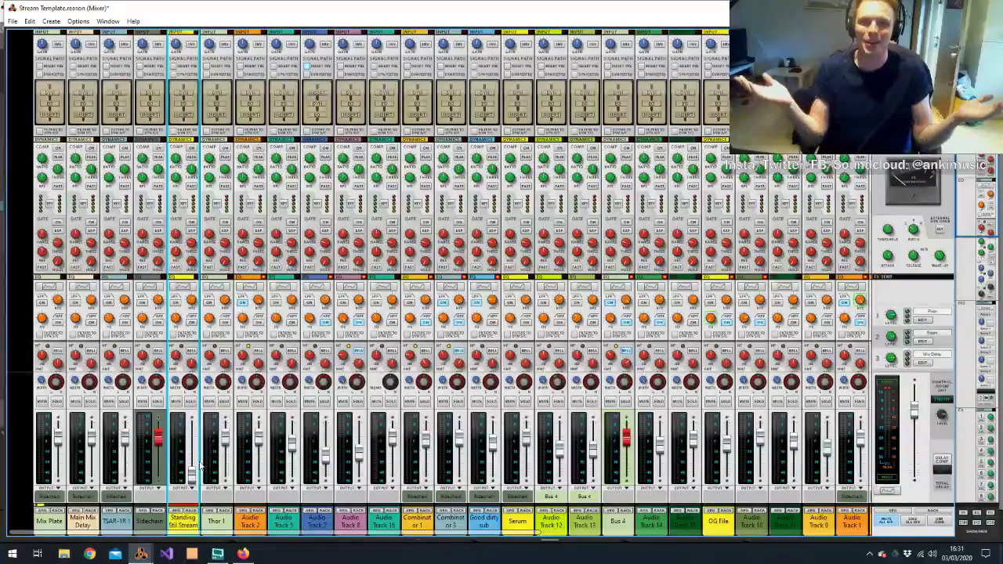
Stop playback in the sequencer, return to the song start and delete the Standing Stil Stream audio track
key(alt+Tab)
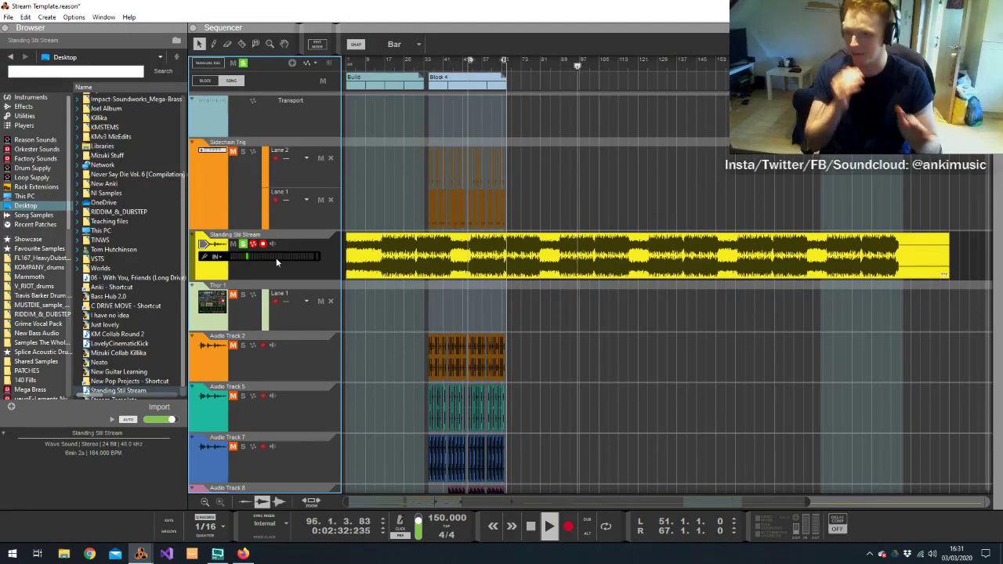
key(space)
key(Home)
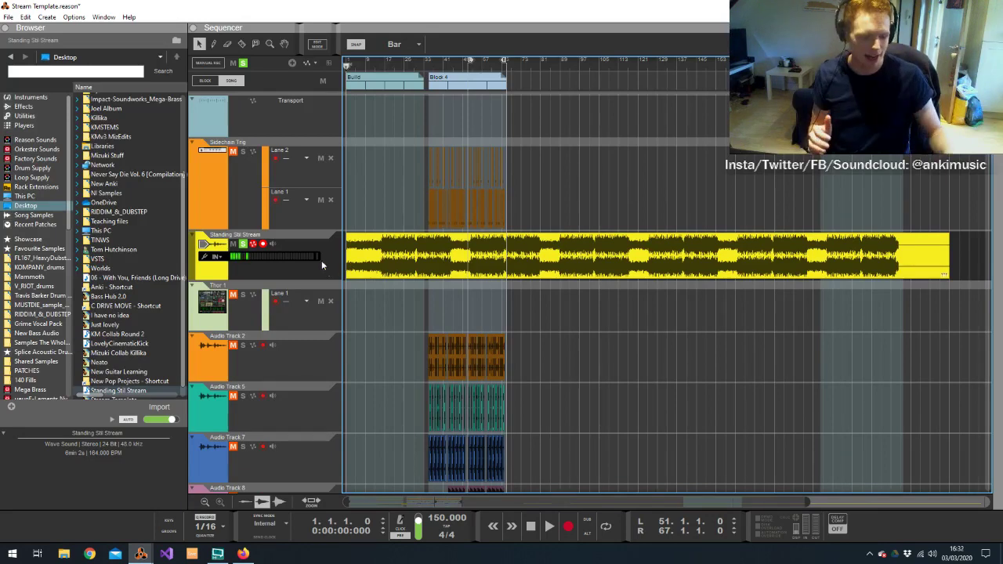
key(Delete)
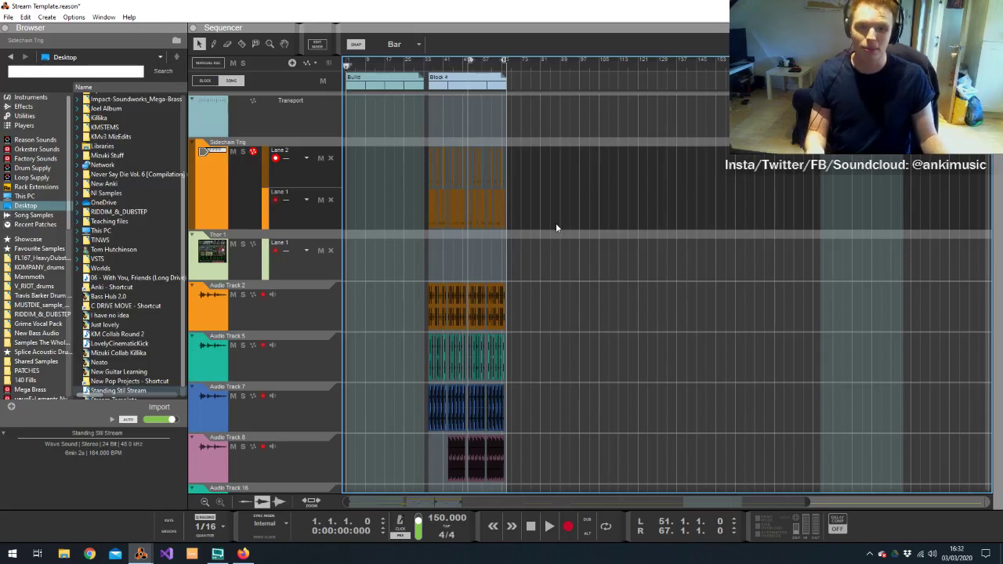
Select the Thor 1 track and examine the whole track list for which tracks hold clips and automation
click(243, 263)
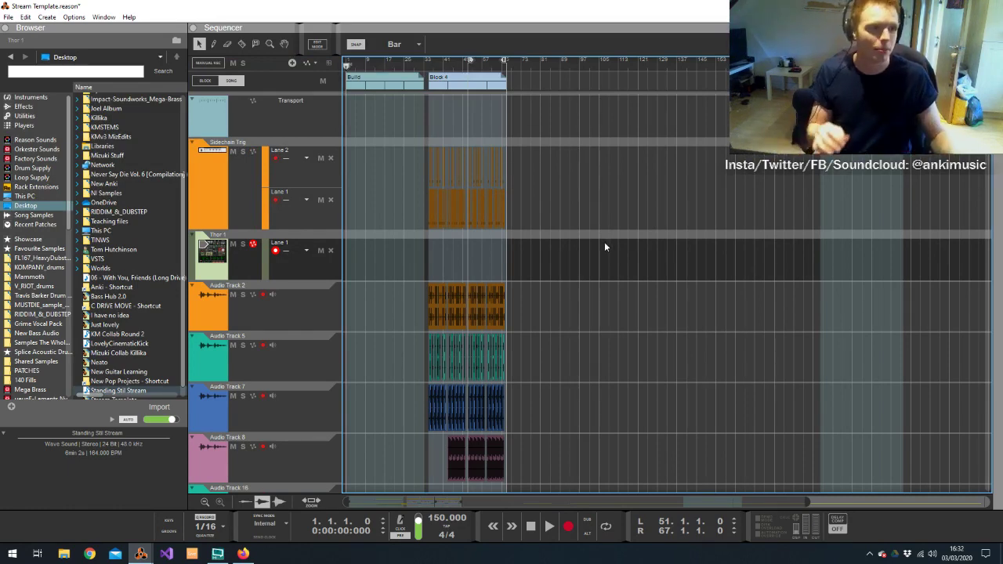
scroll(591, 228, down, 10)
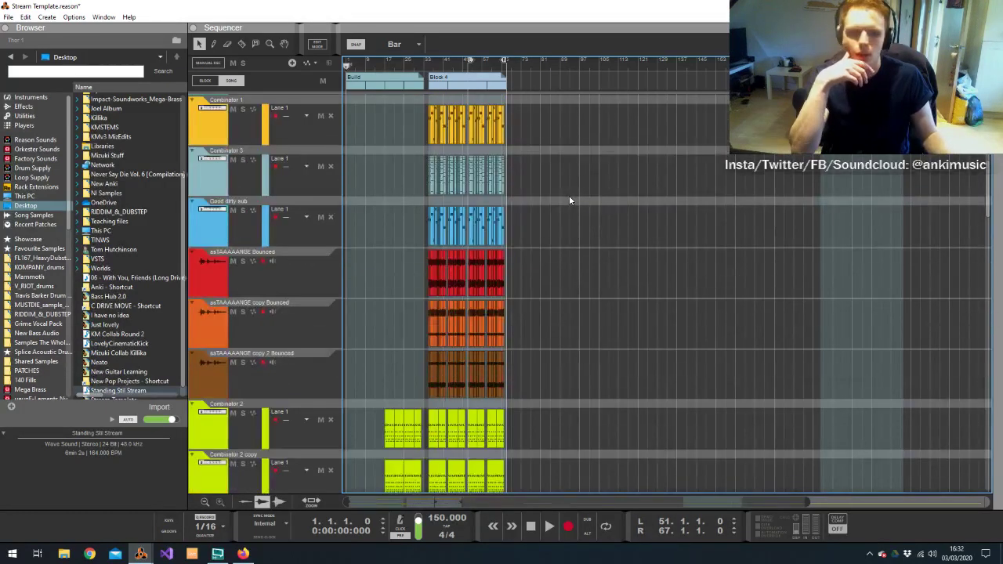
scroll(569, 201, down, 2)
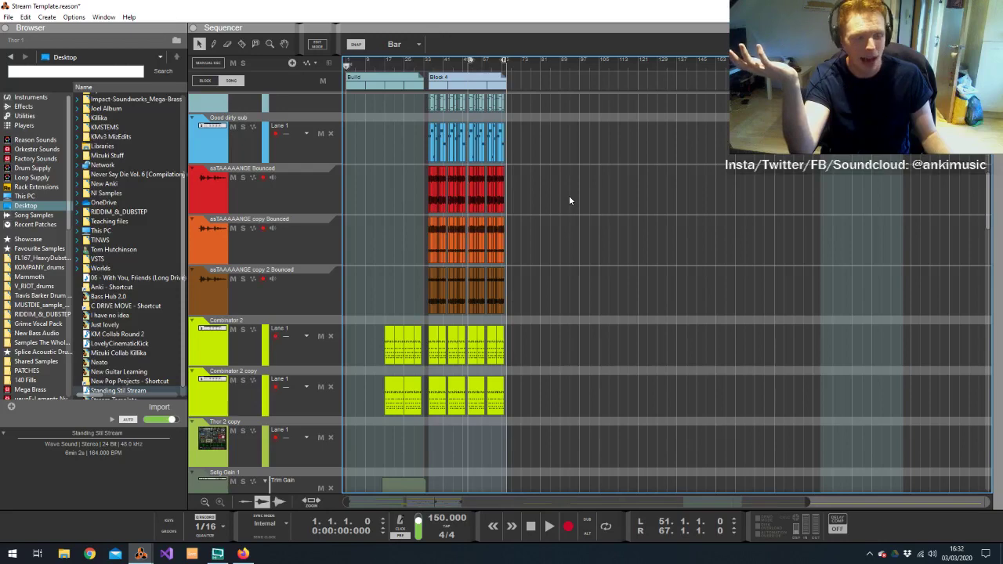
scroll(569, 201, up, 10)
scroll(569, 201, up, 1)
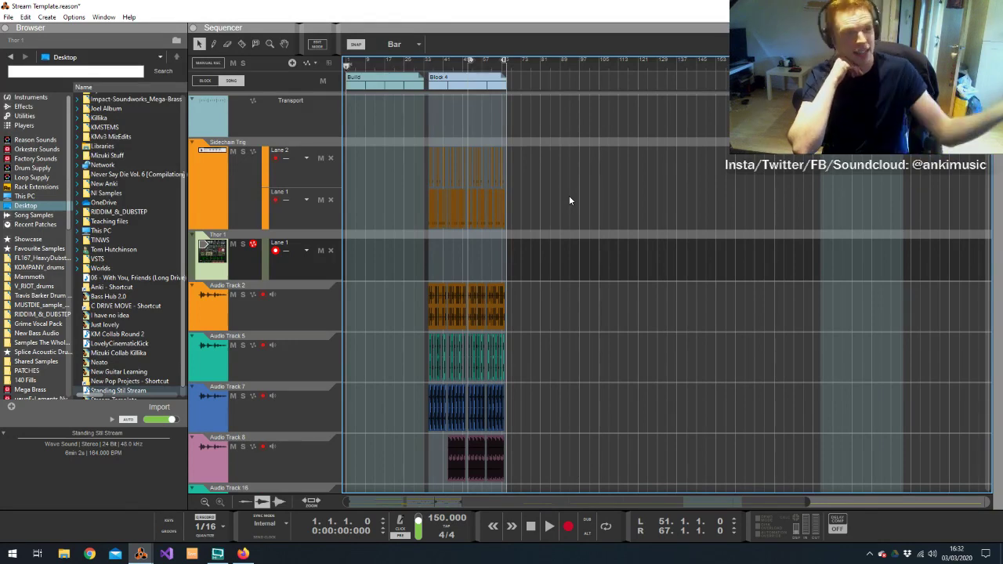
scroll(640, 227, down, 3)
scroll(640, 229, down, 7)
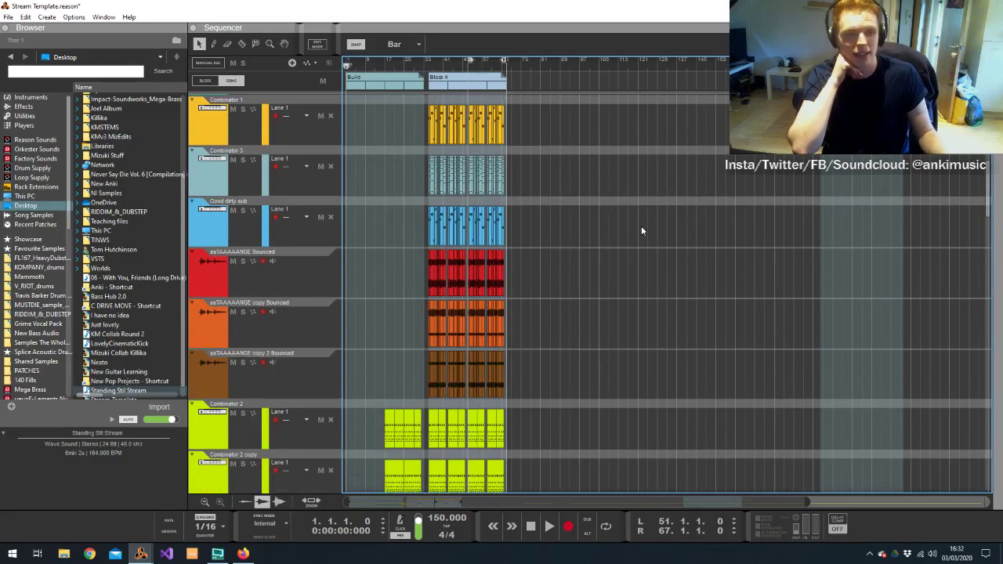
scroll(641, 225, down, 6)
scroll(619, 242, down, 2)
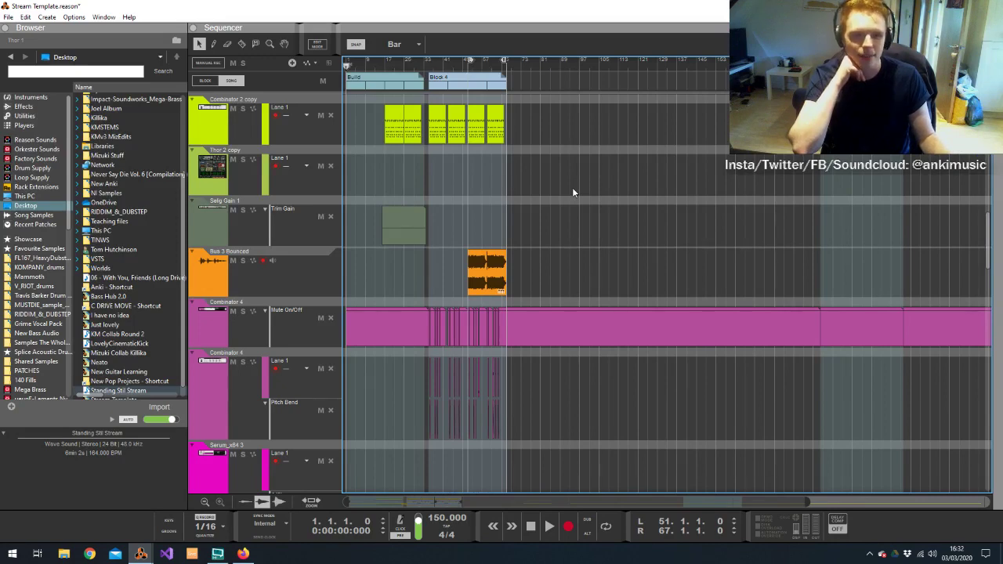
scroll(572, 187, down, 15)
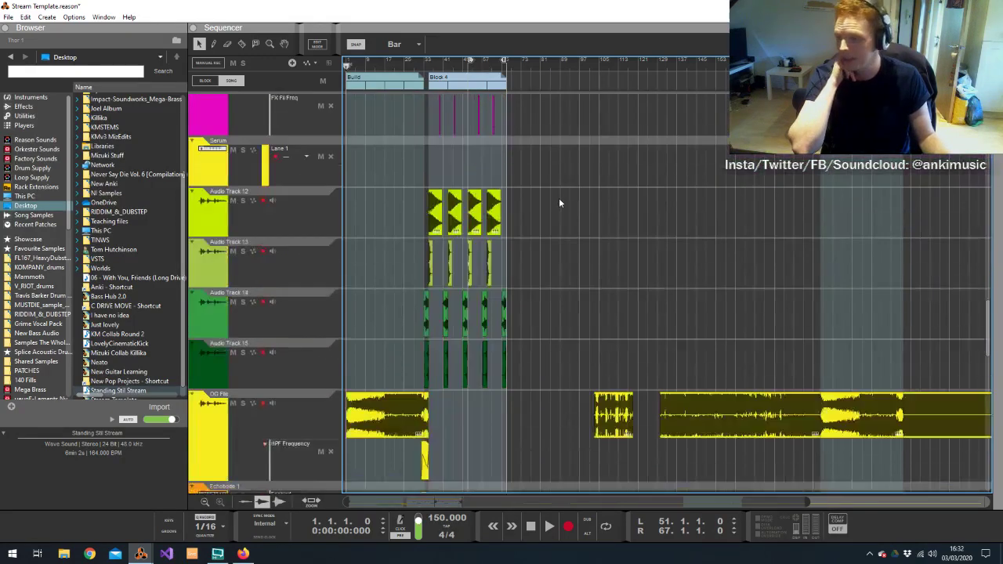
scroll(561, 204, down, 10)
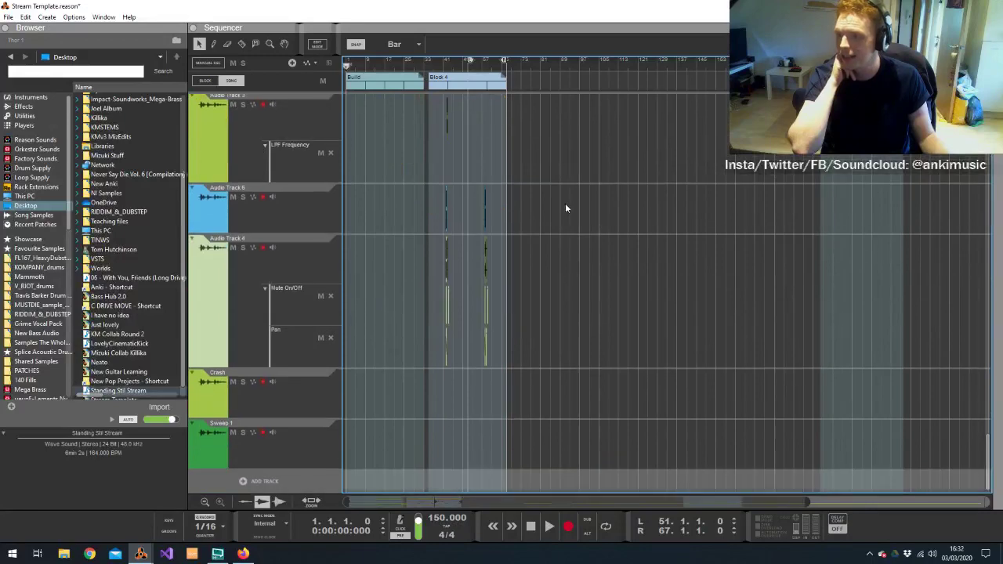
scroll(981, 209, up, 20)
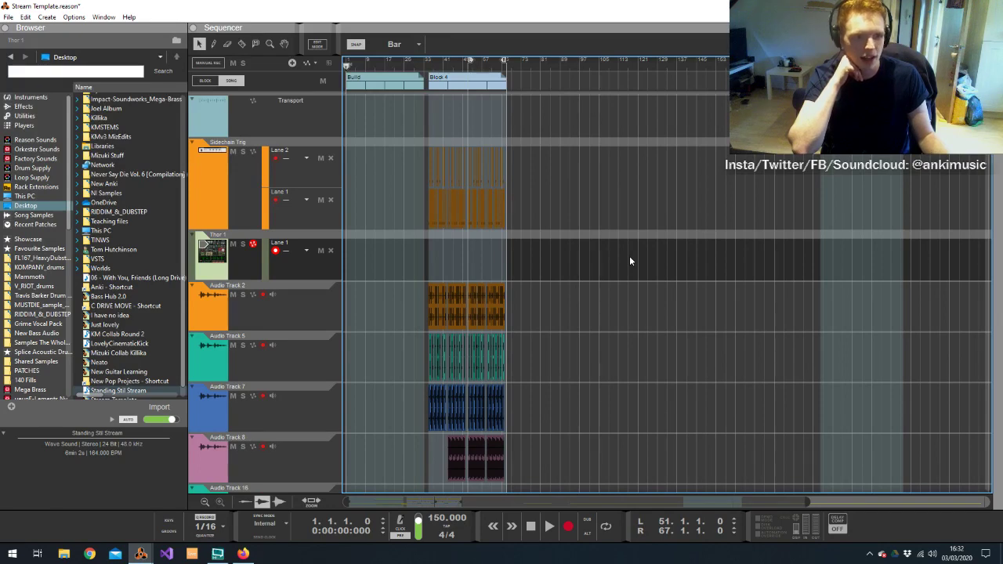
scroll(725, 233, down, 10)
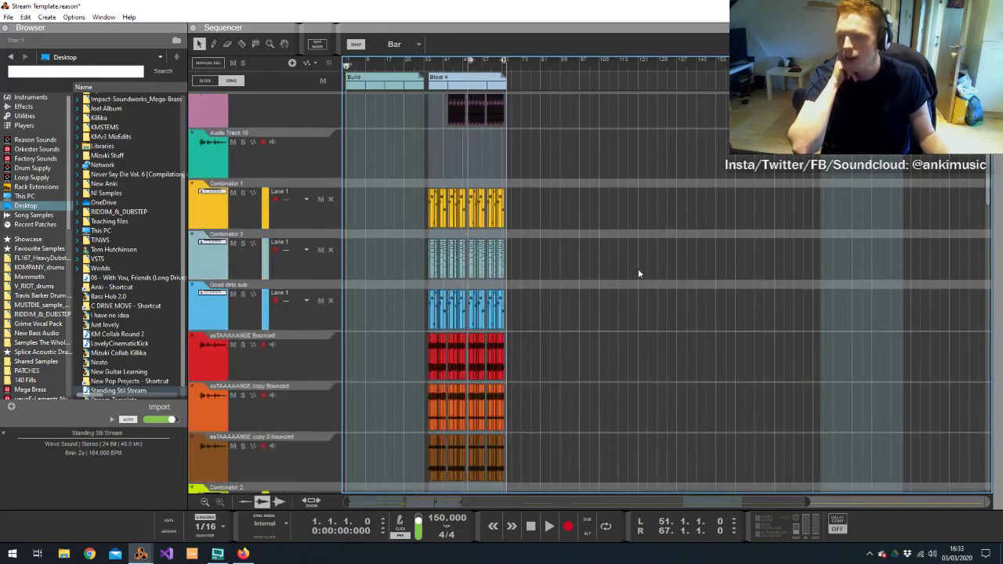
scroll(639, 265, down, 10)
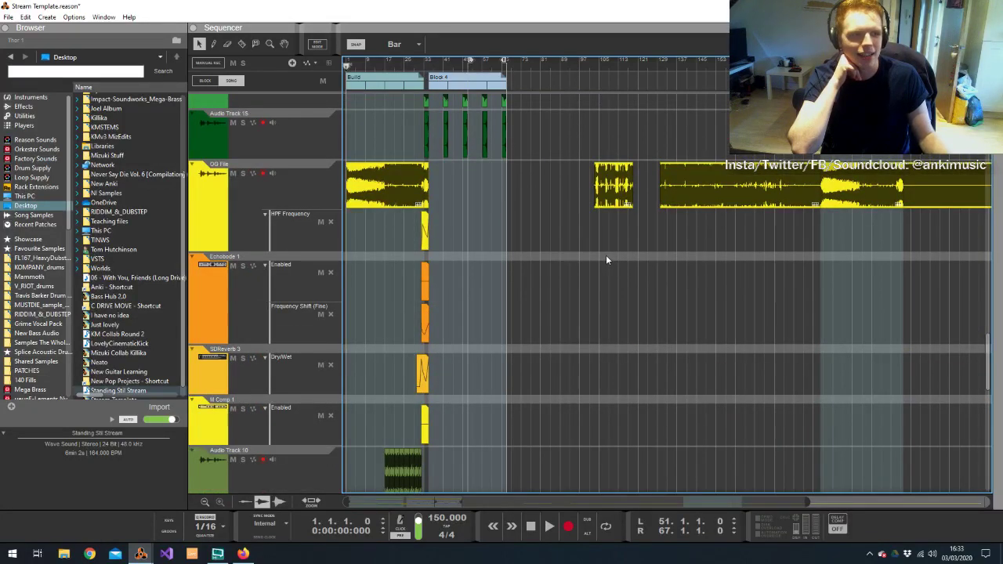
Select the OG File track and play a short passage of its long audio clip from about bar 155
click(278, 191)
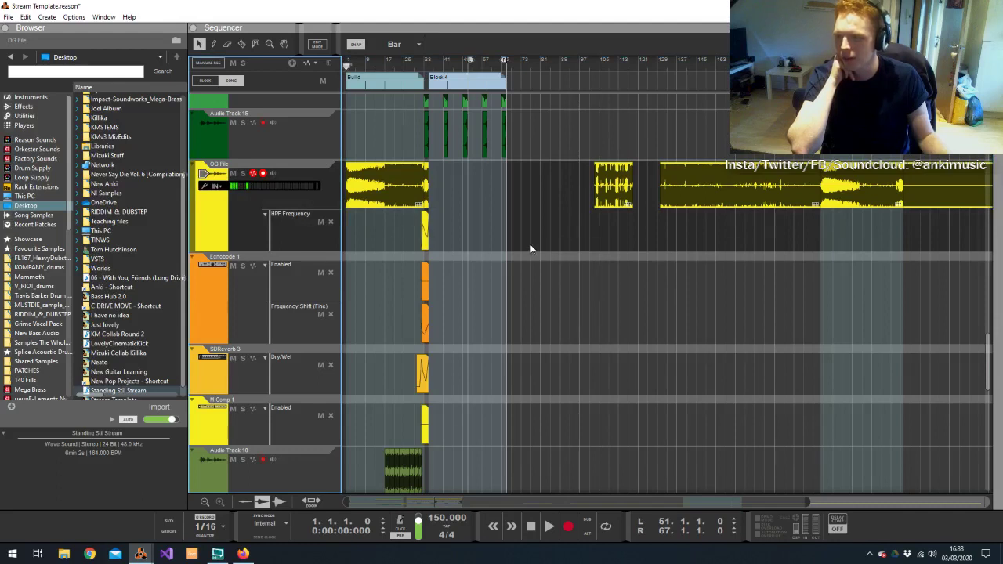
click(717, 63)
key(space)
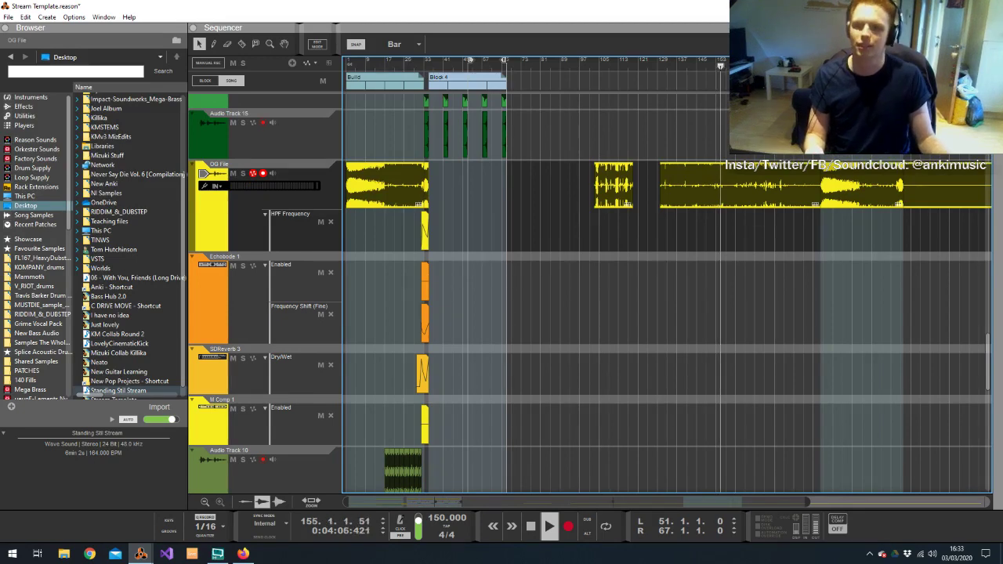
key(space)
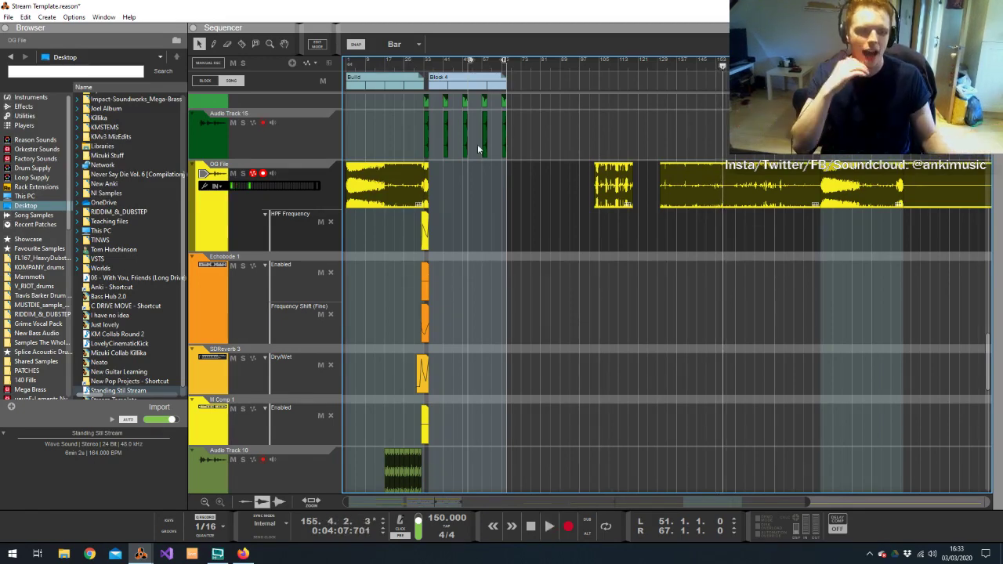
Play the arrangement from bar 33 to listen to the start of Block 4, then stop playback
drag(436, 68, 422, 67)
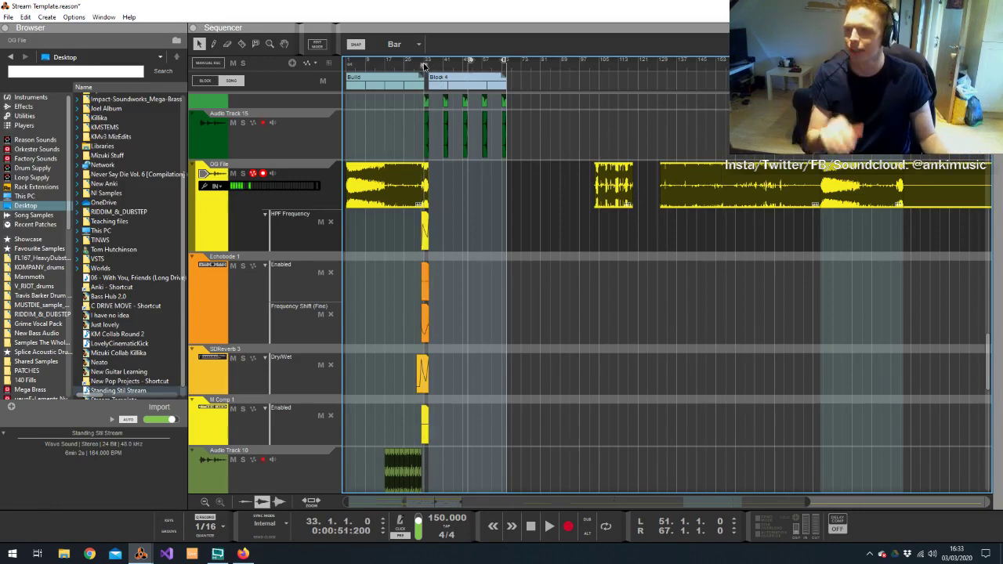
key(space)
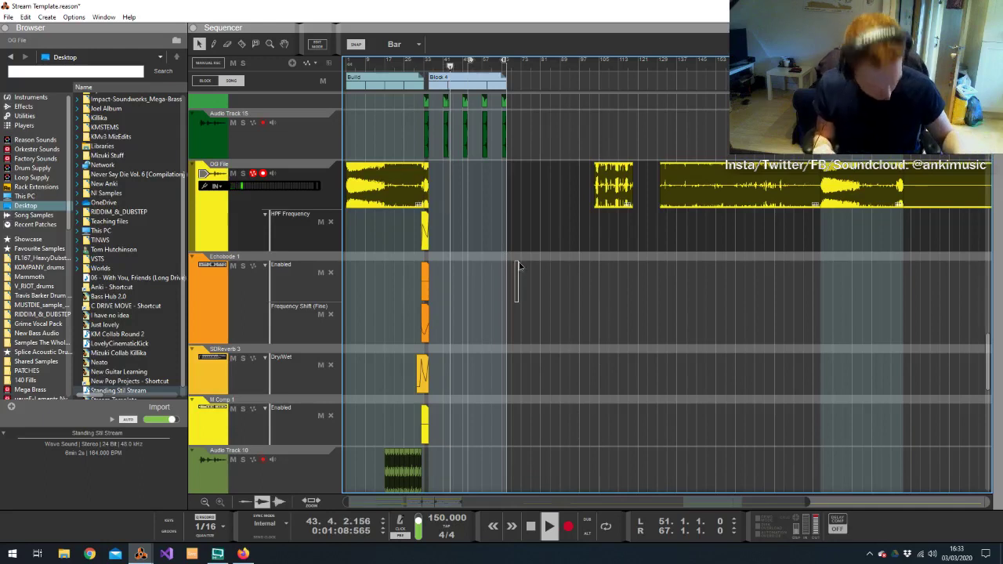
key(space)
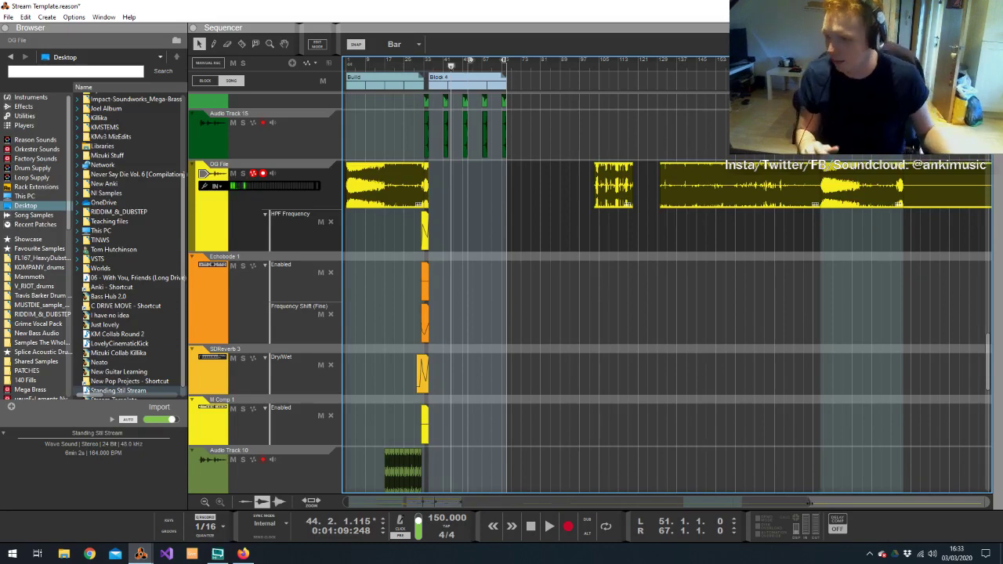
Examine the synth, effect and audio tracks across the wider song timeline, down to the Sweep 1 track
scroll(858, 489, down, 2)
scroll(534, 349, up, 6)
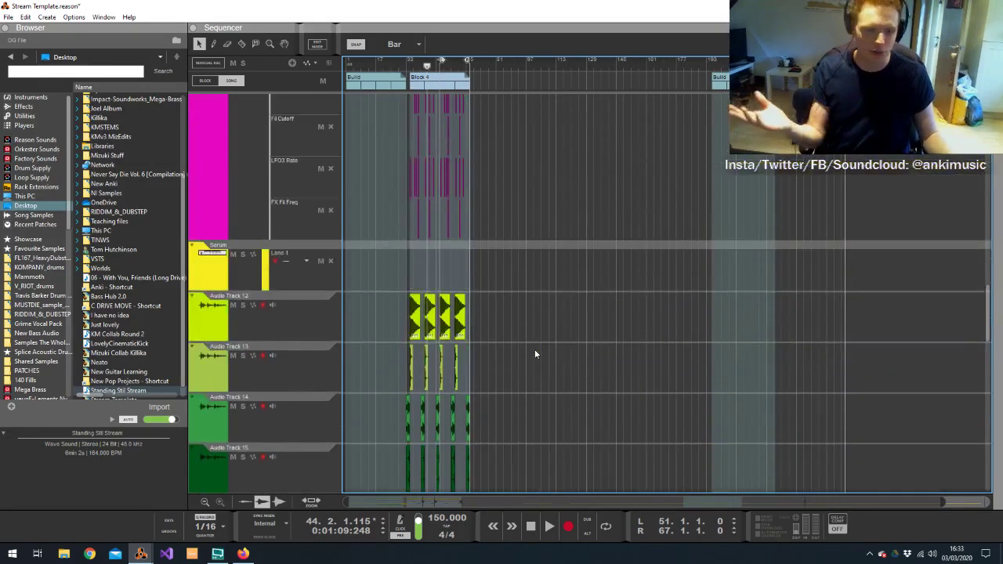
scroll(536, 355, up, 6)
scroll(536, 353, down, 4)
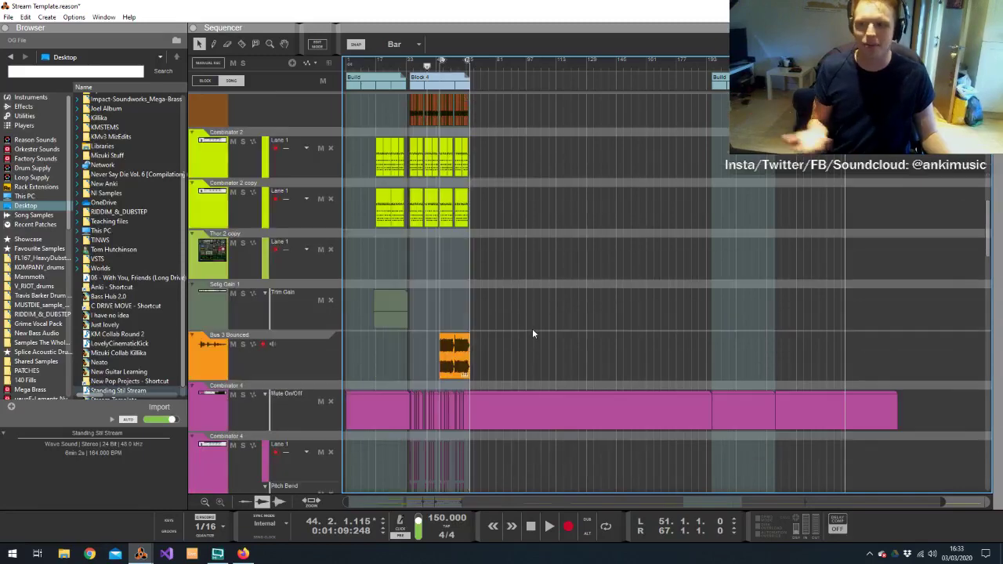
scroll(532, 334, down, 12)
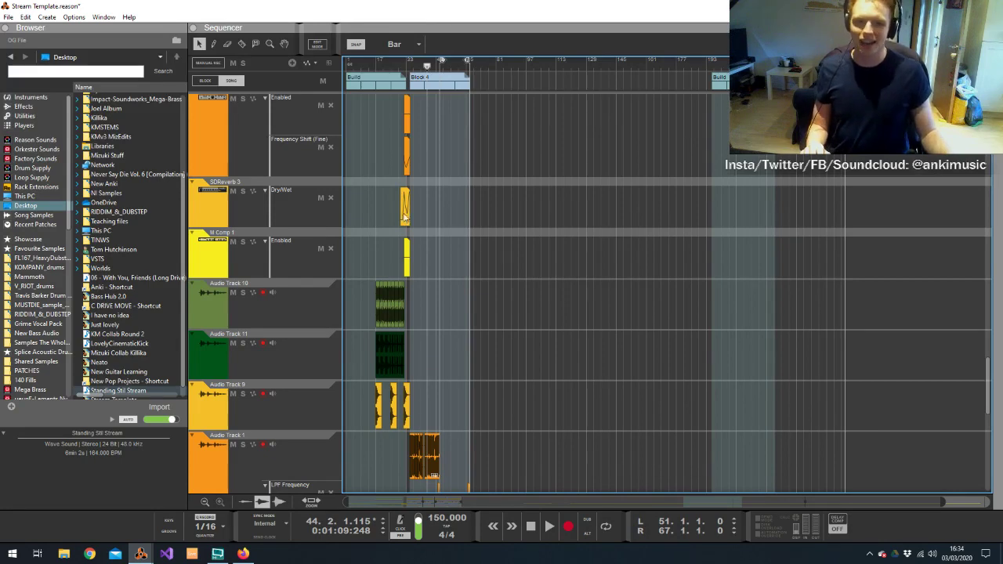
scroll(445, 248, down, 6)
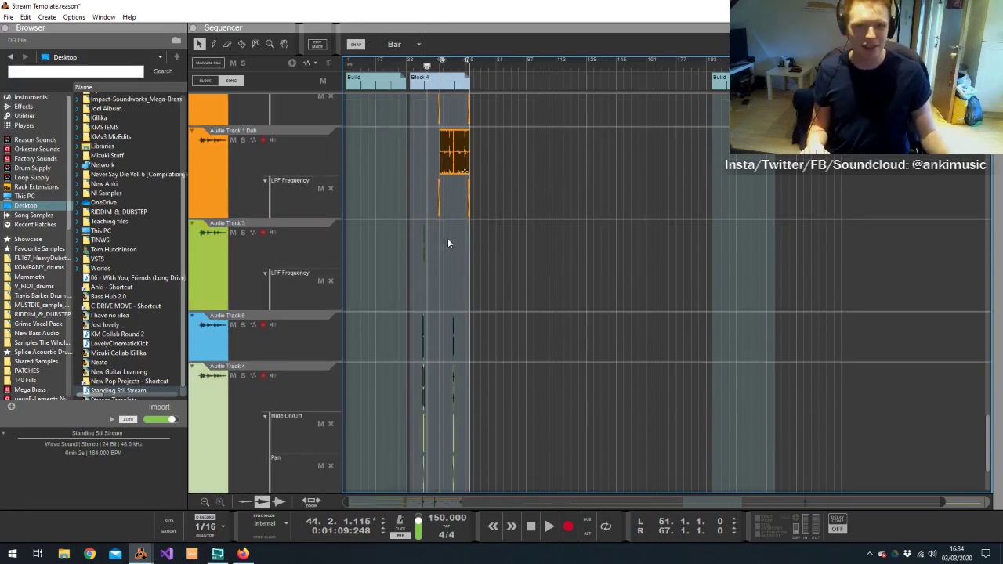
scroll(445, 239, down, 3)
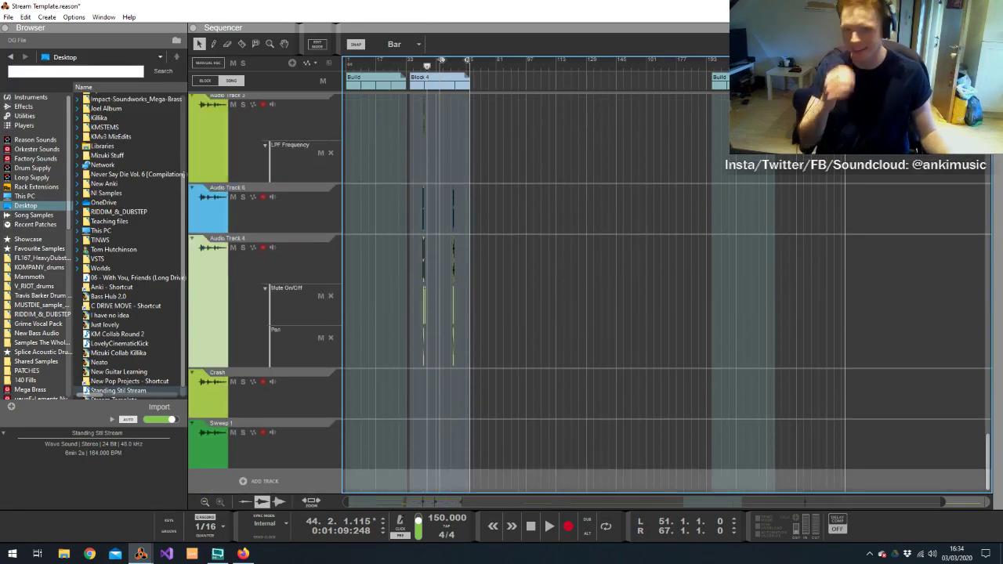
scroll(533, 298, up, 20)
scroll(607, 170, up, 5)
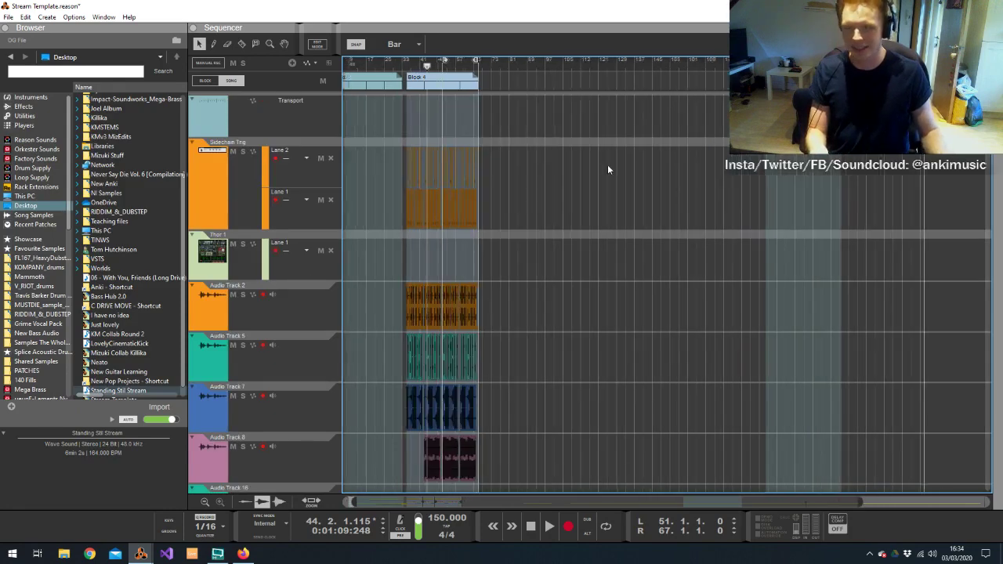
scroll(608, 169, up, 1)
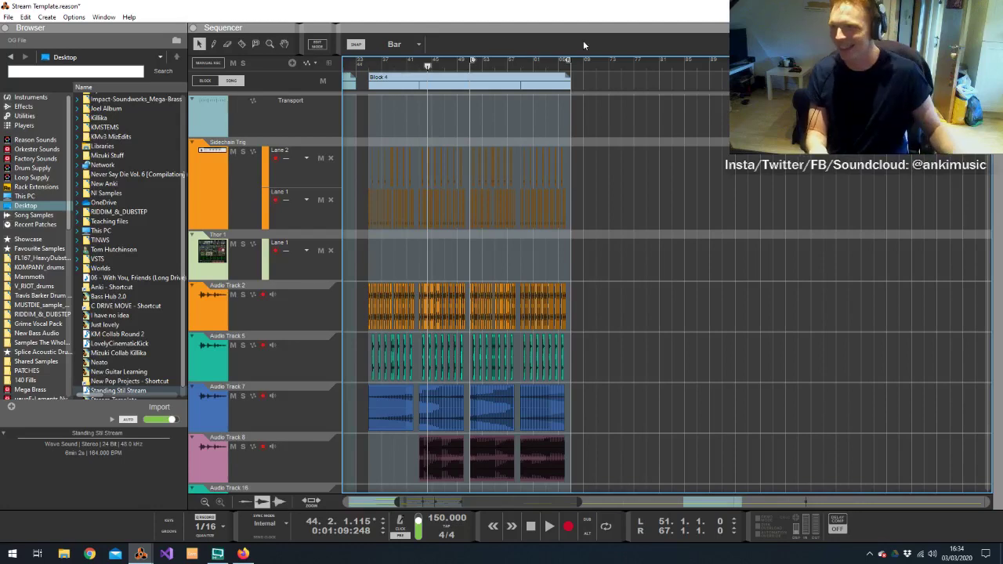
Set the playhead to bar 50 and examine the Build and Block 4 clips and automation track by track
click(462, 76)
scroll(678, 161, down, 4)
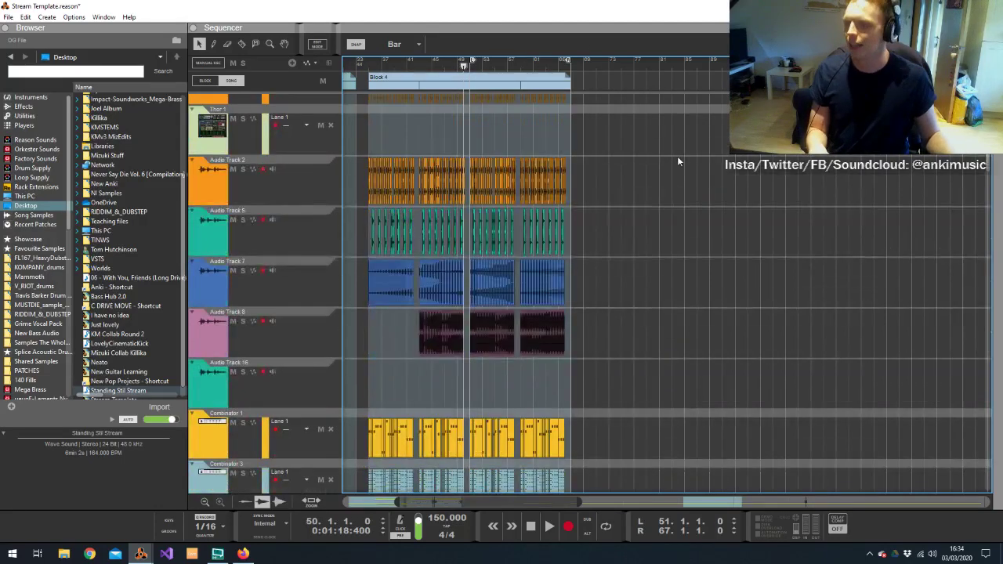
scroll(679, 162, down, 3)
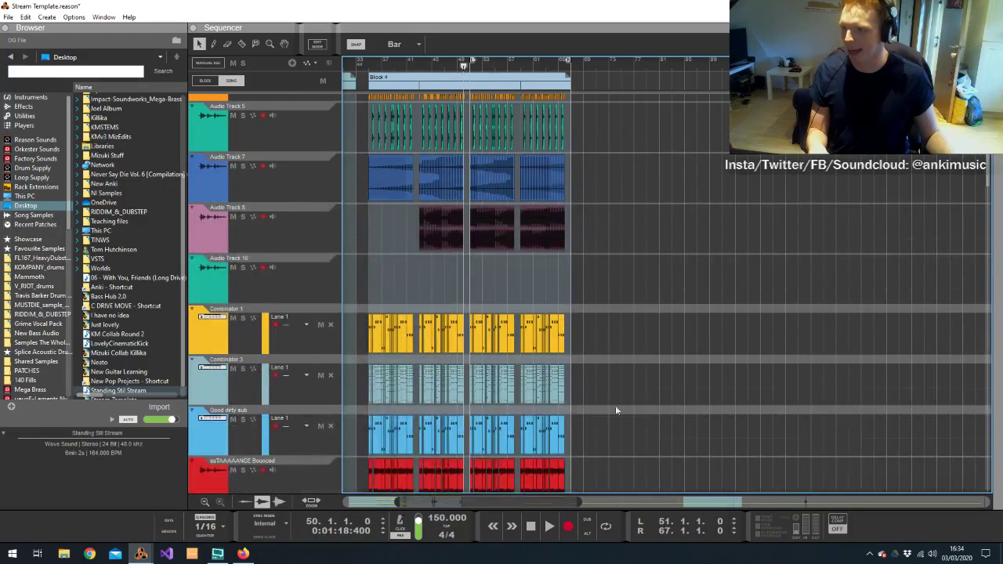
scroll(685, 190, down, 2)
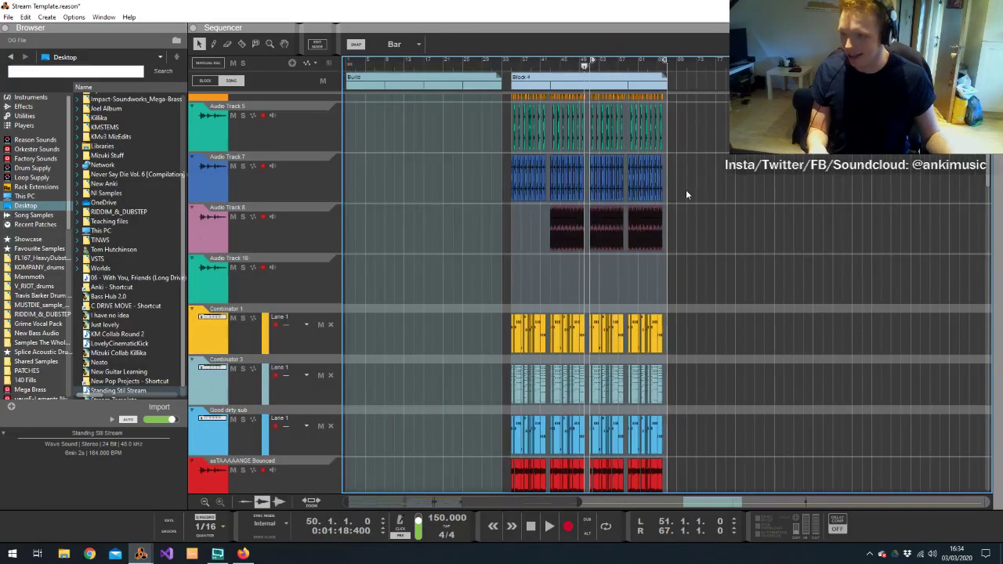
scroll(686, 189, up, 7)
scroll(480, 146, down, 15)
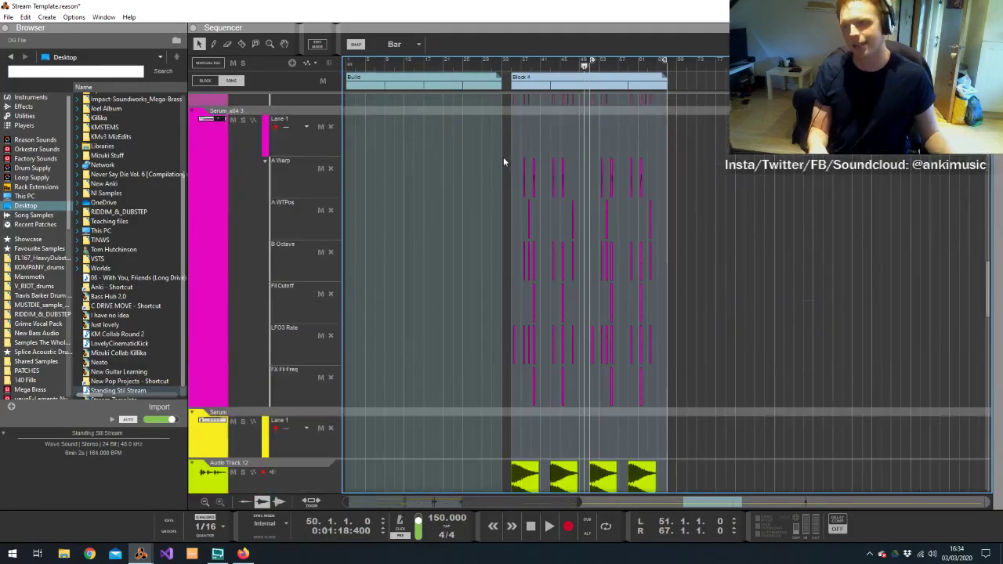
scroll(462, 161, down, 3)
scroll(454, 156, up, 7)
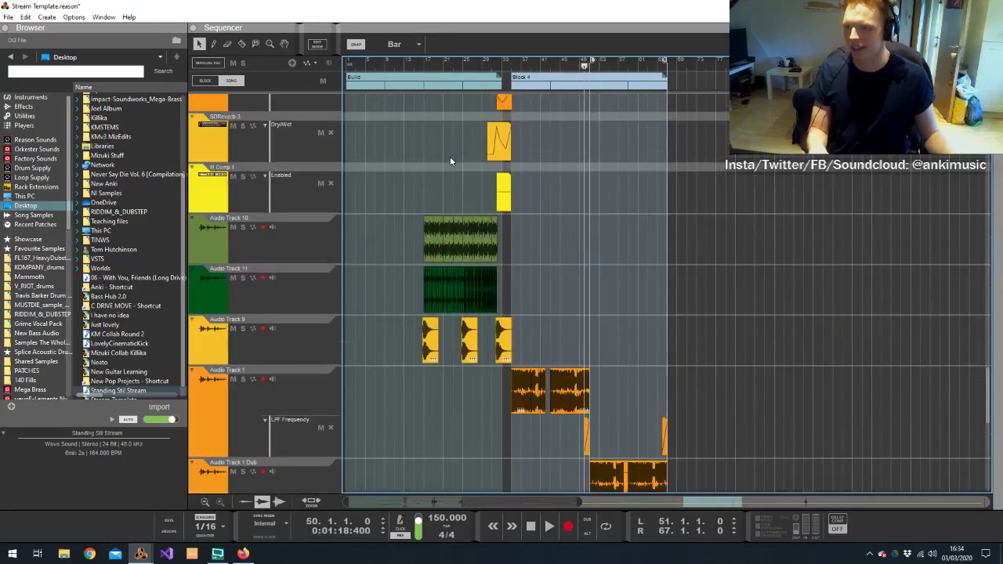
Play the second half of the Build section from bar 17 and stop after a few bars
click(424, 69)
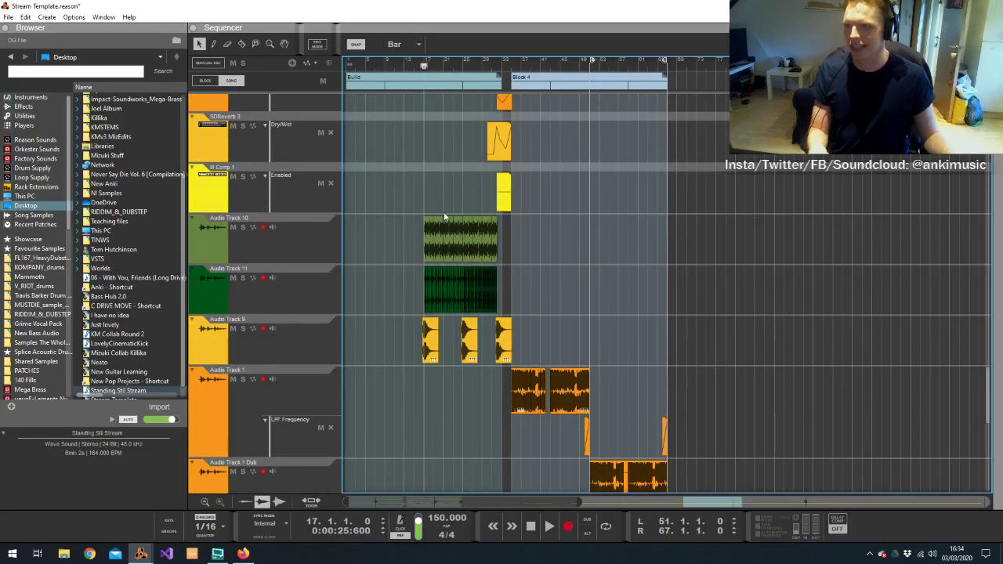
key(space)
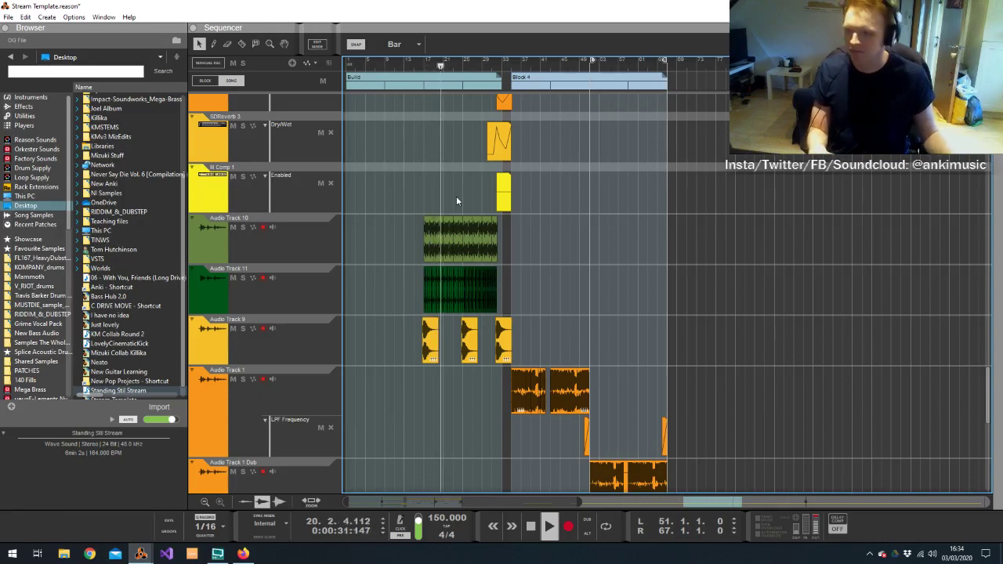
key(space)
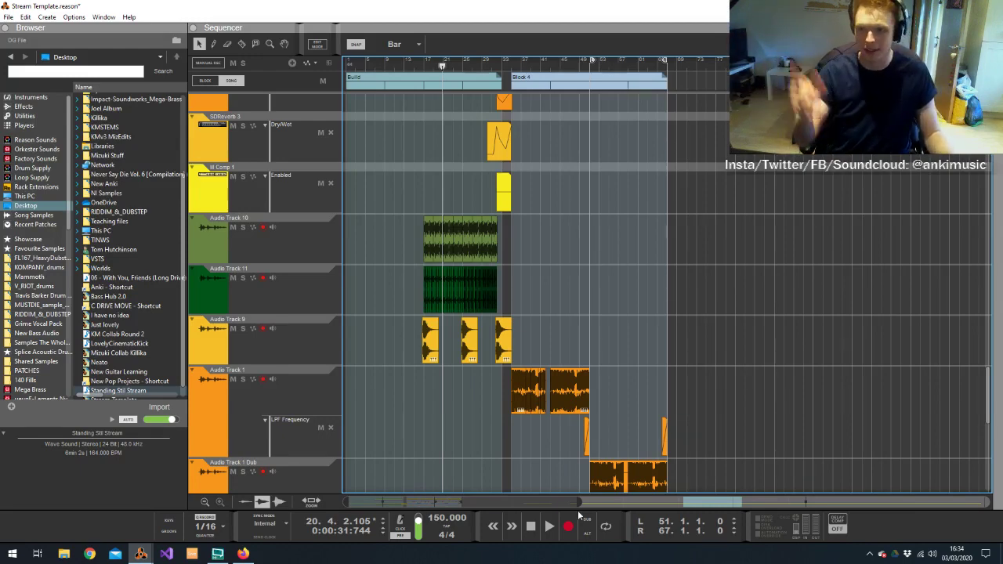
Select the OG File track's leftover clips from bar 103 onward and move them further along the song timeline
drag(576, 507, 851, 506)
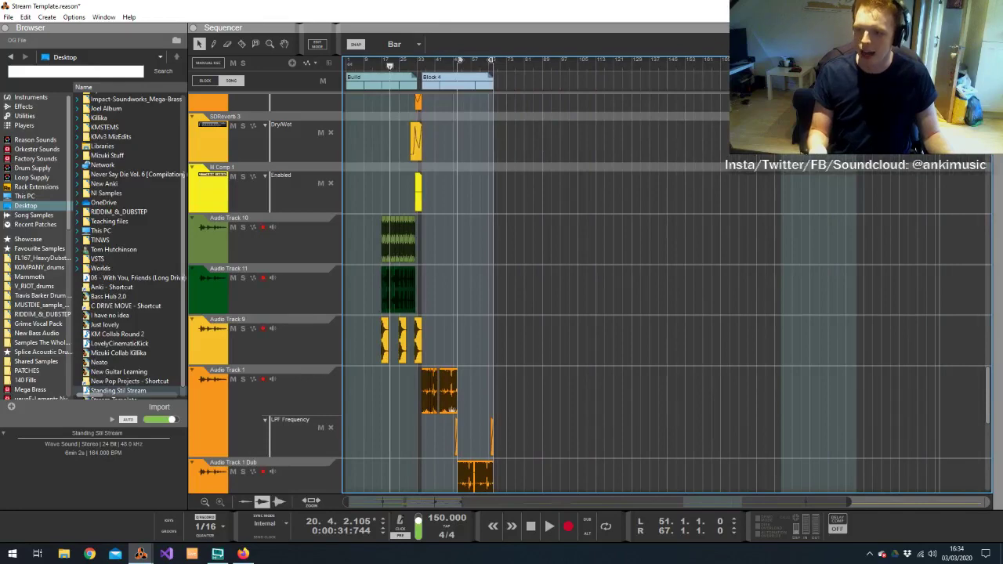
scroll(786, 175, down, 5)
scroll(786, 176, down, 10)
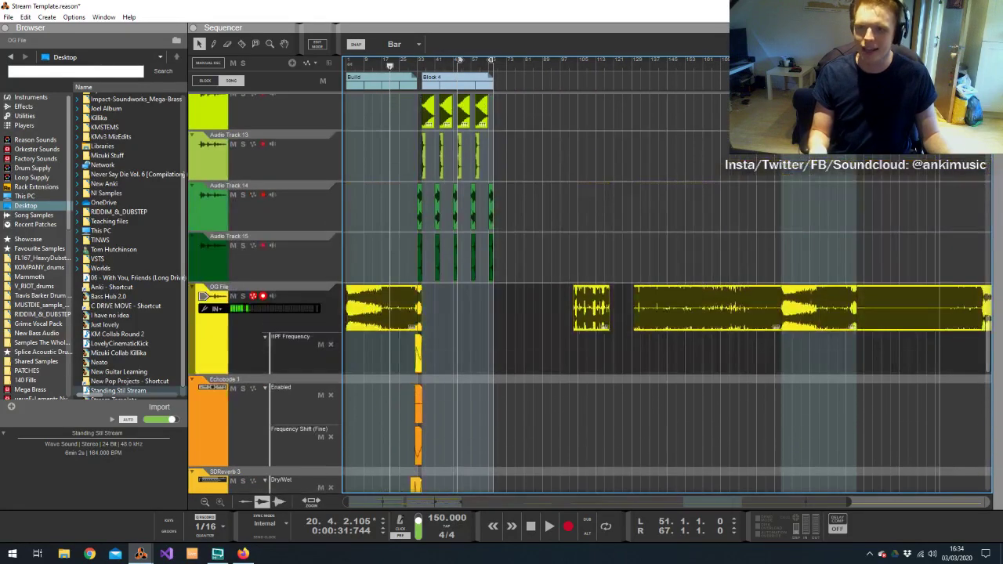
drag(552, 232, 987, 373)
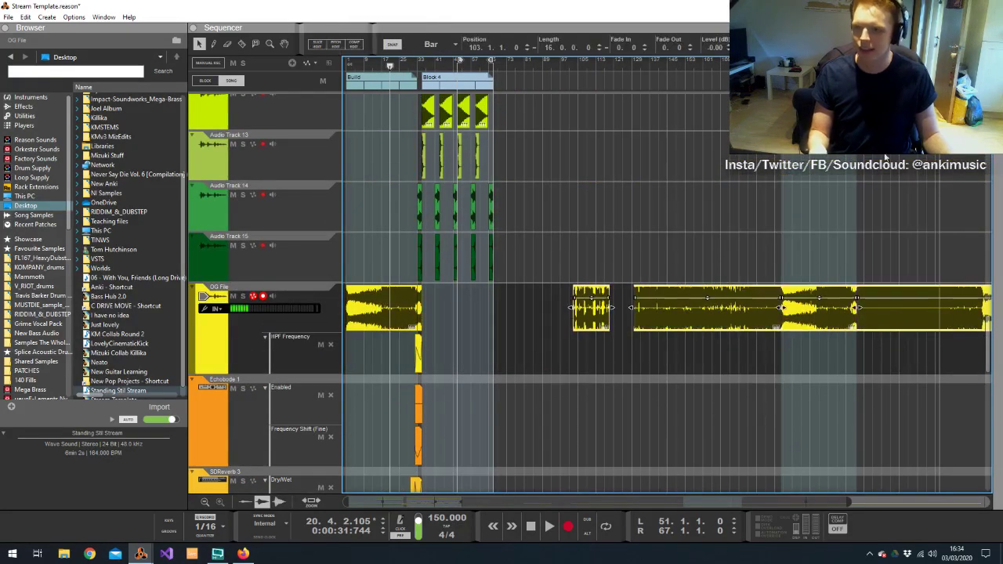
drag(815, 310, 978, 308)
click(597, 189)
Set the left locator to bar 1 and insert empty bars between the locators, up to bar 67, ahead of the Build section
scroll(456, 154, up, 15)
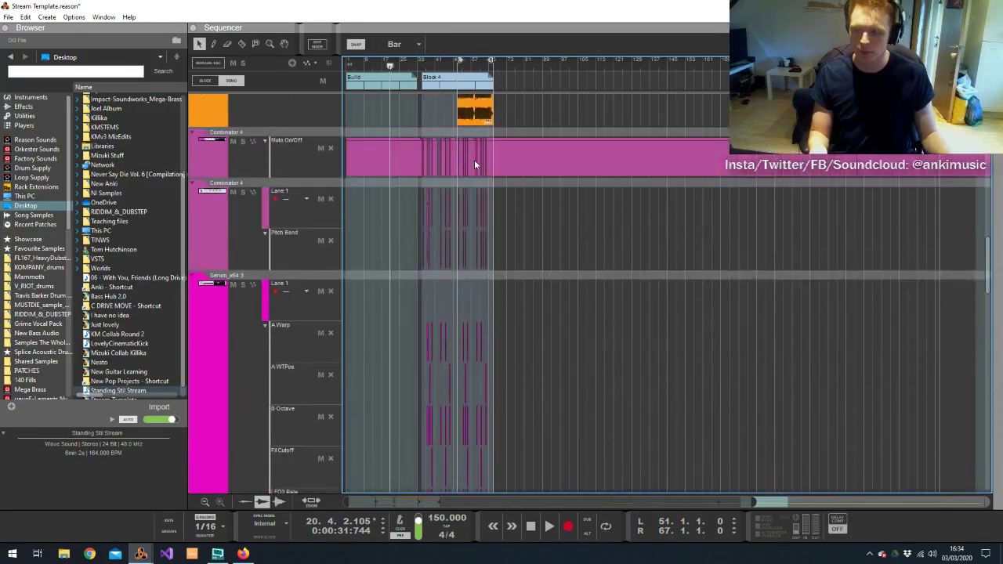
scroll(481, 165, up, 10)
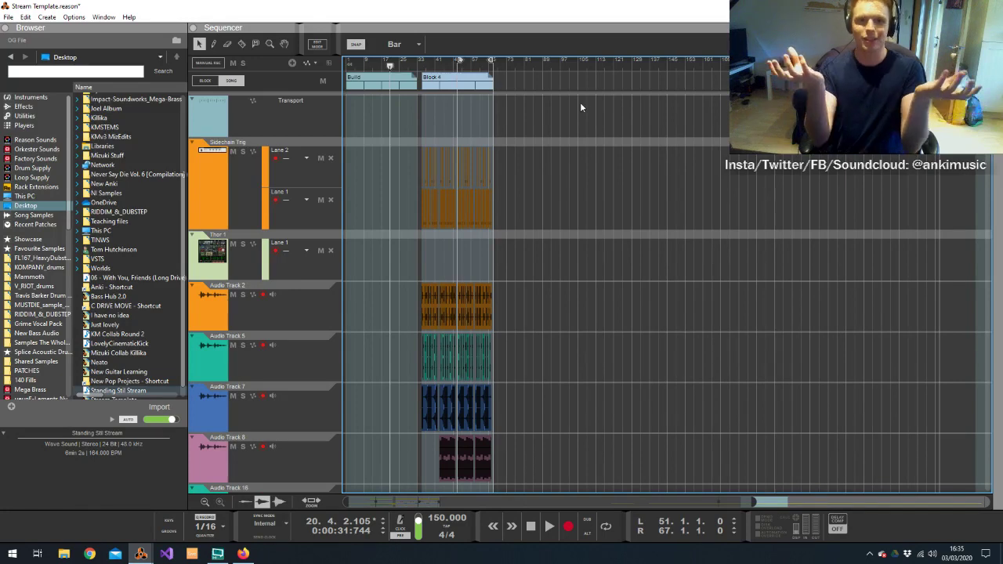
drag(390, 67, 260, 96)
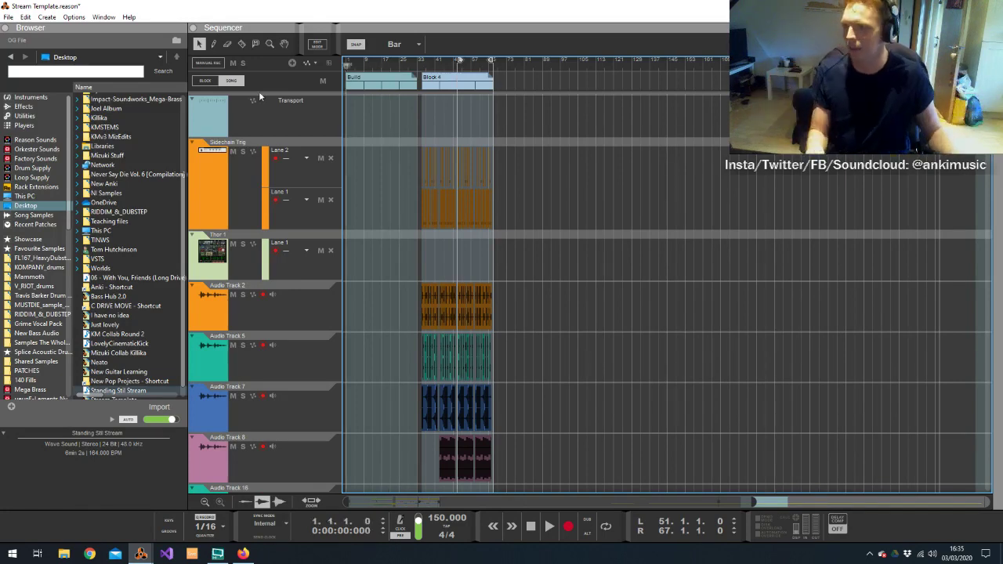
key(h)
key(h)
key(h)
key(h)
key(h)
key(h)
key(h)
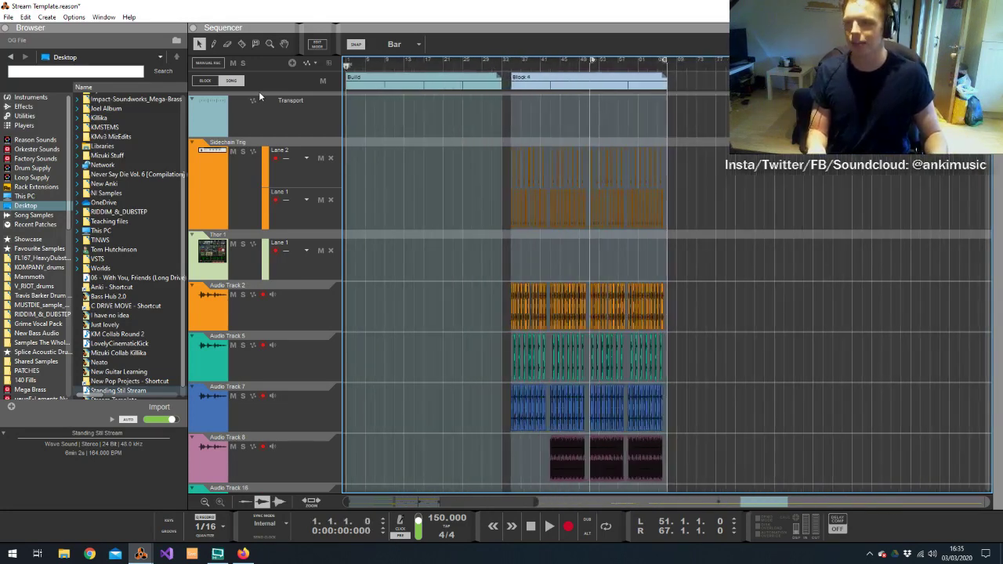
key(Home)
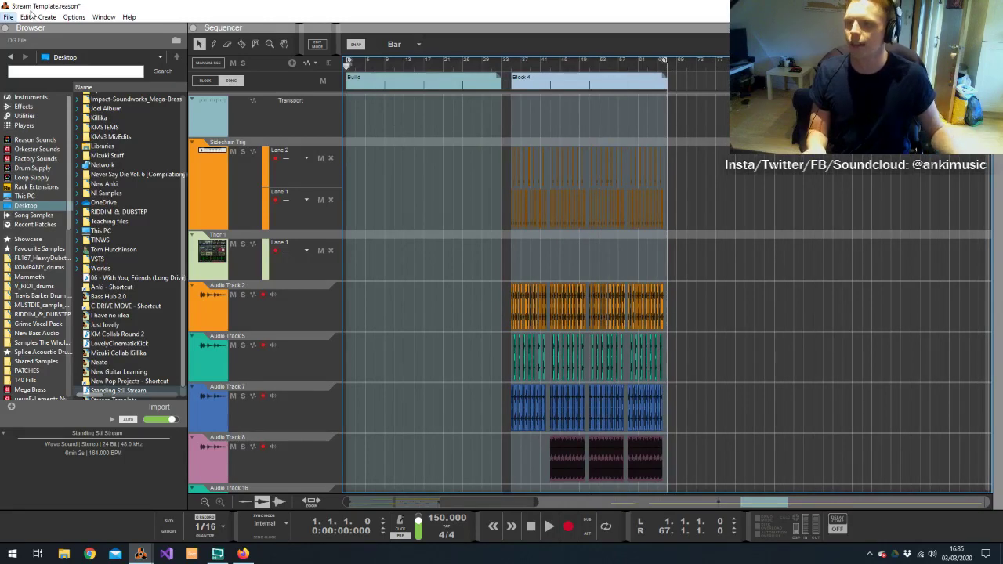
click(25, 16)
click(71, 130)
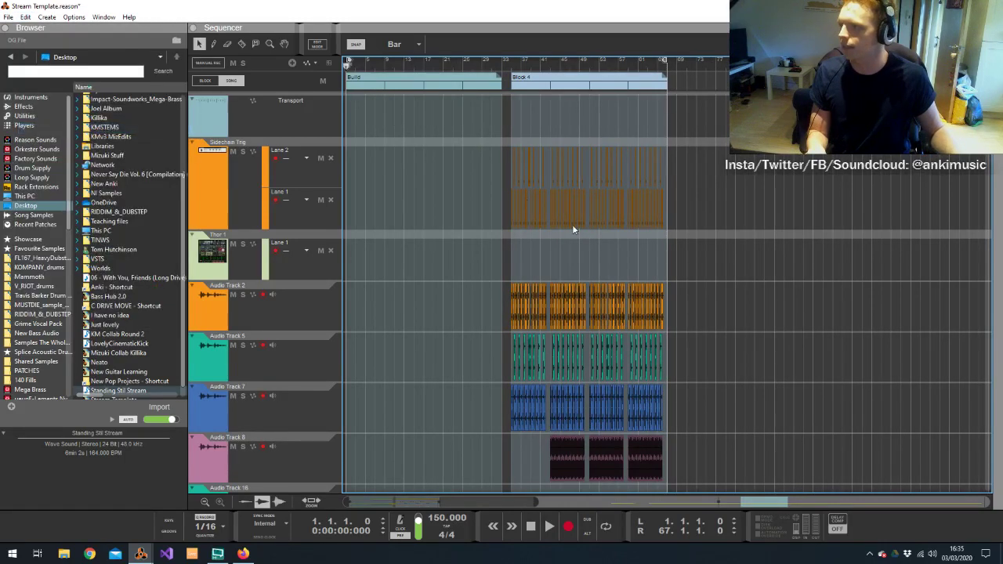
Extend the start of Combinator 4's Mute On/Off automation clip back to bar 1
scroll(647, 182, down, 5)
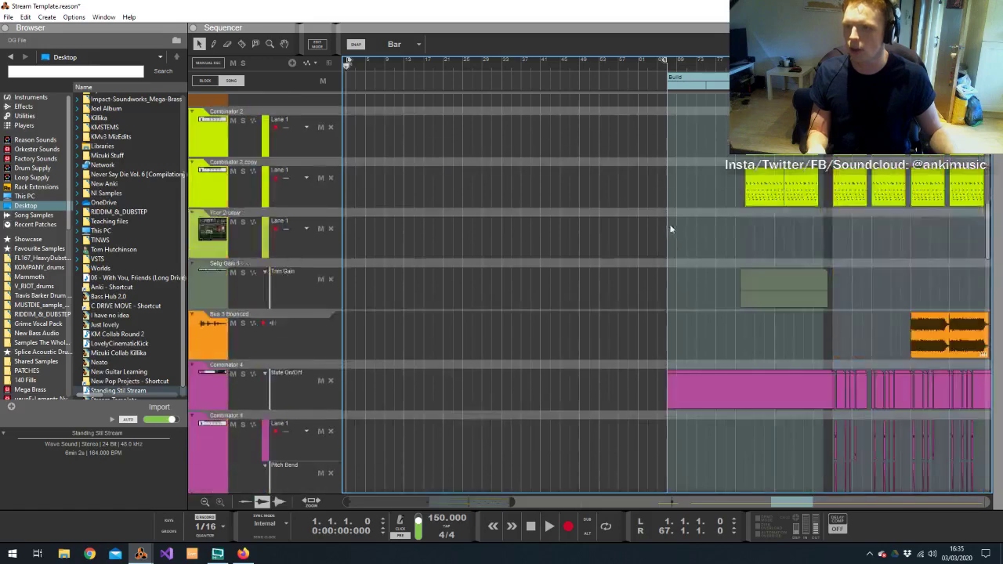
click(666, 225)
drag(665, 223, 347, 222)
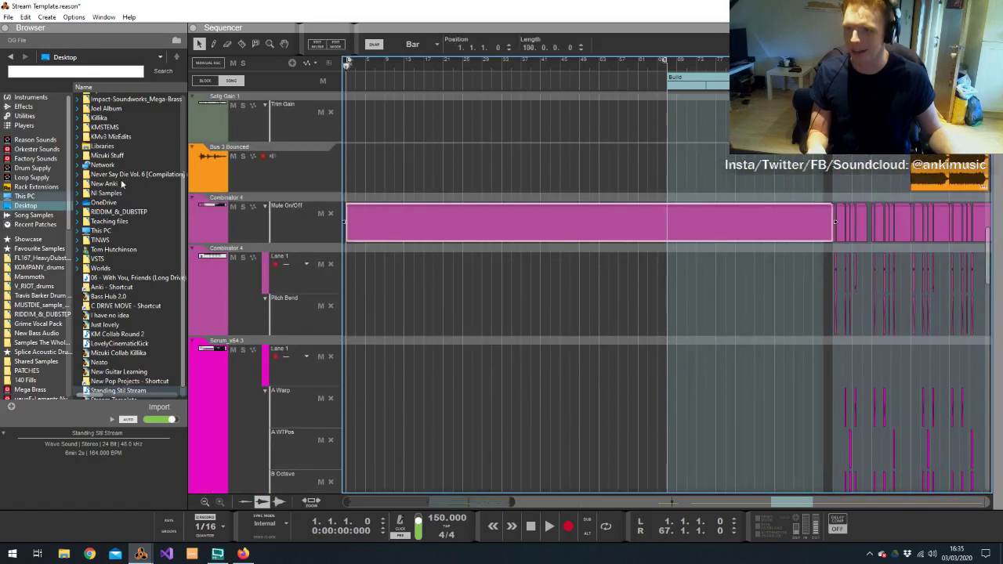
click(468, 144)
Switch to the rack and add an Unfiltered Audio G8 Dynamic Gate after the GClip device in Combinator 4
key(alt+Tab)
key(alt+Tab)
key(alt+Tab)
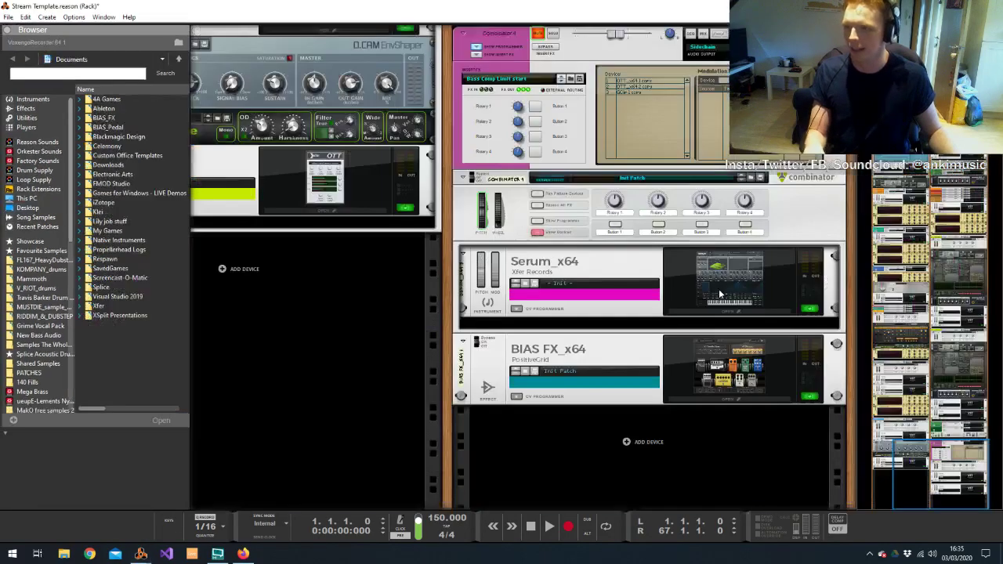
click(476, 58)
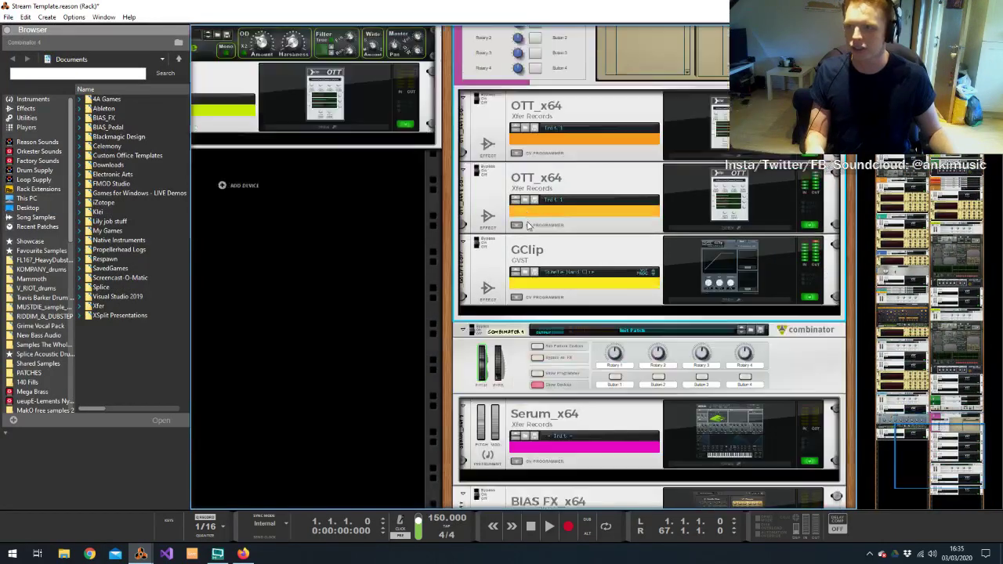
right_click(611, 226)
mouse_move(651, 352)
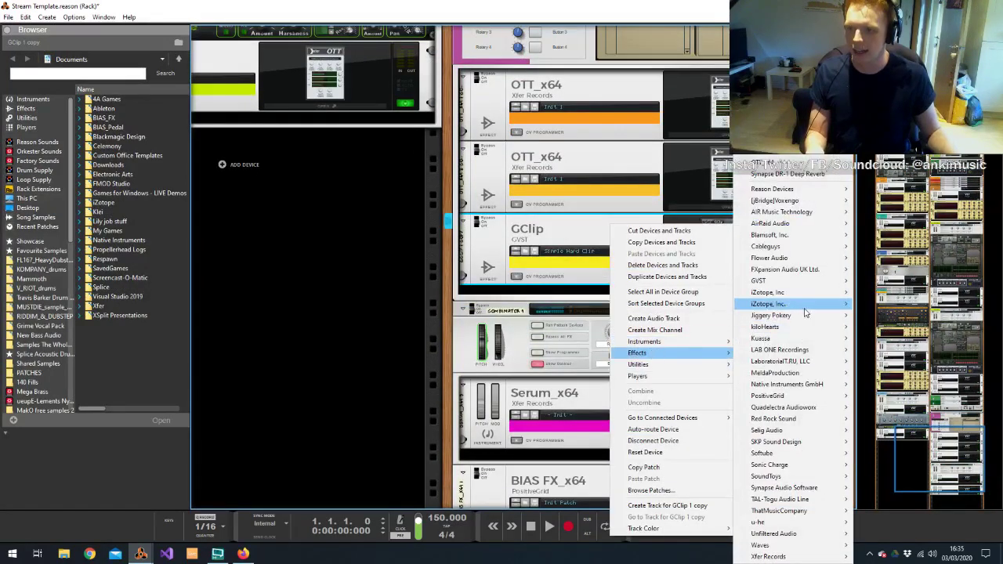
mouse_move(832, 489)
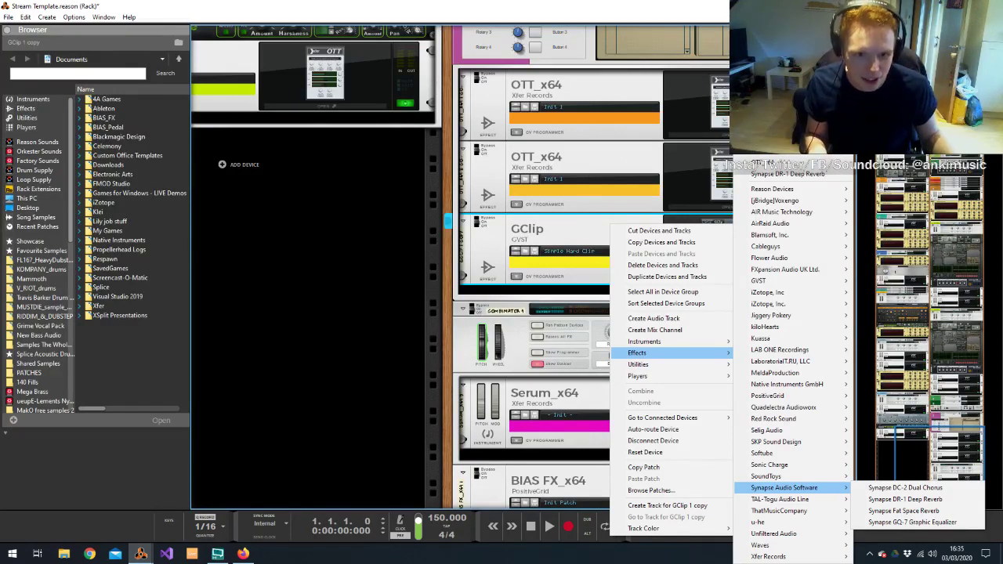
mouse_move(803, 534)
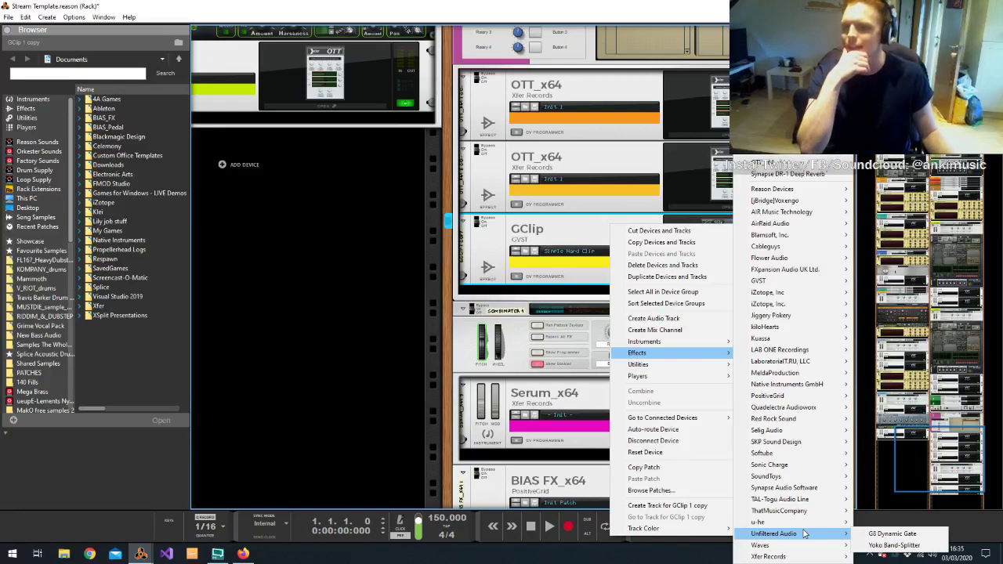
mouse_move(809, 510)
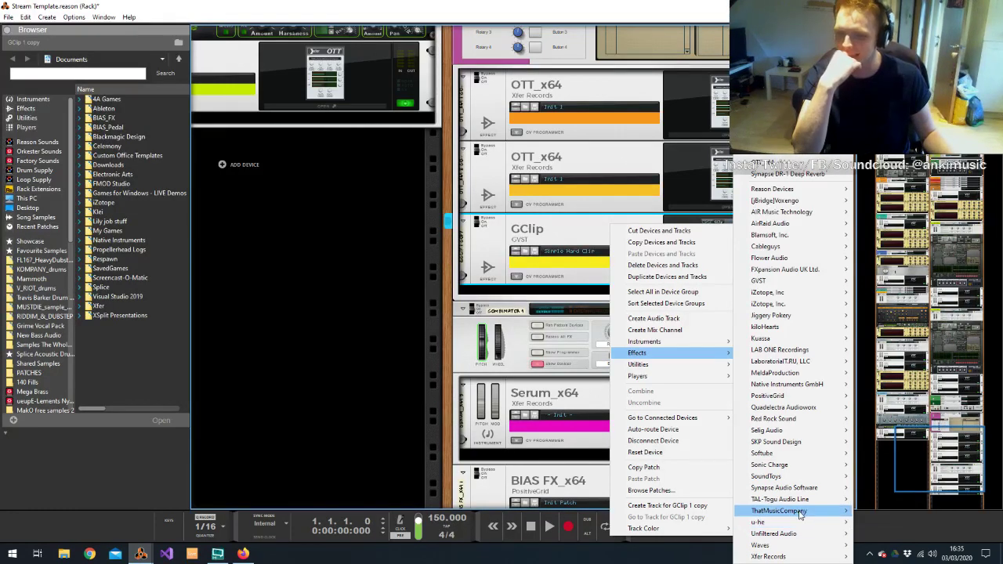
mouse_move(802, 479)
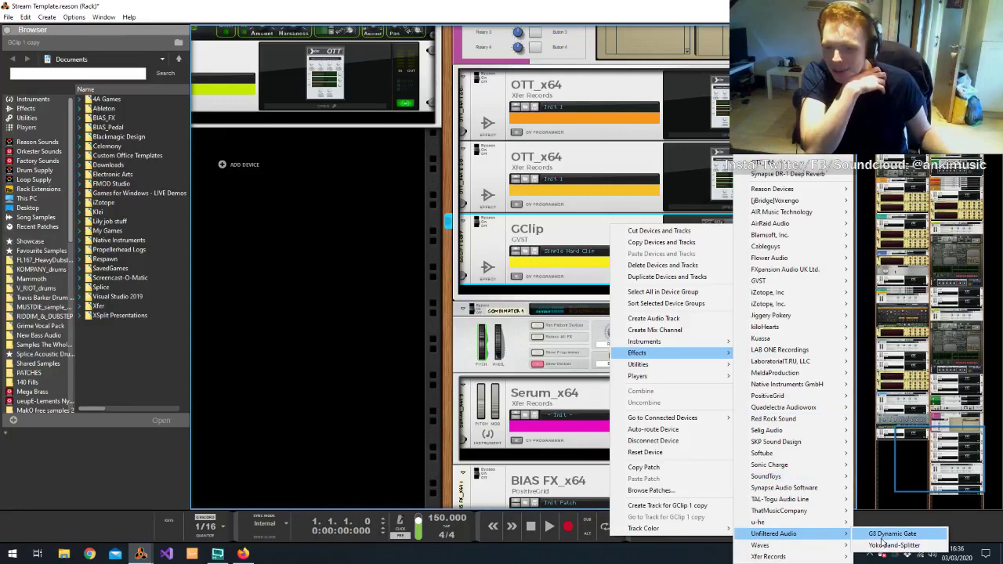
click(882, 545)
Adjust the threshold of the G8 Gate to about -0.31 dB
key(alt+Tab)
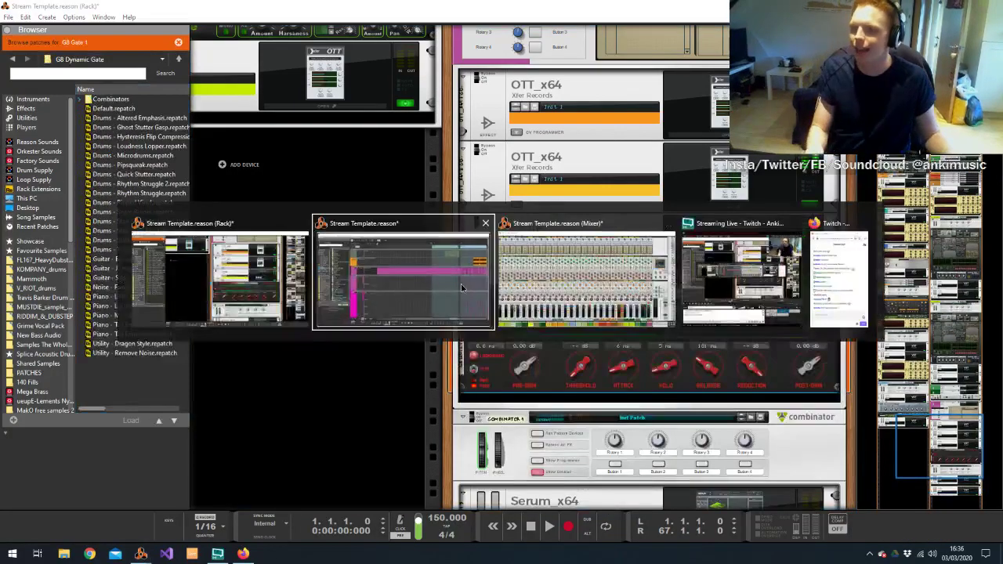
key(alt+Tab)
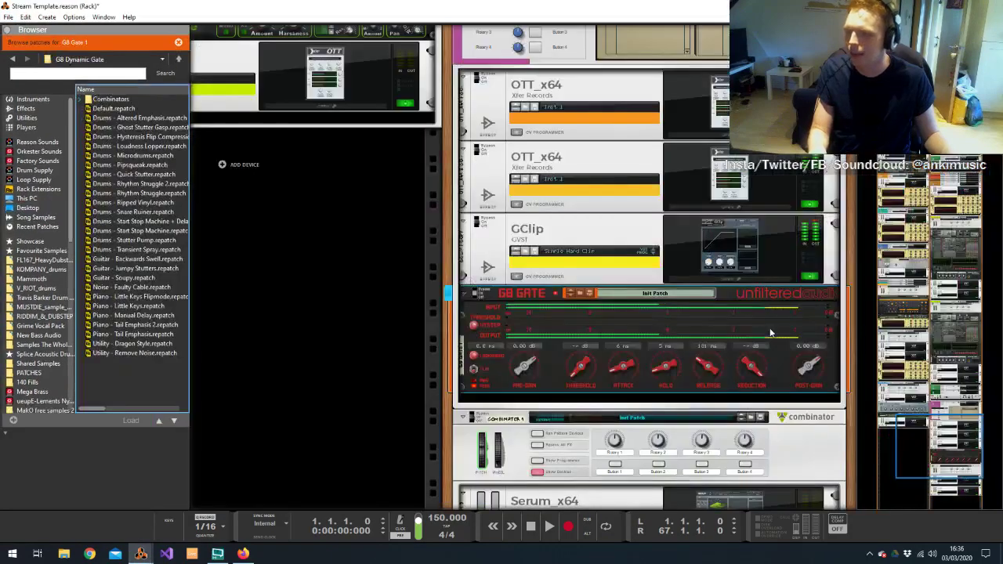
drag(574, 370, 595, 366)
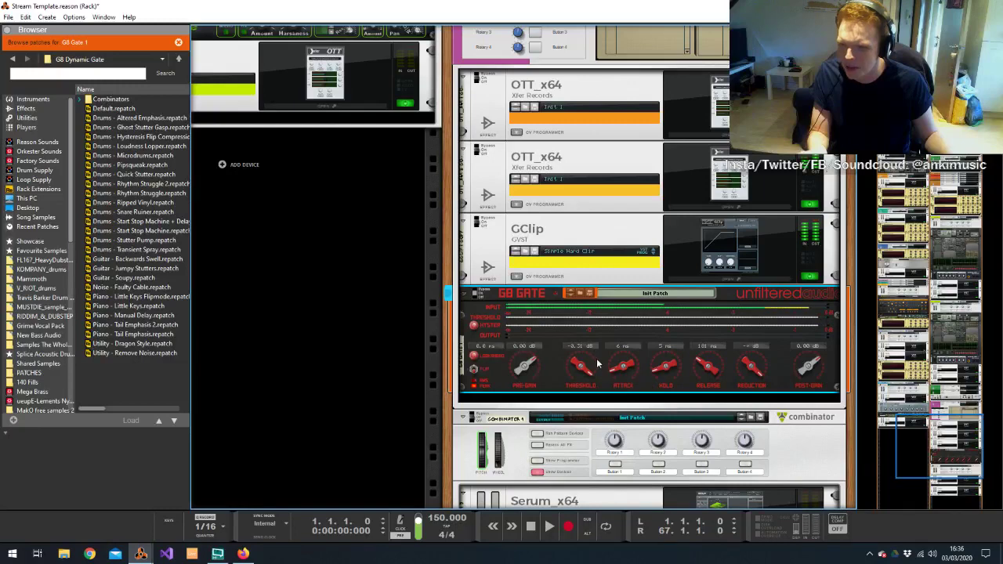
Return to the sequencer and trim the start of Combinator 4's Mute On/Off clip to just before the Build section
key(alt+Tab)
click(421, 210)
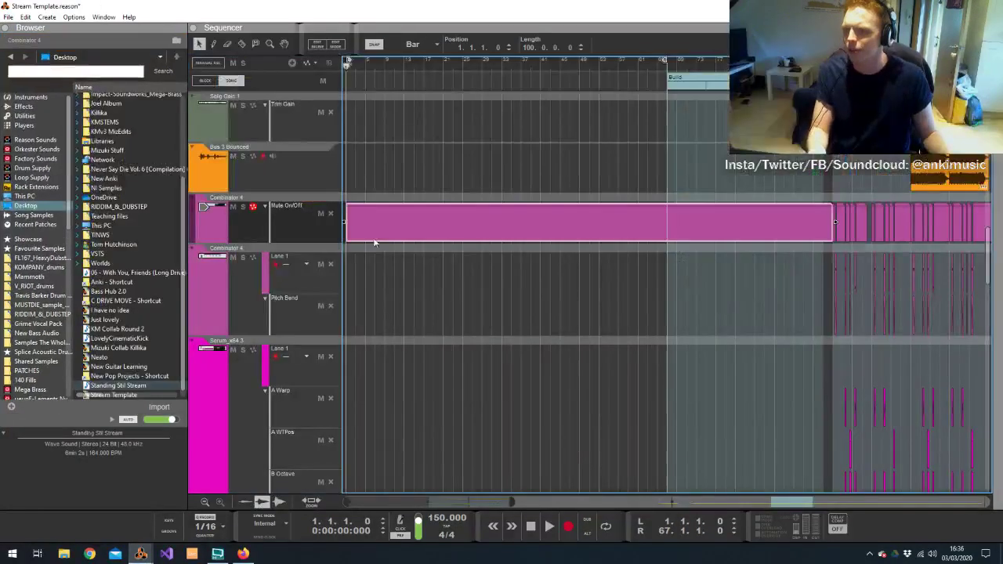
drag(343, 223, 659, 223)
click(650, 181)
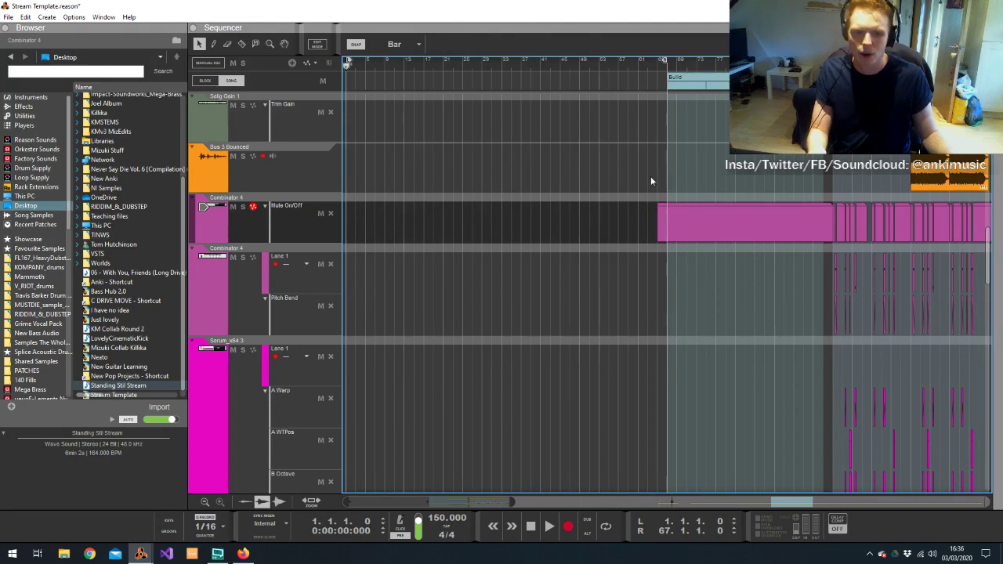
Play the song's opening briefly, then play Block 4 from bar 102 and stop after a few bars
key(space)
scroll(650, 180, up, 4)
key(space)
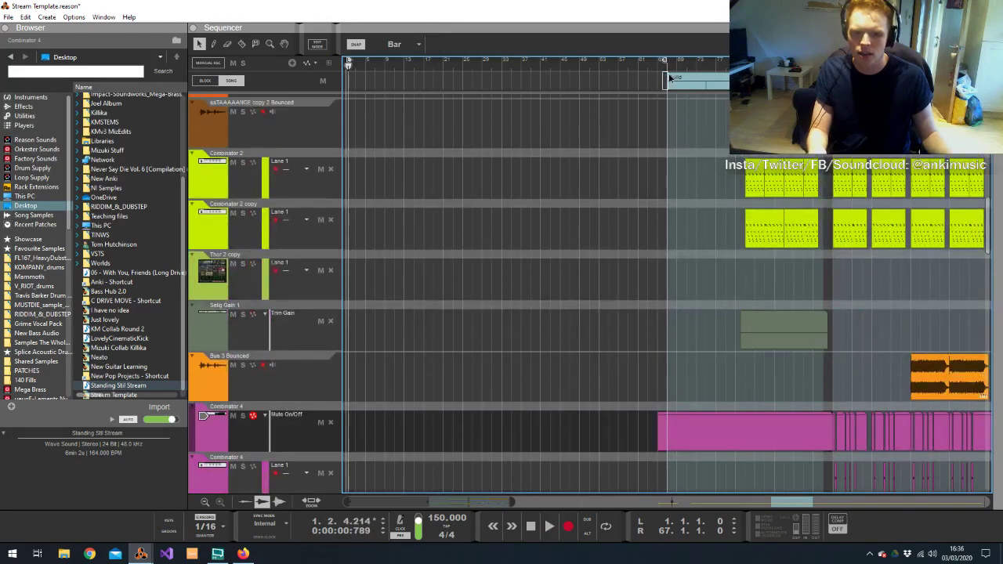
click(670, 77)
key(space)
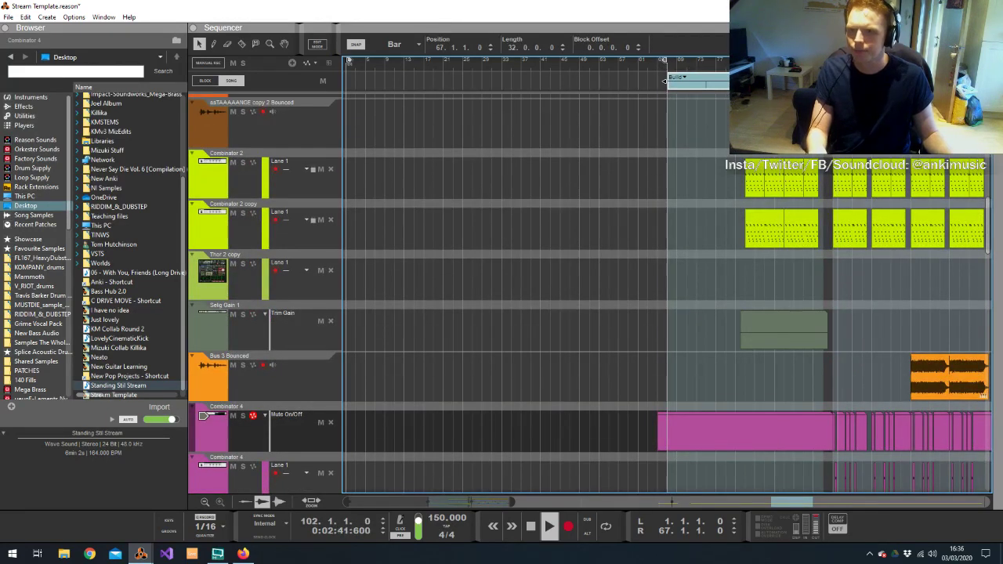
click(848, 291)
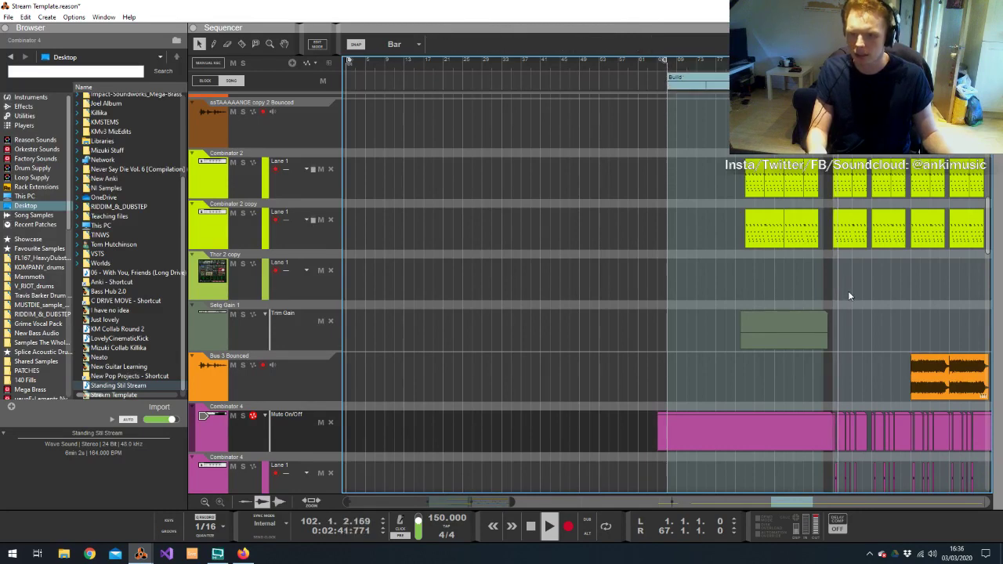
drag(511, 502, 735, 502)
scroll(674, 250, down, 10)
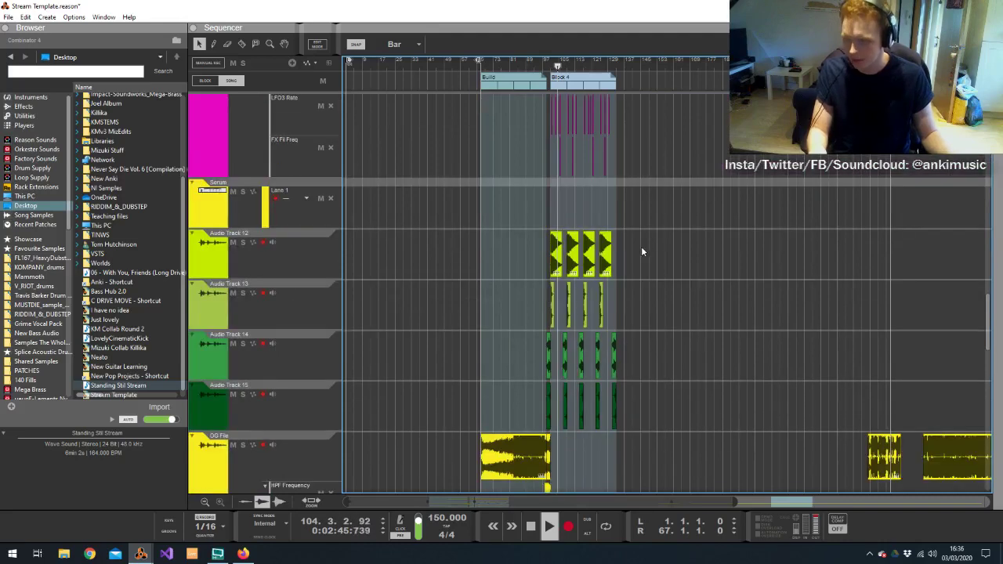
scroll(666, 240, down, 6)
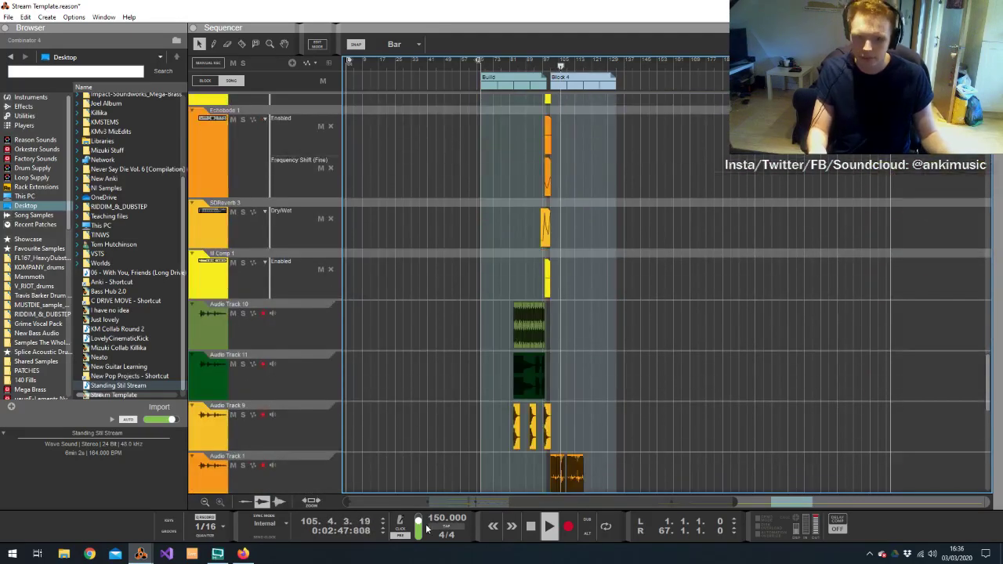
key(space)
With snap kept at Bar, create a 32-bar block directly after Block 4, starting at bar 133
scroll(467, 272, up, 6)
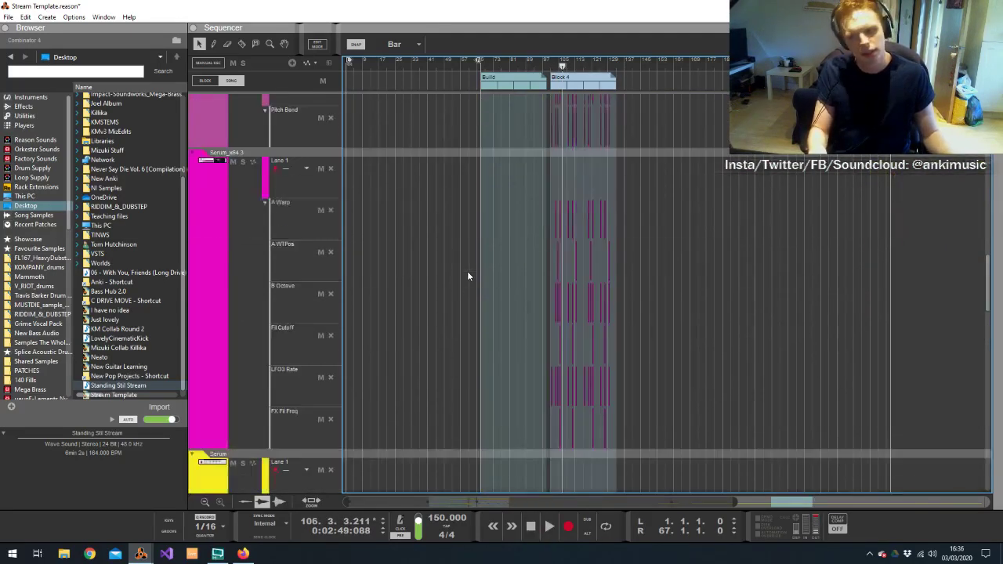
scroll(468, 276, up, 10)
click(394, 44)
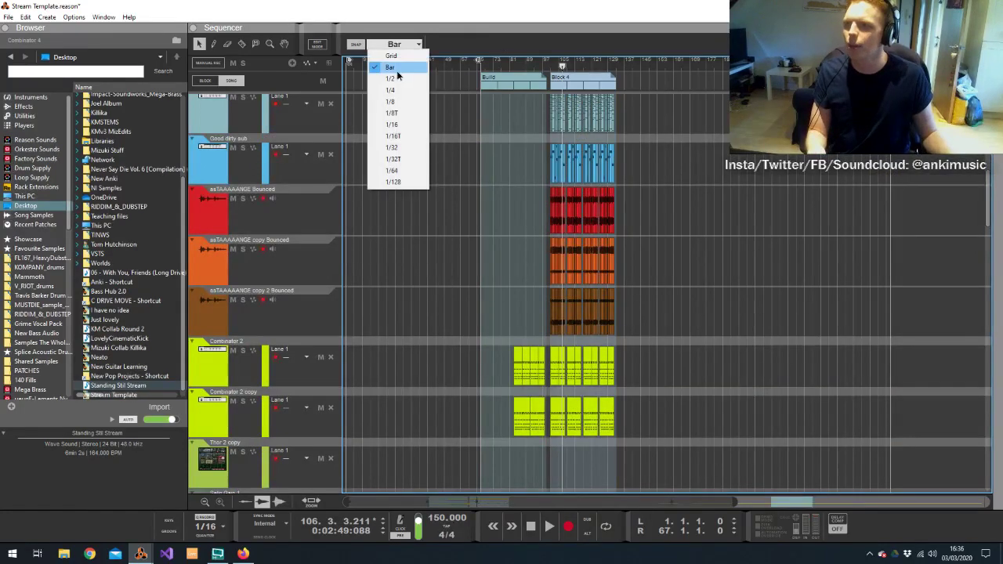
click(396, 69)
scroll(657, 127, up, 10)
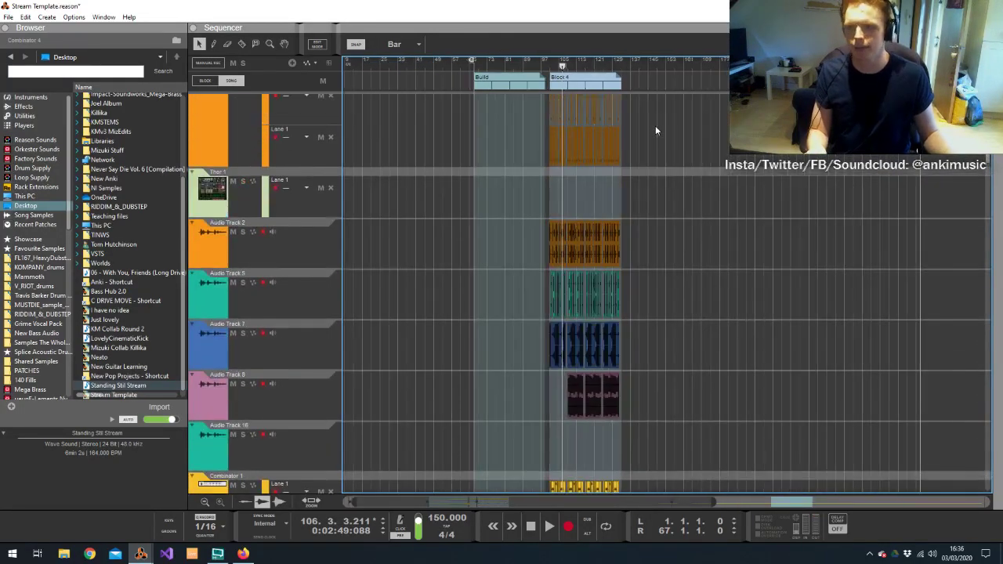
scroll(655, 125, up, 5)
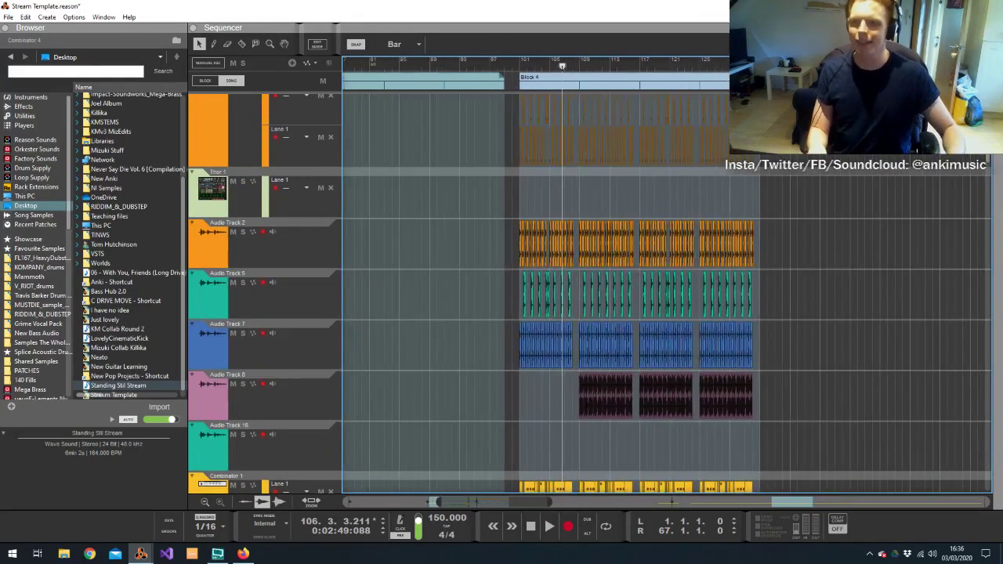
mouse_move(762, 82)
mouse_down()
mouse_move(993, 82)
mouse_move(877, 81)
mouse_move(947, 82)
mouse_move(931, 82)
mouse_up()
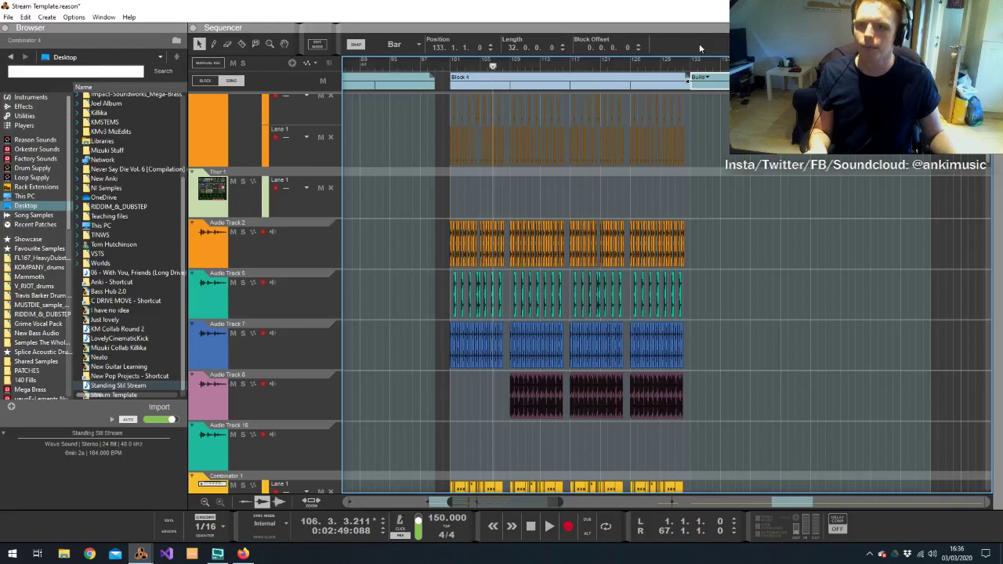
Assign the new block at bar 133 to Block 3 and open that block for editing
click(699, 80)
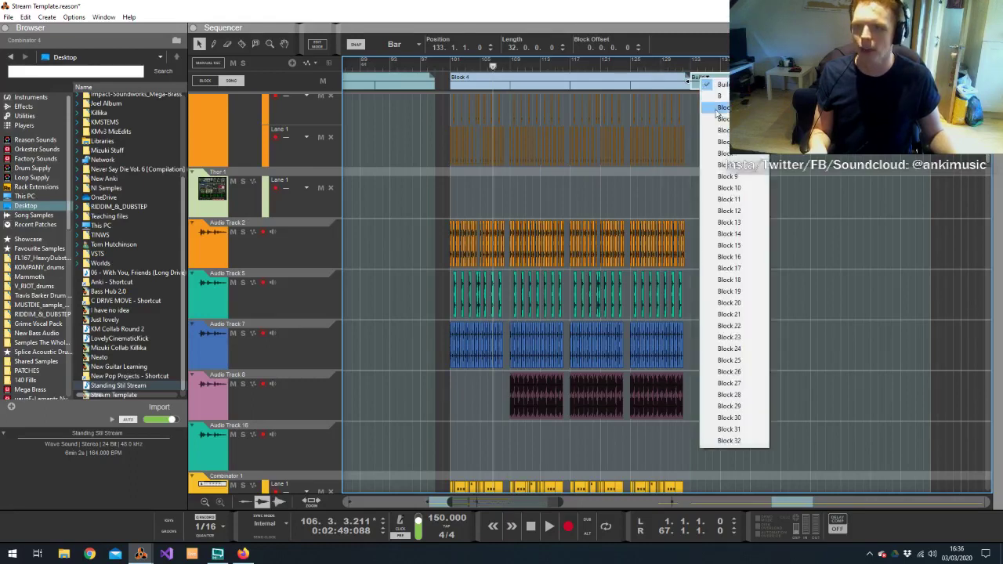
click(716, 112)
double_click(708, 84)
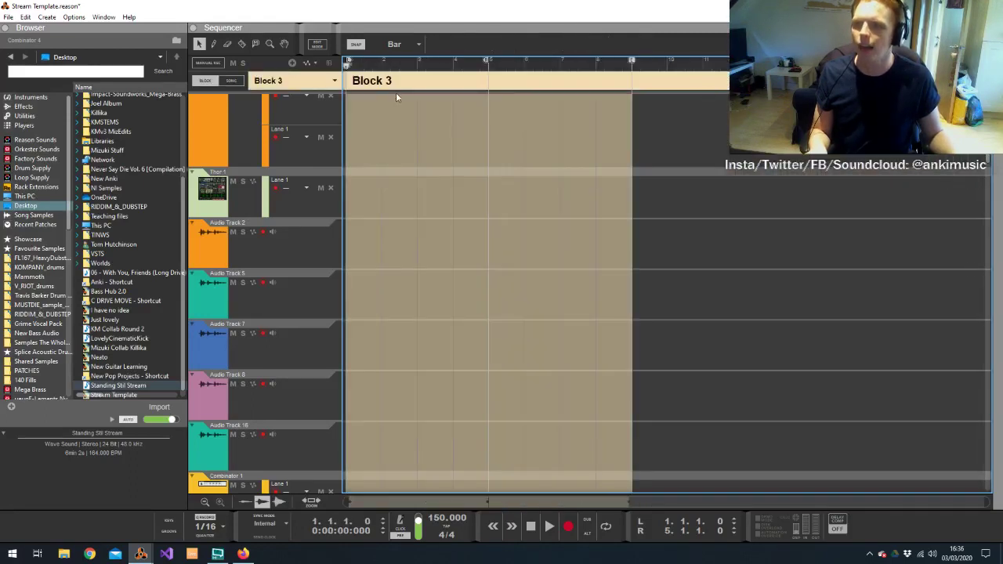
Rename Block 3 to "Verse" and return to the song arrangement
double_click(396, 82)
text(Verse)
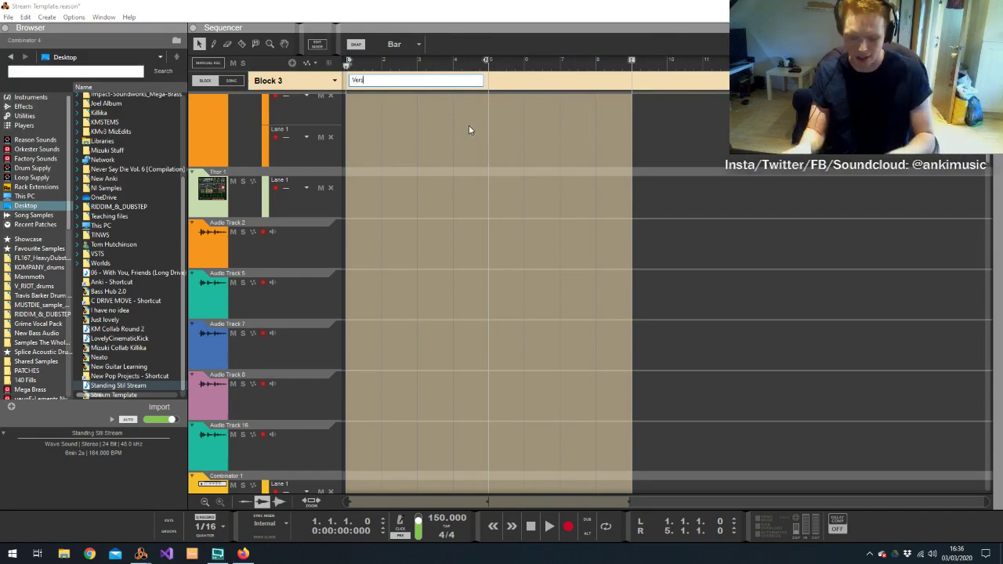
key(Return)
key(Escape)
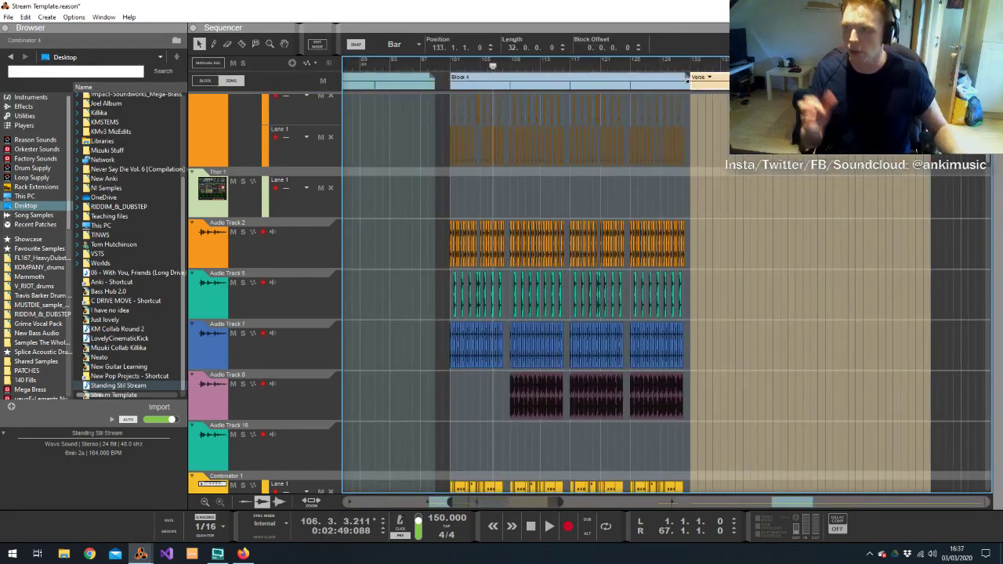
Try shortening the Verse block at bar 133 to 16 bars, and restore its 32-bar length
drag(930, 81, 810, 81)
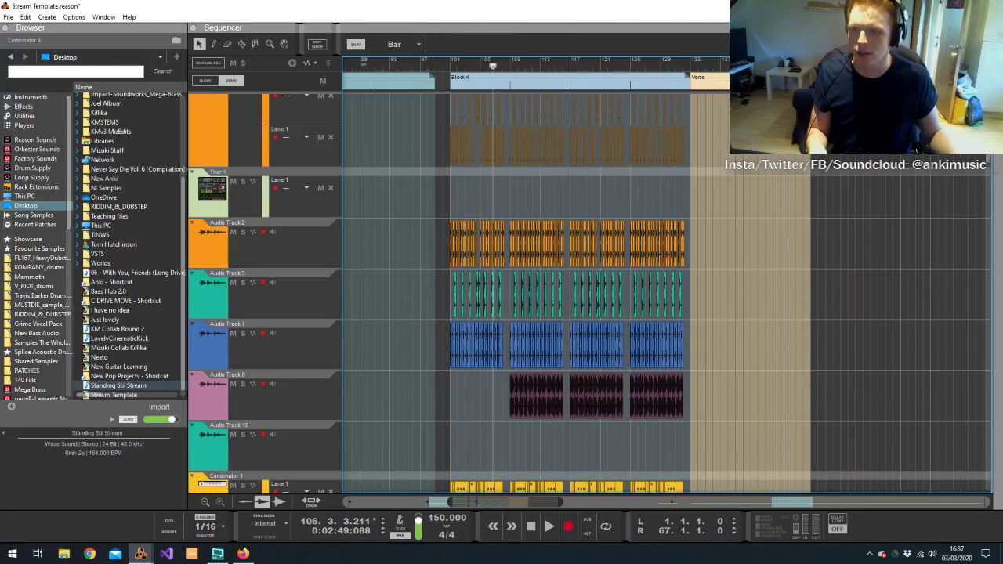
click(689, 77)
drag(810, 82, 932, 81)
click(866, 204)
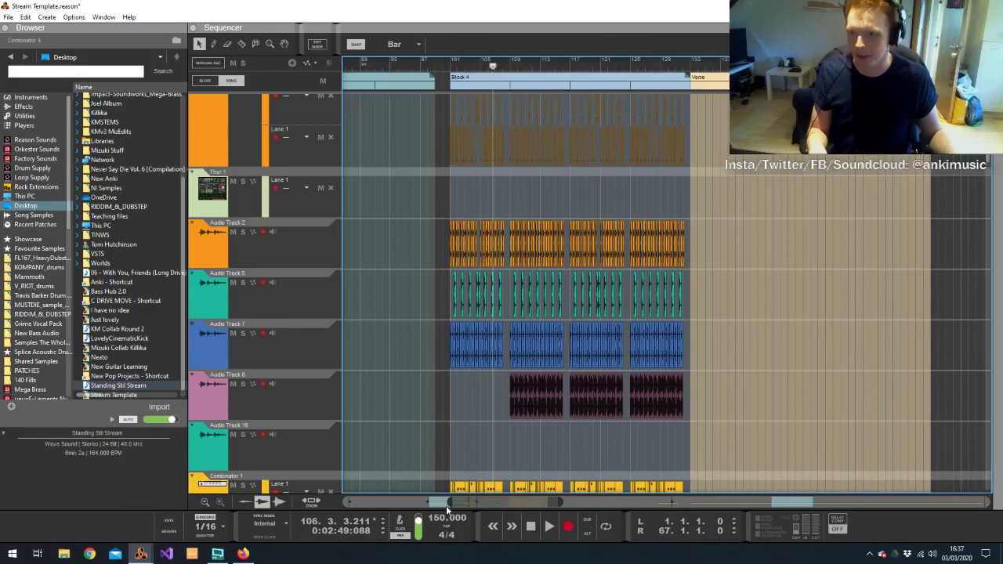
Copy the 32-bar Verse block to directly before the Build block, starting at bar 35
drag(449, 503, 1, 435)
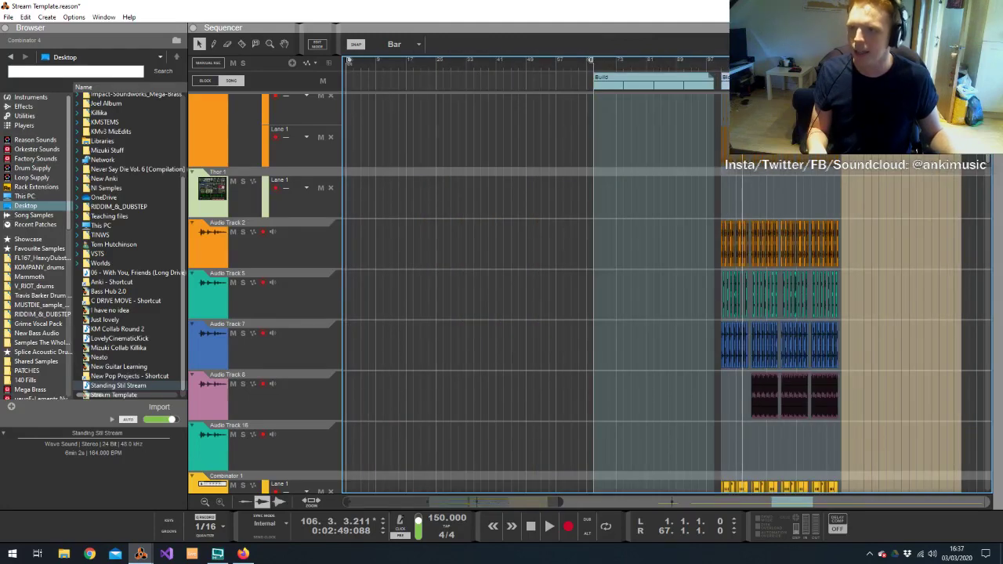
drag(901, 81, 532, 119)
click(443, 72)
ctrl+click(437, 62)
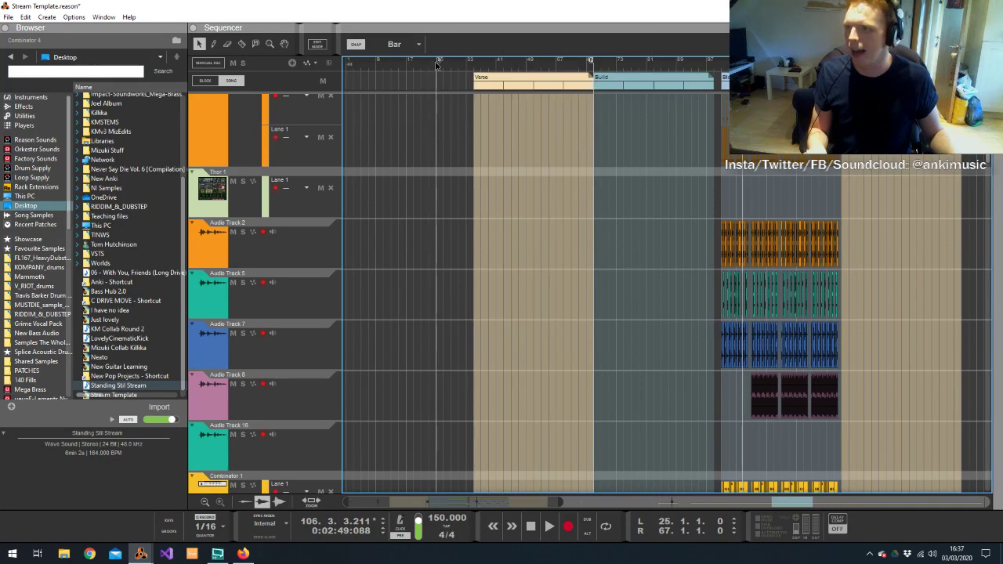
drag(437, 66, 224, 92)
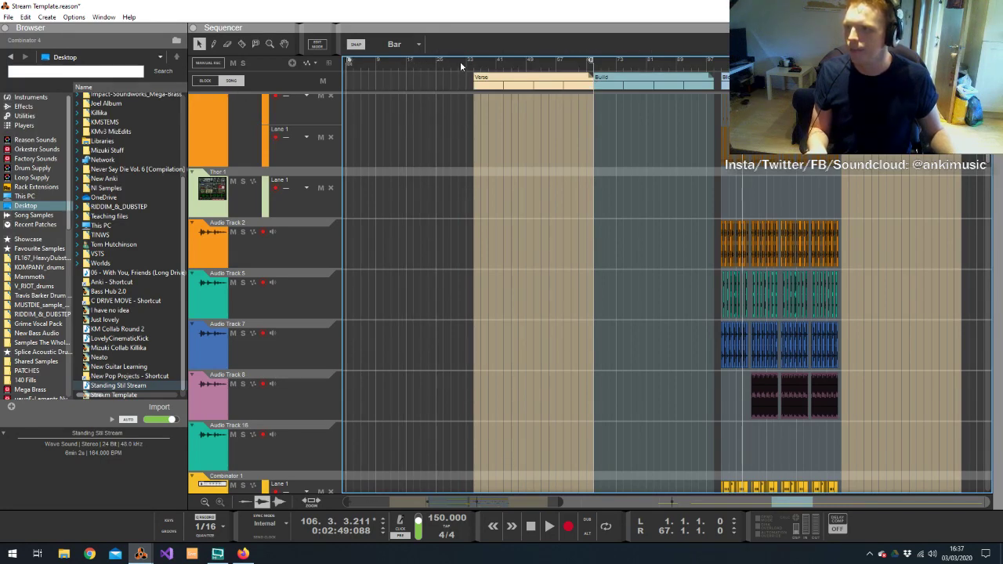
Create an 8-bar block at bar 27, directly before the first Verse, and assign it to Block 4
drag(438, 82, 467, 82)
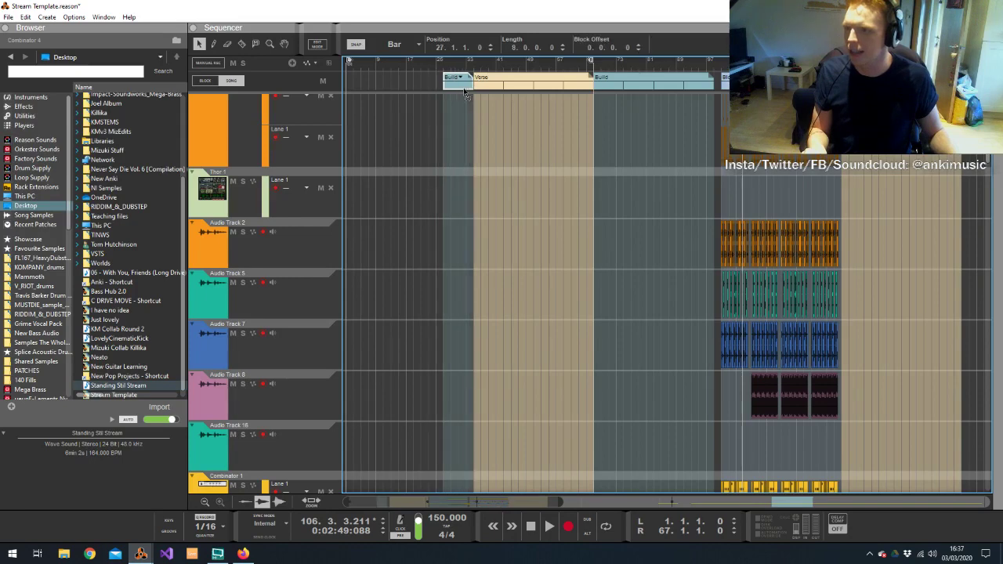
click(468, 77)
click(475, 117)
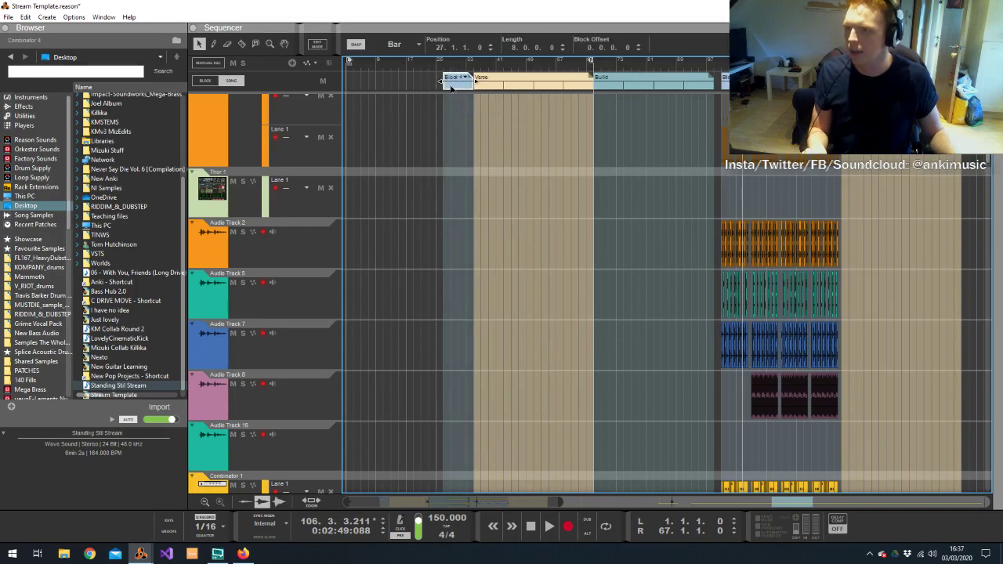
Open Block 4 for editing, rename it "Intro" and return to the song arrangement
double_click(458, 80)
double_click(374, 80)
text(Verse)
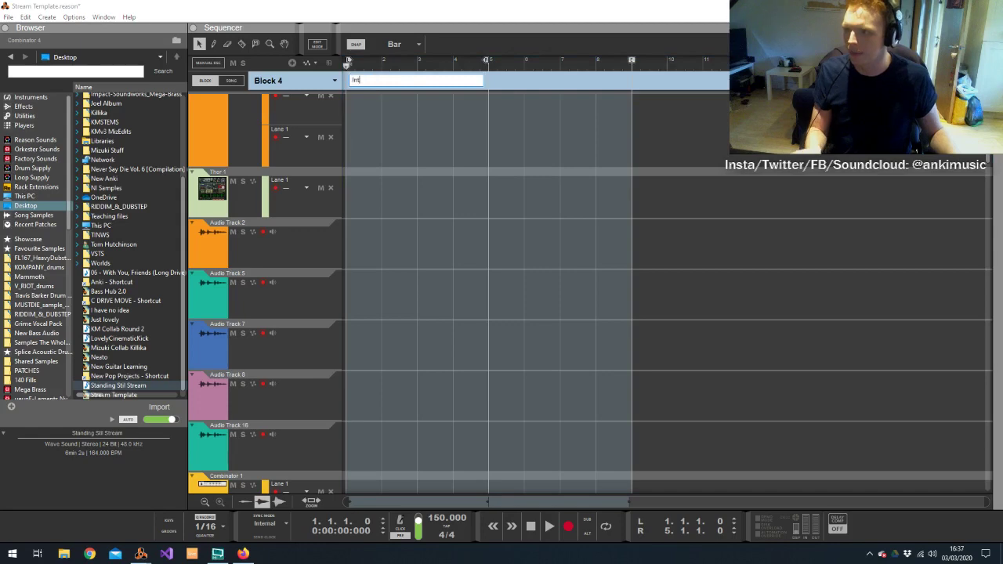
key(Return)
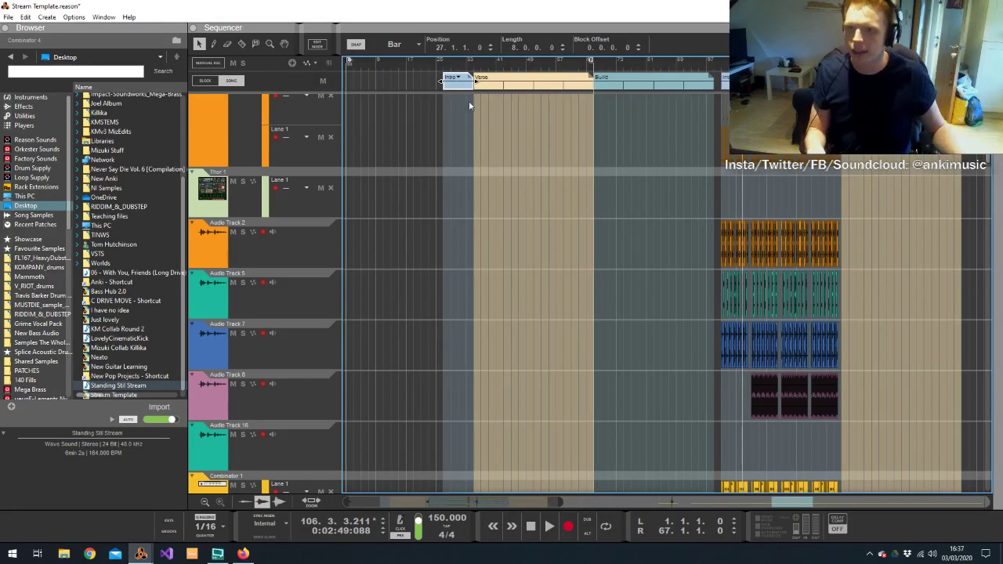
Set the right locator to bar 25 and remove the empty bars between the locators
alt+click(437, 66)
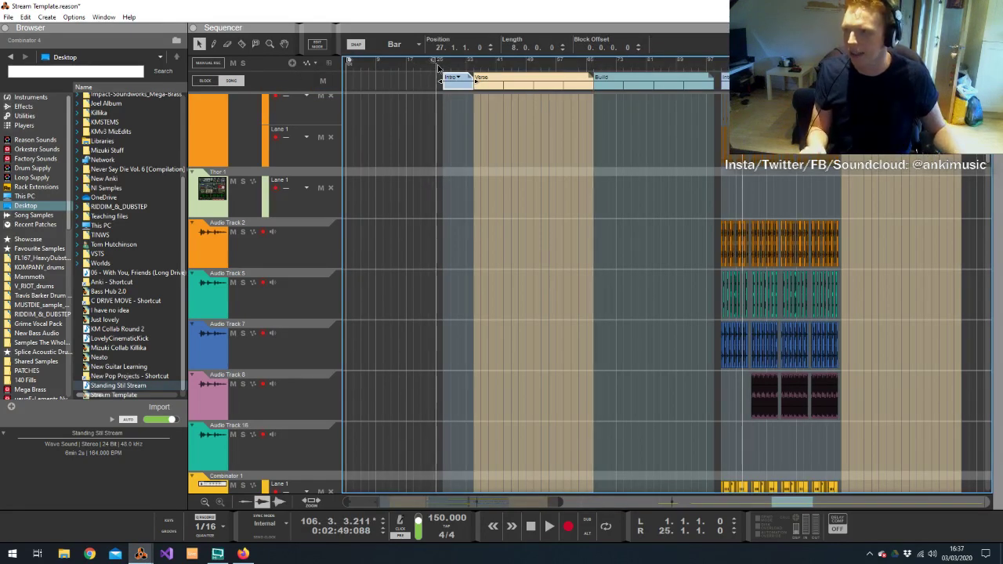
click(25, 17)
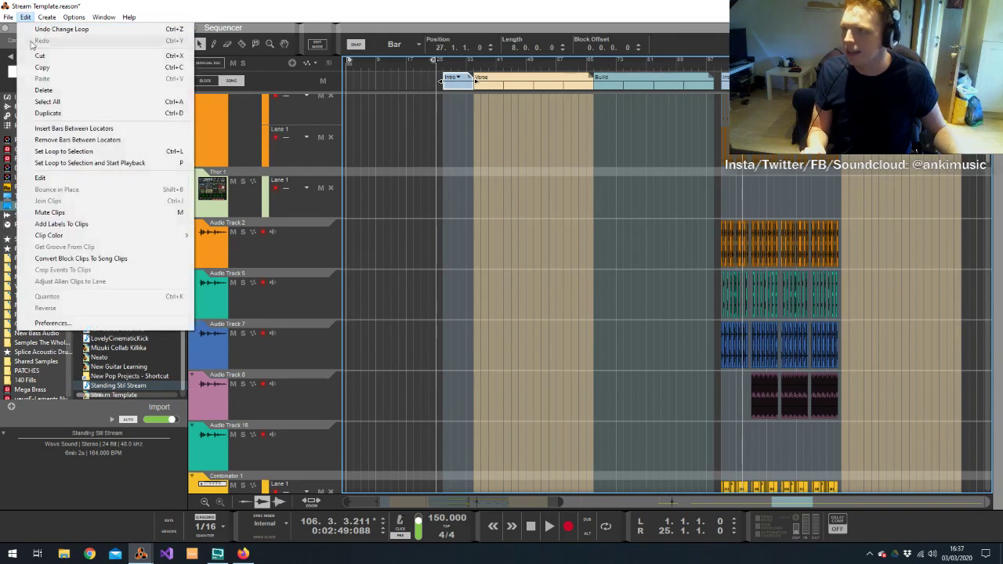
click(77, 139)
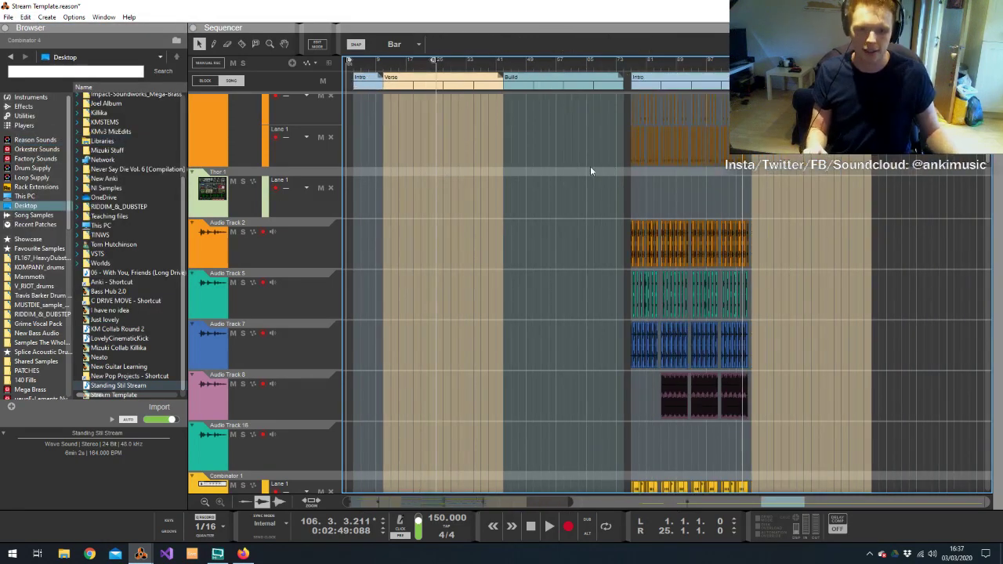
Place the playhead at bar 107, look through the tracks and move the right locator to bar 153
mouse_move(743, 60)
mouse_down()
mouse_move(821, 60)
mouse_move(744, 60)
mouse_up()
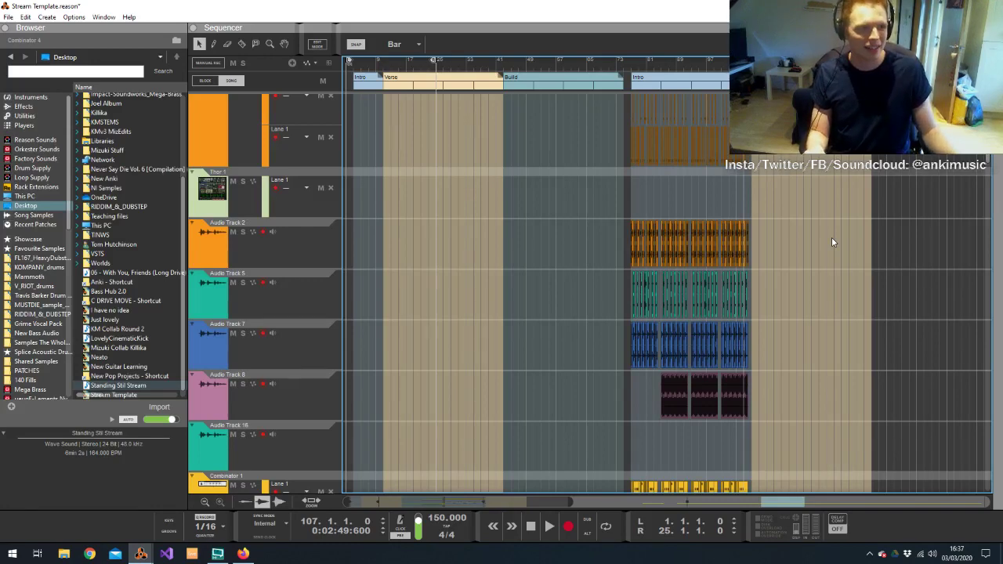
scroll(832, 236, down, 8)
scroll(830, 278, down, 4)
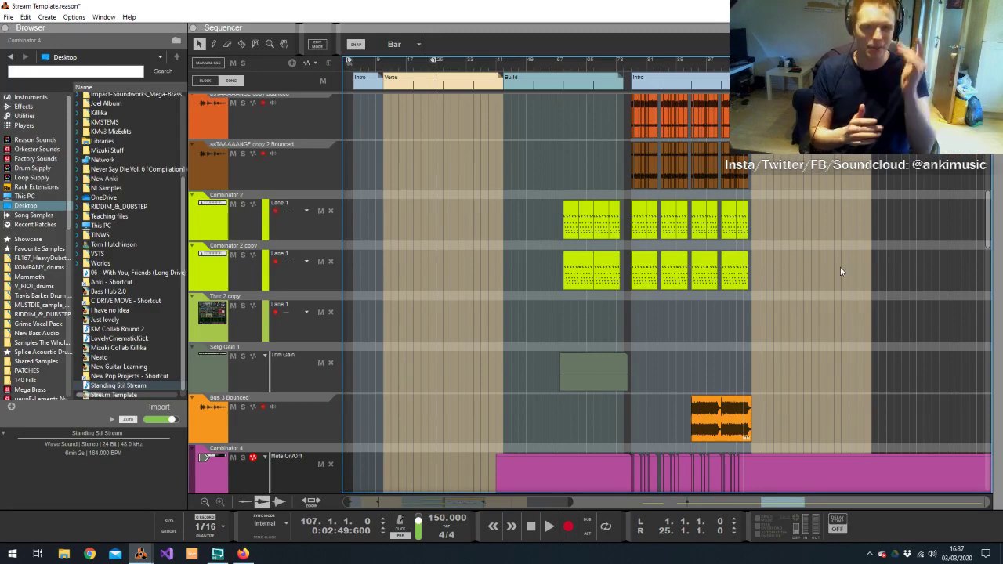
scroll(836, 259, down, 5)
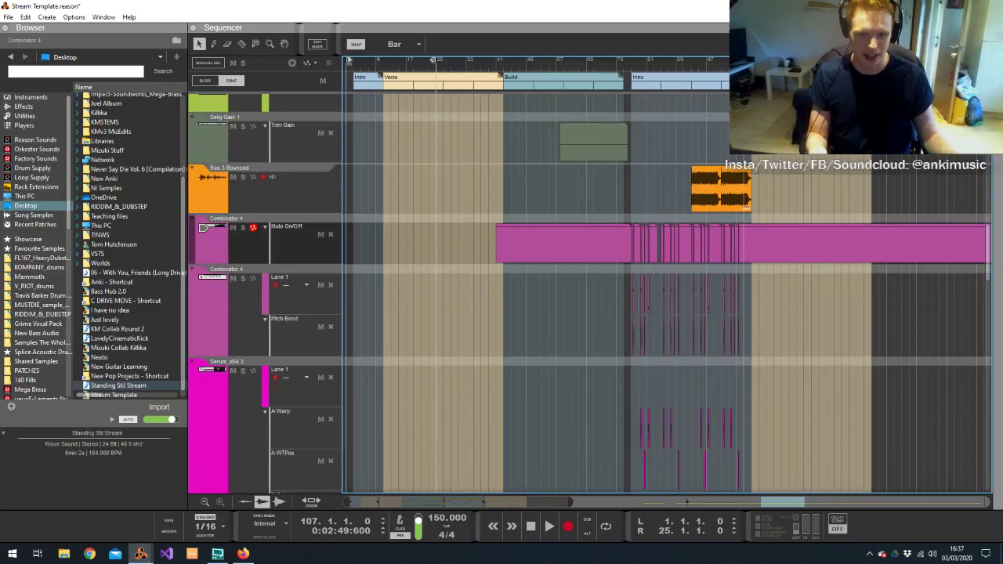
scroll(582, 200, up, 10)
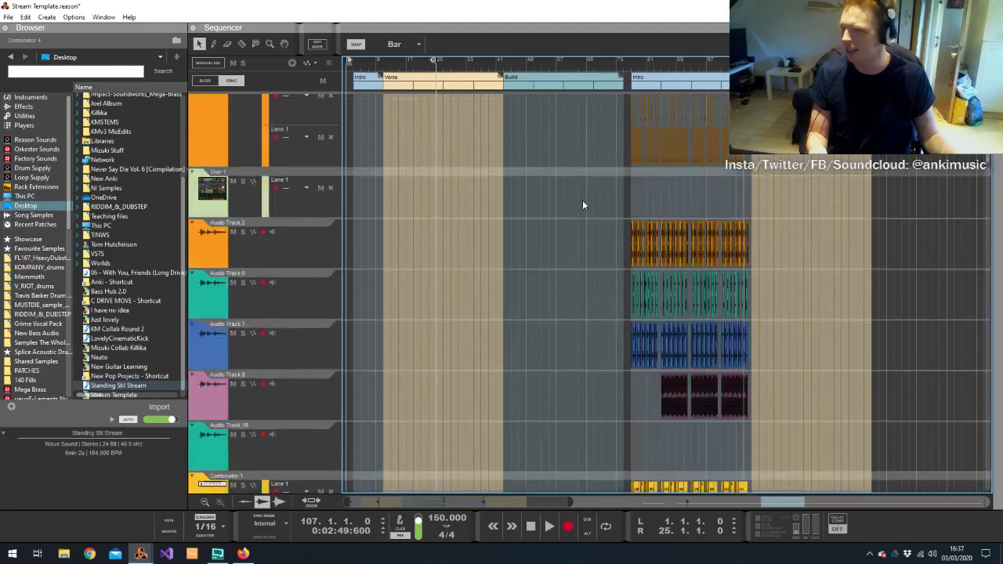
drag(433, 60, 916, 60)
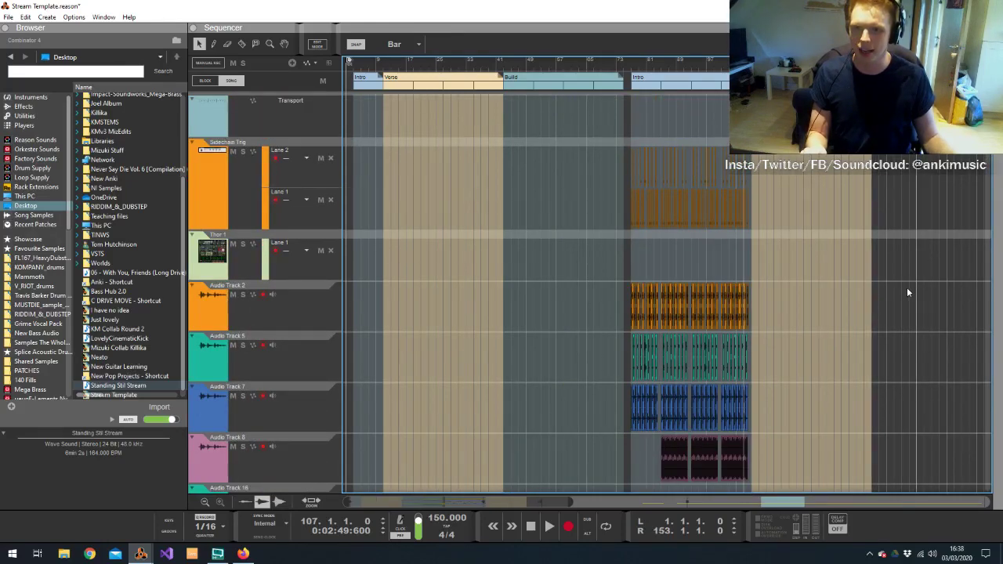
Copy the Build block to directly after the second Verse, and copy the 32-bar Intro block to bar 175
scroll(873, 338, down, 5)
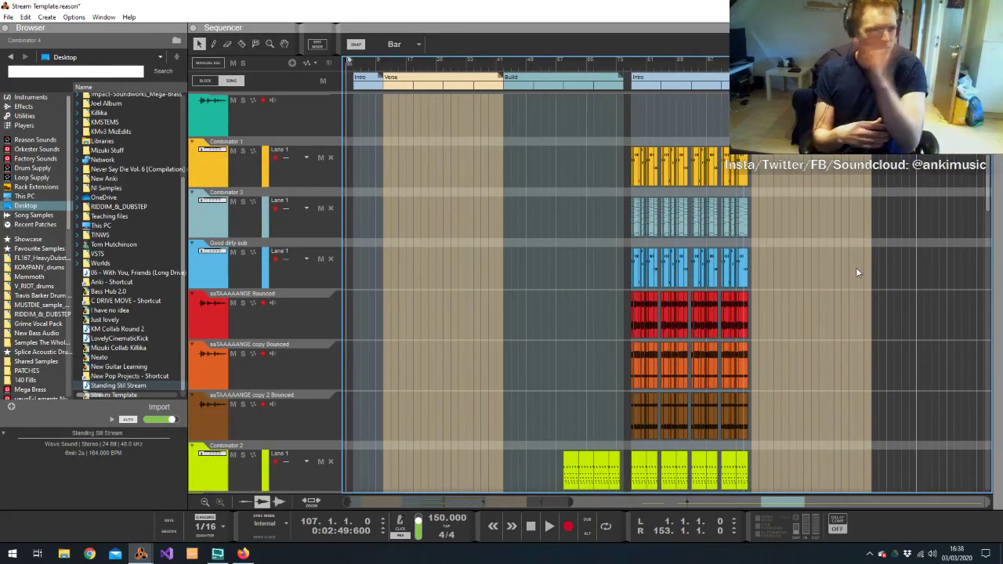
scroll(853, 267, down, 3)
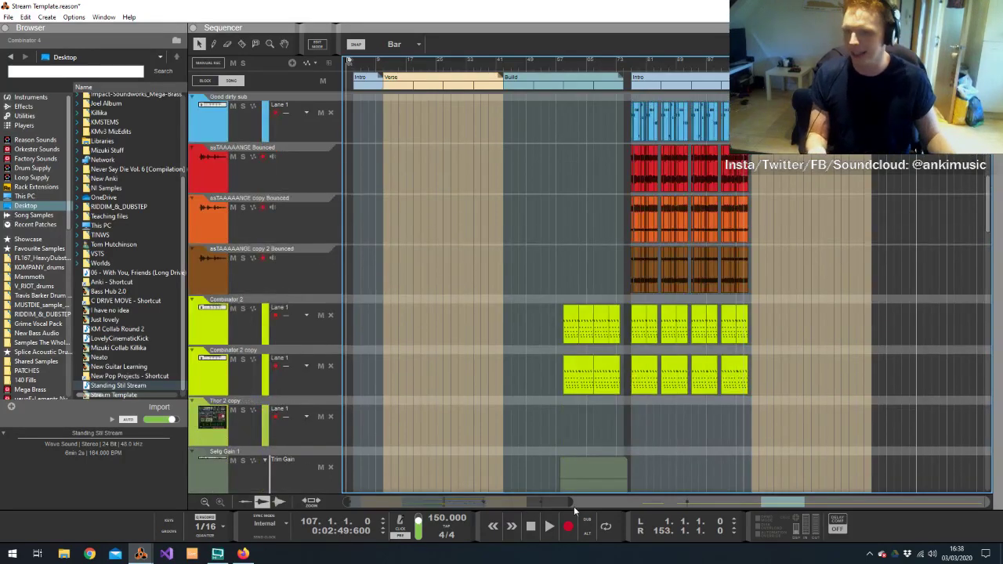
scroll(721, 329, down, 2)
scroll(702, 283, down, 3)
scroll(699, 279, up, 15)
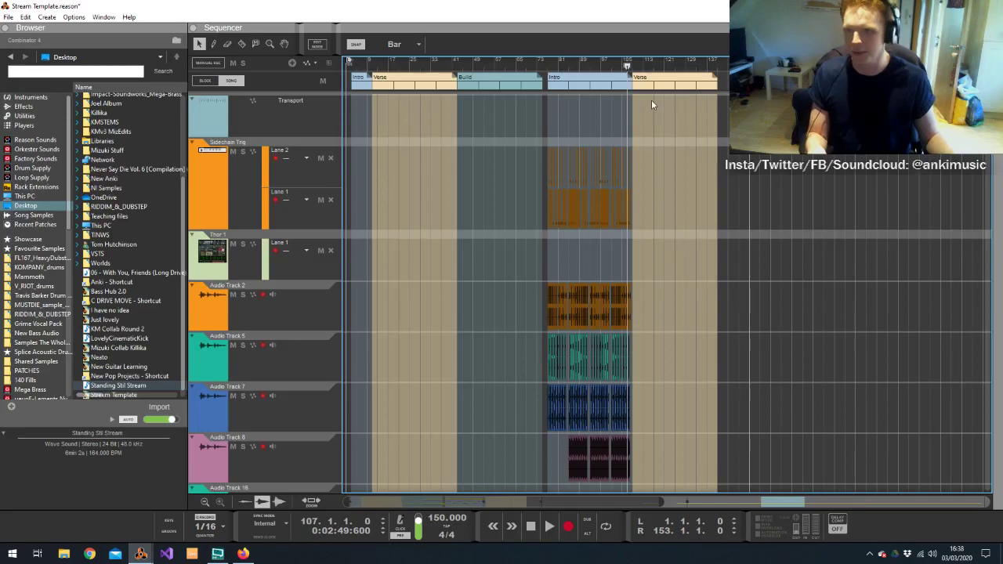
drag(479, 87, 738, 87)
click(592, 88)
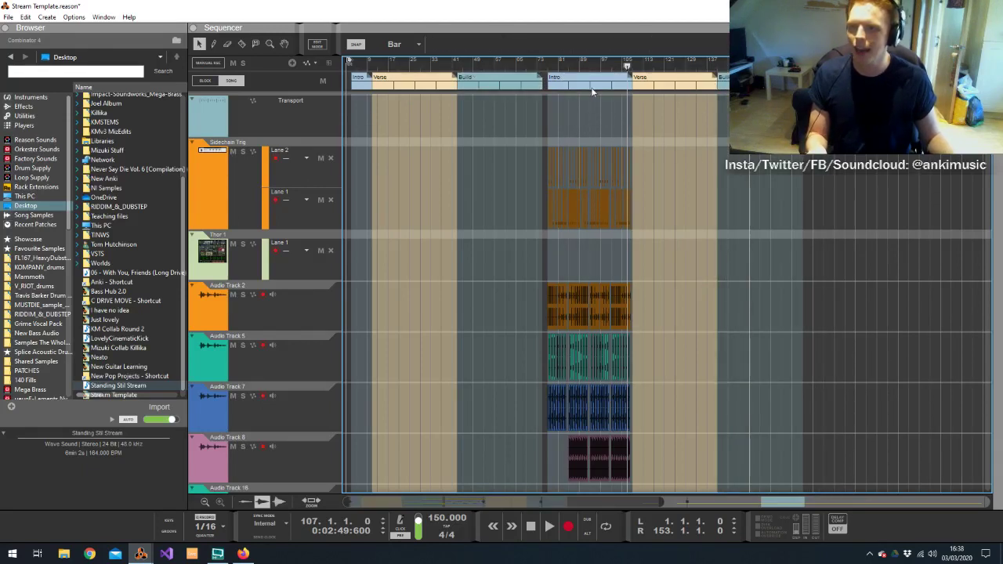
drag(576, 91, 835, 91)
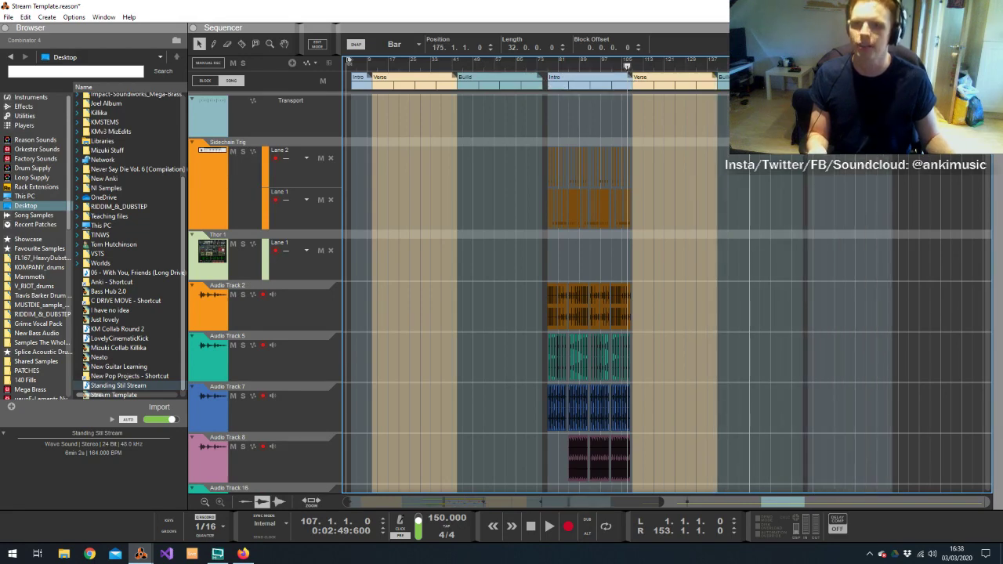
Assign the 32-bar block at bar 77 to Block 6 and rename that block "Drop"
click(556, 78)
click(558, 78)
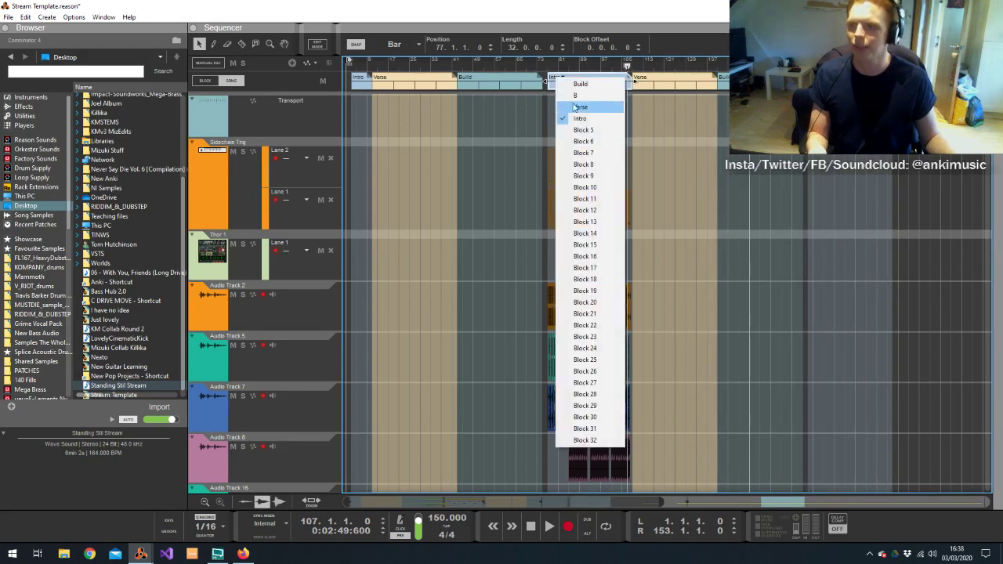
click(590, 144)
double_click(577, 88)
double_click(373, 83)
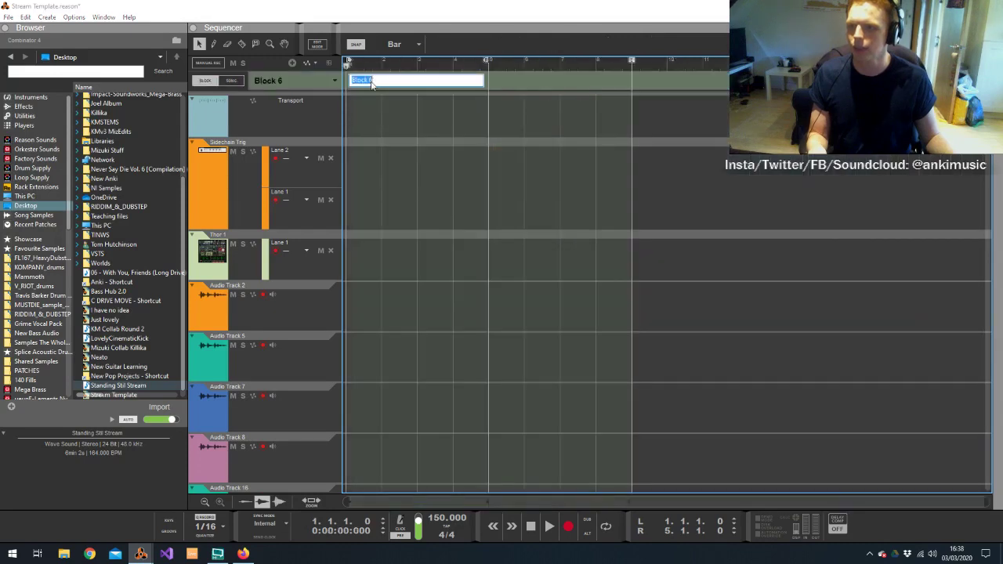
text(Drop)
key(Return)
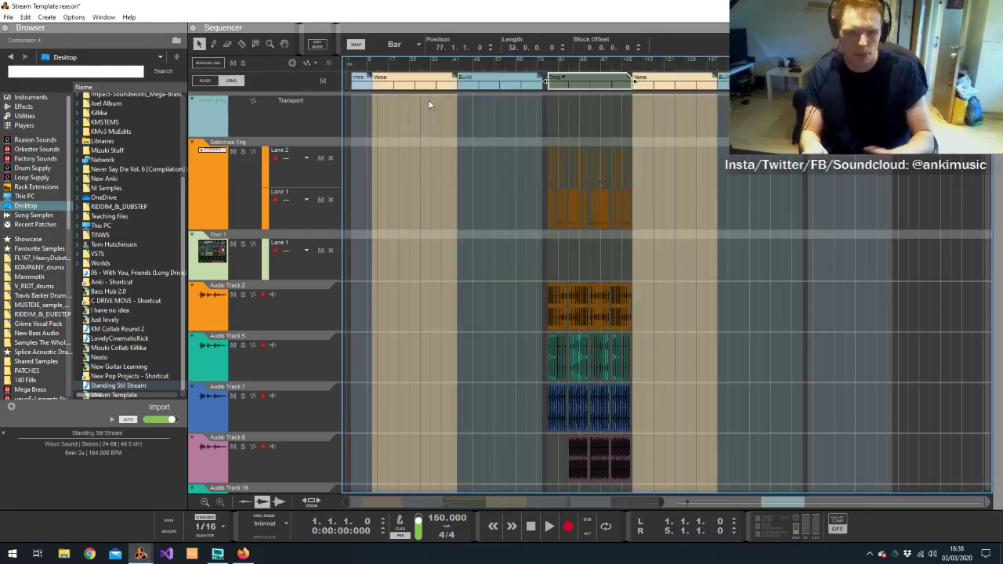
Assign the block at bar 175 to Block 7, rename it "Second weird drop" and return to the song arrangement
click(818, 86)
click(820, 77)
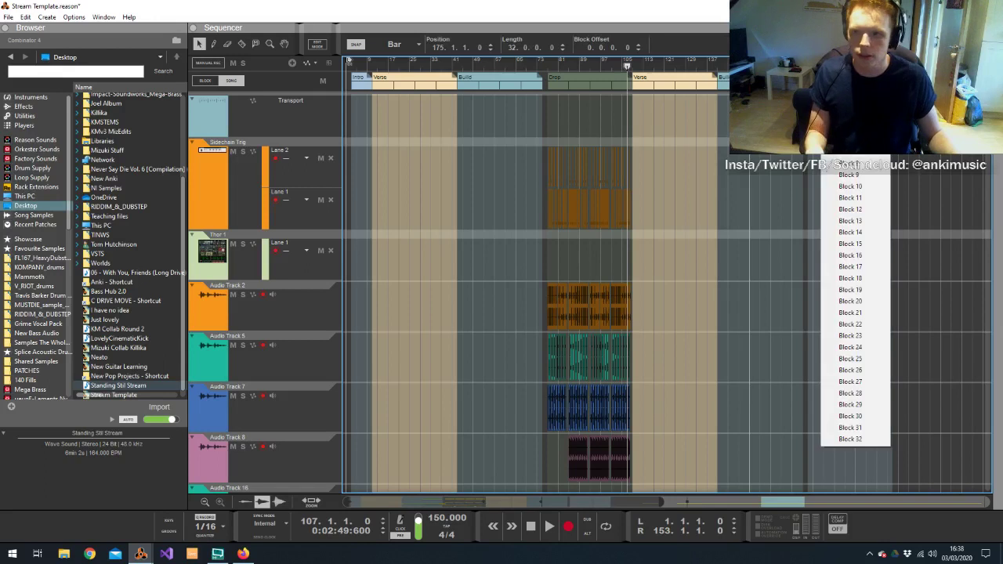
click(851, 154)
double_click(841, 85)
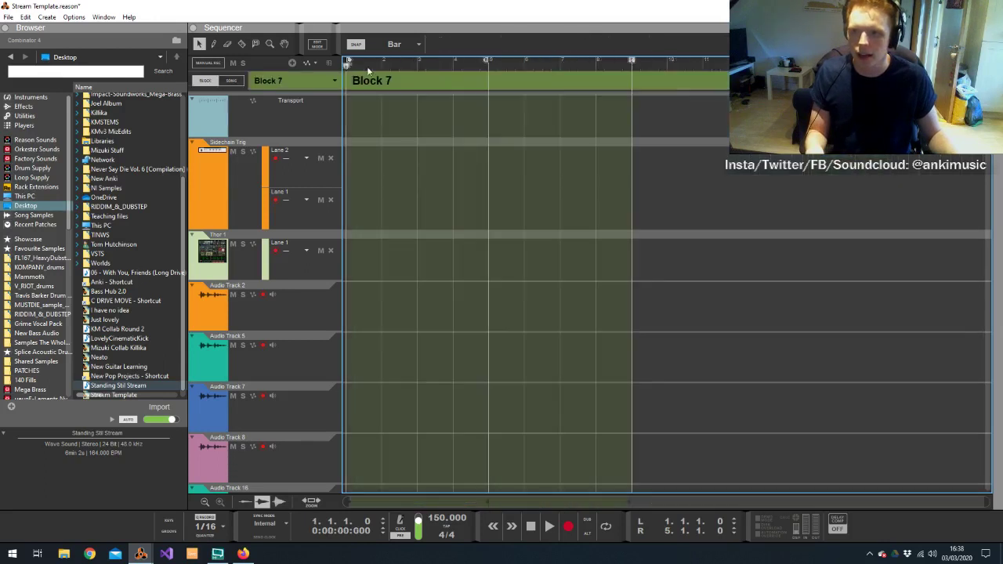
double_click(373, 81)
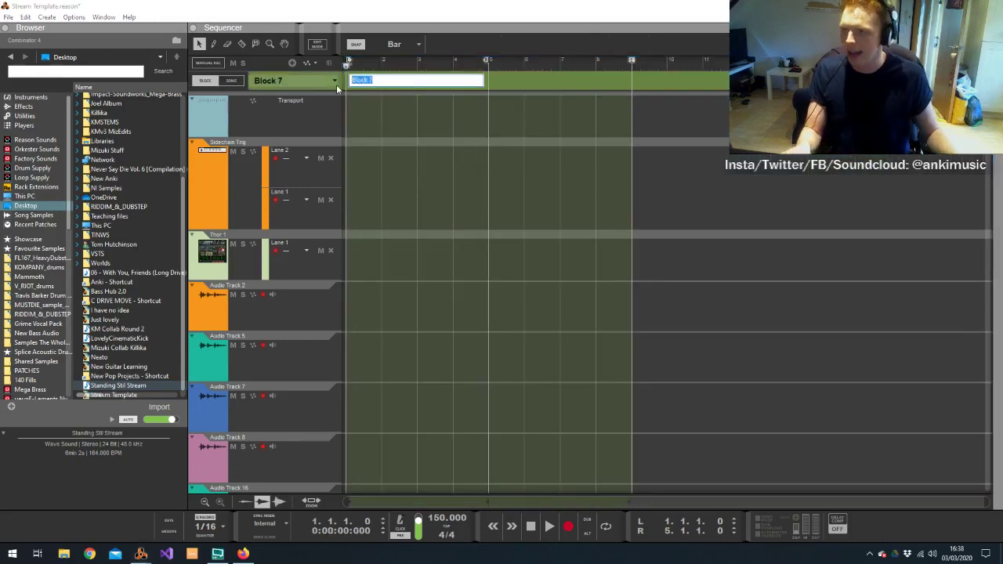
text(Second weird drop)
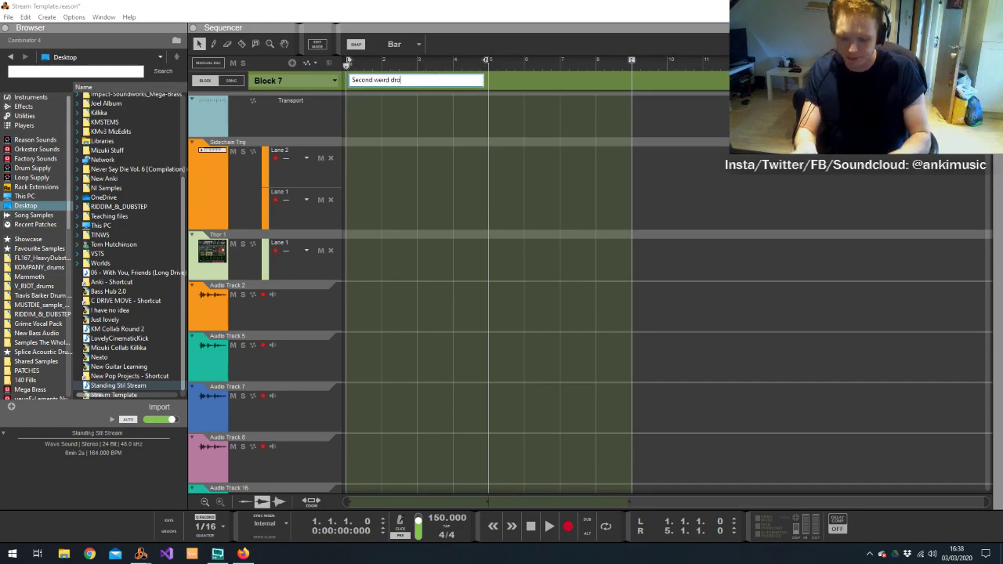
key(Return)
key(b)
click(756, 288)
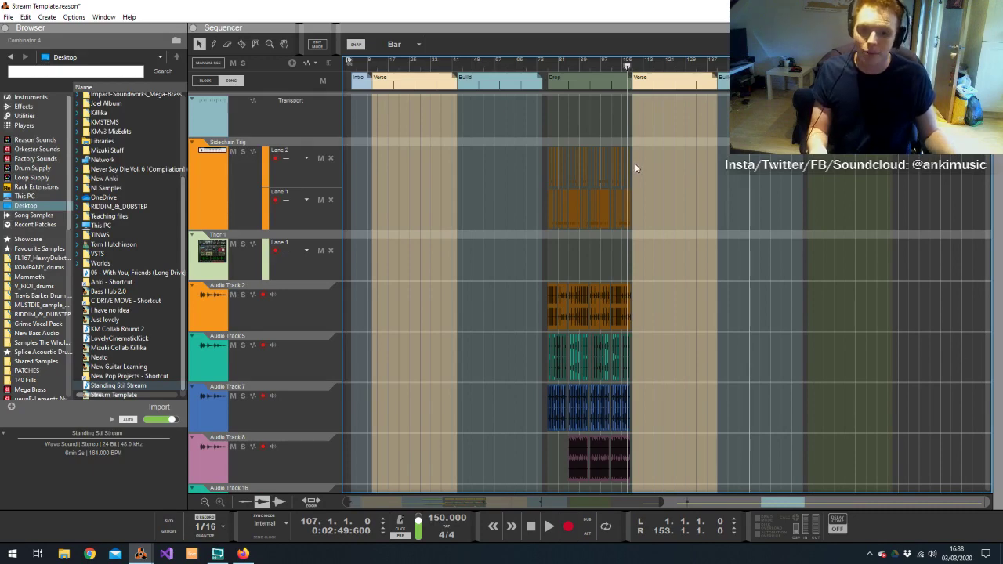
scroll(643, 164, down, 4)
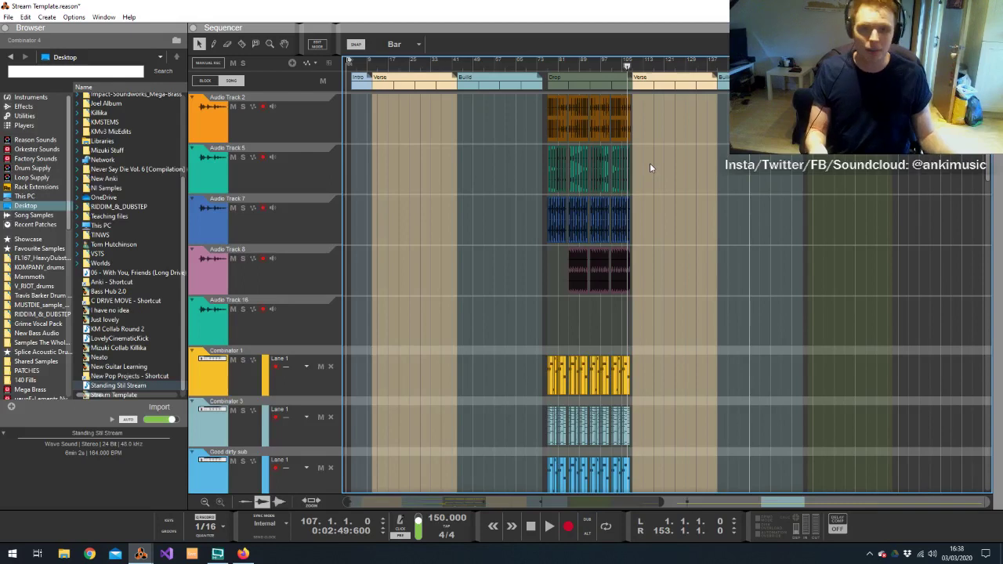
scroll(660, 189, down, 4)
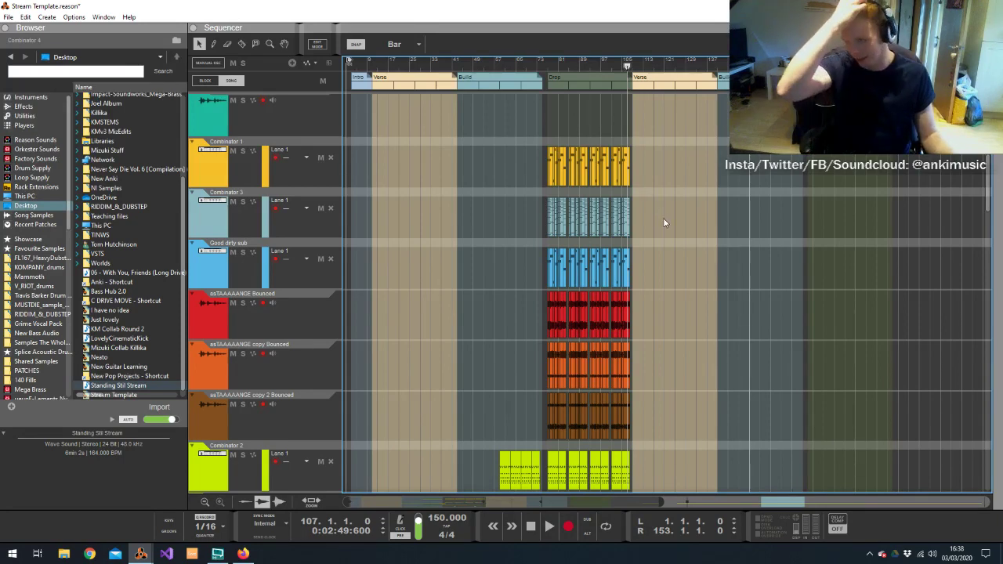
scroll(664, 227, down, 6)
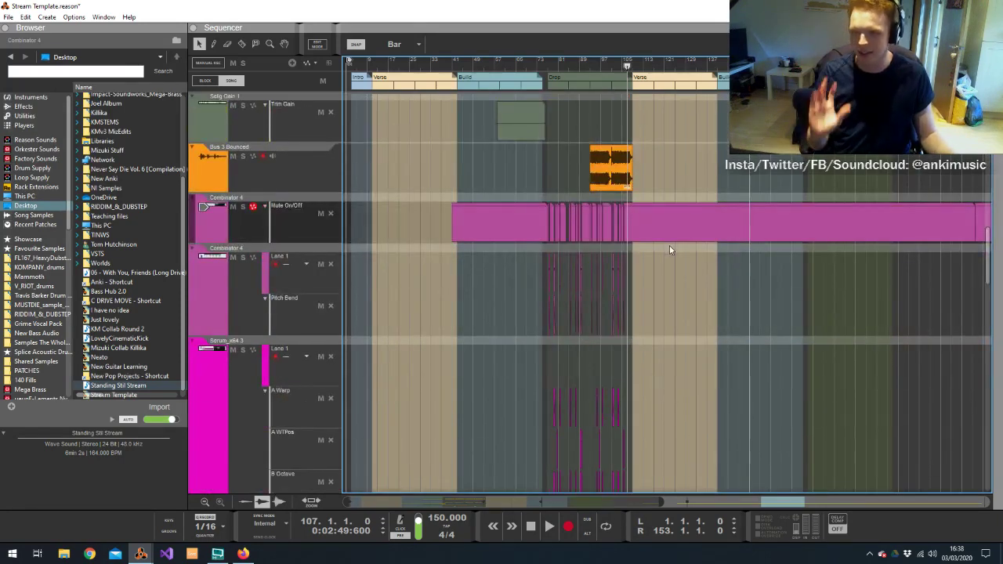
Look through the tracks from top to bottom to check which clips fill each block, and return the playhead to bar 1
scroll(669, 249, down, 4)
scroll(698, 284, down, 6)
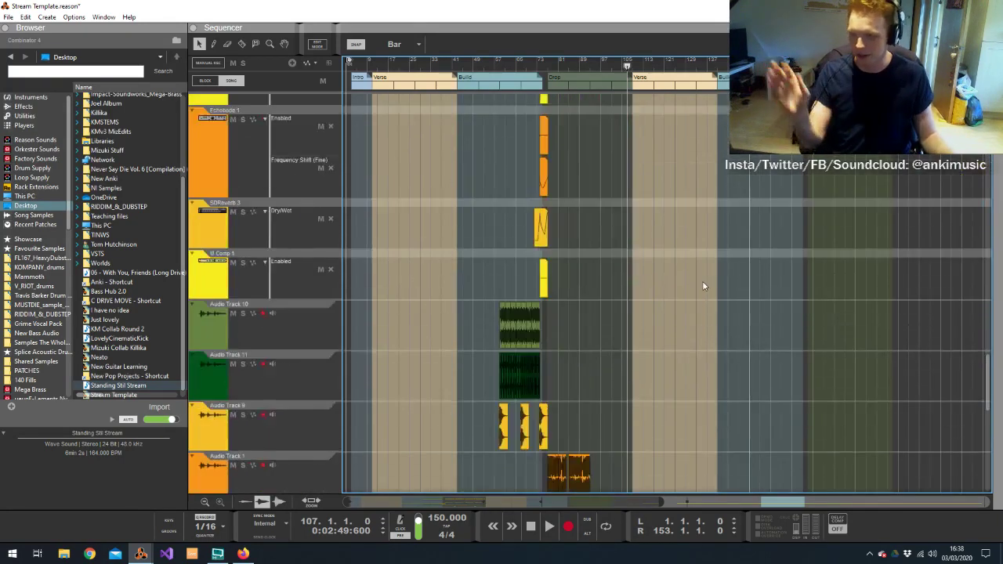
scroll(703, 279, down, 5)
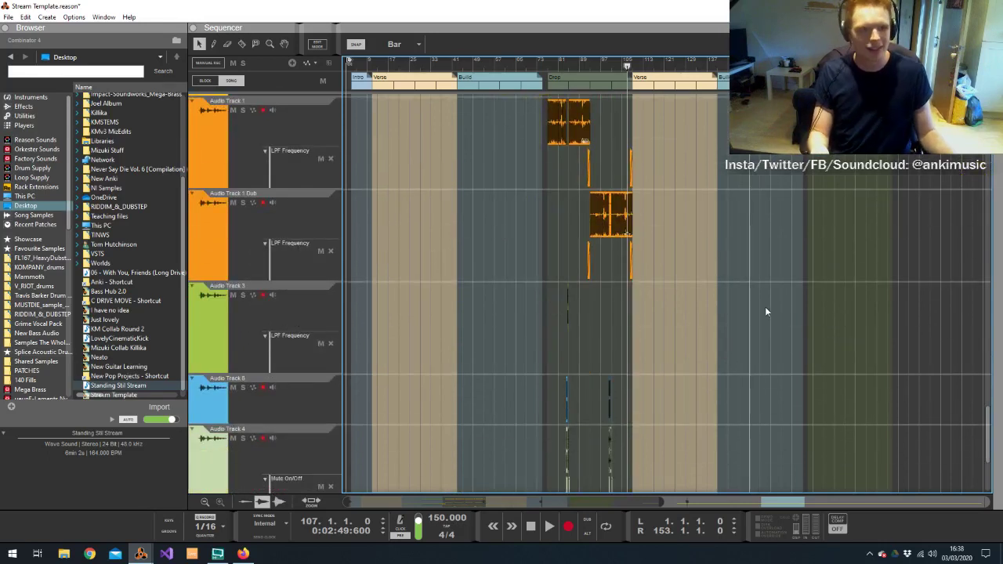
scroll(766, 312, down, 3)
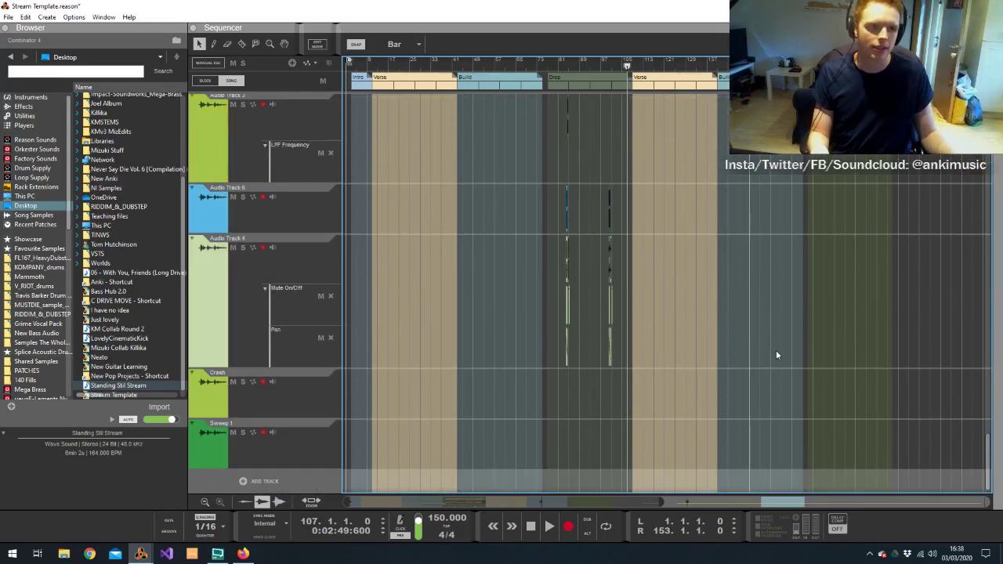
scroll(818, 193, up, 15)
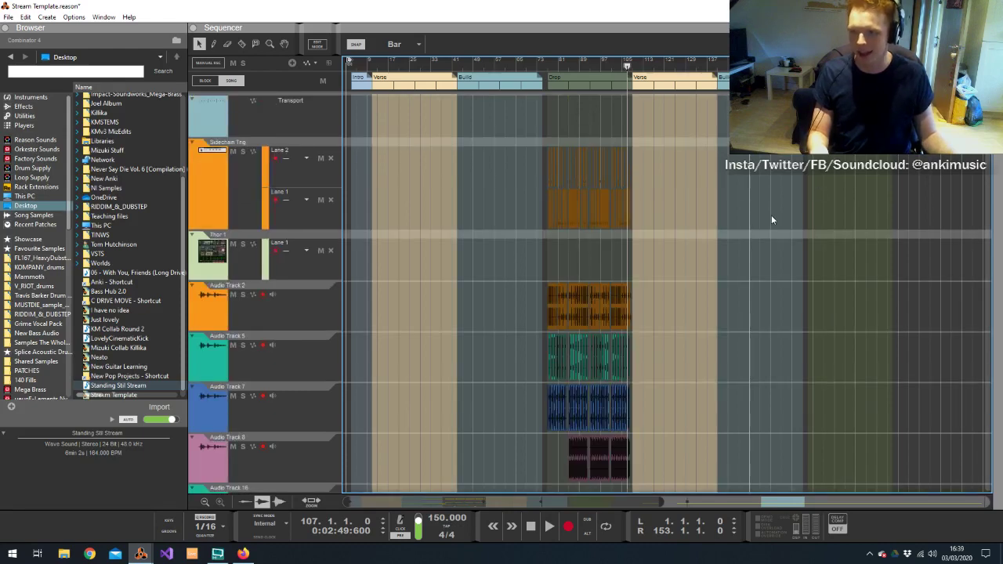
scroll(627, 196, down, 6)
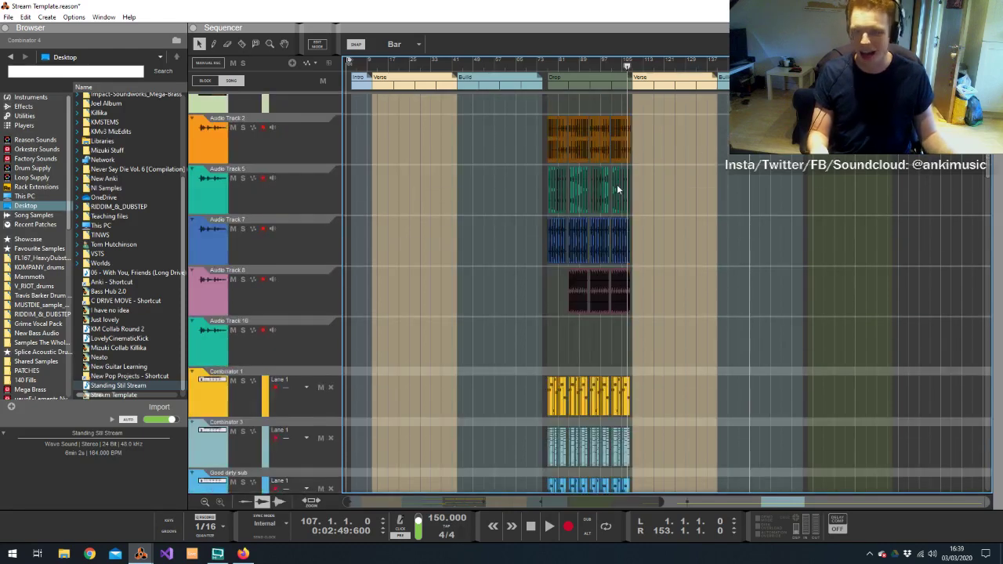
click(506, 84)
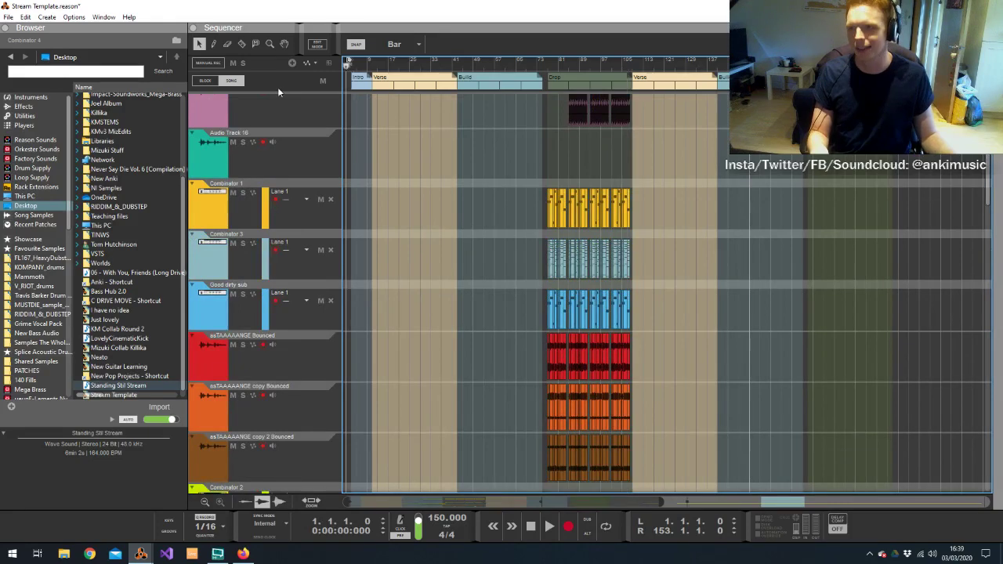
scroll(278, 87, up, 4)
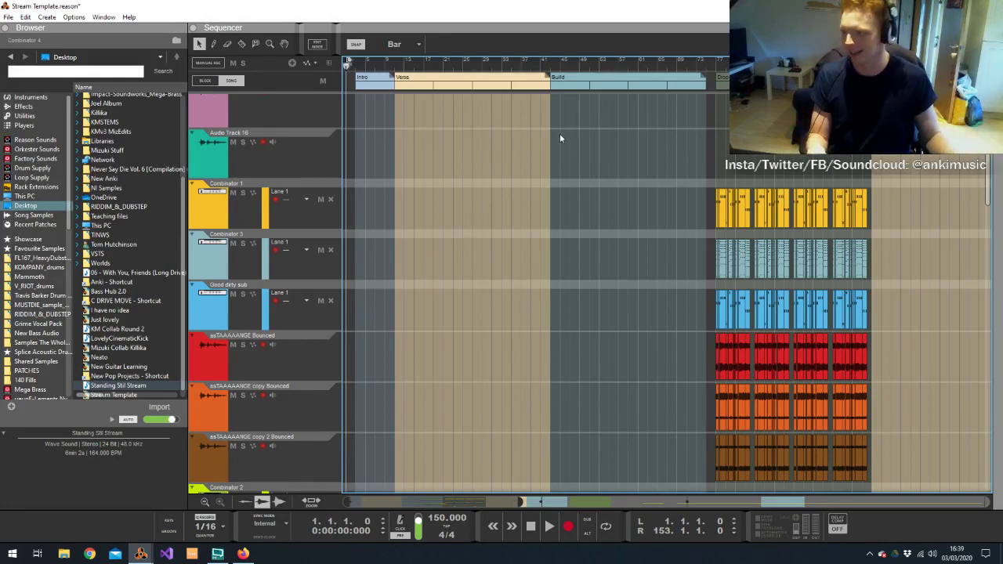
scroll(560, 133, down, 3)
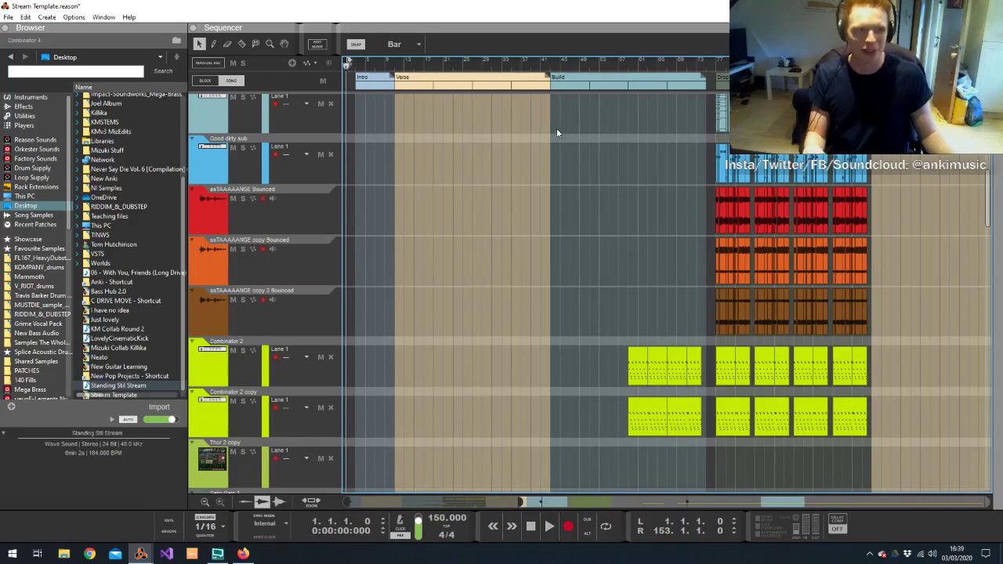
scroll(561, 130, down, 4)
scroll(556, 134, down, 5)
scroll(572, 165, down, 8)
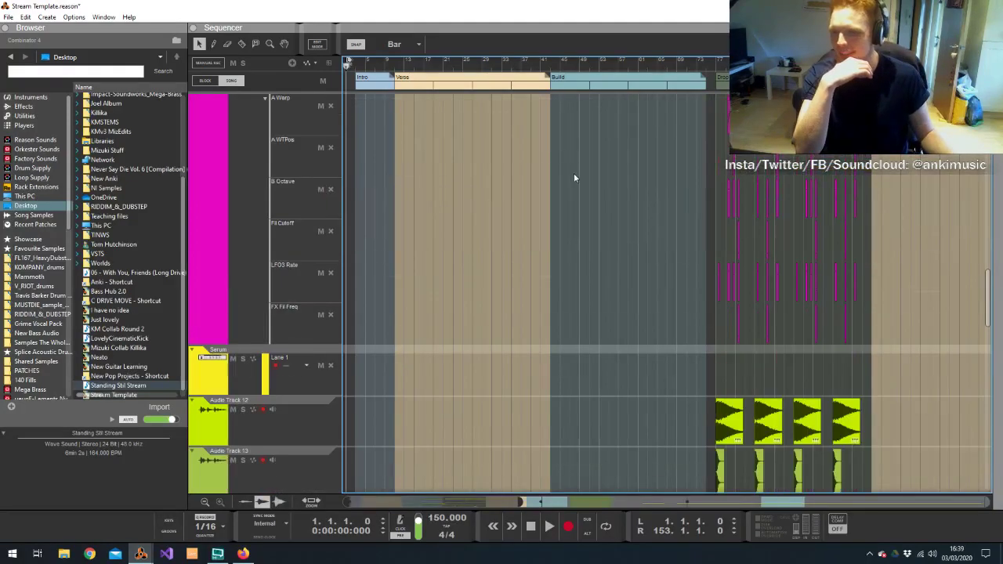
Play the leftover OG File audio after the song's blocks from bar 258 to find where its verse section ends
click(396, 62)
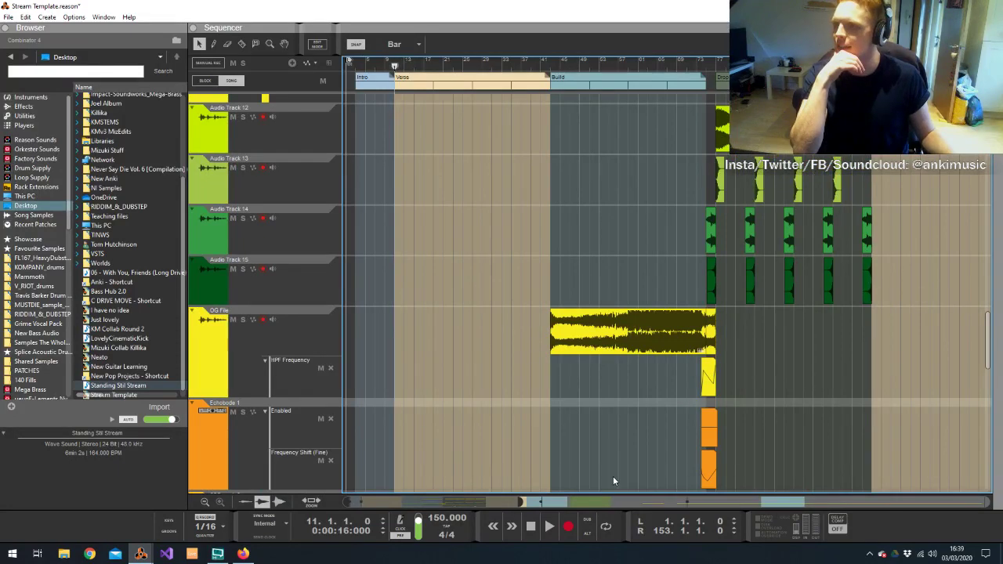
scroll(746, 334, down, 3)
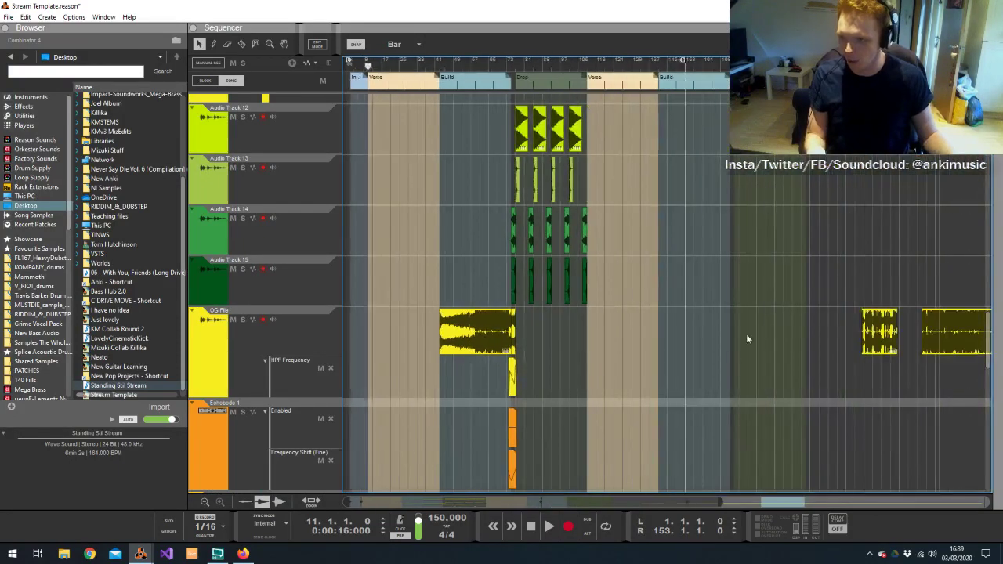
scroll(488, 208, down, 3)
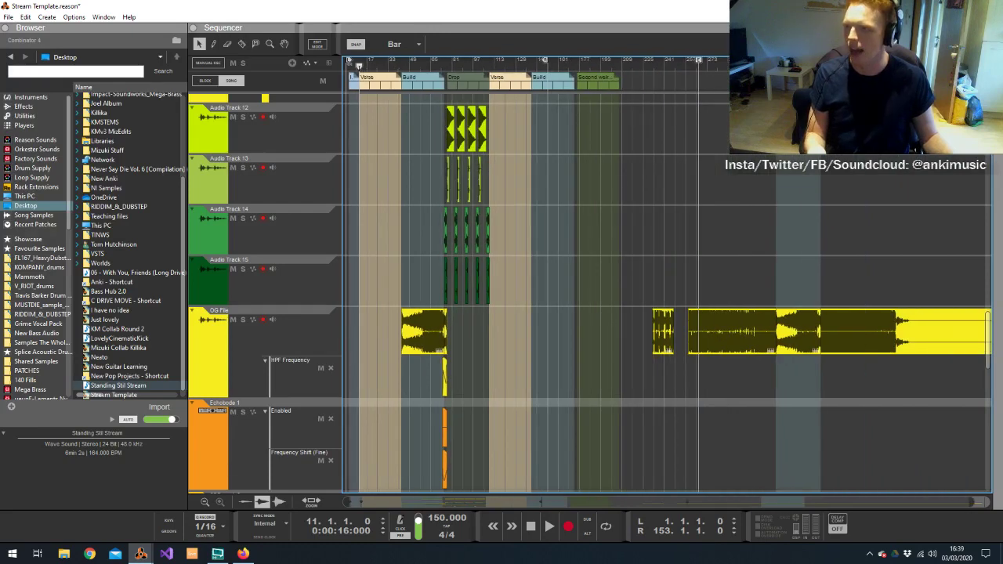
click(687, 67)
scroll(687, 72, up, 3)
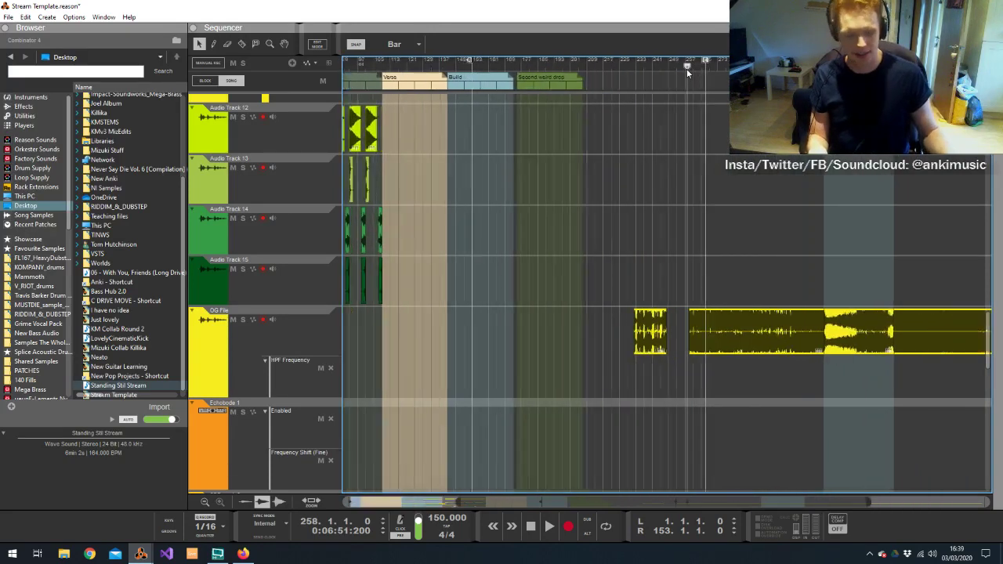
key(space)
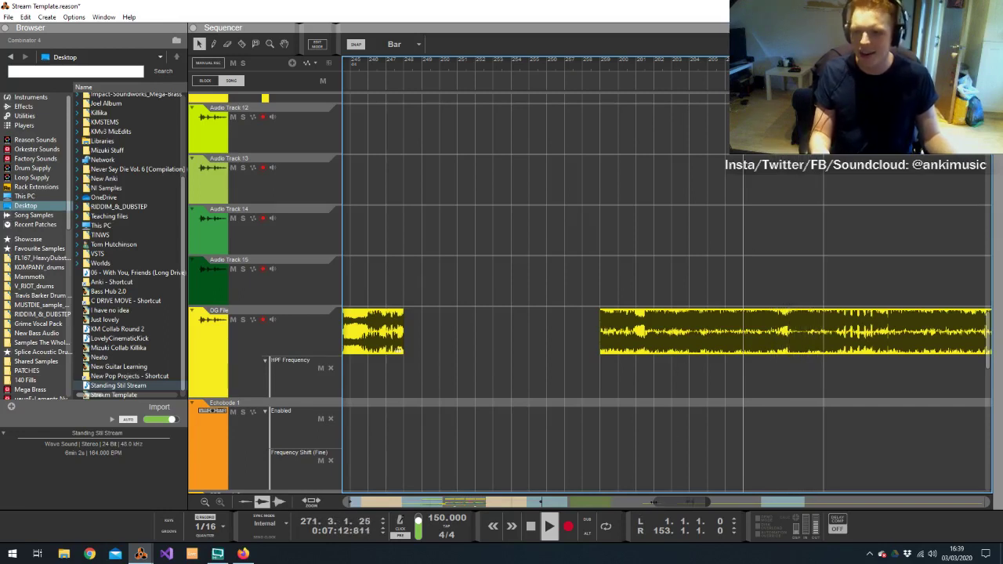
key(space)
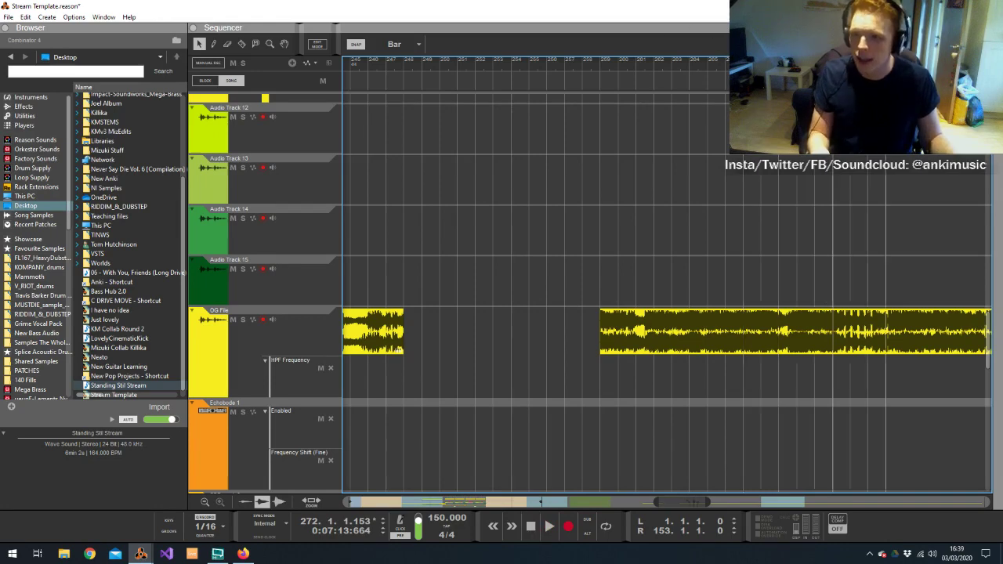
Split the OG File clip at bar 272 and extend the front piece's start back to bar 256, making it 16 bars long
click(832, 64)
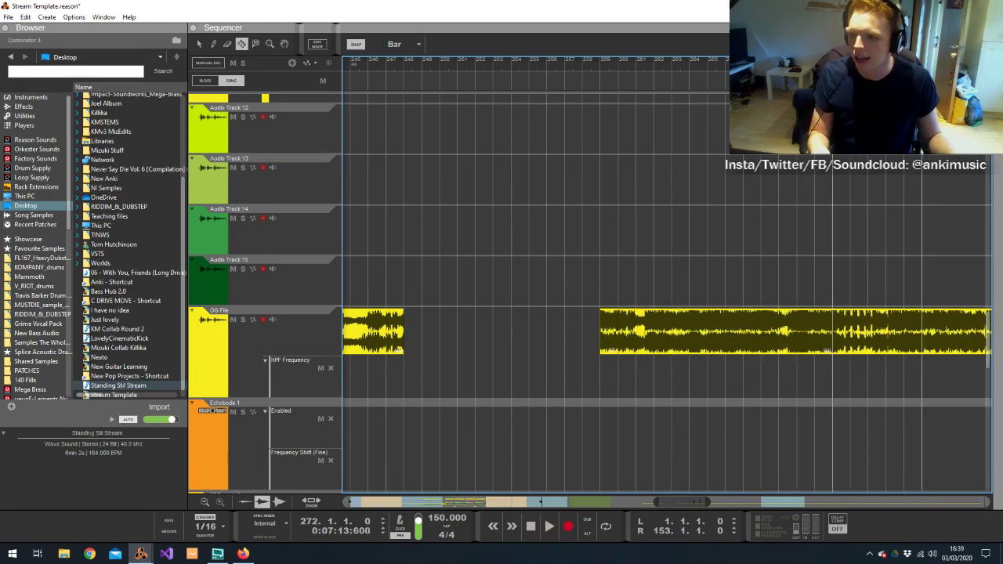
key(q)
click(603, 315)
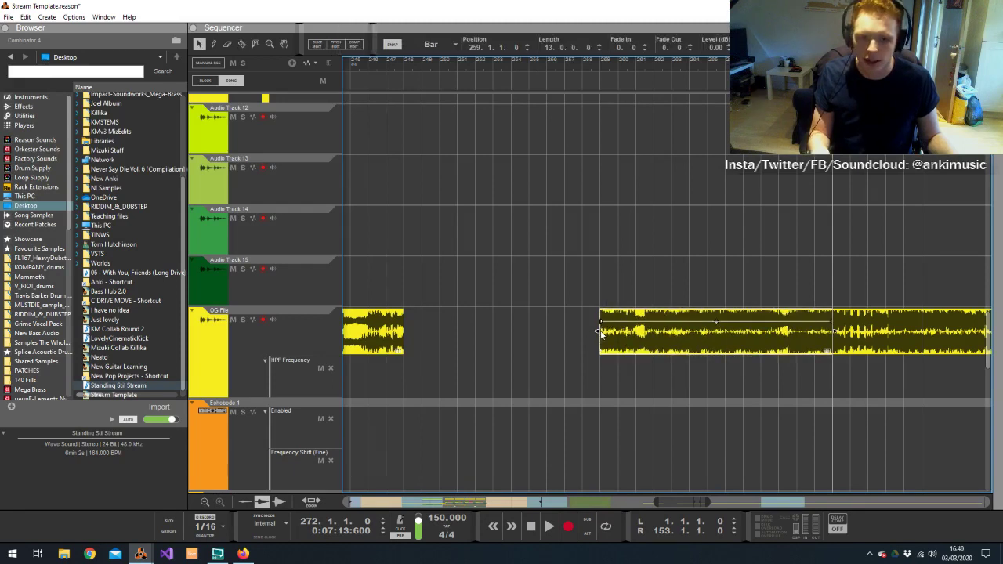
click(598, 336)
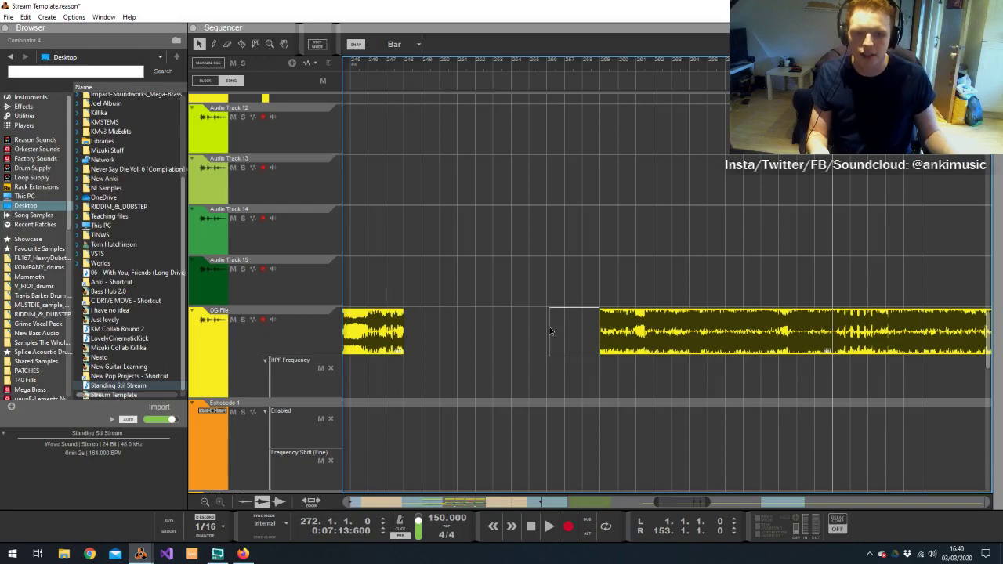
drag(600, 331, 516, 325)
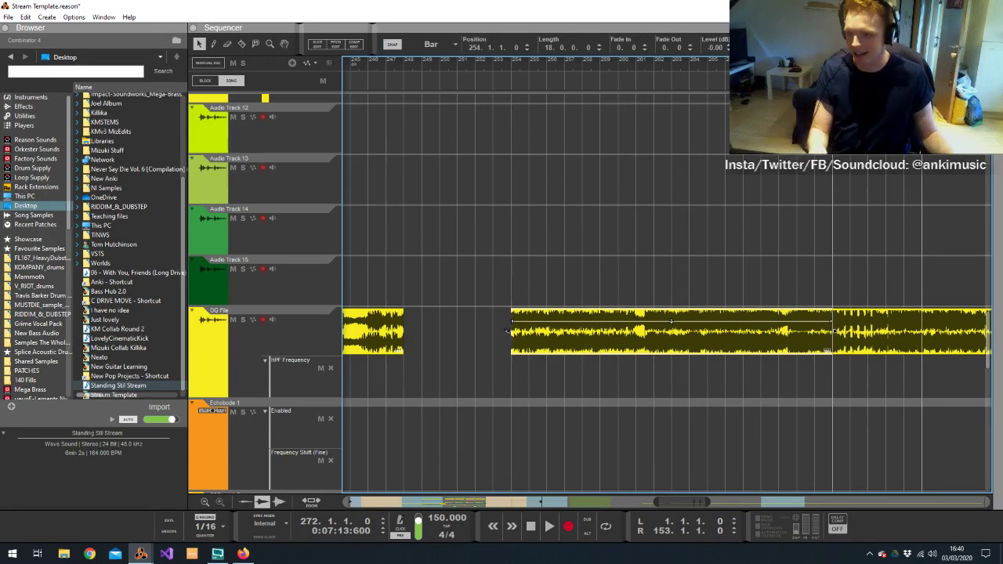
drag(508, 330, 547, 343)
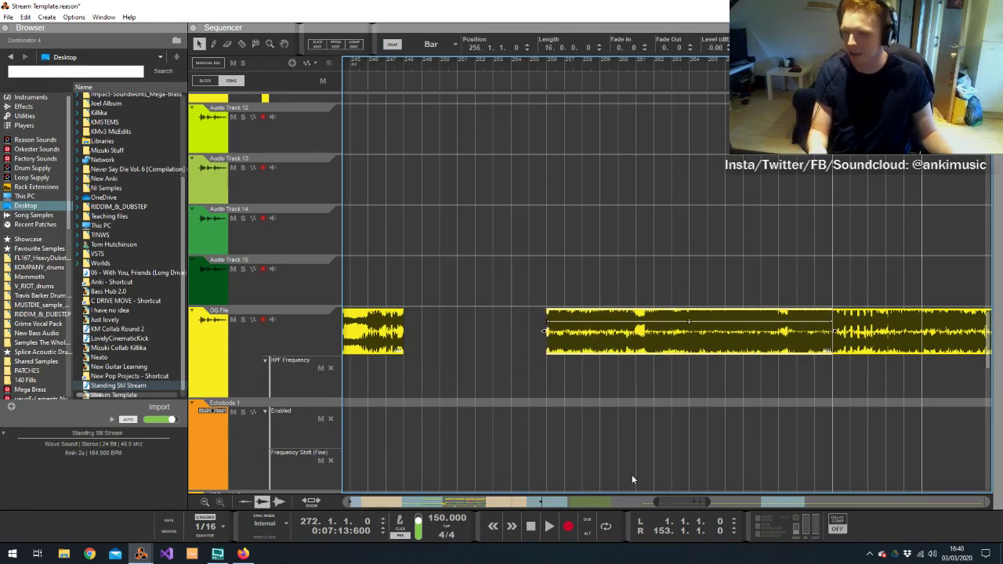
Copy the 16-bar OG File clip into the first Verse block and align its start with bar 11
drag(655, 503, 169, 448)
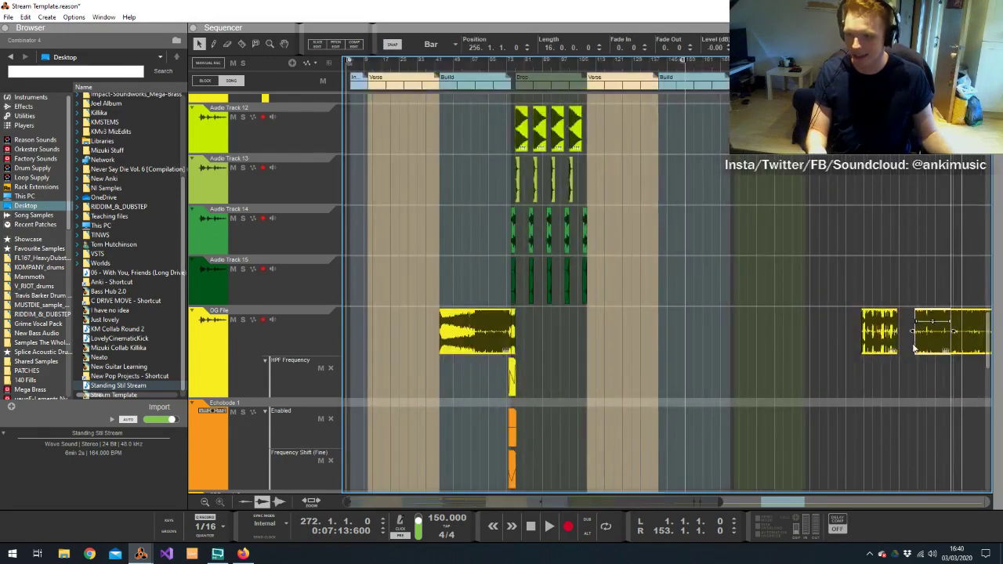
drag(917, 358, 398, 351)
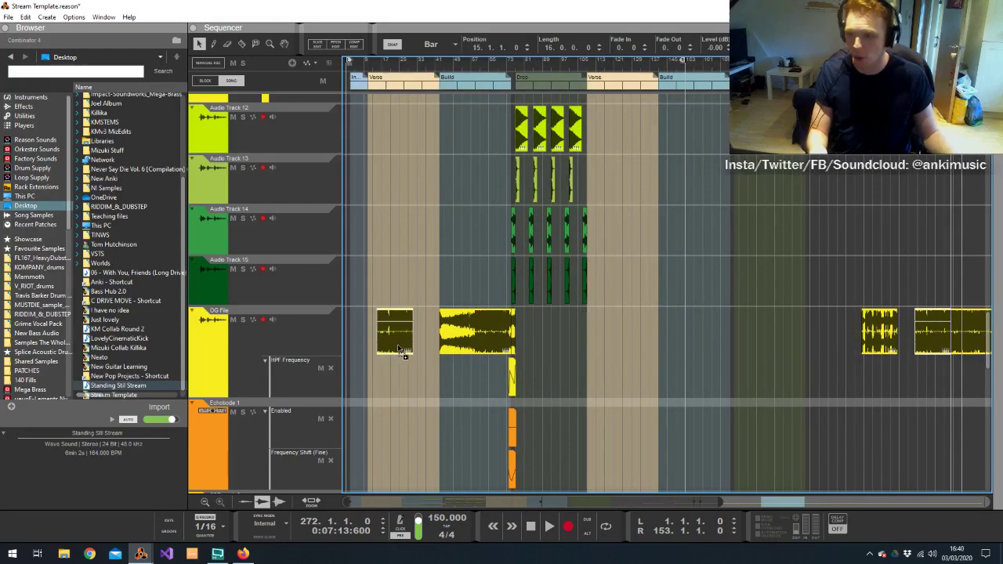
click(424, 252)
click(348, 62)
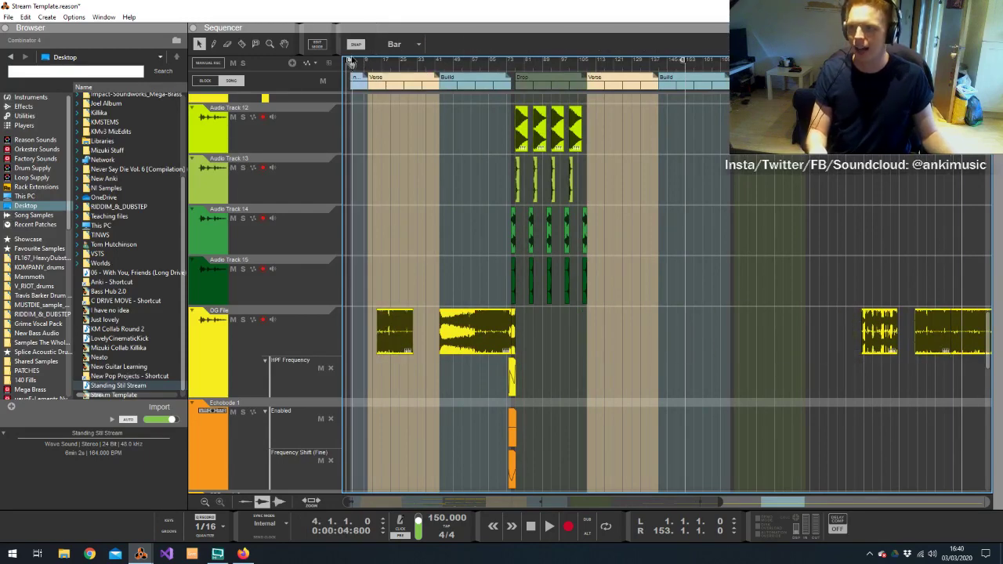
scroll(346, 61, up, 5)
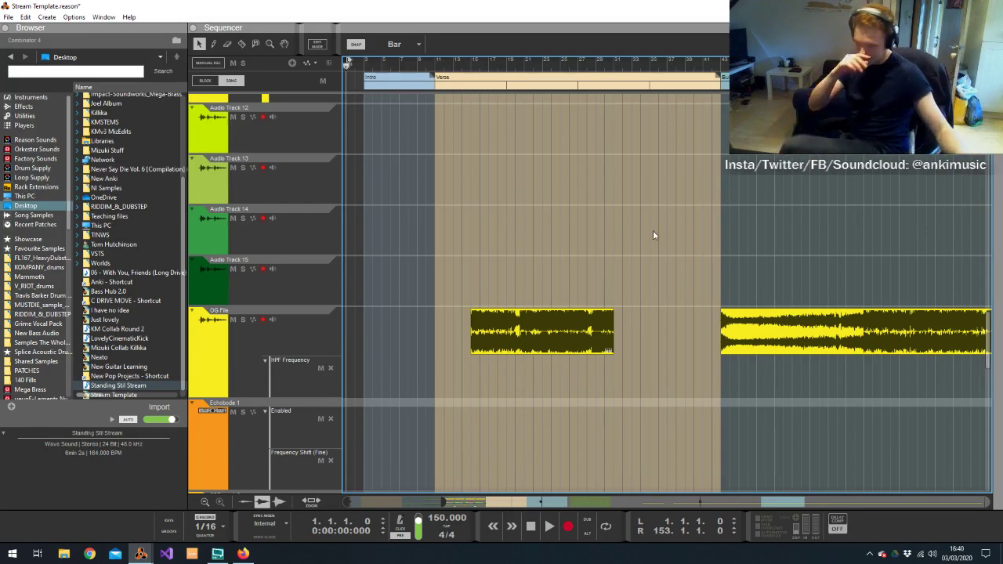
key(h)
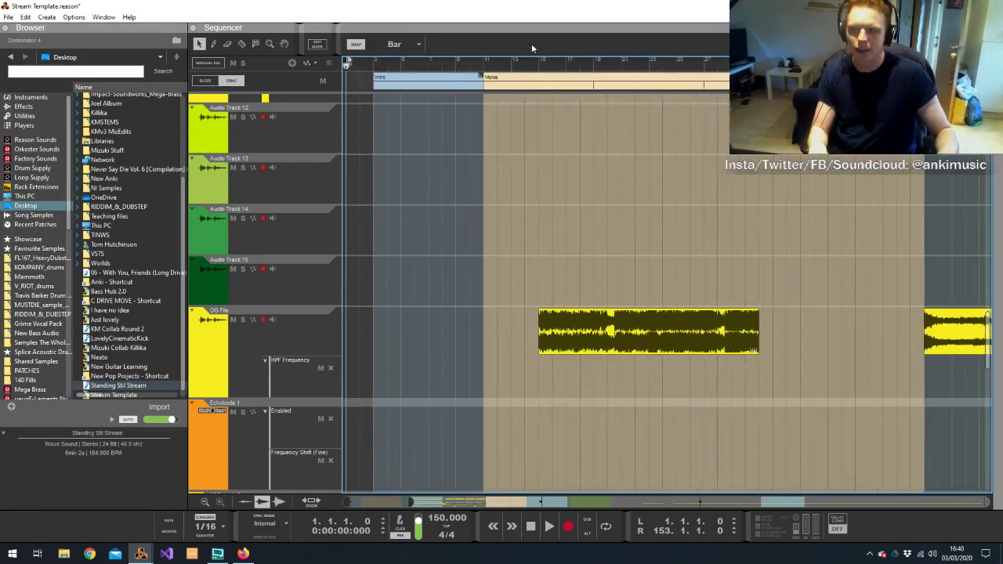
drag(525, 65, 484, 81)
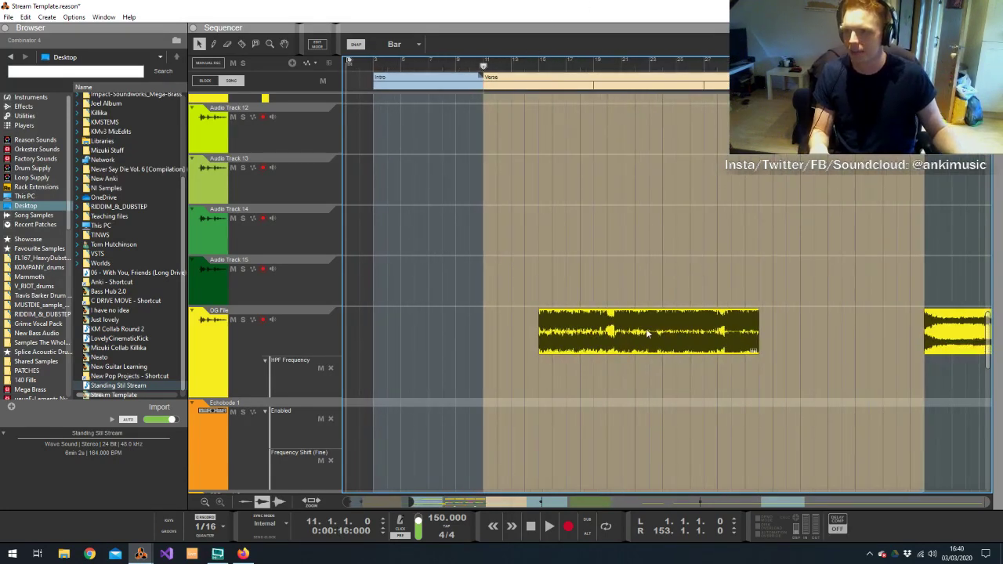
drag(666, 332, 611, 331)
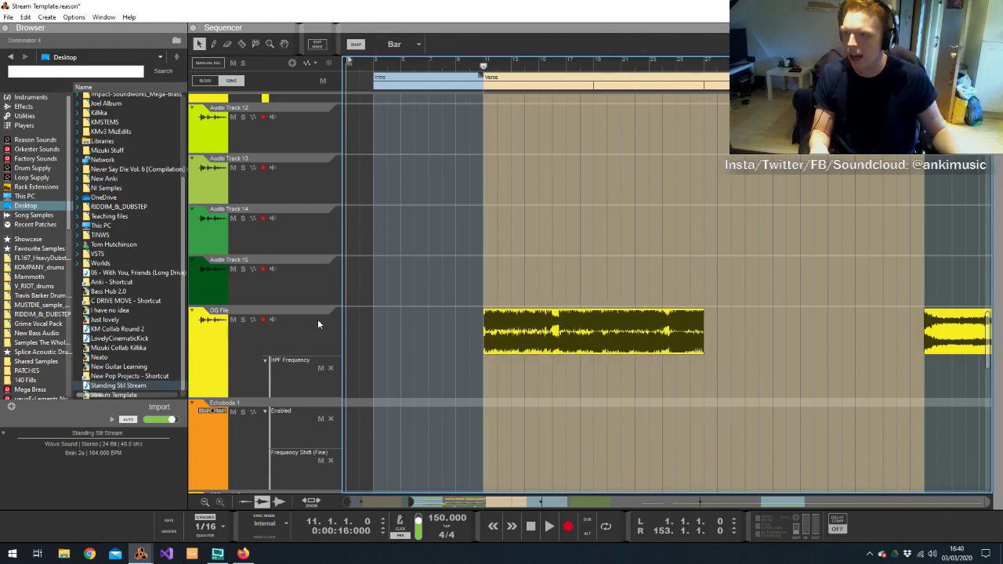
Record-enable the OG File track, play from bar 11, and move the copied clip to bar 27 so it ends where the Build starts
click(262, 319)
key(space)
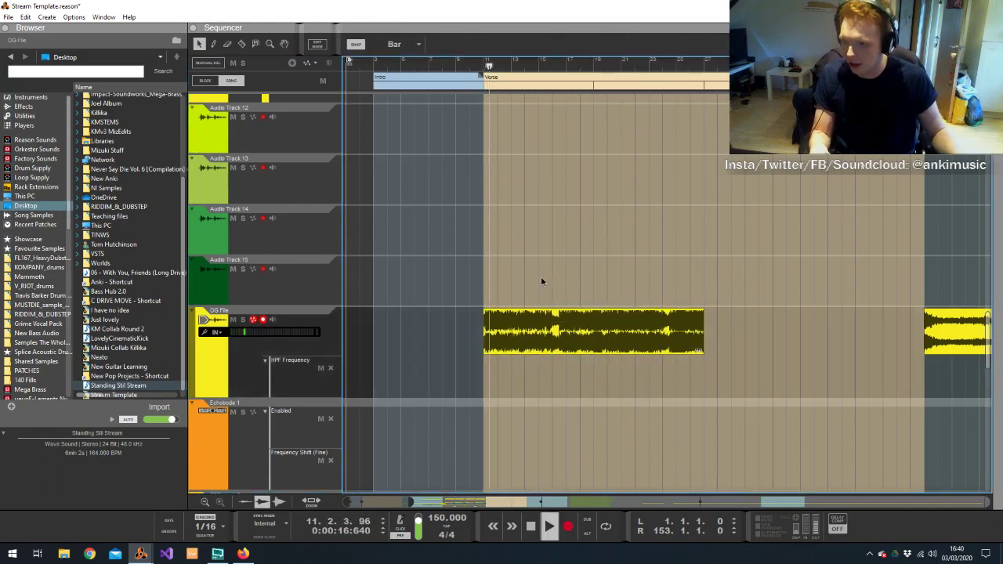
click(593, 322)
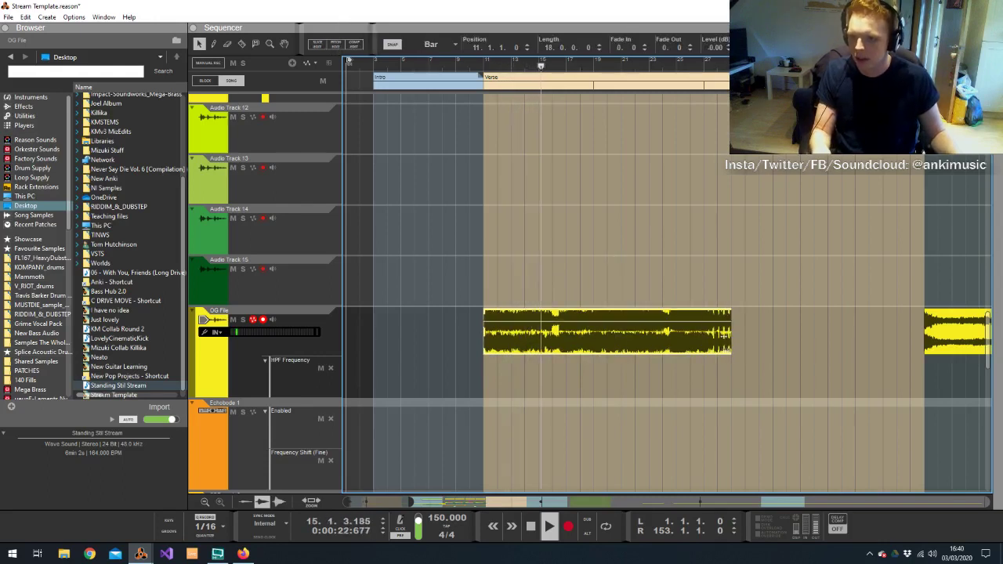
drag(699, 345, 919, 347)
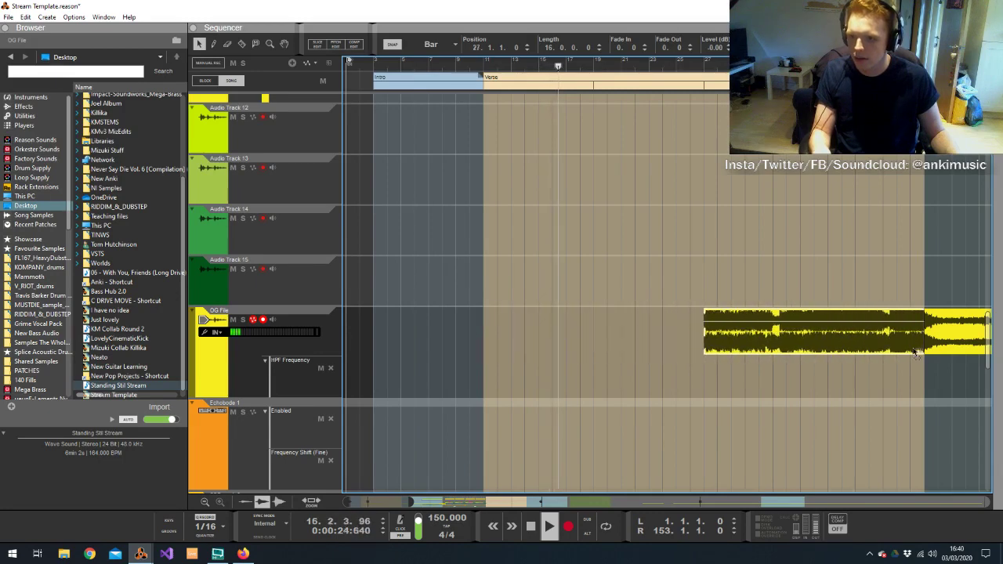
key(space)
Extend the start of the OG File verse clip back to bar 11, making it 32 bars long
click(701, 338)
click(702, 338)
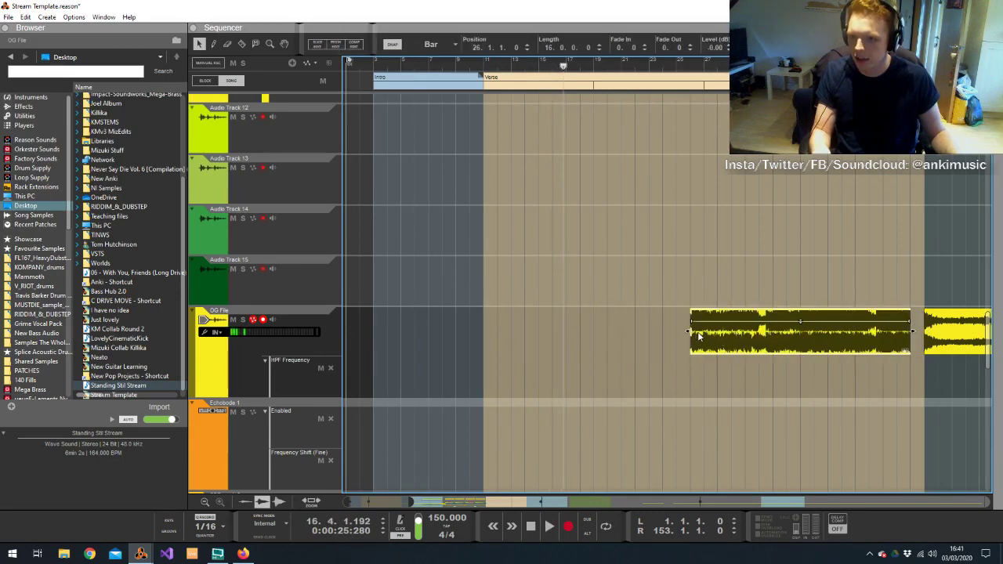
drag(705, 336, 484, 335)
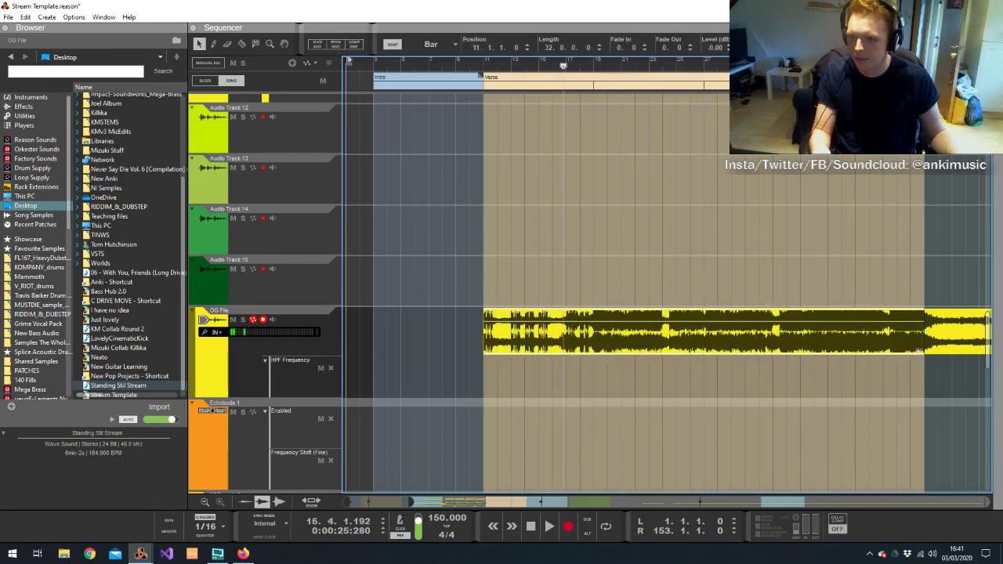
Play the verse clip around bar 19, split it at bar 19 and select its first 8-bar piece
click(581, 64)
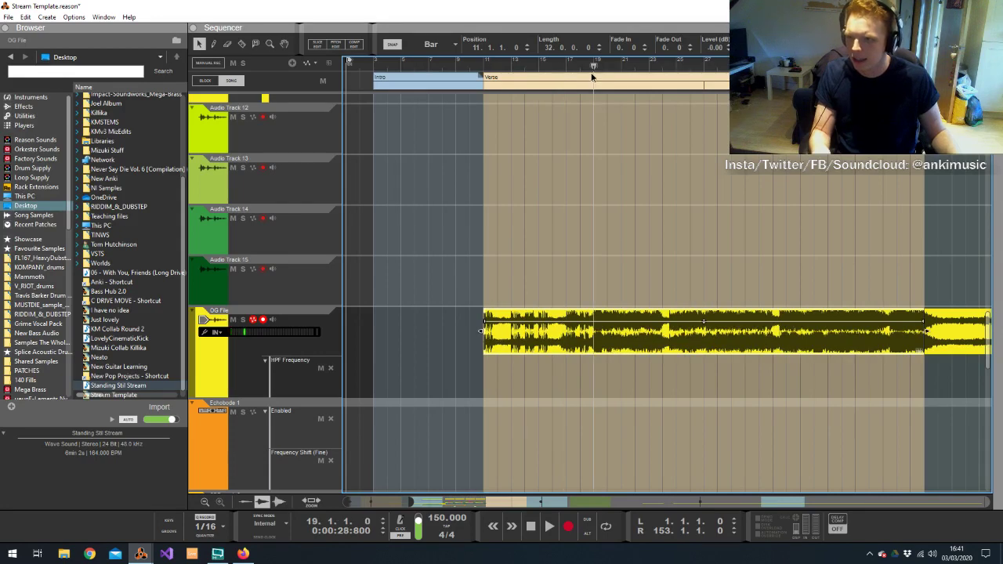
key(space)
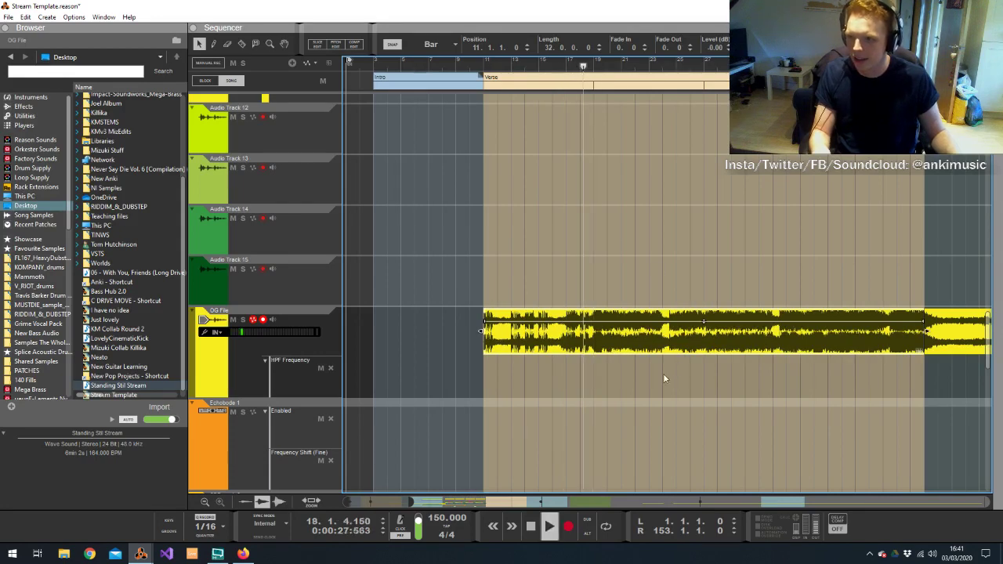
key(r)
click(593, 333)
key(q)
click(581, 334)
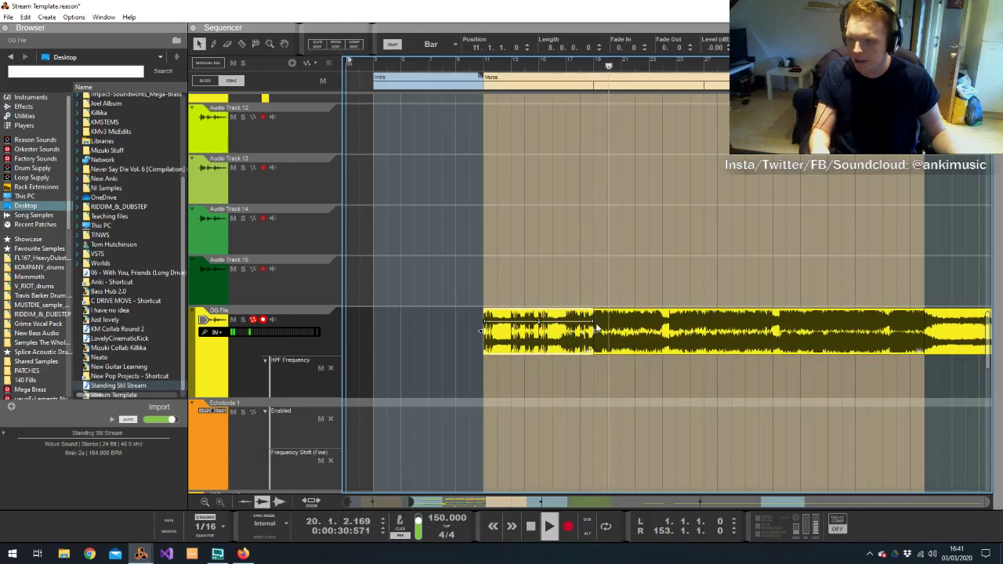
Delete the first 8-bar piece of the OG File verse audio and move the remaining 24-bar clip to start at bar 11
key(Delete)
drag(659, 333, 549, 333)
key(space)
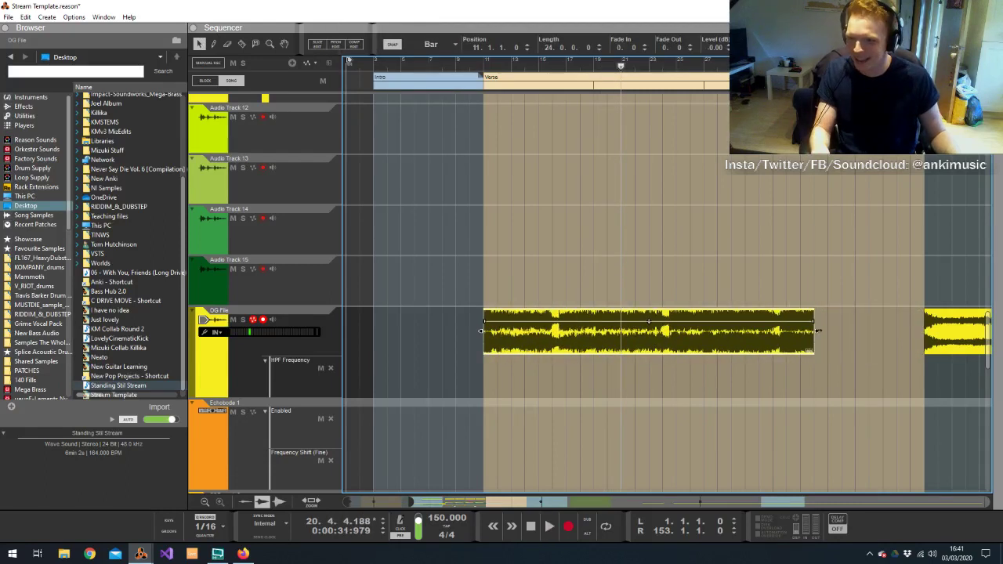
drag(816, 331, 894, 333)
key(space)
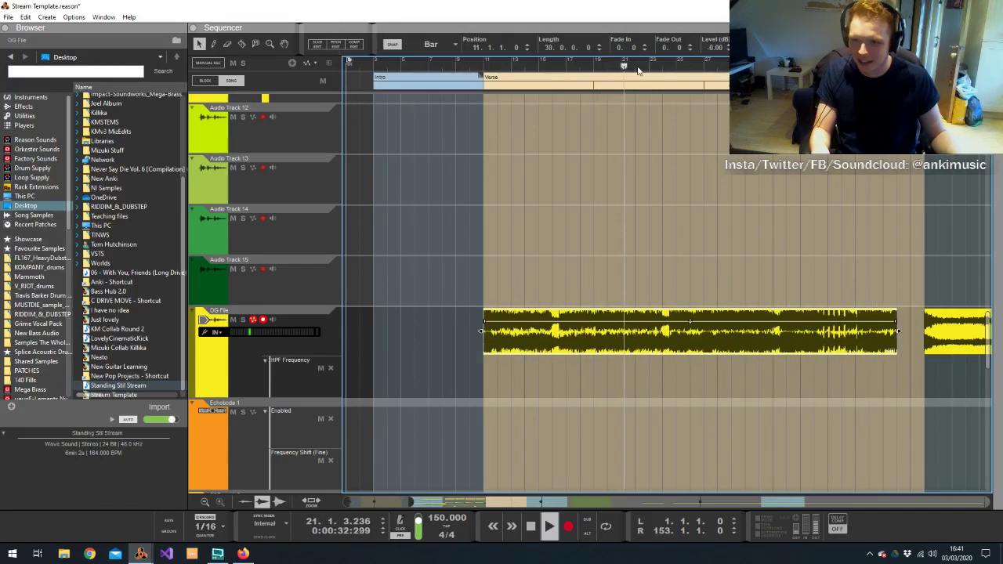
click(649, 67)
key(r)
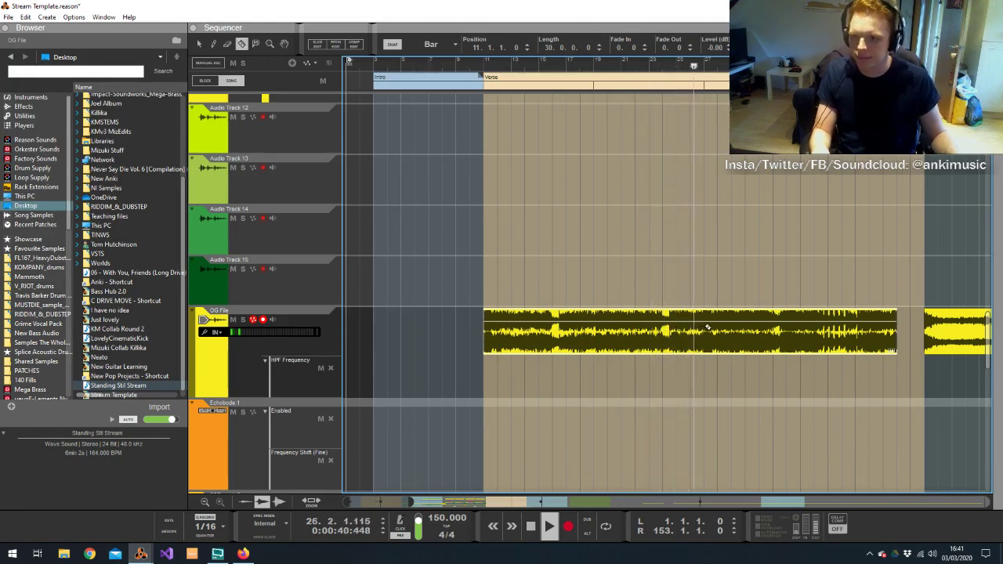
key(q)
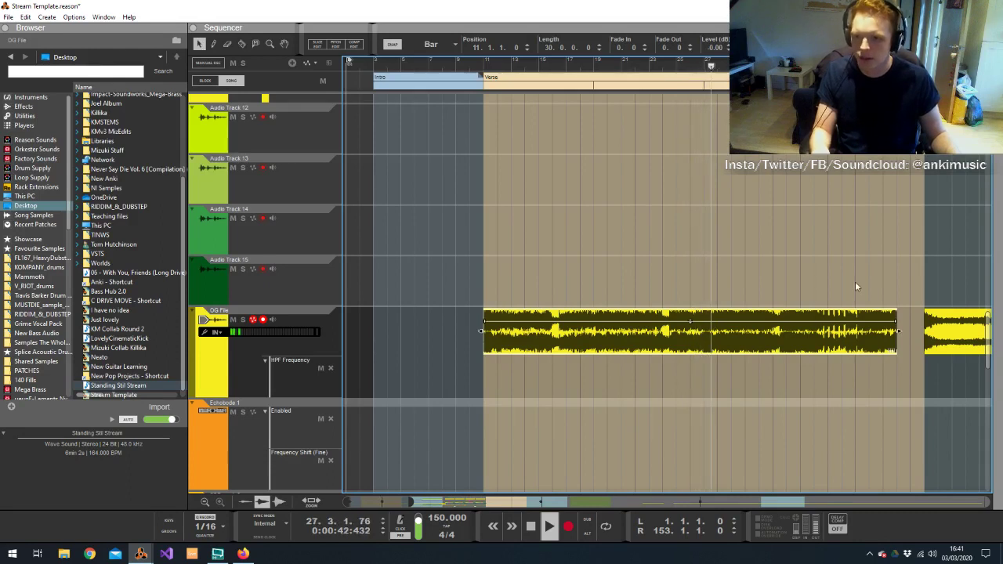
drag(899, 332, 815, 322)
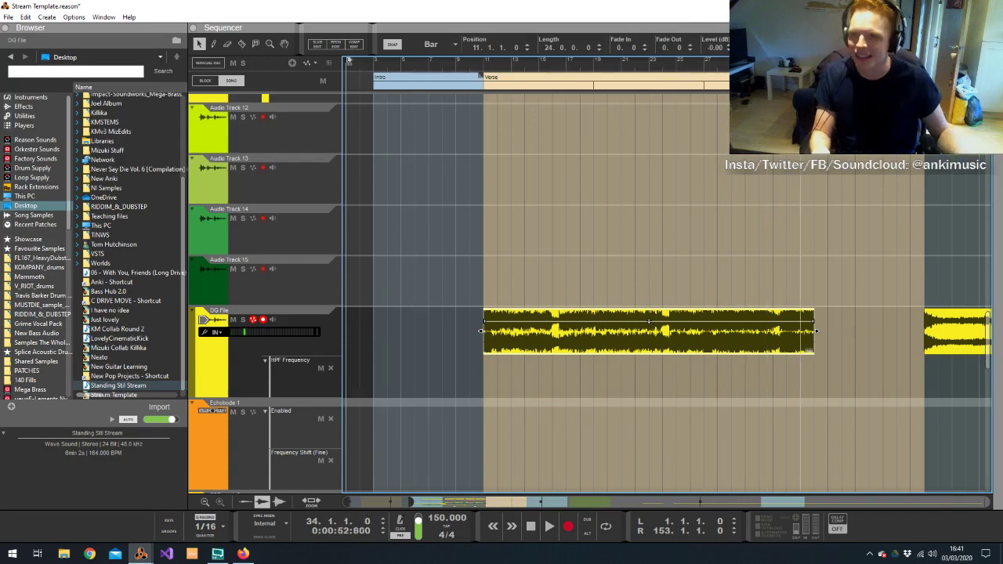
Split the 24-bar verse clip at bar 27 and copy its last 8 bars to bar 35 to fill the Verse
key(r)
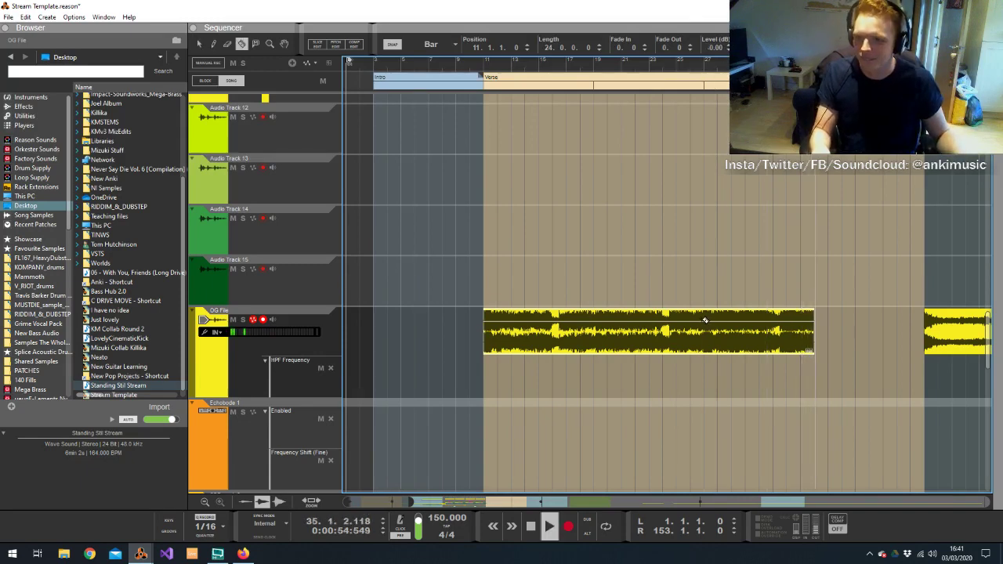
click(704, 322)
key(q)
key(space)
click(703, 73)
drag(753, 333, 863, 333)
key(space)
click(900, 271)
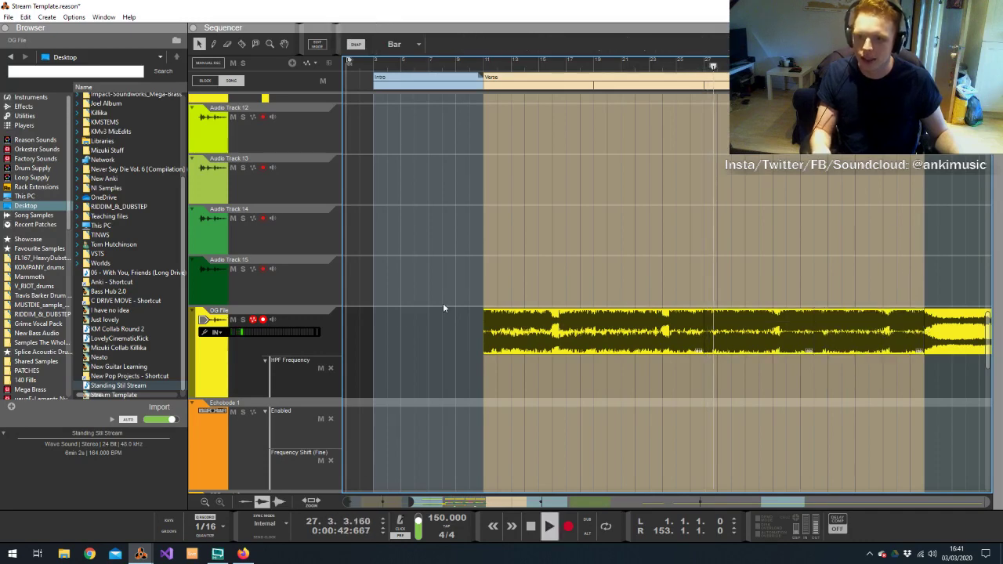
Duplicate the OG File track with its devices and move the verse clips onto the duplicate track
click(314, 334)
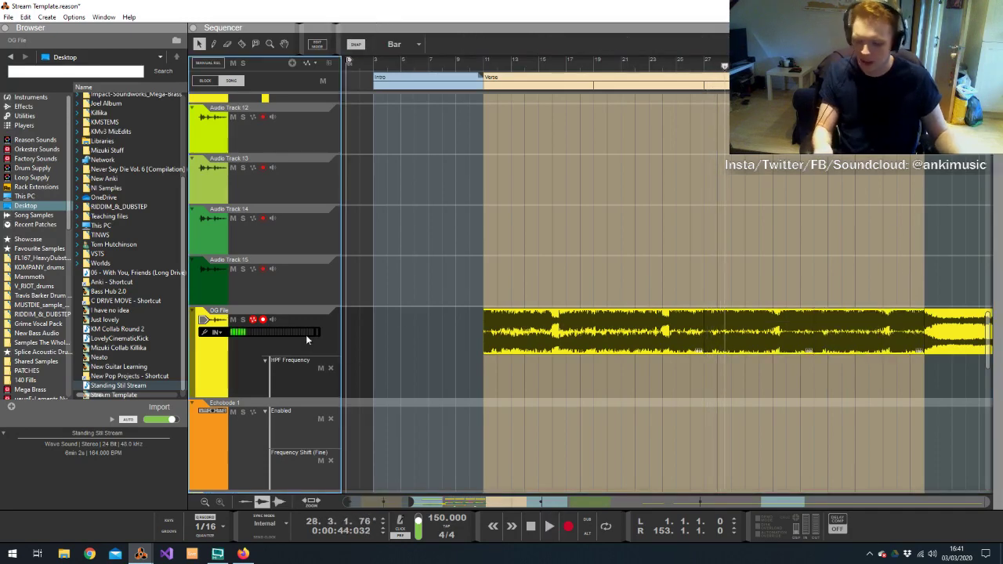
key(ctrl+d)
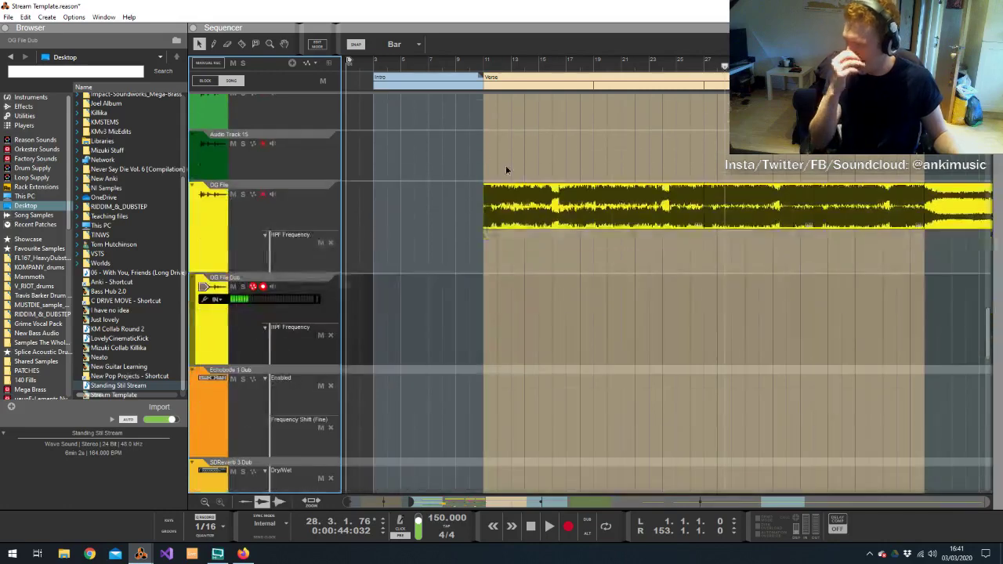
drag(481, 131, 459, 322)
Set the high-pass filter of OG File Dub to 525.7 Hz in the Spectrum EQ
key(F2)
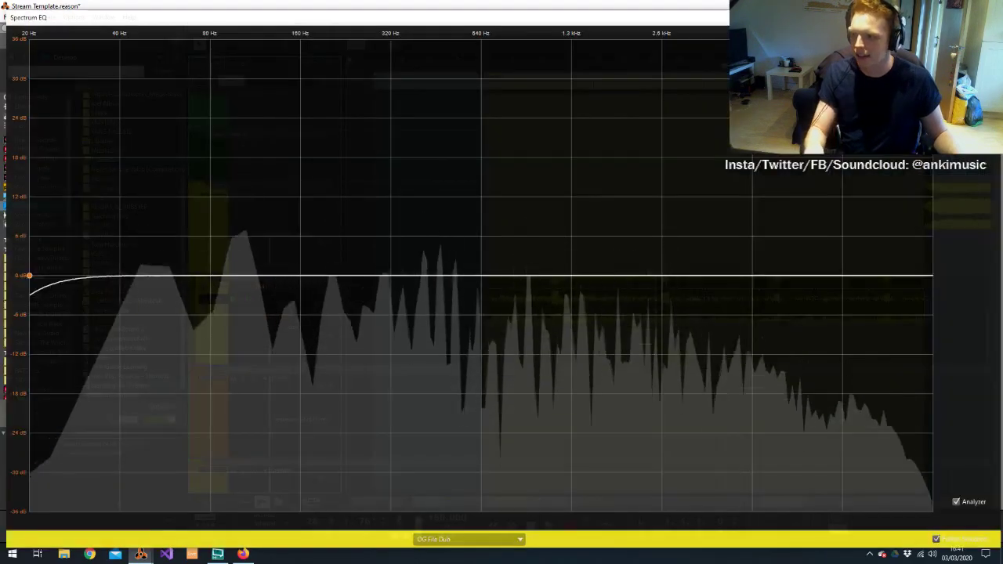
drag(29, 276, 454, 275)
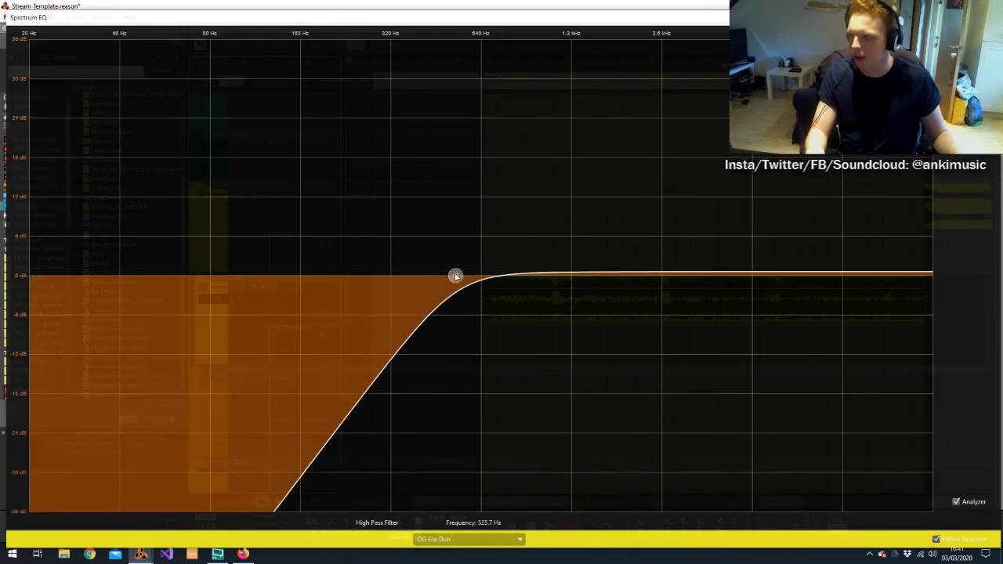
key(F2)
Delete the Echobode, Synapse DR-1 reverb and MClass Compressor from OG File Dub's inserts in the rack, then return to the sequencer
key(alt+Tab)
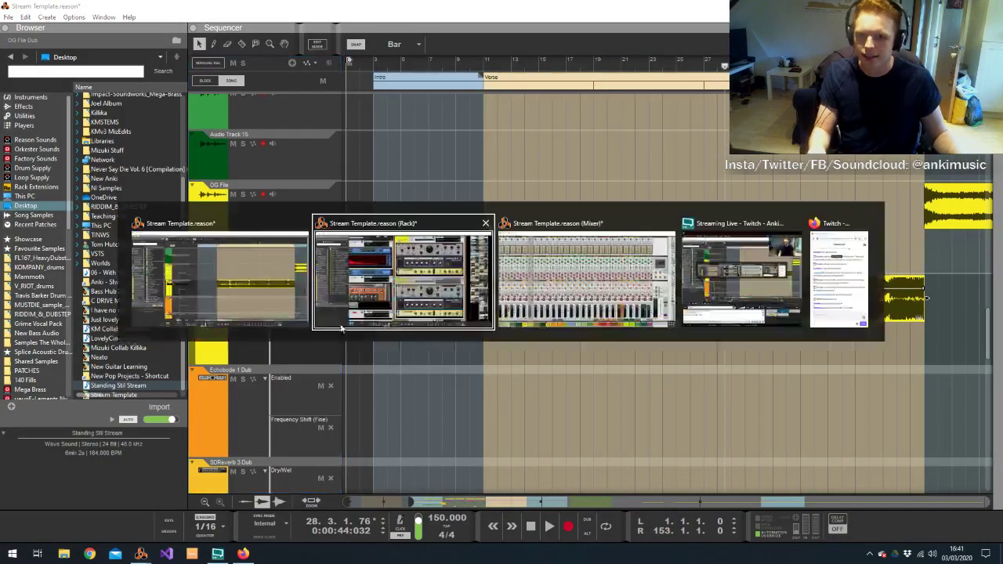
click(546, 277)
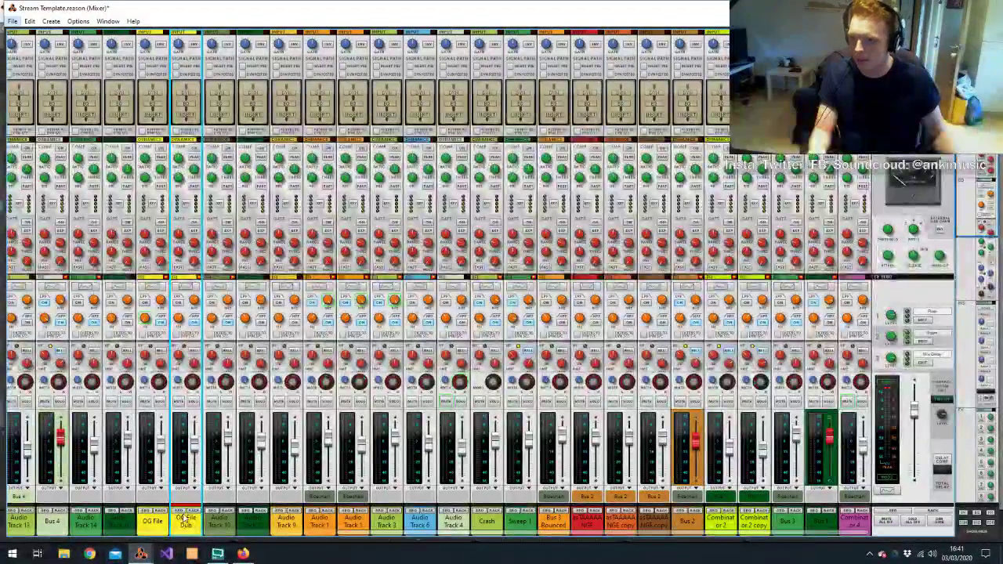
key(alt+Tab)
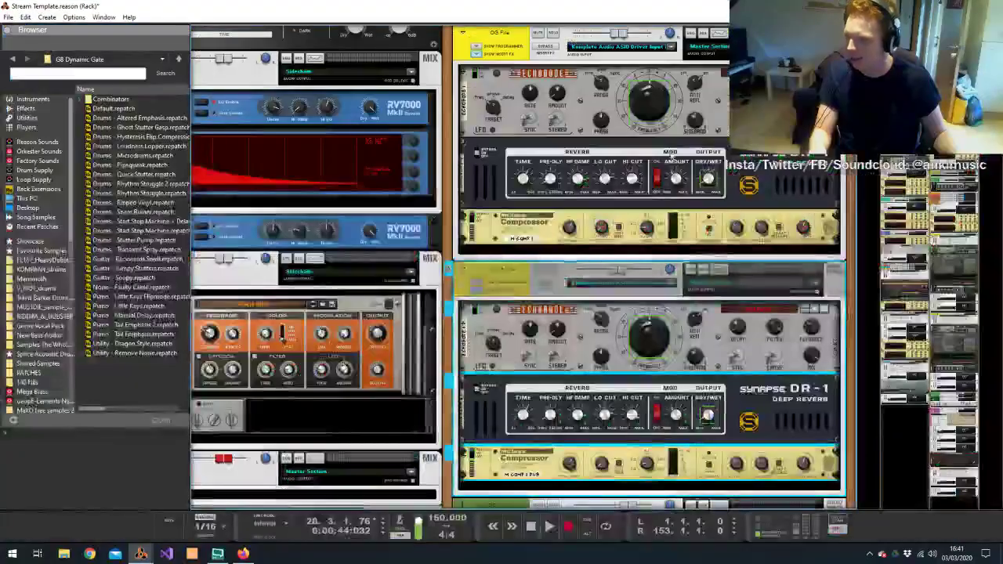
scroll(510, 214, down, 2)
click(504, 362)
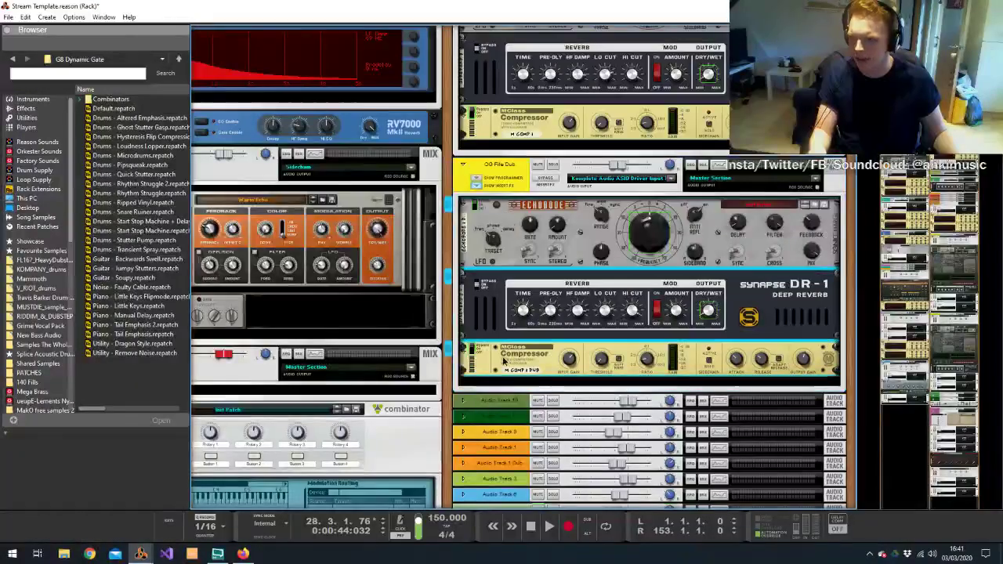
click(594, 200)
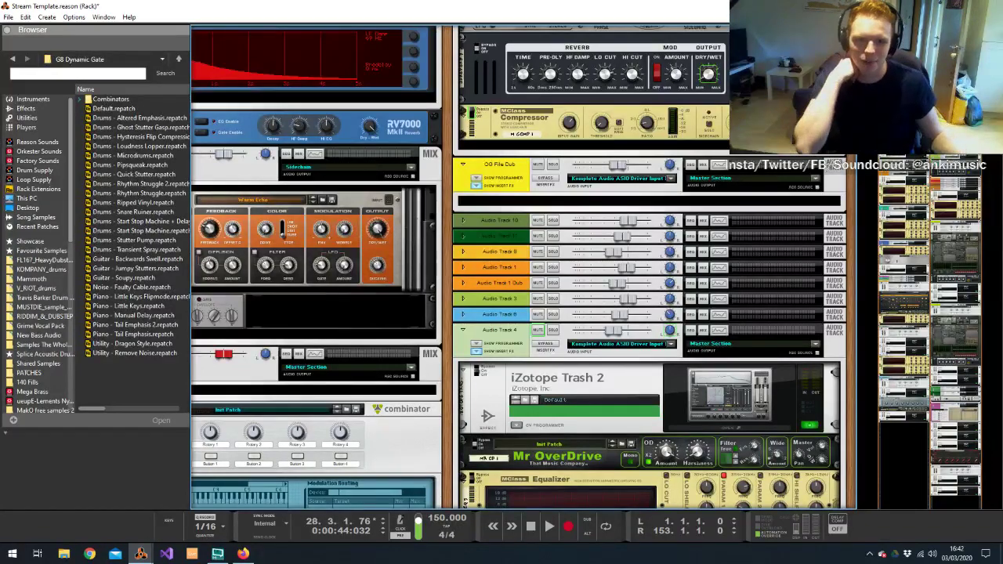
click(530, 188)
key(alt+Tab)
click(603, 262)
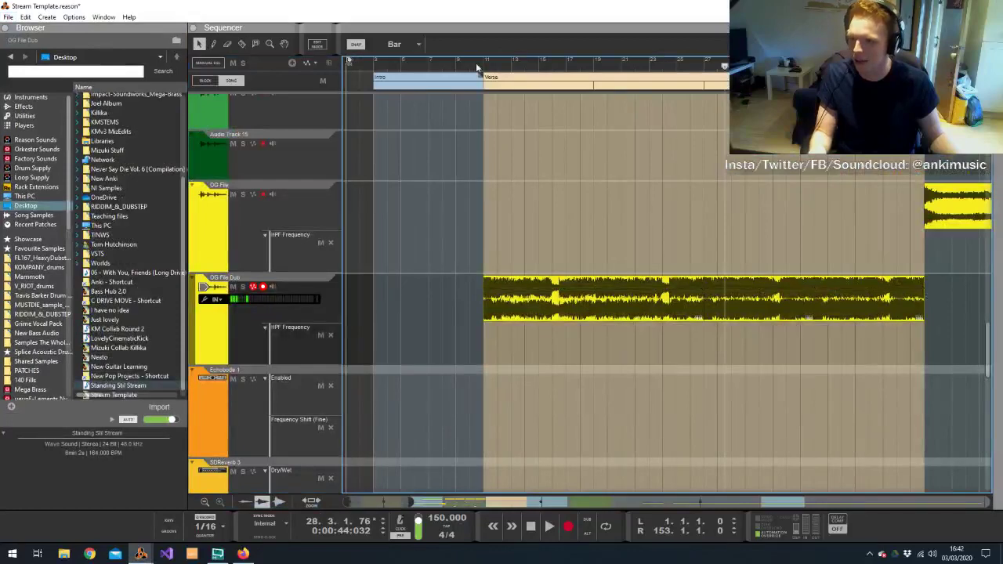
Readjust OG File Dub's high-pass filter in the Spectrum EQ and play the verse from bar 11 to check the filtering
key(F2)
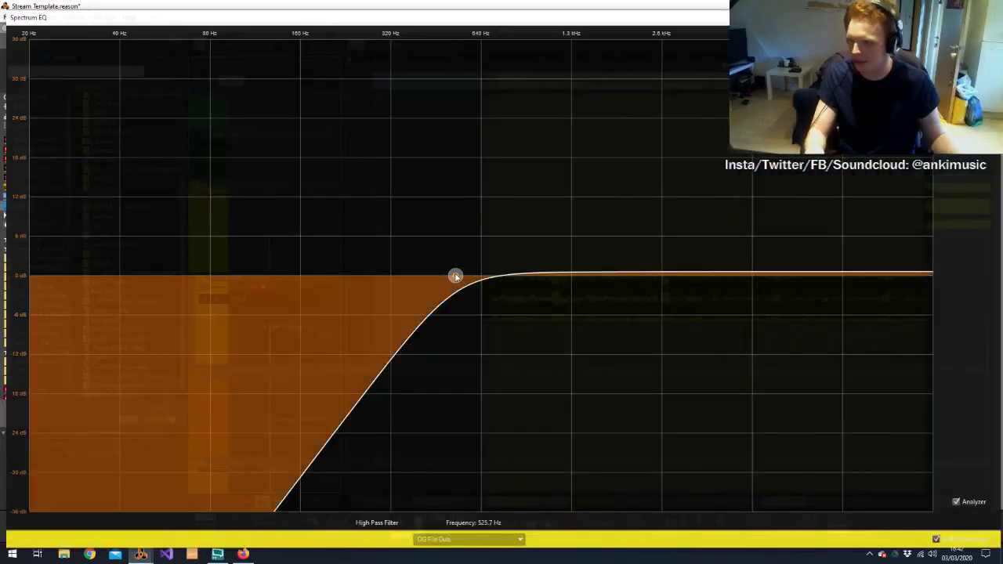
mouse_move(448, 284)
mouse_down()
mouse_move(510, 288)
mouse_move(458, 288)
mouse_up()
key(F2)
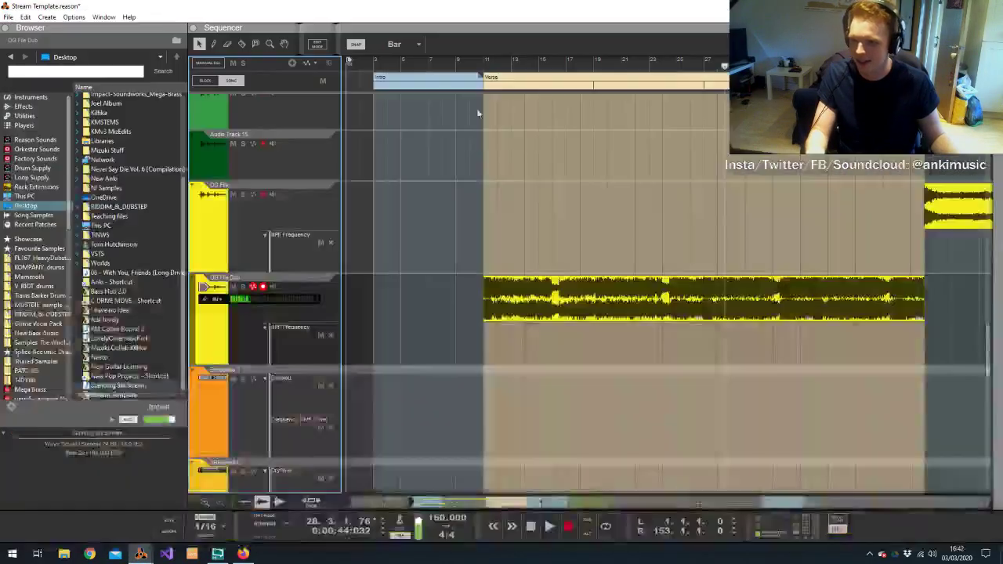
click(484, 66)
key(F2)
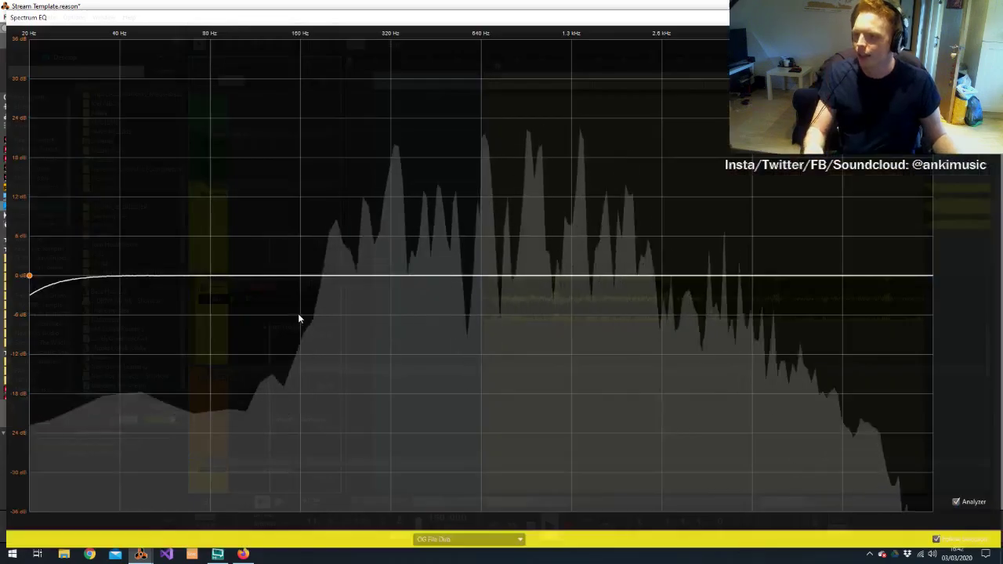
Mute the HPF Frequency automation lane of the OG File track and recheck OG File Dub's filter curve in the Spectrum EQ
key(F2)
key(F2)
key(F2)
key(F2)
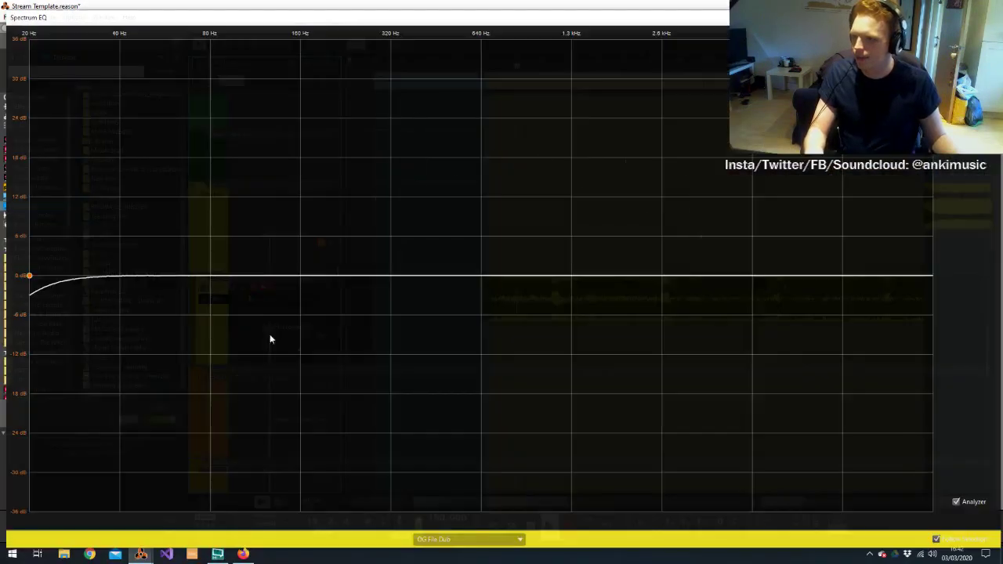
key(F2)
Delete OG File Dub's HPF Frequency automation lane and raise its high-pass filter to a point between 320 and 640 Hz
click(330, 344)
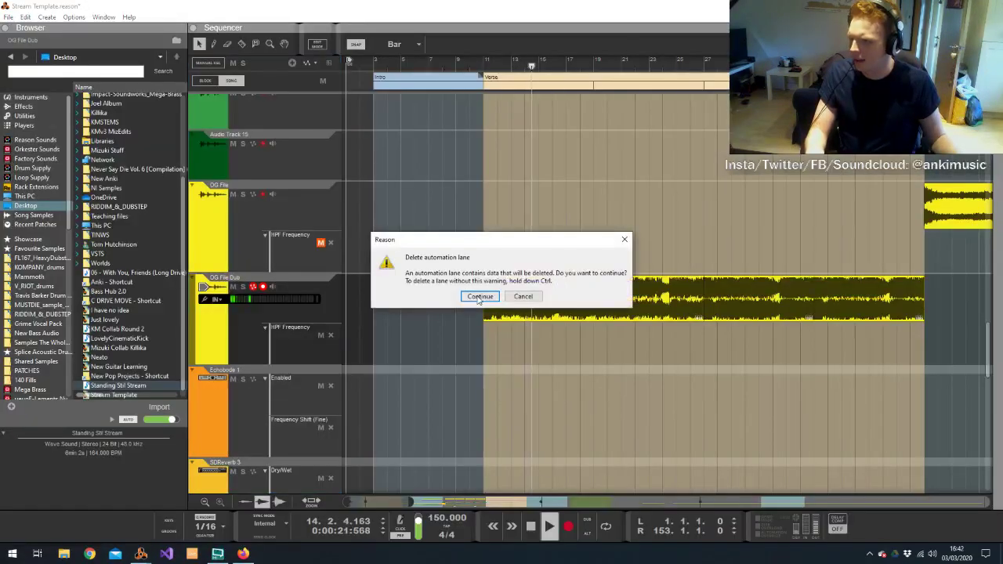
key(Escape)
key(F2)
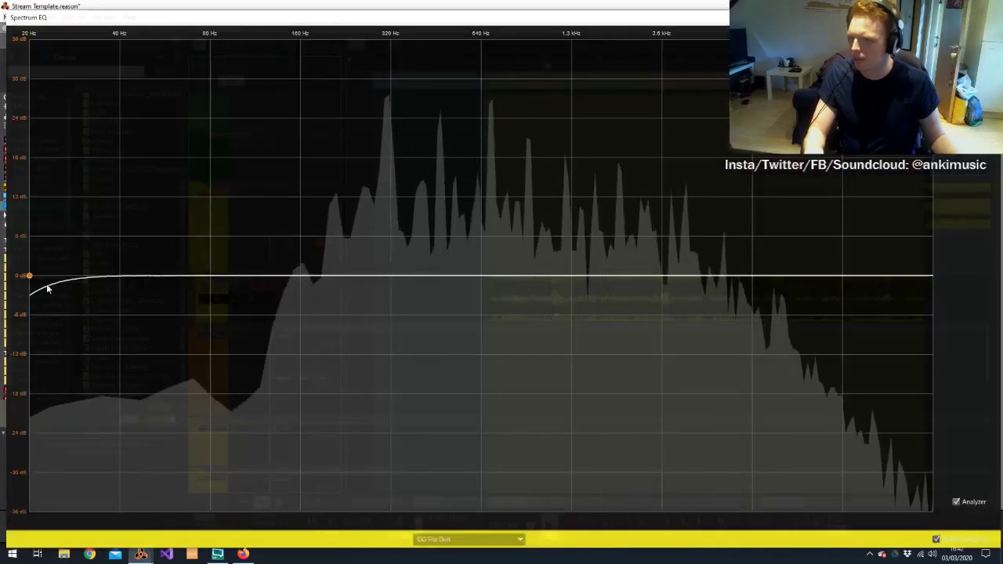
drag(29, 276, 430, 252)
key(F2)
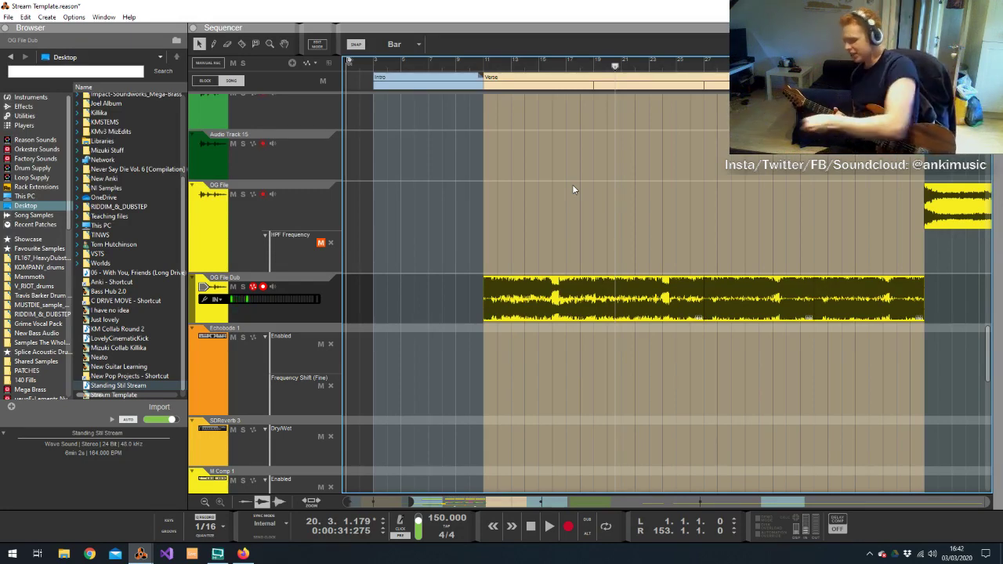
Set the loop locators to span from bar 11 to bar 27
ctrl+click(482, 68)
alt+click(704, 67)
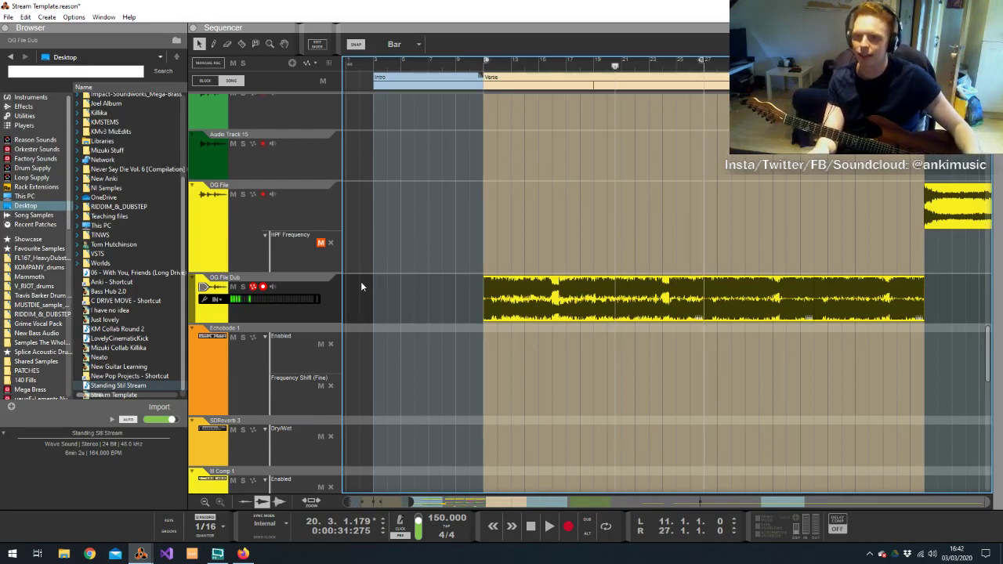
Create a new audio track in an empty area of the rack
key(alt+Tab)
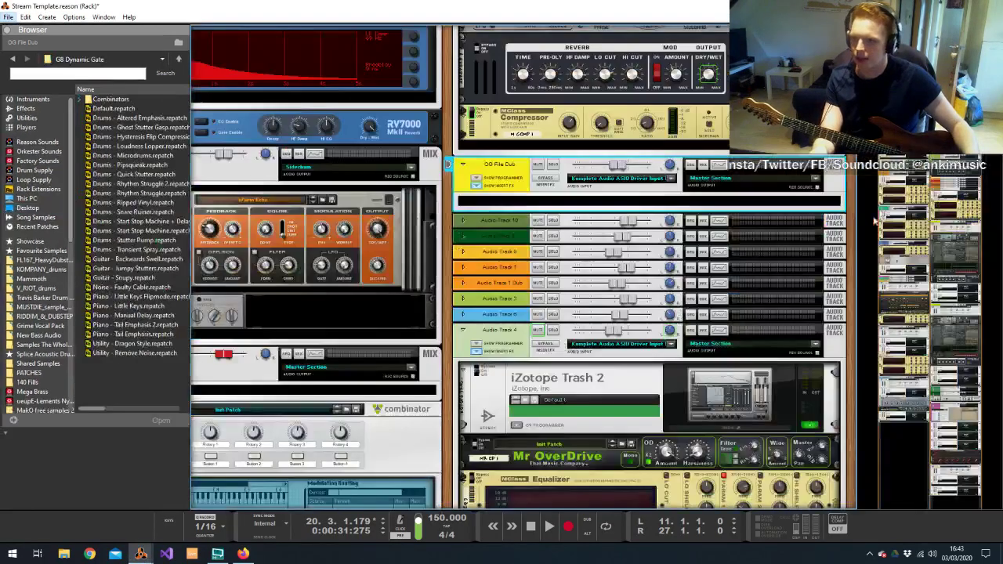
drag(910, 192, 901, 428)
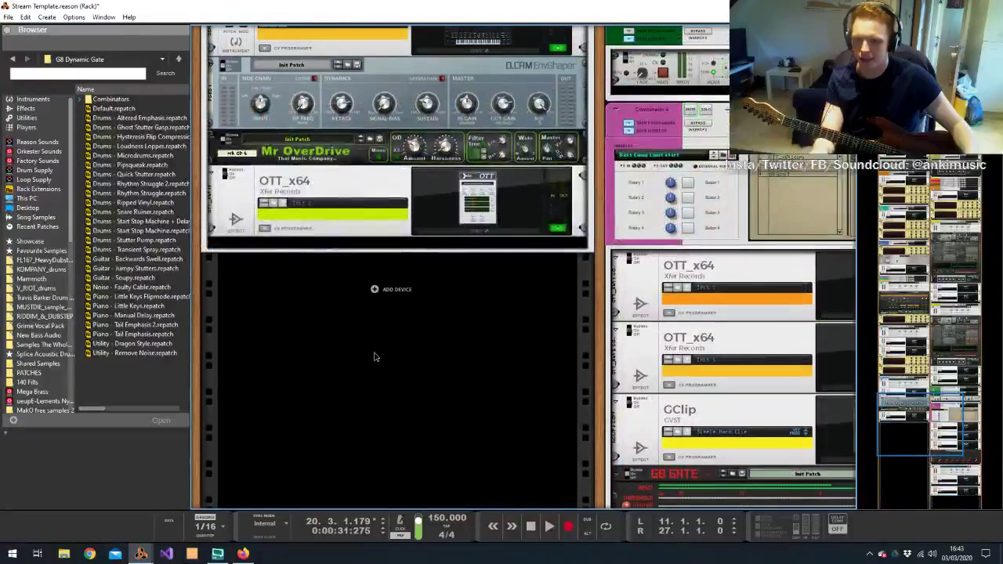
right_click(374, 357)
mouse_move(439, 459)
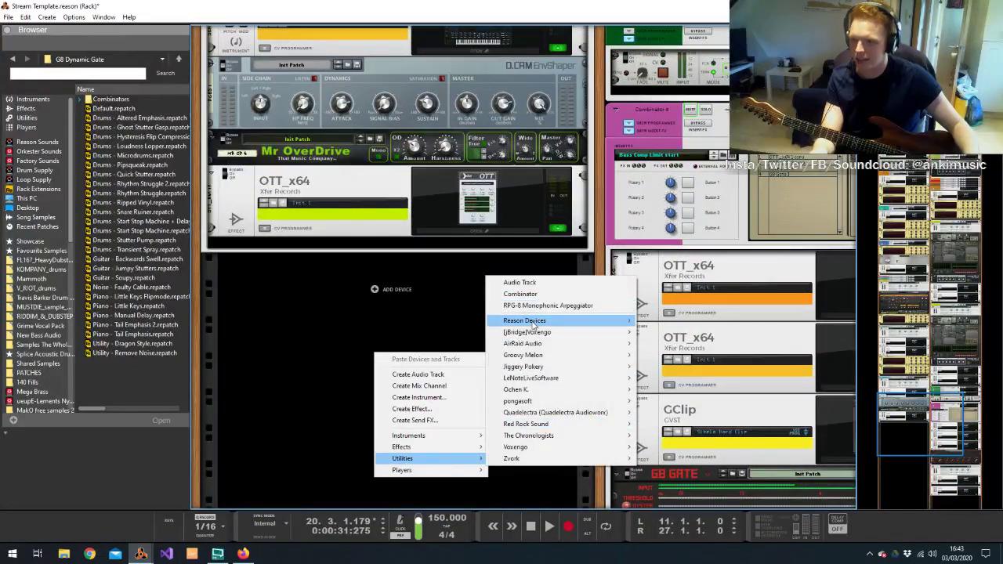
click(354, 334)
key(ctrl+t)
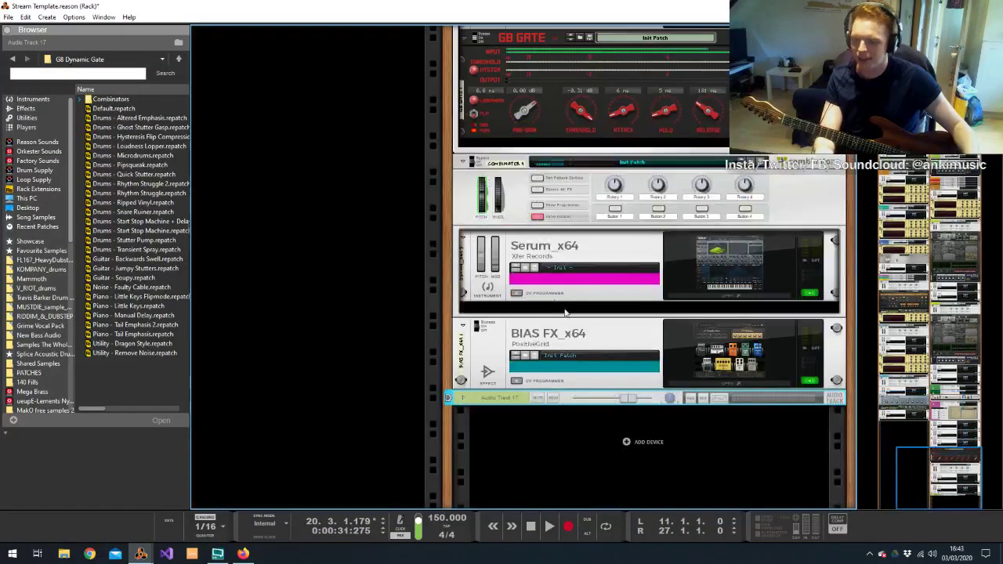
Unfold the new audio track's rack device and browse the effects for its inserts, down to PositiveGrid's BIAS FX_x64
click(463, 399)
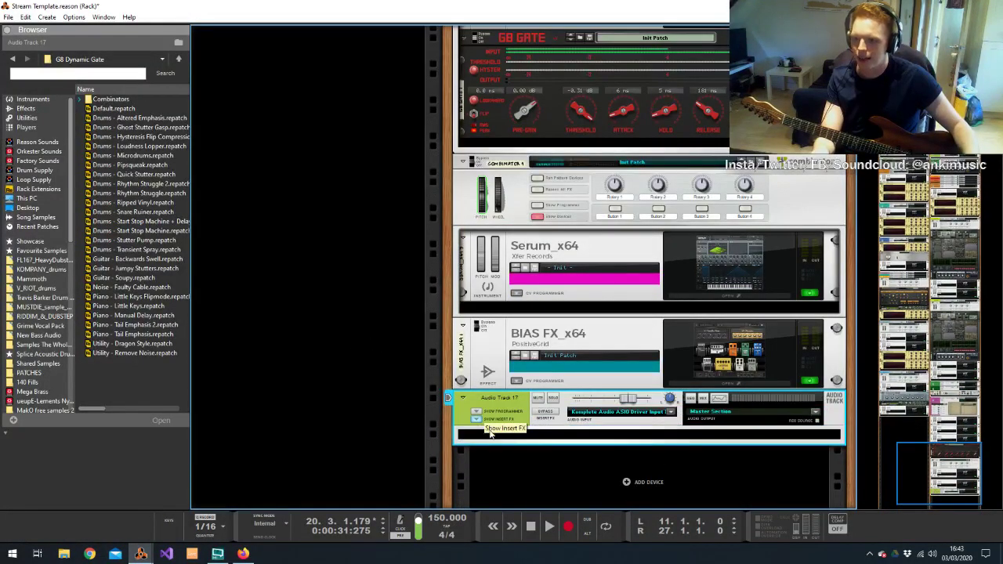
right_click(492, 429)
mouse_move(565, 197)
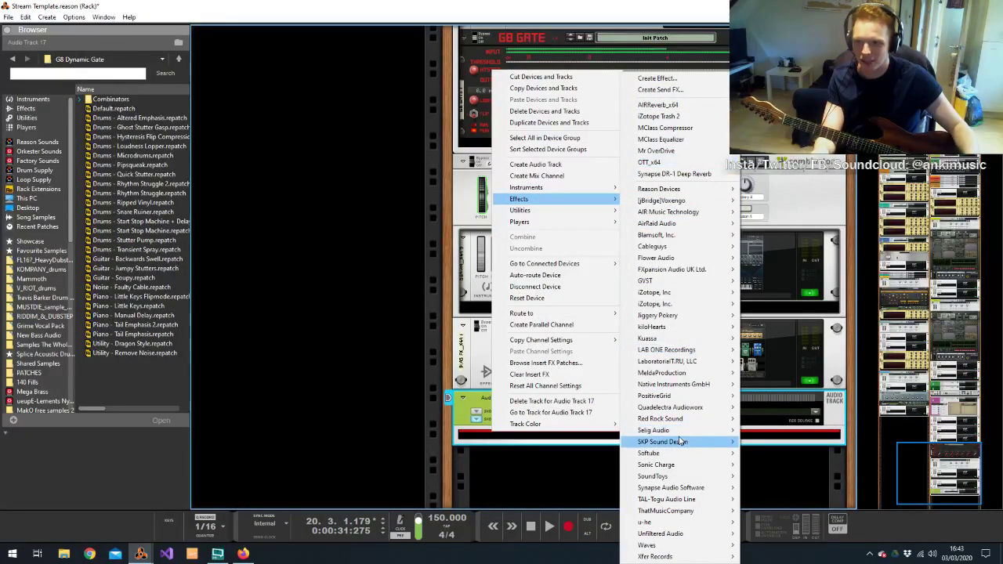
mouse_move(681, 443)
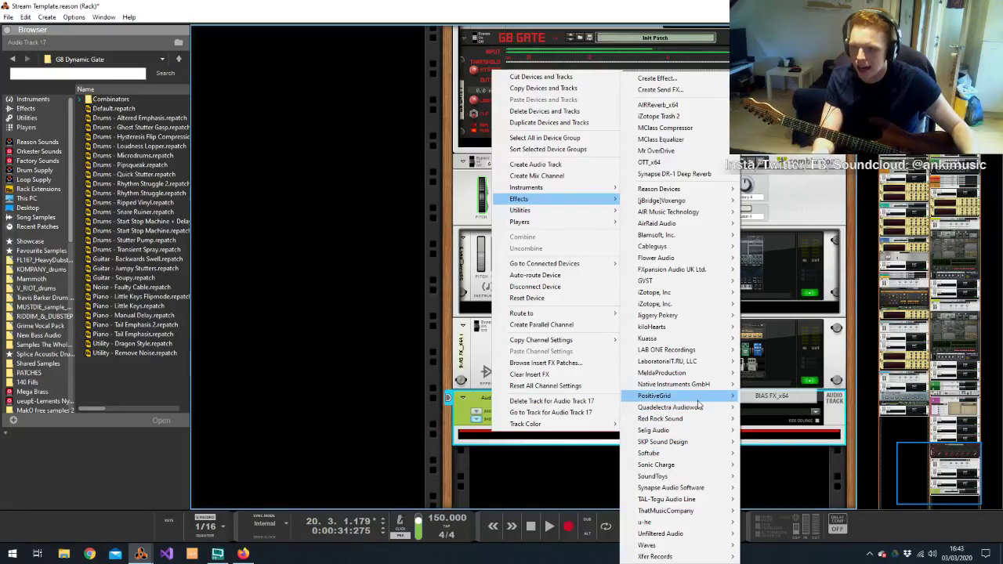
click(614, 479)
Move Audio Track 17 directly below the M Comp 1 track in the sequencer and enable its input monitoring with playback at bar 11
key(alt+Tab)
key(alt+Tab)
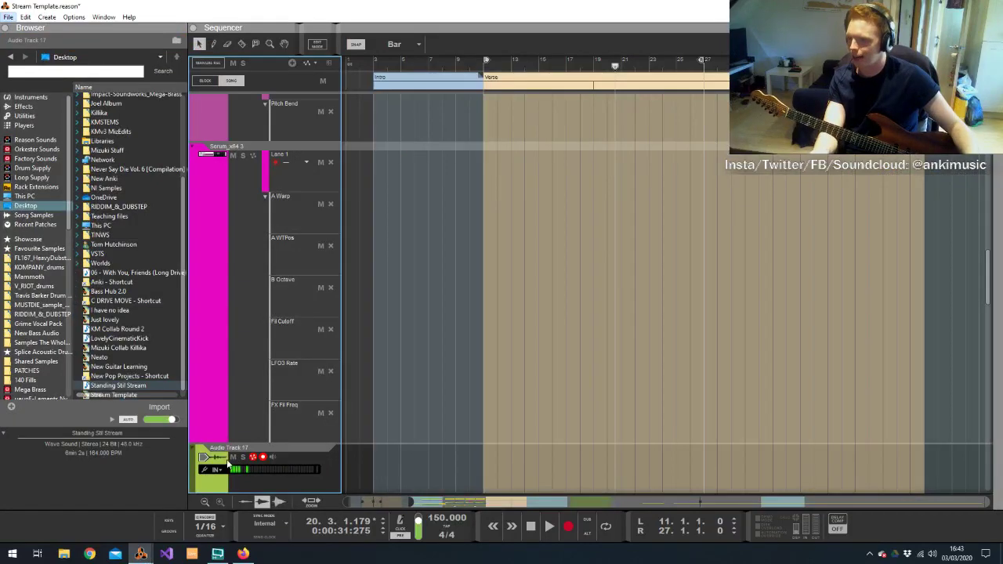
drag(188, 479, 238, 323)
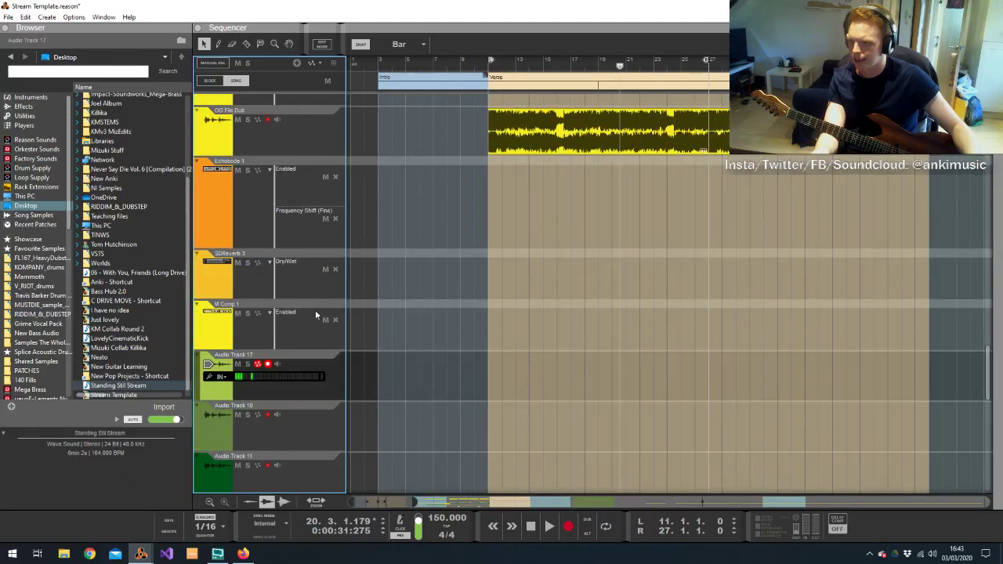
click(501, 60)
click(277, 365)
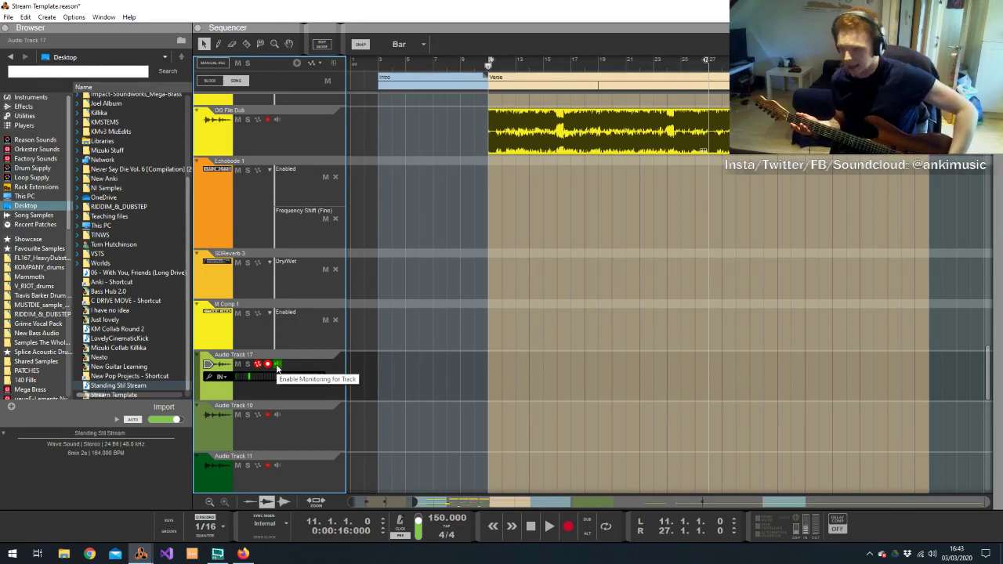
Set Audio Track 17's recording input to Komplete Audio ASIO Driver Input 2
click(222, 377)
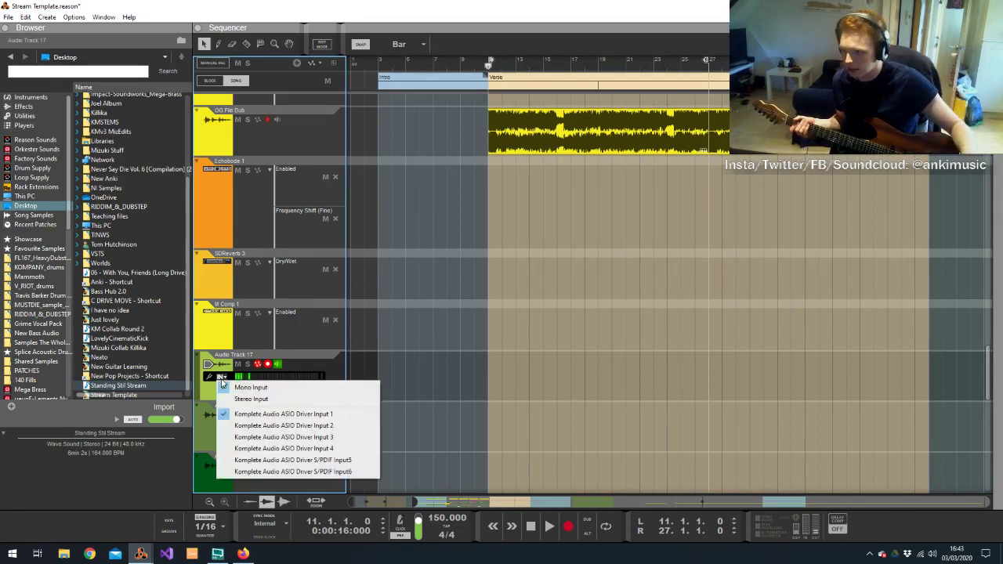
click(263, 426)
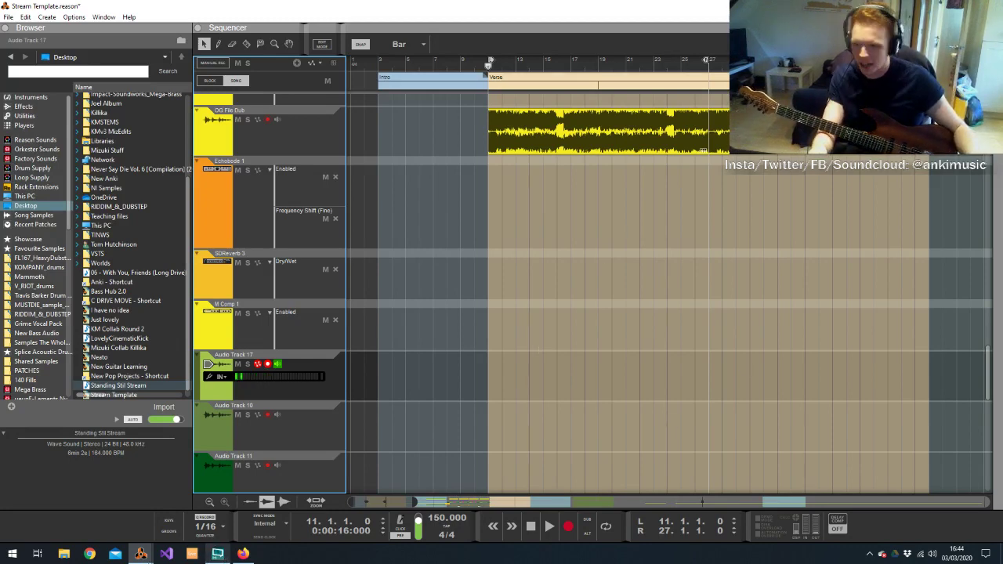
Load the Bank 1 preset LC Country Tone in Audio Track 17's BIAS FX, adjust the '94 MATCH DC amp's gain, and close the plugin
key(alt+Tab)
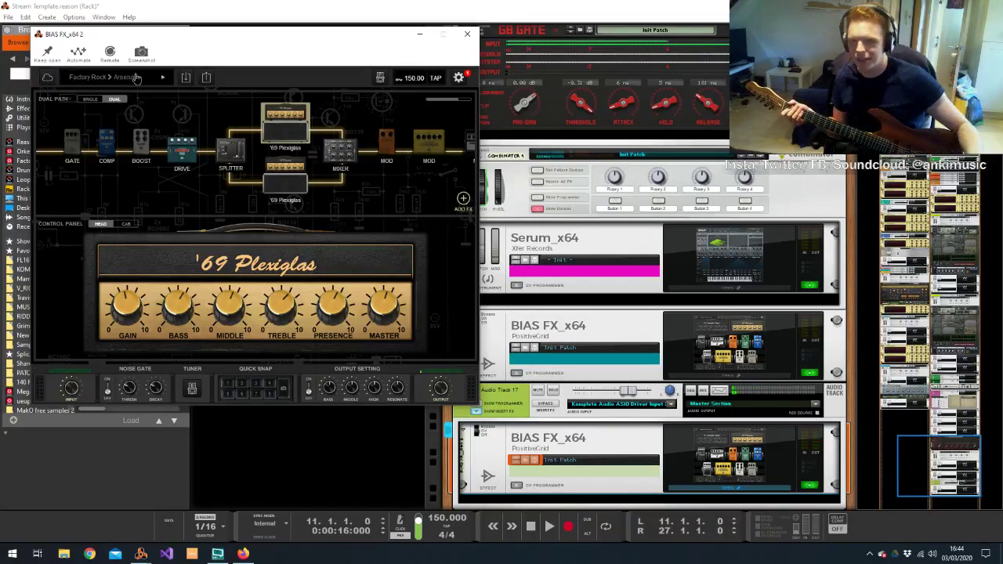
click(102, 77)
mouse_move(74, 164)
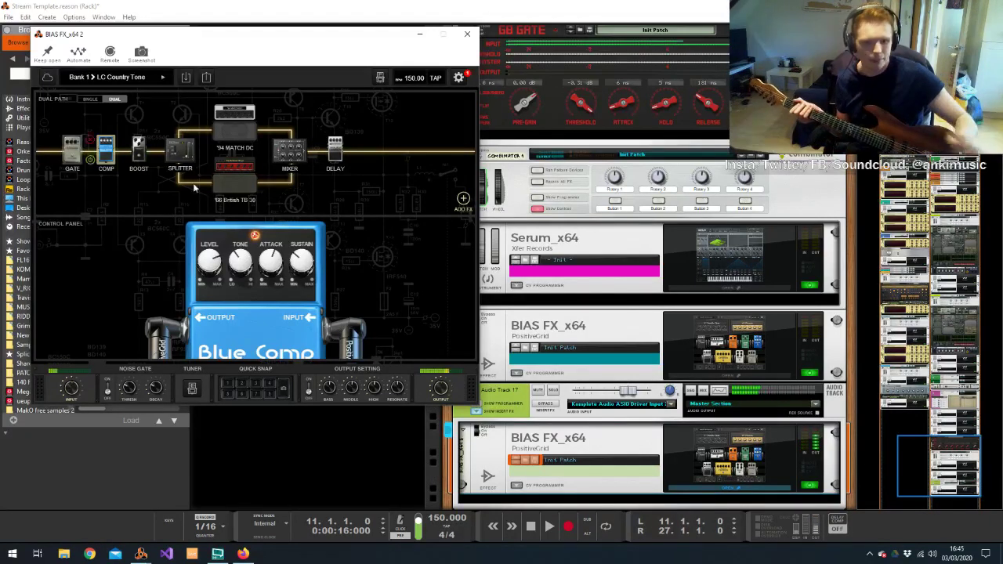
click(234, 126)
drag(130, 314, 133, 320)
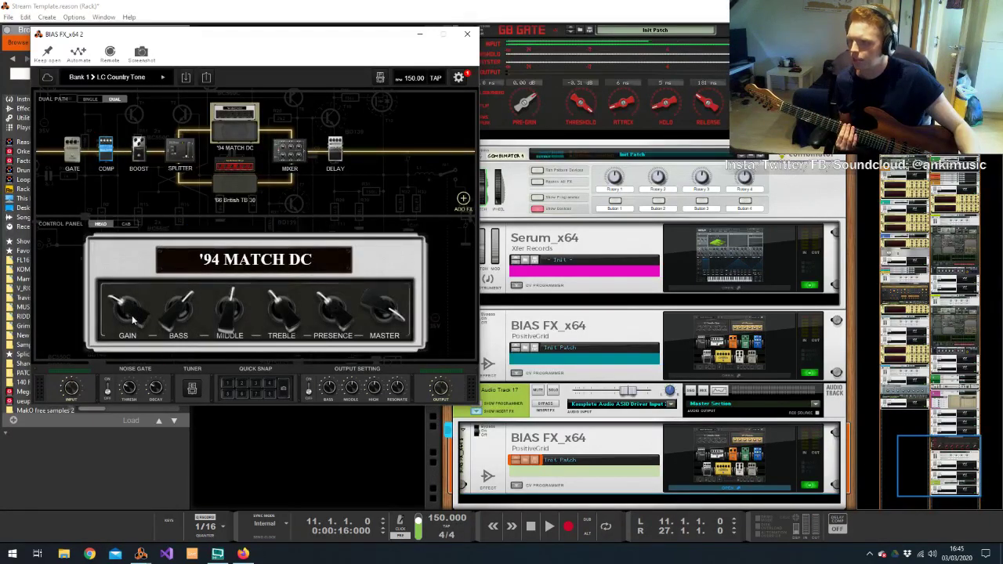
click(227, 186)
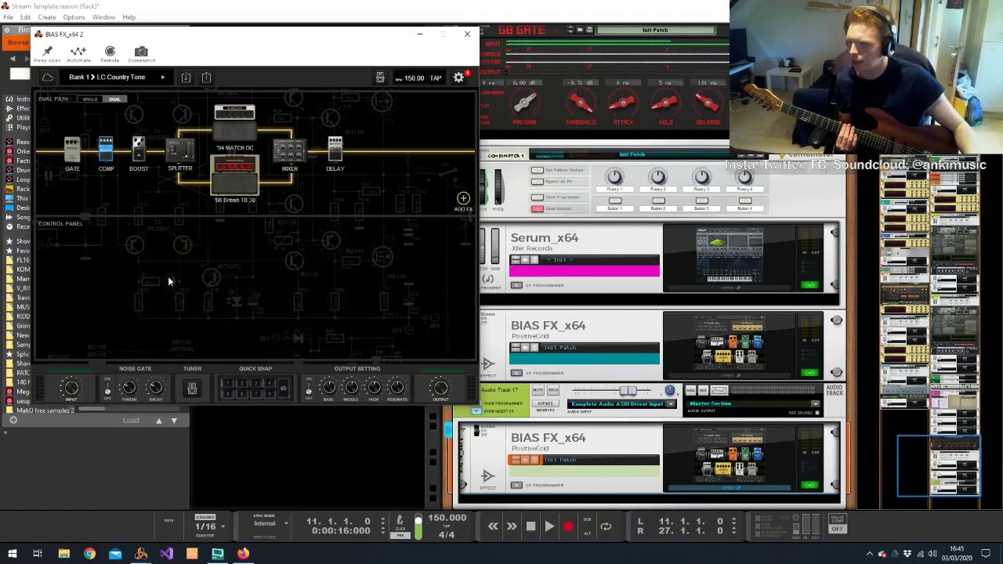
click(467, 33)
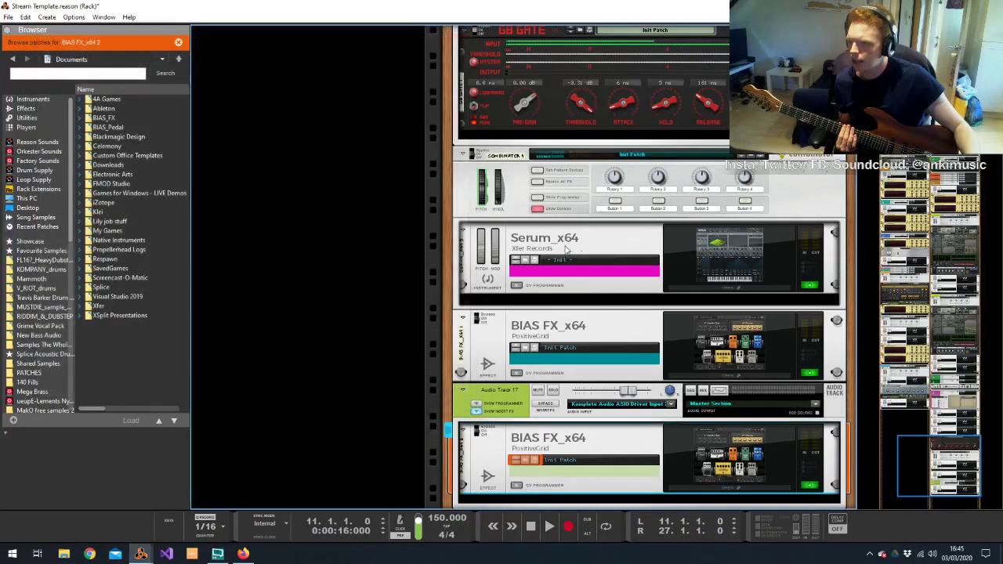
Add a Synapse DR-1 Deep Reverb after the BIAS FX in Audio Track 17's inserts
scroll(610, 364, down, 2)
right_click(636, 343)
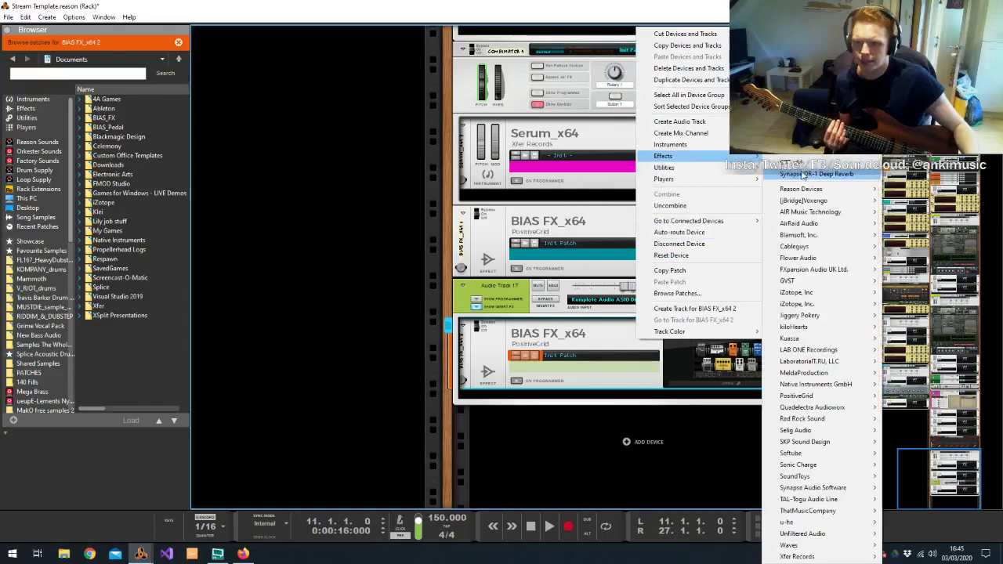
click(807, 163)
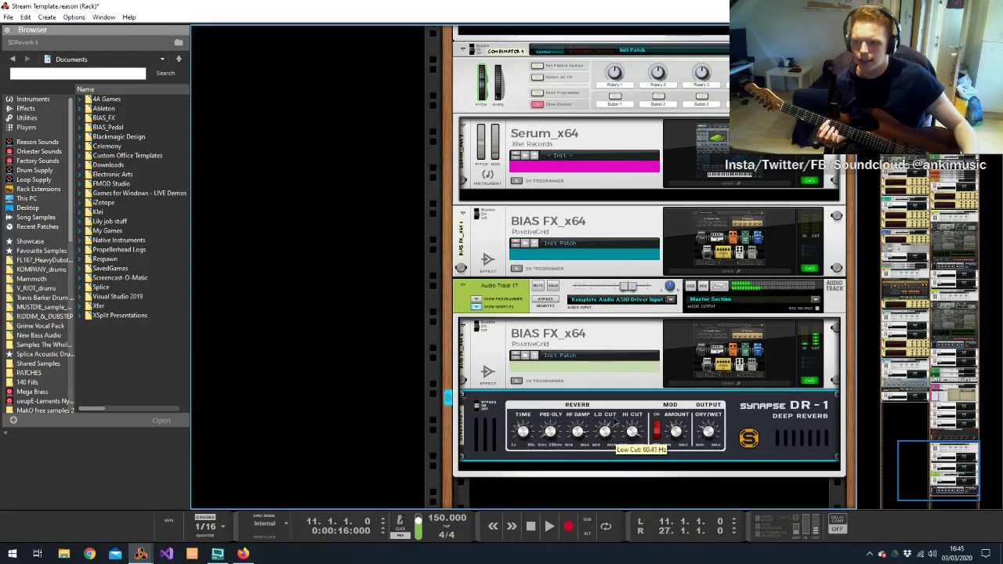
Return to the sequencer and play the Verse from bar 11 while monitoring the guitar on Audio Track 17
mouse_move(141, 554)
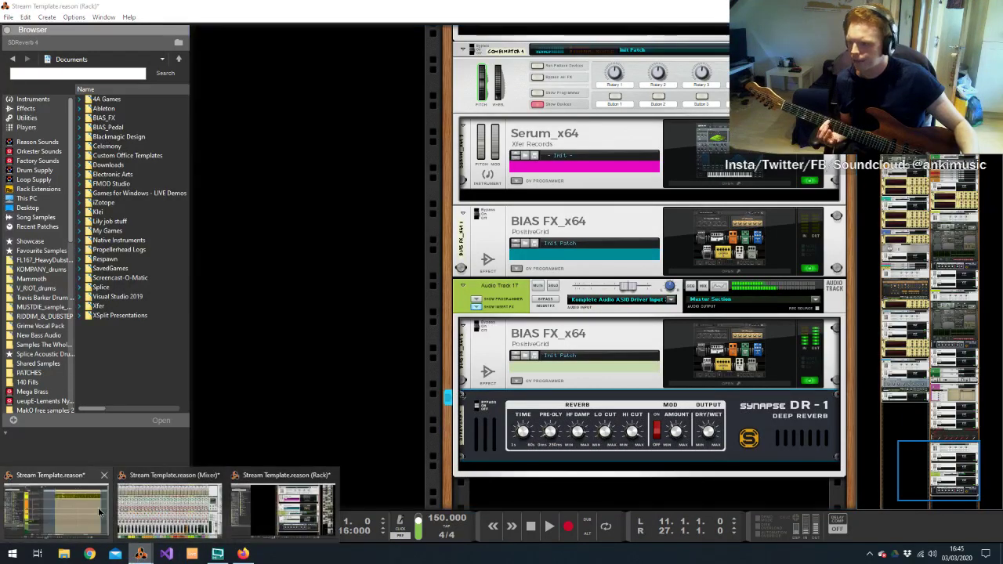
click(101, 511)
click(449, 67)
key(space)
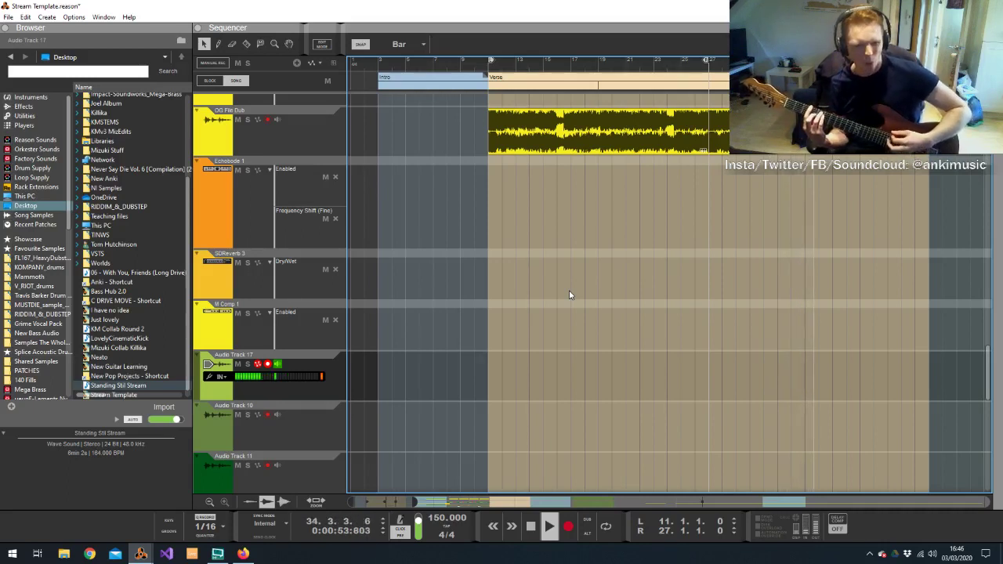
key(space)
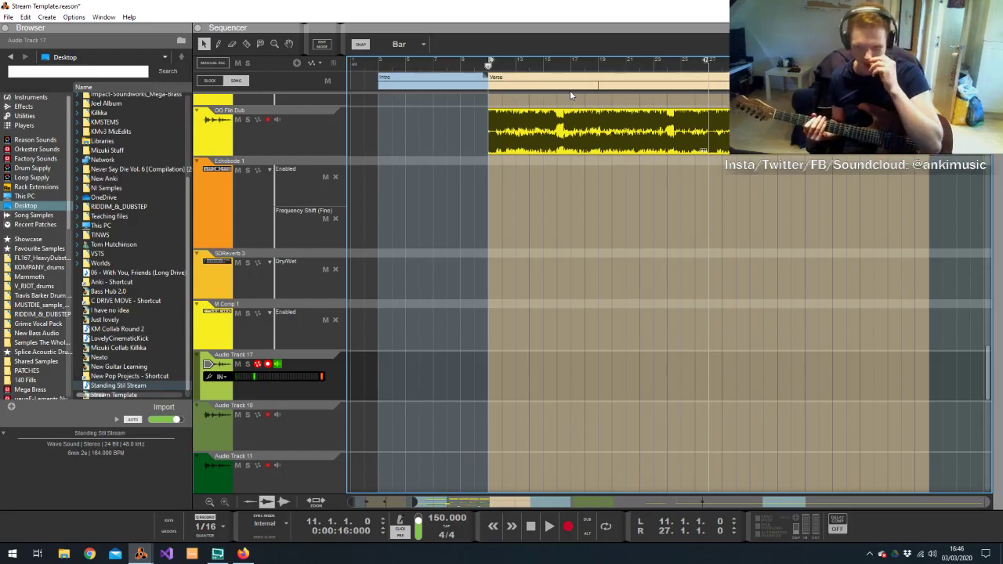
scroll(811, 272, up, 5)
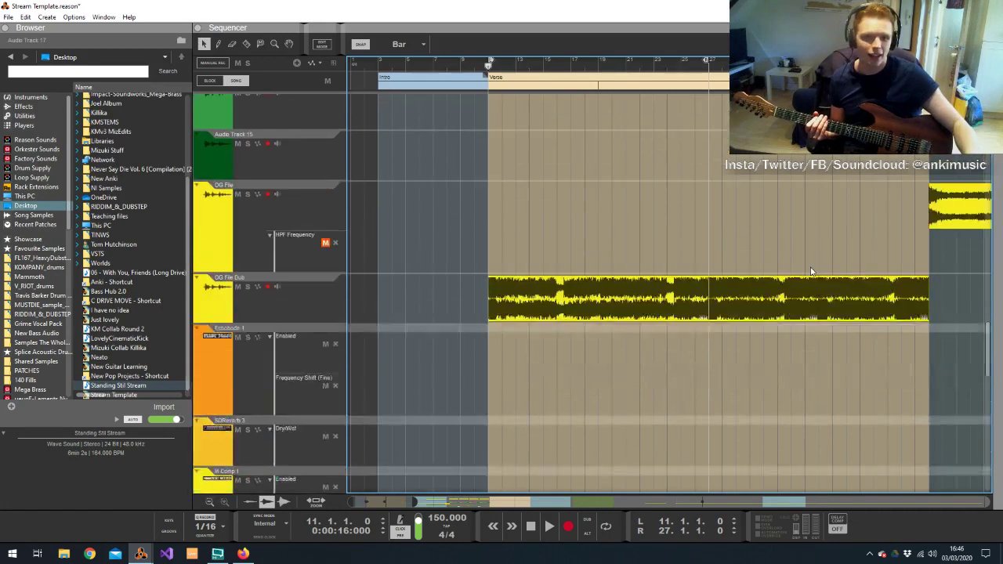
scroll(811, 271, down, 4)
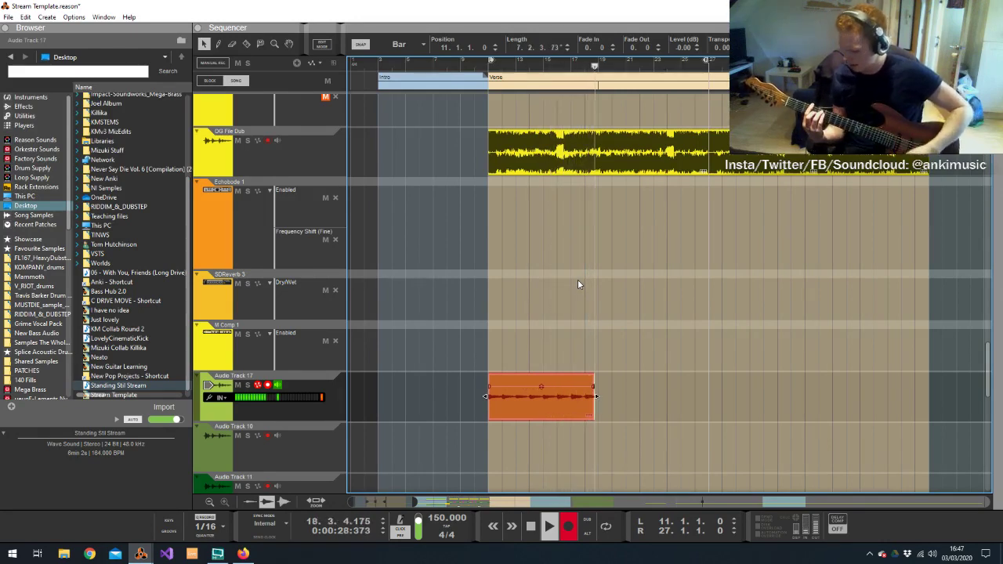
Undo the first guitar take on Audio Track 17 and record a new eight-bar take from bar 11
key(space)
key(ctrl+z)
key(ctrl+Return)
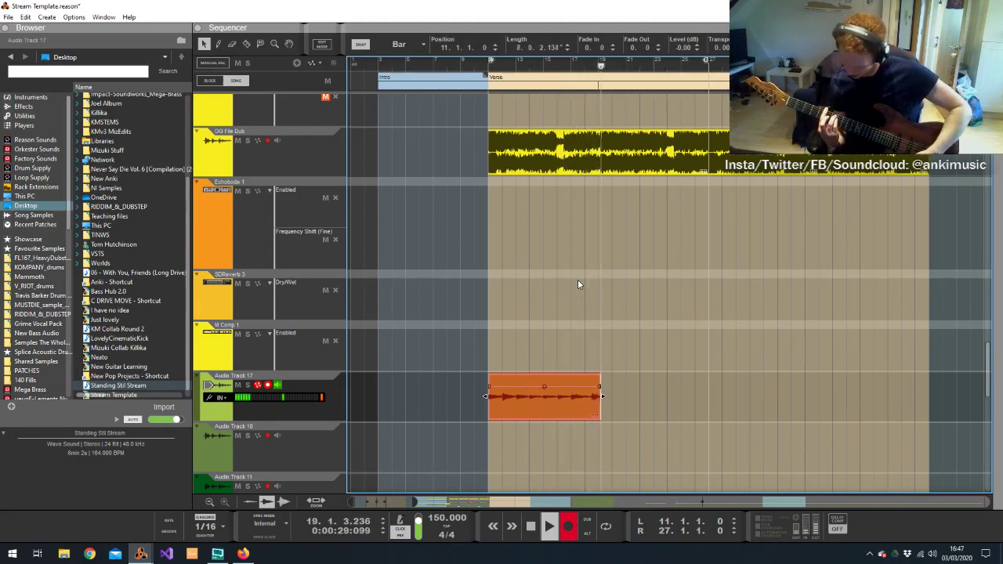
key(space)
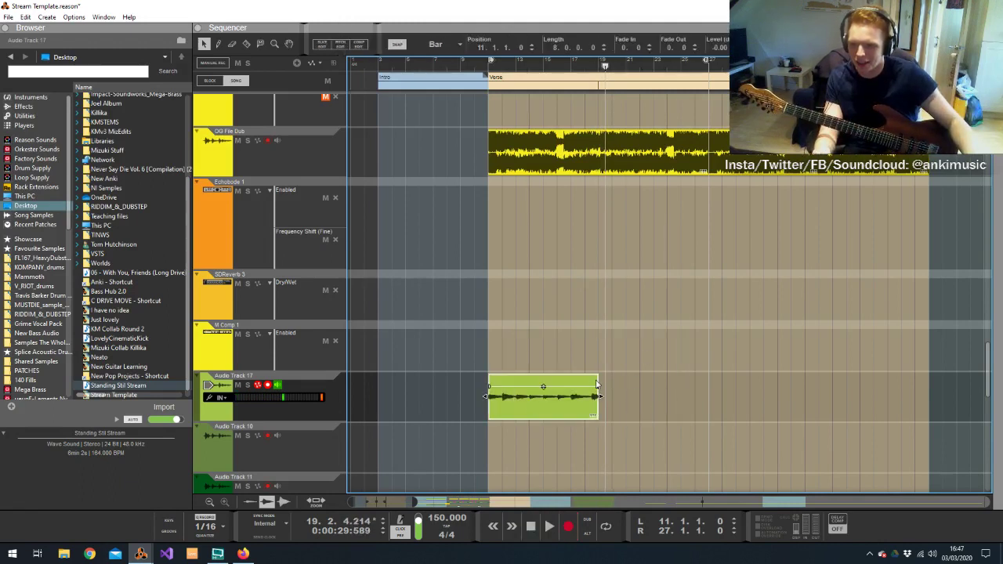
Repeat the recorded guitar clip to fill the Verse up to bar 43, and duplicate Audio Track 17 without its clips
key(ctrl+d)
drag(536, 417, 759, 404)
click(317, 399)
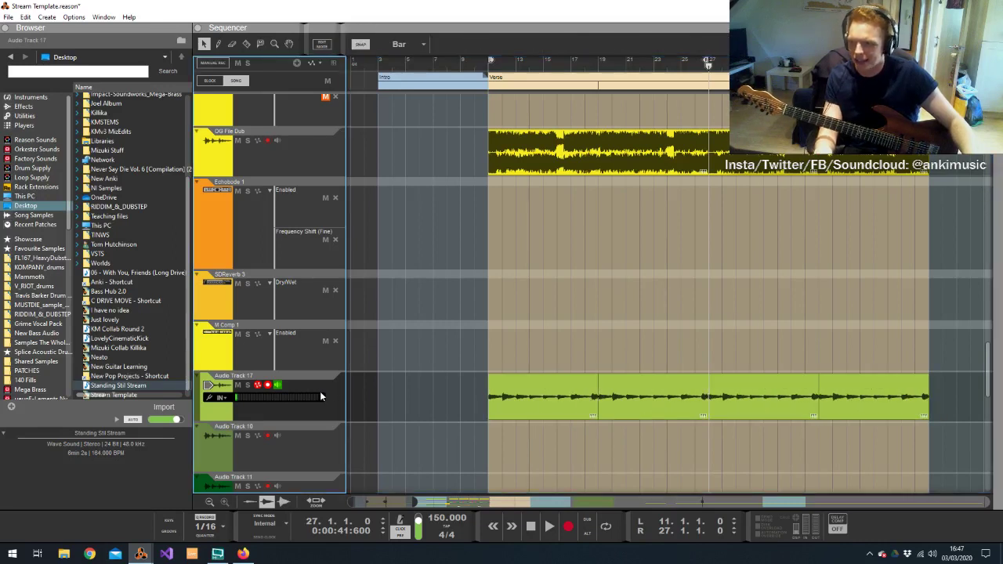
key(ctrl+shift+d)
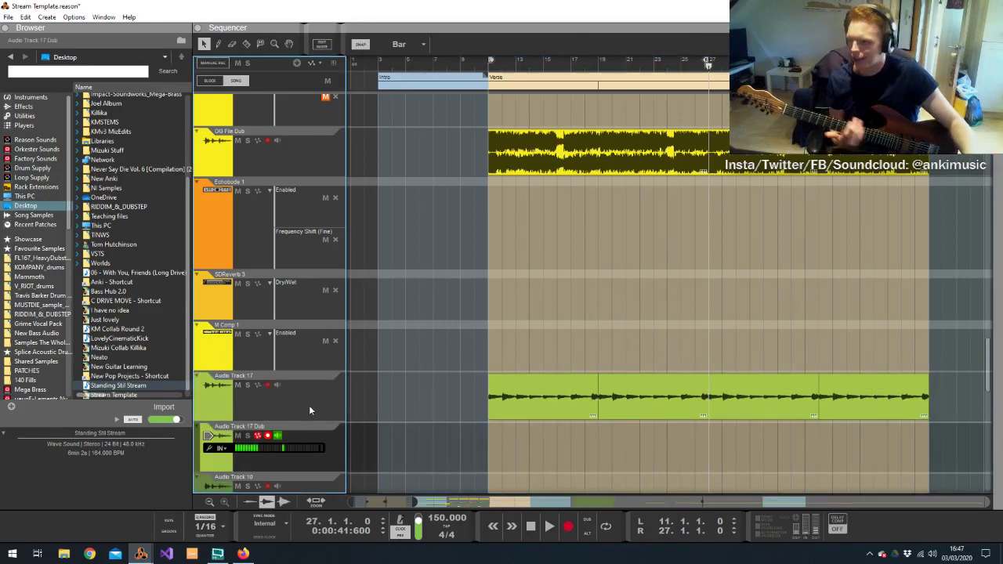
Route both Audio Track 17 mixer channels to a new output bus
key(alt+Tab)
key(alt+Tab)
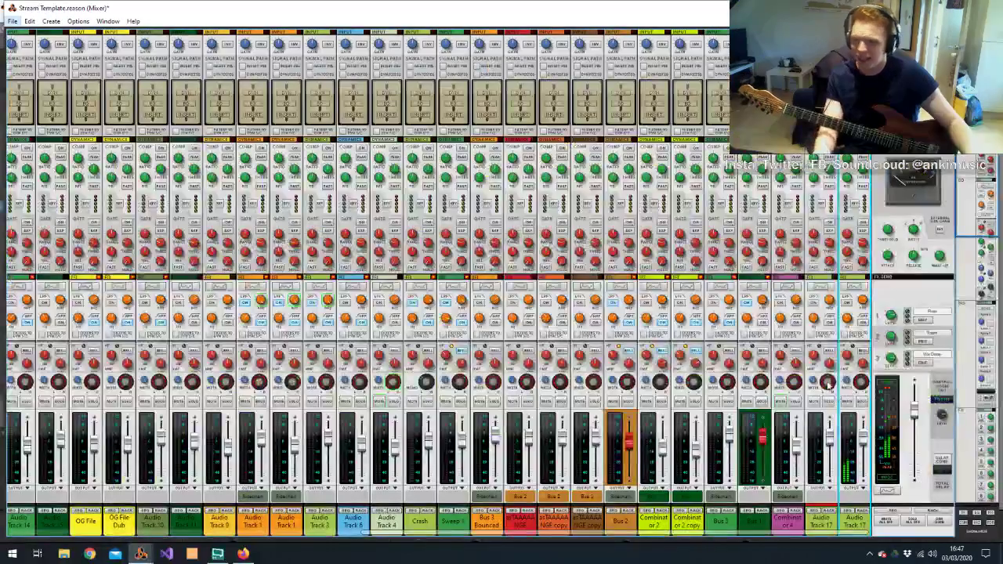
click(825, 528)
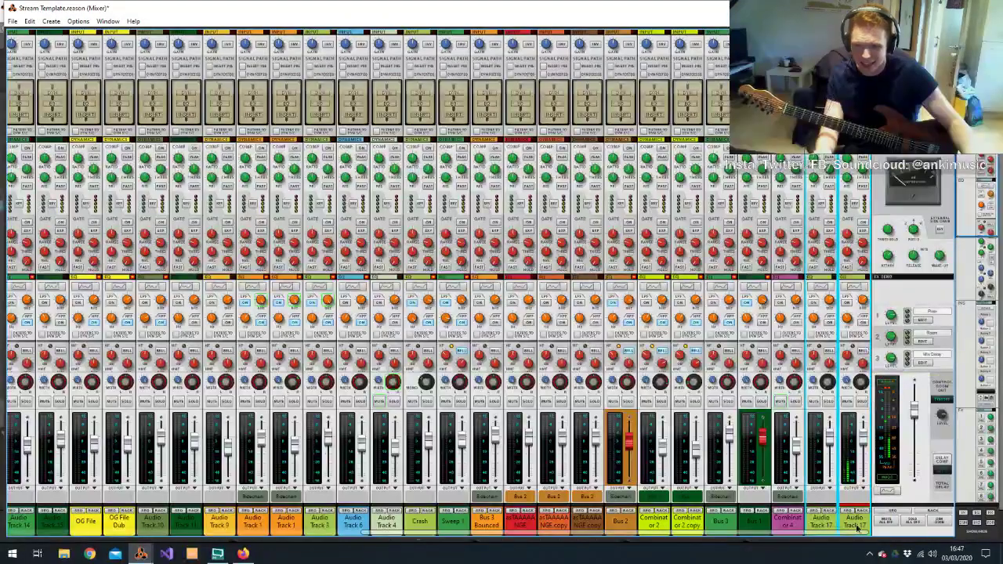
click(859, 530)
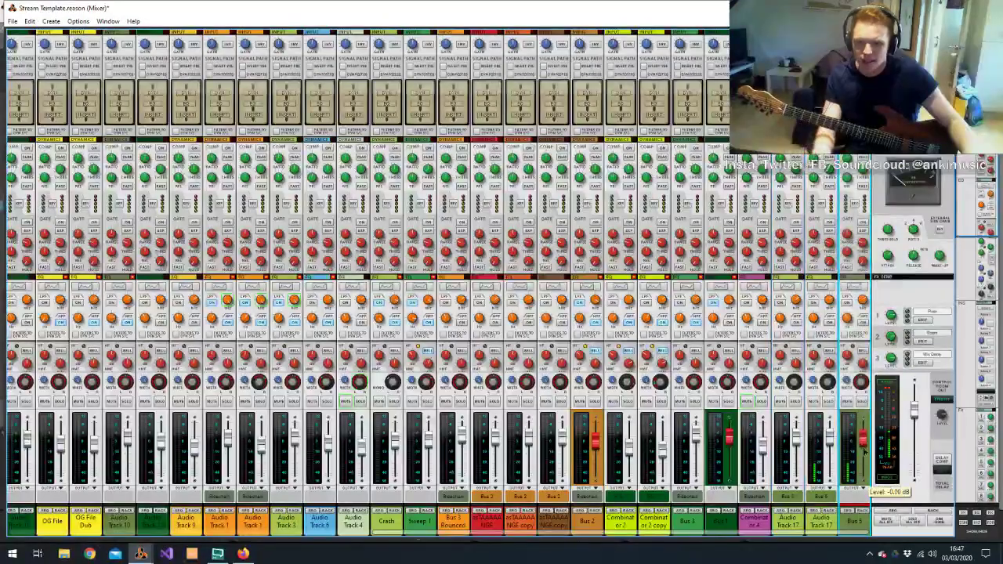
Lower the faders of both Audio Track 17 channels, setting the duplicate to about -3.49 dB
scroll(866, 465, down, 1)
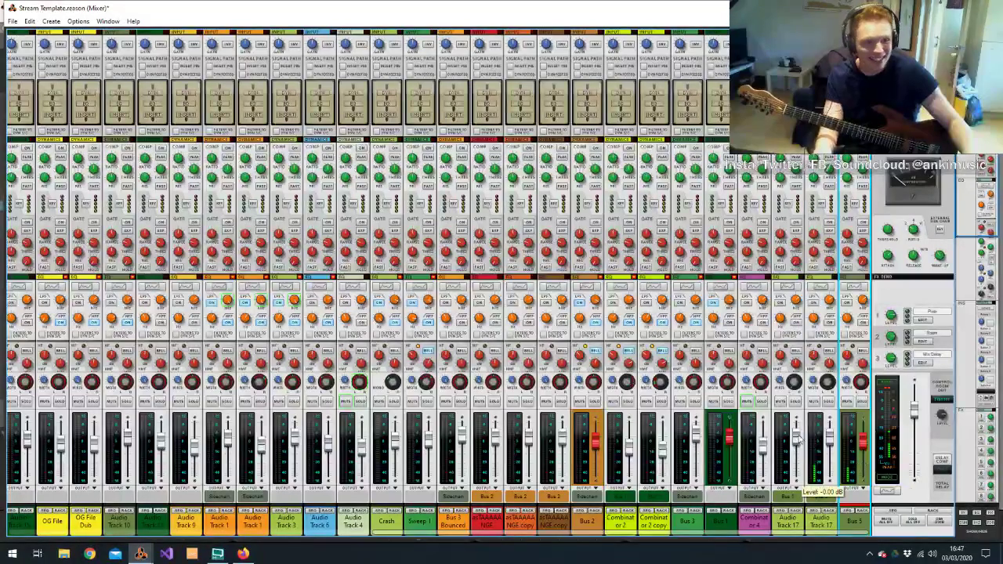
click(831, 445)
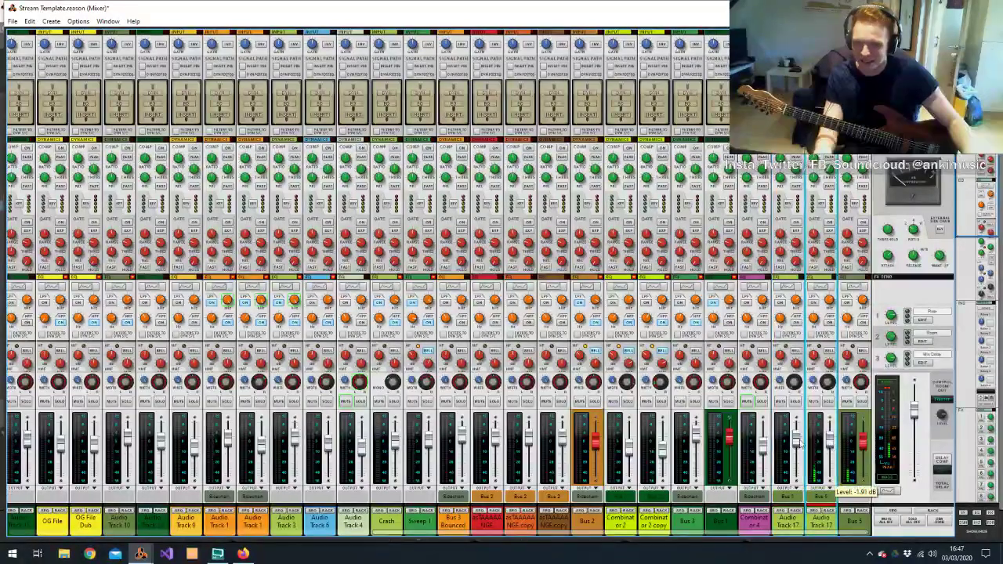
click(802, 445)
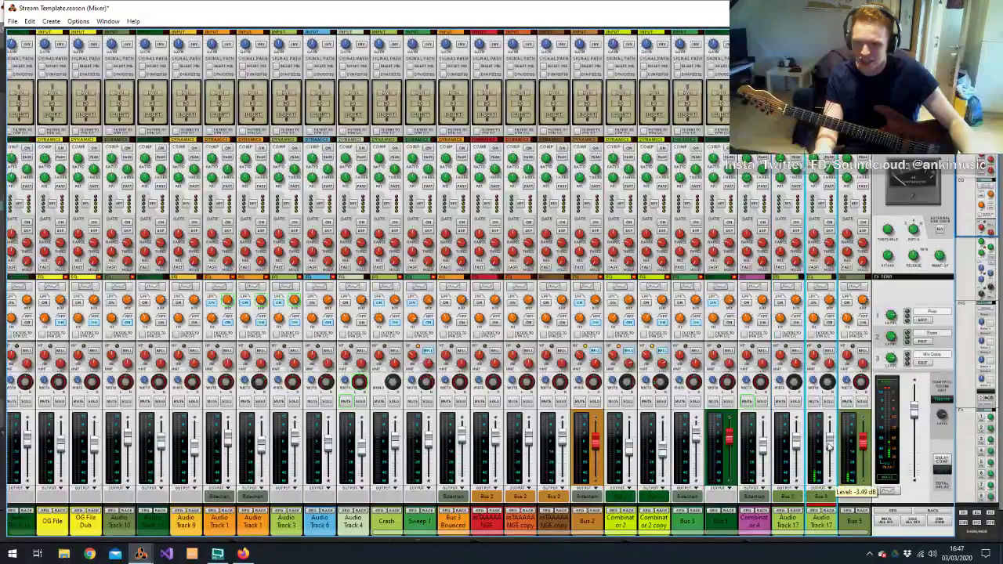
Record an eight-bar guitar double on Audio Track 17 Dub from bar 11, undoing the first take and recording it again
key(F6)
key(alt+Tab)
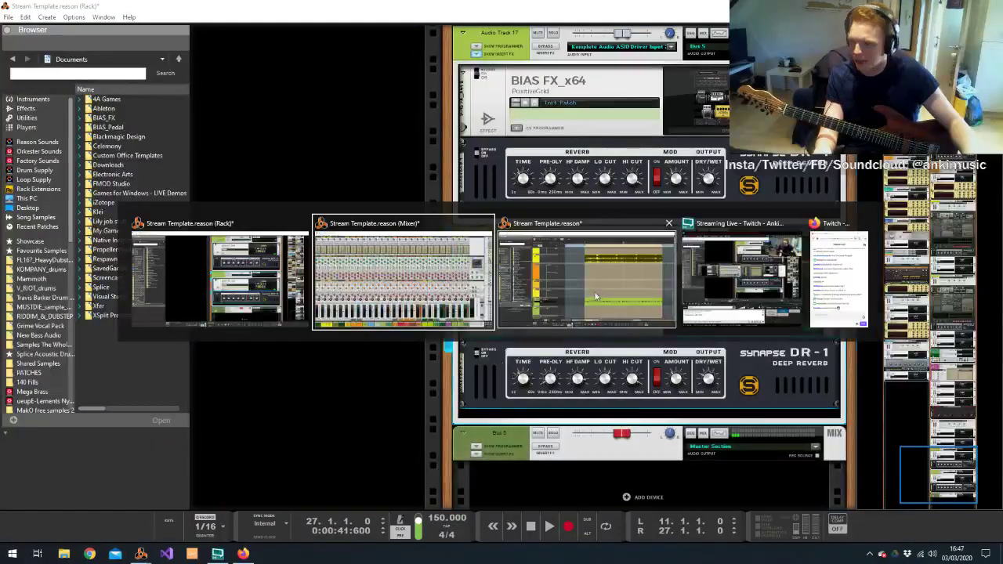
click(490, 71)
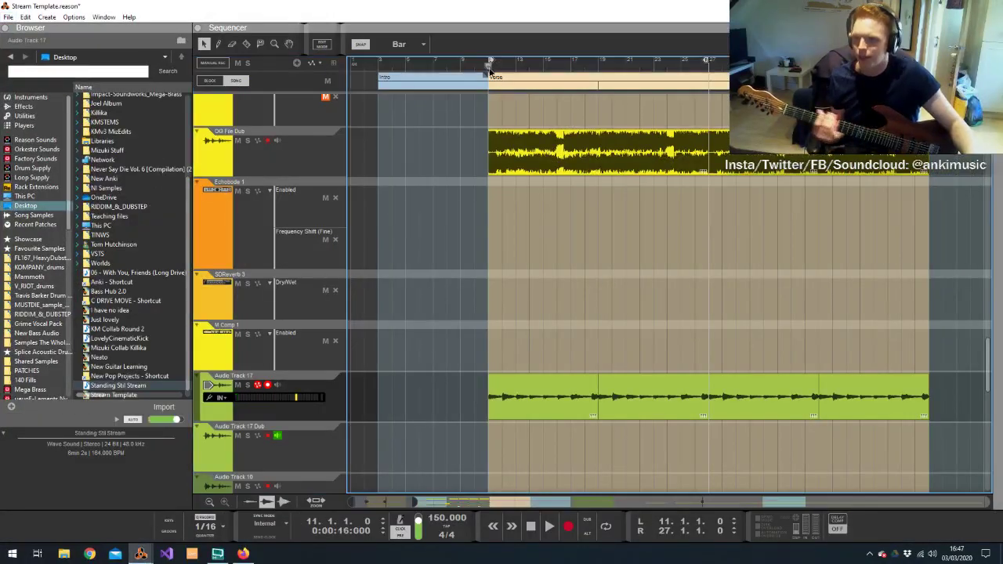
click(316, 429)
key(ctrl+Return)
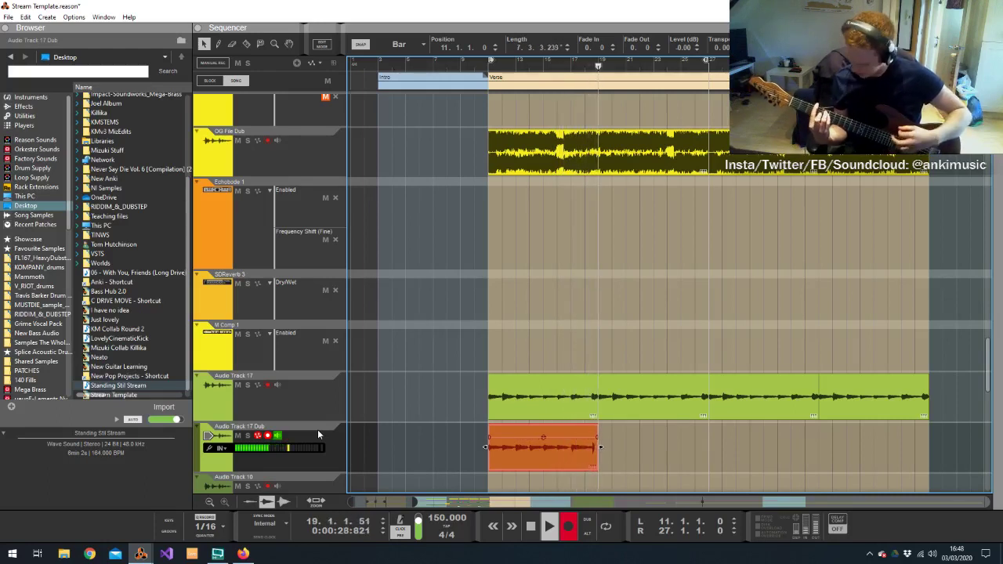
key(space)
key(ctrl+z)
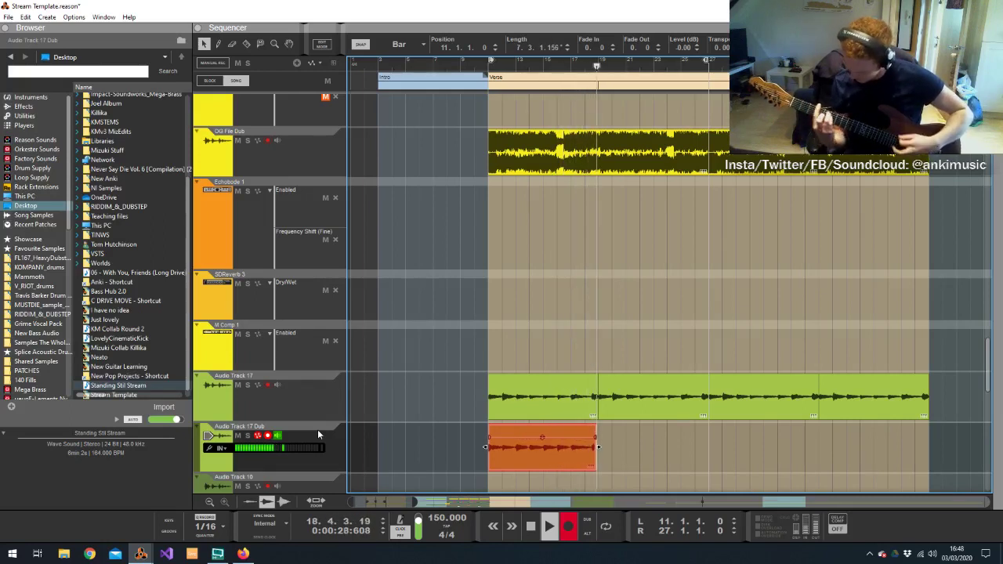
key(space)
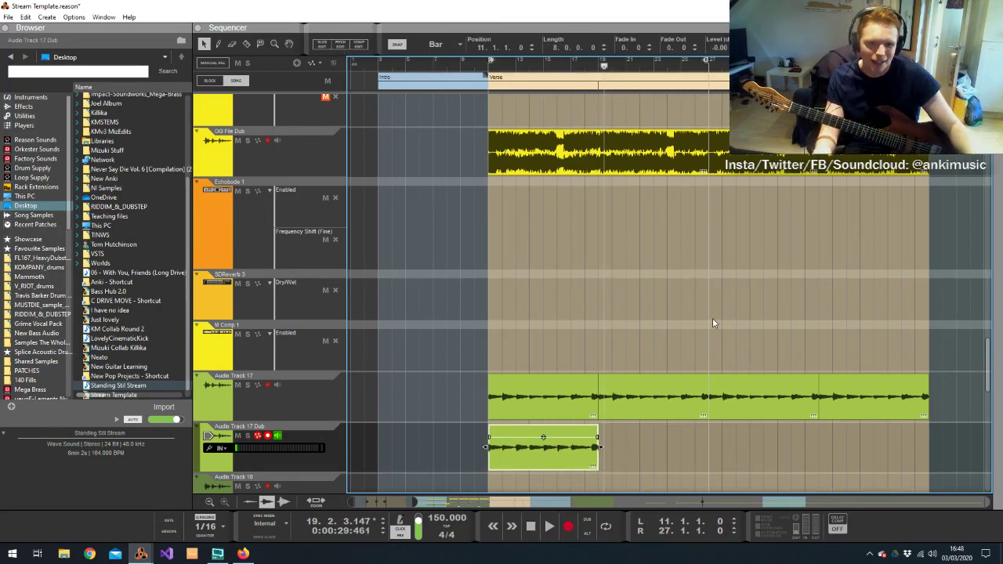
Repeat the Audio Track 17 Dub clip three times to fill the Verse, and turn off the track's input monitoring
key(ctrl+d)
key(ctrl+d)
key(ctrl+d)
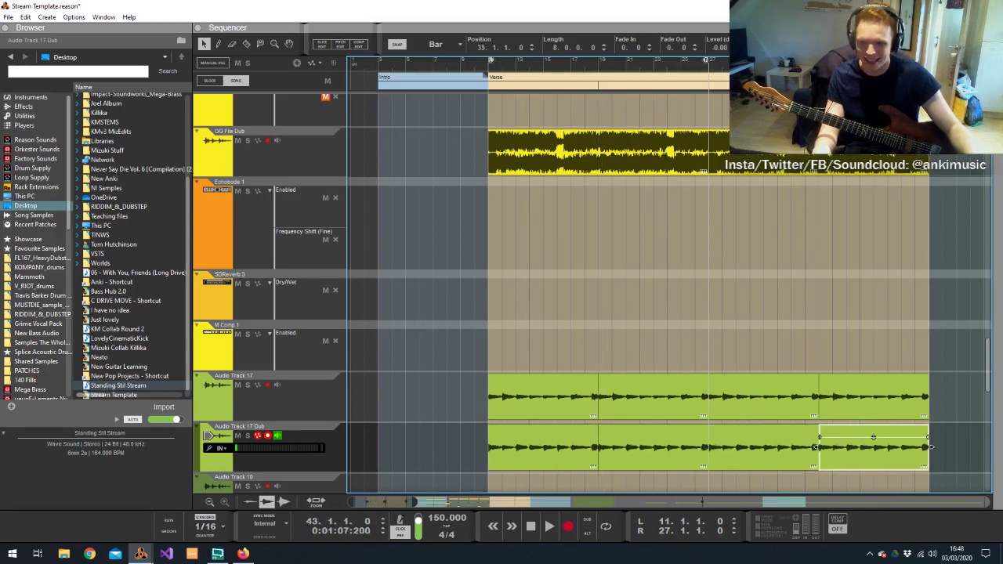
click(281, 444)
Duplicate Audio Track 17 Dub as another empty track with its devices and enable input monitoring on the copy
key(alt+Tab)
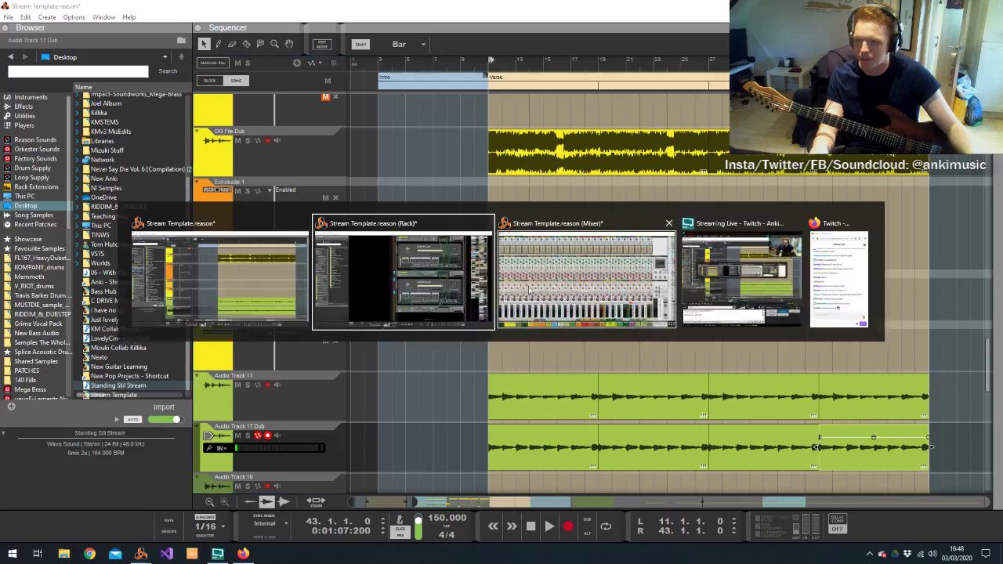
key(alt+Tab)
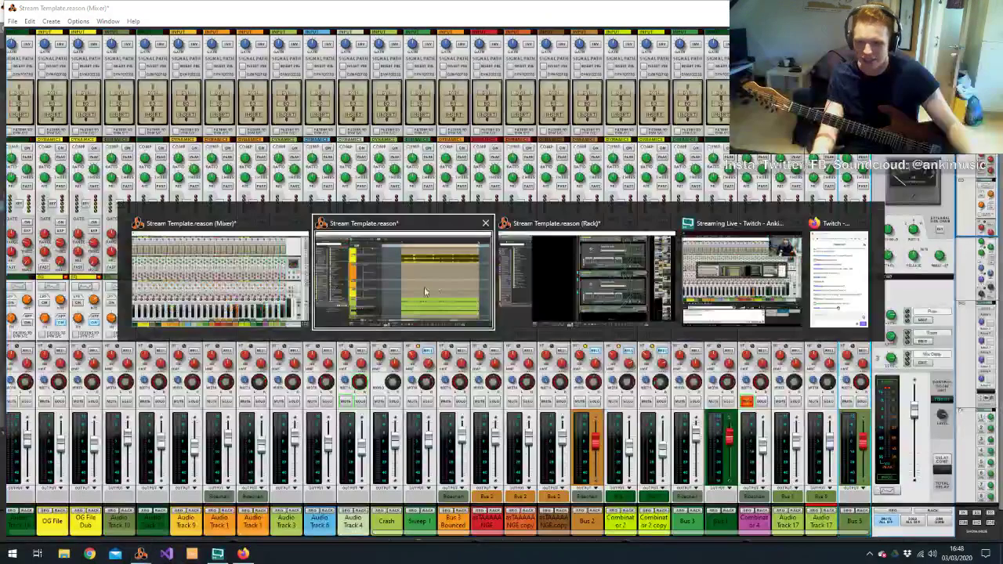
key(alt+Tab)
click(538, 300)
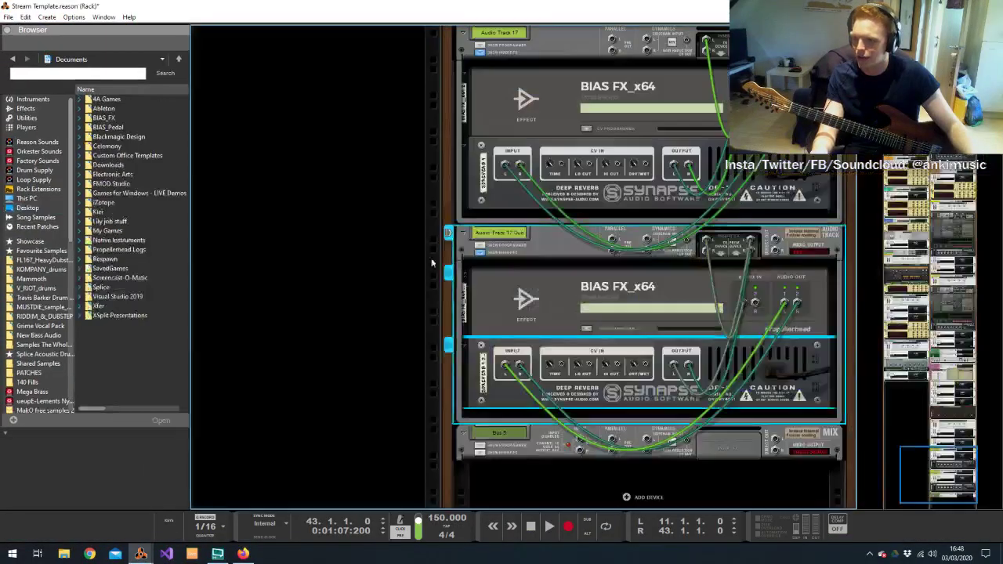
key(alt+Tab)
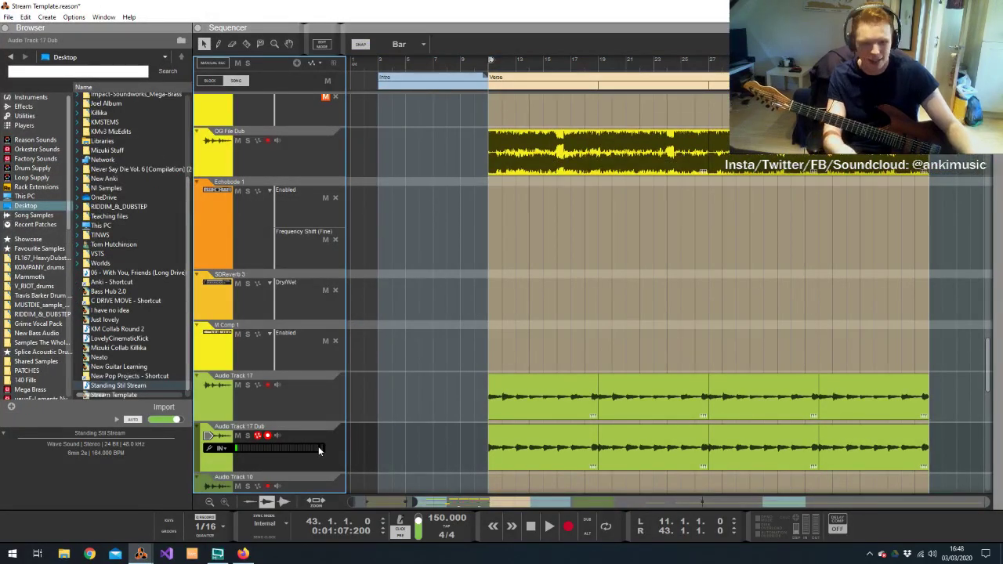
key(comma)
click(276, 457)
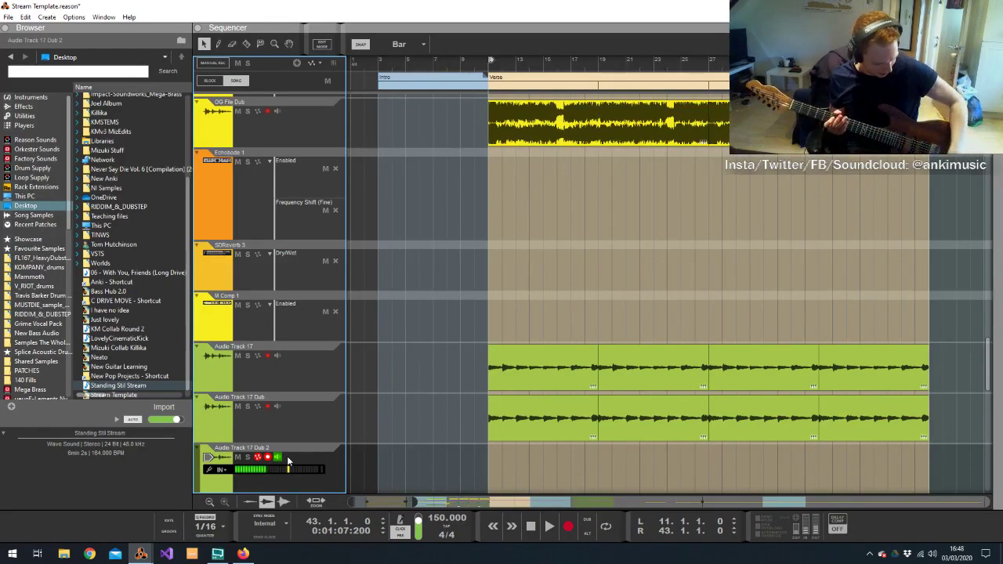
Create a new output bus for the Audio Track 17 Dub 2 channel and move both after Bus 5 in the mixer
key(alt+Tab)
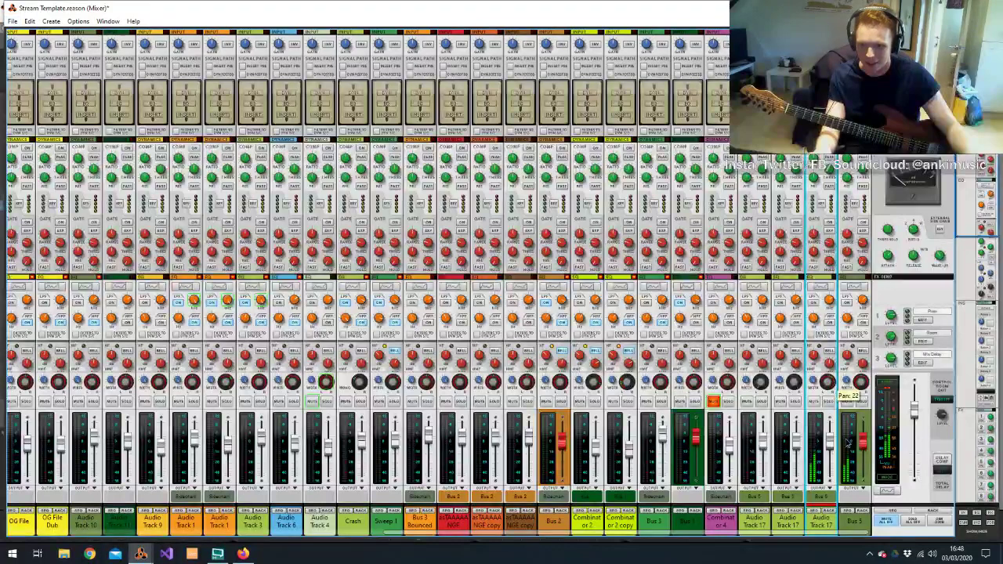
key(ctrl+g)
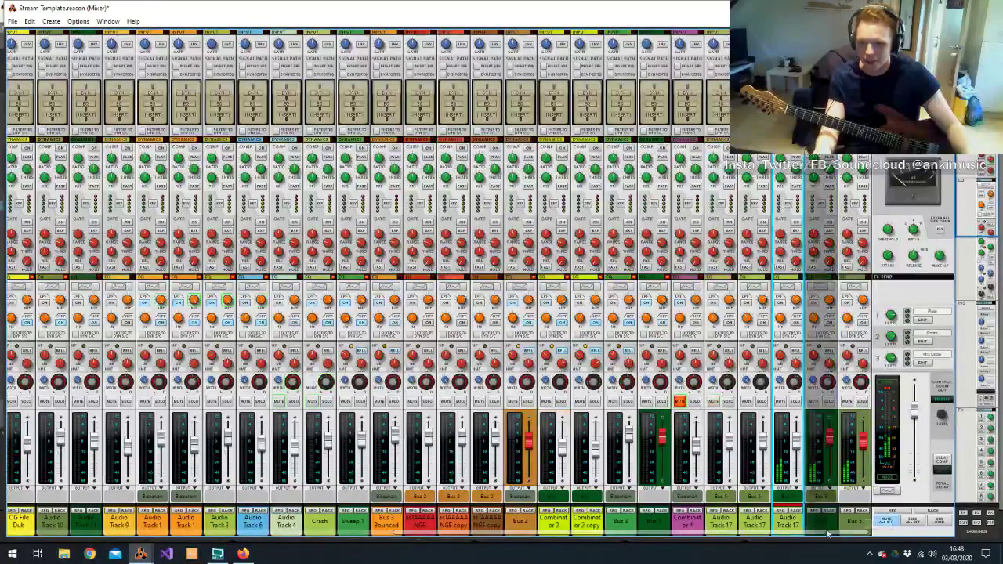
shift+click(820, 524)
drag(820, 525, 849, 521)
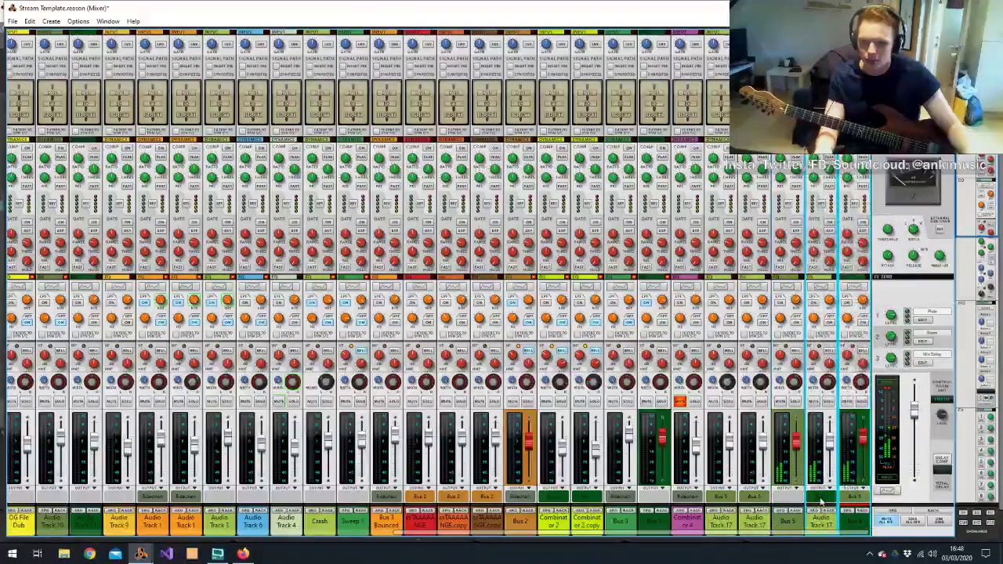
Set the output routing so Audio Track 17 Dub 2 feeds the new bus and the bus feeds the Master Section
click(854, 487)
click(902, 474)
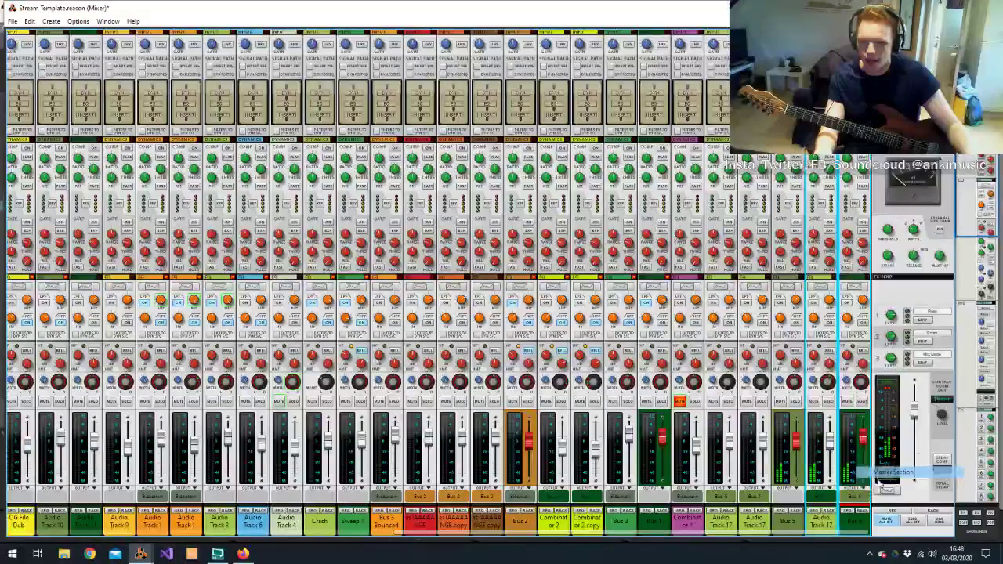
click(823, 528)
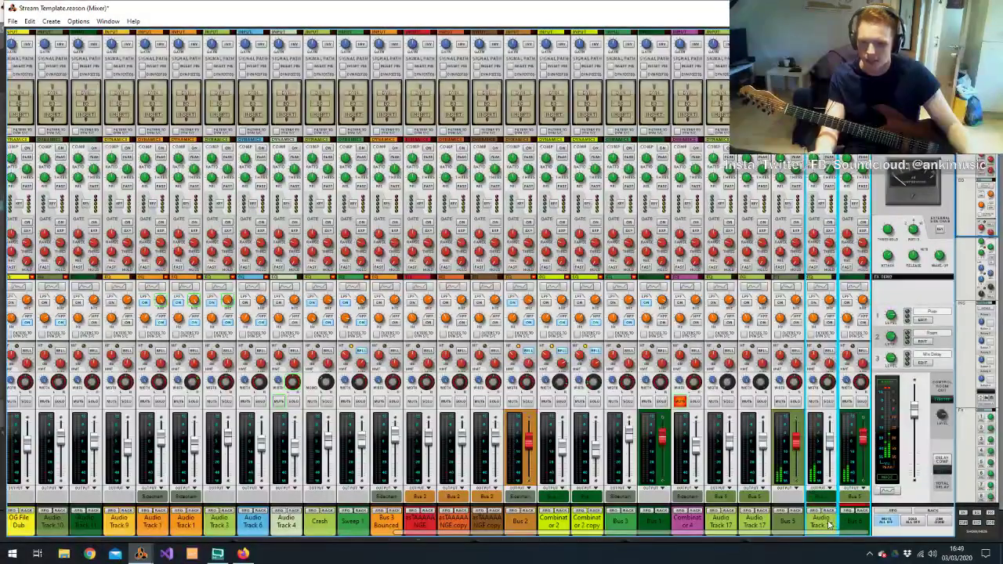
click(831, 487)
click(862, 473)
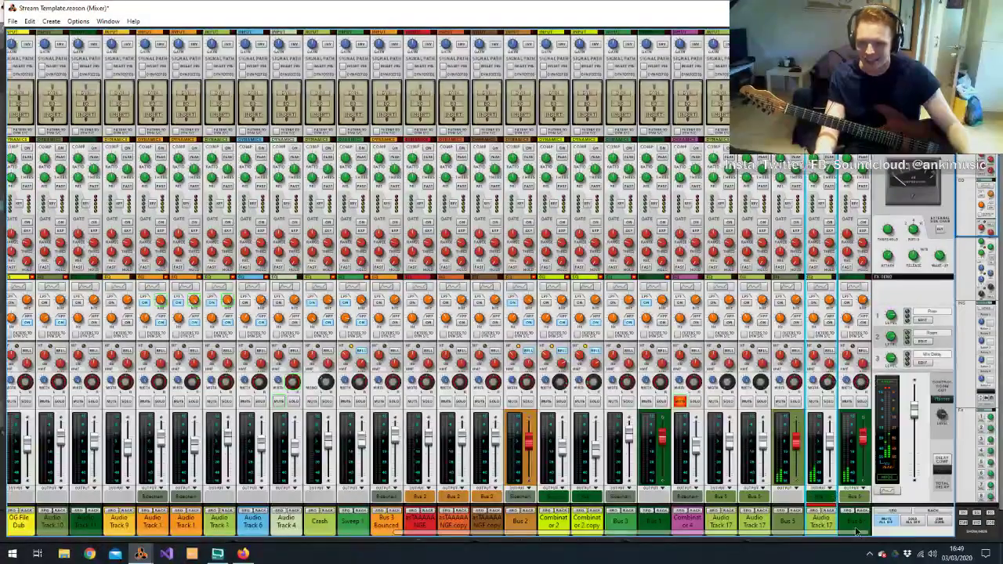
click(854, 487)
click(866, 474)
Return to the sequencer, play the song from bar 9 to rehearse the part, and reset the playhead to bar 11
key(alt+Tab)
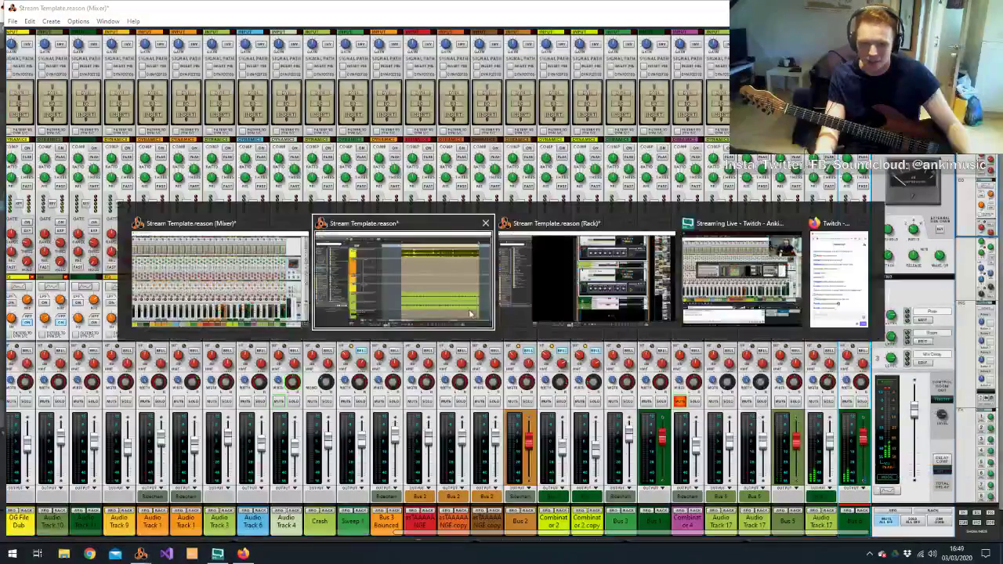
click(487, 75)
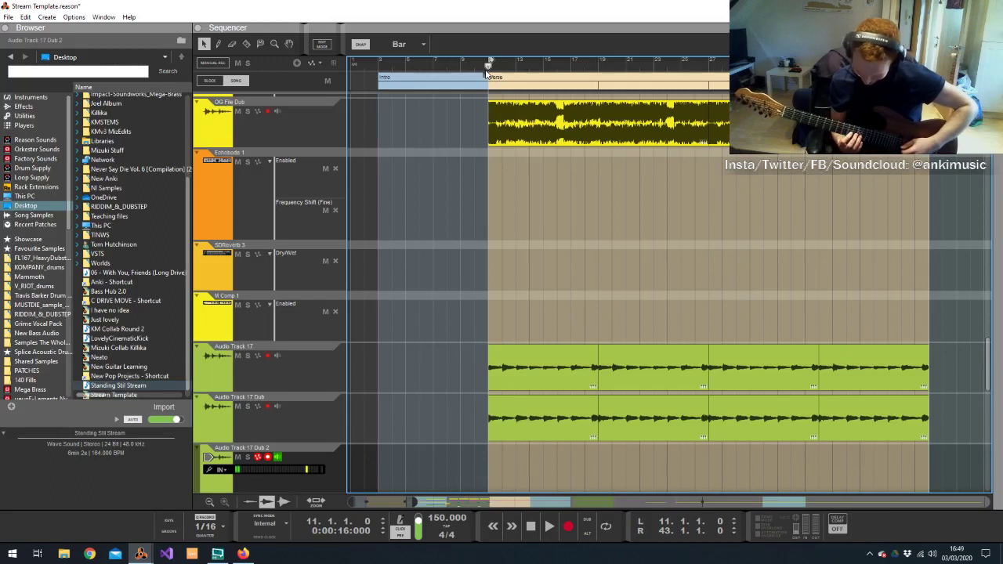
drag(487, 66, 463, 66)
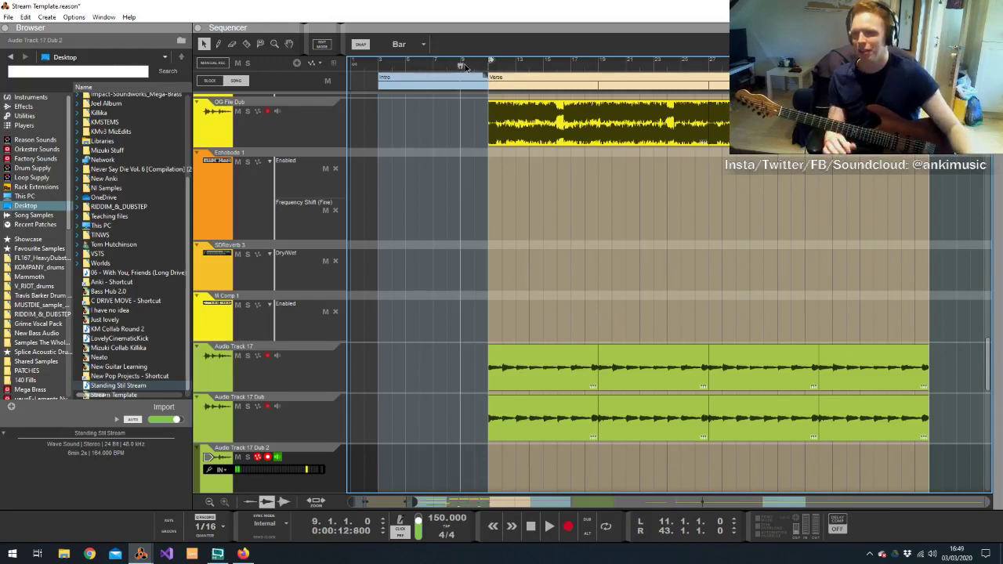
key(space)
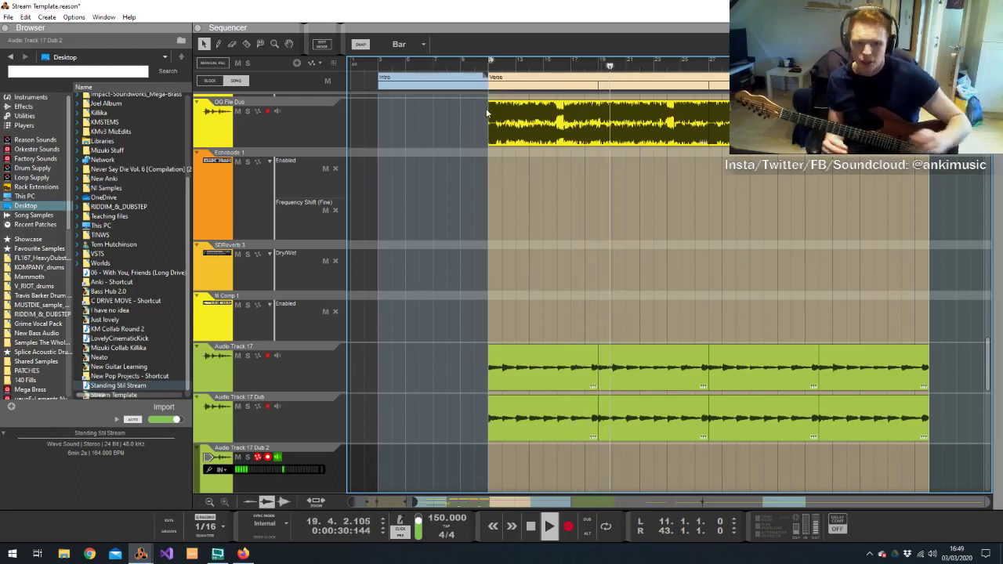
key(space)
click(487, 68)
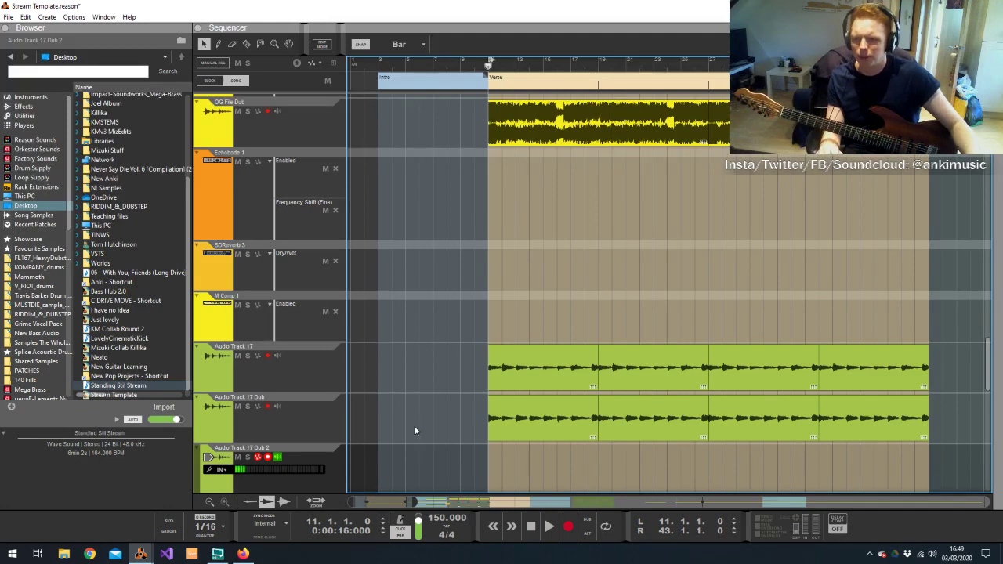
Check the guitar input in the Audio Track 17 Dub 2 recording meter and rehearse over playback from bar 9 again
key(F1)
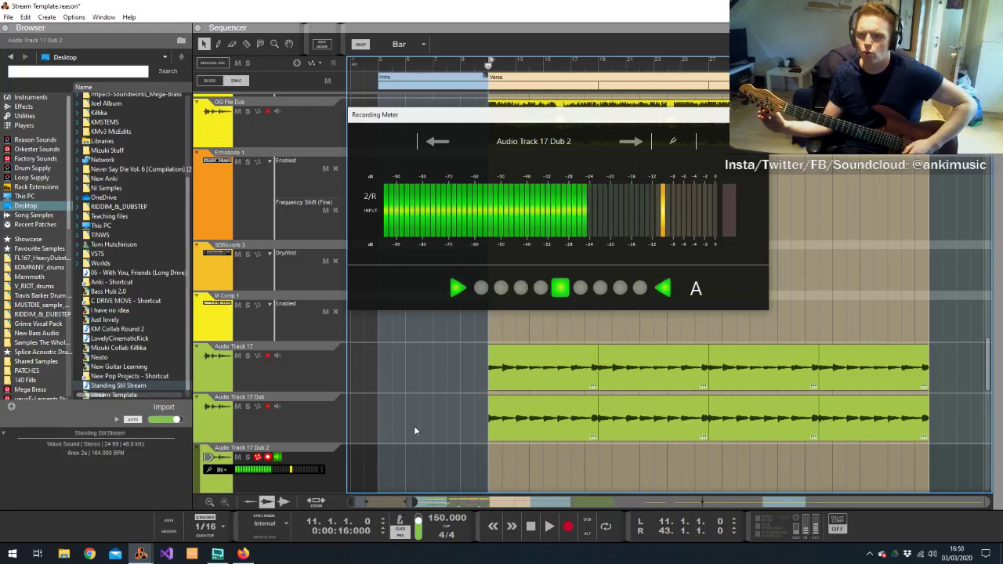
key(Escape)
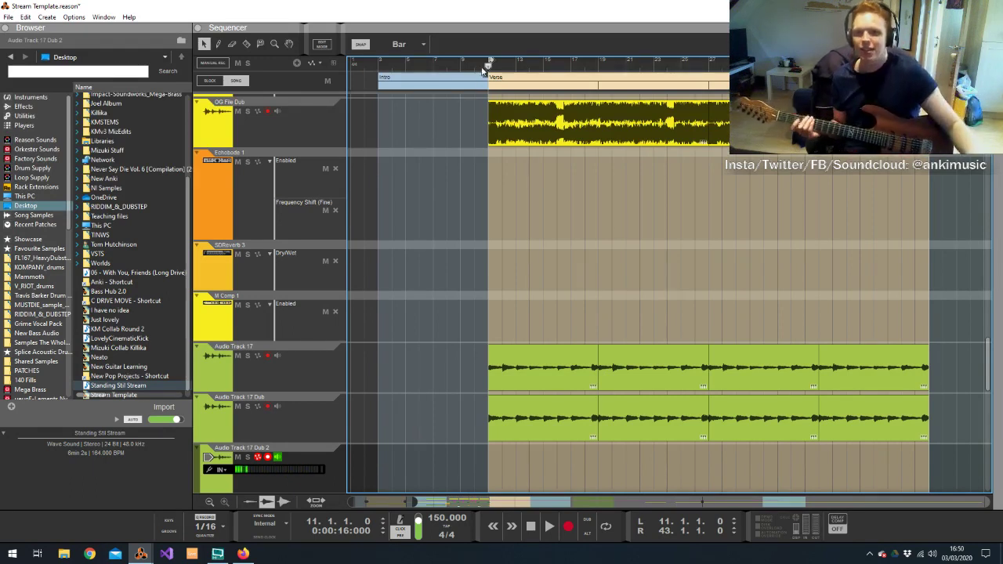
click(460, 61)
key(space)
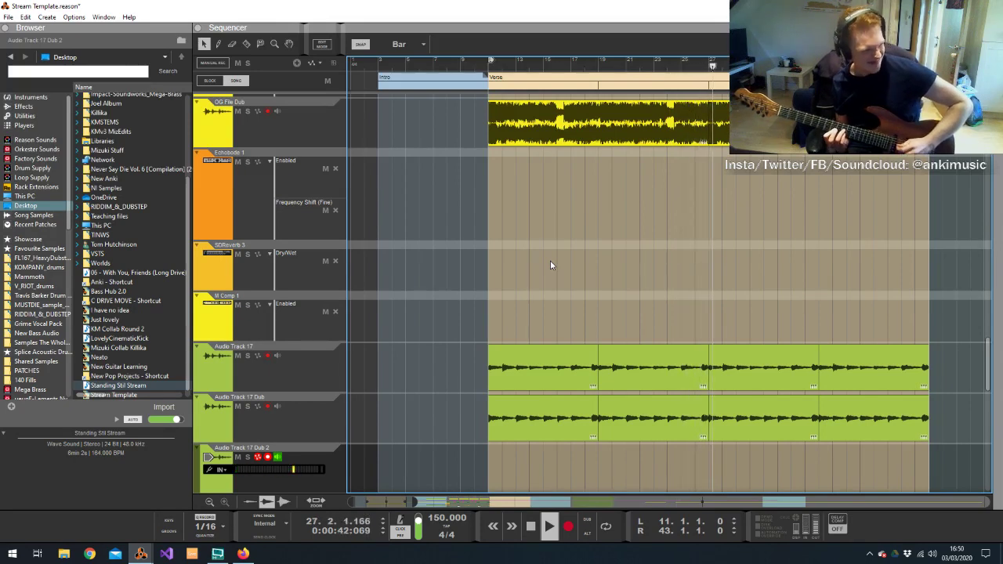
key(space)
Record an eight-bar guitar take on Audio Track 17 Dub 2 starting at bar 11
click(488, 71)
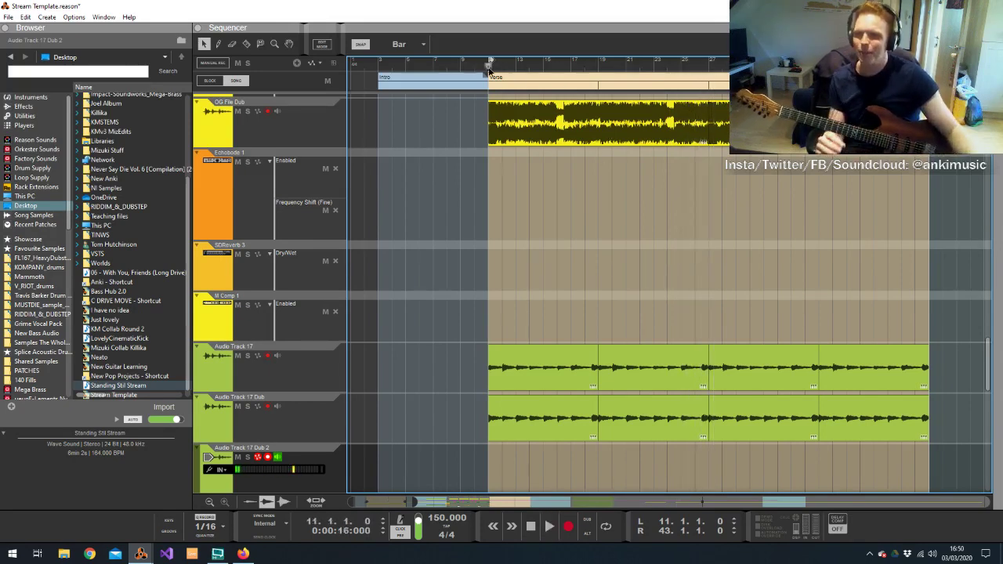
click(325, 458)
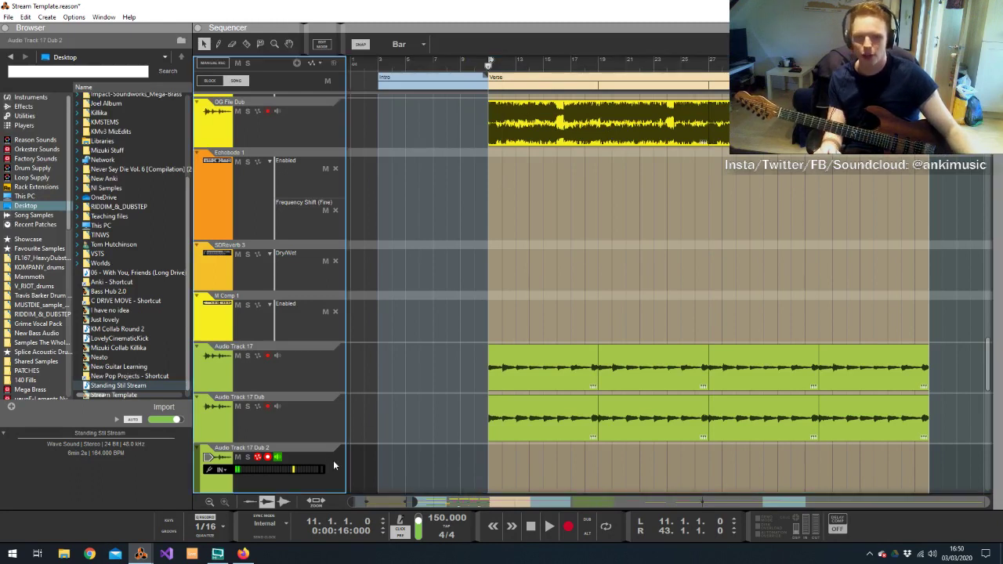
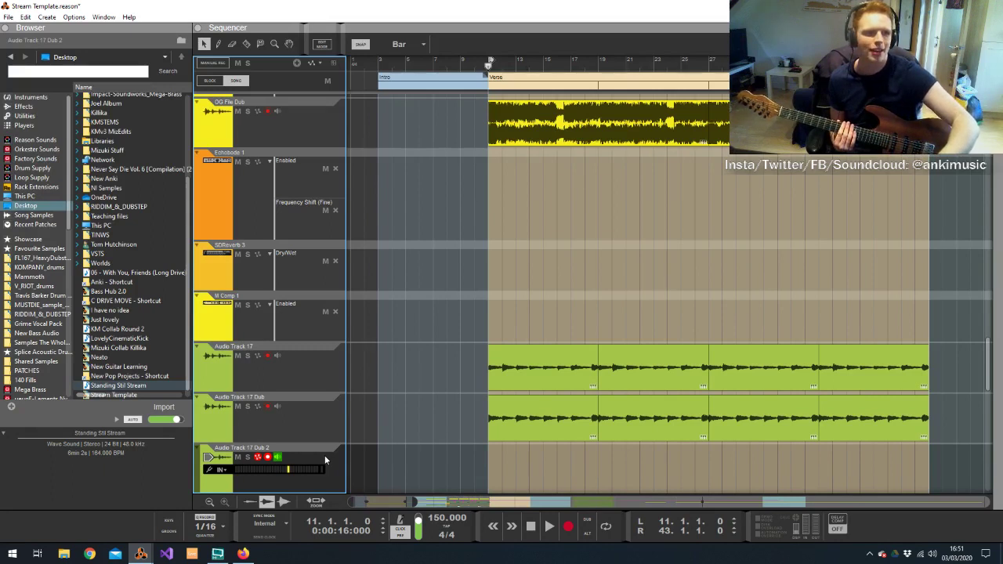
key(ctrl+Return)
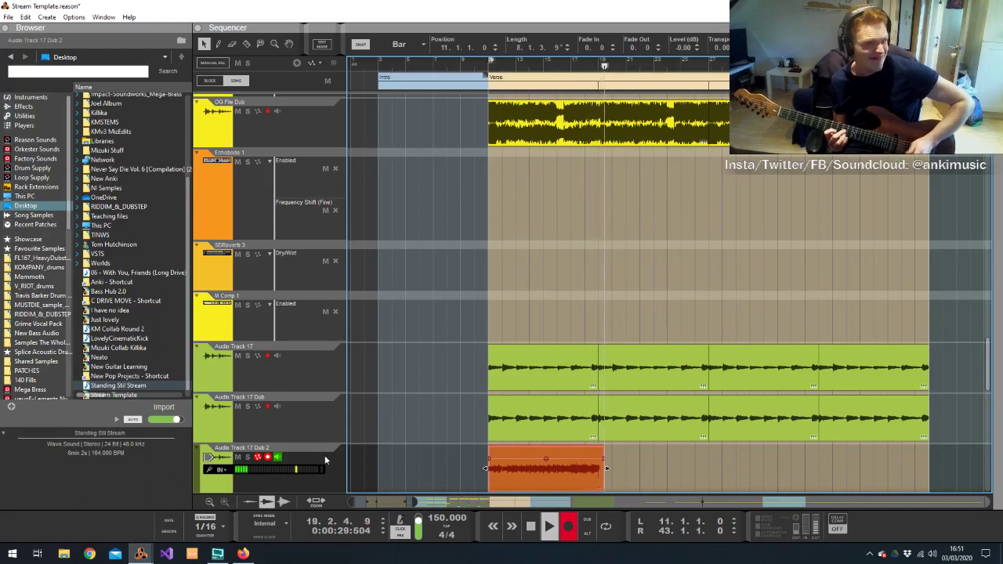
key(space)
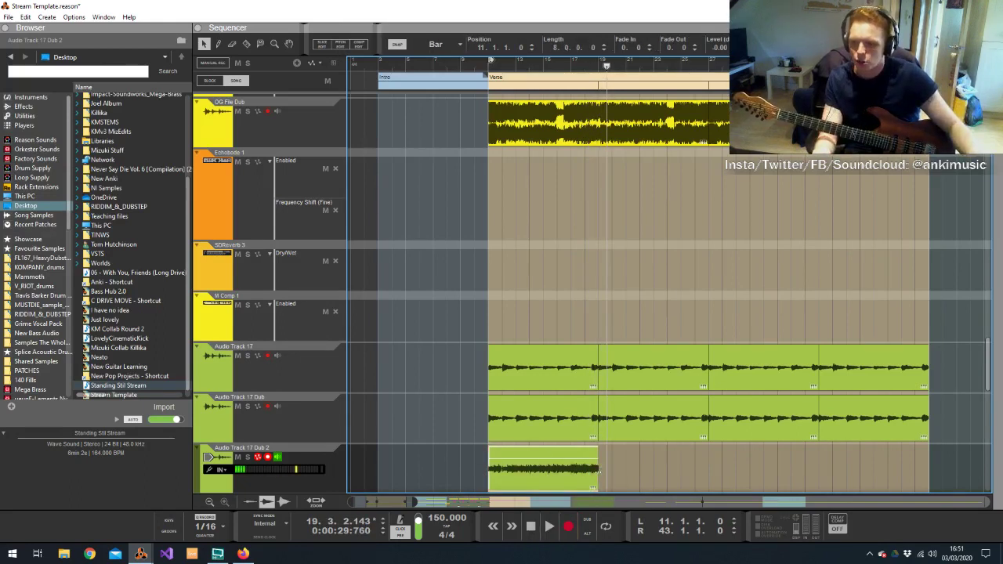
Repeat the Audio Track 17 Dub 2 clip three times to fill the Verse and deselect it
key(ctrl+d)
key(ctrl+d)
key(ctrl+d)
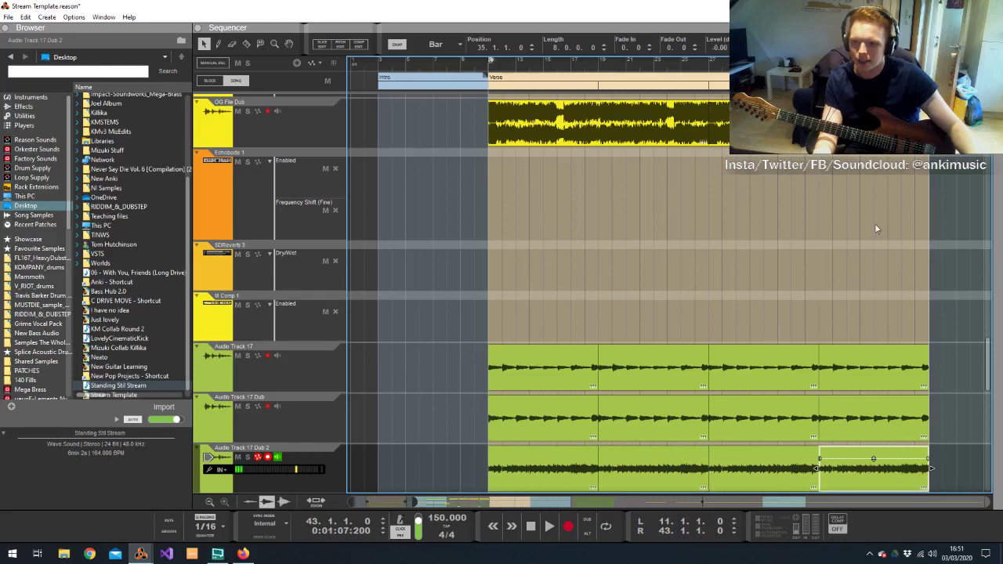
click(709, 65)
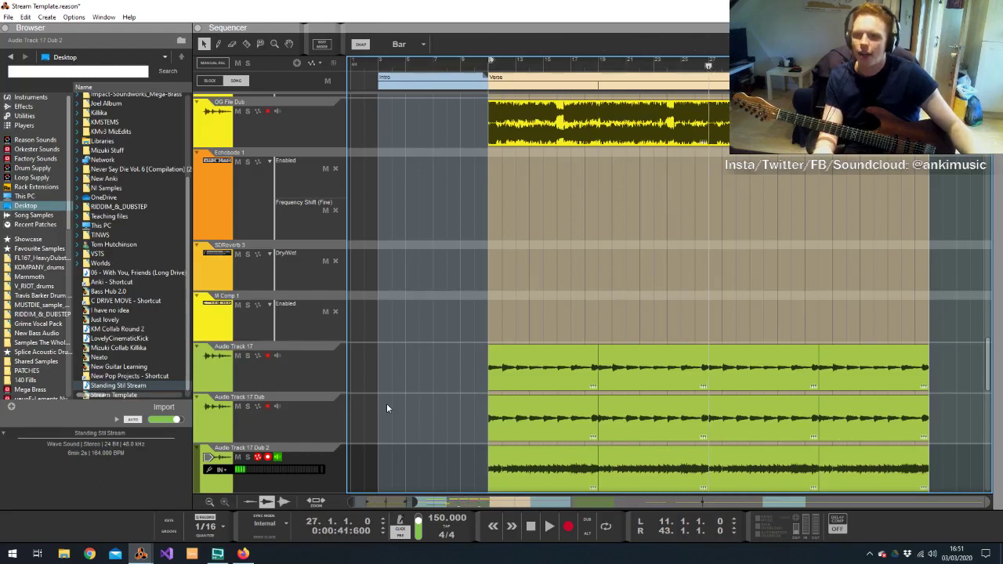
click(293, 459)
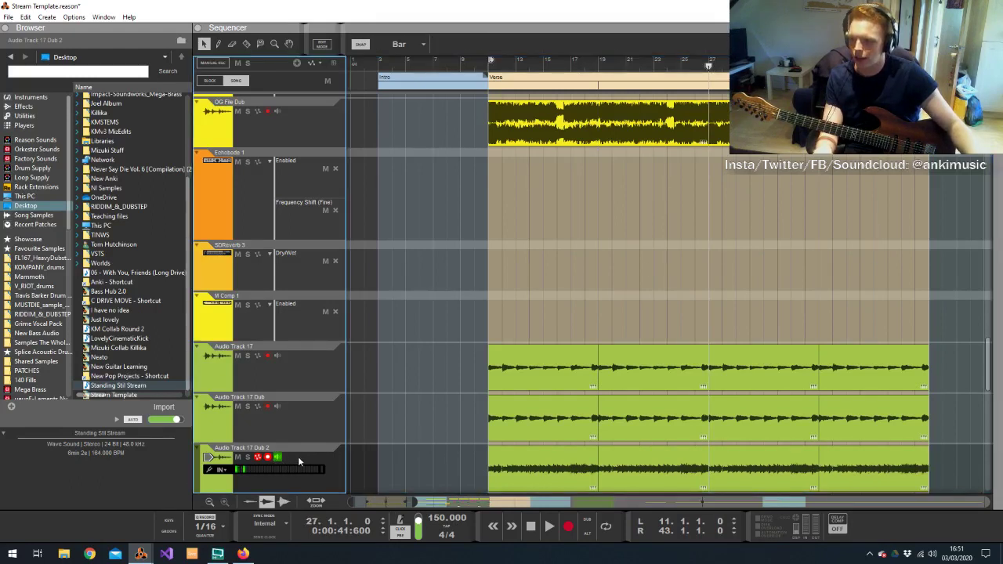
scroll(304, 461, down, 4)
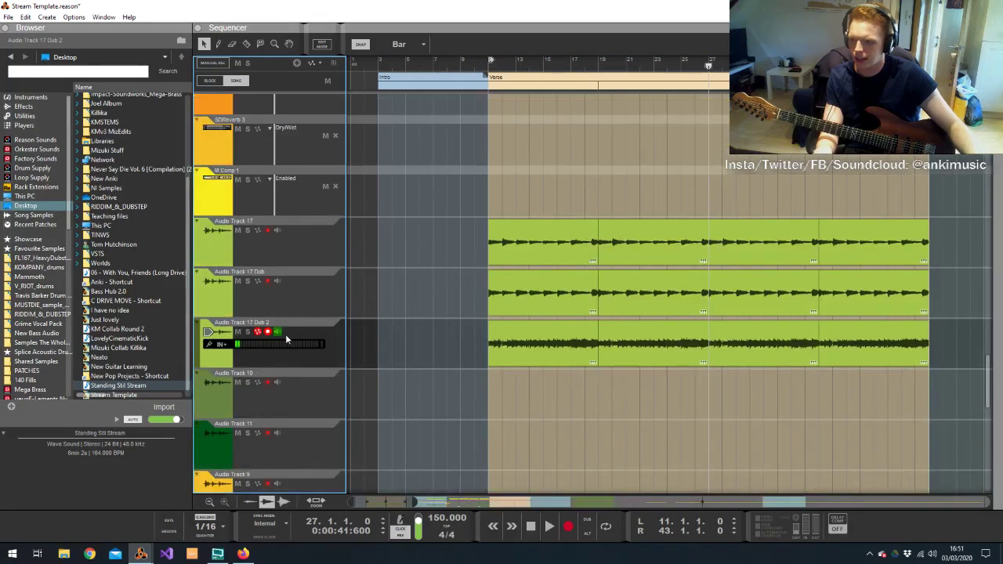
key(ctrl+d)
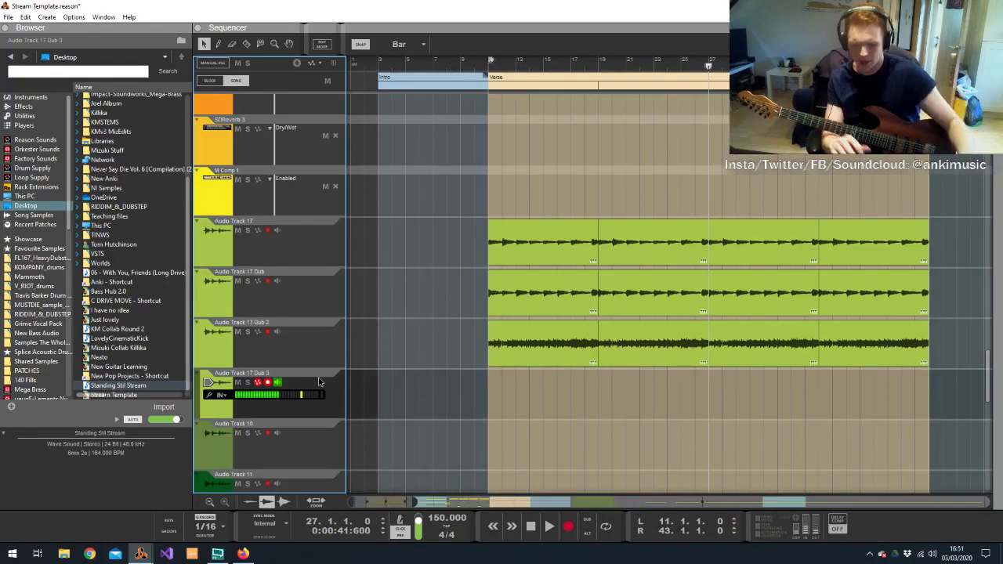
key(ctrl+z)
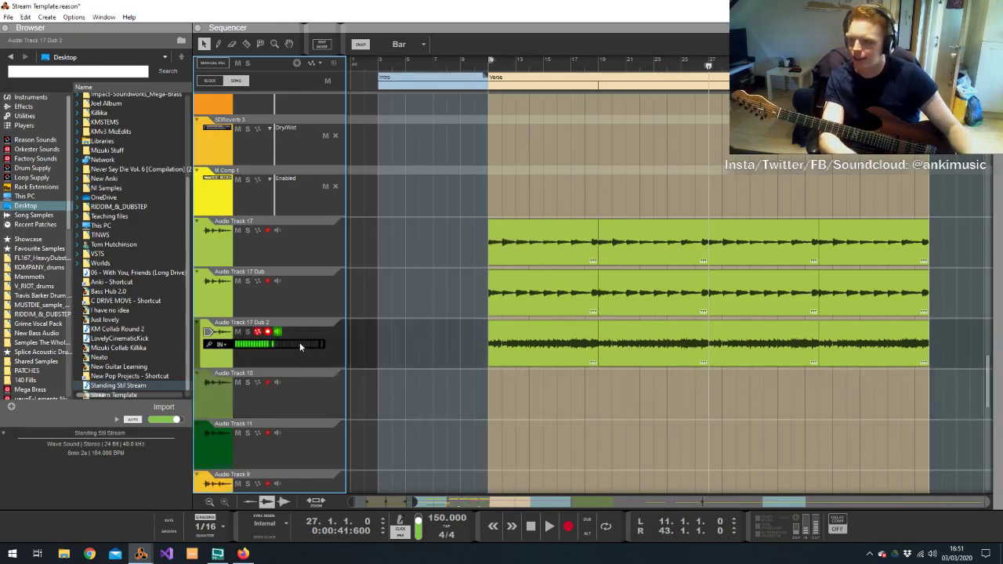
key(ctrl+shift+a)
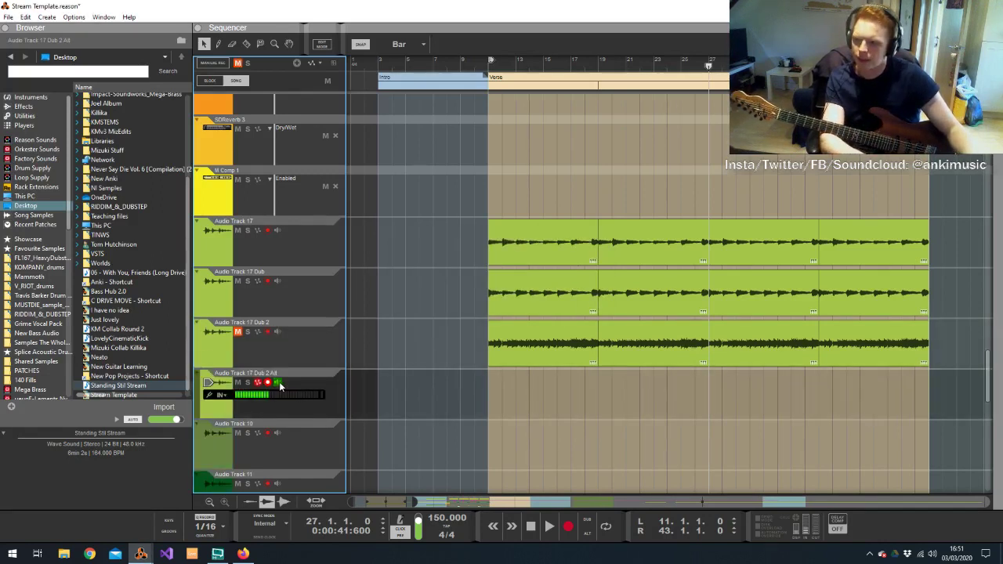
key(ctrl+z)
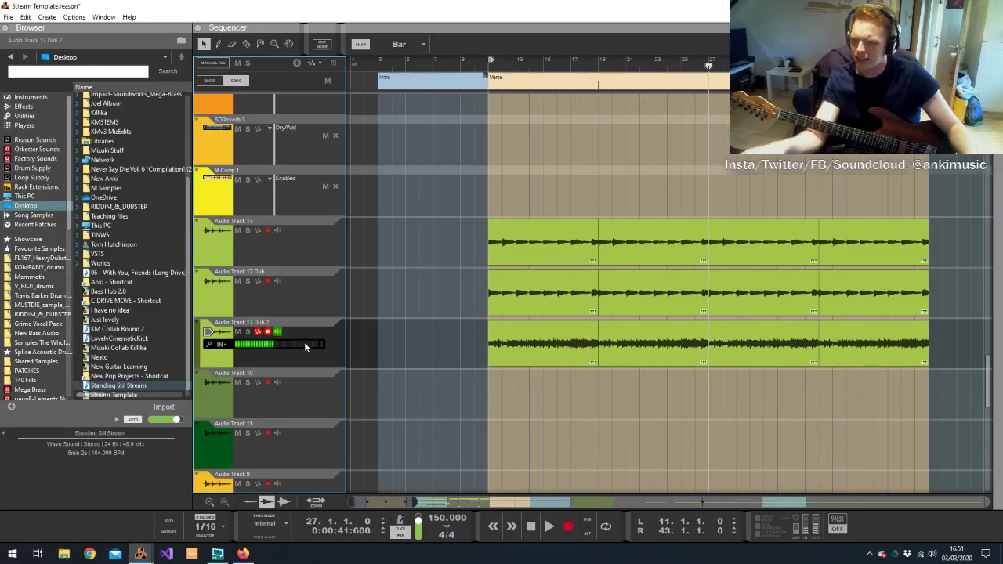
Create an Alt track from Audio Track 17 Dub 2, keeping the original unmuted, and pan the new mixer channel to the right
key(ctrl+shift+a)
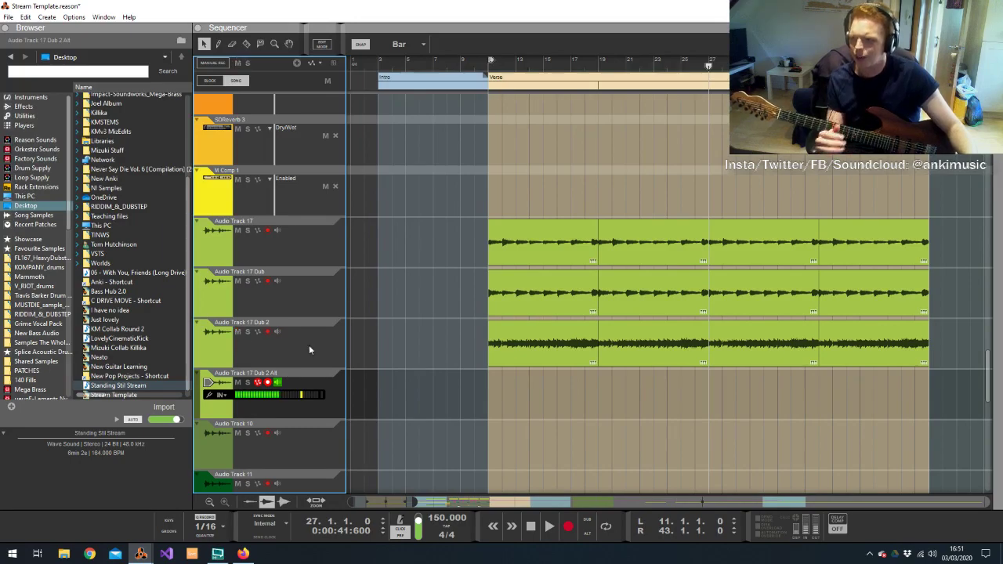
key(alt+Tab)
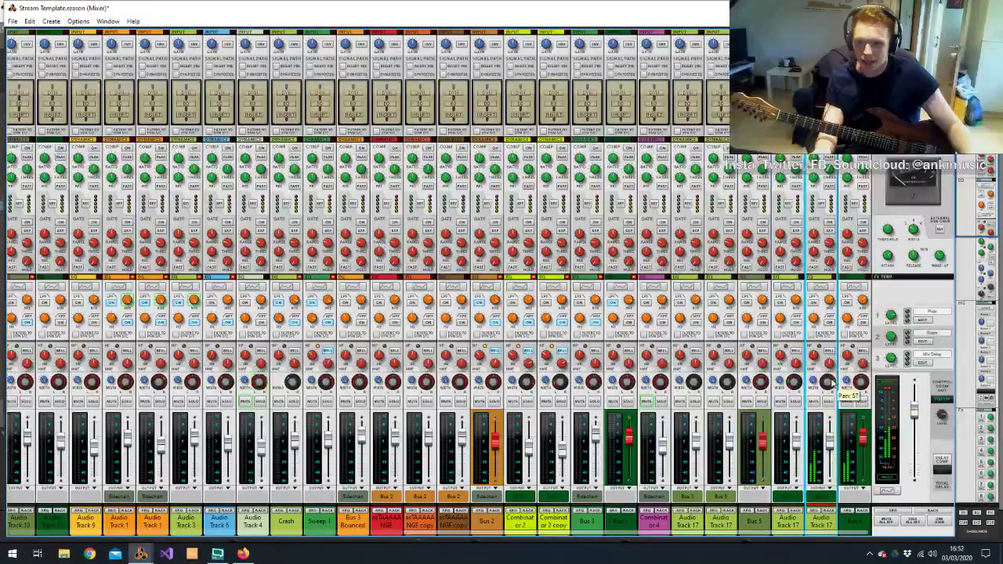
key(alt+Tab)
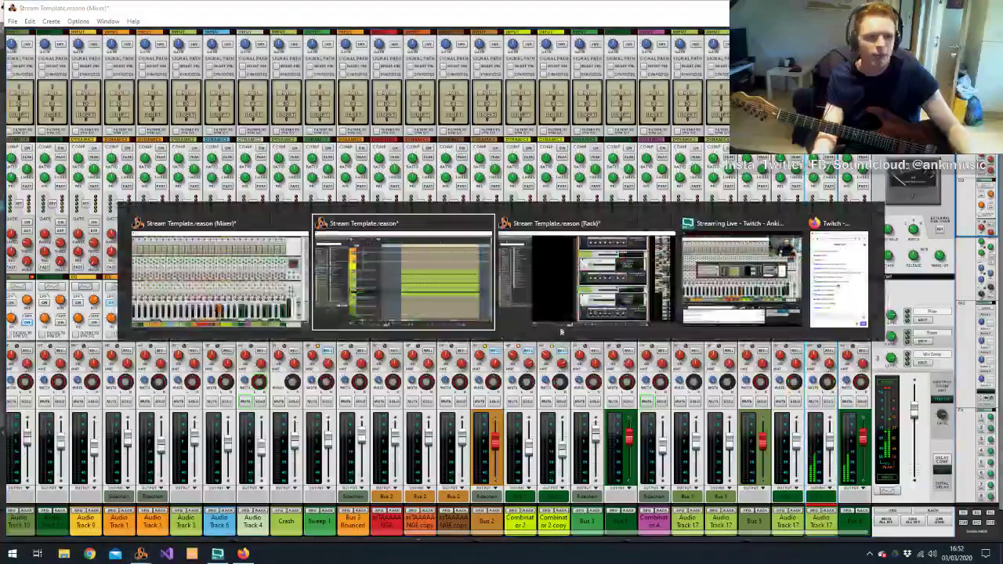
click(449, 294)
Record an eight-bar guitar take on Audio Track 17 Dub 2 Alt starting at bar 11
click(575, 142)
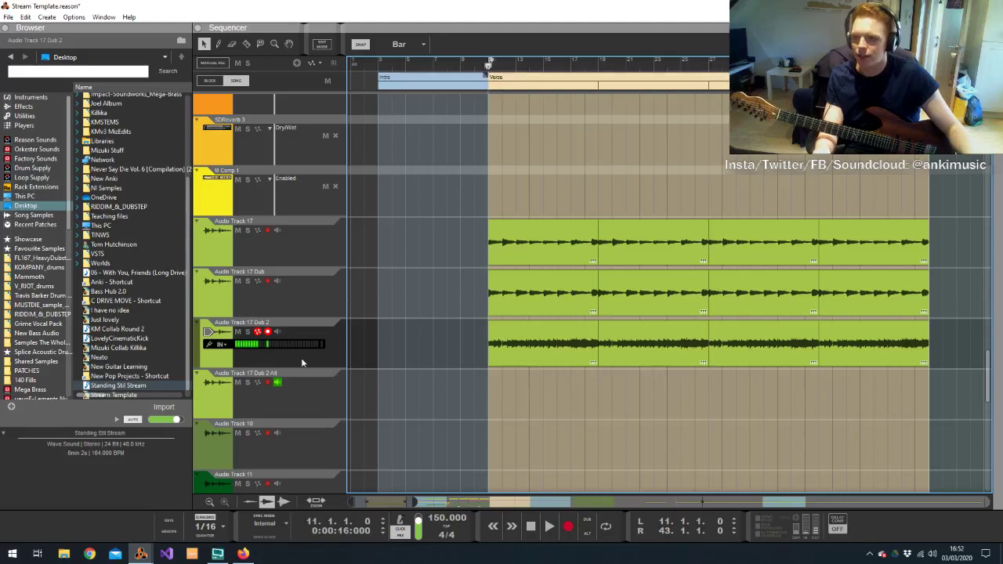
click(292, 403)
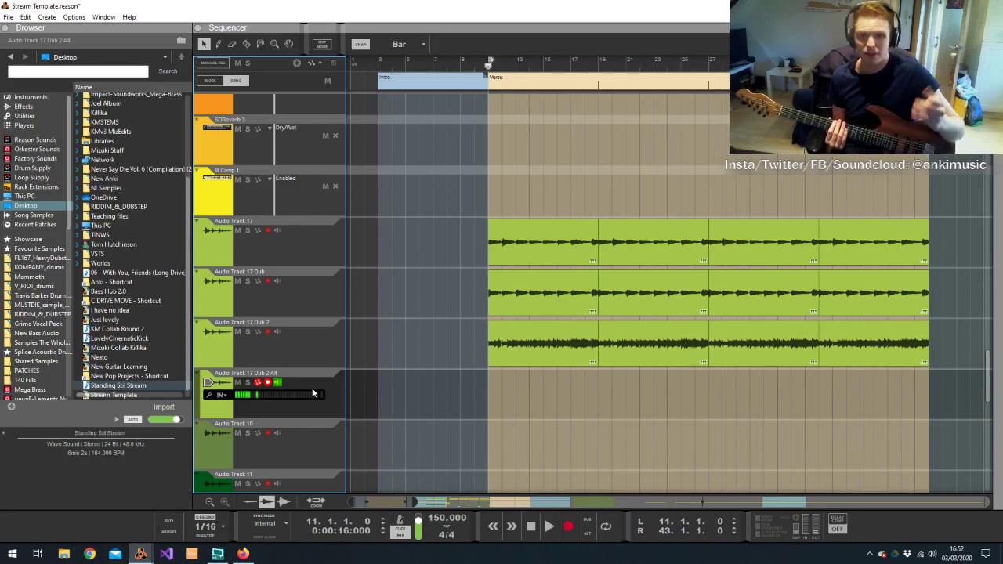
key(ctrl+Return)
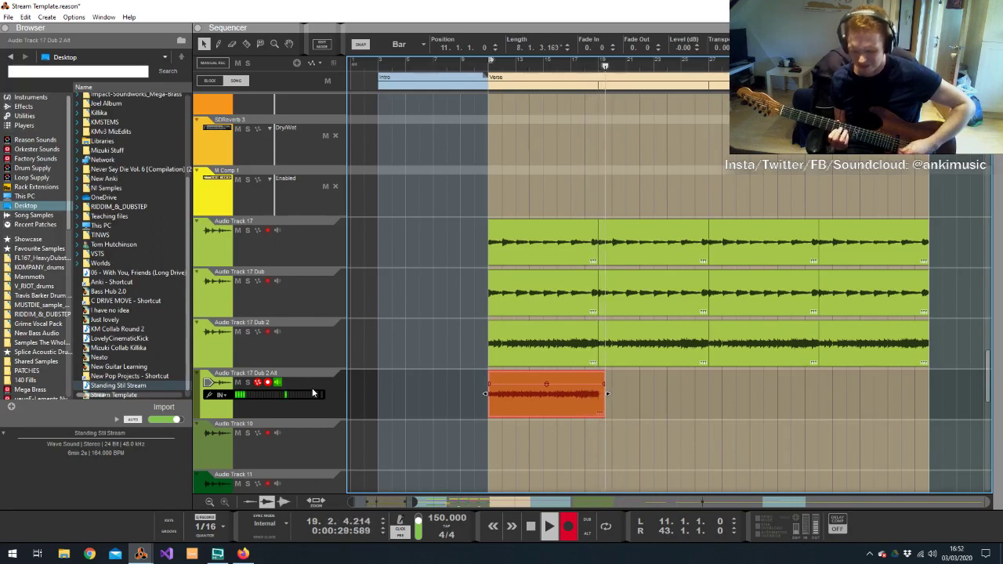
key(space)
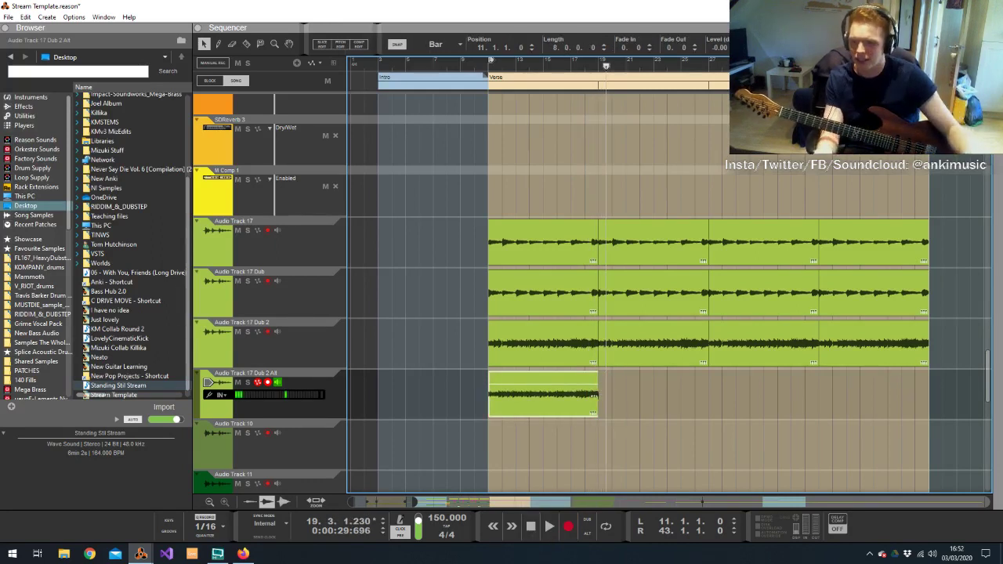
Repeat the Audio Track 17 Dub 2 Alt clip three times to fill the Verse and deselect it
key(ctrl+d)
key(ctrl+d)
key(ctrl+d)
click(763, 180)
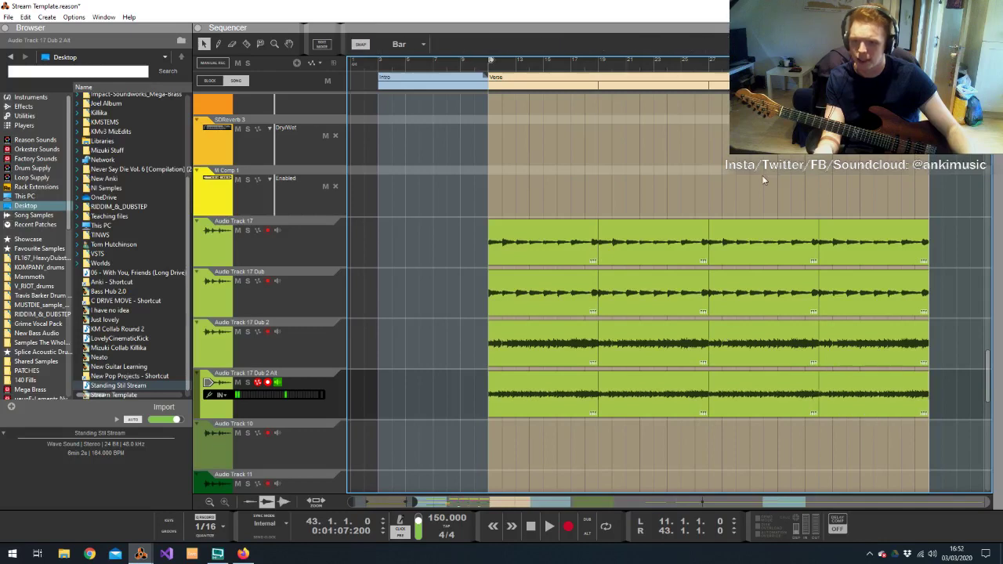
Play the song from the end of the Verse, jumping ahead to hear the Build lead into the Drop
drag(470, 501, 552, 500)
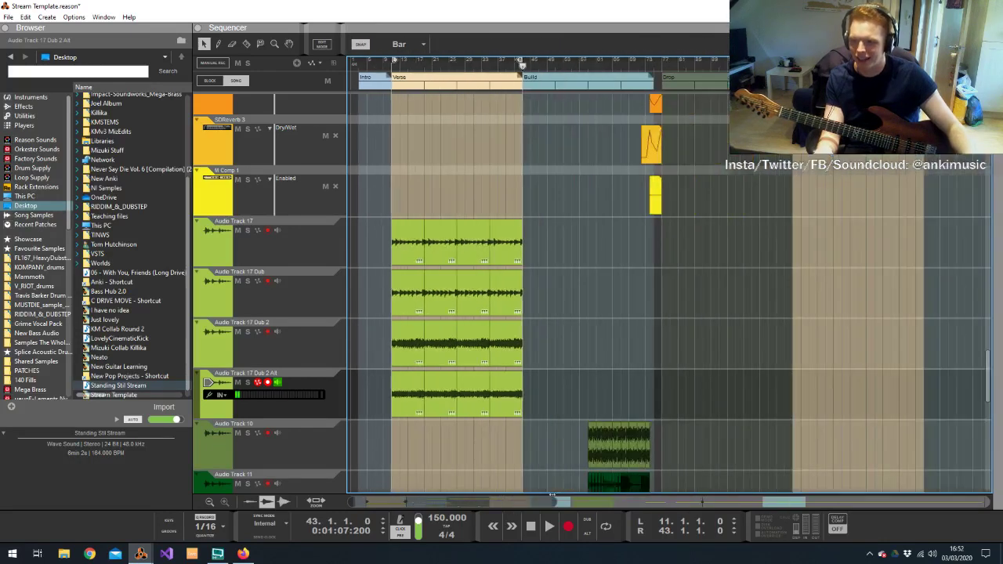
key(space)
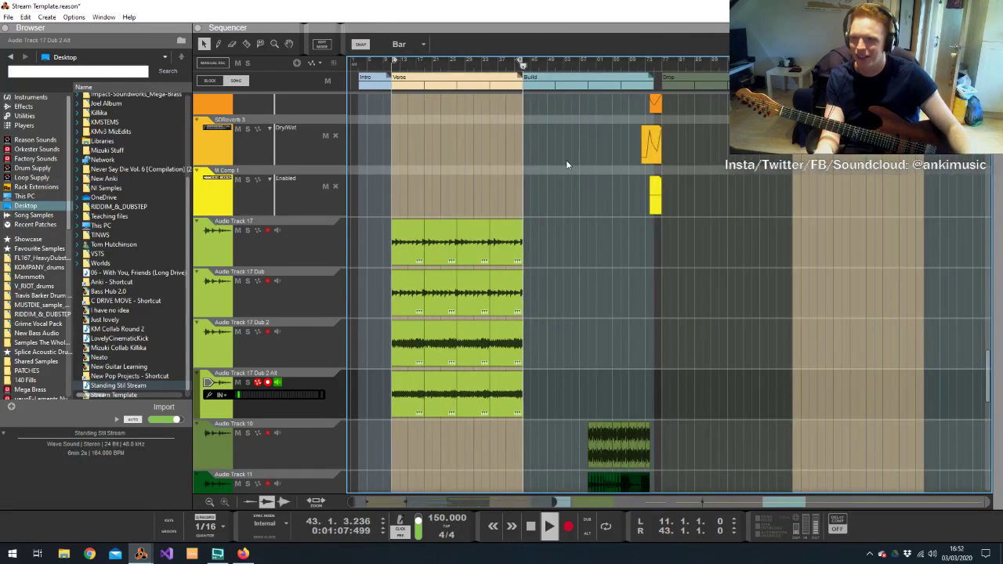
drag(527, 66, 658, 71)
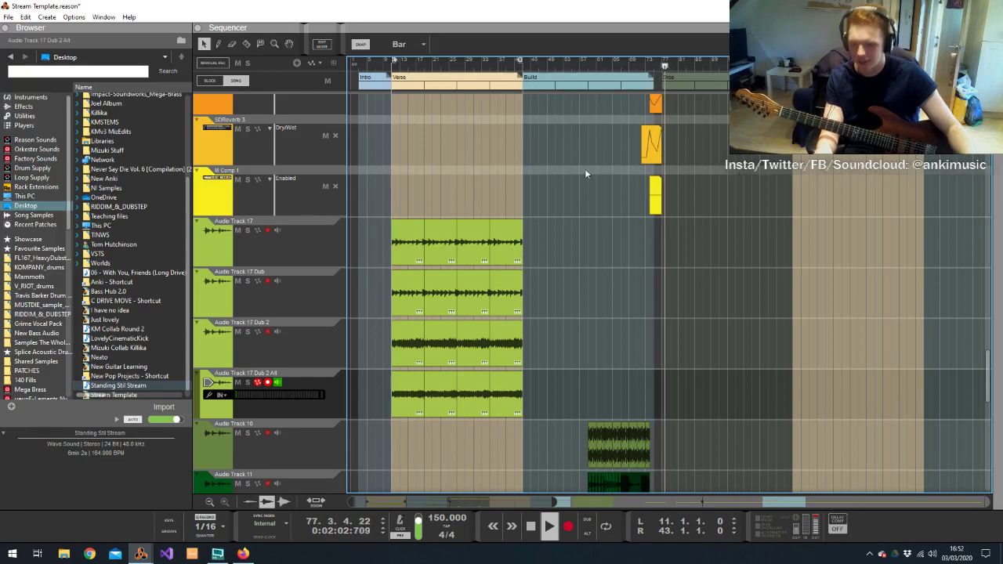
key(space)
Turn off monitoring on Audio Track 17 Dub 2 Alt, create a new audio track below it, and set the playhead to bar 11
click(278, 382)
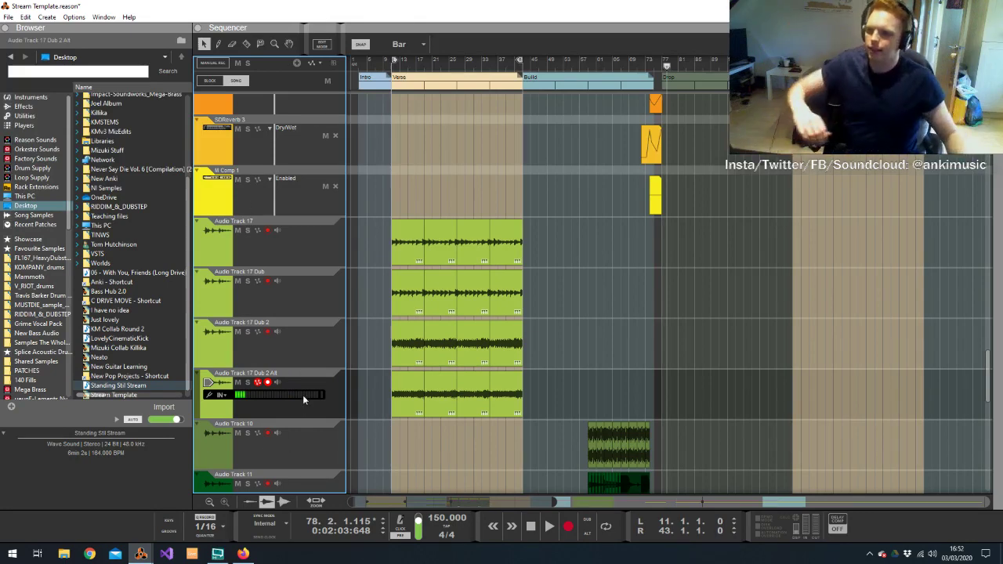
key(ctrl+t)
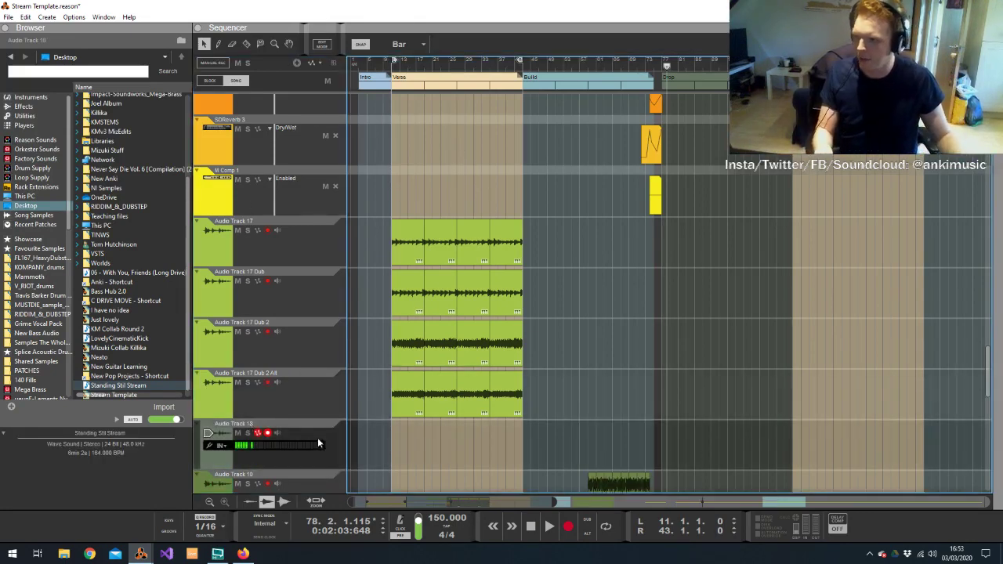
click(395, 72)
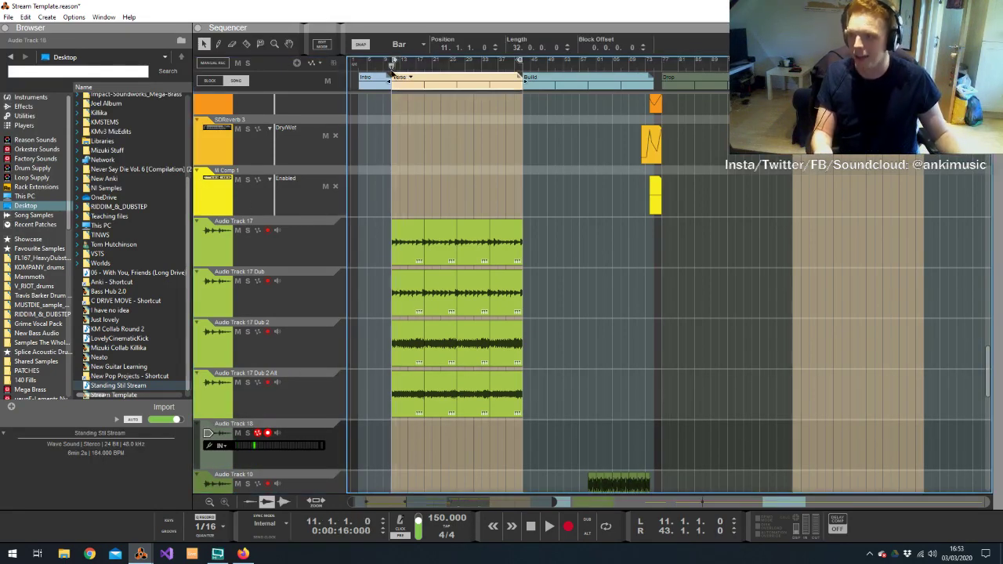
click(301, 442)
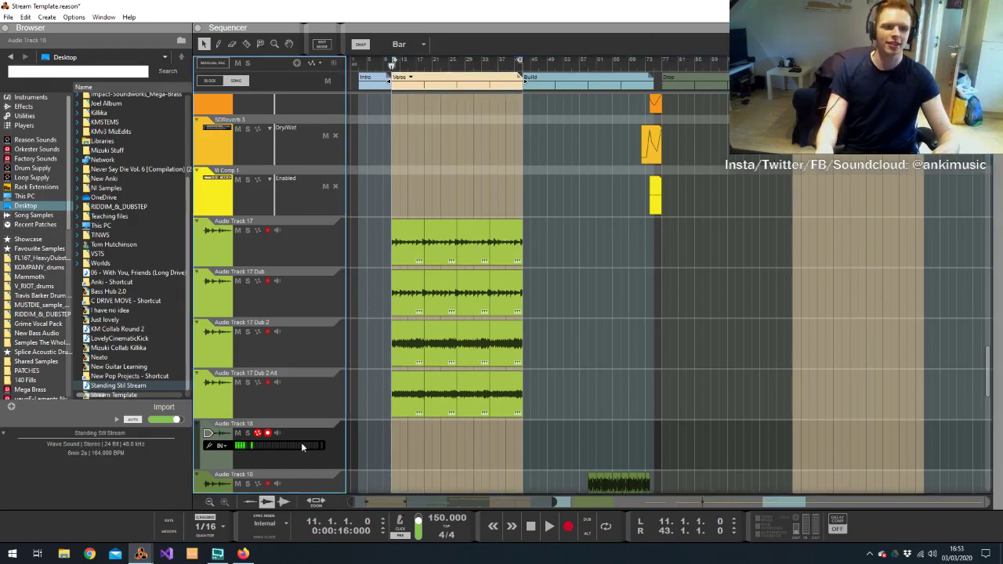
click(439, 455)
scroll(439, 456, up, 3)
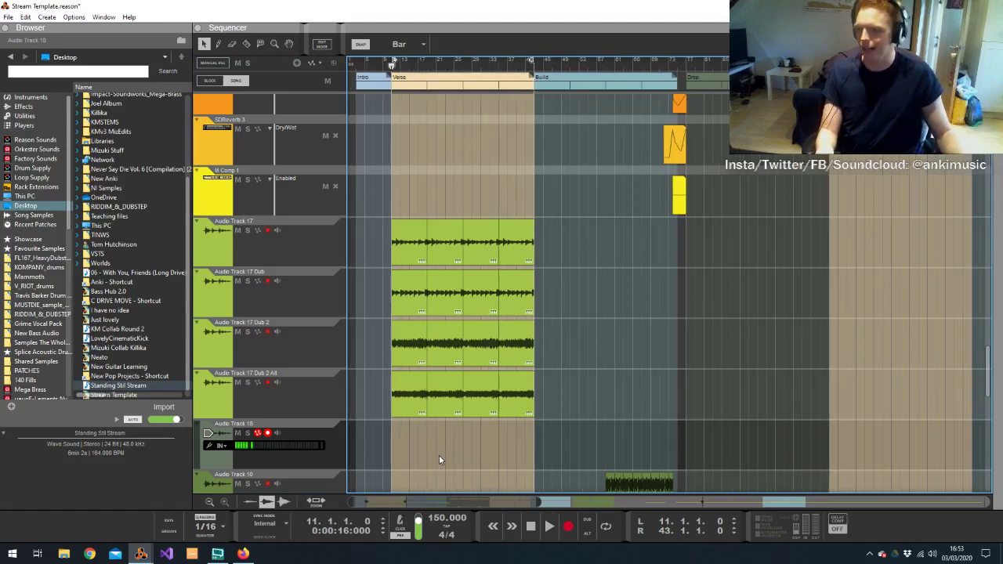
scroll(439, 455, up, 2)
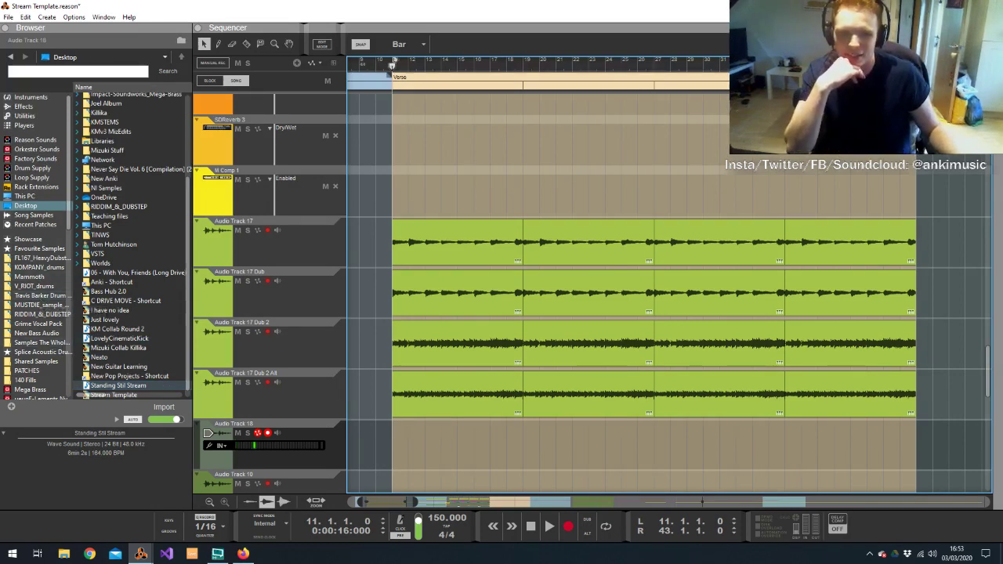
click(243, 553)
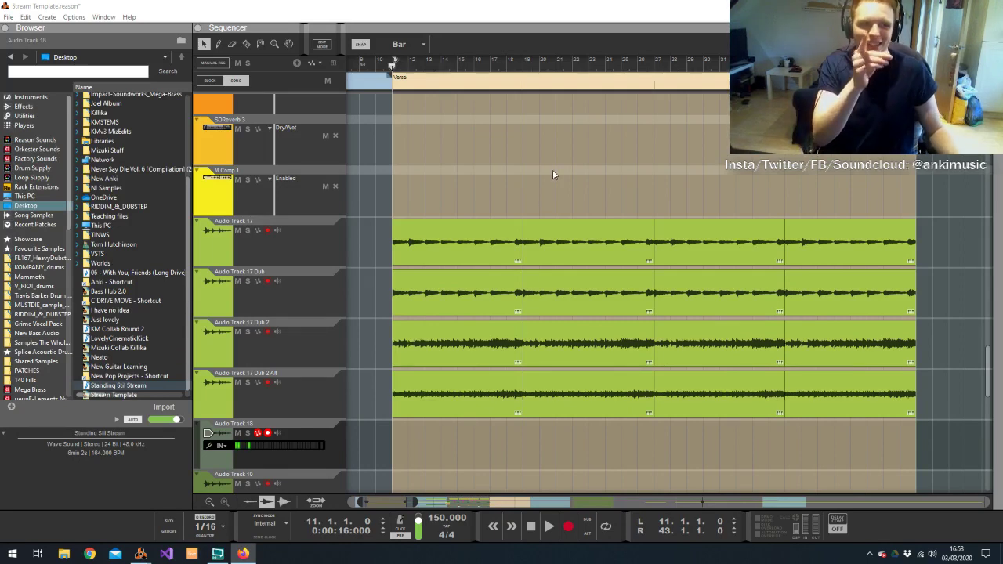
click(406, 327)
click(289, 465)
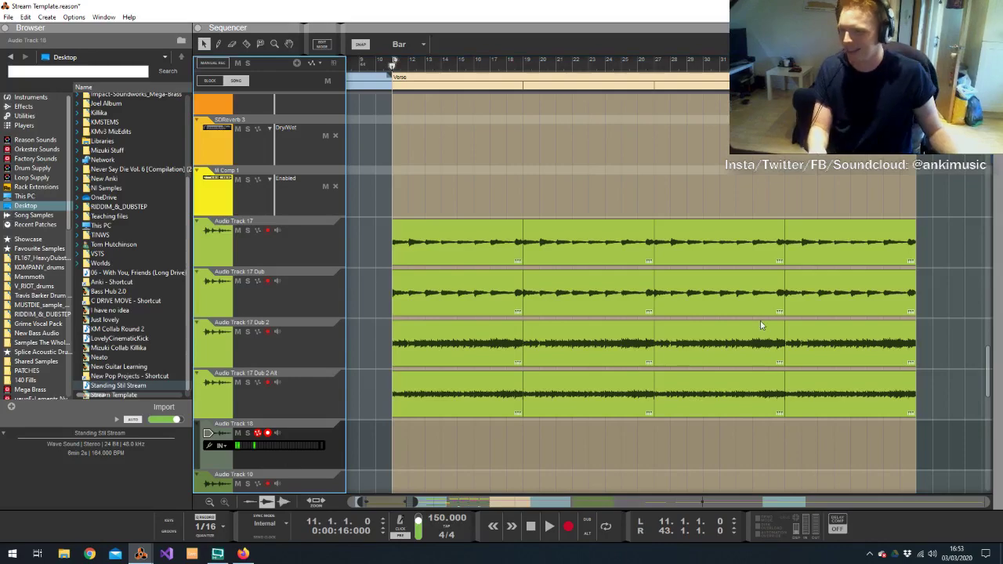
Open the VoxengoRecorder.64 plug-in in the rack's master section, stop its recording, and close its window
key(alt+Tab)
click(617, 260)
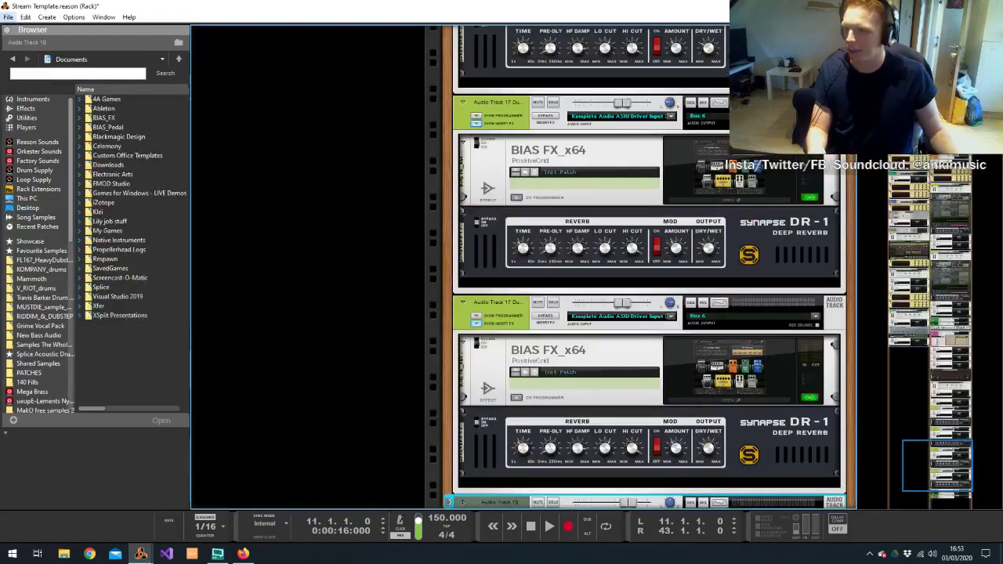
click(905, 43)
click(476, 170)
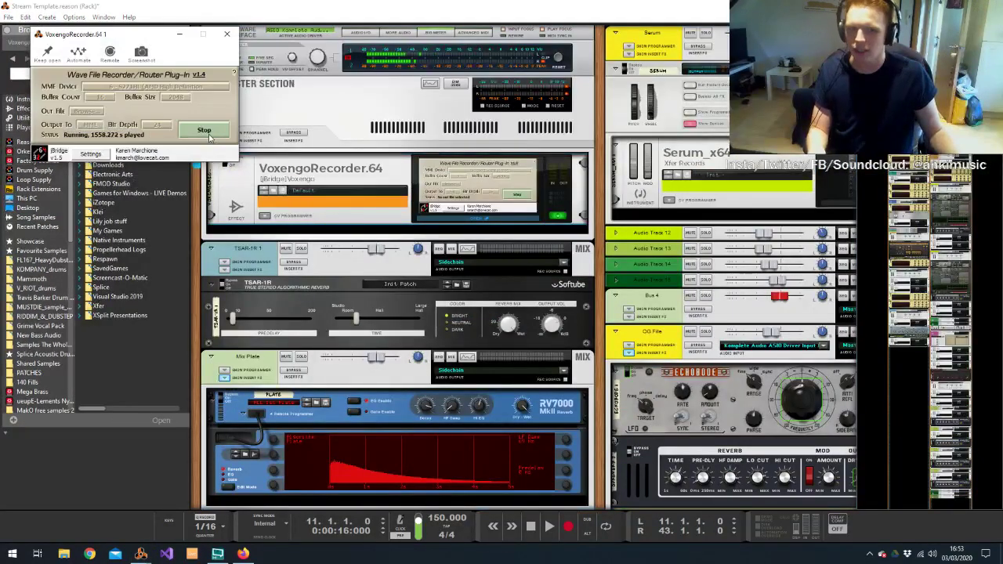
click(208, 135)
click(234, 35)
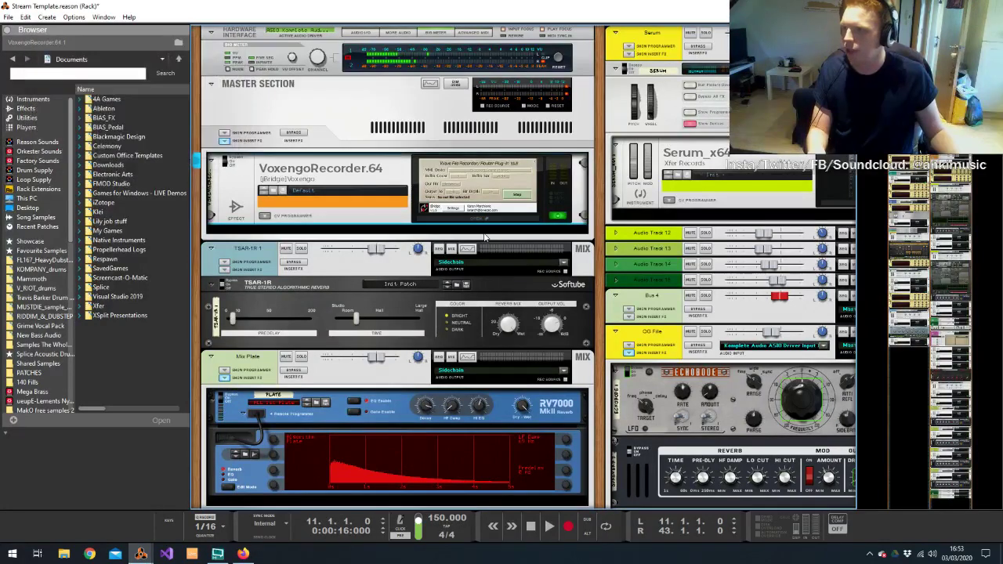
Play the Verse from bar 11 and slightly lower the Bus 6 fader in the mixer
key(alt+Tab)
click(455, 263)
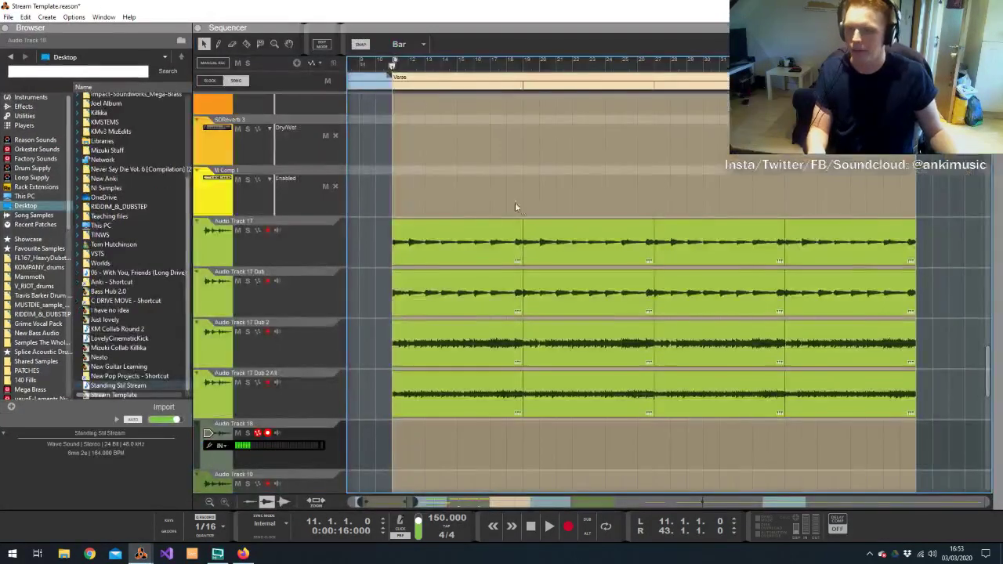
key(space)
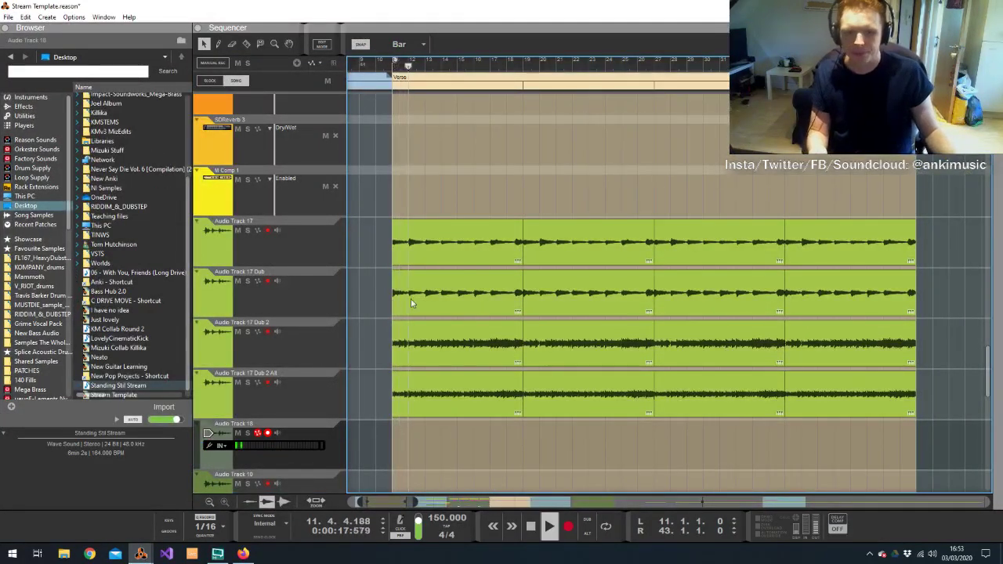
key(alt+Tab)
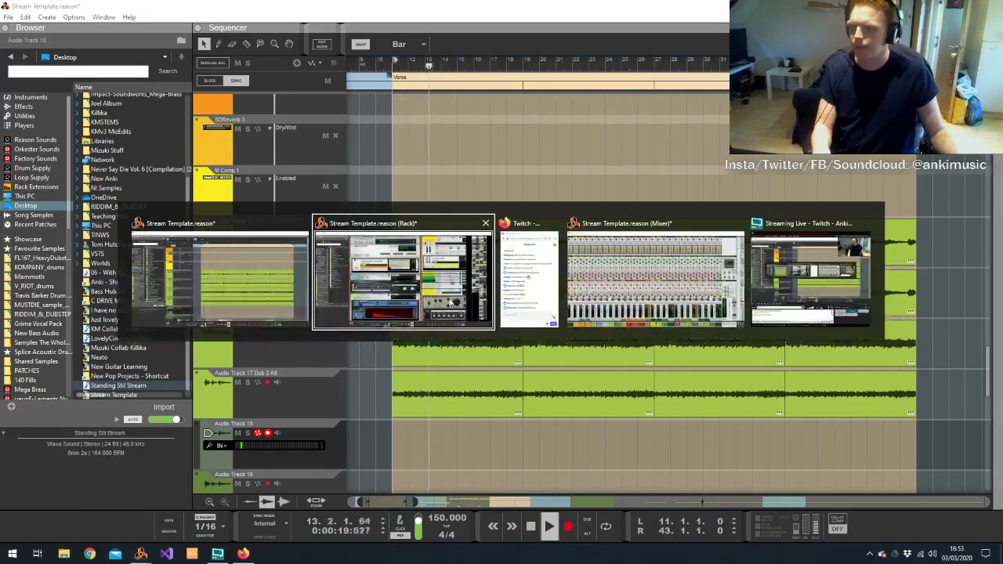
key(Tab)
key(Tab)
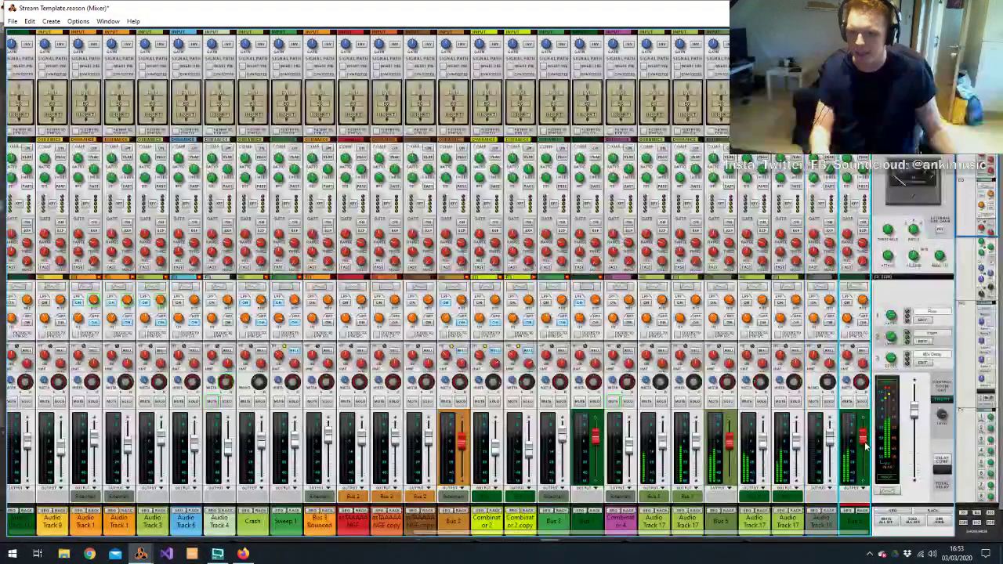
drag(867, 442, 864, 450)
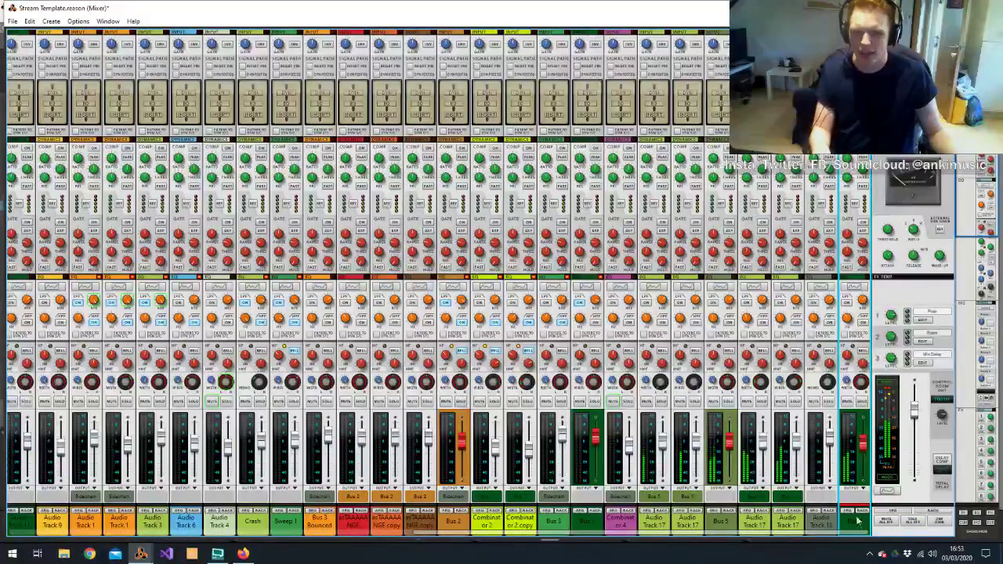
Raise Bus 6's high-pass filter to about 393 Hz and cut its high-mid band in the Spectrum EQ
key(F2)
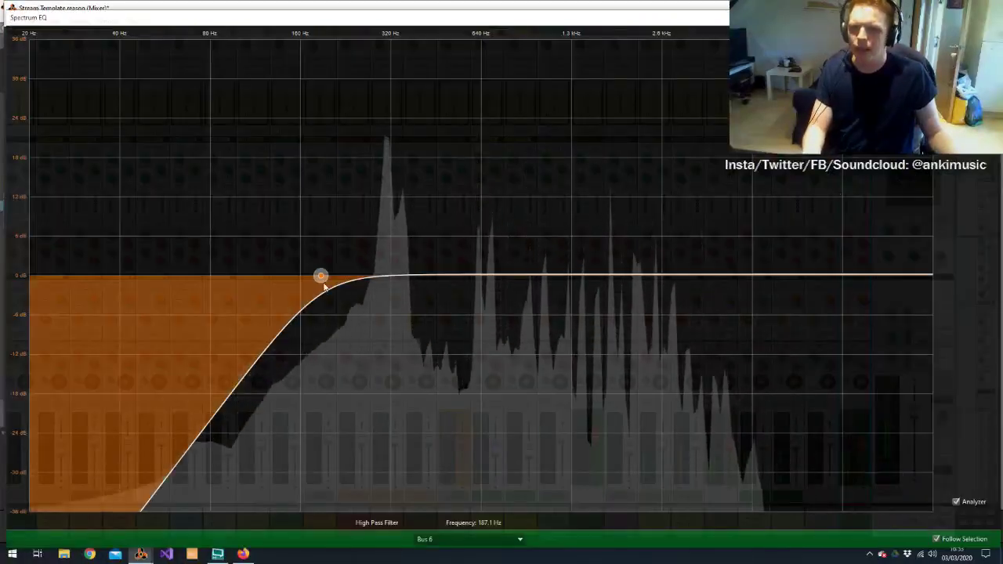
drag(324, 281, 417, 275)
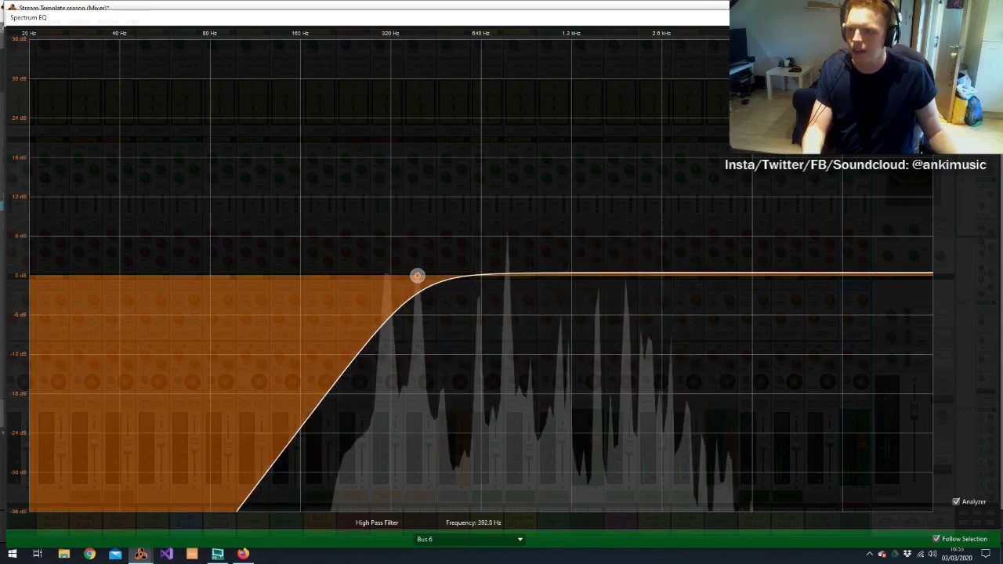
drag(633, 276, 670, 318)
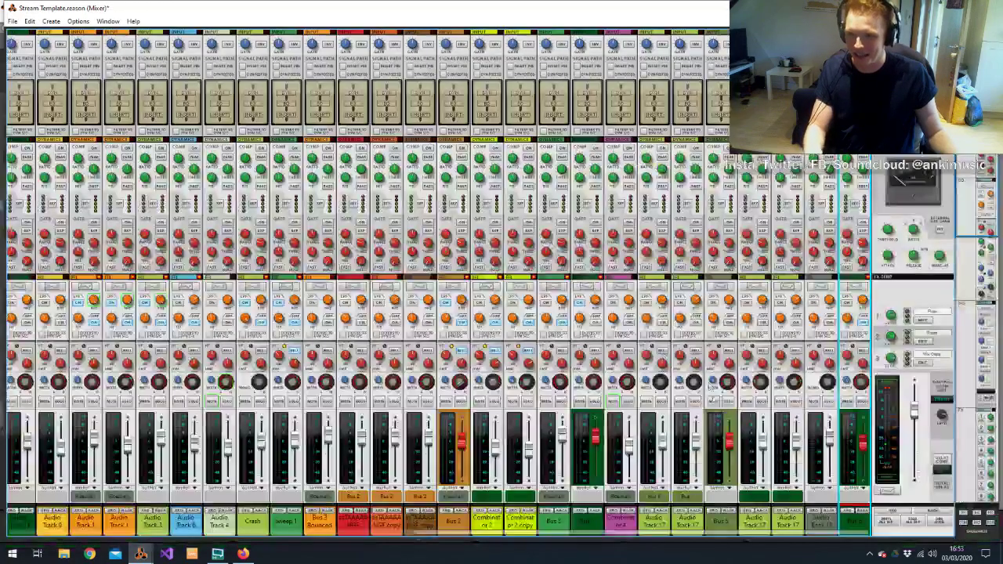
Select Bus 5 in the mixer and play the sequence again from the start of the Verse
click(733, 416)
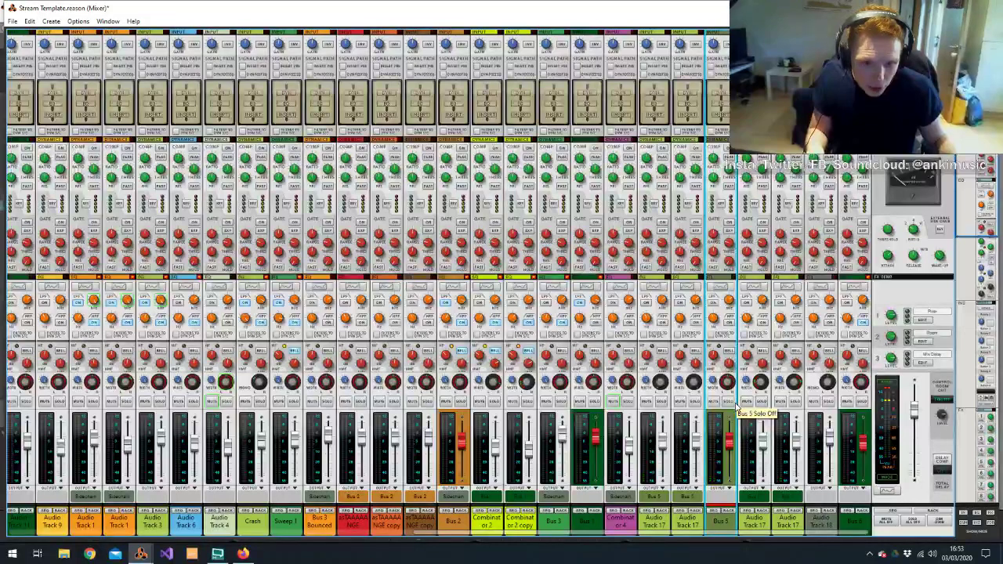
key(alt+Tab)
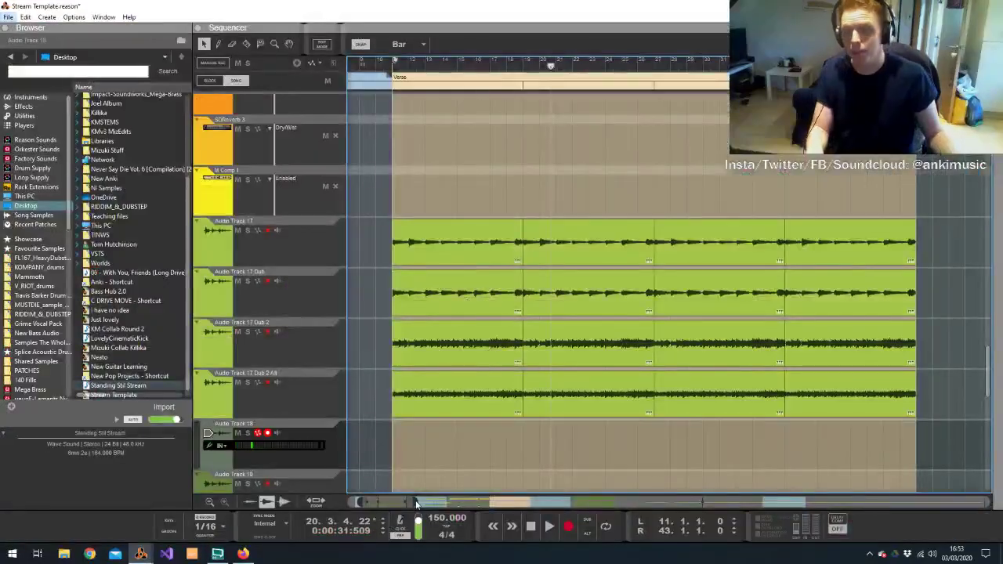
drag(416, 504, 848, 456)
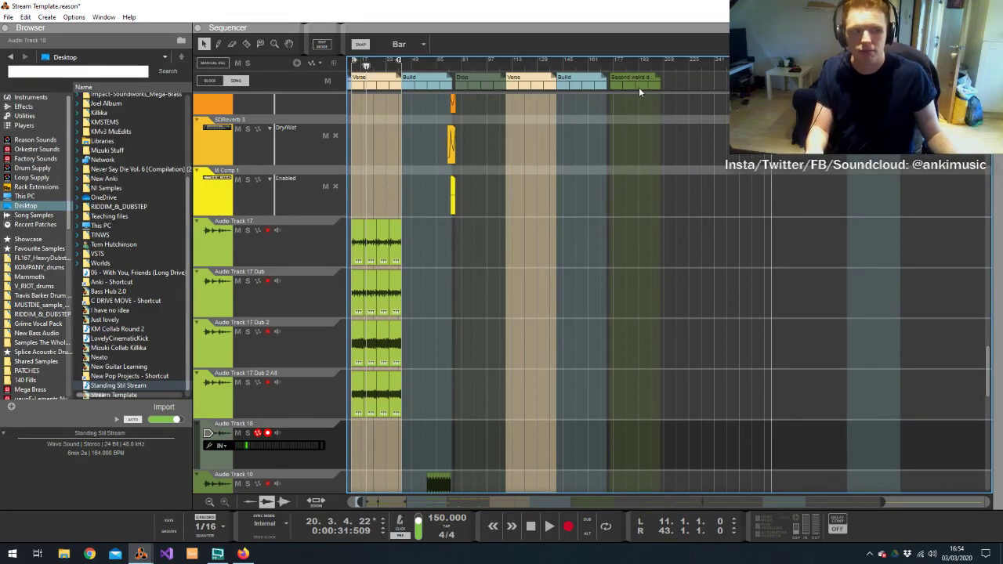
click(371, 67)
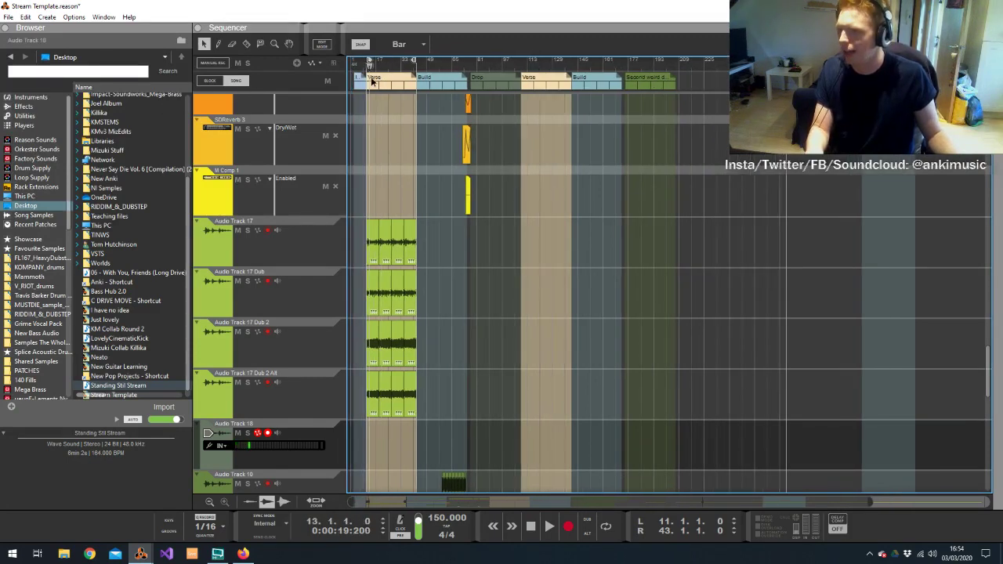
key(space)
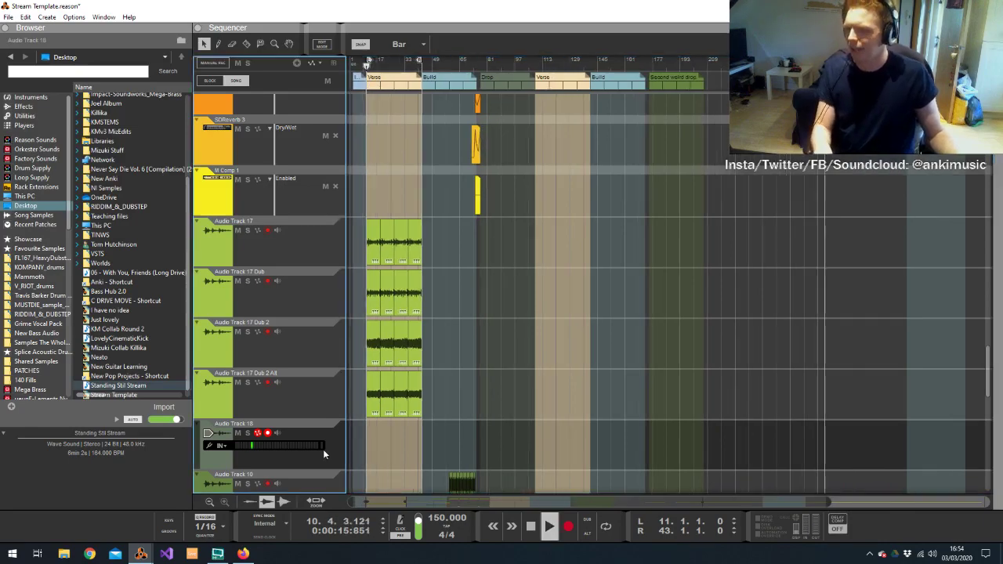
scroll(323, 449, up, 2)
scroll(323, 449, up, 1)
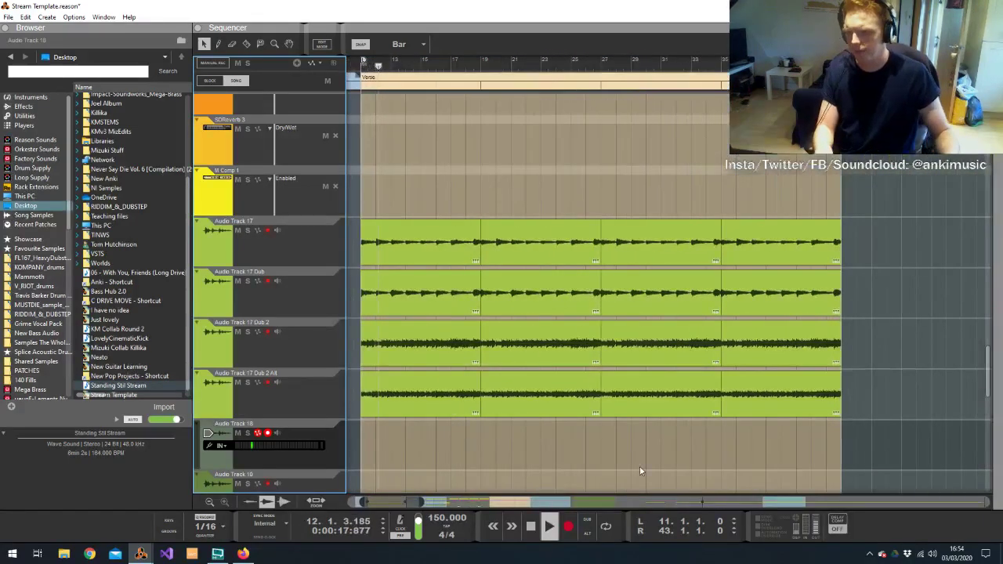
Rename the mixer channel directly after OG File as Verse
key(alt+Tab)
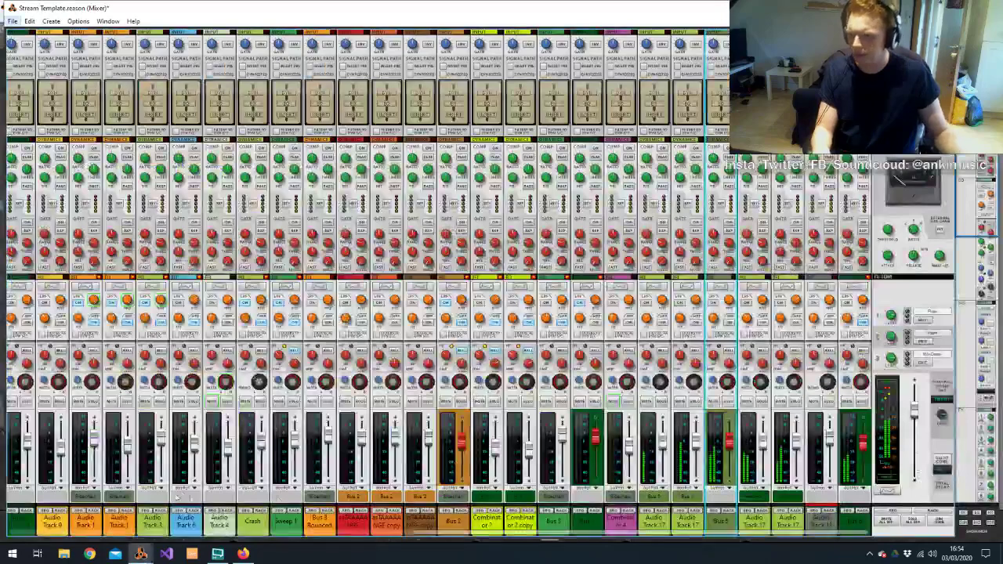
drag(639, 541, 546, 528)
double_click(547, 523)
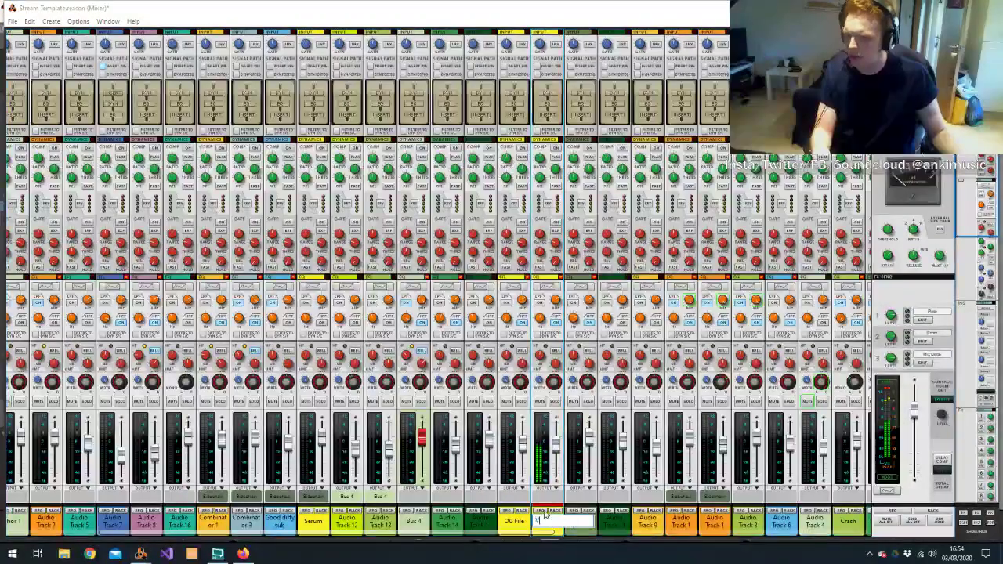
text(Verse)
key(Return)
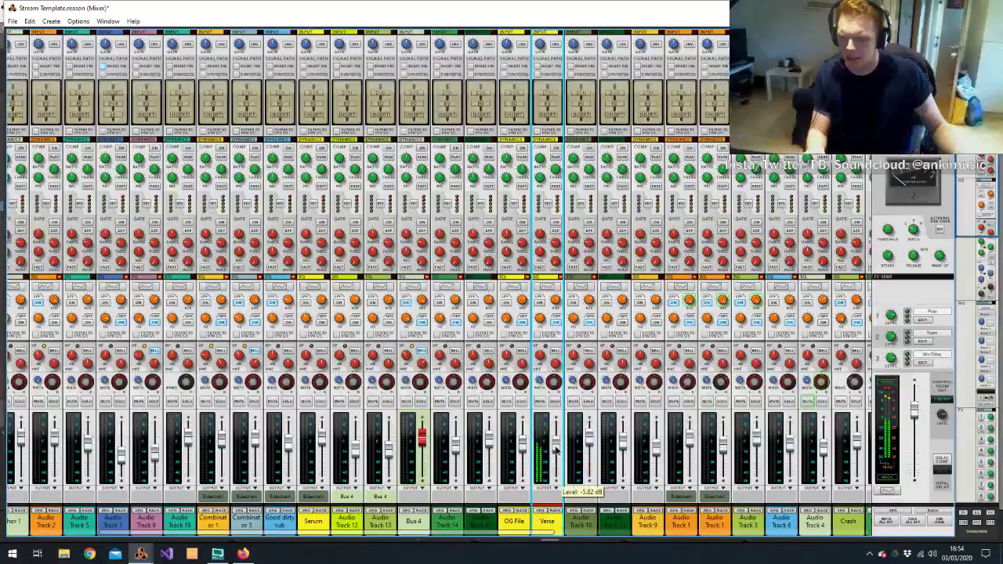
Cut the high-mid band of the Verse channel in the Spectrum EQ
key(F2)
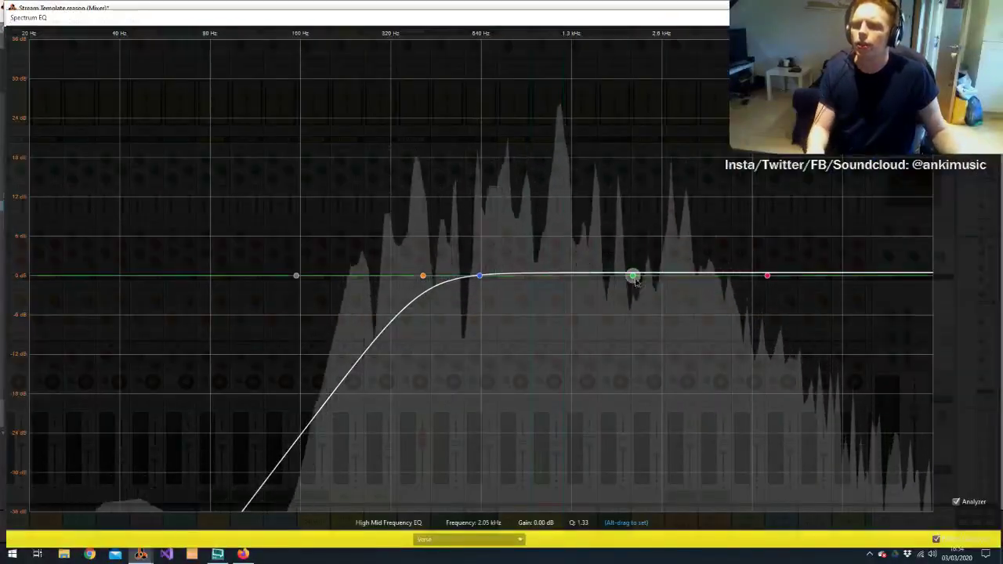
drag(635, 276, 679, 317)
key(F2)
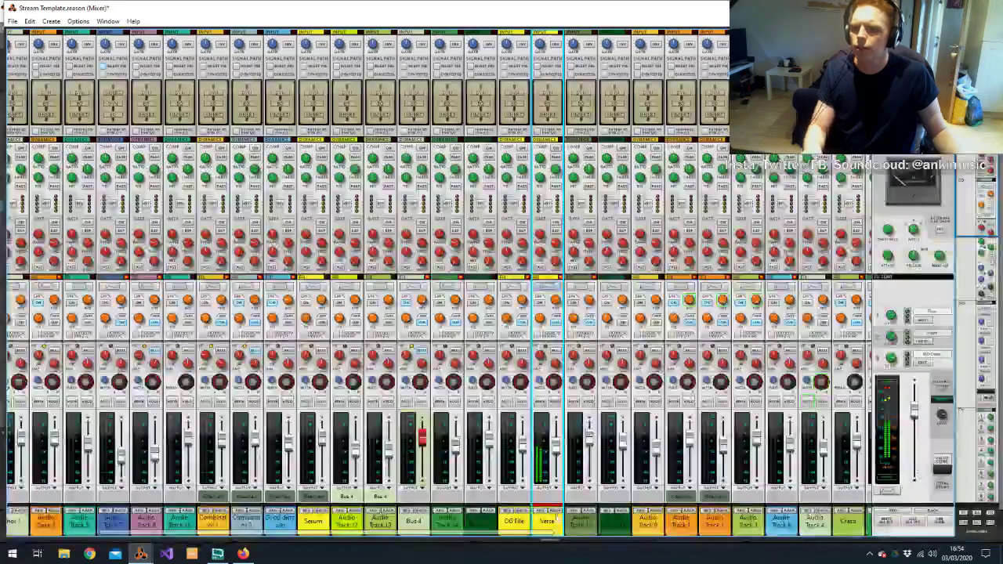
Add a Synapse DR-1 Deep Reverb as an insert effect on the Verse track in the rack
click(553, 513)
right_click(522, 67)
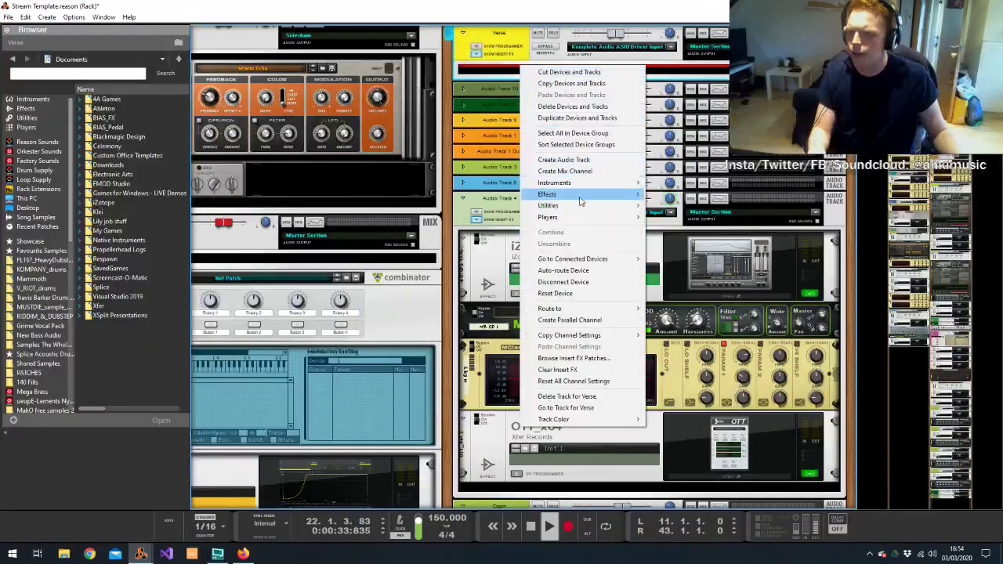
mouse_move(589, 199)
mouse_move(682, 244)
click(831, 161)
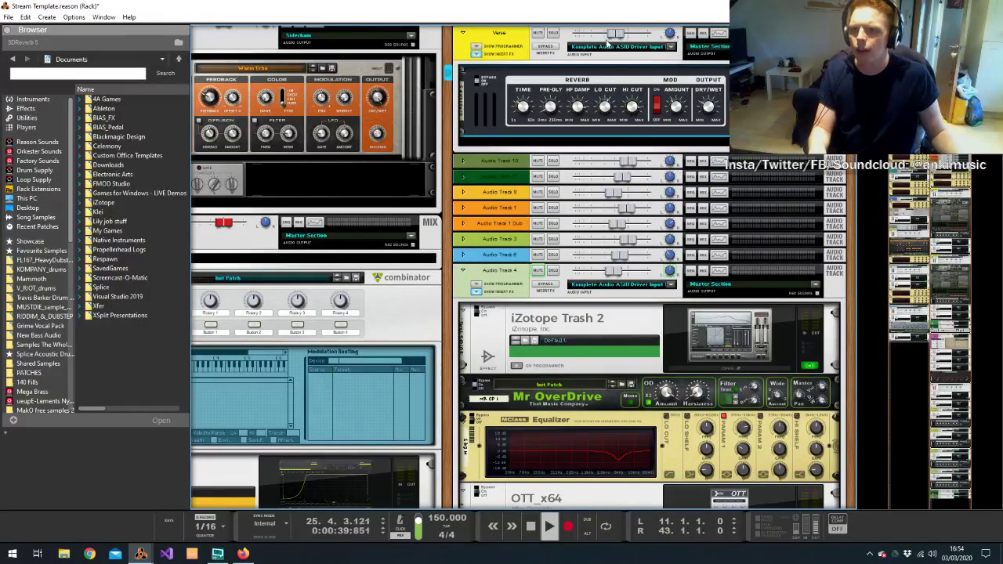
Raise the Verse track's level in the rack, then stop playback and place the playhead at bar 12 in the sequencer
drag(613, 37, 629, 47)
key(alt+Tab)
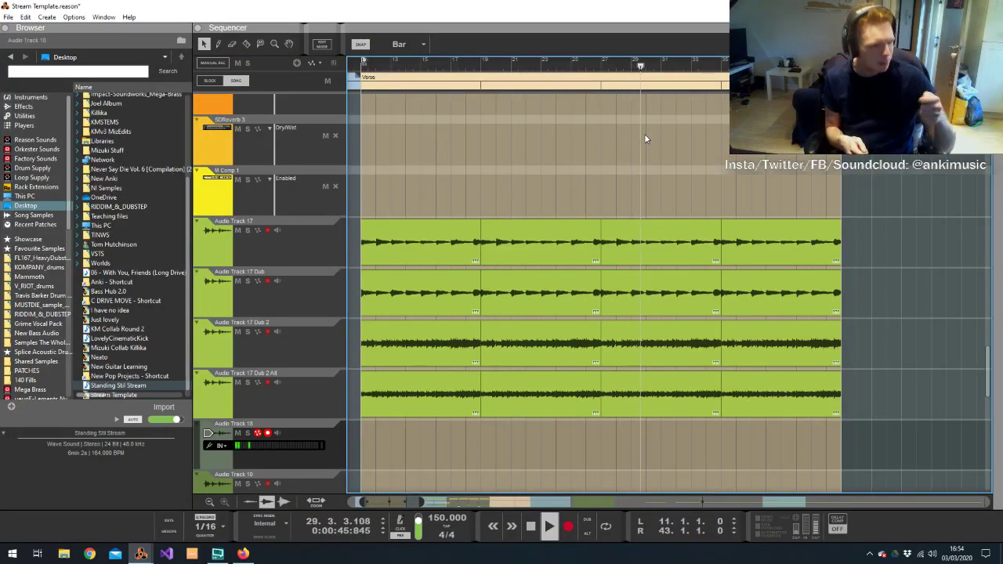
key(space)
click(602, 69)
click(466, 69)
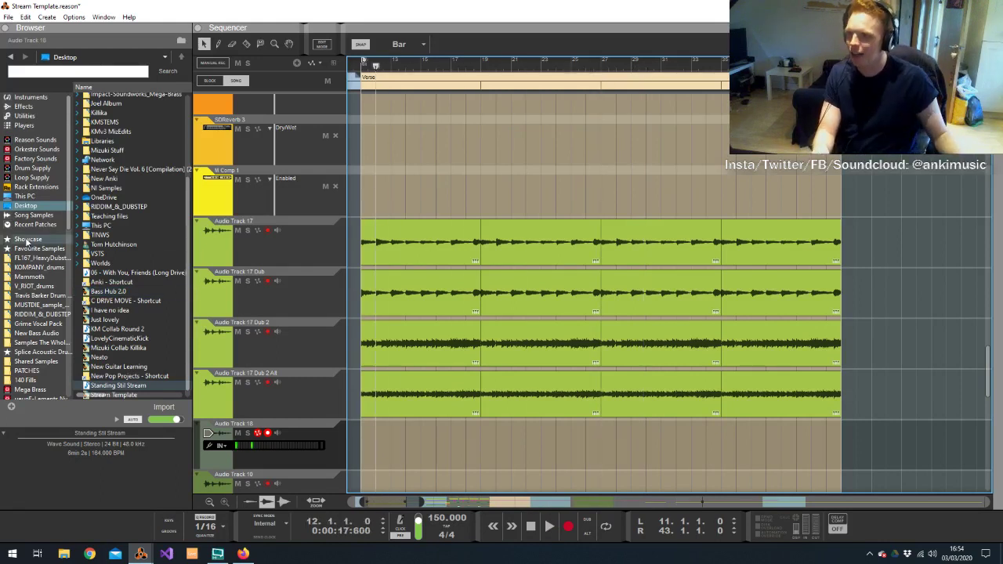
Open the TRAVIS_BARKER_kicks folder of the Travis Barker drum kit in the browser
scroll(301, 475, down, 1)
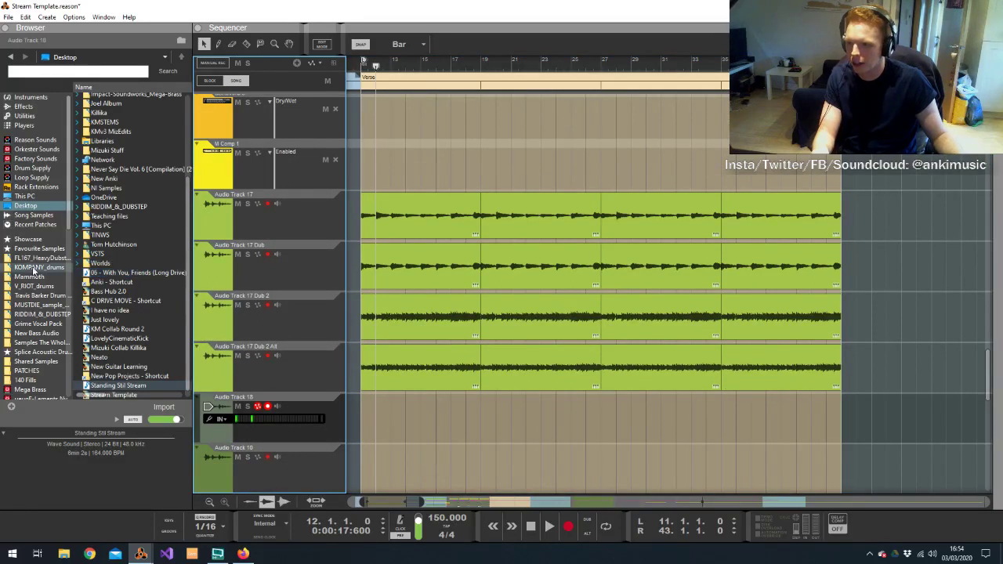
click(35, 296)
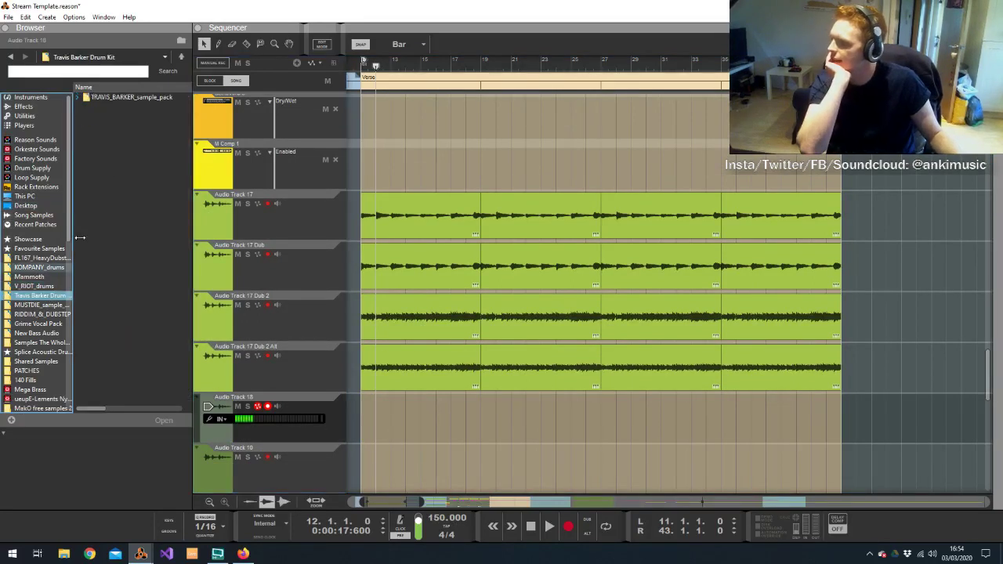
double_click(145, 100)
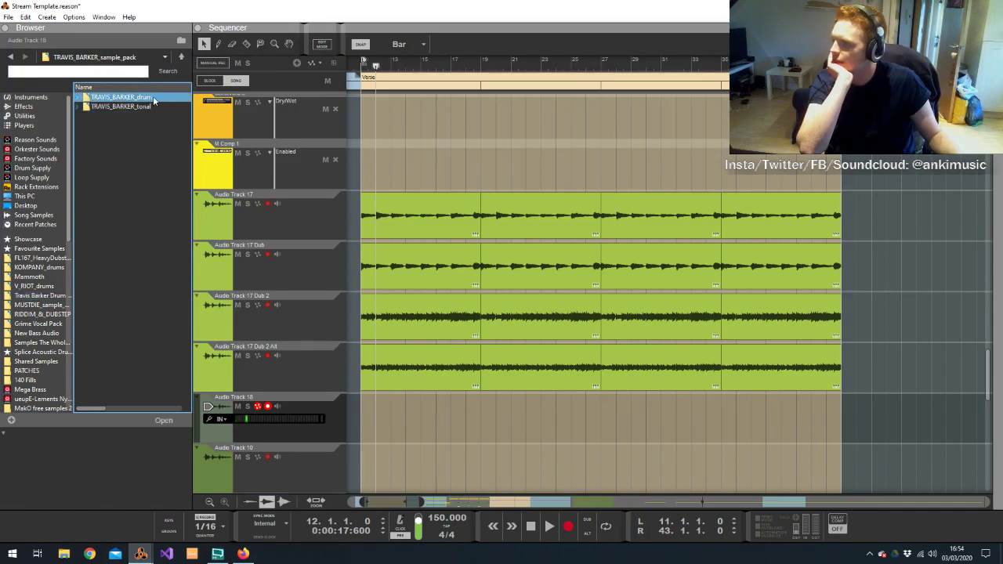
double_click(137, 97)
click(141, 127)
double_click(143, 135)
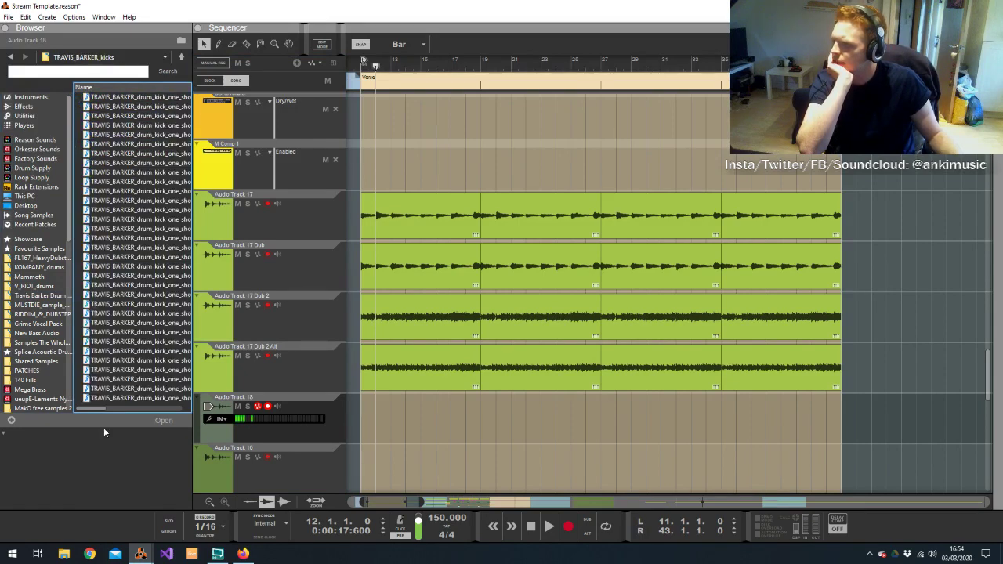
Audition the one-shot kick samples in the TRAVIS_BARKER_kicks folder, comparing the orange, punch, roomy, smack, sub and tight variants
drag(102, 414, 130, 413)
click(163, 162)
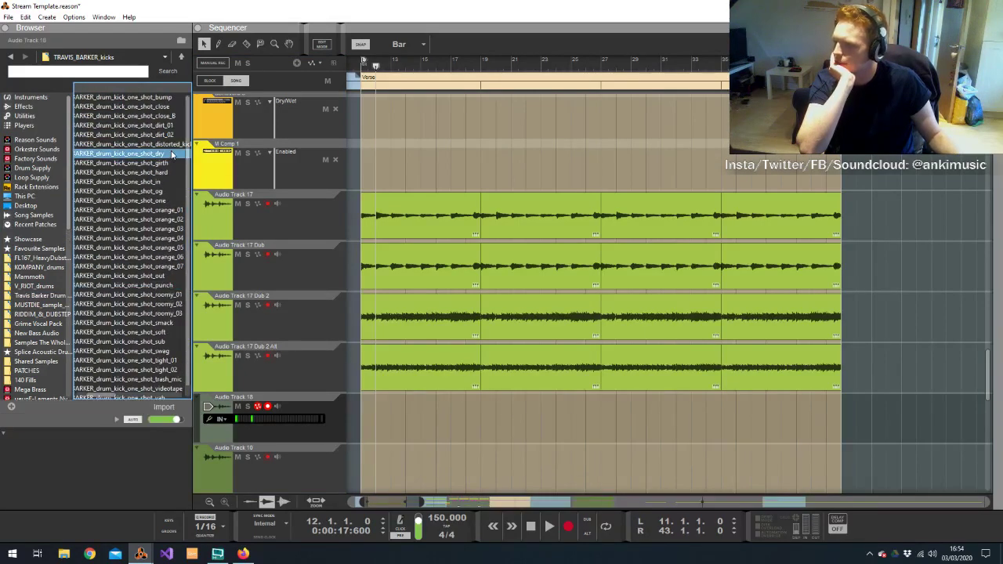
click(160, 134)
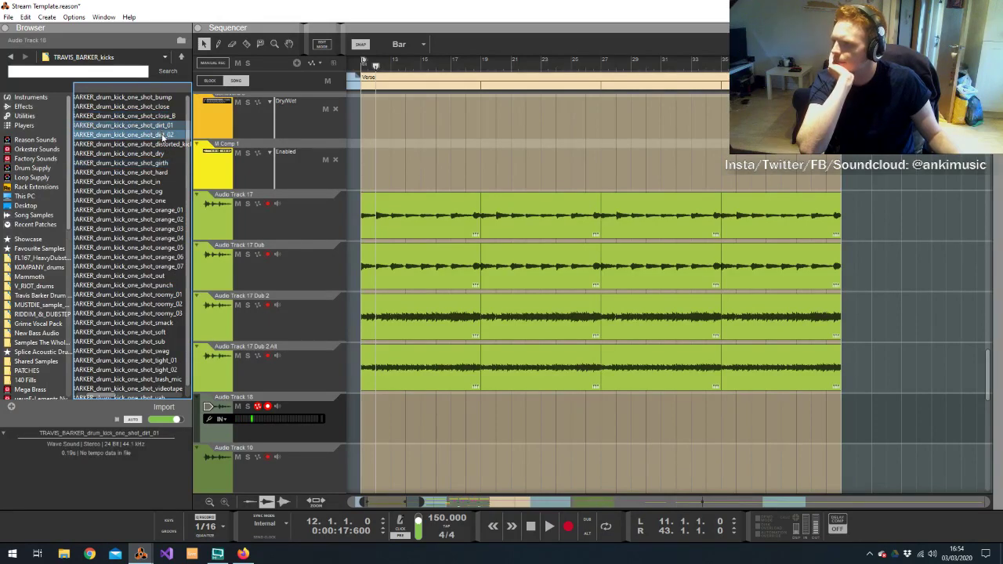
click(162, 219)
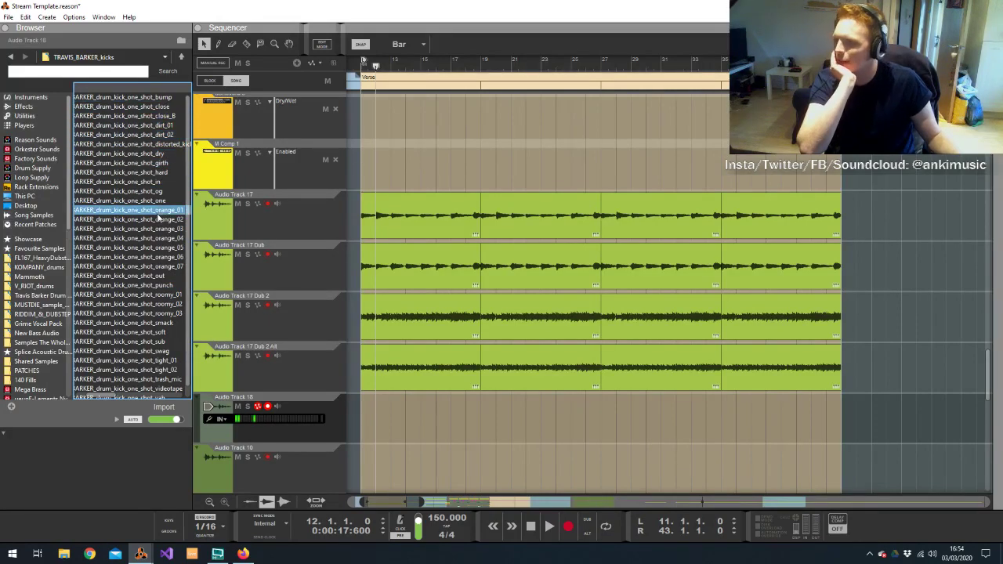
click(161, 238)
click(160, 257)
click(158, 276)
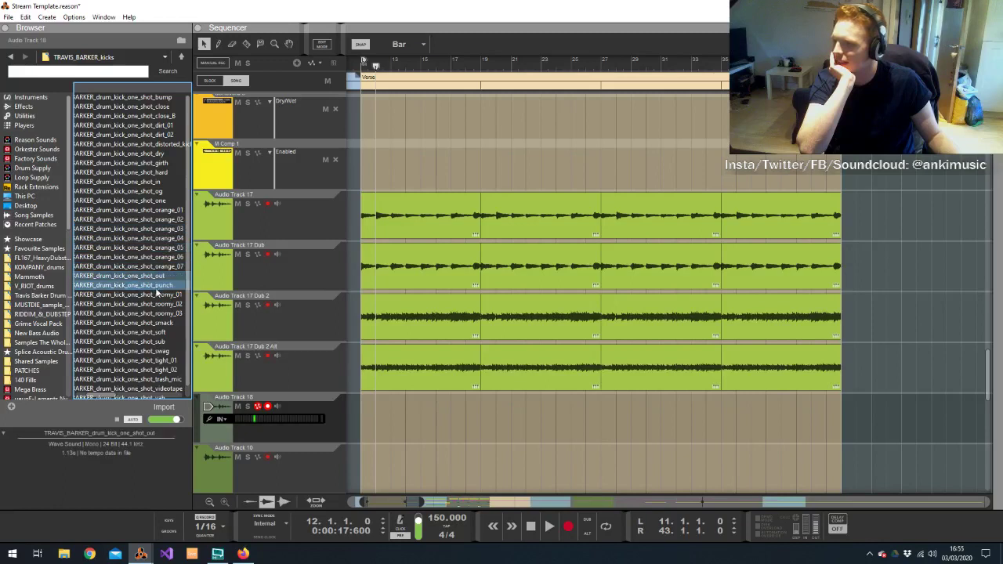
click(157, 285)
click(155, 295)
click(158, 322)
click(159, 342)
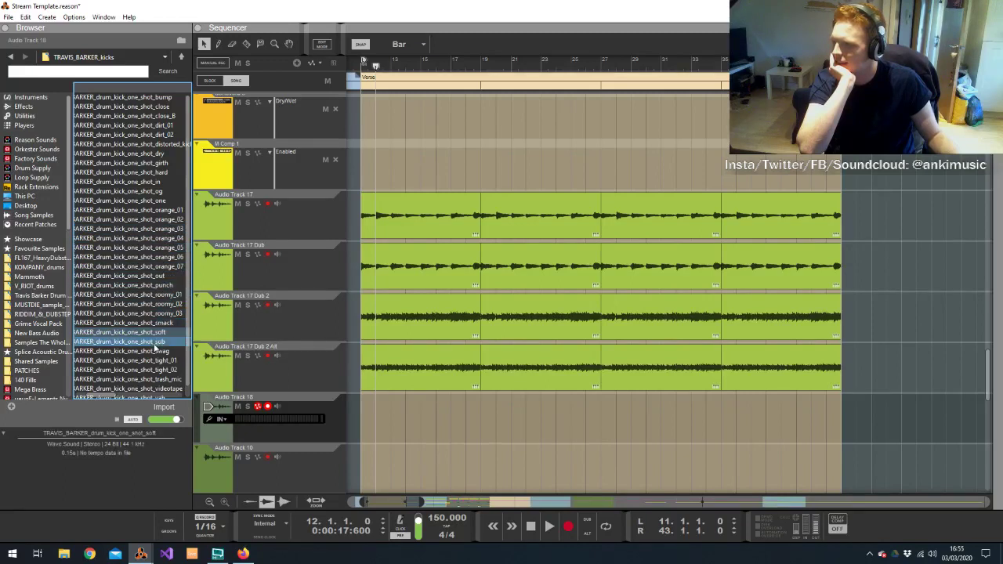
click(157, 325)
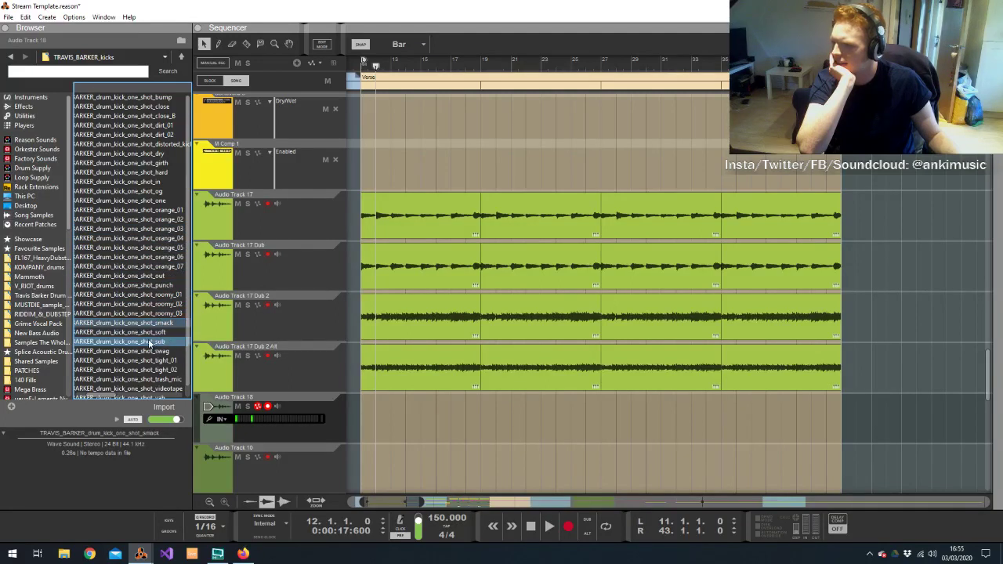
scroll(153, 345, down, 1)
click(153, 342)
click(157, 349)
click(159, 358)
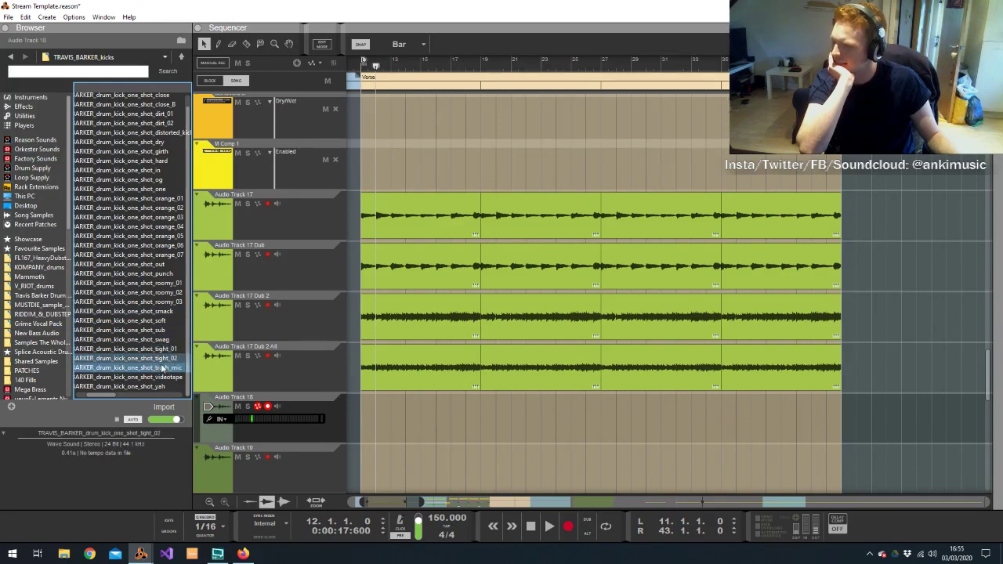
click(160, 368)
click(157, 330)
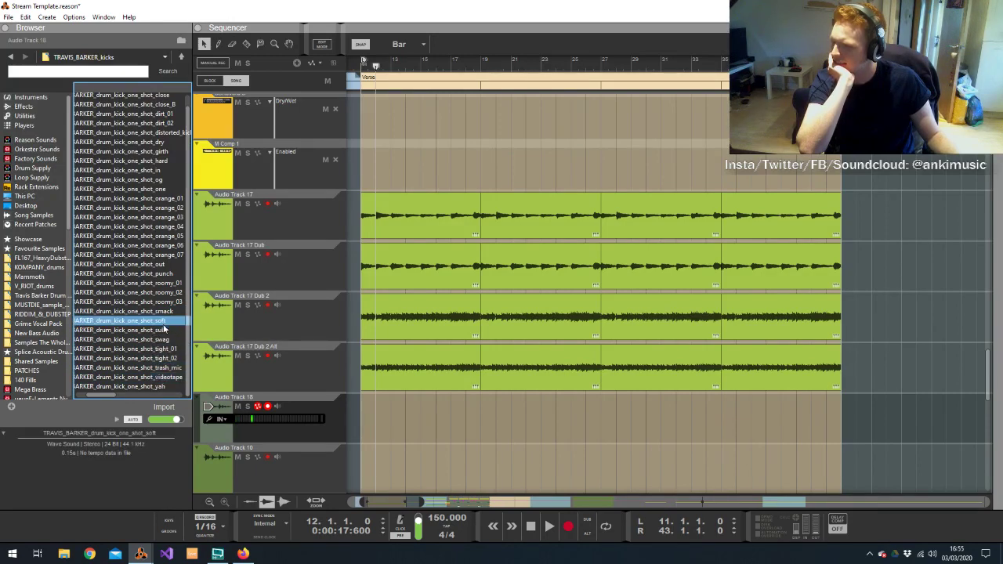
click(156, 333)
click(159, 311)
click(165, 302)
click(166, 292)
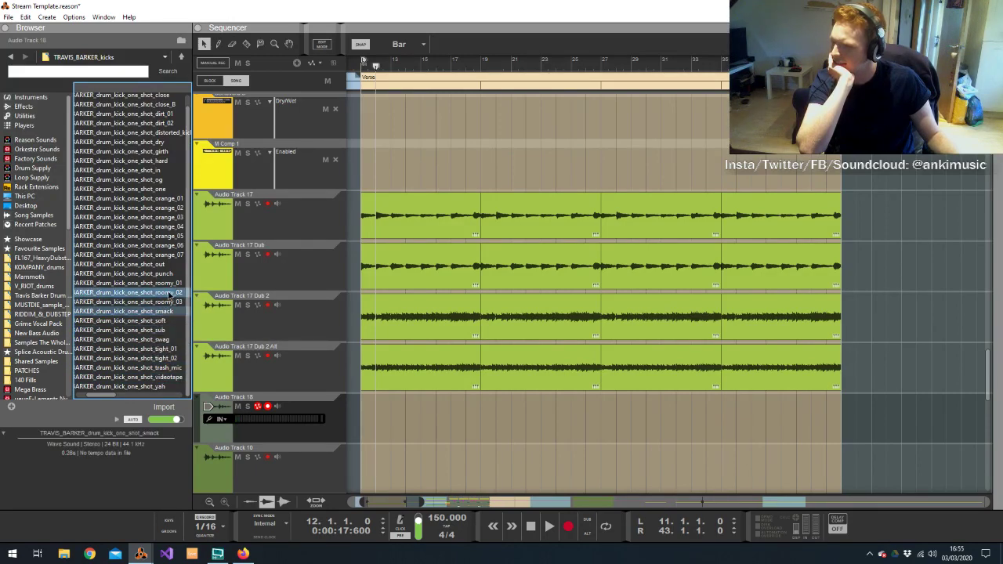
Choose the TRAVIS_BARKER_drum_kick_one_shot_smack sample and place it on Audio Track 18 at the start of the Verse
click(160, 321)
click(163, 302)
click(161, 311)
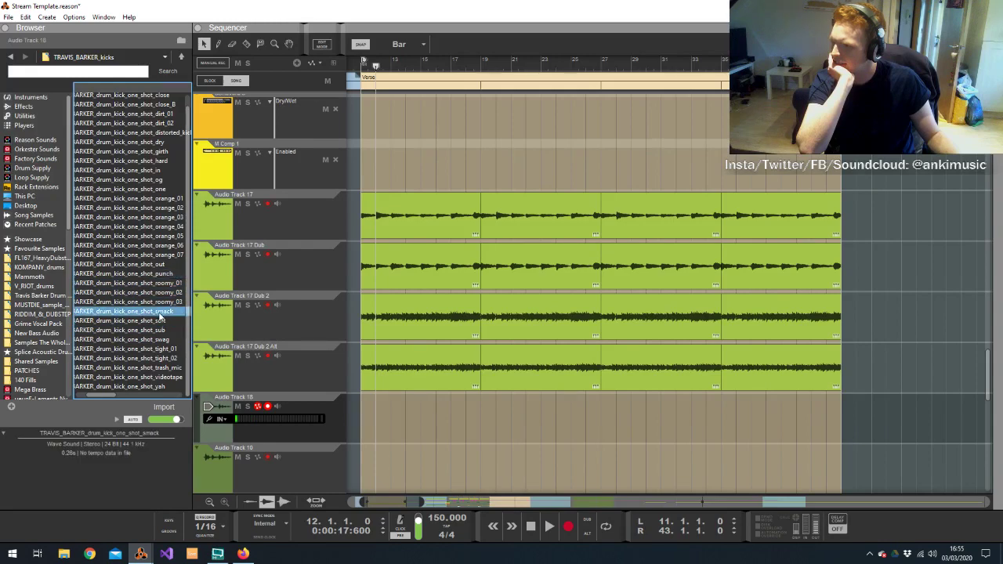
drag(161, 314, 395, 429)
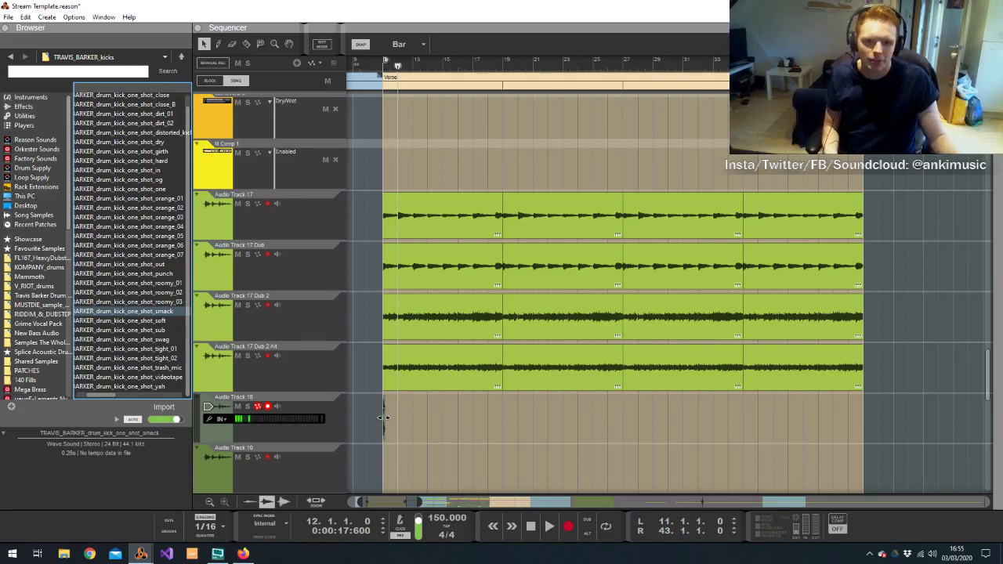
click(604, 145)
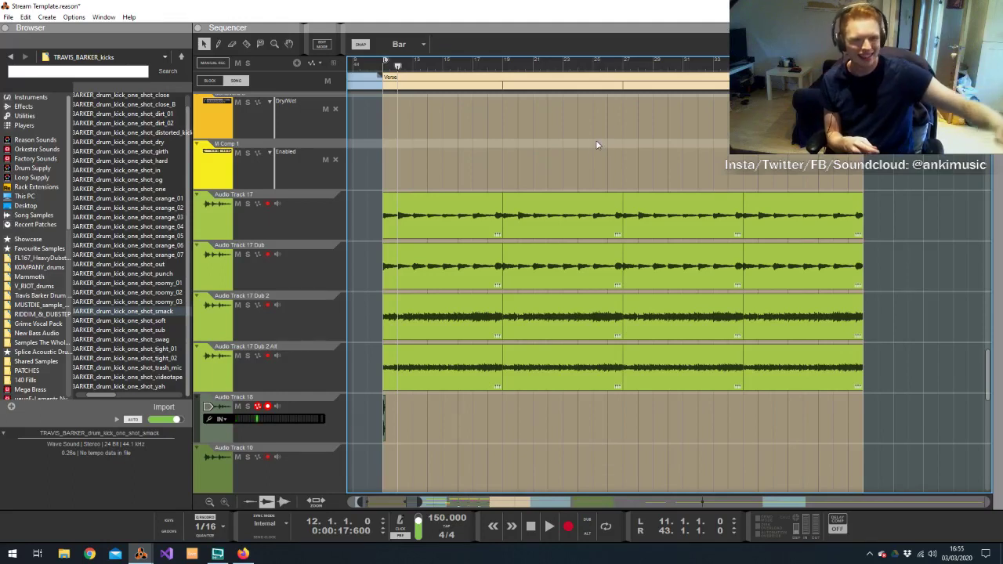
Place the playhead at bar 11 and set the sequencer's snap value to 1/4
click(384, 65)
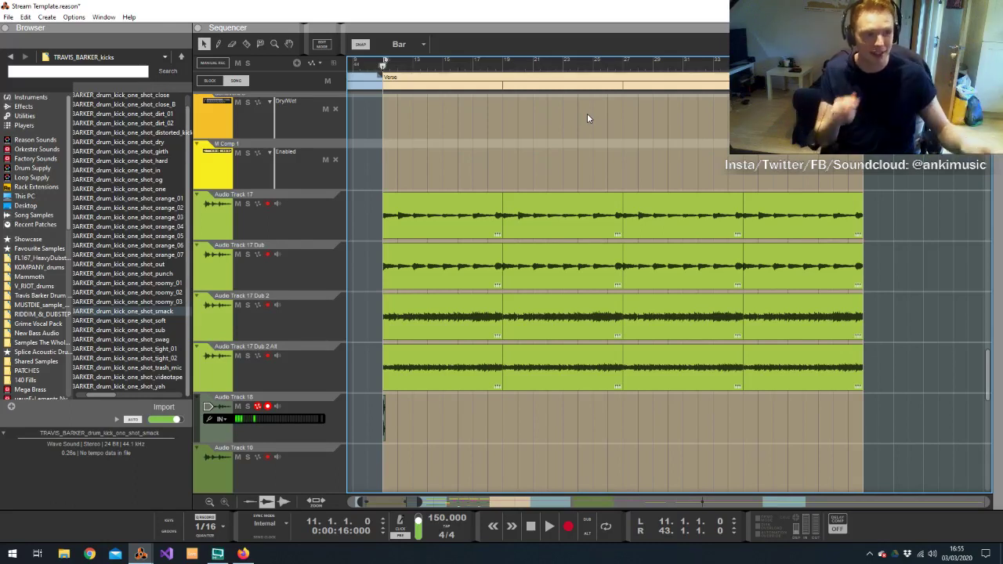
click(401, 44)
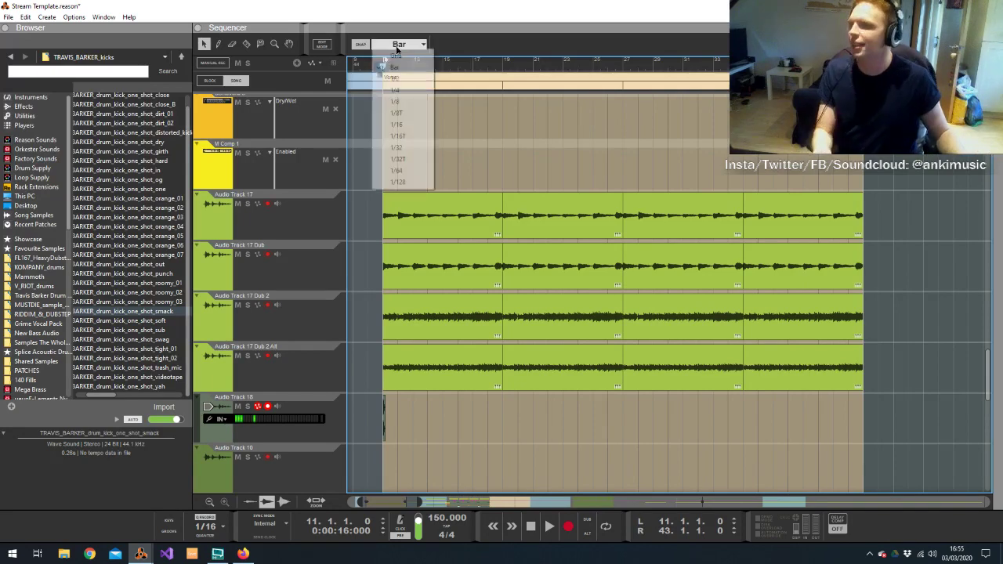
click(406, 90)
click(383, 416)
scroll(380, 436, up, 1)
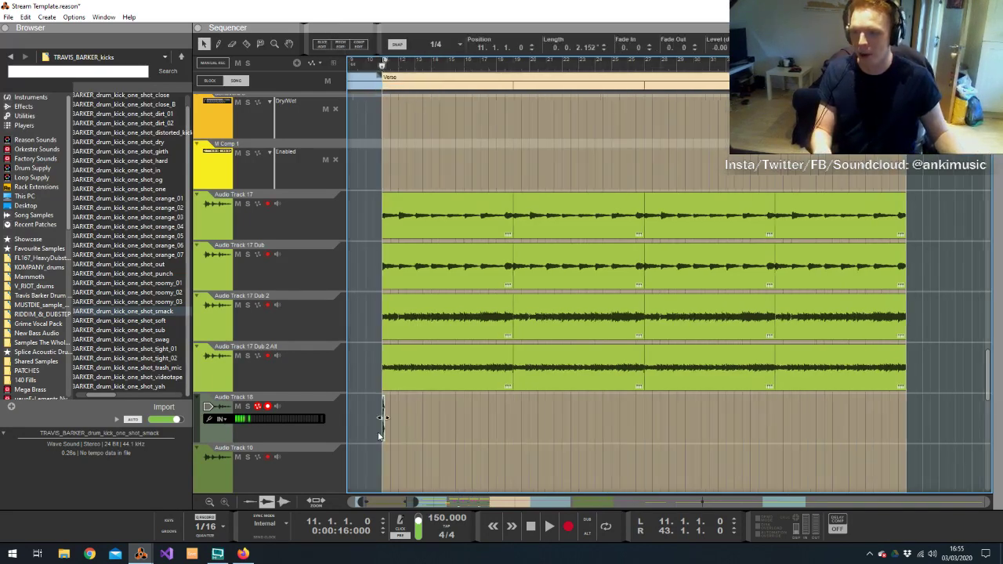
scroll(380, 437, up, 2)
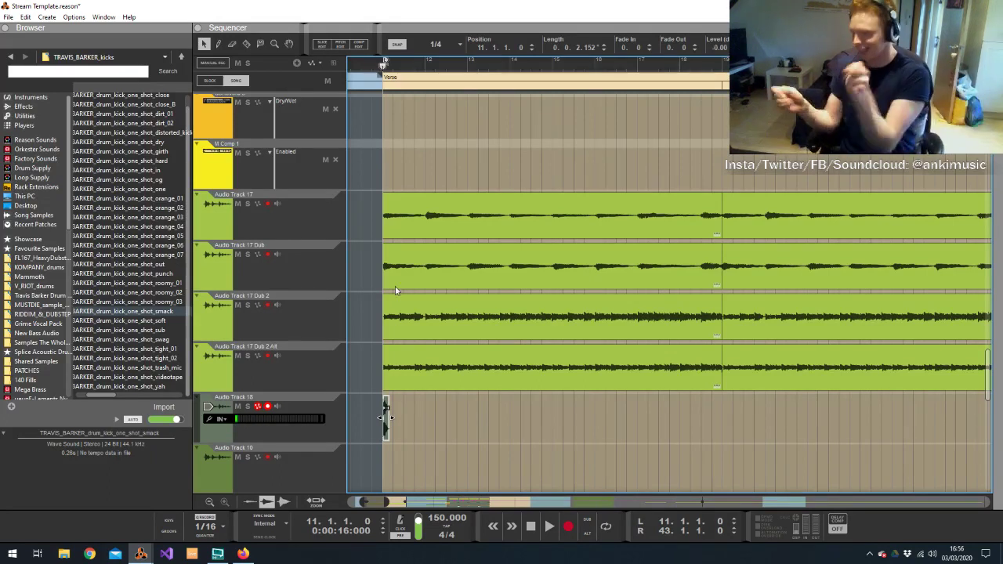
click(439, 44)
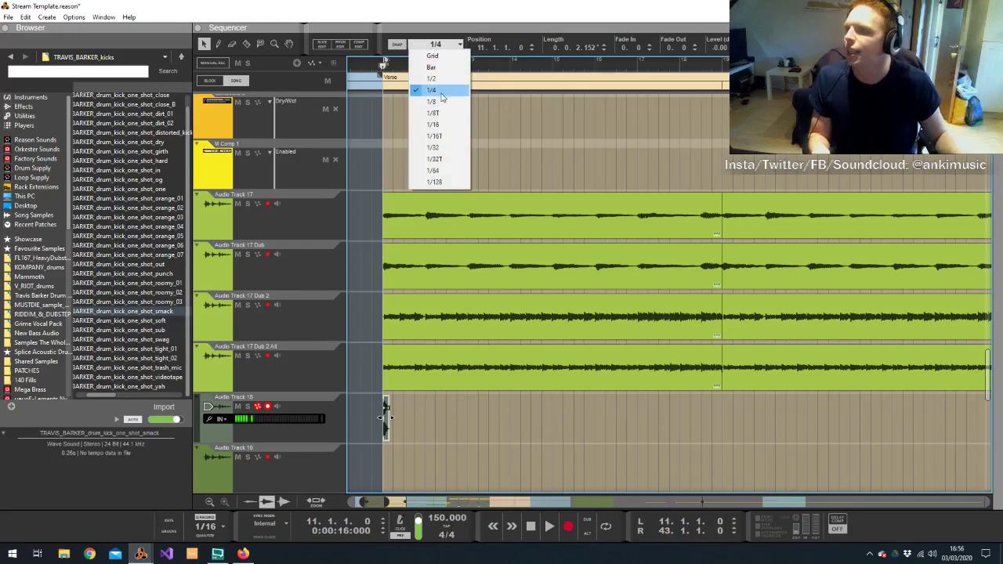
click(443, 86)
Create a one-beat clip at bar 11 on Lane 1 of the Sidechain Trig track
scroll(559, 203, up, 10)
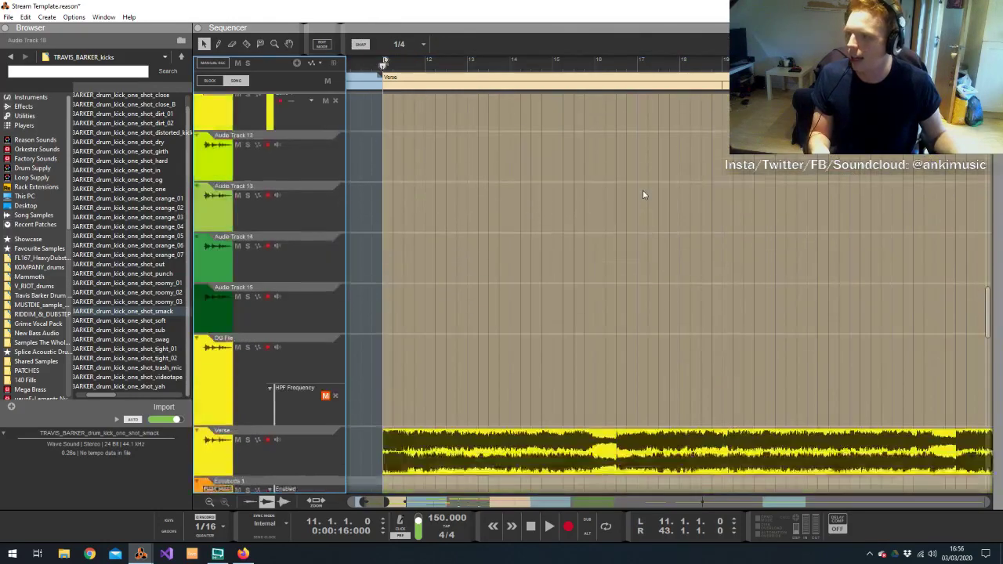
scroll(644, 194, up, 10)
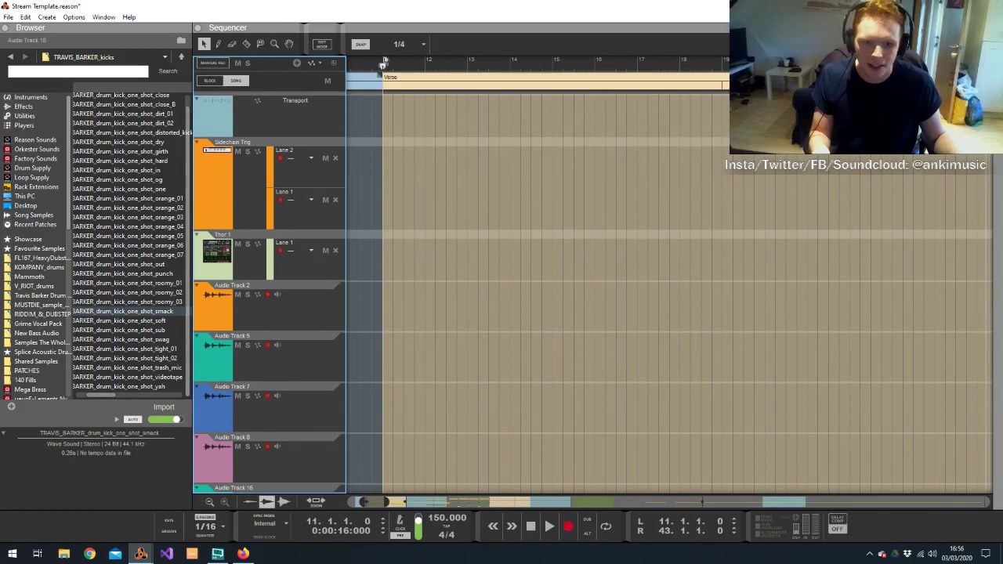
click(383, 195)
alt+click(385, 205)
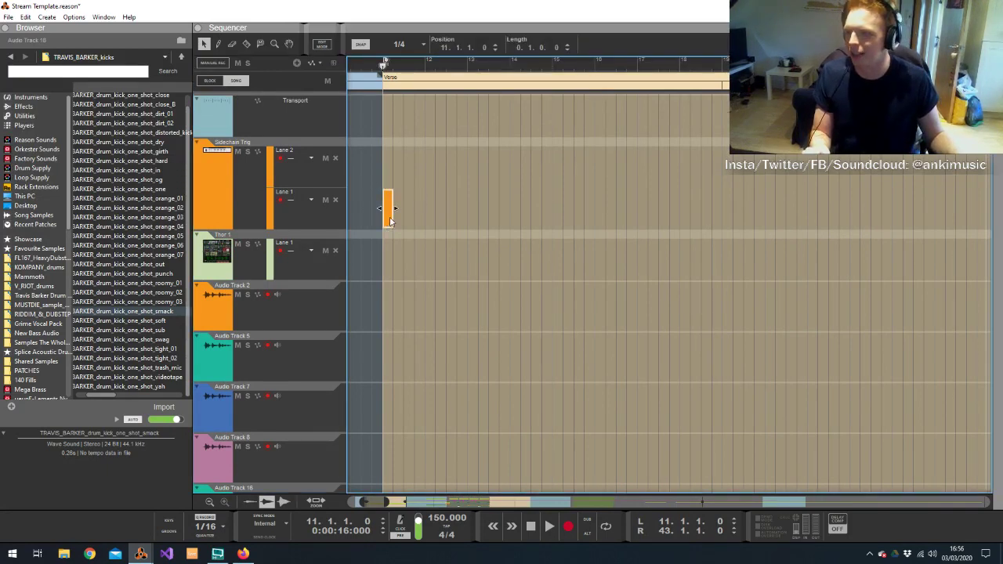
Draw an eighth-note C2 at the very start of the Sidechain Trig clip and return to the arrangement
double_click(388, 215)
click(688, 305)
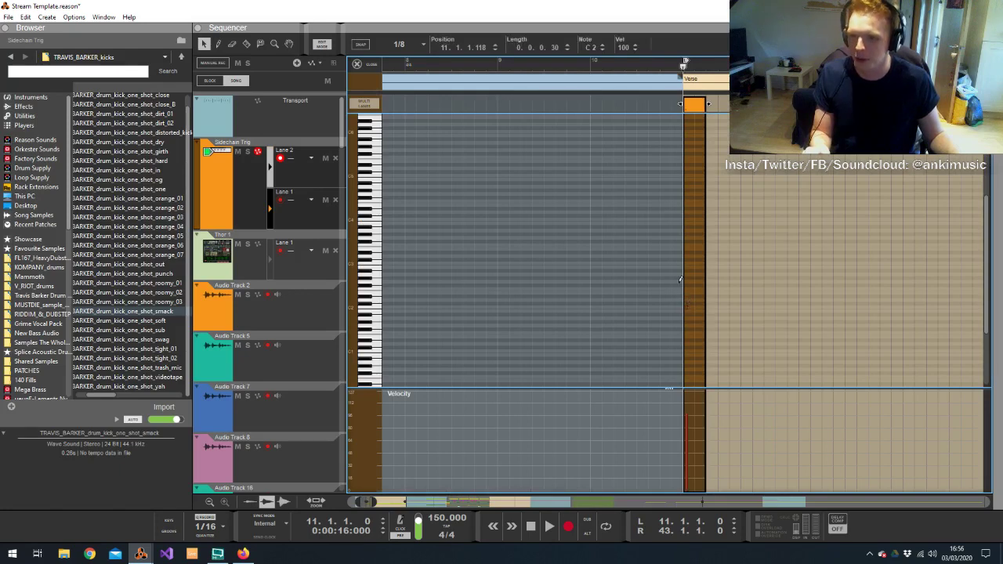
key(ctrl+z)
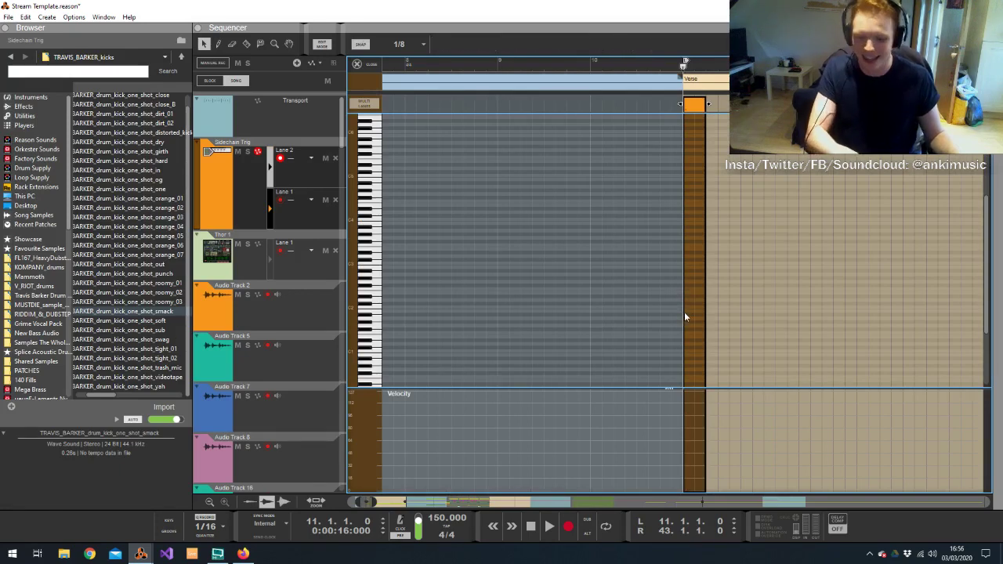
click(687, 307)
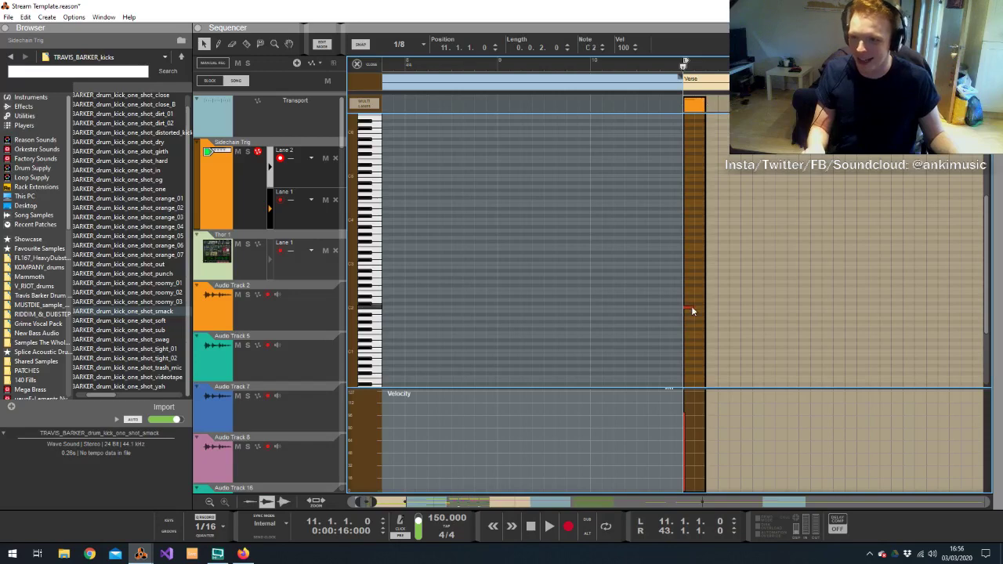
key(ctrl+e)
Move Audio Track 18 with the kick sample directly below the Sidechain Trig track
scroll(643, 180, down, 15)
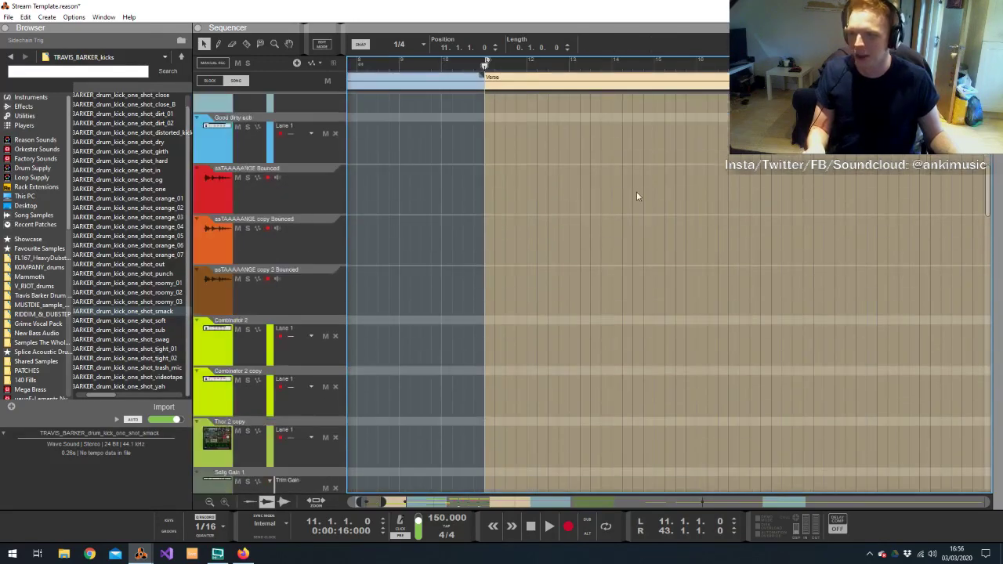
drag(201, 295, 203, 219)
Select the guitar buses in the mixer, route the one beside Audio Track 18 to Sidechain, and return to the sequencer
key(alt+Tab)
key(alt+Tab)
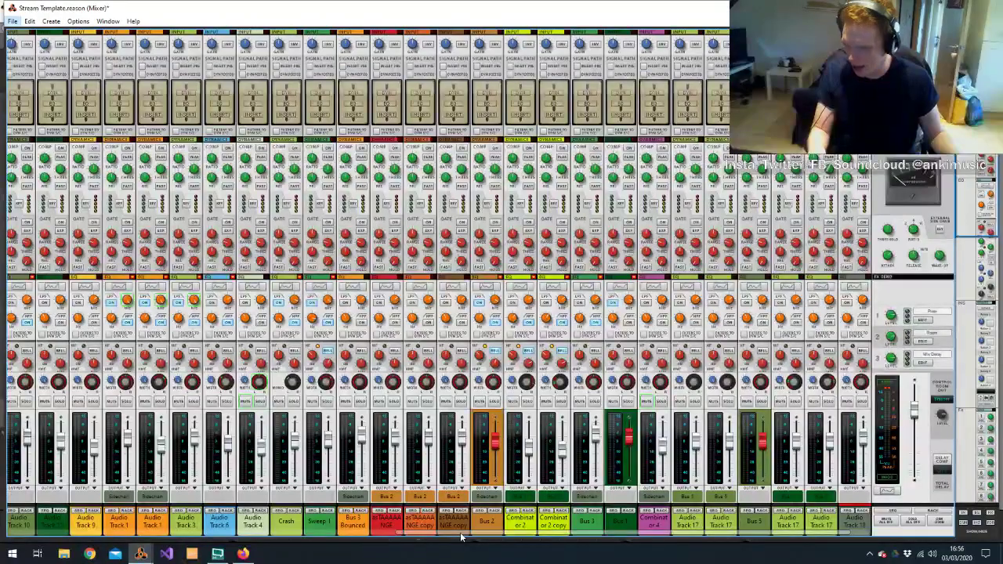
drag(462, 536, 833, 521)
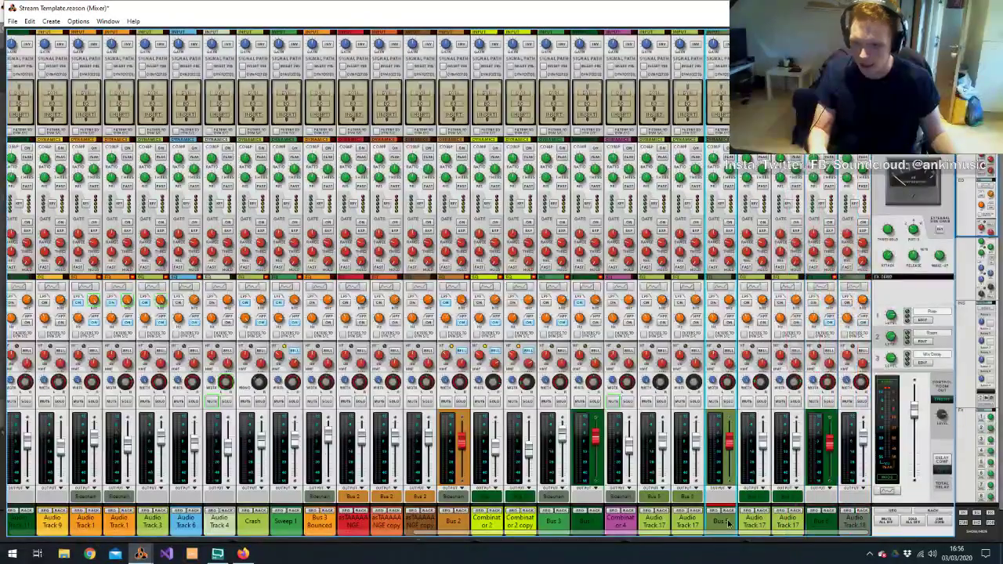
click(855, 497)
click(850, 427)
key(F7)
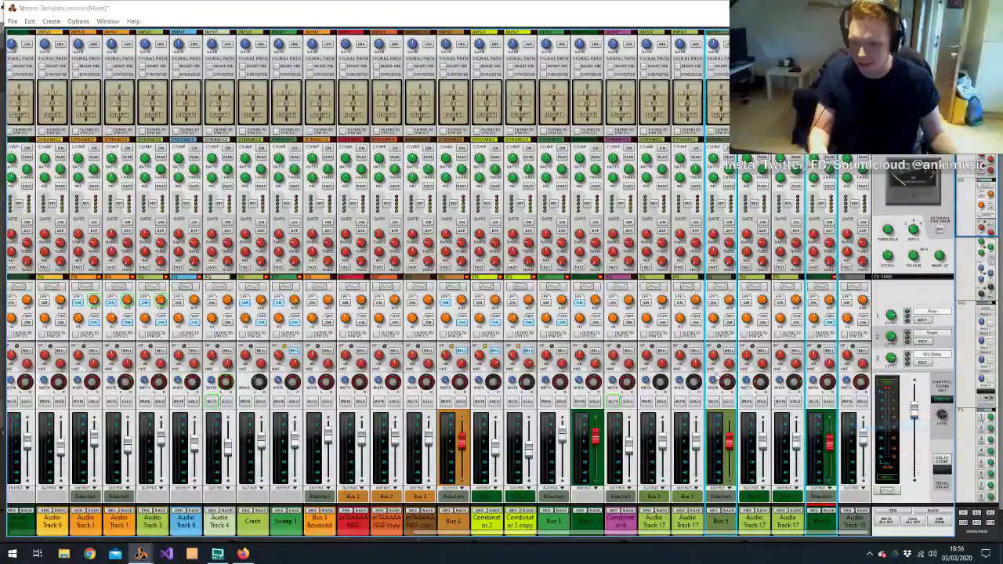
Copy the sidechain trigger and kick clips to position 11.4.1 and play the pattern from the Verse start
click(431, 276)
key(space)
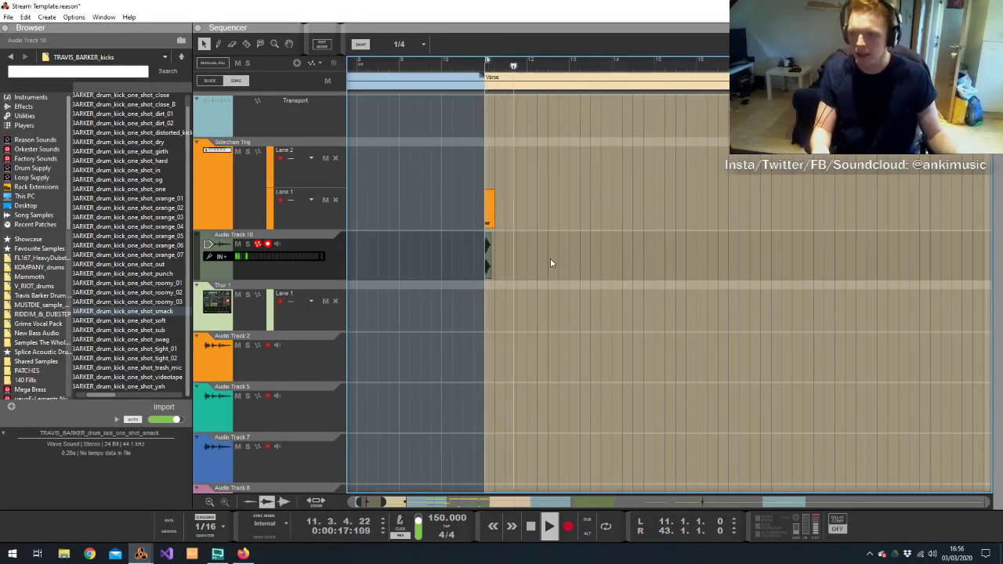
key(space)
drag(521, 279, 525, 219)
drag(485, 64, 465, 76)
key(space)
key(h)
key(h)
key(h)
key(h)
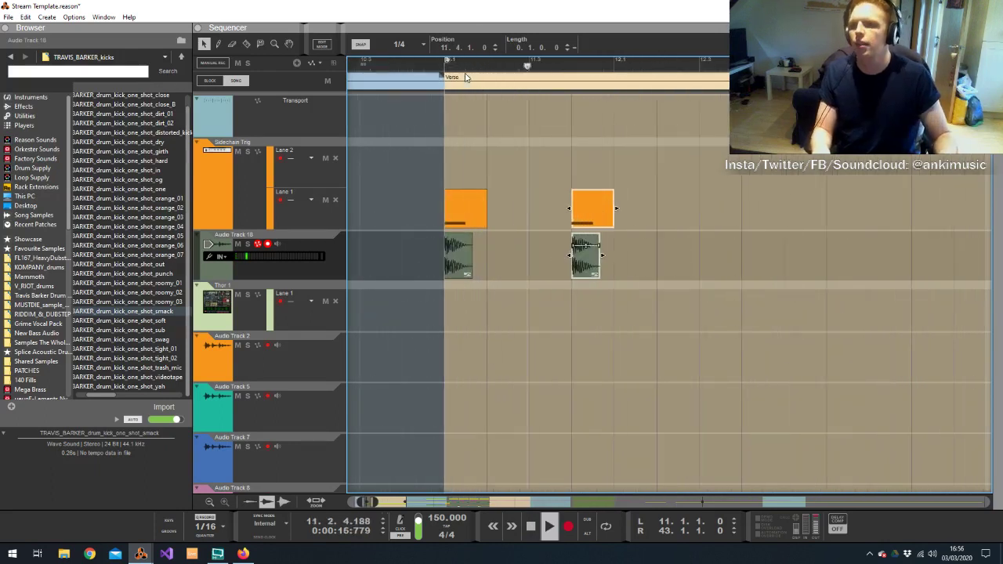
Move the copied trigger and kick clips to position 11.2.3 using 1/8 snap, and play the pattern from the Verse start
click(412, 45)
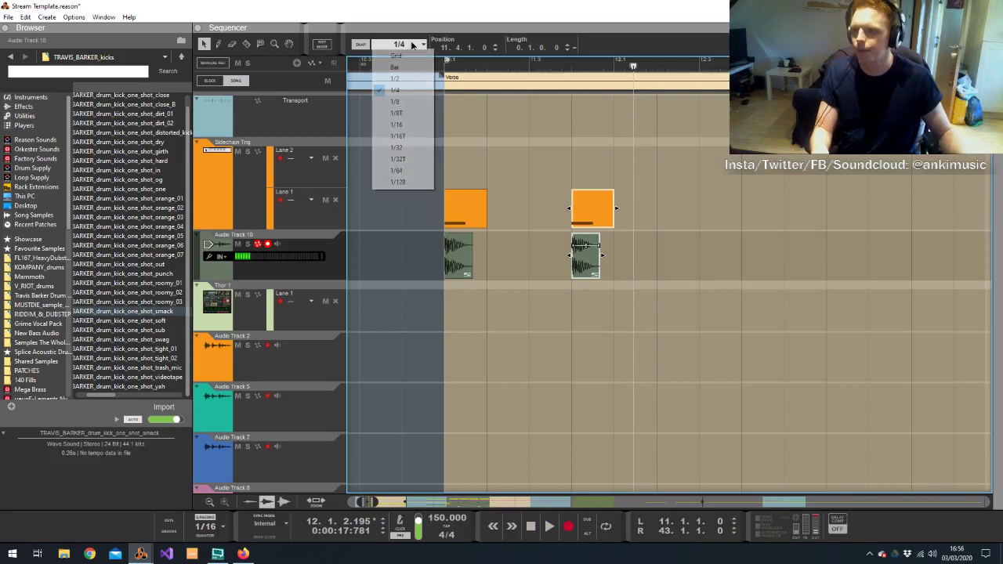
click(395, 101)
drag(601, 206, 535, 211)
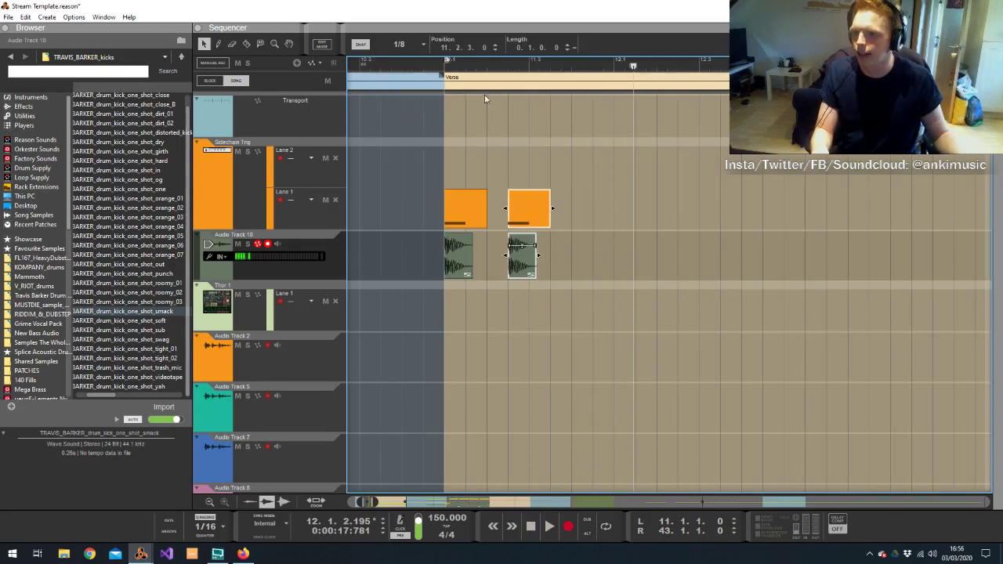
click(406, 70)
key(space)
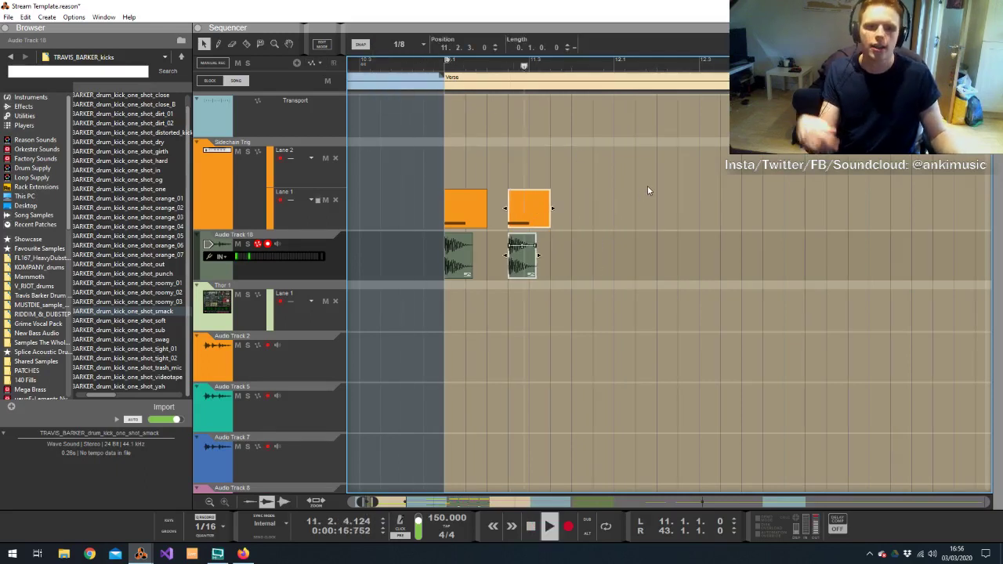
Copy the trigger and kick clips to 12.1.3 and 12.2.1, and play the pattern from the Verse start
drag(571, 328, 521, 165)
drag(546, 224, 684, 210)
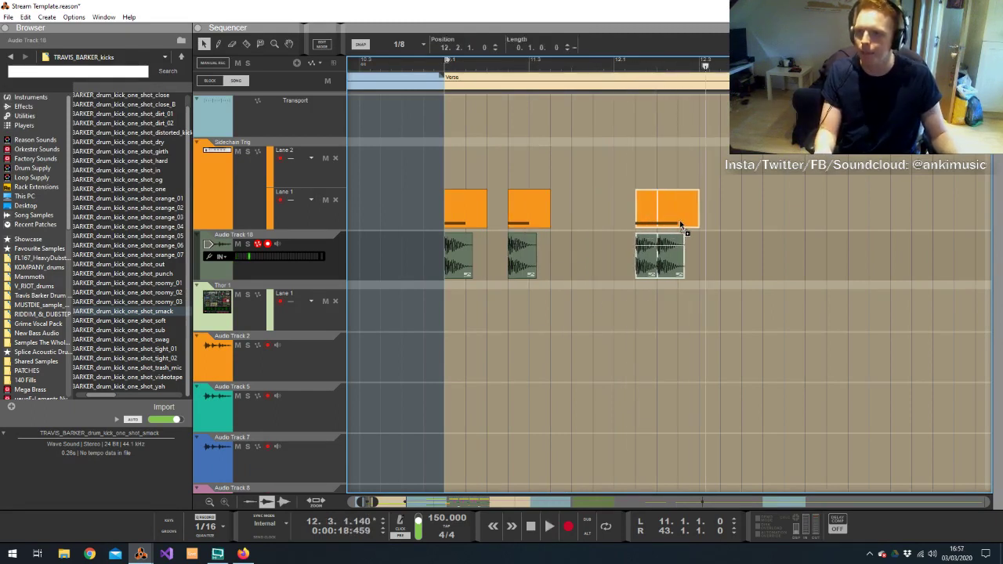
click(445, 70)
key(space)
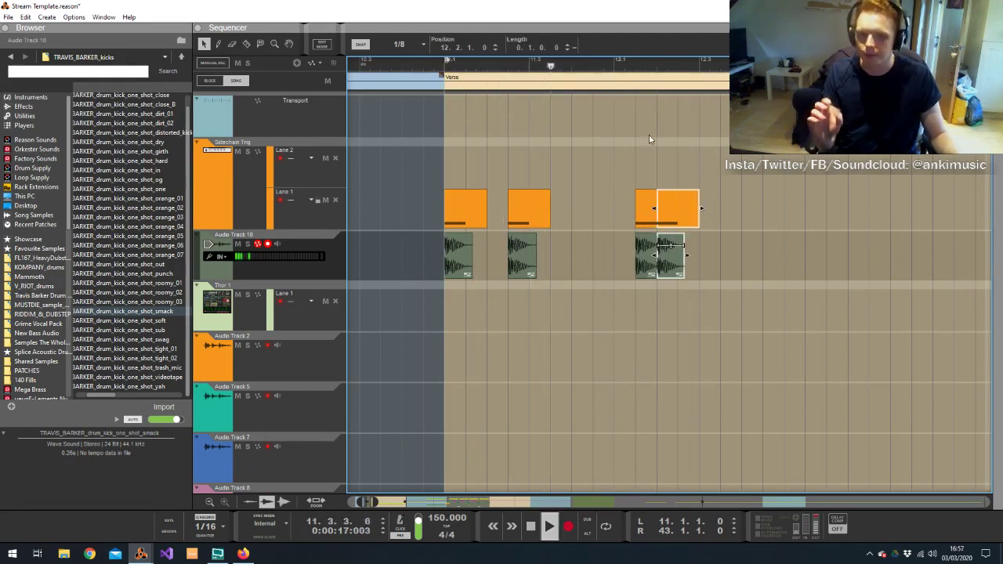
Copy the whole trigger and kick pattern to start at bar 13, and check the mixer levels during playback
click(656, 271)
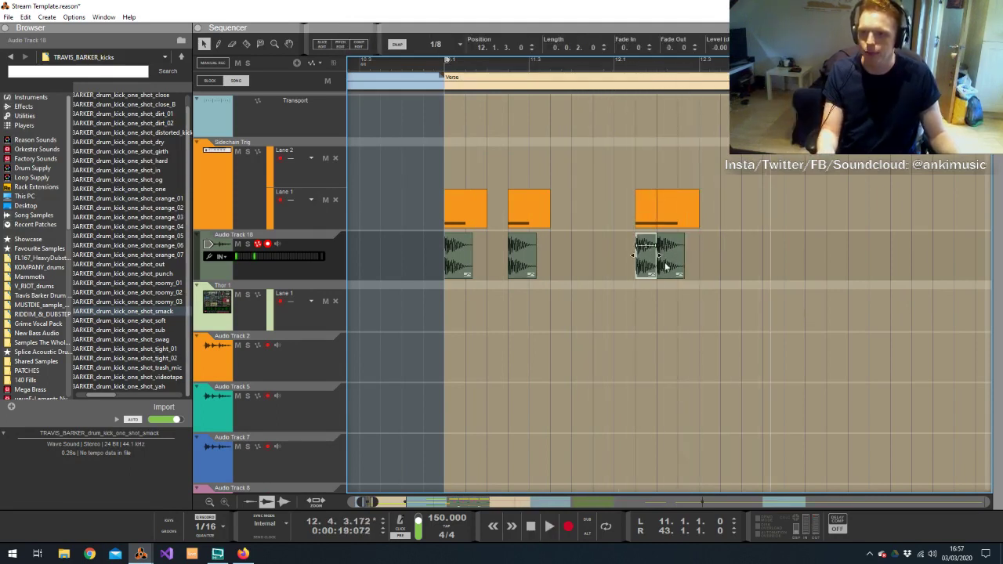
drag(694, 280, 813, 214)
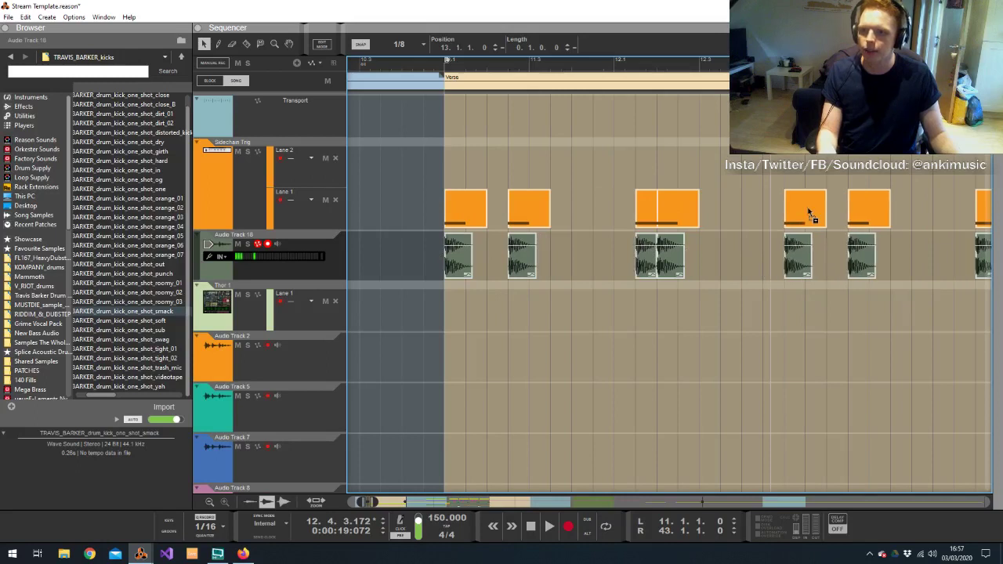
key(space)
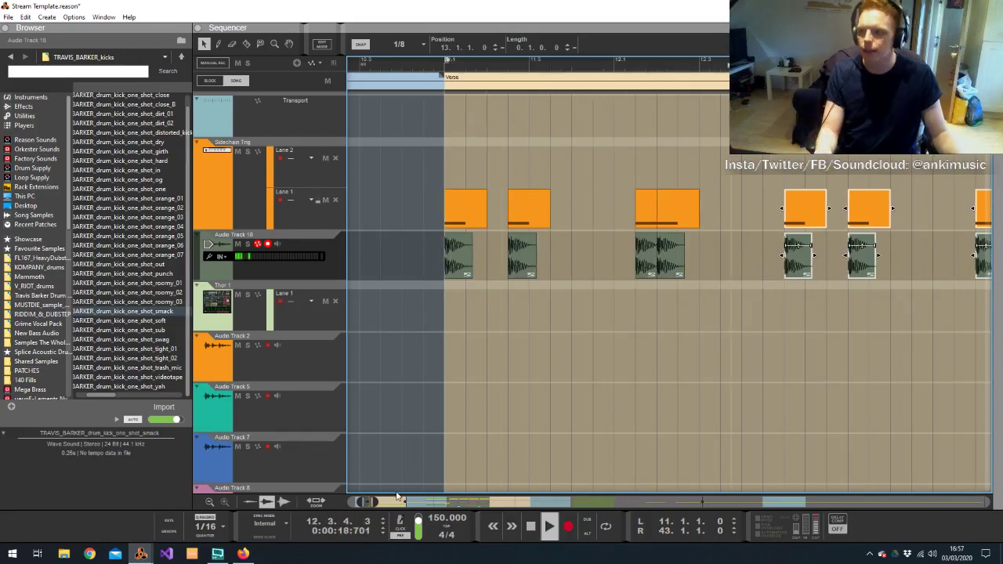
key(alt+Tab)
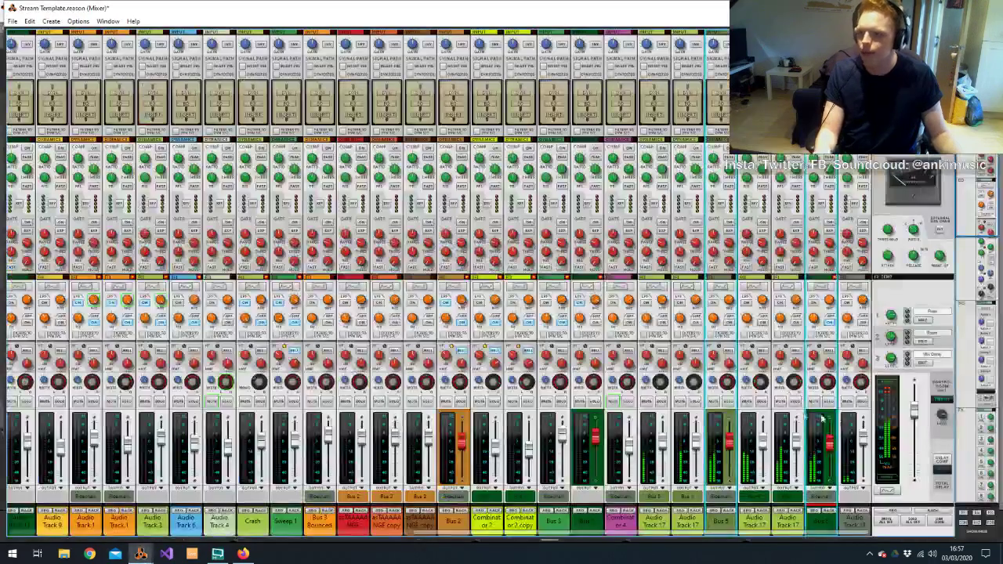
key(alt+Tab)
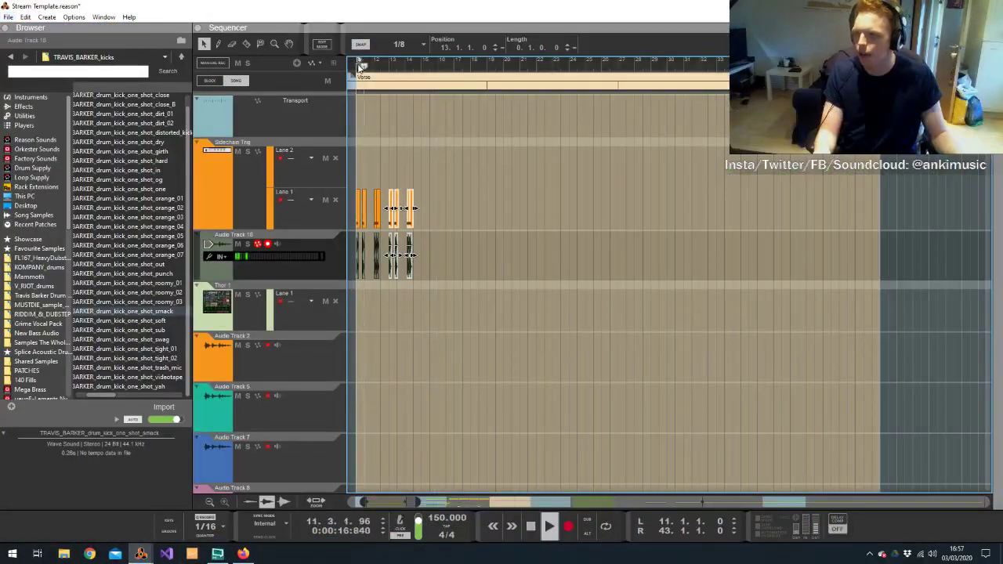
key(alt+Tab)
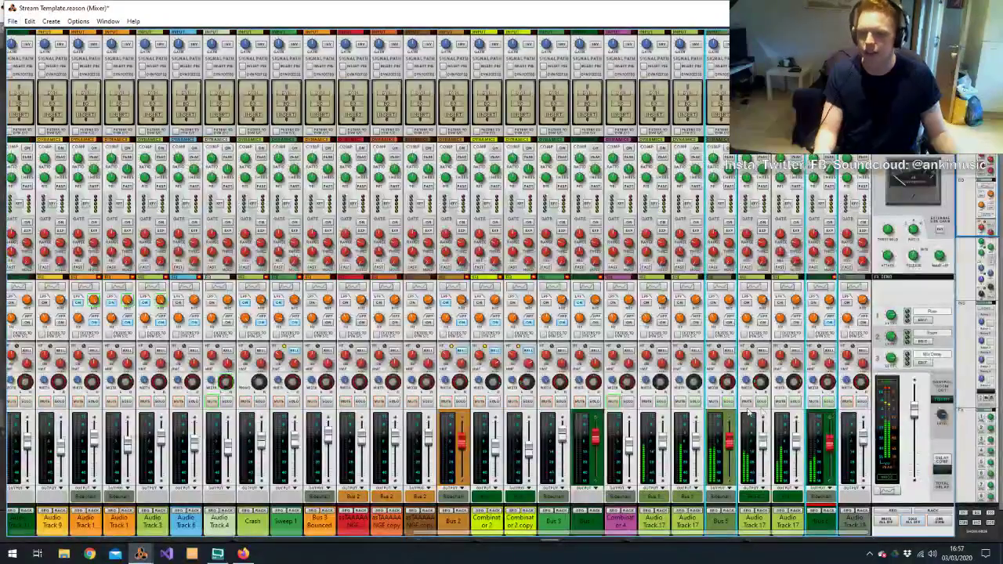
key(alt+Tab)
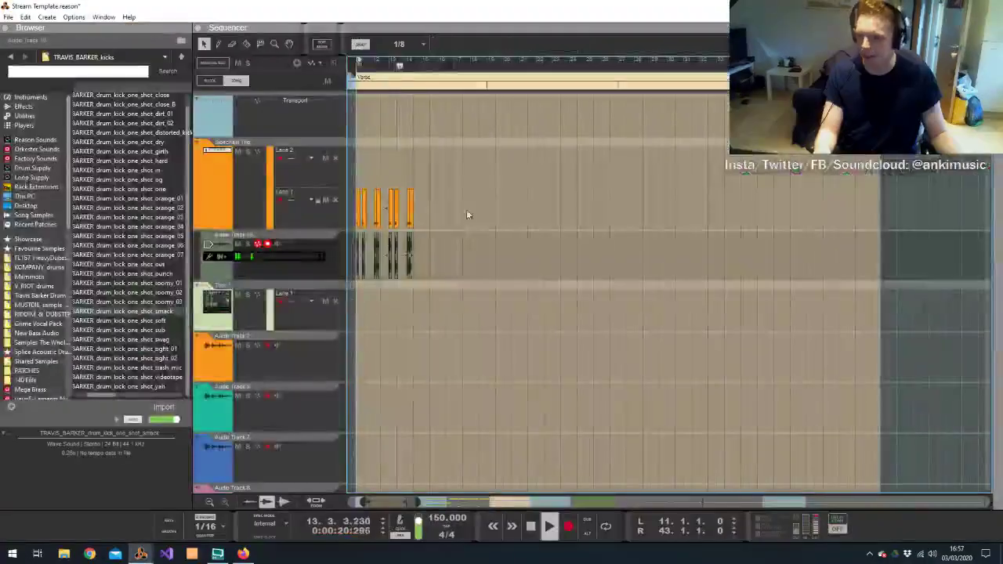
Duplicate the trigger and kick pattern twice with Bar snap so it fills bars 11 to 26, and play it
drag(490, 278, 353, 192)
click(406, 44)
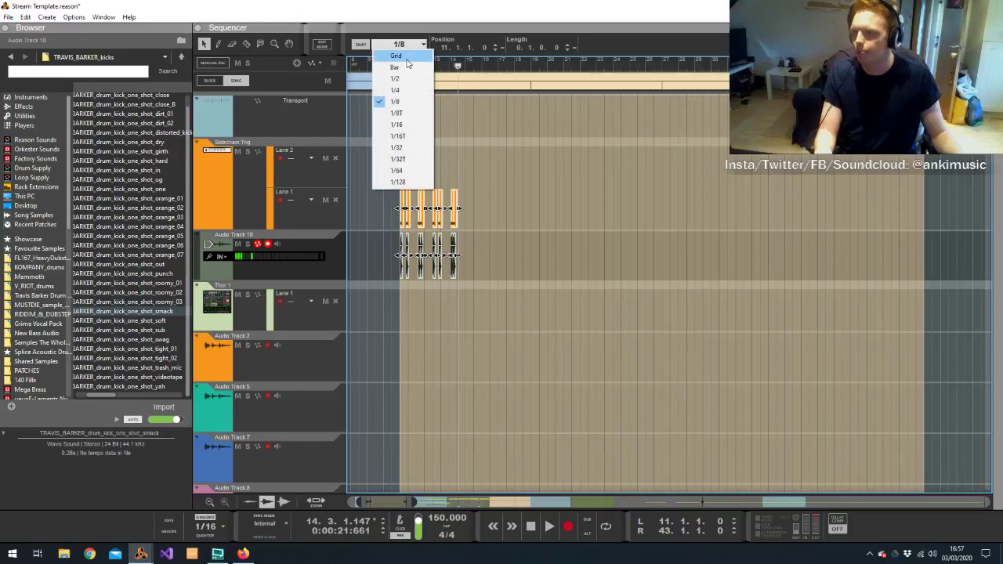
click(372, 65)
key(ctrl+d)
click(574, 192)
drag(467, 251, 396, 267)
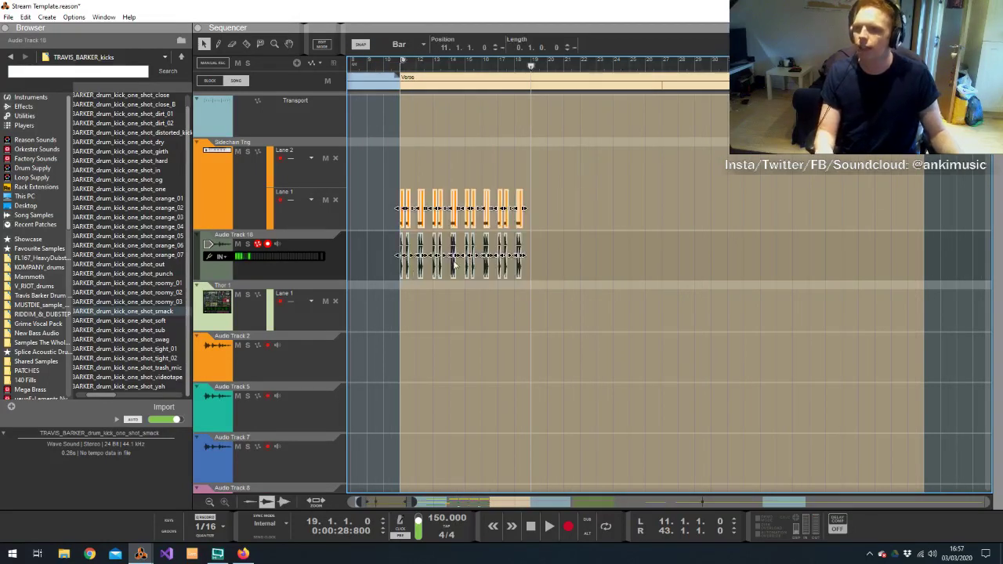
key(ctrl+d)
key(space)
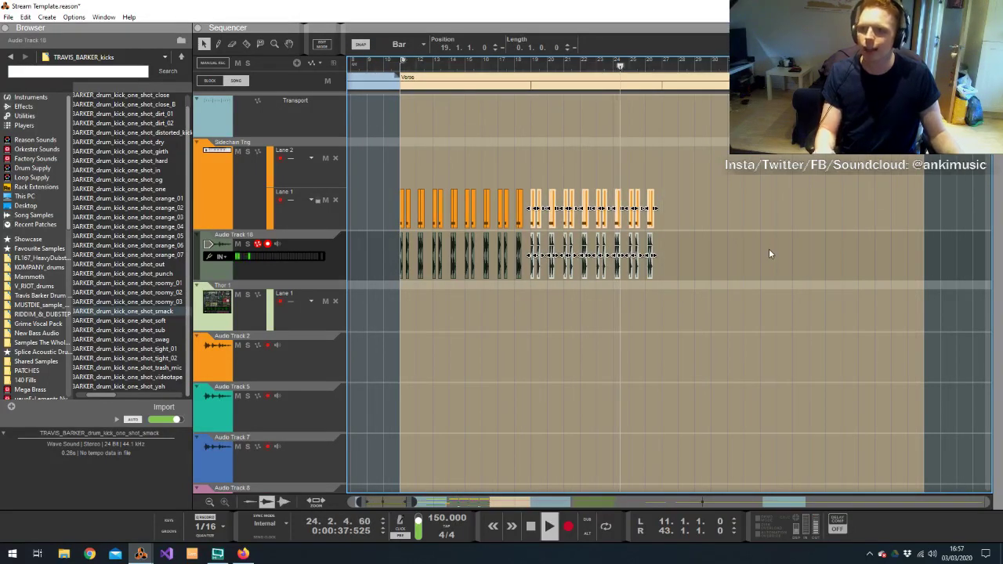
Delete the trigger and kick clips in bar 26 at the end of the pattern and stop playback
scroll(769, 249, up, 2)
drag(764, 331, 679, 189)
key(Delete)
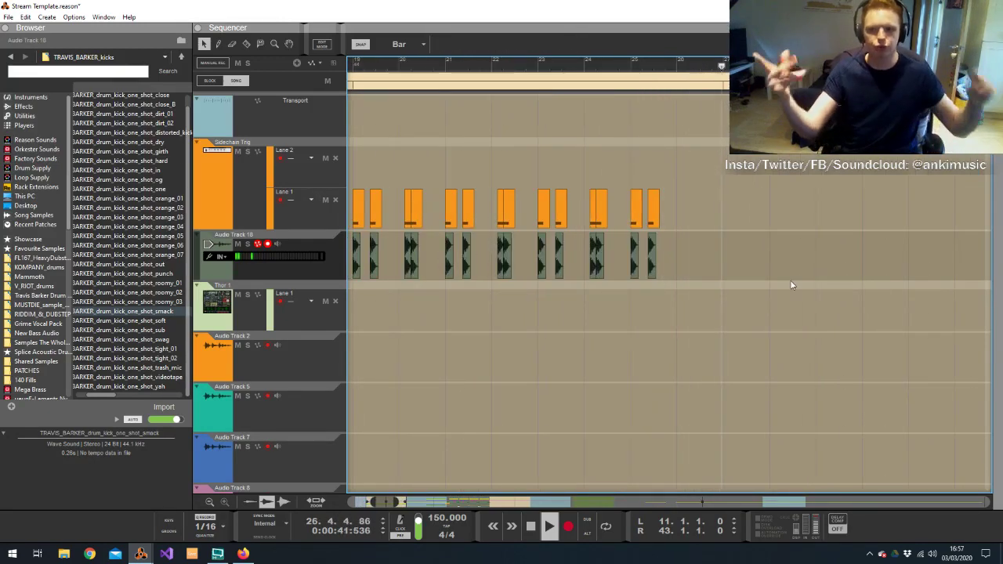
key(space)
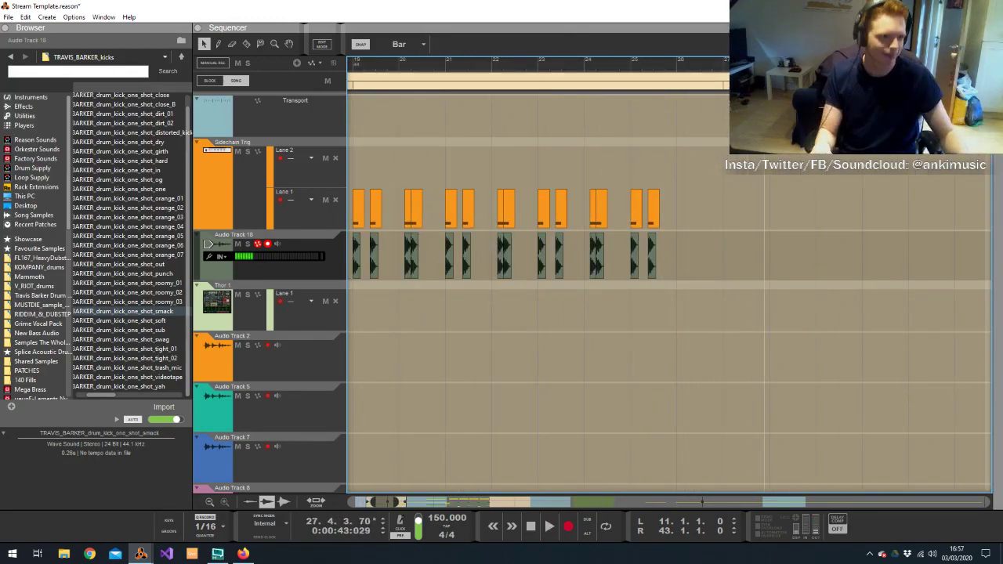
Create a new audio track below Audio Track 18 and place the playhead at 11.3.1 with snap set to 1/4
click(304, 248)
key(ctrl+t)
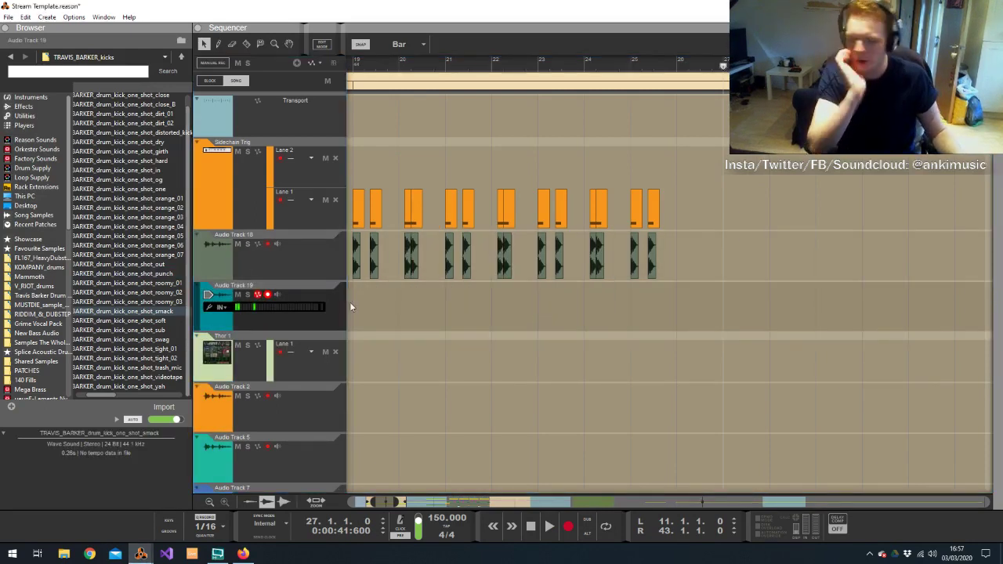
key(ctrl+z)
drag(371, 503, 356, 501)
key(ctrl+t)
click(399, 44)
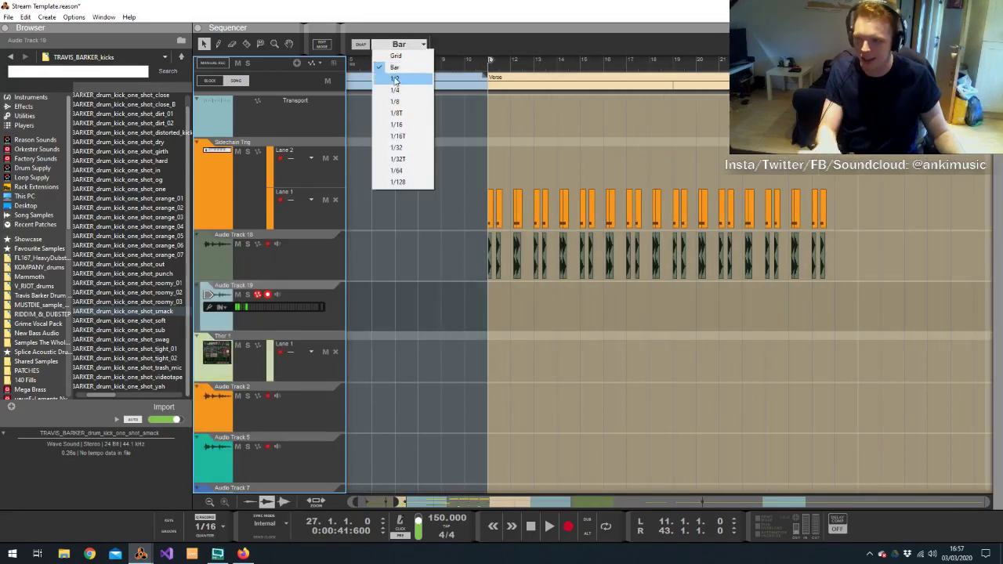
click(399, 86)
click(500, 65)
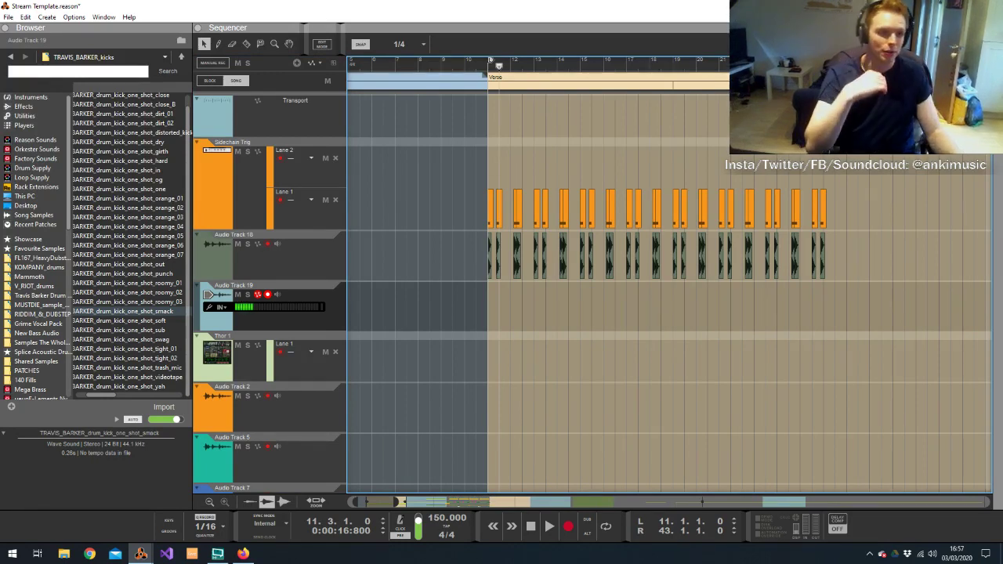
click(298, 317)
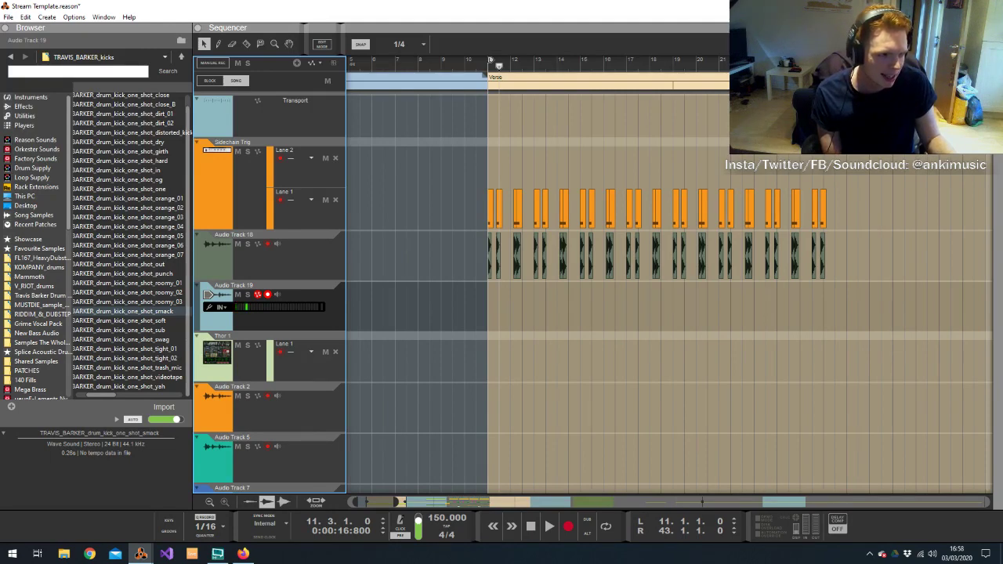
click(222, 308)
click(267, 343)
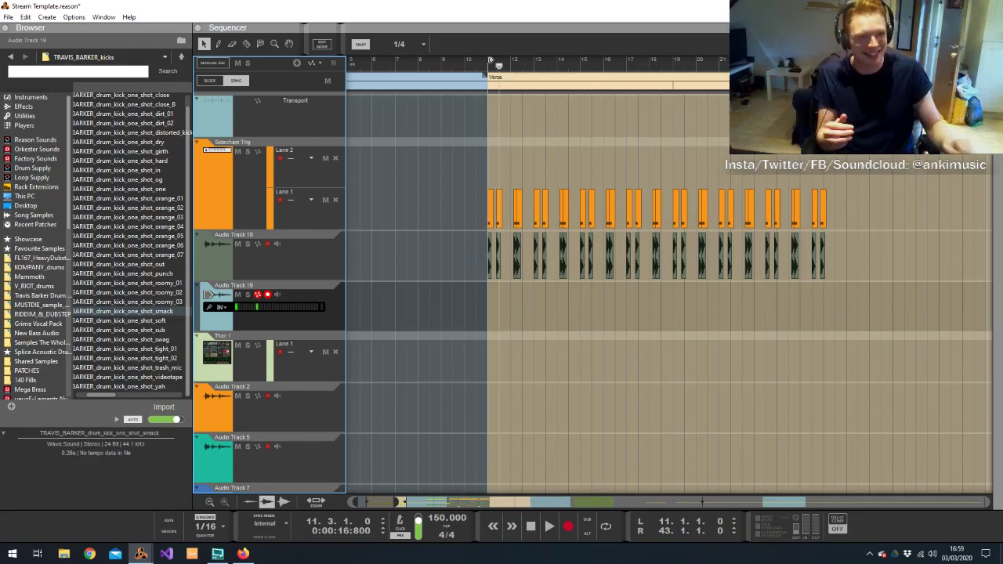
key(alt+Tab)
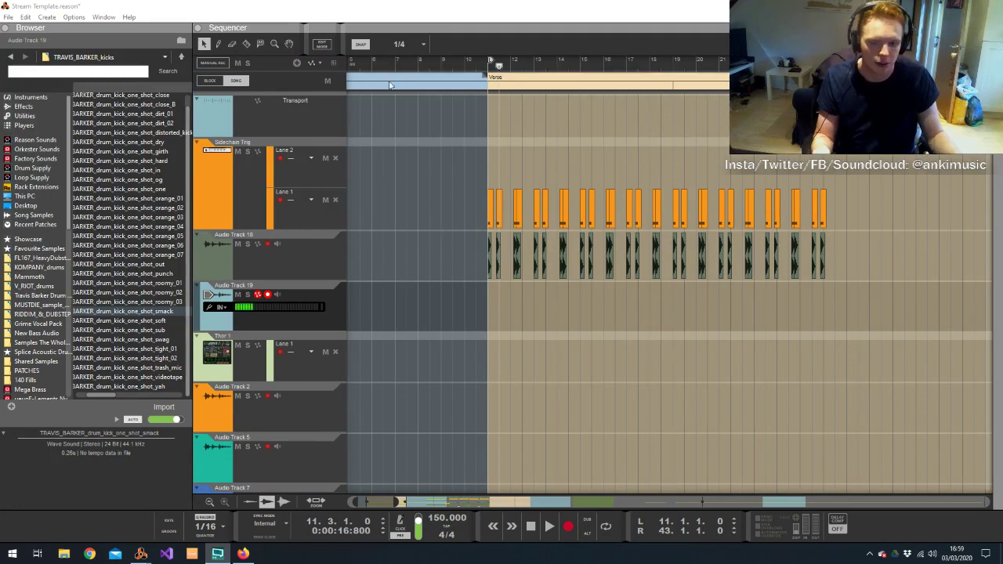
key(alt+Tab)
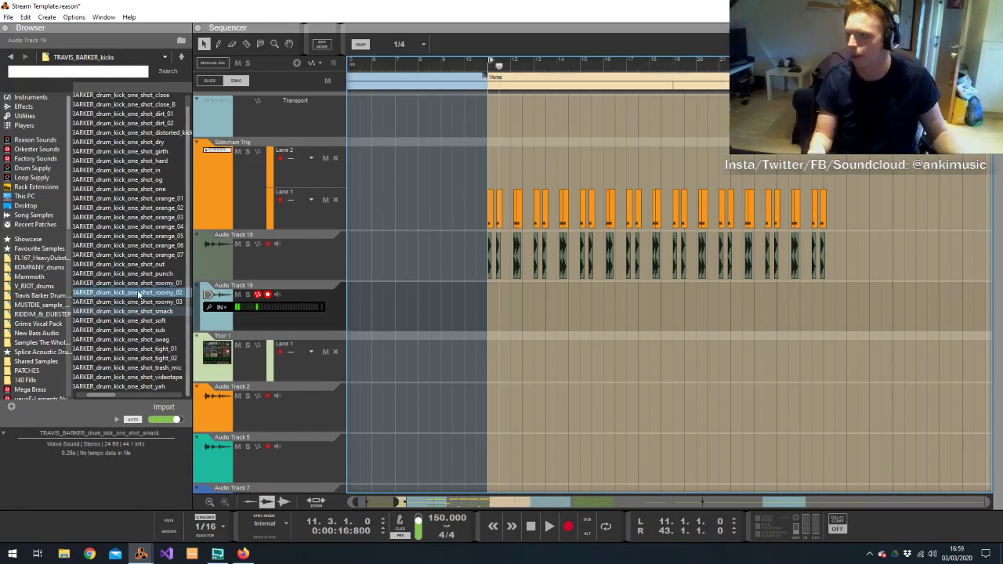
Leave the Travis Barker kicks folder and open the Snares sample folder of the 513TubeDrumHits pack in the browser
scroll(139, 191, up, 1)
scroll(167, 114, down, 1)
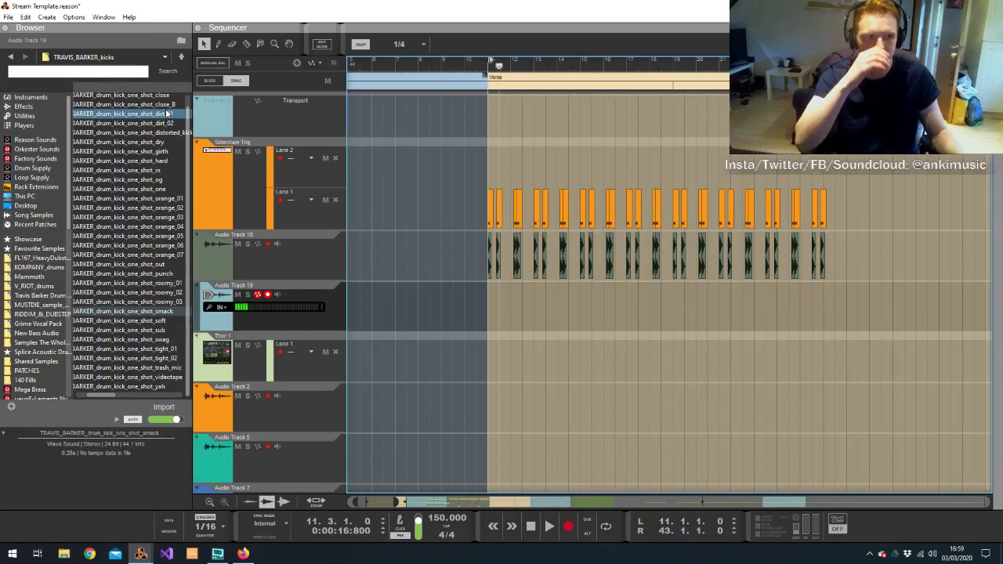
click(182, 58)
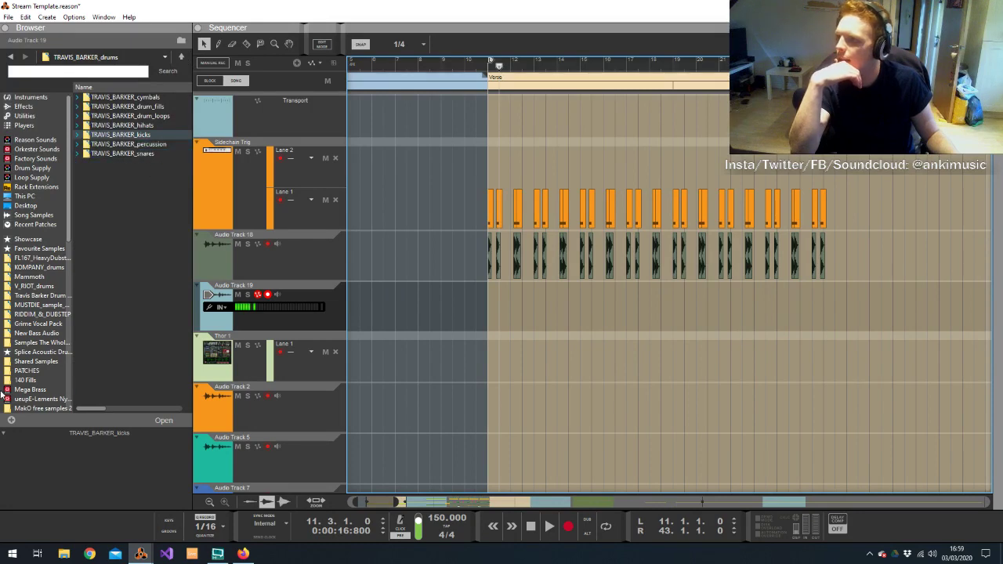
scroll(49, 279, down, 6)
scroll(48, 280, down, 7)
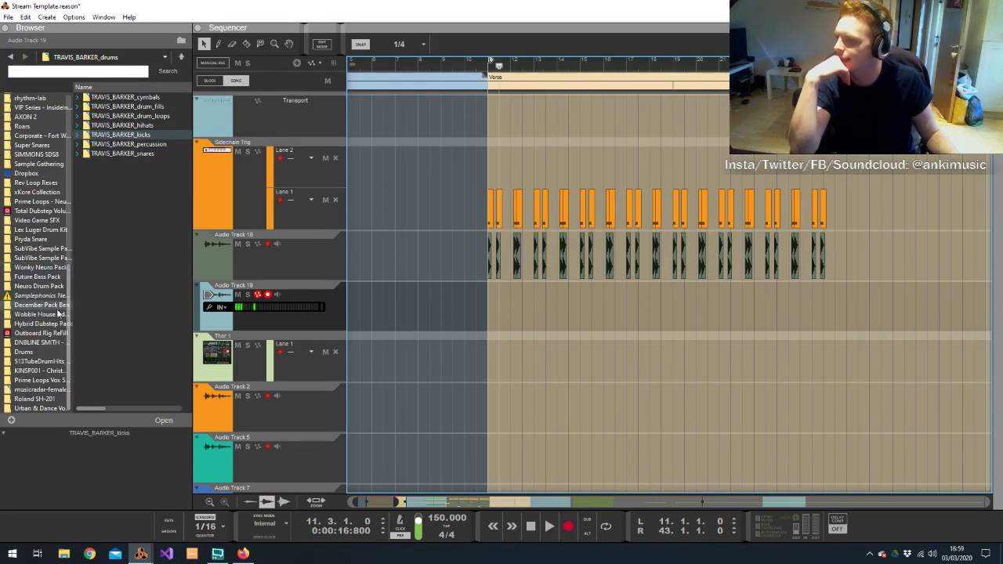
click(39, 362)
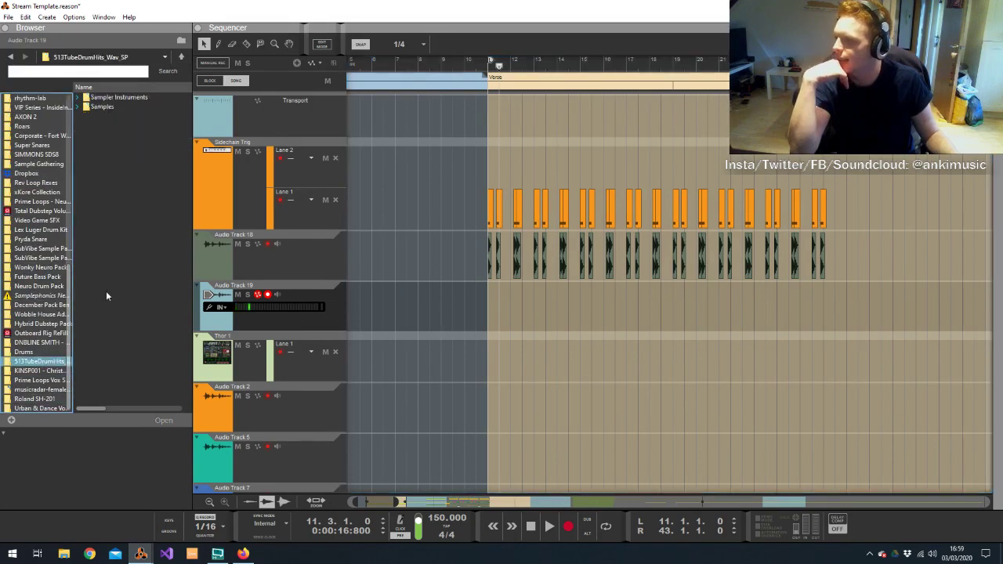
double_click(117, 106)
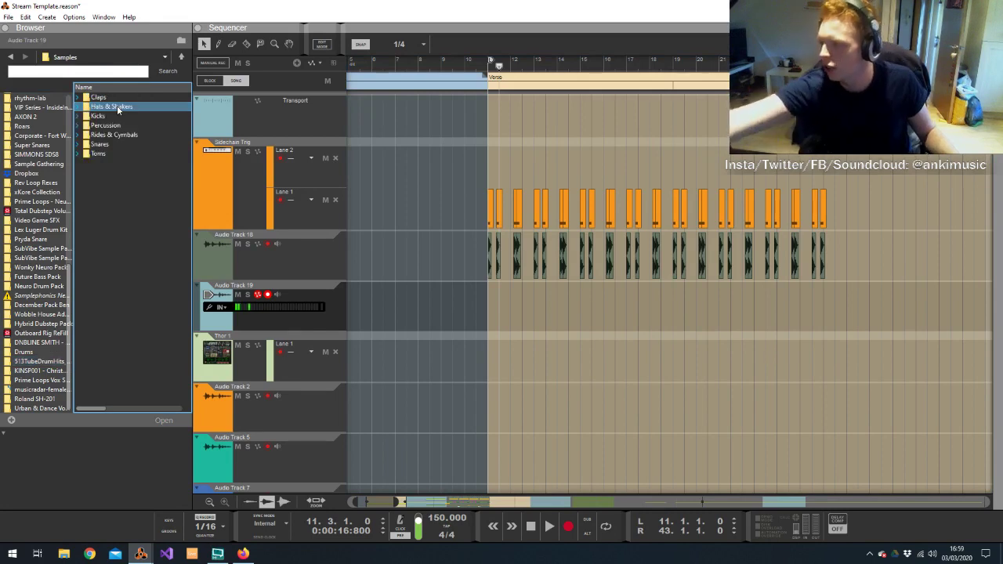
click(121, 136)
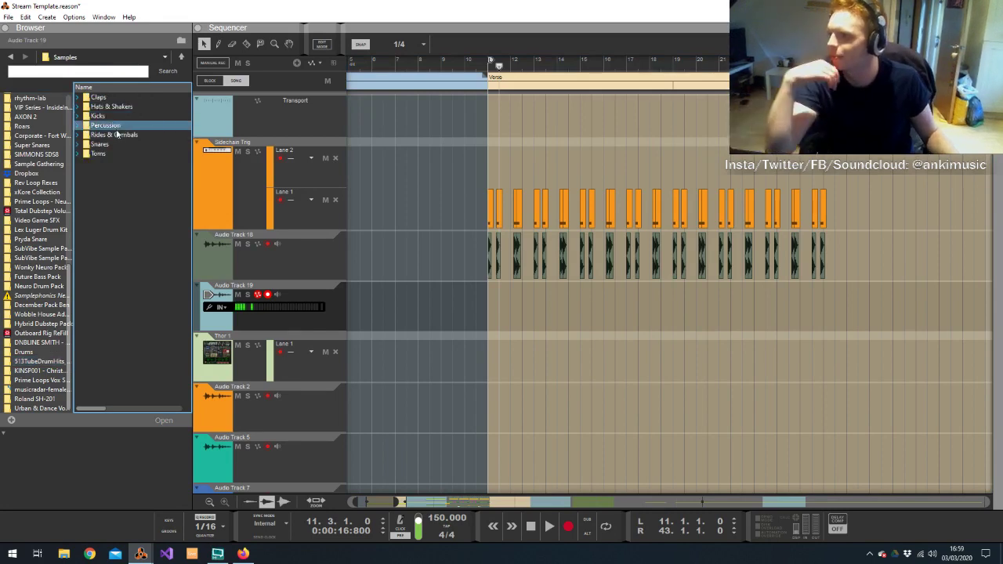
double_click(101, 144)
Audition snare samples across the 513TubeDrumHits Snares folder, including 1_A1, 1_D#3, 1_G2 and 2_C#1, to find a suitable snare
click(132, 145)
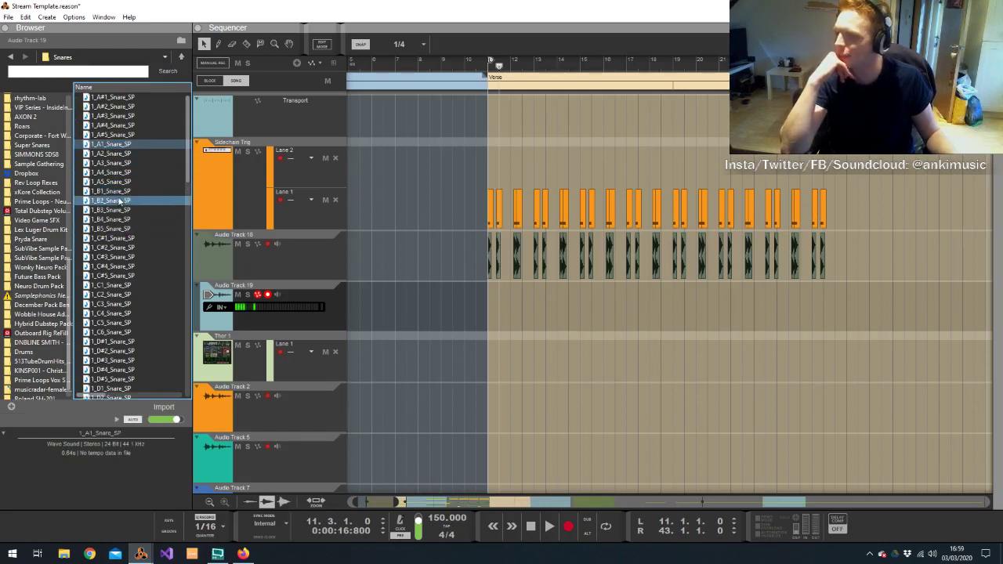
scroll(134, 227, down, 4)
click(130, 248)
scroll(130, 258, down, 6)
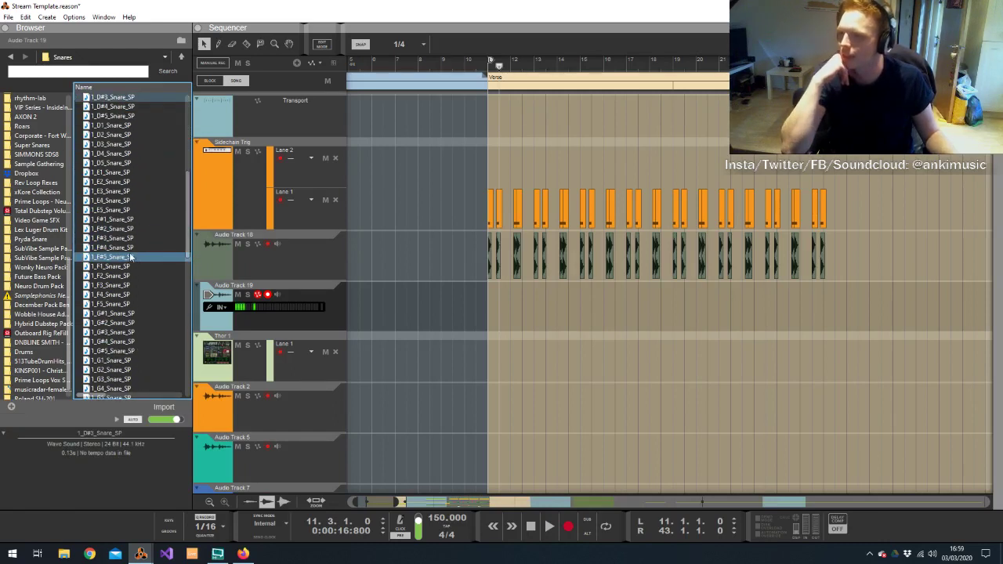
click(130, 251)
scroll(130, 248, down, 4)
click(130, 239)
scroll(130, 235, down, 7)
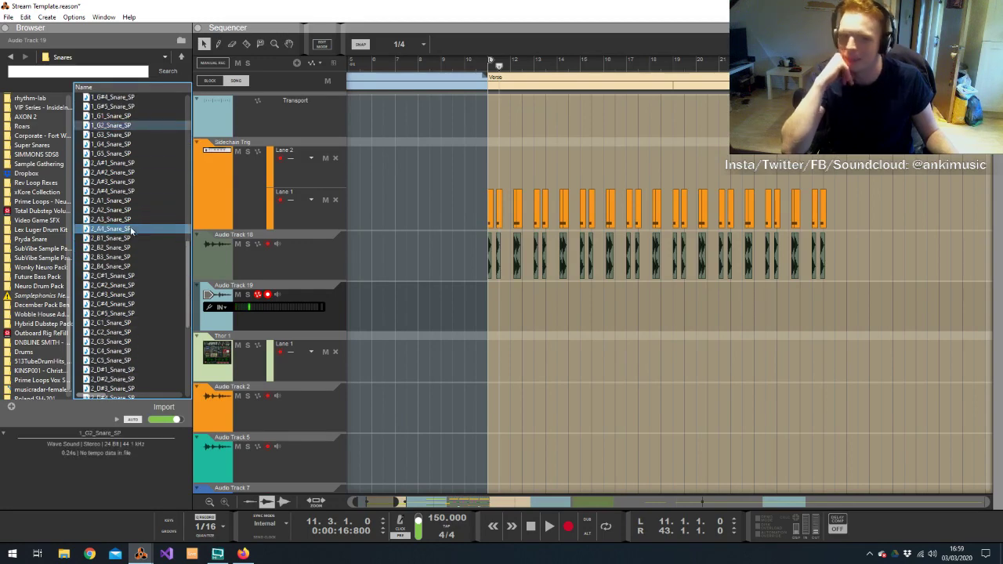
scroll(131, 248, down, 3)
click(135, 222)
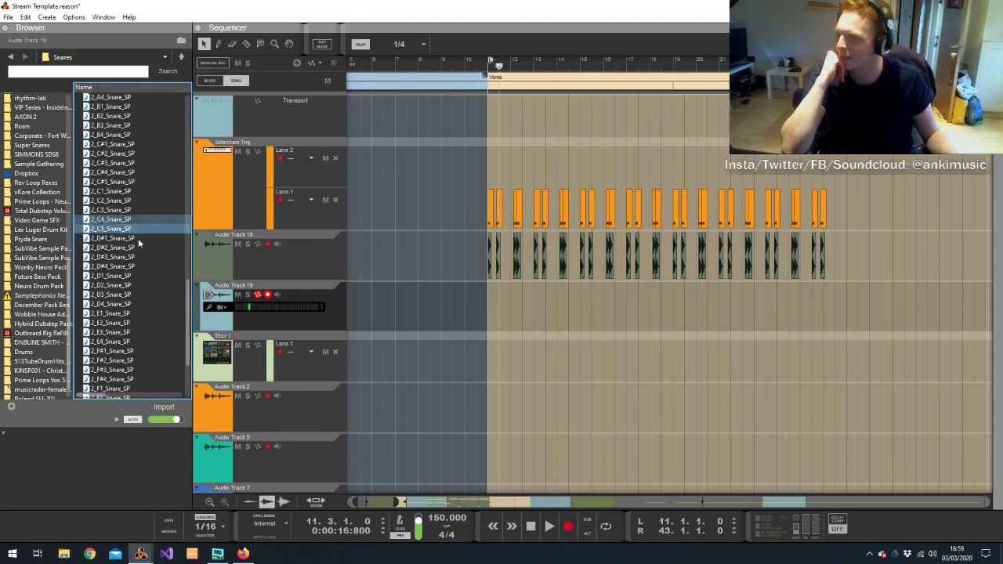
click(148, 162)
click(117, 144)
scroll(18, 181, up, 10)
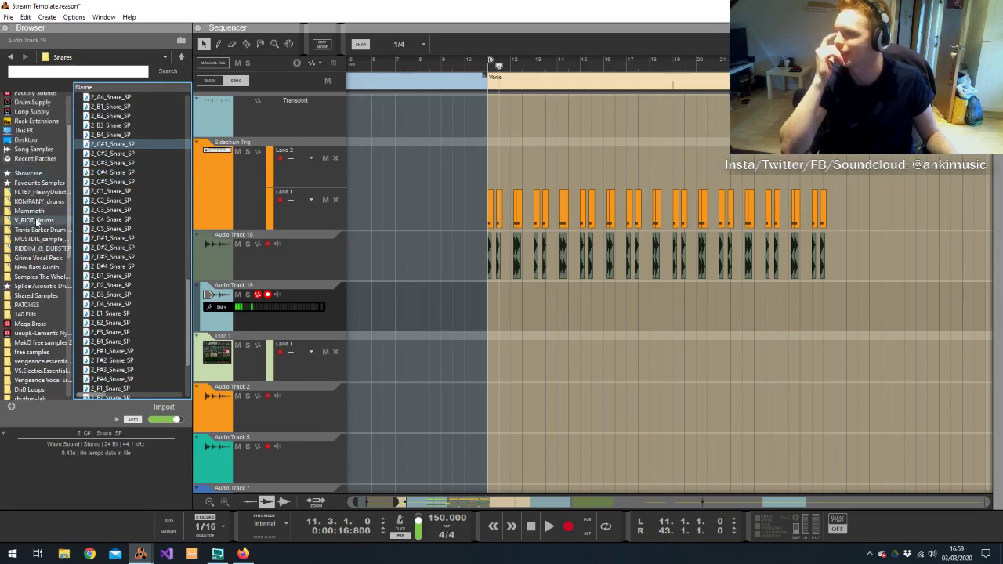
Open the Snare Drum SN folder within the Percussion samples of Orkester Sounds
scroll(41, 242, down, 10)
scroll(45, 248, down, 1)
scroll(45, 247, up, 10)
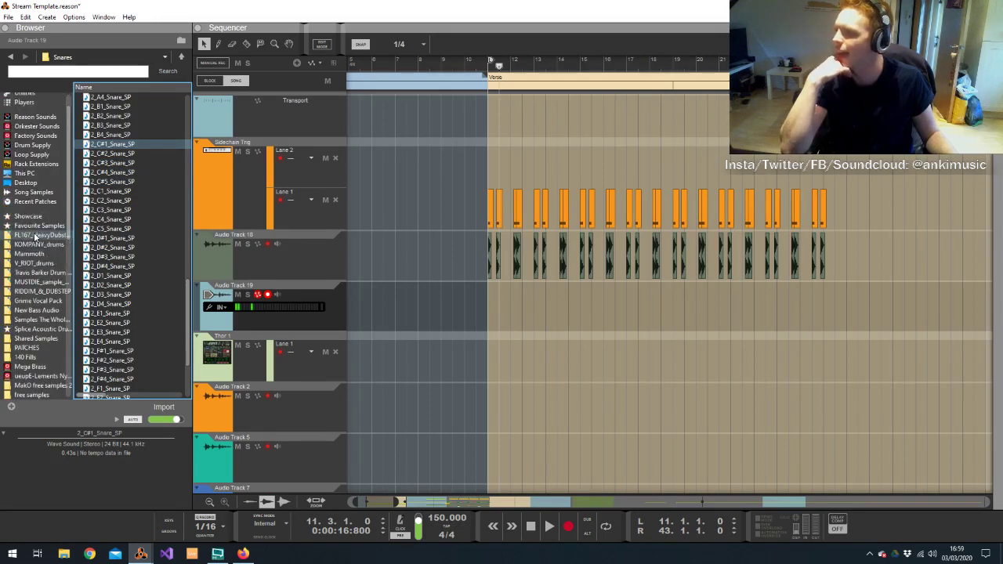
click(33, 159)
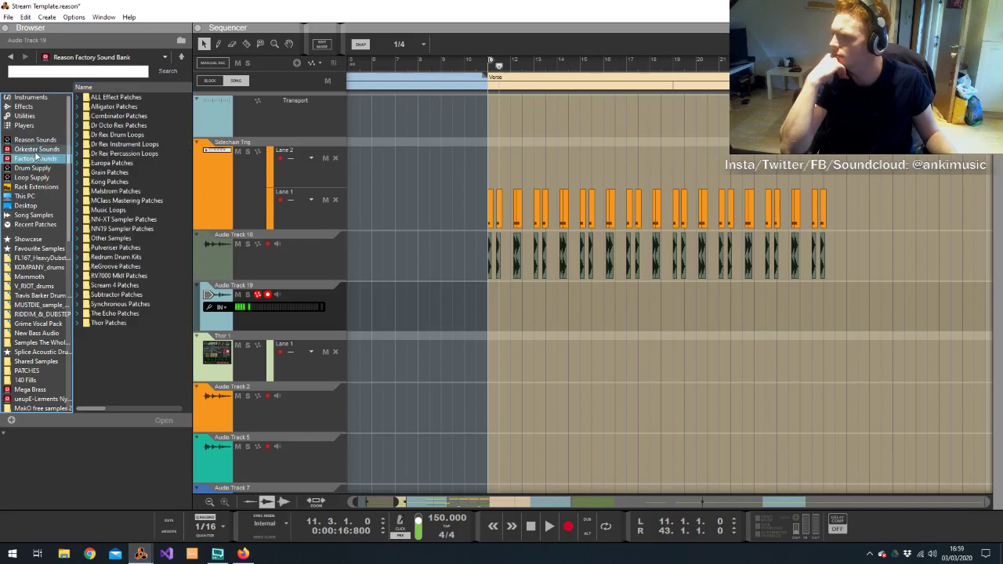
click(35, 149)
double_click(124, 126)
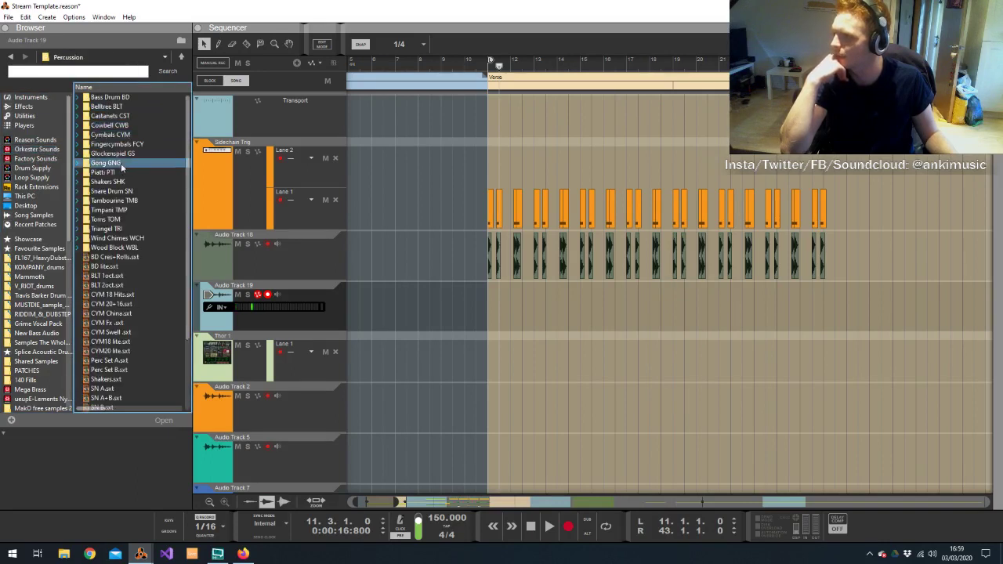
double_click(111, 191)
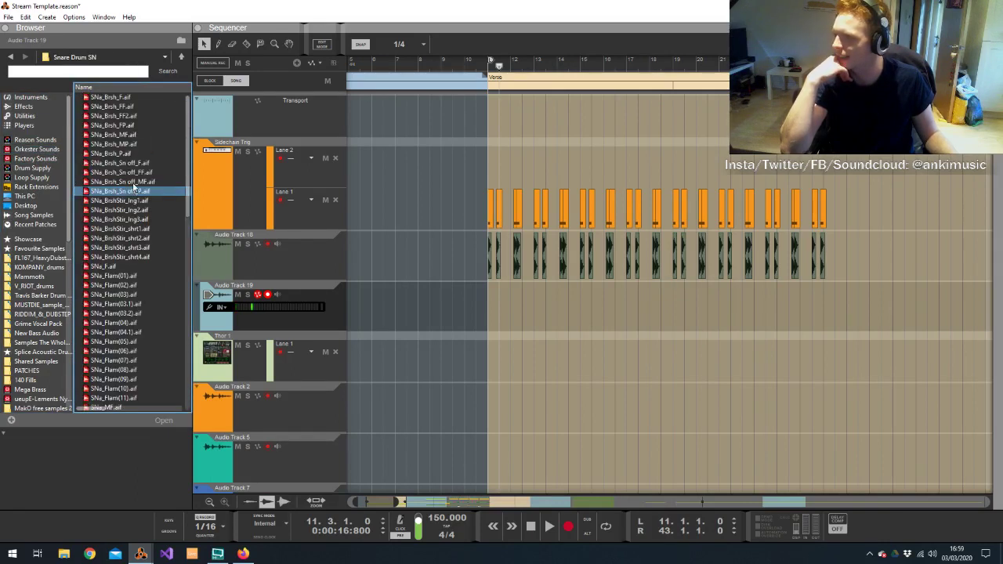
Audition the brush snare samples, including SNa_BrshStir_lng1, SNa_Brsh_Sn off_F, SNa_Brsh_P, SNa_Brsh_MP and SNa_Brsh_MF
click(117, 201)
click(119, 163)
click(122, 153)
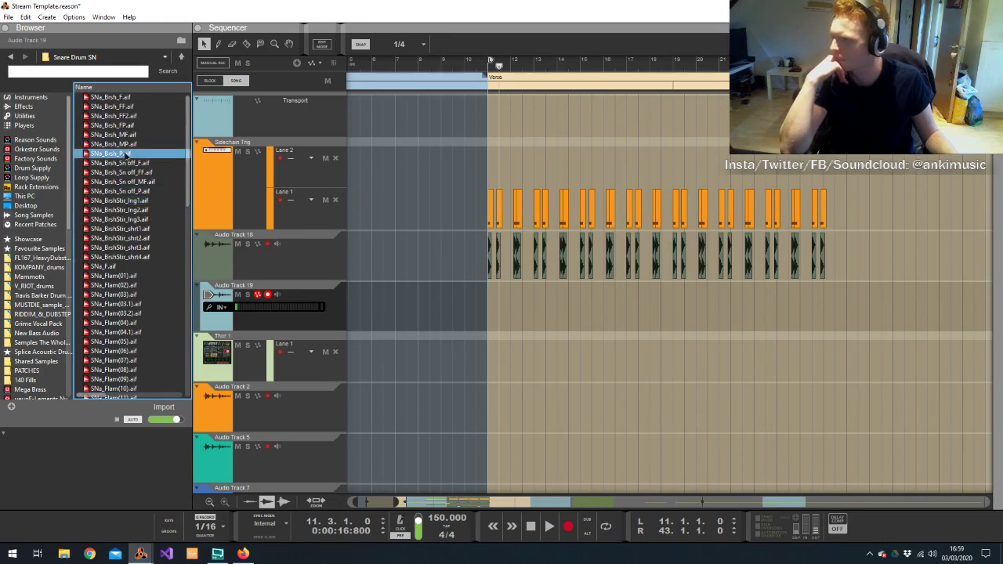
click(125, 144)
click(129, 135)
click(125, 145)
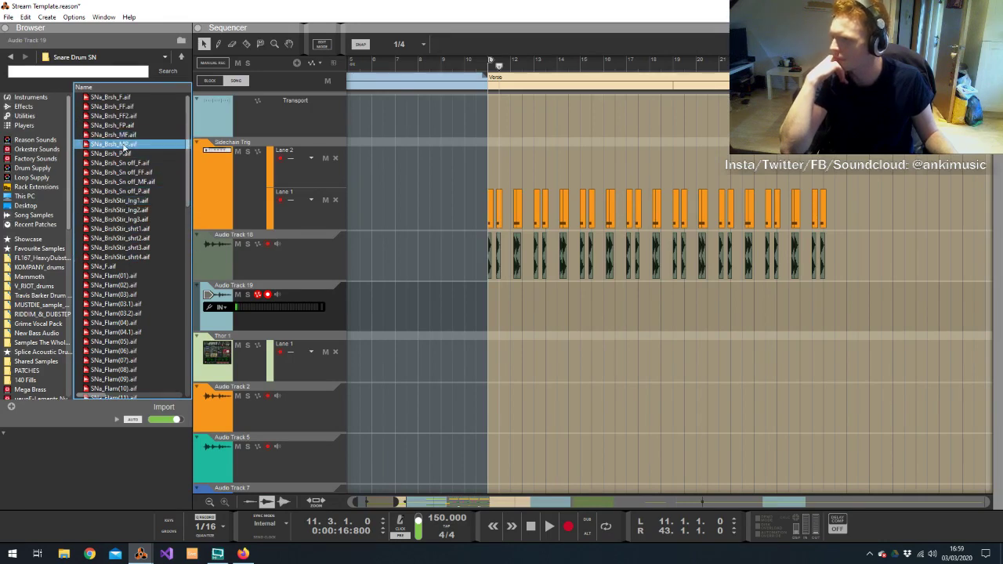
Try the SNa_Brsh_MP.aif snare at 11.3.1 on Audio Track 19 in playback and remove its clip
drag(125, 144, 512, 311)
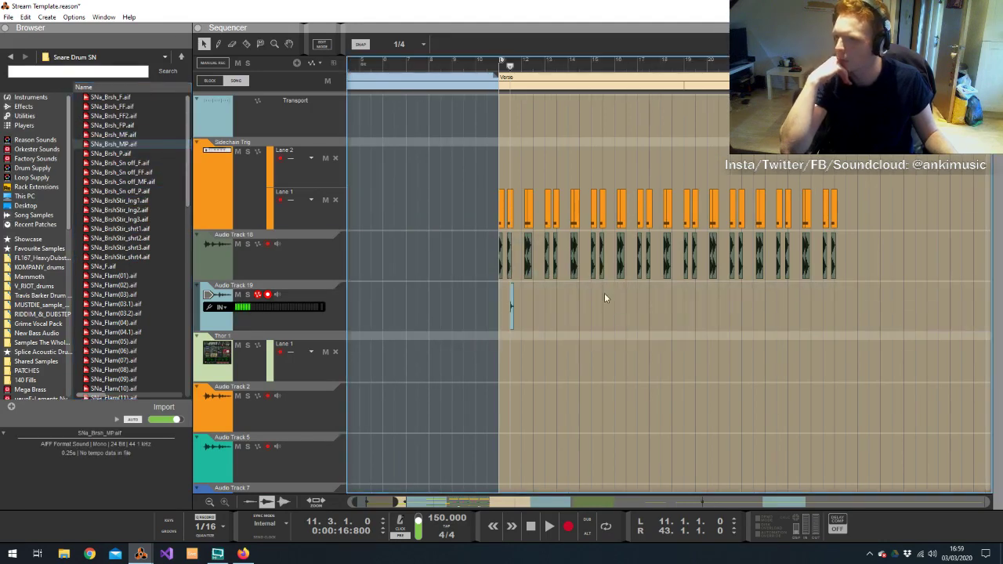
click(475, 68)
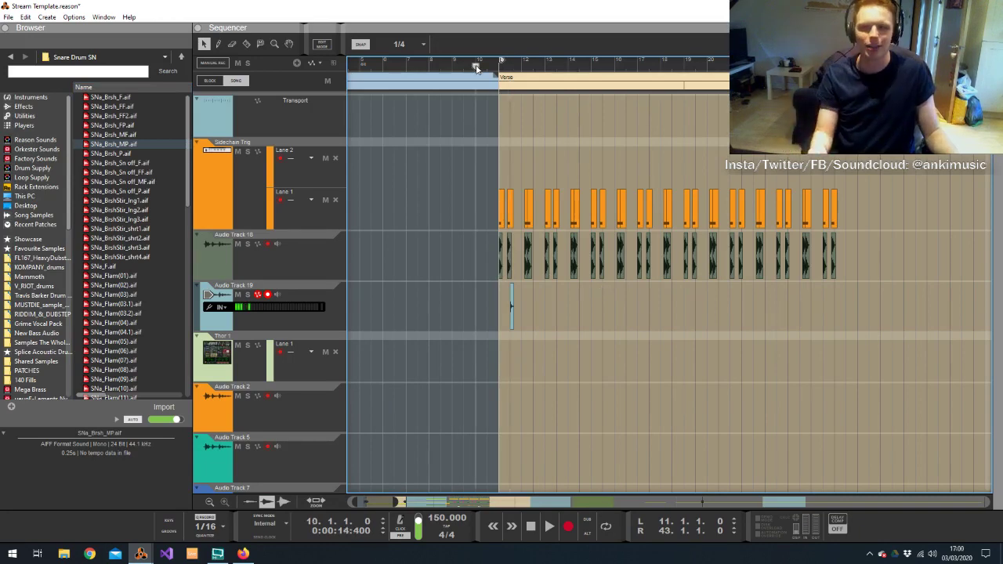
scroll(476, 69, up, 5)
key(space)
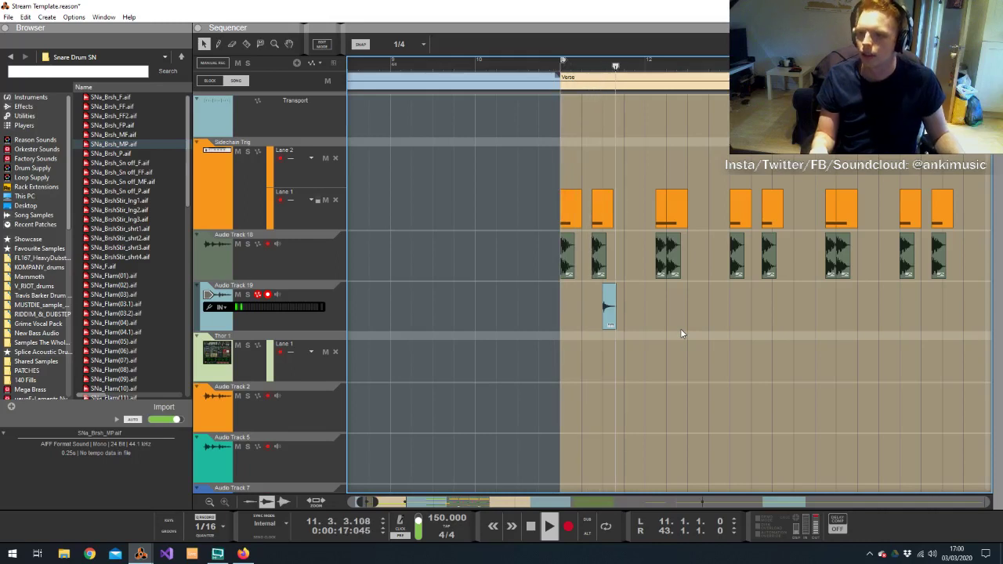
click(613, 318)
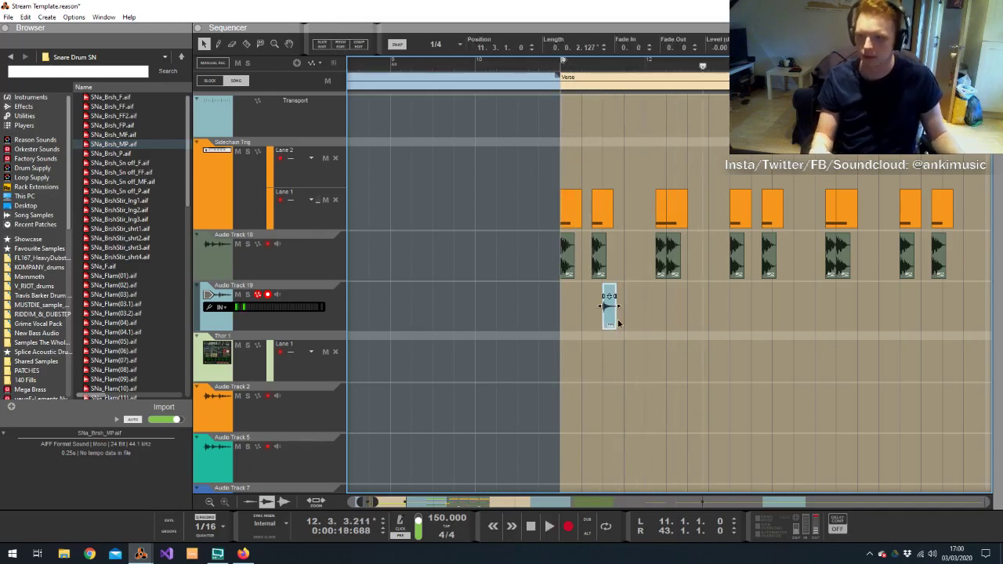
key(Delete)
Set the playhead to 11.3.1 and audition snare samples including SNa_Flam(11), SNa_Rim F, SNa_Rim MF and SNa_Rim MP
click(606, 77)
click(603, 65)
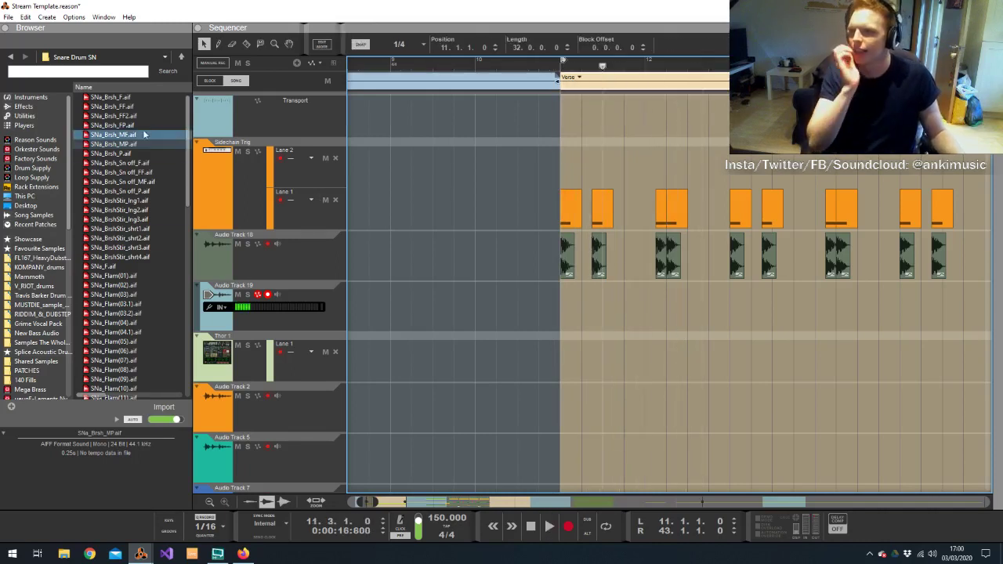
scroll(139, 119, down, 7)
click(149, 192)
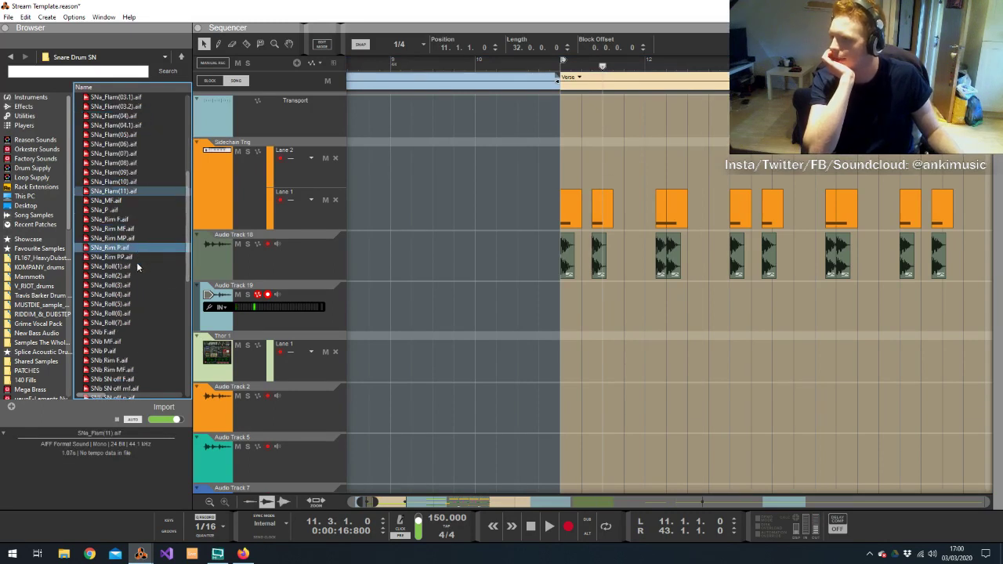
click(134, 221)
click(131, 230)
click(126, 240)
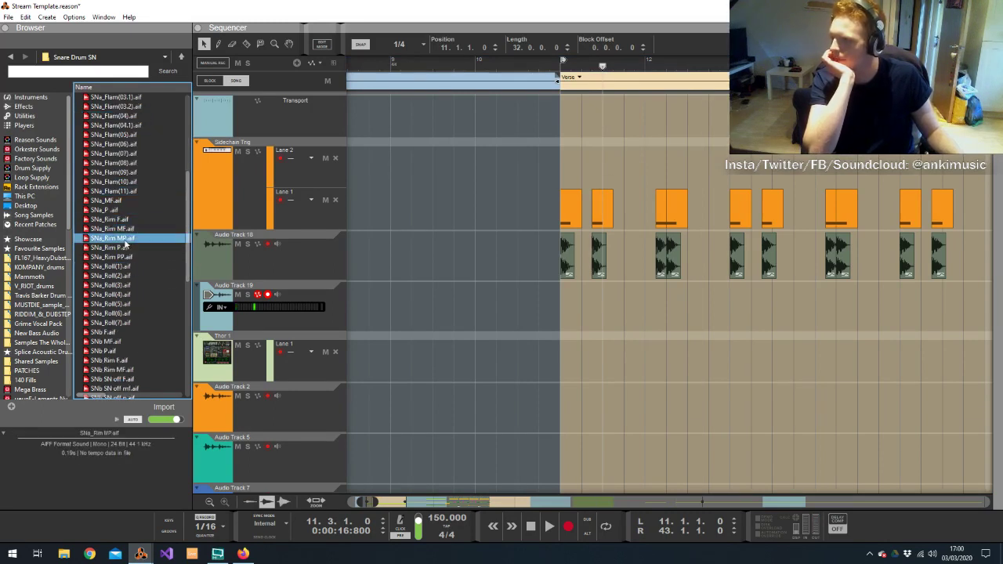
Place SNa_Rim F.aif at 11.3.1 and 12.3.1 on Audio Track 19, with matching trigger clips in Lane 2 of Sidechain Trig
drag(118, 219, 695, 307)
click(635, 236)
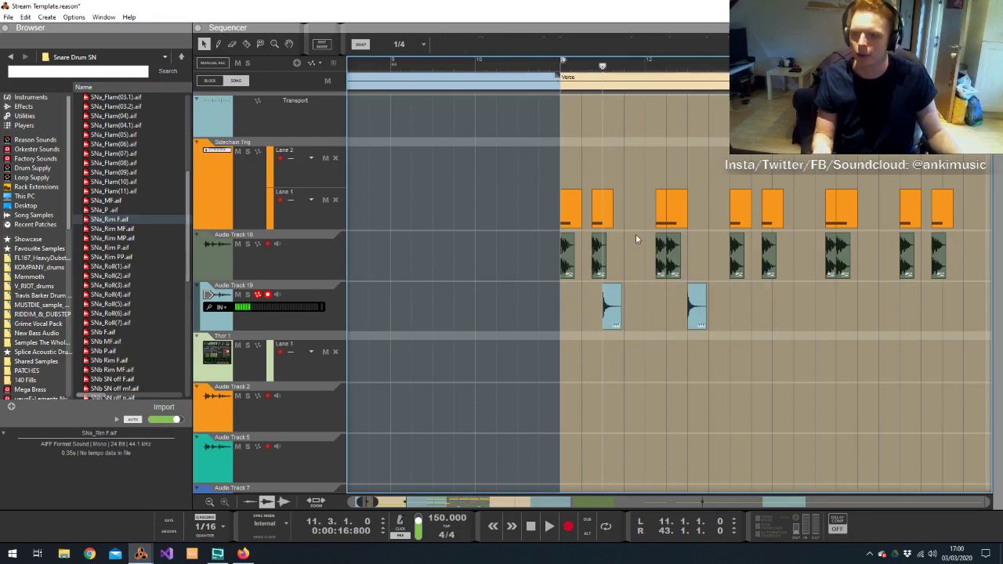
drag(609, 202, 700, 172)
Copy the two snare clips and their Lane 2 trigger clips into bars 13 and 14 while playing from before the Verse
click(521, 75)
key(space)
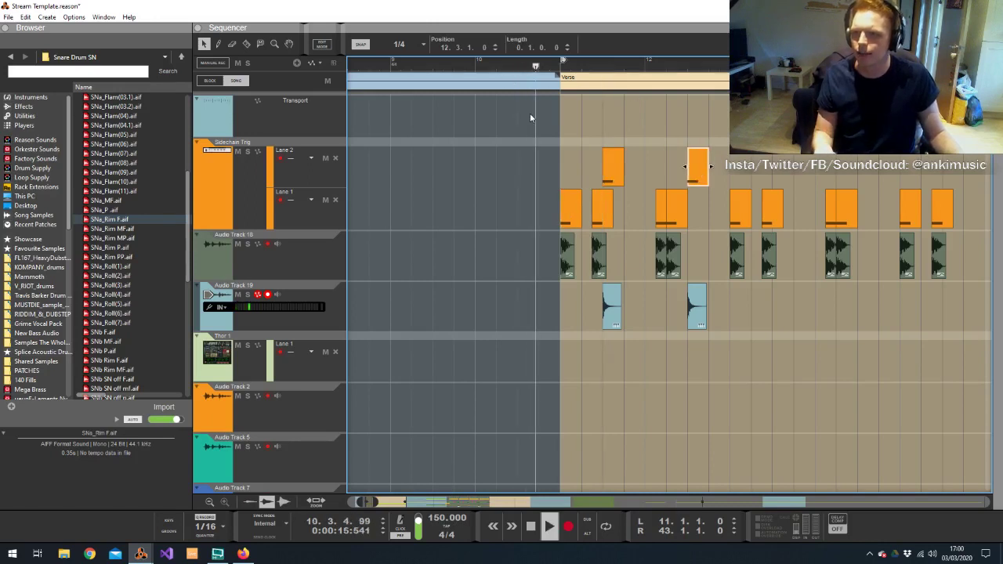
drag(596, 146, 709, 186)
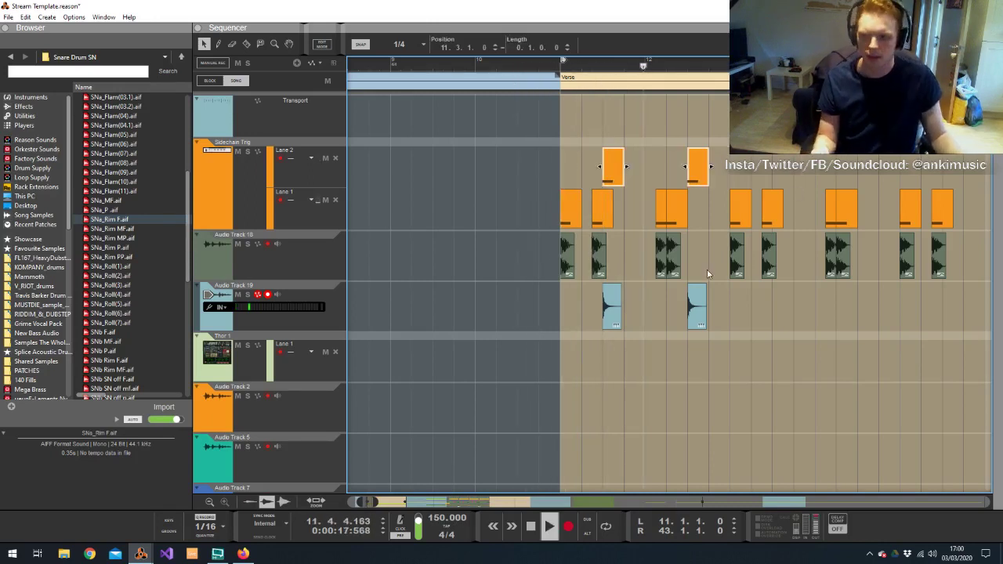
drag(707, 274, 785, 319)
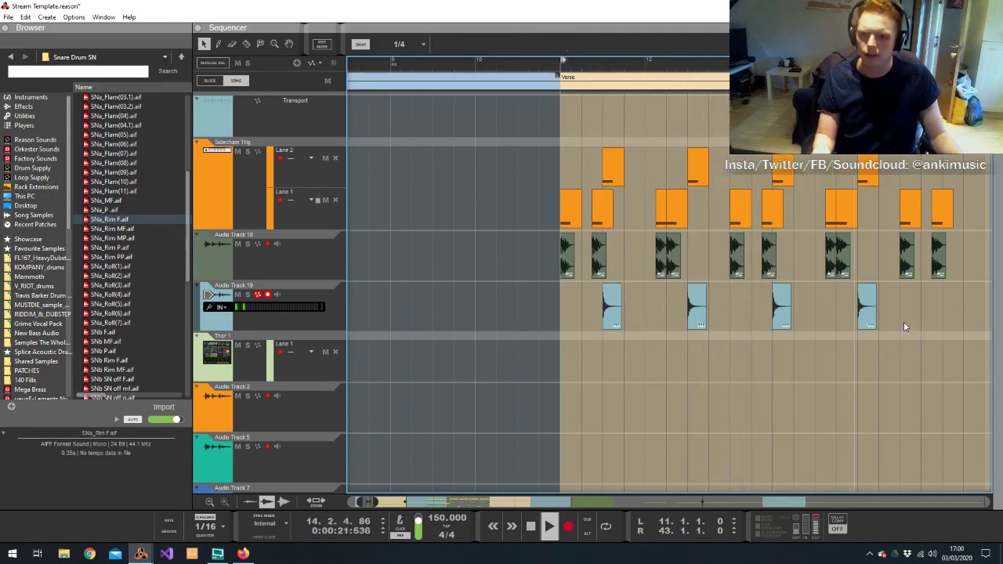
key(space)
Set snap to 1/16, move the third snare and its trigger clip to 13.4.1, and play back from bar 11
click(399, 44)
click(397, 125)
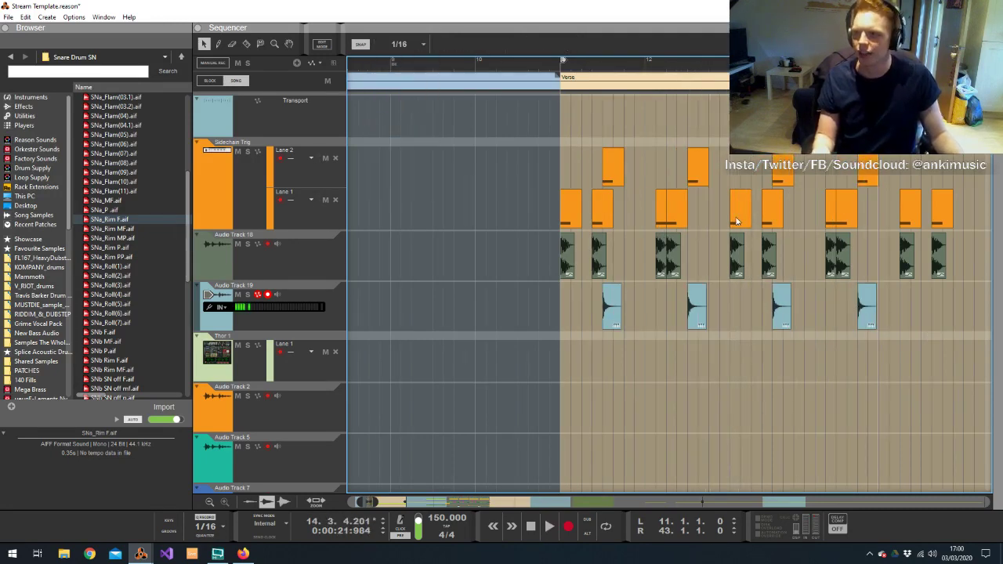
click(782, 179)
drag(784, 321, 807, 327)
click(568, 67)
key(space)
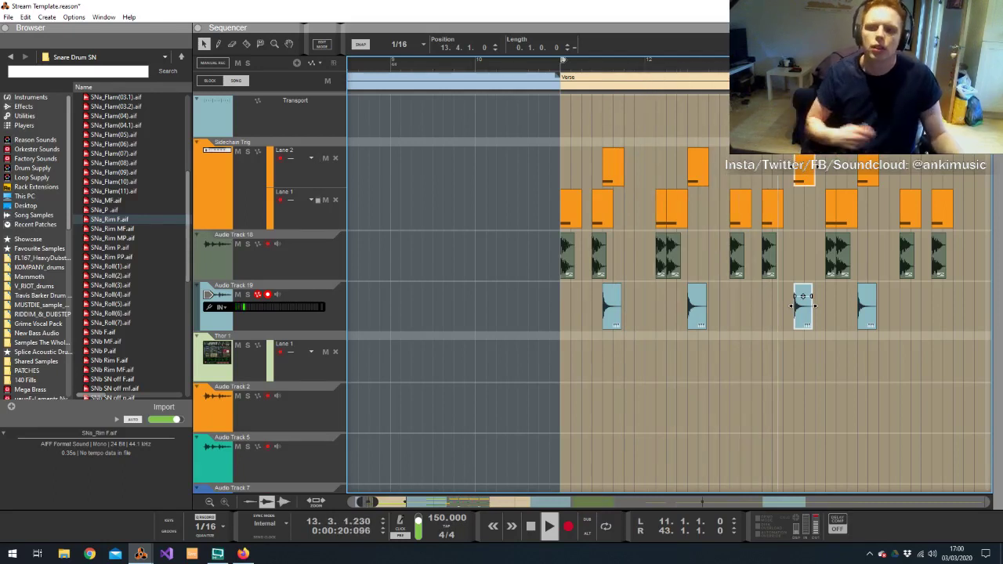
Copy the last snare and its trigger clip from bar 14's third beat to 14.4.3 and listen to the result
drag(892, 330, 899, 179)
key(space)
key(space)
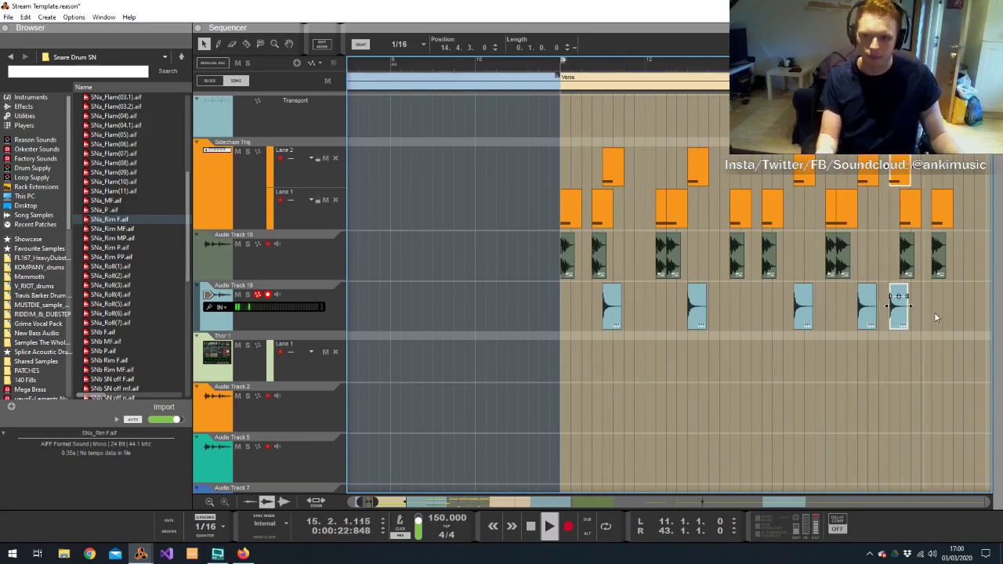
key(space)
Copy all snare and Lane 2 trigger clips four bars on, starting at 15.3.1, and play back the copied section
drag(936, 316, 586, 323)
drag(815, 118, 589, 97)
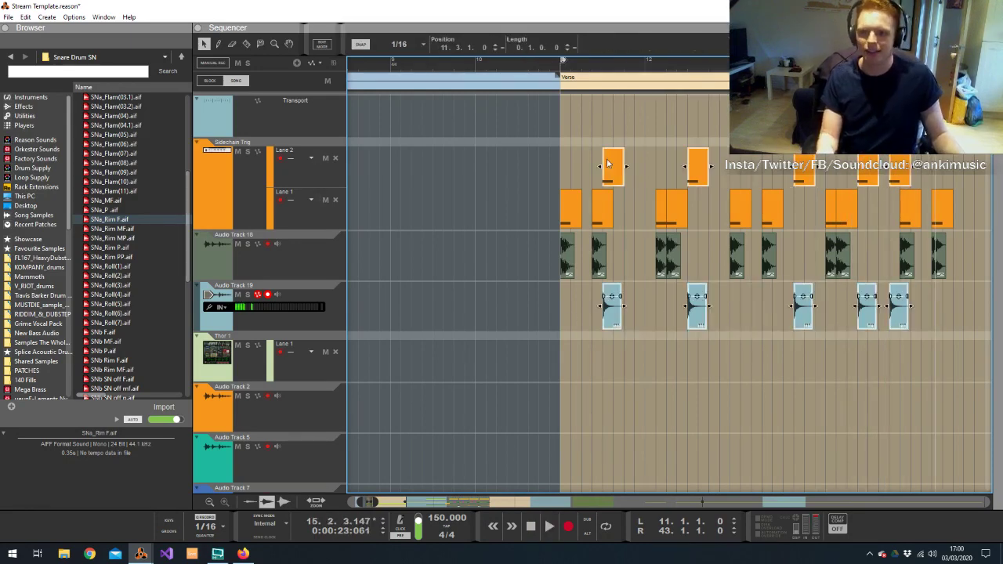
drag(612, 159, 950, 156)
drag(375, 502, 390, 502)
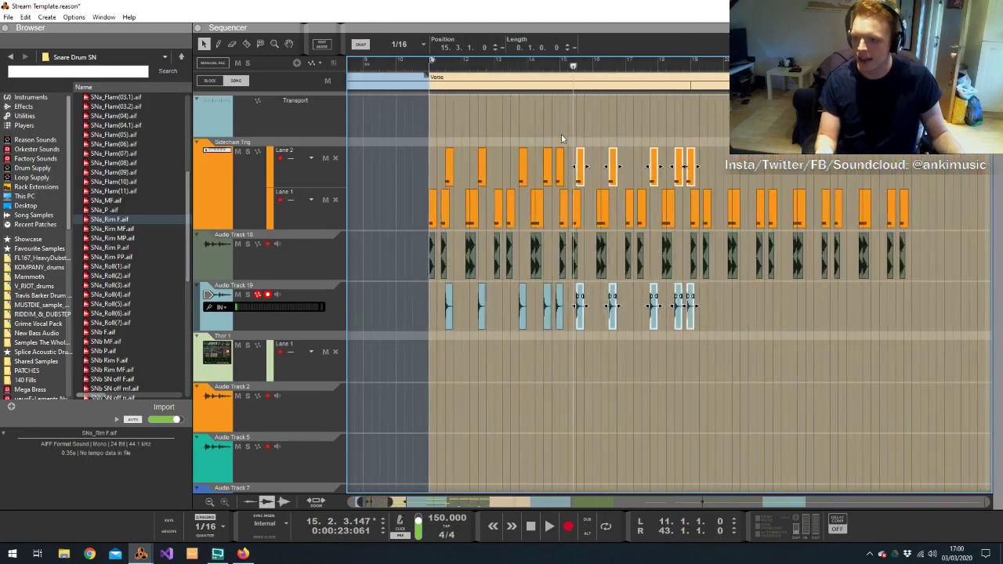
click(550, 66)
key(space)
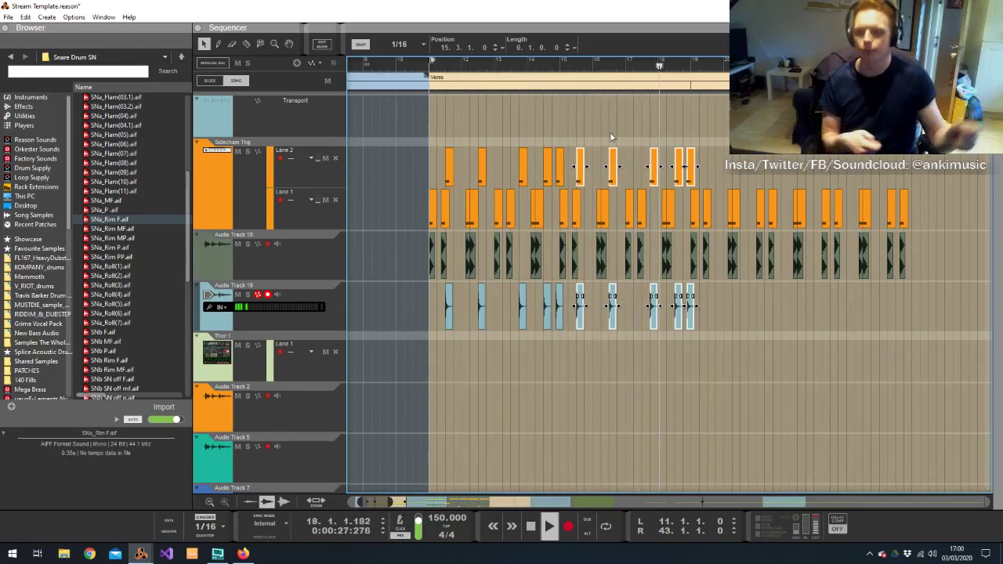
drag(738, 187, 675, 178)
key(Delete)
drag(714, 310, 680, 311)
key(Delete)
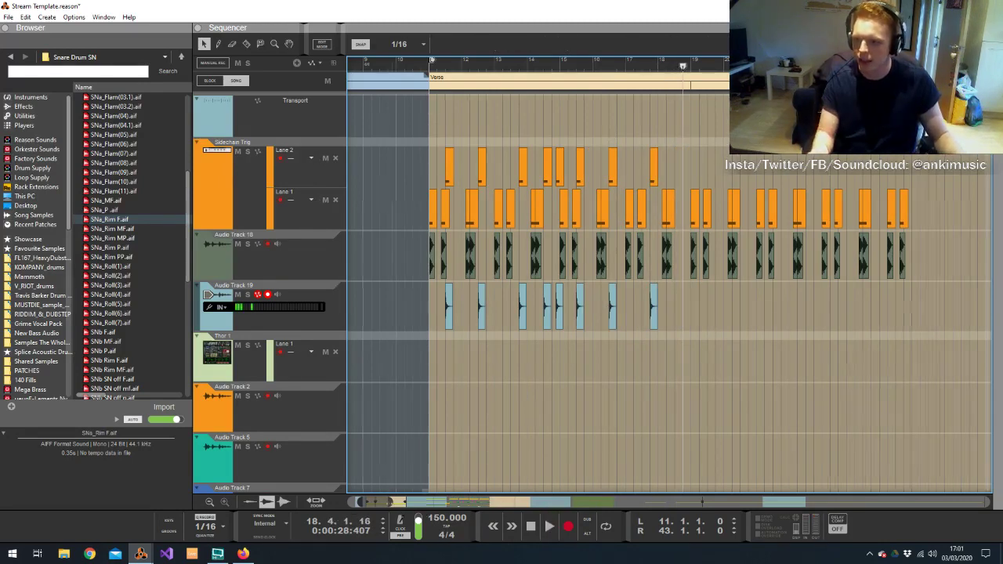
key(ctrl+z)
key(ctrl+z)
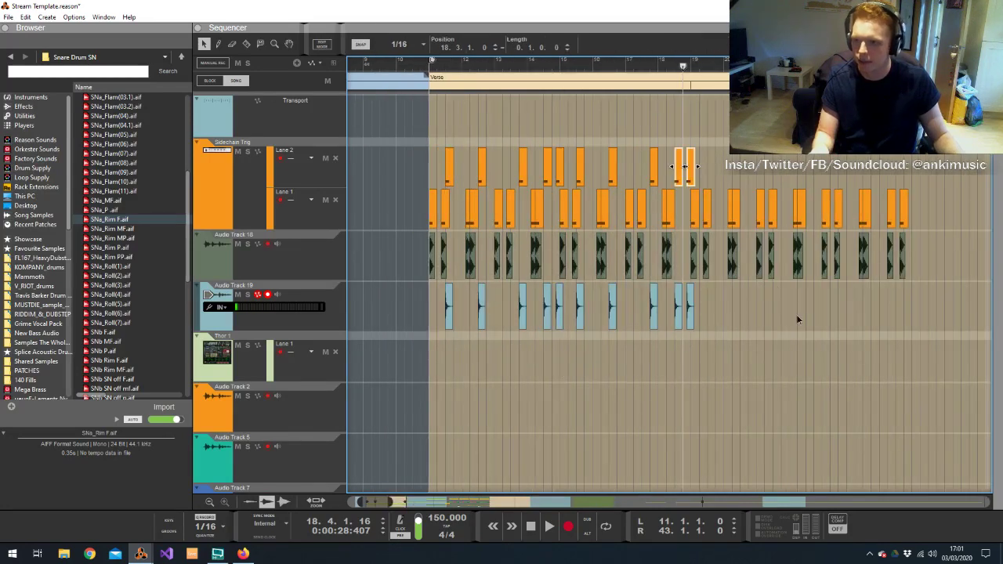
Set snap to Bar and copy the whole eight-bar snare and Lane 2 trigger pattern so it repeats starting at 19.3.1
drag(797, 314, 421, 285)
drag(711, 164, 405, 135)
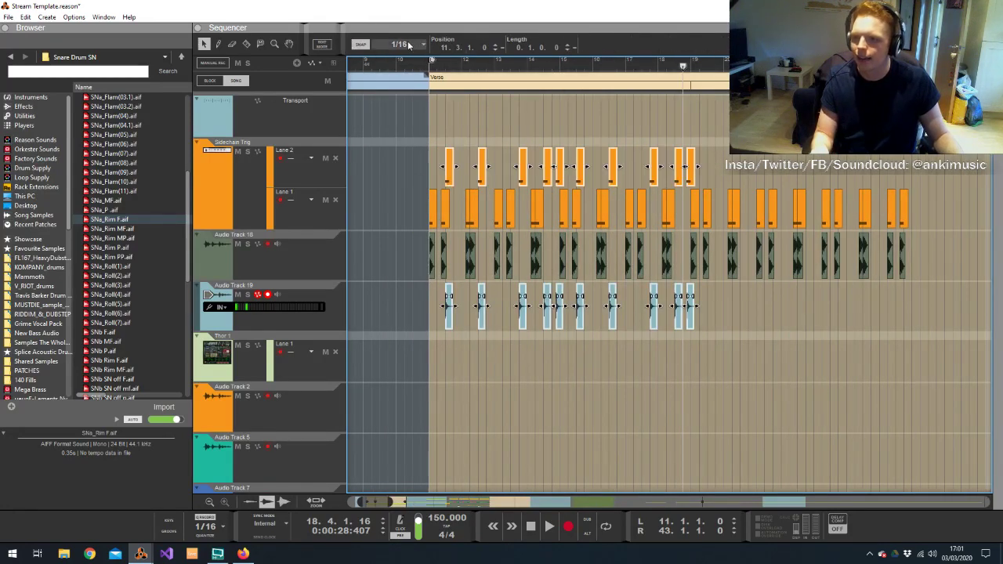
click(400, 44)
click(392, 48)
drag(449, 180, 708, 179)
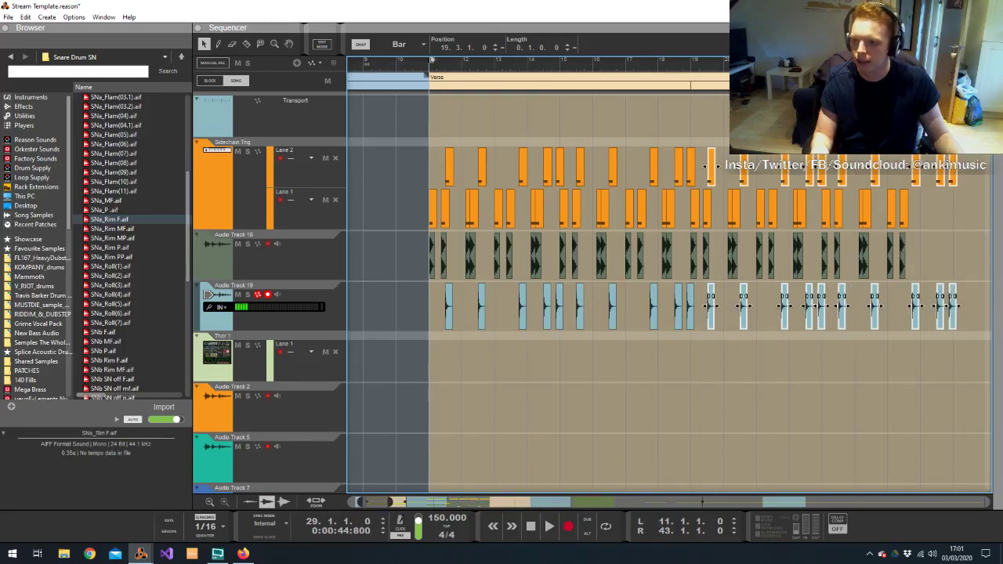
Delete the last two snare clips and their two trigger clips in bar 26
scroll(729, 370, right, 5)
click(810, 319)
key(Delete)
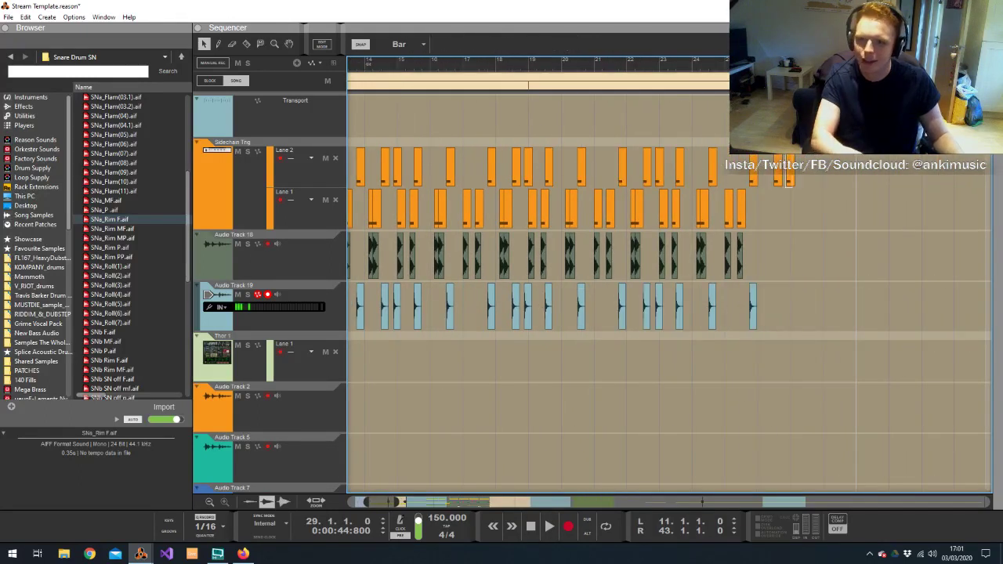
Play back the end of the drum pattern from bar 25 and return the playhead to 11.1.1
click(722, 71)
key(space)
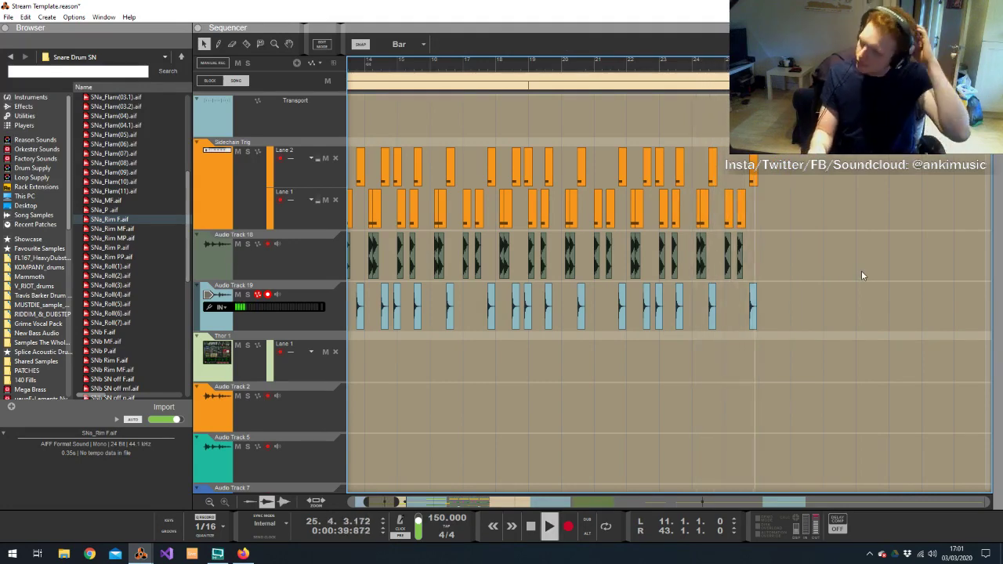
scroll(861, 276, down, 5)
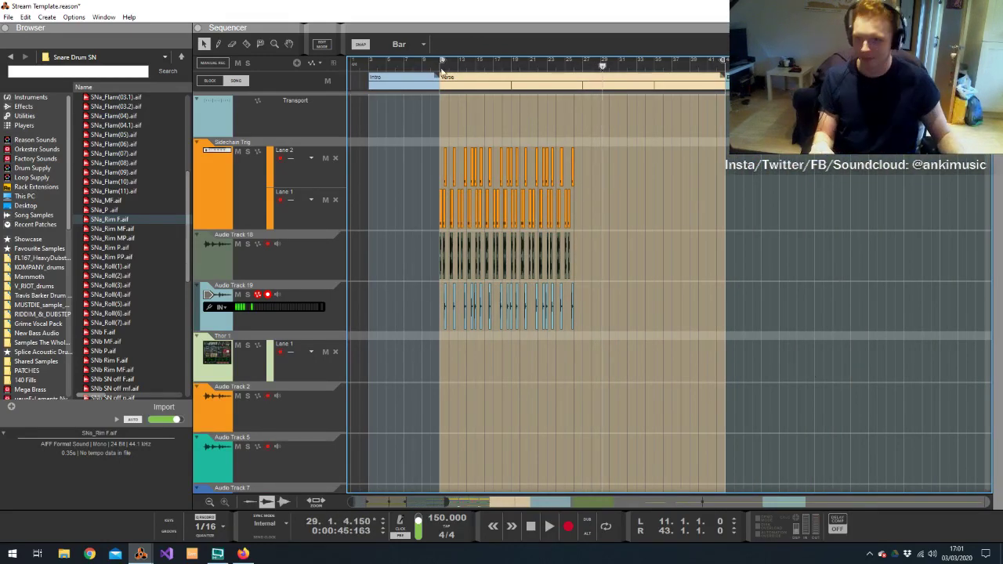
key(space)
scroll(441, 68, up, 3)
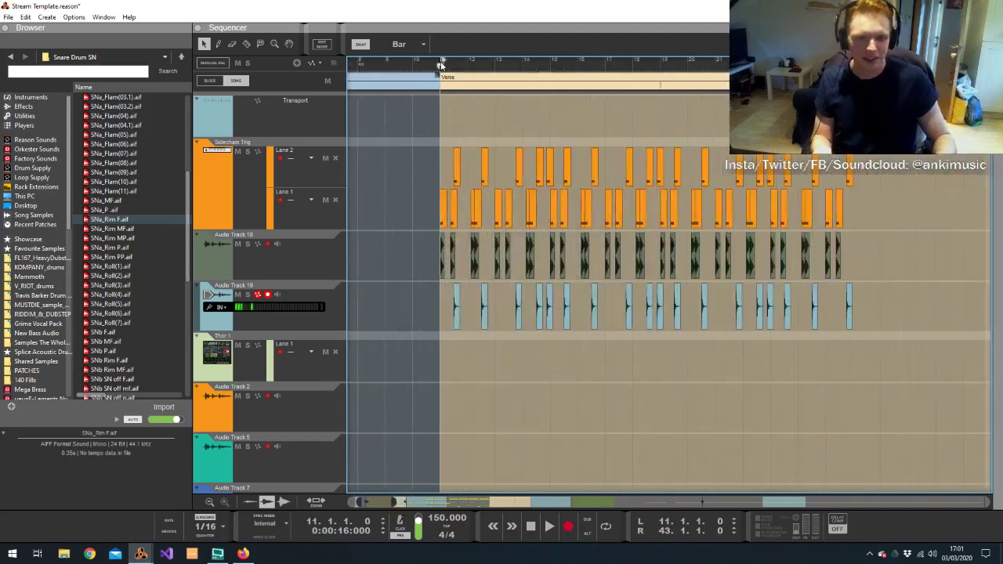
Switch to the rack, unfold Audio Track 19 and add a Synapse DR-1 Deep Reverb as its insert effect
key(alt+Tab)
key(alt+Tab)
key(alt+Tab)
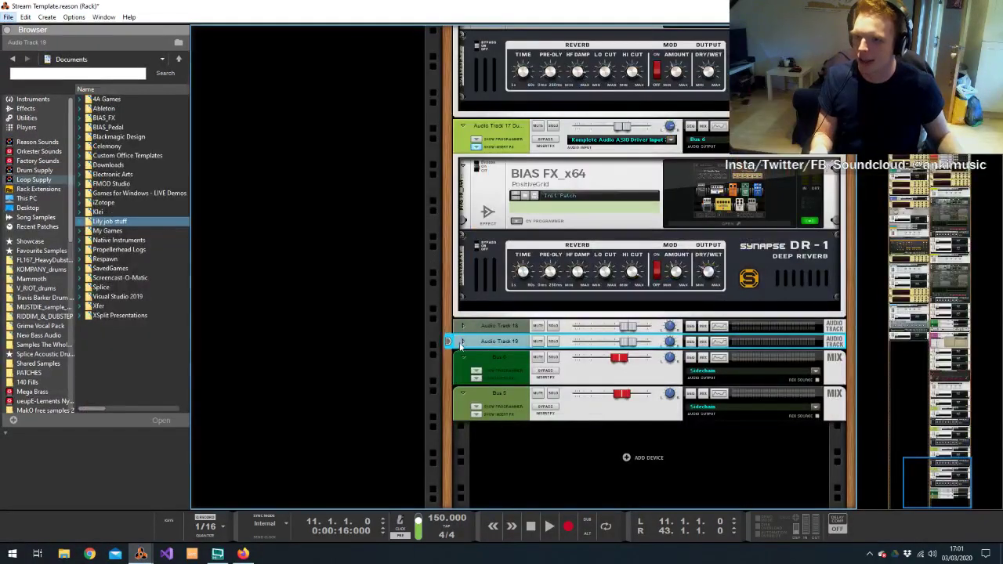
click(463, 343)
right_click(488, 368)
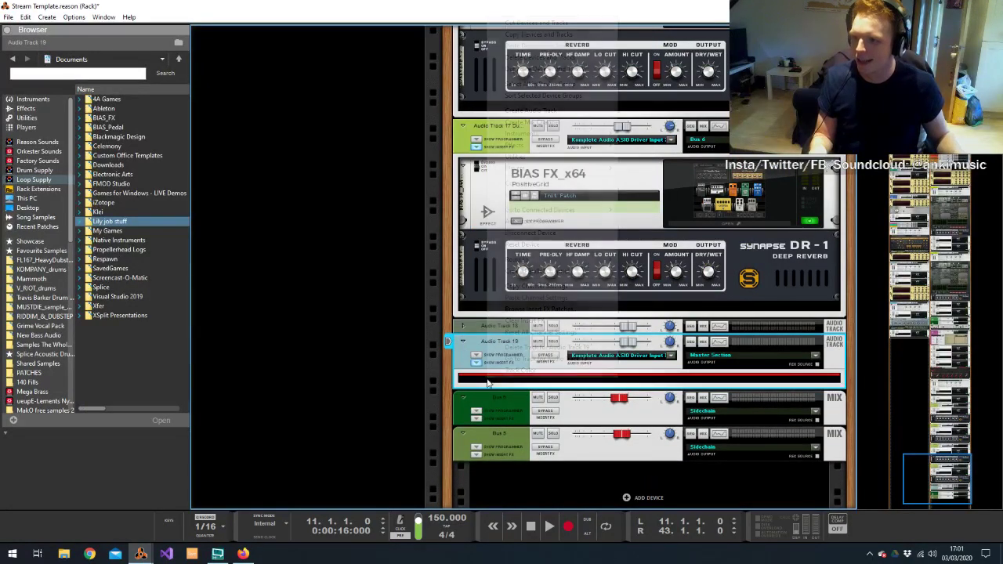
mouse_move(561, 147)
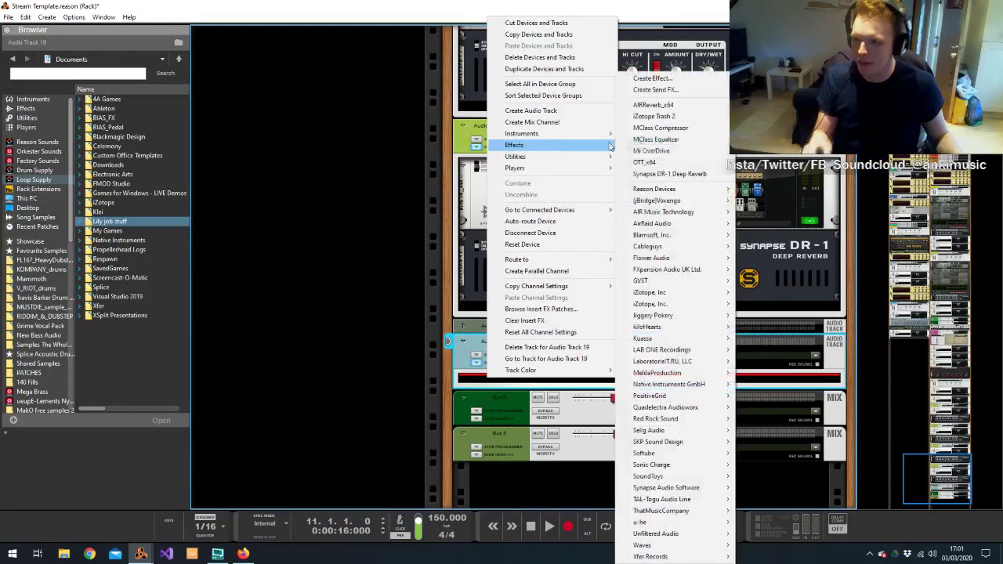
click(670, 173)
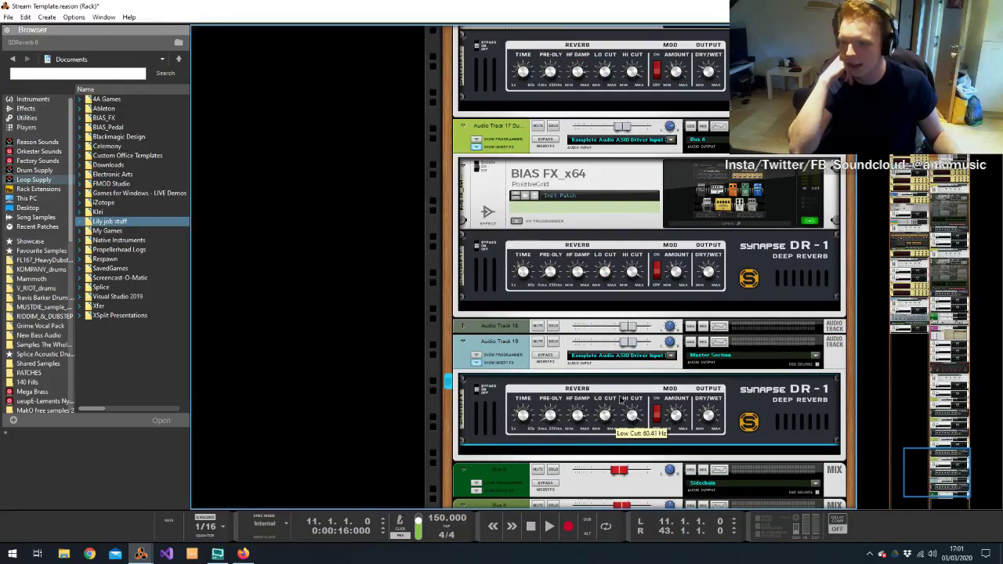
right_click(762, 423)
mouse_move(817, 239)
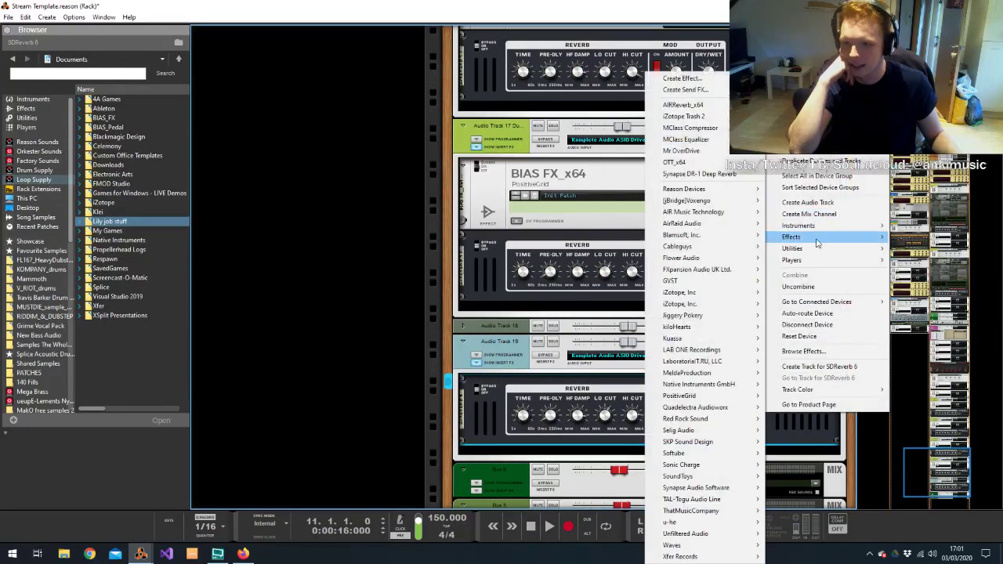
mouse_move(720, 192)
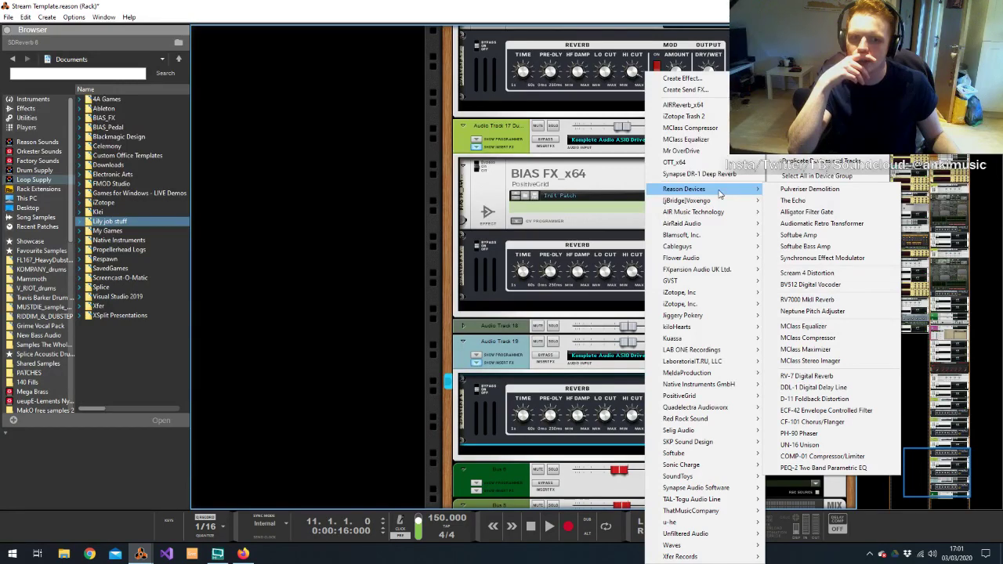
mouse_move(739, 377)
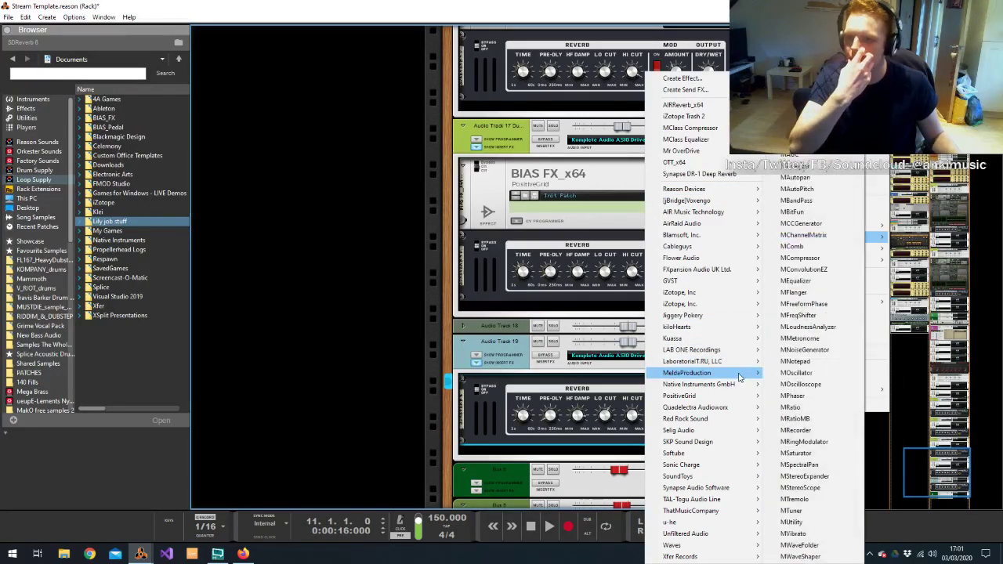
click(485, 428)
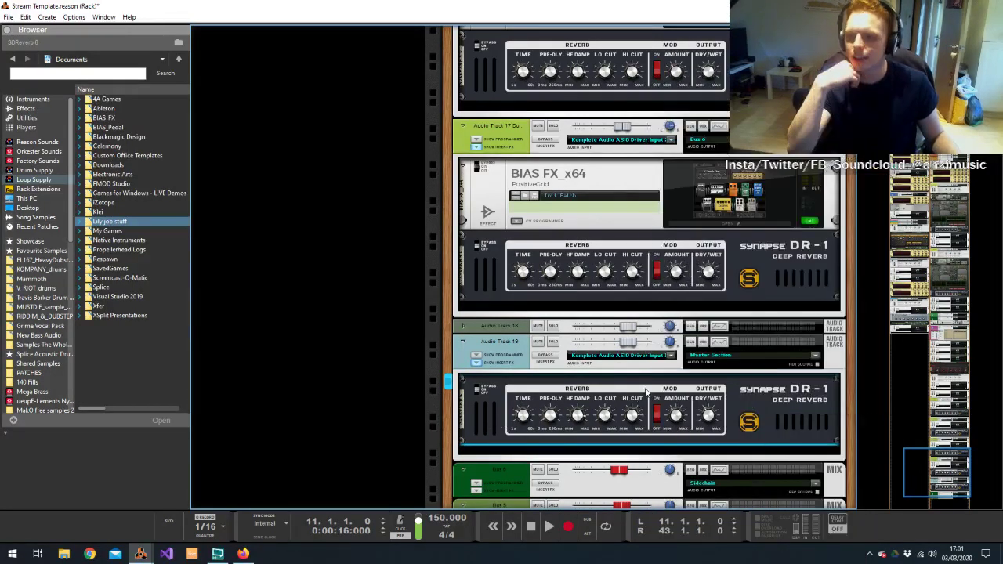
Start playback from 11.1.1 in the sequencer and, back in the rack, open the effects list for the DR-1 reverb on Audio Track 19
key(alt+Tab)
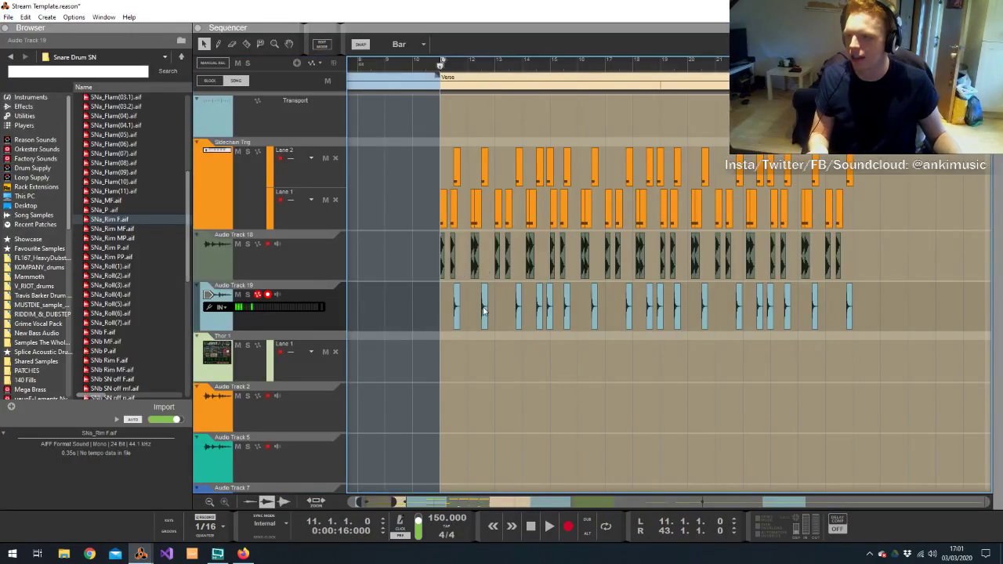
key(alt+Tab)
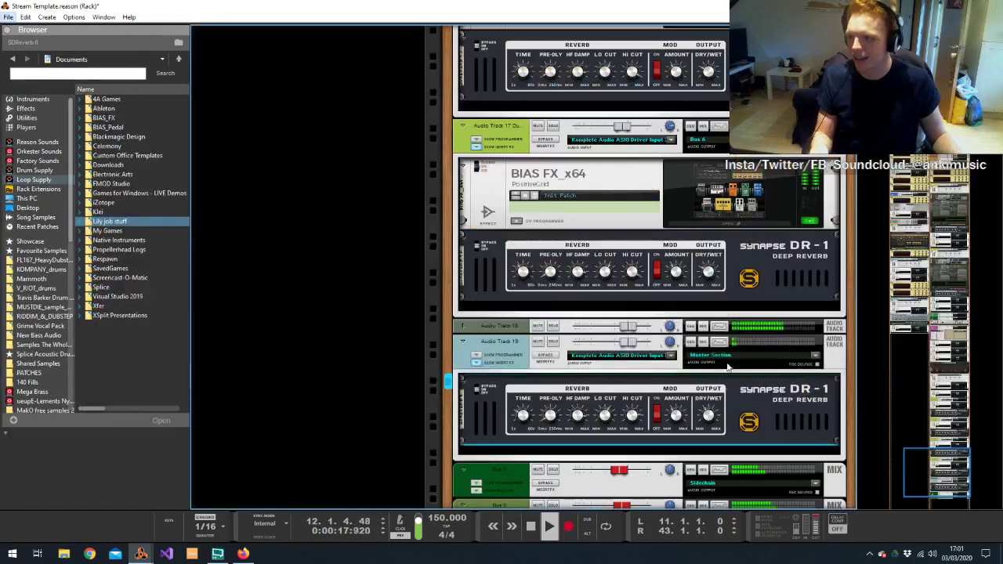
mouse_move(780, 233)
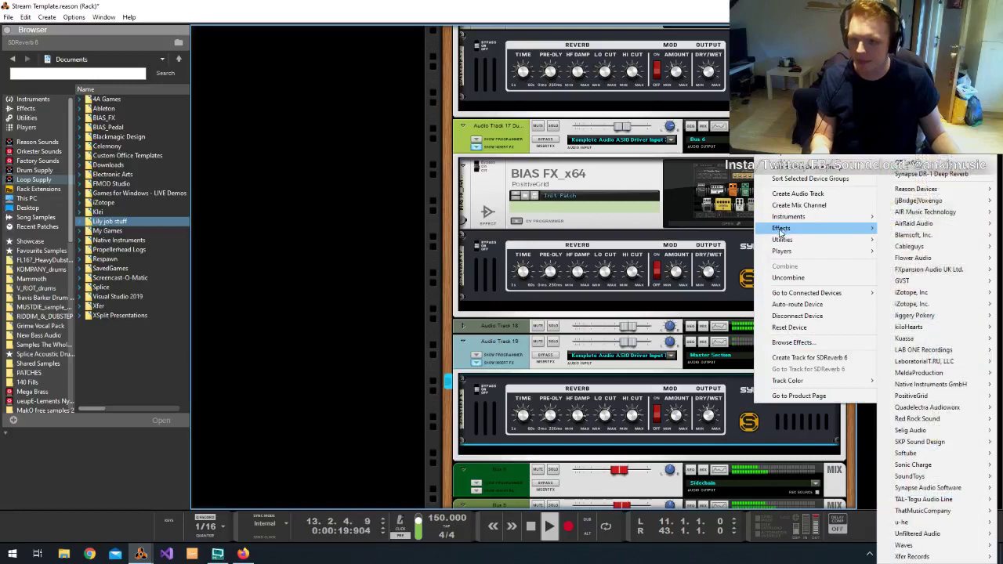
Add an MClass Compressor below Audio Track 19's Deep Reverb and slightly lower the level of Audio Track 18
click(925, 163)
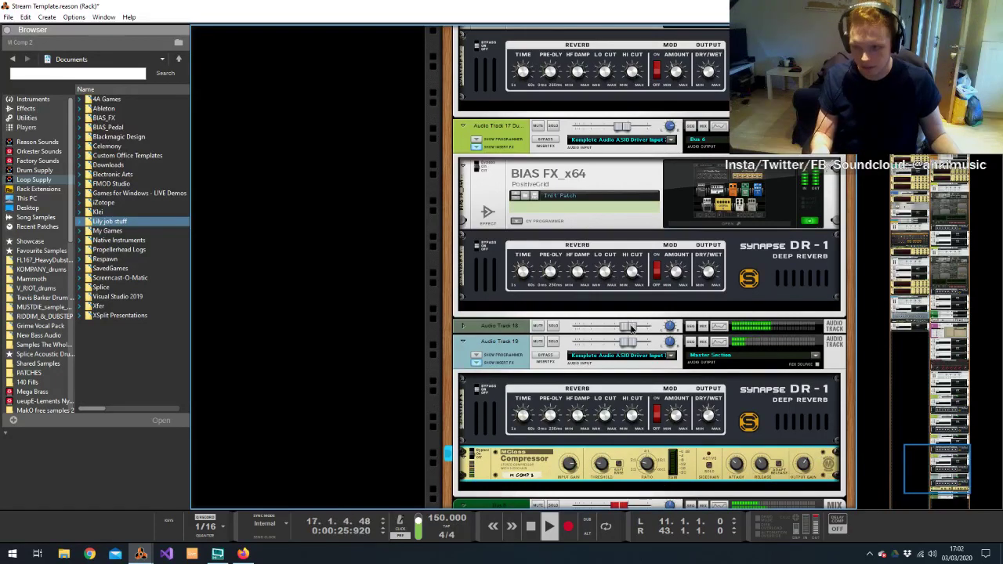
drag(627, 326, 622, 329)
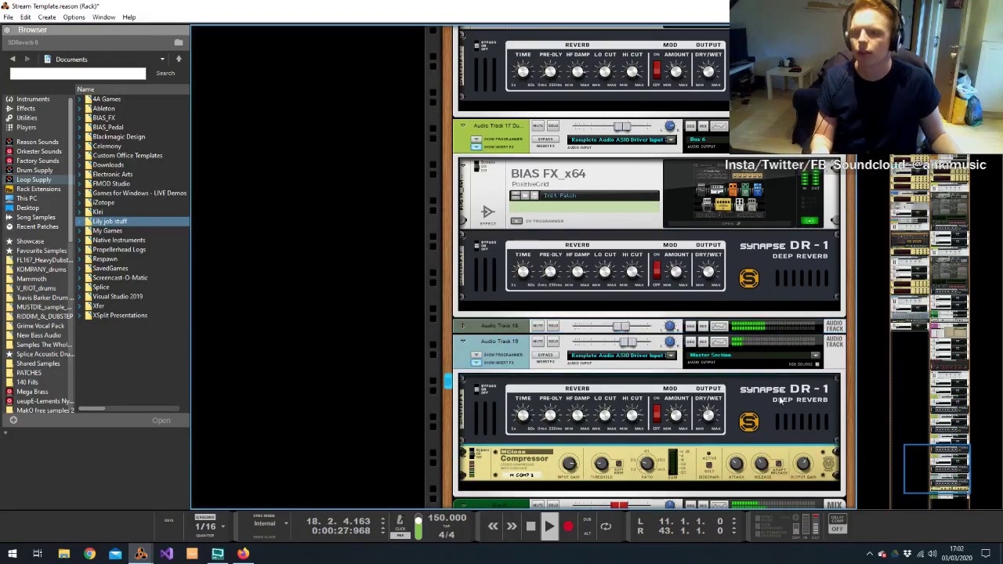
Equalize Audio Track 19 with a high-pass filter at 243.8 Hz and a high-mid cut of -6.03 dB at 2.59 kHz
key(F2)
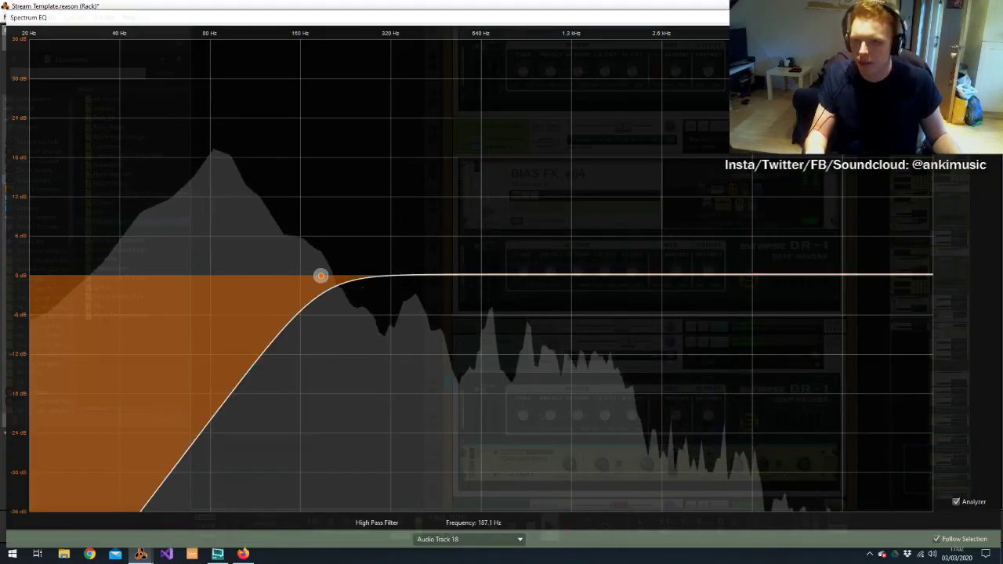
key(F2)
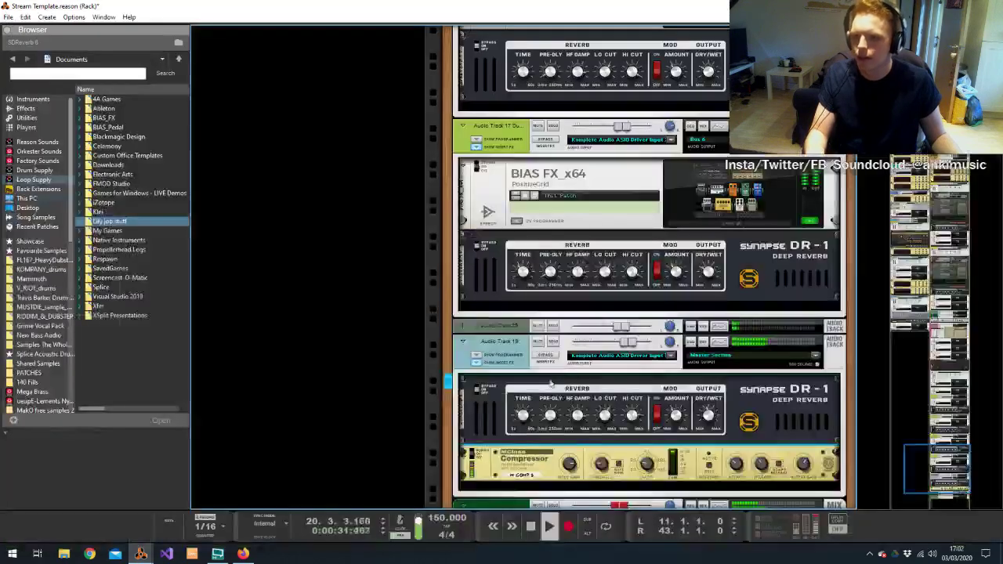
click(508, 351)
key(F2)
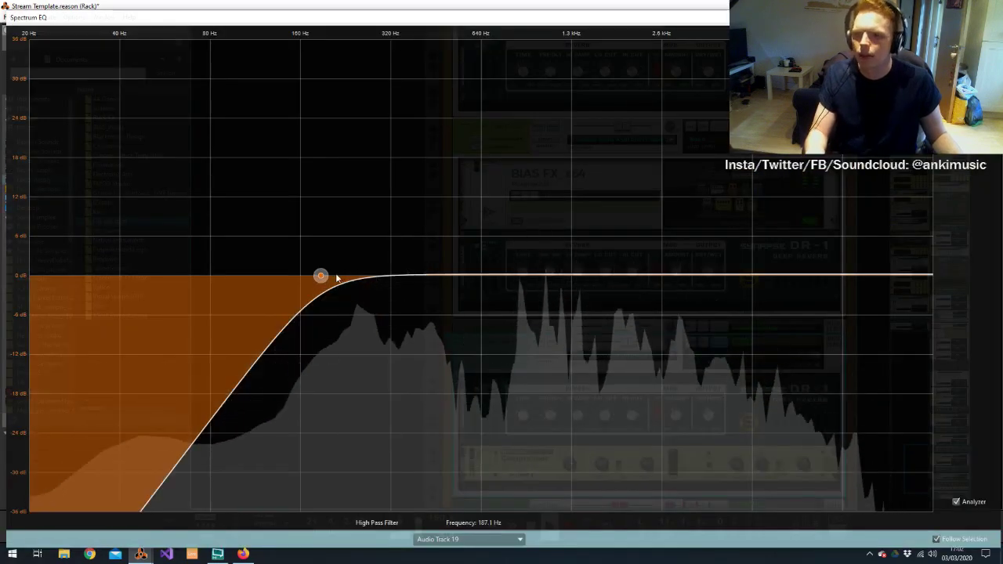
drag(320, 275, 355, 276)
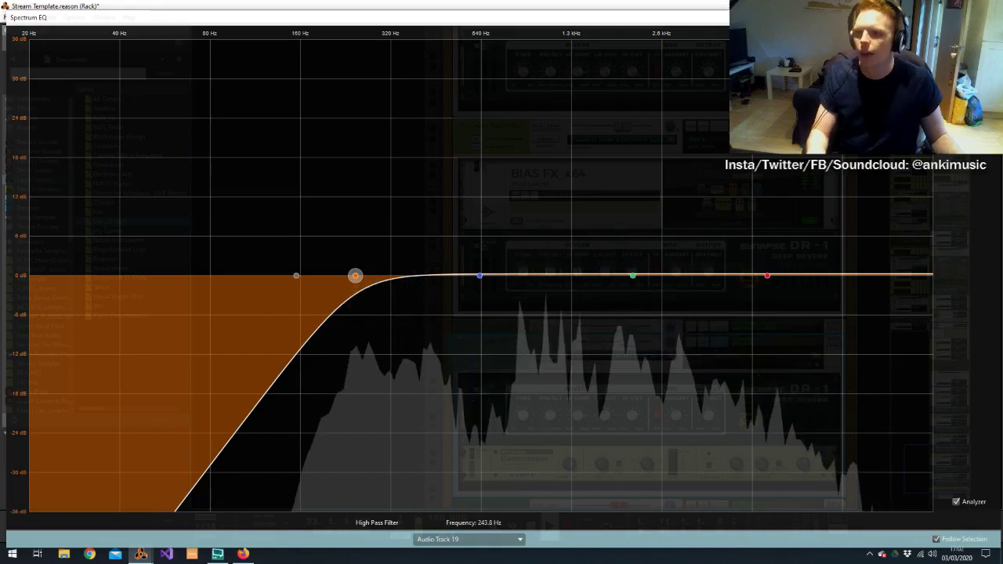
drag(632, 275, 663, 316)
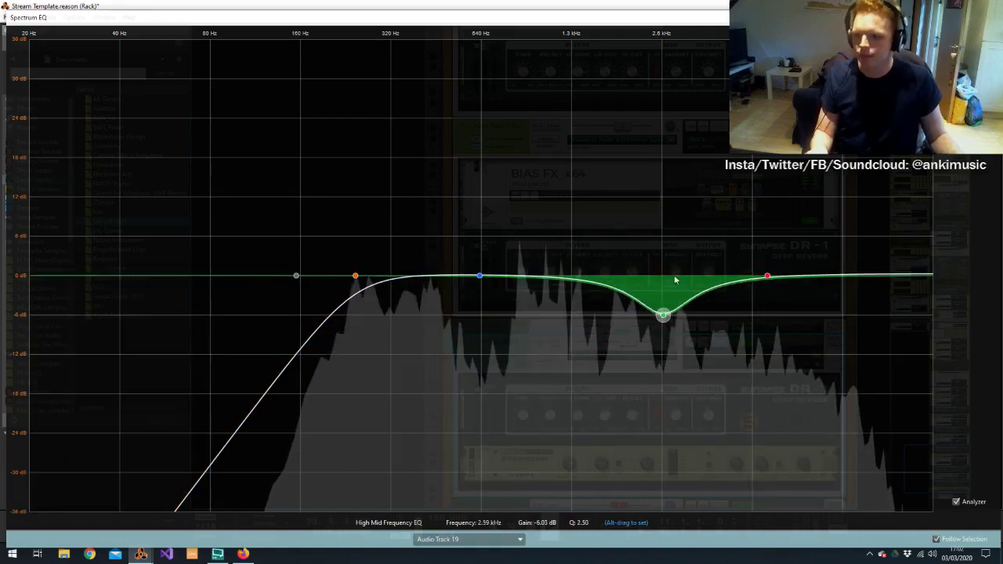
key(F2)
Shorten the verse clips on Audio Track 17 and its three dub tracks to end at bar 26, leaving a one-bar gap
key(alt+Tab)
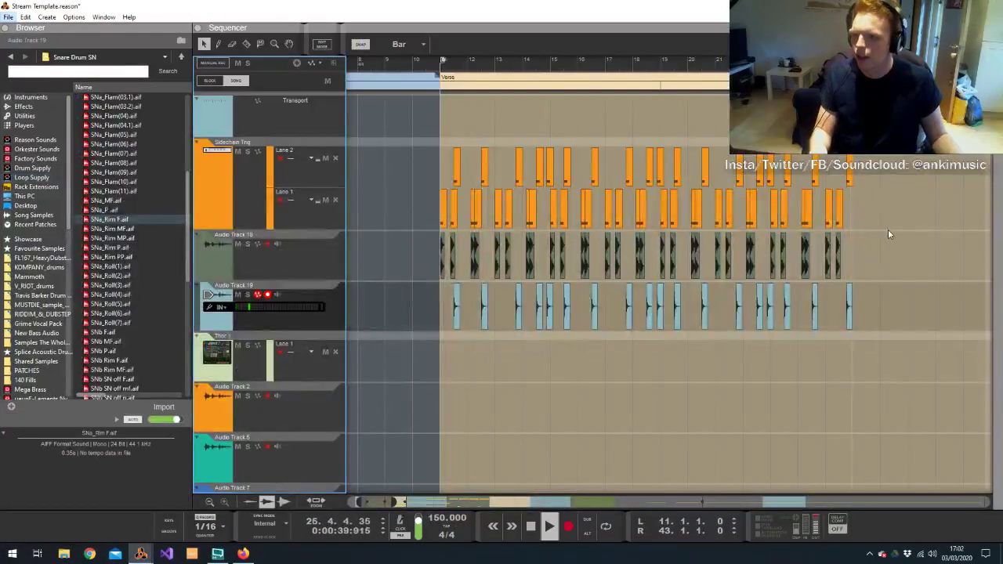
scroll(878, 230, down, 15)
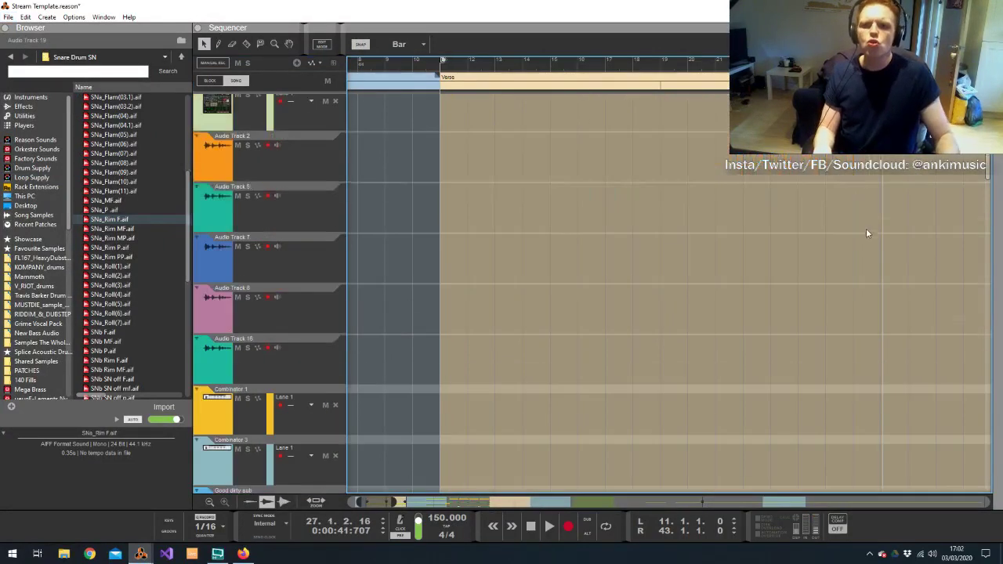
scroll(884, 402, down, 10)
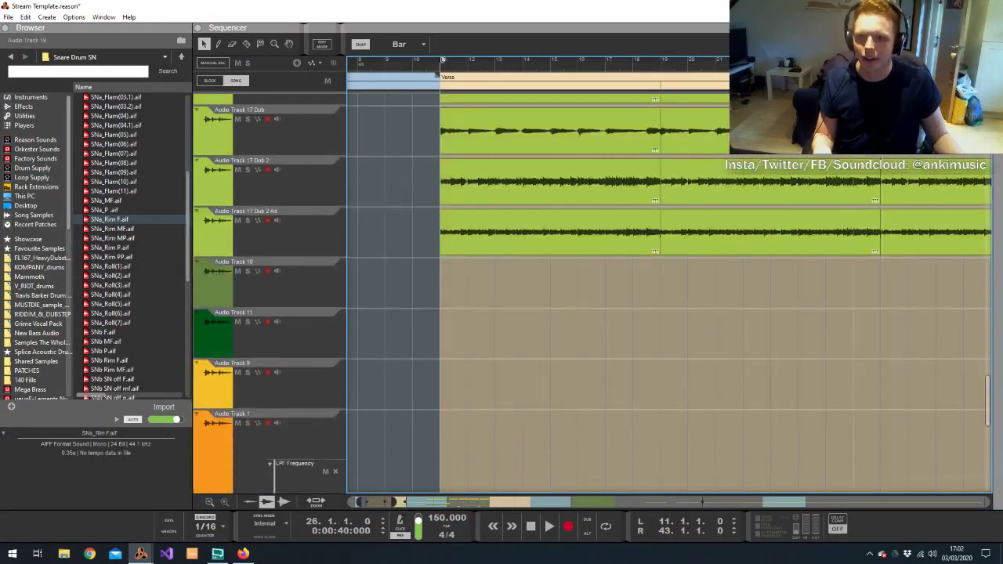
drag(861, 433, 853, 204)
scroll(839, 158, up, 3)
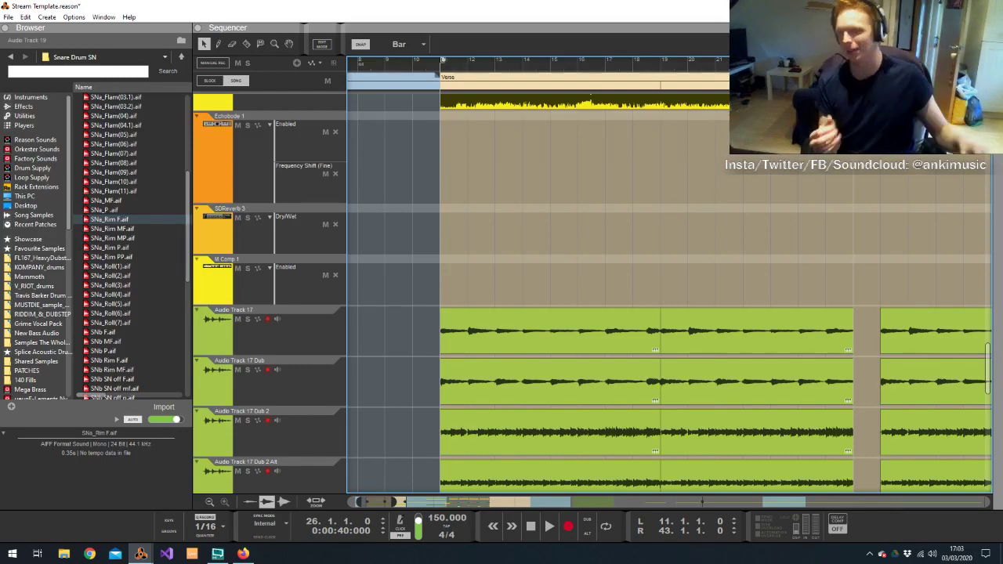
Copy the first clips on Audio Tracks 14 and 15 from the start of the drop into the verse at bar 24
key(space)
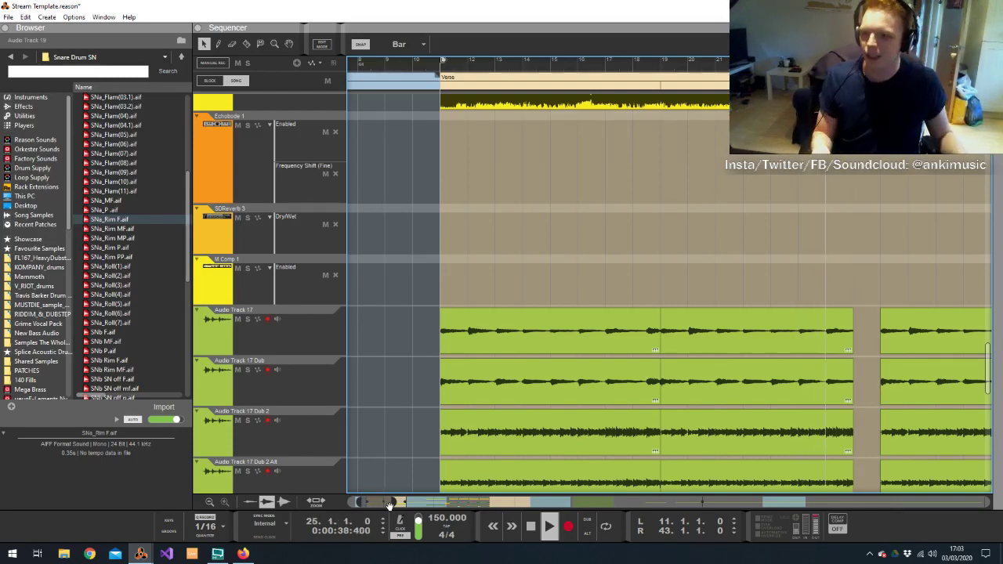
scroll(587, 451, down, 3)
scroll(560, 330, up, 5)
scroll(560, 329, up, 6)
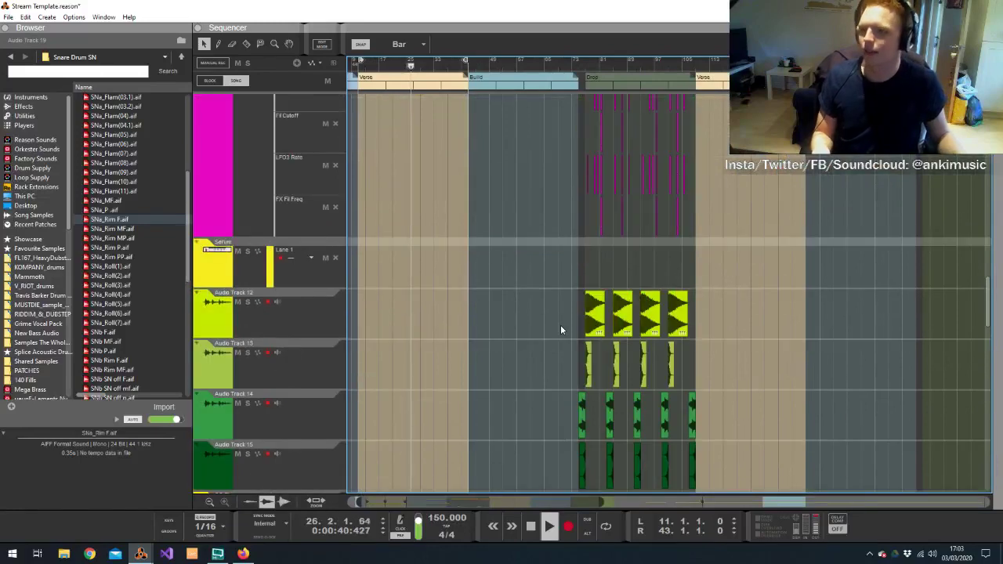
scroll(539, 263, down, 3)
scroll(537, 261, down, 1)
key(space)
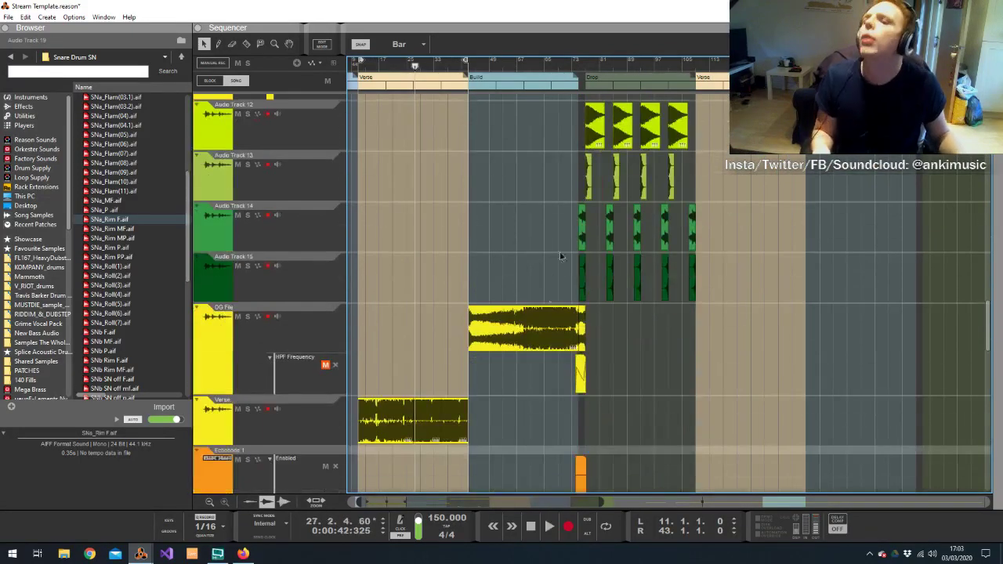
drag(589, 291, 570, 240)
drag(480, 202, 593, 302)
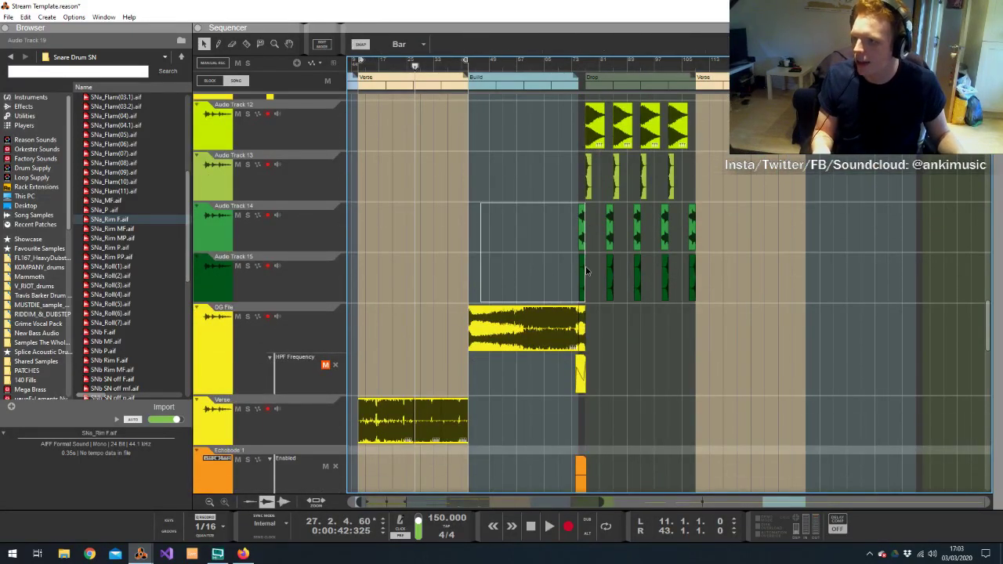
drag(584, 245, 407, 231)
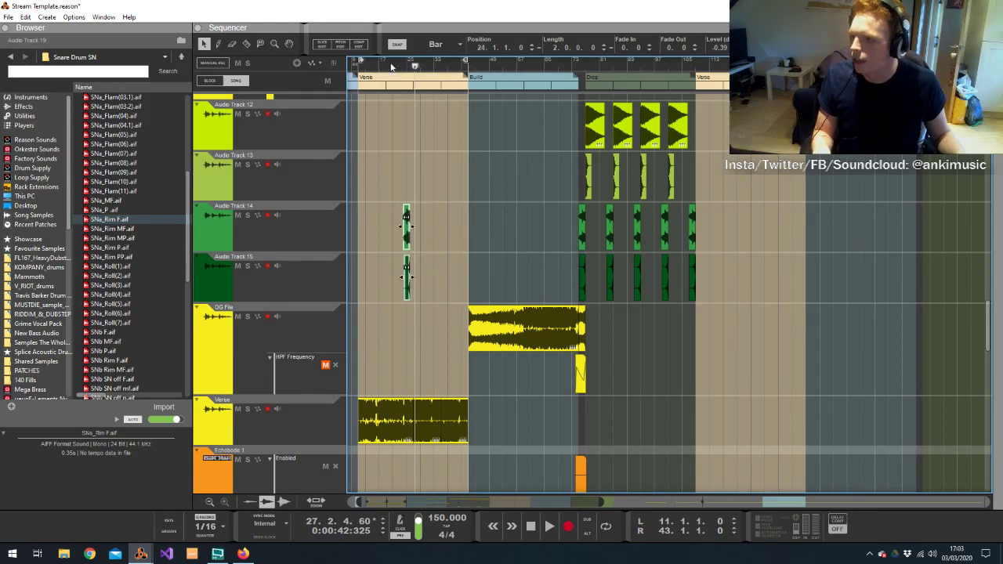
Move the copied clips on Audio Tracks 14 and 15 to bar 25 and play the verse from bar 24
click(402, 66)
scroll(402, 66, up, 5)
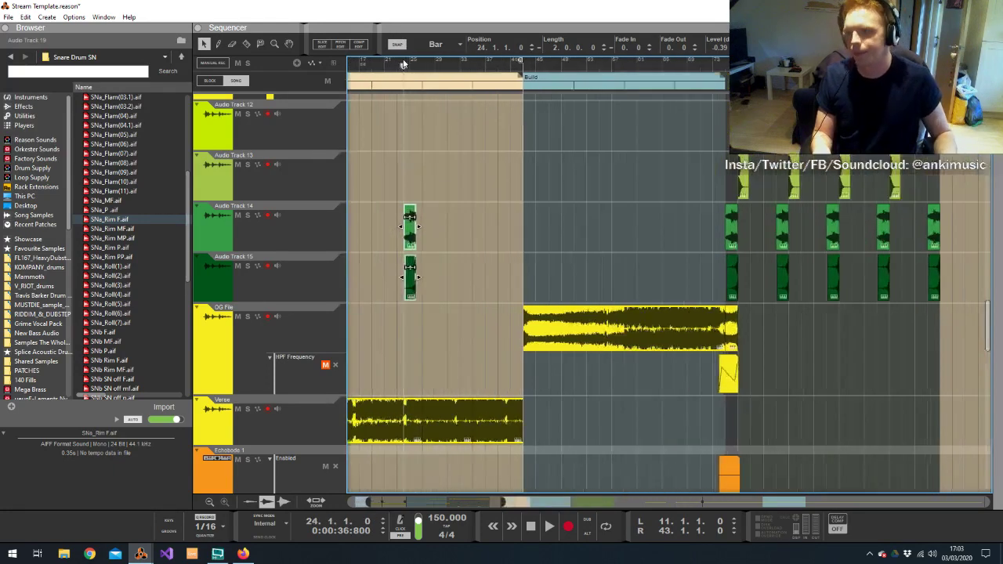
drag(427, 251, 445, 251)
key(space)
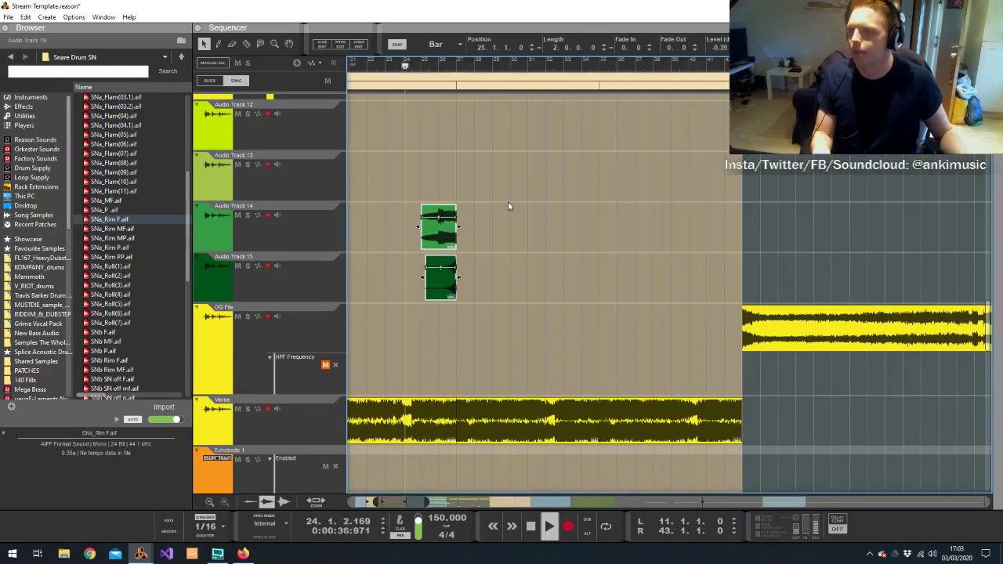
click(508, 201)
scroll(508, 200, down, 15)
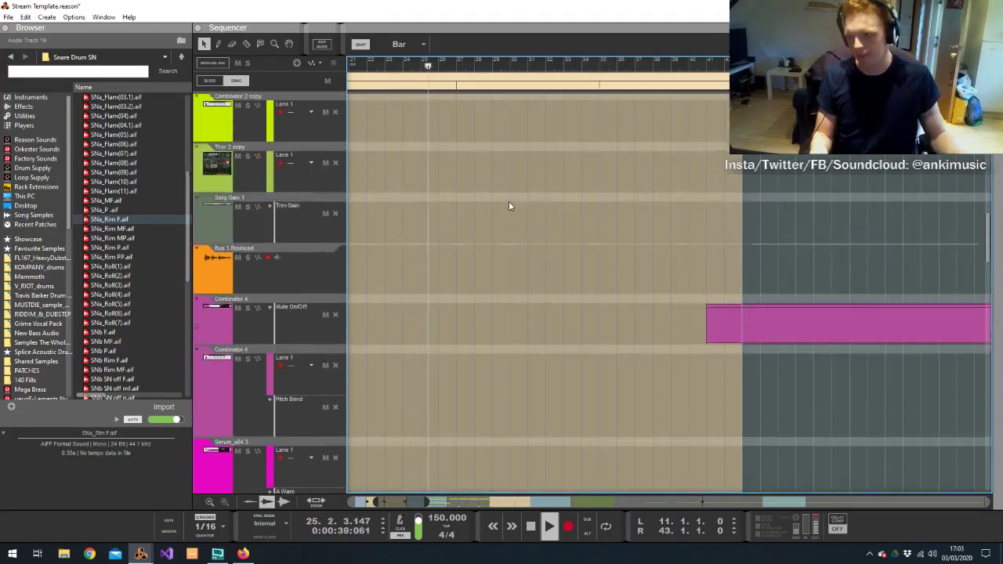
scroll(491, 208, up, 15)
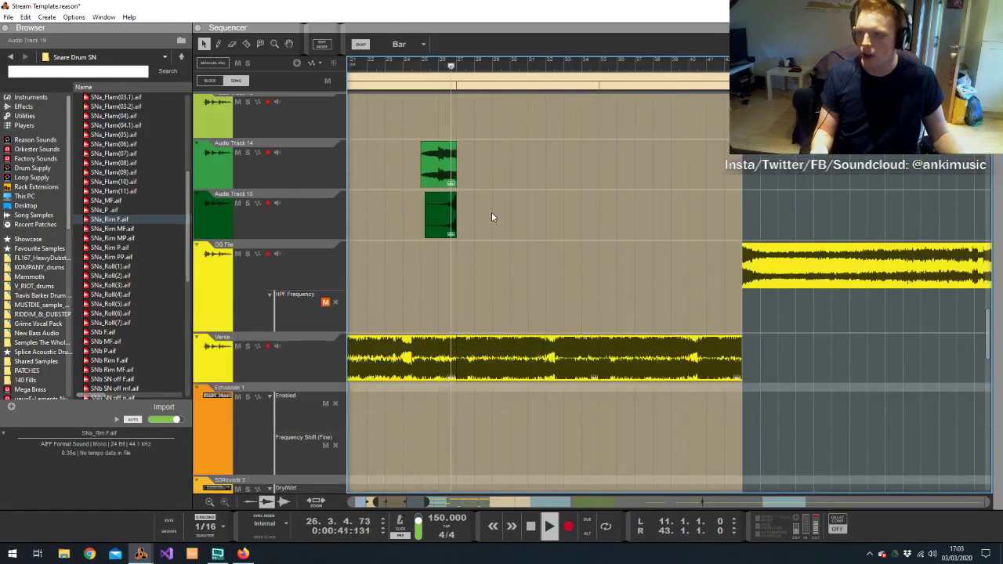
Fade in the Audio Track 14 clip at bar 25 over its full length and set the track's level to -6.64 dB
click(425, 167)
key(space)
drag(423, 153, 462, 167)
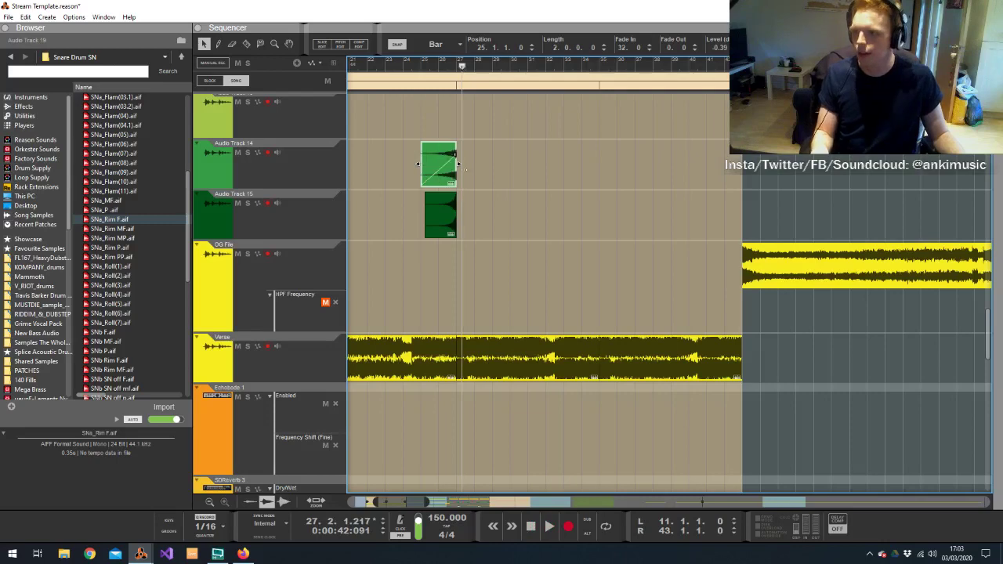
key(alt+Tab)
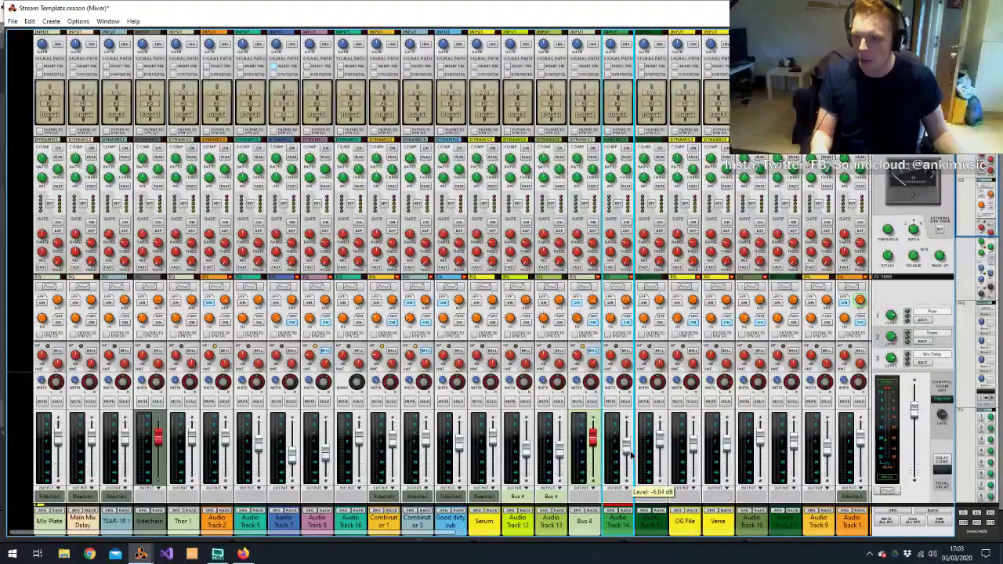
key(alt+Tab)
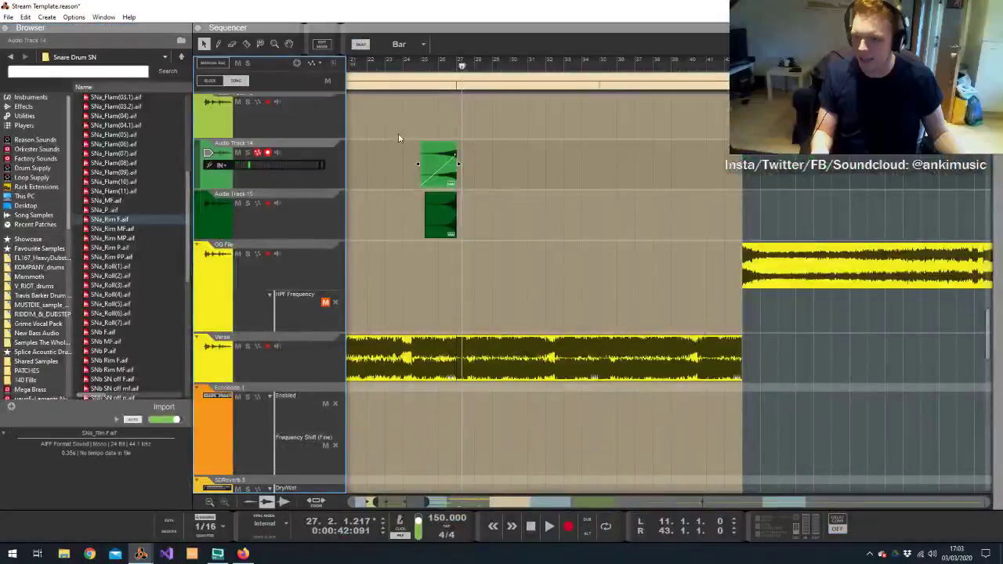
Look through the arrangement's tracks and play the drop from bar 93, finishing with the playhead at the song start
scroll(633, 207, down, 5)
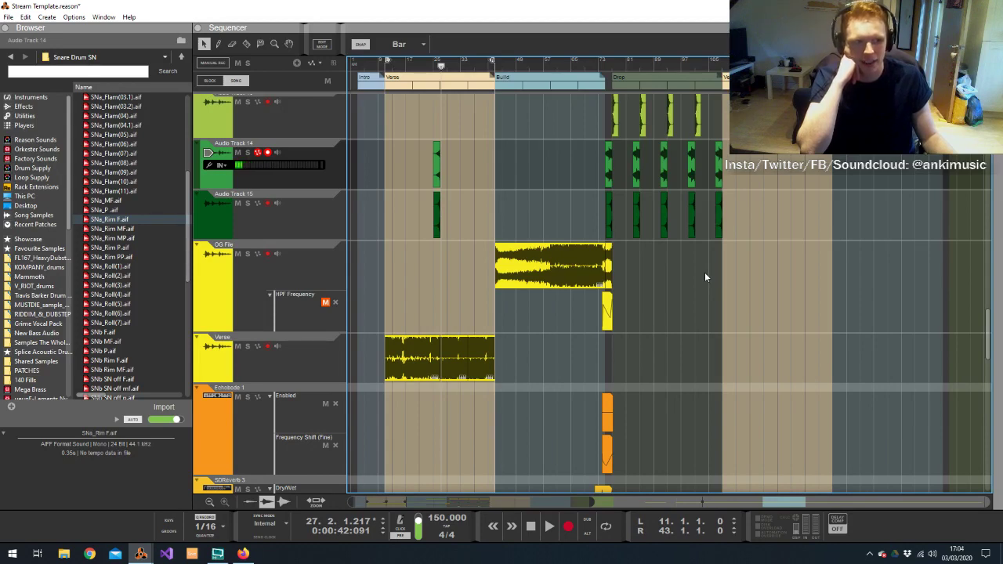
scroll(705, 272, up, 10)
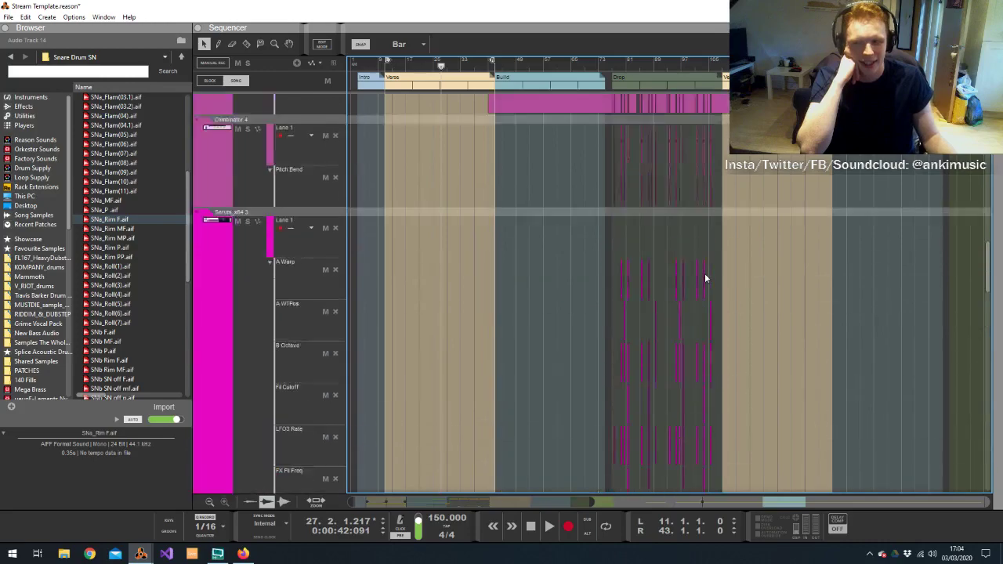
scroll(704, 278, up, 10)
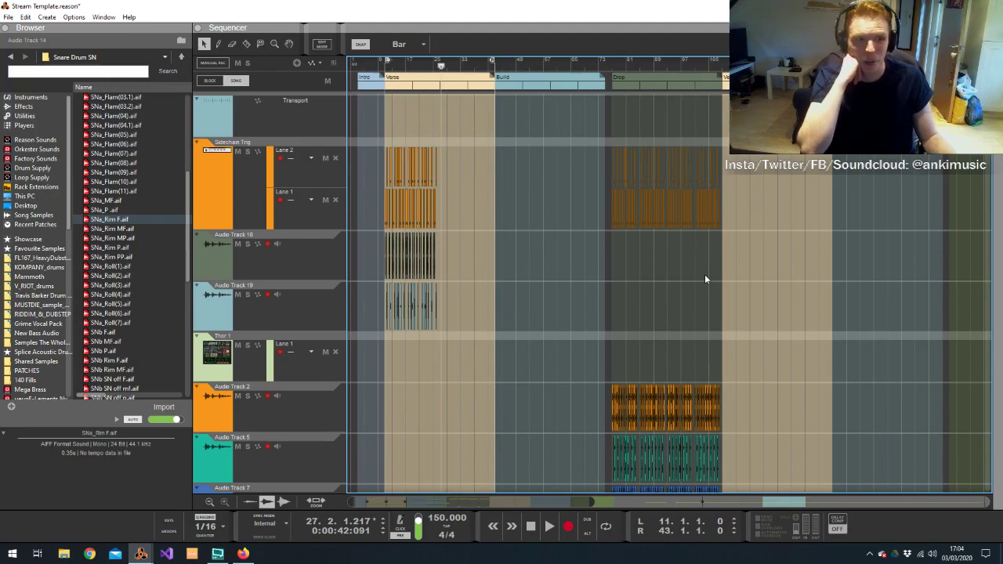
scroll(705, 279, down, 10)
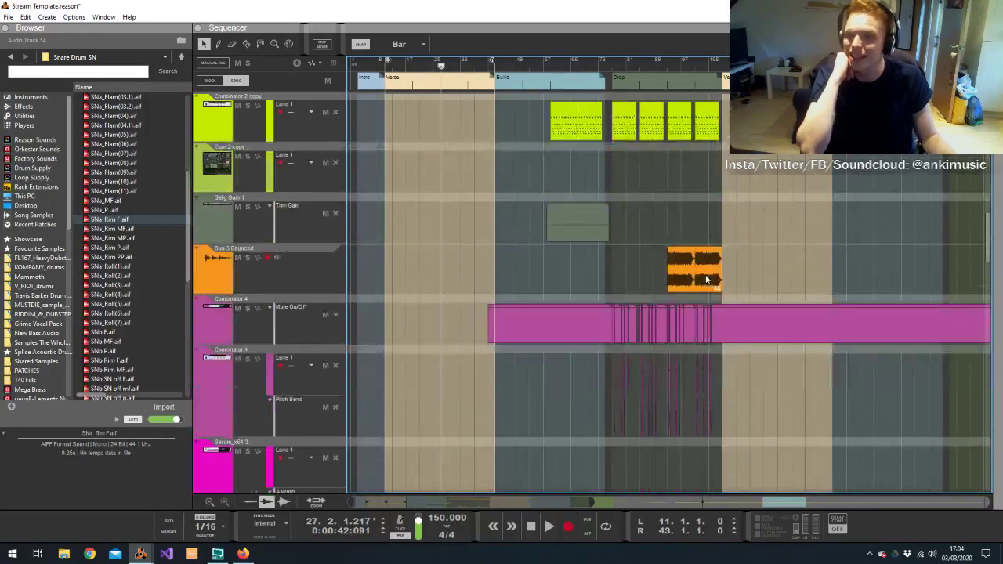
scroll(705, 279, down, 8)
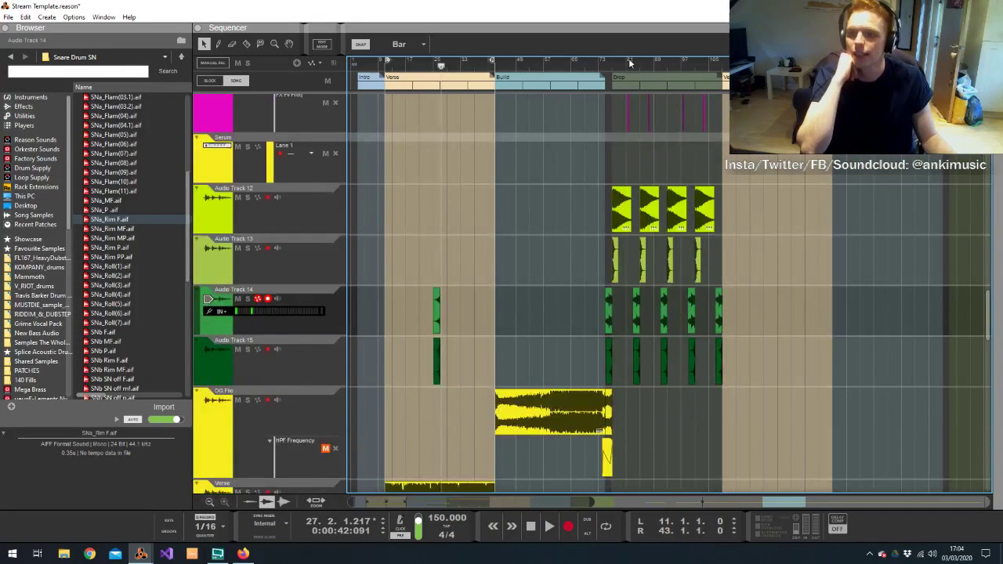
drag(632, 61, 669, 62)
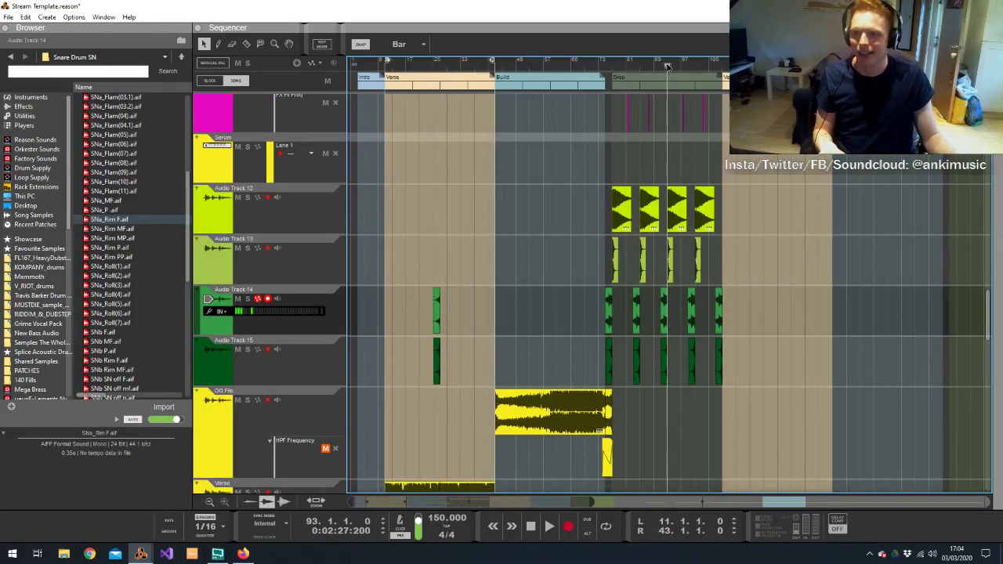
key(space)
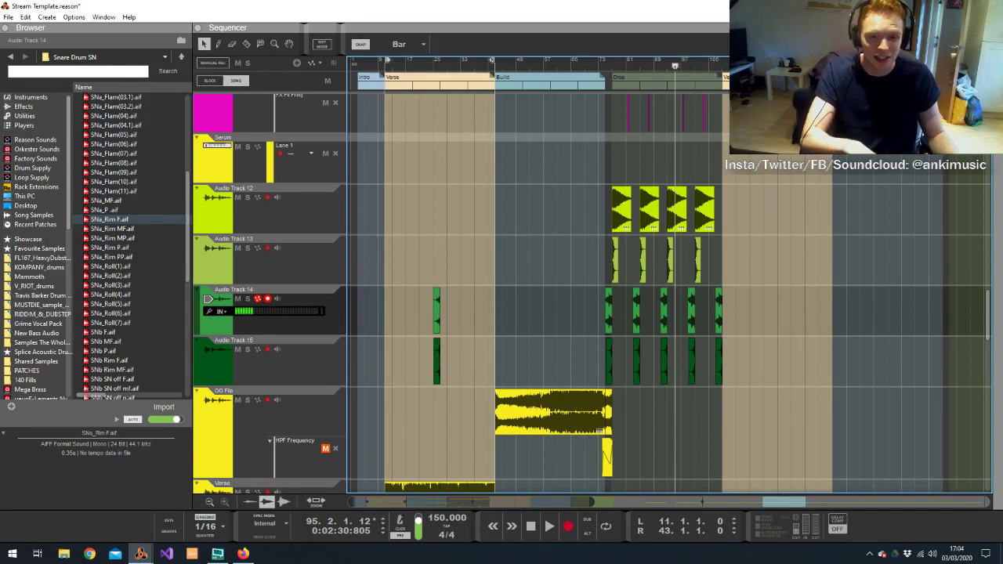
key(Home)
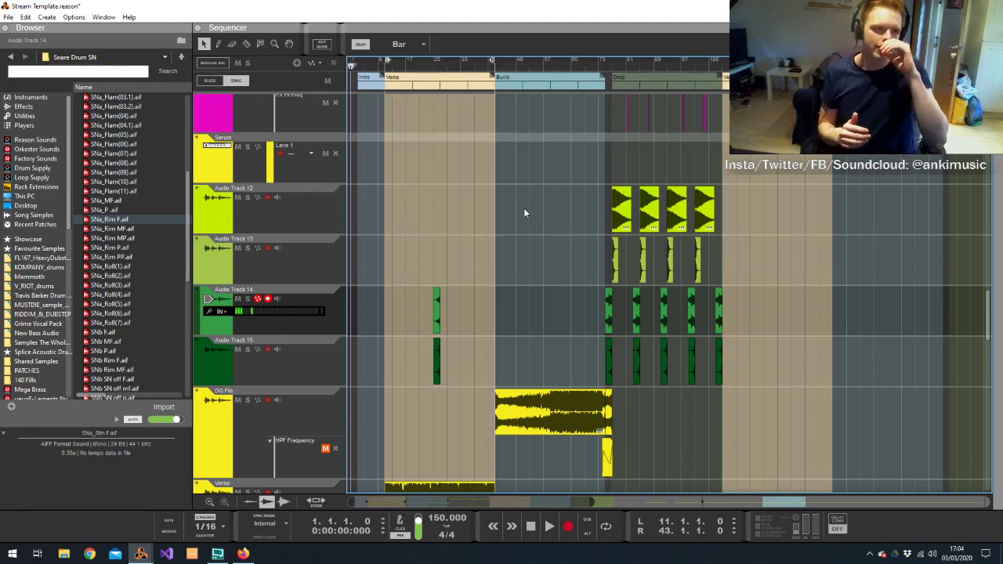
Play the verse from bar 24 to check the transition into bar 27
drag(387, 66, 439, 76)
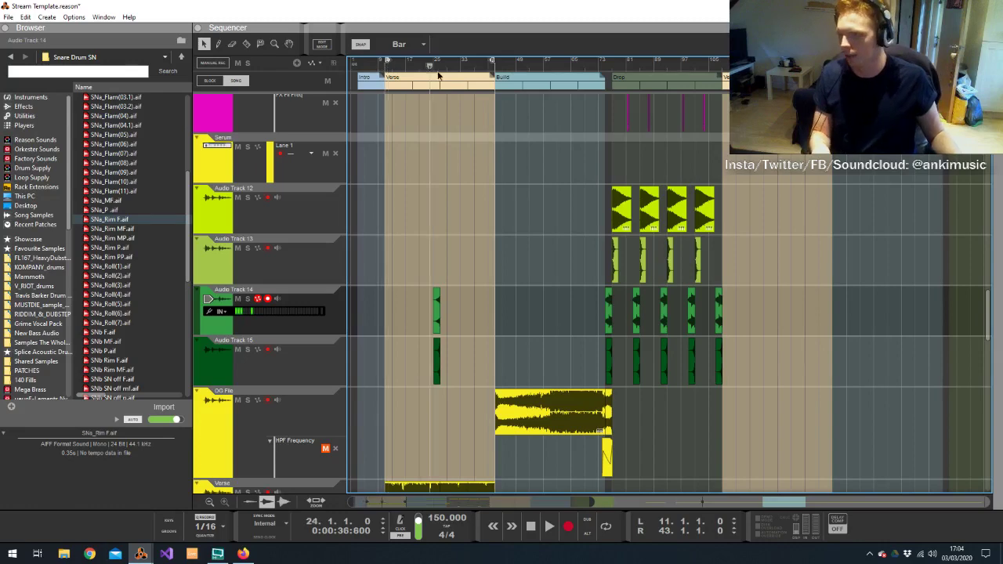
key(space)
scroll(475, 192, down, 5)
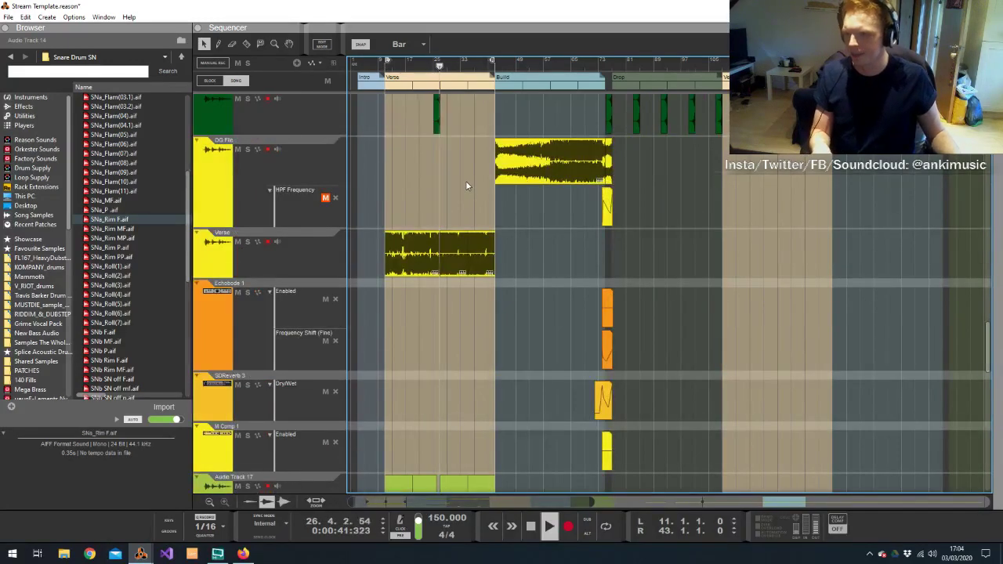
scroll(465, 186, up, 5)
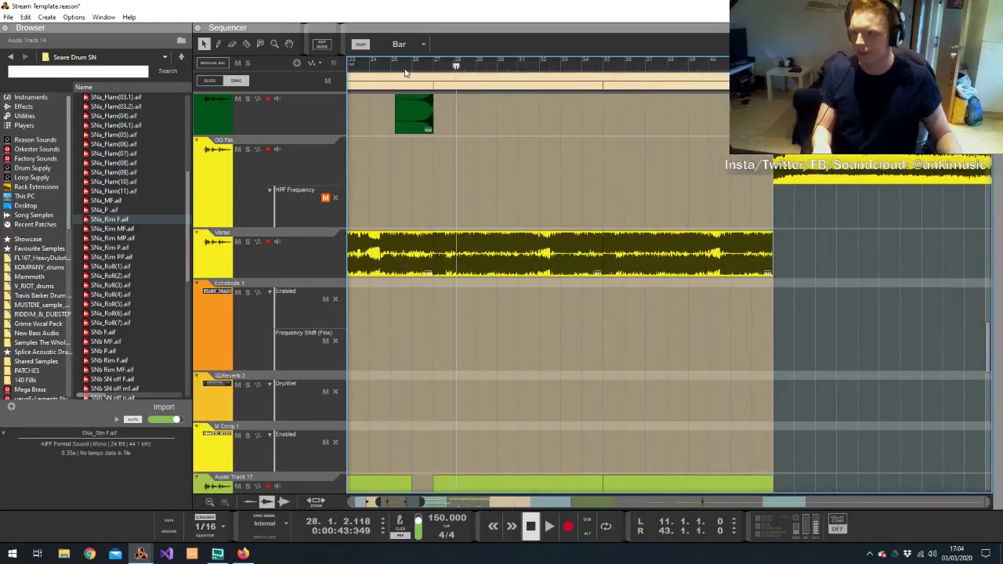
Split the Verse track's audio clip at bar 26 and select the one-bar piece before bar 27
key(space)
click(405, 73)
click(423, 268)
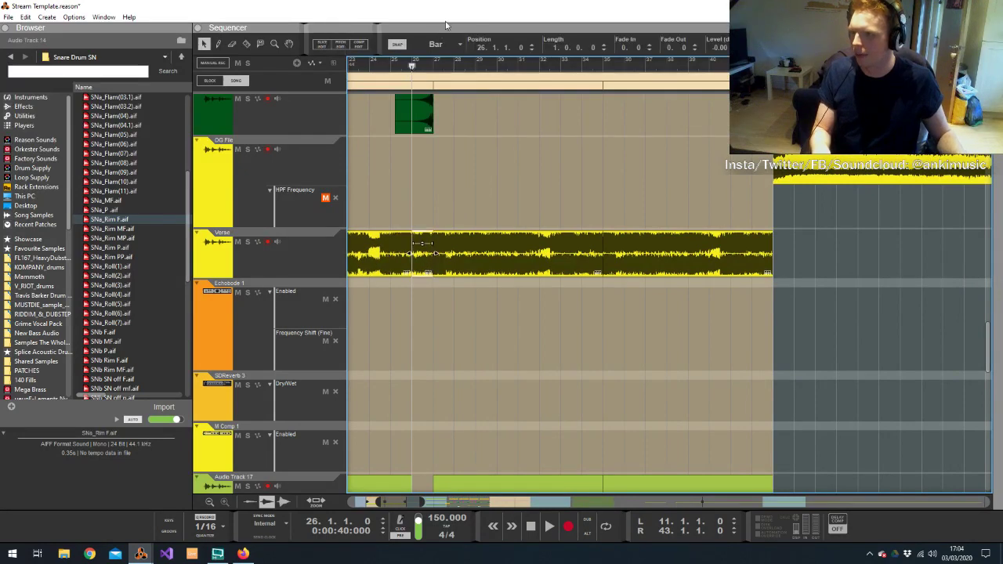
Play the verse leading into bar 26, set the snap value to 1/16 and place the playhead at bar 26
click(354, 73)
key(space)
scroll(354, 73, up, 2)
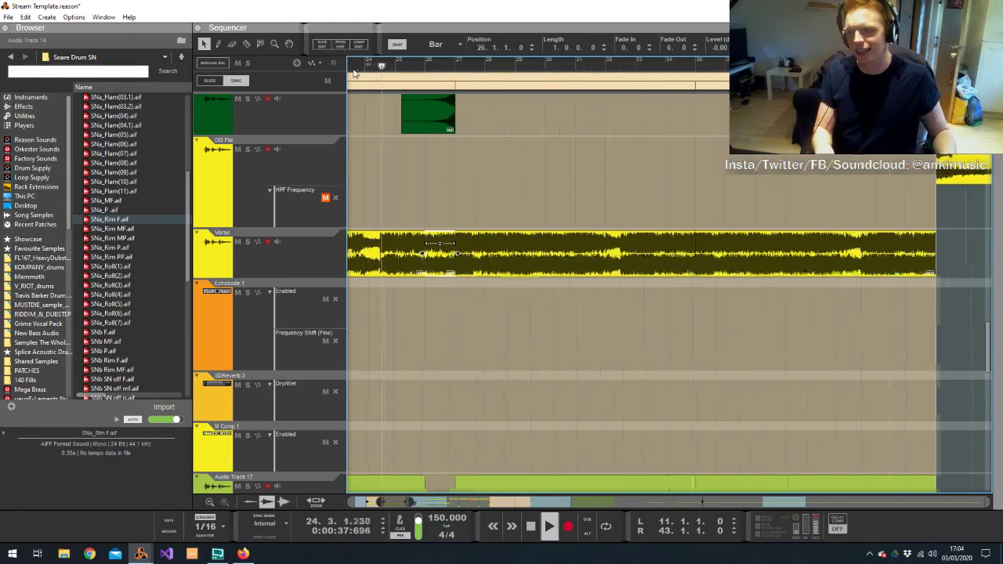
scroll(354, 73, up, 2)
click(435, 45)
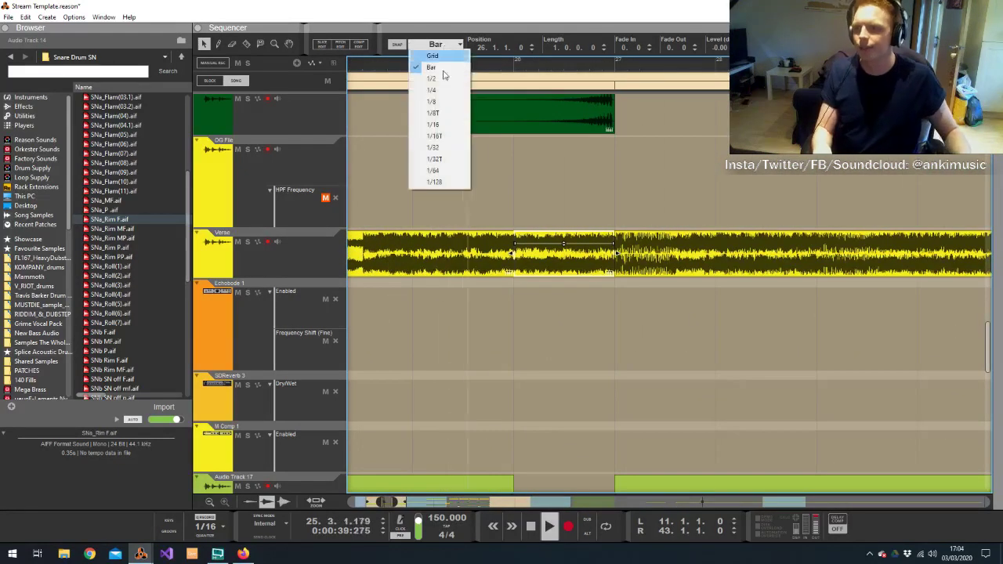
click(434, 124)
key(space)
click(514, 66)
scroll(514, 66, up, 1)
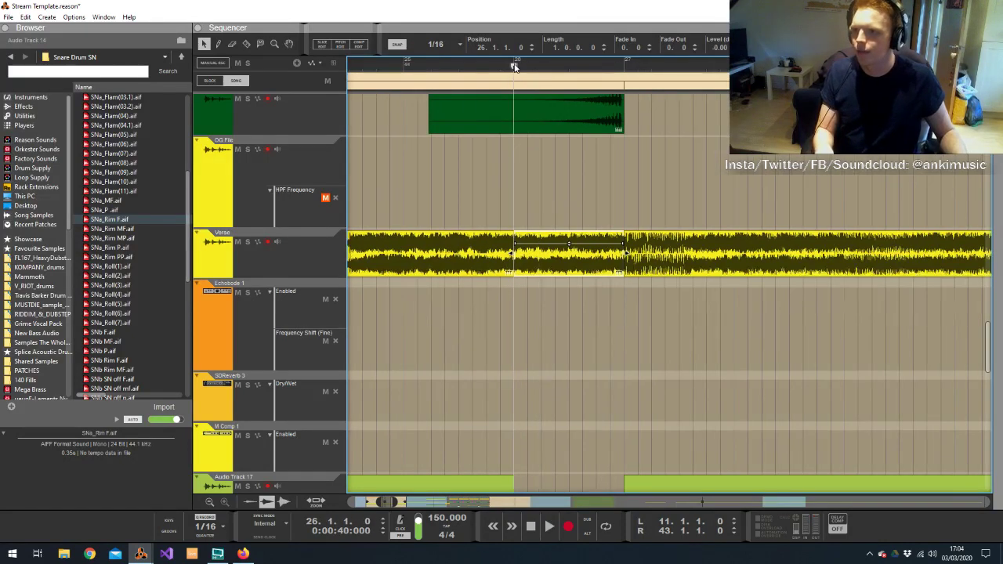
Cut a tiny slice out of the Verse clip ending at about 26.1.3, leave a gap up to 26.2 and copy the slice
scroll(514, 66, up, 3)
key(r)
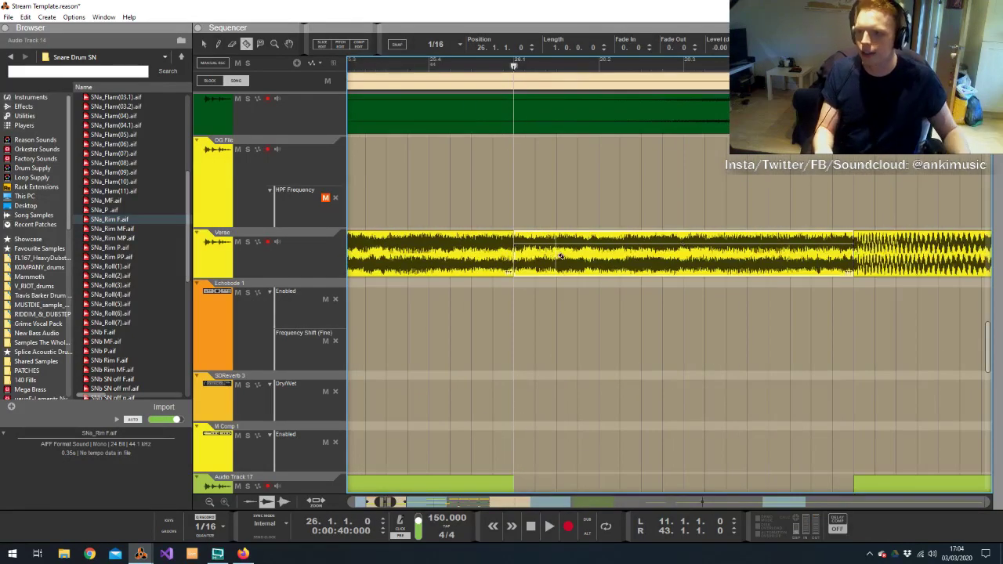
click(563, 257)
key(q)
mouse_move(561, 253)
mouse_down()
mouse_move(597, 253)
mouse_move(559, 241)
mouse_up()
key(s)
key(ctrl+c)
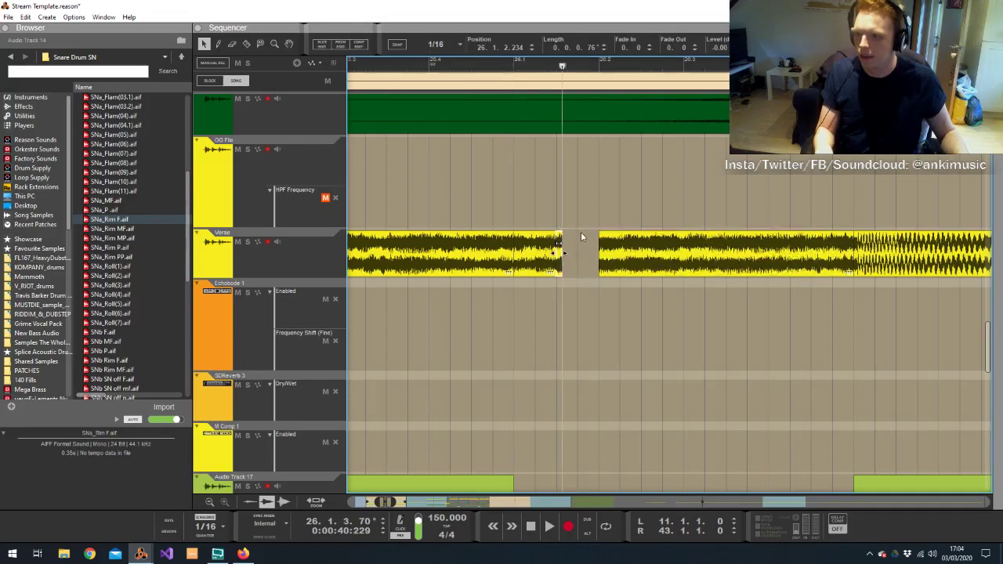
Paste the tiny slice repeatedly to fill the gap up to 26.2 as a stutter and play the result
key(ctrl+v)
key(ctrl+v)
key(ctrl+v)
key(ctrl+v)
key(ctrl+v)
key(ctrl+v)
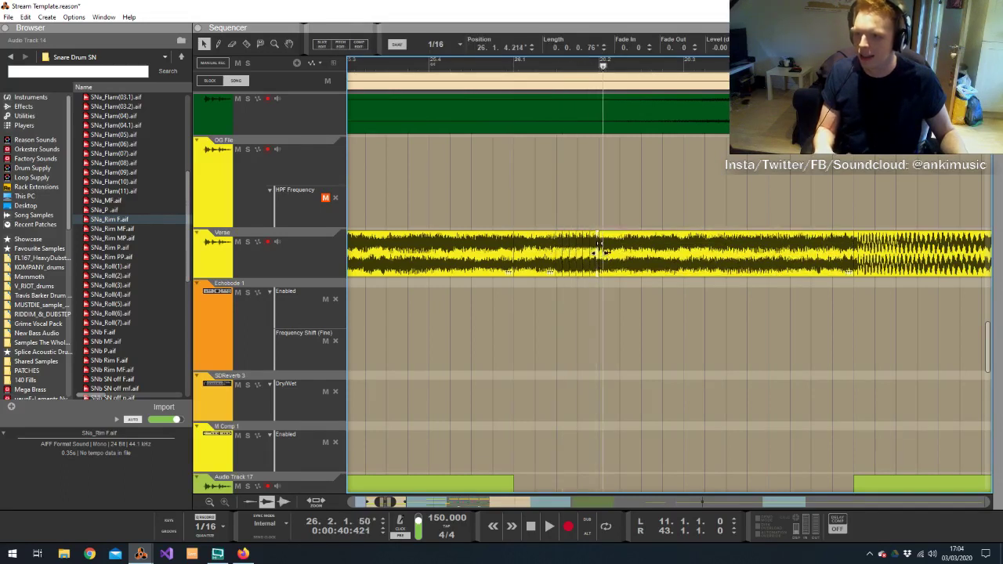
key(space)
key(space)
key(space)
key(space)
key(space)
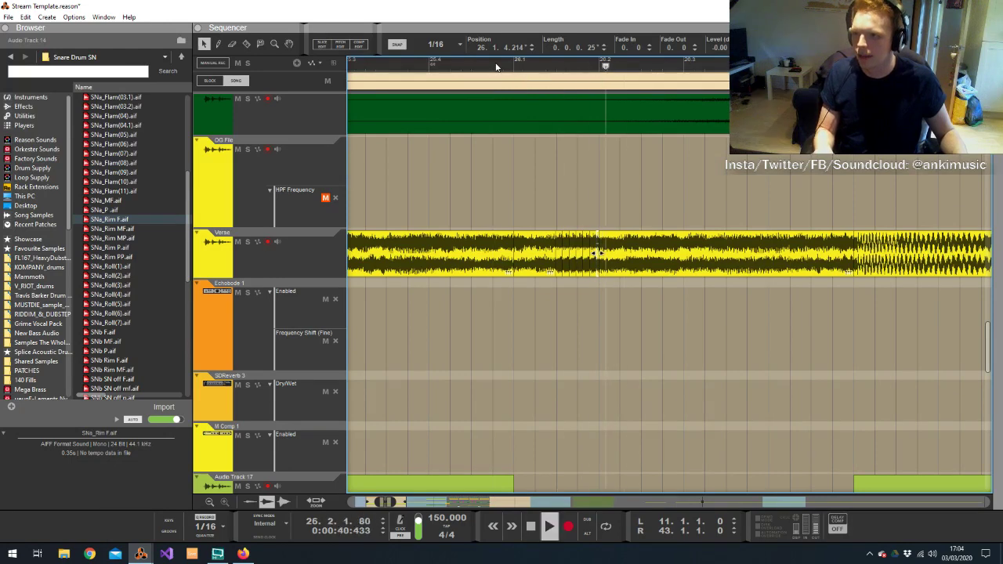
Trim the remaining Verse clip to start at 26.3.2, extend the slice at 26.2 to two sixteenths and repeat it twice
click(619, 76)
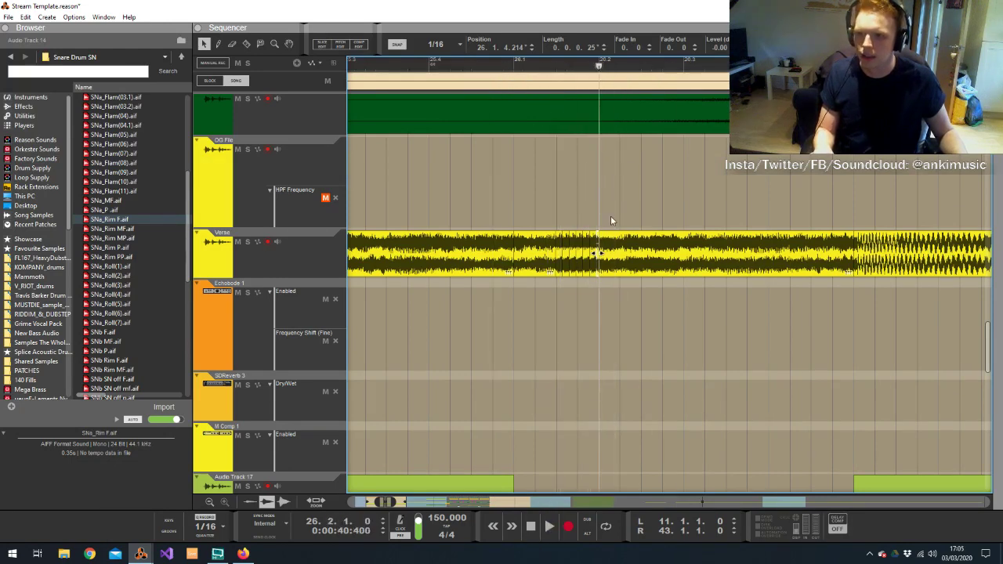
click(613, 220)
click(620, 254)
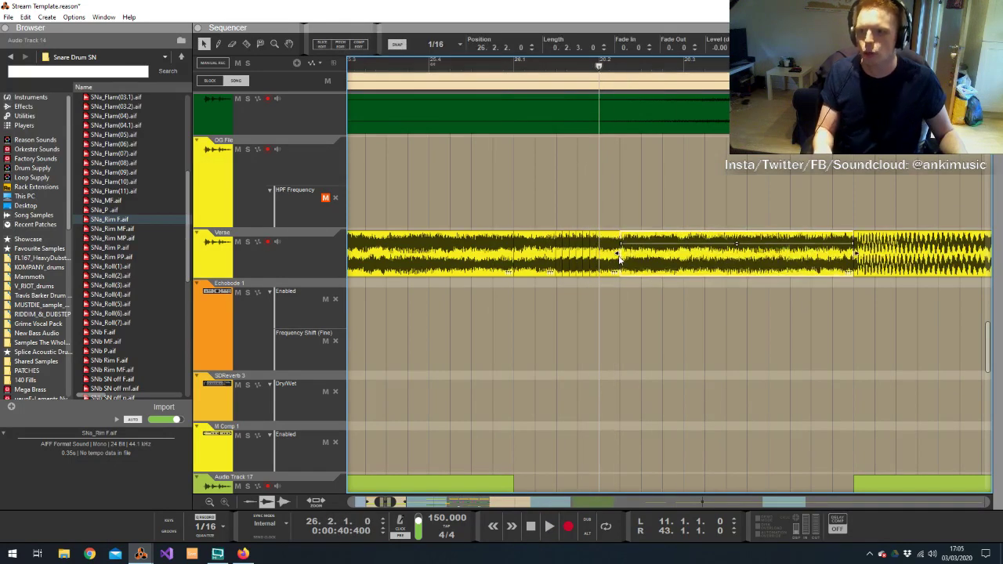
drag(618, 259, 705, 255)
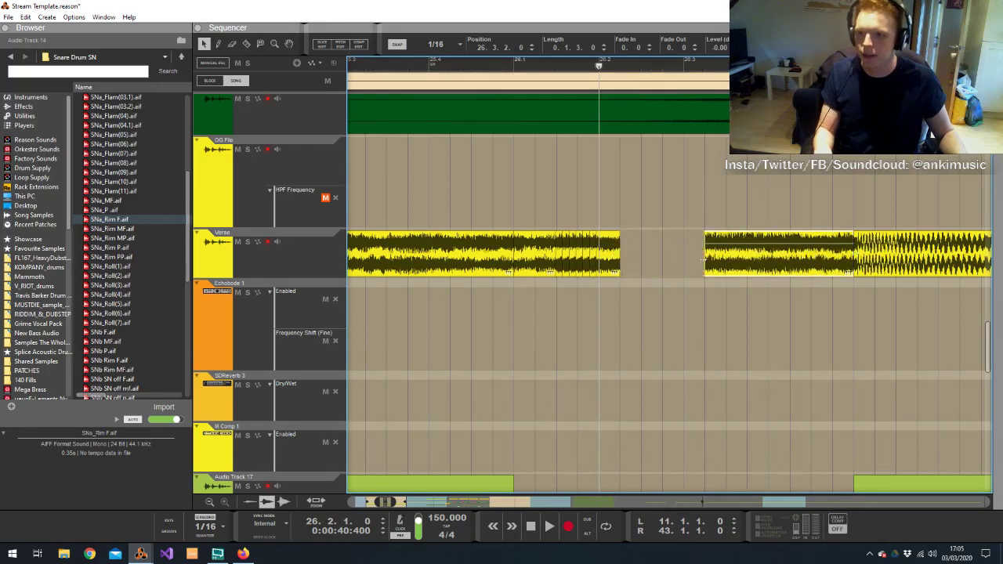
click(620, 252)
drag(620, 253, 642, 253)
key(ctrl+d)
key(ctrl+d)
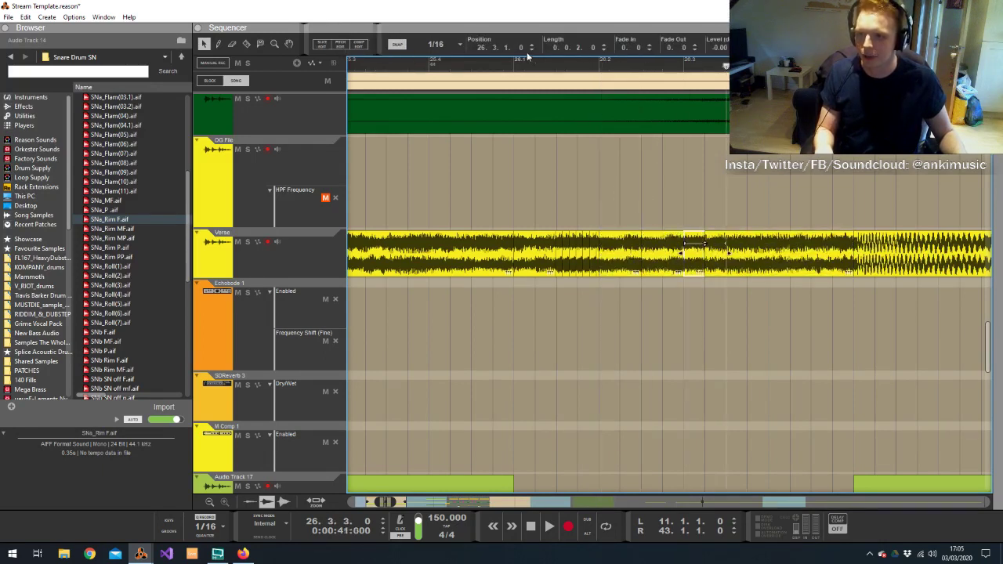
Remove the leftover Verse audio between 26.3.3 and bar 27, and play the stuttered passage before and after the cut
click(471, 66)
key(space)
click(674, 196)
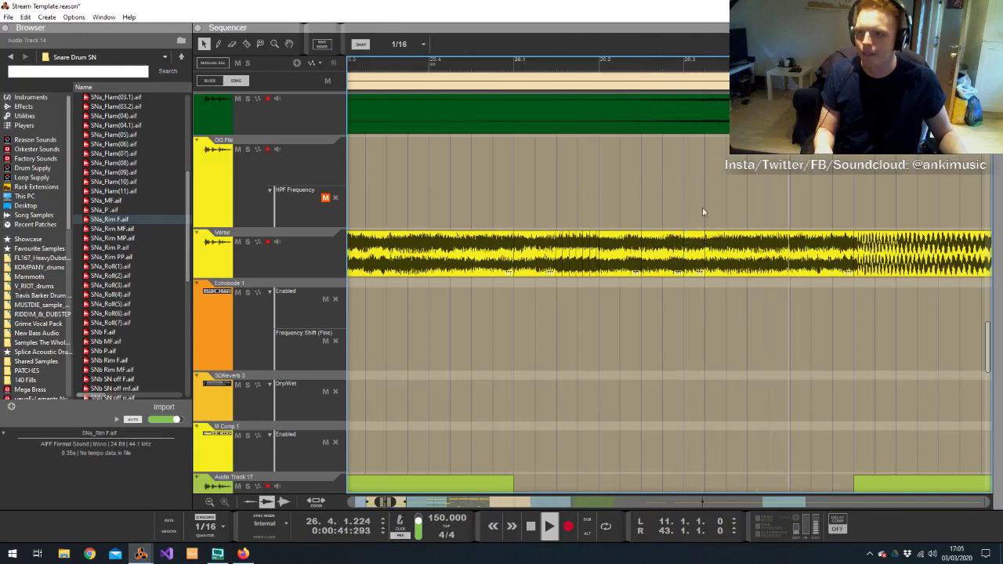
key(space)
click(714, 251)
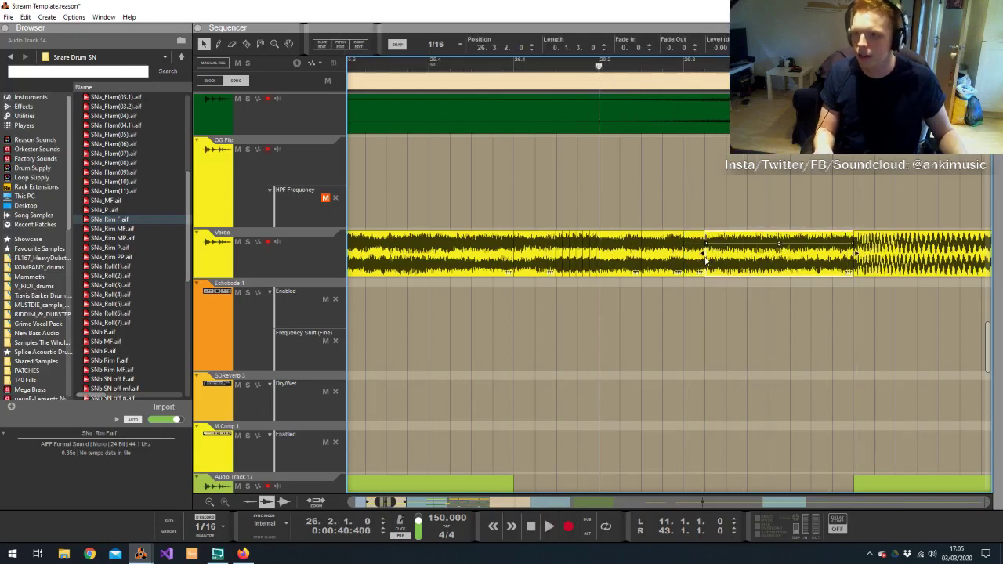
drag(703, 253, 728, 253)
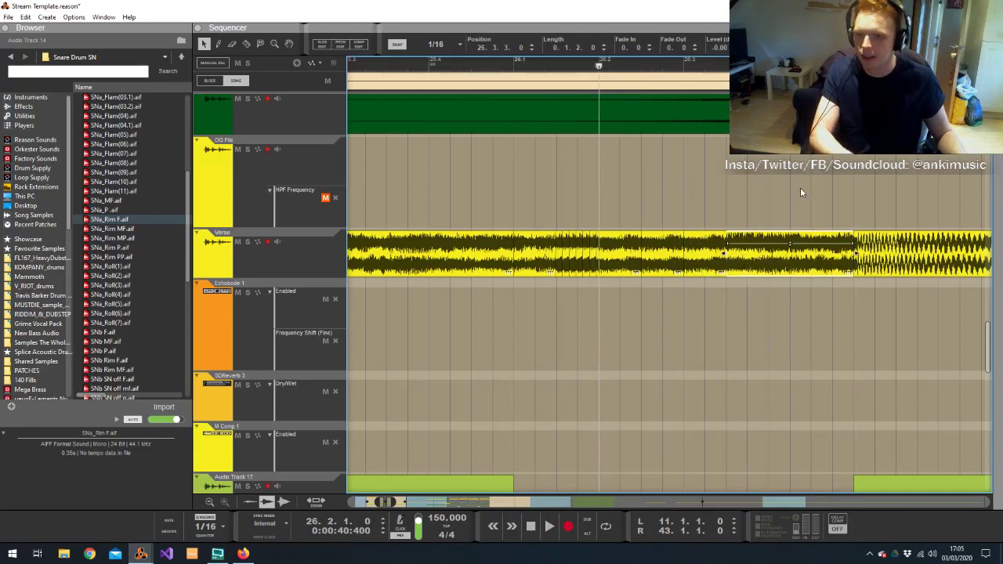
key(Delete)
click(428, 62)
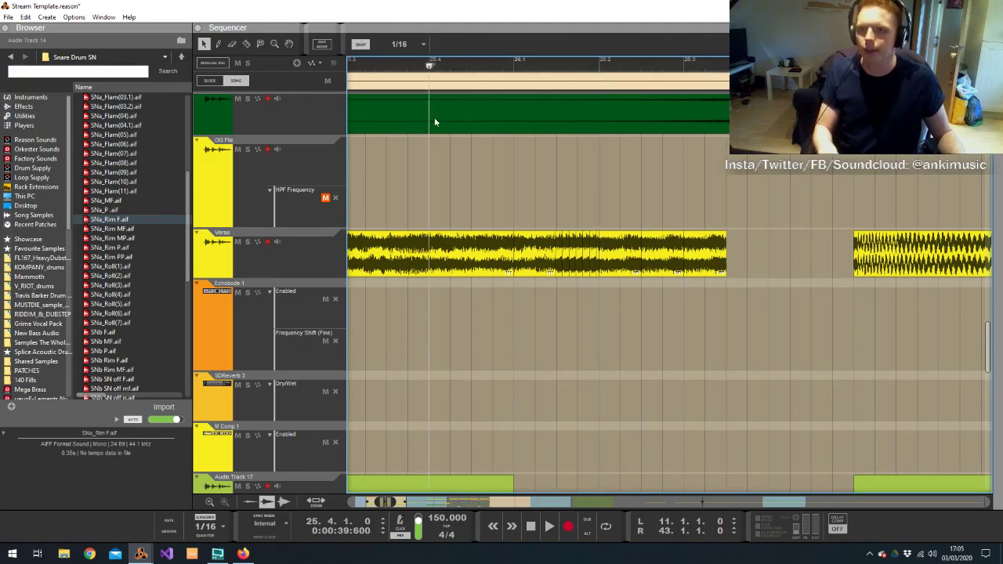
key(space)
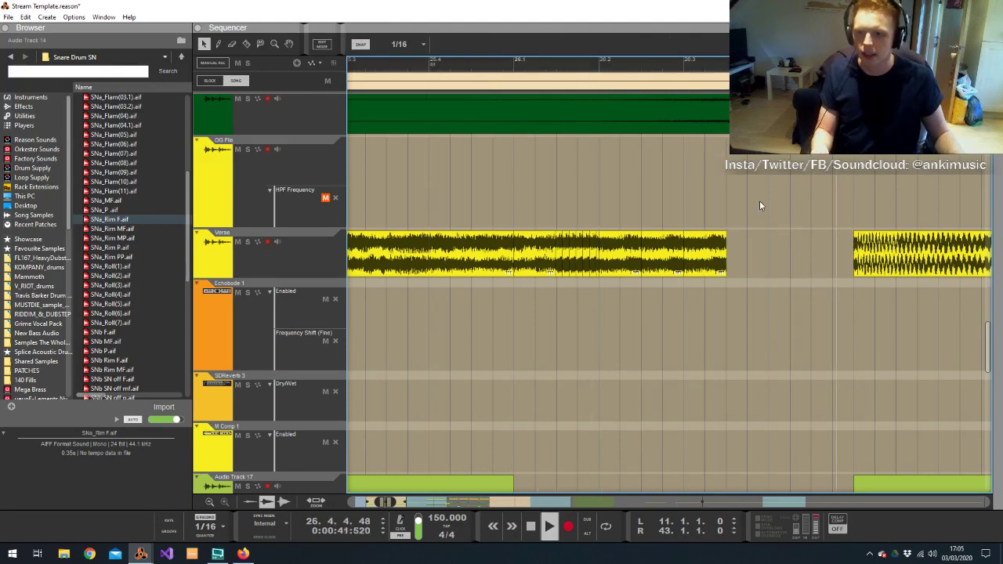
key(space)
Fade out the three repeated Verse slices from 26.2 by about 0.147 and add a fourth faded copy at 26.3.3
drag(745, 232, 637, 271)
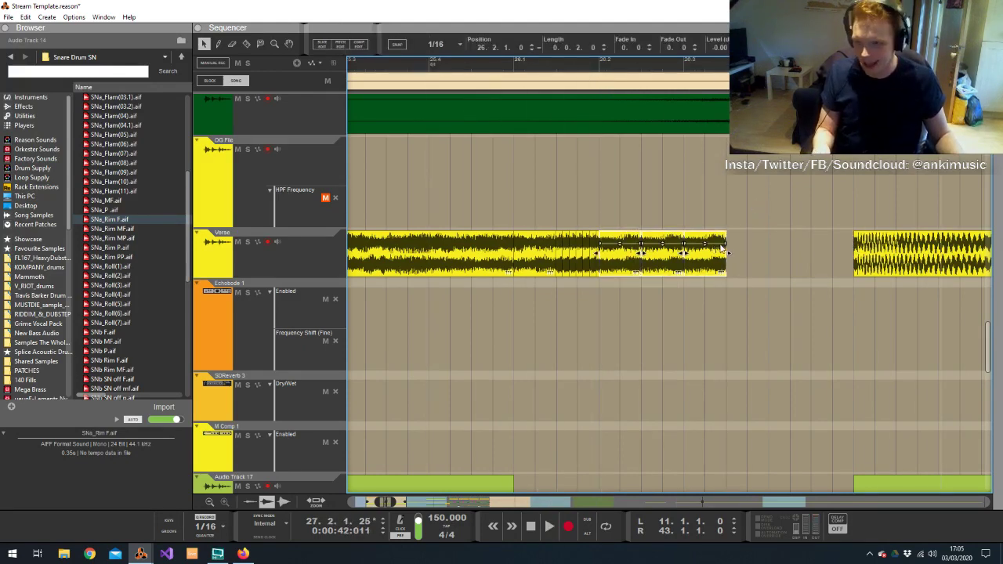
drag(722, 243, 714, 243)
key(s)
drag(506, 69, 430, 82)
key(space)
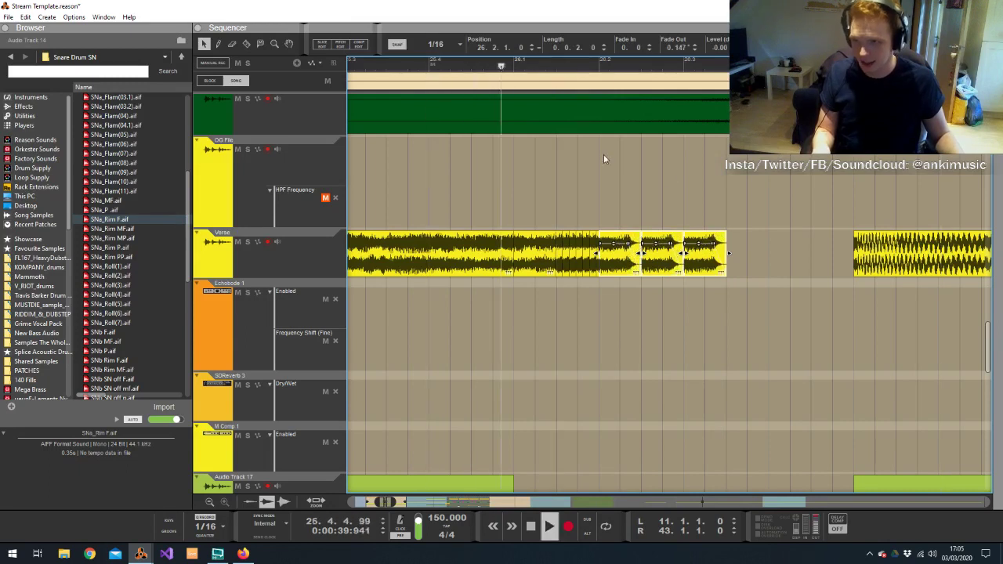
click(740, 255)
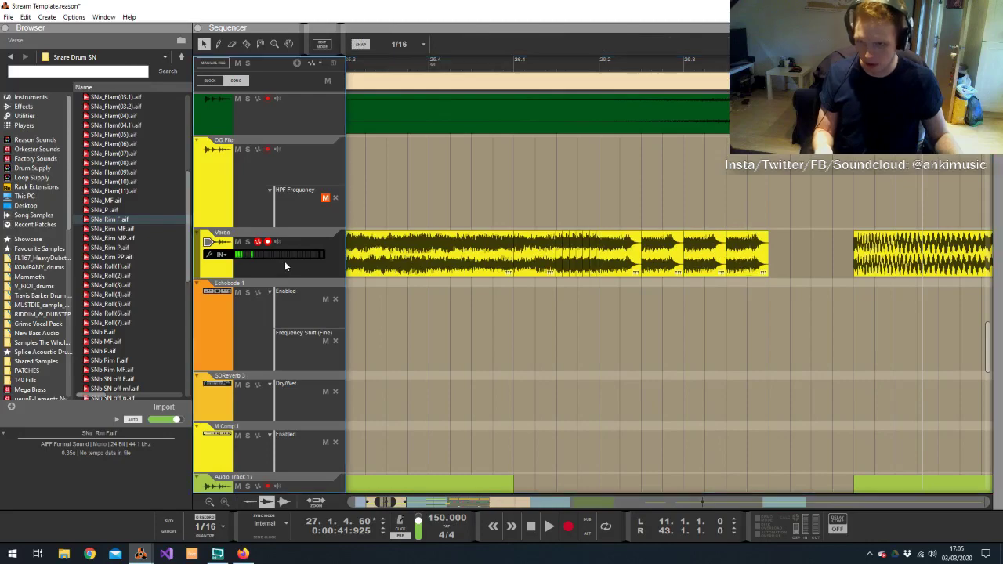
Add pan automation to the Verse track, panning the slices at 26.2.1 and 26.2.3 to opposite sides
key(alt+Tab)
click(399, 285)
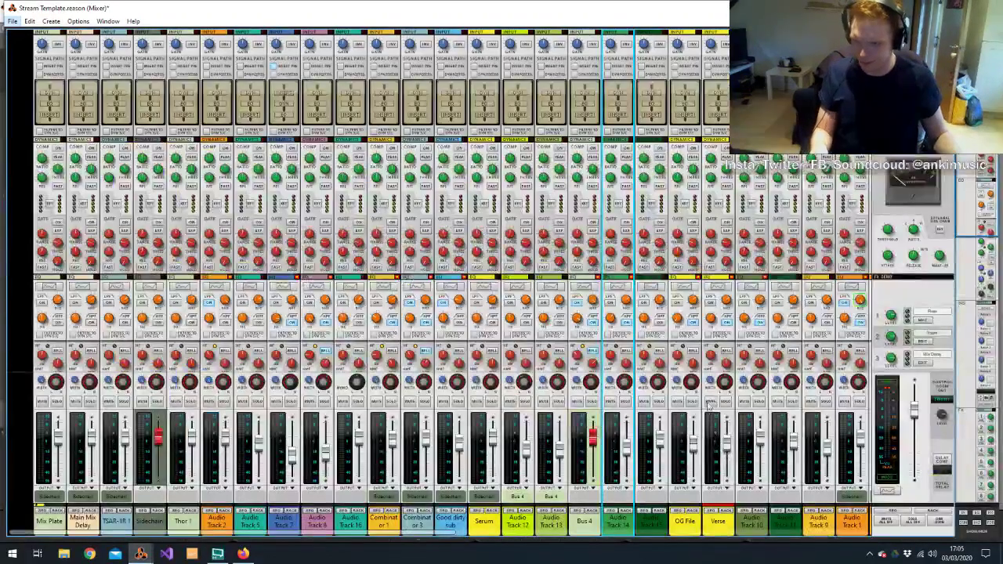
key(alt+Tab)
mouse_move(602, 285)
mouse_down()
mouse_move(632, 307)
mouse_move(676, 311)
mouse_move(627, 294)
mouse_up()
alt+click(675, 401)
click(672, 195)
Copy the two pan automation clips to 26.3.1 so they cover the last two slices, and play the transition
key(ctrl+c)
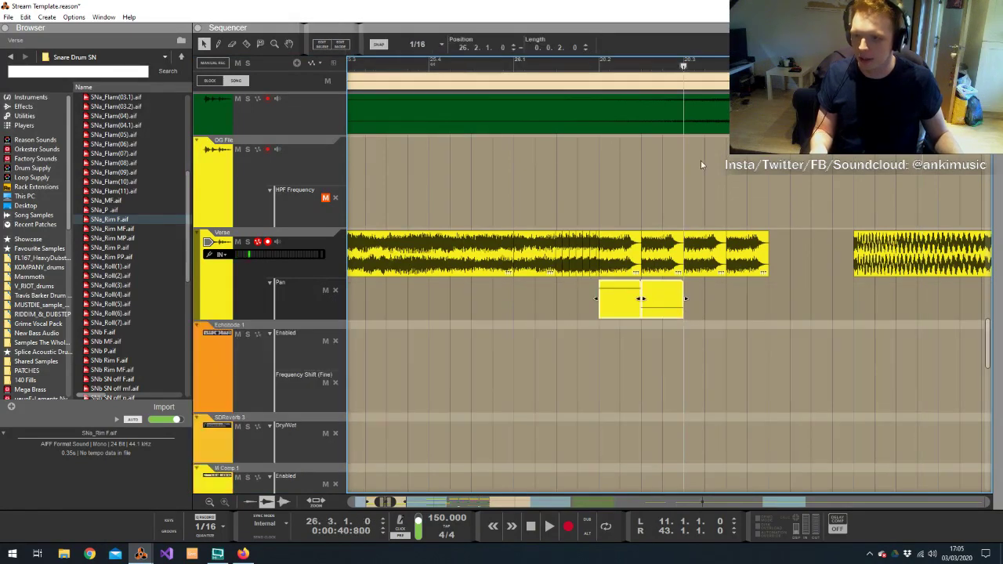
key(ctrl+v)
click(549, 62)
key(space)
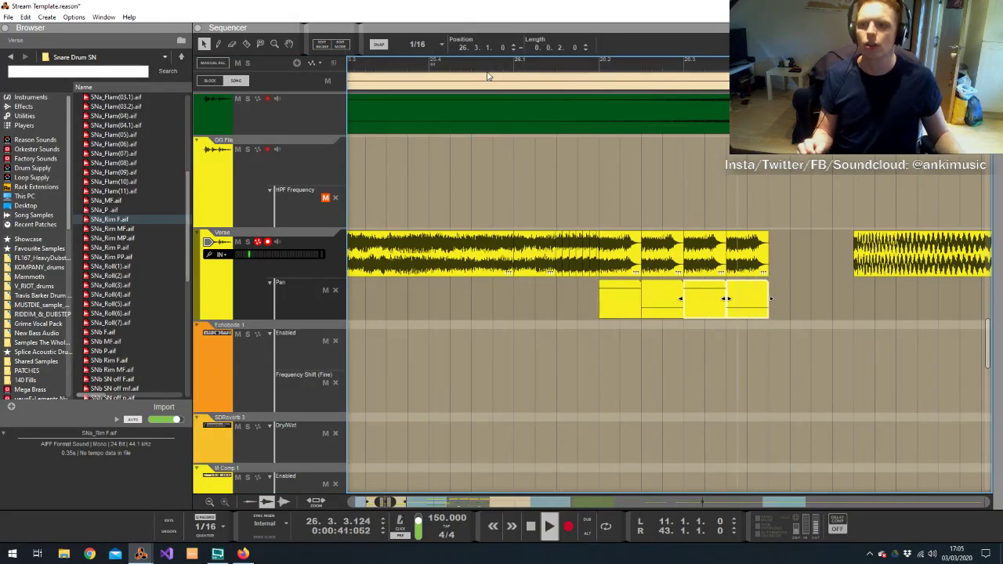
key(space)
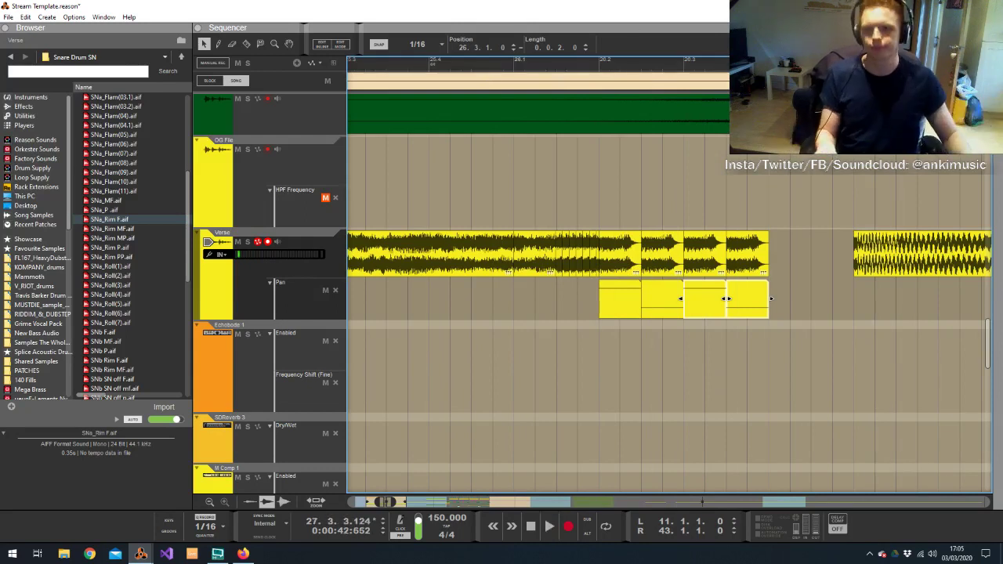
click(252, 184)
key(ctrl+t)
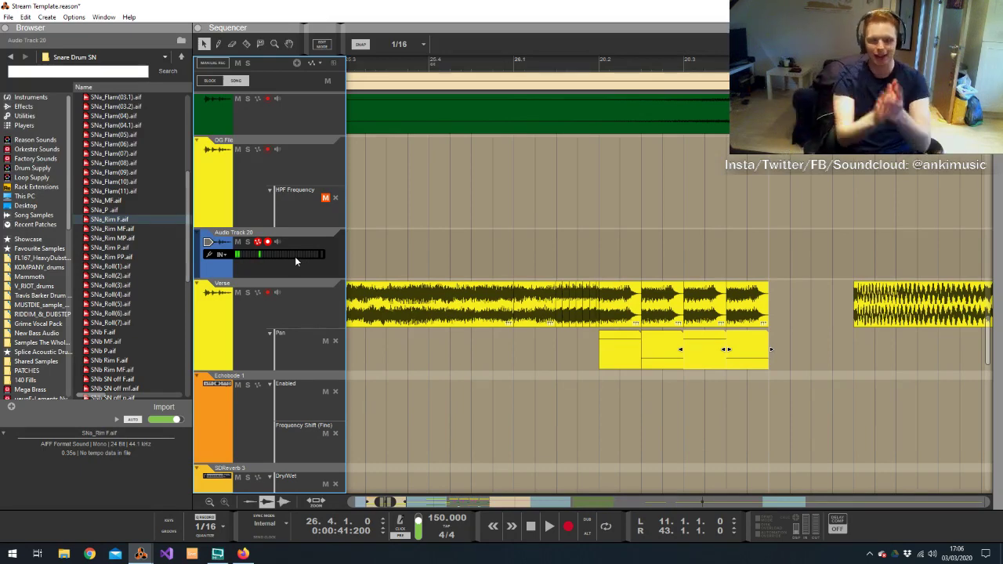
scroll(294, 257, up, 1)
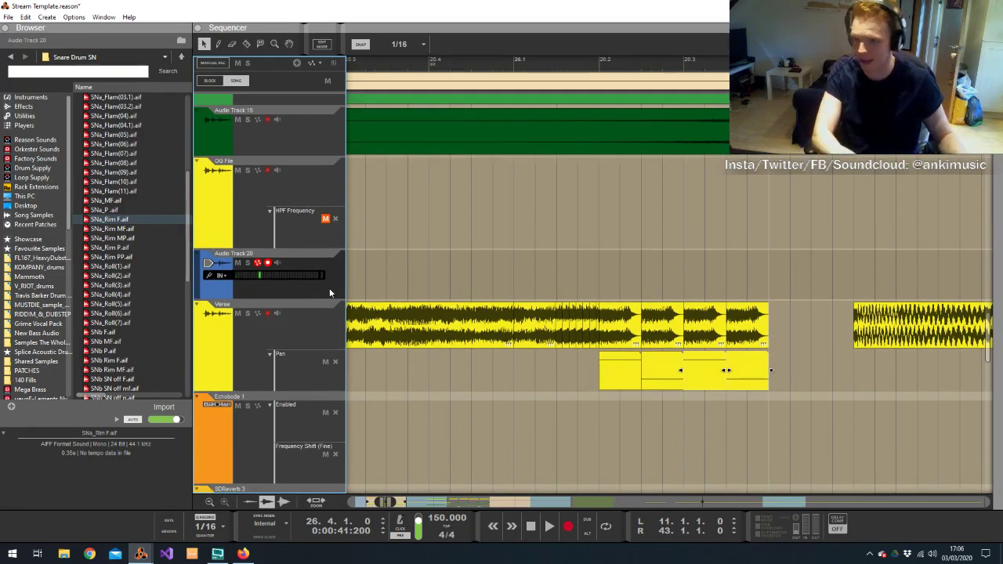
key(Delete)
Switch to the rack and create an empty Combinator below the Good dirty sub devices
key(alt+Tab)
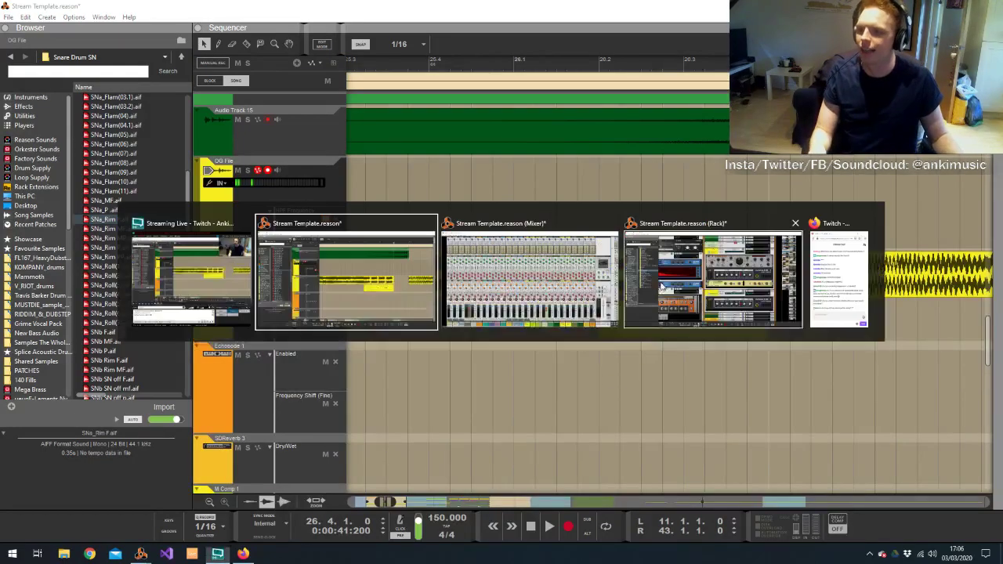
click(672, 287)
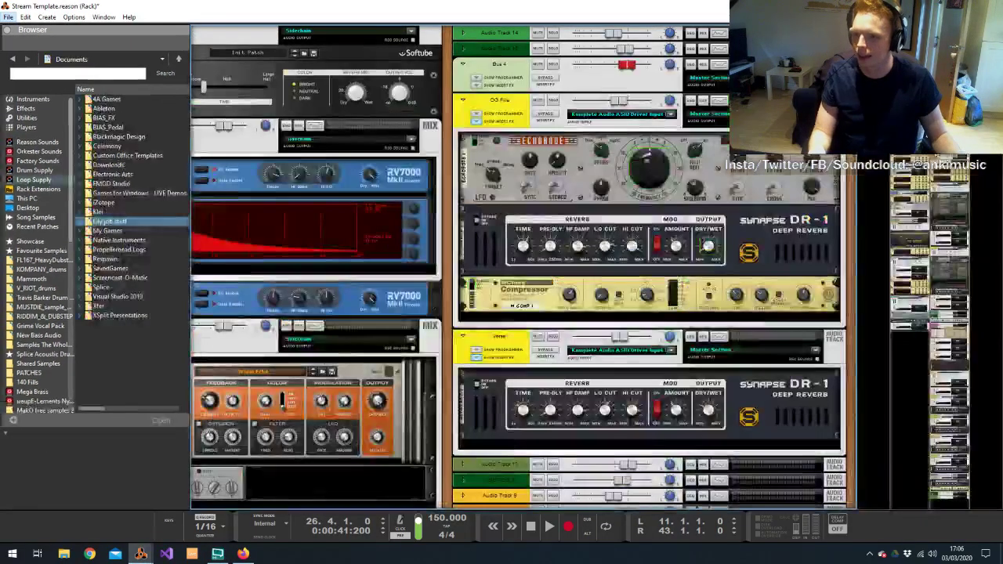
scroll(509, 439, down, 10)
right_click(488, 480)
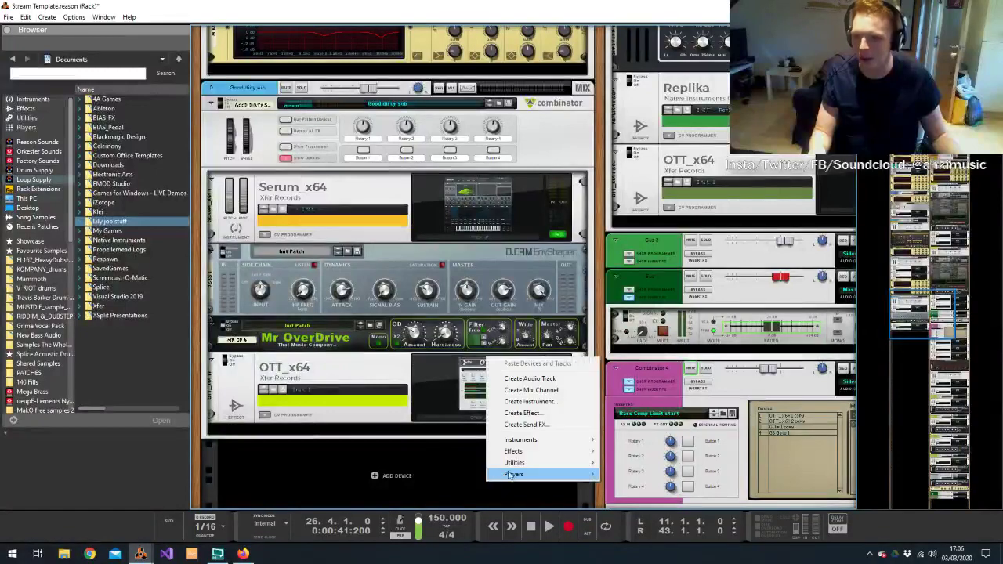
mouse_move(514, 462)
click(631, 297)
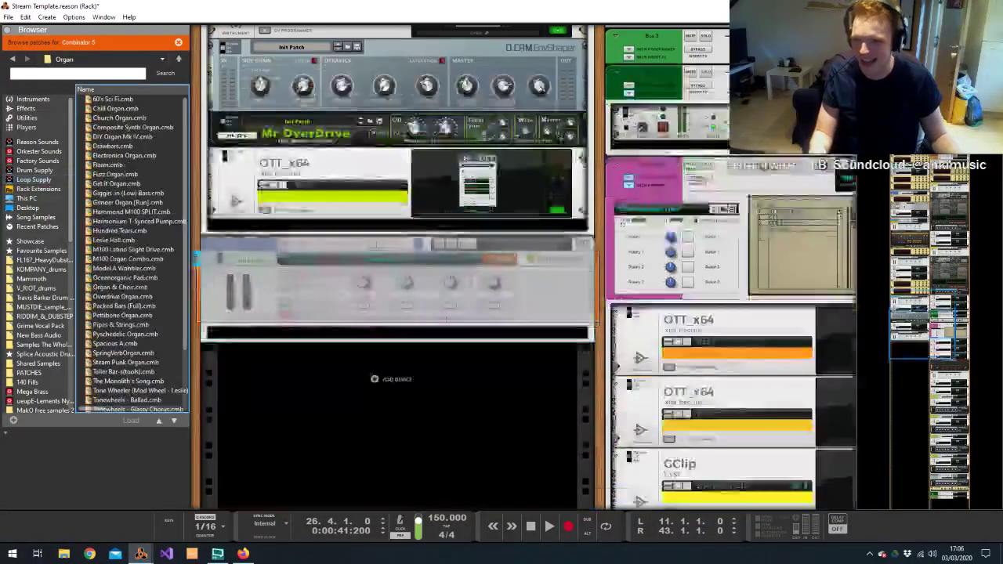
right_click(406, 333)
click(385, 328)
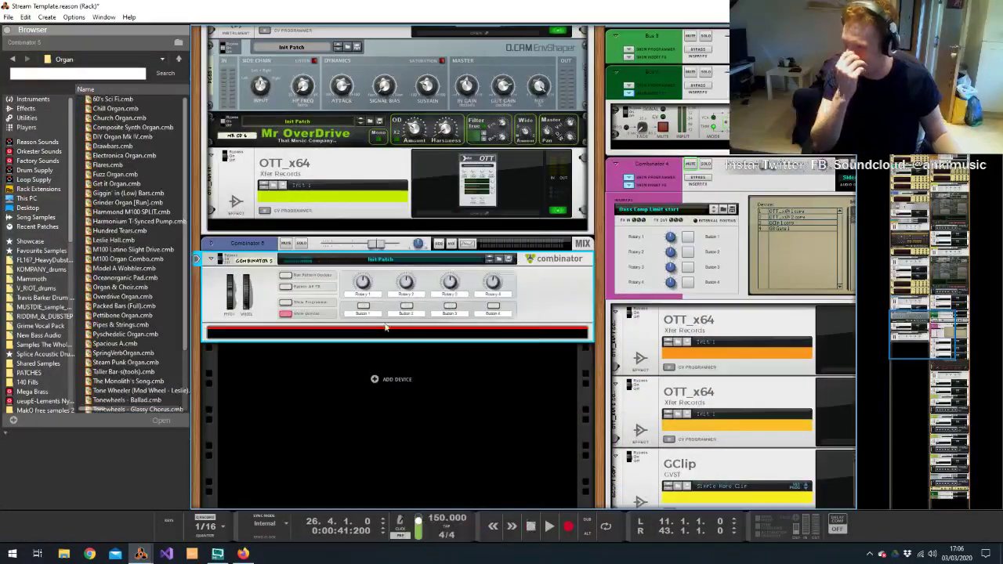
Load the brass patch Trumpet Solo Echo.cmb into the new Combinator and set its mix channel level to -1.80 dB
click(509, 260)
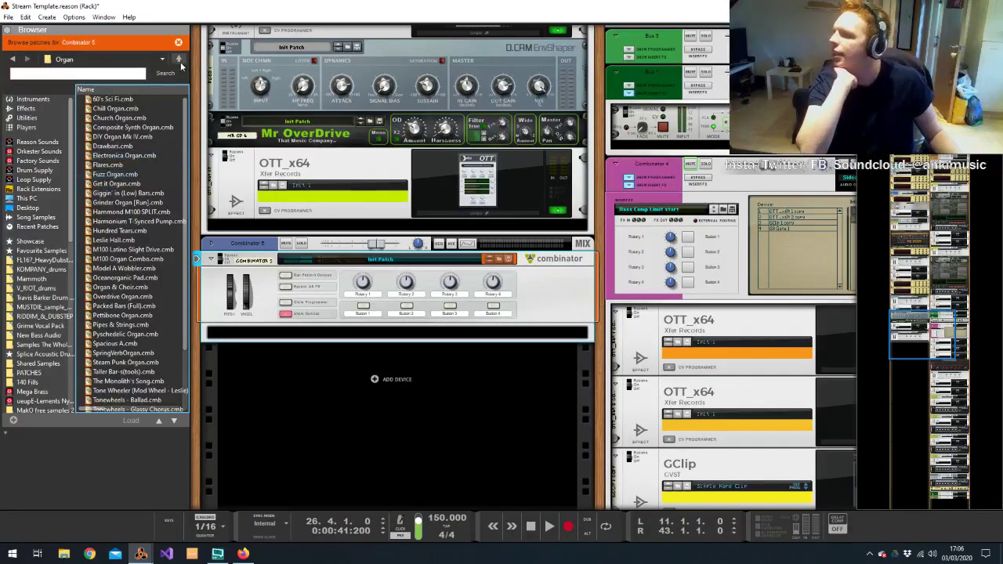
click(180, 62)
double_click(130, 118)
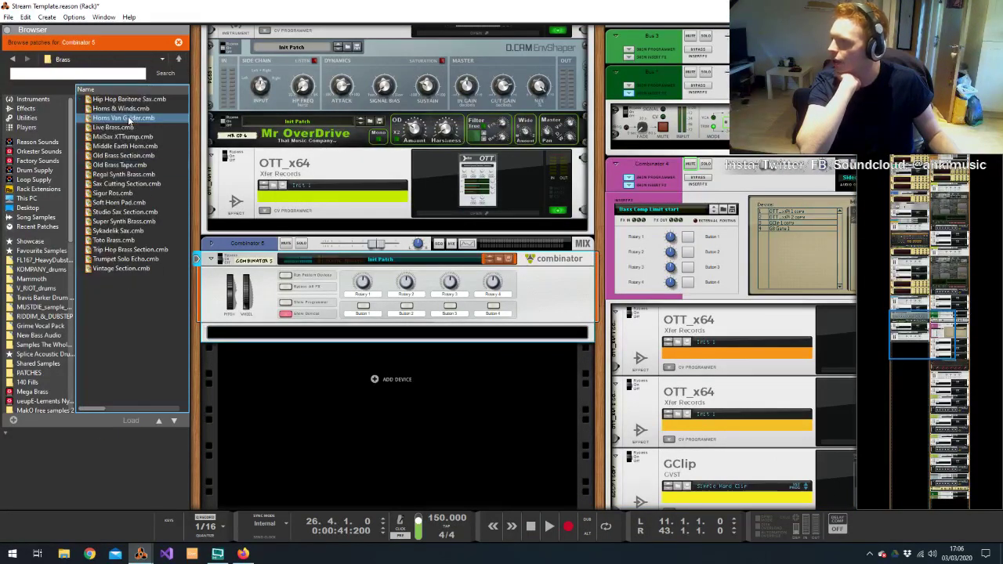
drag(129, 119, 139, 259)
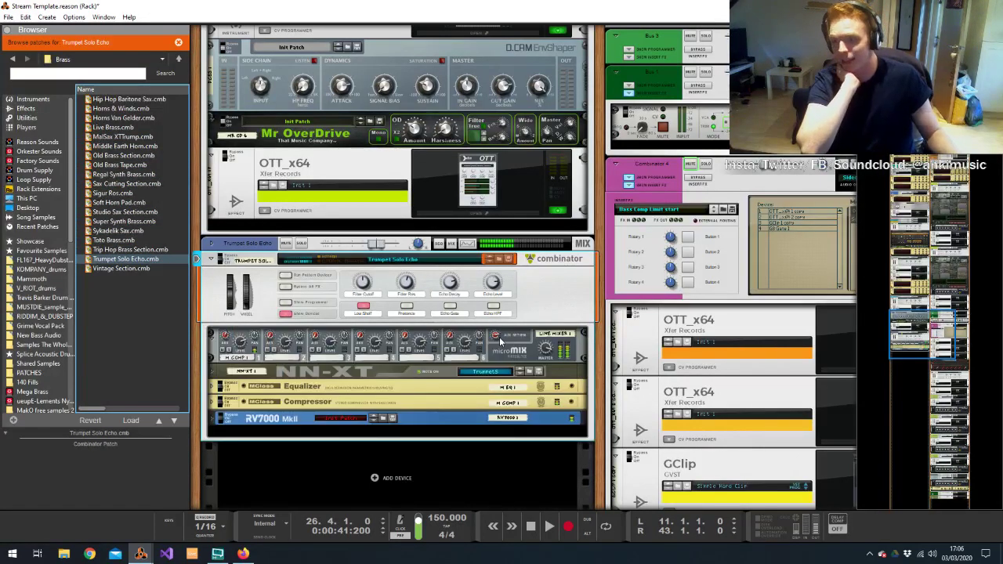
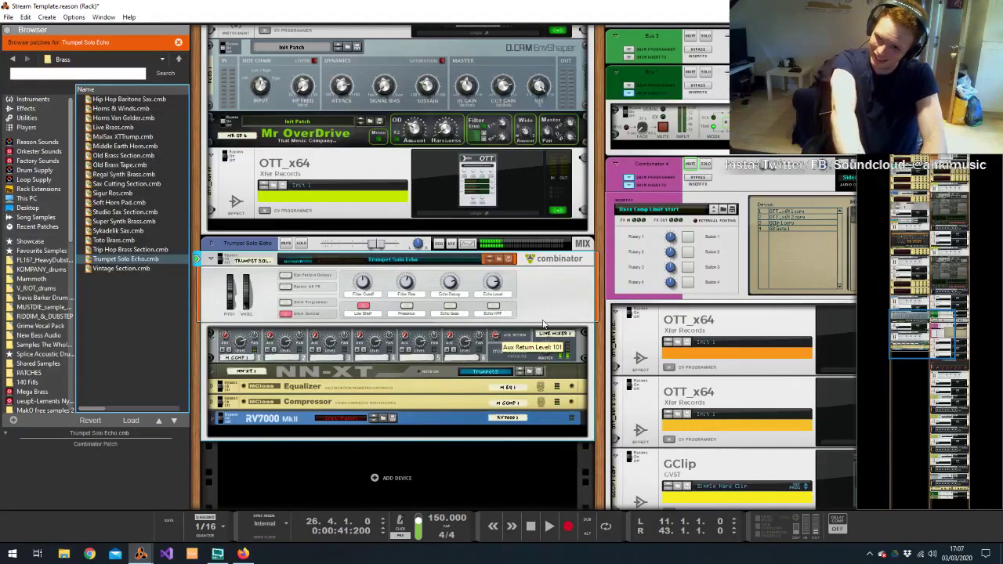
click(384, 247)
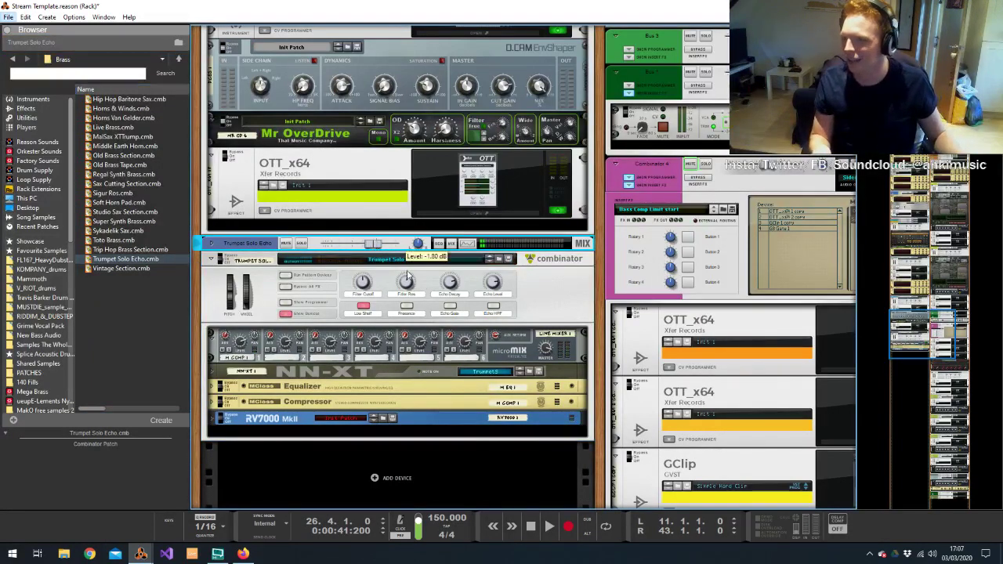
Return to the sequencer and draw a one-beat note clip at 26.4.1 on the Trumpet Solo Echo track
key(alt+Tab)
click(454, 291)
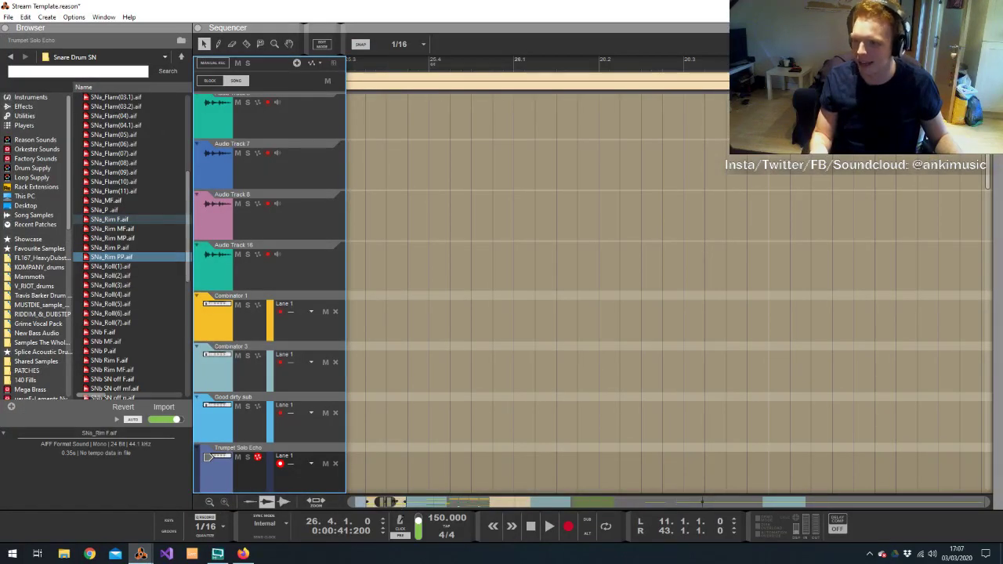
scroll(547, 206, down, 8)
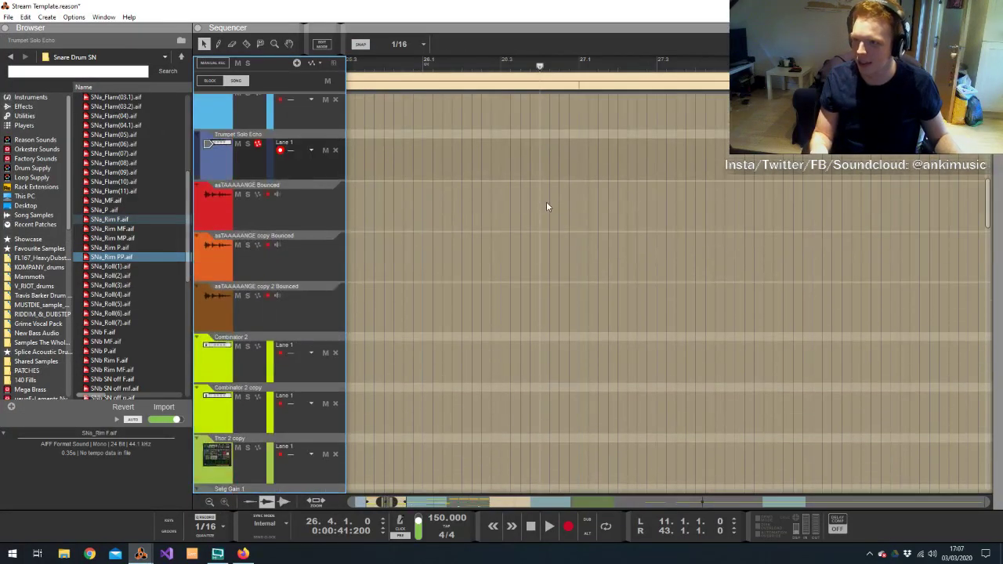
scroll(546, 202, up, 2)
drag(542, 205, 577, 230)
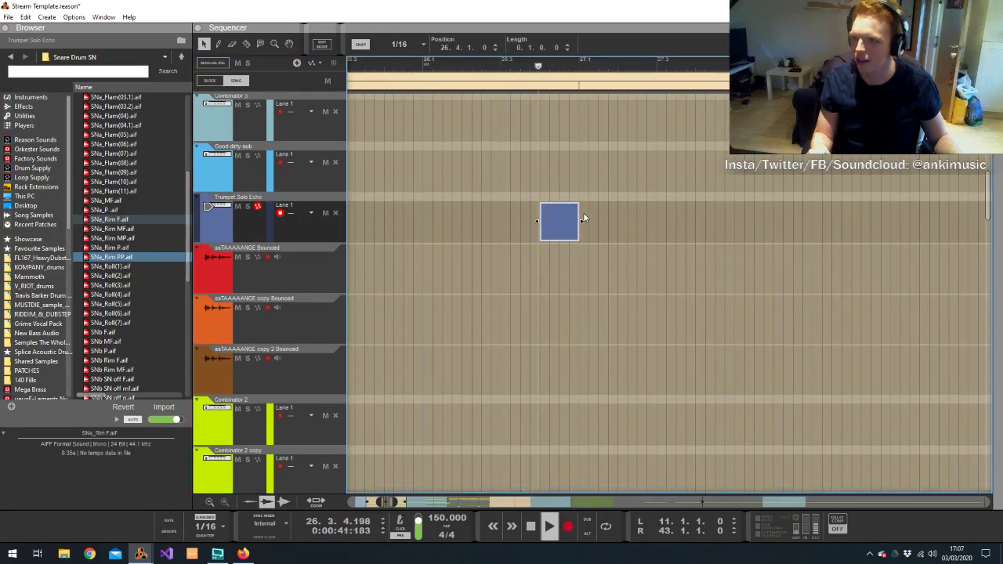
Fill the trumpet clip with a one-beat C2 note starting at 26.4.1 and play the transition
double_click(559, 222)
click(496, 289)
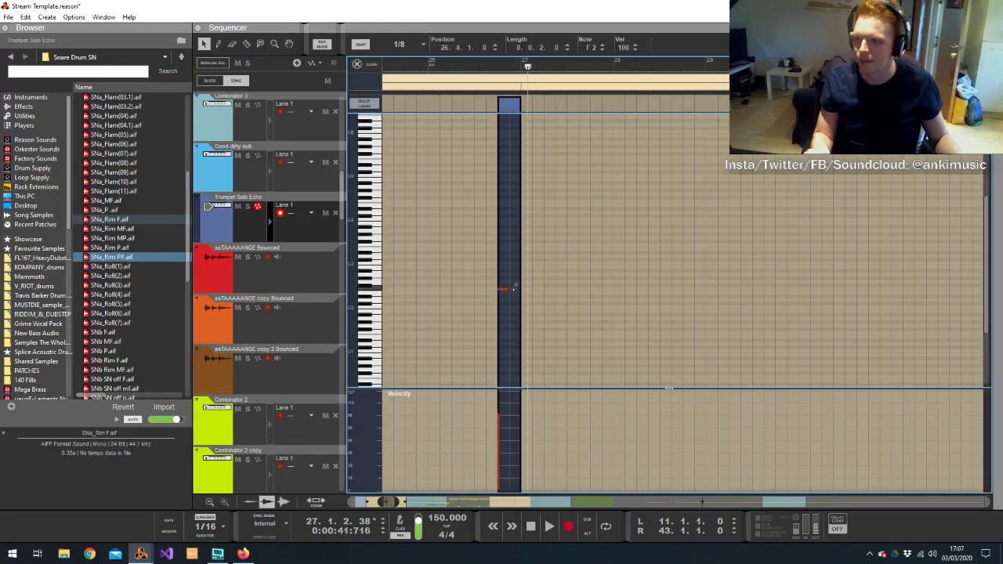
drag(521, 288, 518, 307)
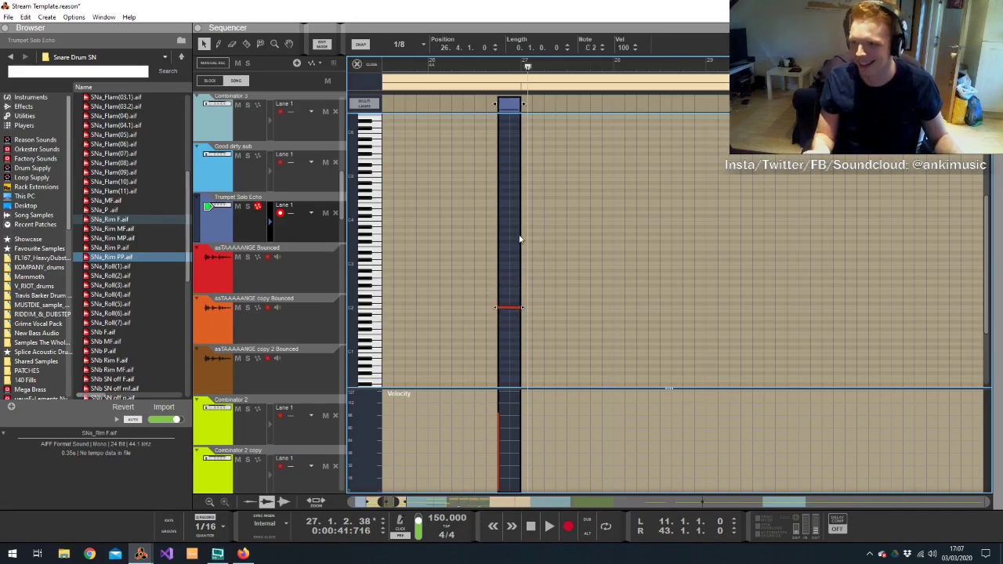
key(space)
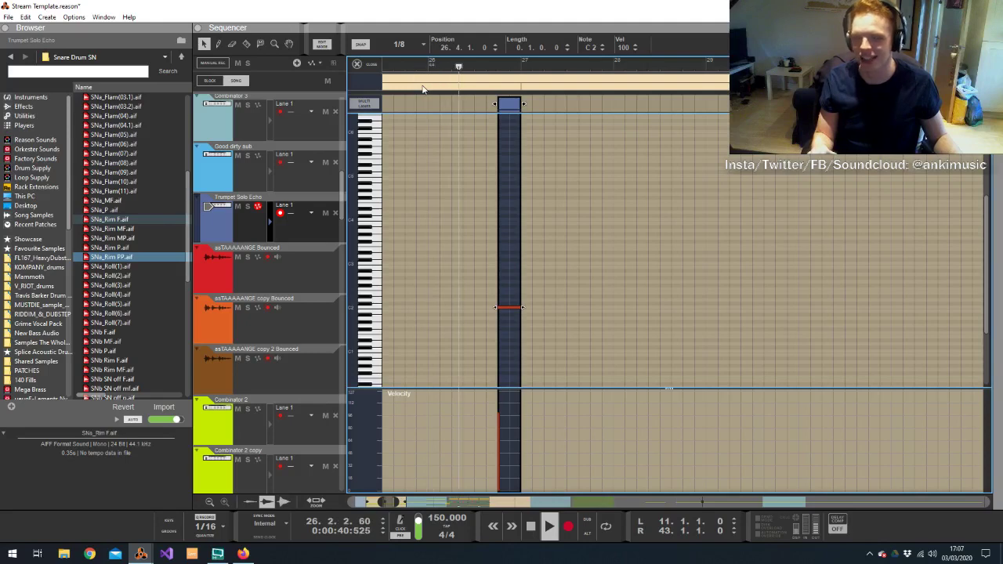
key(space)
click(496, 68)
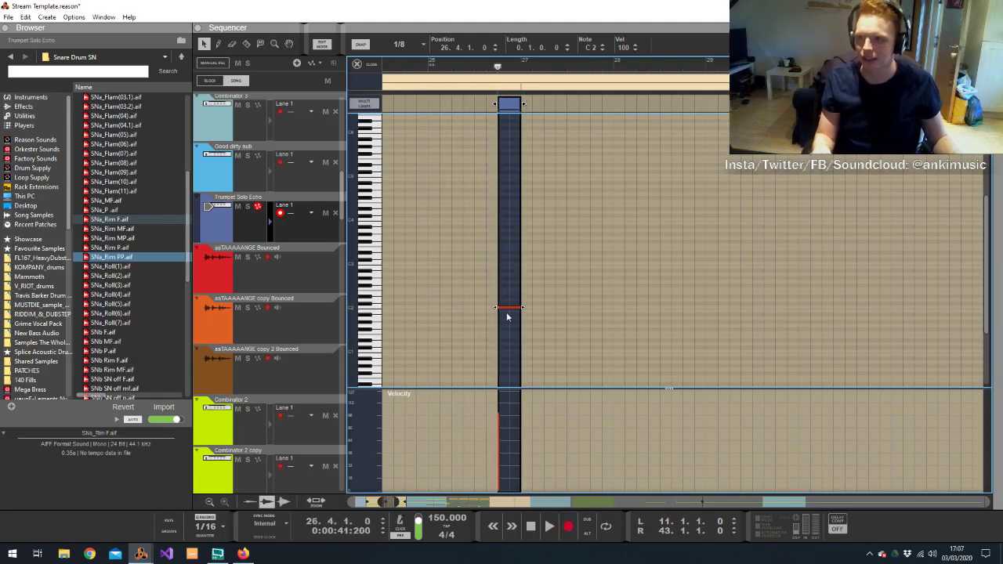
Try the trumpet note at G1, play it from 26.4.1, and raise it back to C2
drag(508, 309, 520, 334)
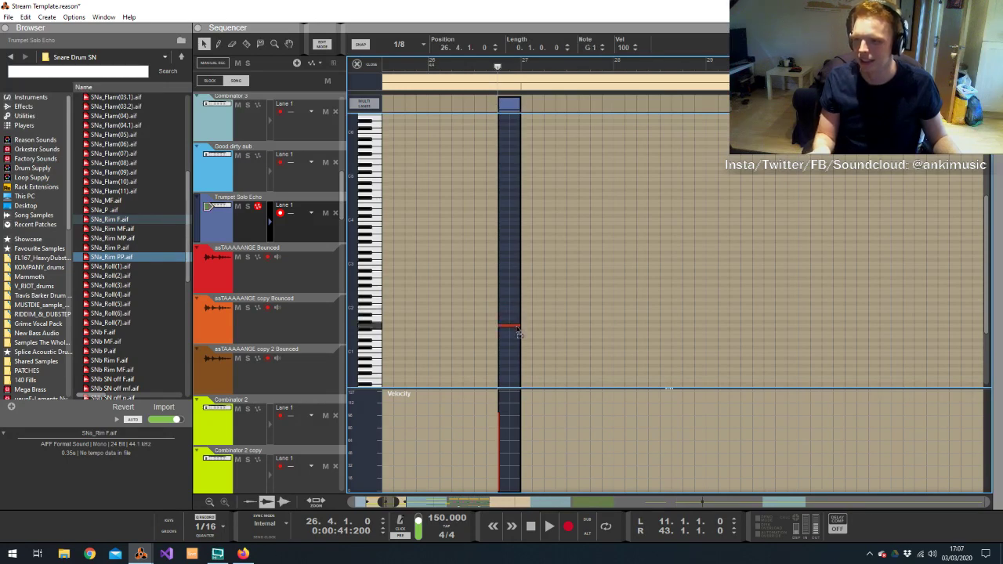
key(space)
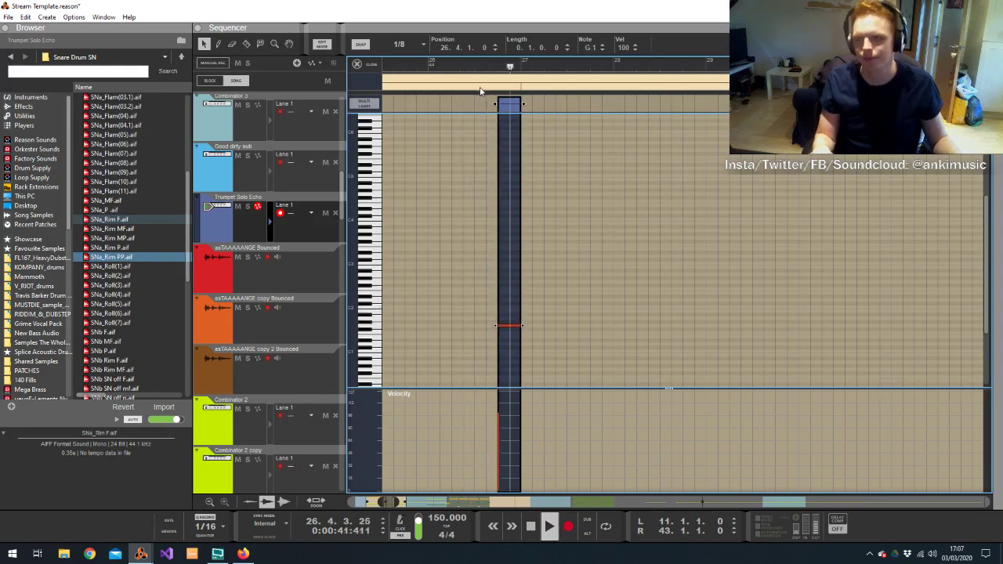
key(space)
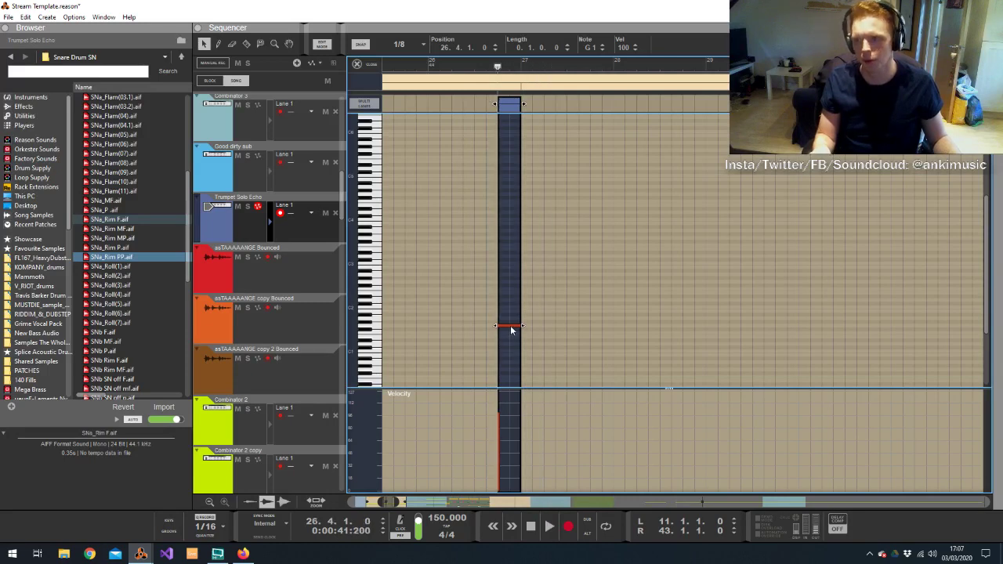
key(Up)
key(Up)
key(Up)
key(Up)
key(Up)
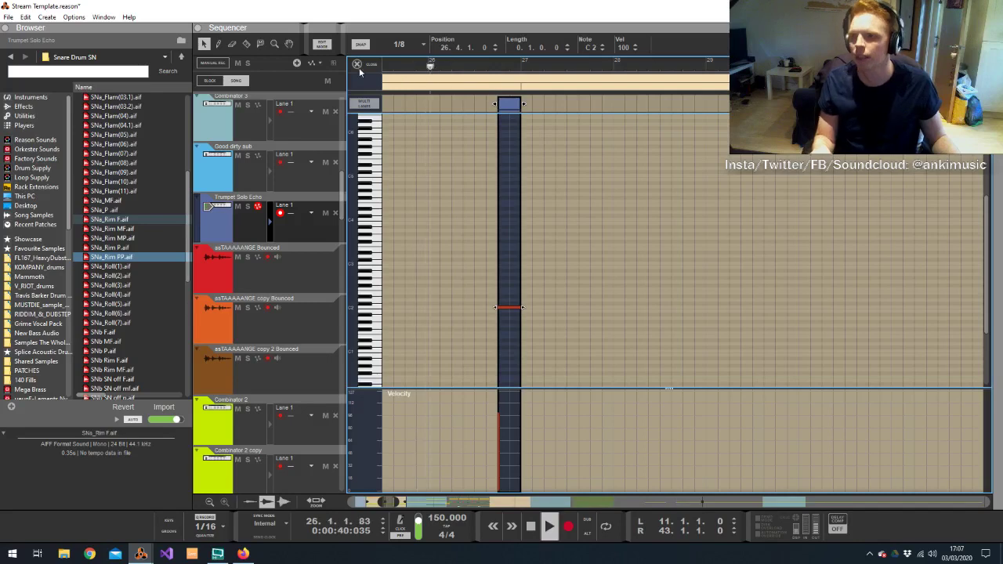
Add a Pitch Bend automation lane to the Trumpet Solo Echo track with a one-beat clip at 26.4.1
key(ctrl+e)
key(alt+Tab)
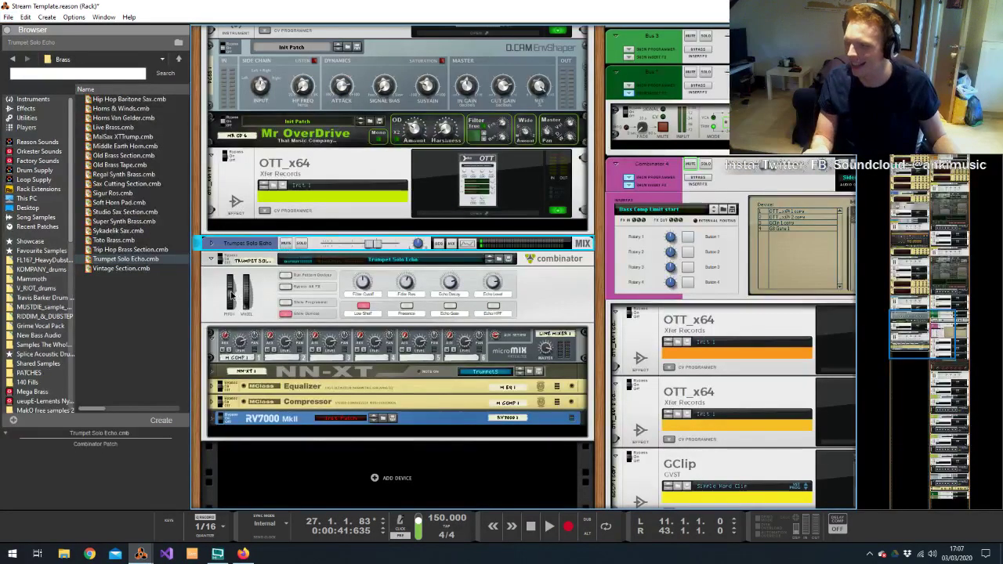
key(alt+Tab)
click(543, 259)
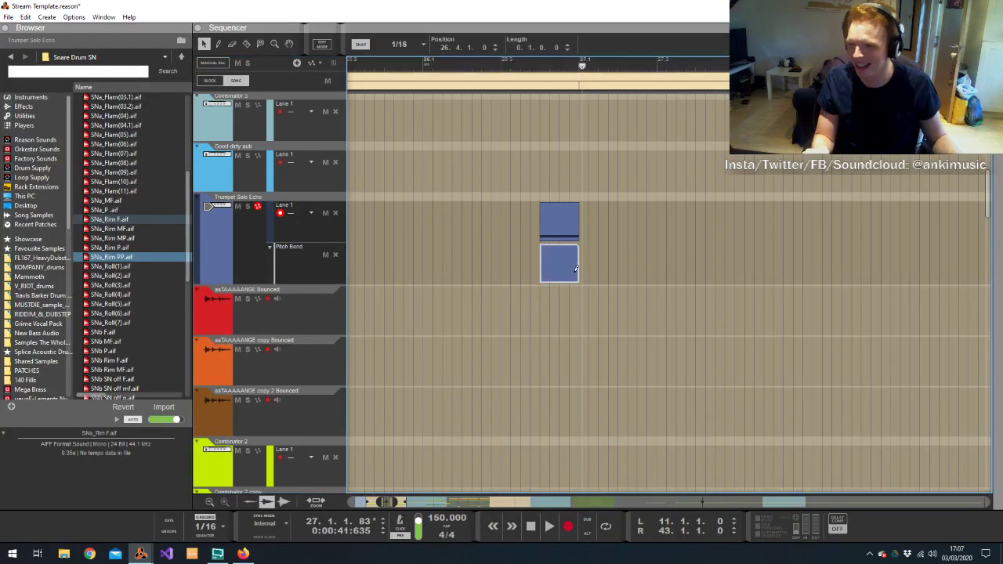
Draw a pitch bend that stays level until 26.4.2.155 and falls to the minimum at the clip's end
double_click(559, 266)
click(549, 320)
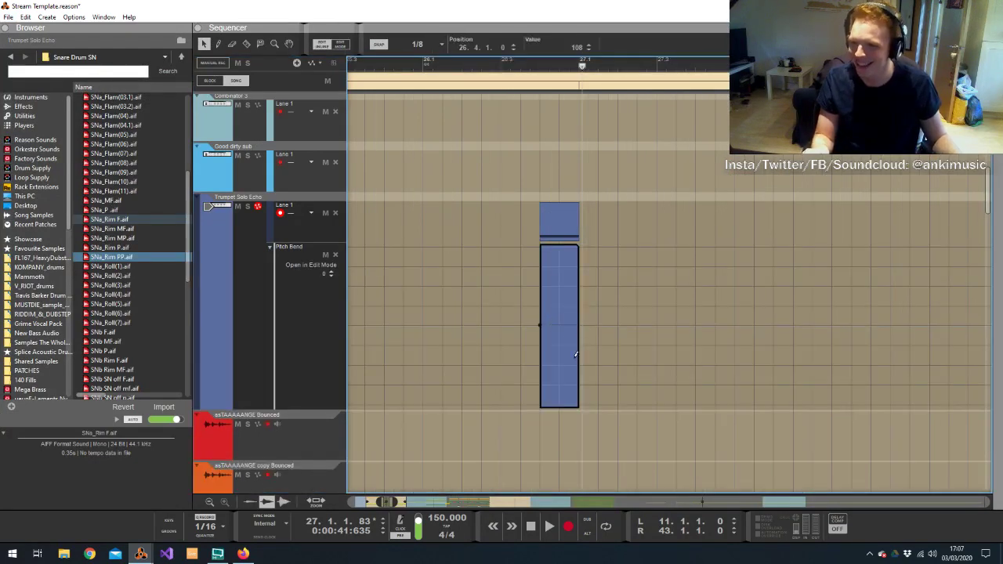
click(540, 326)
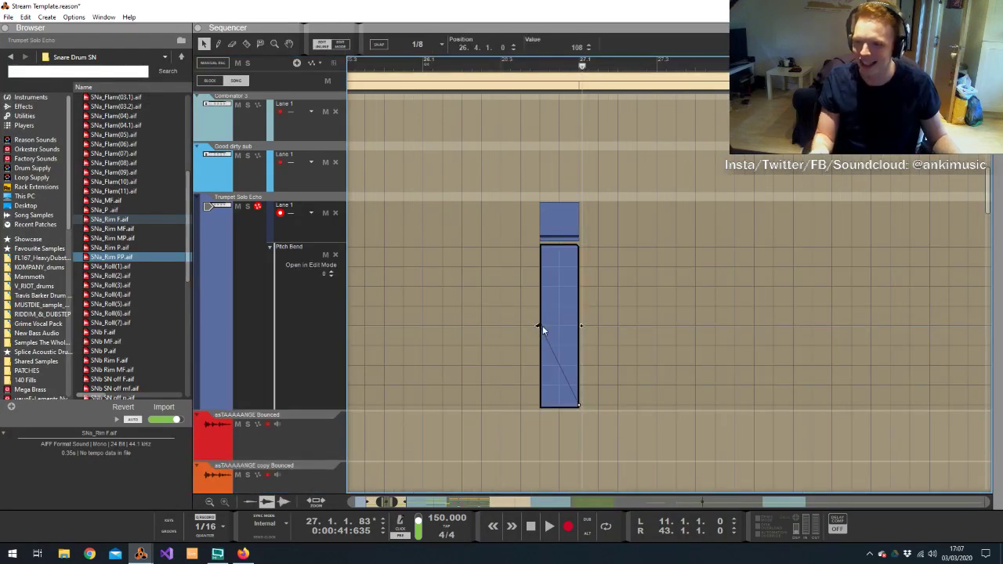
drag(541, 328, 557, 330)
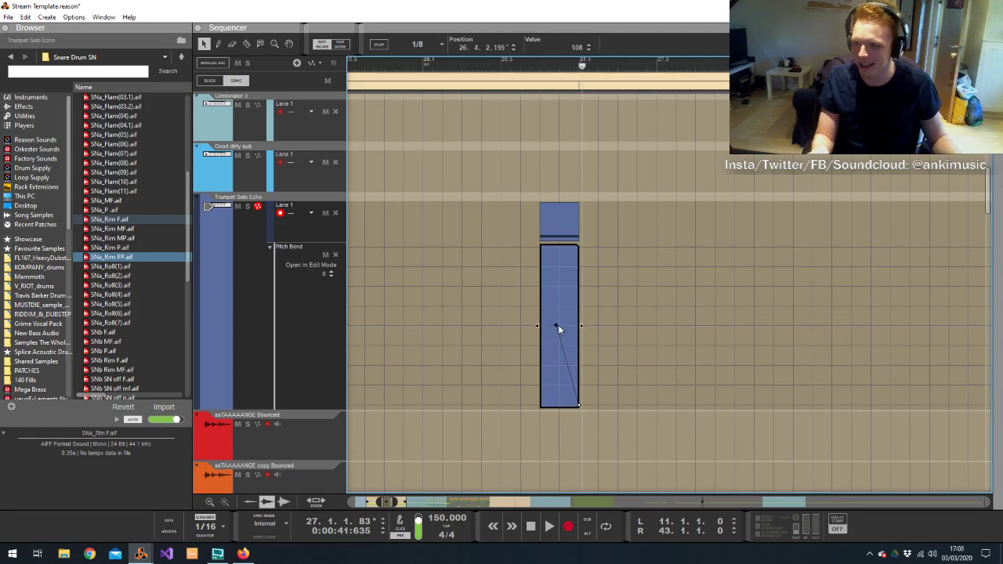
Solo the Trumpet Solo Echo track and play its falling note from 26.4.1
click(538, 70)
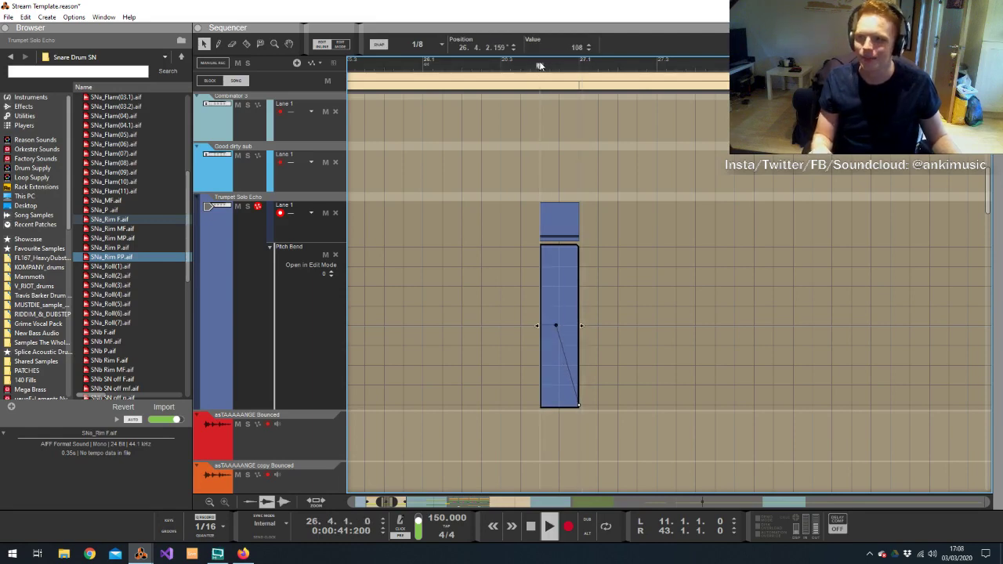
click(247, 207)
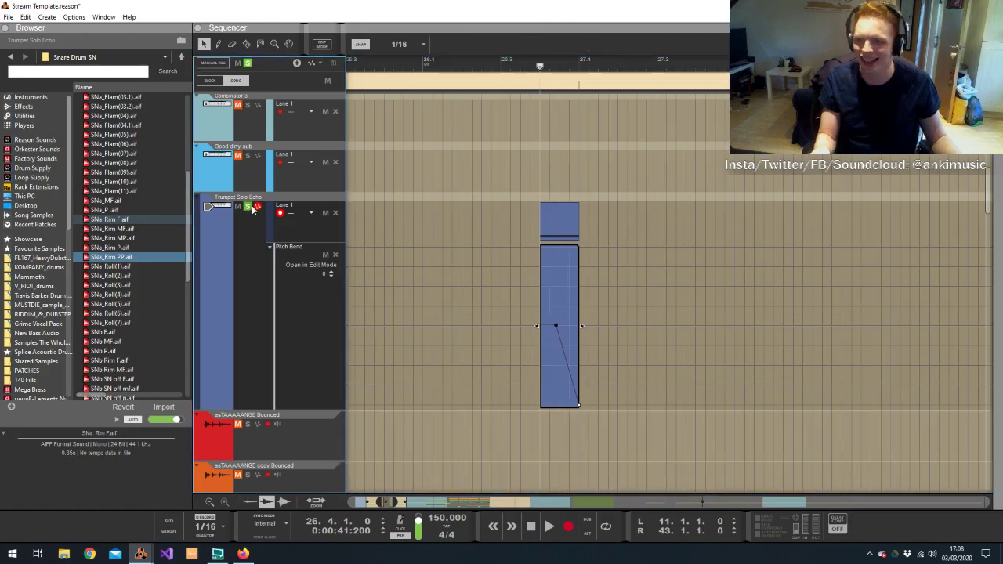
key(space)
click(474, 156)
key(space)
Set the loop to 26.4.1 through 27.1.1 and bounce the Trumpet Solo Echo channel over it to a new track in the song
alt+click(594, 67)
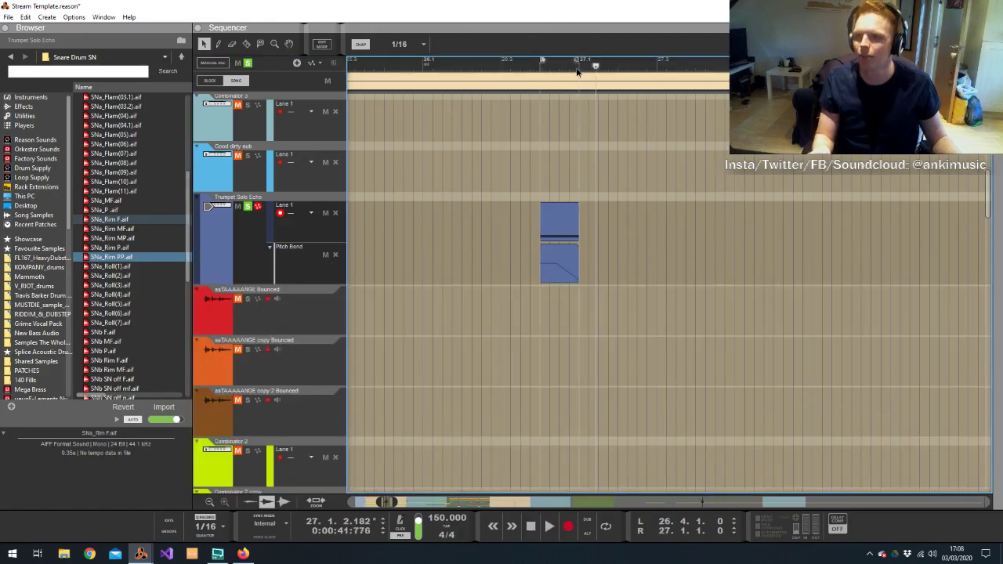
click(7, 16)
click(94, 218)
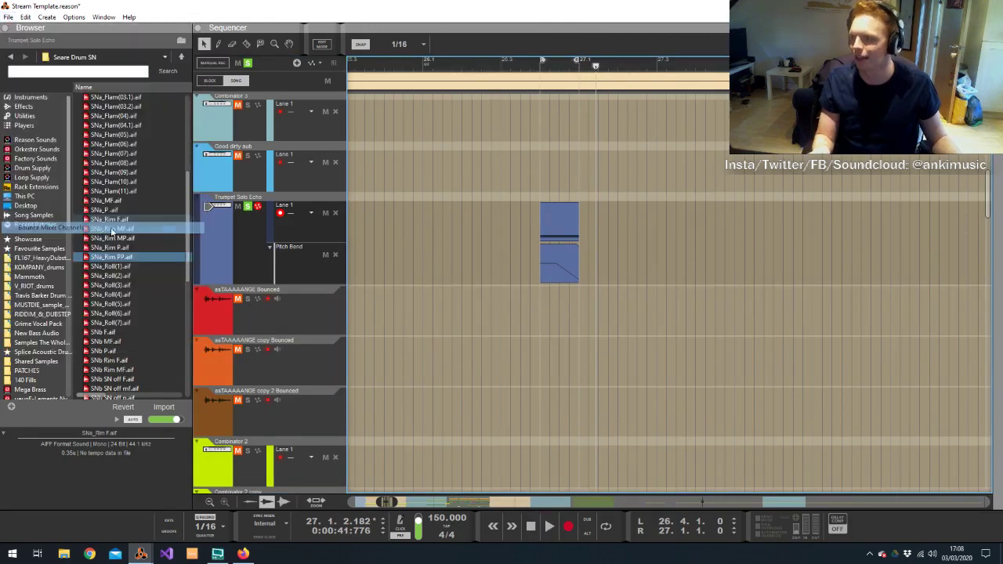
scroll(423, 211, down, 4)
click(339, 158)
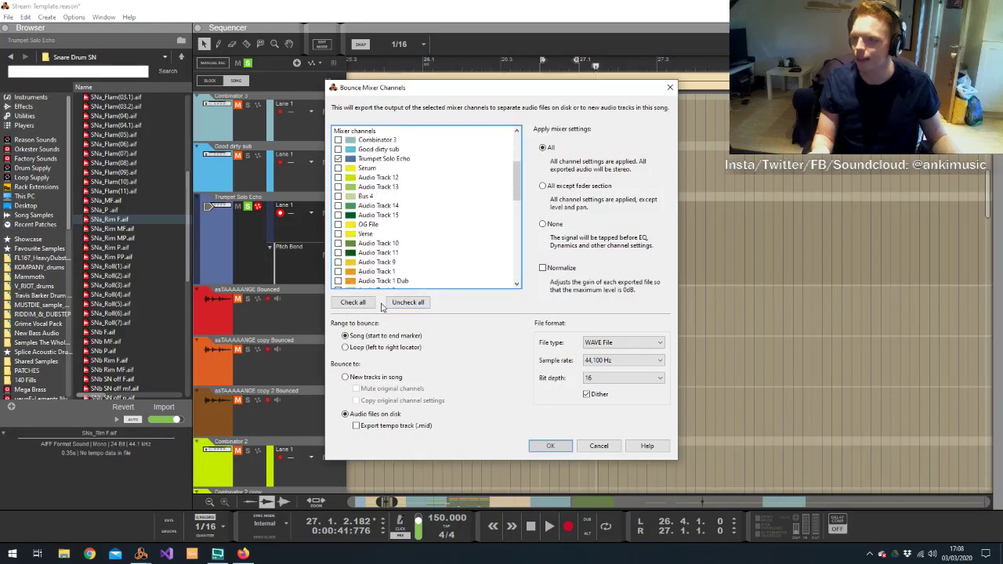
click(380, 349)
click(378, 378)
click(550, 445)
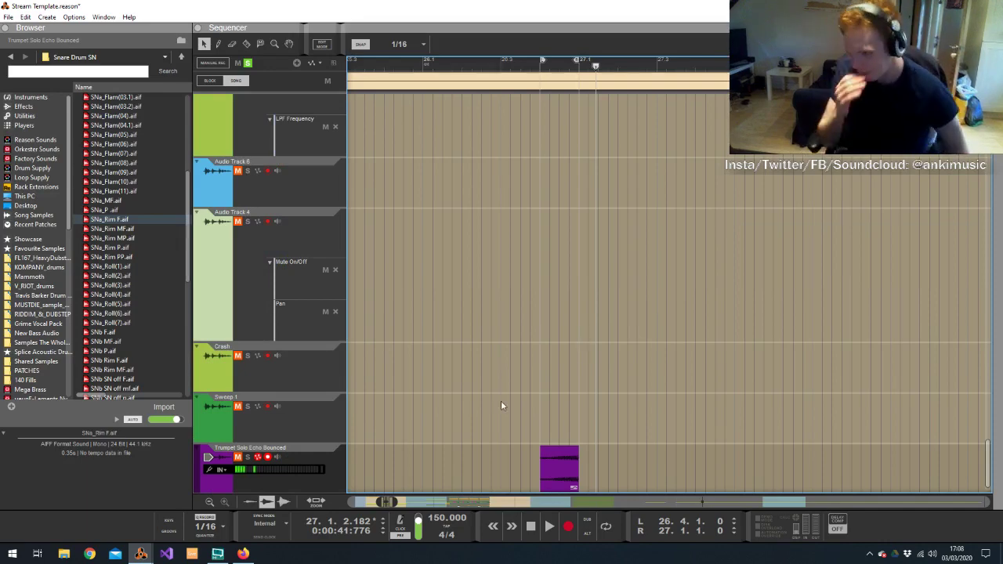
Move the bounced trumpet track directly above the Verse track
drag(247, 469, 299, 270)
scroll(470, 291, up, 10)
Delete the original Trumpet Solo Echo note and pitch bend clips together with their instrument track
scroll(471, 295, up, 5)
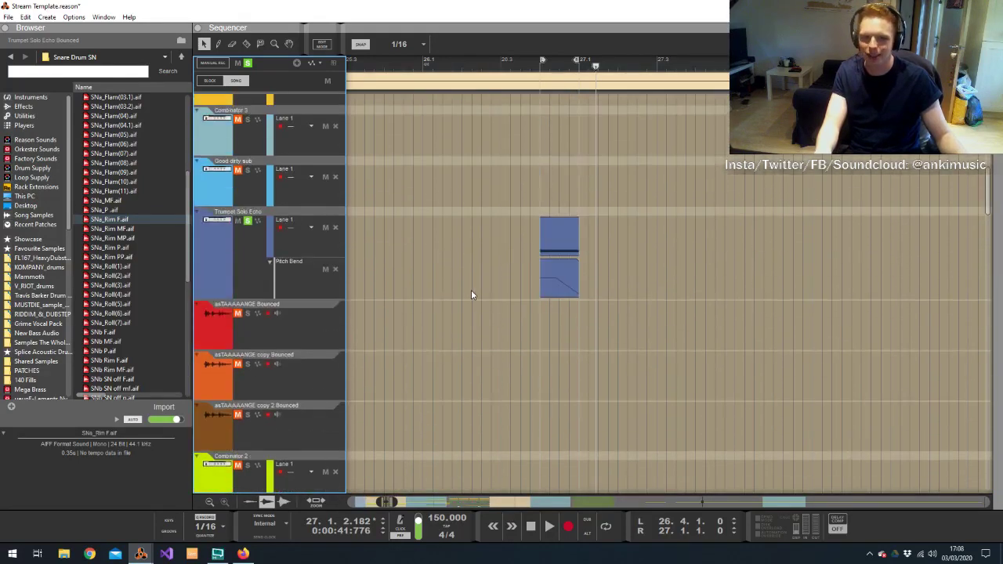
drag(486, 186, 583, 319)
key(Delete)
click(249, 285)
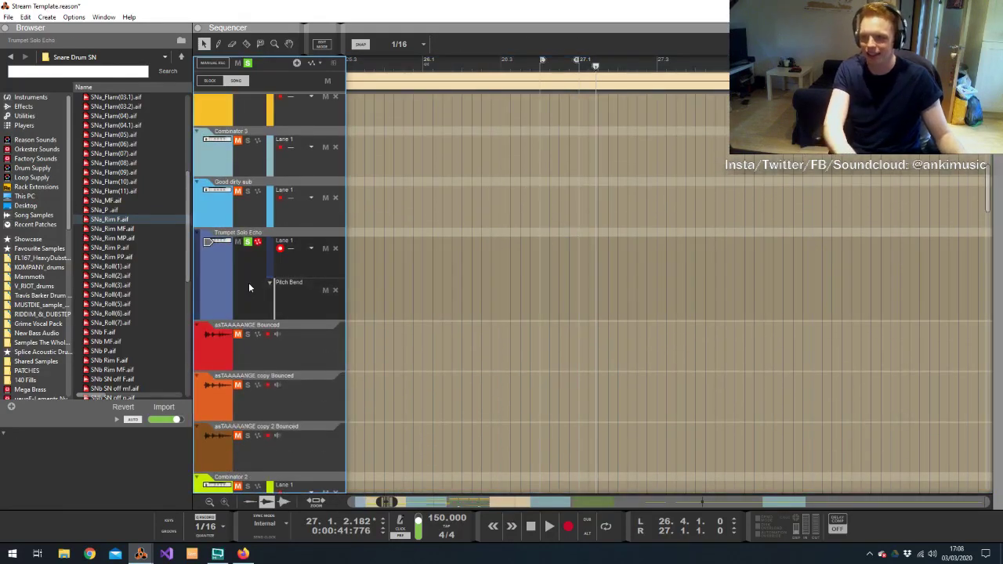
key(Delete)
key(Return)
Select and solo the Trumpet Solo Echo Bounced track, and play its clip from 26.4.1
scroll(592, 236, down, 4)
scroll(596, 231, down, 10)
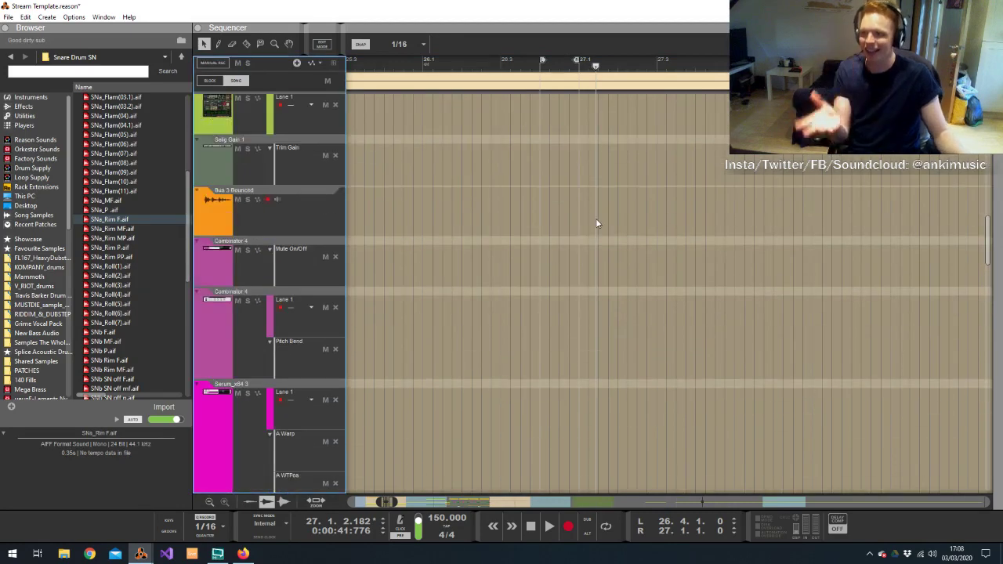
scroll(586, 219, down, 8)
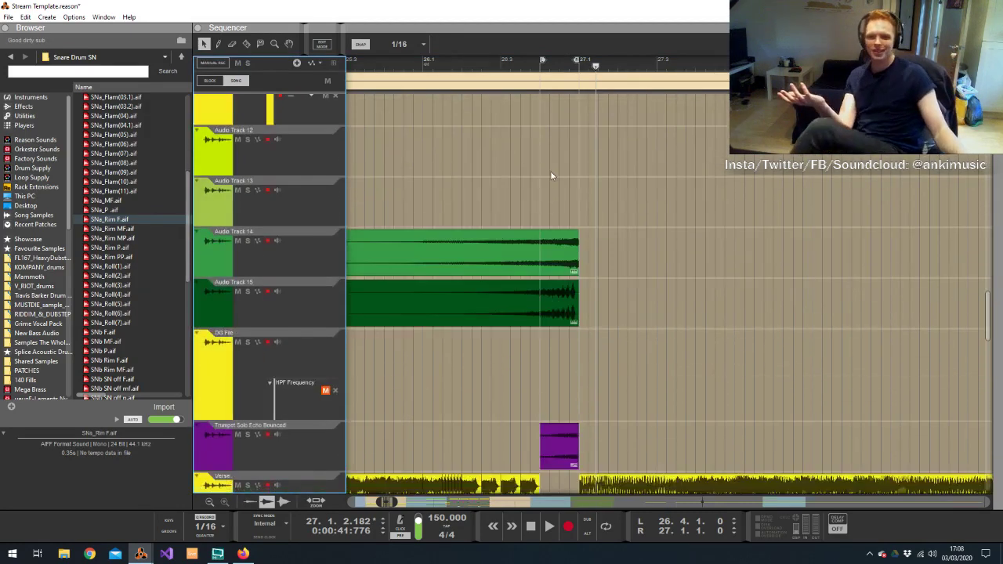
click(309, 258)
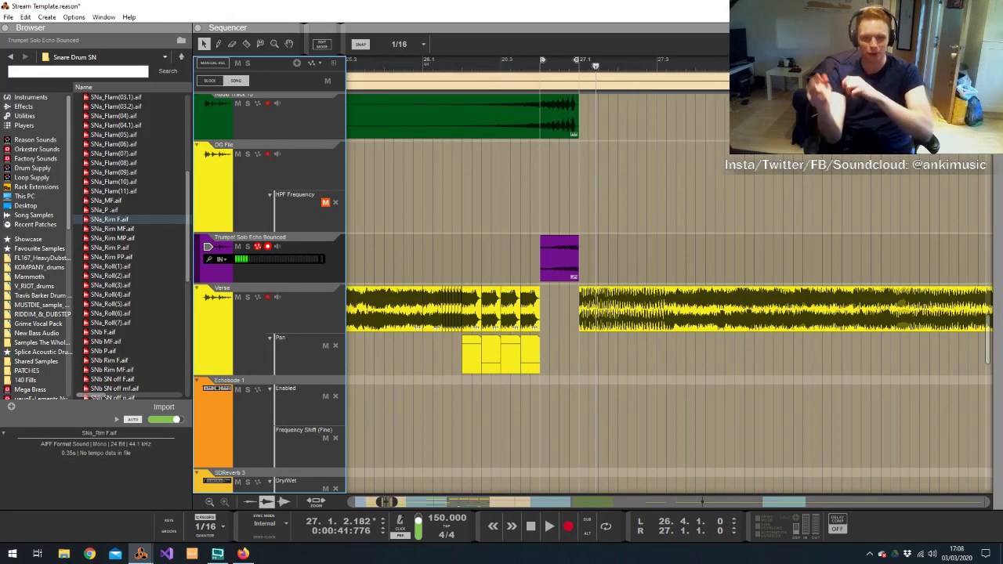
click(536, 69)
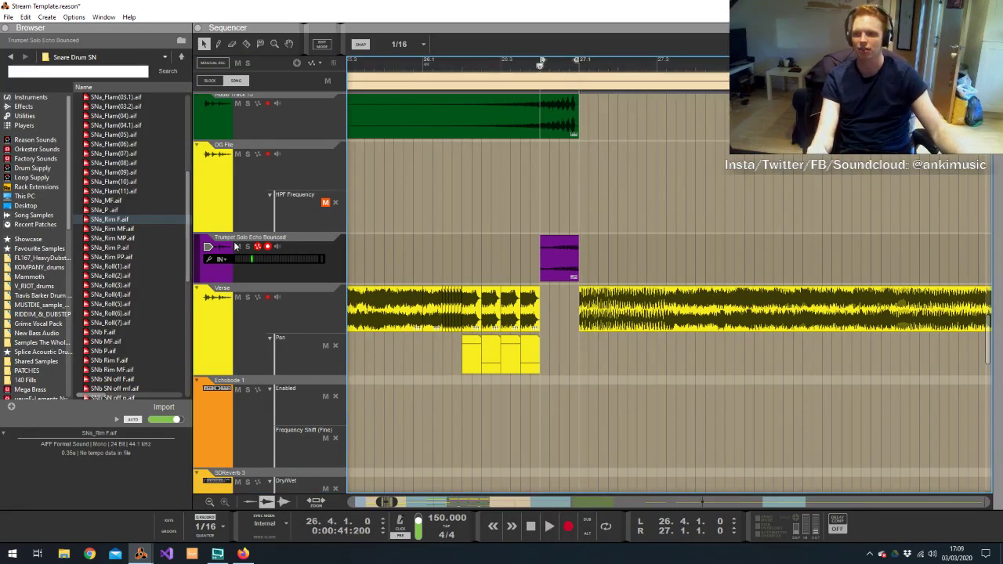
click(248, 246)
key(space)
key(space)
Normalize the bounced trumpet clip and play it from 26.4.1
right_click(557, 259)
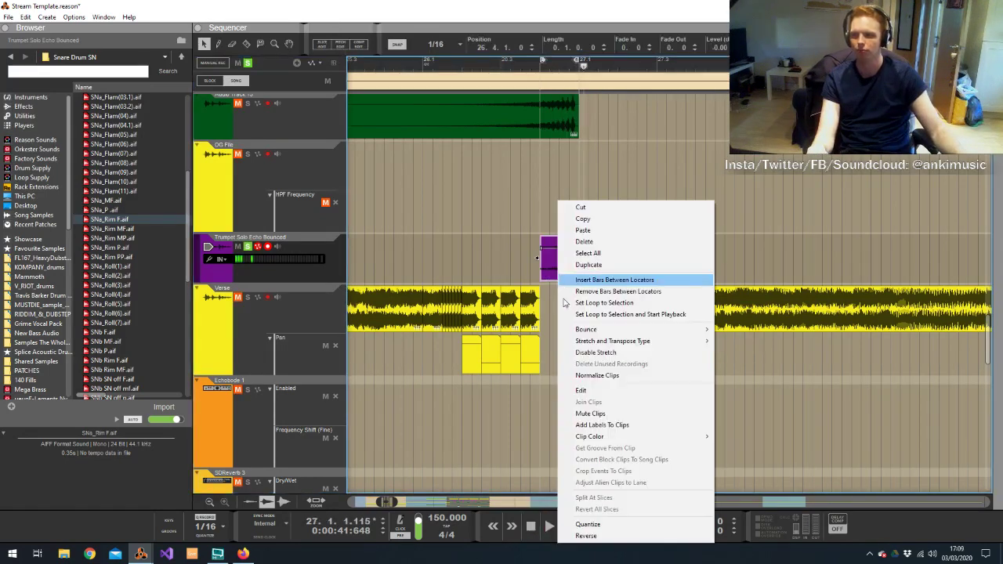
click(629, 377)
click(540, 76)
key(space)
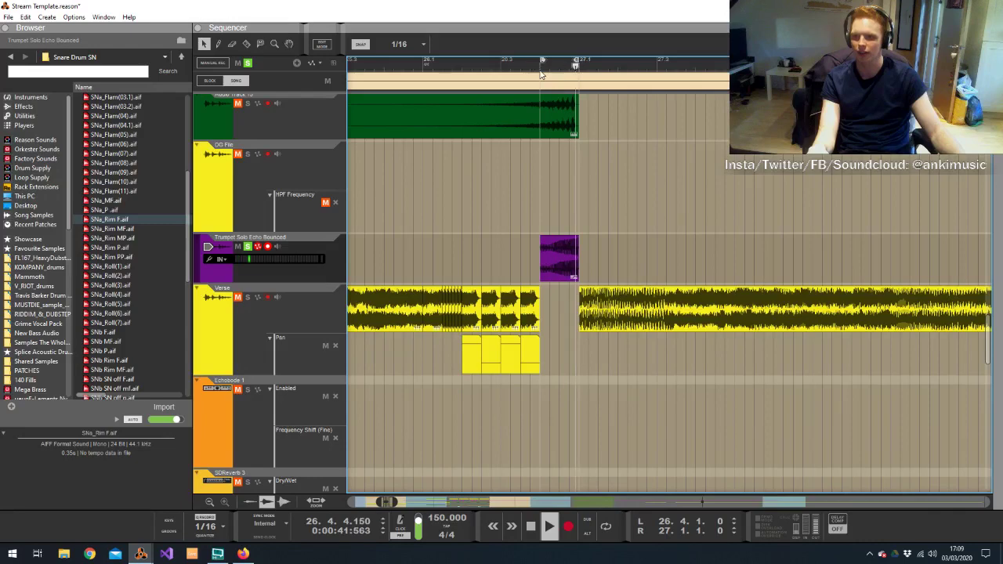
key(space)
Unfold the Trumpet Solo Echo Bounced track device in the rack to expose its insert section, and return to the sequencer
key(alt+Tab)
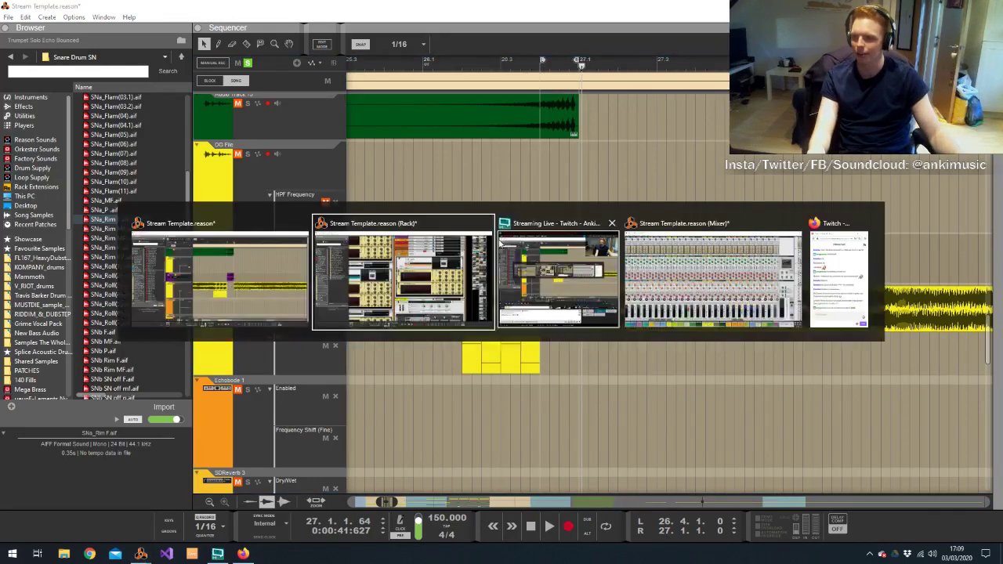
scroll(470, 47, up, 1)
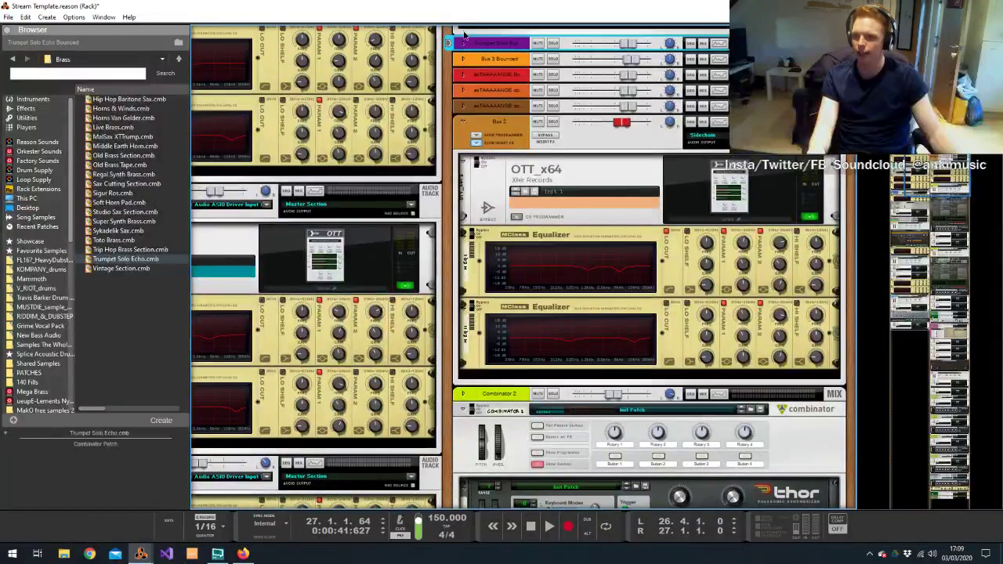
click(463, 43)
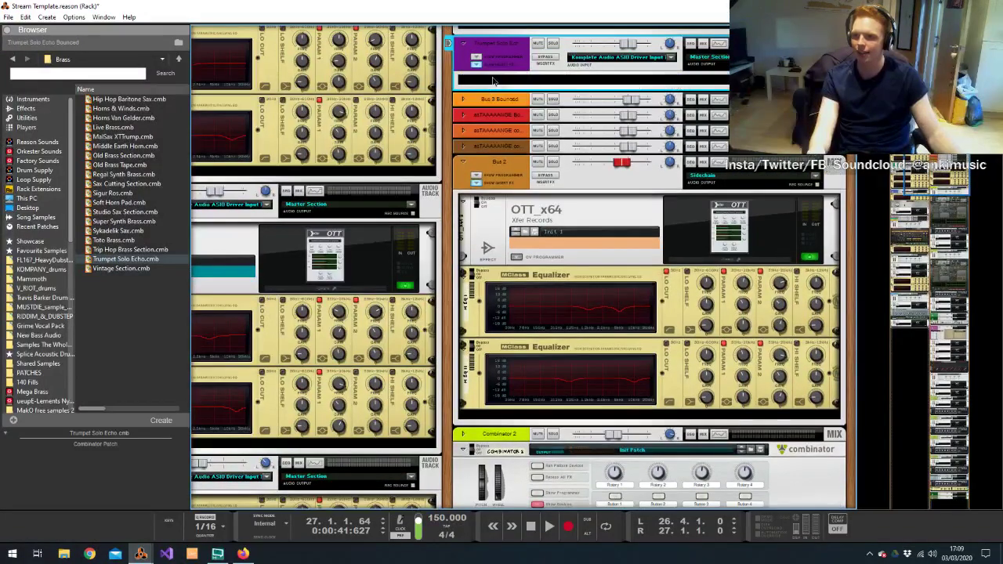
right_click(507, 78)
mouse_move(549, 205)
key(Escape)
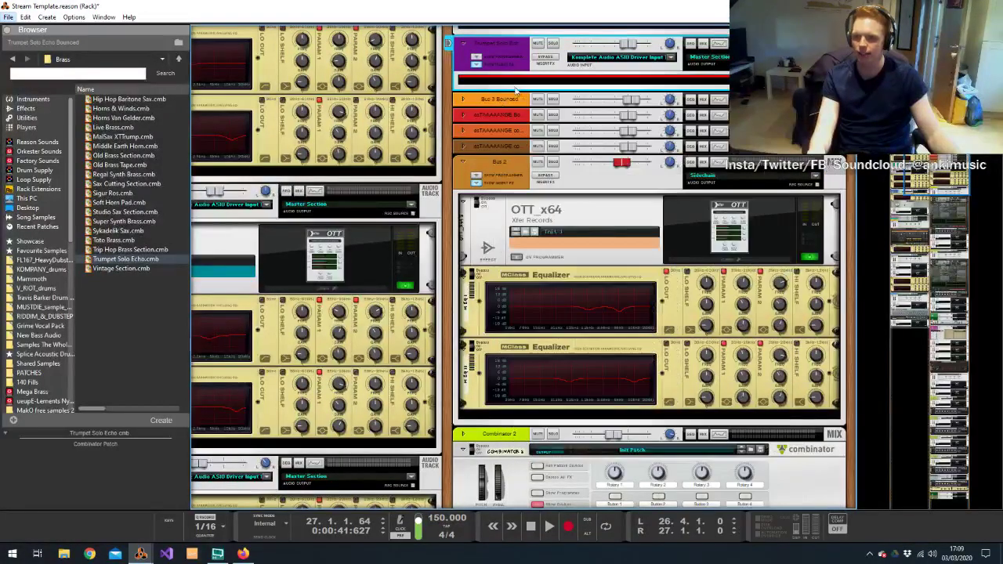
key(alt+Tab)
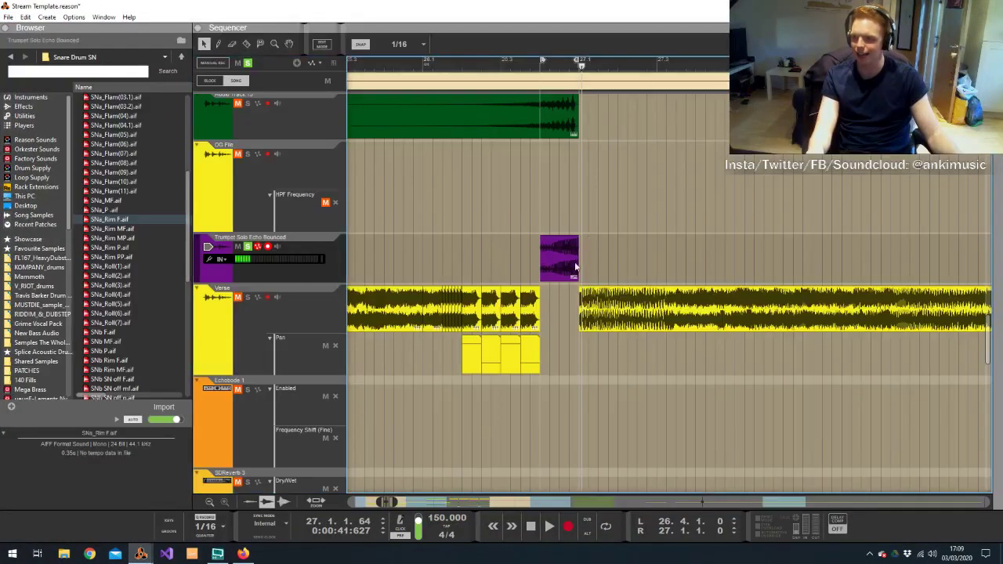
Change the stretch and transpose type of the bounced trumpet clip and play it from 26.4.1
click(575, 268)
right_click(556, 262)
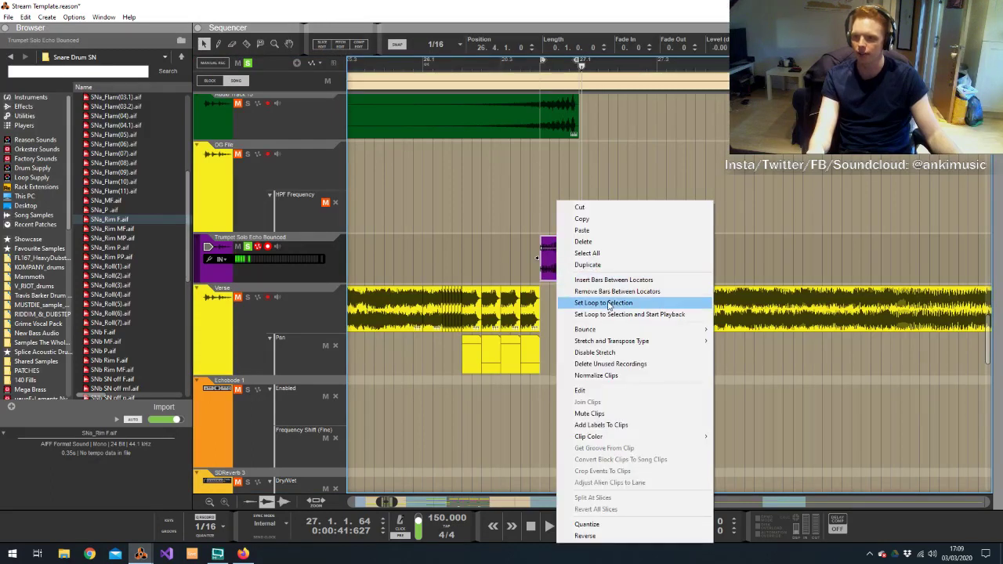
mouse_move(619, 342)
click(750, 351)
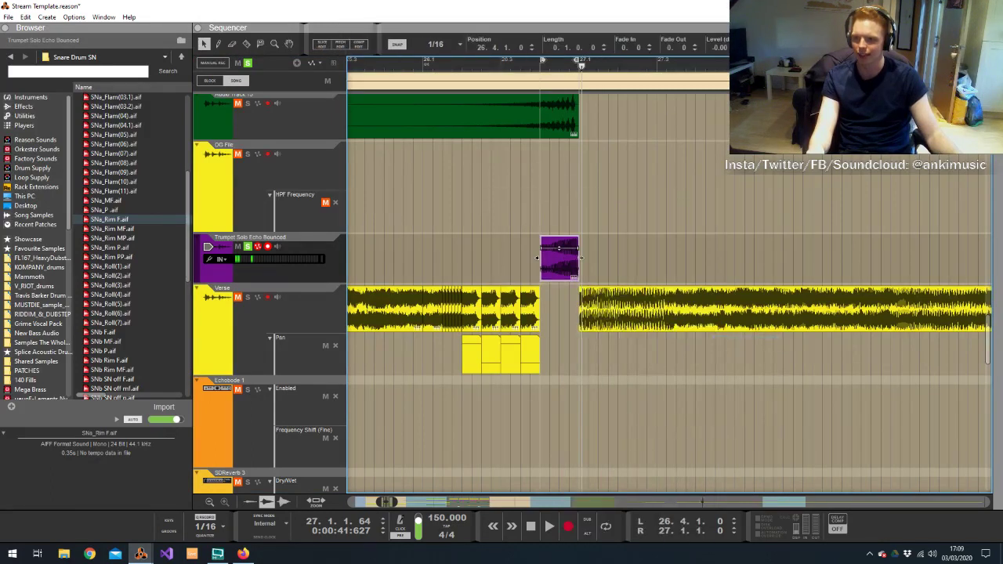
click(538, 66)
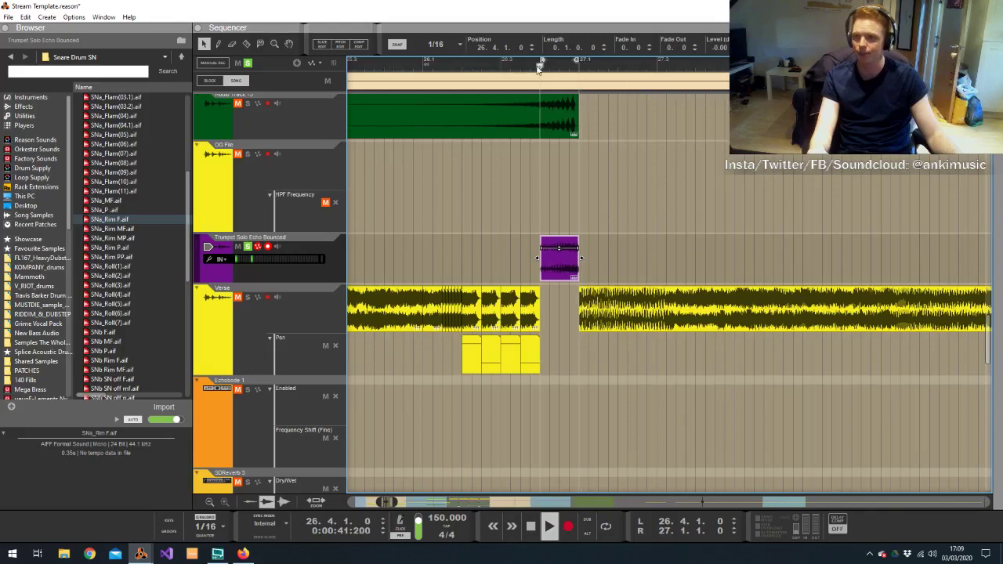
Add a Mr OverDrive effect to the insert section of the Trumpet Solo Echo Bounced track and play the clip
key(alt+Tab)
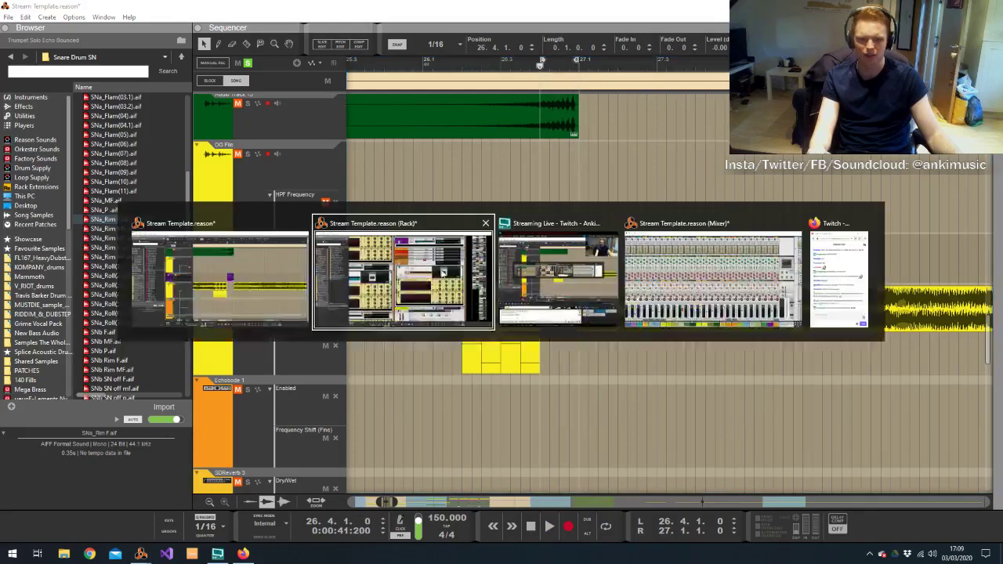
right_click(553, 83)
mouse_move(603, 204)
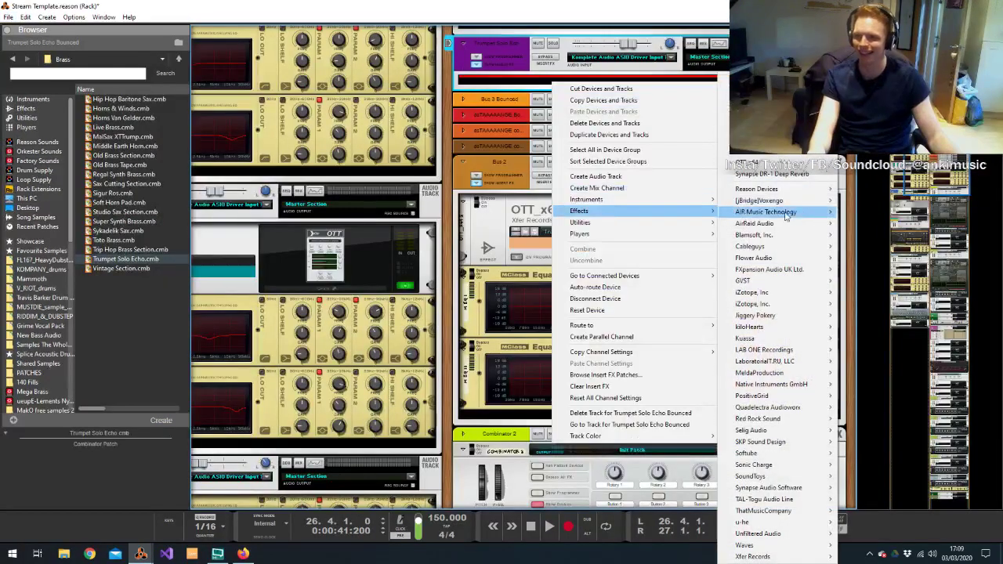
click(748, 163)
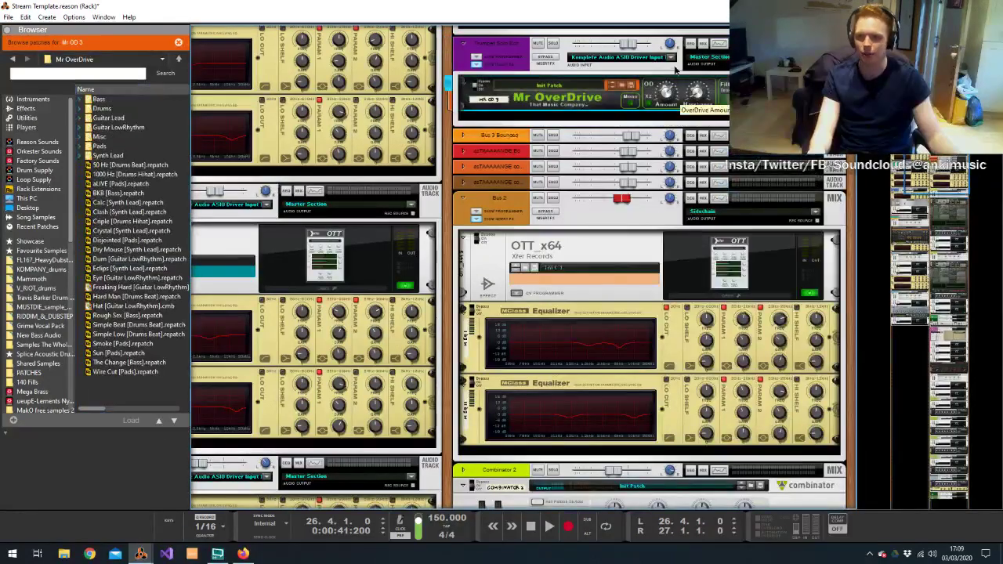
key(alt+Tab)
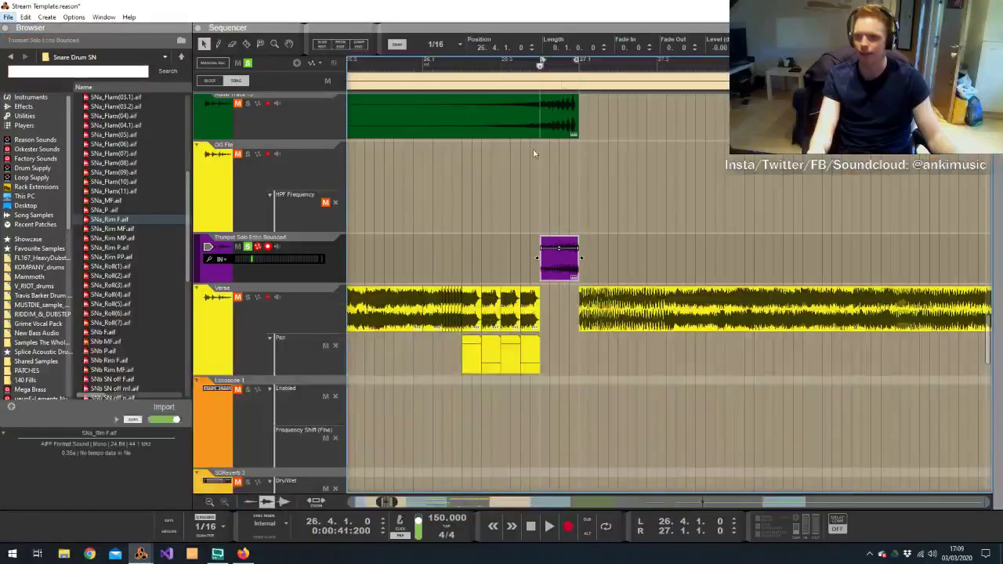
click(647, 172)
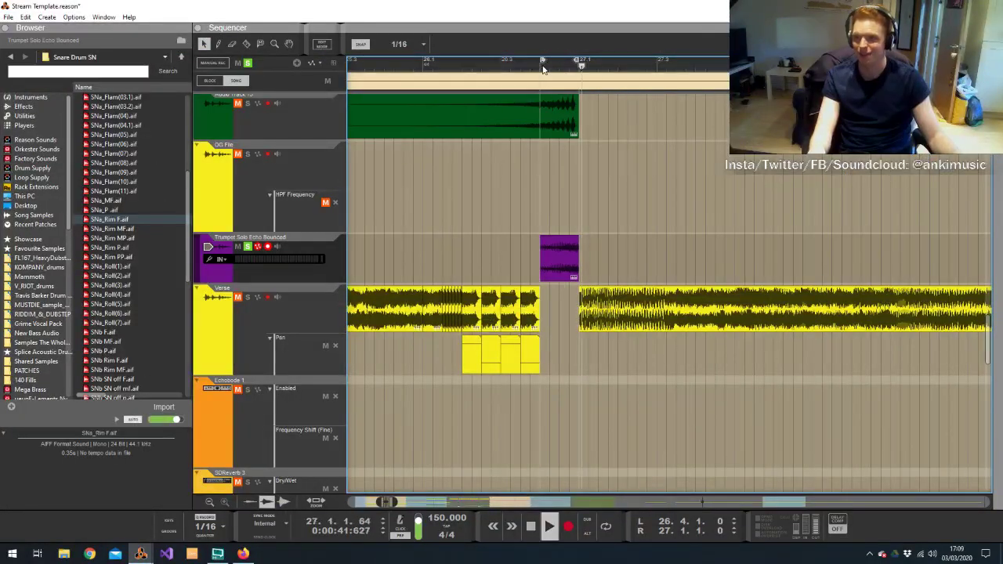
Add LaboratorialT.RU's D-Filter effect ahead of Mr OverDrive in the trumpet track's insert section
key(alt+Tab)
click(482, 276)
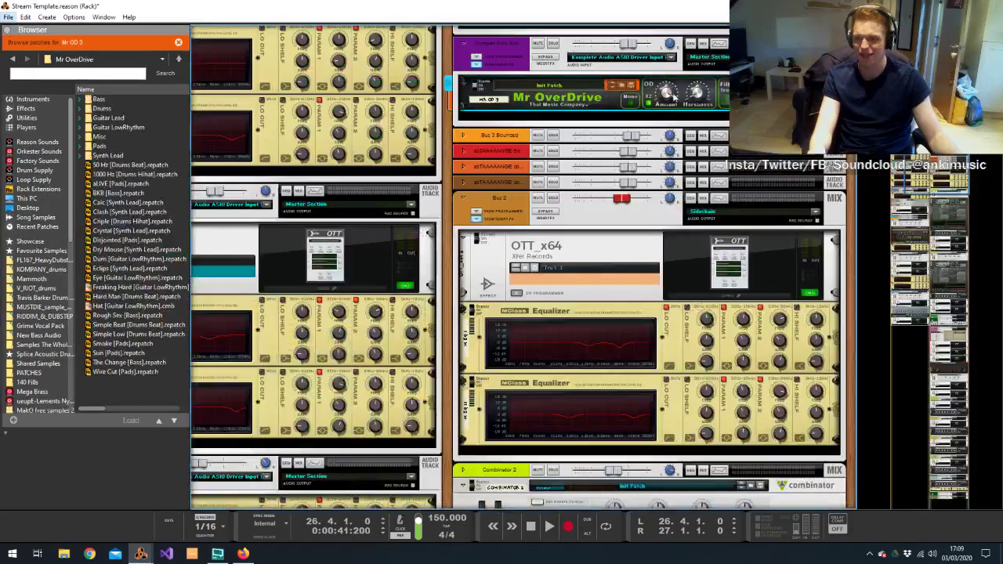
right_click(604, 105)
mouse_move(693, 231)
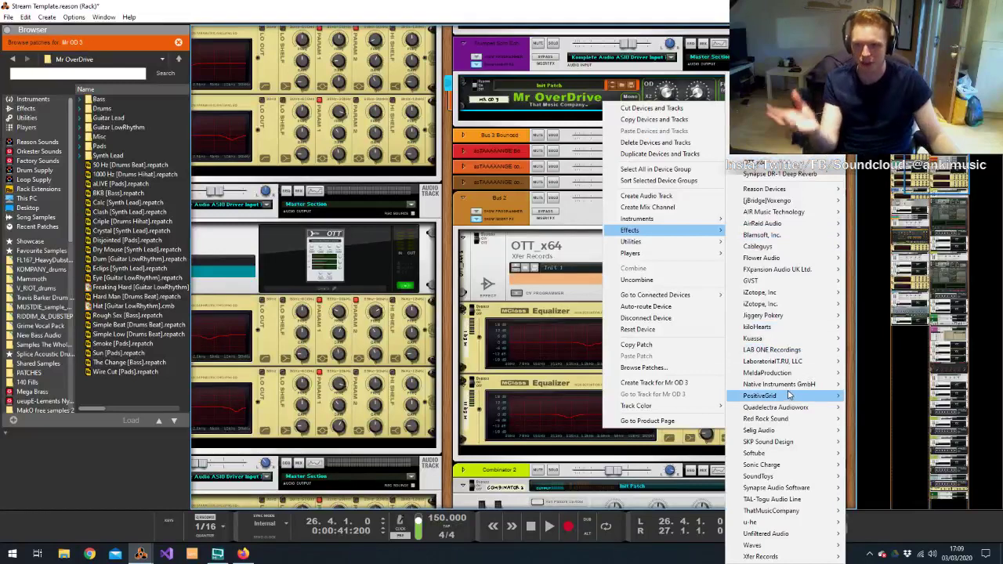
mouse_move(792, 384)
mouse_move(790, 351)
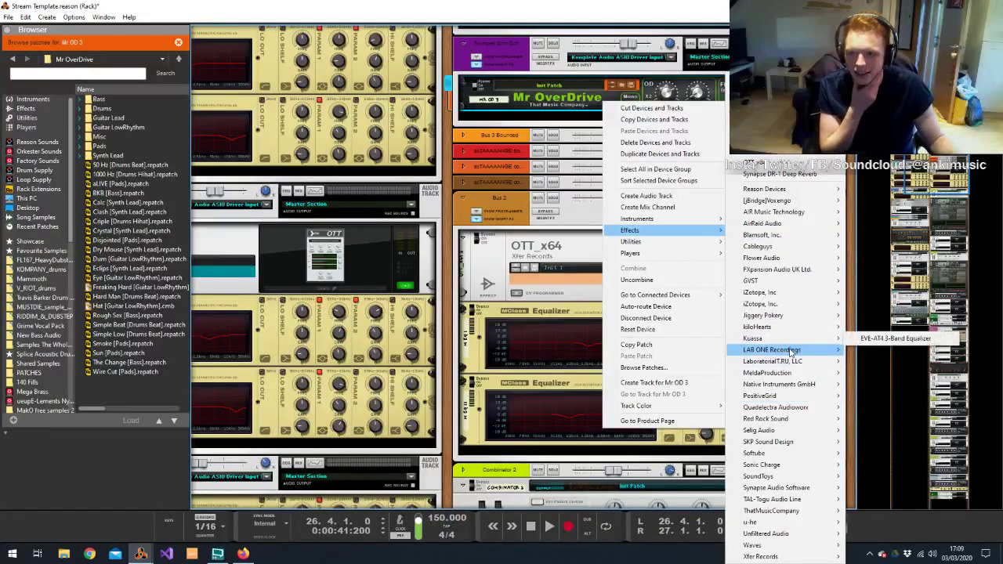
mouse_move(789, 306)
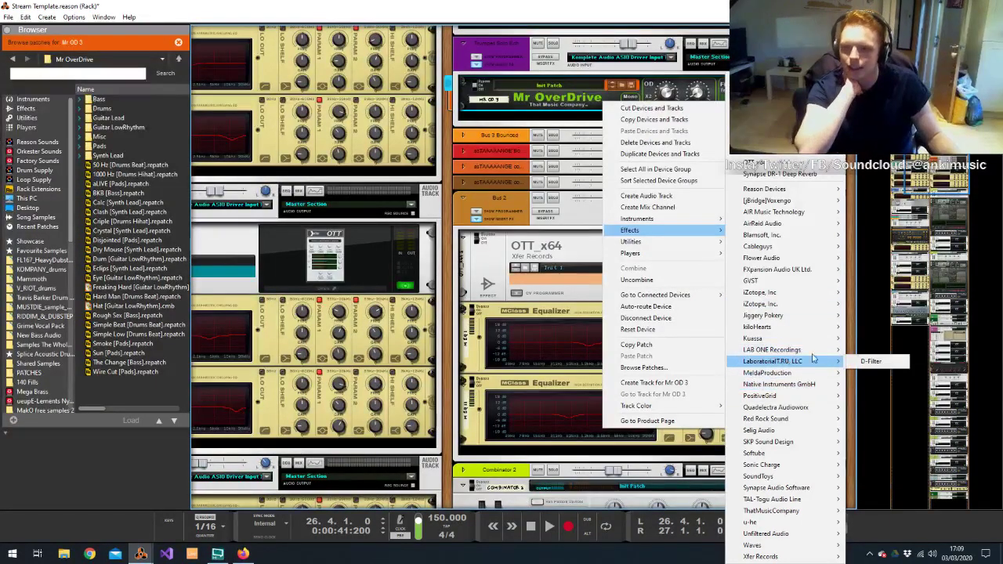
click(880, 361)
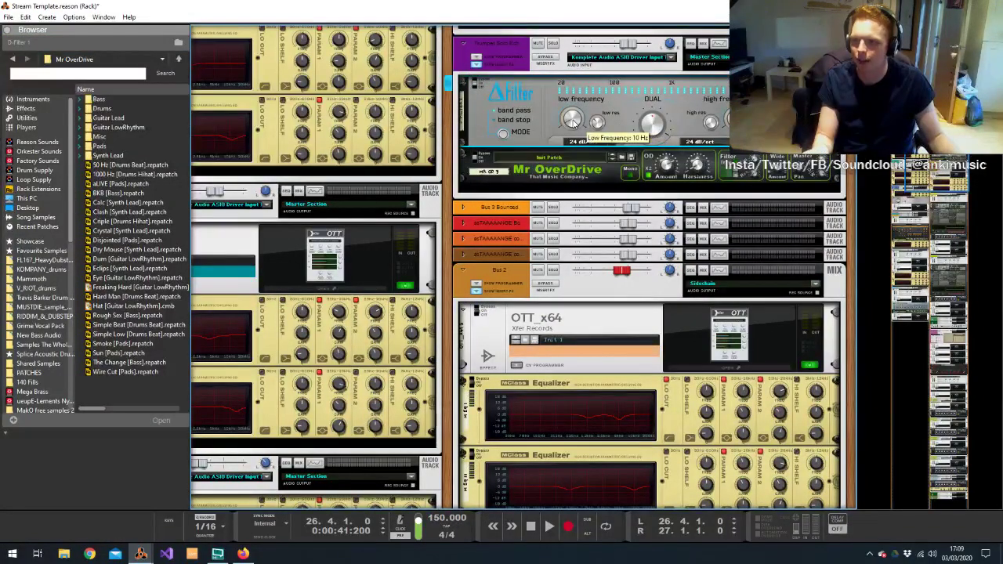
Create a D-Filter low frequency automation clip from 26.4.1 to 27.1.1 with a curve rising to a mid-clip peak and falling to 15 Hz
key(F7)
drag(549, 305, 577, 312)
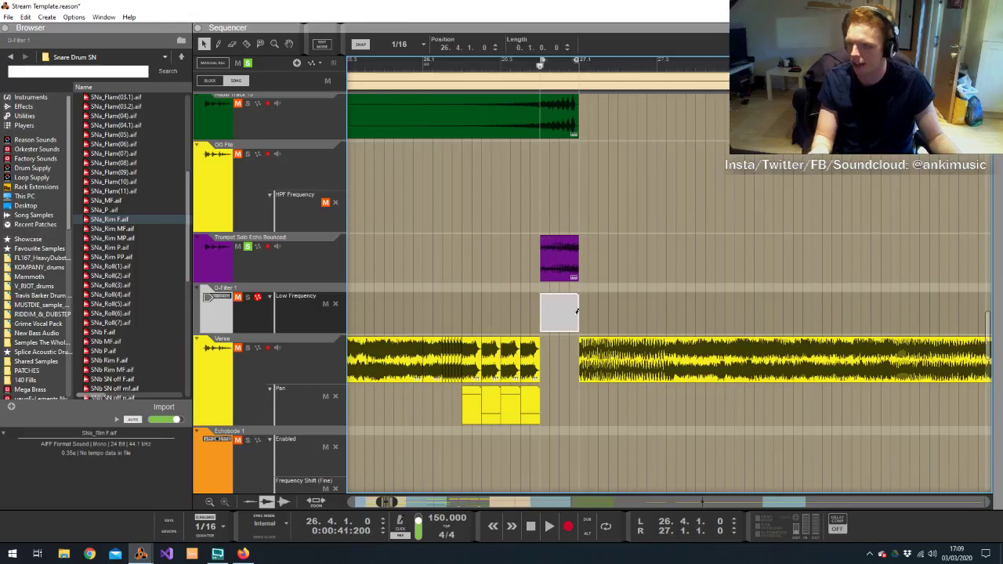
double_click(567, 313)
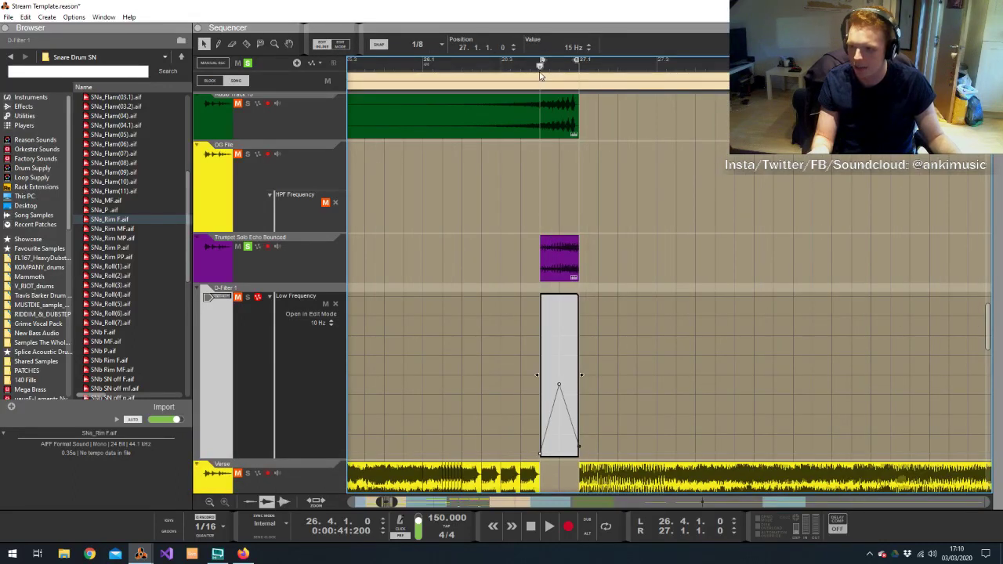
Solo the D-Filter 1 track, audition the filter sweep, and check the effect's cable routing on the rear of the rack
key(space)
key(space)
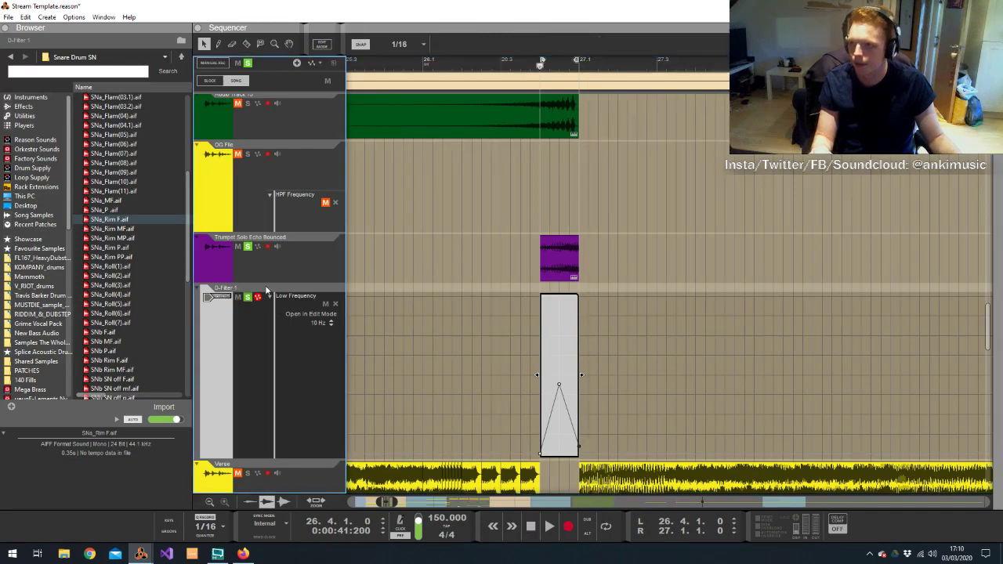
key(ctrl+e)
key(space)
key(space)
key(alt+Tab)
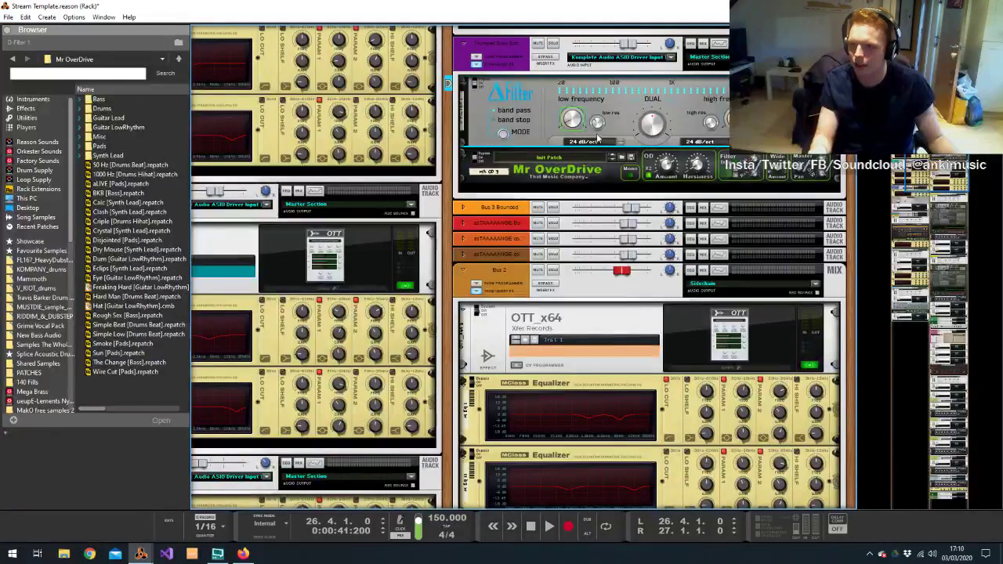
key(Tab)
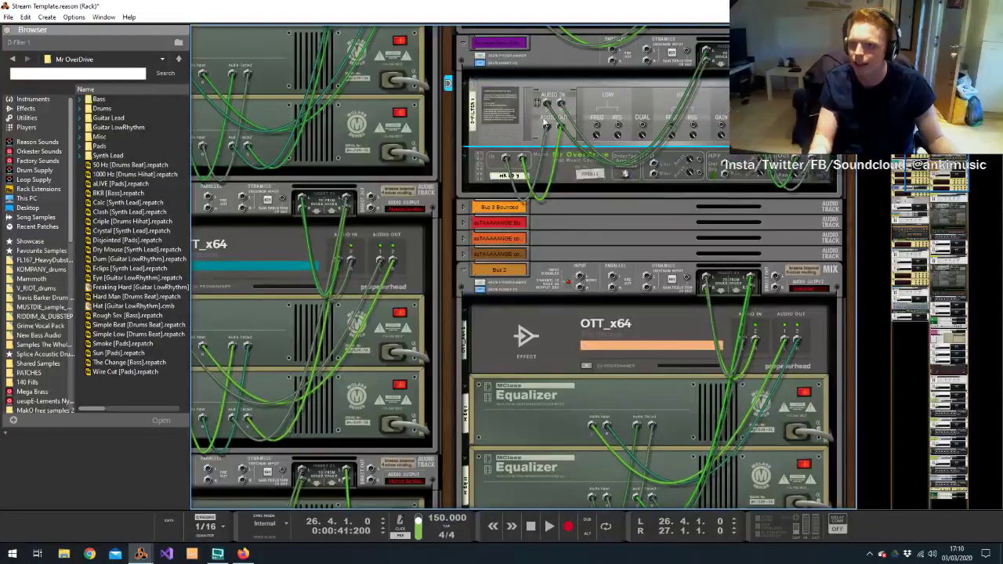
key(Tab)
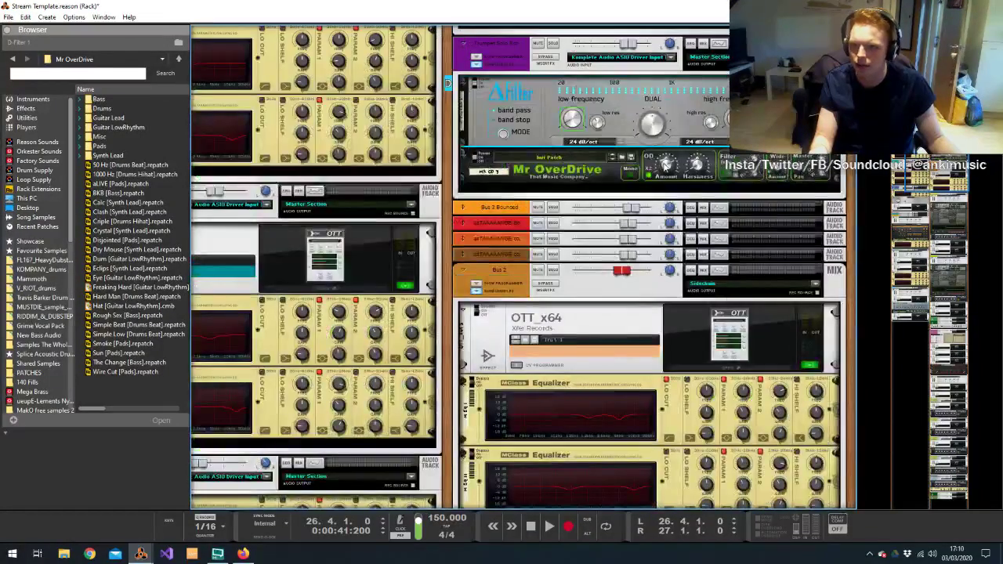
key(alt+Tab)
click(484, 246)
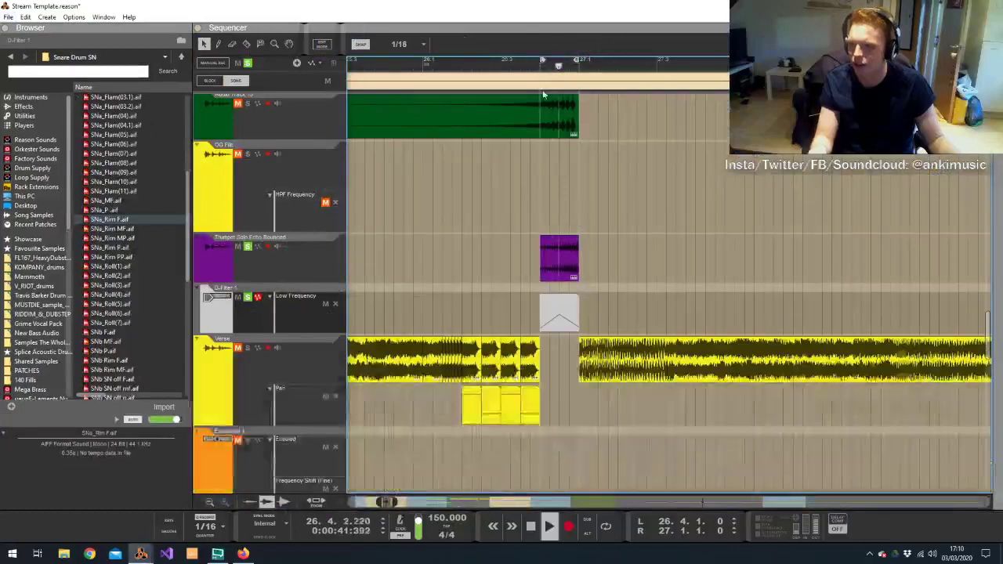
Raise the mid-clip peak of the D-Filter low frequency curve and play the sweep
double_click(568, 312)
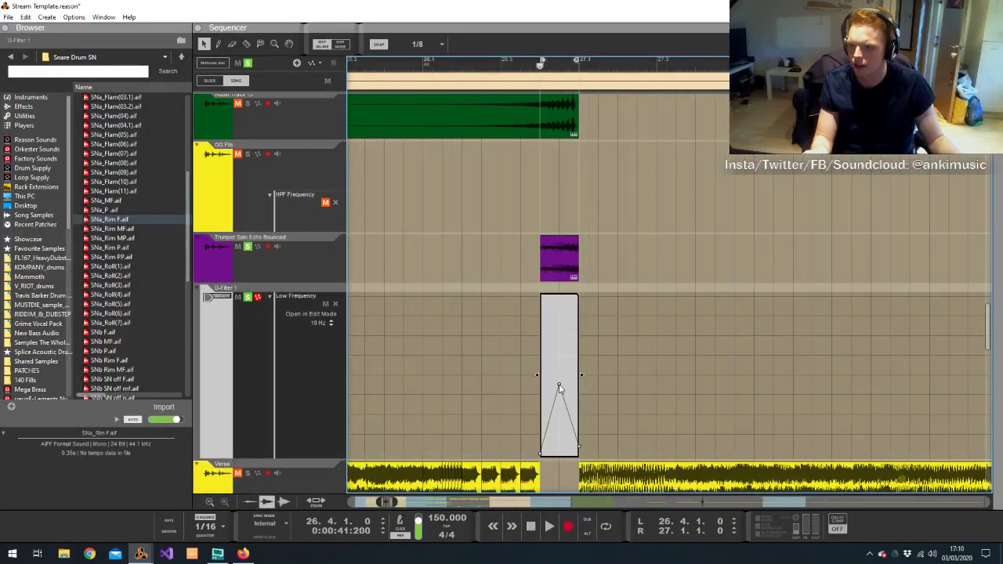
drag(559, 387, 559, 357)
click(615, 207)
key(space)
key(space)
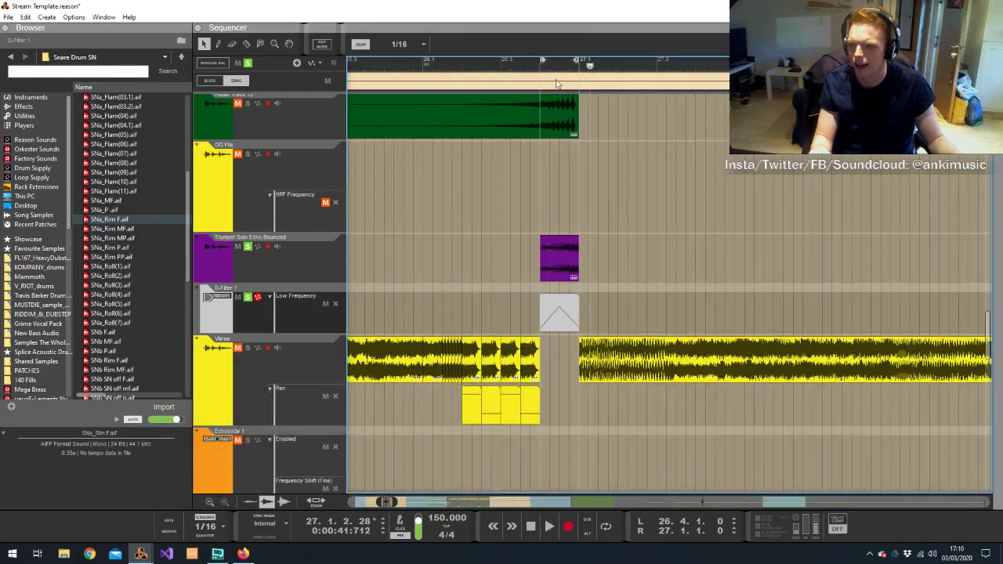
Move the low frequency peak earlier in the clip, to 753 Hz at about 26.4.2.59, and return the playhead to 26.4.1
double_click(549, 317)
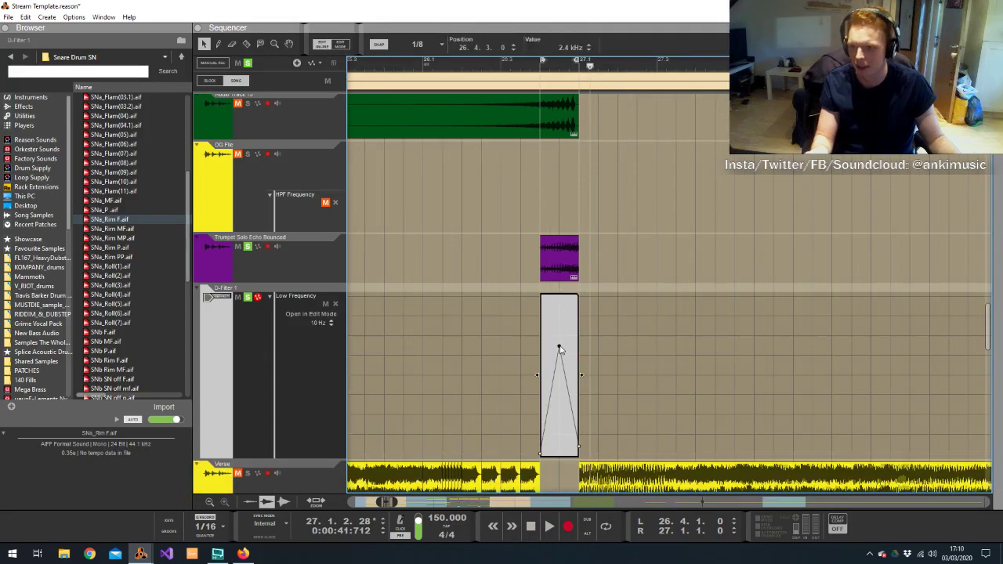
drag(560, 348, 549, 369)
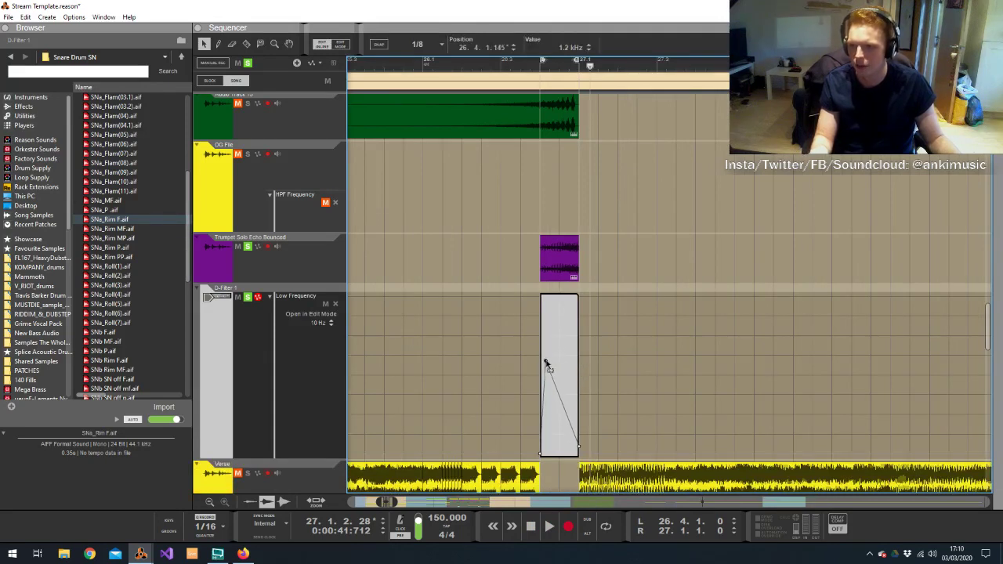
click(541, 68)
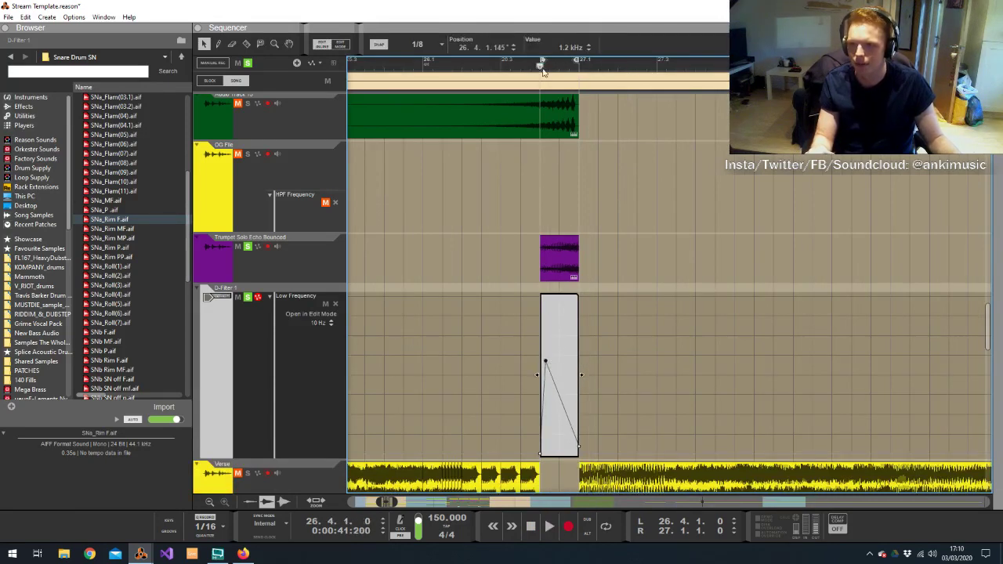
drag(547, 365, 553, 374)
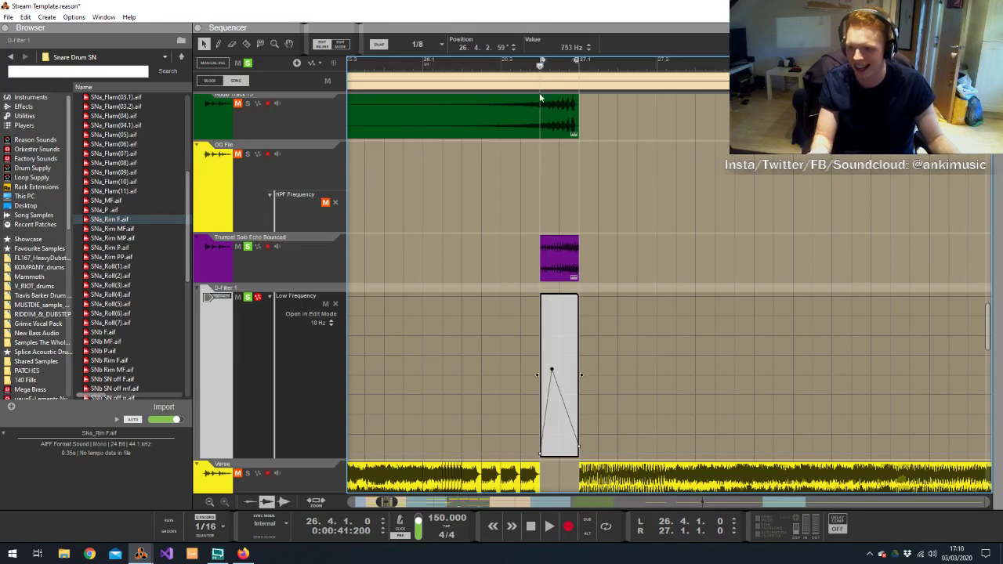
Lower the Trumpet Solo Echo Bounced track level to about -8.78 dB in the rack during playback, then select Mr OverDrive
key(alt+Tab)
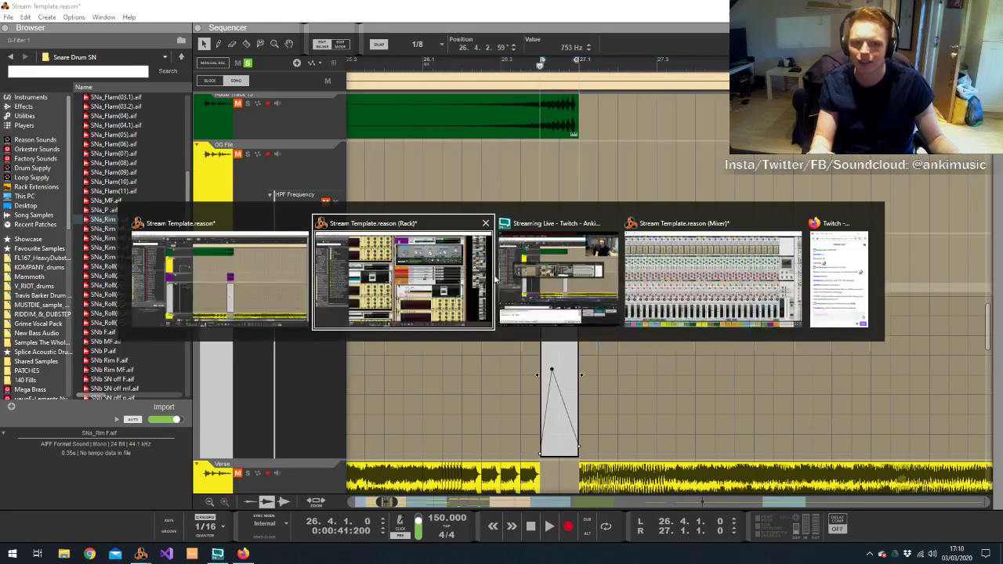
key(space)
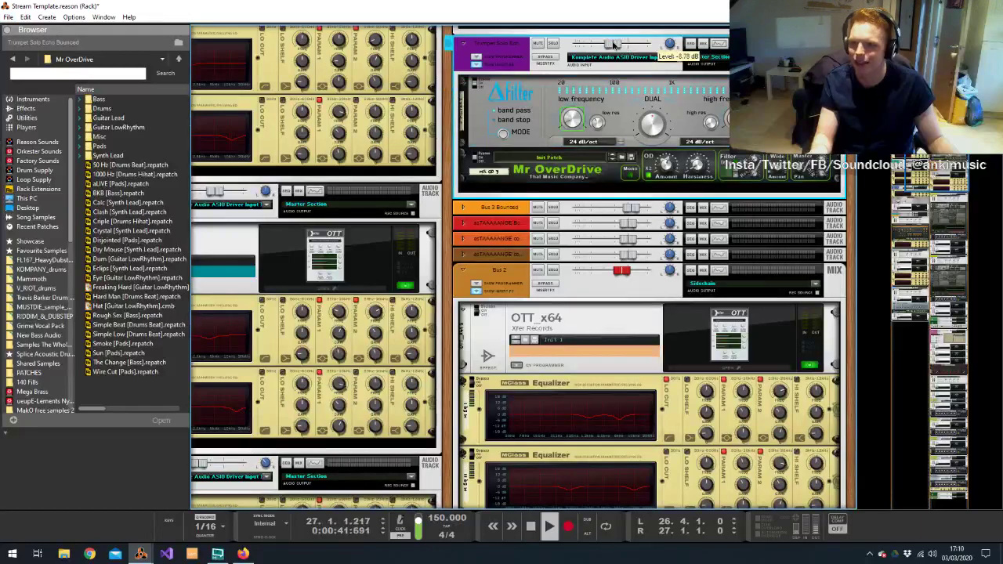
click(542, 107)
click(568, 178)
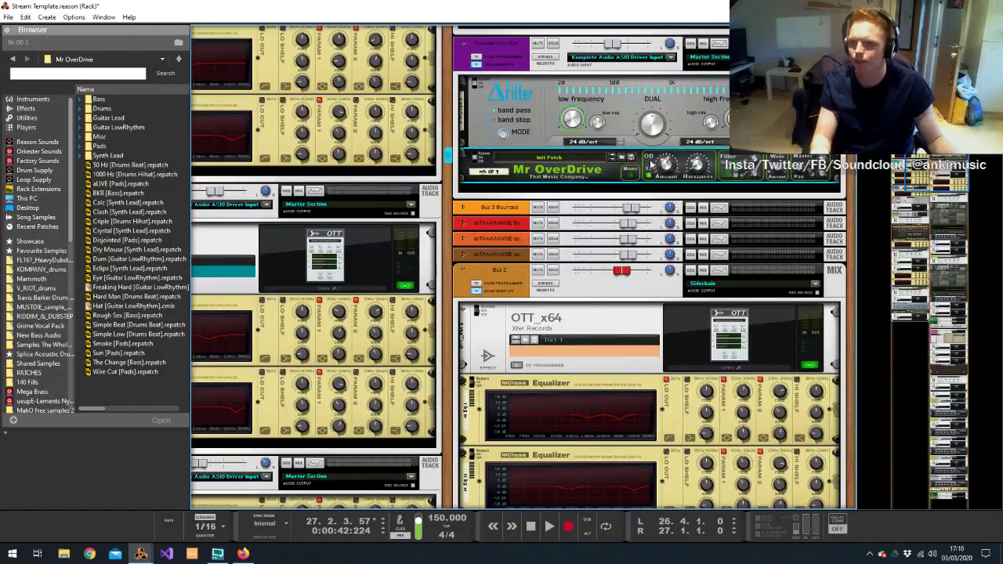
Move the low frequency peak near the clip's end, to 420 Hz at about 26.4.4.85, and play the sweep
key(alt+Tab)
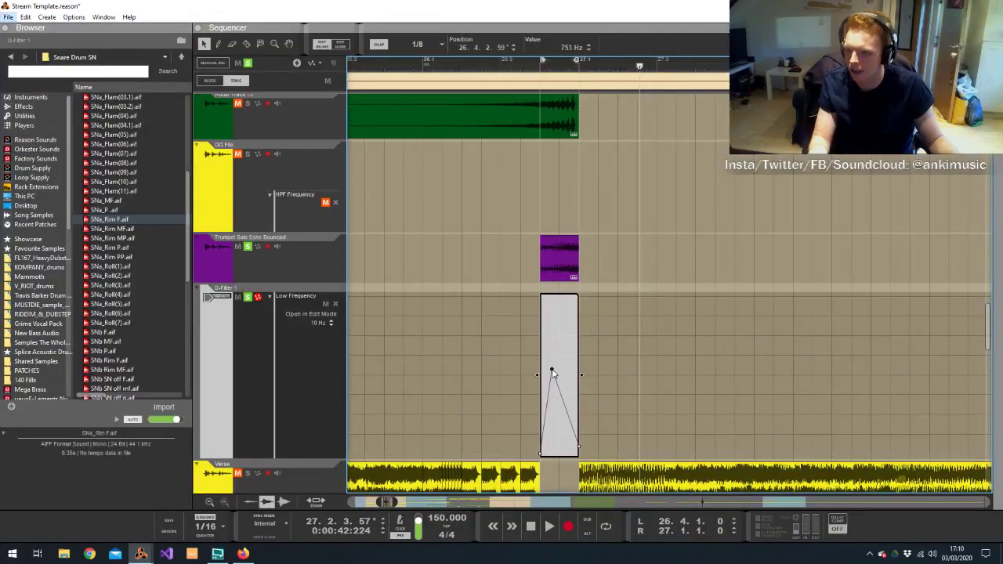
drag(552, 373, 585, 374)
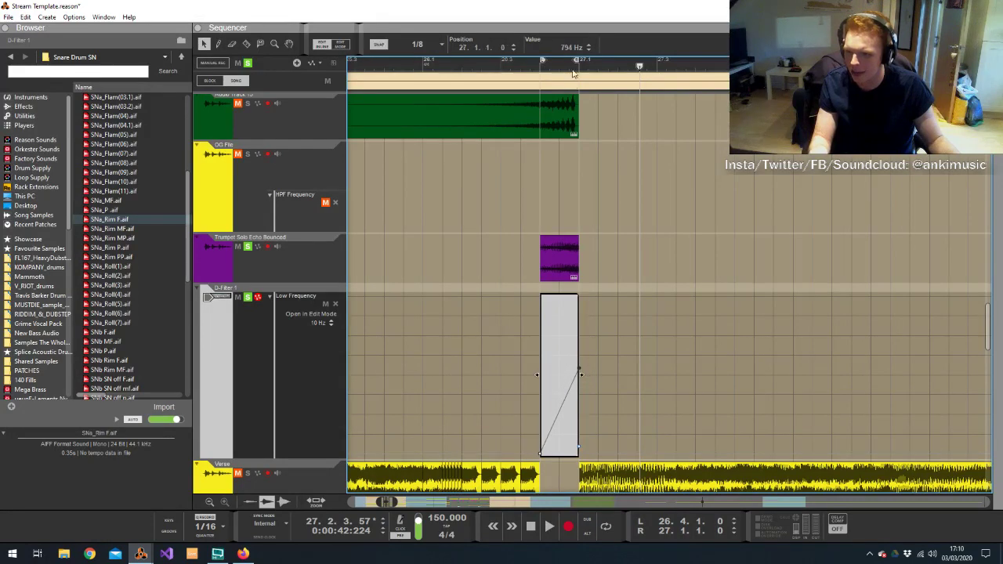
click(544, 66)
key(space)
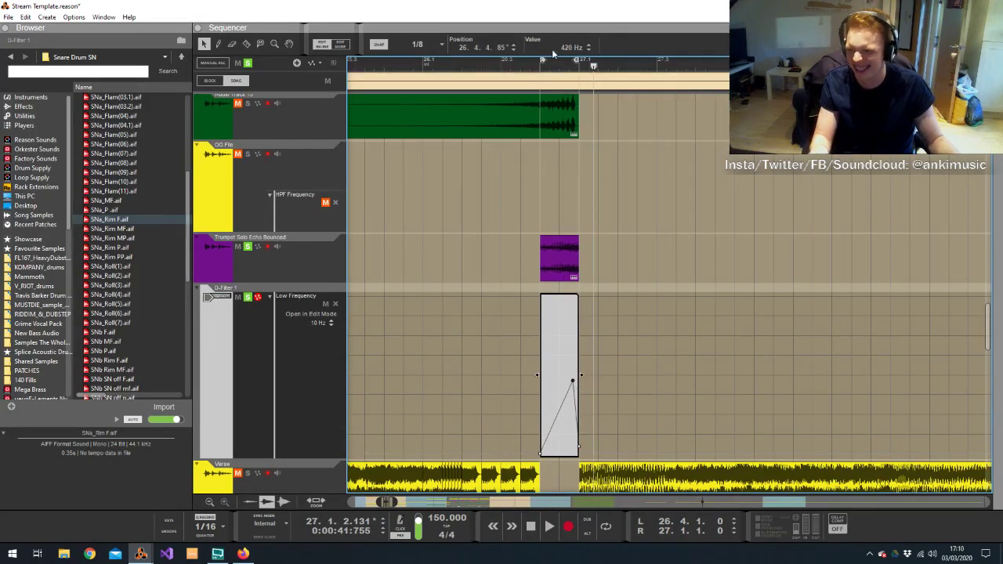
key(space)
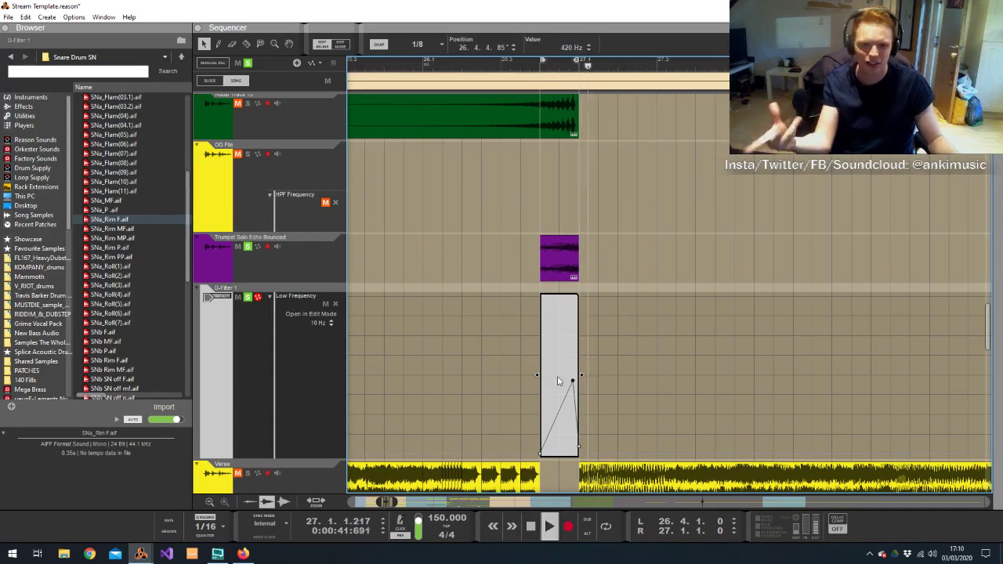
Raise the low frequency curve's starting point at 26.4.1 to 55 Hz and audition the sweep
key(space)
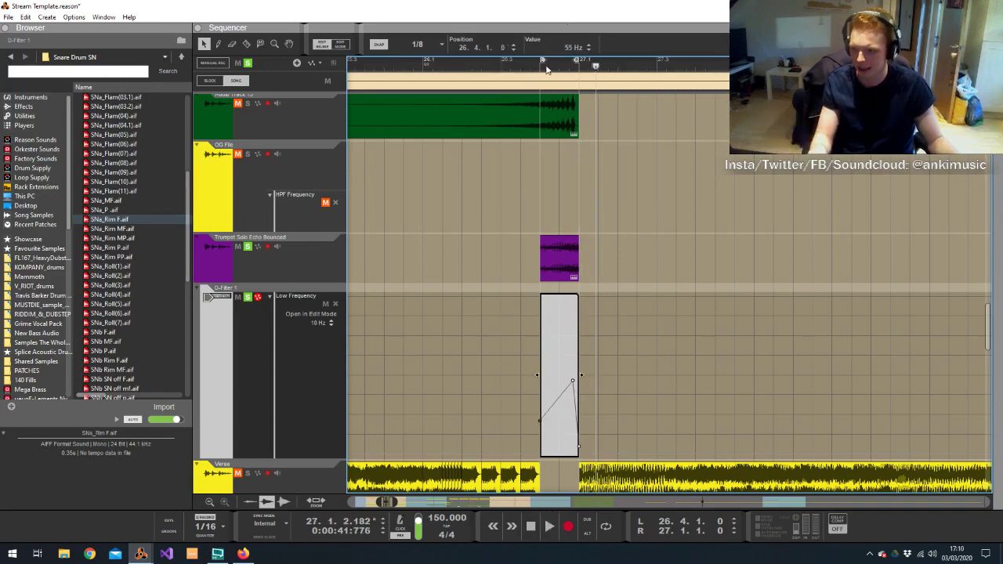
key(space)
key(space)
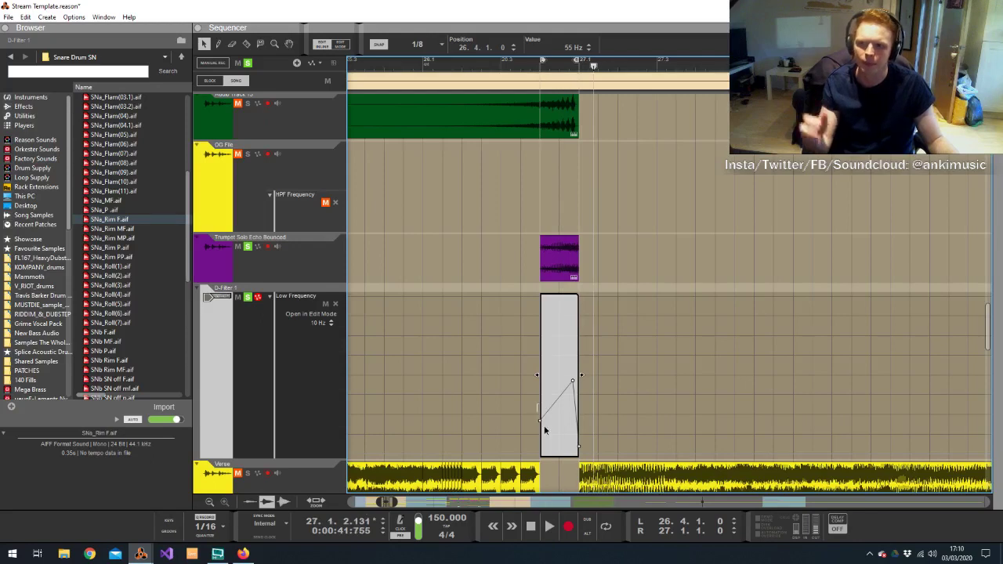
Raise the low frequency curve's start at 26.4.1 to 154 Hz, set its end at 27.1.1 to 714 Hz, and audition the sweep
drag(539, 420, 539, 400)
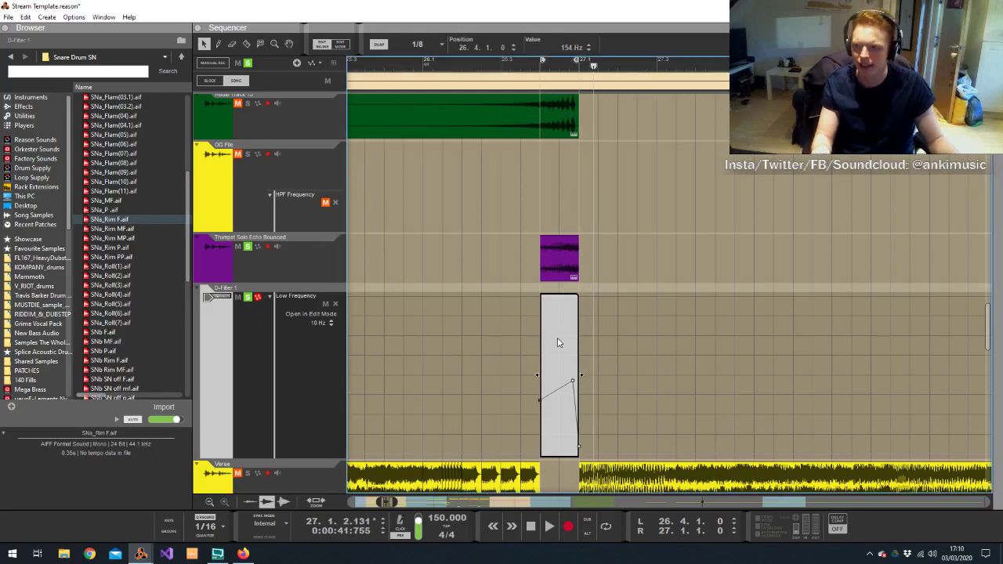
drag(578, 368, 579, 371)
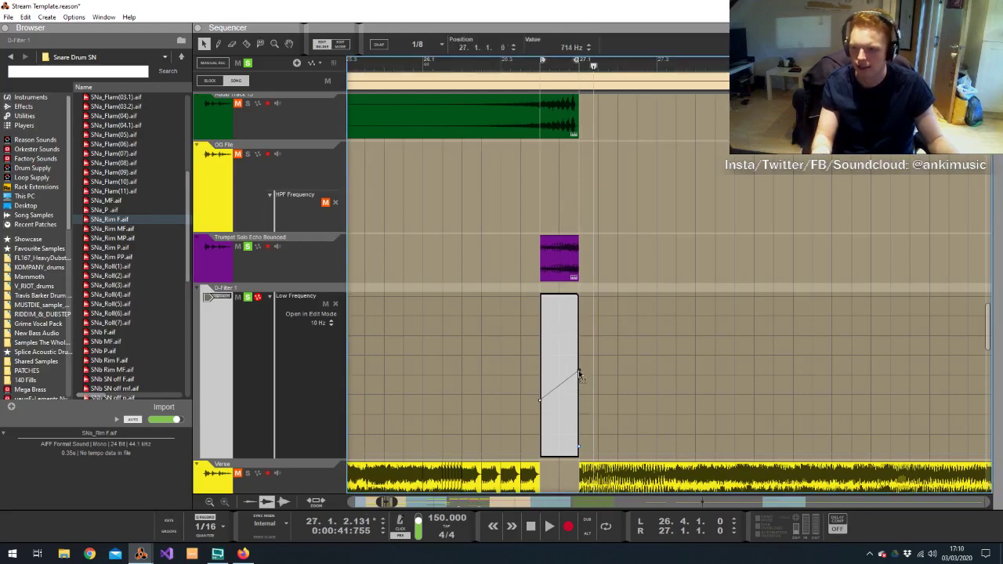
key(s)
click(531, 67)
key(space)
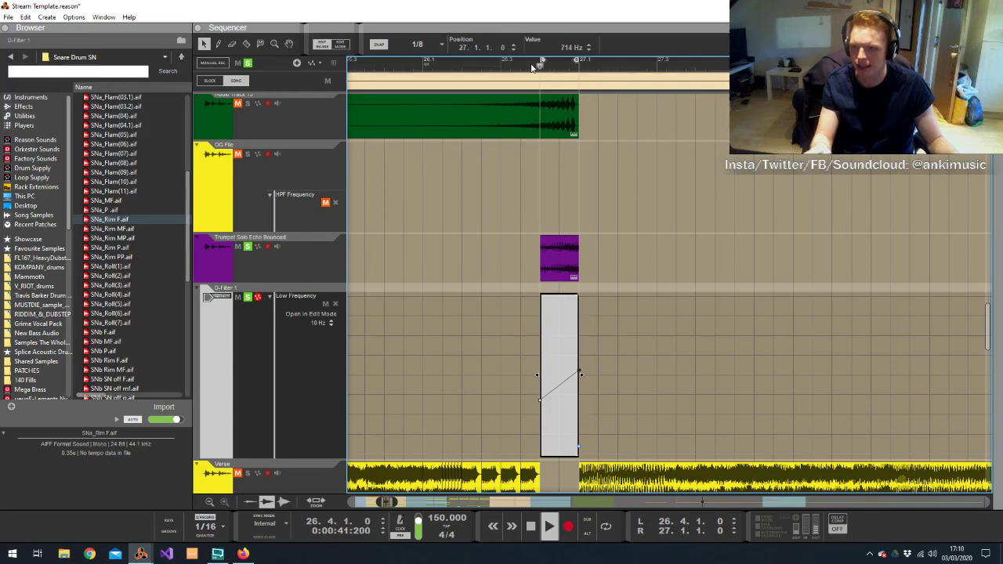
key(space)
Add a Synapse DR-1 Deep Reverb after Mr OverDrive in the rack and set its Dry/Wet to 0%
key(alt+Tab)
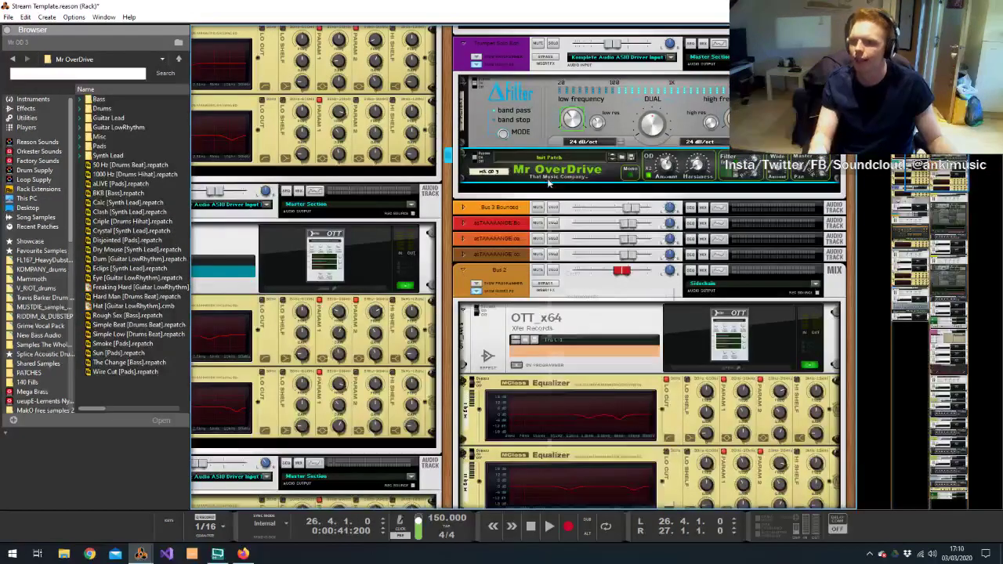
right_click(562, 181)
mouse_move(580, 308)
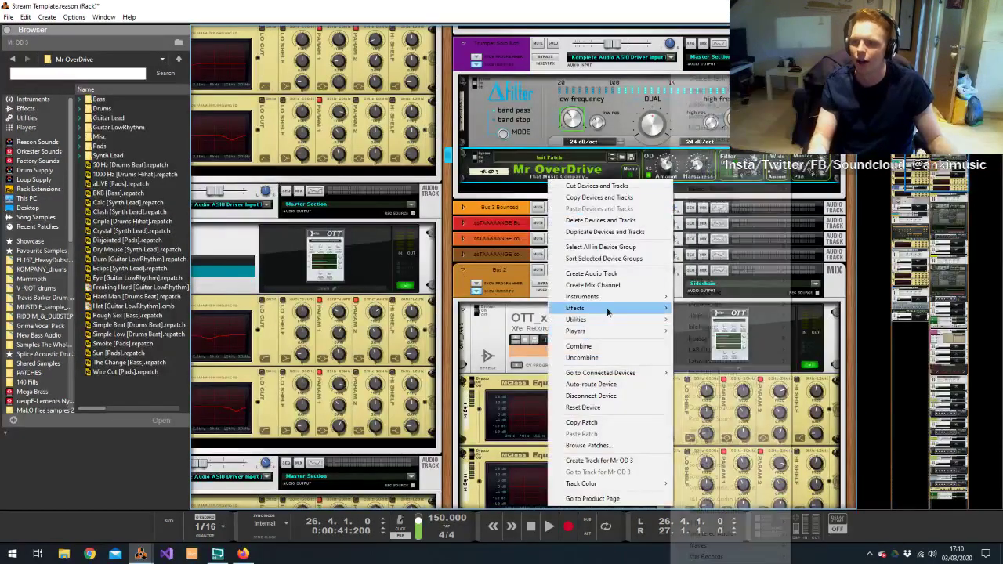
click(706, 167)
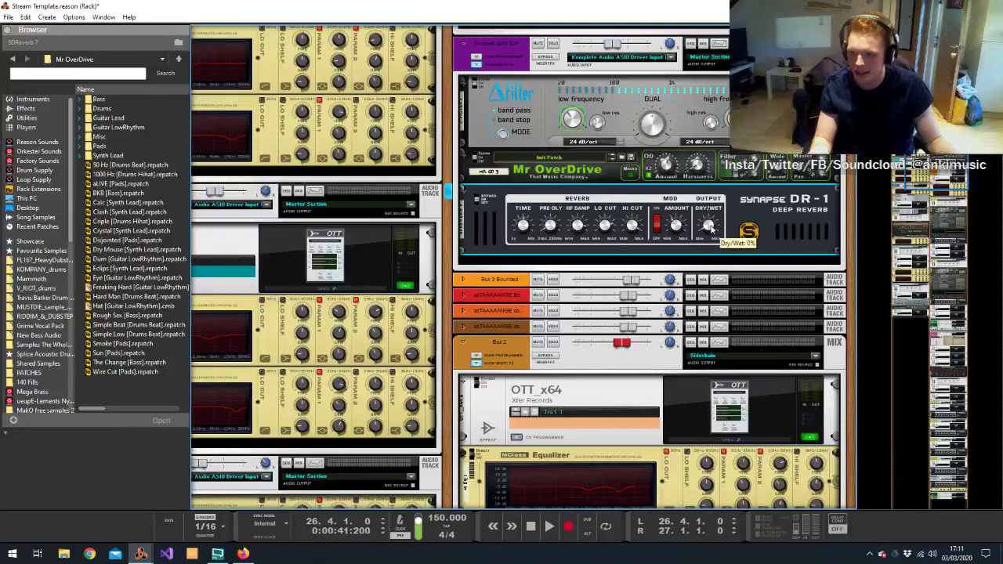
Draw a reverb Dry/Wet automation clip from 26.4.1 to 27.1.1, ramp it from 0% to 100%, and audition it
key(Tab)
drag(541, 369, 582, 363)
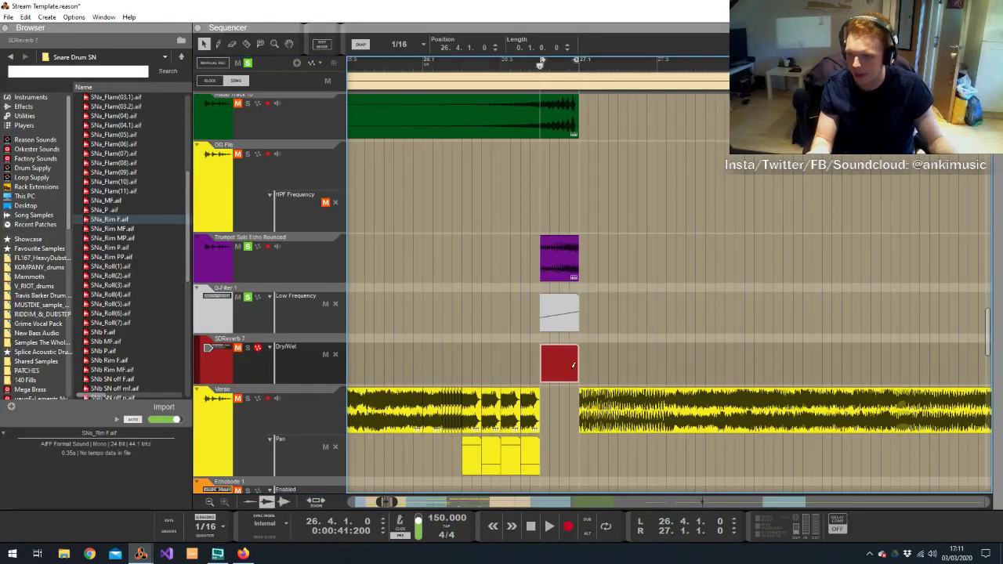
double_click(573, 364)
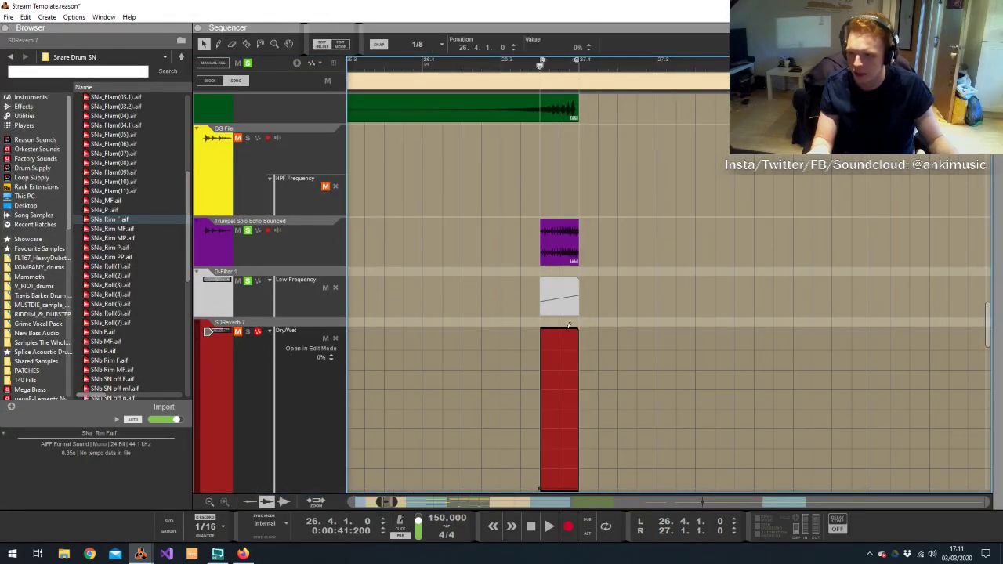
drag(559, 333, 572, 330)
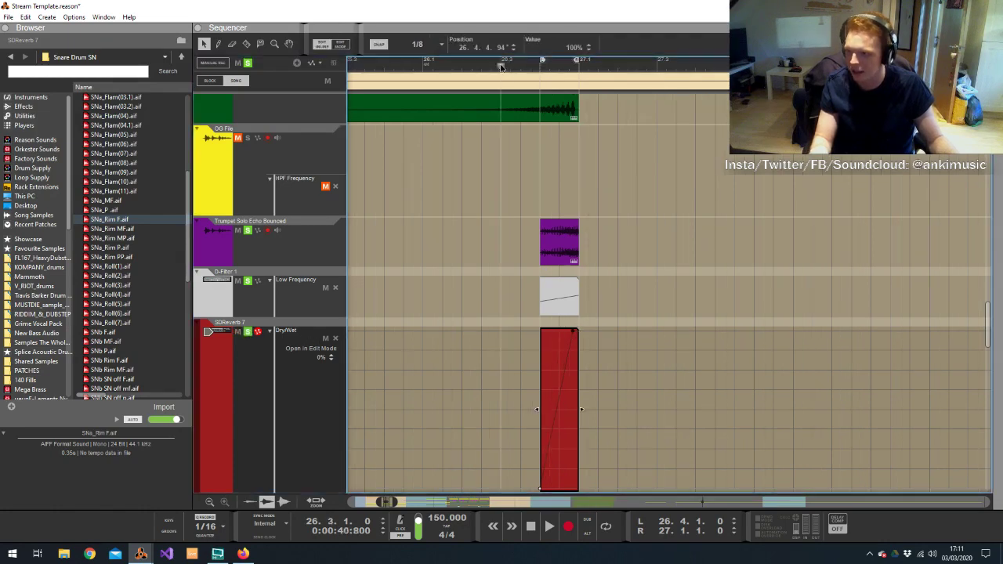
key(space)
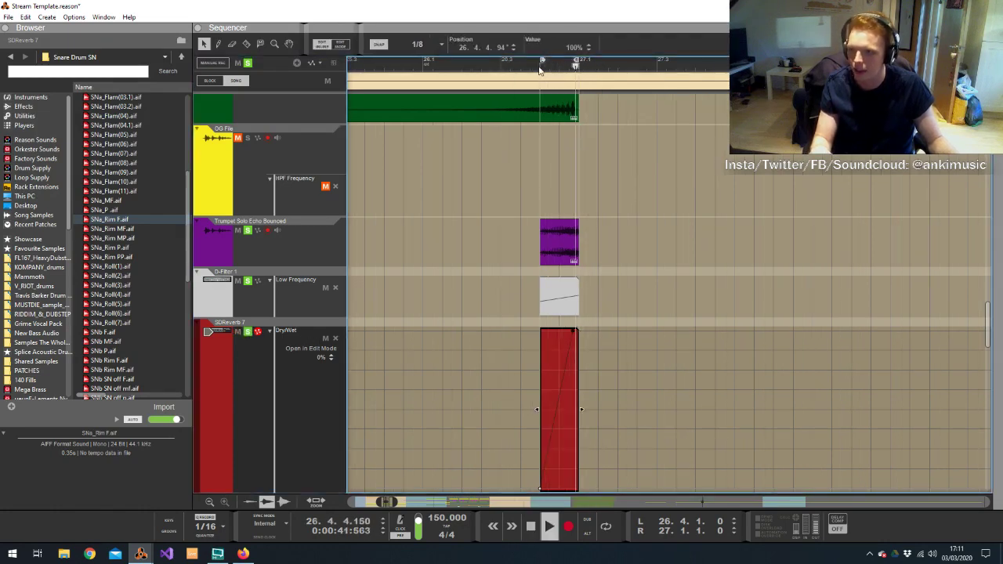
key(space)
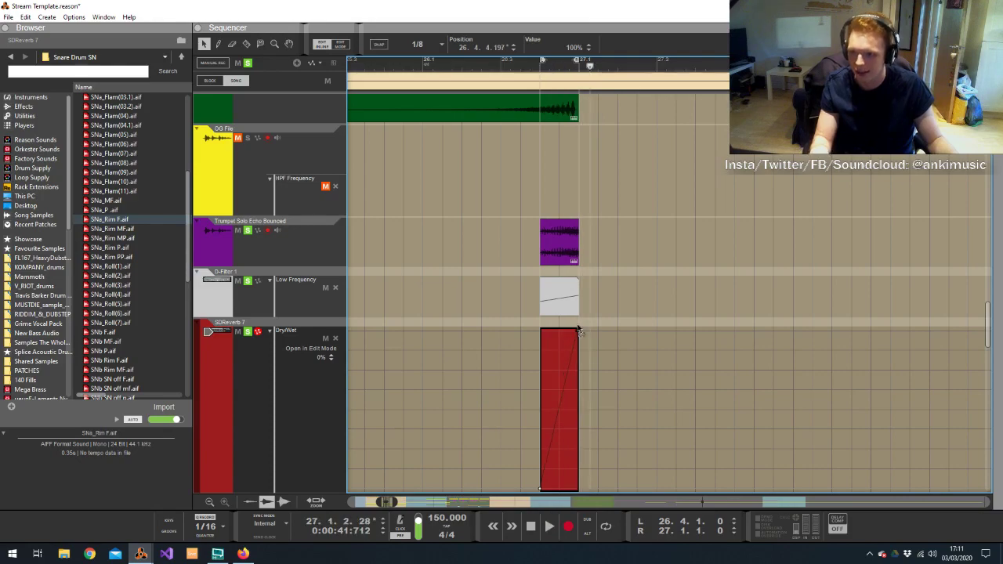
Insert an OTT multiband compressor after the DR-1 reverb and reduce its Depth to 85%
key(alt+Tab)
right_click(774, 229)
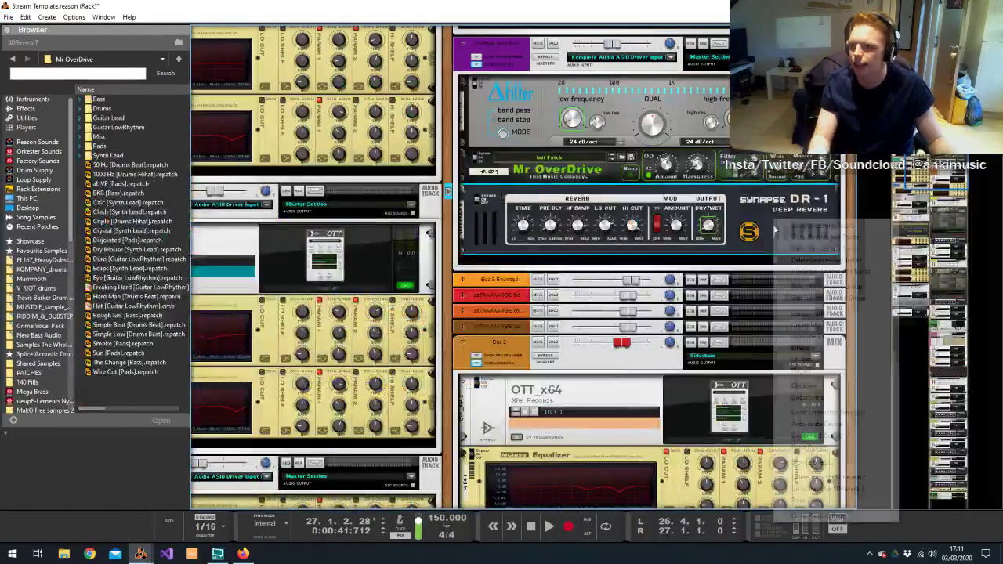
click(704, 286)
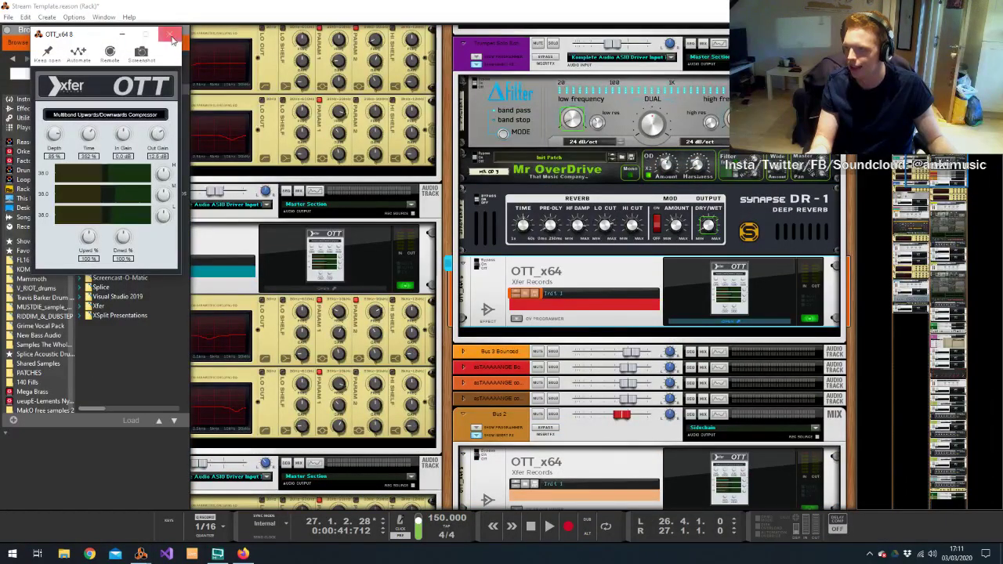
click(171, 36)
Play the trumpet hit from 26.4.1 and reduce OTT's Depth and Time further
key(alt+Tab)
click(533, 63)
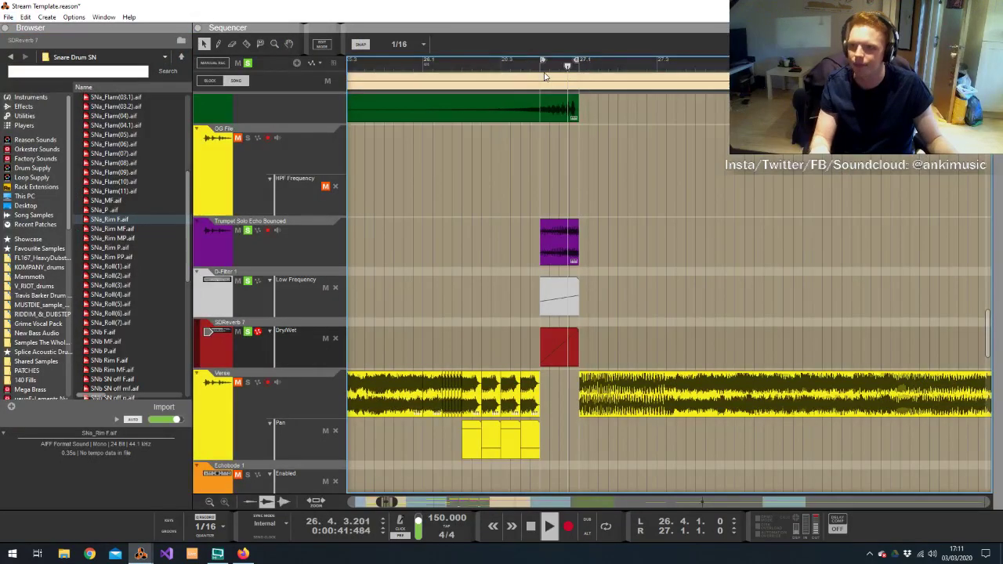
click(540, 64)
key(alt+Tab)
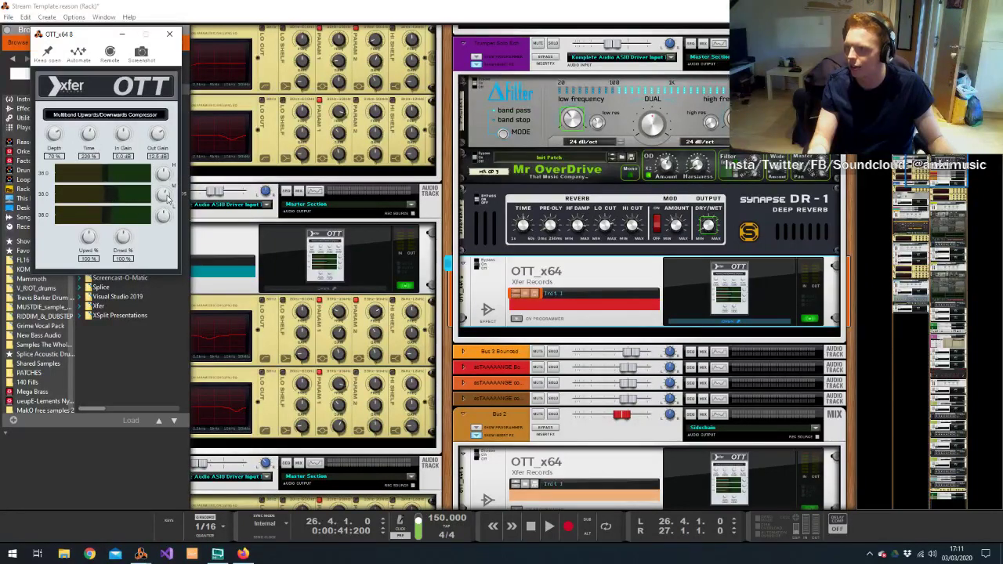
click(172, 33)
Add an MClass Equalizer after OTT in the trumpet's effect chain
right_click(553, 235)
right_click(551, 233)
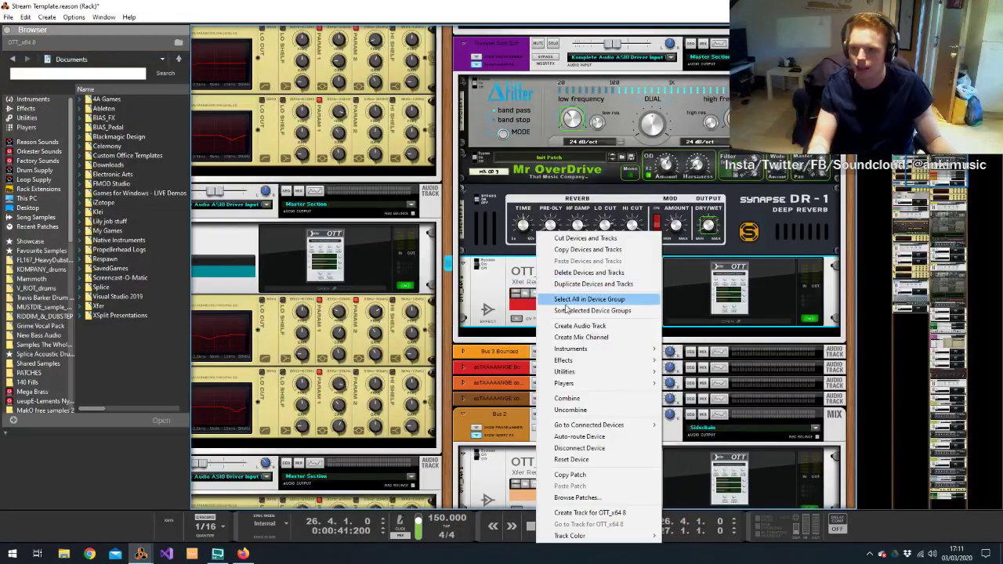
mouse_move(592, 368)
click(693, 143)
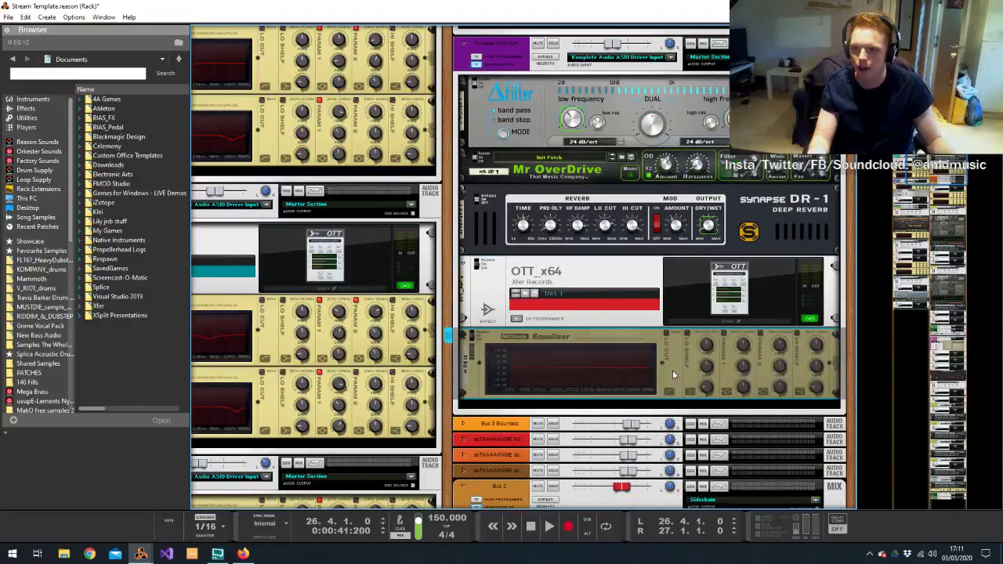
Enable both parametric bands of the new equalizer and cut around 604 Hz and 7.944 kHz
click(724, 333)
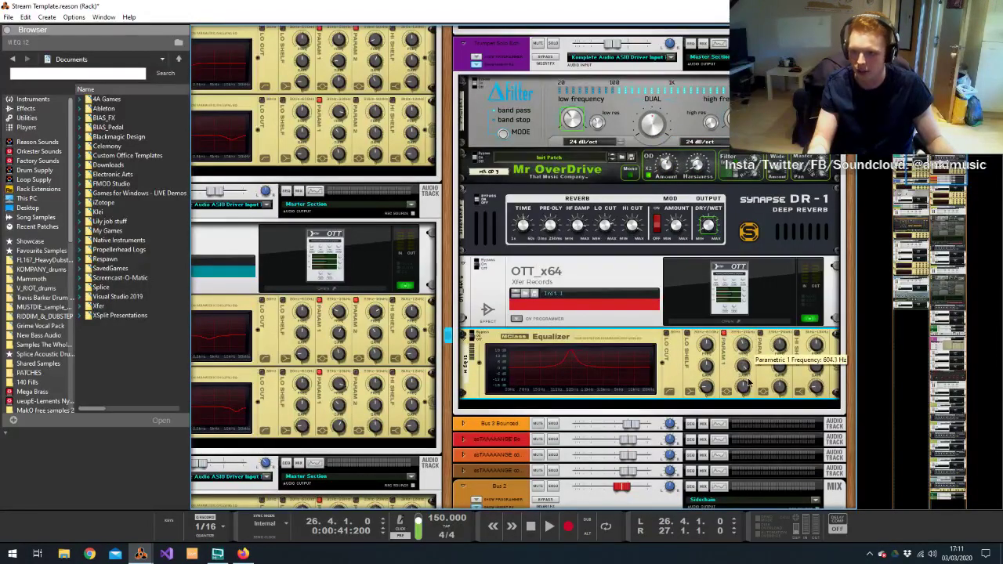
drag(748, 382, 745, 407)
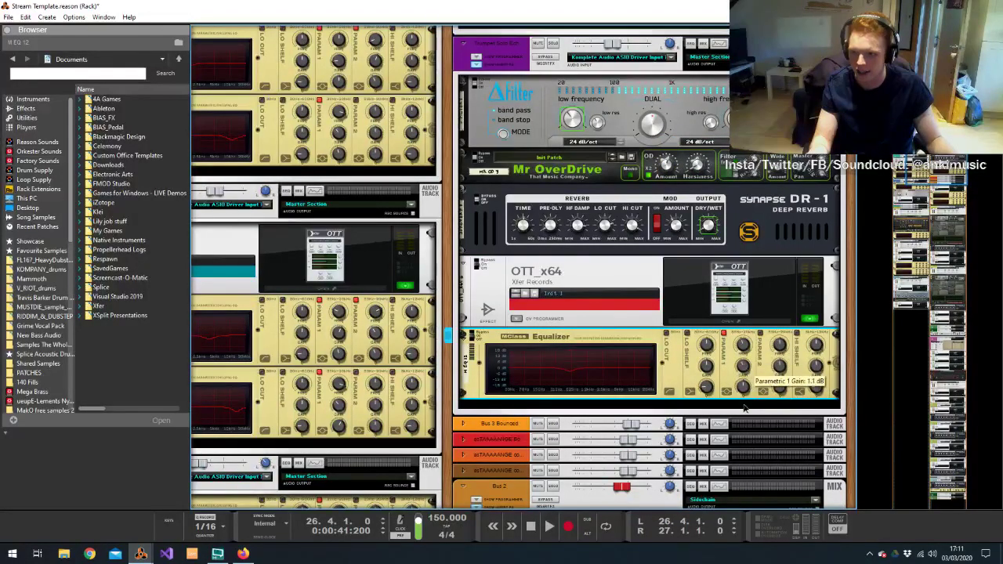
click(760, 334)
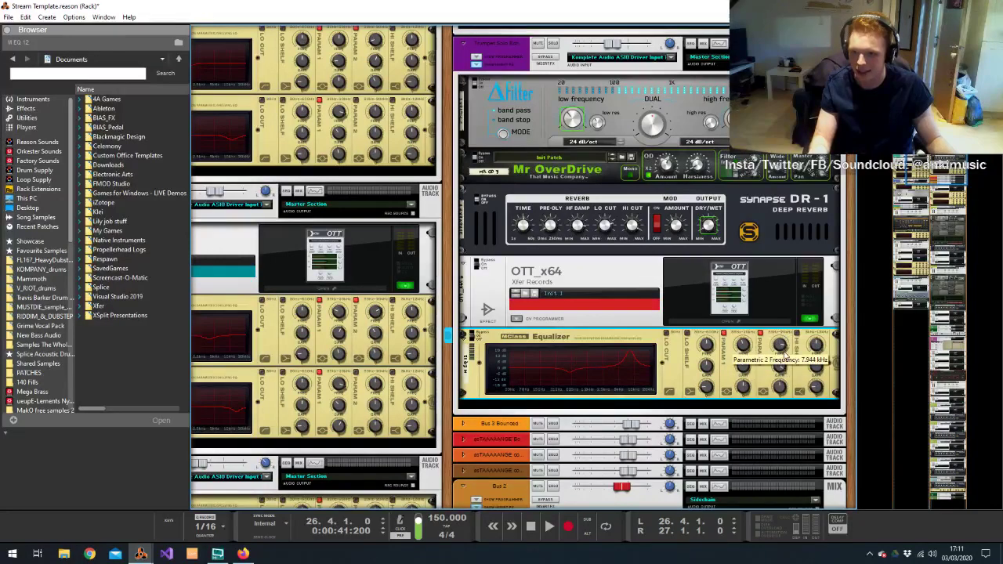
drag(781, 366, 786, 390)
Clear all track solos and play the transition with the full mix
key(alt+Tab)
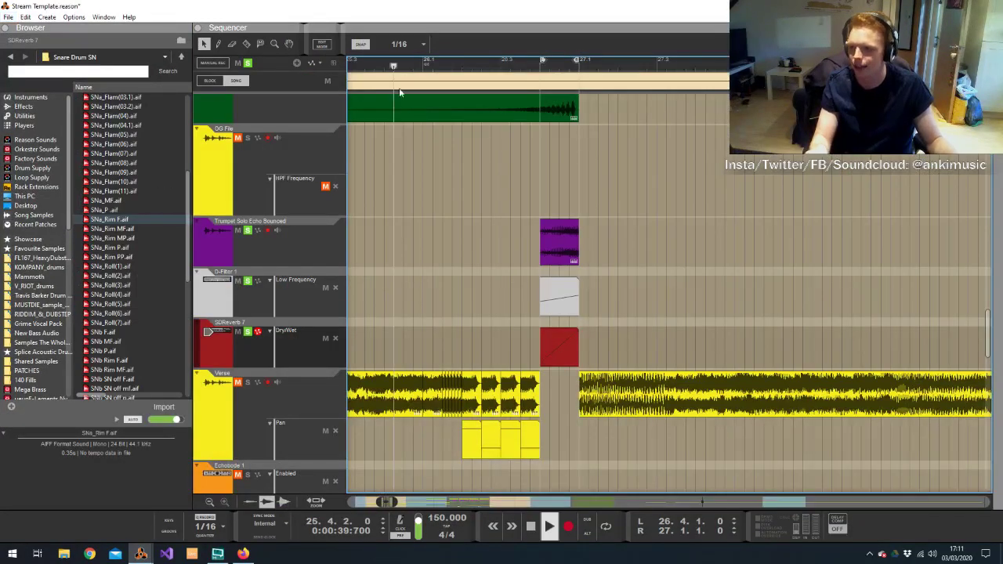
click(269, 69)
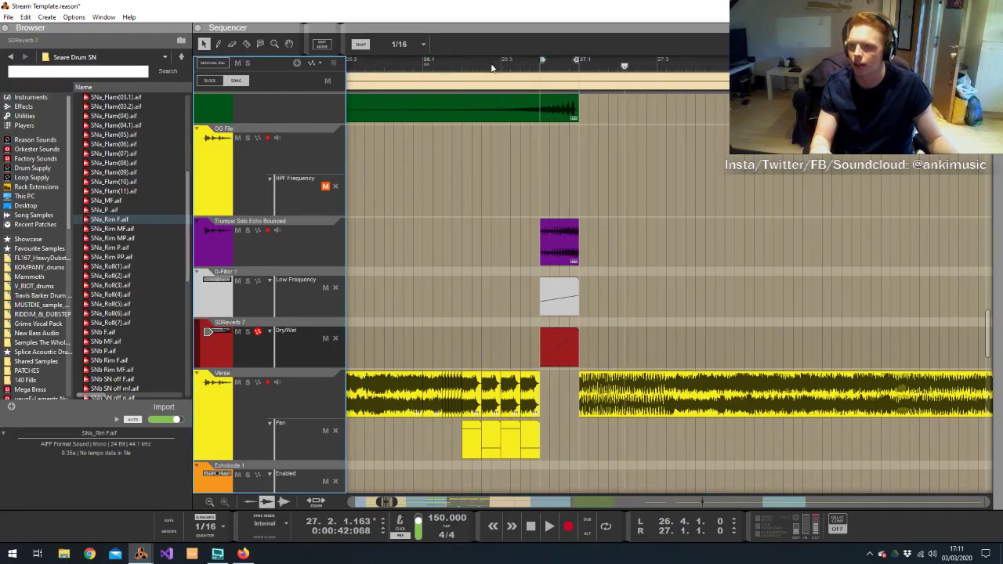
click(382, 67)
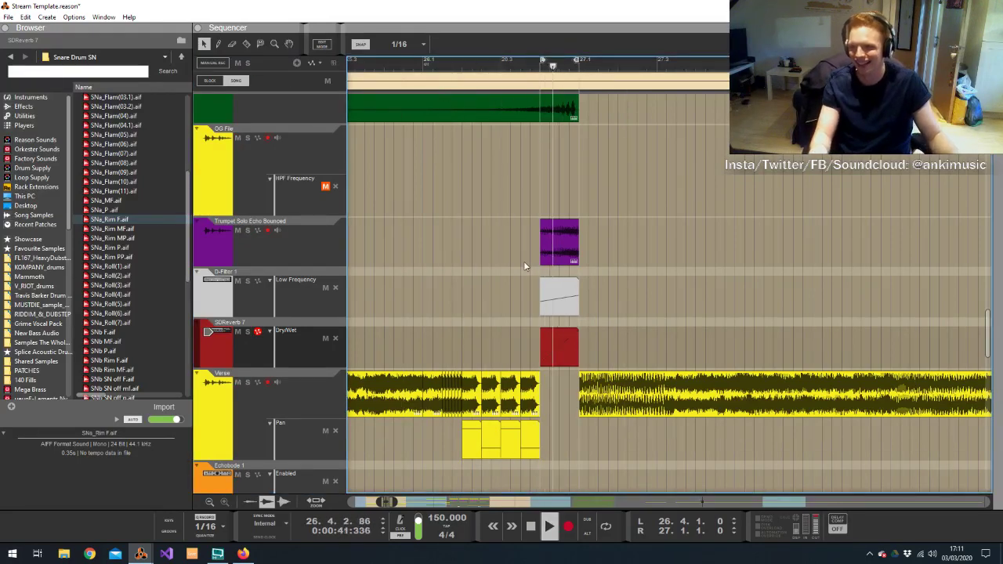
Add a High Frequency automation clip for D-Filter 1, rising from 11 Hz at 26.4.1 to 30 kHz at 27.1.1
key(alt+Tab)
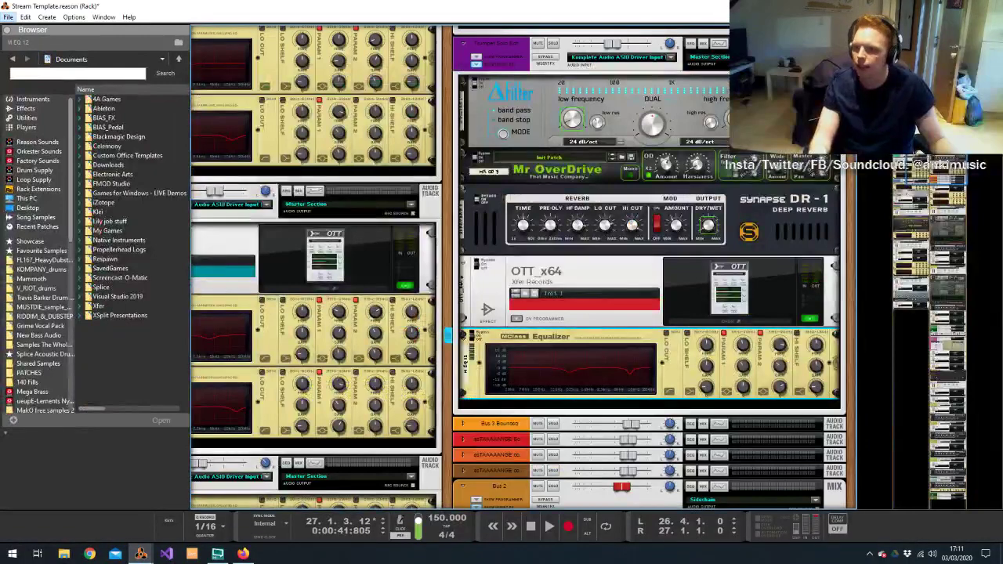
click(720, 108)
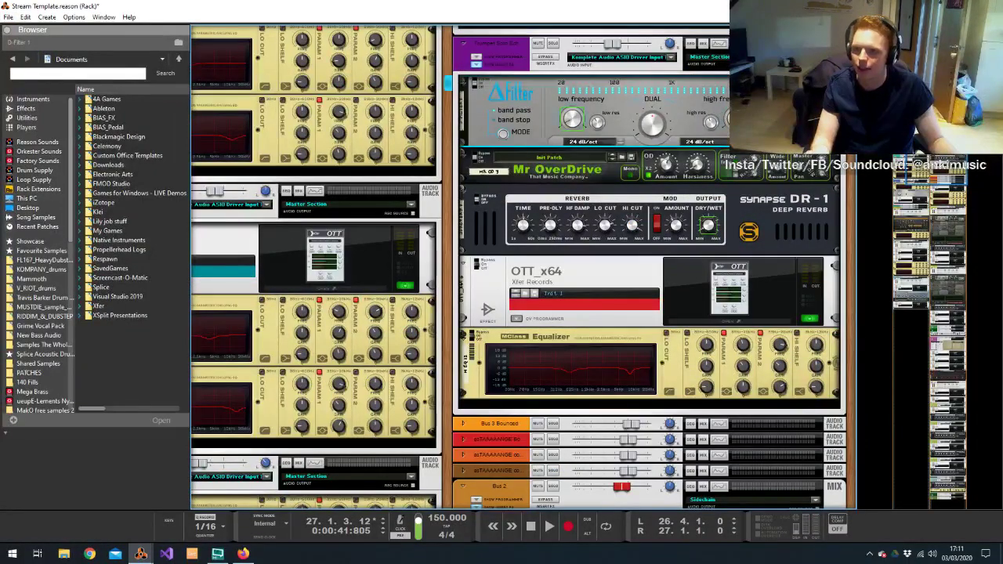
key(alt+Tab)
drag(541, 342, 577, 344)
double_click(569, 347)
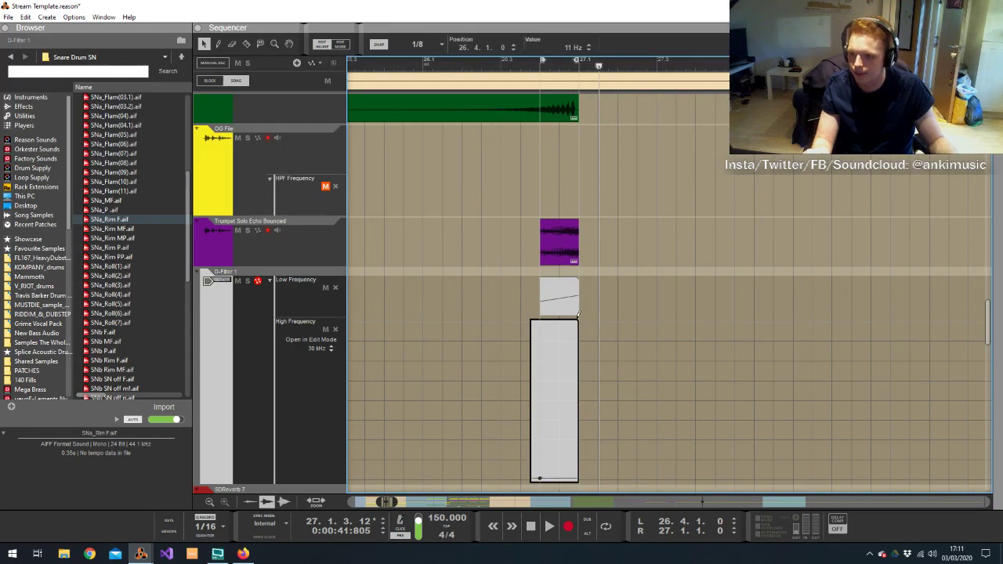
Audition the high frequency sweep and move its 30 kHz peak earlier, to about 26.4.3.68
click(521, 65)
key(space)
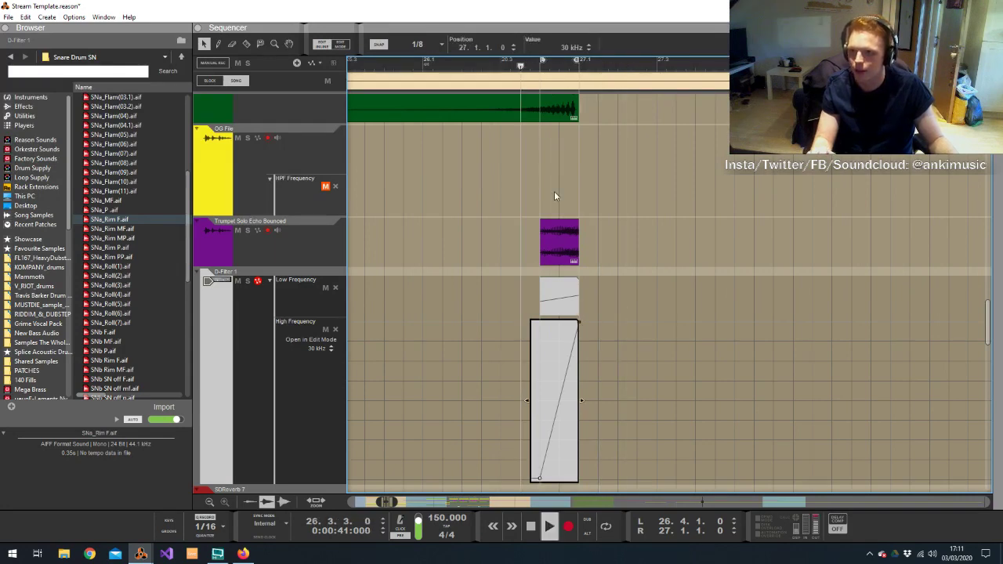
drag(577, 326, 554, 323)
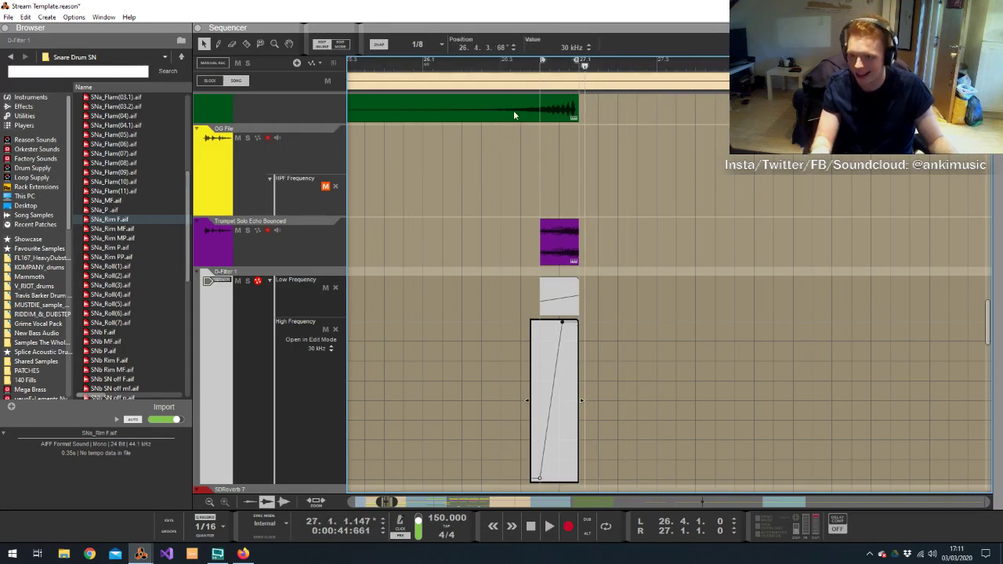
double_click(596, 224)
Shorten the trumpet clip at 26.4.1 to a sixteenth note, duplicate it to 26.4.2, and reverse the copy
click(577, 250)
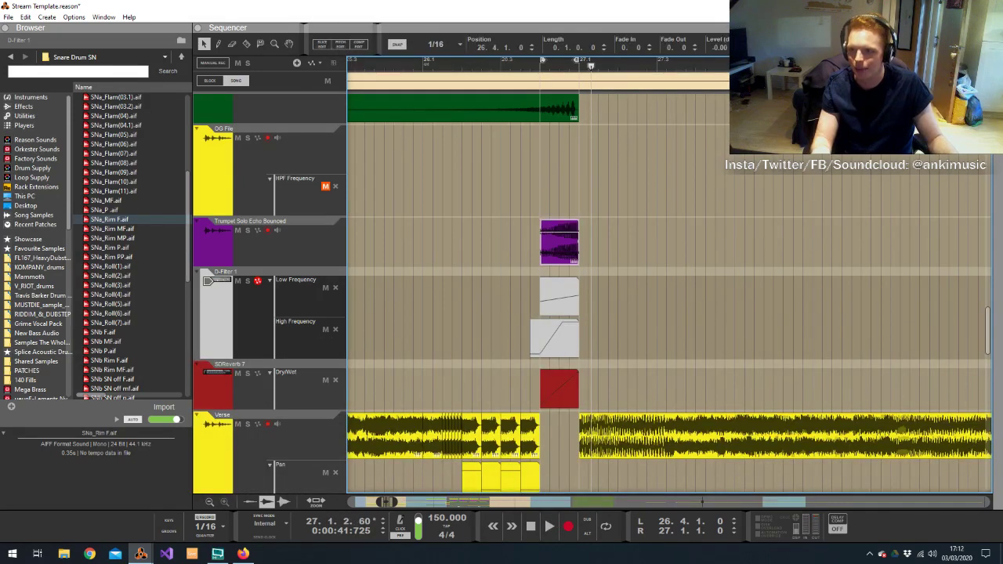
drag(582, 241, 551, 241)
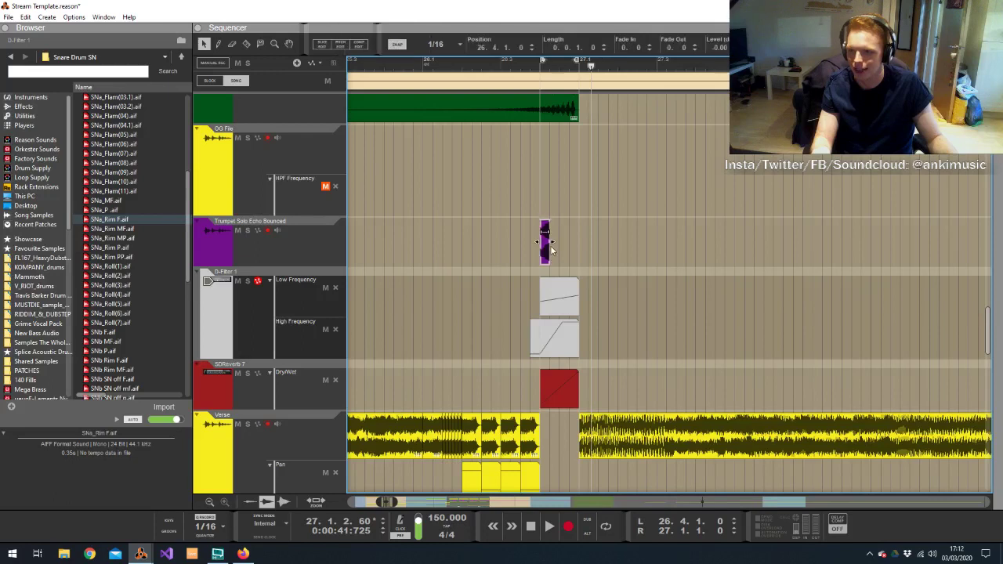
right_click(558, 245)
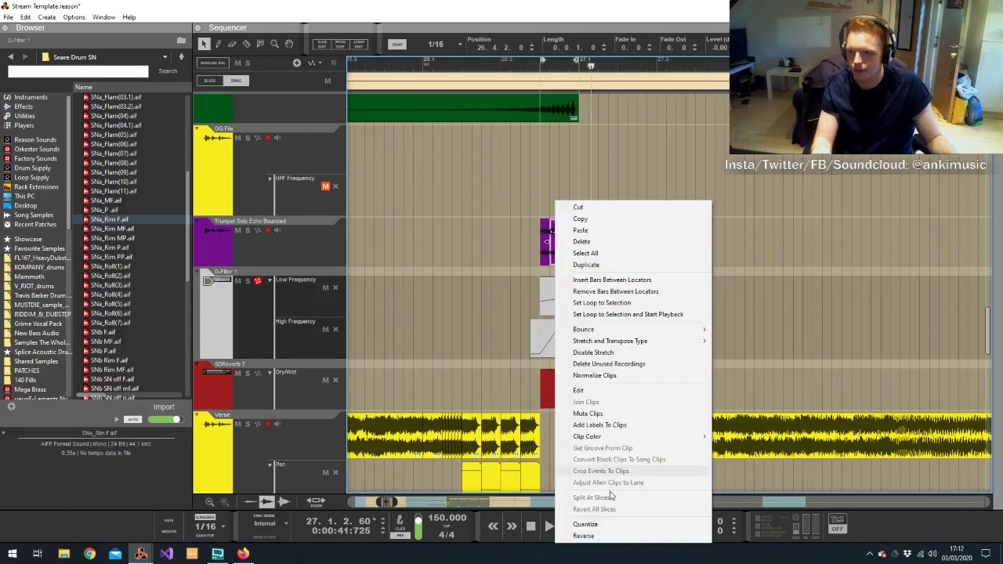
click(584, 530)
Duplicate the forward and reversed trumpet pair to fill the beat up to 27.1.1, and delete the surplus copies beyond it
click(548, 256)
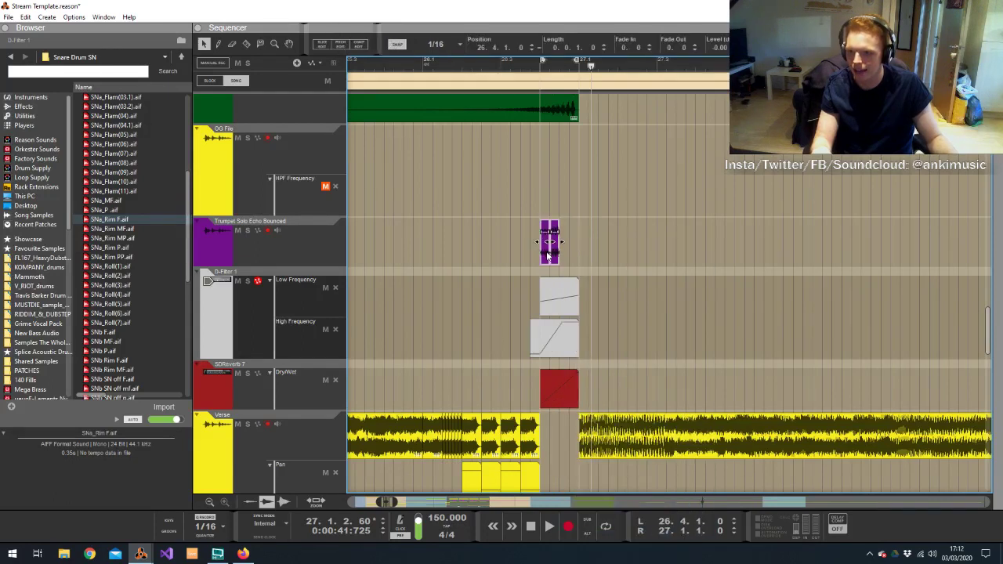
key(ctrl+d)
key(ctrl+d)
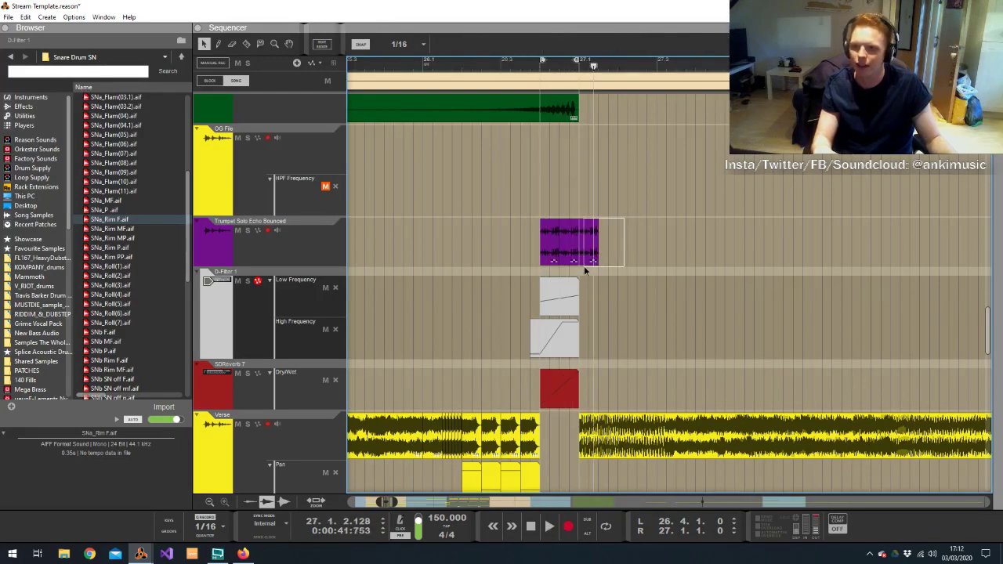
key(Delete)
Audition the trumpet stutter and join its clips between 26.4.1 and 27.1.1 into one clip
click(530, 68)
key(space)
key(space)
drag(630, 228, 537, 238)
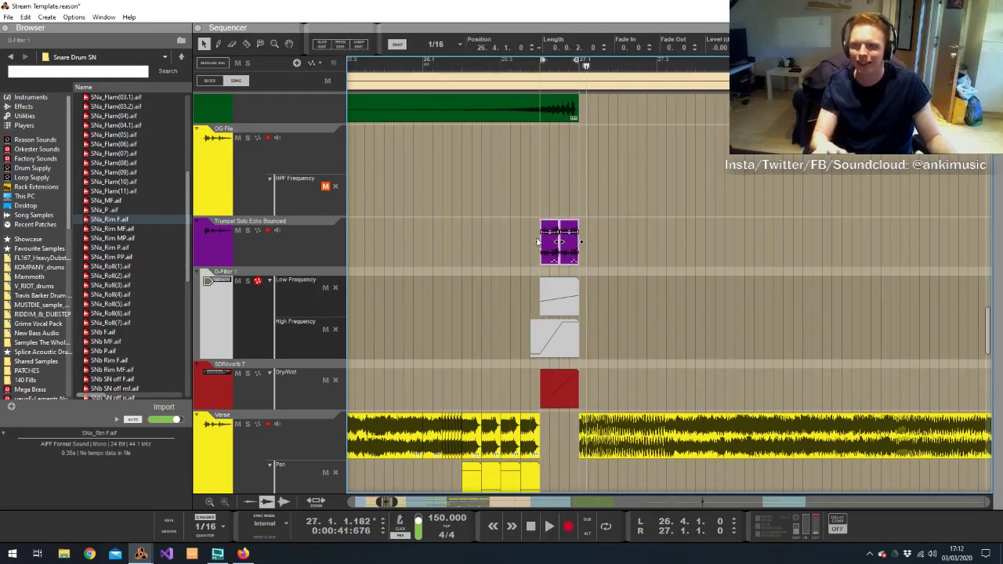
key(ctrl+j)
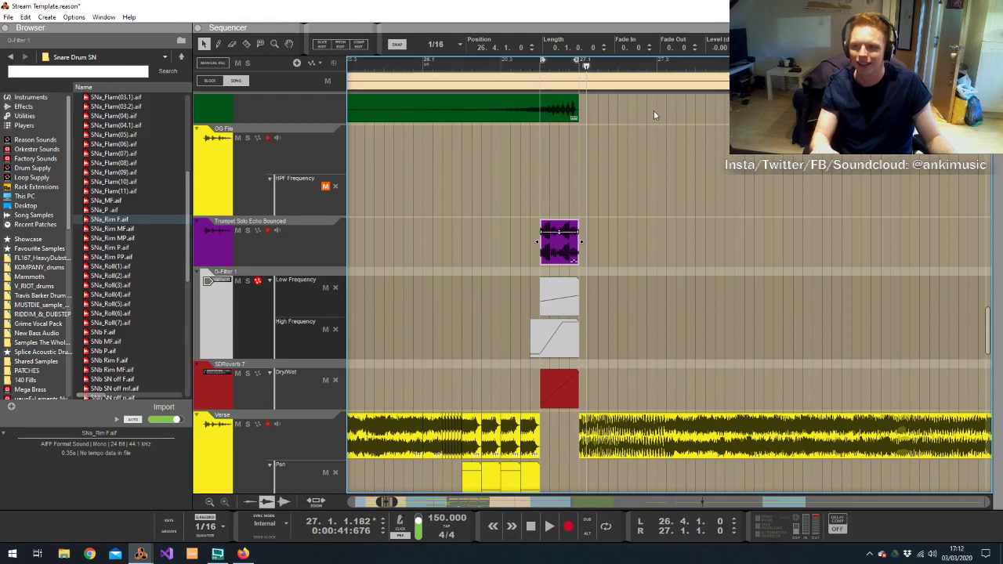
Audition the joined trumpet stutter from 26.4.1 and again in context from about 25.3
click(534, 69)
key(space)
click(540, 67)
key(space)
click(539, 68)
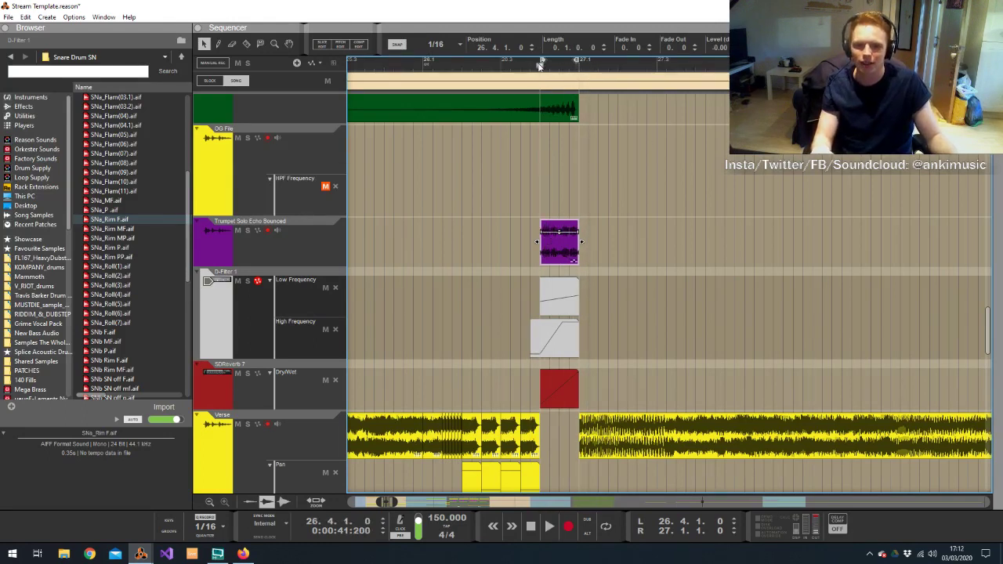
key(space)
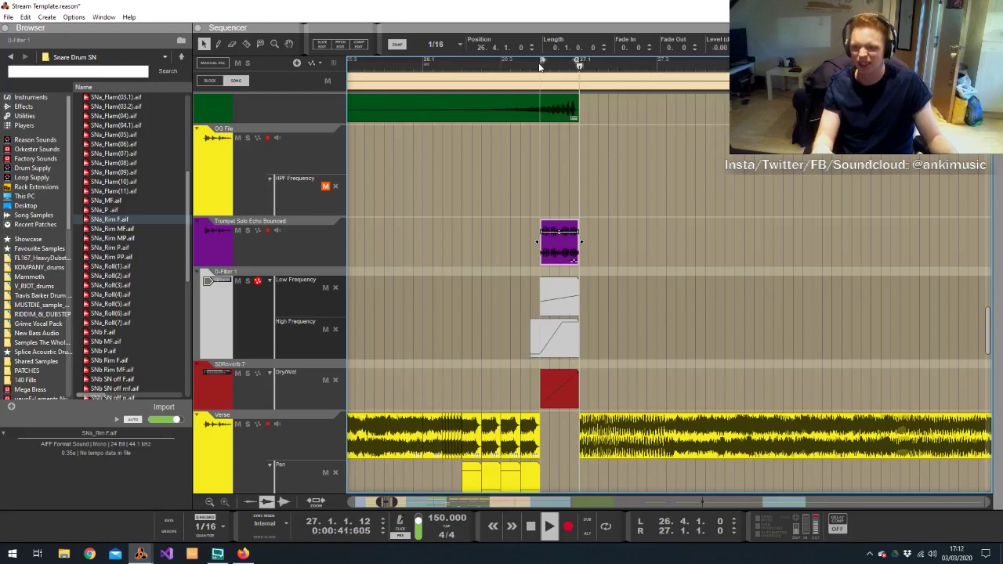
drag(539, 68, 363, 68)
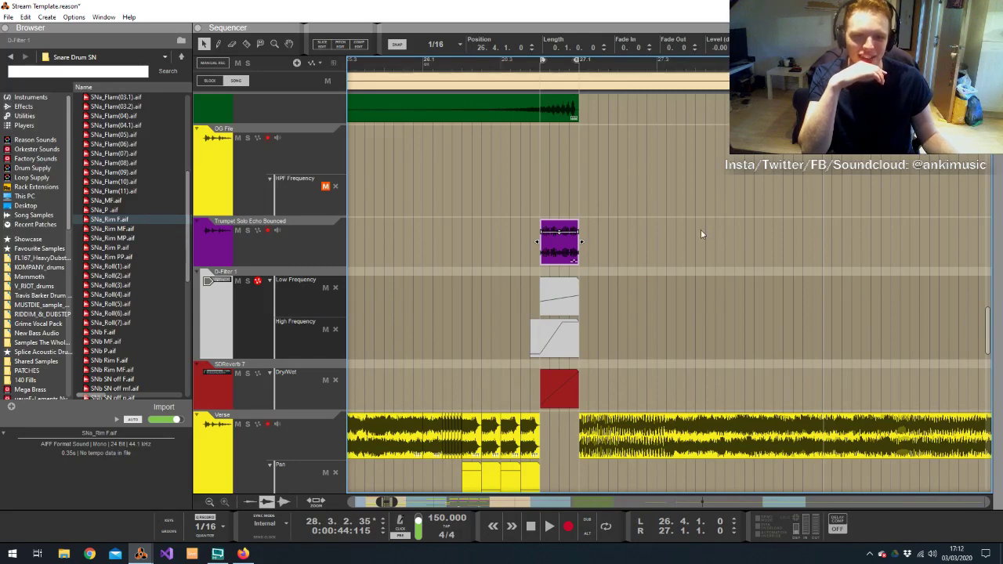
click(684, 196)
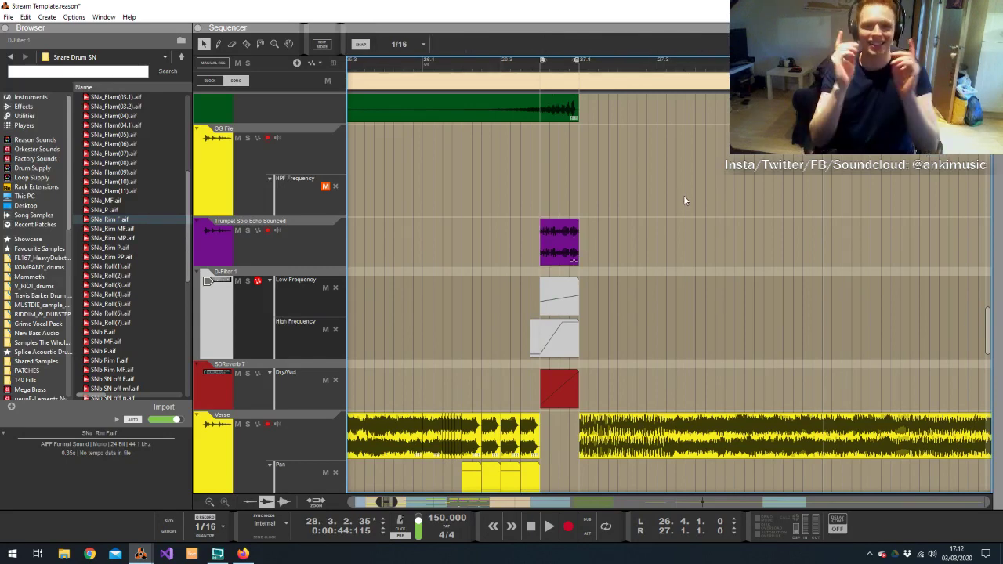
Look over the tracks around the transition and play it from late in bar 25 into bar 27
scroll(684, 200, down, 5)
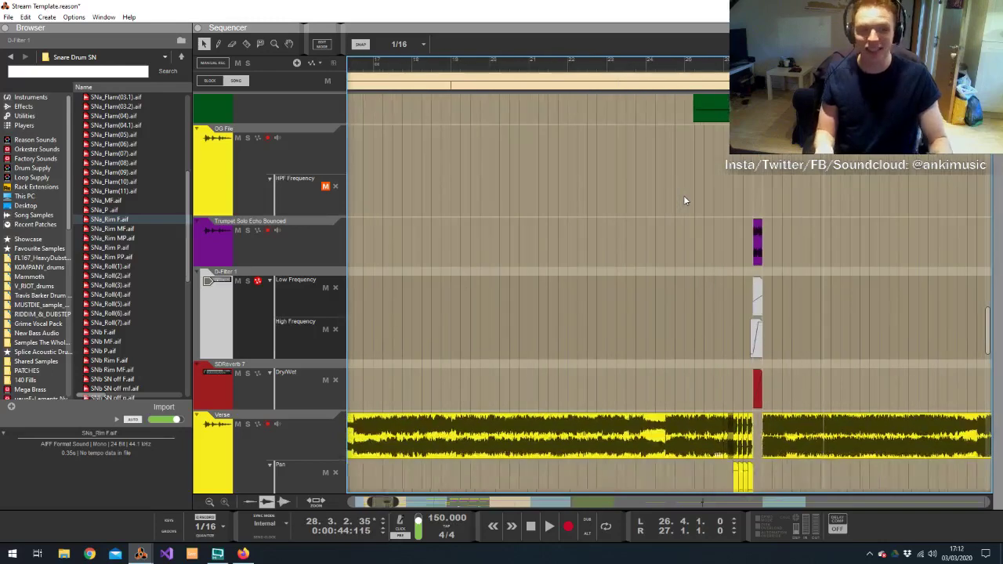
scroll(741, 168, up, 5)
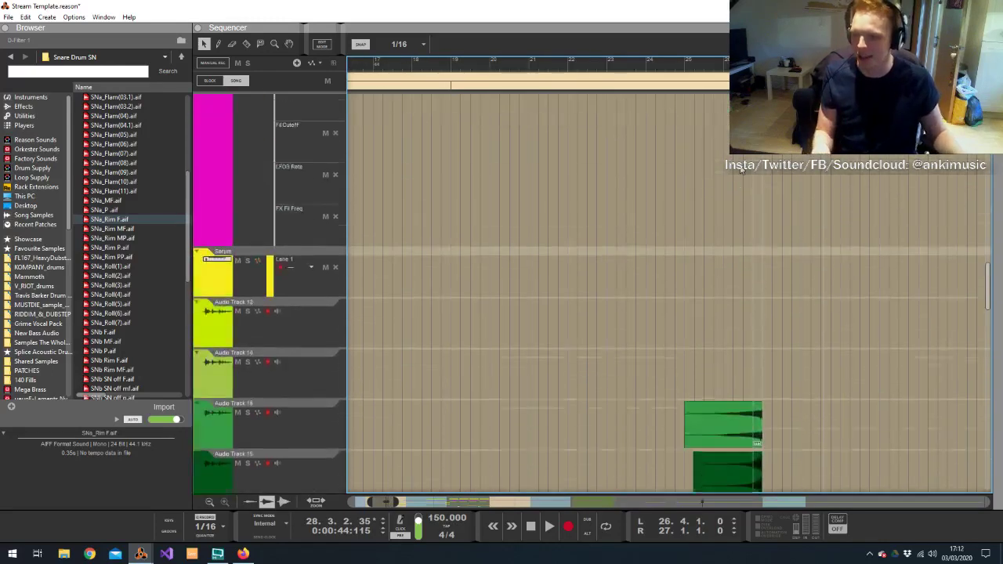
scroll(753, 170, down, 5)
scroll(752, 169, up, 1)
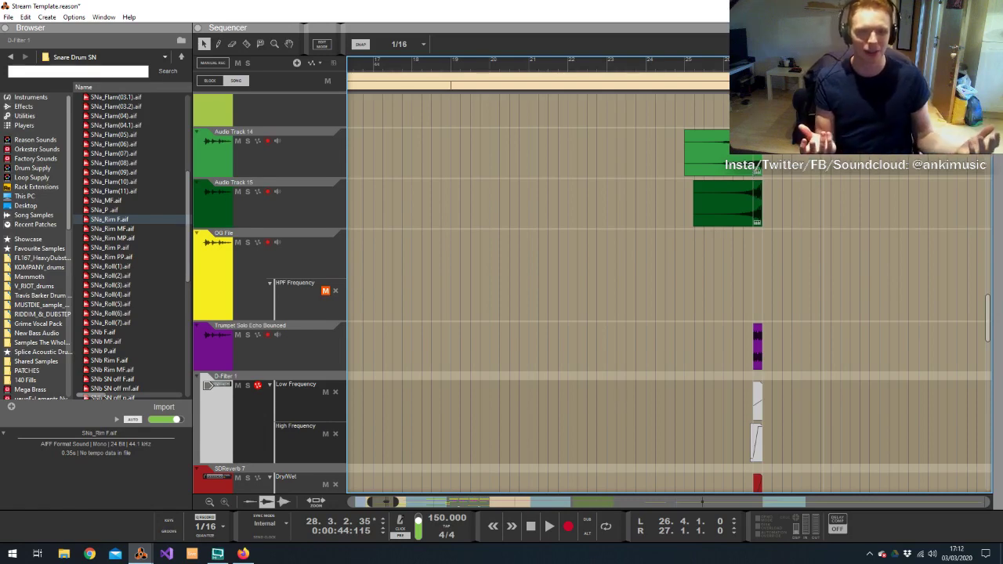
click(718, 68)
key(space)
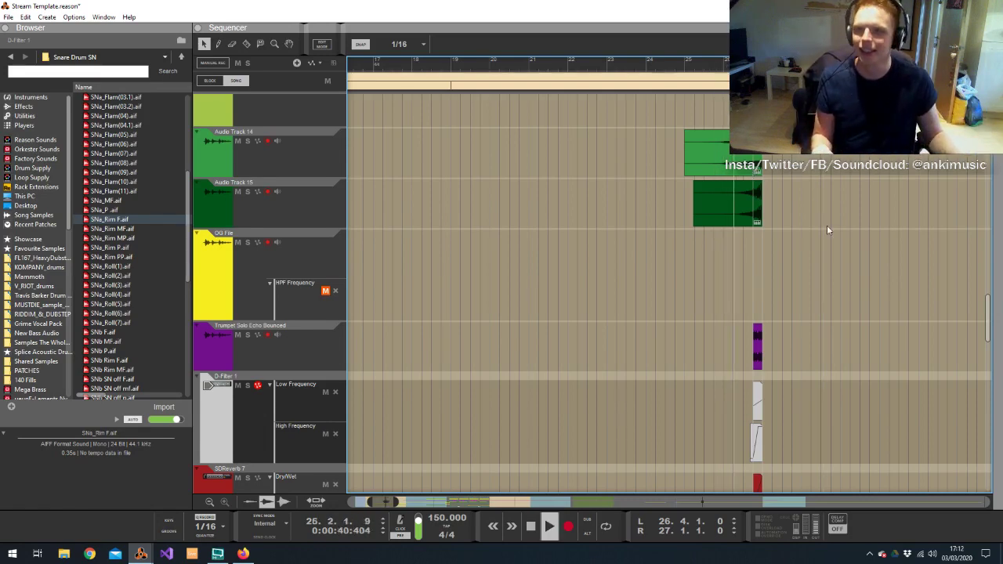
scroll(828, 225, down, 6)
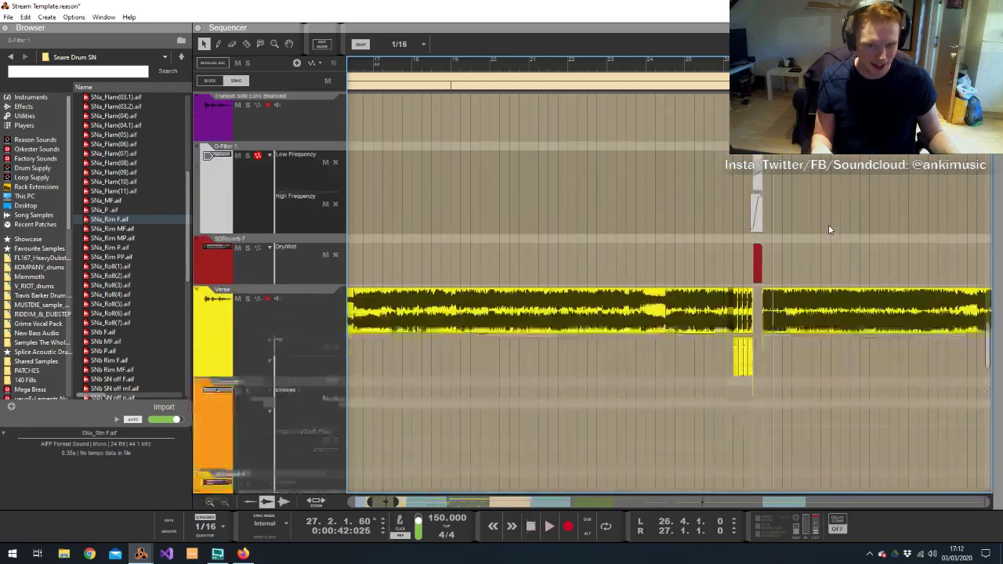
scroll(828, 224, up, 4)
scroll(828, 225, up, 5)
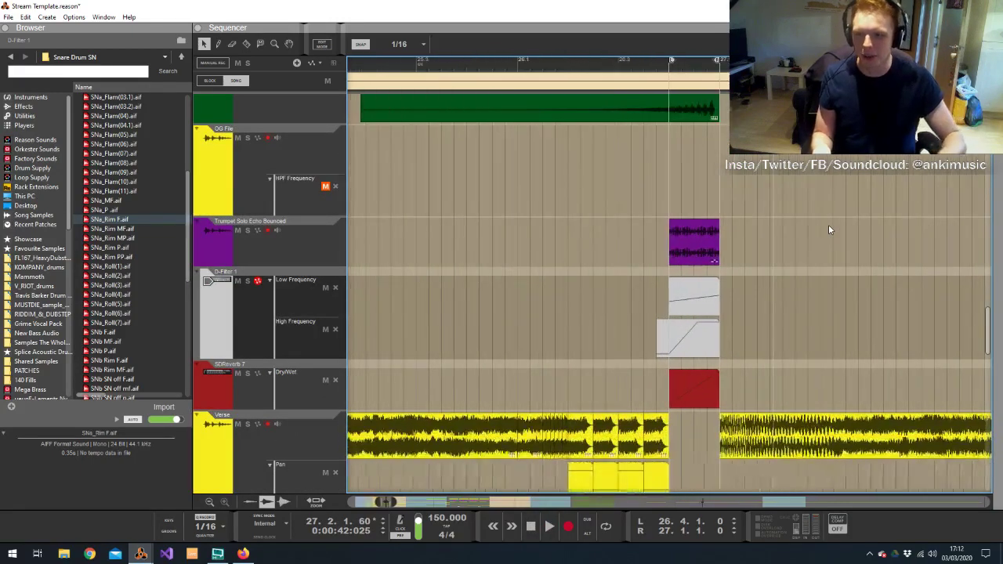
Stretch the trumpet clip with its filter and reverb automation earlier, starting the trumpet at 26.3.3.98, and audition it
drag(629, 218, 671, 394)
drag(669, 241, 649, 241)
key(space)
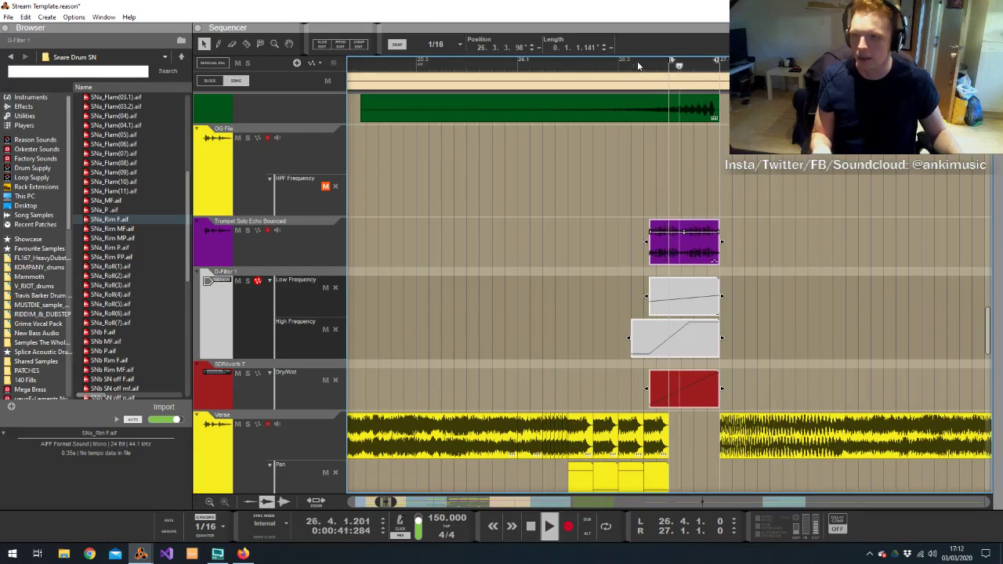
drag(637, 64, 505, 66)
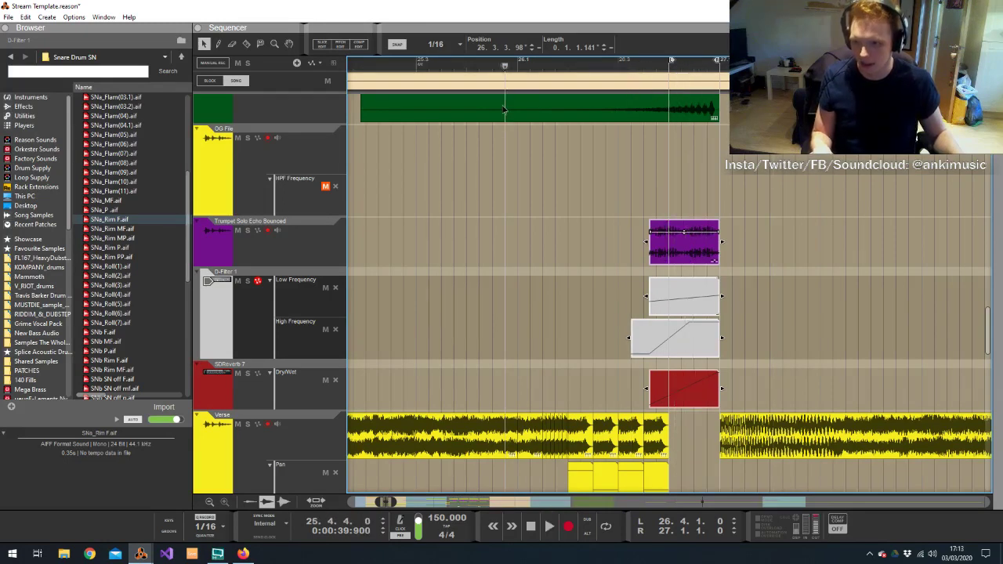
Insert an Echobode effect directly after the D-Filter in the trumpet track's device chain
click(274, 255)
key(alt+Tab)
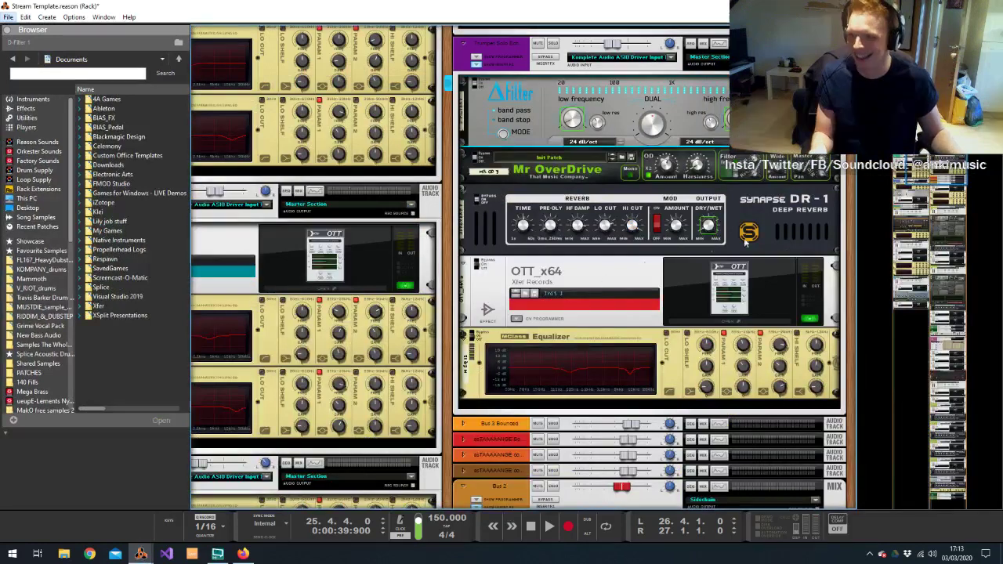
click(745, 243)
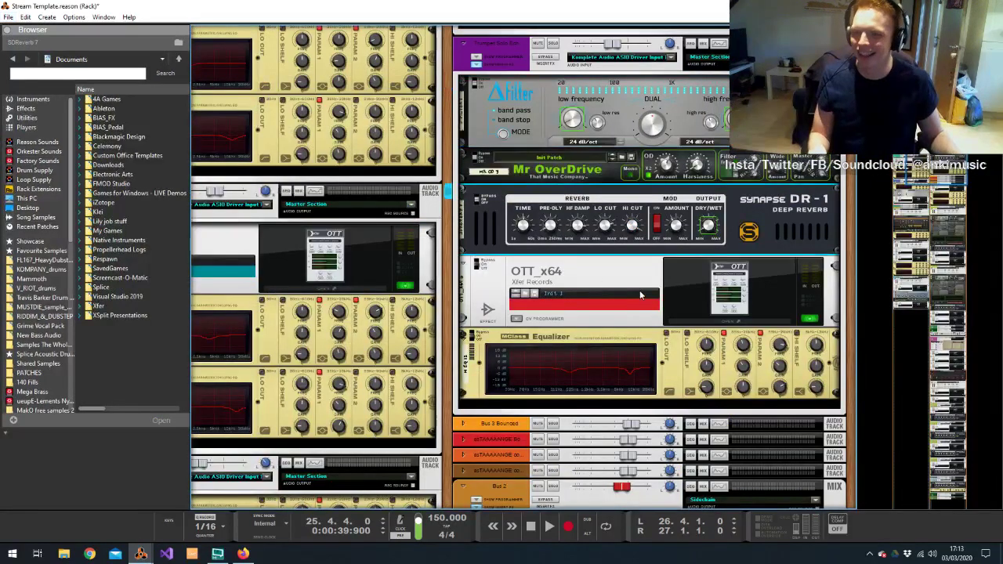
key(alt+Tab)
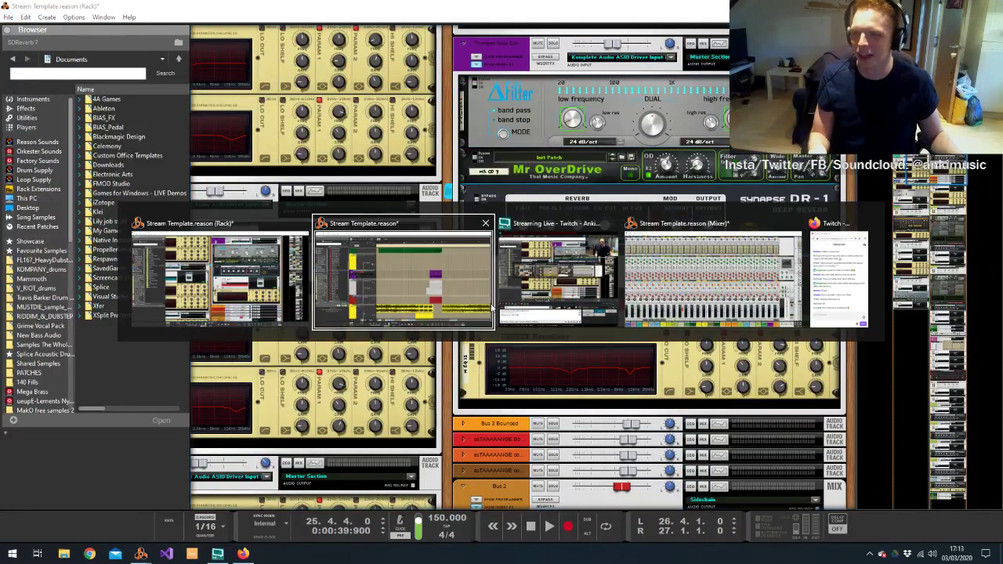
click(269, 291)
click(610, 181)
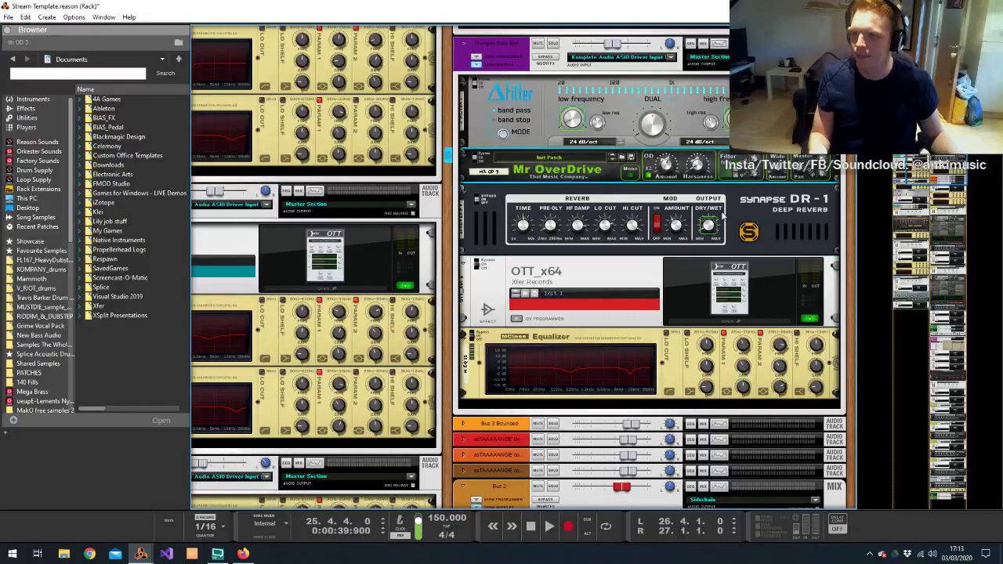
right_click(628, 126)
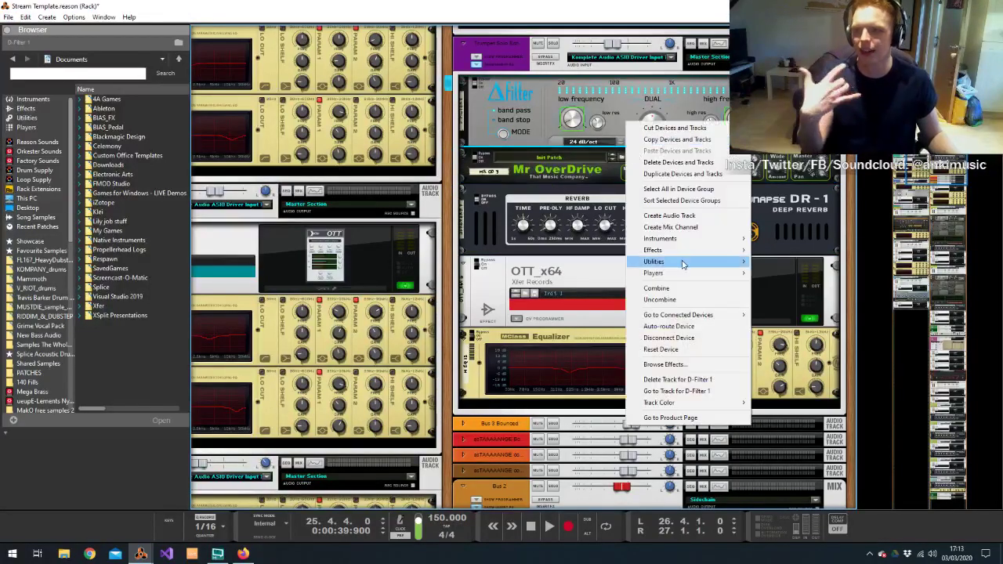
mouse_move(687, 251)
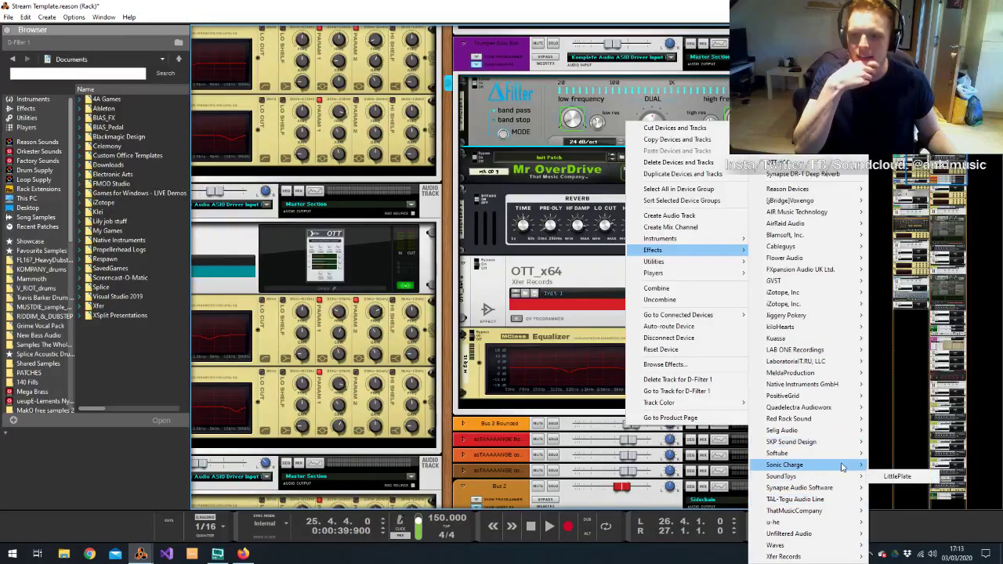
mouse_move(837, 464)
click(695, 476)
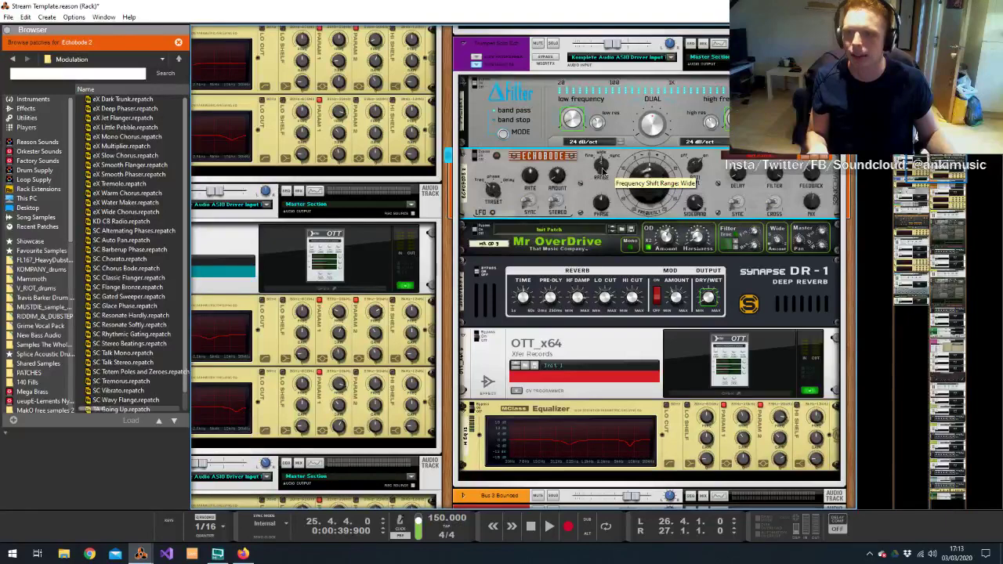
Create a Frequency Shift (Fine) automation clip for the Echobode, starting at 26.3.3 and spanning the trumpet clip
key(F7)
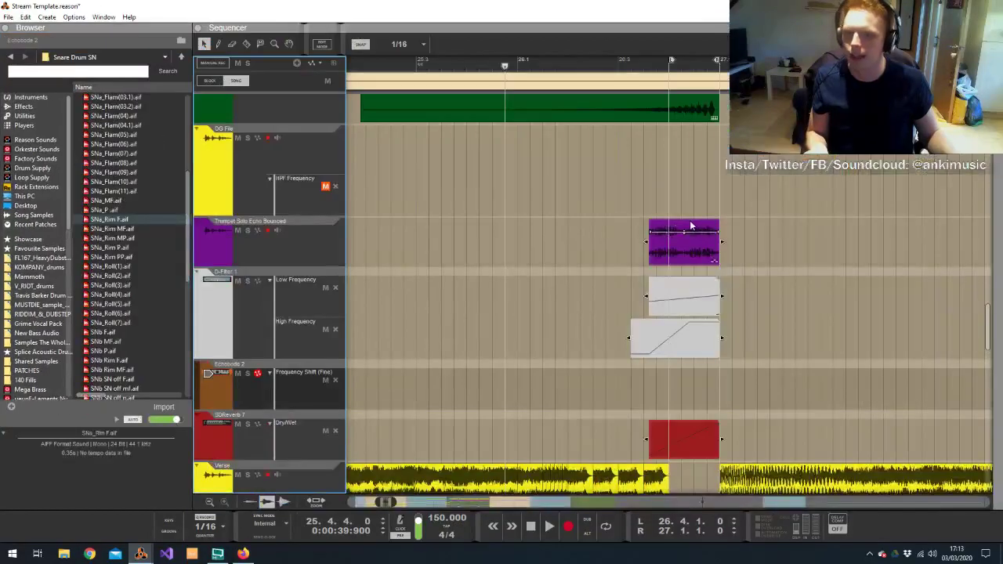
scroll(606, 194, down, 2)
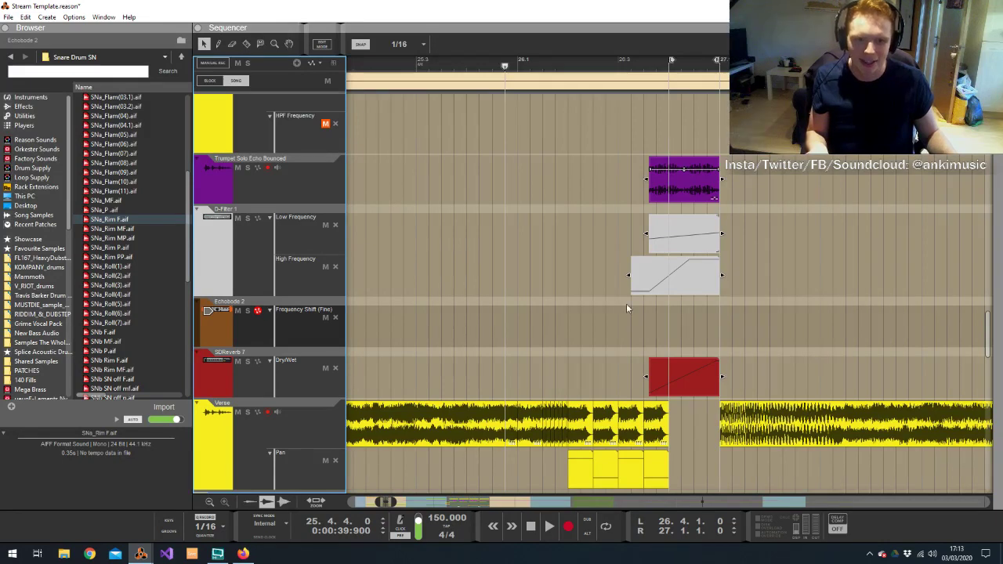
drag(644, 325, 732, 325)
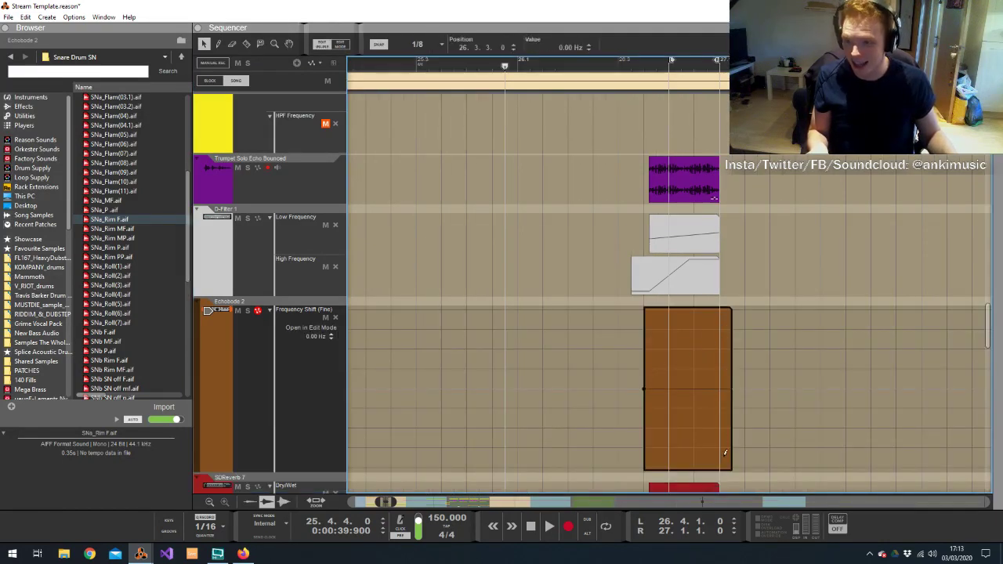
key(Escape)
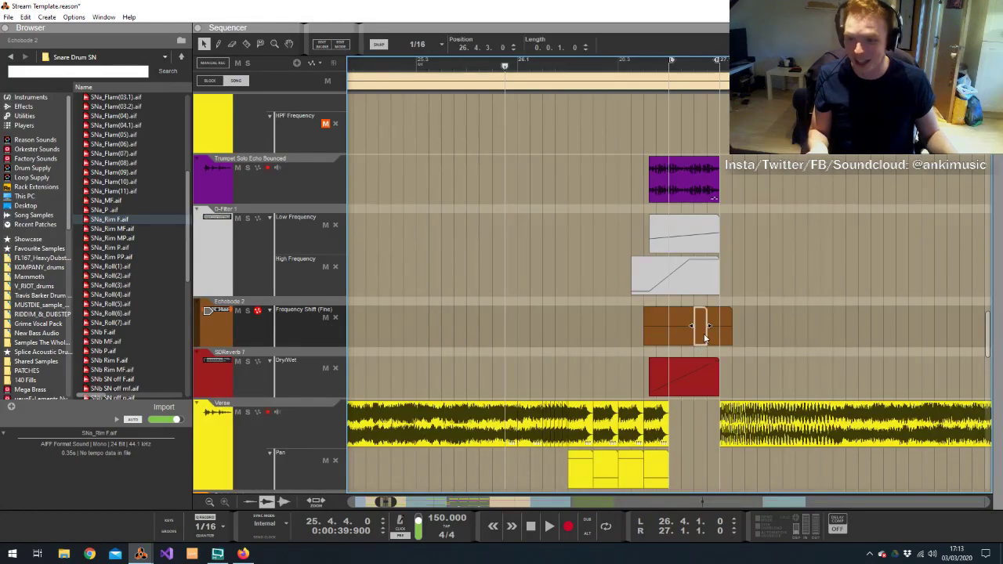
Ramp the fine frequency shift from 0 Hz down to -200 Hz at 27.1.1 and audition the transition
double_click(705, 339)
drag(722, 460, 721, 464)
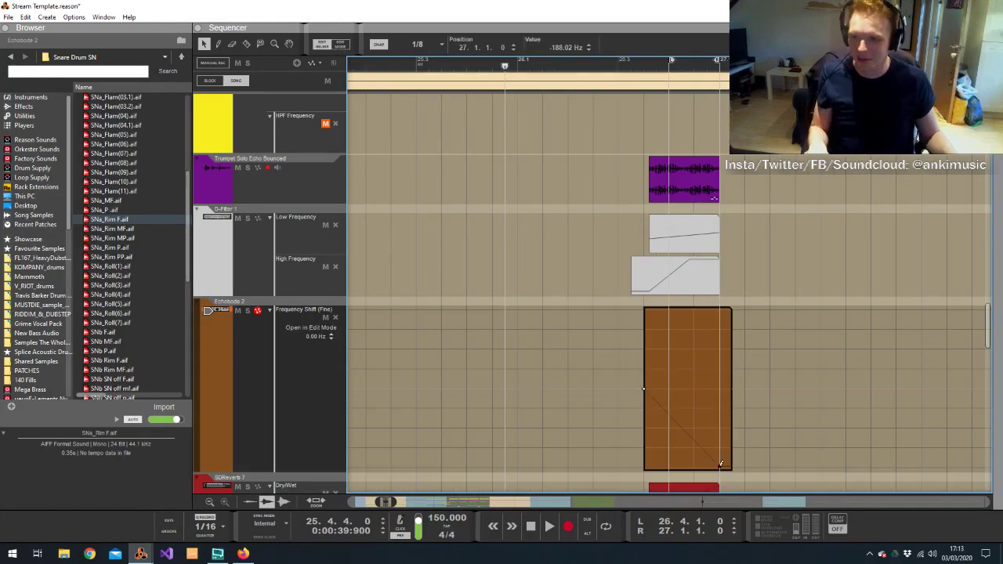
key(space)
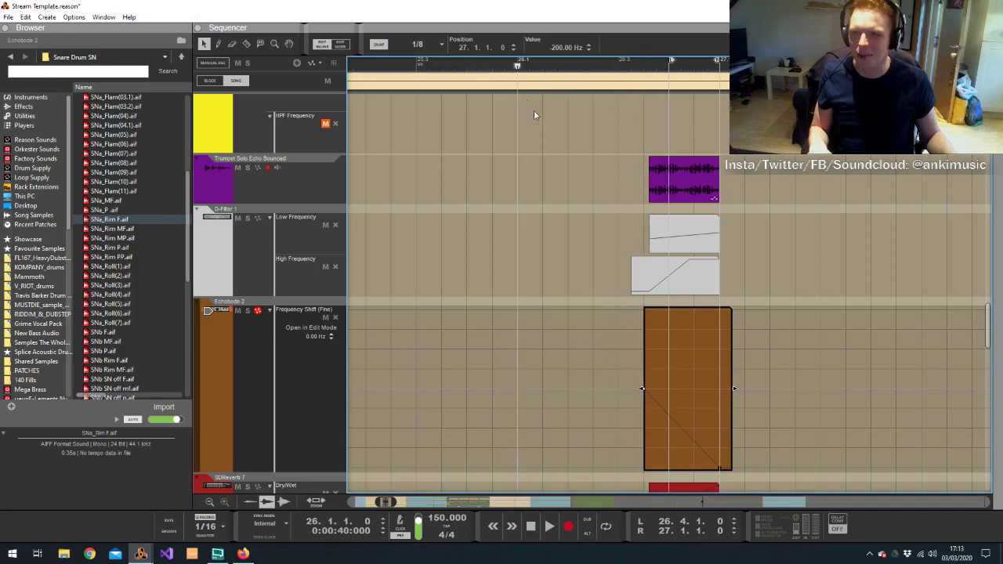
key(Escape)
key(space)
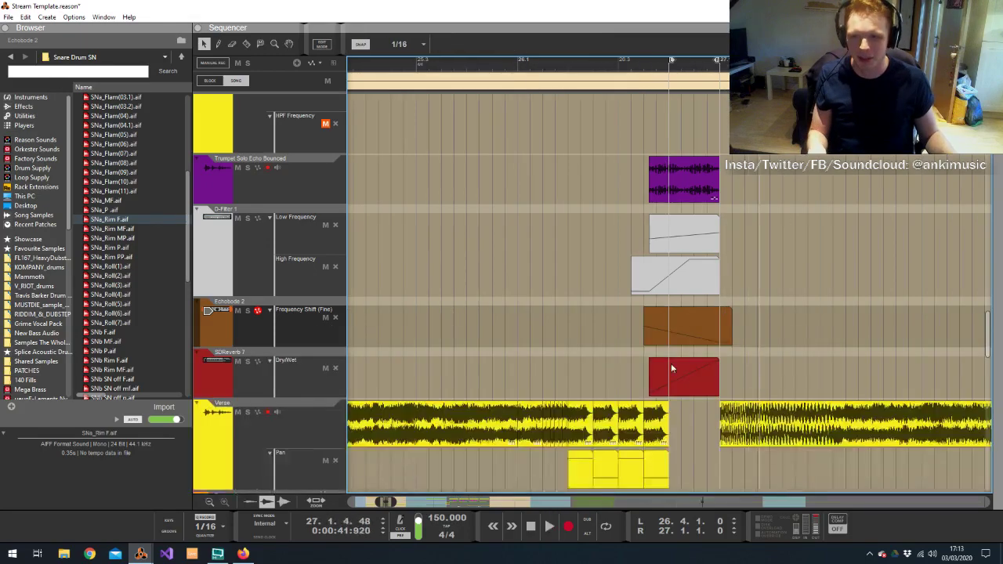
Switch the Echobode's frequency shift range to Wide and add a Frequency Shift (Wide) automation lane
key(alt+Tab)
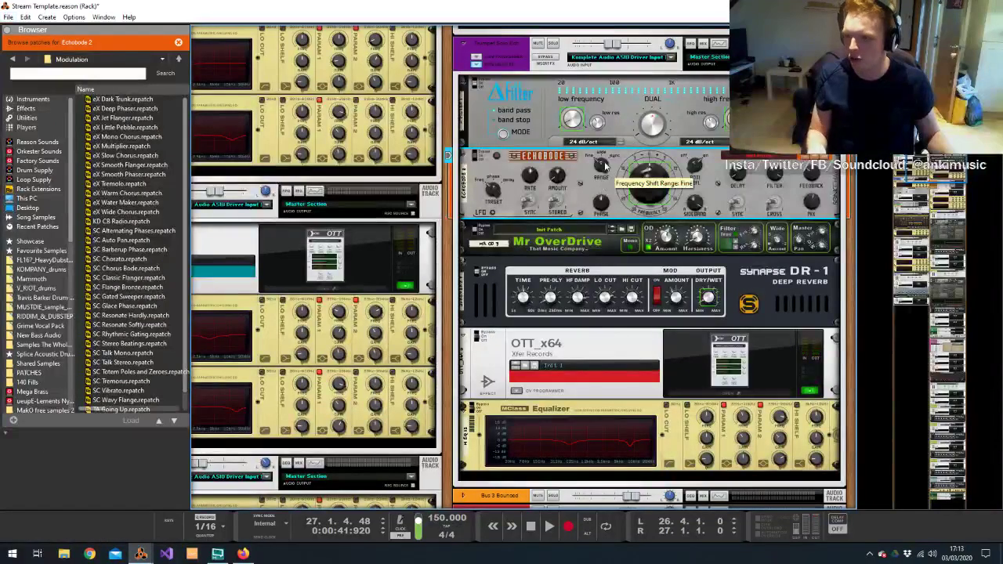
key(alt+Tab)
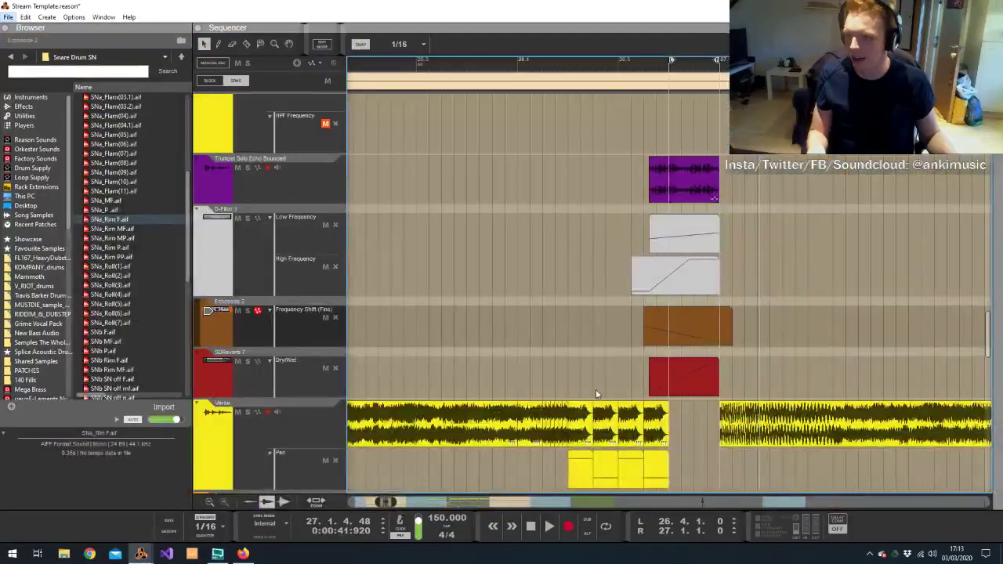
key(alt+Tab)
alt+click(649, 197)
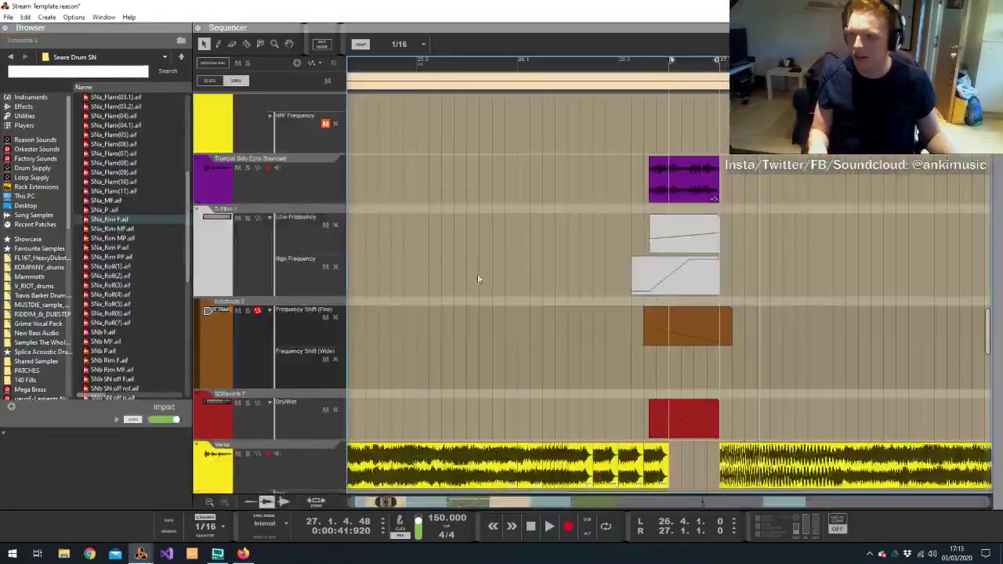
Move the shift automation clip to the wide lane, set its 27.1.1 point to -3448 Hz, and audition it
double_click(668, 370)
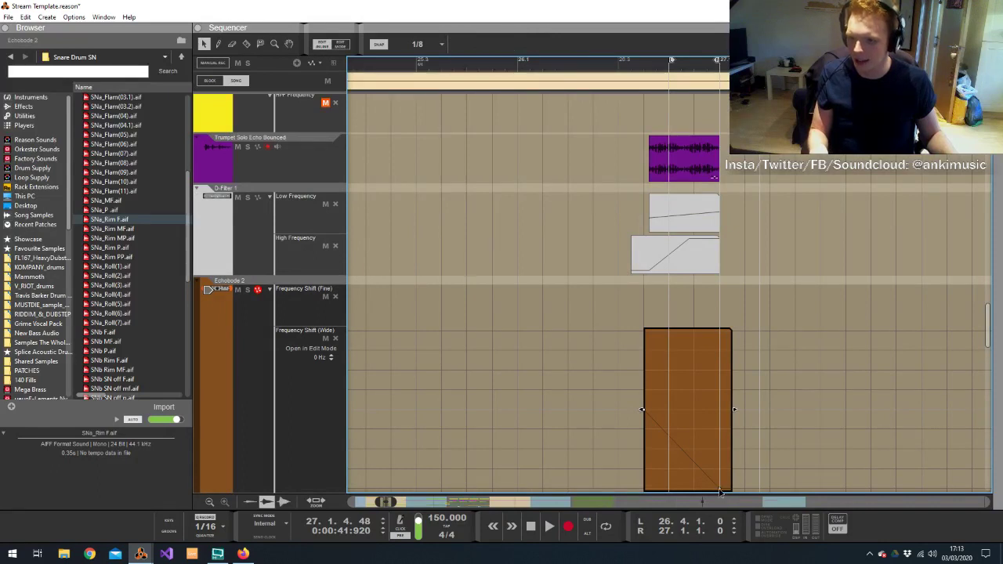
key(space)
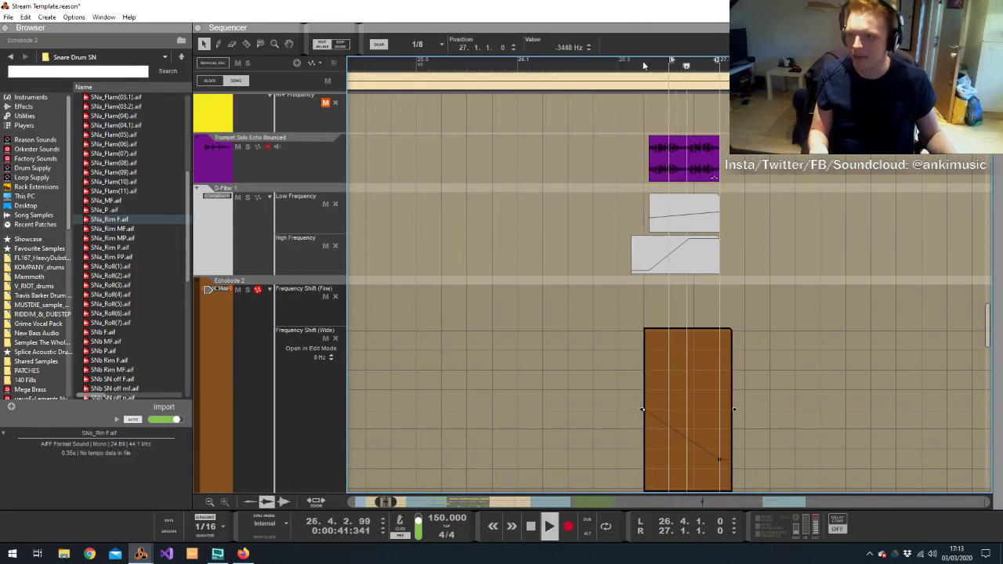
key(space)
Start the wide shift's drop from a -6 Hz point at 26.4.1.16 and lower its 27.1.1 endpoint, auditioning between the edits
click(643, 66)
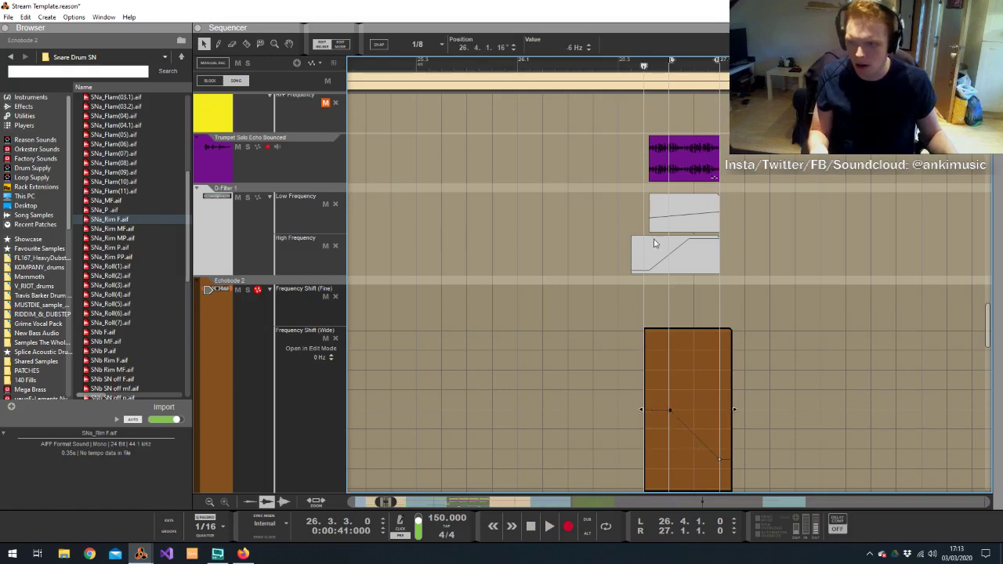
key(space)
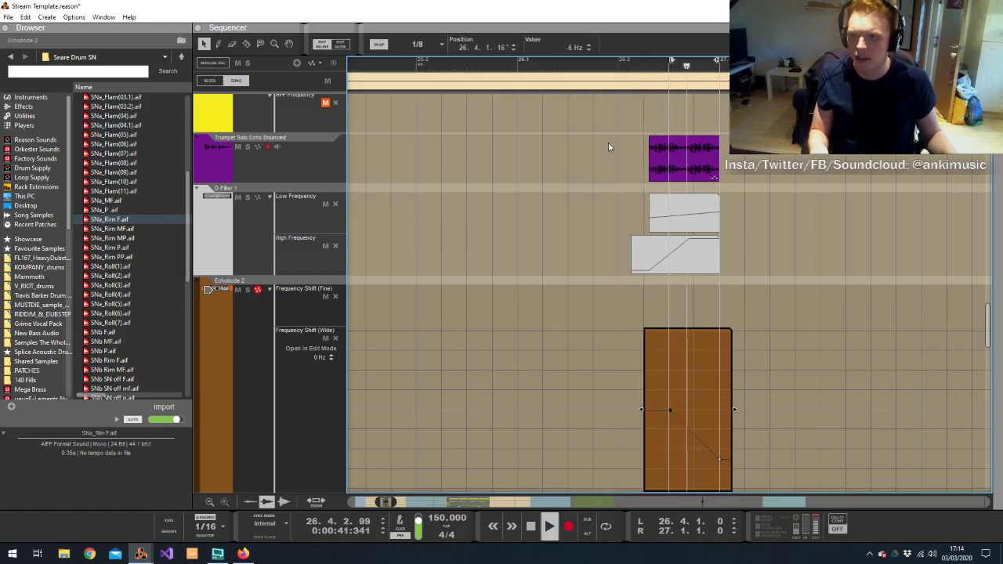
key(space)
key(space)
key(space)
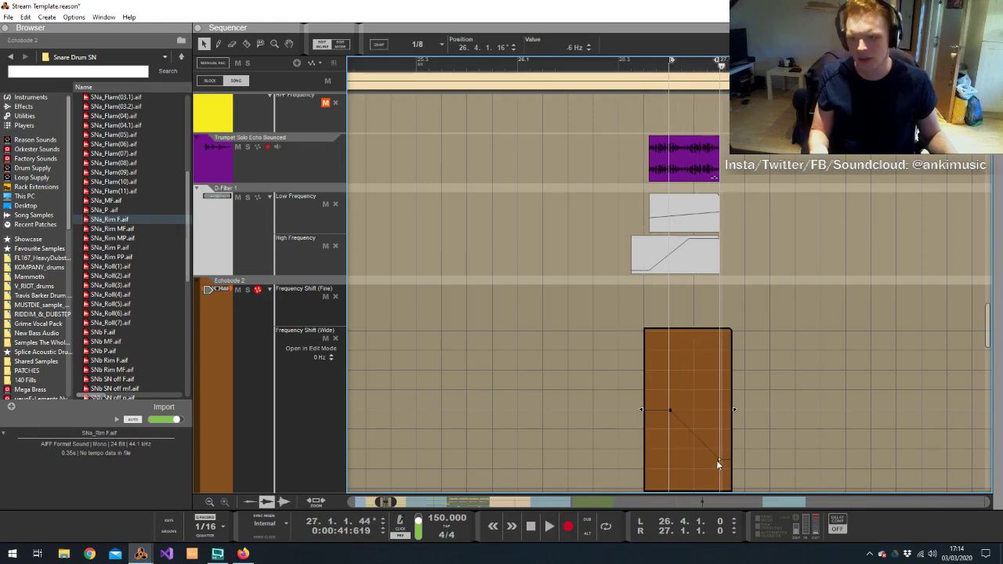
drag(719, 459, 720, 466)
key(Escape)
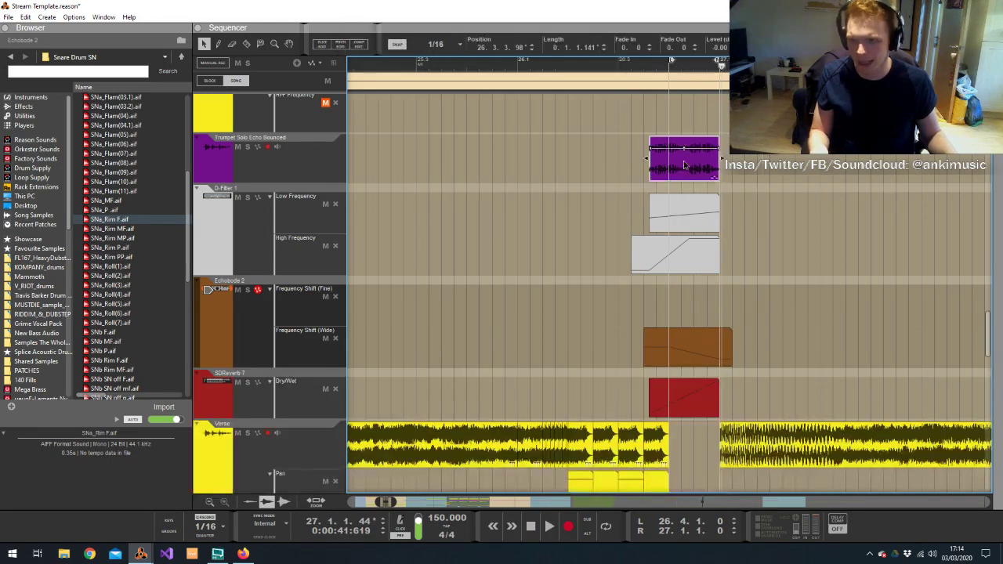
Examine the comp takes and cut points inside the Trumpet Solo Echo Bounced clip before bar 27
double_click(688, 165)
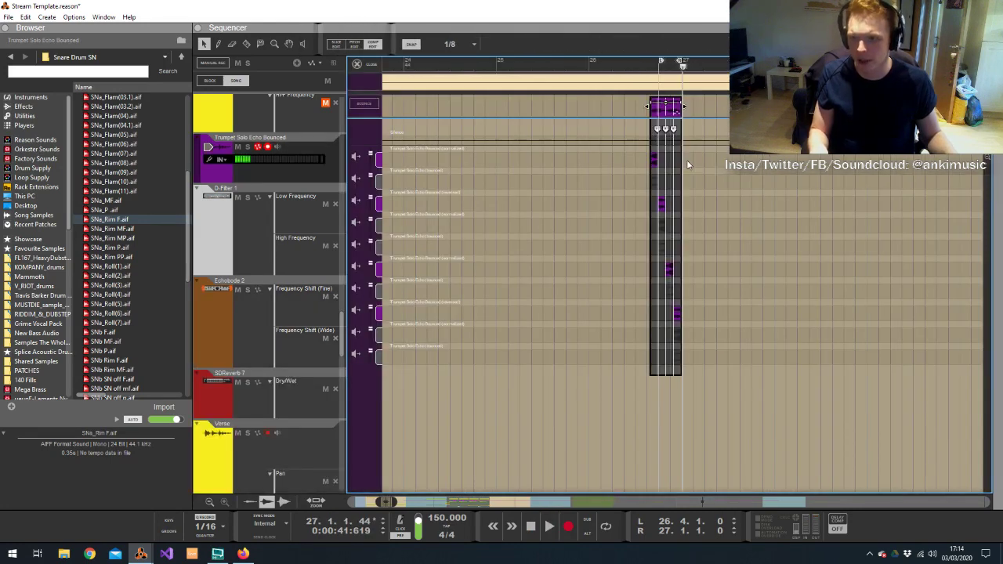
click(670, 271)
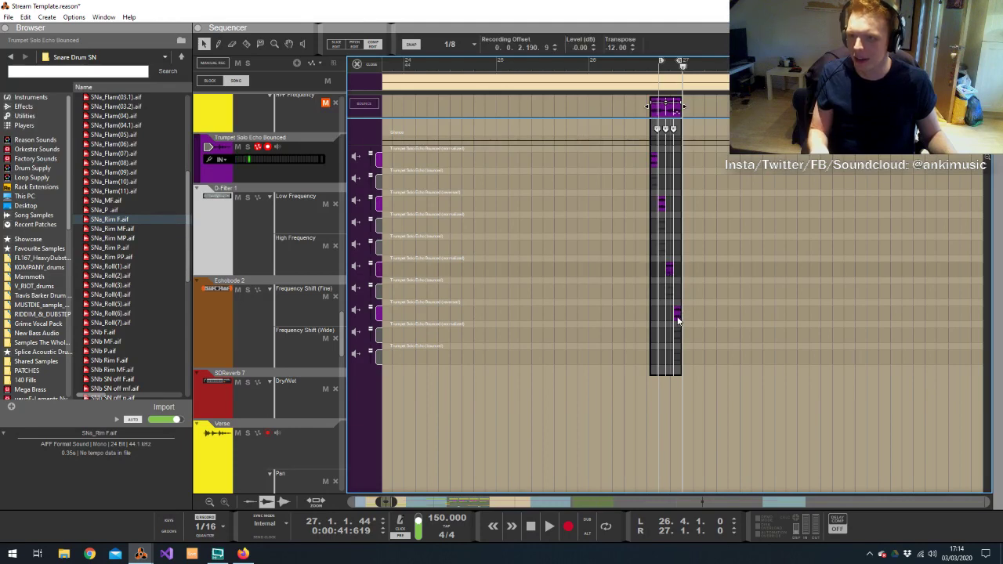
drag(614, 49, 618, 47)
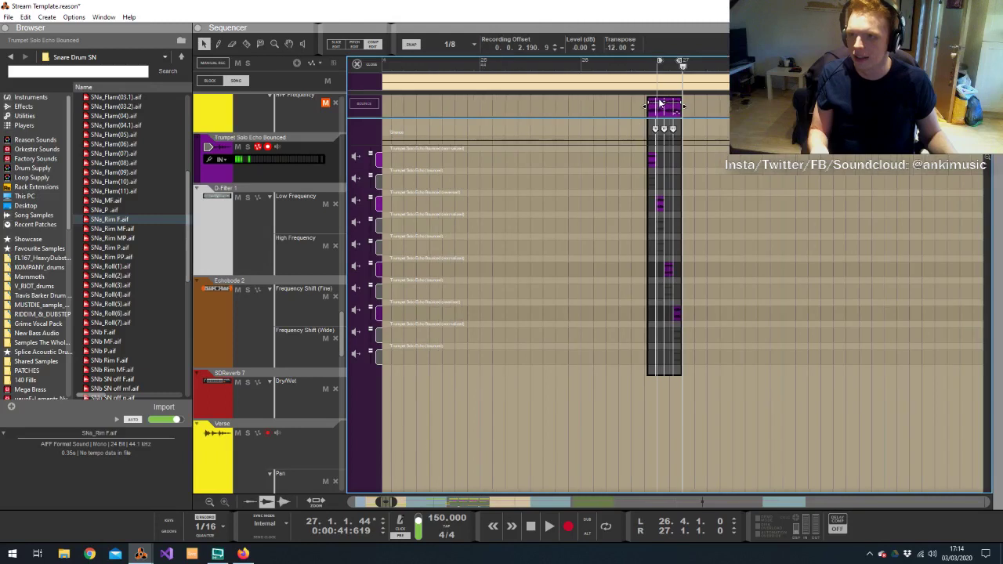
scroll(660, 102, up, 5)
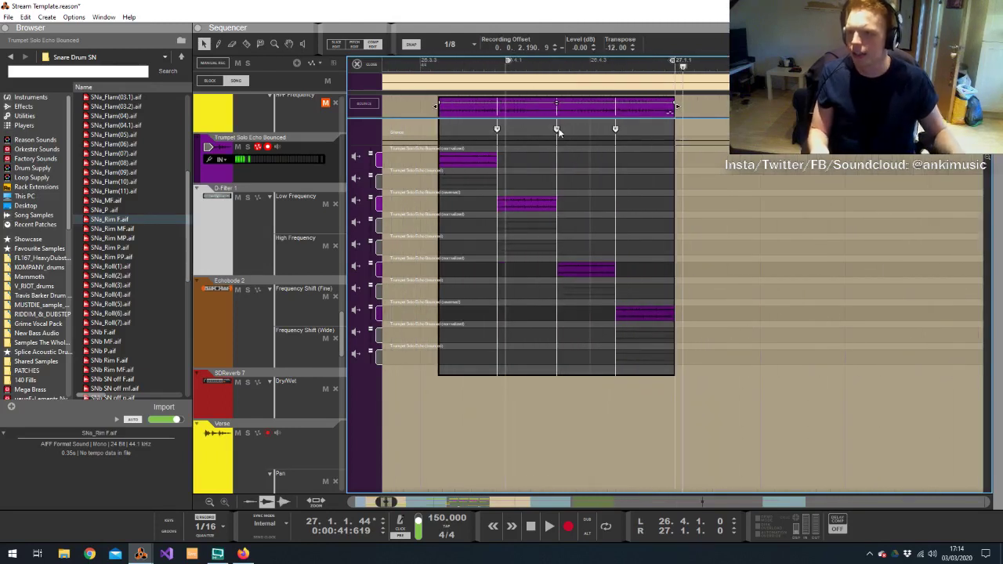
click(556, 129)
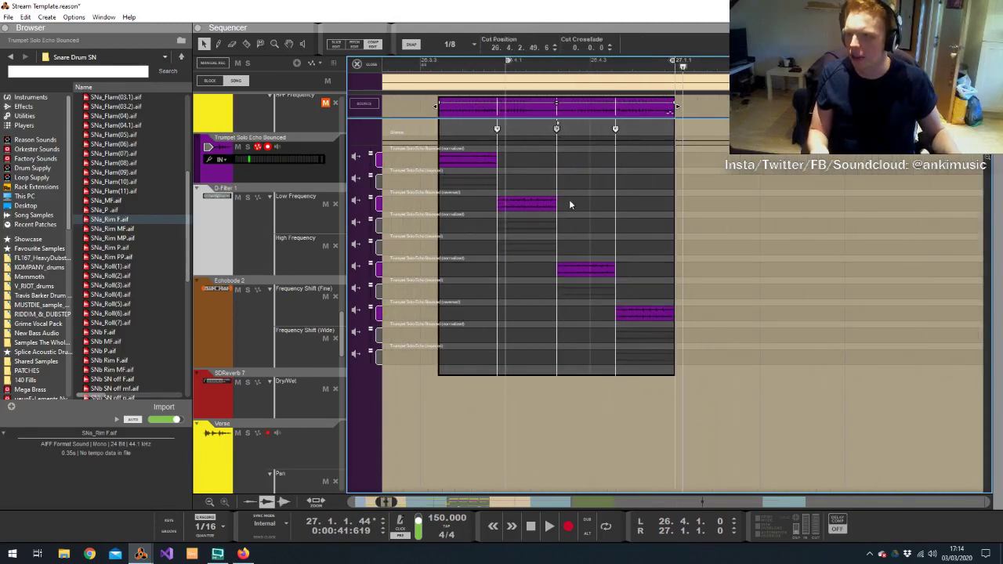
click(647, 339)
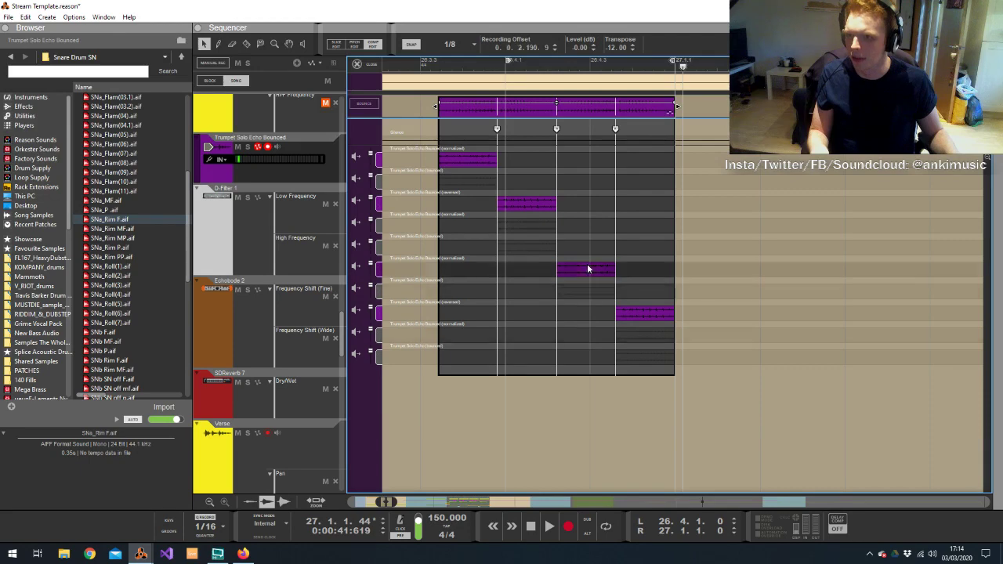
click(533, 199)
click(483, 169)
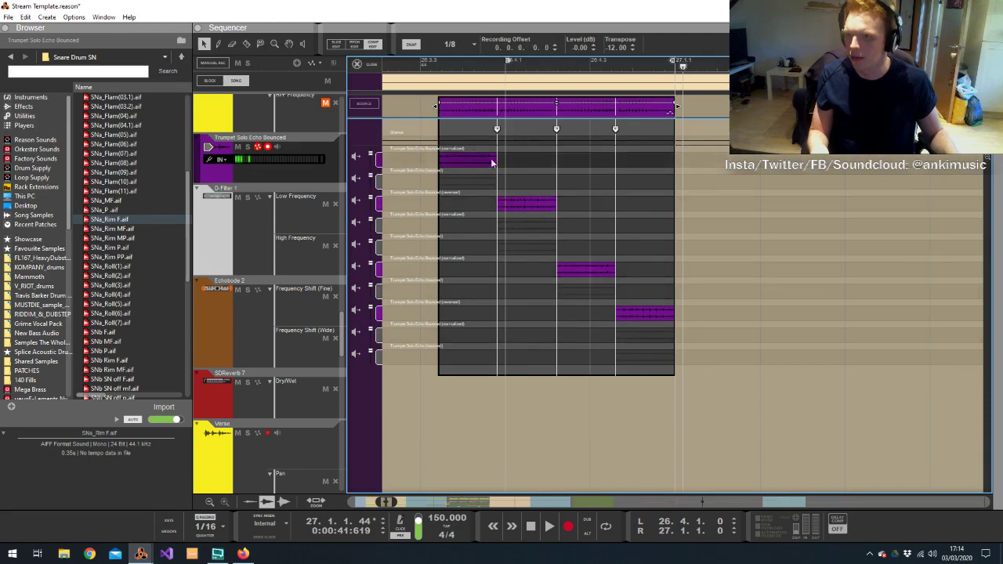
click(581, 115)
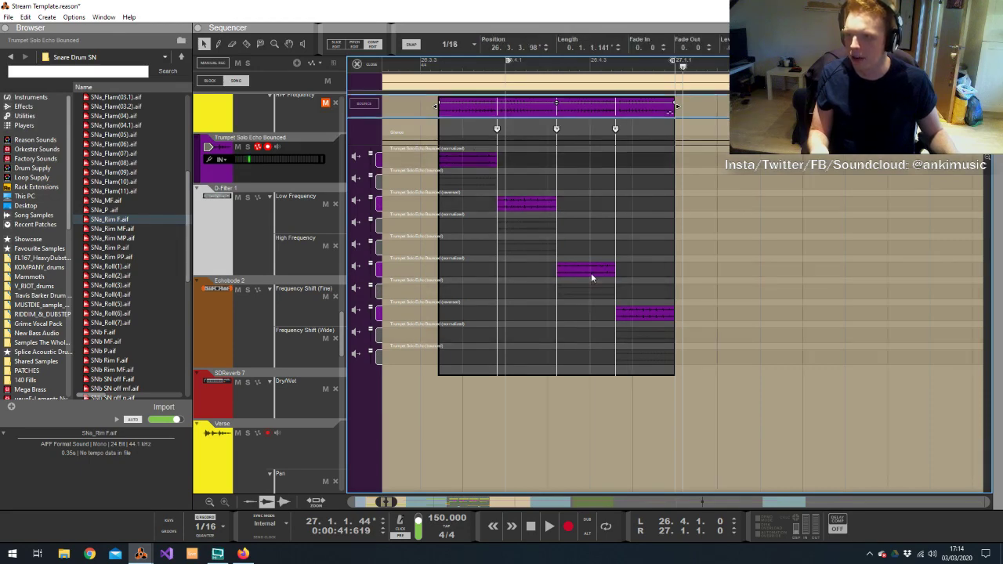
click(368, 65)
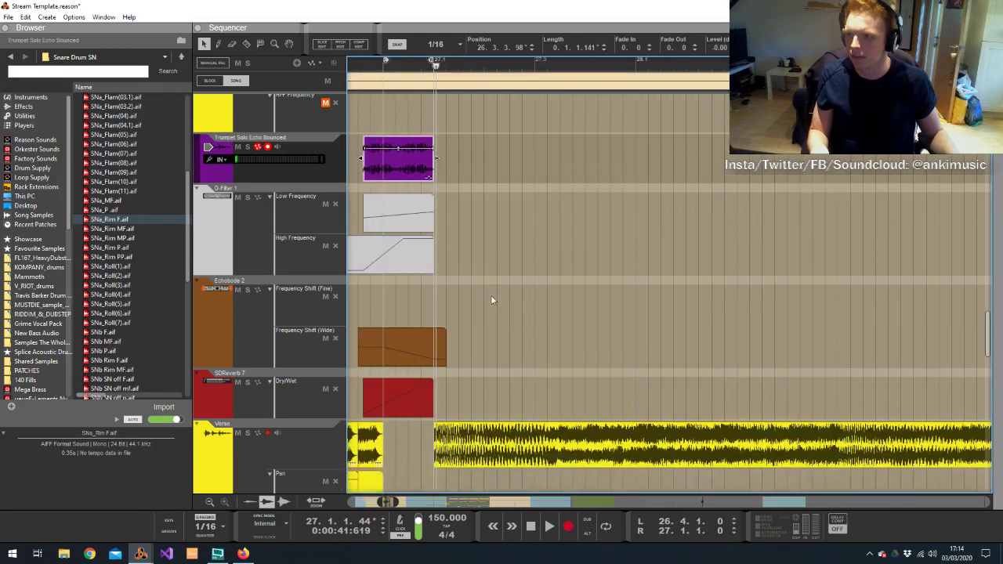
Split the Trumpet Solo Echo Bounced clip just after 26.4.2 and audition the transition
click(402, 146)
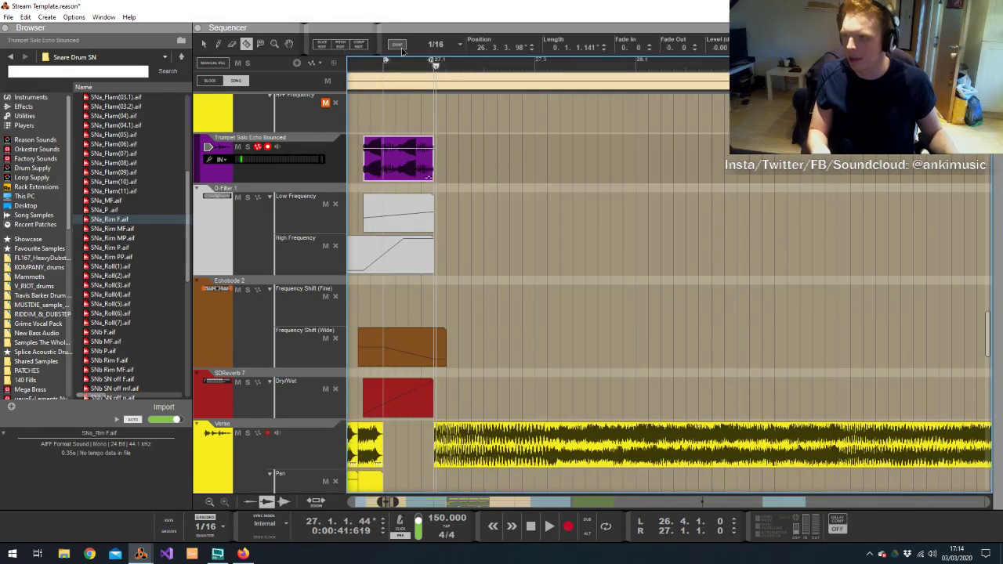
click(436, 44)
click(432, 90)
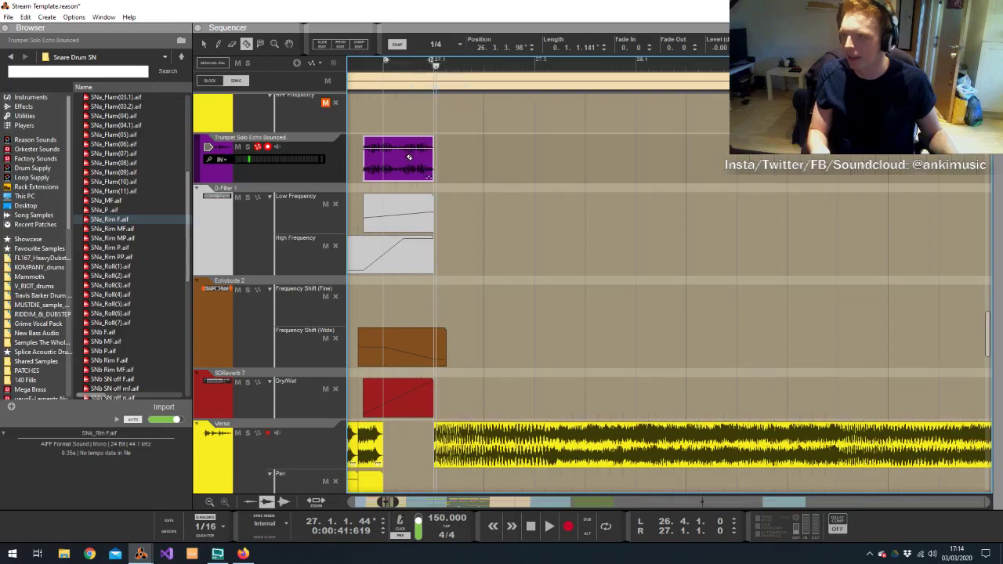
click(436, 44)
click(439, 123)
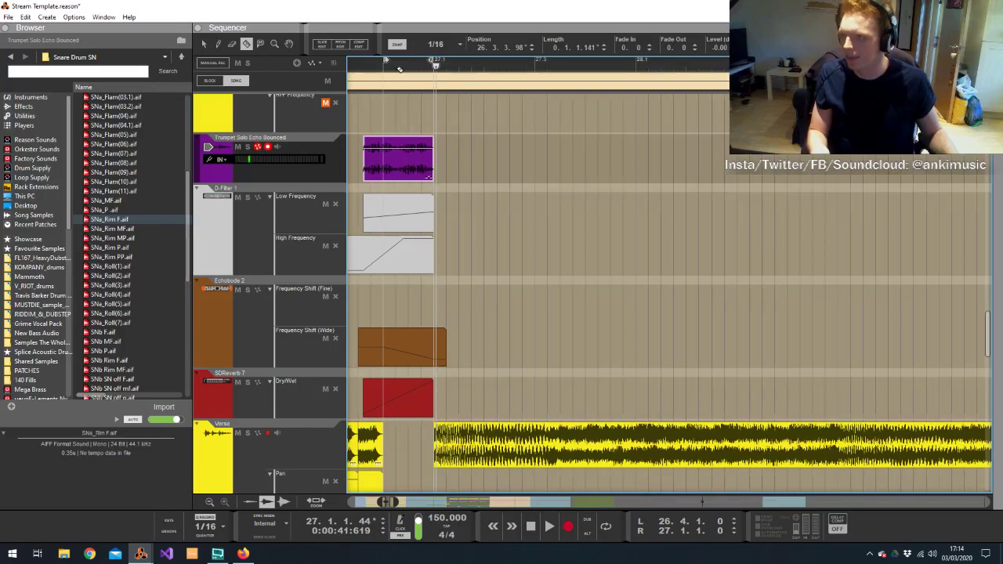
click(398, 72)
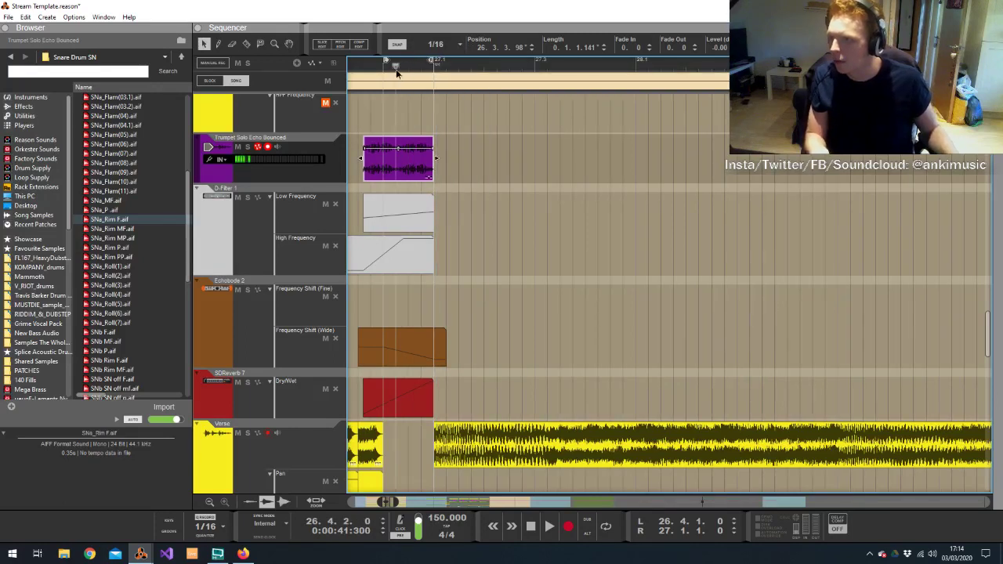
key(r)
click(400, 152)
key(q)
click(410, 158)
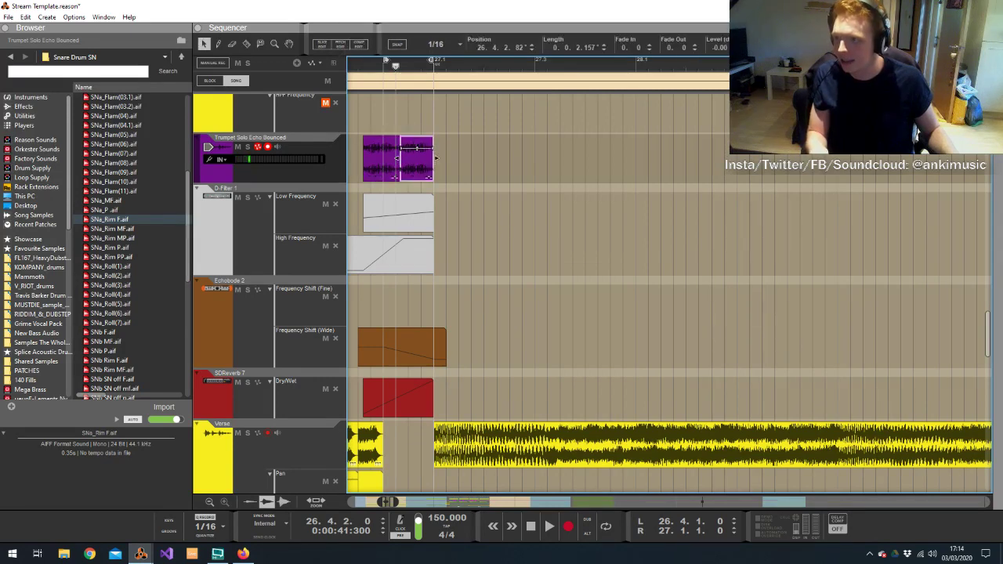
click(355, 71)
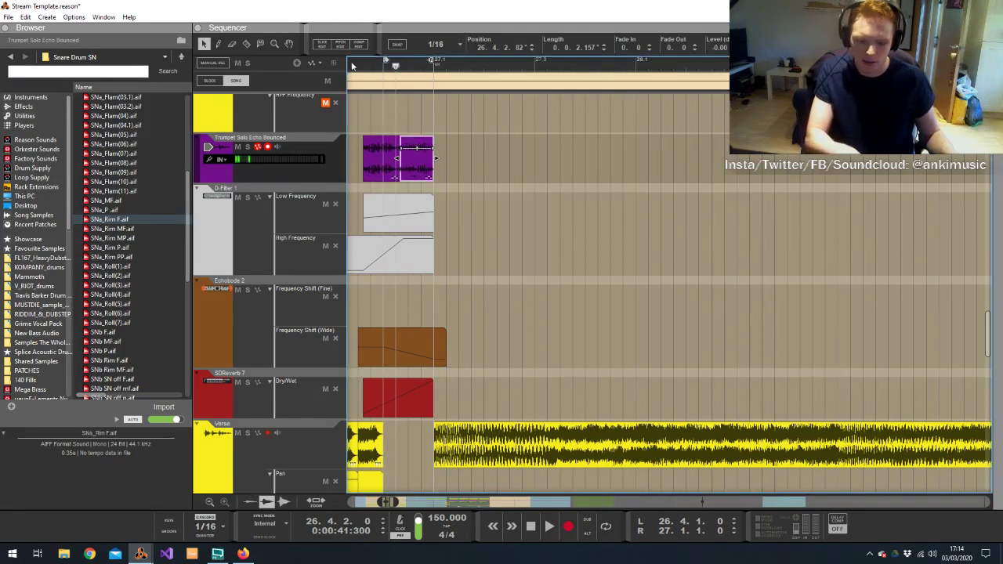
key(space)
click(431, 114)
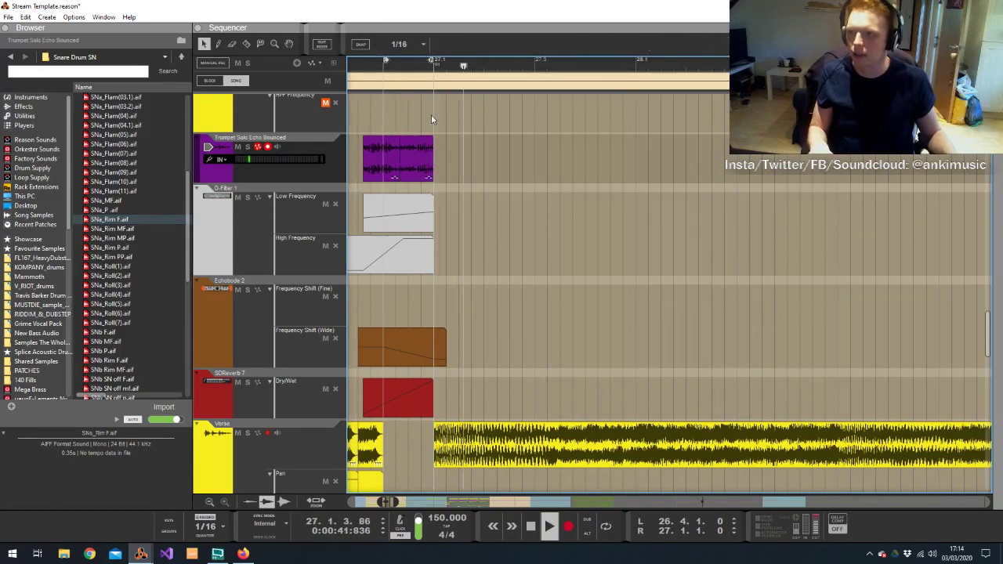
key(space)
Add a Pan automation clip to the trumpet track, going from -74 at 26.3.1 to 78 at 27.1.1, and audition it
scroll(432, 115, down, 2)
scroll(431, 114, down, 3)
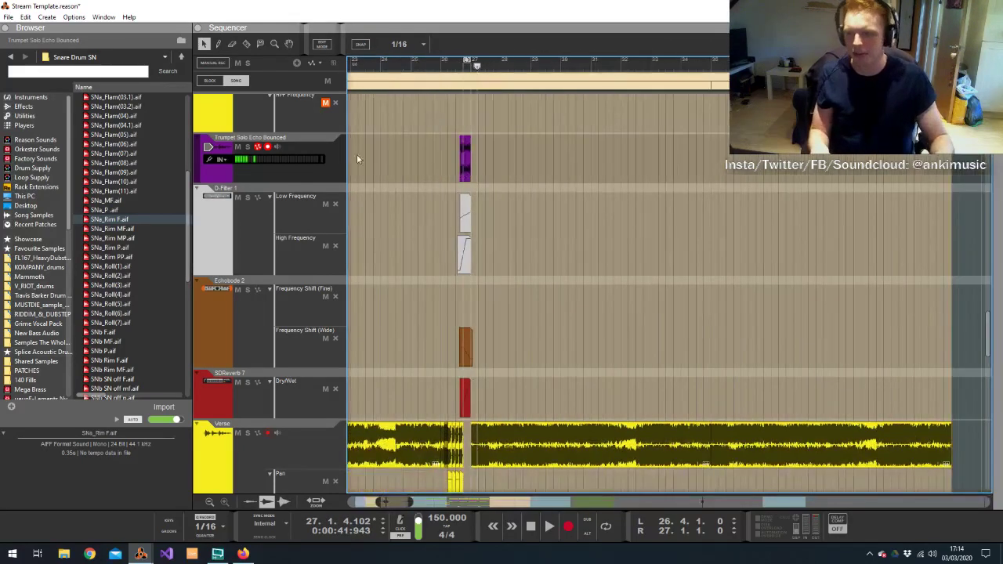
key(alt+Tab)
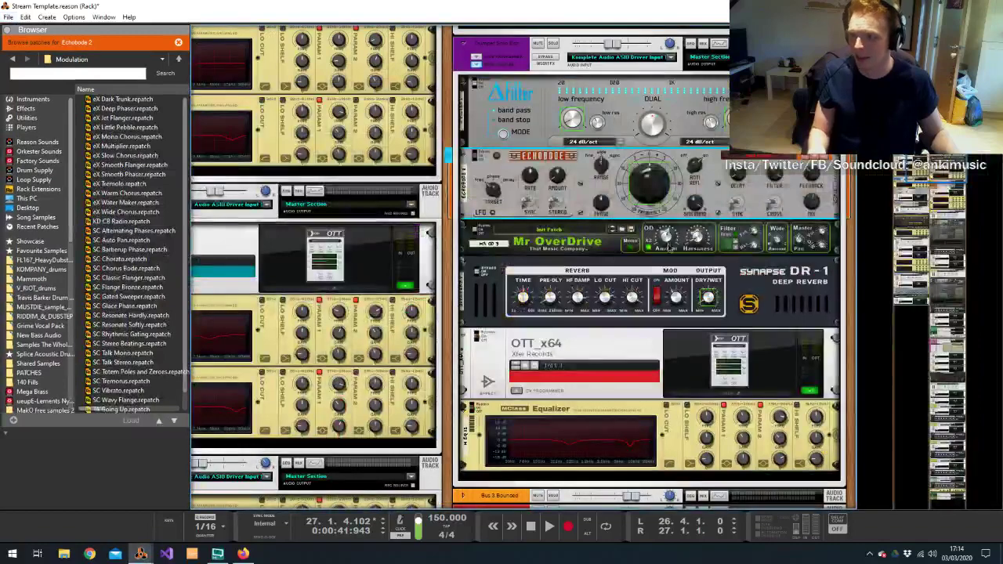
alt+click(668, 45)
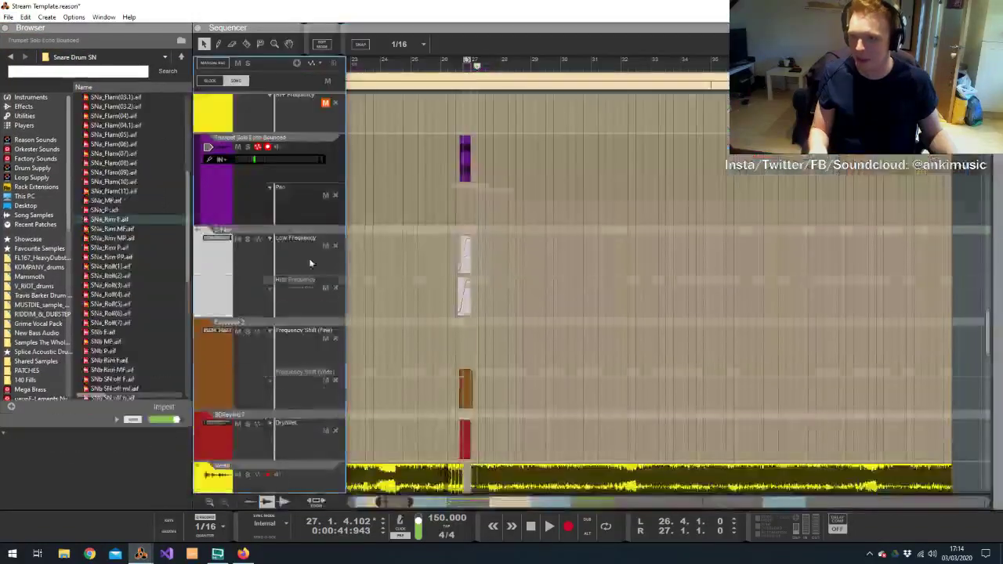
double_click(474, 202)
double_click(474, 202)
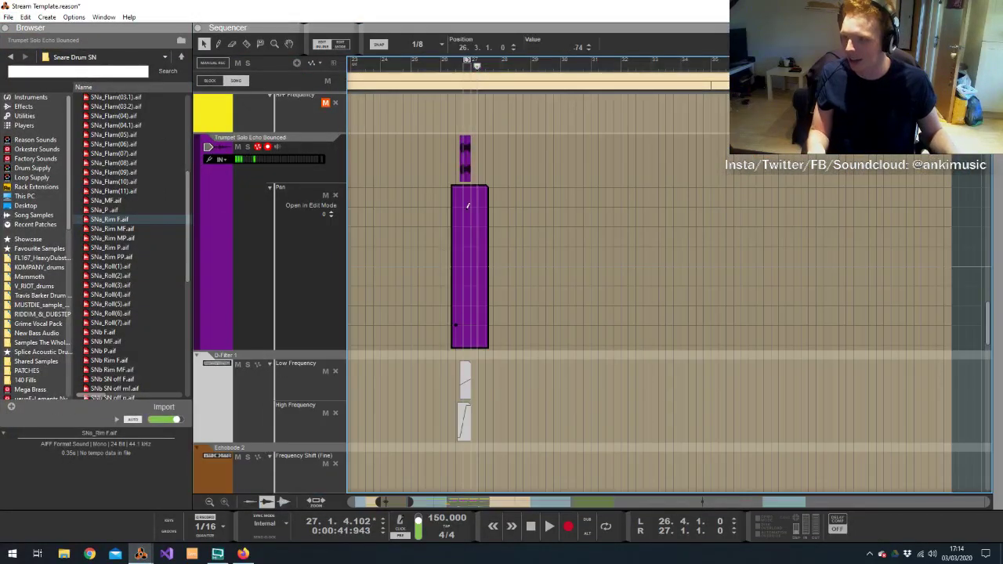
key(space)
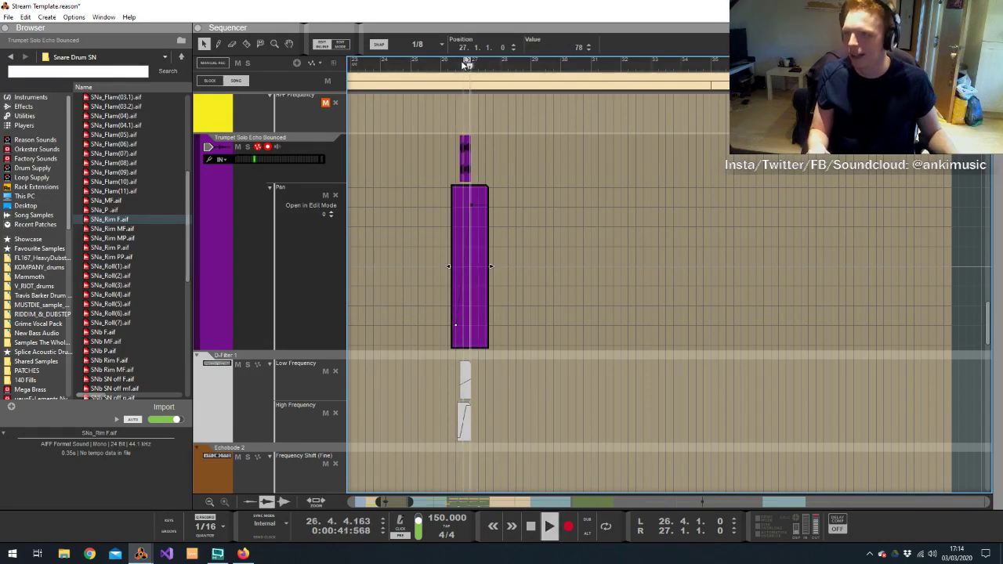
key(space)
click(601, 185)
Set the snap to Bar and try duplicating all the verse's Sidechain Trig clips in Lane 1 and Lane 2 directly after the originals
key(g)
key(g)
key(g)
key(g)
key(g)
key(g)
key(g)
key(g)
key(g)
key(g)
key(g)
key(g)
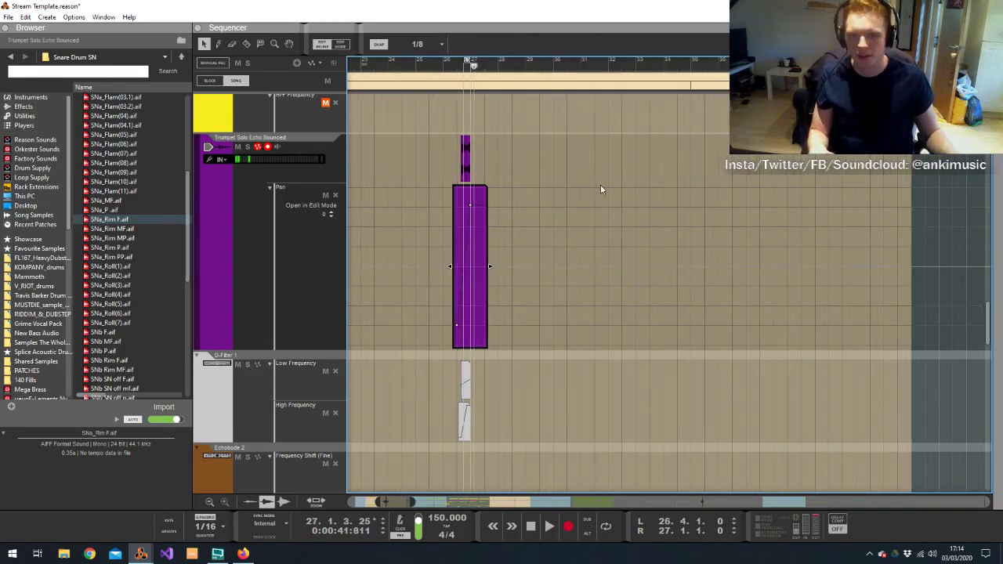
scroll(604, 186, up, 15)
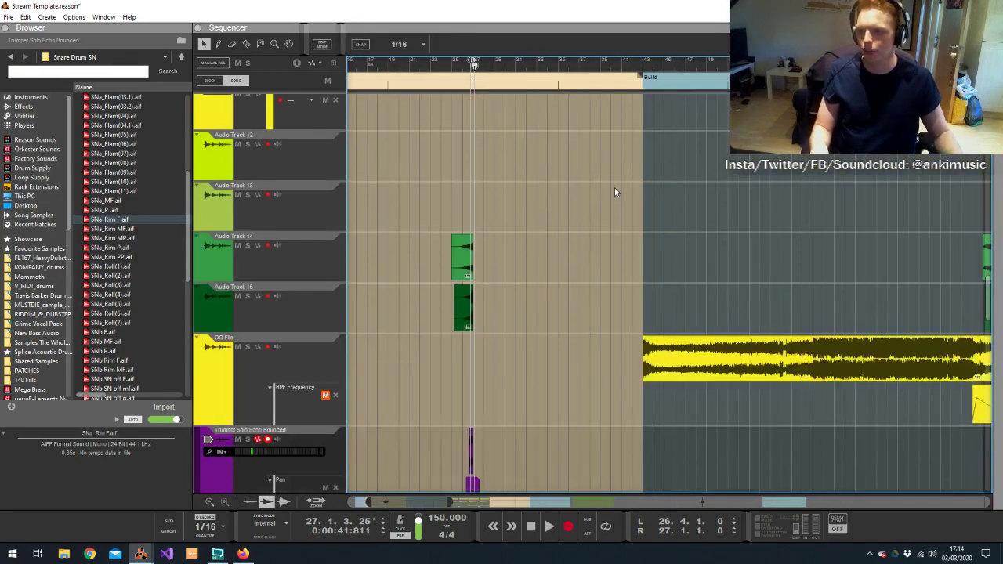
scroll(533, 180, down, 10)
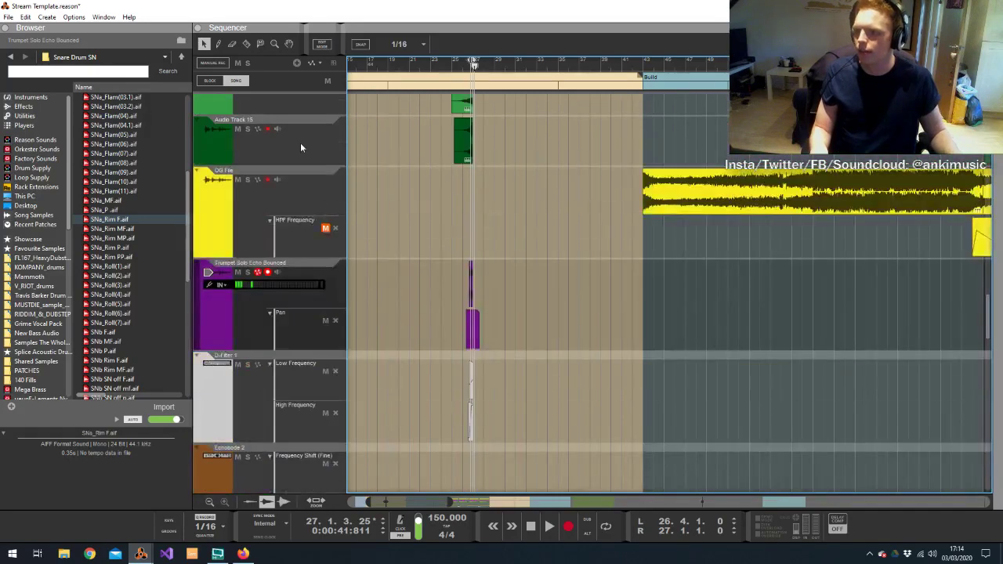
scroll(300, 143, down, 10)
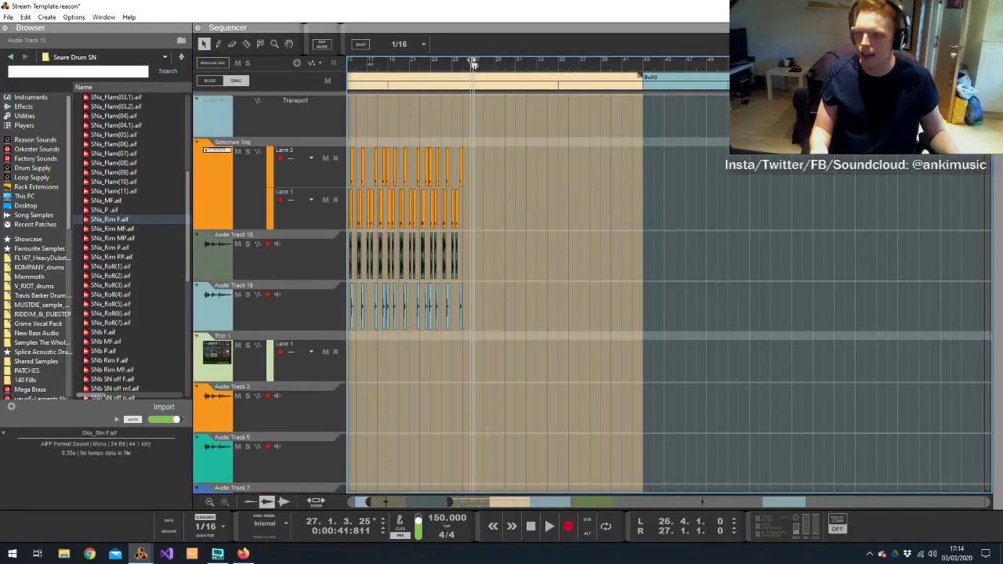
scroll(490, 165, down, 3)
scroll(457, 177, up, 3)
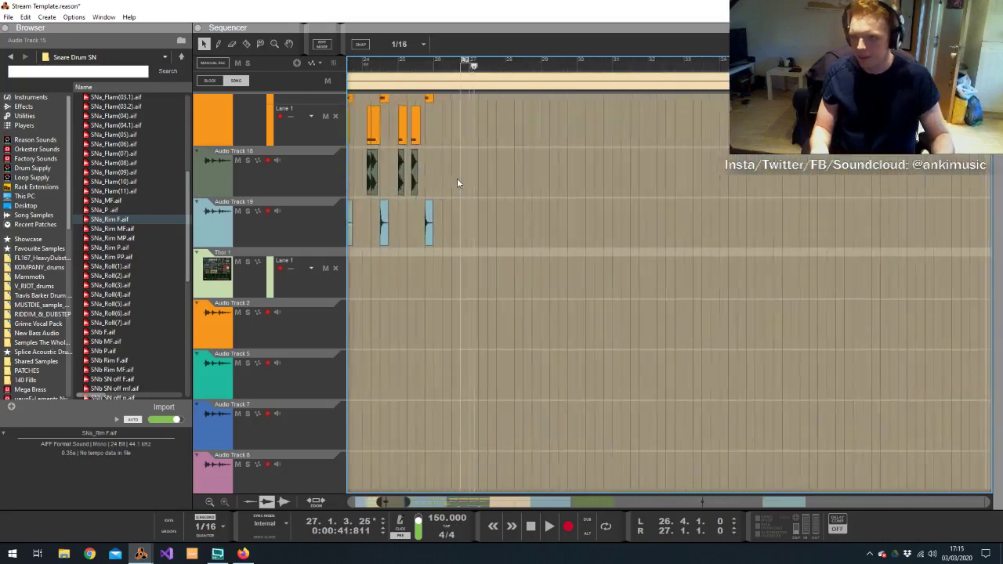
scroll(456, 178, up, 1)
drag(377, 504, 421, 503)
scroll(704, 210, up, 3)
drag(684, 224, 393, 156)
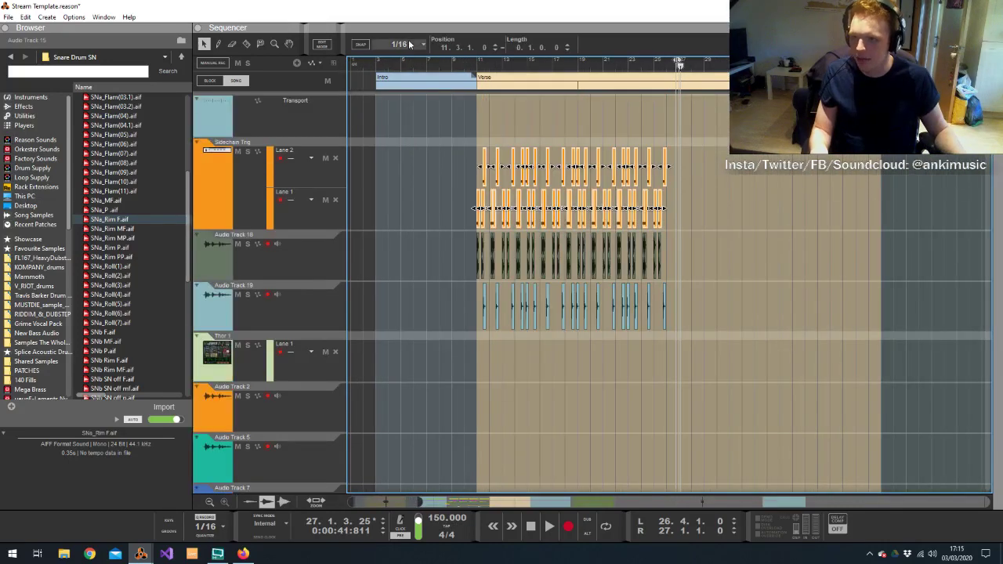
click(399, 44)
click(398, 39)
key(ctrl+d)
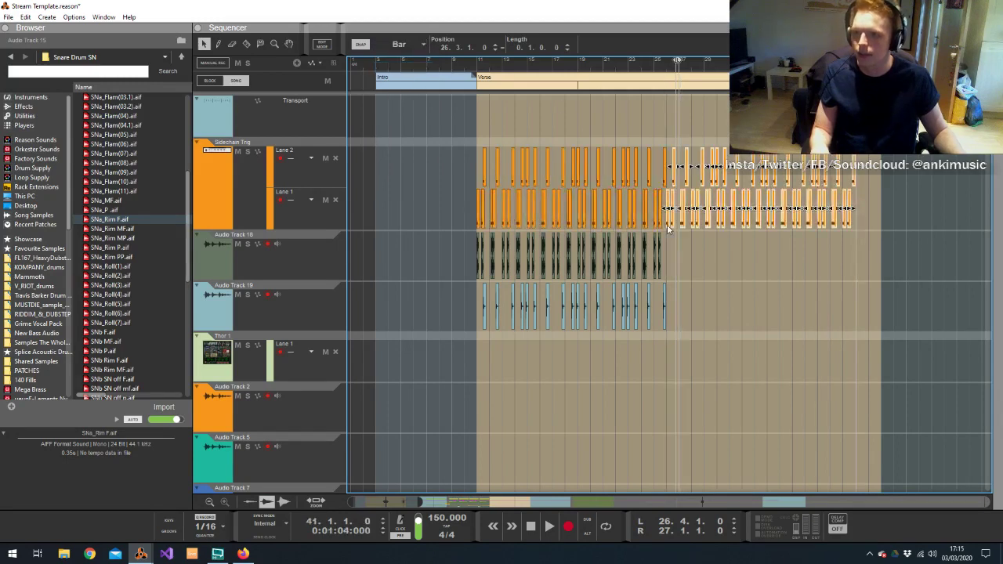
key(ctrl+z)
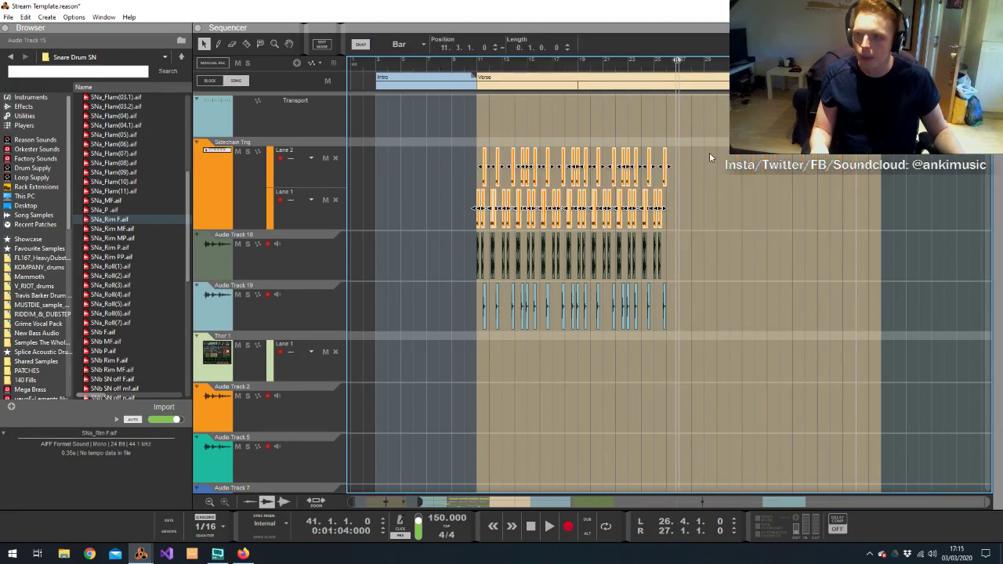
Paste a copy of the Sidechain Trig clips from both lanes at bar 27 and audition from bar 26
drag(710, 158, 374, 218)
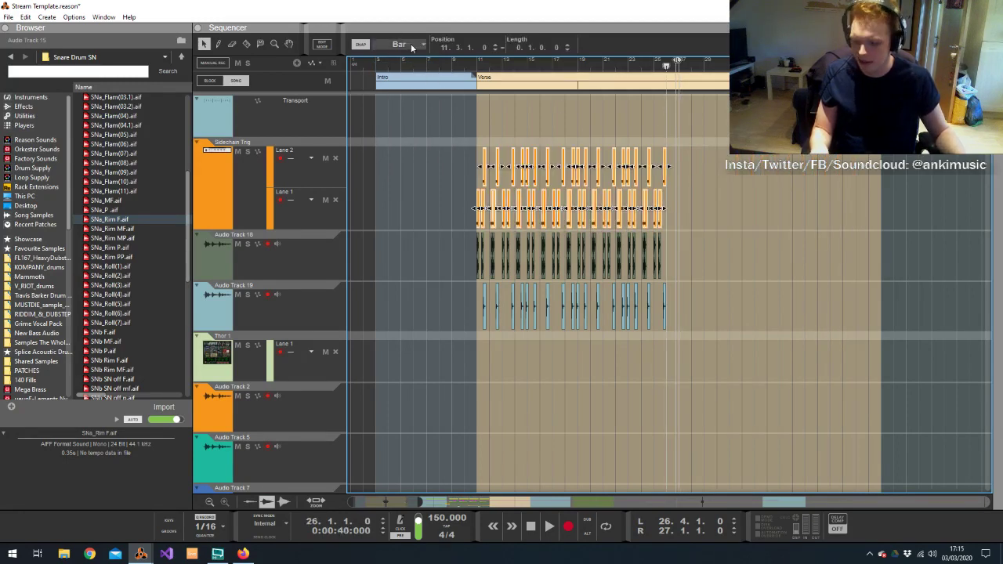
click(678, 67)
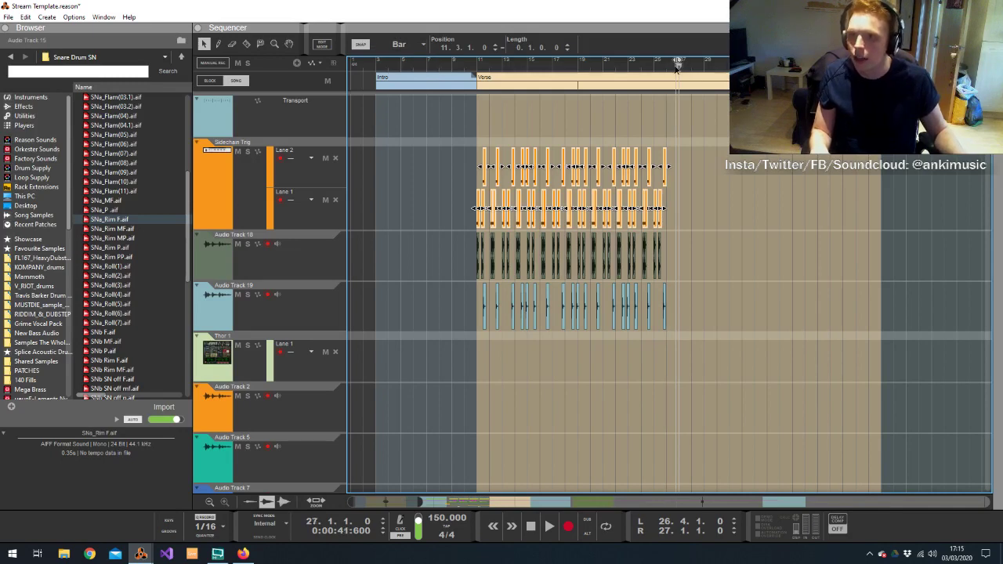
key(ctrl+v)
click(667, 67)
key(space)
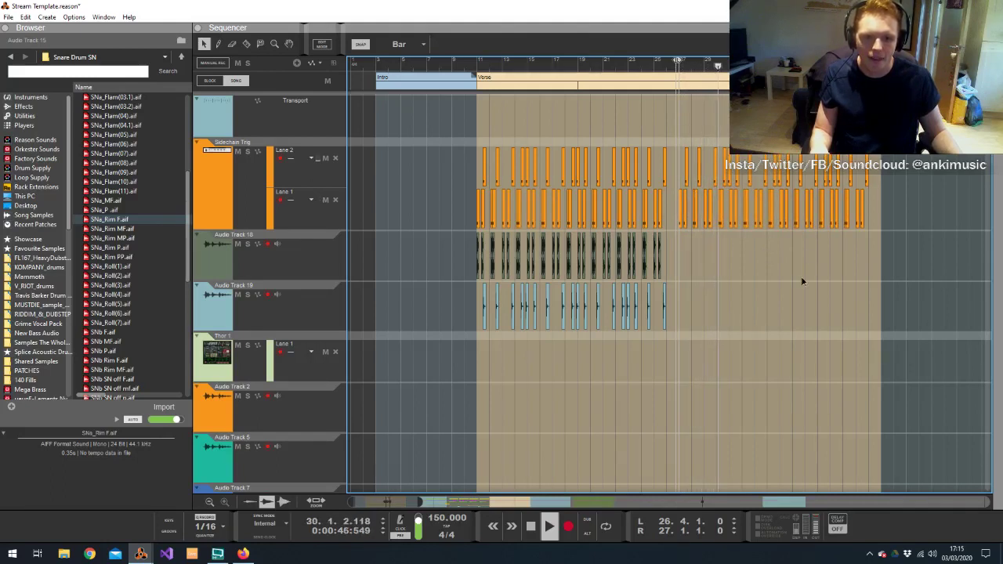
key(space)
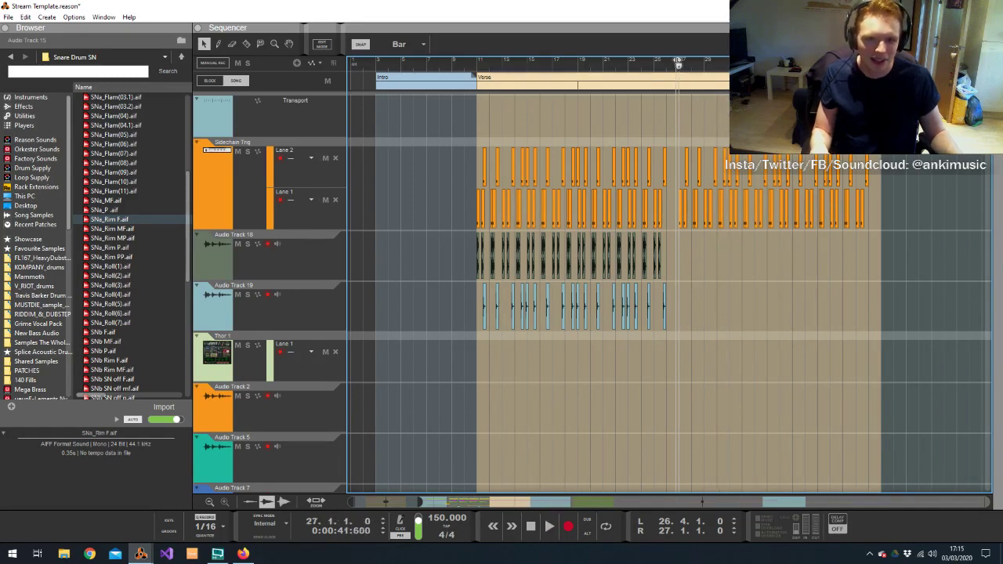
Check the VoxengoRecorder plug-in's recording status in the rack, close its window and return to the sequencer
key(alt+Tab)
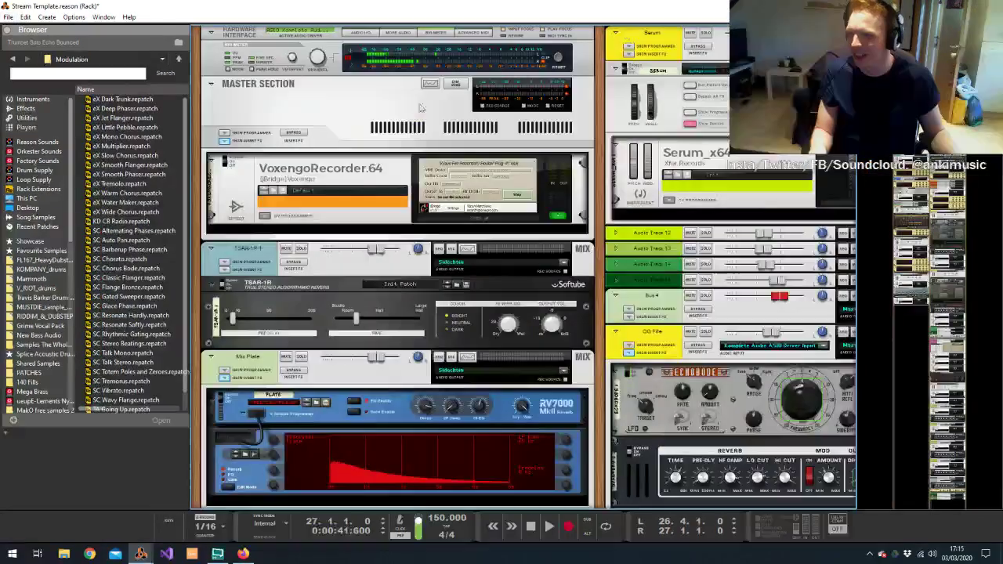
click(479, 190)
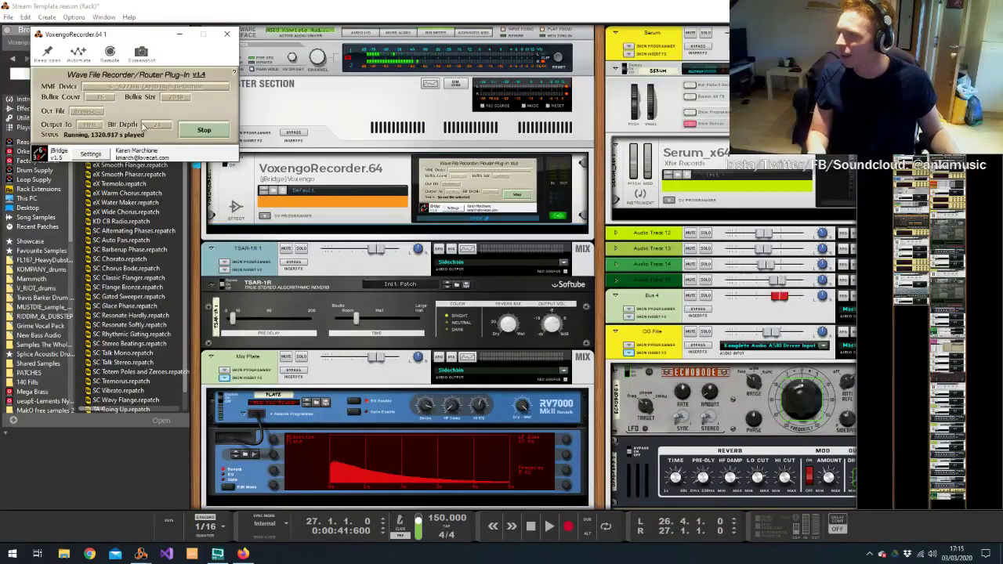
click(227, 35)
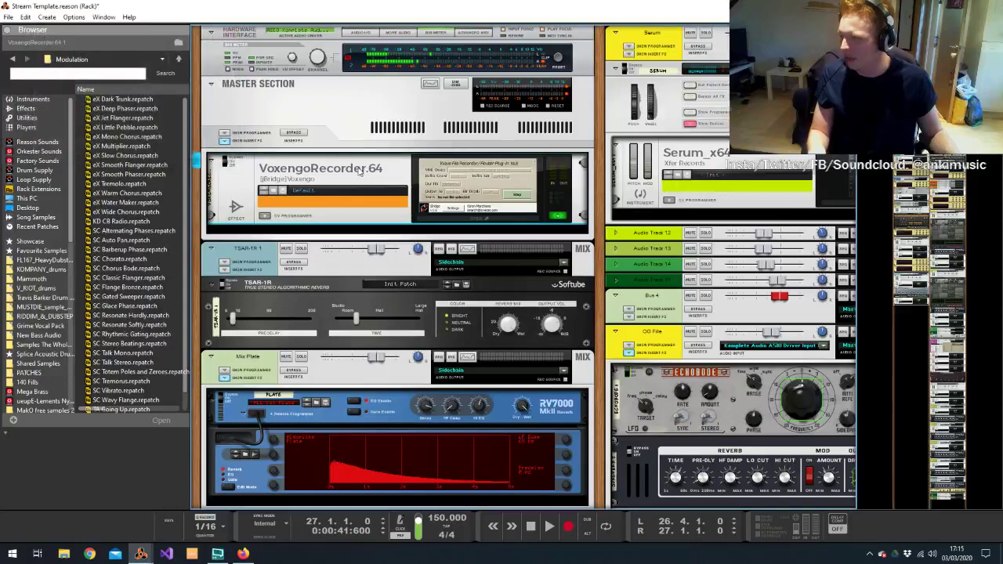
key(alt+Tab)
click(451, 292)
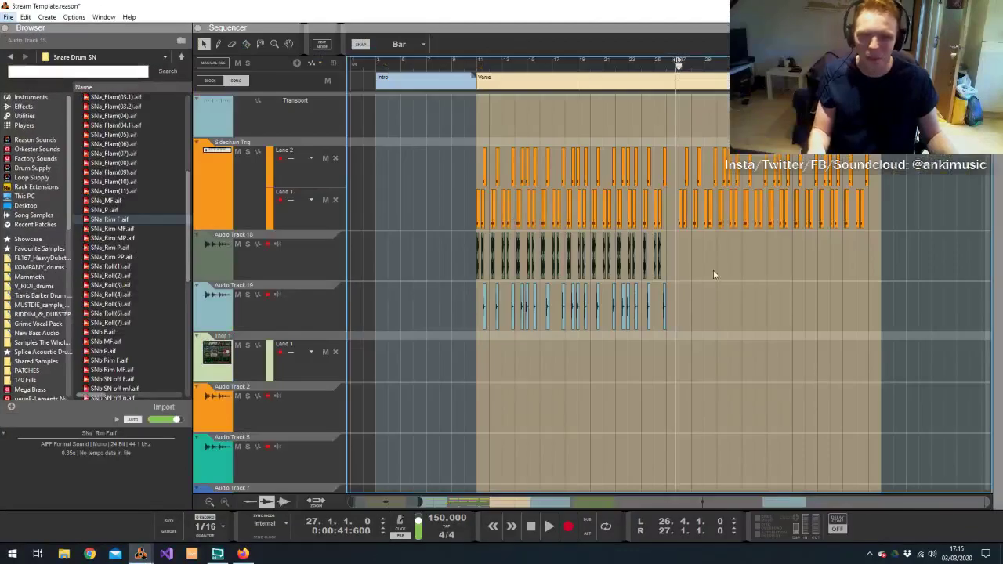
Create a new audio track directly below Audio Track 19
scroll(717, 289, up, 2)
scroll(717, 290, up, 1)
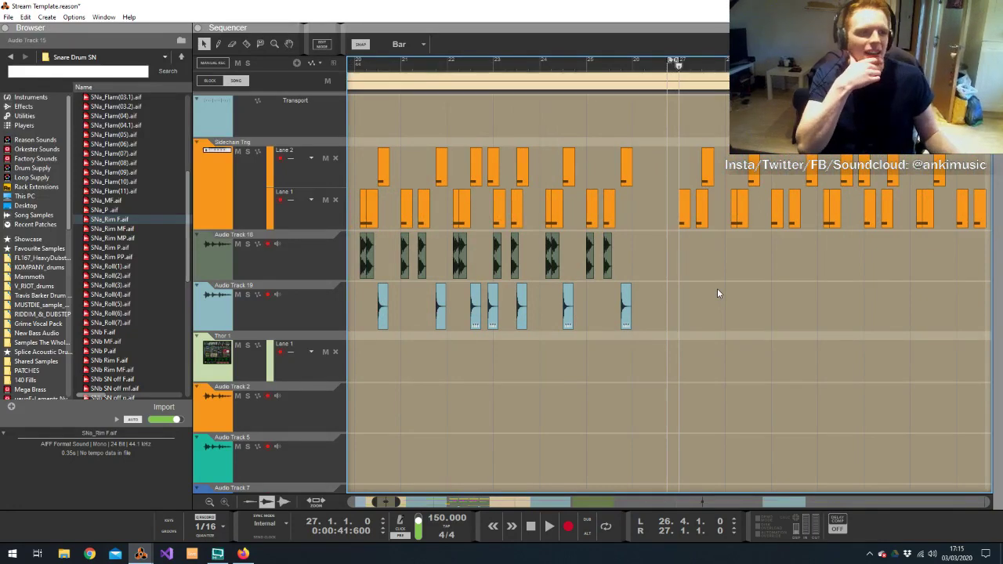
click(292, 310)
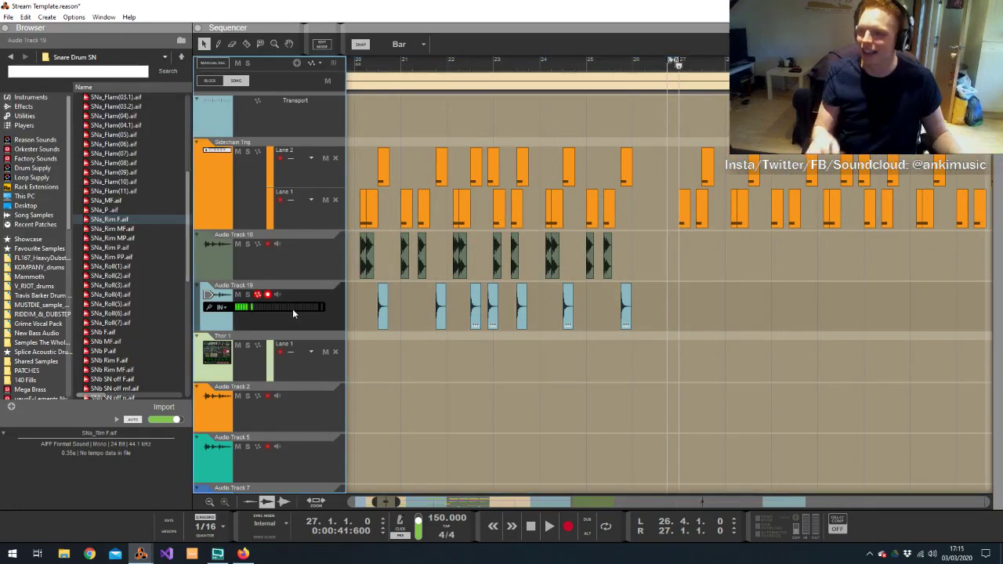
key(ctrl+t)
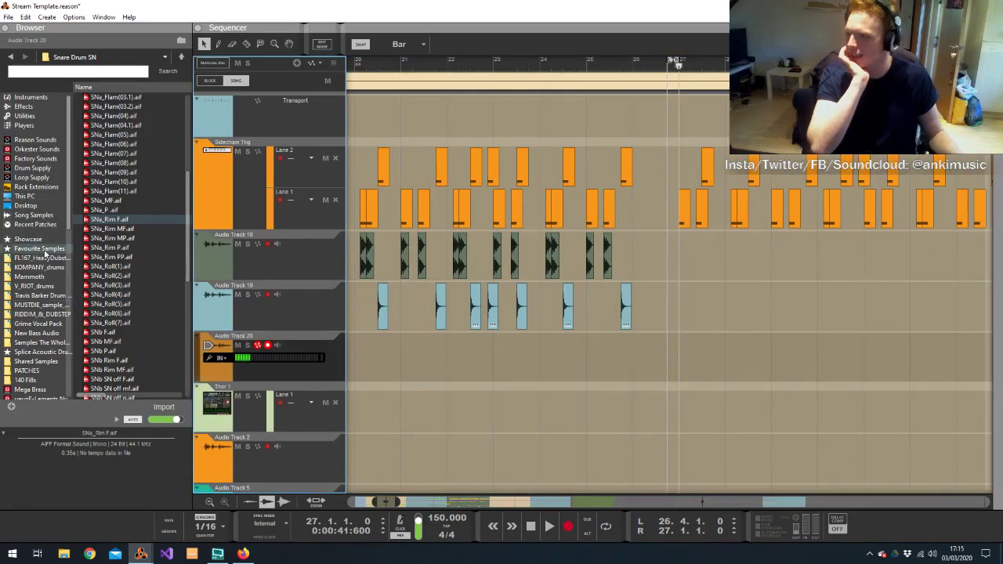
Audition kicks in the V_RIOT_kicks folder and place V_RIOT_kick_17 at bar 27 on Audio Track 20
click(43, 259)
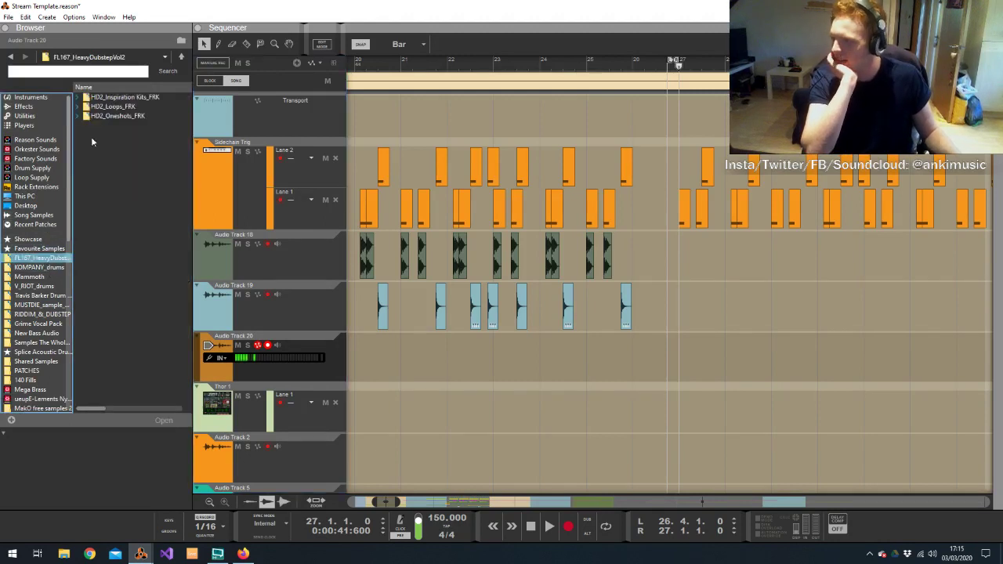
click(32, 286)
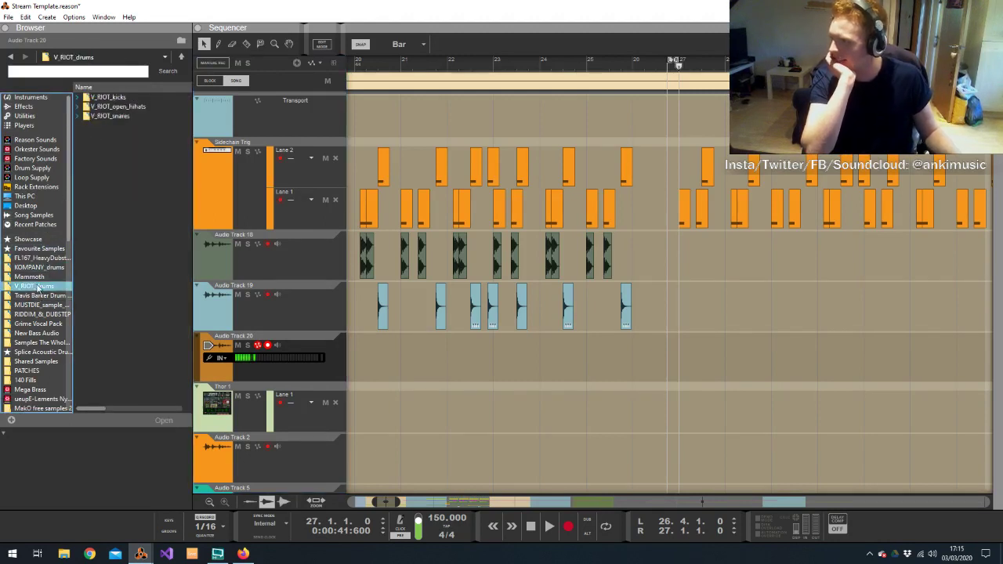
click(129, 99)
double_click(128, 99)
click(129, 163)
click(130, 229)
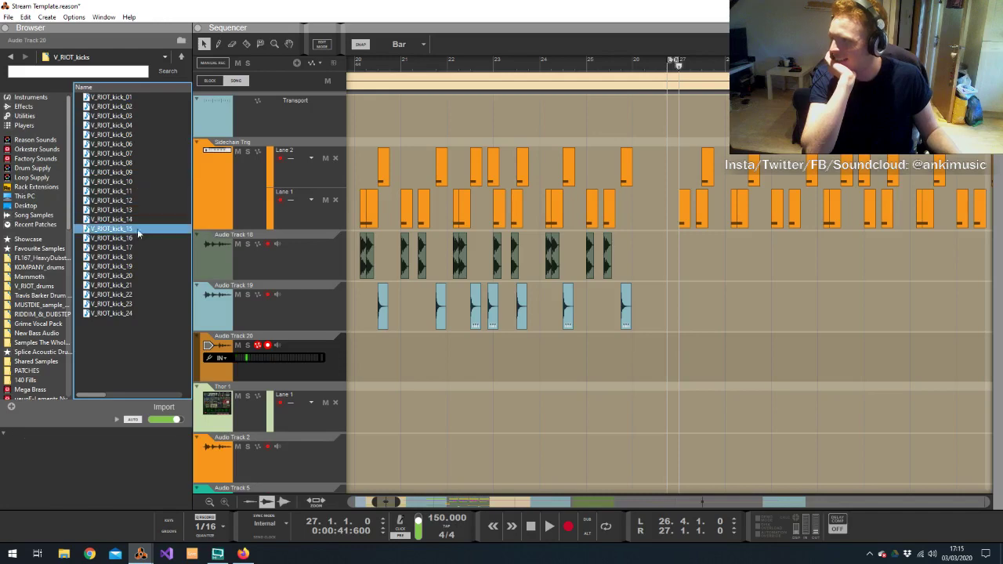
click(129, 248)
drag(129, 255, 685, 358)
Set the snap to 1/16 and place a copy of the kick clip at 27.2.3, matching the Lane 1 sidechain trigger
click(403, 44)
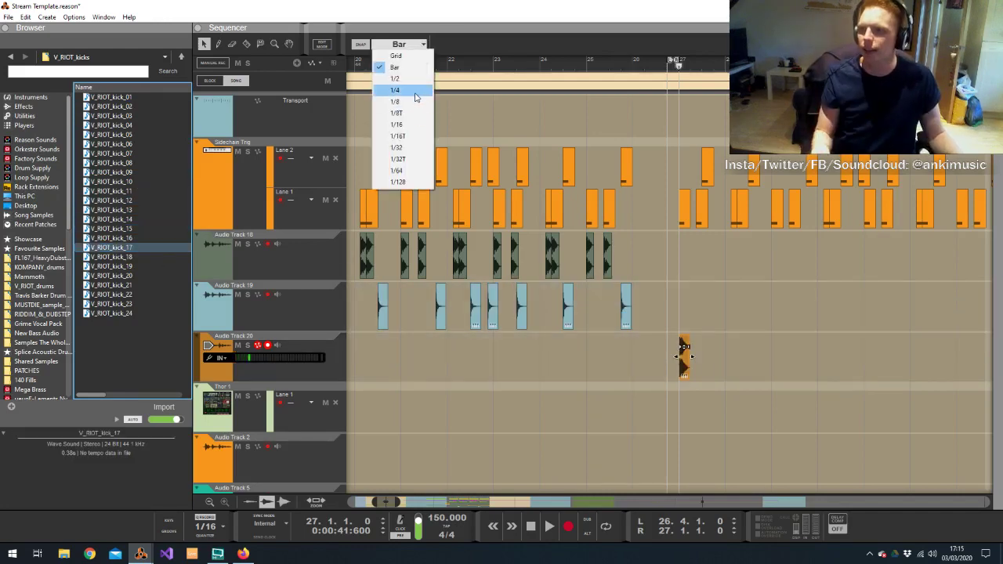
click(414, 125)
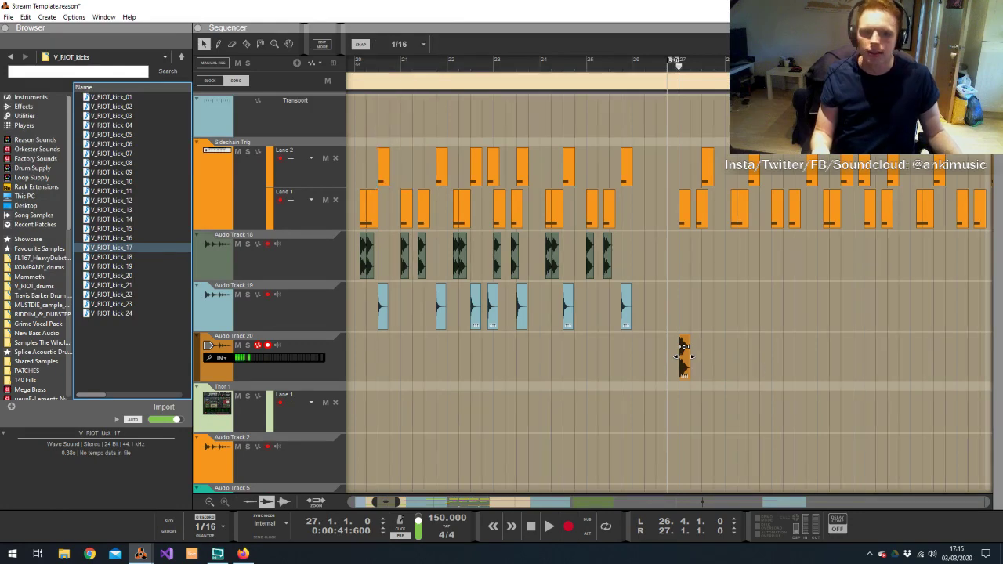
mouse_move(684, 356)
mouse_down()
mouse_move(598, 361)
mouse_move(661, 369)
mouse_move(684, 359)
mouse_up()
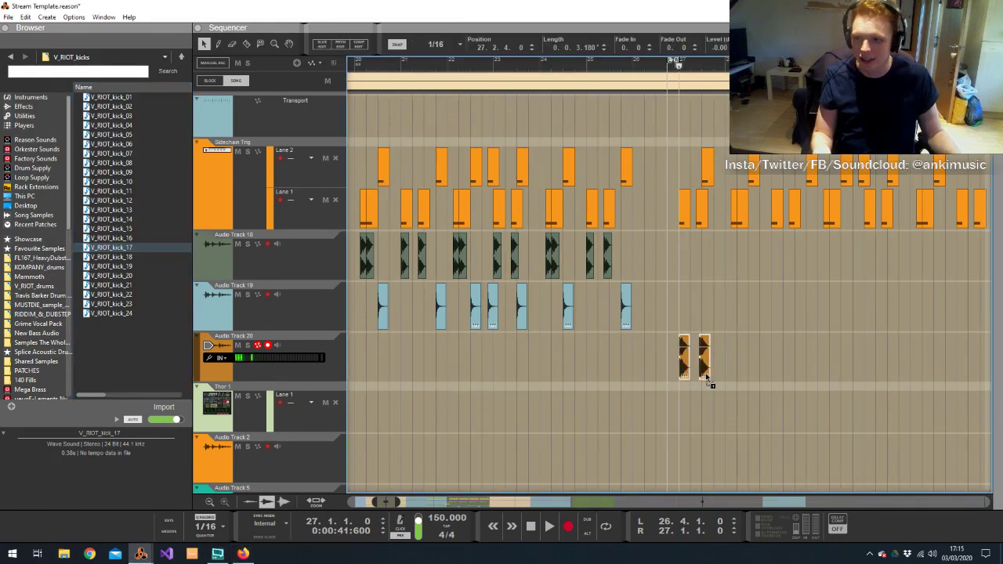
click(698, 63)
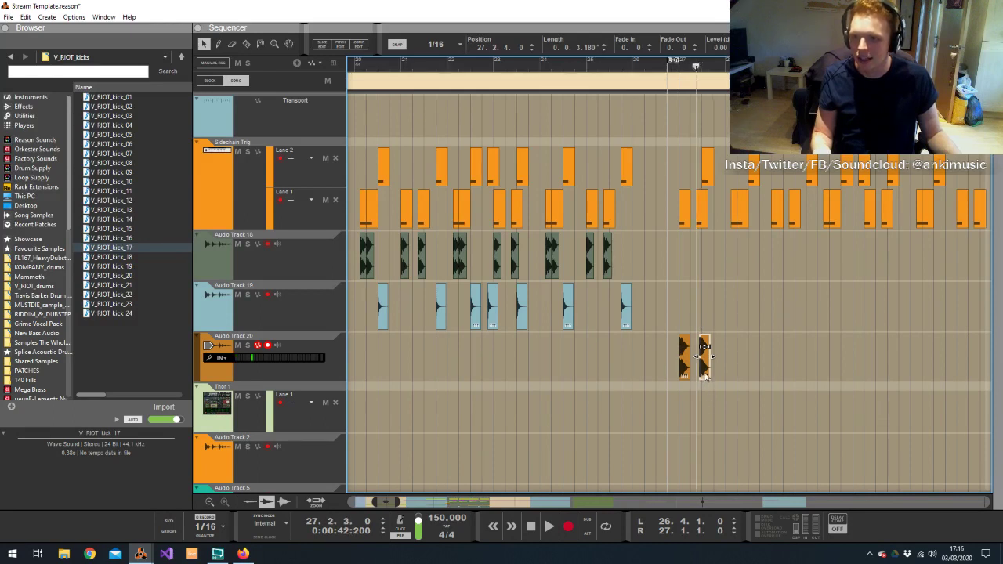
click(734, 293)
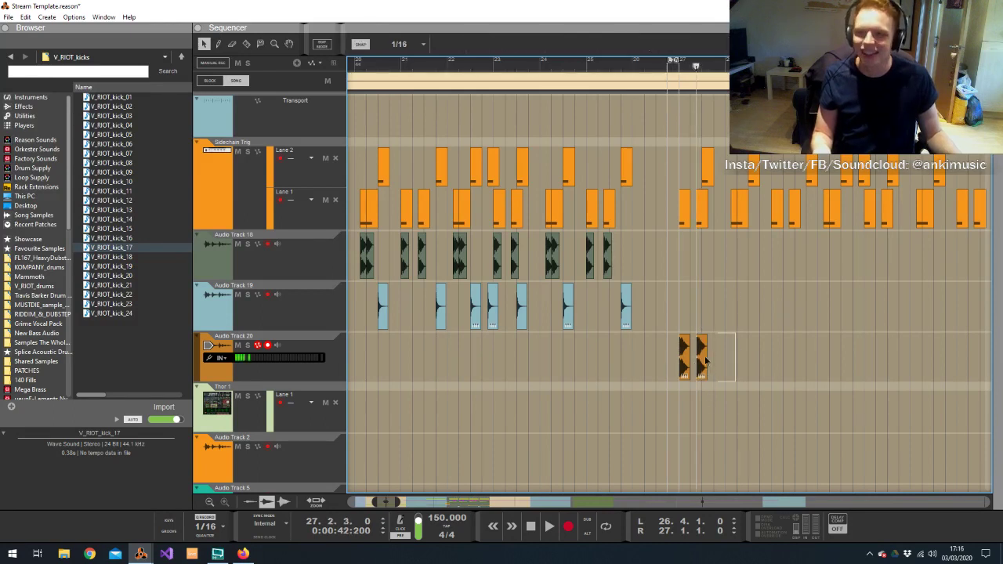
drag(706, 361, 675, 349)
click(432, 47)
click(438, 68)
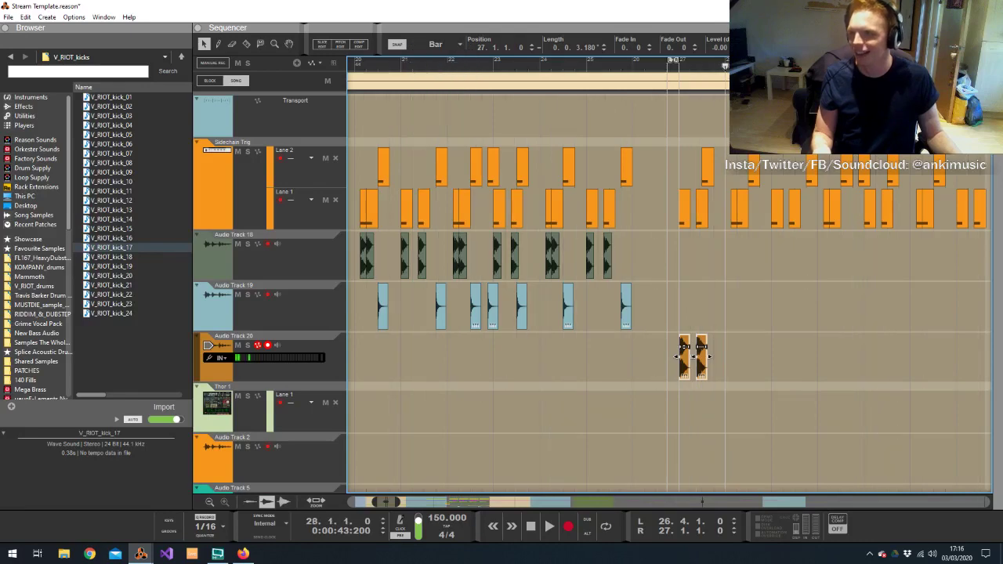
click(439, 47)
click(442, 98)
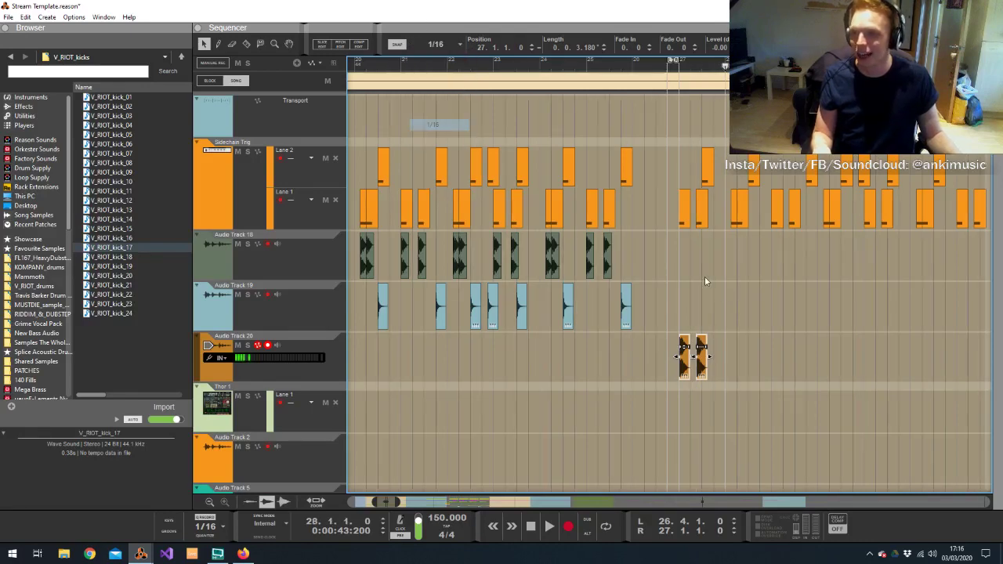
click(728, 290)
Copy the kick clip to 28.1.3 and 28.2.1 to match the Lane 1 triggers in bar 28
ctrl+scroll(728, 290, up, 1)
ctrl+scroll(727, 296, up, 2)
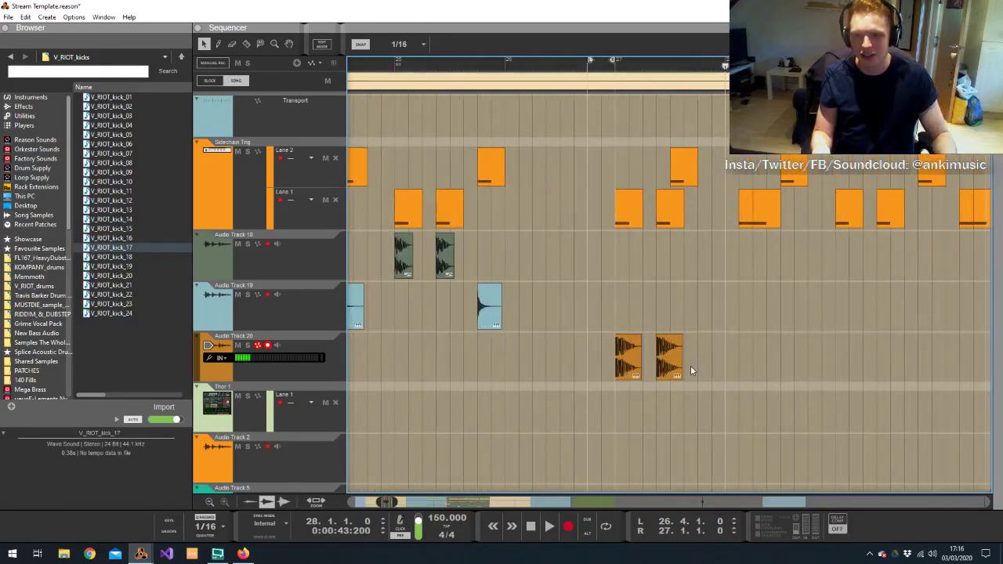
ctrl+drag(681, 367, 757, 356)
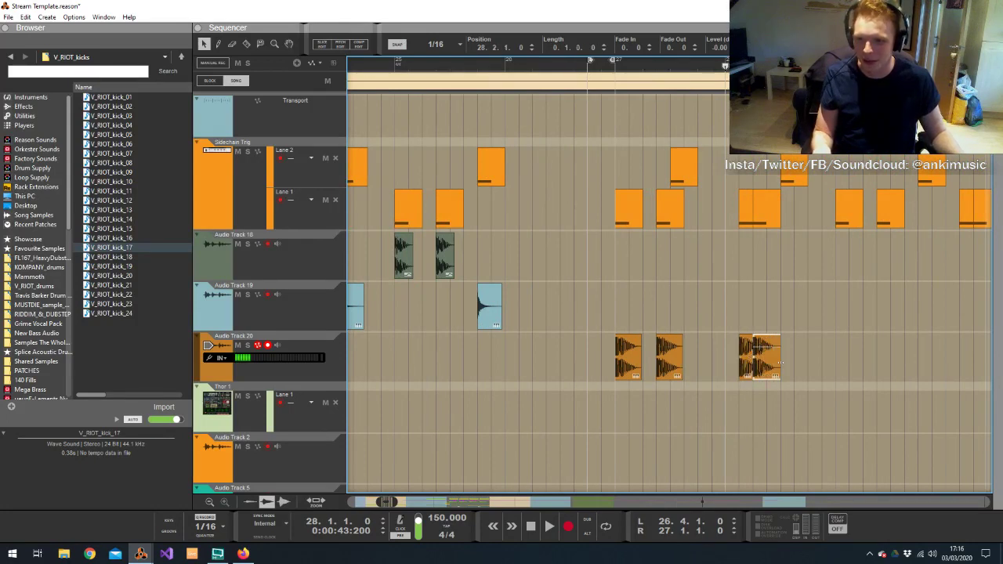
Copy the two-bar kick pattern to bar 29 and its first two kicks to bar 31, and audition from bar 26
drag(831, 335, 852, 375)
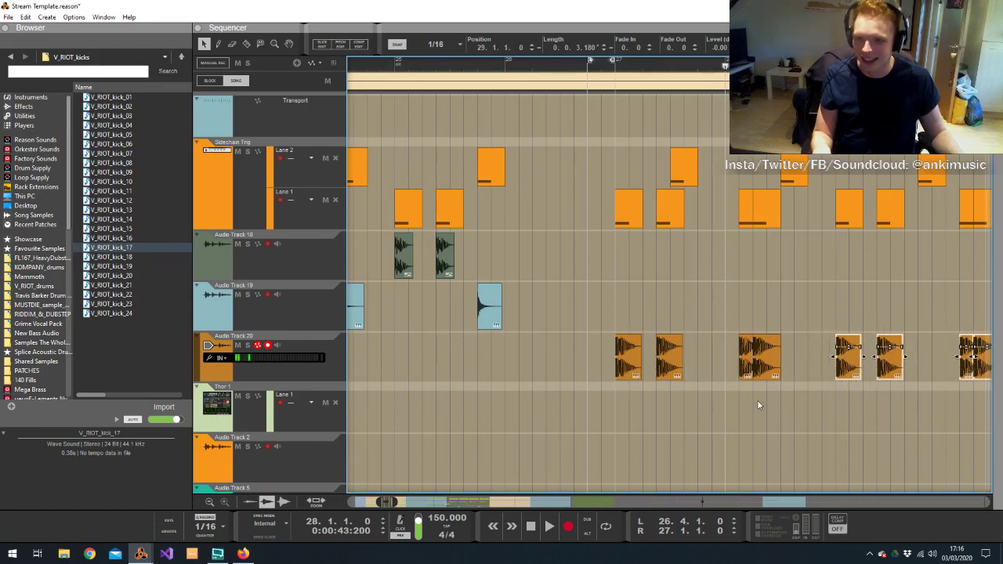
drag(383, 501, 385, 501)
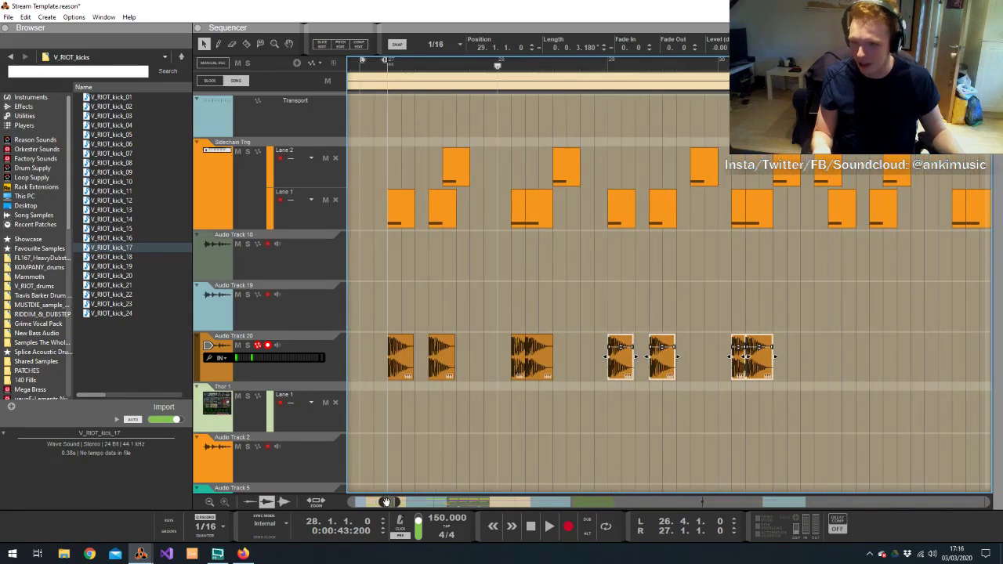
click(823, 392)
drag(600, 332, 889, 372)
key(space)
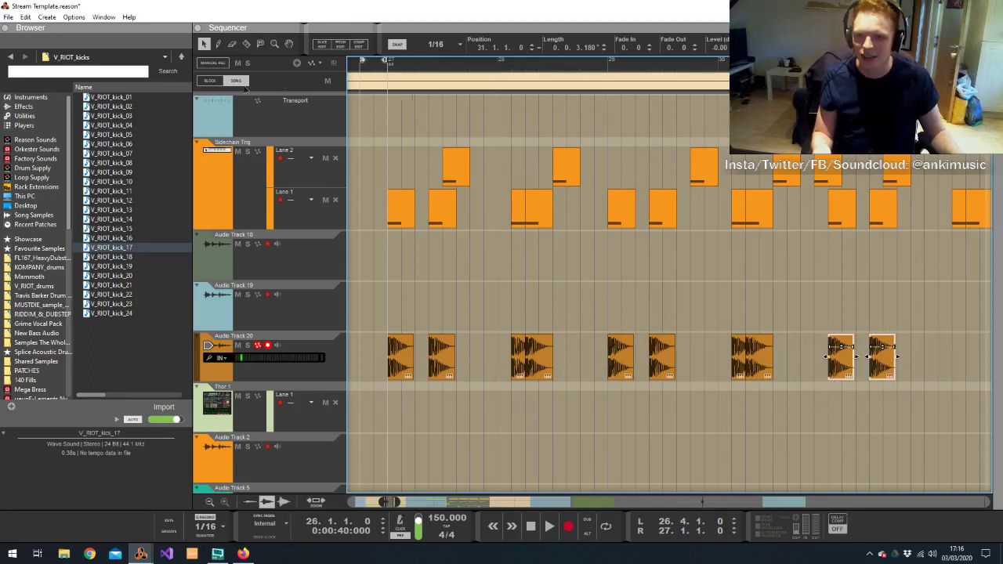
click(486, 300)
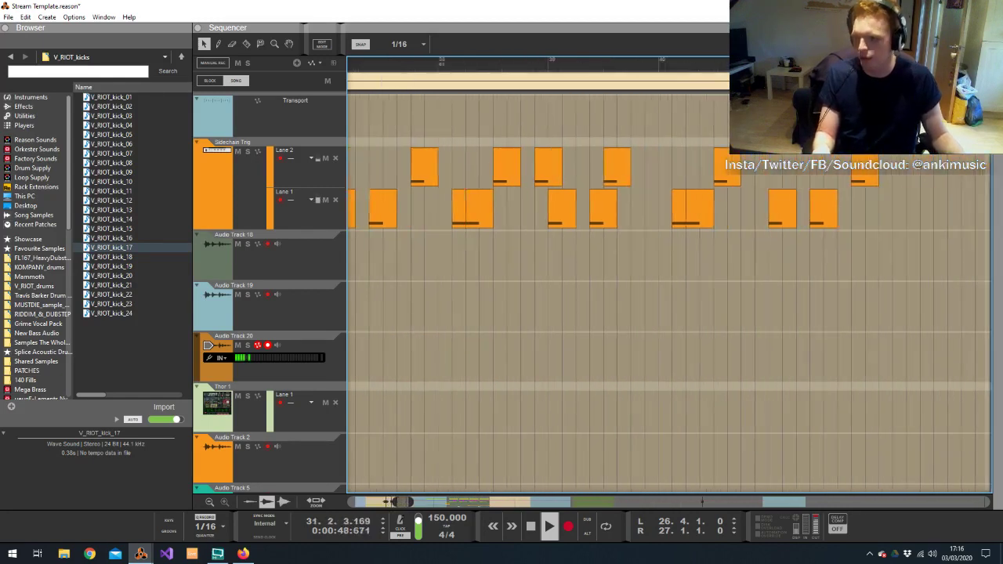
drag(385, 502, 377, 502)
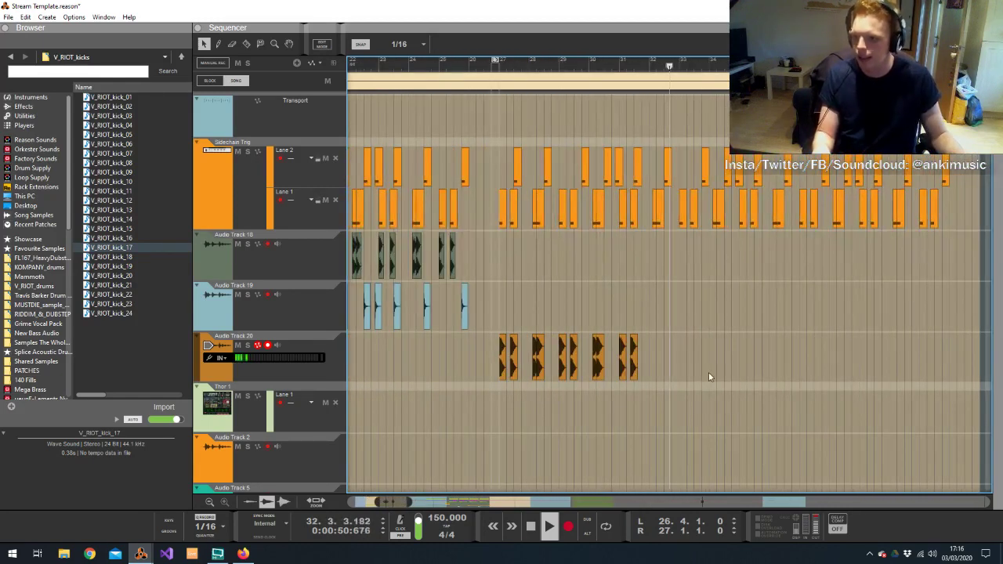
key(space)
Delete the two kick clips in bar 31 on Audio Track 20
drag(732, 378, 505, 335)
scroll(617, 281, up, 2)
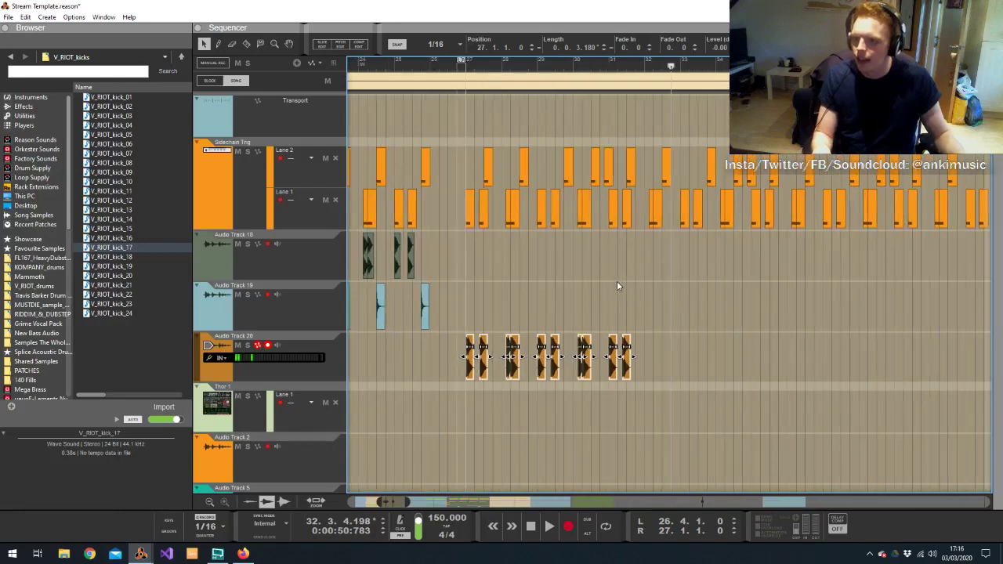
click(609, 68)
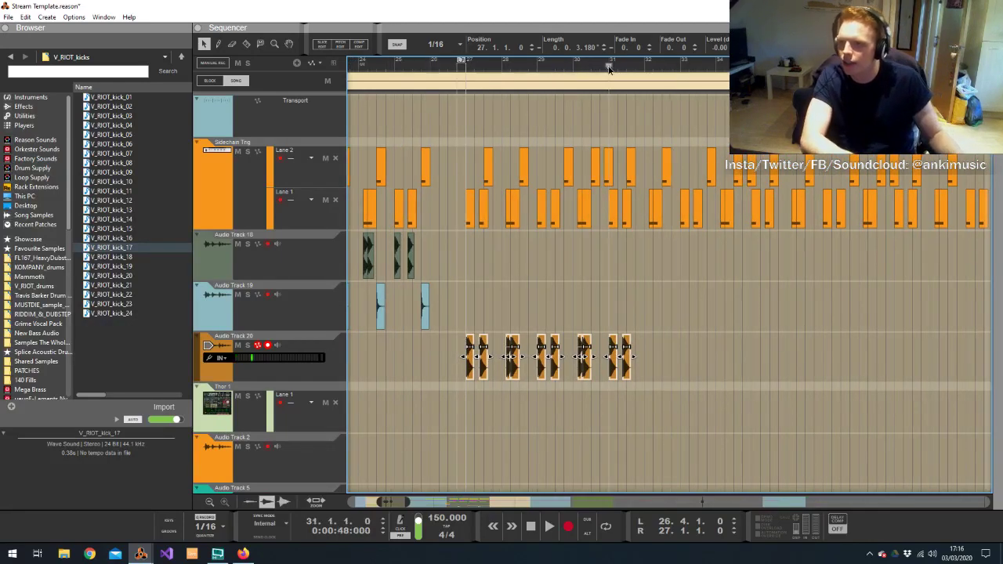
drag(657, 367, 600, 376)
key(Delete)
Set the snap to Bar, duplicate the four-bar kick pattern to bar 31 and duplicate the resulting eight bars to bar 35
drag(614, 373, 364, 375)
click(442, 45)
click(441, 72)
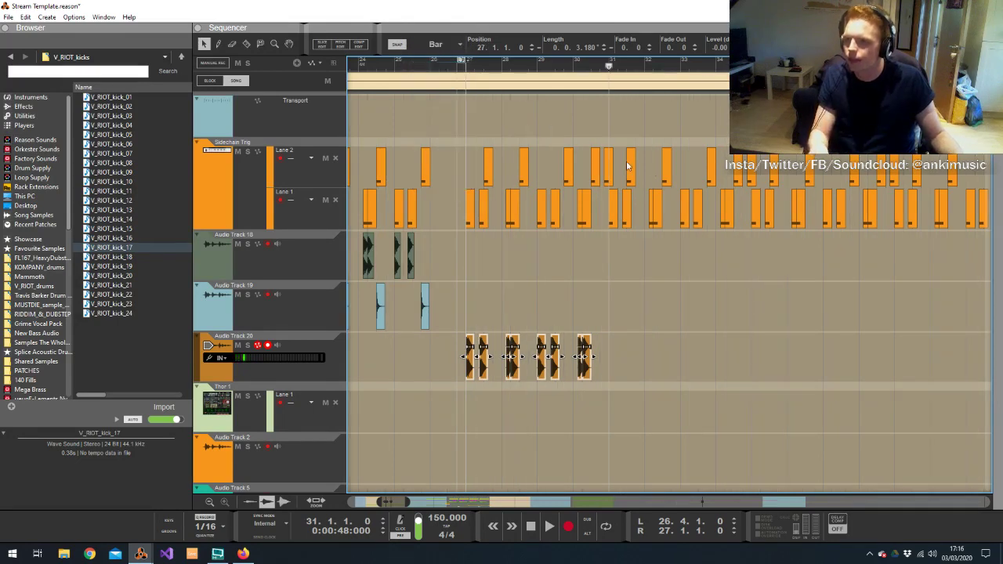
key(ctrl+d)
click(509, 367)
drag(473, 366, 473, 365)
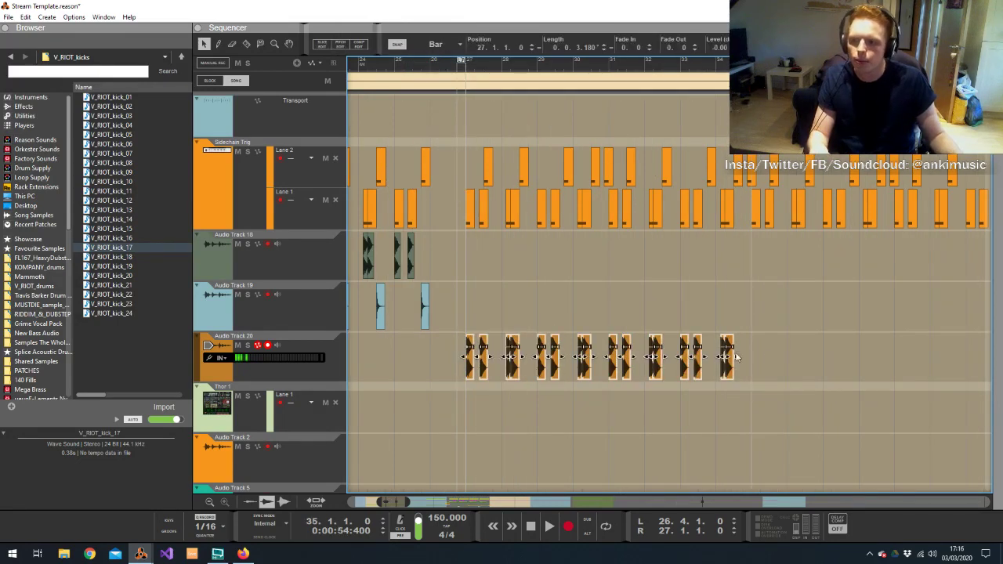
key(ctrl+d)
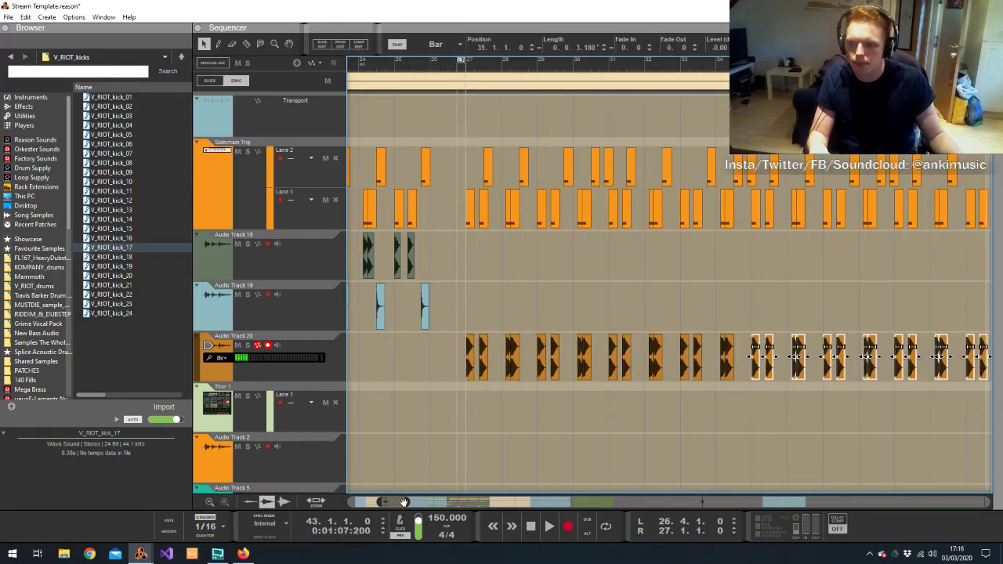
Delete the last kick clips in bar 42, past the final Lane 1 sidechain trigger
drag(405, 503, 412, 503)
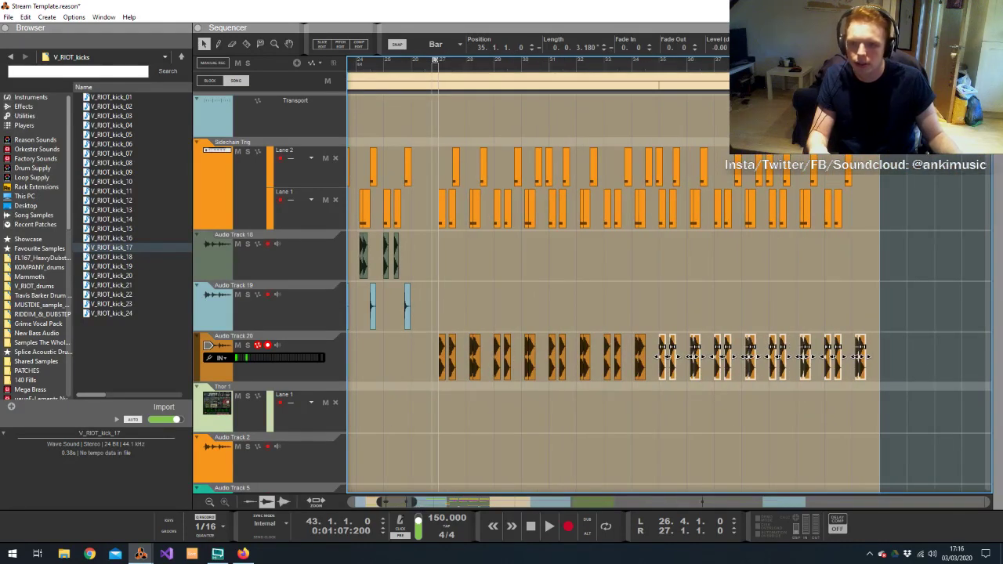
click(886, 350)
click(854, 370)
key(Delete)
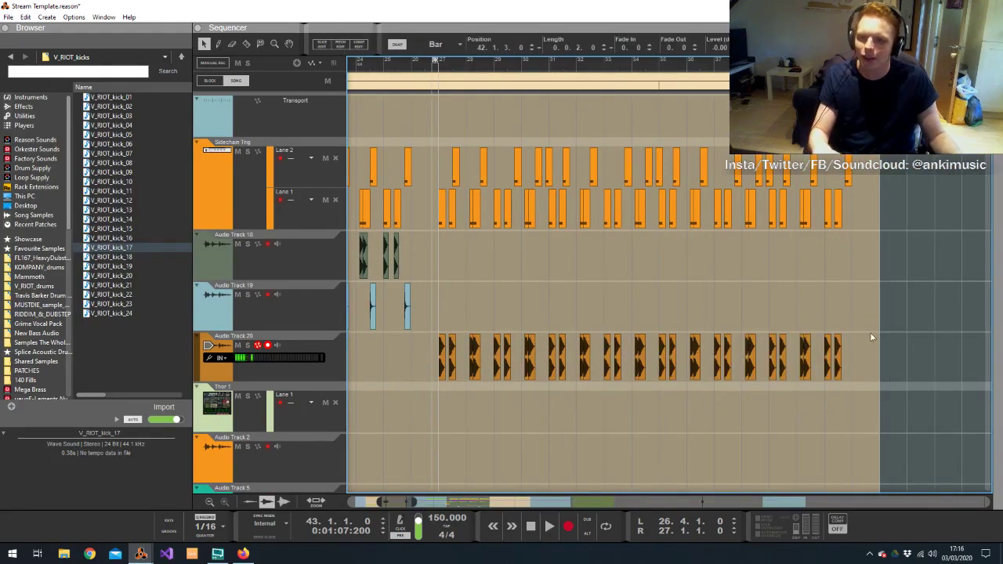
Create another audio track below Audio Track 20 and play the arrangement from bar 25
click(383, 63)
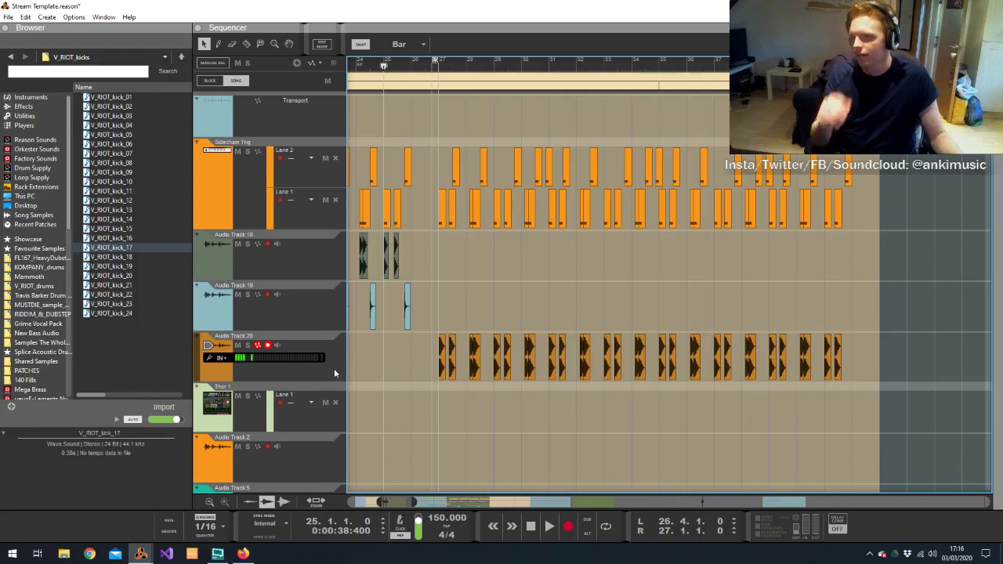
key(ctrl+t)
key(space)
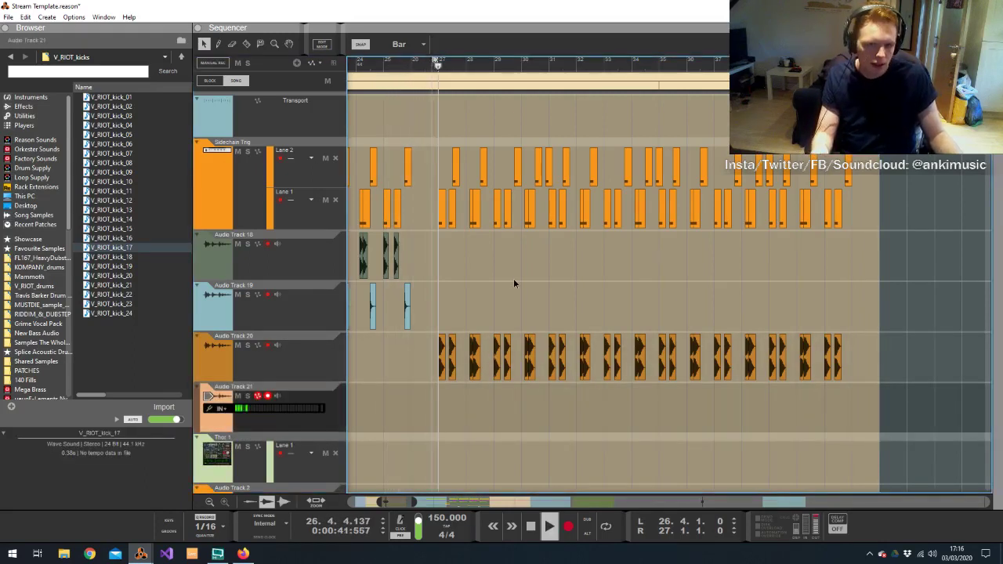
Select Audio Track 21 and set the sequencer snap to 1/16
click(314, 417)
key(h)
key(h)
key(h)
key(h)
key(h)
key(h)
key(h)
key(h)
key(h)
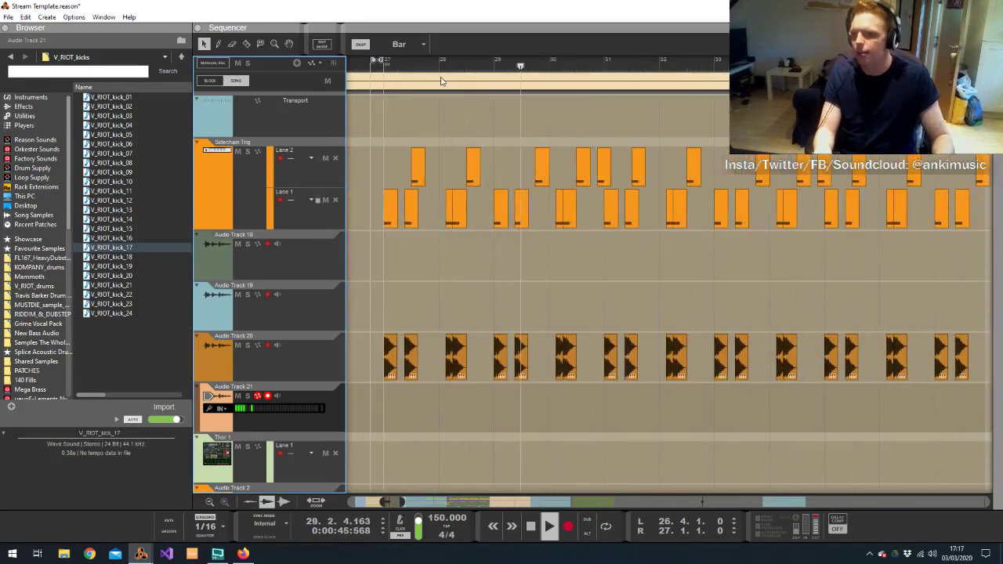
click(399, 43)
click(401, 127)
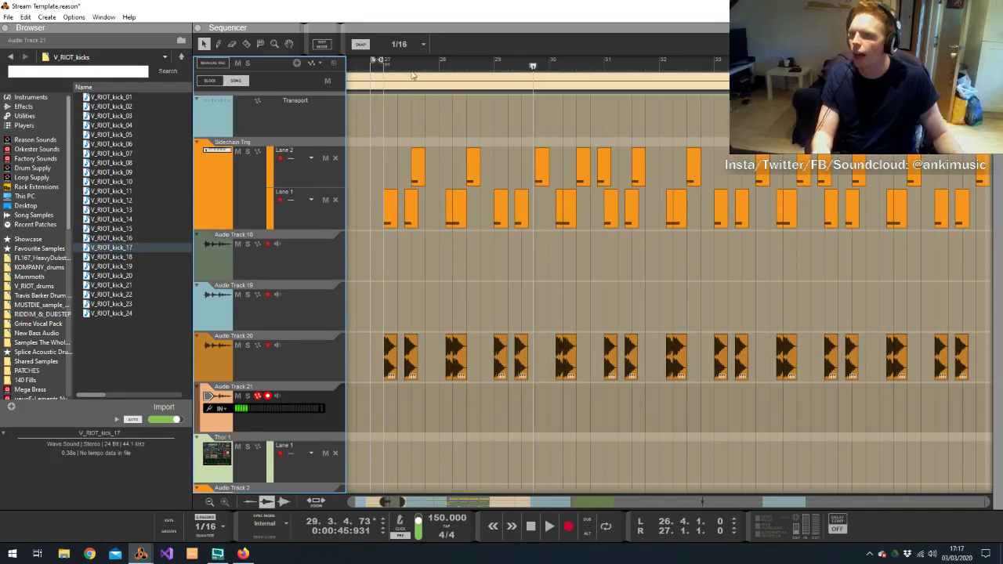
Audition the V_RIOT_snares samples and import V_RIOT_snare_layer_01 onto Audio Track 21 at position 27.3.1
key(space)
click(413, 75)
click(181, 57)
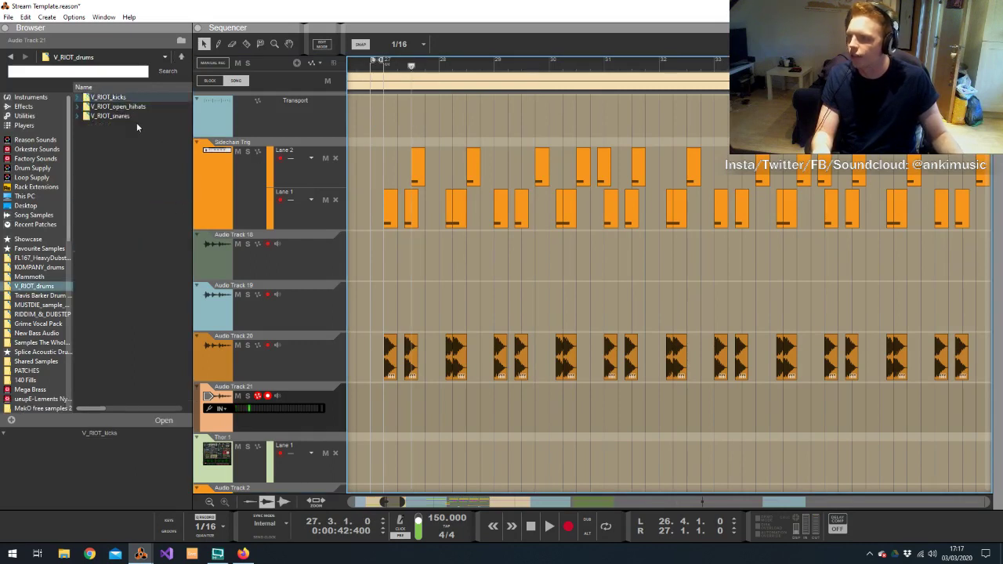
double_click(135, 118)
click(133, 276)
click(141, 253)
click(147, 229)
click(152, 210)
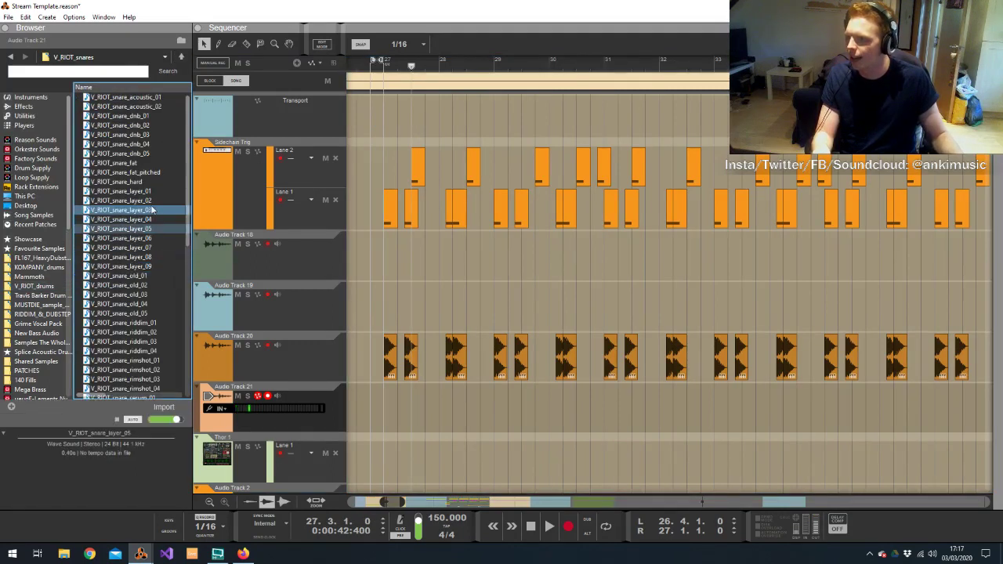
click(145, 201)
click(143, 192)
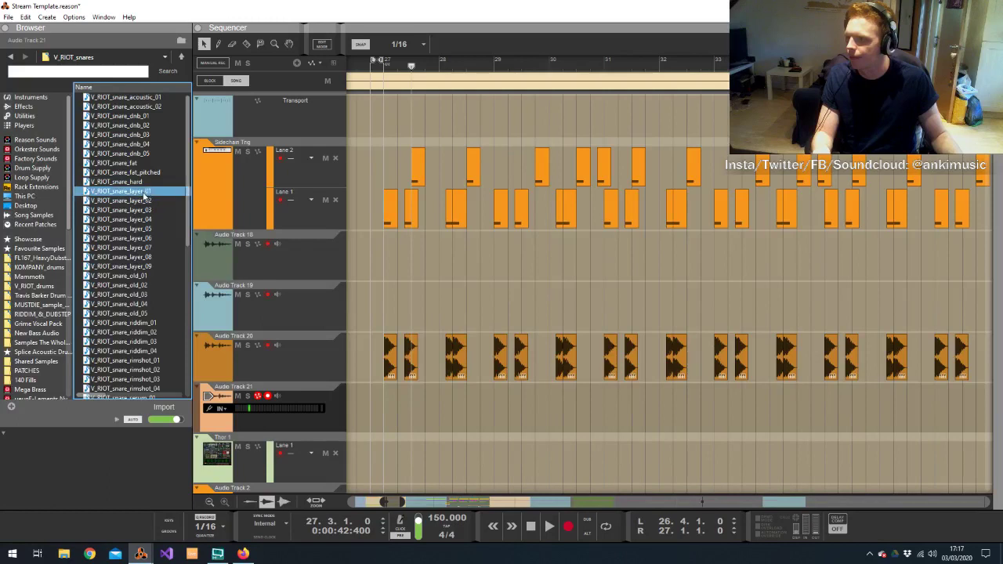
drag(145, 199, 413, 411)
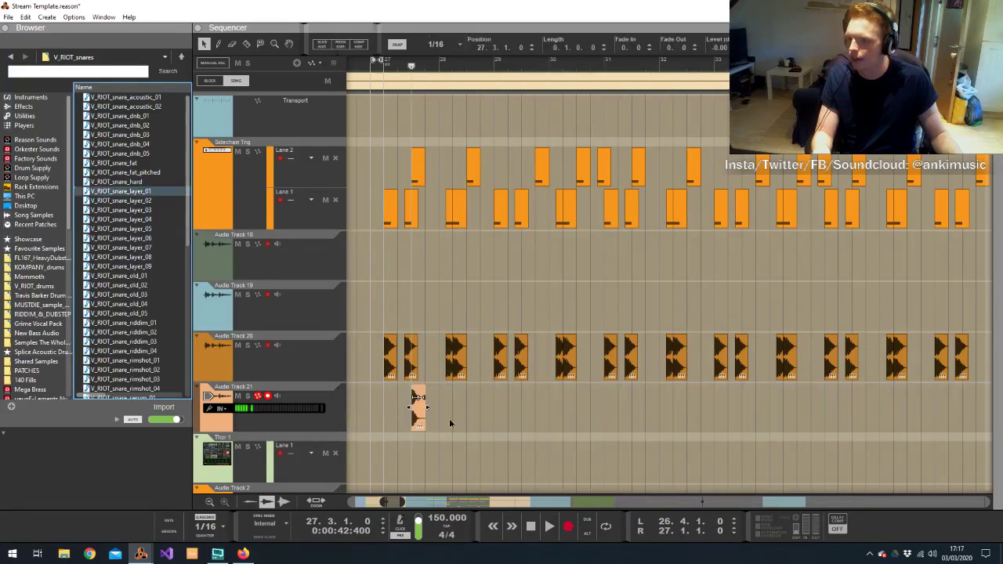
Set the snap to Bar and duplicate the snare clip twice, into bars 28 and 29
click(449, 49)
click(445, 41)
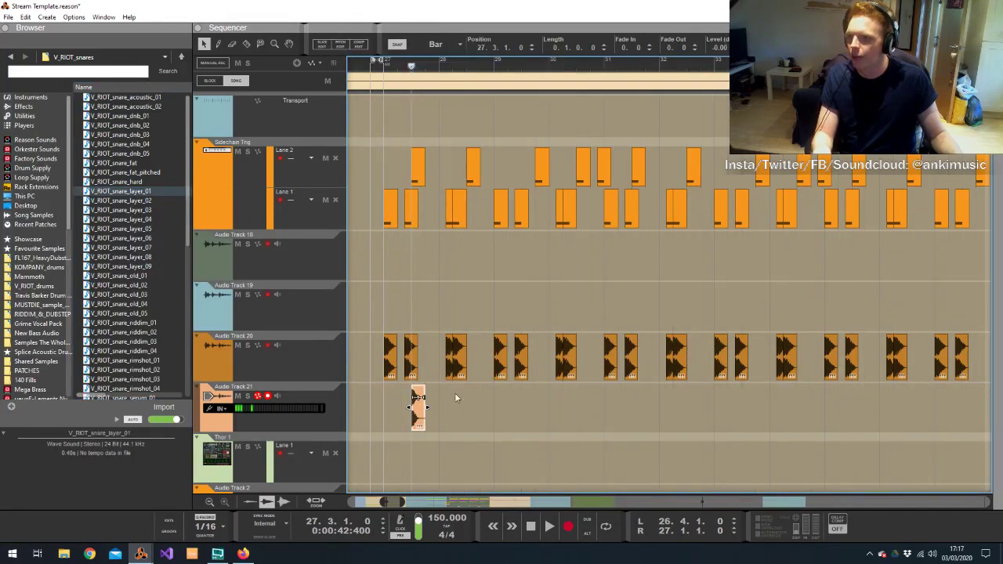
key(ctrl+d)
key(ctrl+d)
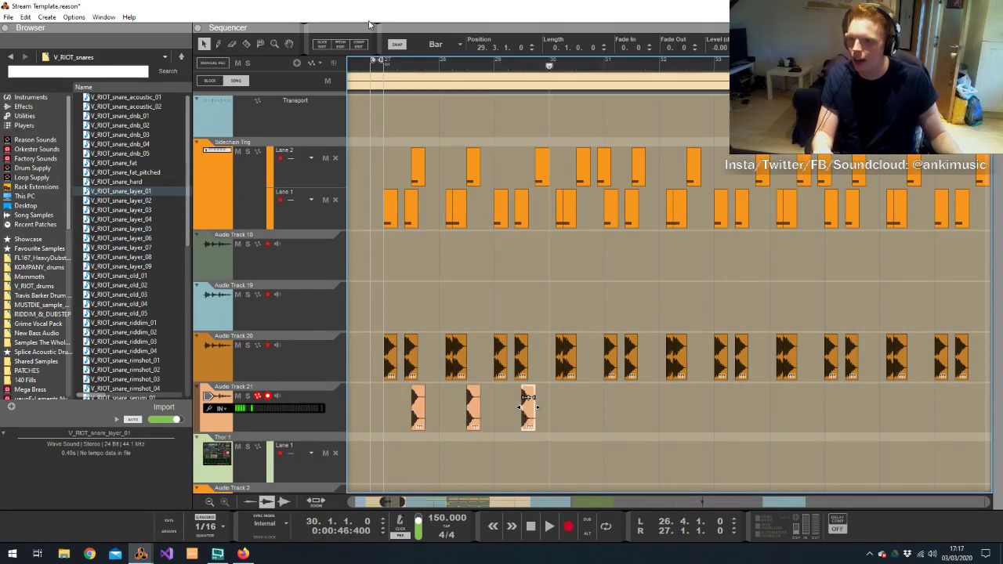
Set the snap to 1/16 and shift the bar 29 snare one beat to 29.4.1, matching the Lane 2 trigger
click(423, 46)
click(444, 126)
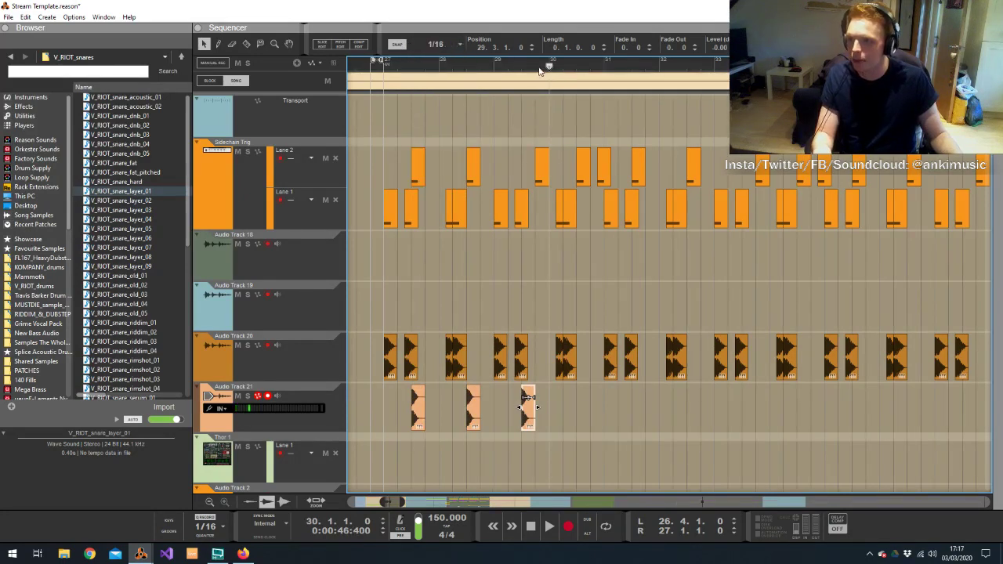
drag(540, 71, 536, 69)
drag(536, 421, 547, 424)
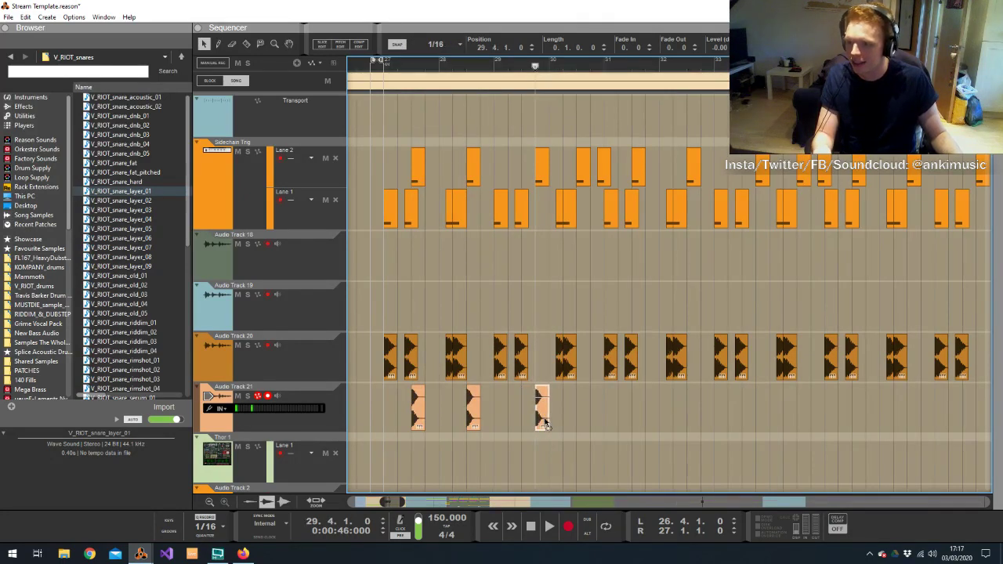
Copy the bar 29 snare to 30.3.1 and 30.4.3, and trim the final copy to end at bar 31
click(580, 195)
click(575, 60)
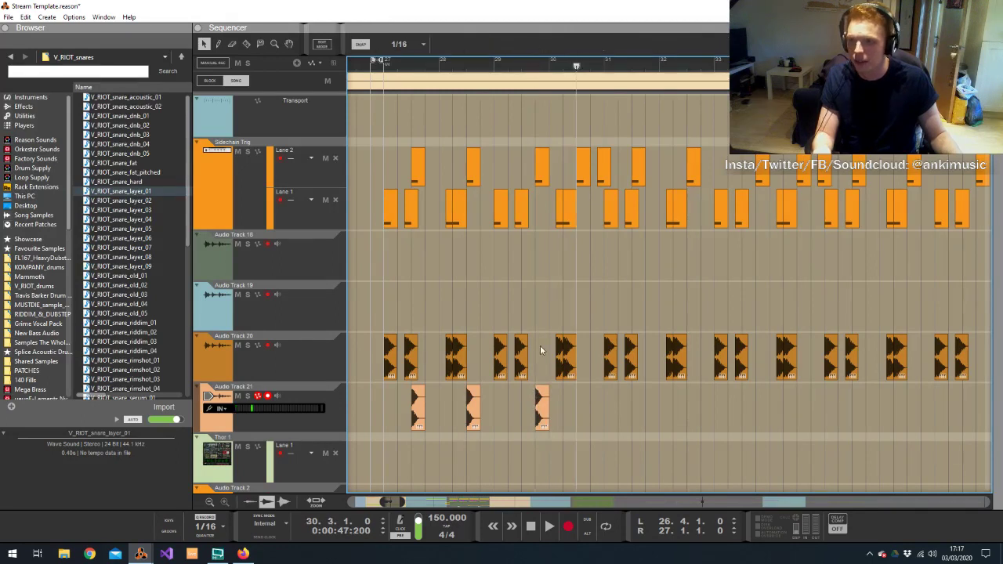
drag(541, 425, 586, 419)
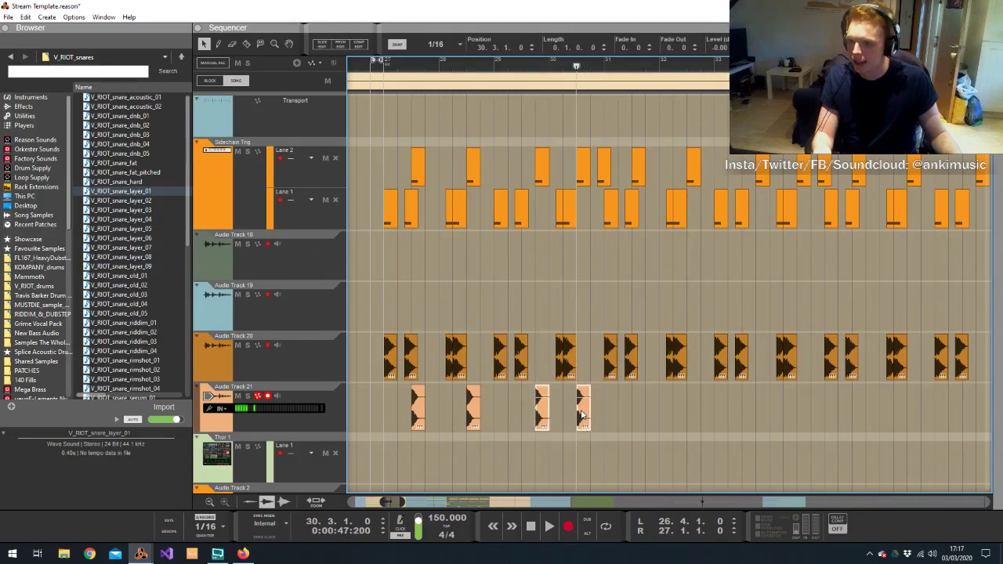
click(600, 66)
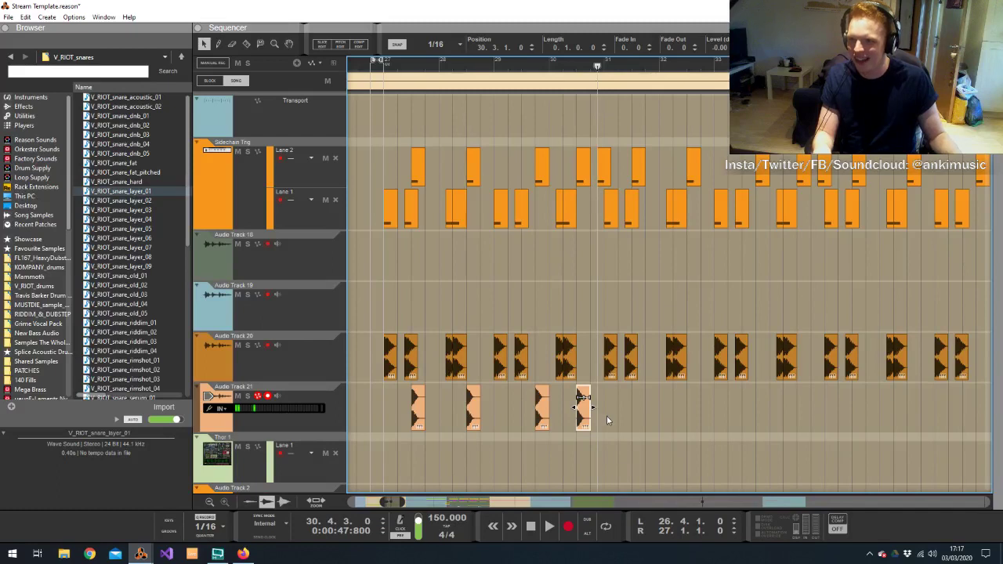
drag(603, 423, 610, 423)
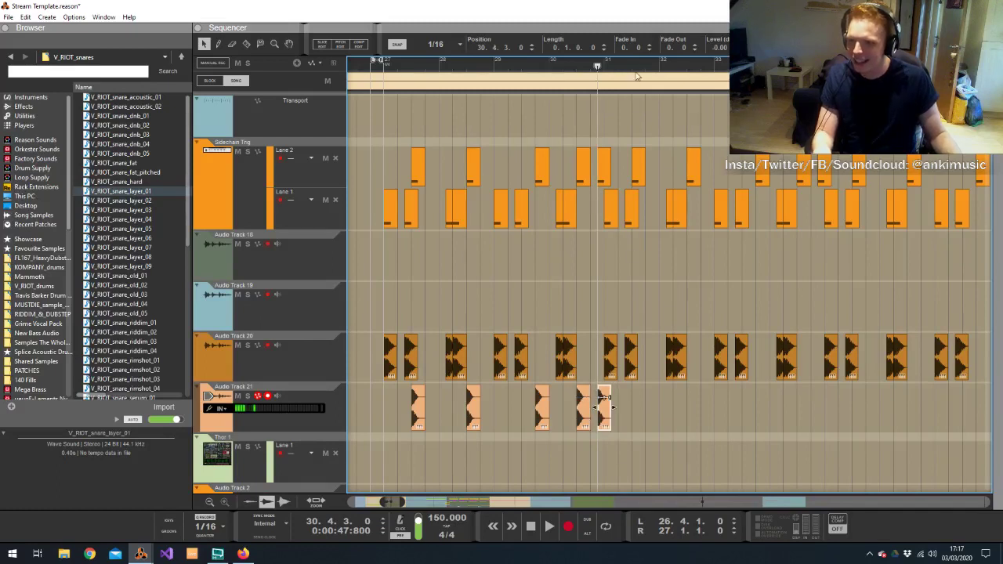
click(607, 67)
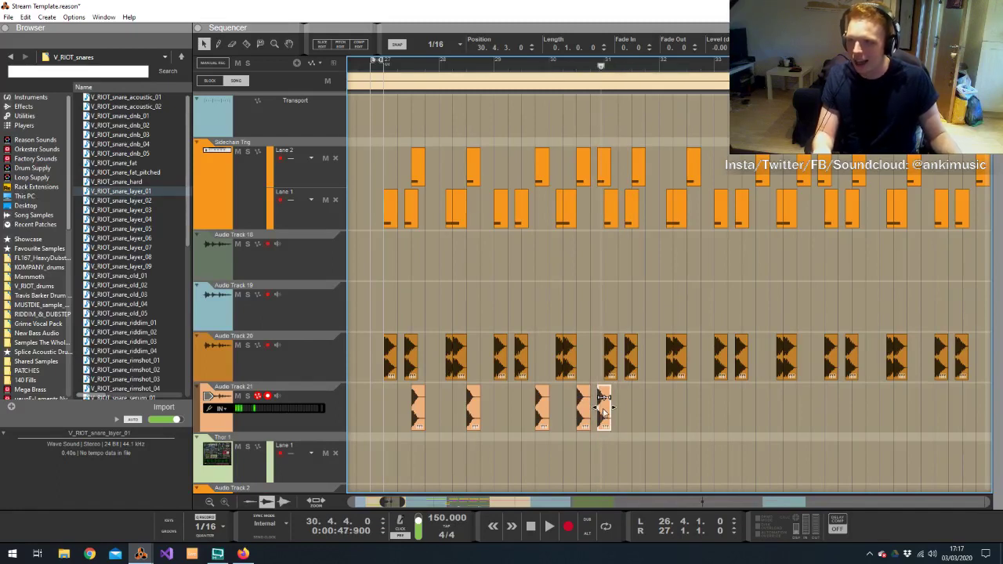
Set the snap to Bar, duplicate the four-bar snare pattern into bars 31 to 34 and duplicate the resulting eight bars from bar 35
drag(626, 415, 358, 432)
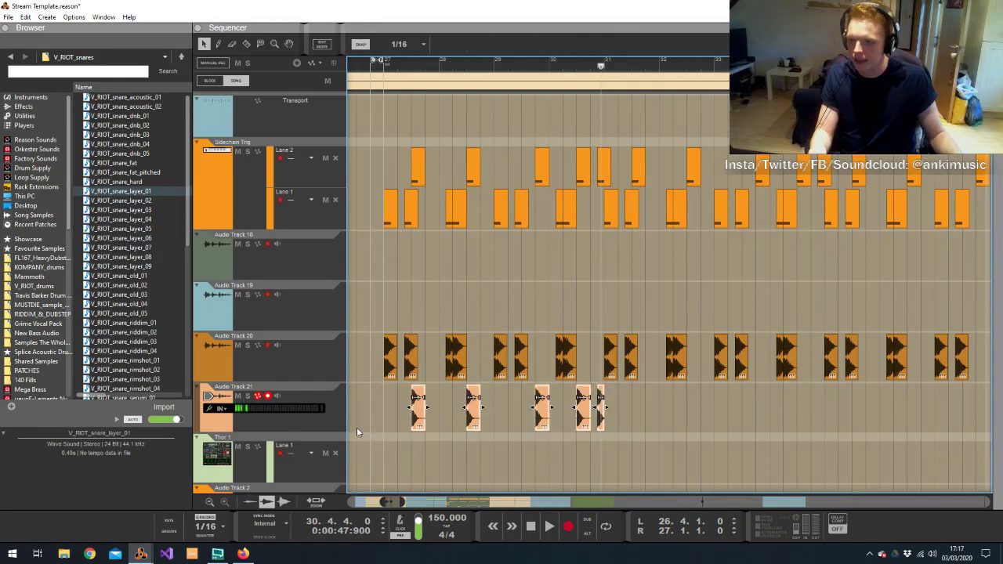
click(435, 44)
click(436, 47)
key(ctrl+d)
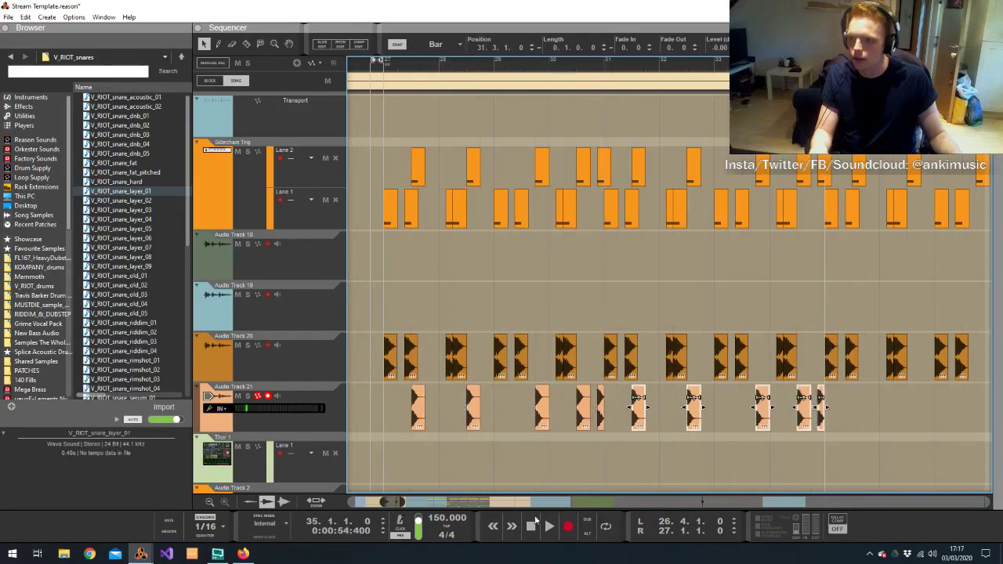
drag(404, 503, 435, 504)
drag(552, 431, 358, 388)
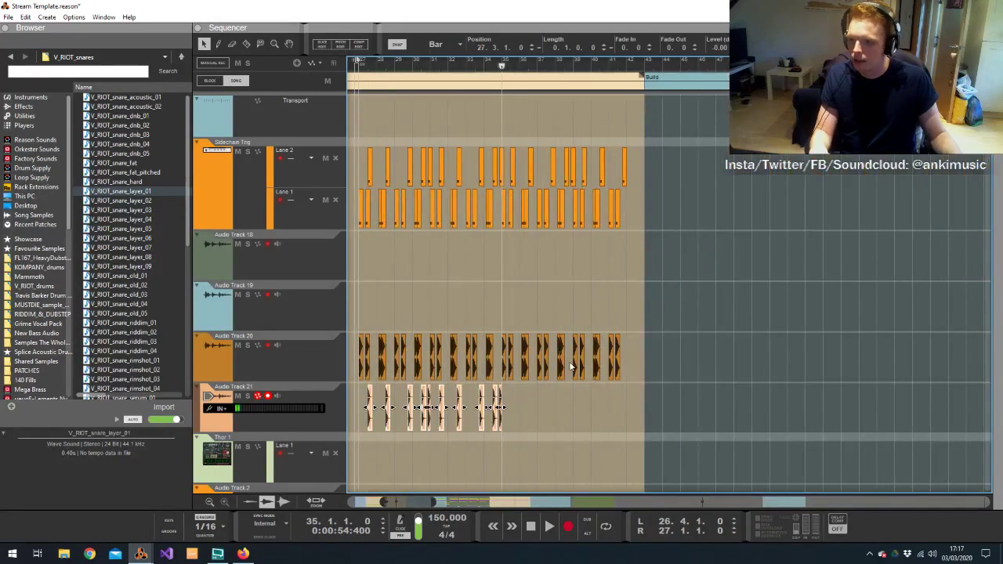
key(ctrl+d)
Play the arrangement from bar 26 and delete the two snare clips in bar 42, past the final Lane 2 sidechain trigger
click(369, 67)
key(space)
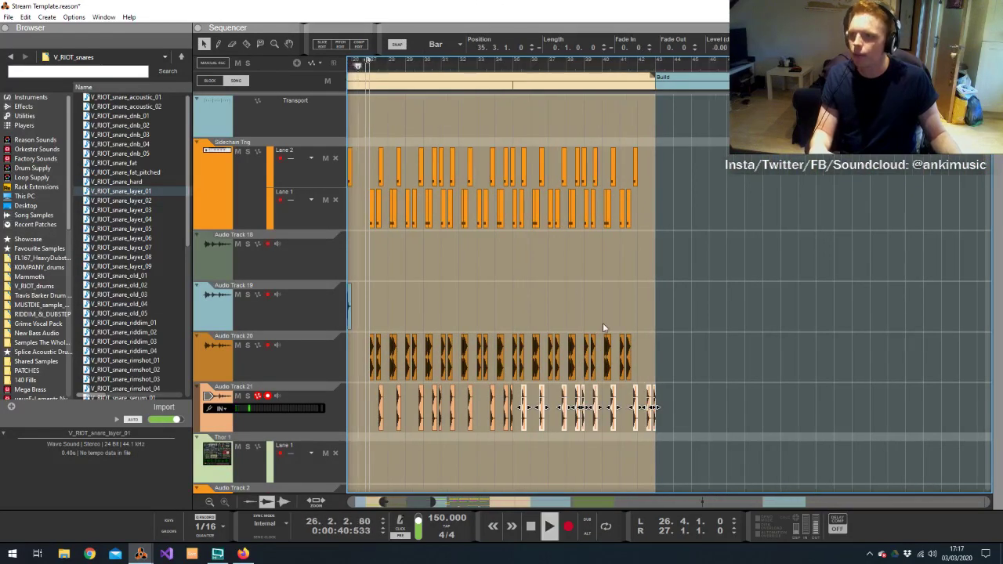
drag(673, 400, 649, 414)
key(Delete)
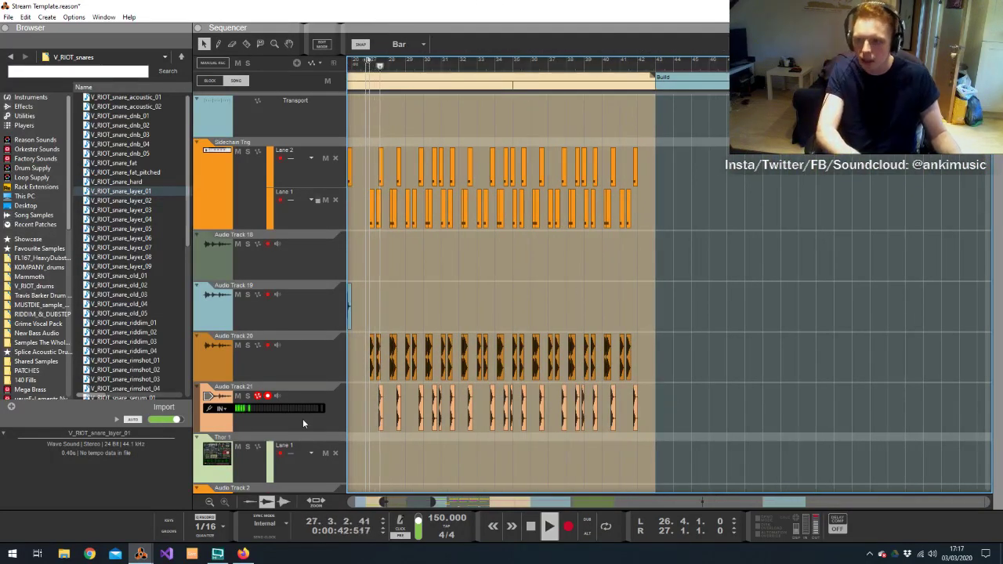
Balance the kick and snare levels of Audio Tracks 20 and 21 in the mixer during playback
key(alt+Tab)
click(807, 294)
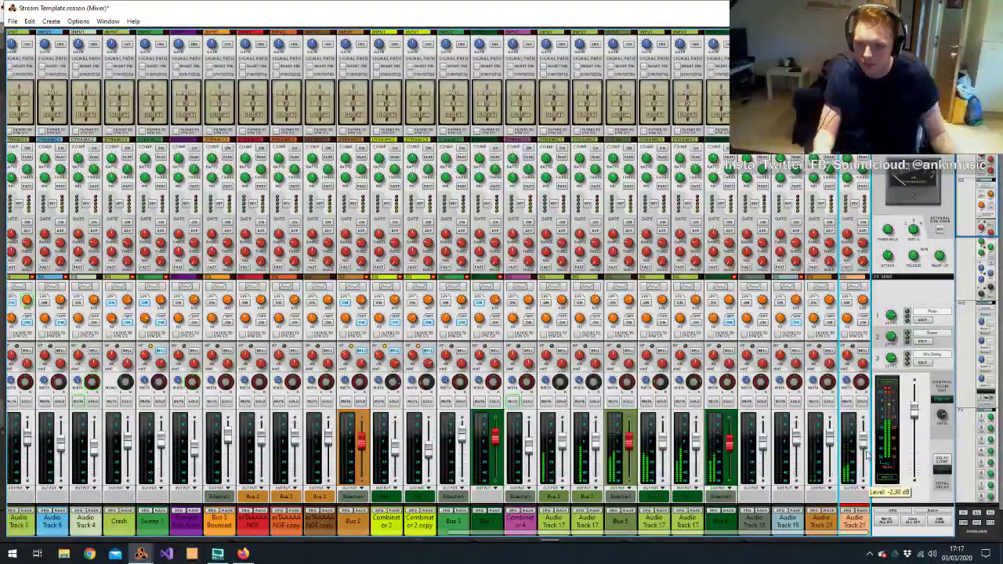
drag(829, 445, 833, 454)
key(alt+Tab)
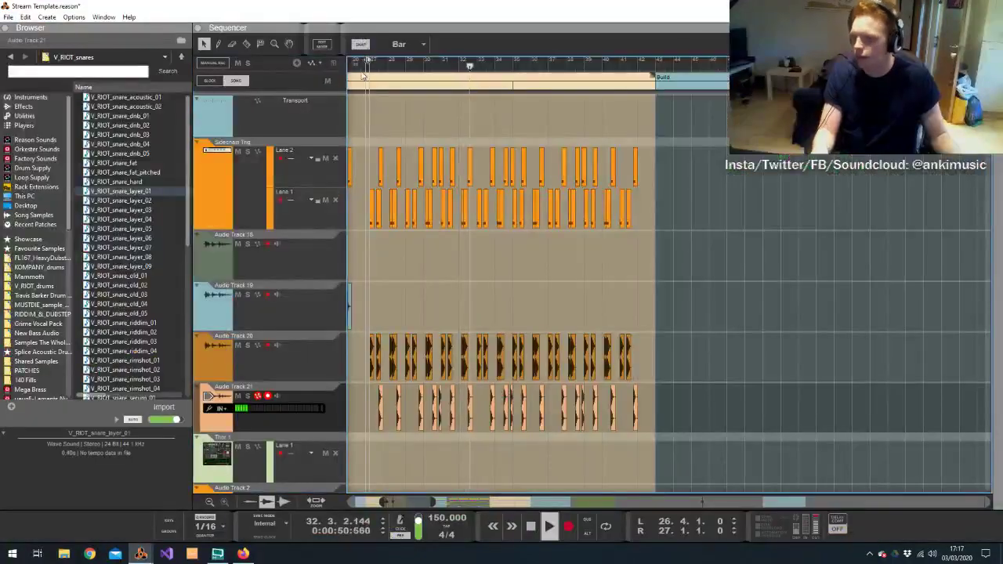
Set the song position to bar 27, create an audio track below Audio Track 21 and open the KOMPANY_hihats sample folder
click(366, 69)
key(ctrl+t)
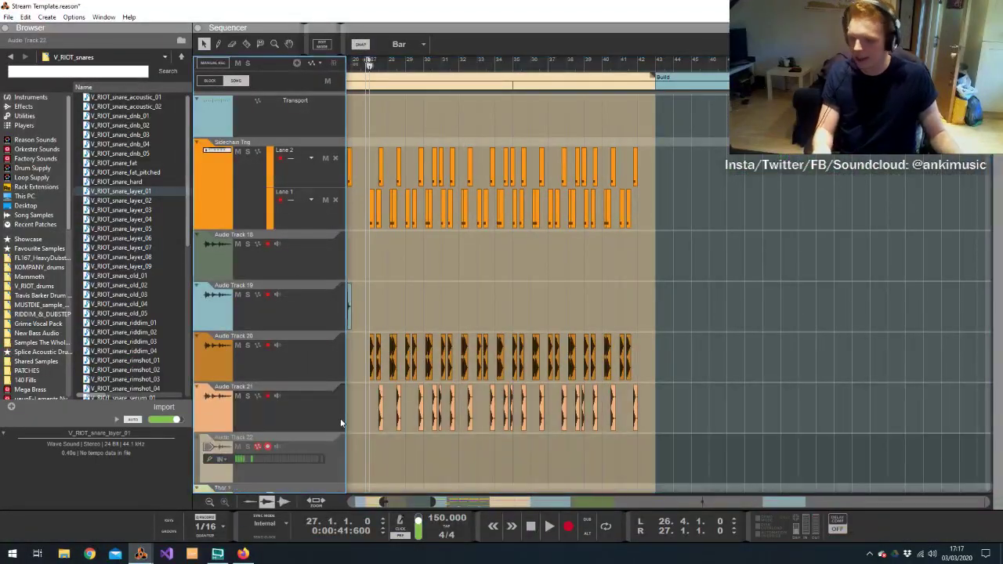
click(39, 267)
double_click(115, 116)
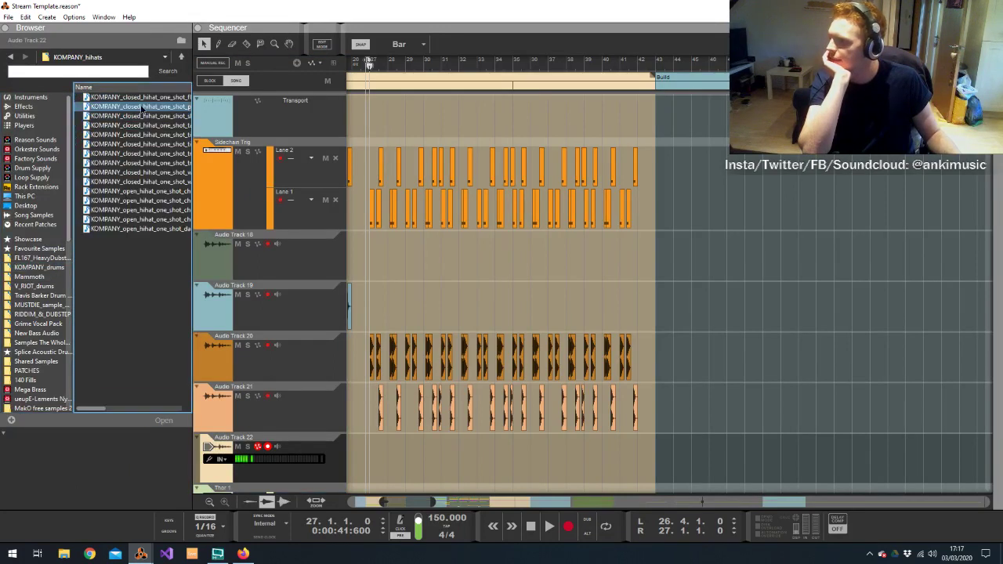
Audition the closed hi-hat one-shots in the KOMPANY_hihats folder, comparing the trapish samples
click(145, 136)
click(147, 144)
click(149, 154)
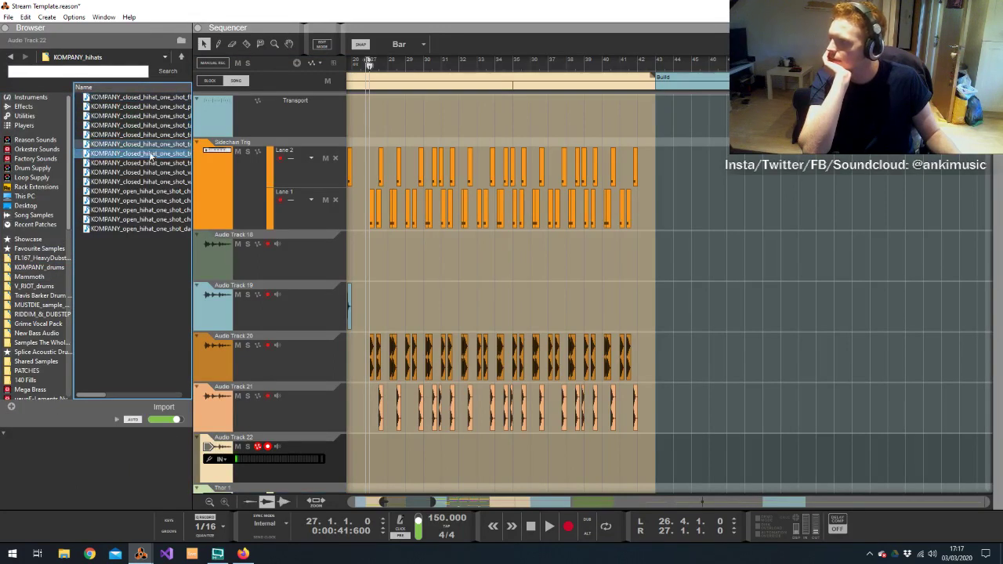
click(151, 163)
click(153, 164)
click(154, 157)
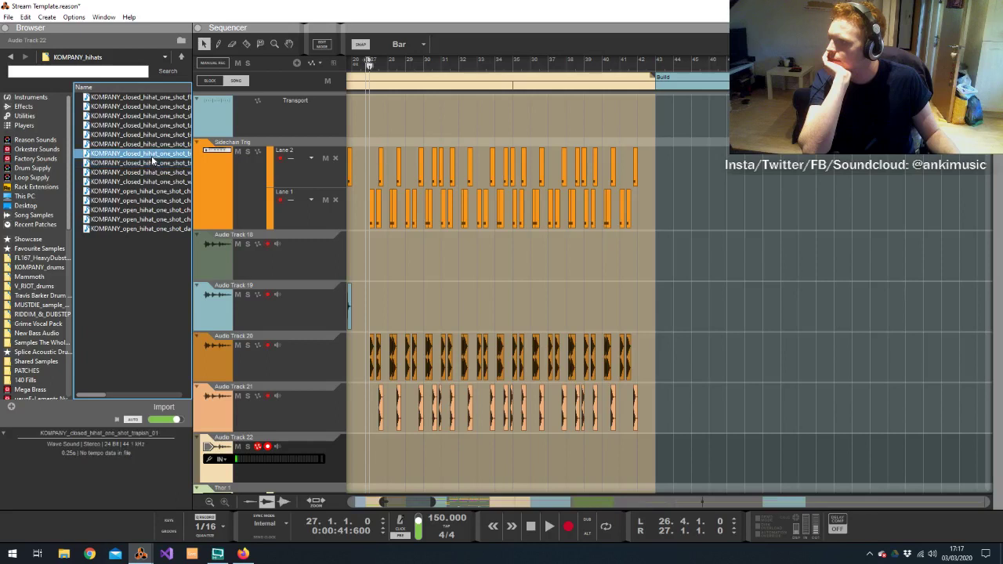
click(156, 147)
click(155, 156)
click(154, 165)
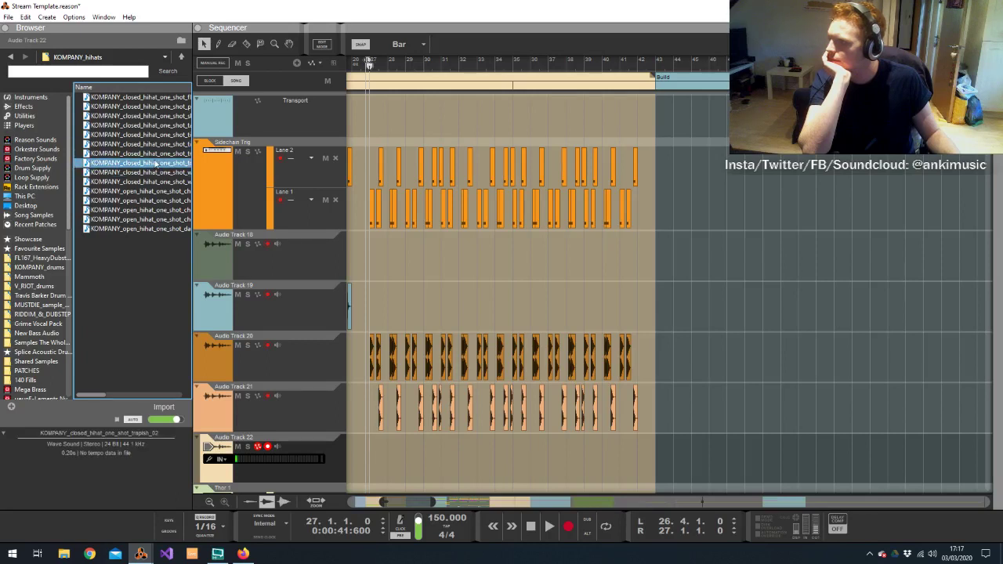
click(154, 156)
Import KOMPANY_closed_hihat_one_shot_trapish_01 onto Audio Track 22 at bar 27
drag(155, 163, 478, 367)
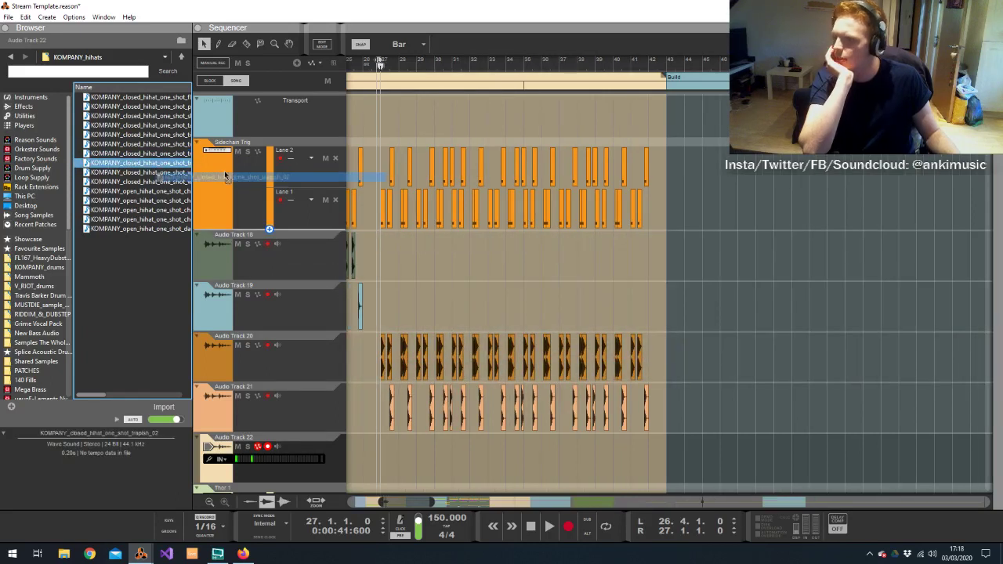
click(155, 143)
click(155, 162)
drag(154, 153, 392, 452)
scroll(441, 374, down, 3)
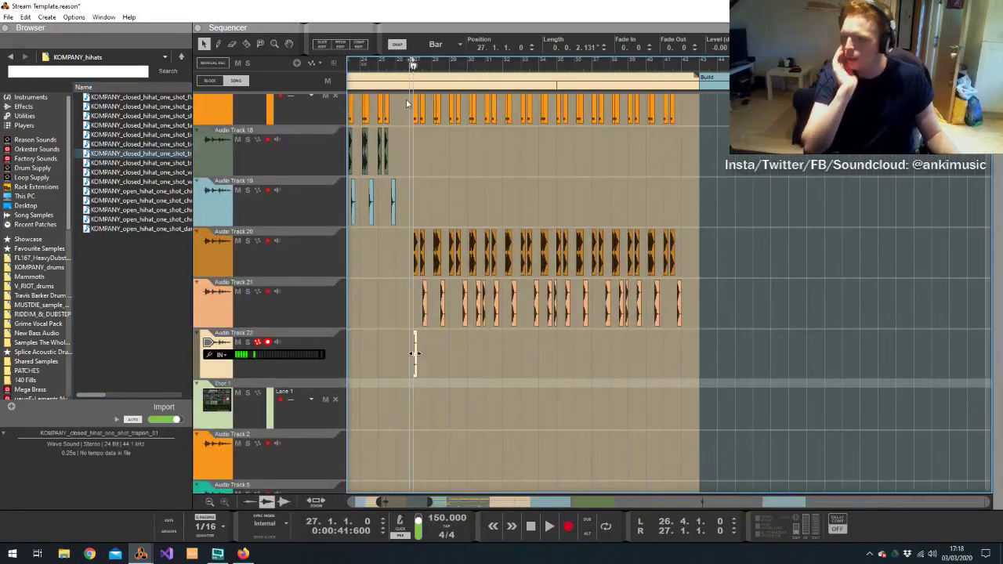
Set the snap to 1/4, repeat the hi-hat on every beat up to the Build section at bar 43 and play the result
click(430, 45)
click(439, 91)
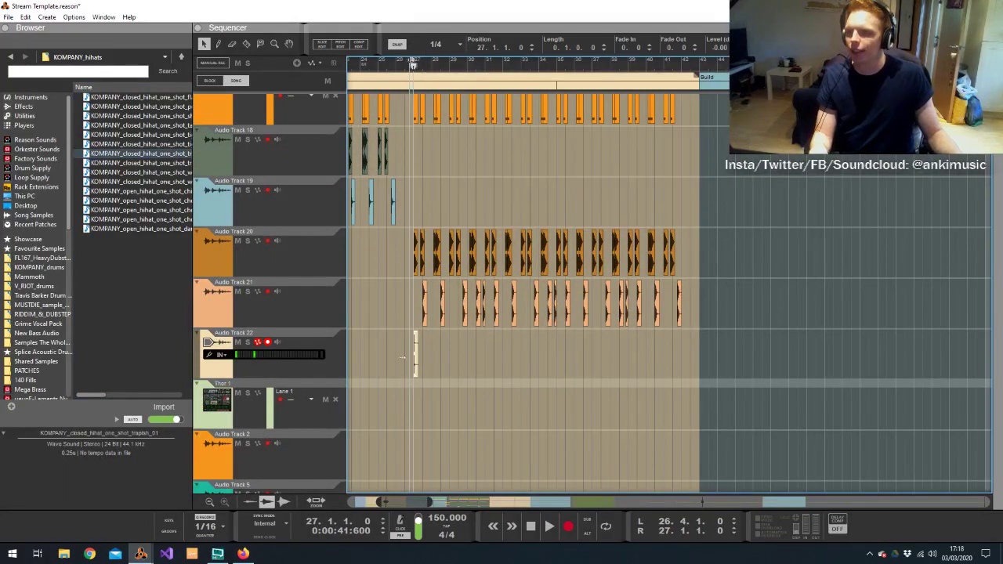
drag(431, 355, 703, 354)
key(space)
Switch to the rack, lower Audio Track 22's level and unfold its device
key(alt+Tab)
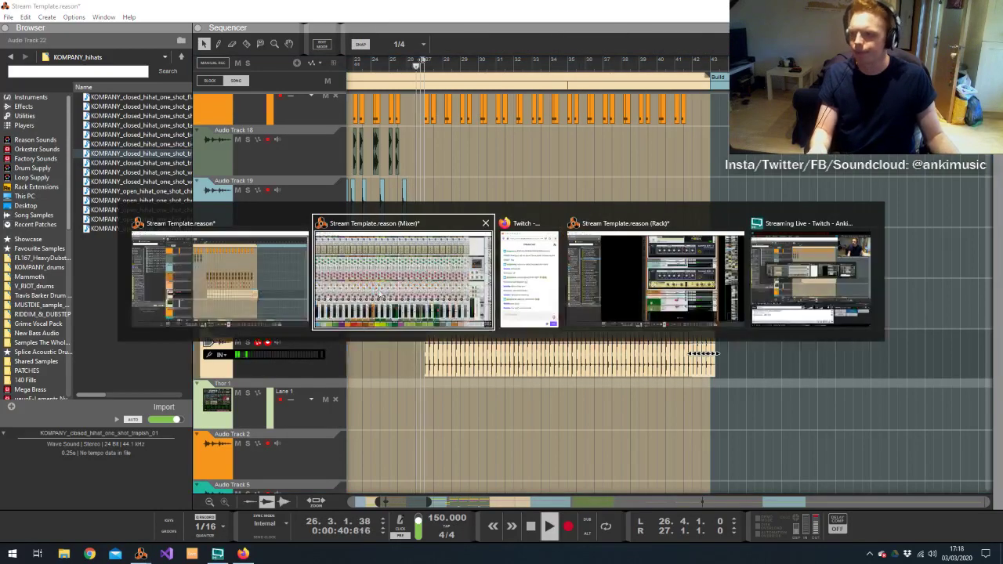
click(629, 275)
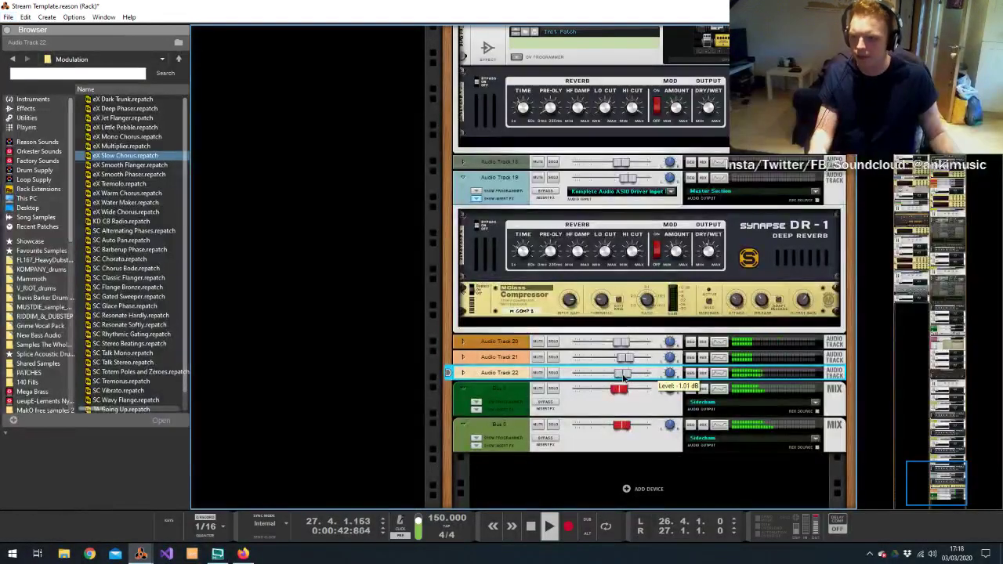
click(490, 378)
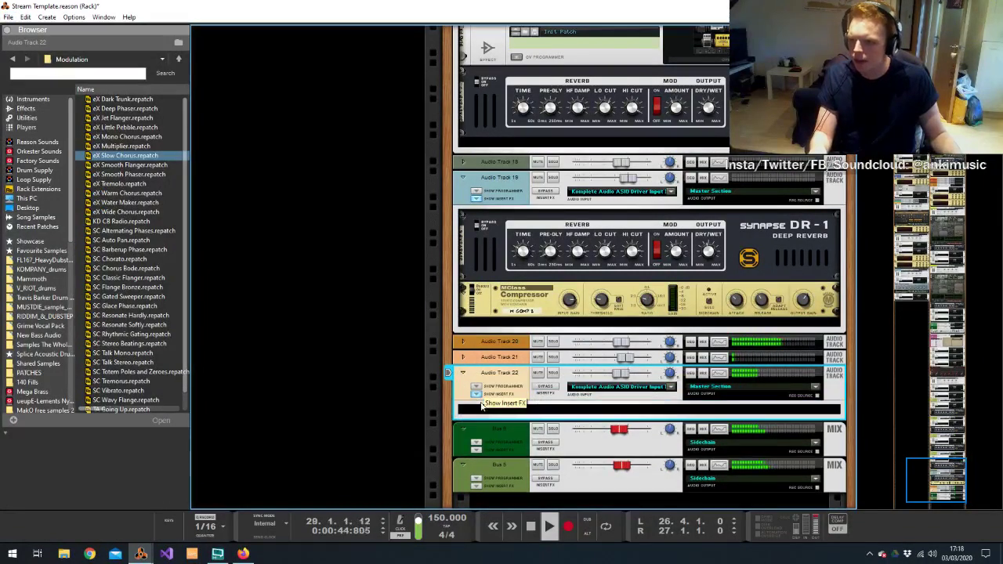
Add a Softube TSAR-1R reverb to Audio Track 22's insert effects and slightly increase its reverb time
right_click(493, 413)
mouse_move(548, 179)
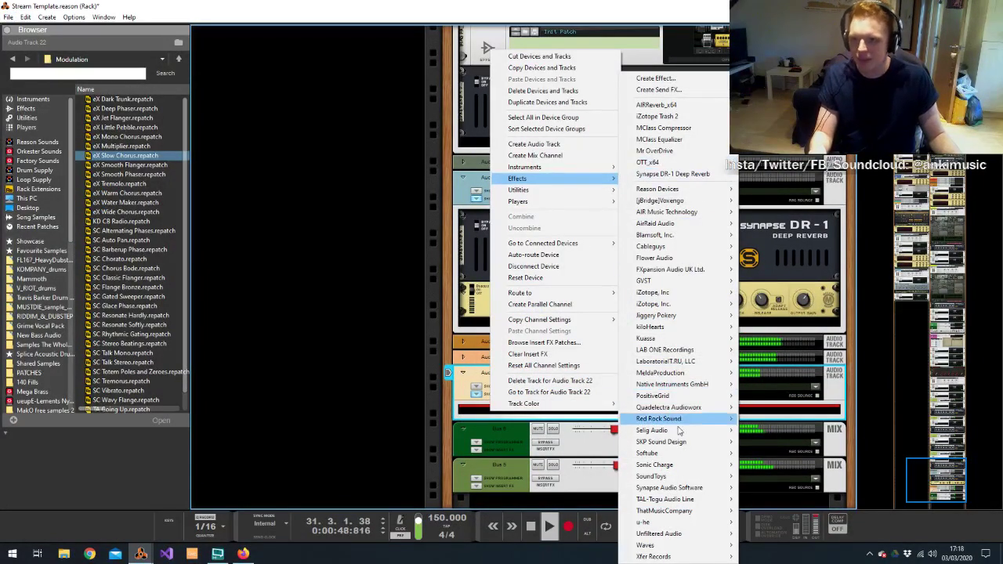
mouse_move(694, 455)
click(772, 472)
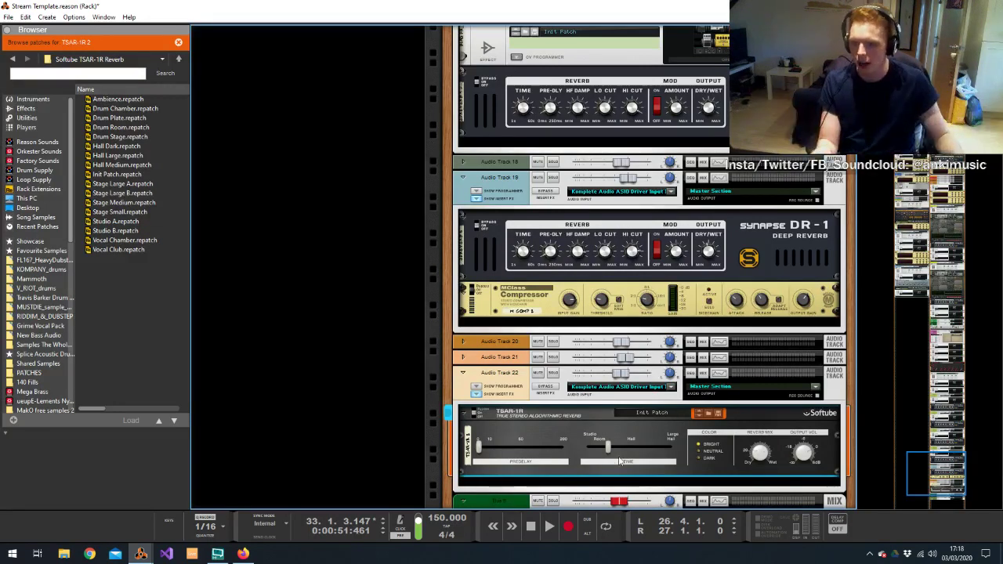
drag(609, 453, 619, 458)
Add a Softube Saturation Knob to Audio Track 22's insert effects, place it ahead of the TSAR-1R reverb and set its saturation to about 4.2
right_click(590, 425)
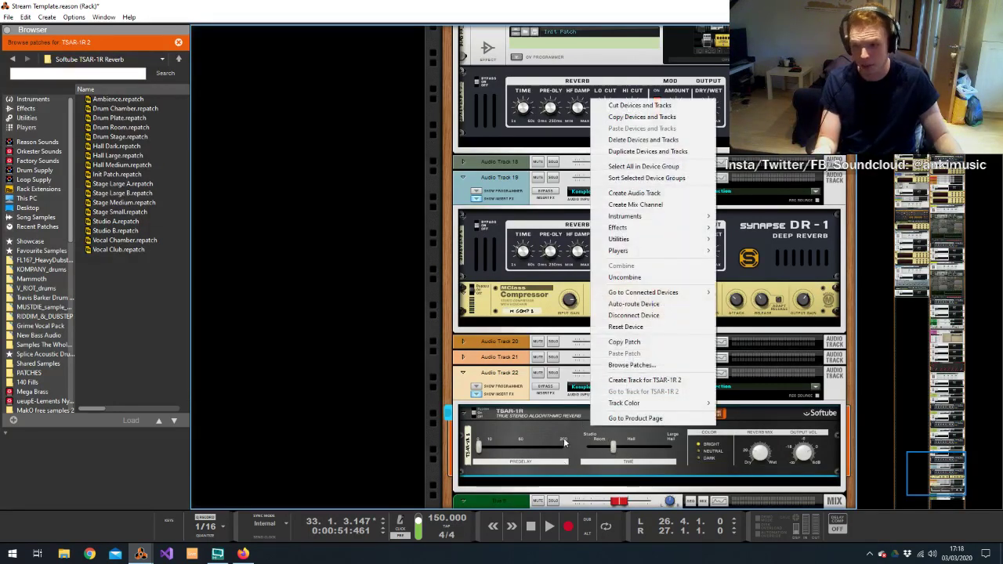
mouse_move(627, 227)
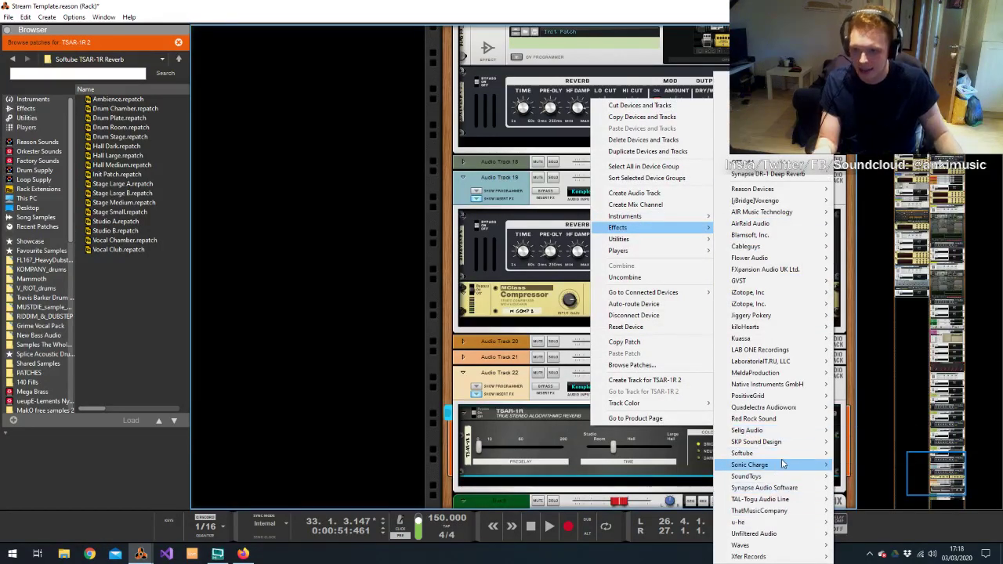
mouse_move(776, 453)
click(870, 454)
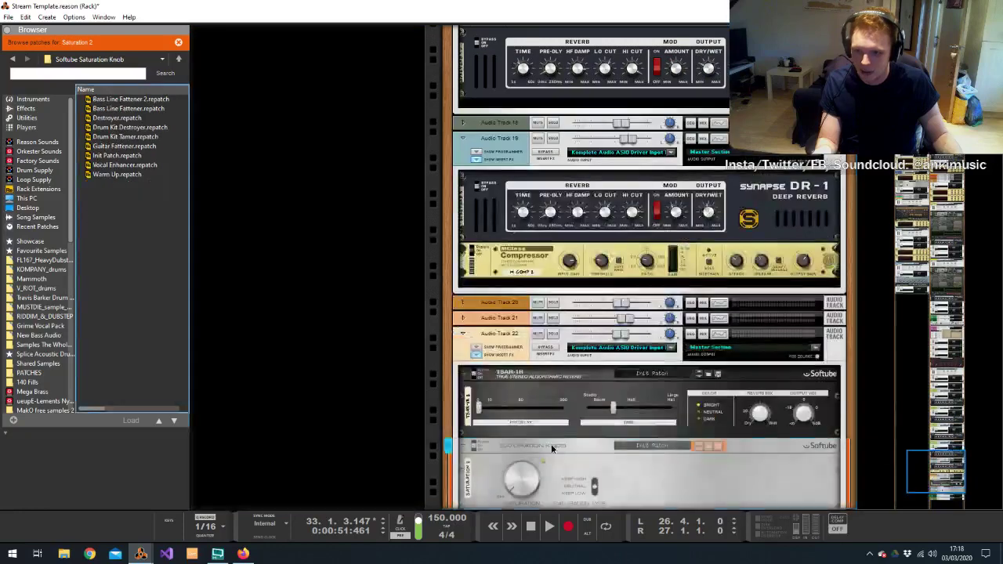
drag(552, 448, 620, 392)
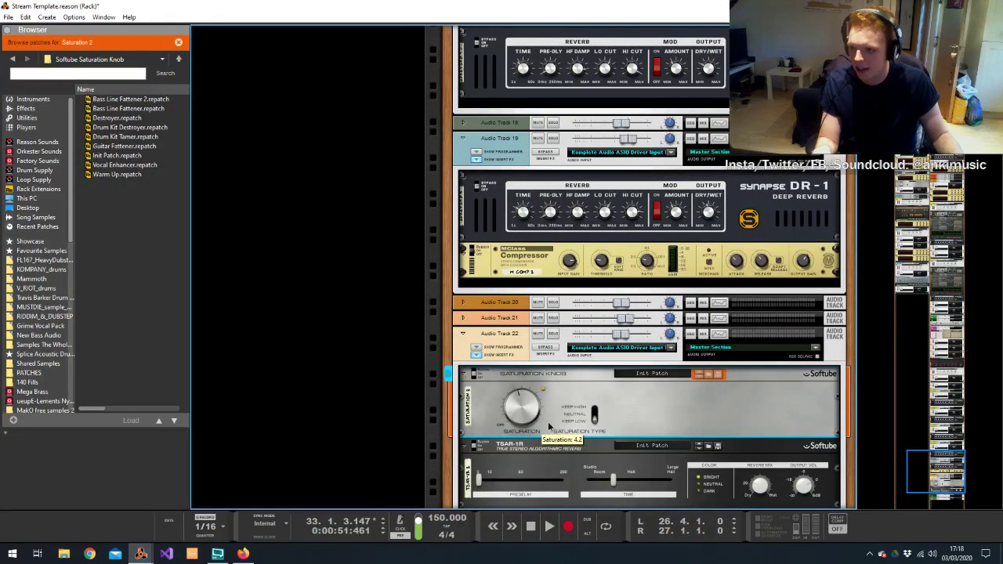
Add Xfer OTT after the TSAR-1R in Audio Track 22's insert effects and close its plugin window
scroll(549, 425, down, 3)
right_click(588, 380)
mouse_move(627, 182)
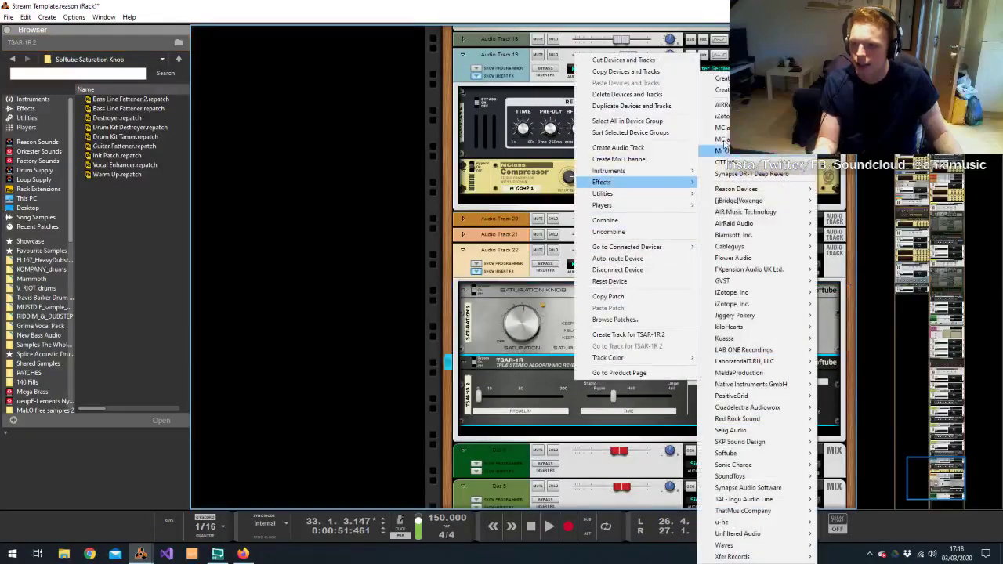
click(727, 162)
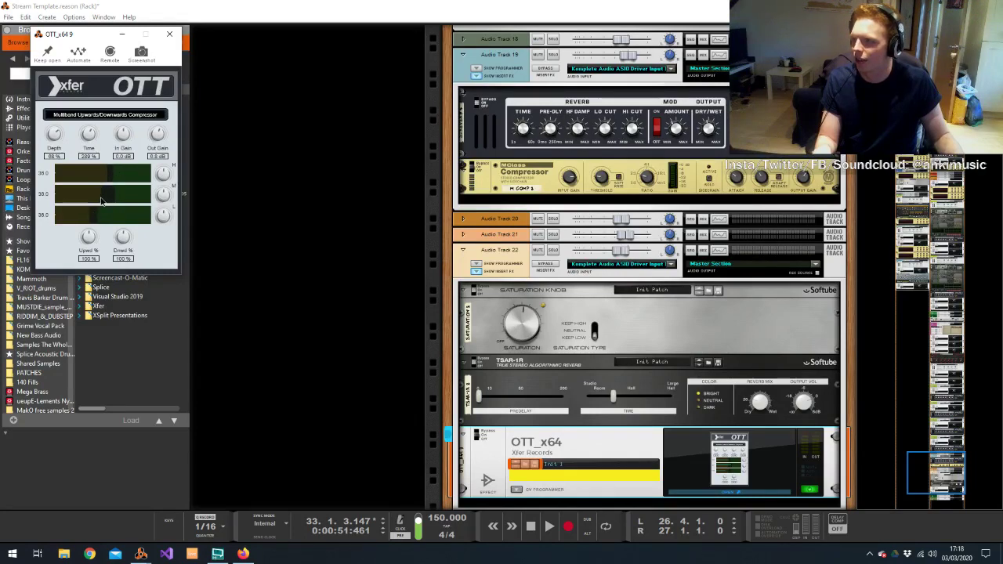
click(171, 34)
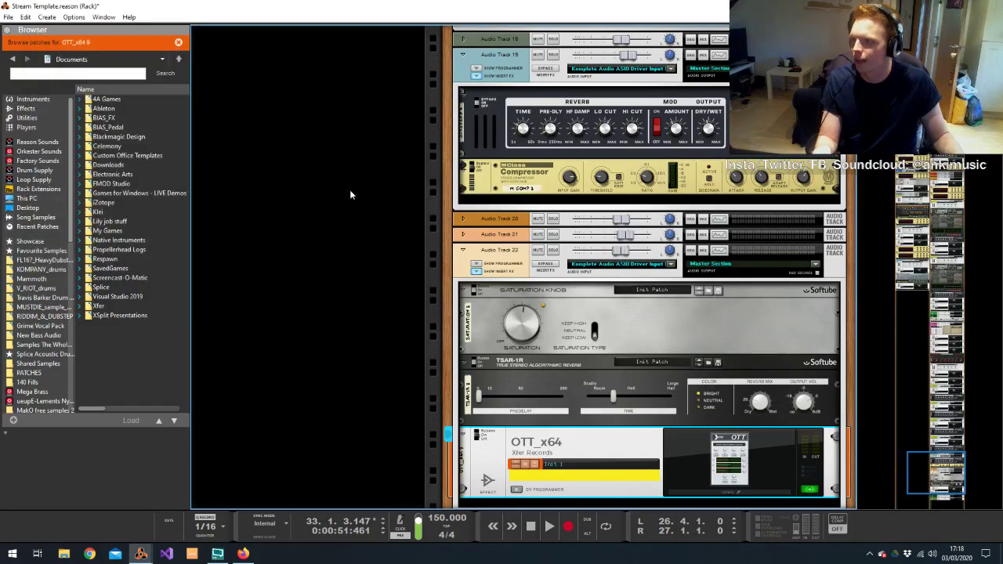
scroll(584, 329, down, 2)
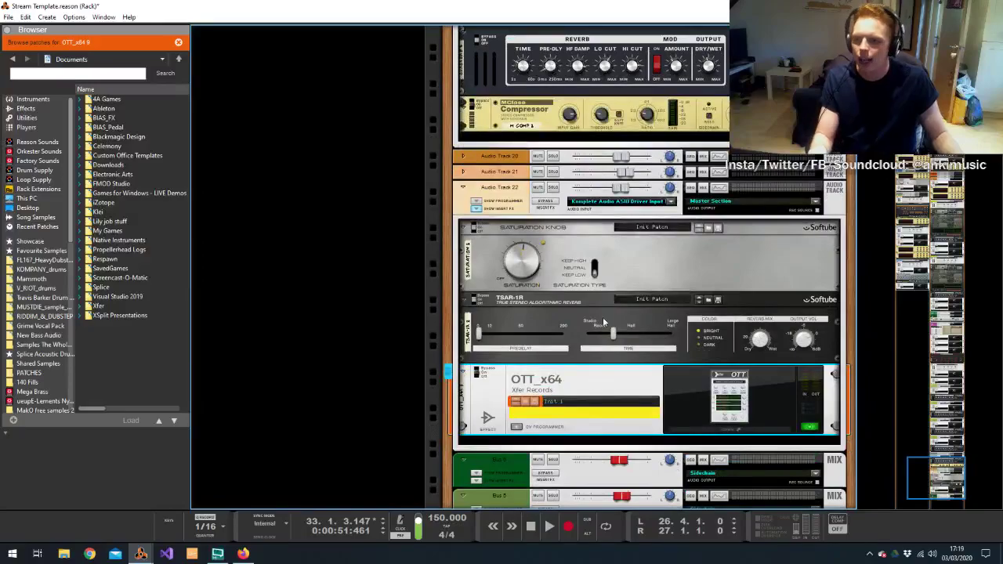
Play the song from just before bar 27 and lower Audio Track 22's mixer level to about -17 dB
key(alt+Tab)
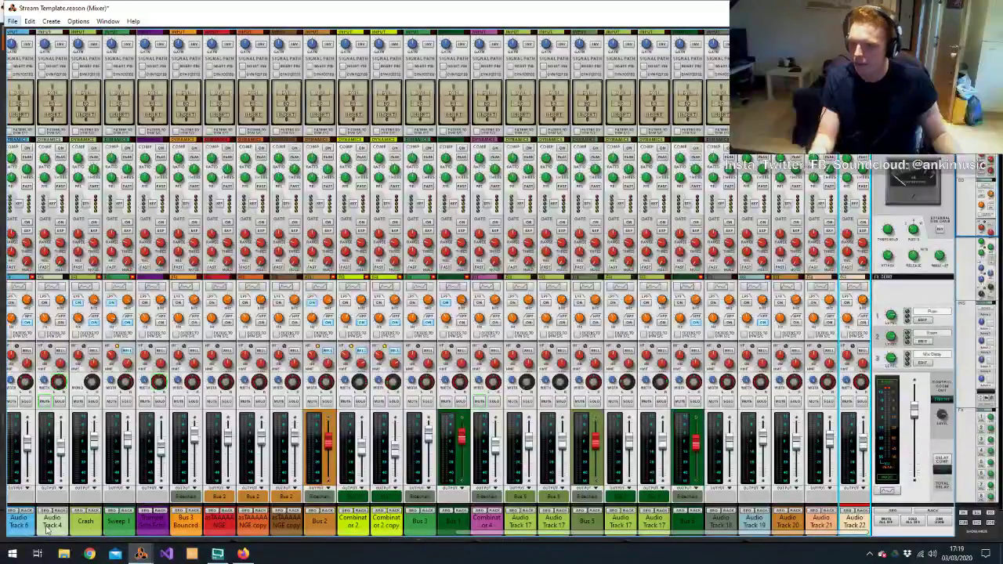
key(alt+Tab)
key(alt+Tab)
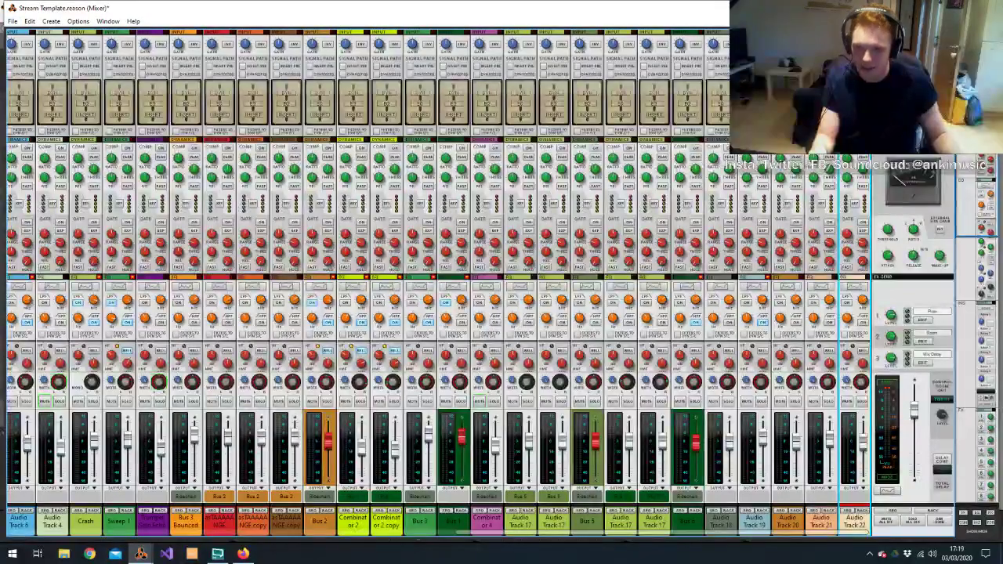
key(alt+Tab)
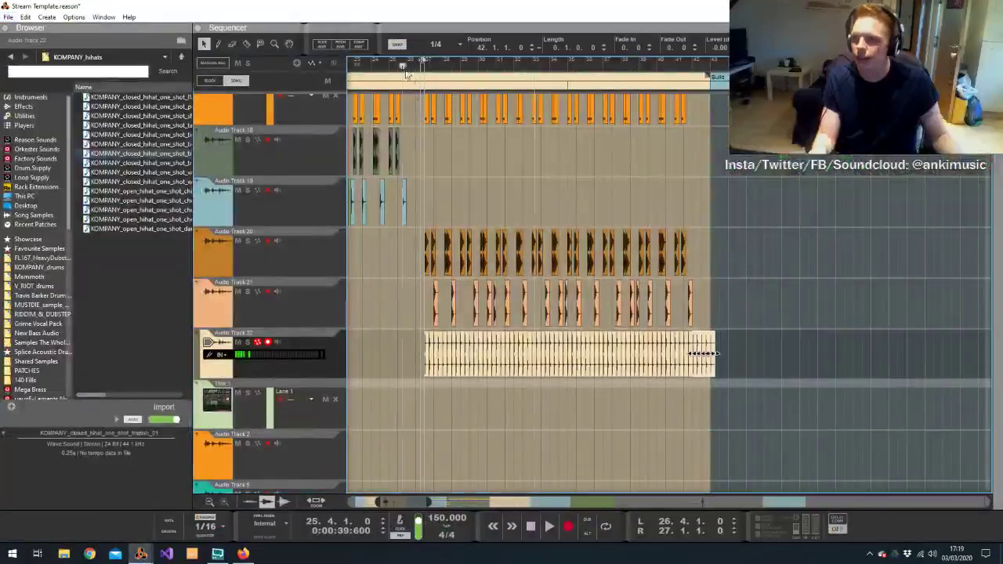
key(alt+Tab)
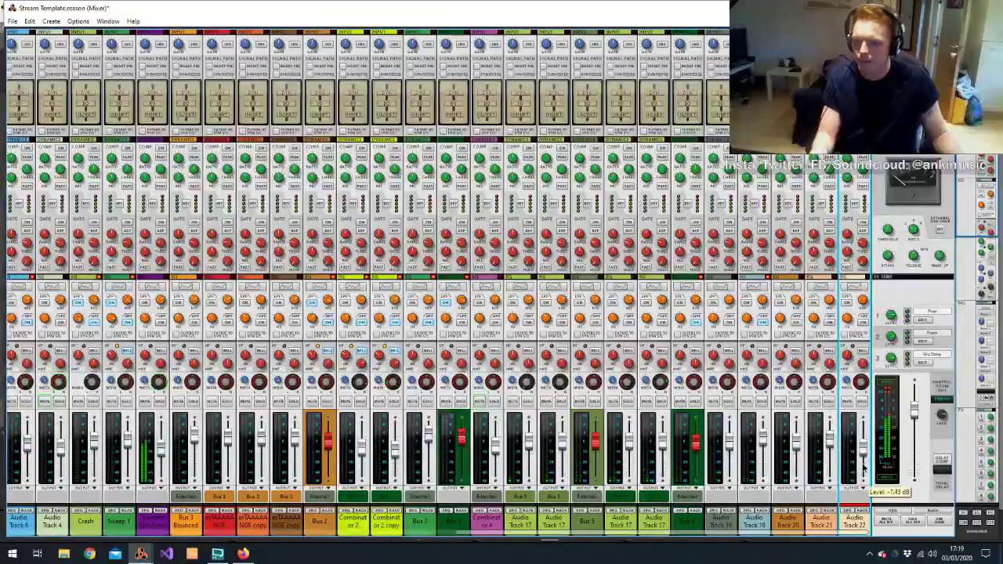
drag(866, 469, 873, 498)
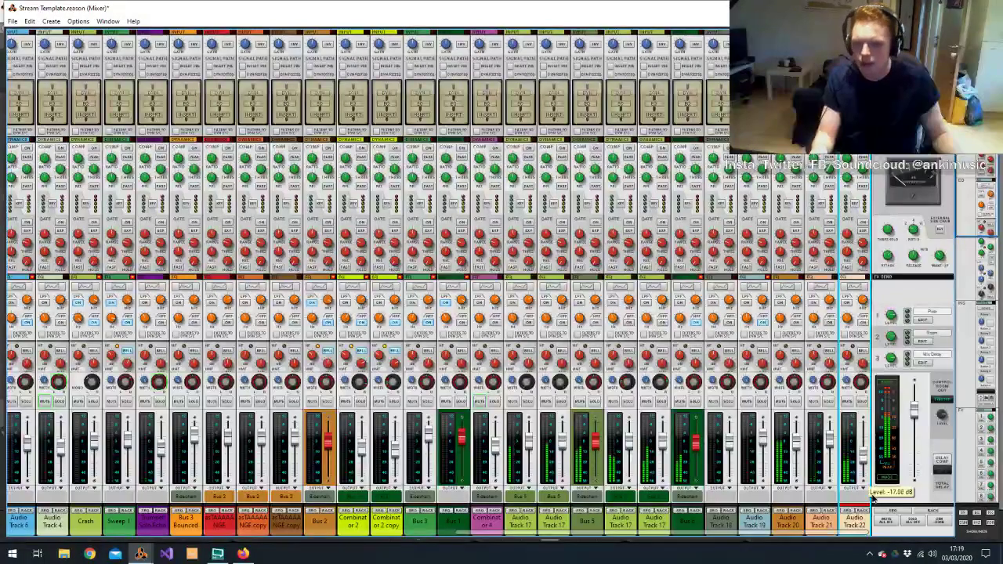
Raise Audio Track 22's saturation to about 5.9 and slightly shorten the TSAR-1R reverb time
key(alt+Tab)
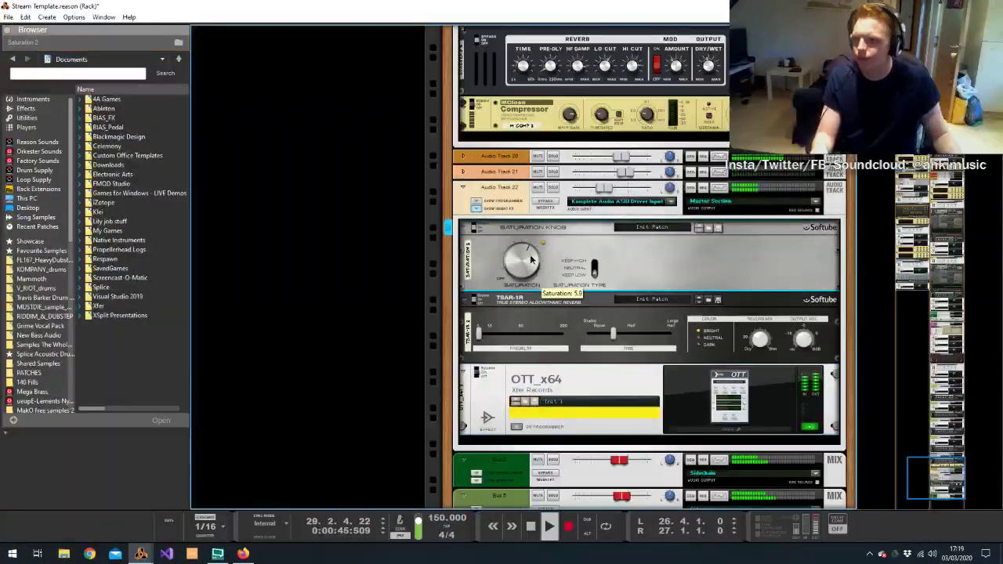
click(612, 339)
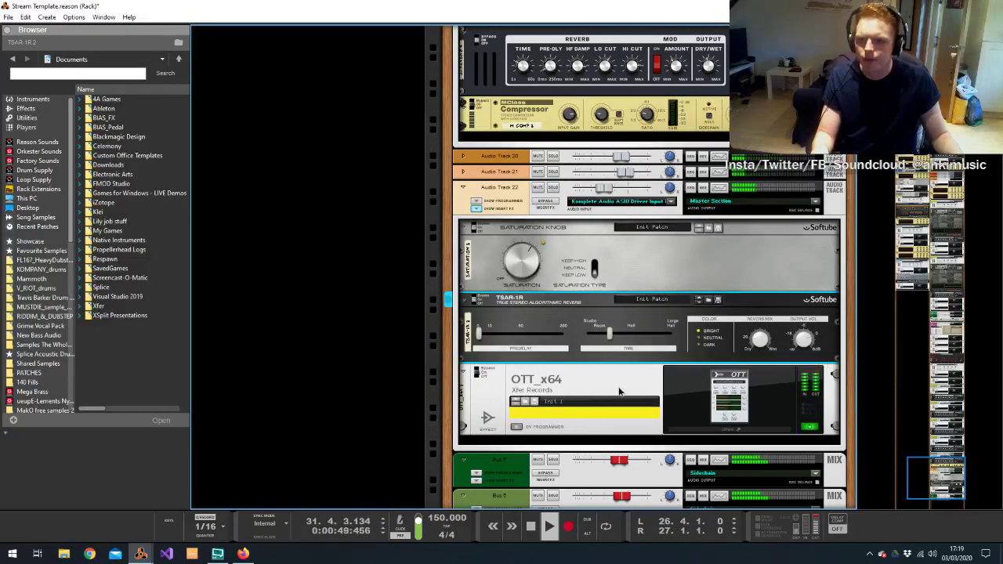
In Audio Track 22's Spectrum EQ, set the high-pass filter to about 3.49 kHz and dip the green band just above it by about 5 dB
key(F2)
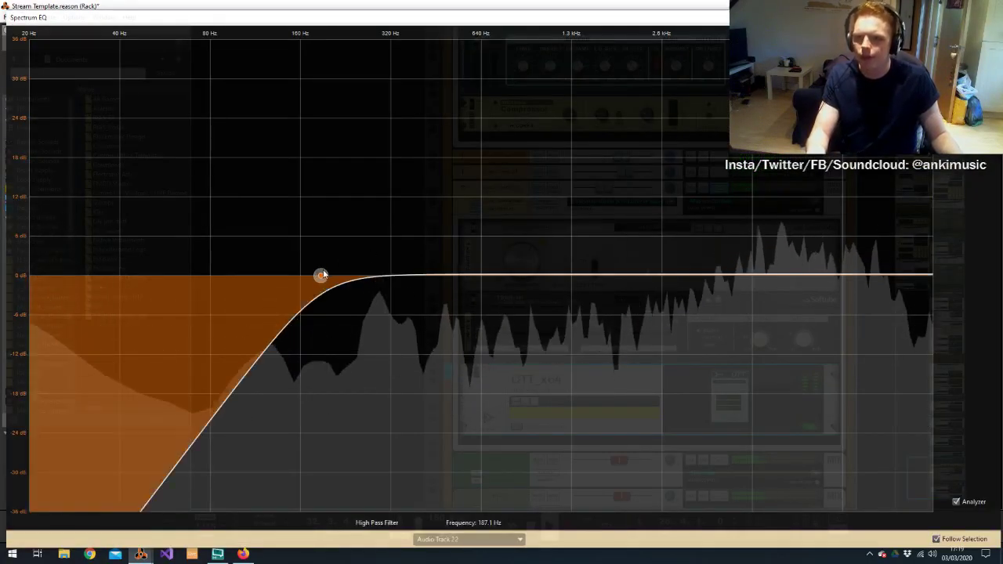
drag(320, 276, 701, 276)
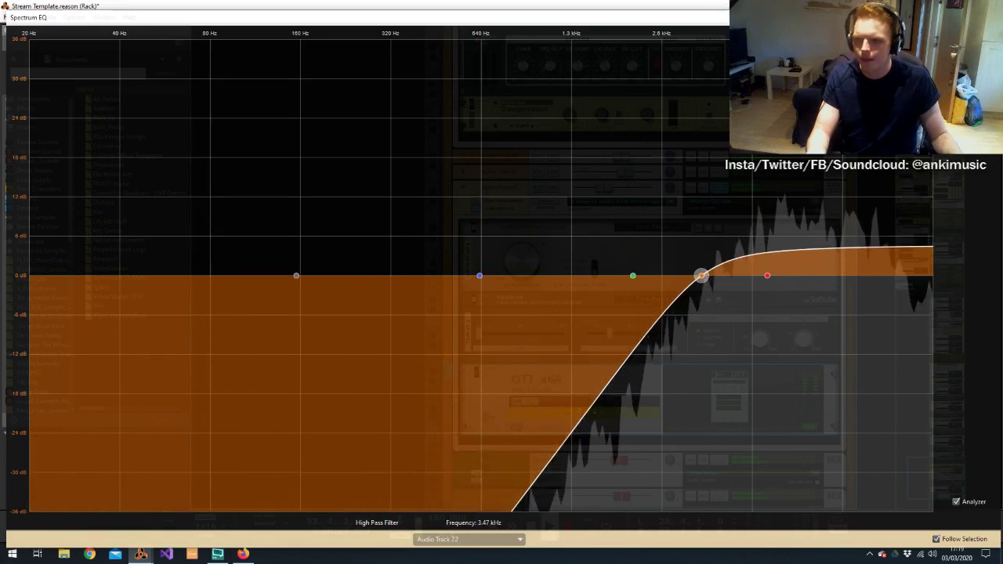
drag(634, 278, 736, 317)
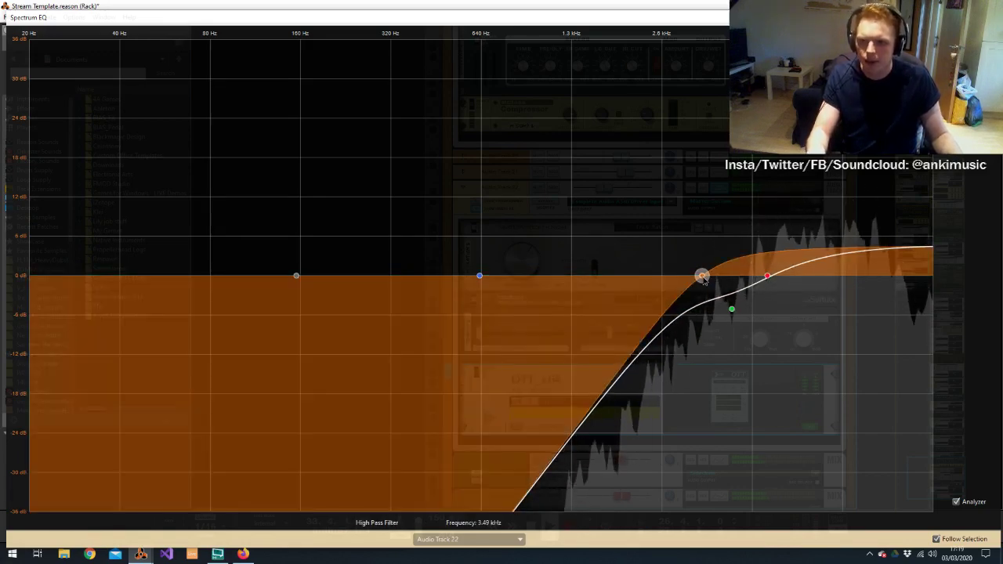
key(F2)
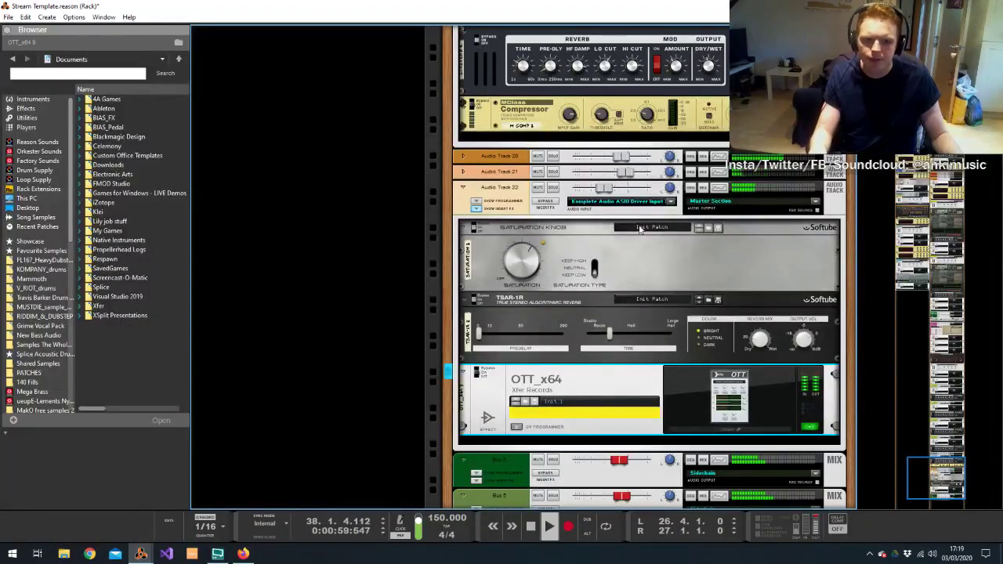
Return to the sequencer, stop playback and move the song position back to just before bar 27
key(alt+Tab)
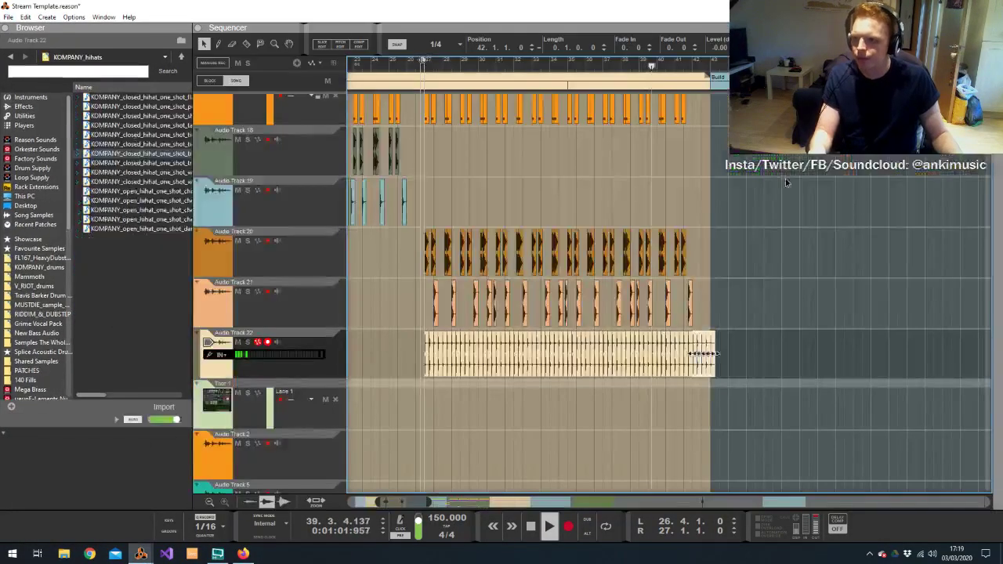
click(787, 182)
key(space)
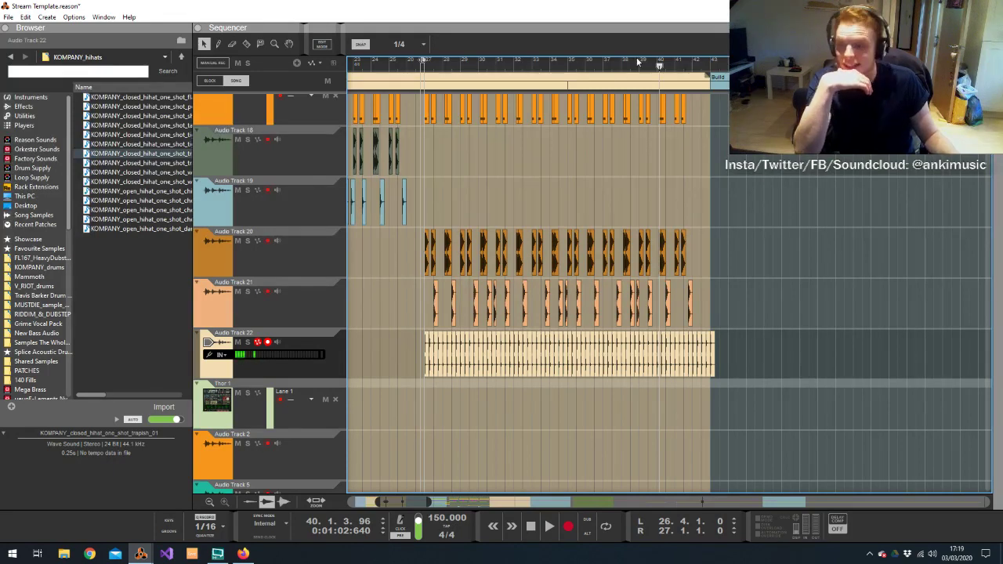
click(422, 71)
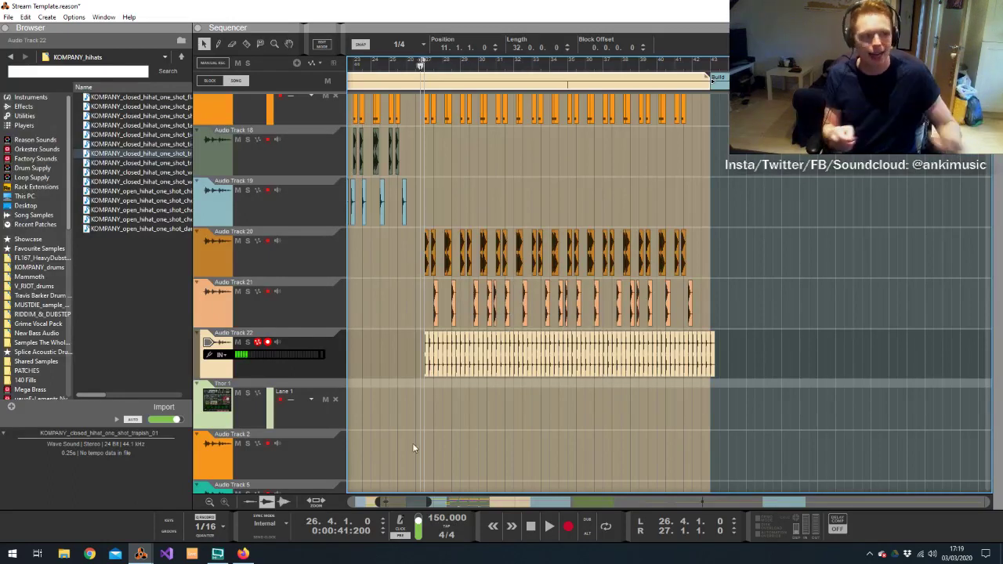
Create Audio Track 23 and place the KOMPANY closed hi-hat one-shots tight at bar 27 and tighter_tamb at 28.2
click(326, 336)
key(ctrl+t)
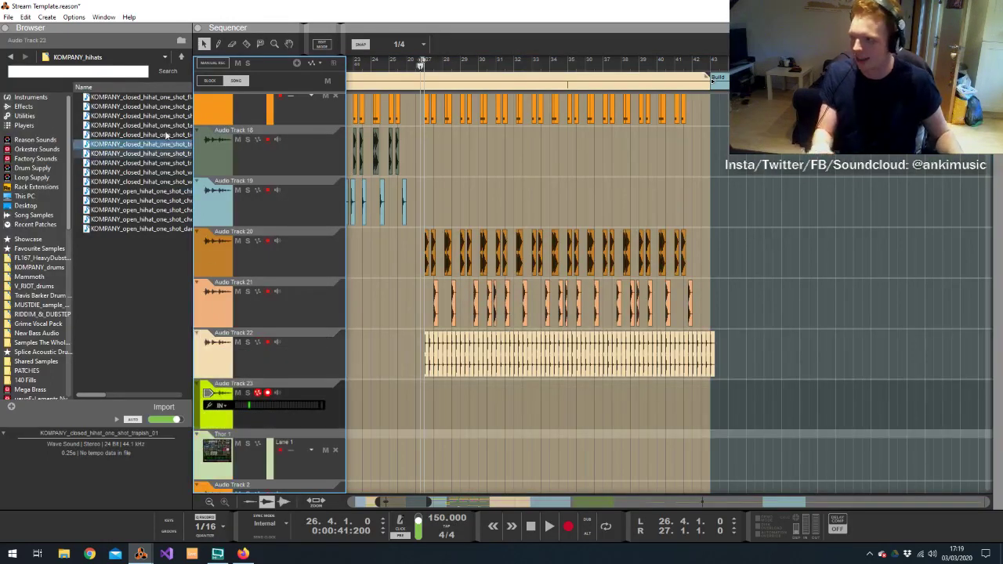
click(168, 133)
click(165, 145)
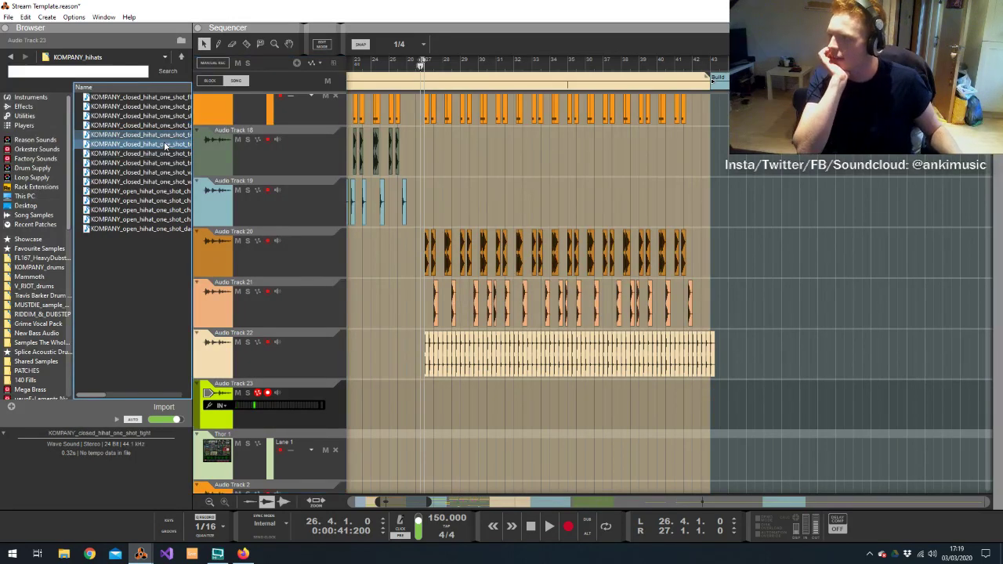
drag(165, 145, 470, 404)
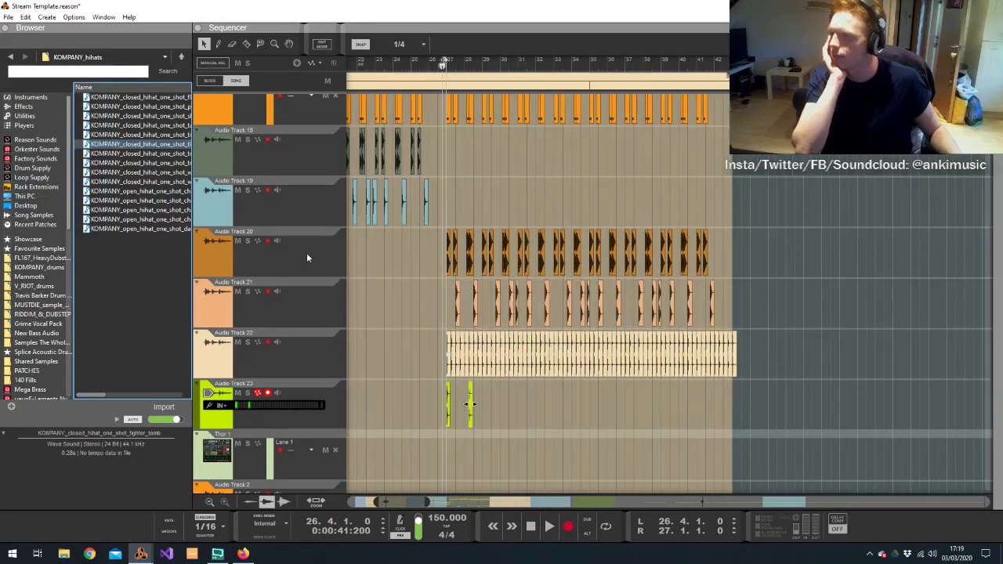
Audition more KOMPANY closed hi-hats and place another one on Audio Track 23 at 29.2
click(157, 183)
click(157, 173)
drag(159, 173, 488, 404)
Audition the open and remaining closed hi-hats, then place KOMPANY_closed_hihat_one_shot_percussive_layer on Audio Track 23 at 30.2
click(157, 200)
click(157, 219)
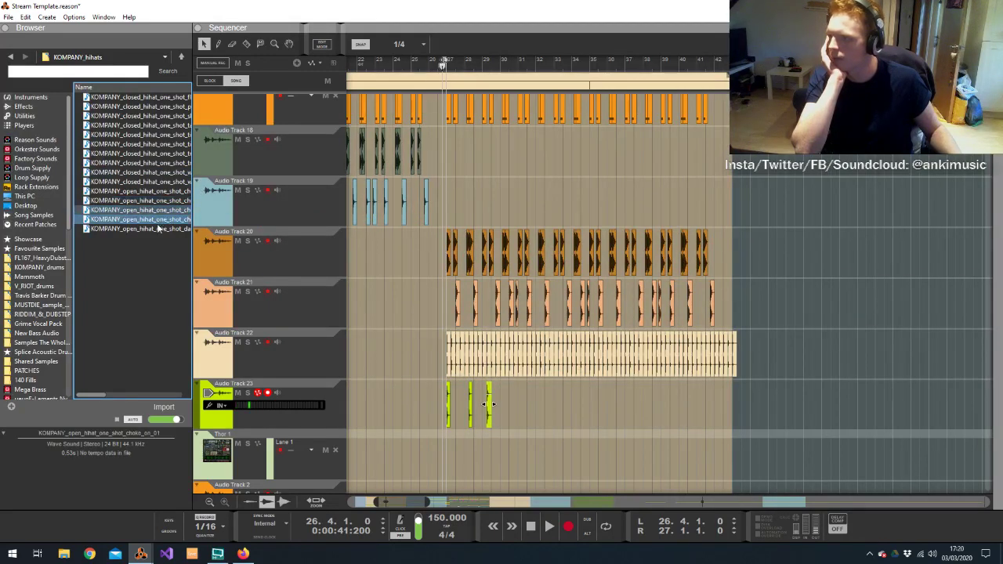
click(158, 229)
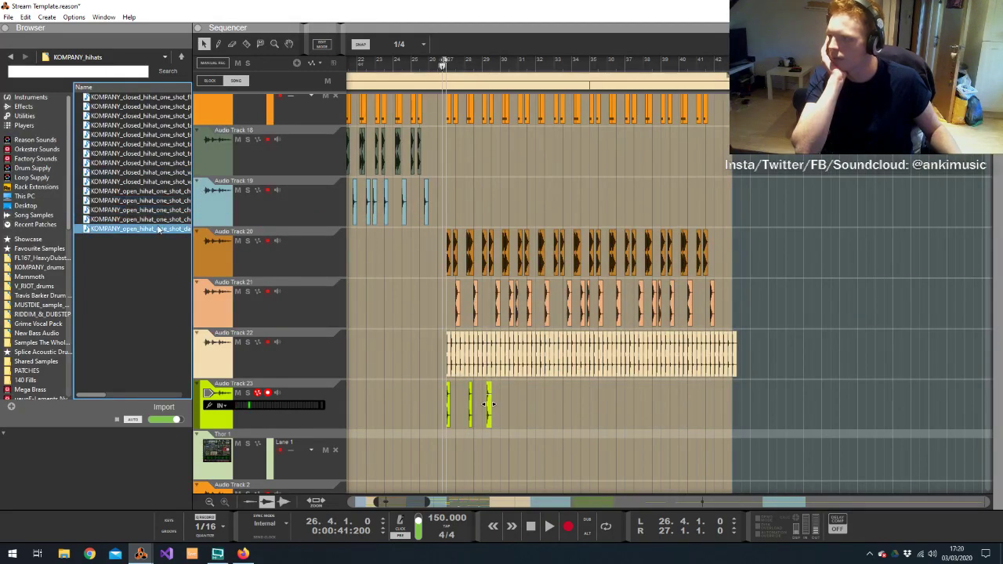
click(152, 98)
click(146, 106)
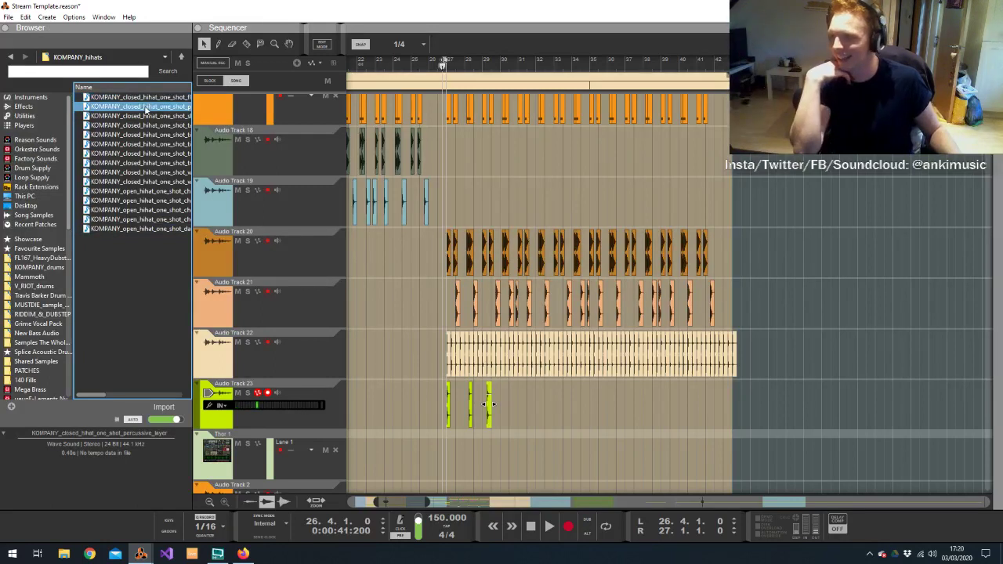
drag(146, 108, 506, 413)
Audition further closed hi-hats and place KOMPANY_closed_hihat_one_shot_tighter_tamb on Audio Track 23 at 31.4
click(166, 98)
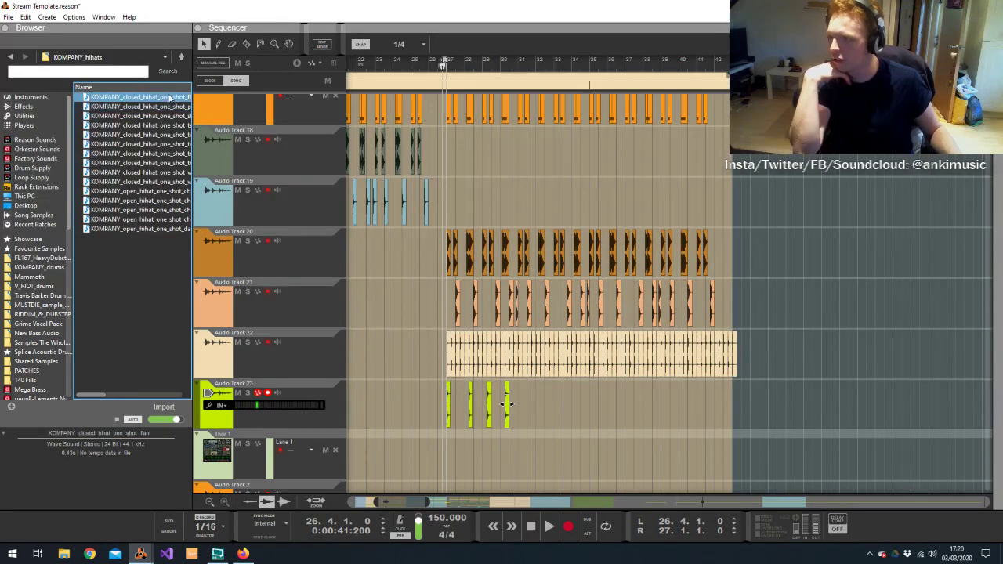
click(163, 135)
click(160, 144)
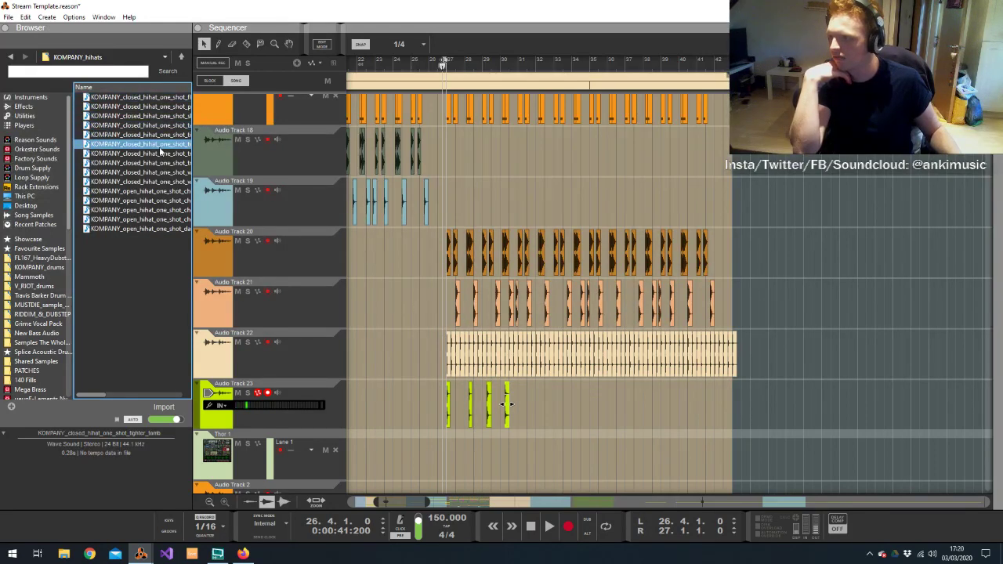
drag(161, 145, 541, 413)
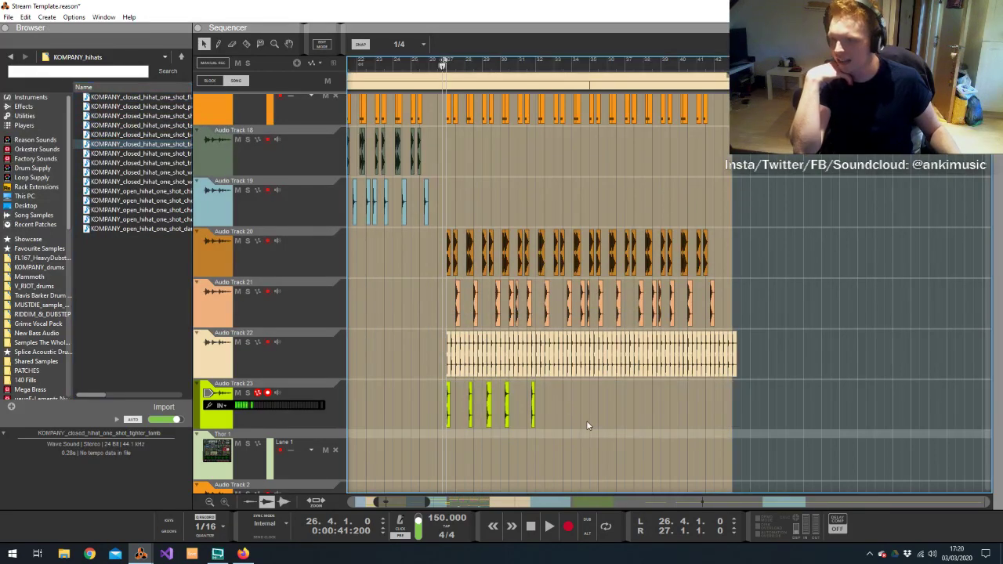
Set the snap to 1/16 and shorten the first hi-hat clip at bar 27 on Audio Track 23 to a sixteenth
scroll(682, 411, up, 4)
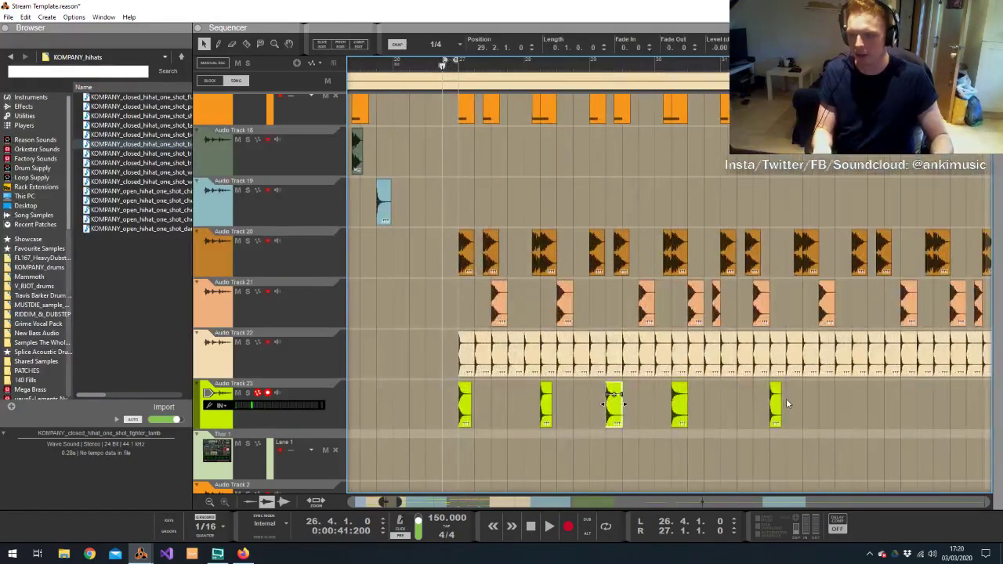
click(775, 405)
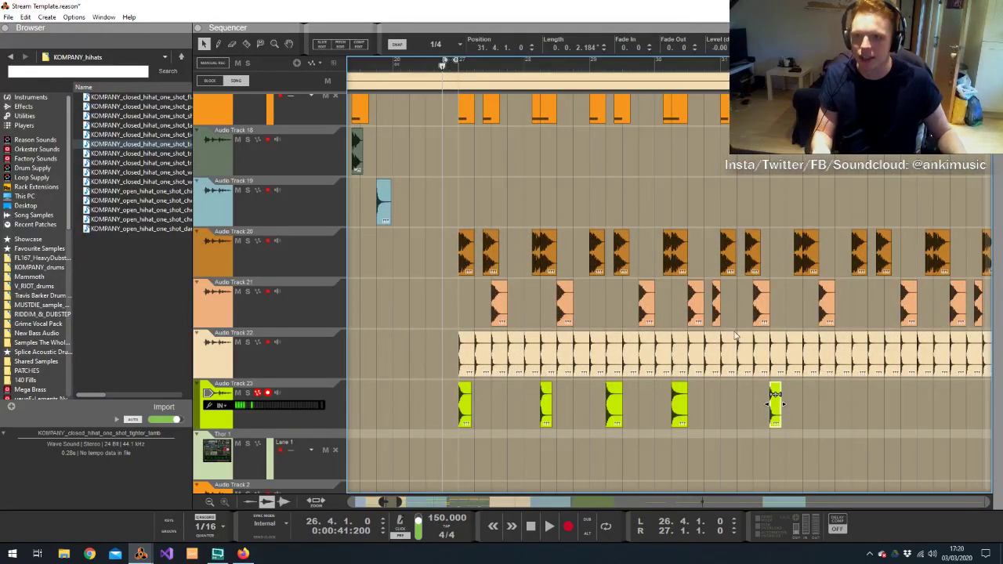
click(739, 403)
click(466, 405)
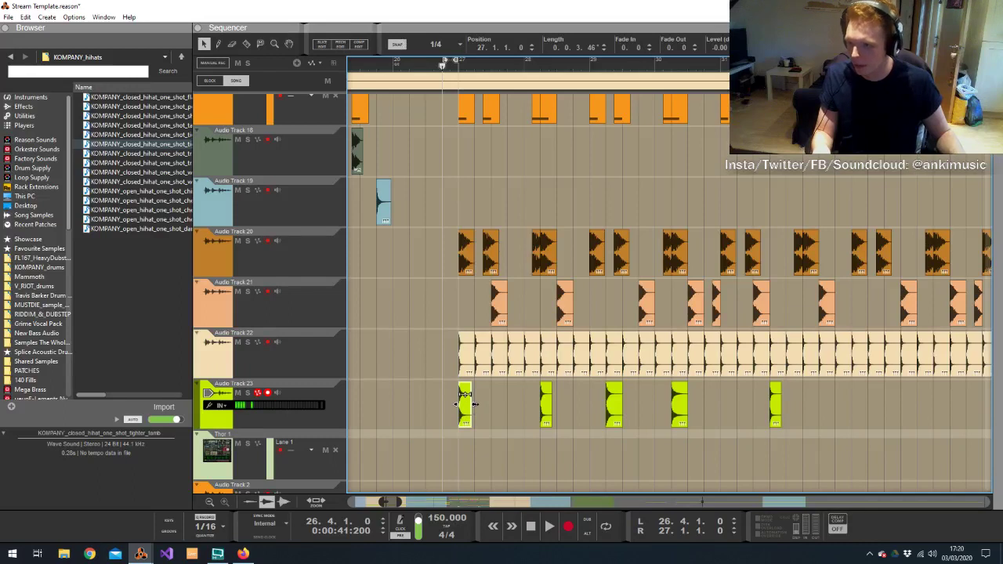
click(447, 44)
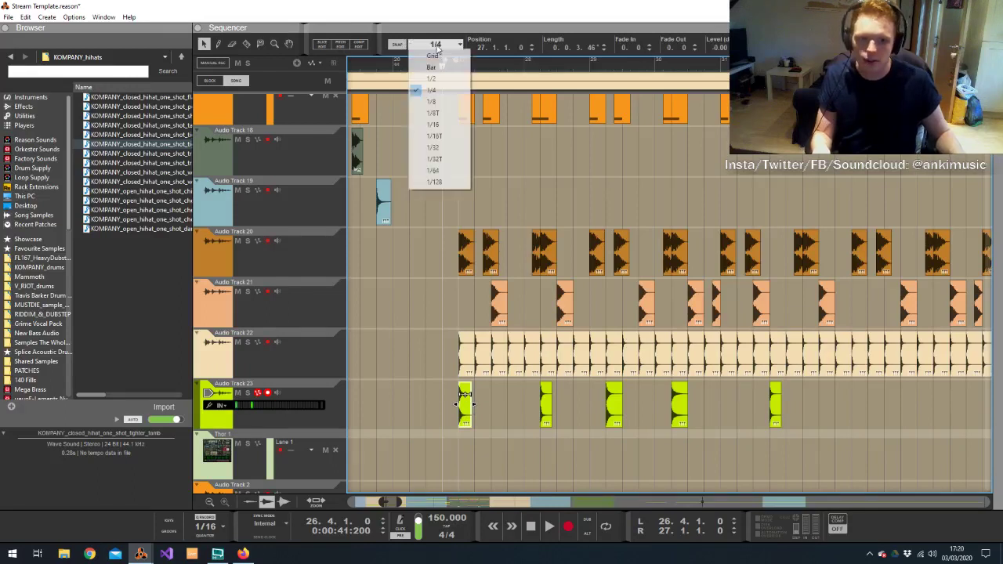
click(439, 125)
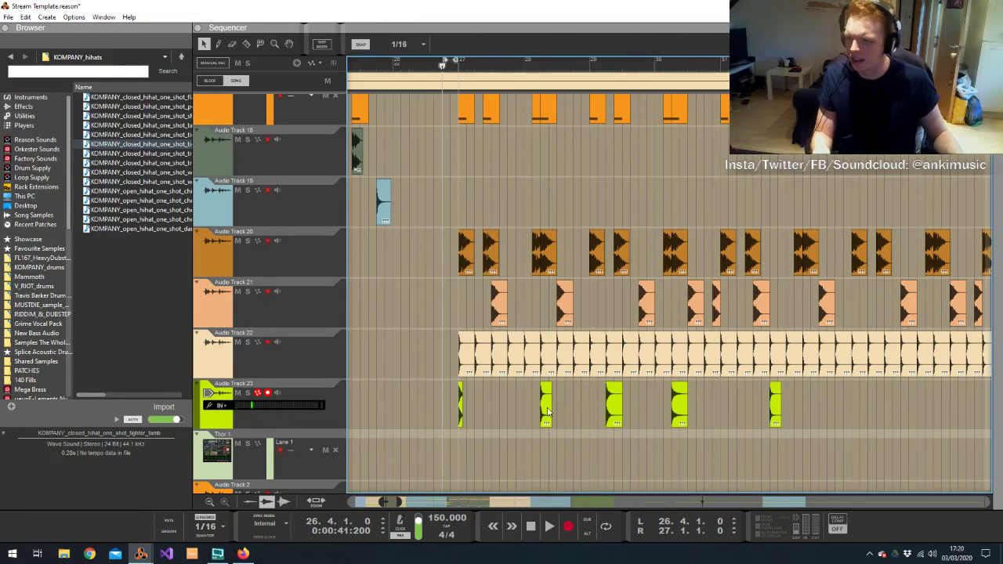
Line up the other four hi-hats as back-to-back sixteenths from 27.1.2 to 27.2.1 and repeat the five-hit group along Audio Track 23
drag(549, 409, 474, 412)
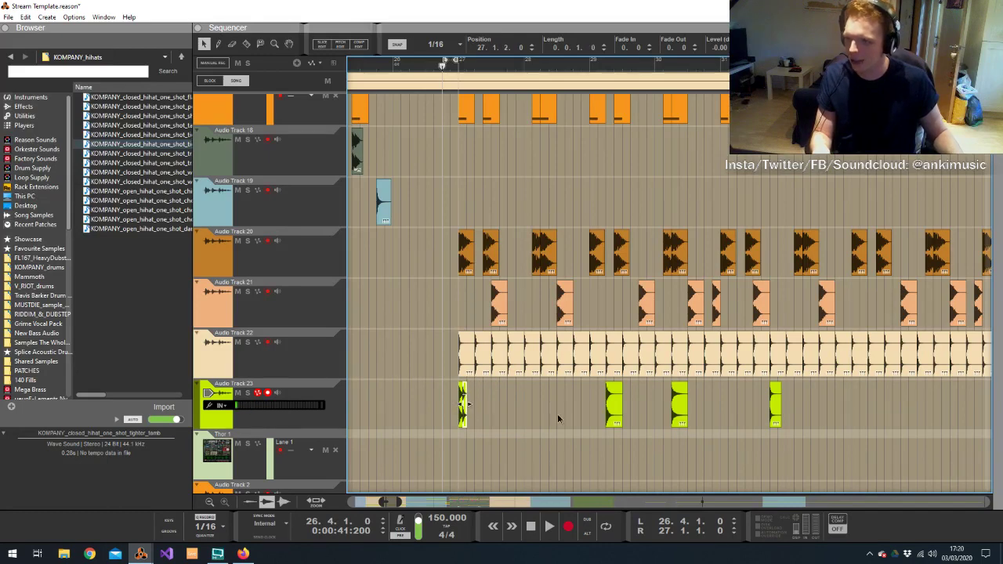
drag(619, 410, 480, 413)
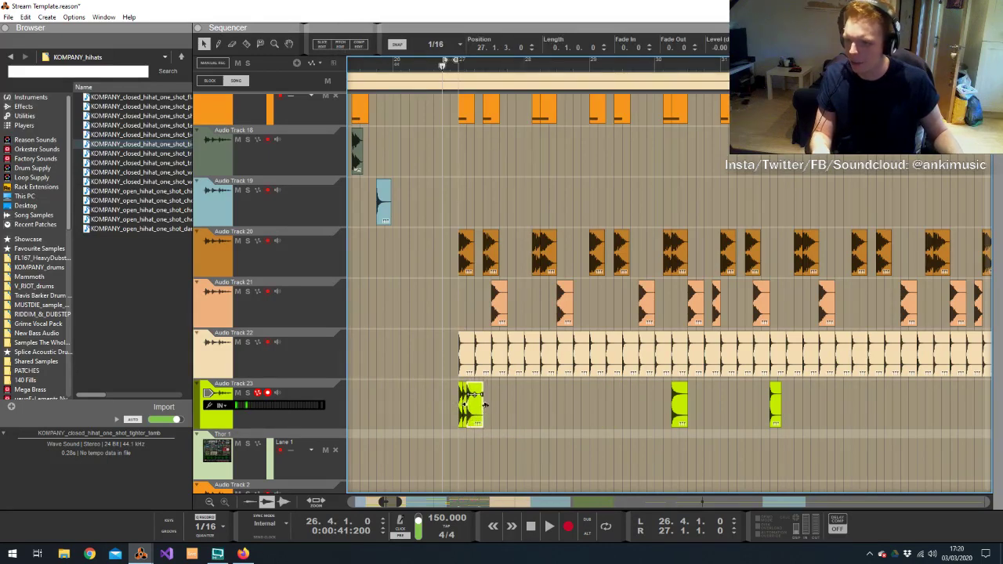
click(640, 413)
drag(679, 411, 482, 421)
key(Delete)
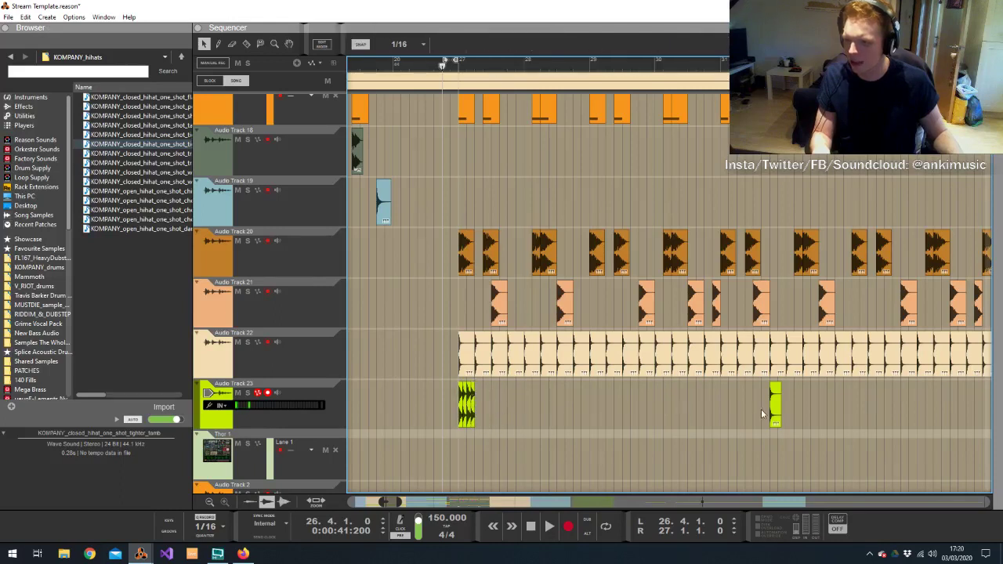
drag(773, 413, 478, 421)
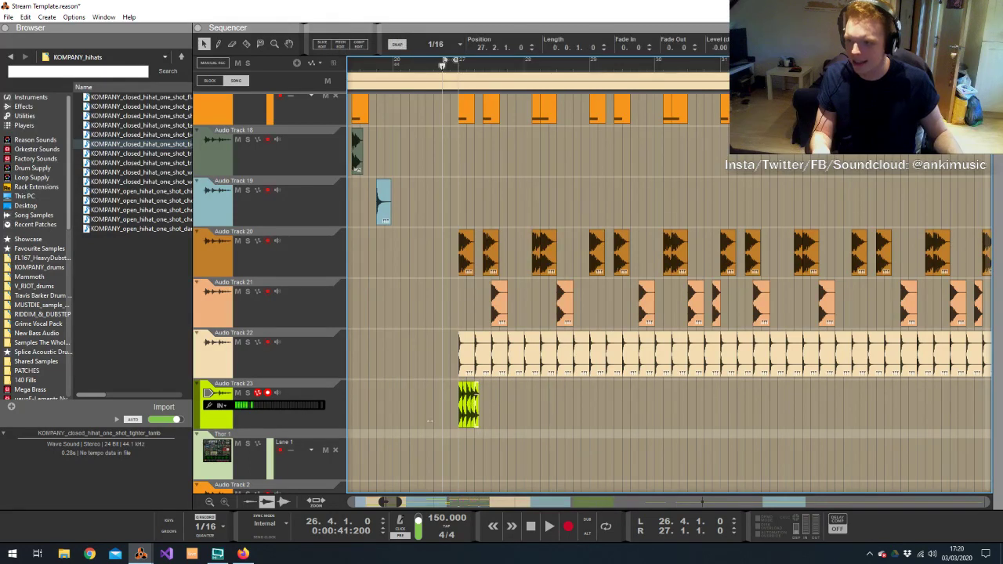
drag(478, 403, 669, 392)
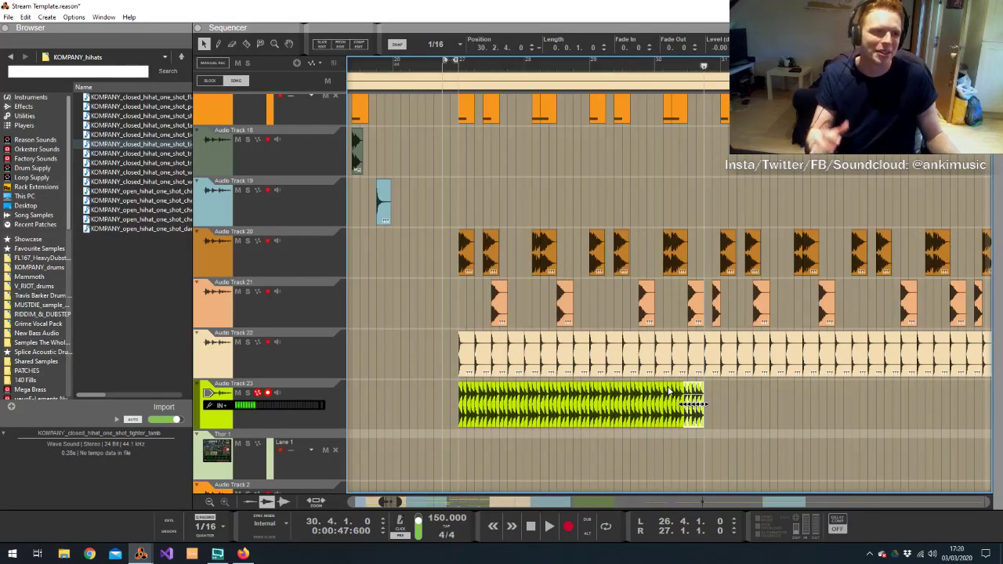
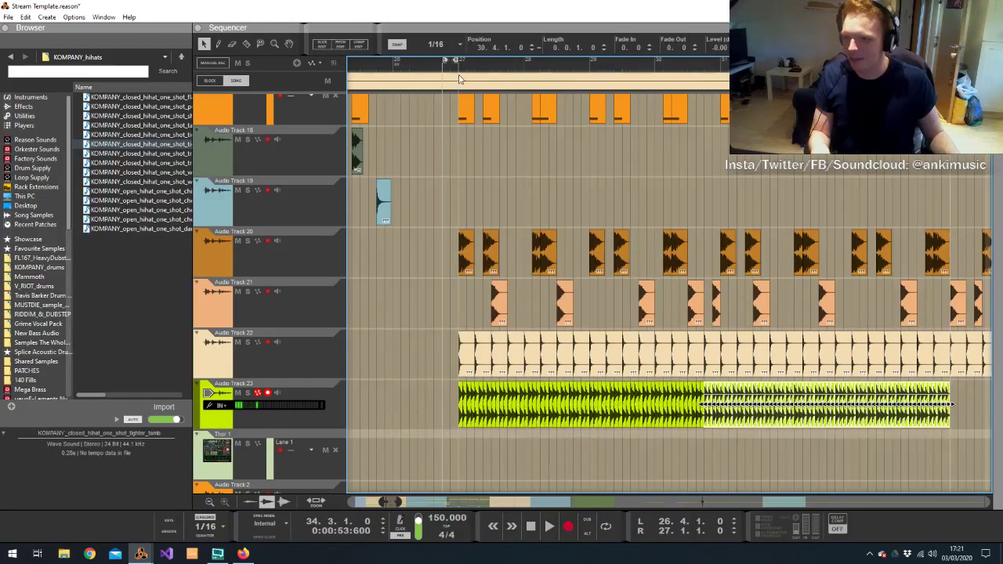
Raise the high-pass filter cutoff in Audio Track 23's Spectrum EQ to remove the lower frequencies from the new hi-hats
key(alt+Tab)
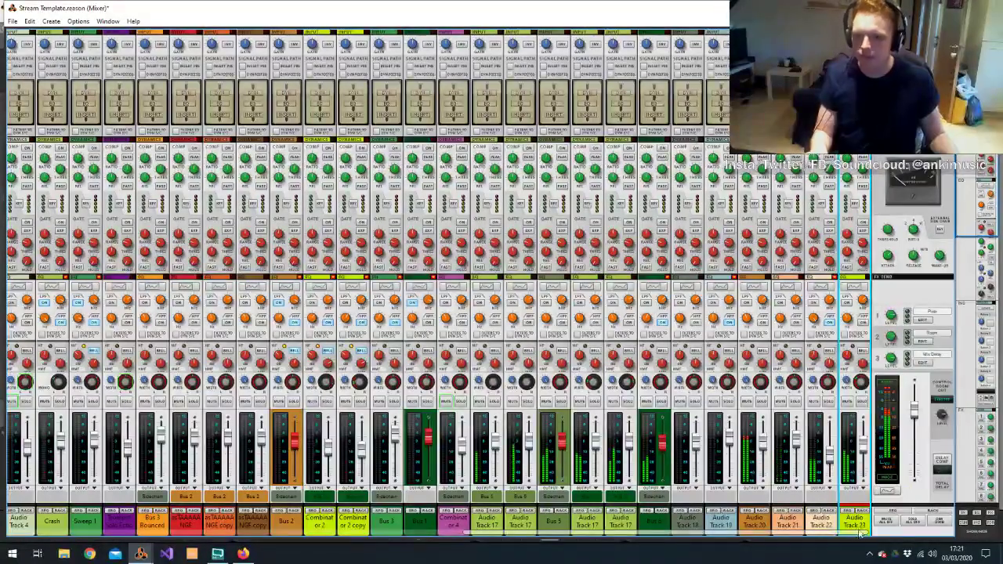
key(F2)
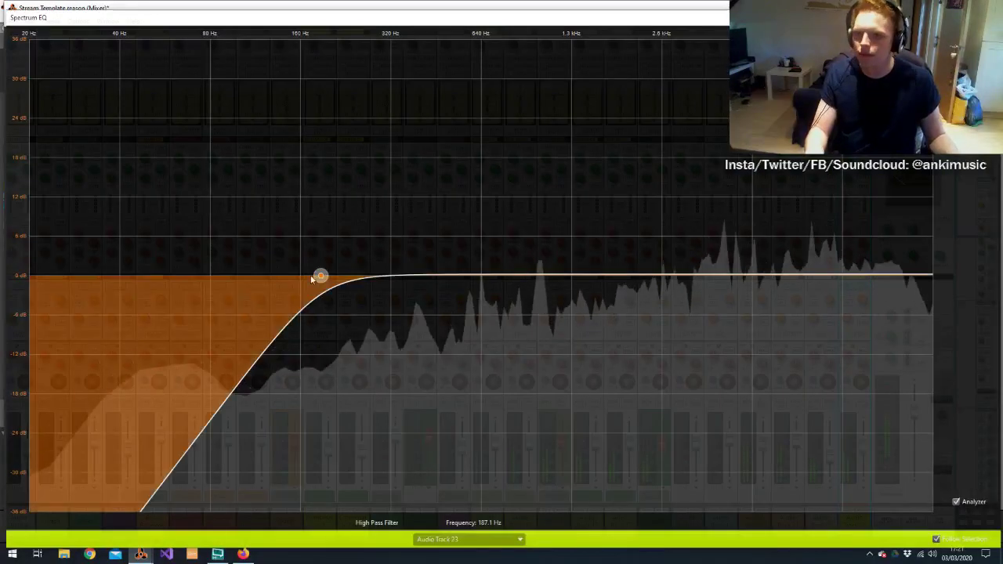
drag(320, 276, 682, 274)
key(F2)
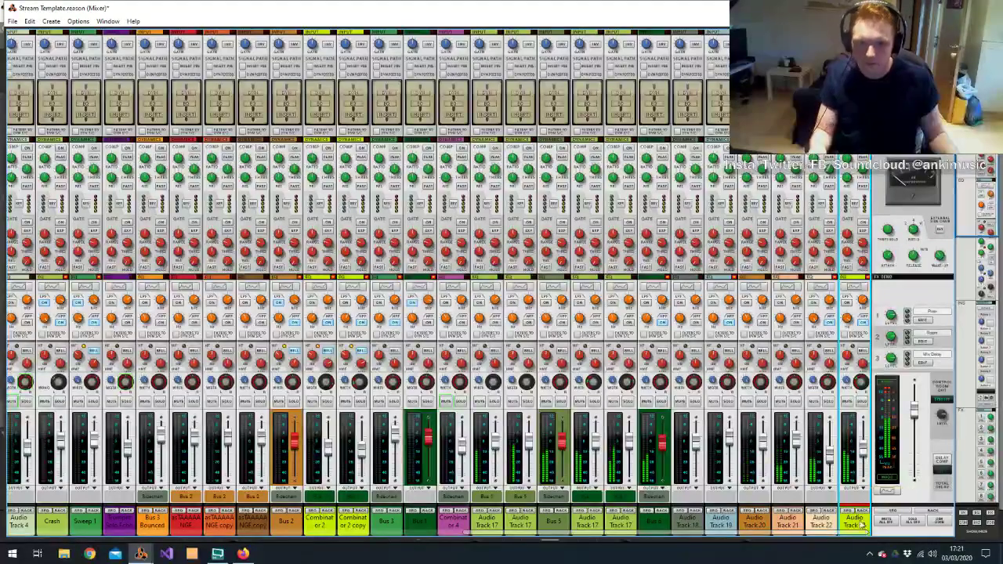
key(F2)
key(F2)
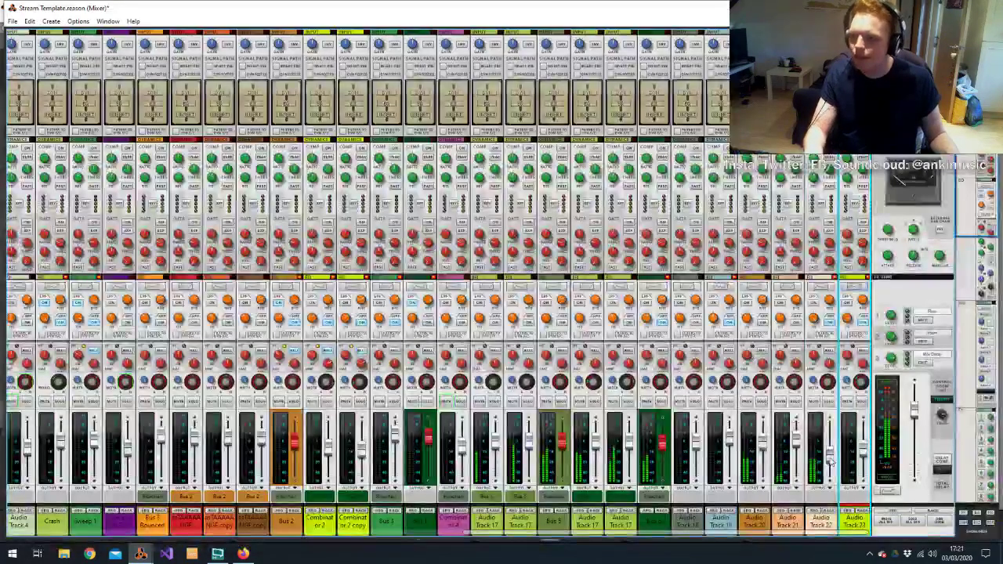
Set Audio Track 22's mixer level to -12.52 dB during playback to balance it with the layered hi-hats
key(alt+Tab)
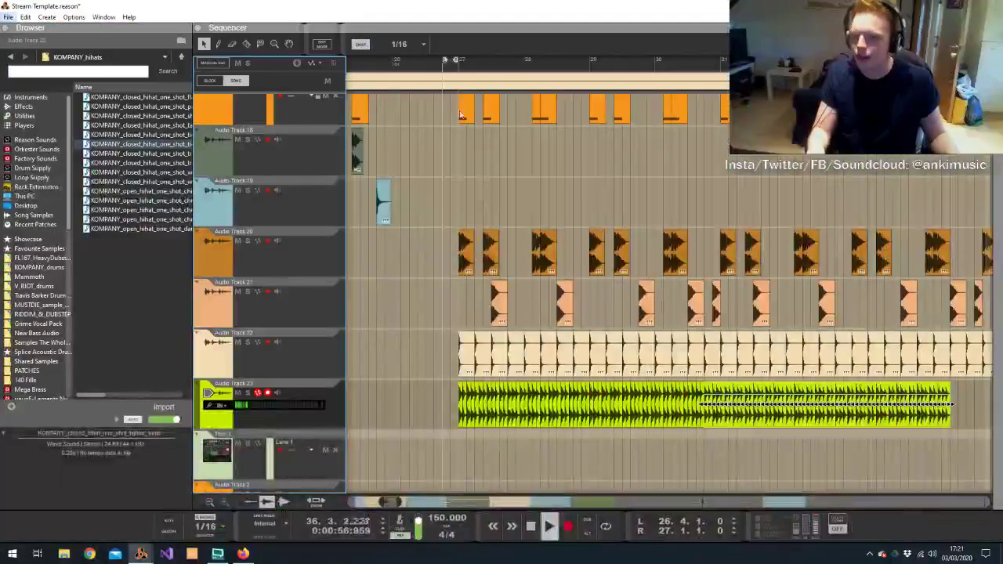
key(alt+Tab)
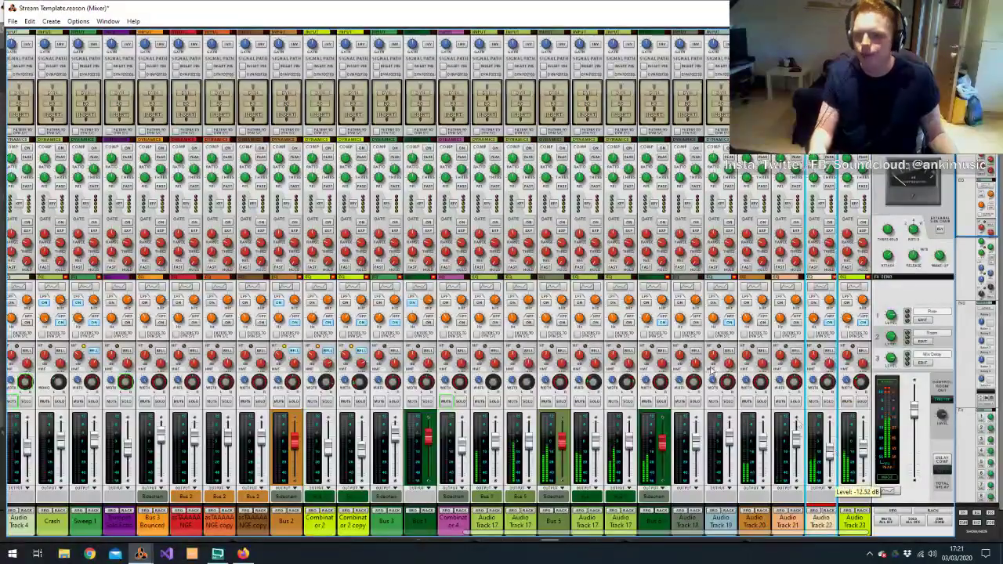
key(alt+Tab)
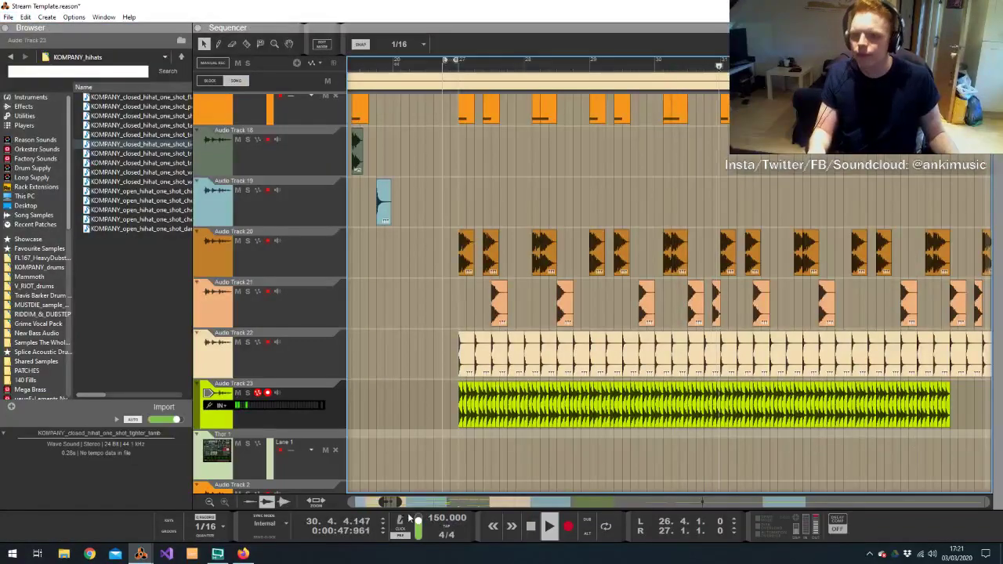
Extend the sixteenth hi-hat pattern on Audio Track 23 to bar 35 and duplicate the whole run through the rest of the verse
drag(396, 503, 371, 504)
drag(835, 424, 549, 397)
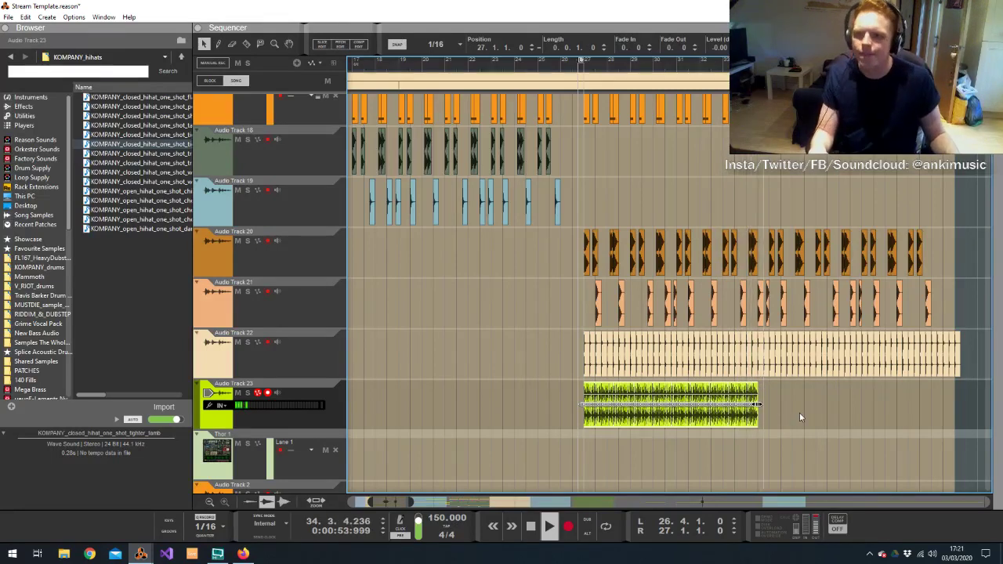
scroll(800, 417, up, 2)
scroll(800, 417, up, 1)
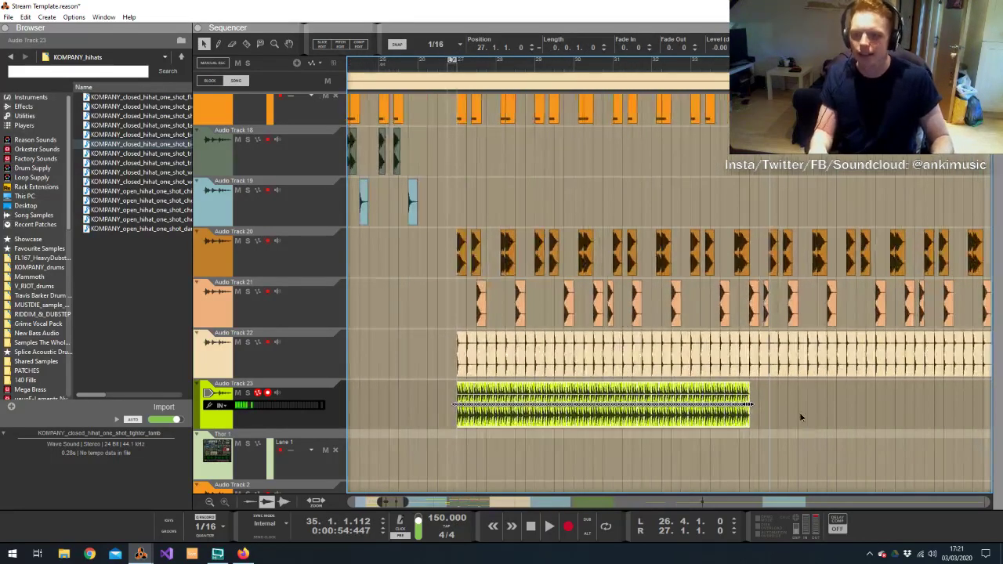
drag(799, 417, 769, 403)
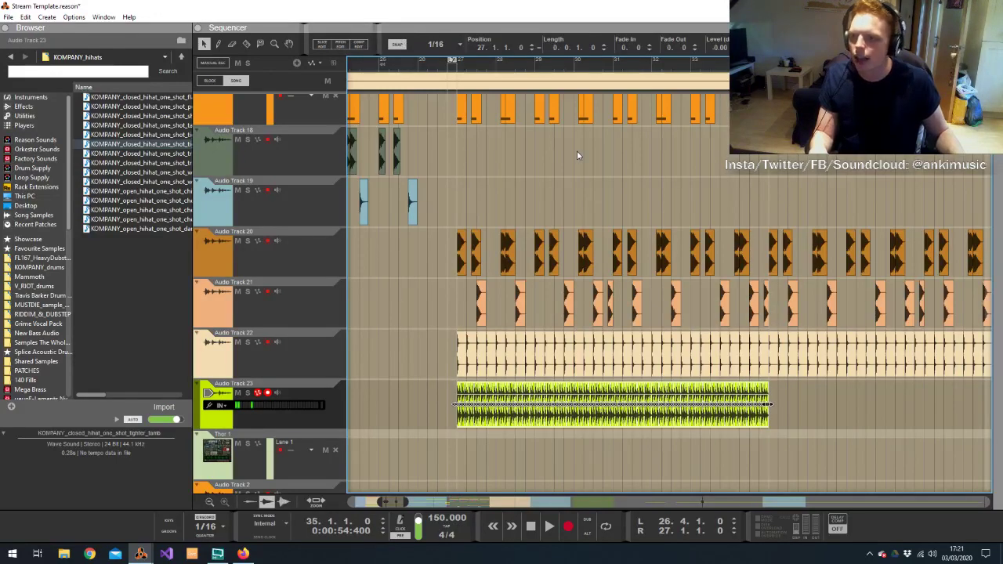
key(ctrl+d)
Play the section from just before bar 27 and set Audio Track 23's mixer level to -9.80 dB
click(436, 65)
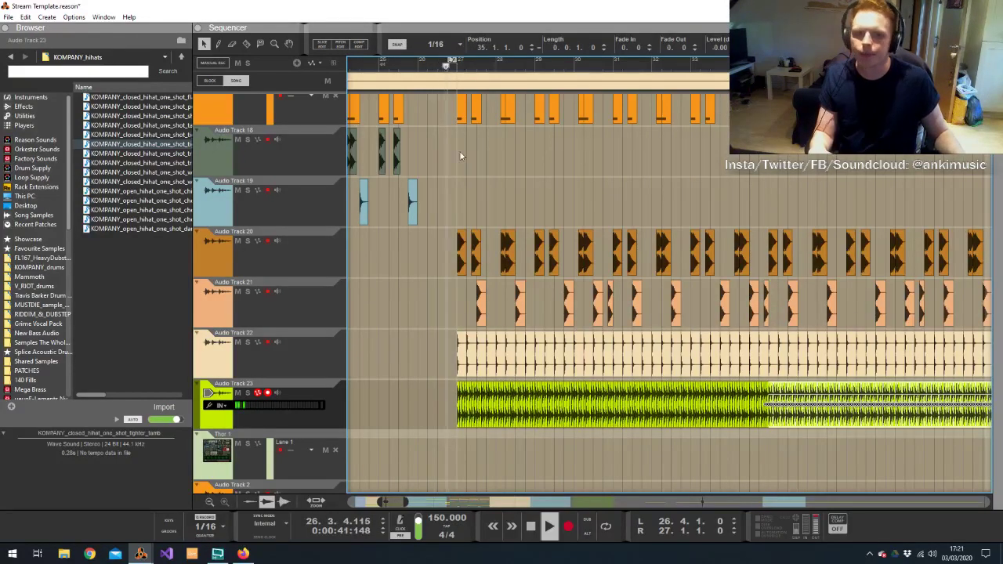
key(F5)
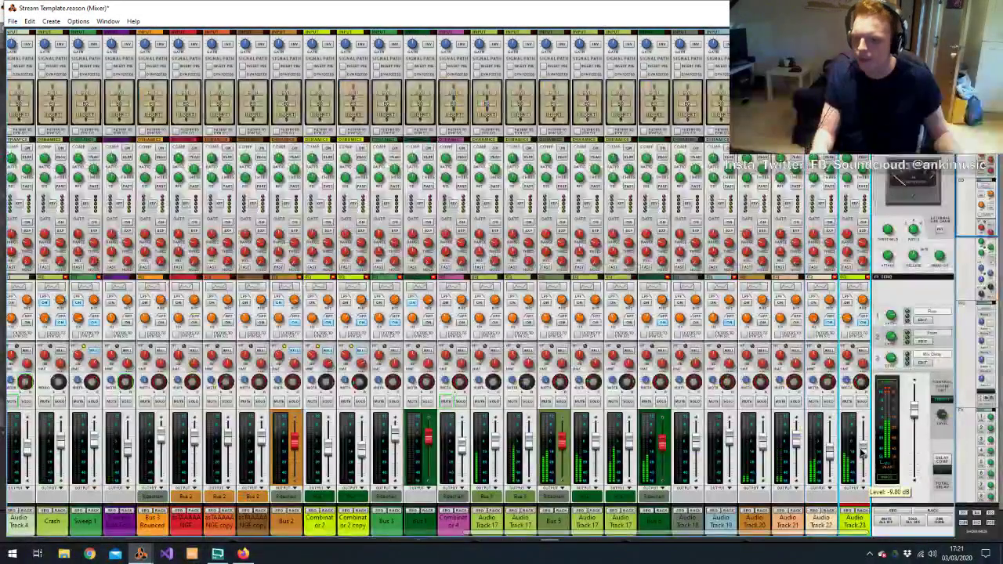
key(alt+Tab)
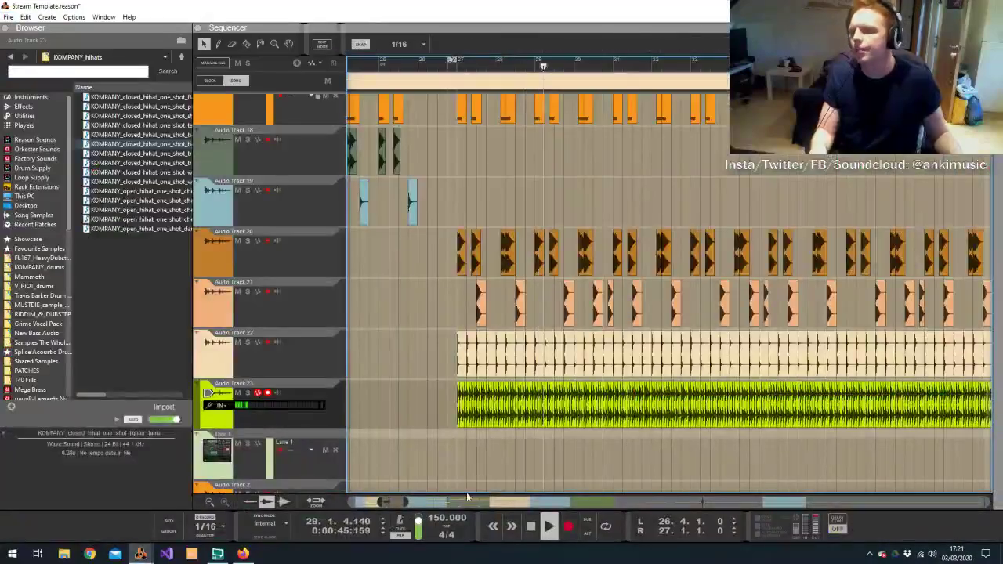
Create a new Combinator in the empty space of the rack
drag(405, 501, 461, 502)
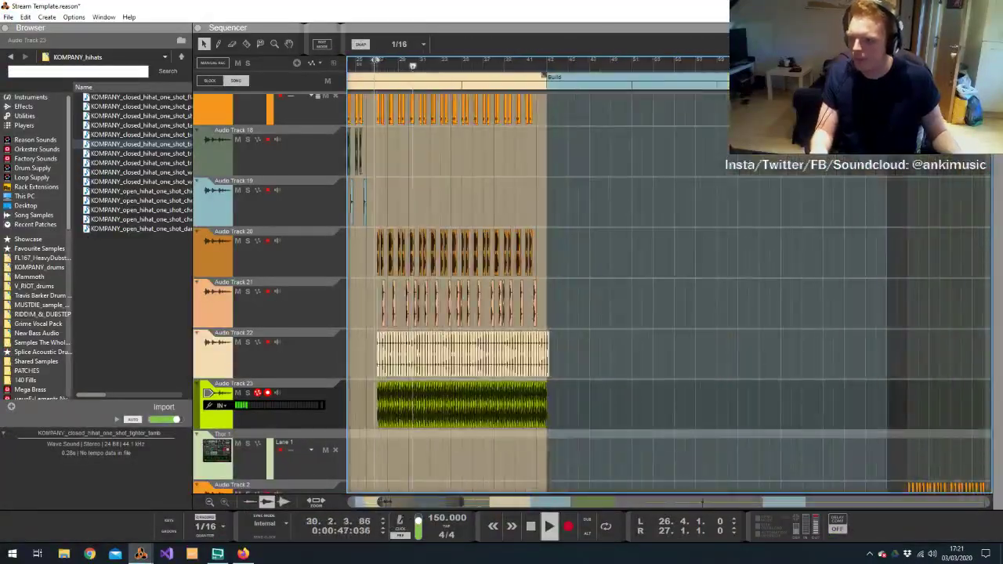
scroll(478, 282, down, 15)
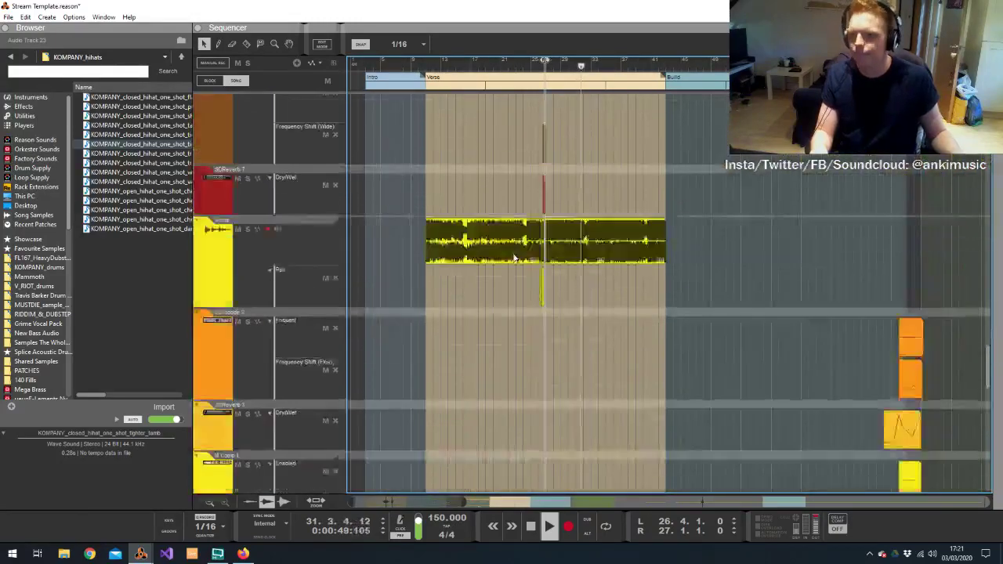
scroll(514, 259, down, 10)
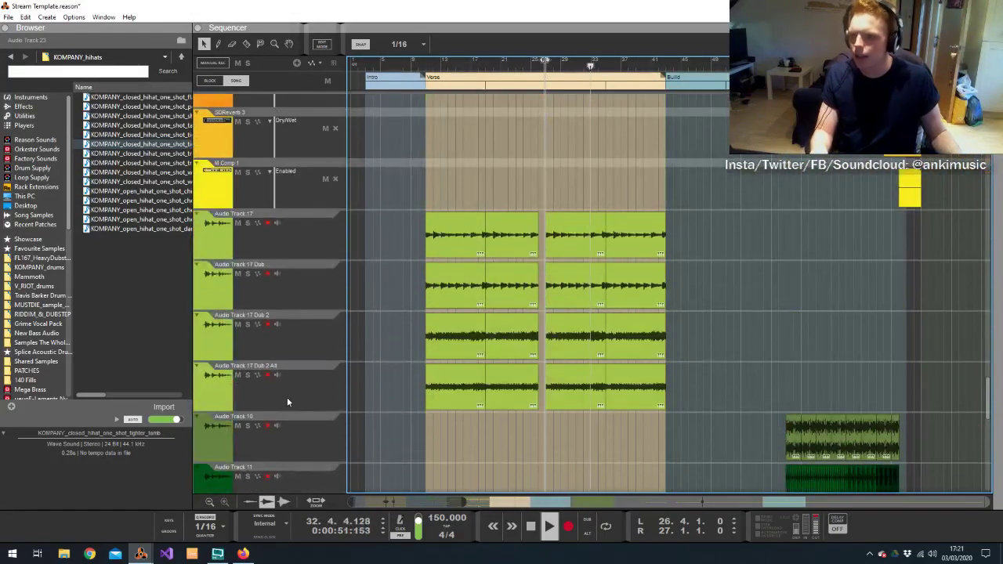
click(287, 402)
key(Tab)
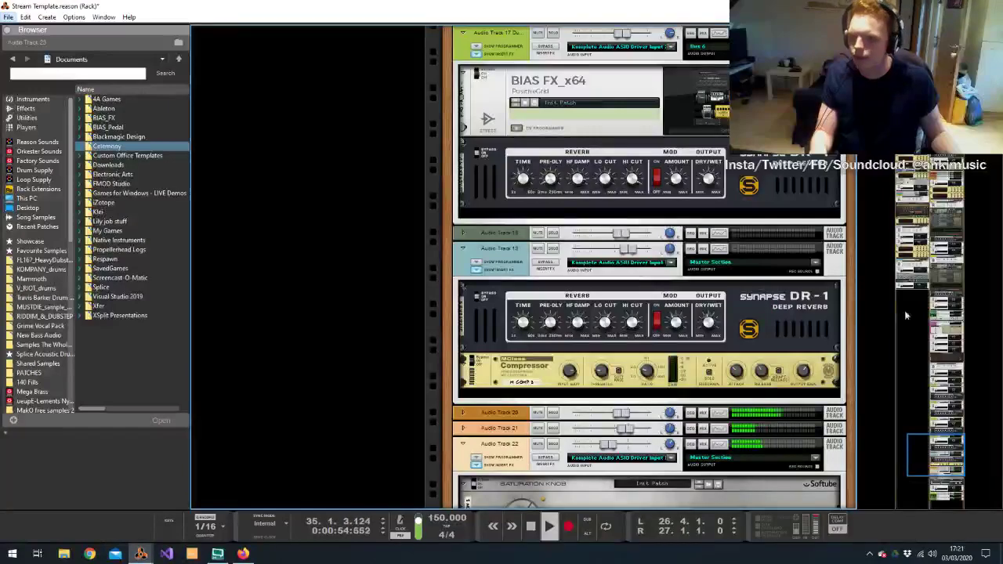
click(905, 315)
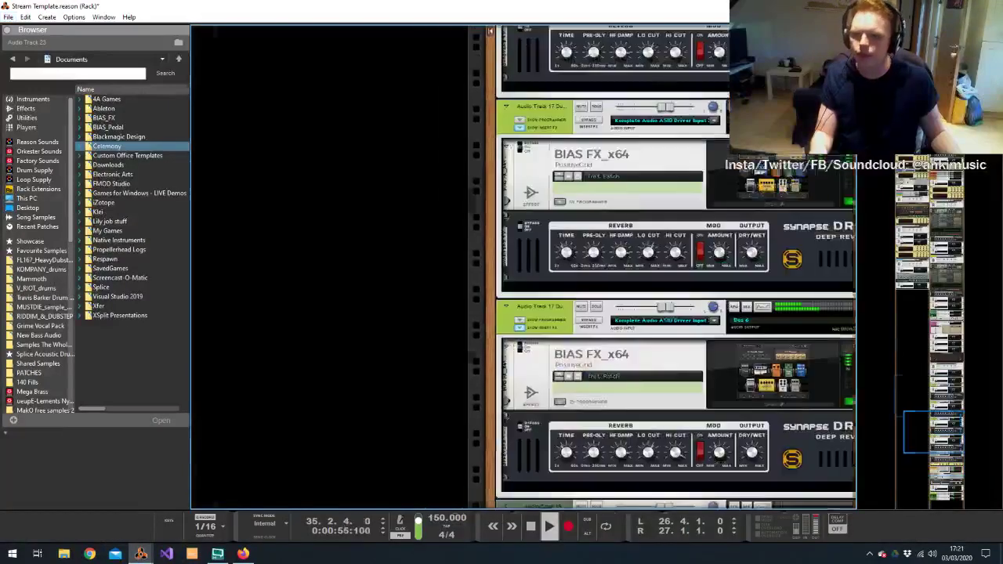
right_click(489, 235)
mouse_move(517, 342)
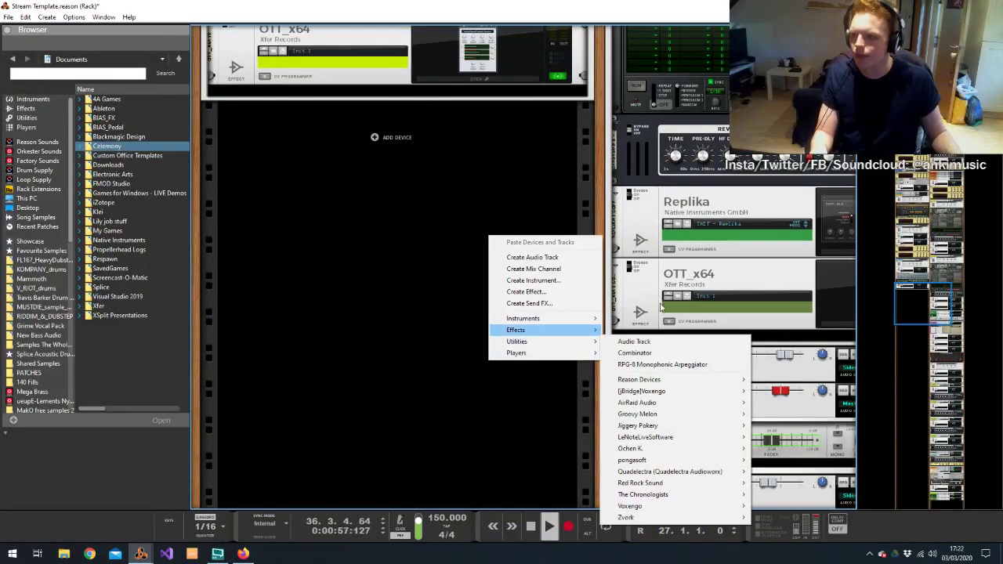
click(637, 354)
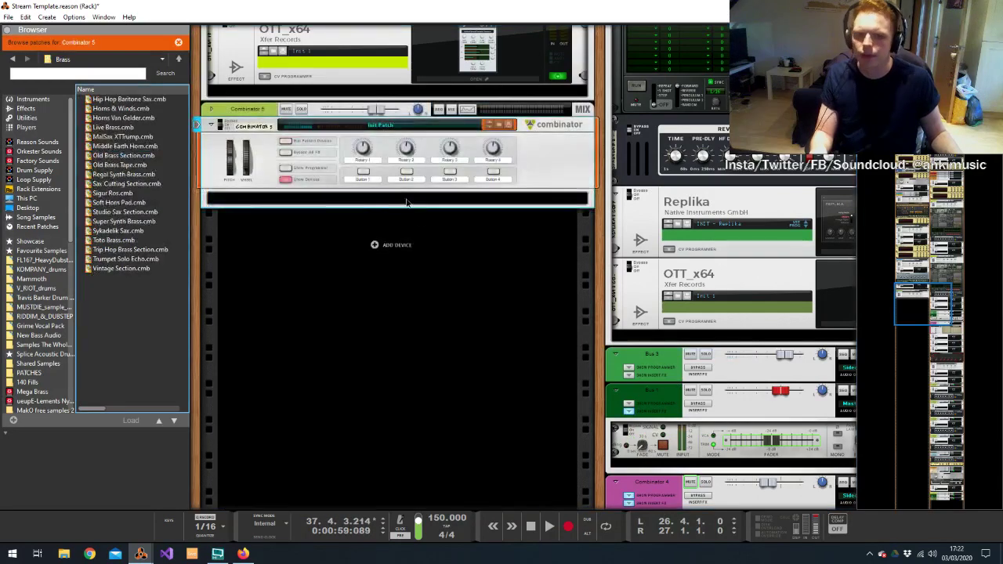
Add a Thor Polysonic Synthesizer inside the new Combinator
right_click(408, 199)
mouse_move(512, 315)
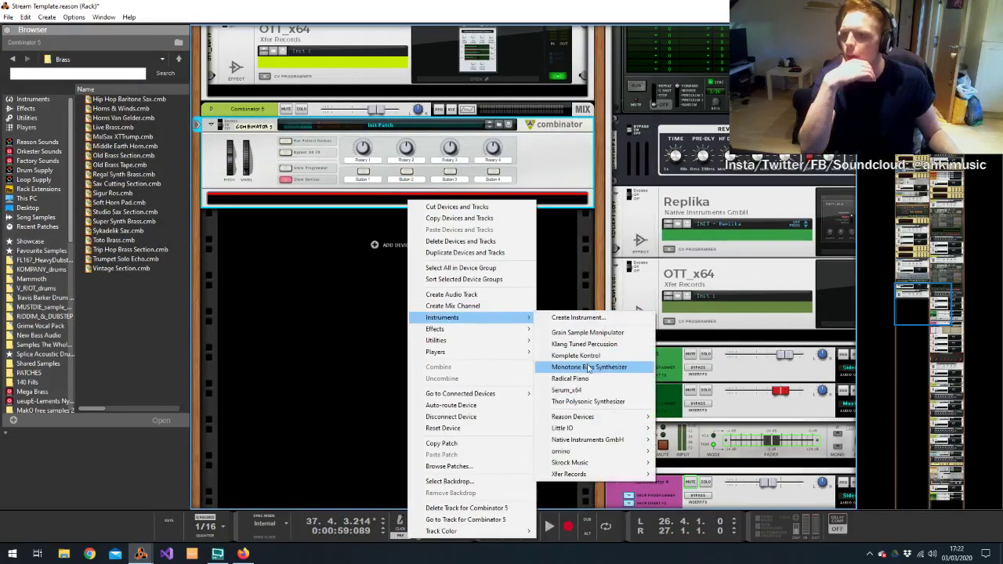
click(604, 407)
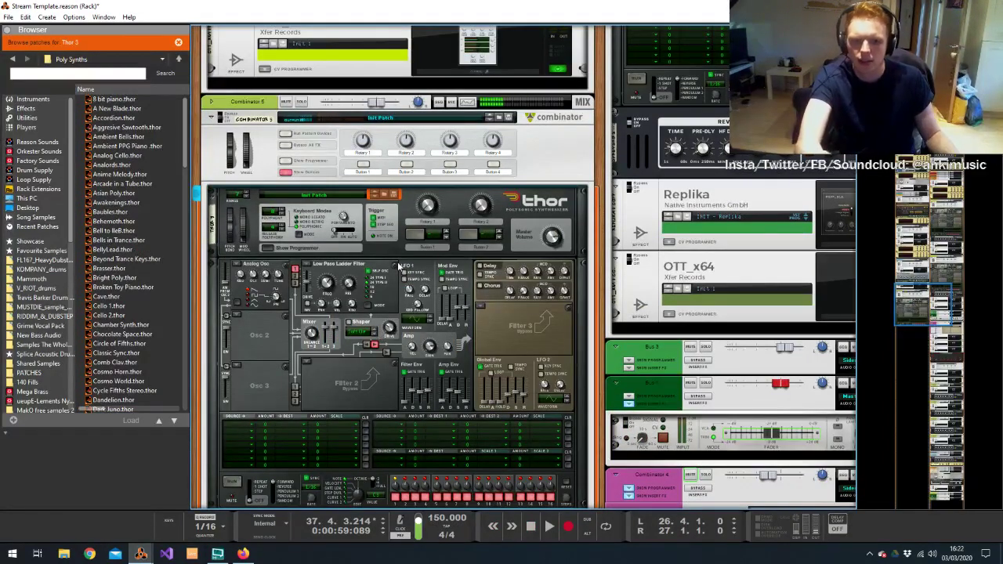
Bypass Thor's first filter slot and set the amp envelope decay to 464 ms
click(339, 264)
click(328, 321)
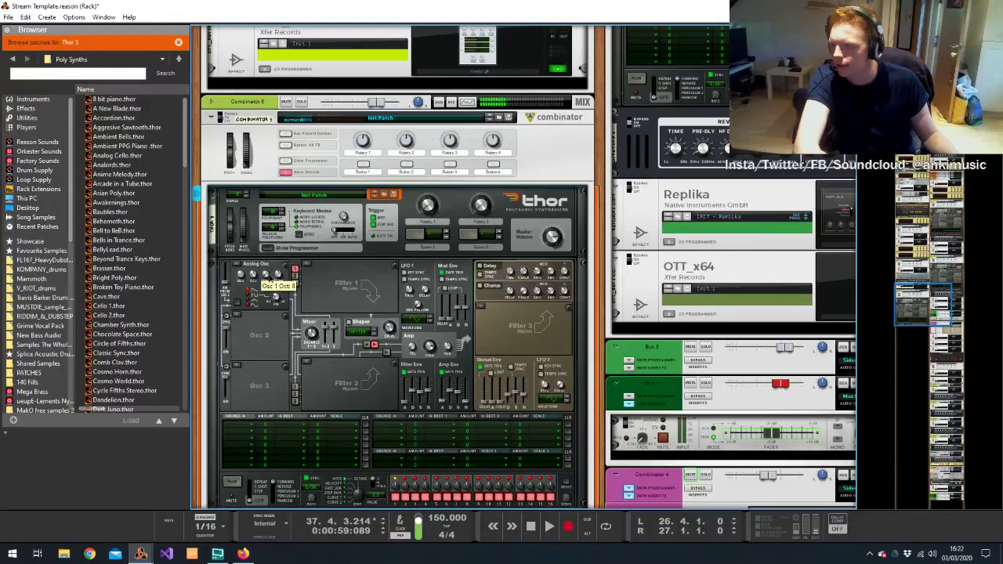
drag(459, 392, 453, 405)
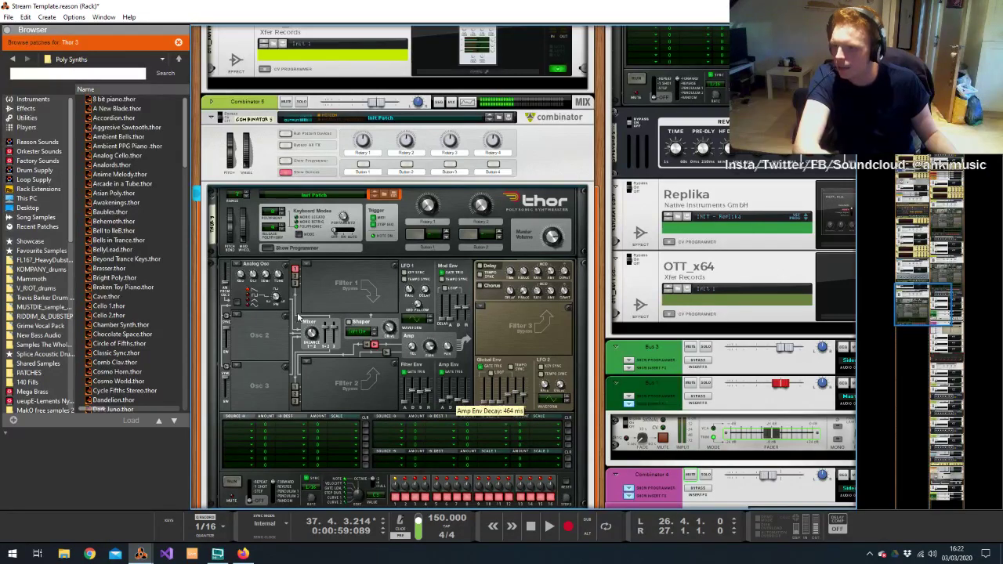
Try to set Thor's second oscillator to FM Pair
click(238, 316)
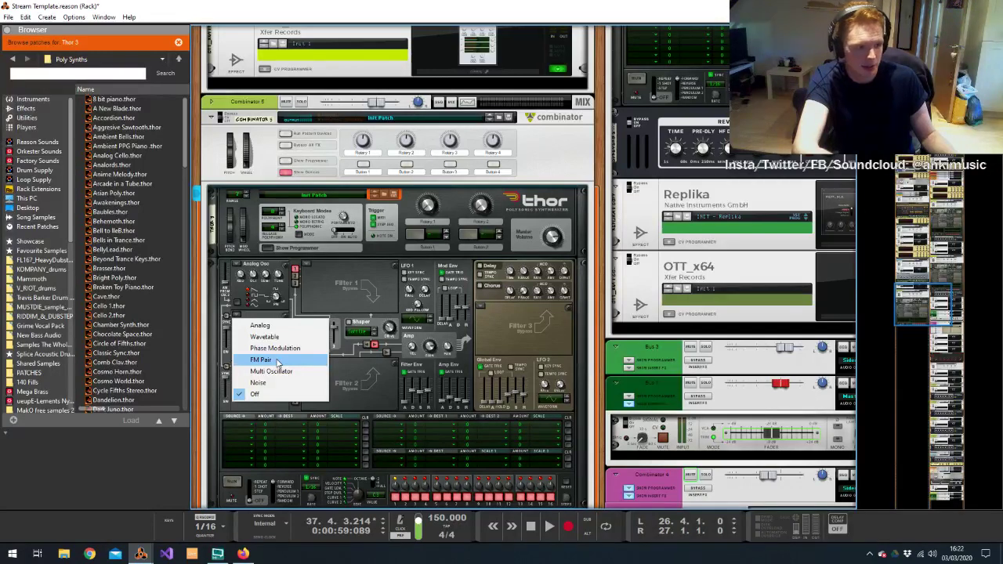
click(276, 360)
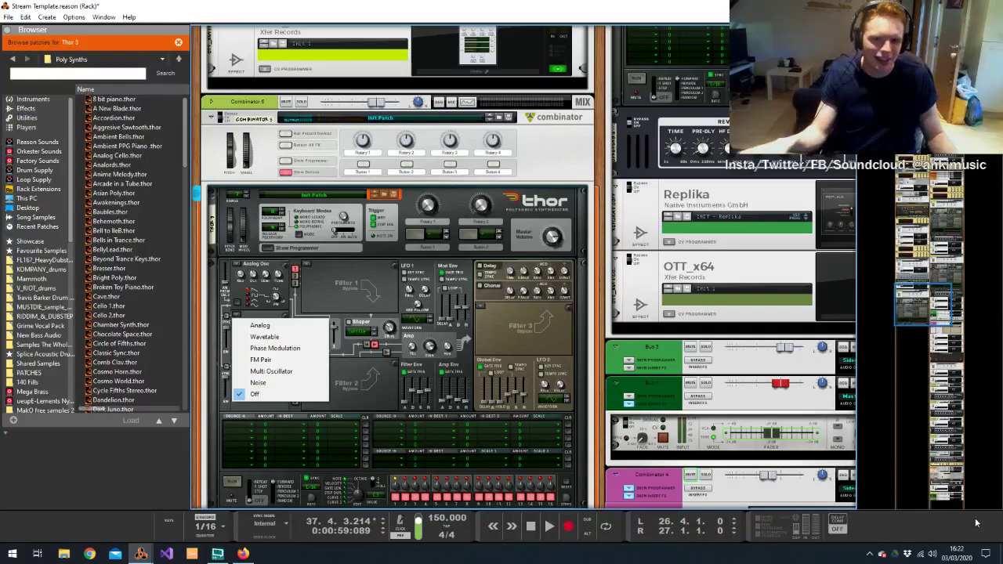
Open the Windows date and time settings to correct the system clock
click(946, 558)
right_click(946, 558)
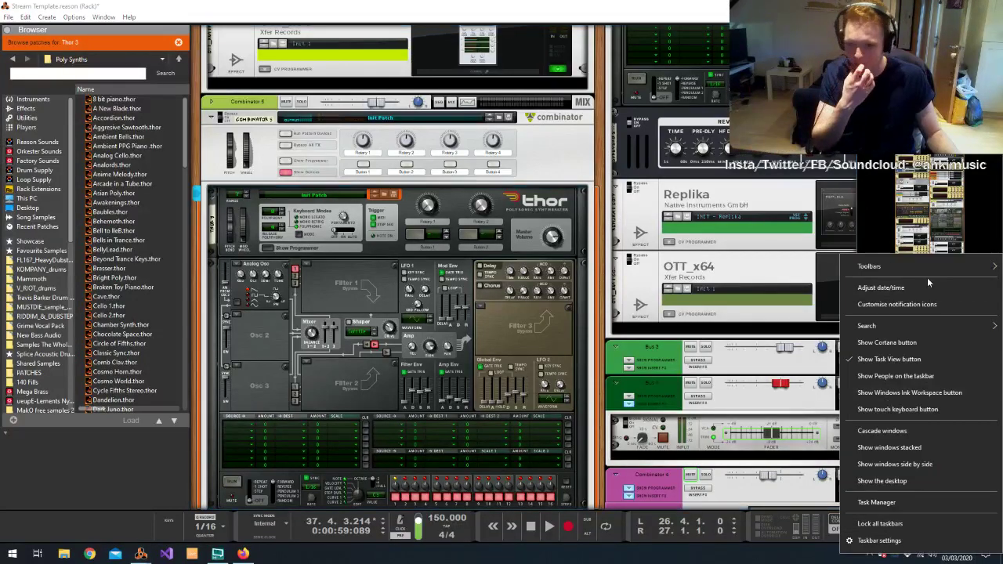
click(886, 286)
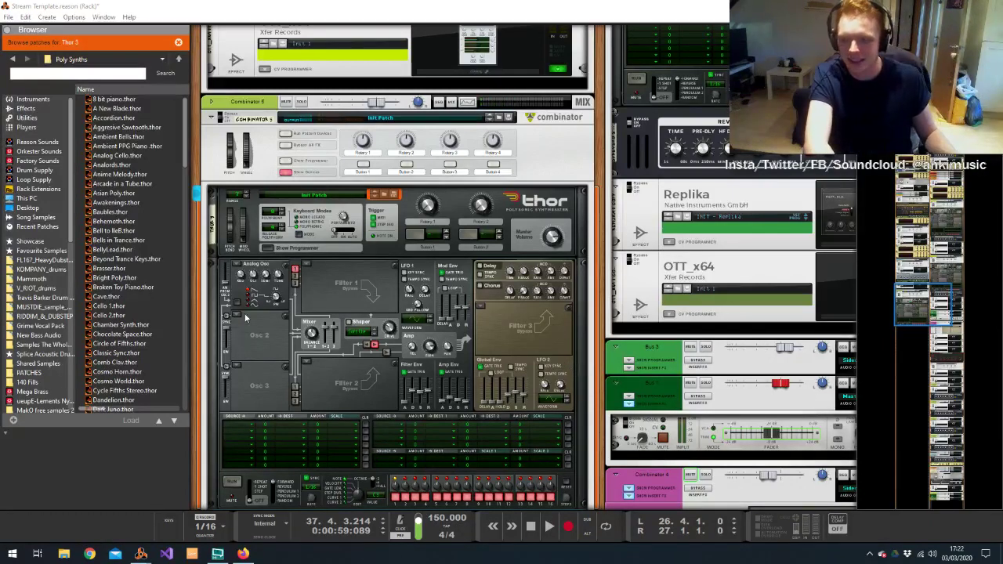
Load an FM Pair oscillator into Thor's second oscillator slot
click(246, 318)
click(272, 363)
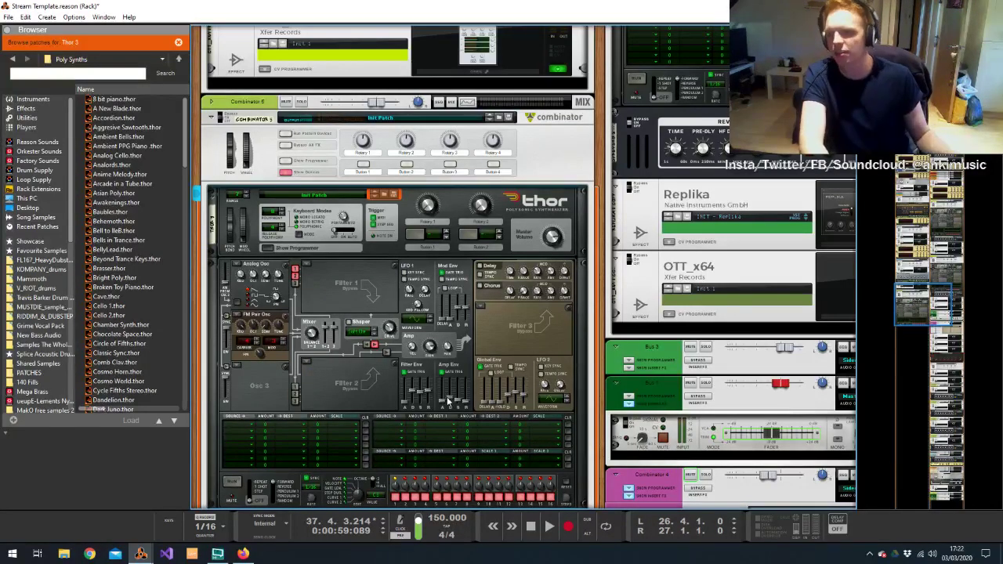
Add an RPG-8 Monophonic Arpeggiator for Thor inside the Combinator
scroll(415, 345, down, 2)
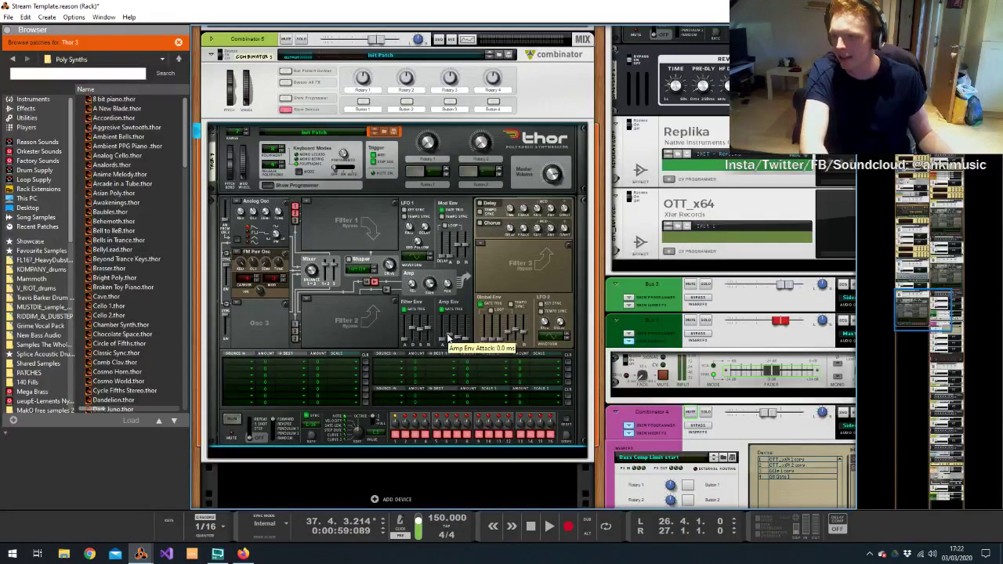
right_click(372, 320)
mouse_move(435, 322)
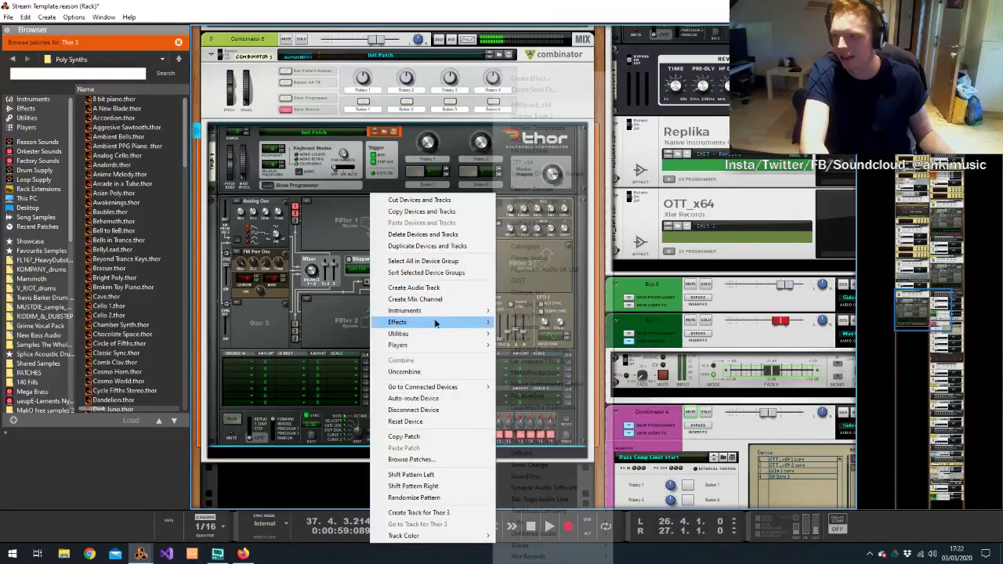
mouse_move(569, 467)
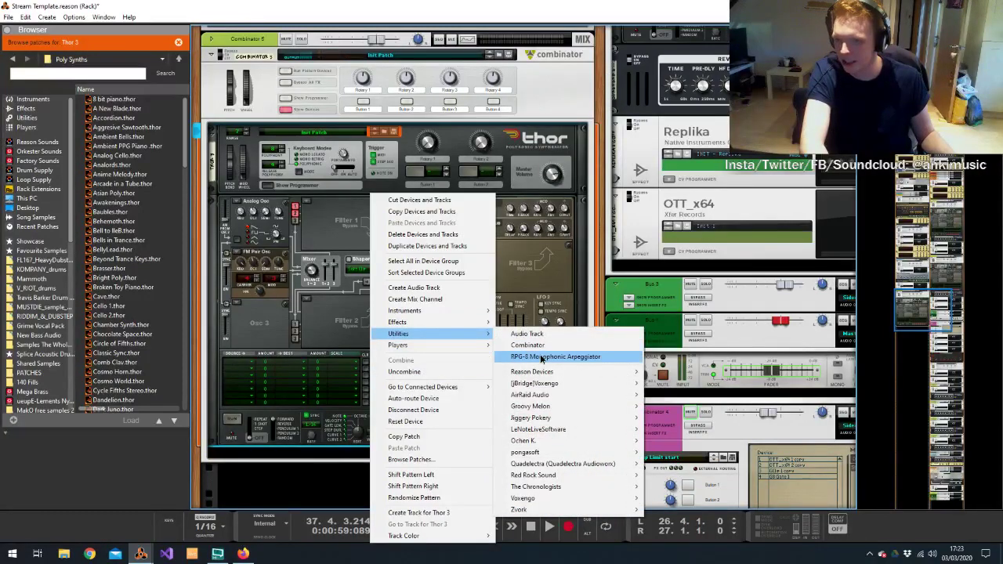
click(536, 356)
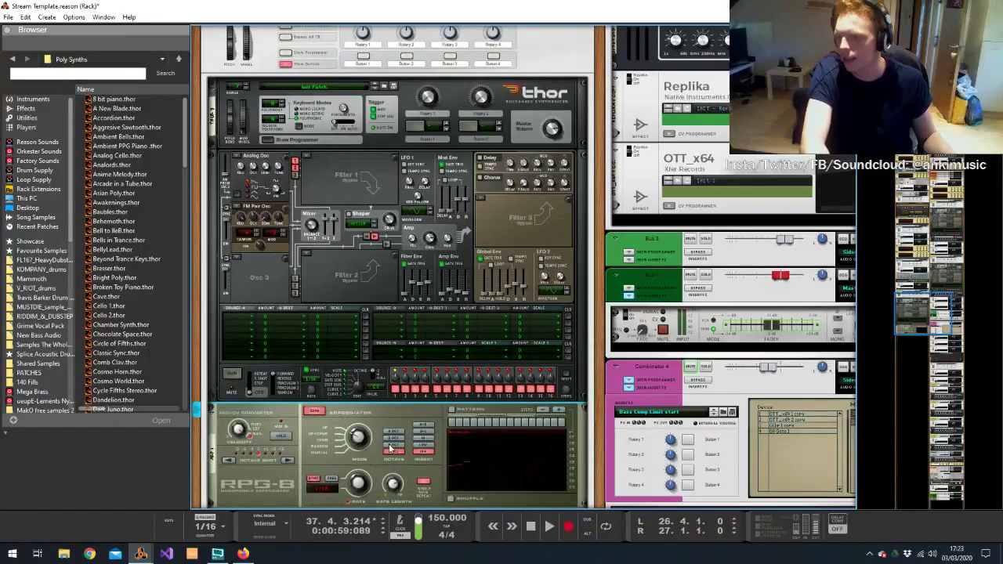
Show the Combinator's programmer and select Thor in its key mapping device list
click(286, 52)
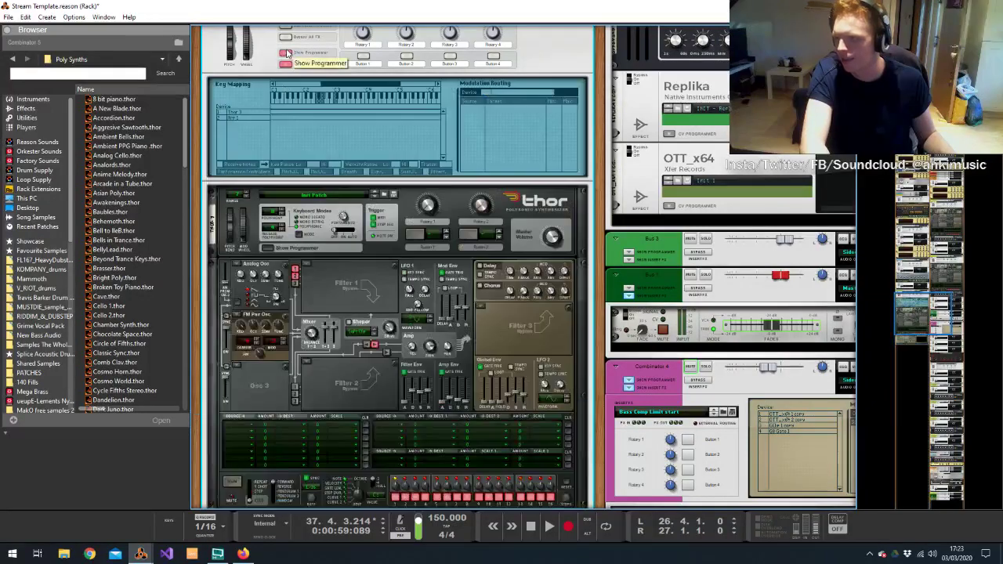
click(248, 113)
Set the RPG-8 arpeggiator's octave range to 3 octaves and its mode to Down
scroll(220, 170, down, 4)
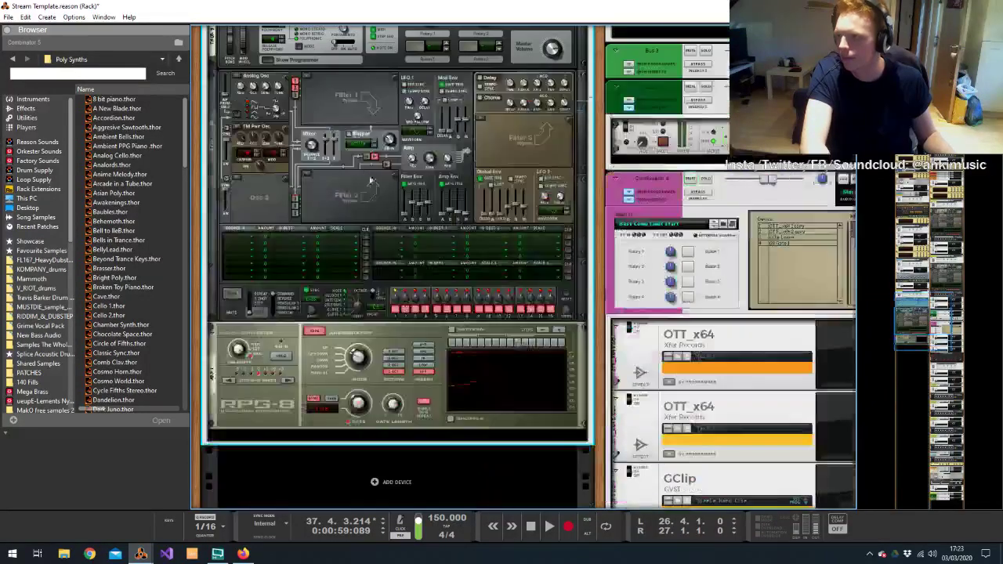
click(396, 364)
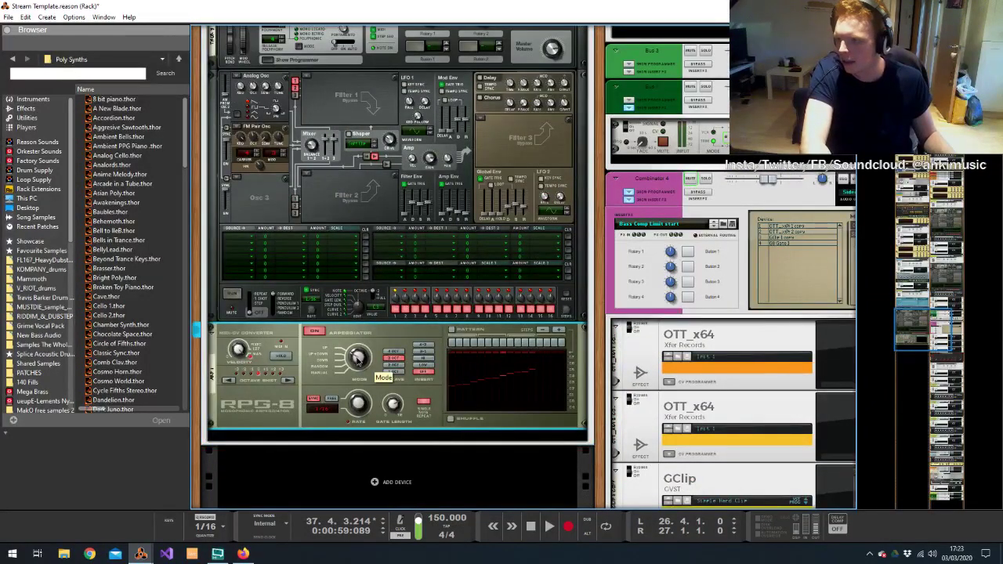
drag(359, 371, 362, 402)
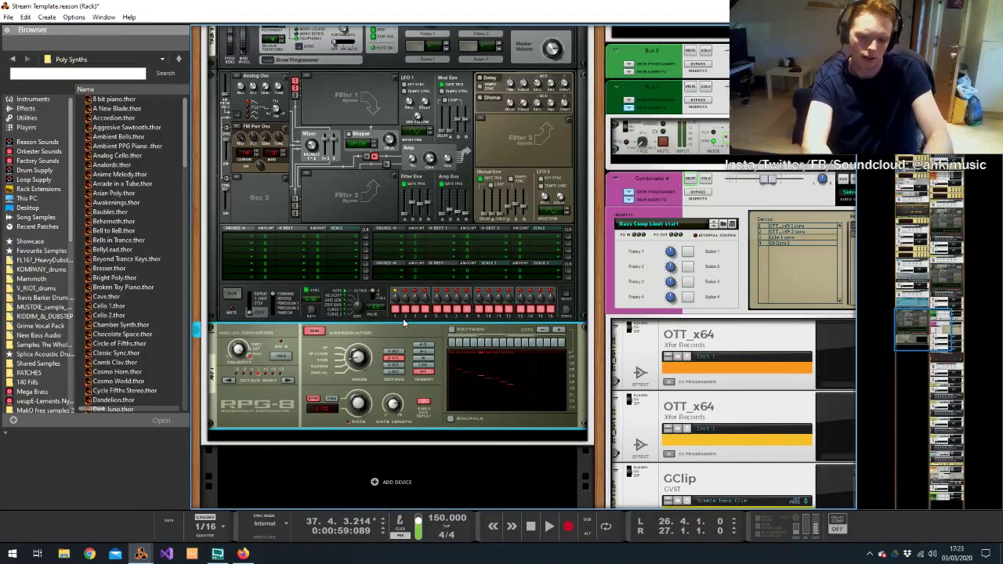
Add a Synapse DR-1 Deep Reverb effect after Thor in the Combinator
right_click(378, 192)
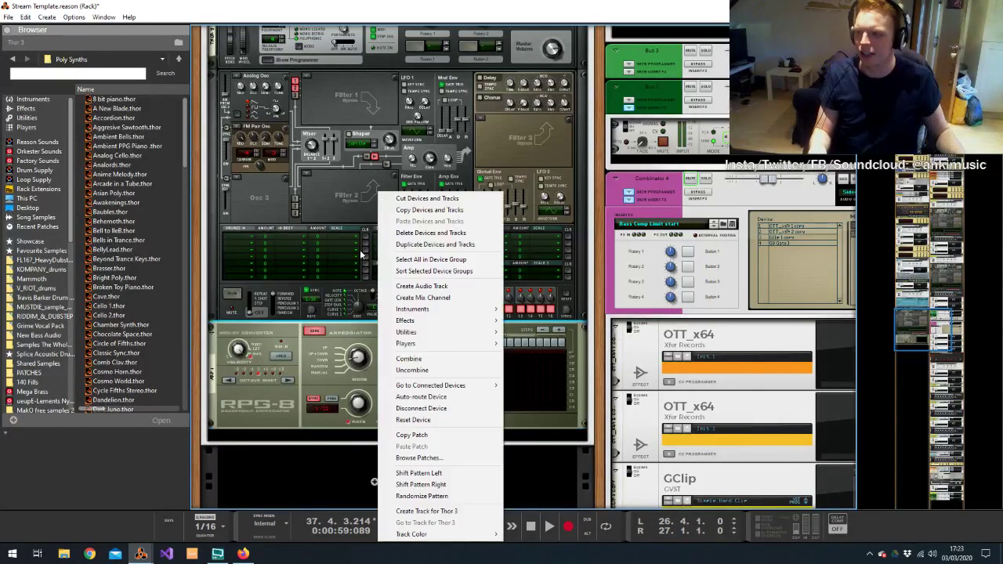
mouse_move(470, 321)
click(585, 175)
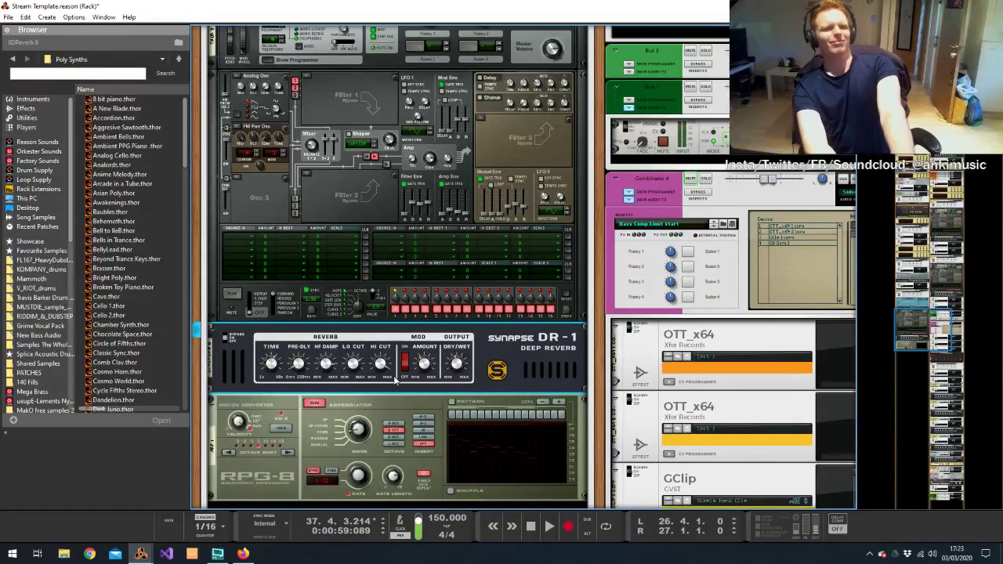
Insert a Native Instruments Replika delay after the Thor synth and set its dry/wet mix to about 69% / 31%
right_click(479, 368)
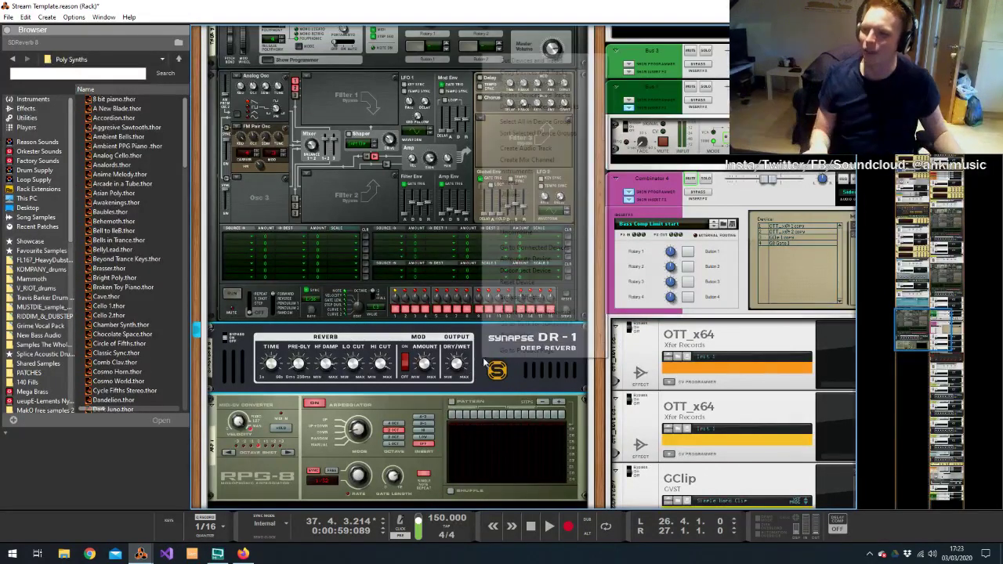
right_click(361, 187)
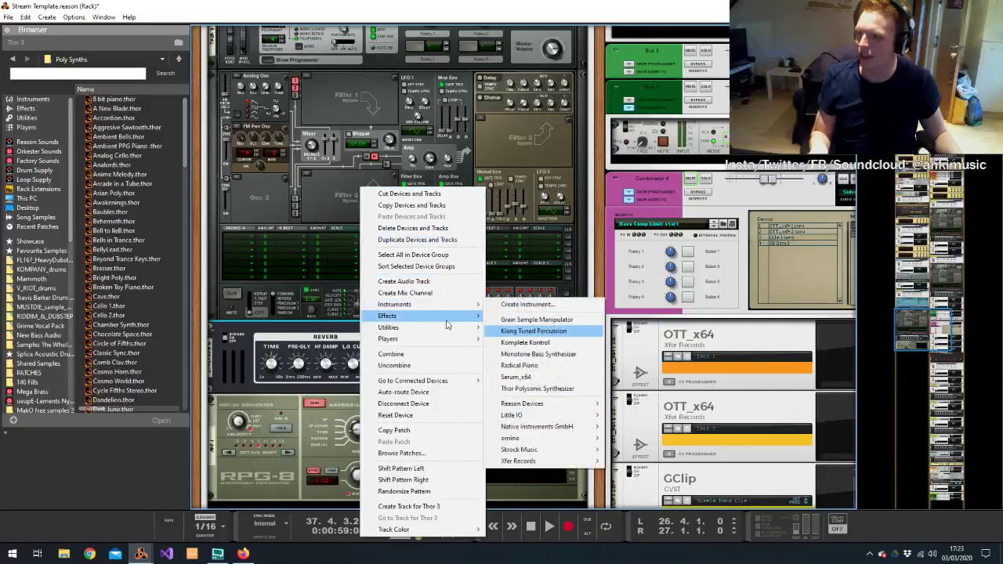
mouse_move(461, 316)
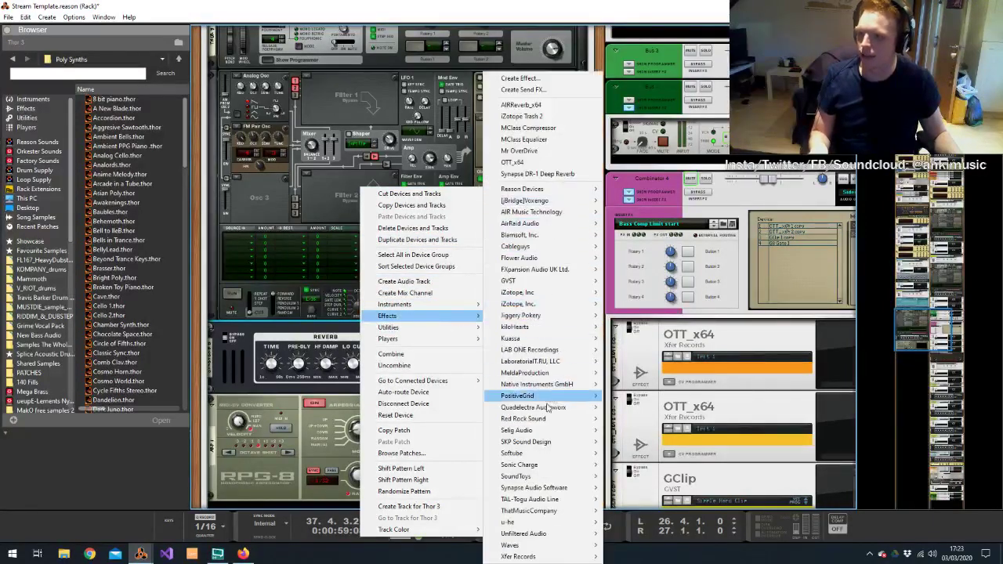
mouse_move(568, 384)
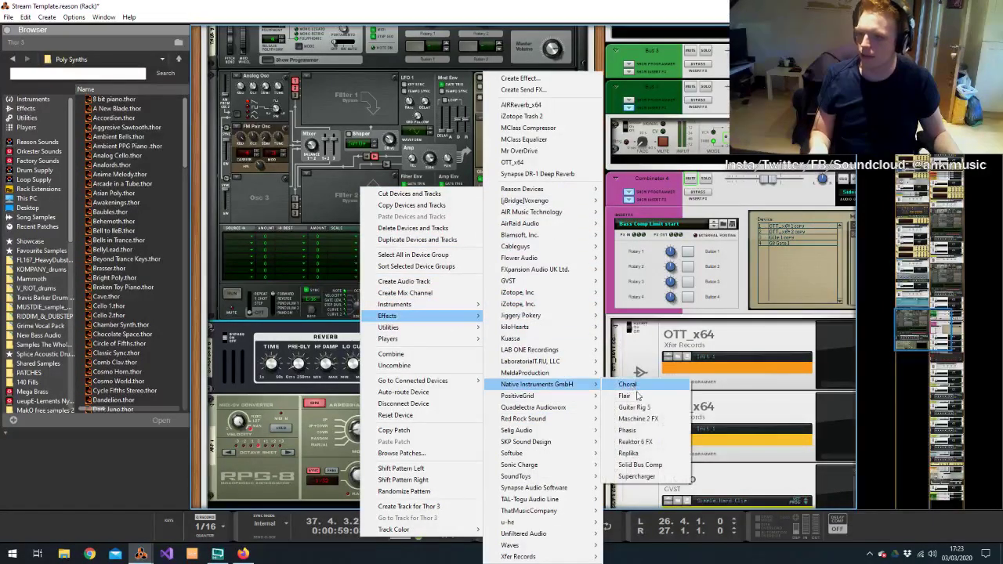
click(633, 453)
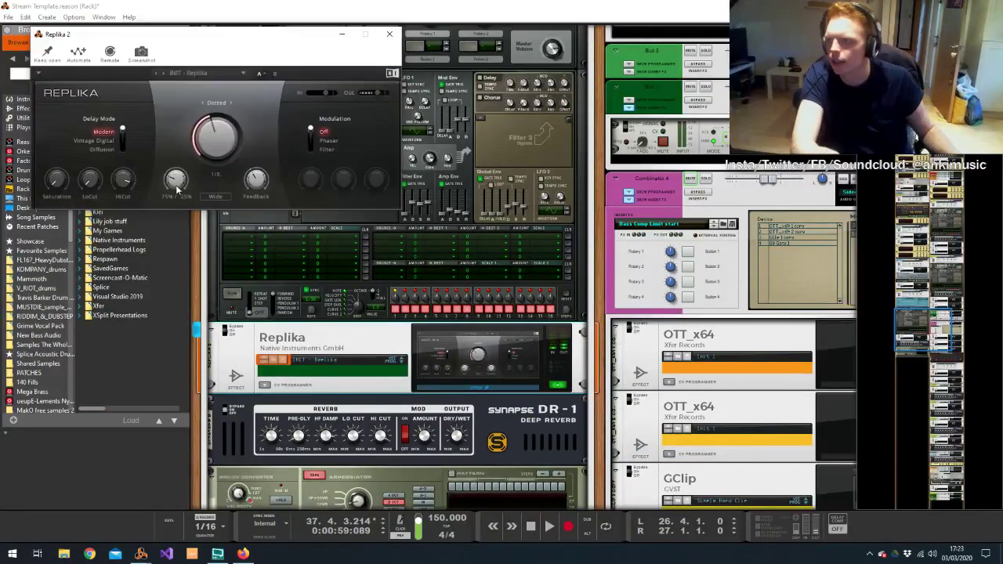
drag(176, 179, 175, 174)
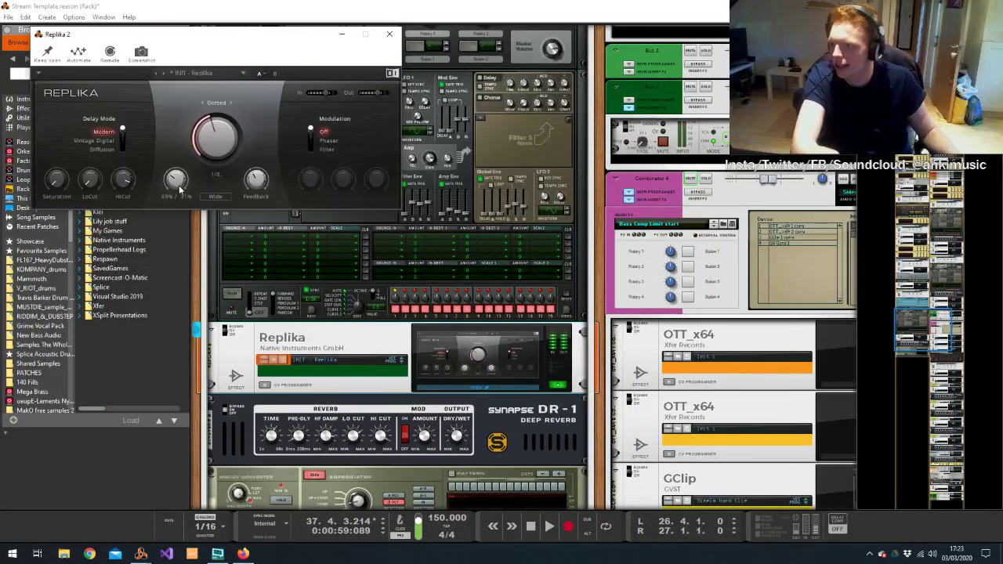
click(389, 34)
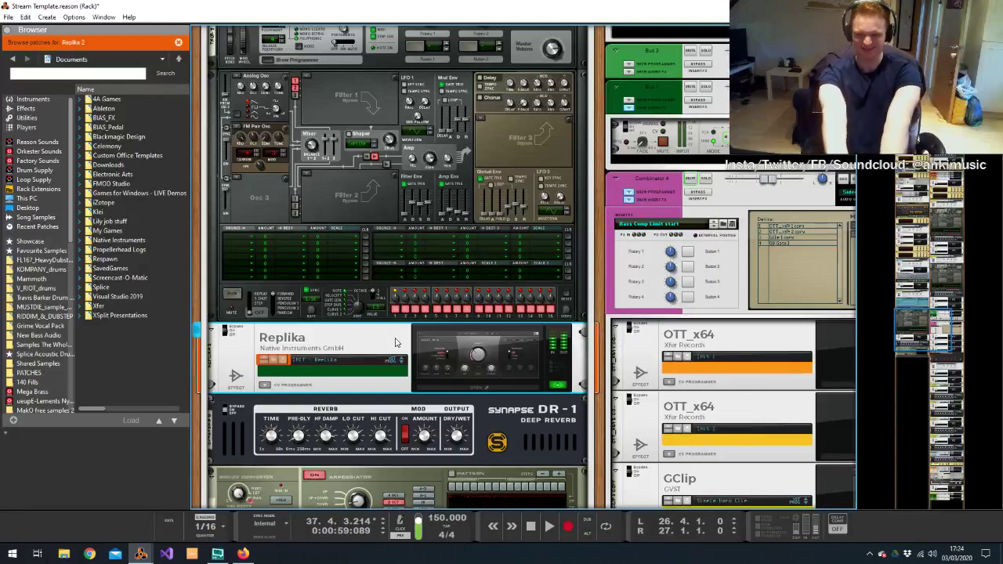
Insert an OTT_x64 compressor after the DR-1 reverb, set Depth to 74% and Time to 280%, and raise its output gain
right_click(496, 420)
mouse_move(521, 240)
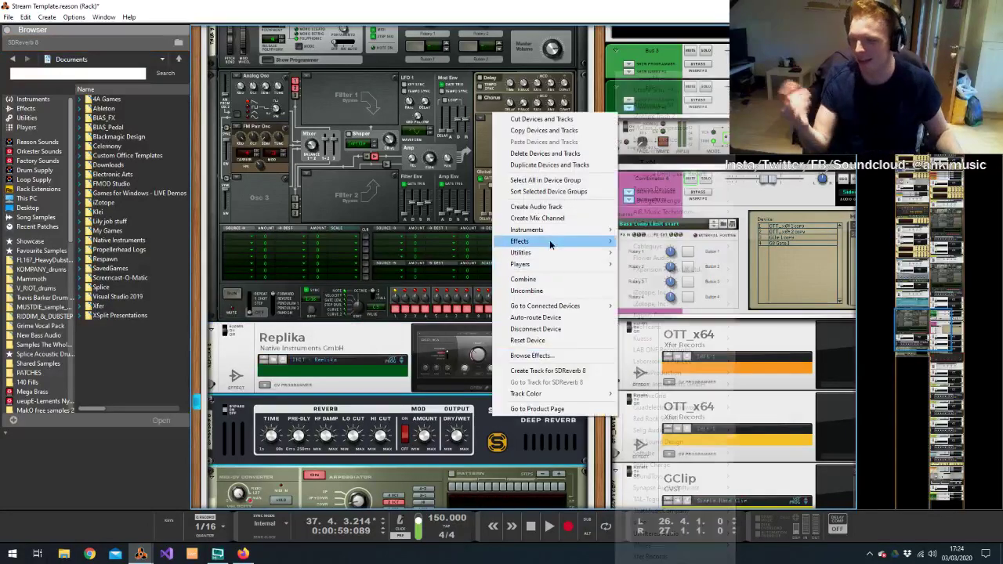
click(696, 164)
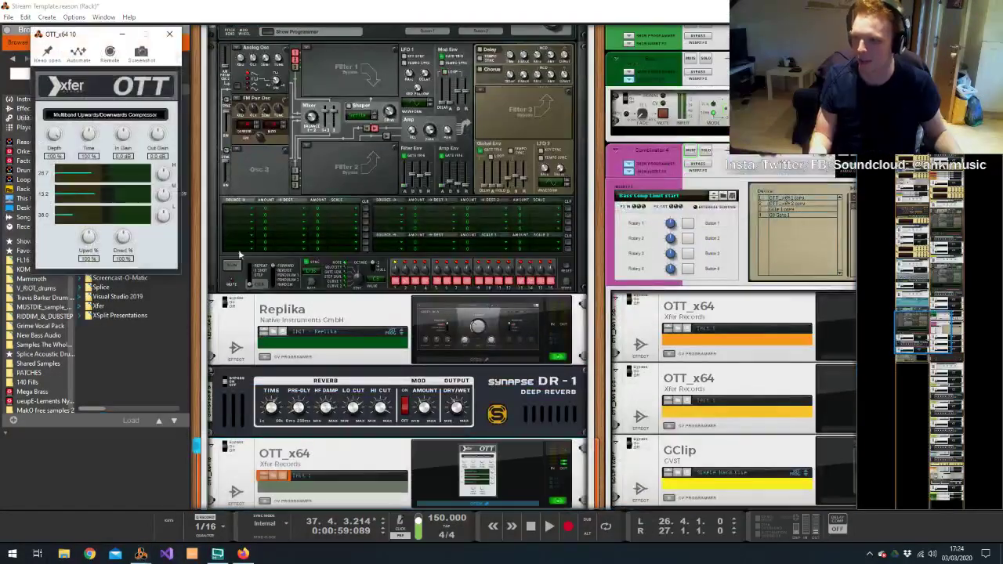
drag(64, 137, 88, 109)
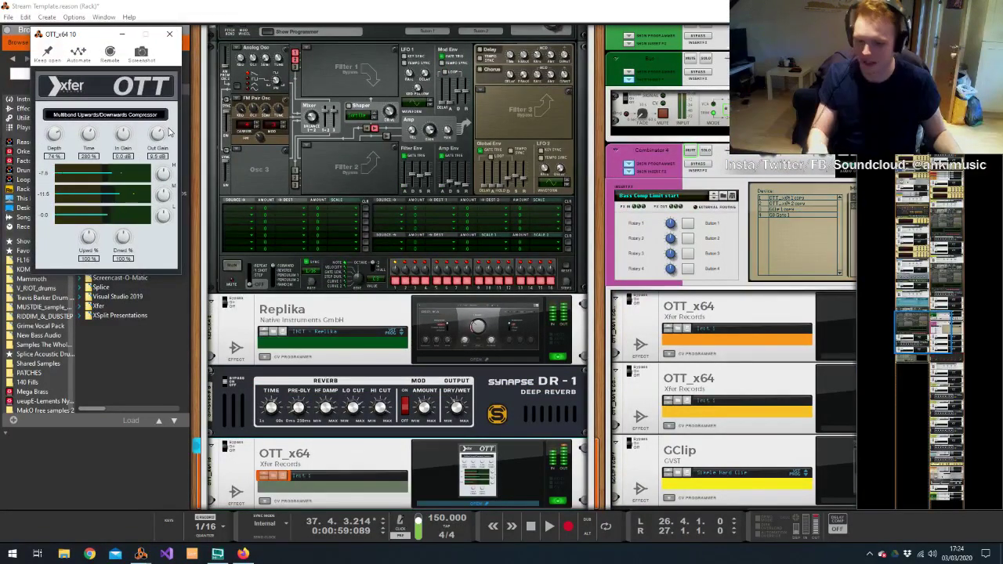
click(169, 34)
Slightly lower the level of Combinator 5's mix channel in the rack
scroll(377, 73, up, 5)
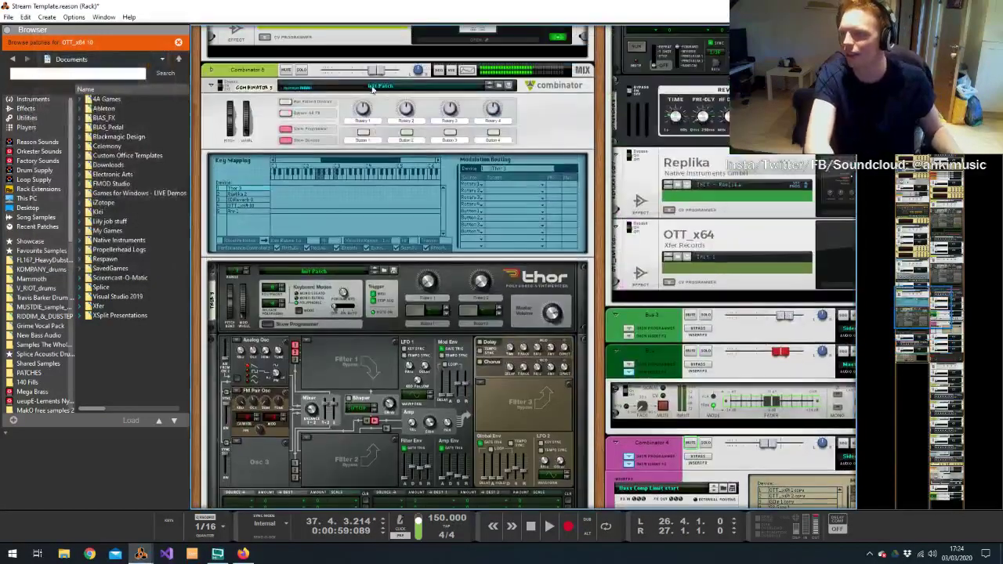
drag(377, 73, 366, 72)
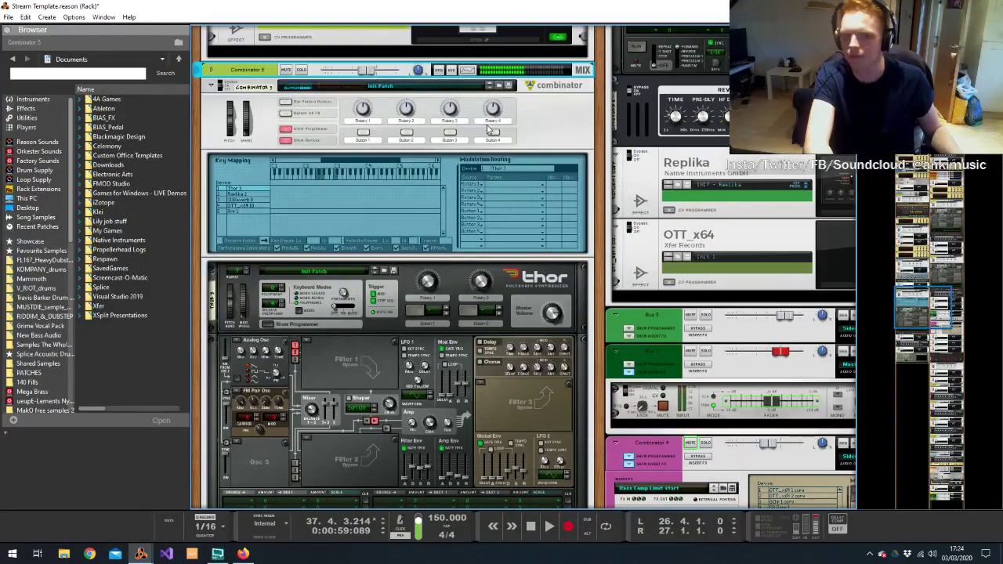
On Combinator 5's Spectrum EQ, set the high-pass filter to 1.10 kHz, add a high low-pass cutoff, and cut 8.25 dB at 2.94 kHz
key(F2)
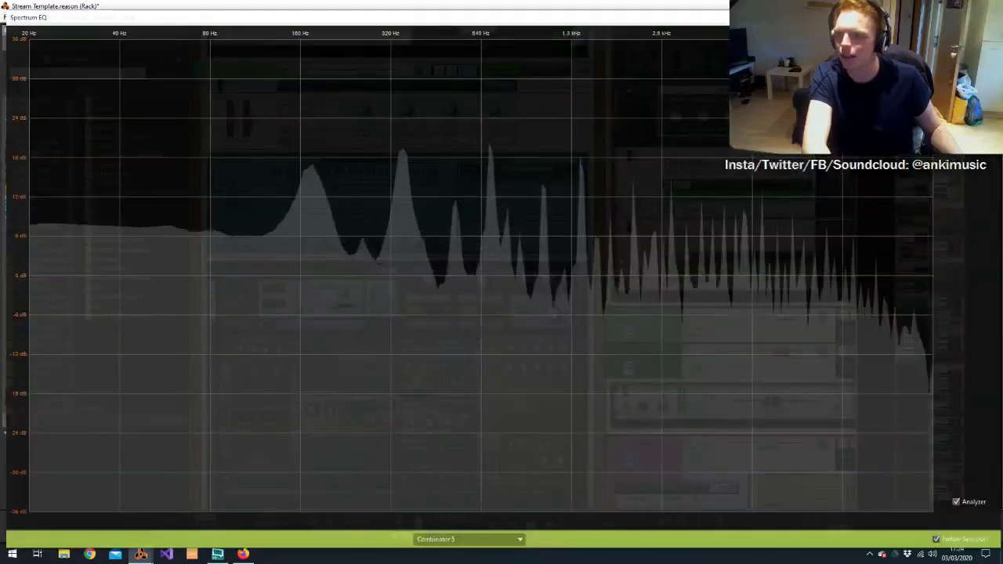
drag(313, 274, 548, 276)
click(703, 276)
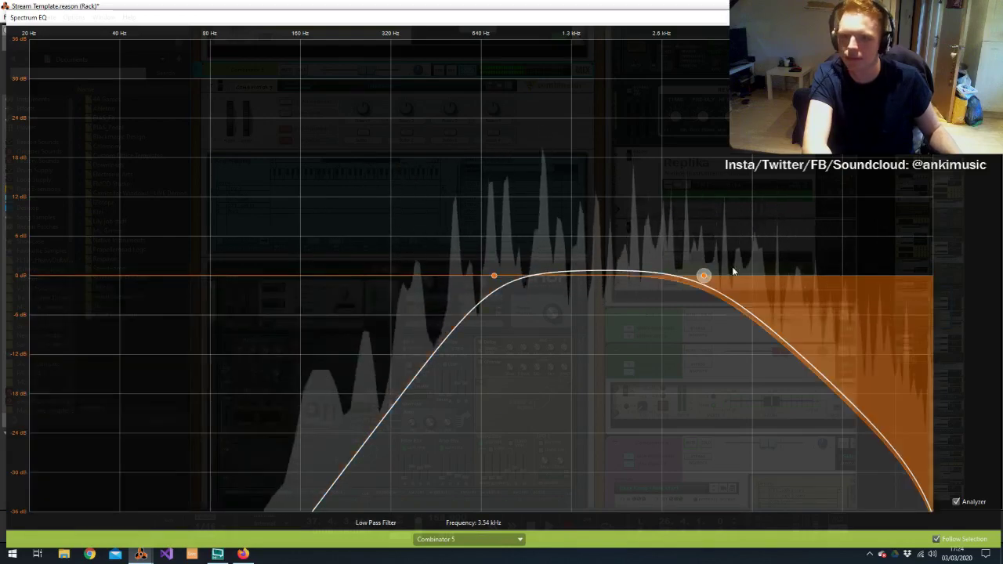
drag(703, 276, 849, 276)
drag(493, 276, 552, 276)
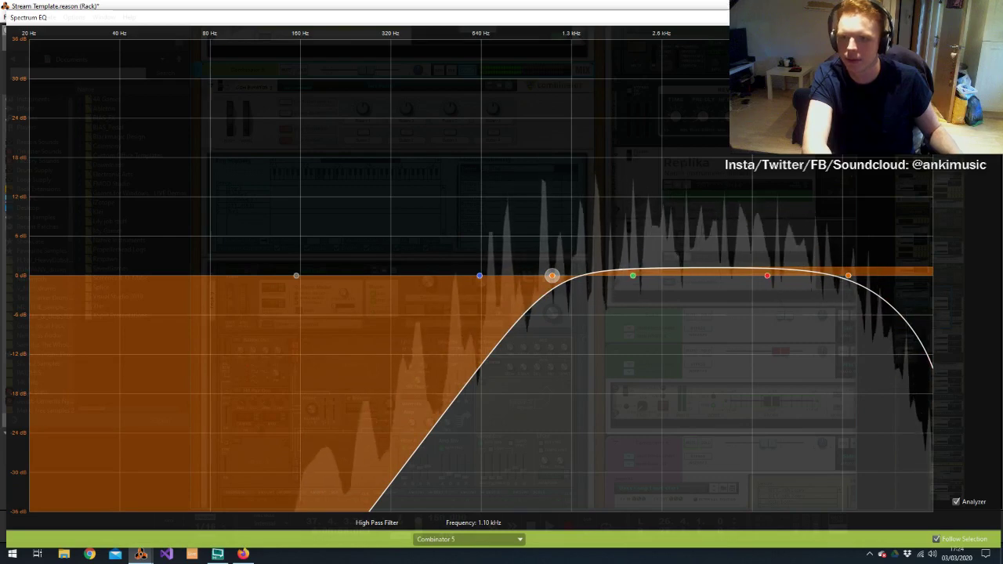
drag(635, 279, 680, 331)
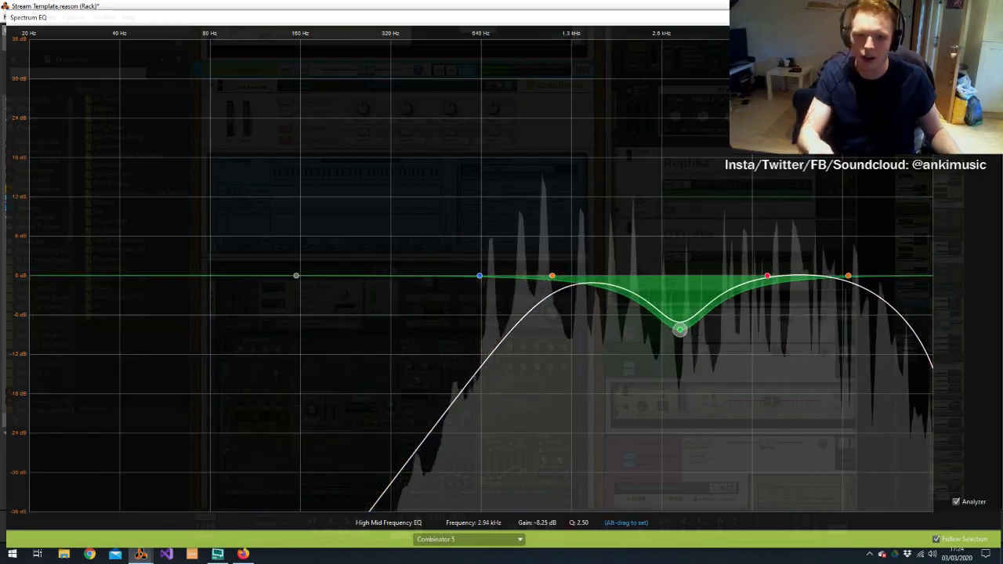
click(989, 17)
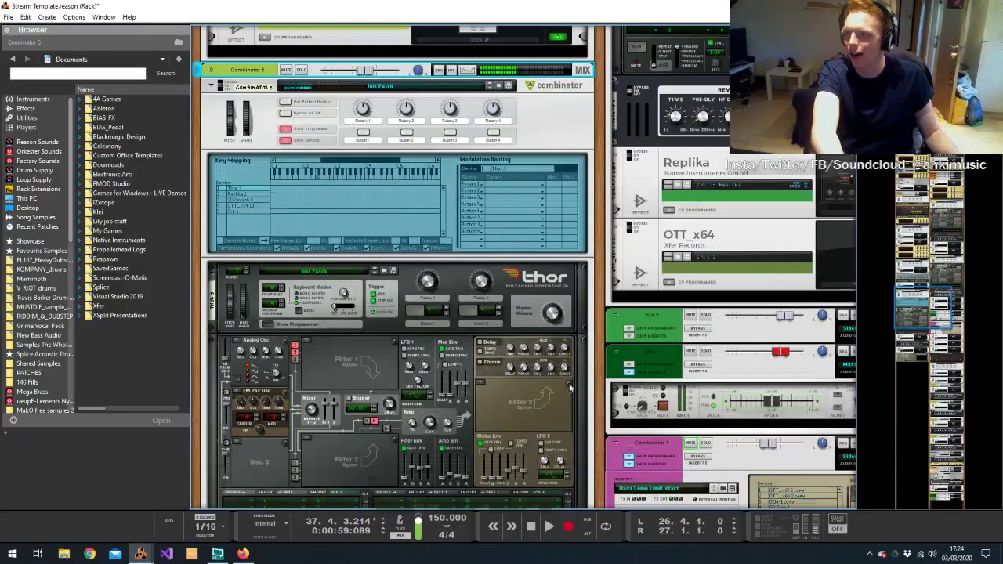
Start playback of the Verse section in the sequencer and return to the rack
scroll(525, 343, down, 5)
key(alt+Tab)
click(470, 329)
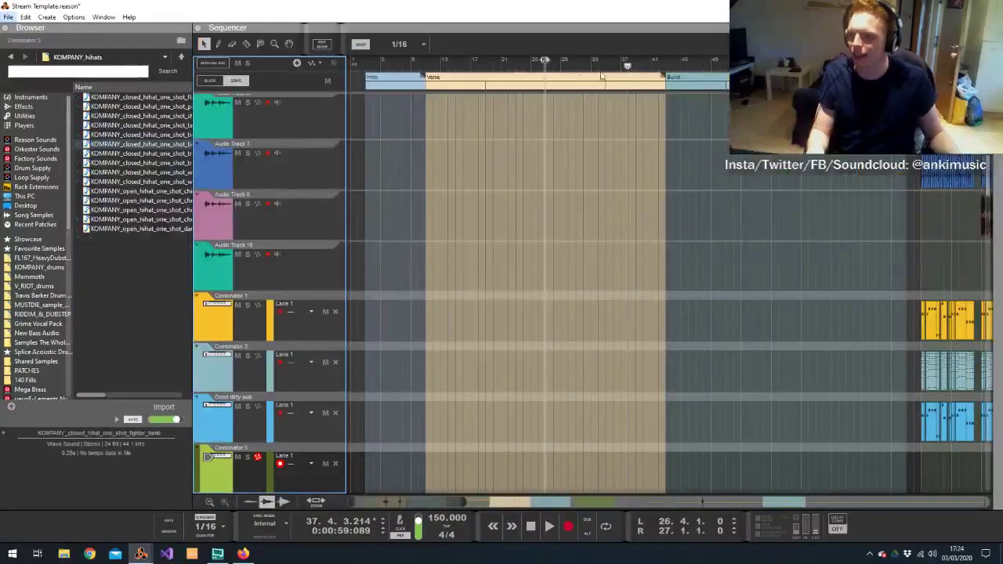
key(alt+Tab)
click(403, 310)
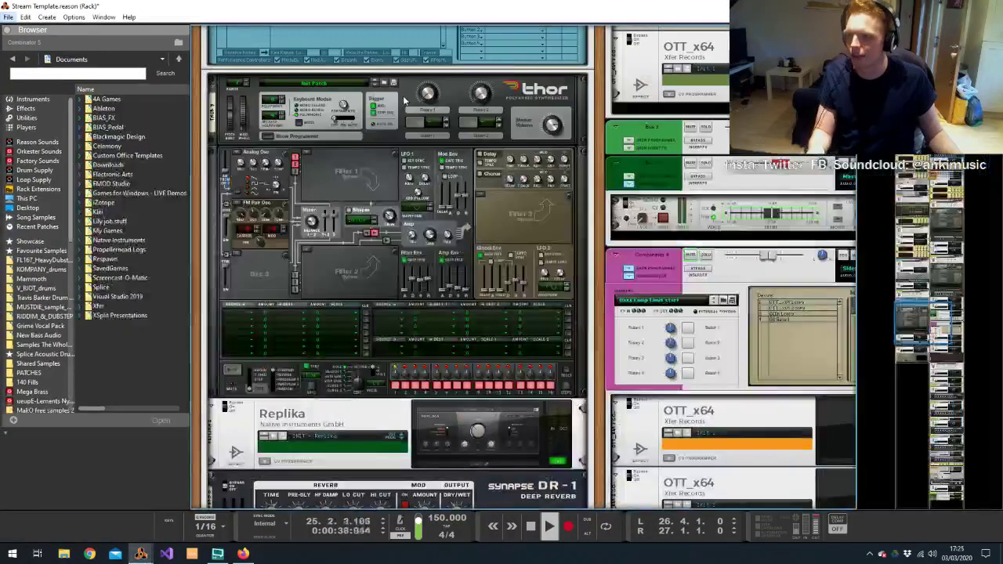
Route the audio output of Combinator 5's mix channel to Sidechain and stop playback
scroll(400, 266, up, 3)
click(210, 70)
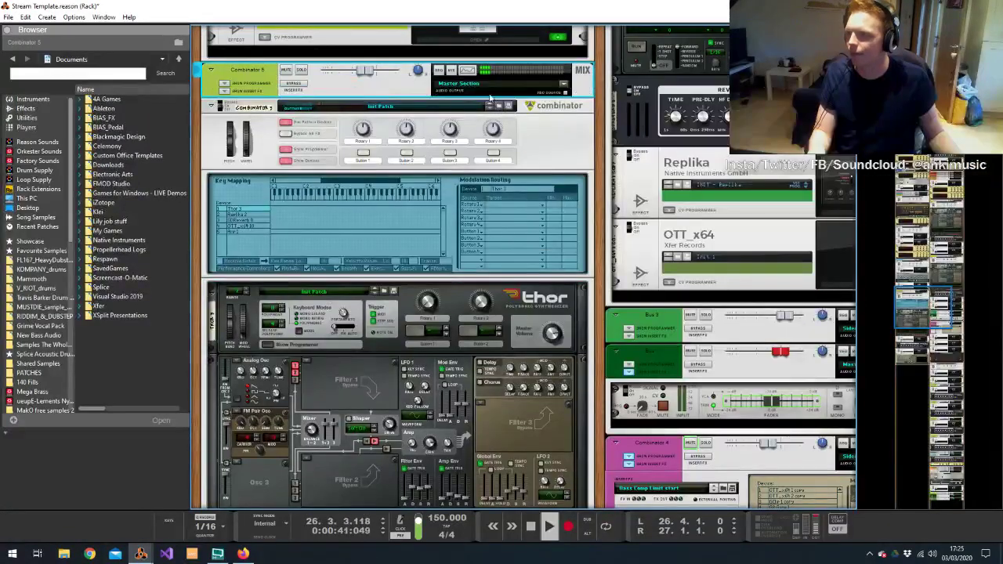
click(490, 83)
click(500, 112)
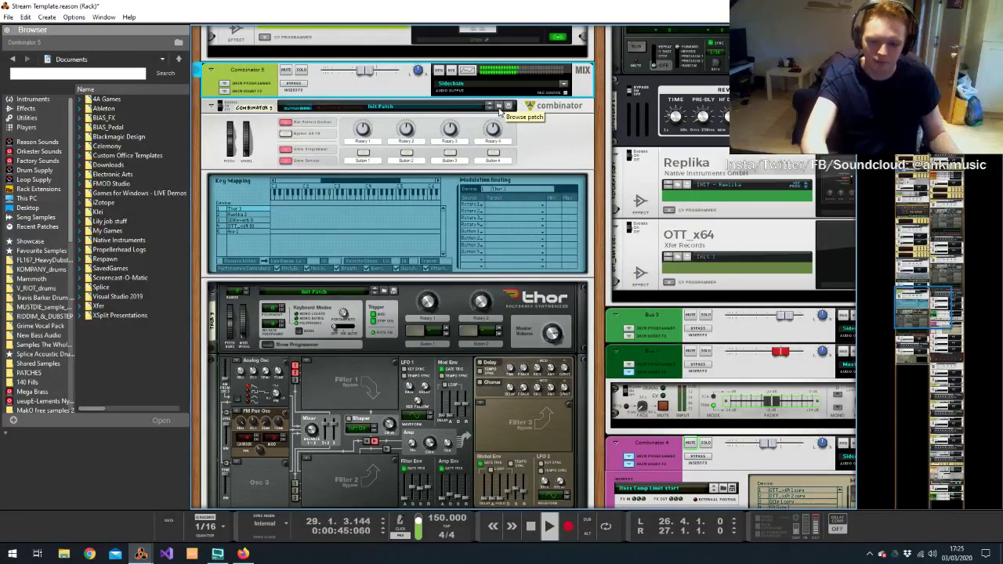
key(space)
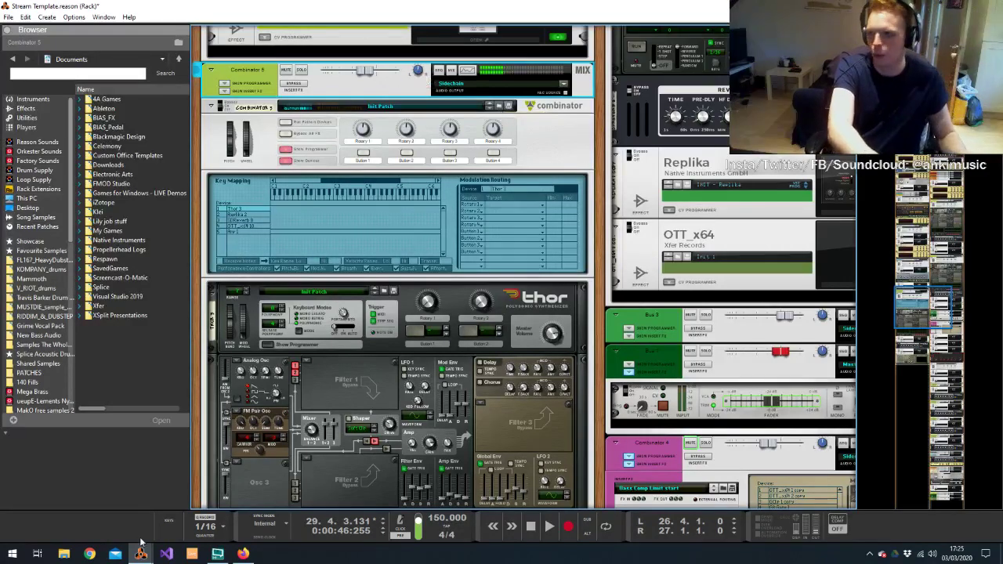
Play the Verse section from the sequencer and slightly lower Combinator 5's fader in the mixer
mouse_move(141, 554)
click(78, 512)
click(535, 69)
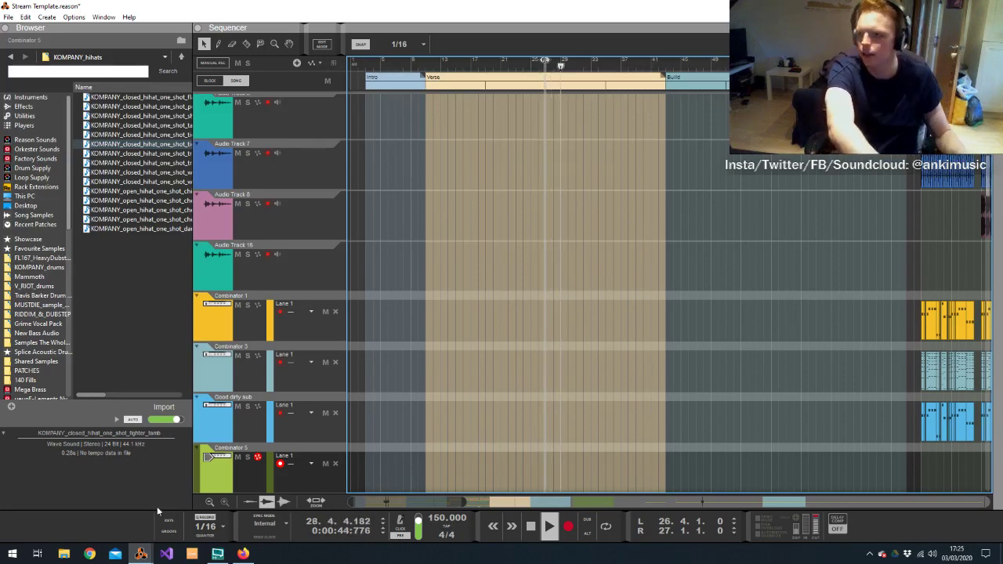
mouse_move(141, 553)
click(286, 513)
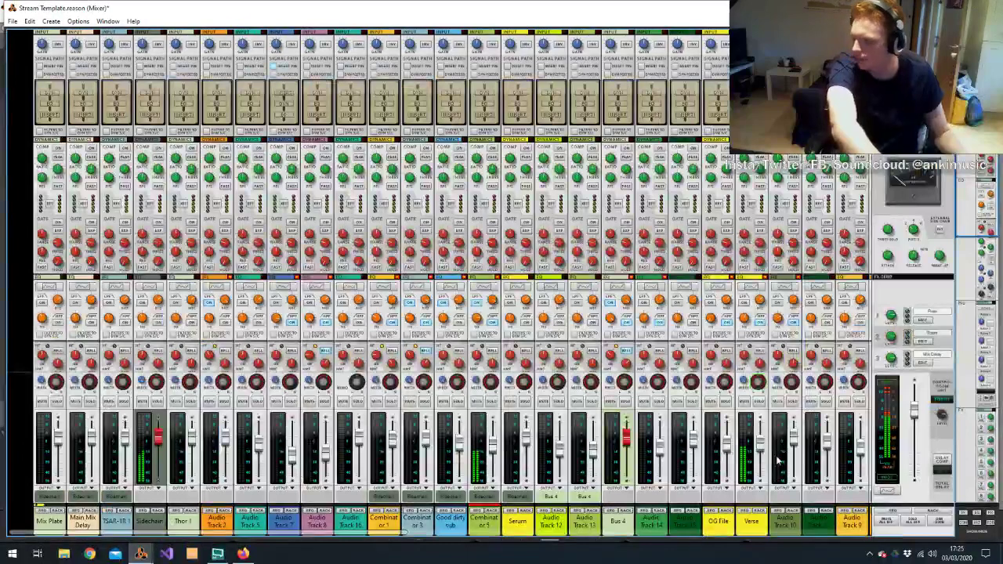
click(495, 453)
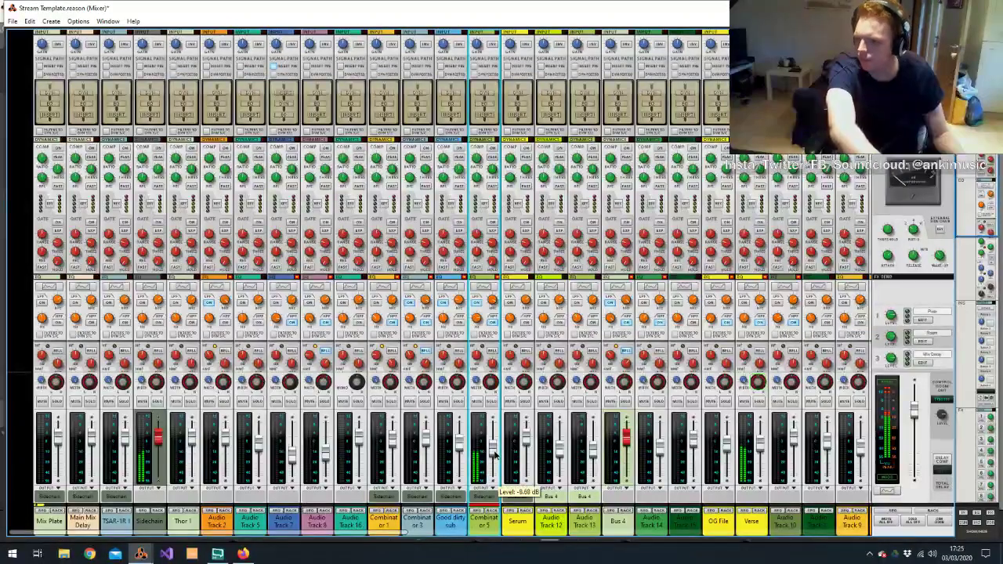
drag(495, 453, 495, 452)
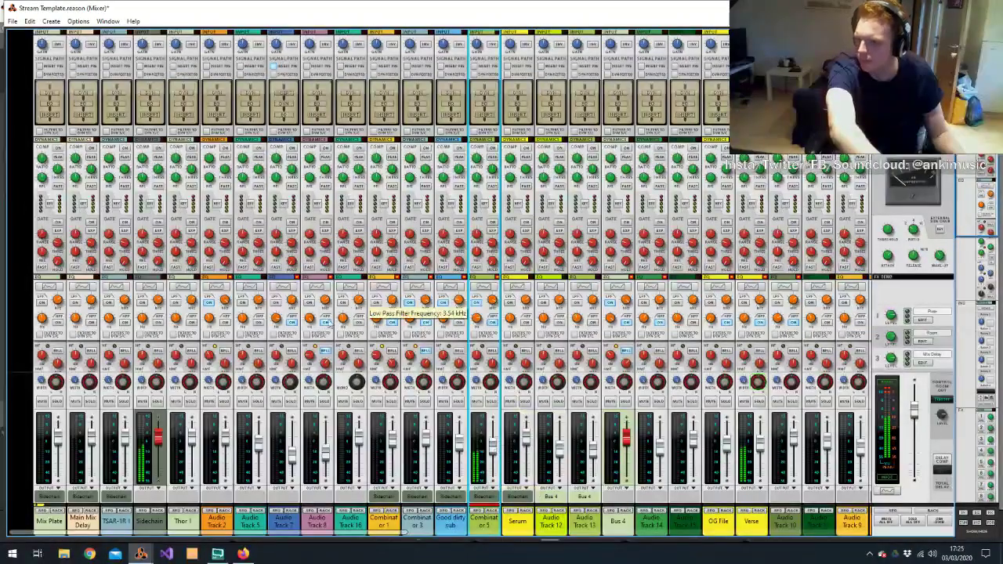
Stop playback in the sequencer and set the snap value to Bar
mouse_move(139, 536)
click(100, 501)
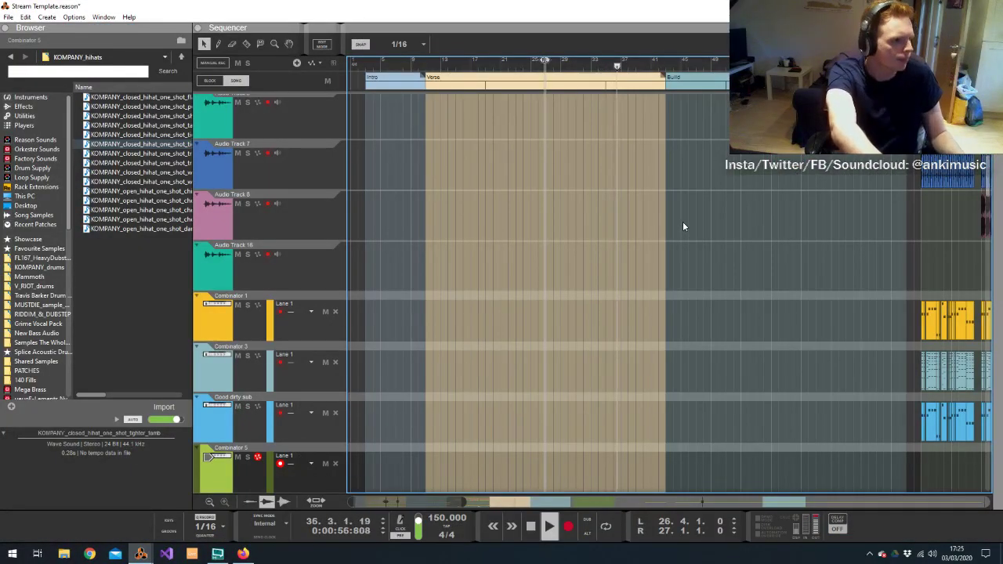
key(space)
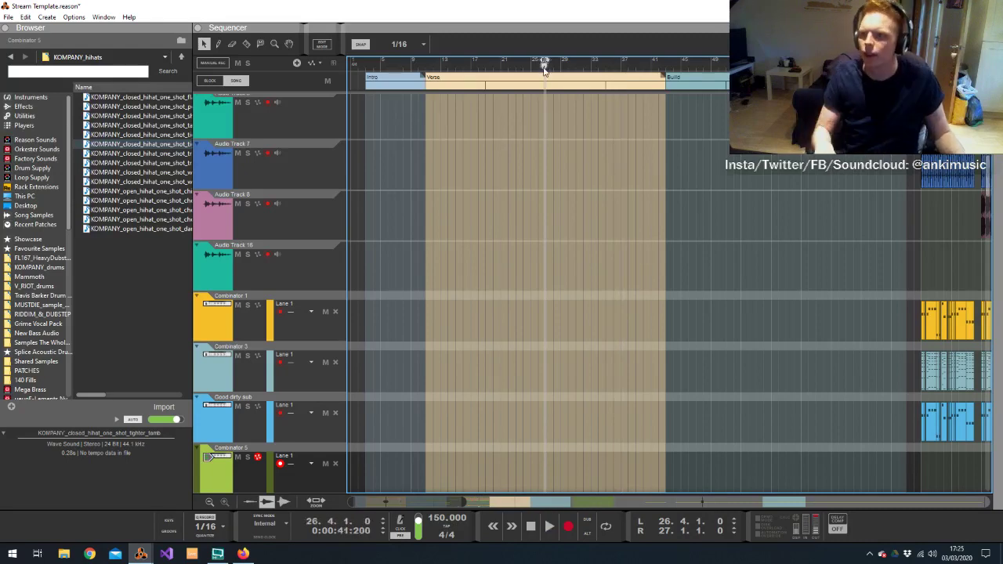
scroll(545, 69, up, 5)
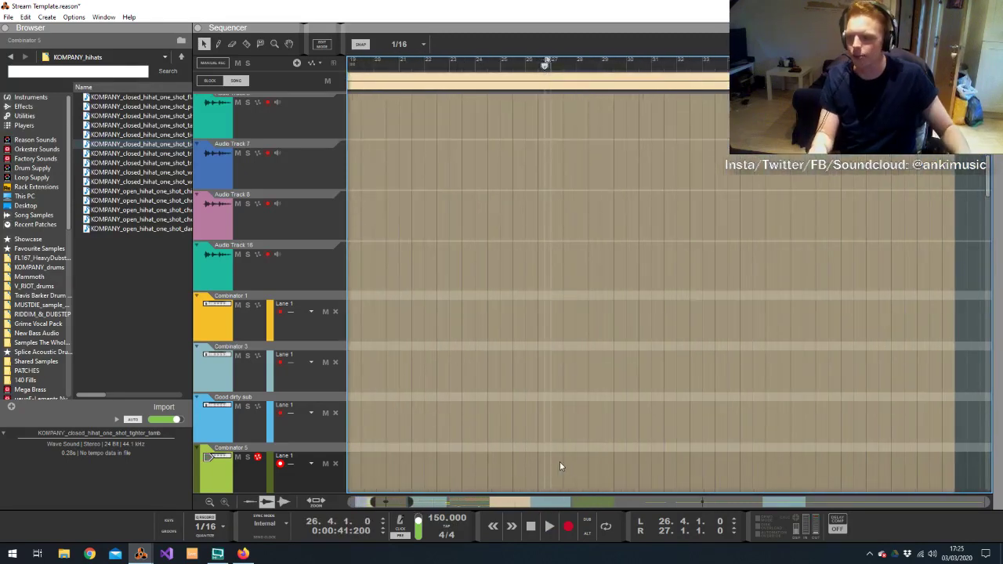
click(399, 43)
click(395, 52)
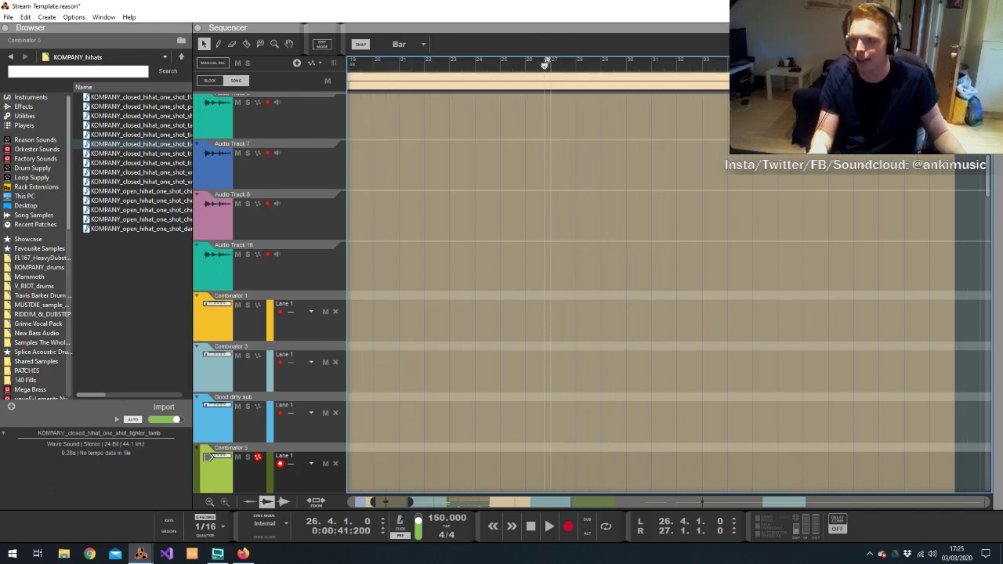
Set the loop locators to run from bar 27 to bar 43
drag(552, 59, 954, 59)
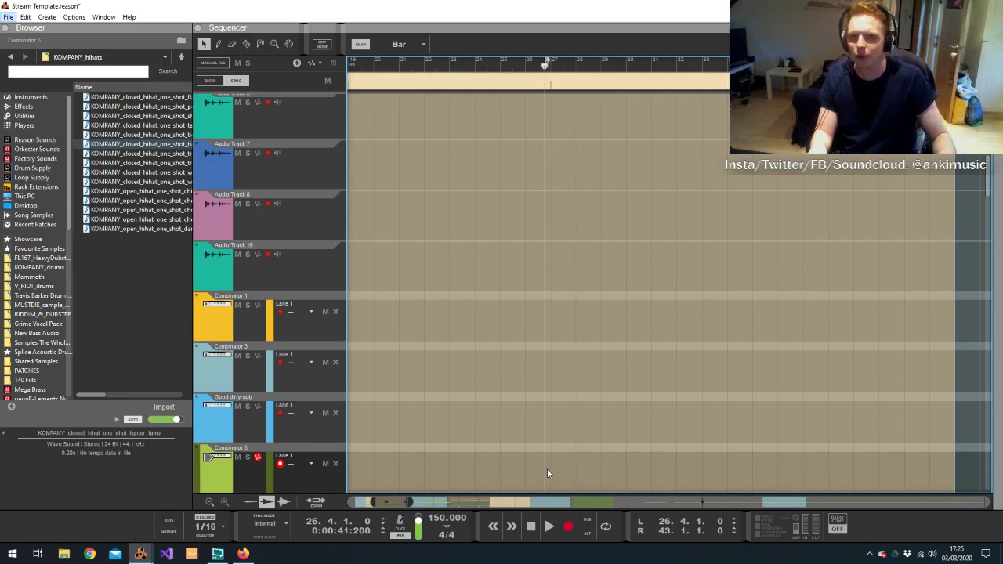
scroll(539, 424, down, 1)
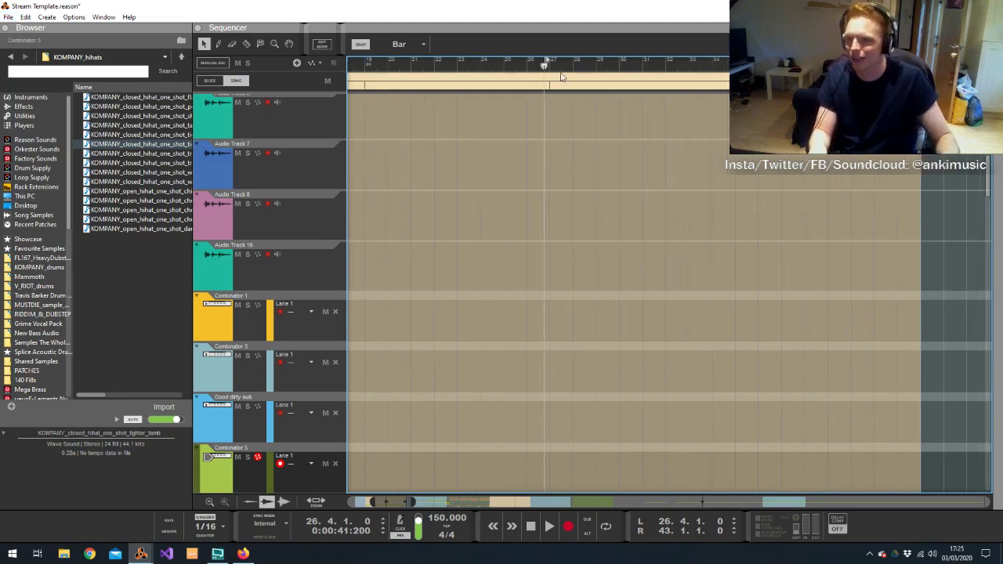
drag(545, 66, 551, 72)
Draw a three-bar clip at bar 27 on the Combinator 5 lane and place a D#3 eighth note at its start
drag(558, 465, 605, 471)
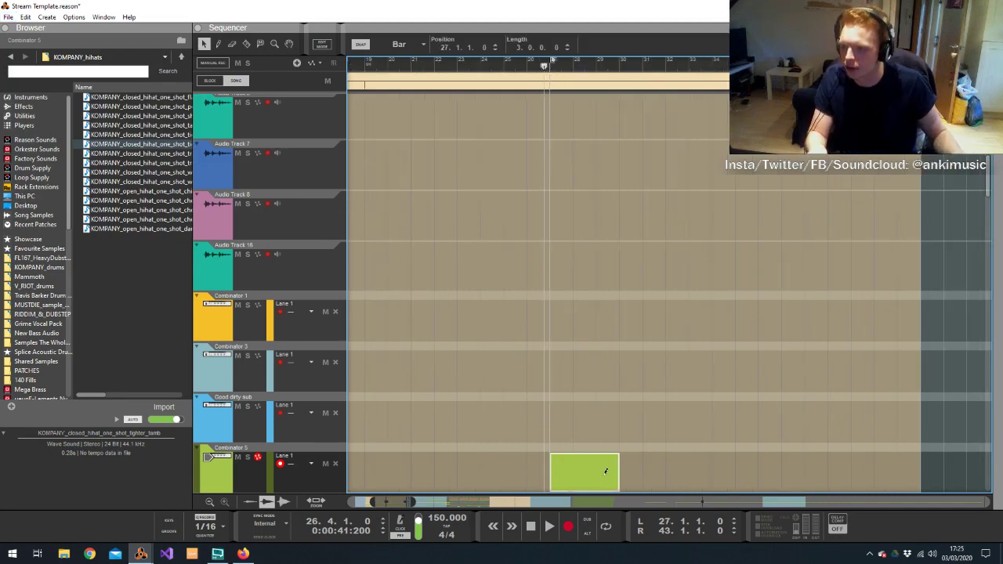
double_click(554, 489)
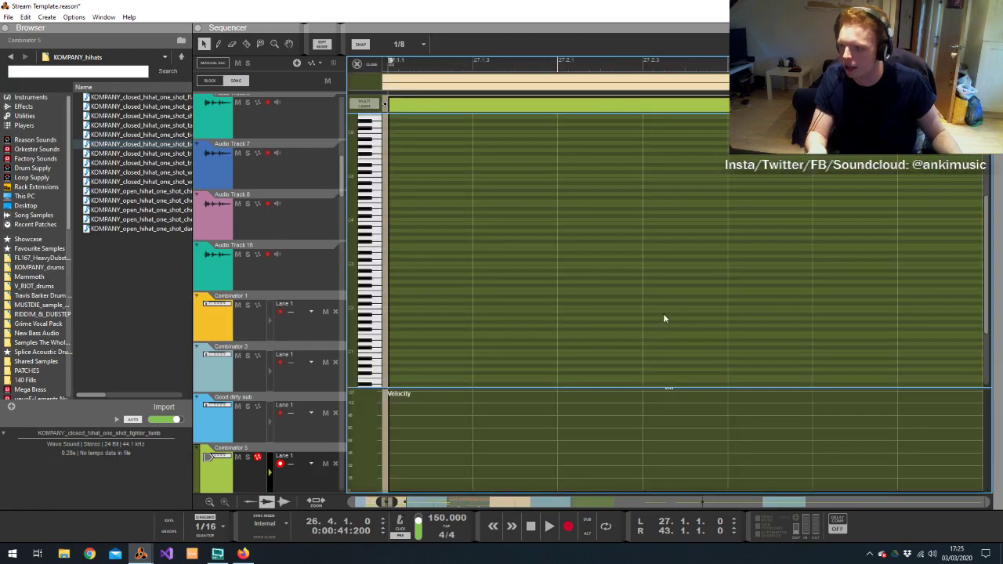
click(398, 251)
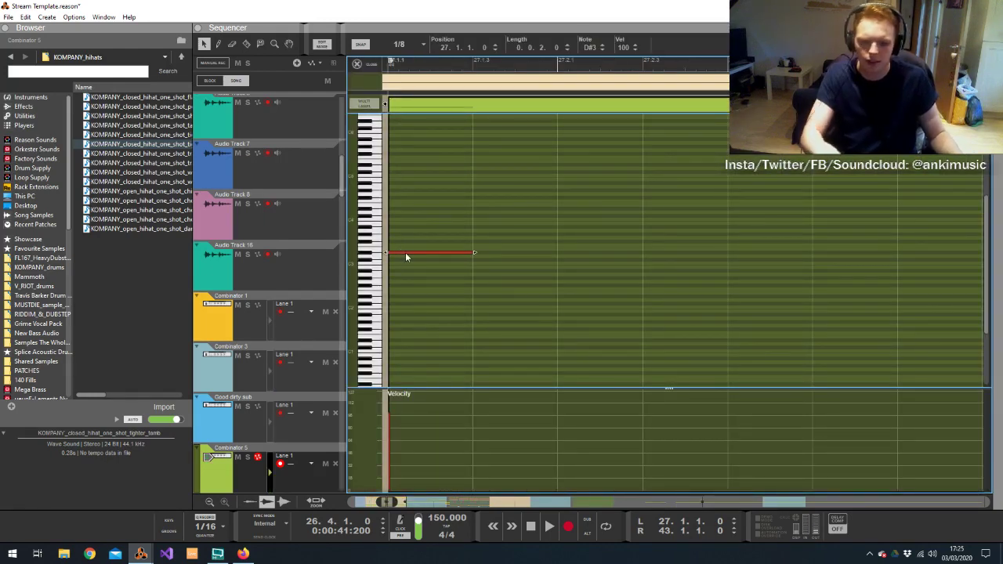
Stack two higher notes above the D#3 to form a three-note chord and lengthen all three notes to two bars
drag(405, 252, 411, 226)
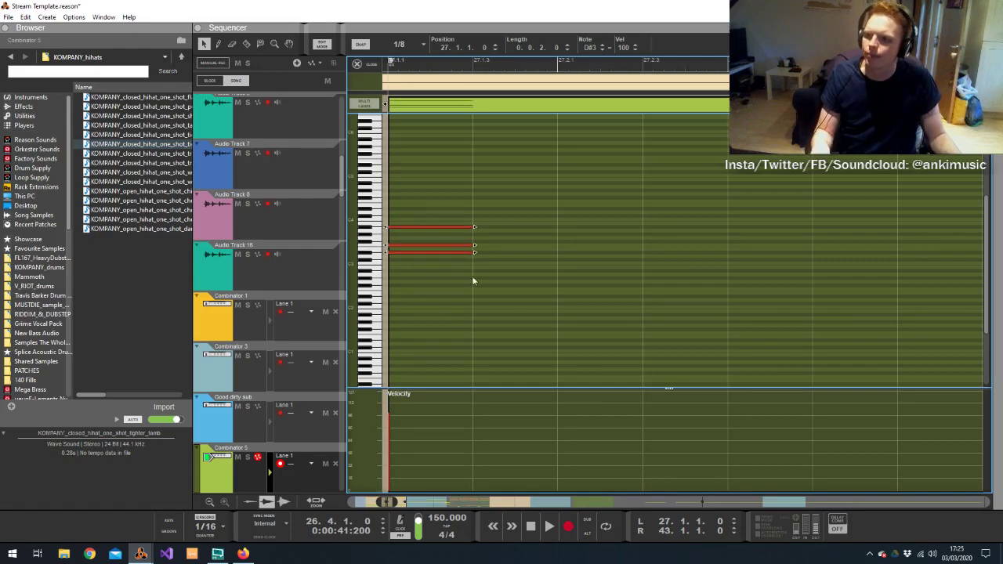
drag(475, 252, 861, 251)
scroll(861, 247, down, 4)
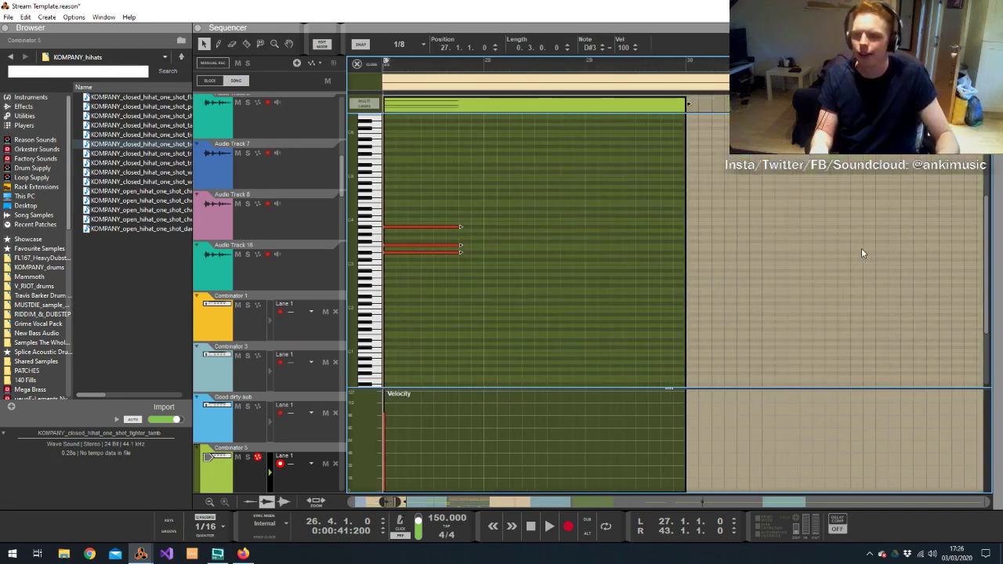
drag(464, 227, 587, 227)
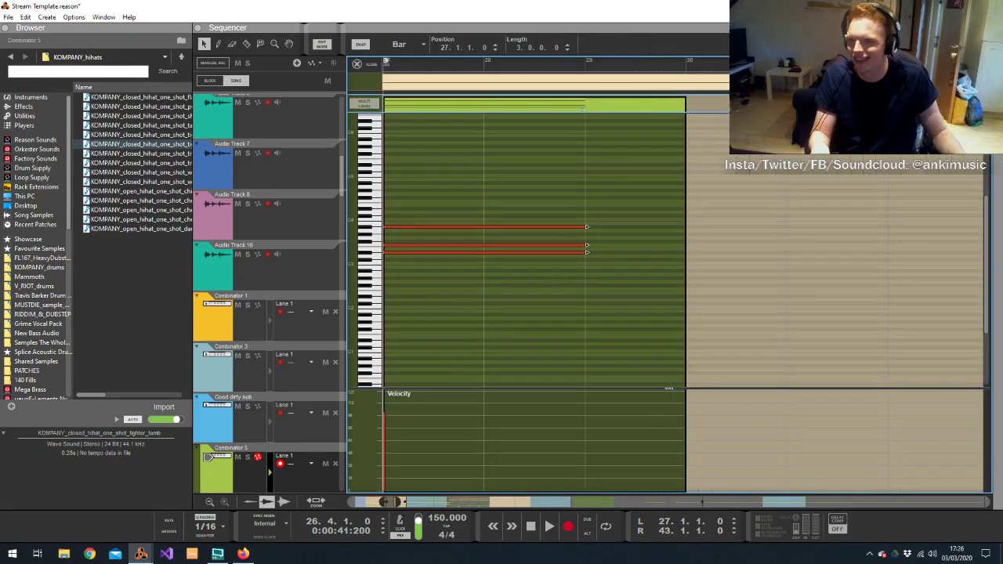
Trim the Combinator 5 clip to two bars and repeat it along the lane from bar 27 to bar 43
drag(692, 107, 587, 107)
click(372, 64)
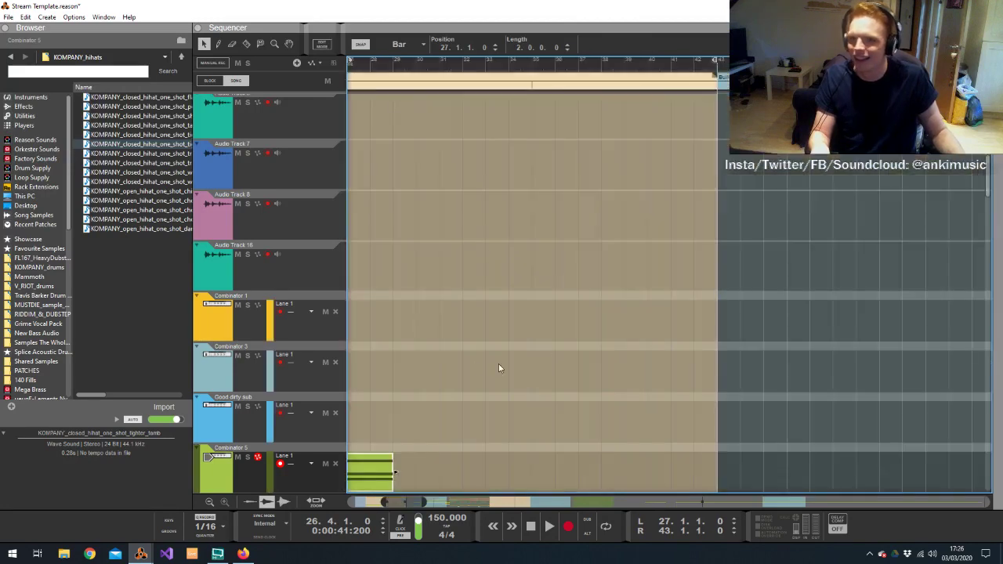
drag(472, 370, 427, 472)
key(ctrl+c)
key(ctrl+v)
drag(543, 463, 386, 480)
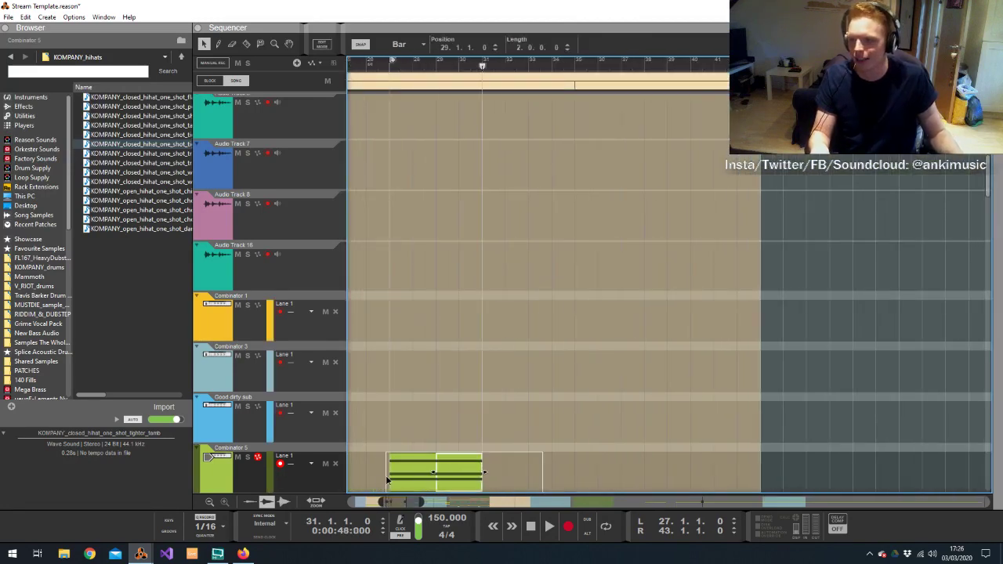
key(ctrl+v)
key(ctrl+v)
key(ctrl+v)
Play the repeated clips and lower Combinator 5's mixer fader to about -14 dB
key(space)
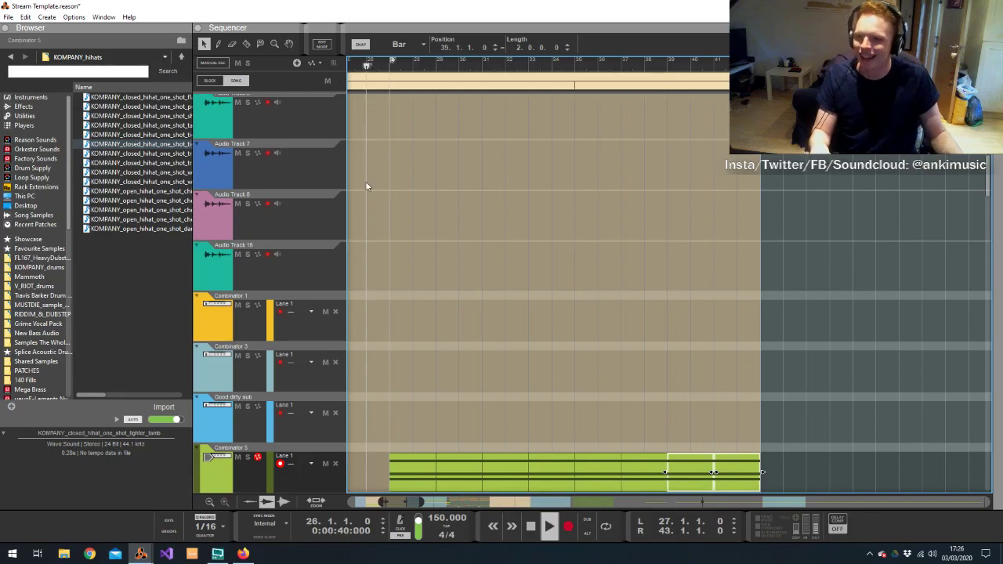
key(alt+Tab)
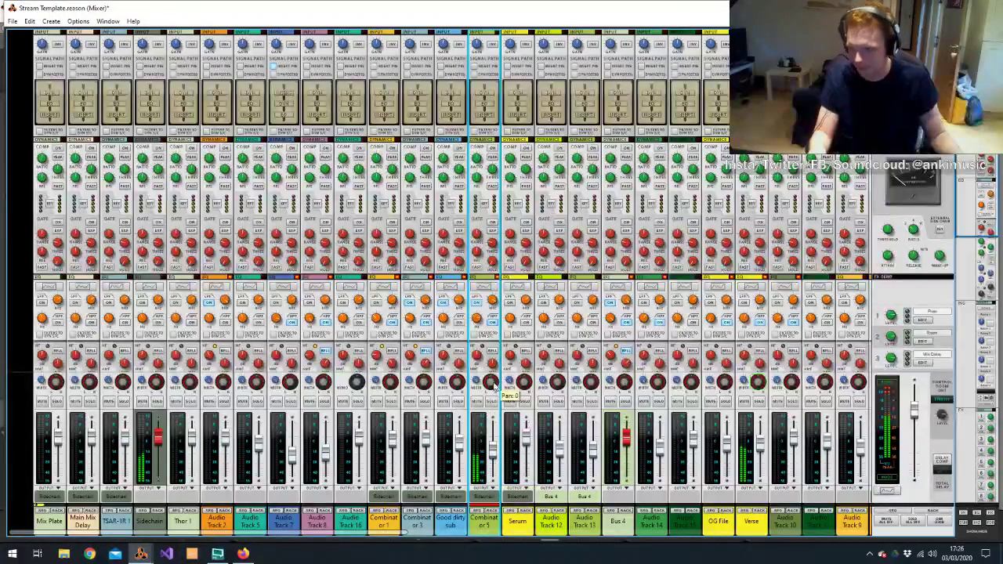
drag(494, 413, 494, 423)
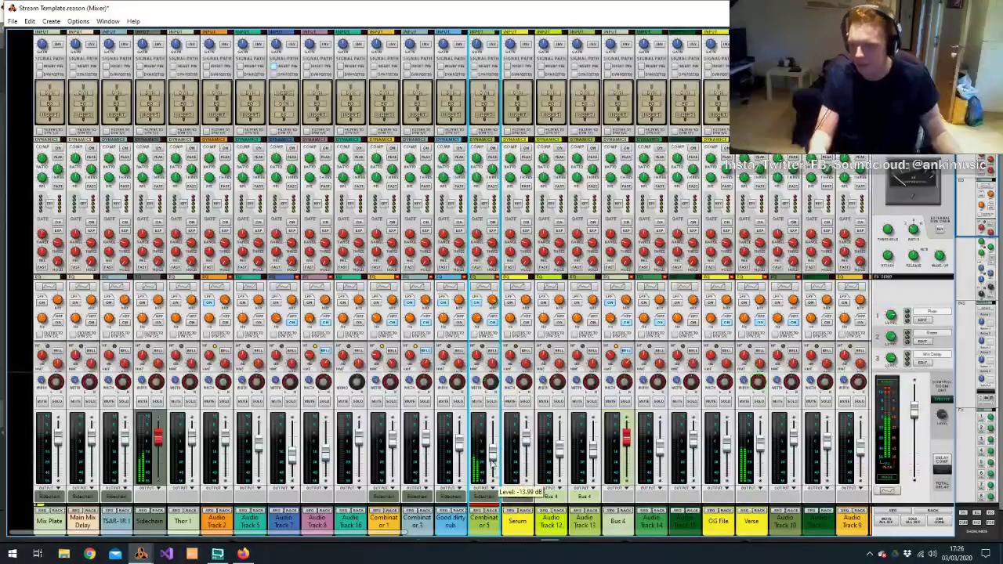
Duplicate the Combinator 5 channel with its track and pan the copy off-centre
right_click(487, 527)
click(558, 292)
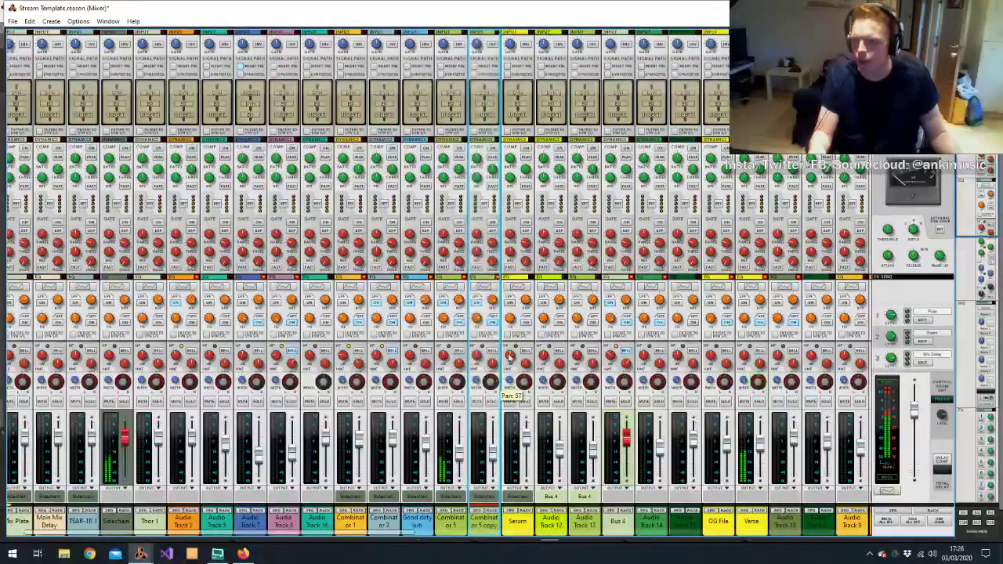
key(alt+Tab)
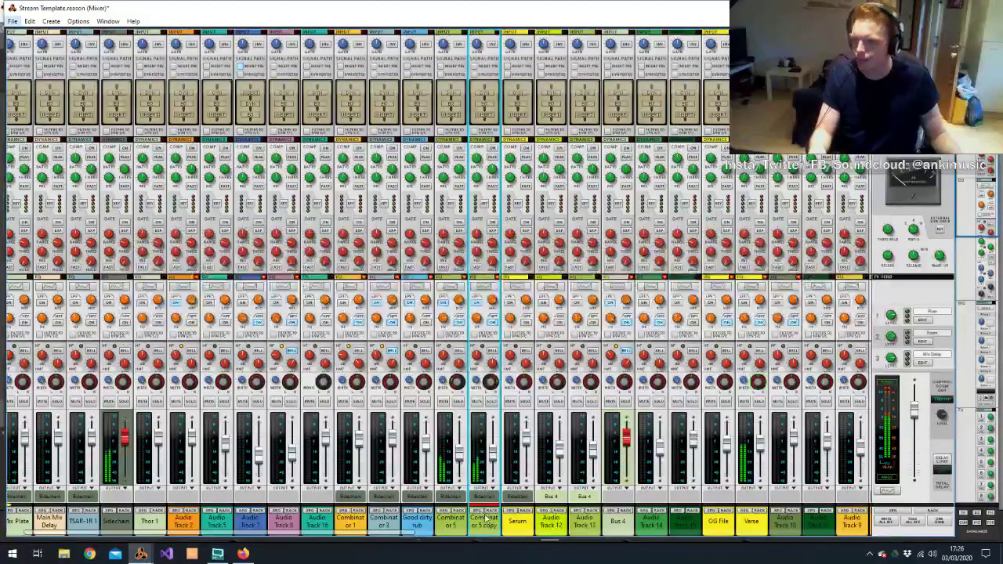
In the Combinator 5 copy's EQ, raise the high-pass filter to 1.57 kHz and lower the high-frequency band's gain
key(F2)
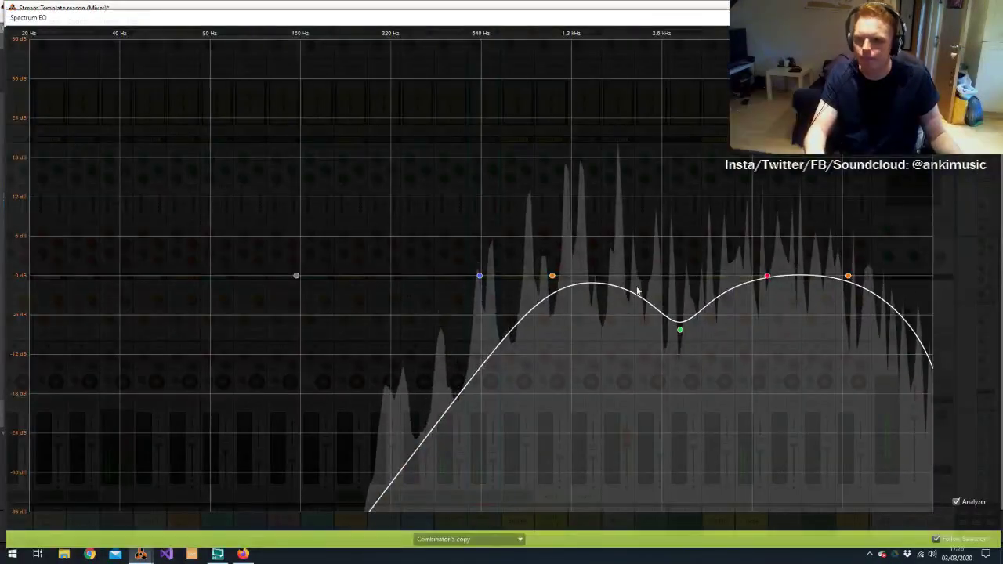
drag(551, 276, 597, 276)
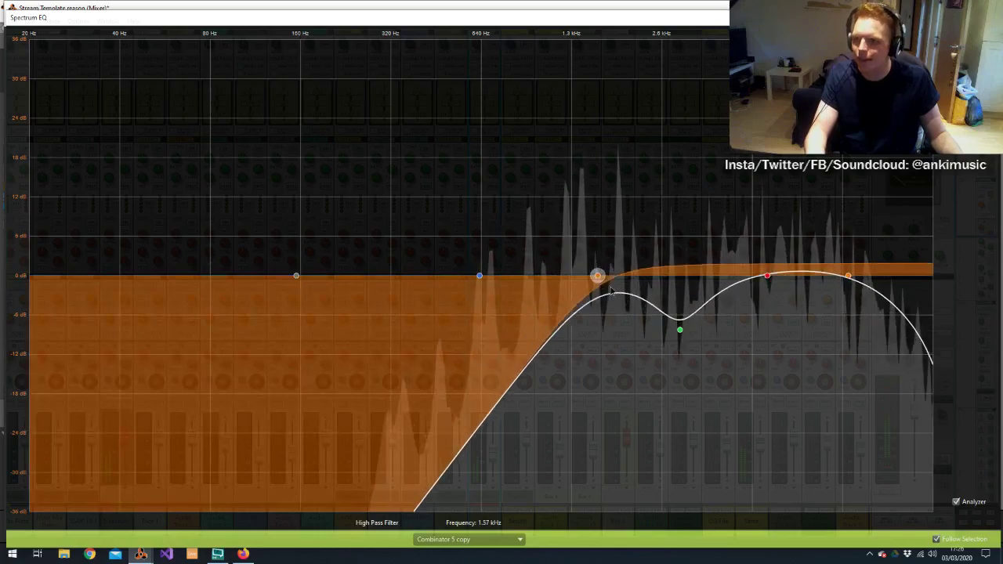
click(768, 276)
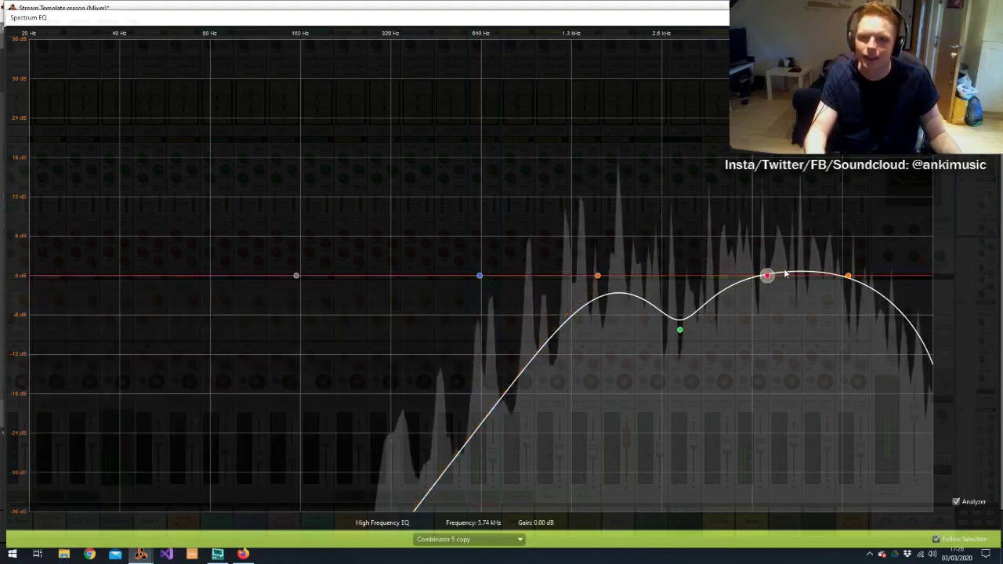
drag(767, 276, 802, 310)
key(F2)
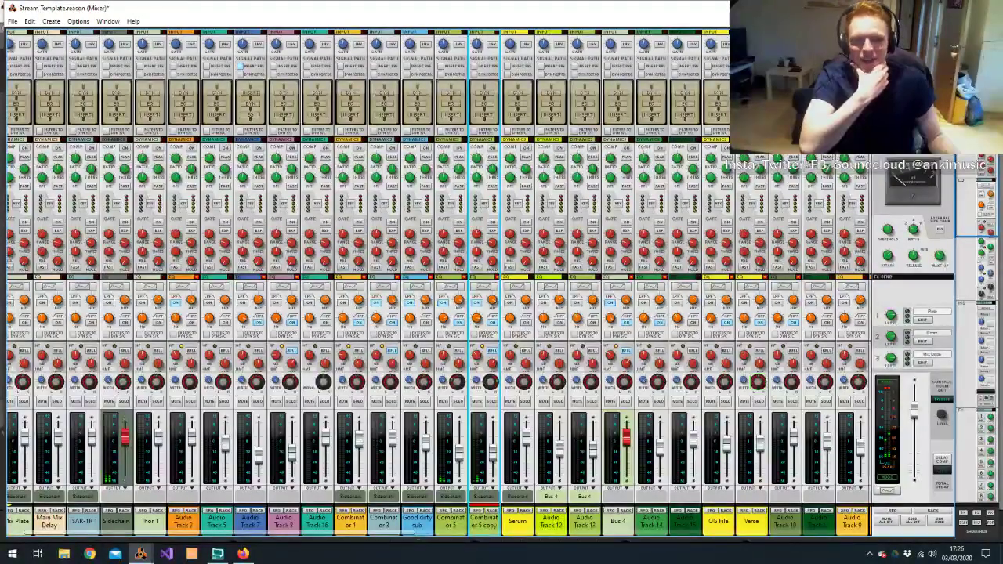
Check the RPG-8 arpeggiator of the Combinator 5 copy in the rack and play the sequence from bar 27
mouse_move(141, 554)
click(69, 509)
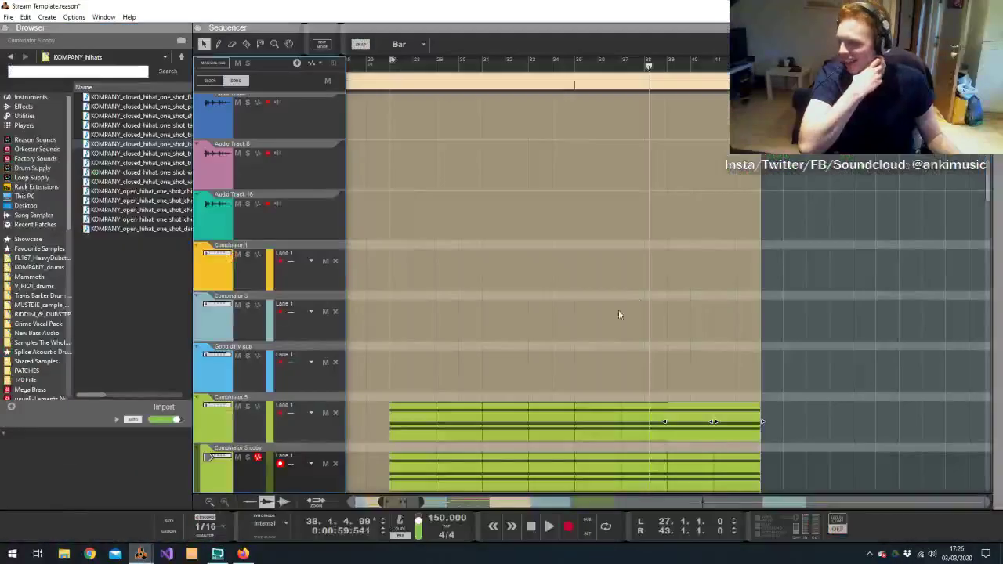
click(618, 314)
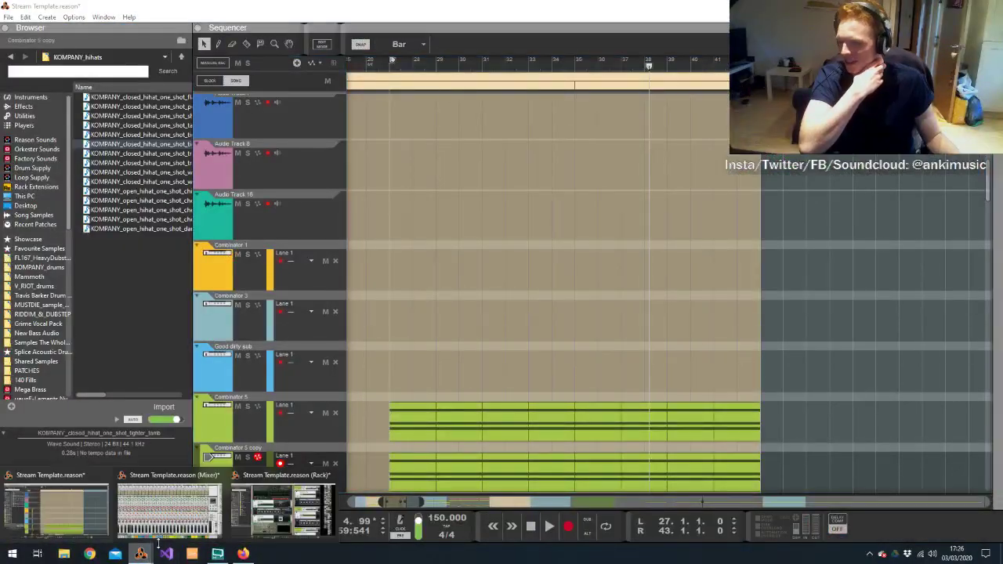
click(282, 510)
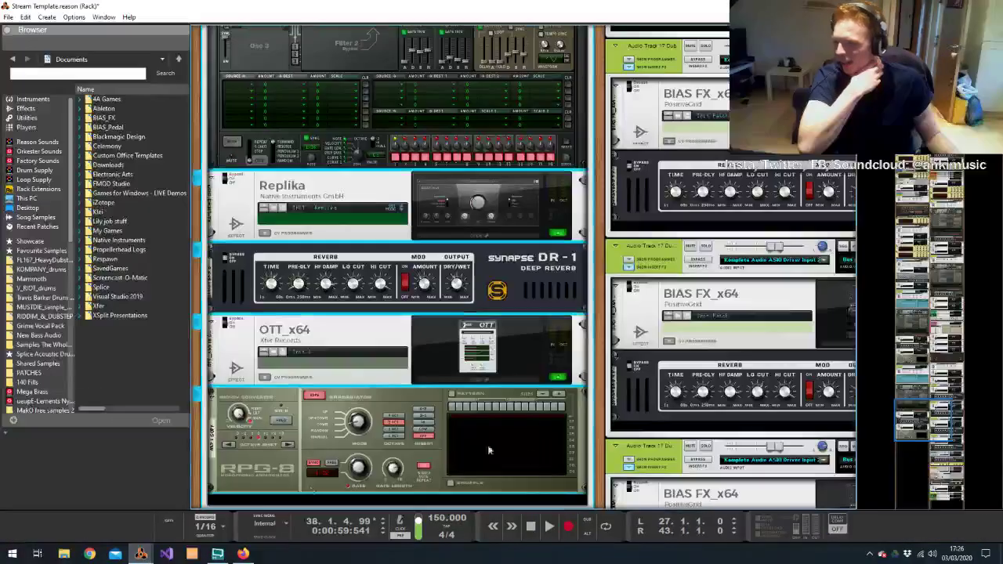
click(389, 396)
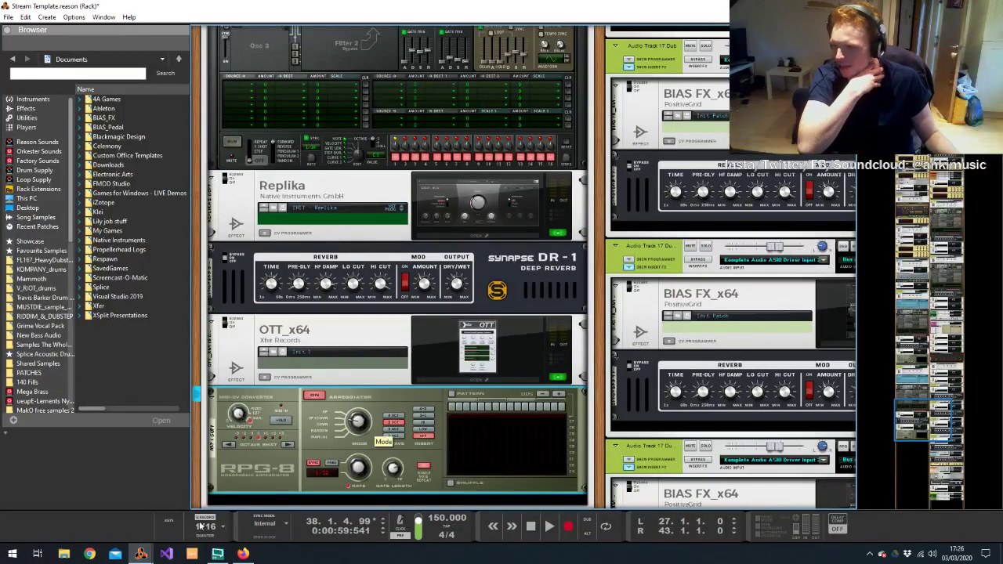
click(142, 555)
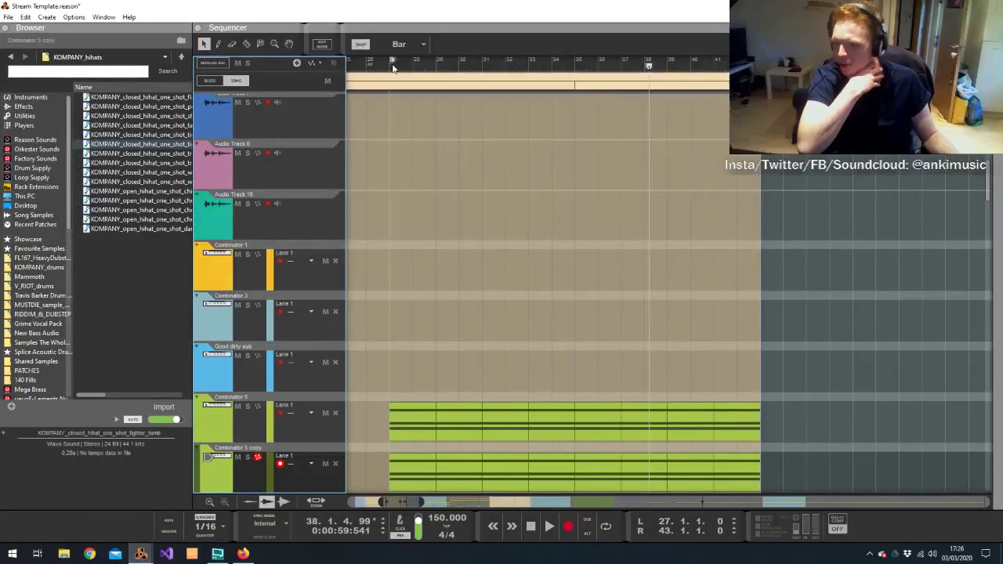
click(391, 68)
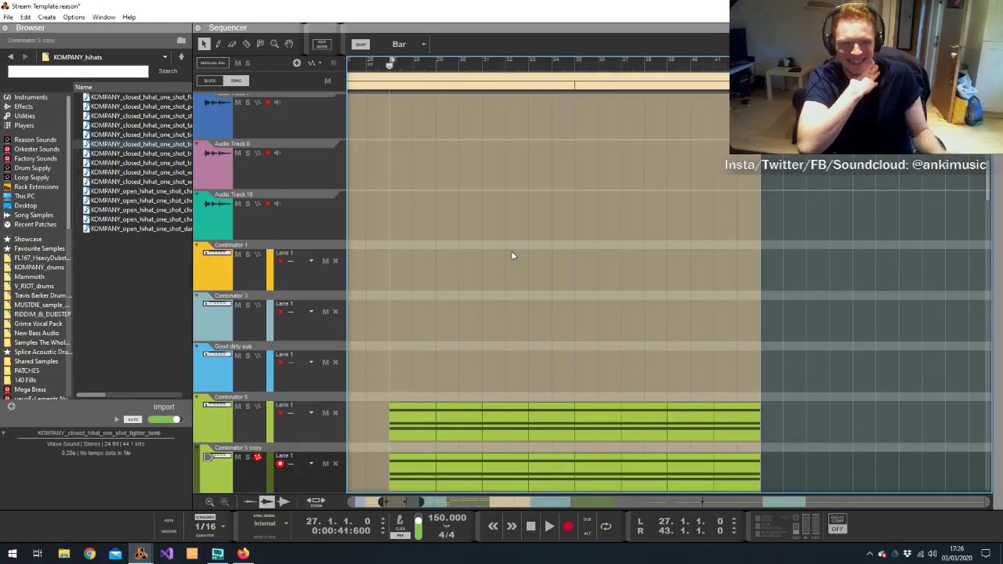
key(space)
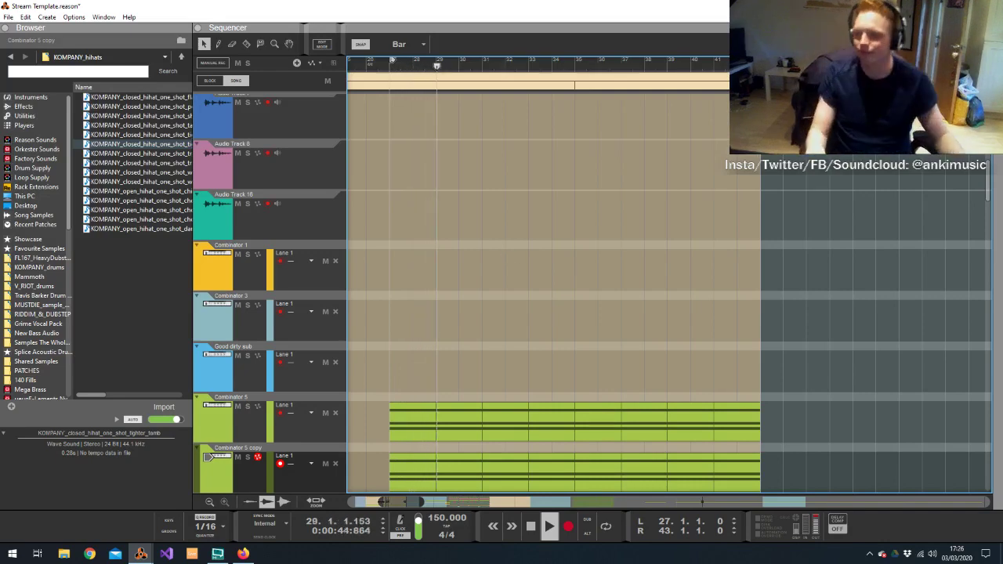
Copy the chord clips of Combinator 5 and its copy to earlier positions, filling both lanes from bar 3 to bar 27
drag(382, 502, 60, 484)
scroll(597, 323, down, 3)
drag(613, 271, 847, 332)
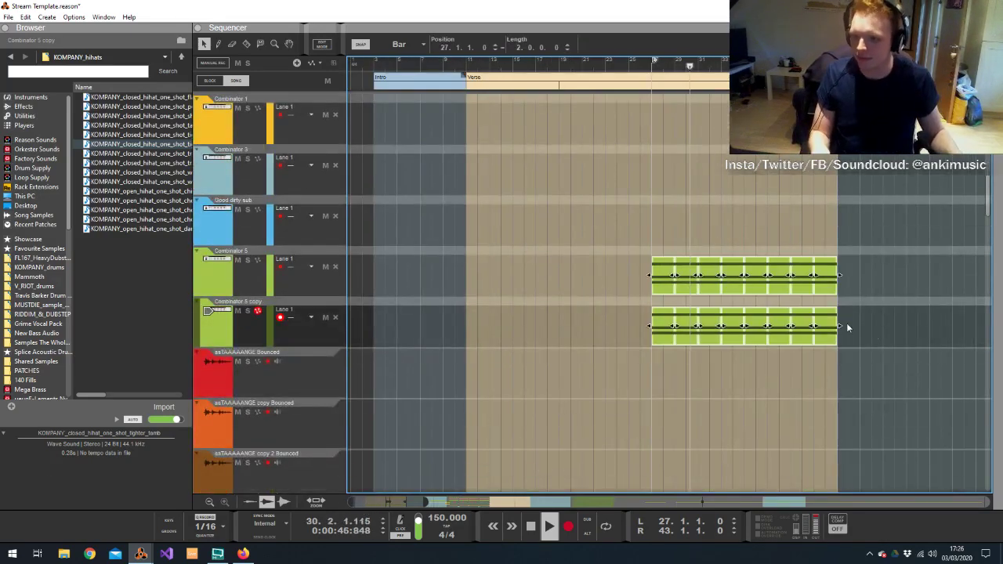
key(space)
drag(662, 286, 385, 287)
drag(617, 206, 551, 299)
drag(482, 333, 481, 334)
drag(481, 329, 572, 242)
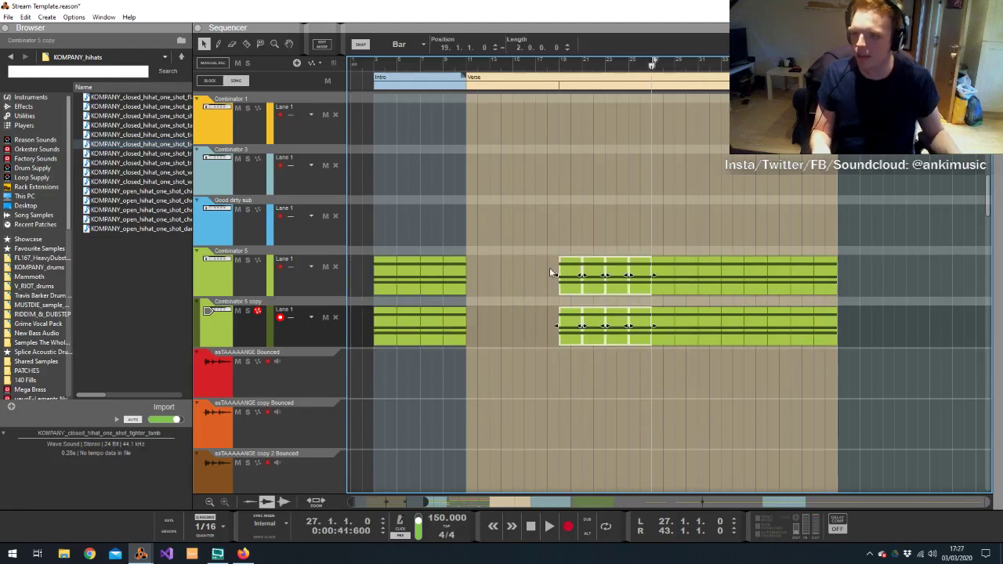
drag(563, 290, 474, 288)
Group the Combinator 5 and Combinator 5 copy mixer channels into a new output bus
key(alt+Tab)
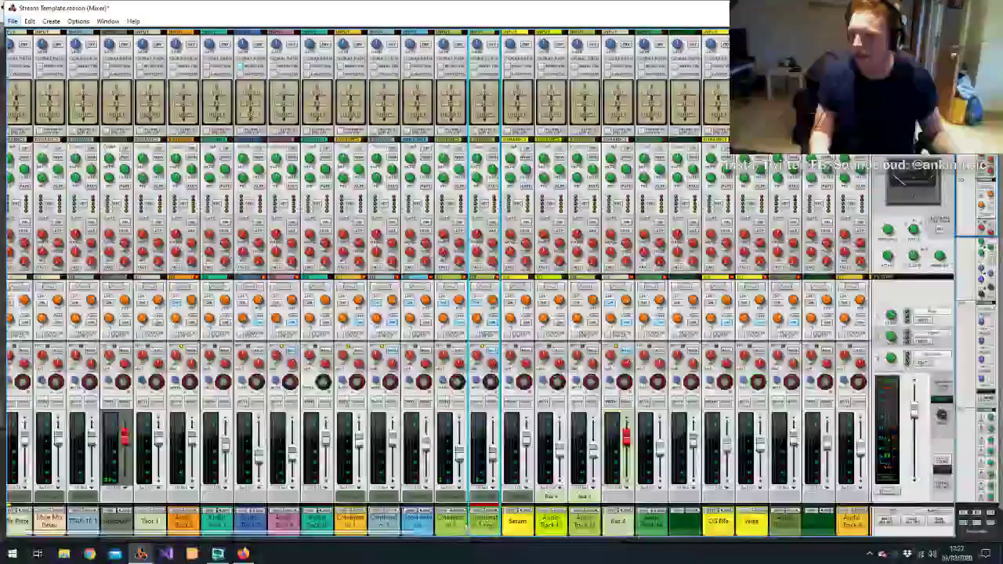
click(450, 525)
shift+click(485, 526)
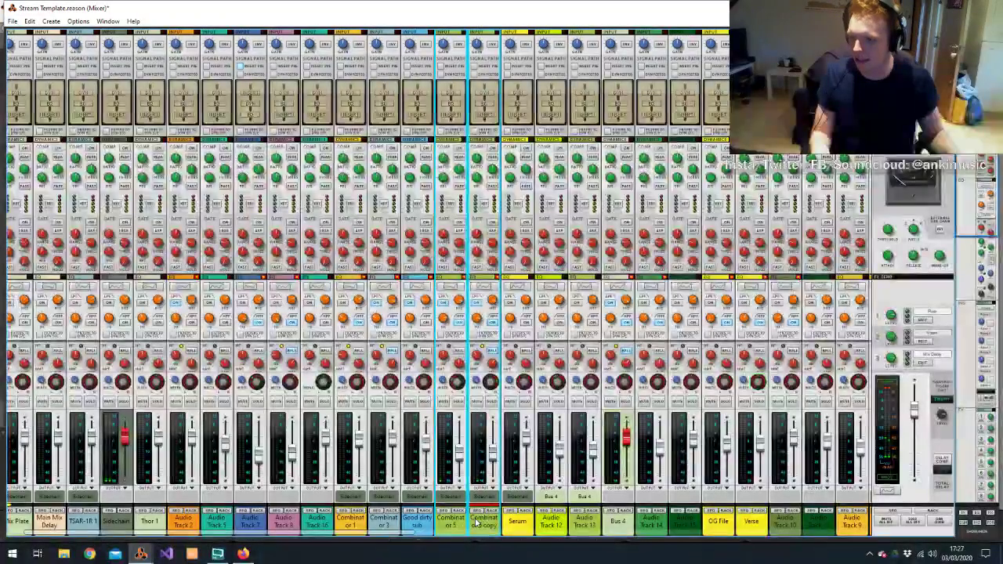
key(ctrl+g)
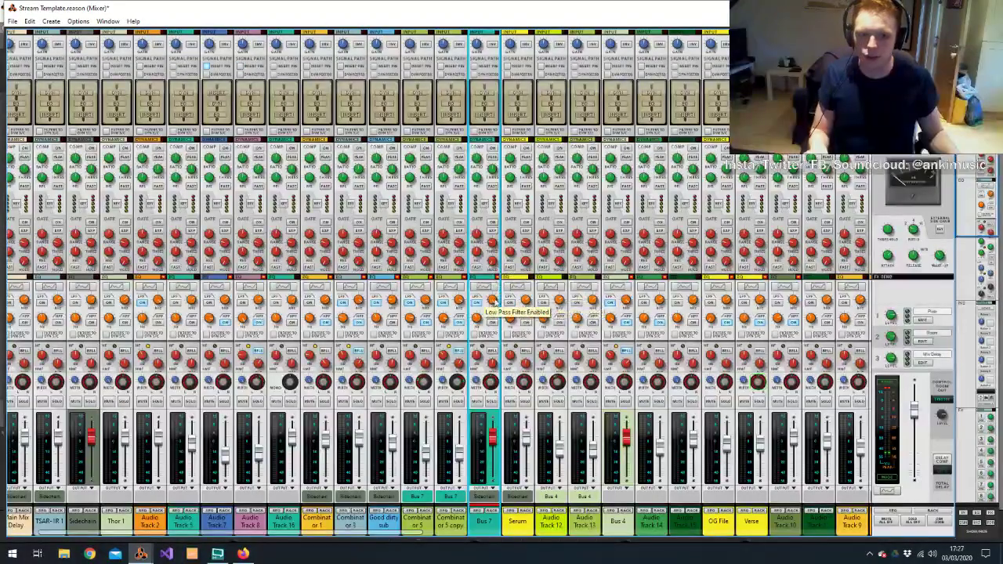
Automate Bus 7's low-pass filter frequency with a clip up to bar 19 and draw a gradually rising curve in it
alt+click(492, 301)
mouse_move(375, 368)
mouse_down()
mouse_move(529, 377)
mouse_move(558, 391)
mouse_up()
double_click(382, 382)
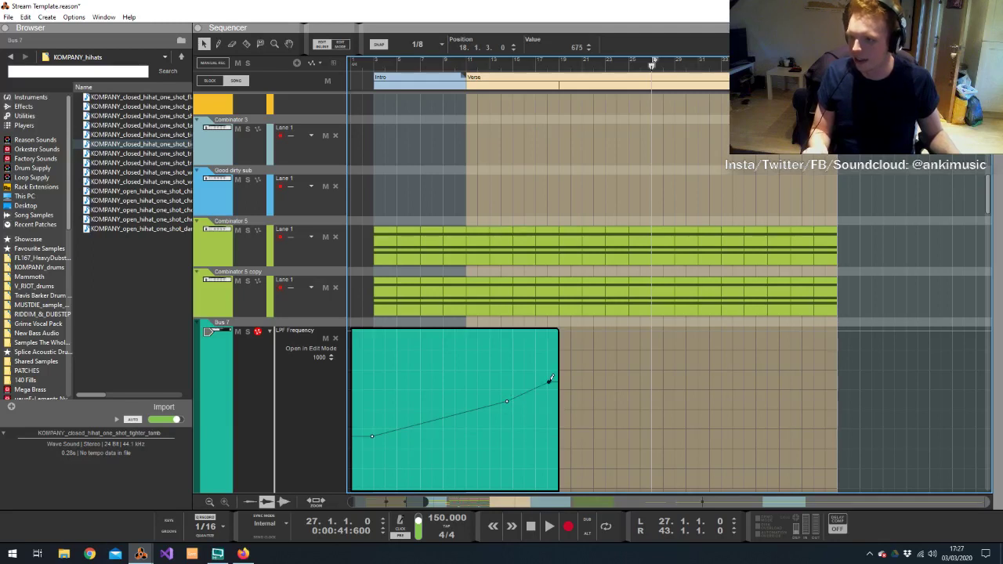
double_click(646, 109)
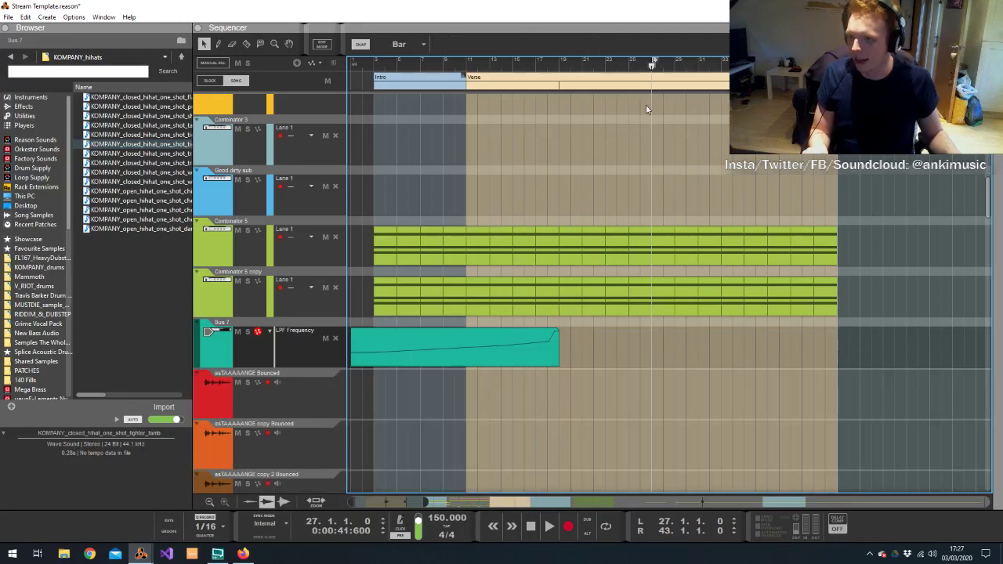
Extend the LPF Frequency automation clip to bar 27 and reshape its curve to rise to 1000 at the clip's end
drag(552, 352, 636, 345)
double_click(645, 351)
key(s)
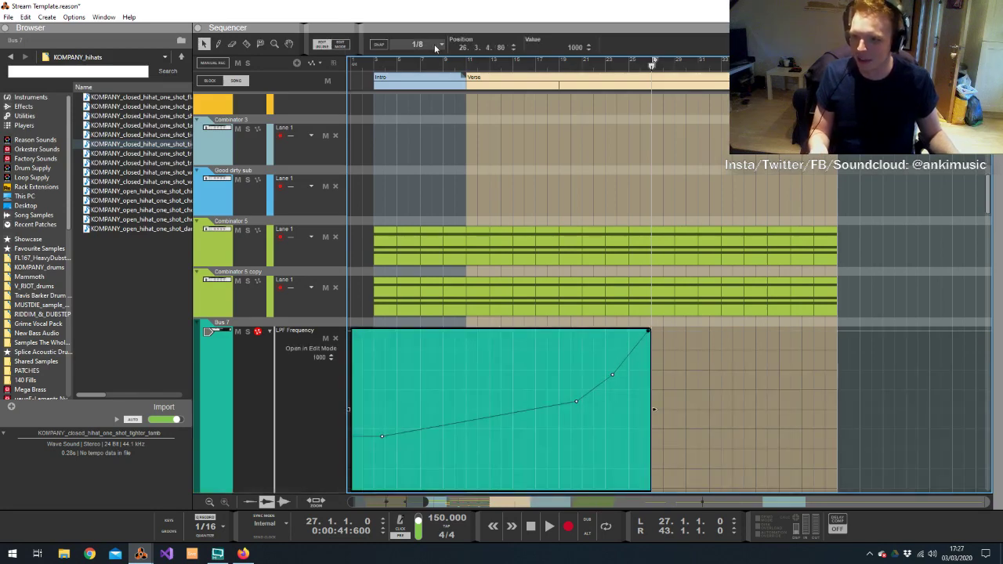
Play the song from the intro and check the DR-1 reverb dry/wet mix of both Combinators in the rack
key(space)
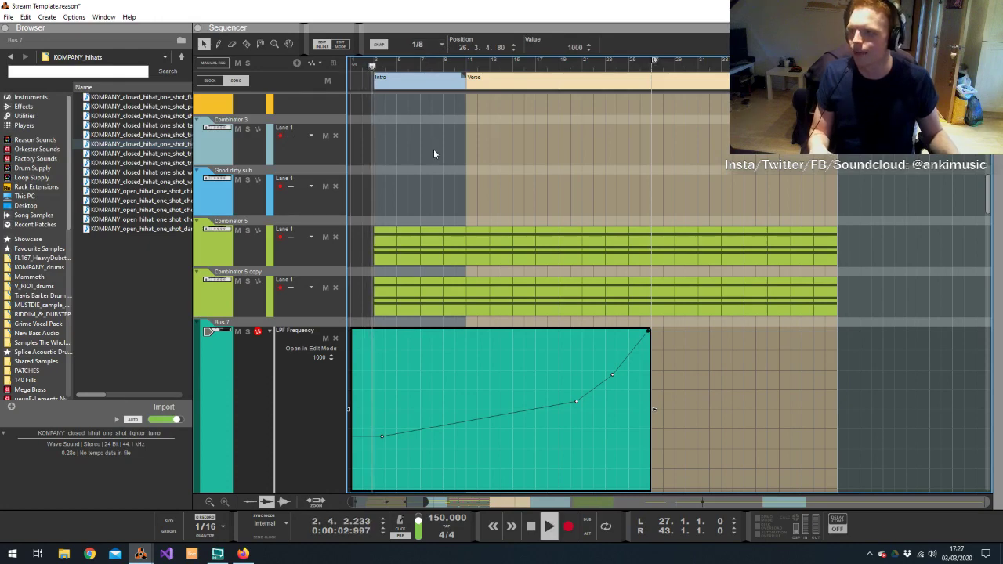
click(435, 155)
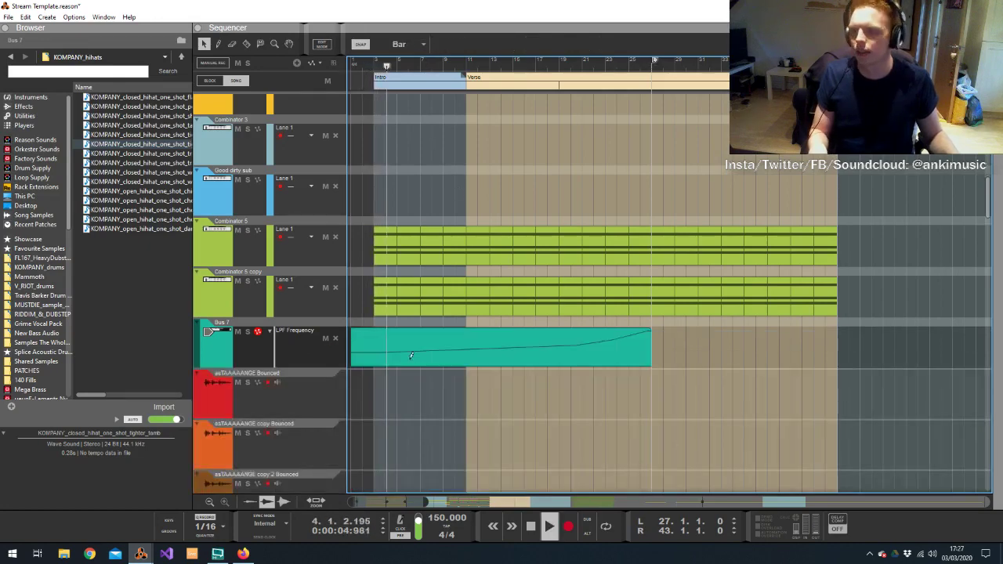
key(alt+Tab)
click(537, 291)
click(524, 284)
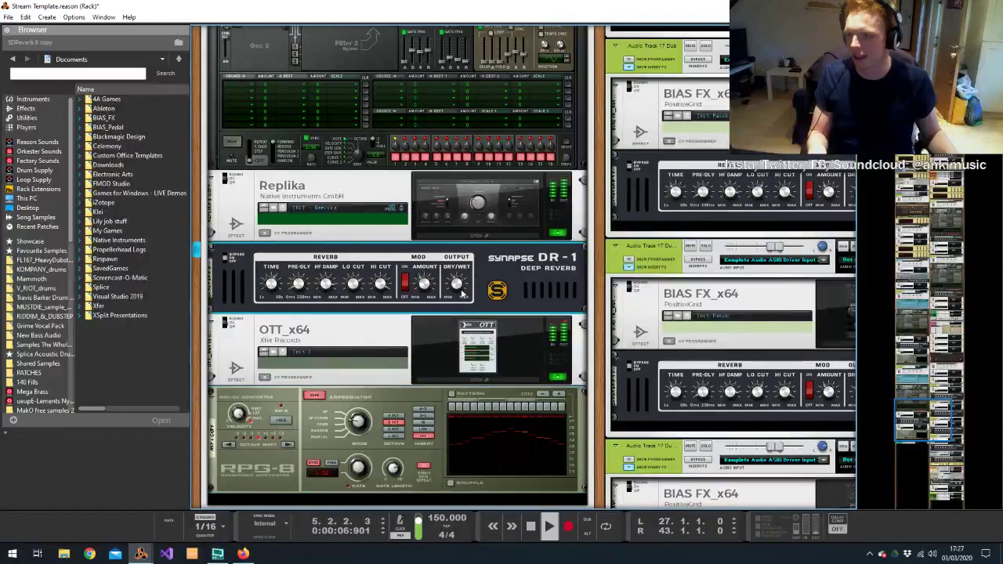
scroll(483, 273, down, 5)
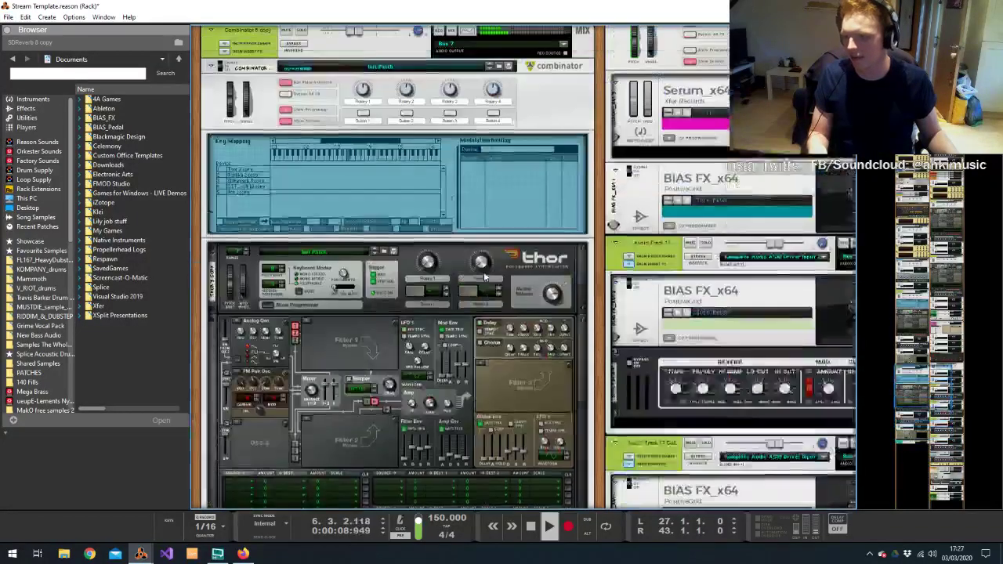
scroll(483, 272, up, 2)
scroll(470, 156, up, 1)
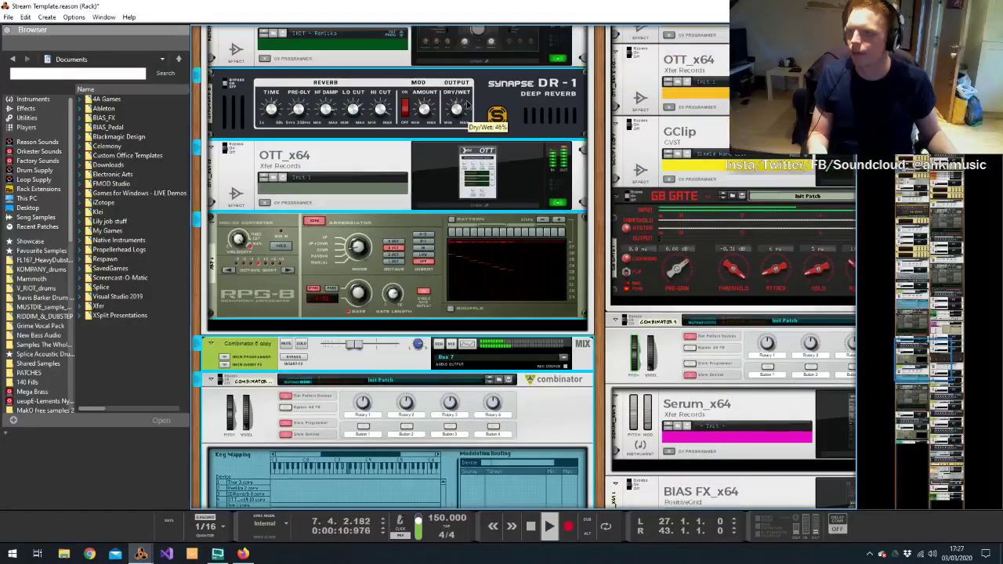
key(alt+Tab)
scroll(533, 205, down, 10)
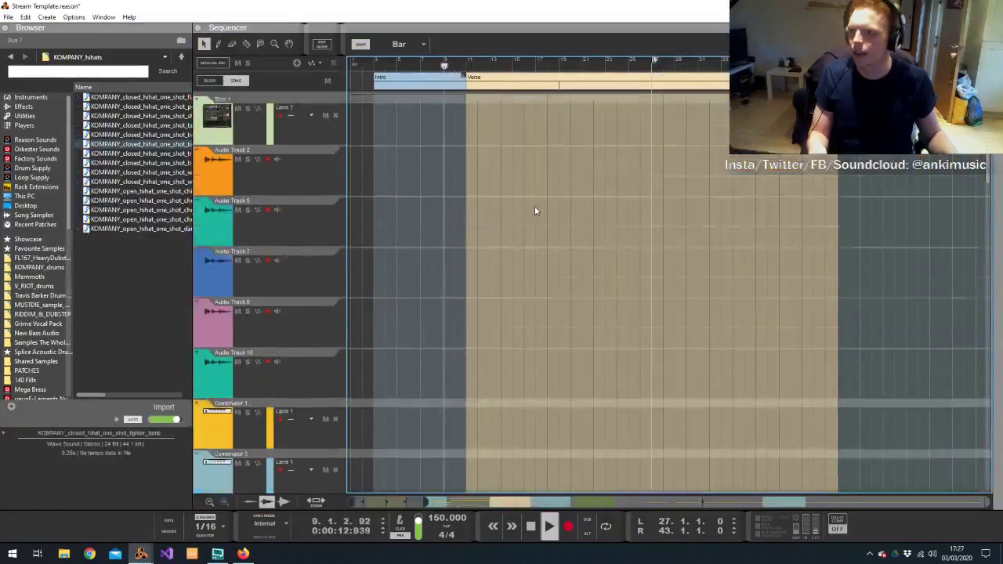
Find the first audio clip on the Verse track, extend its start back to bar 3 and play from the intro
scroll(525, 201, up, 8)
scroll(512, 202, down, 5)
scroll(512, 203, down, 10)
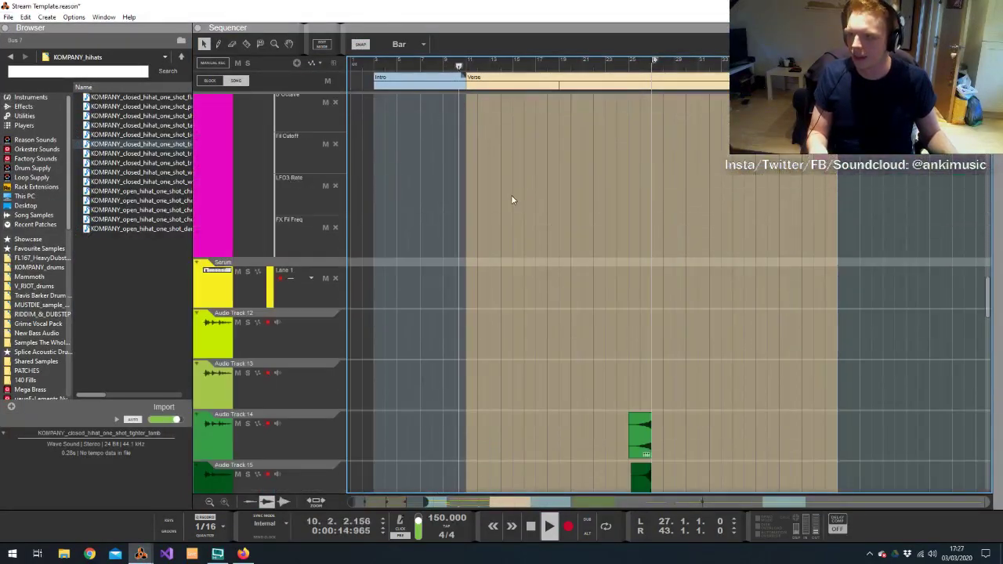
scroll(533, 259, up, 8)
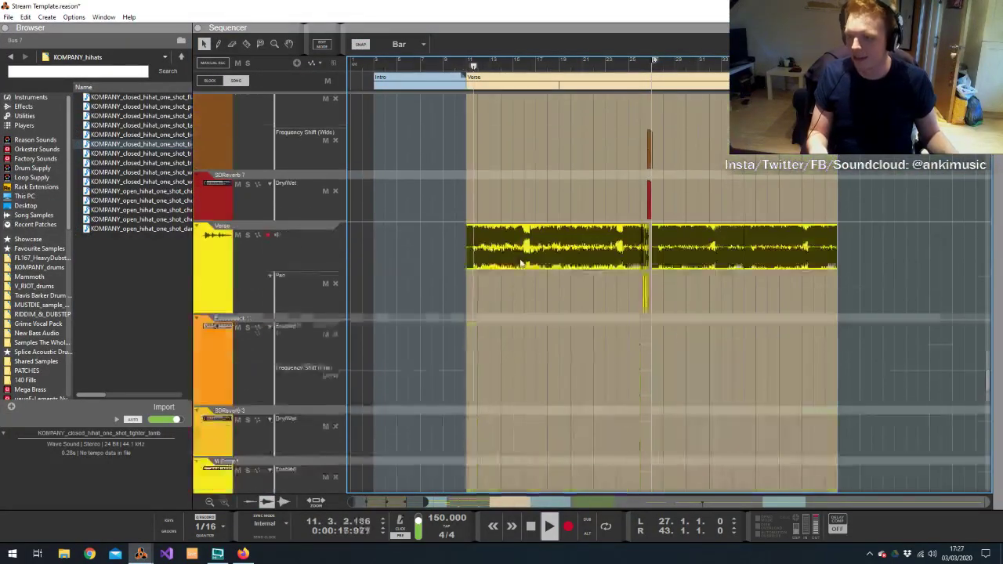
scroll(513, 235, down, 4)
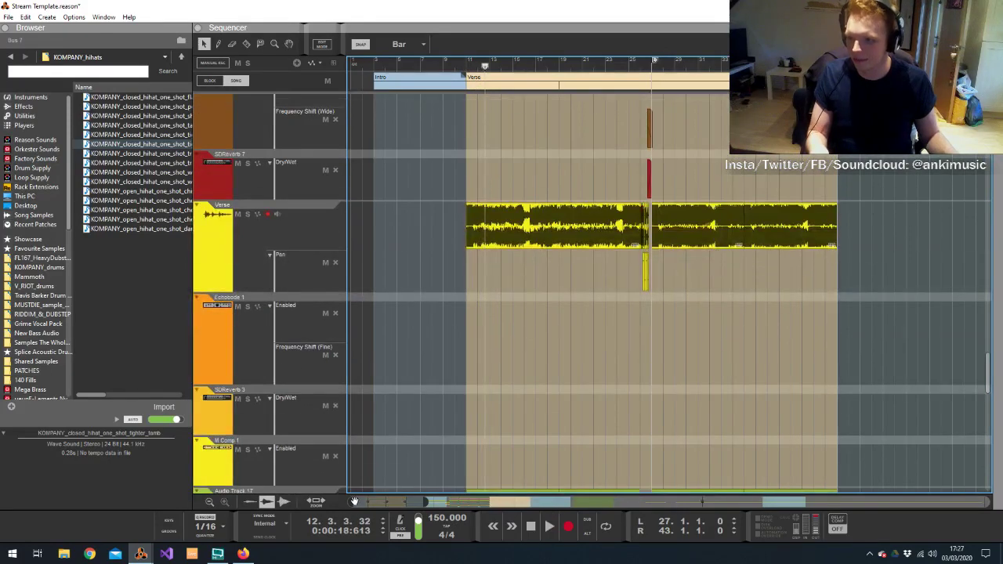
click(493, 220)
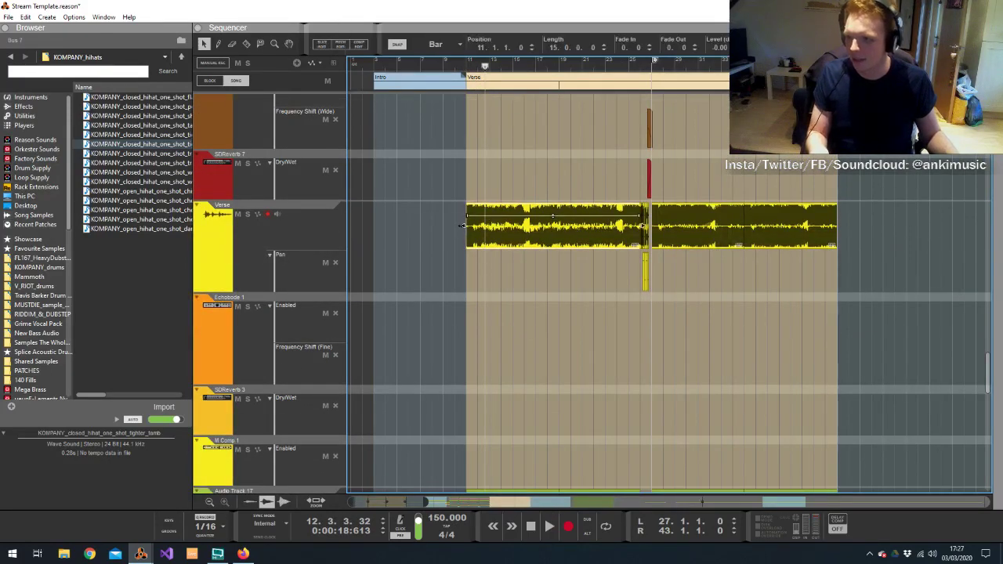
drag(465, 226, 373, 241)
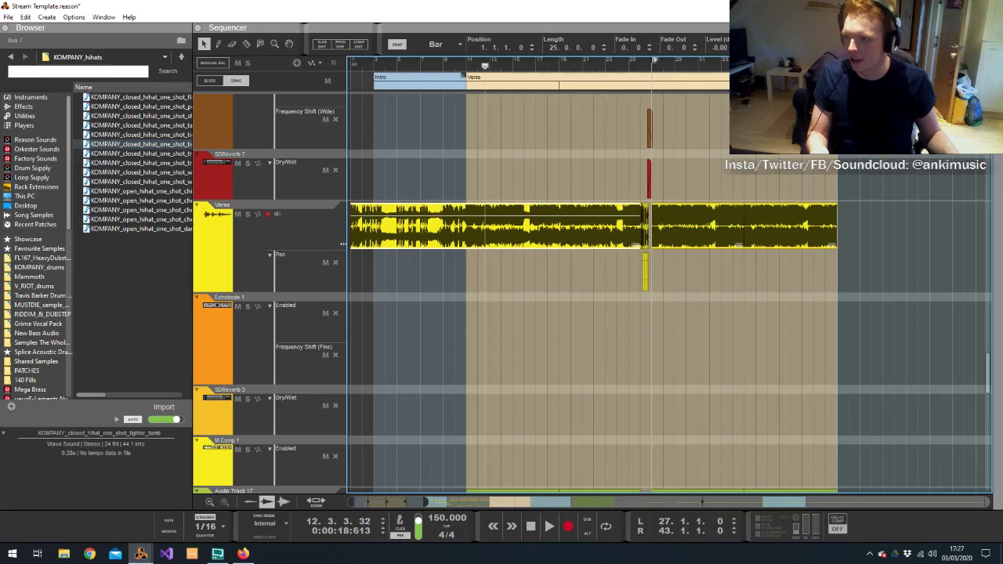
click(376, 64)
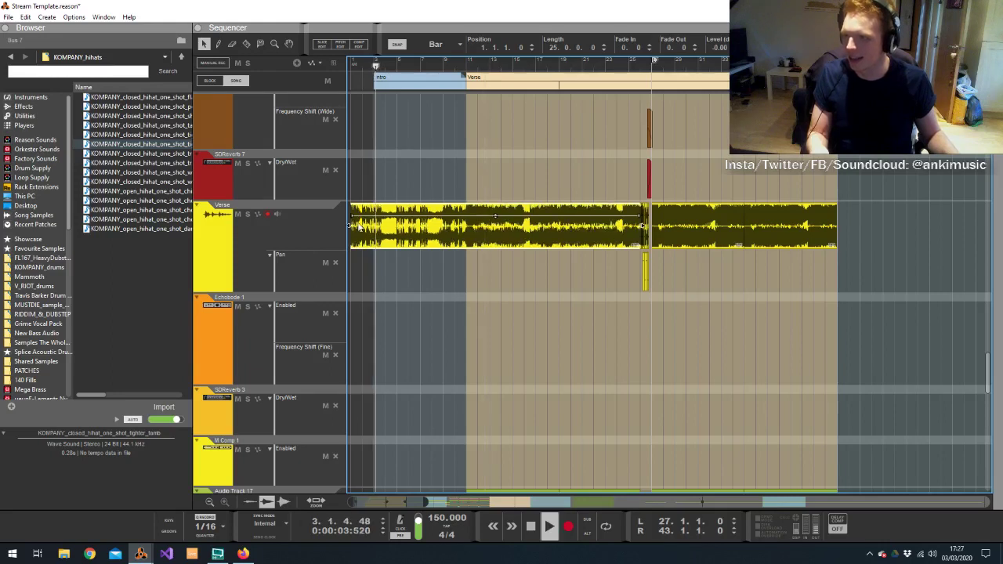
drag(348, 225, 374, 225)
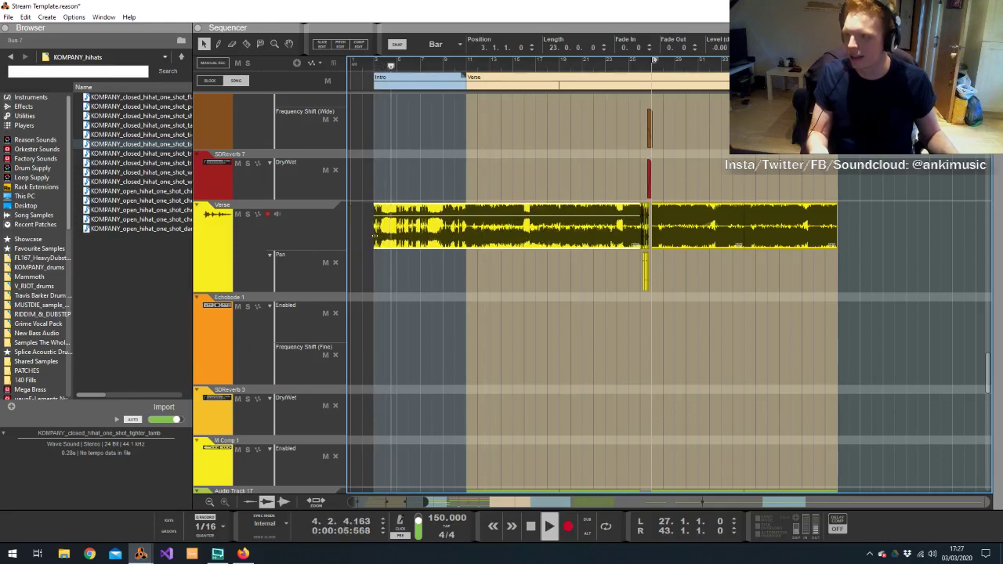
Create a new audio track below Verse and move the intro portion of the Verse clip onto it at bar 3
click(303, 233)
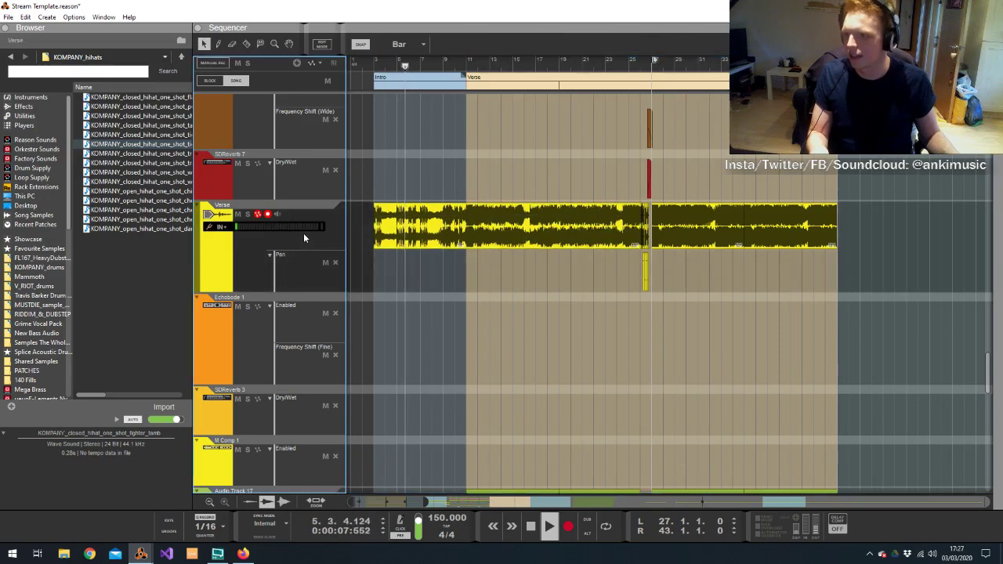
key(ctrl+t)
drag(430, 219, 523, 317)
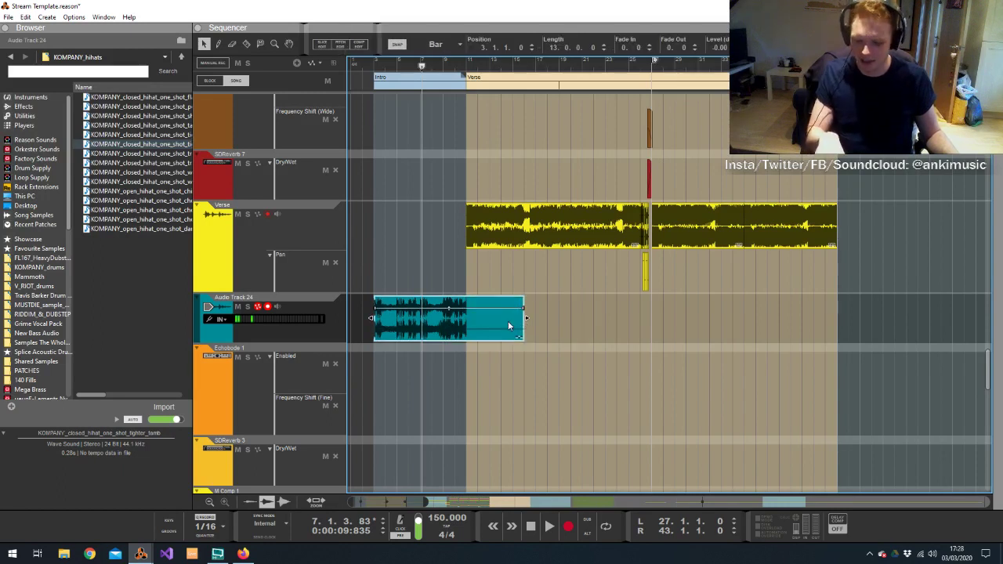
Bounce the Audio Track 24 clip to a new recording and delete its unused recordings
right_click(508, 320)
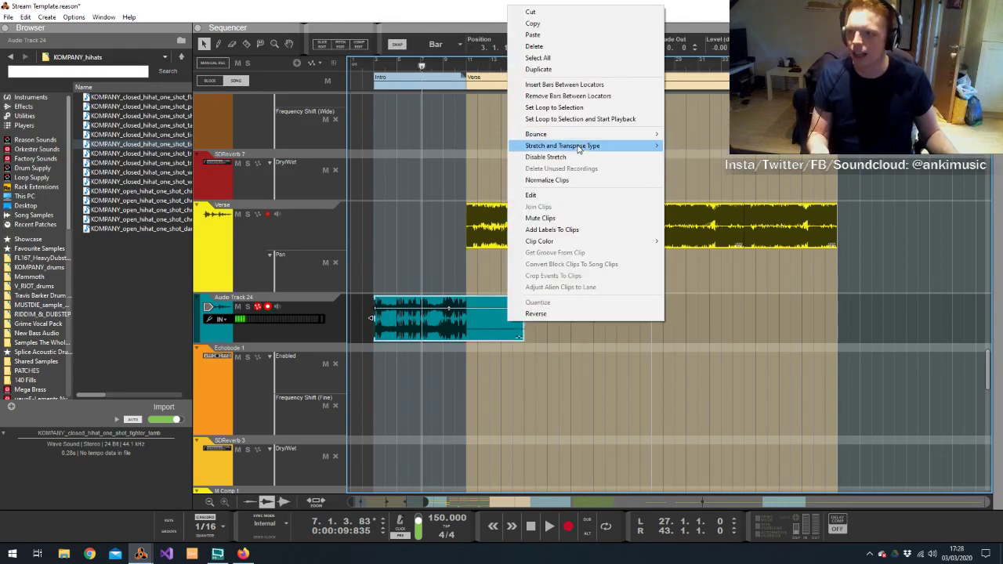
mouse_move(594, 134)
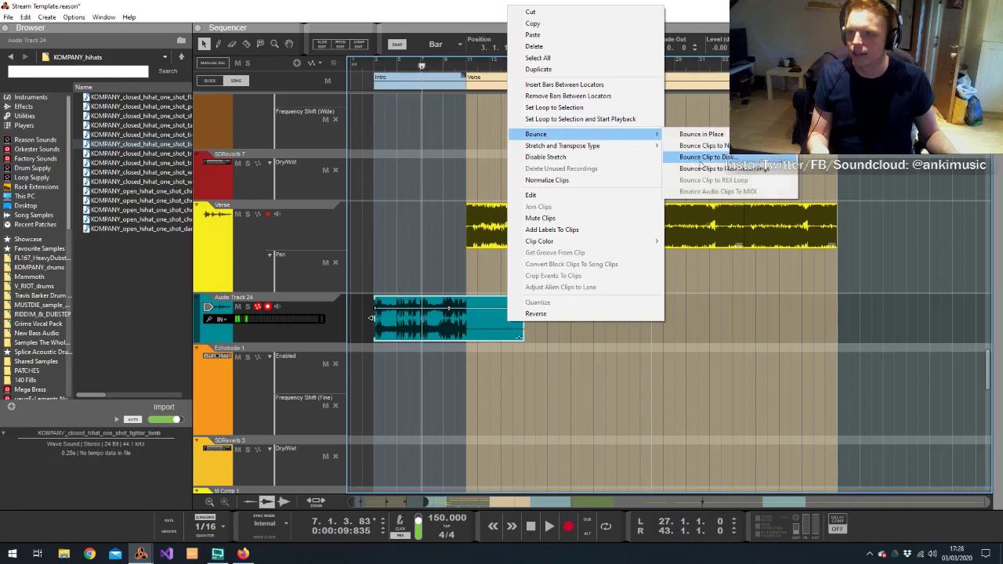
click(706, 168)
right_click(503, 321)
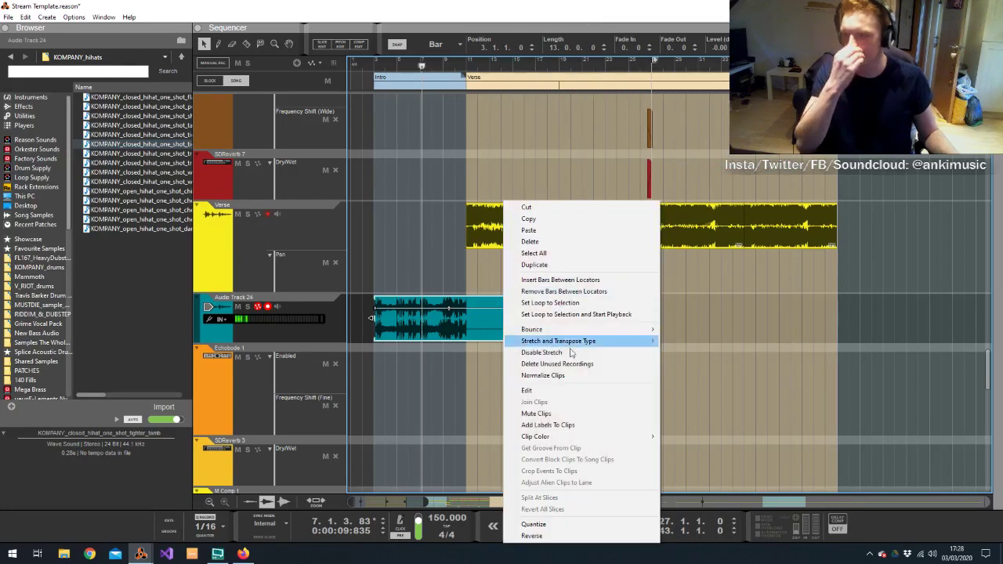
click(568, 362)
Shorten the Audio Track 24 clip to 8 bars, ending where the verse begins, and play it from the intro
key(F5)
click(495, 296)
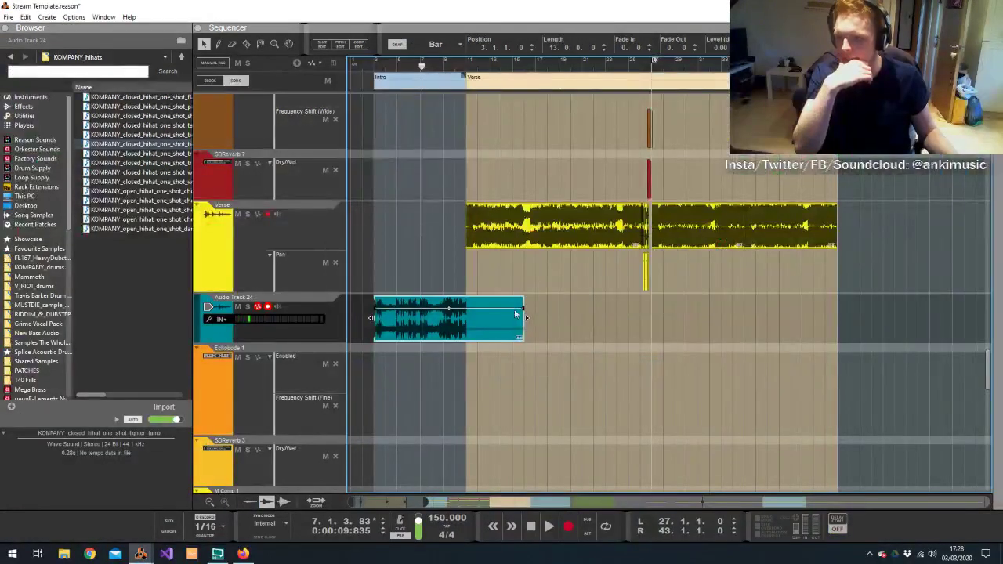
drag(528, 318, 467, 322)
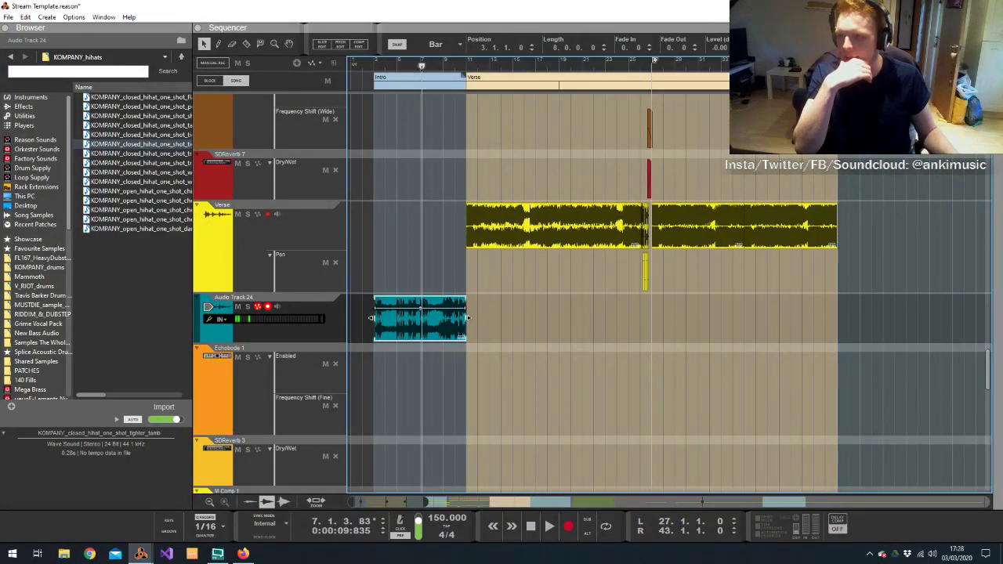
key(space)
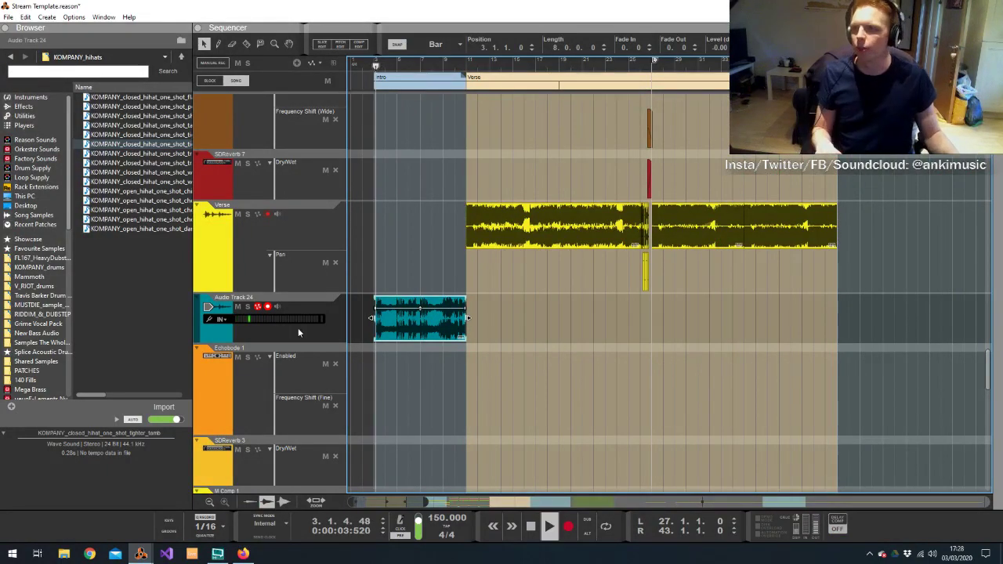
In Audio Track 24's Spectrum EQ, cut 6.35 dB at 2.41 kHz with Q 2.50 and raise the high-pass filter to just below 640 Hz
click(298, 327)
key(alt+Tab)
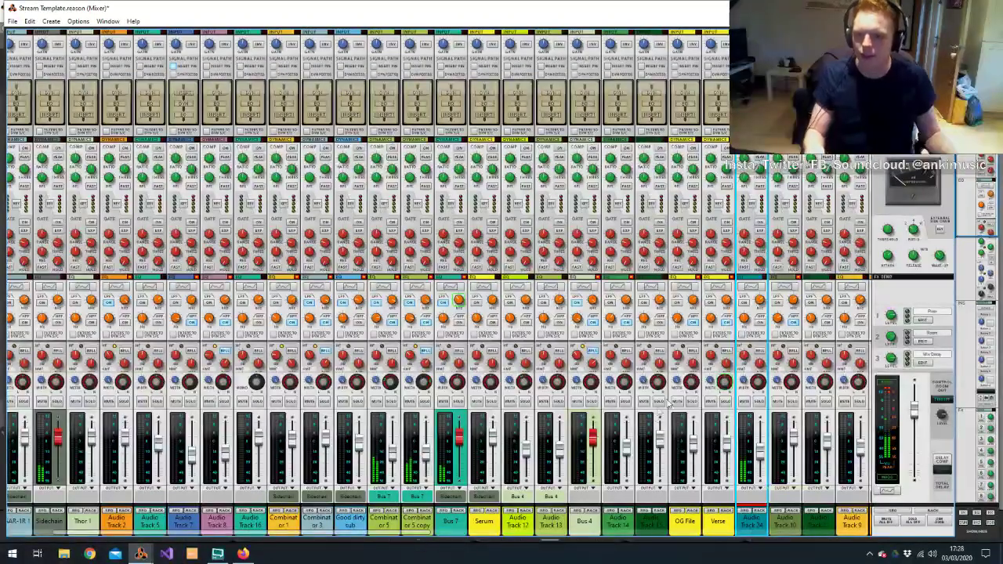
key(F2)
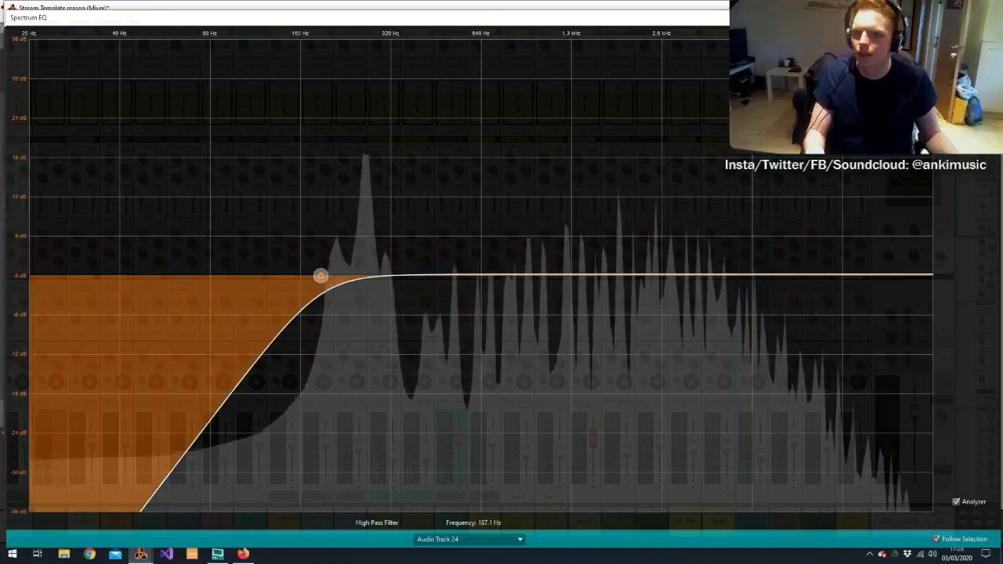
drag(634, 276, 655, 318)
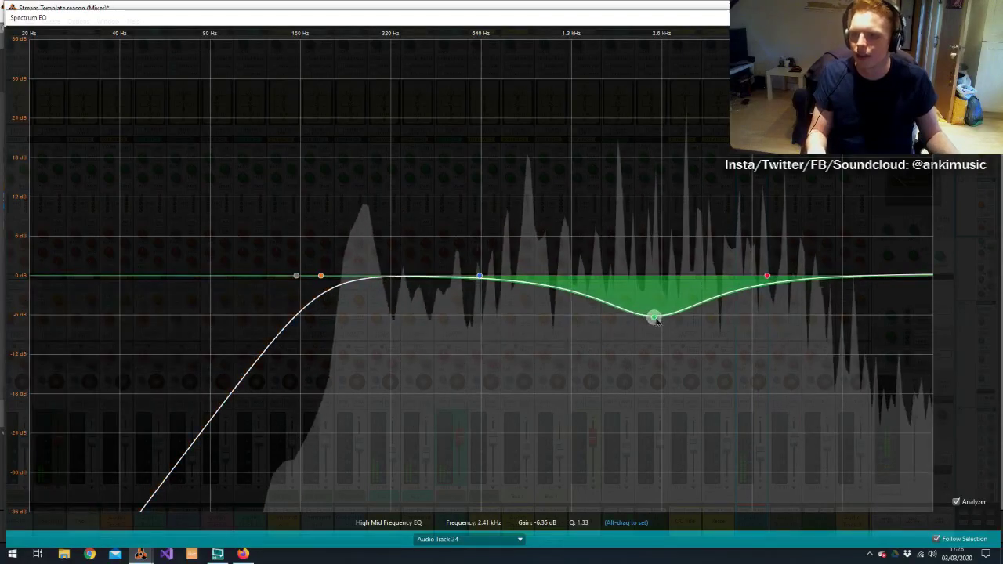
drag(321, 277, 487, 282)
key(F2)
key(F2)
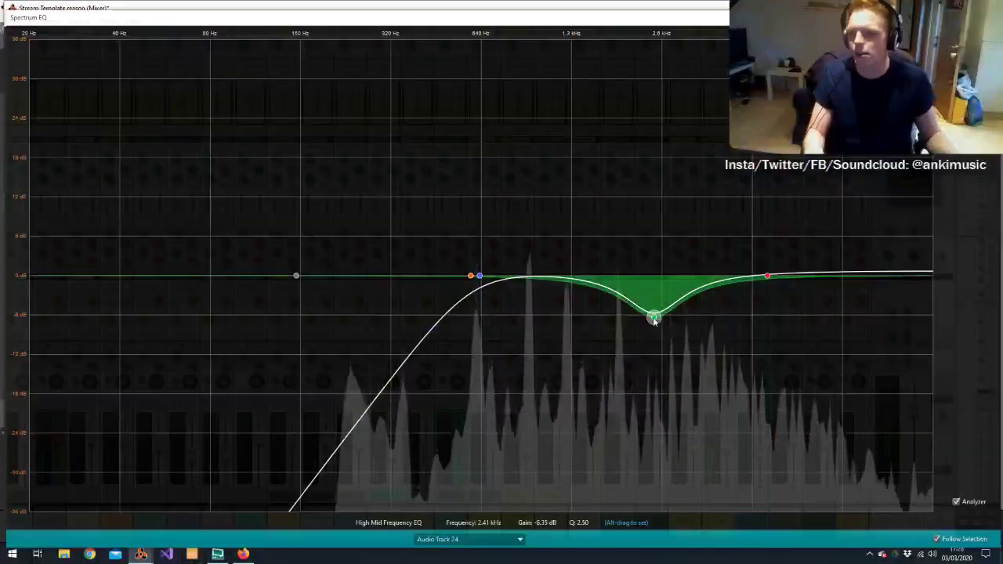
key(F2)
Copy the 8-bar Audio Track 24 clip repeatedly from bar 11 to fill the verse up to bar 43
key(alt+Tab)
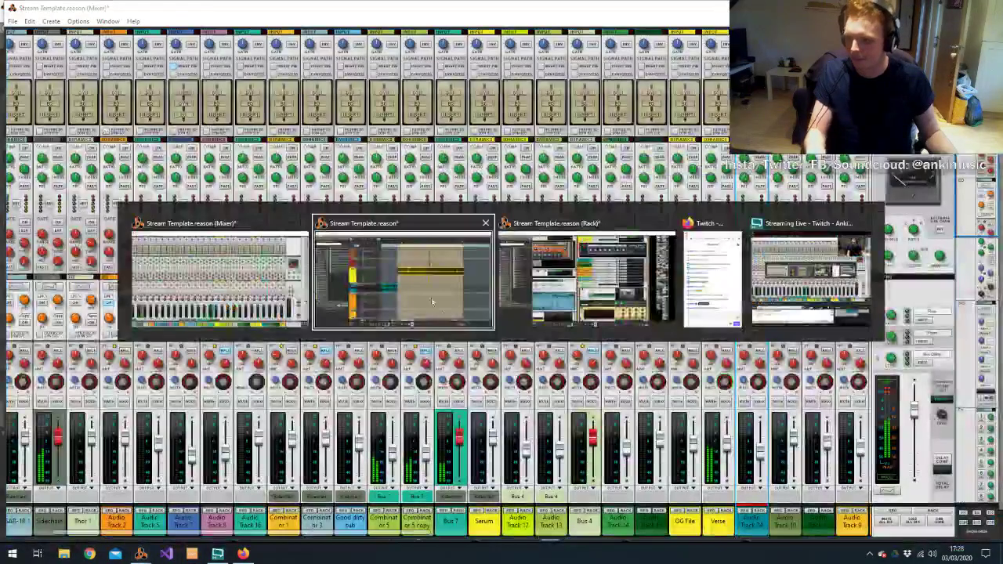
drag(465, 321, 625, 333)
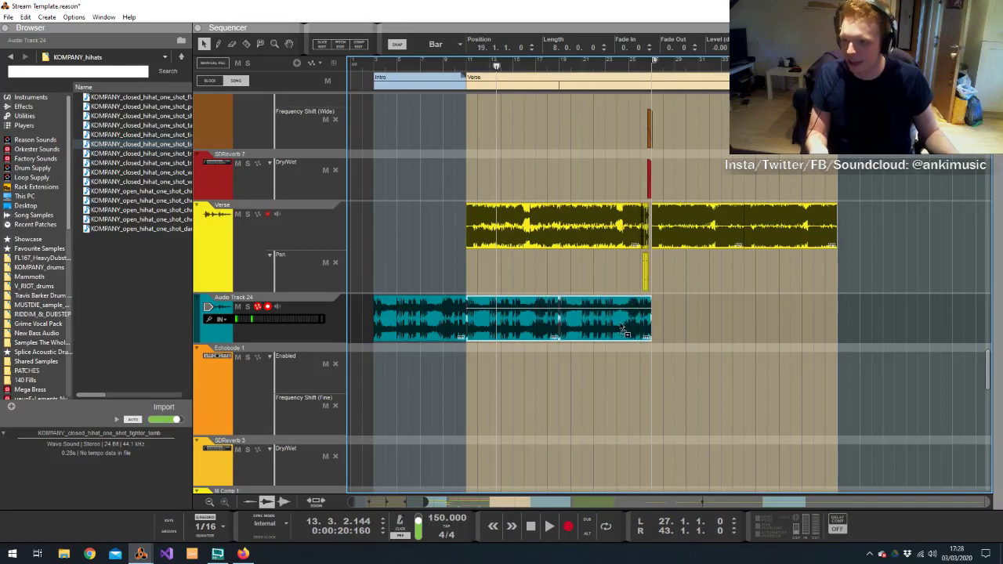
drag(513, 321, 699, 333)
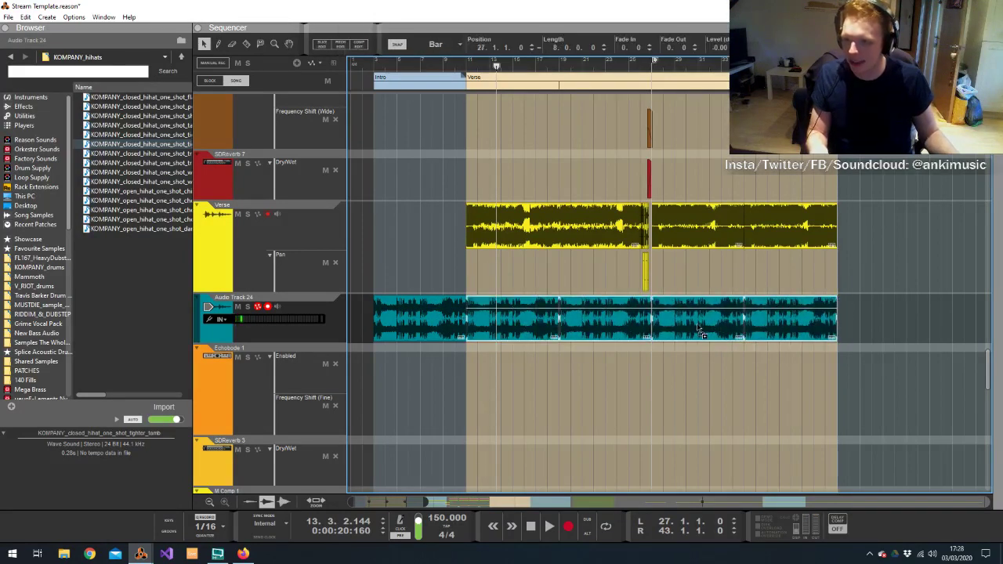
Route the mixer output of Audio Track 24 to the Sidechain bus
click(433, 208)
click(420, 278)
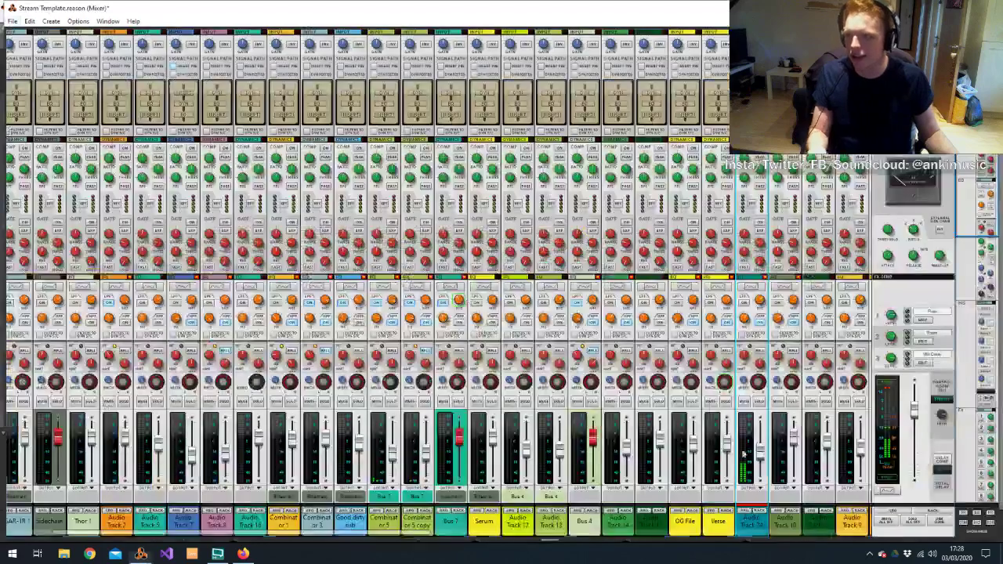
click(758, 486)
click(796, 400)
click(780, 392)
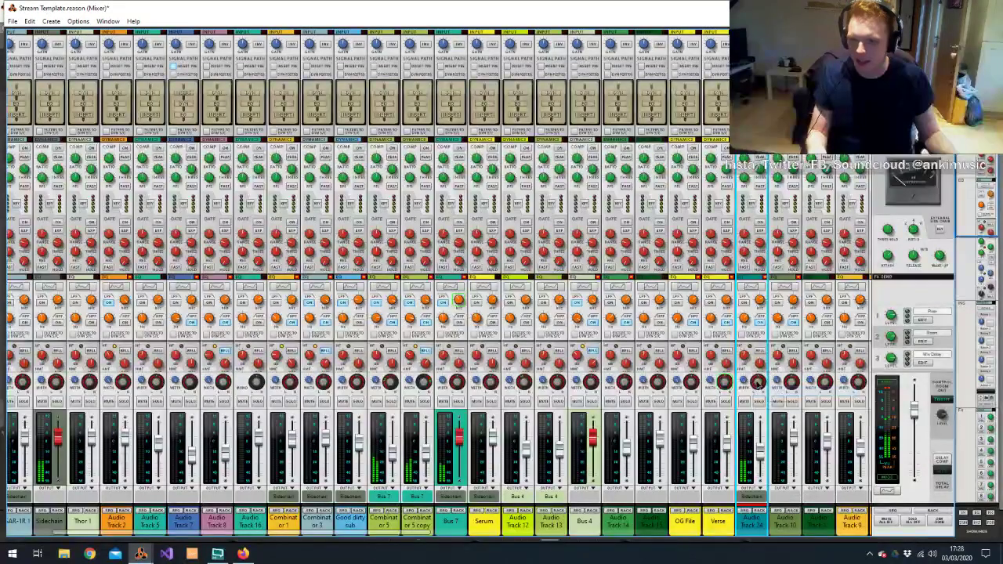
Roll off Audio Track 24's highs with a low-pass filter and raise its high-pass filter to about 657 Hz
key(F2)
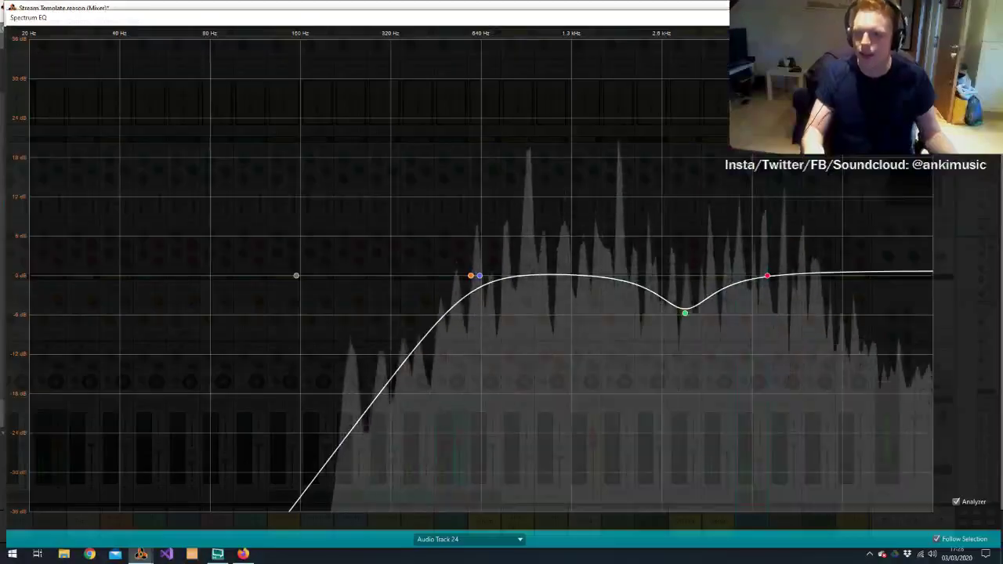
drag(931, 273, 791, 266)
drag(470, 275, 483, 275)
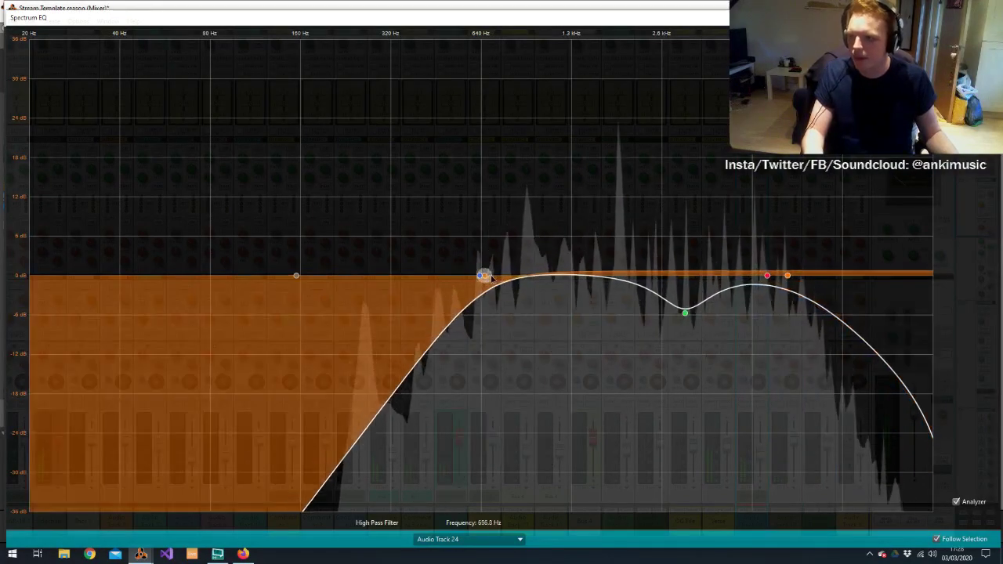
key(F2)
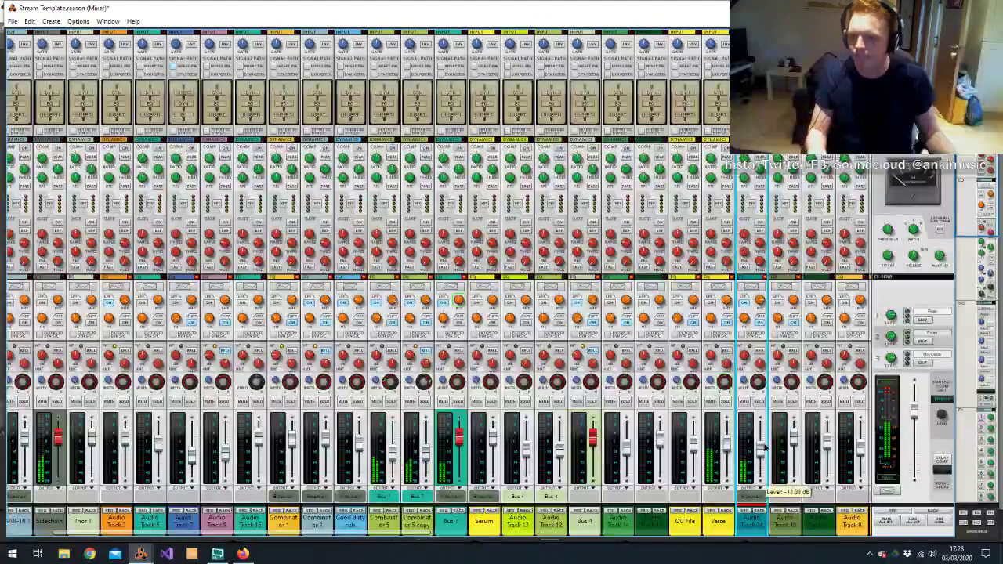
Show Audio Track 24's insert effects in the rack and add a Mr OverDrive effect to them
click(753, 516)
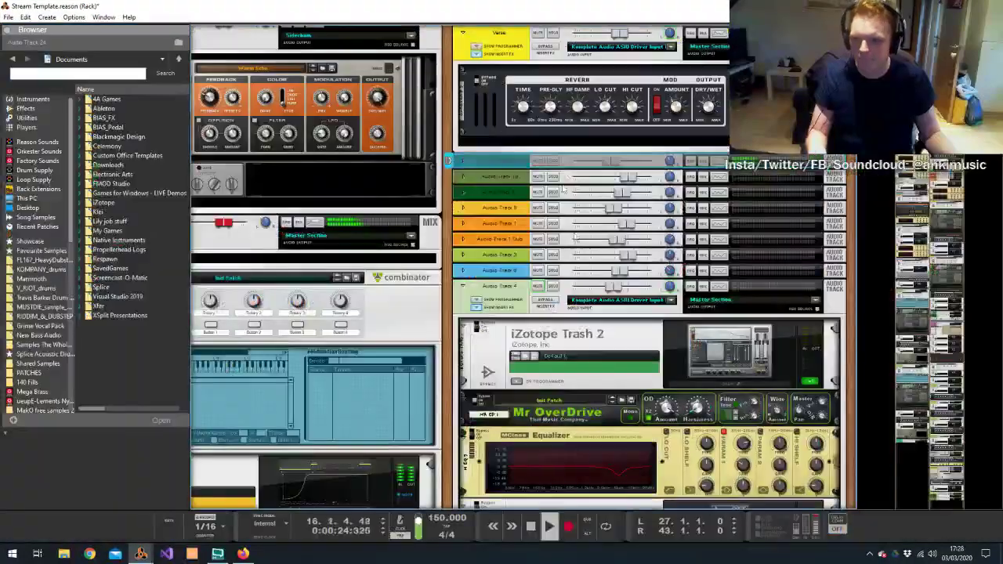
click(475, 182)
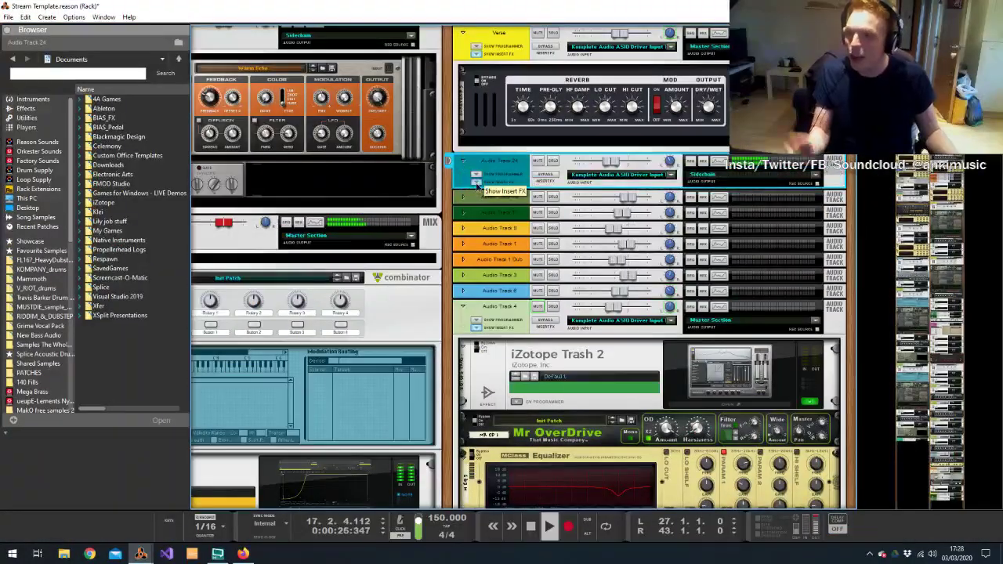
click(476, 185)
right_click(500, 181)
mouse_move(548, 310)
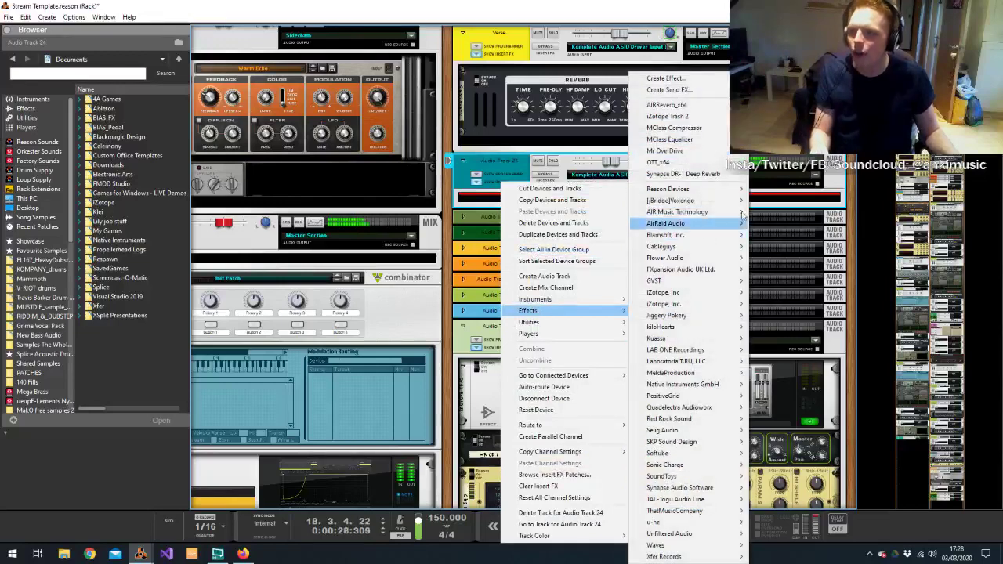
click(743, 174)
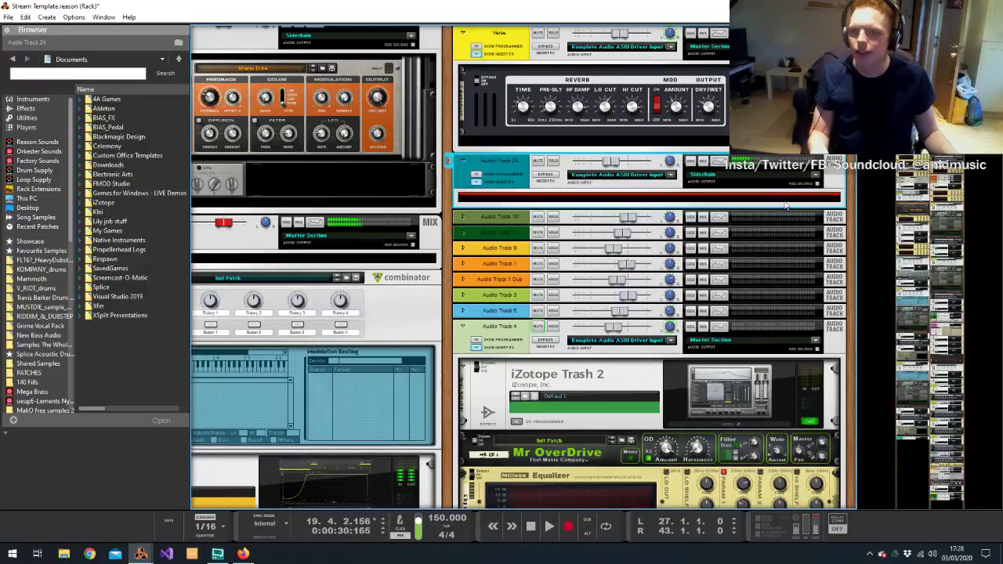
right_click(784, 182)
mouse_move(825, 318)
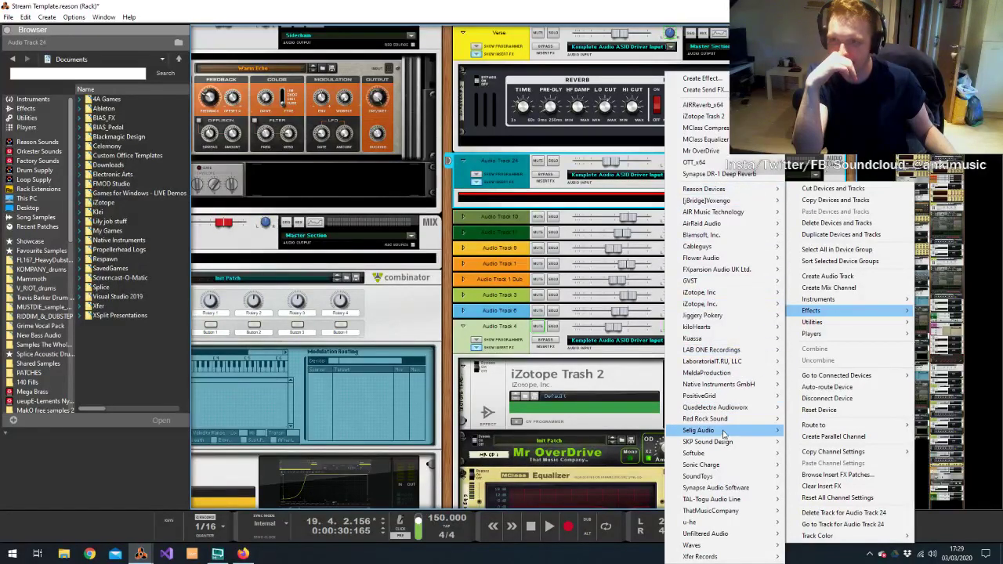
click(701, 150)
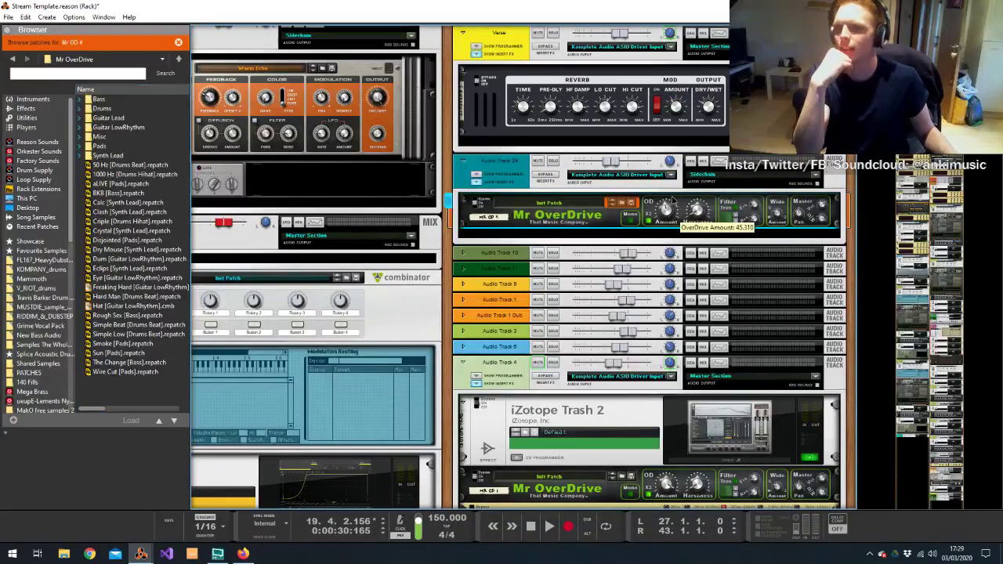
Lower Mr OverDrive's overdrive amount on Audio Track 24 and add a Synapse DR-1 Deep Reverb after it
key(alt+Tab)
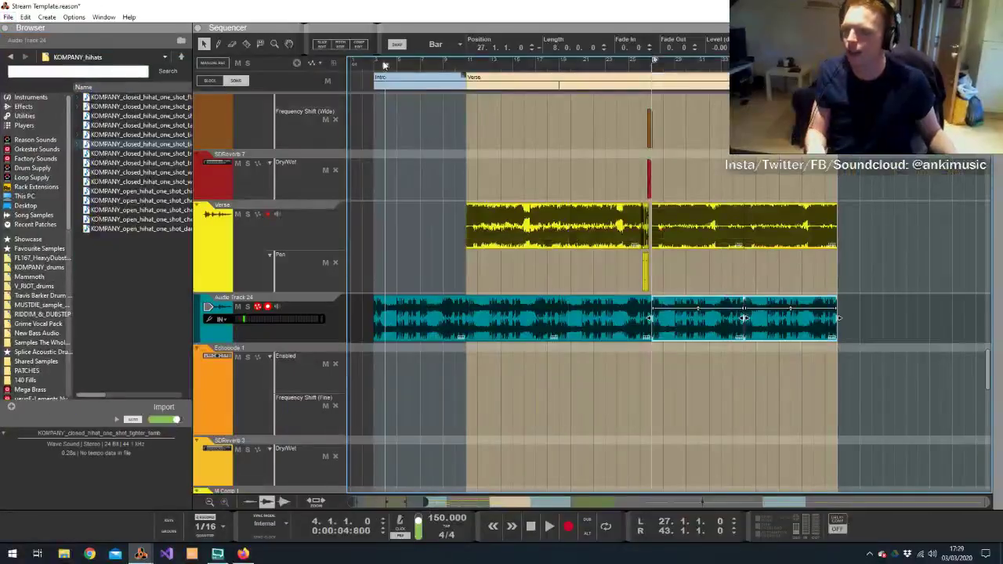
key(alt+Tab)
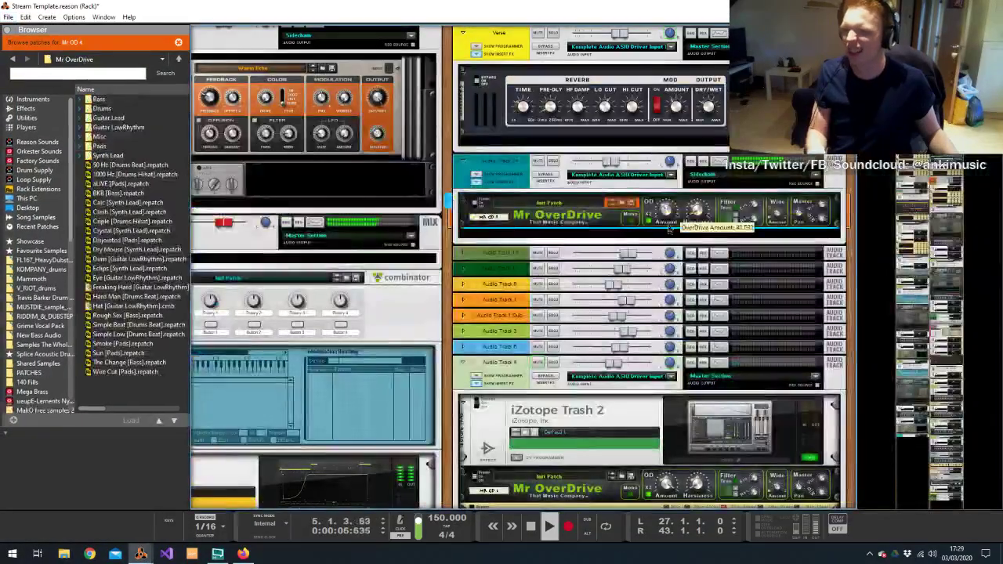
drag(669, 245, 666, 245)
right_click(597, 216)
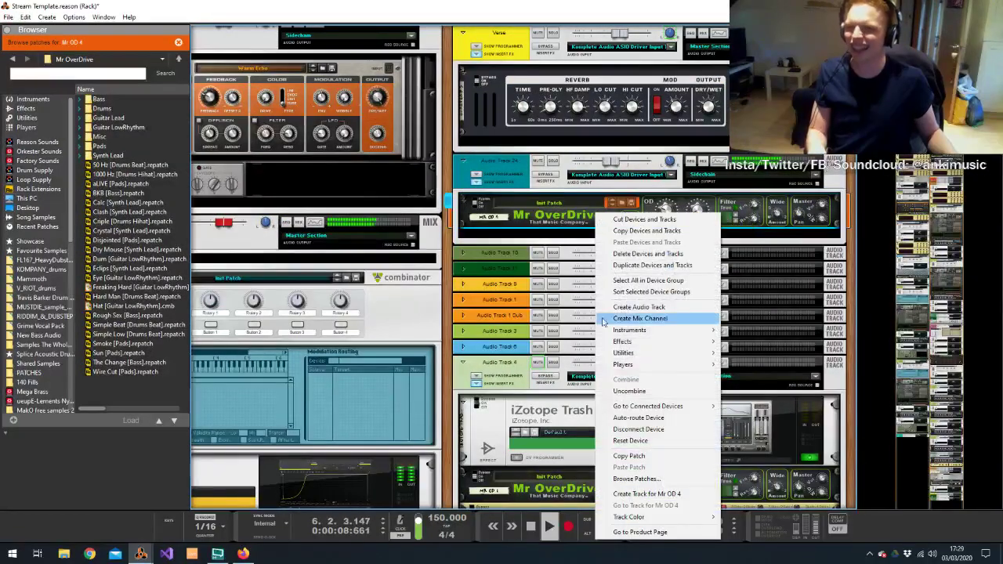
mouse_move(674, 342)
click(764, 174)
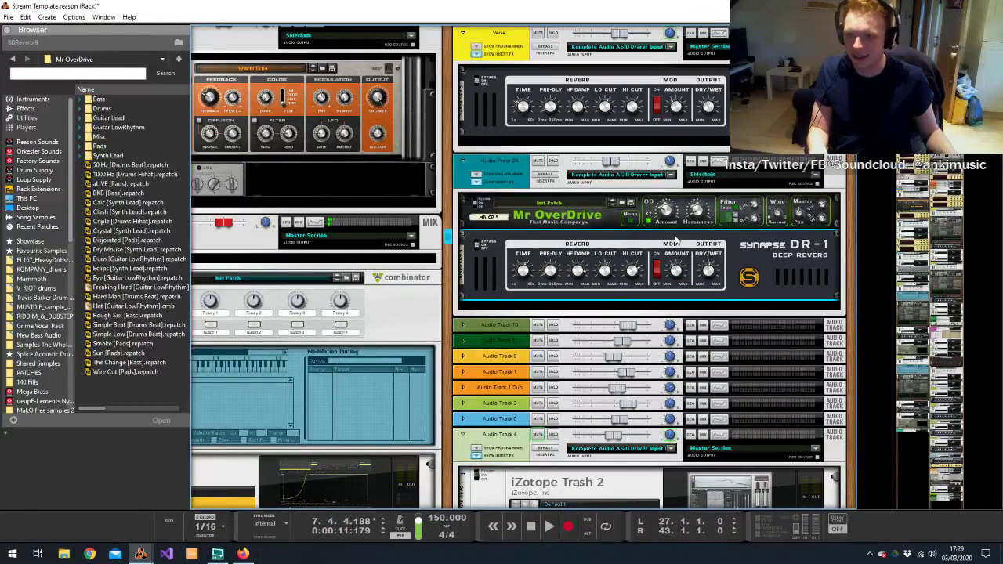
Set Mr OverDrive's amount to 37.5 and slightly lower Audio Track 24's level while the intro plays from bar 3
key(alt+Tab)
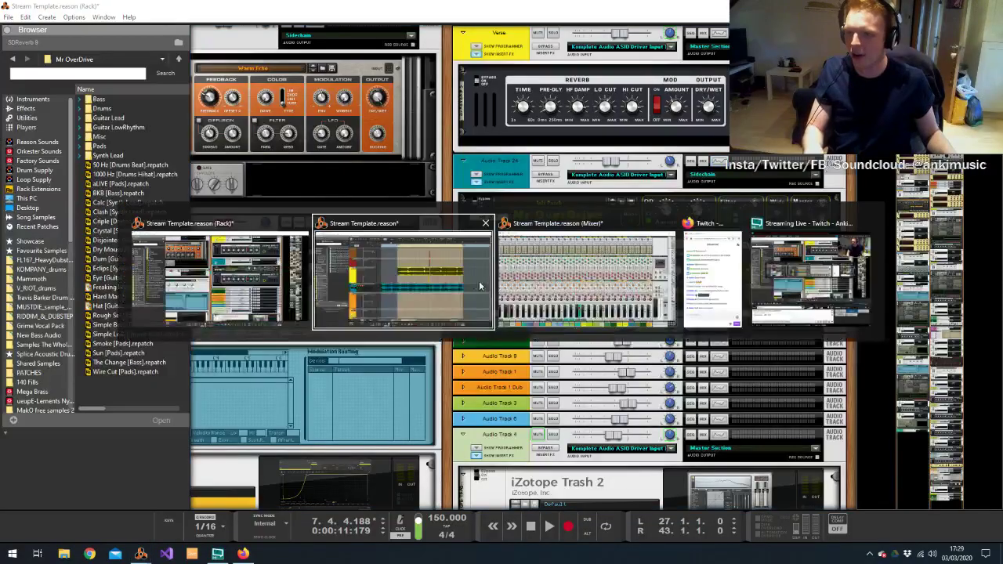
key(alt+Tab)
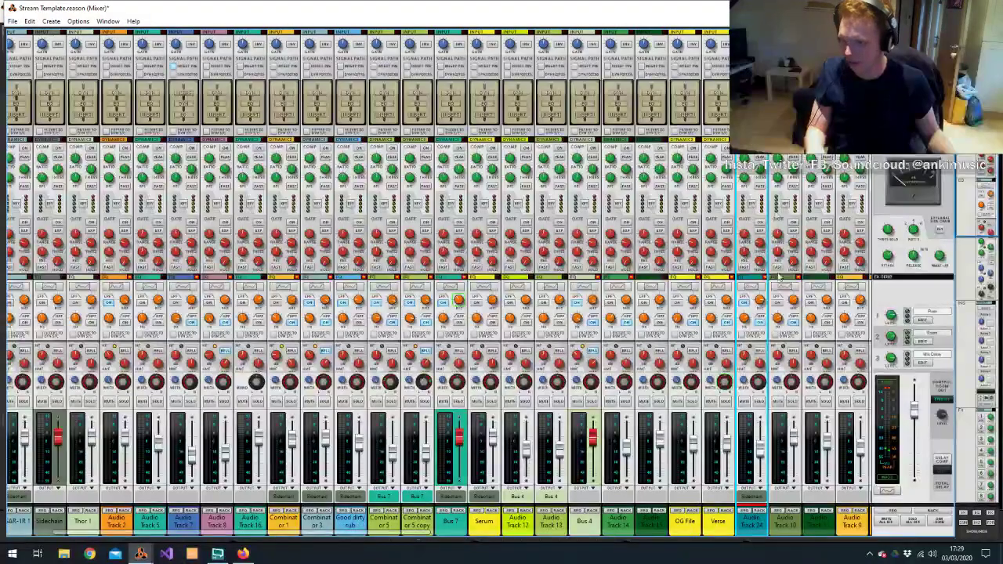
key(alt+Tab)
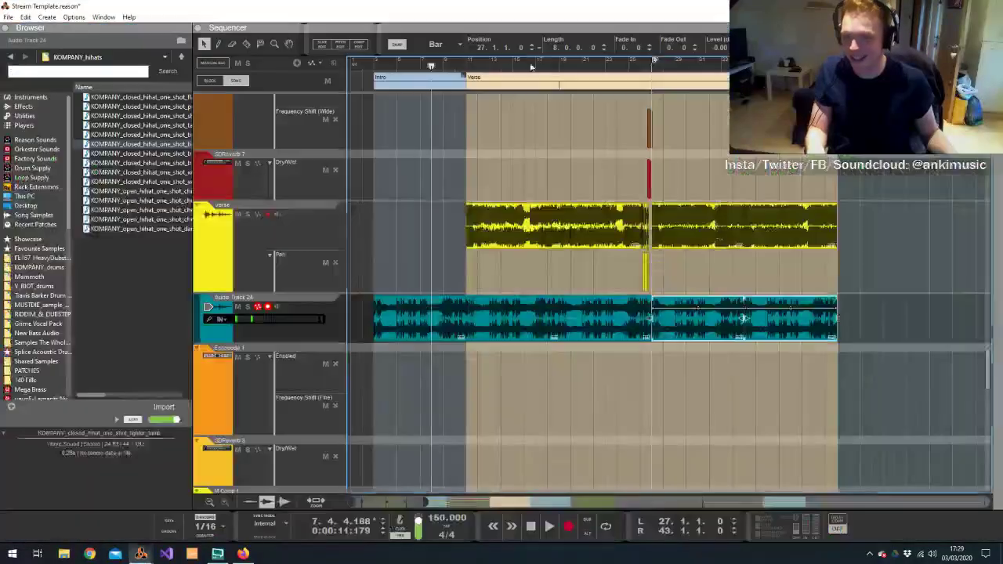
click(381, 77)
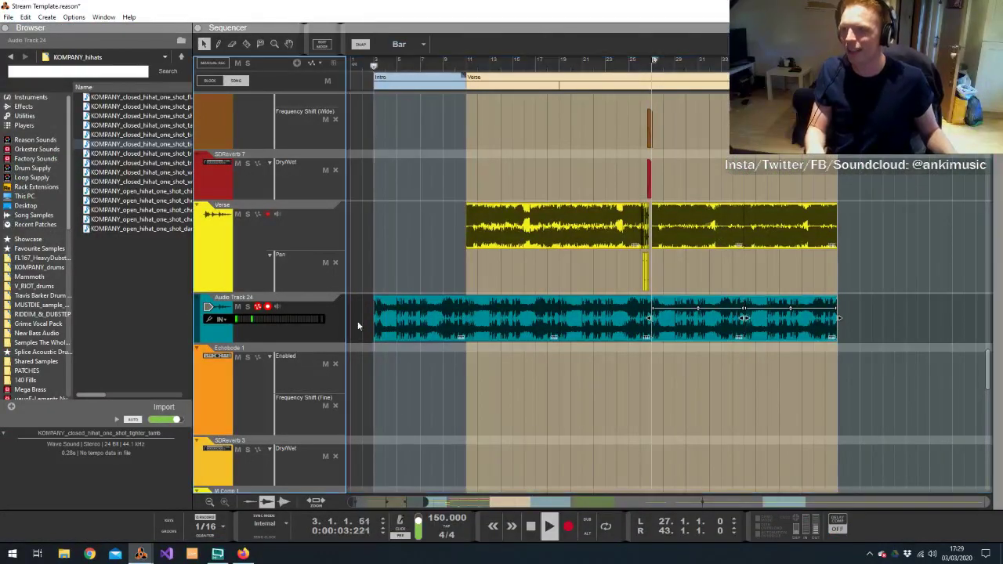
key(alt+Tab)
click(759, 512)
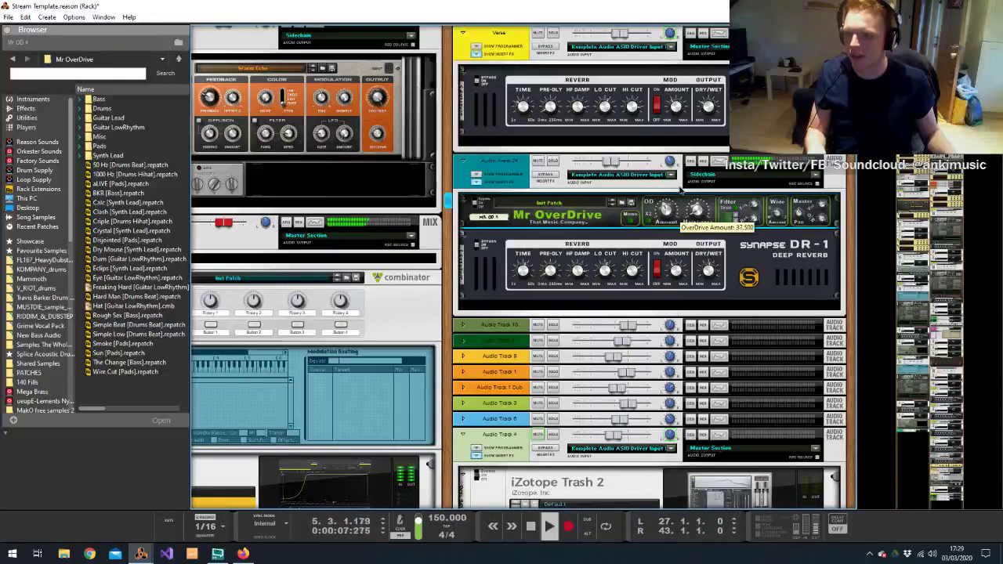
click(600, 160)
Add an MClass Equalizer after the Deep Reverb and cut with both parametric bands, setting Parametric 2's gain to about -4.6 dB
right_click(741, 276)
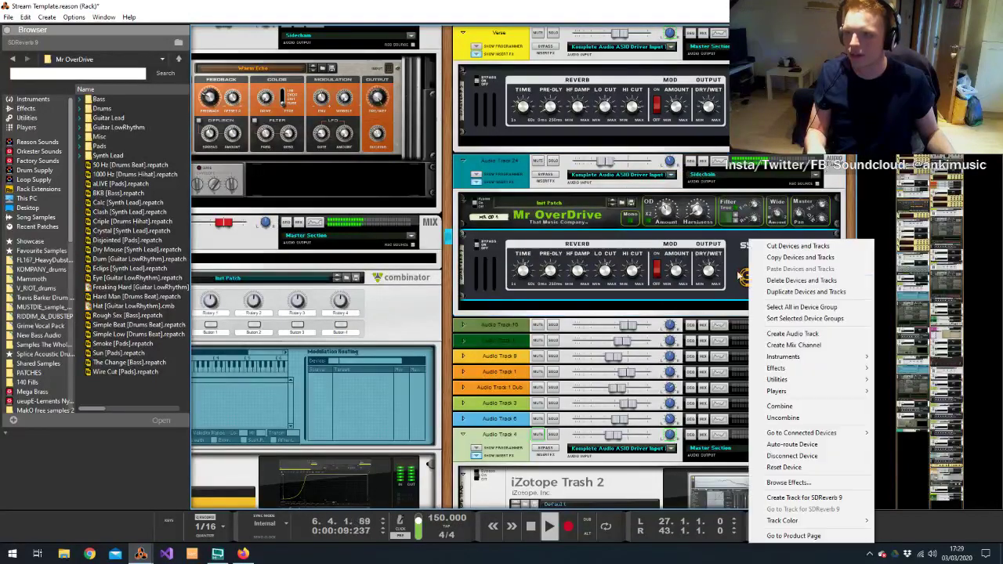
mouse_move(787, 372)
click(913, 101)
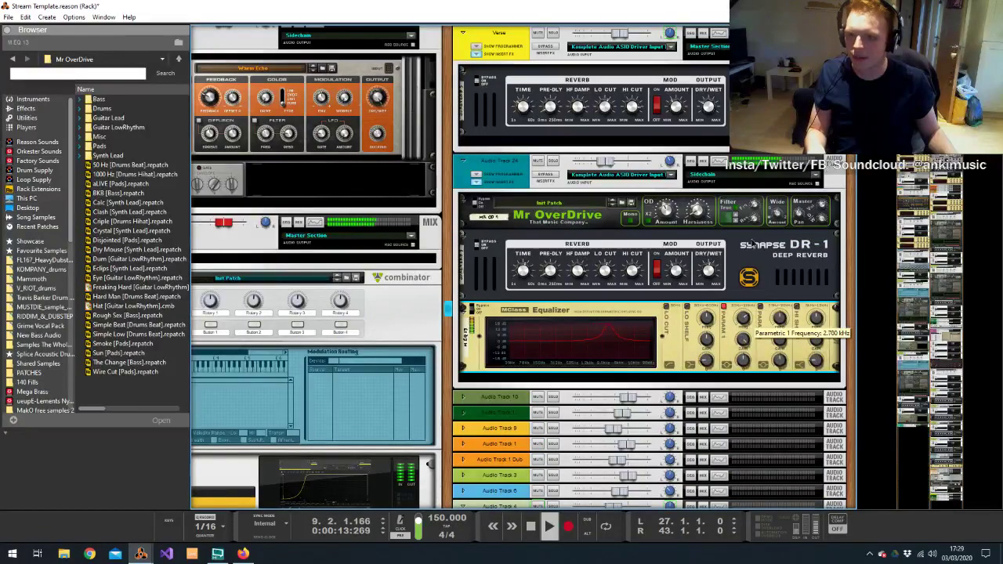
drag(754, 421, 755, 423)
drag(743, 361, 782, 349)
click(760, 307)
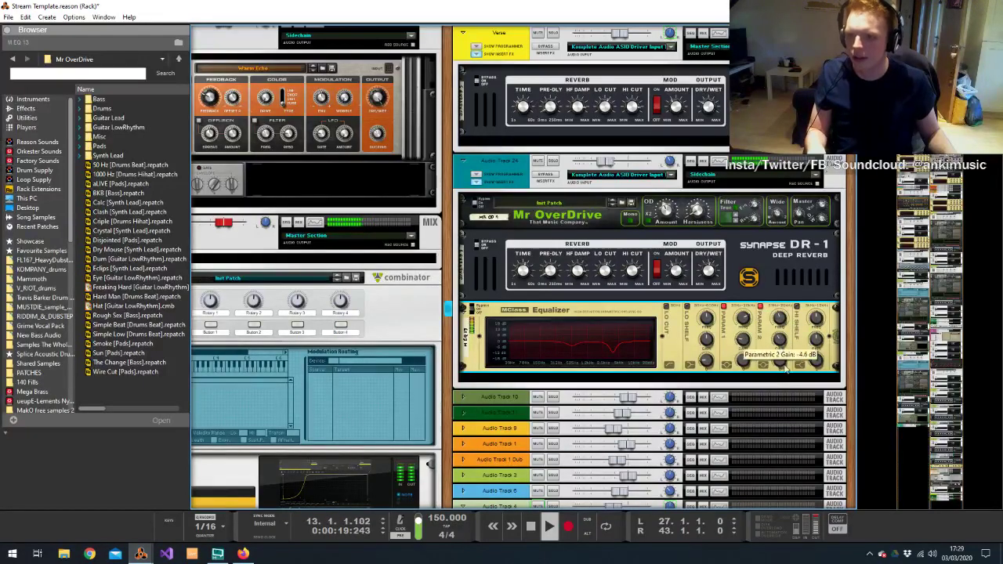
Add a second MClass Equalizer with a Parametric 1 cut in the highs and set Audio Track 24's level to about -13.93 dB
right_click(619, 339)
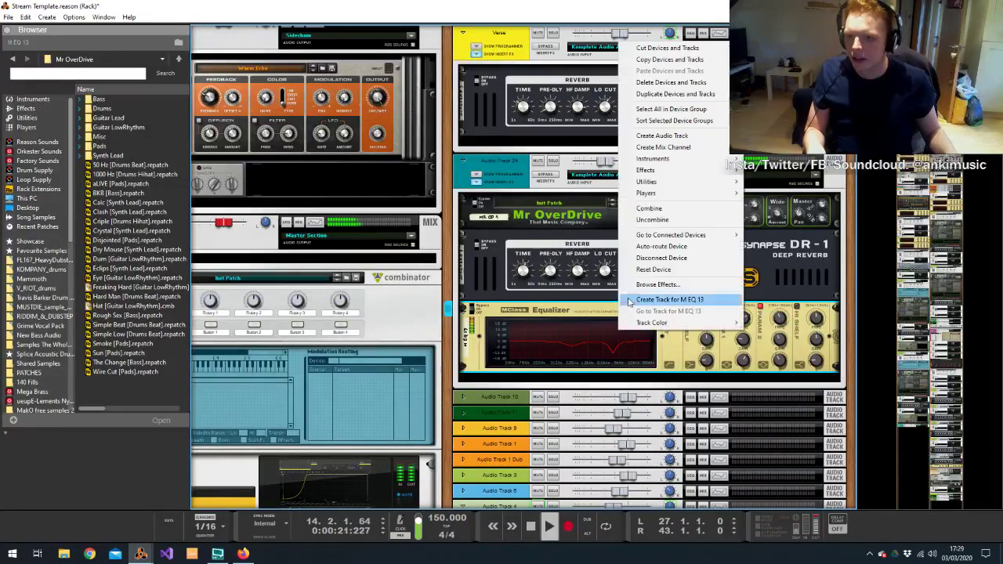
mouse_move(650, 170)
click(795, 174)
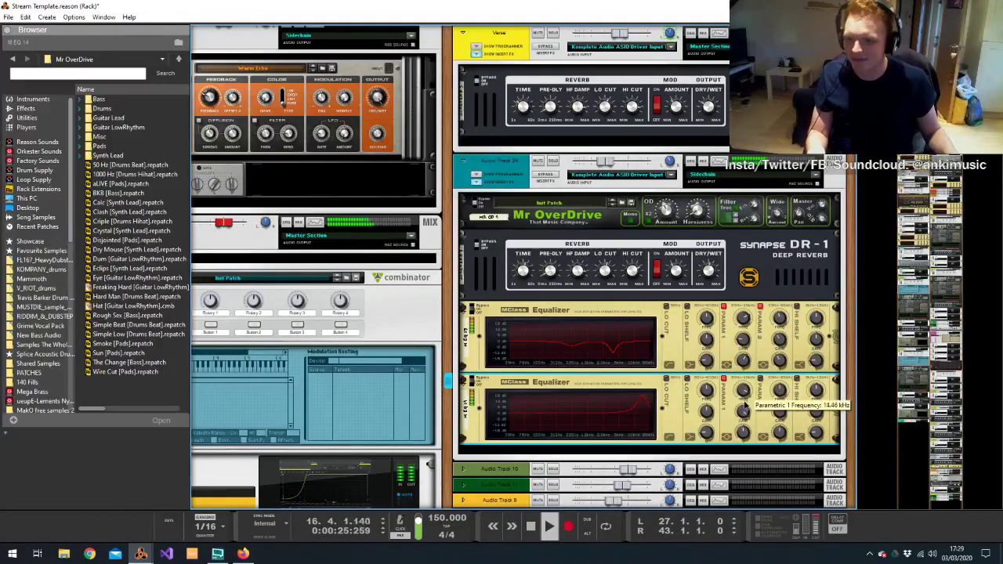
drag(755, 517, 722, 404)
click(616, 163)
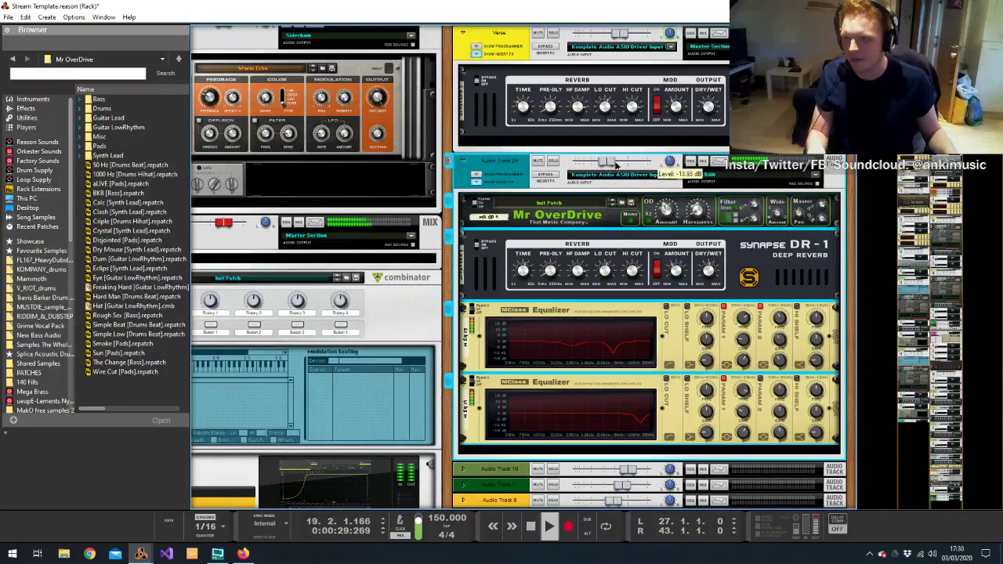
Return the song position to bar 27 and look through the arrangement's tracks for material to reuse in the verse's second half
key(alt+Tab)
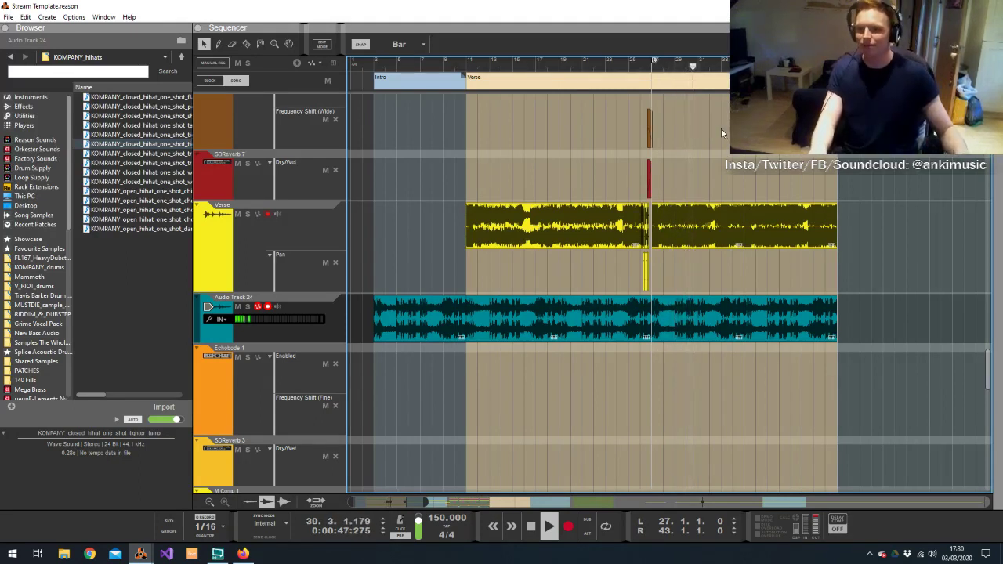
key(space)
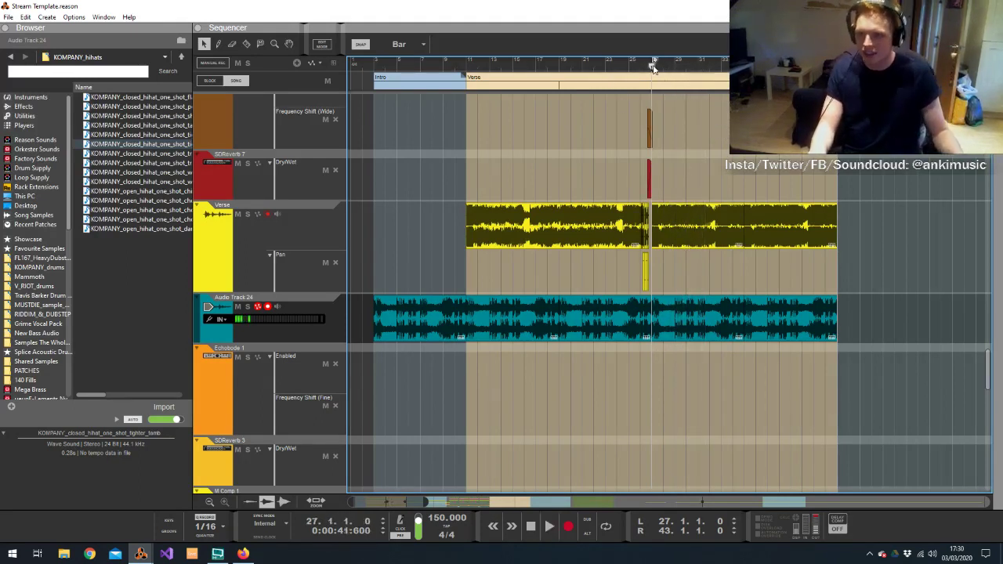
scroll(669, 102, up, 3)
scroll(710, 142, down, 8)
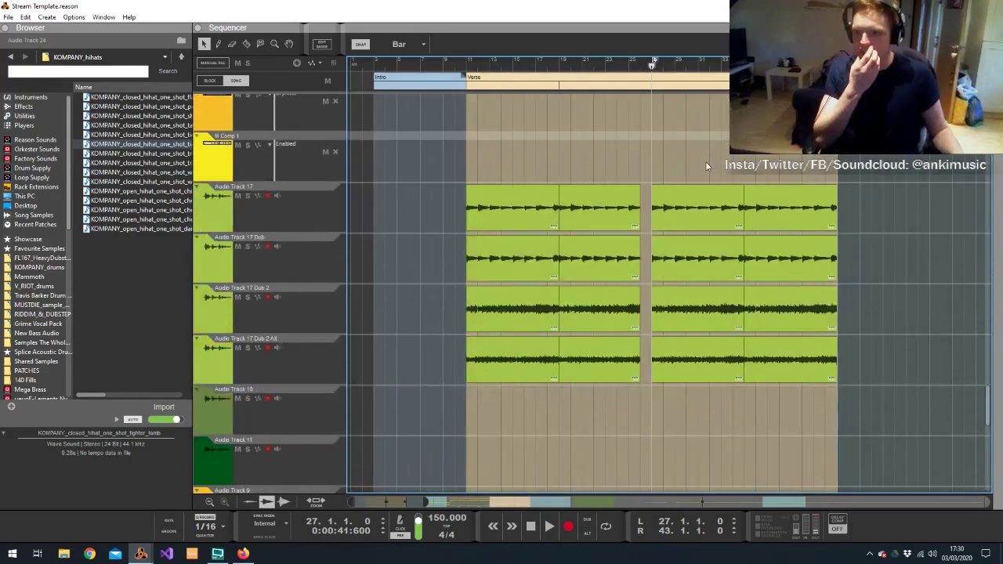
scroll(705, 161, down, 6)
scroll(699, 159, up, 12)
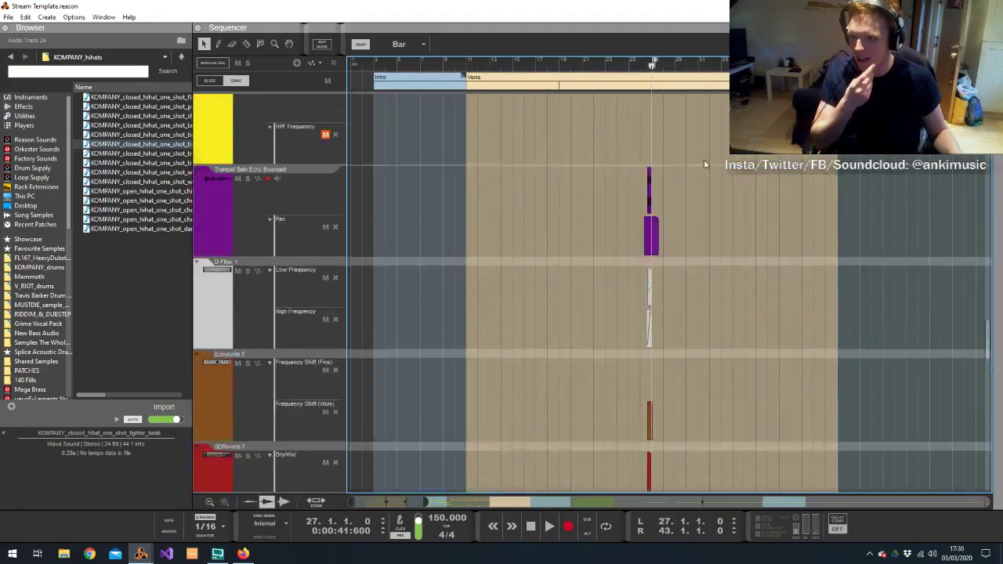
scroll(706, 163, up, 10)
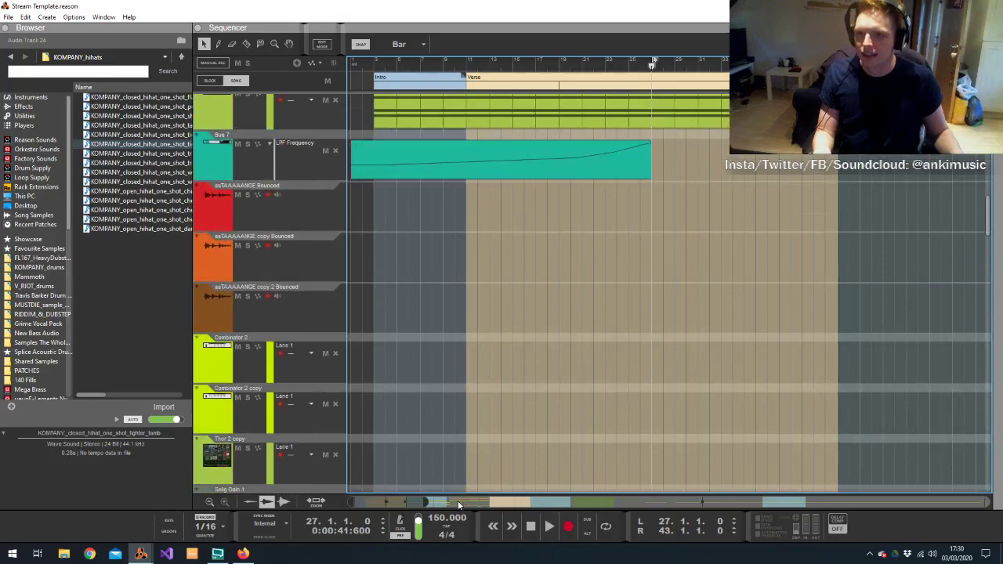
scroll(605, 281, down, 5)
scroll(605, 280, down, 20)
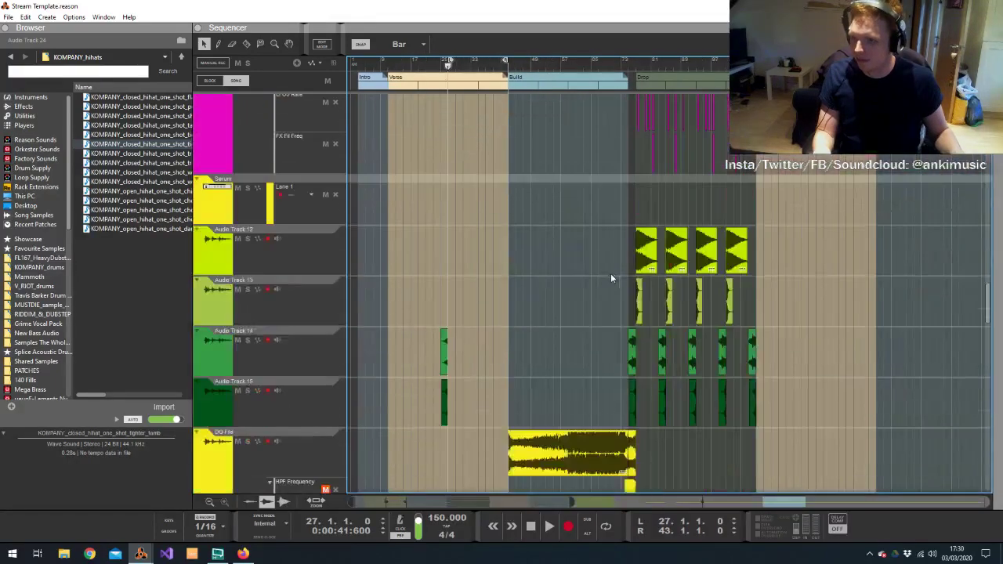
scroll(605, 290, down, 15)
scroll(610, 271, up, 12)
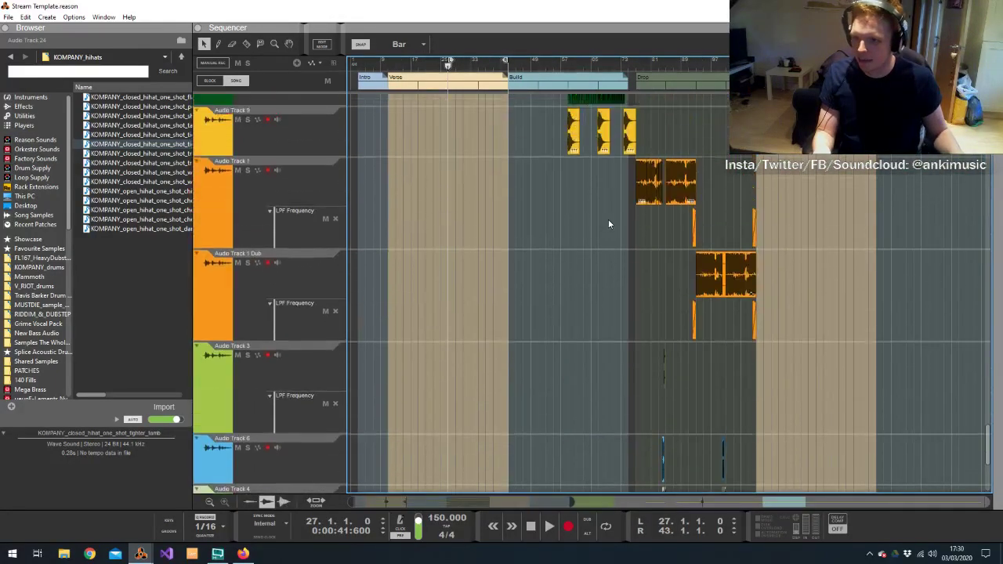
scroll(609, 219, up, 15)
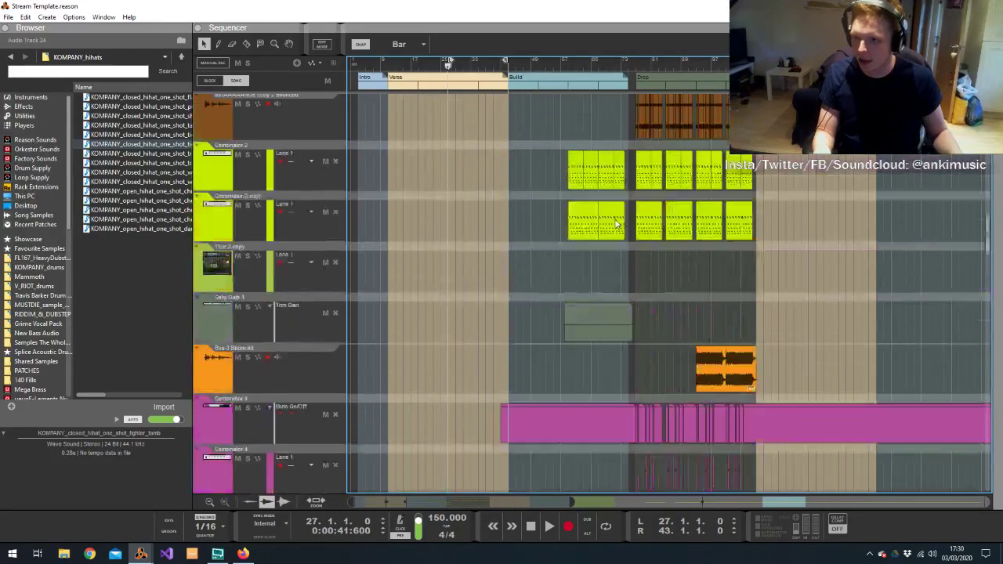
scroll(615, 224, up, 5)
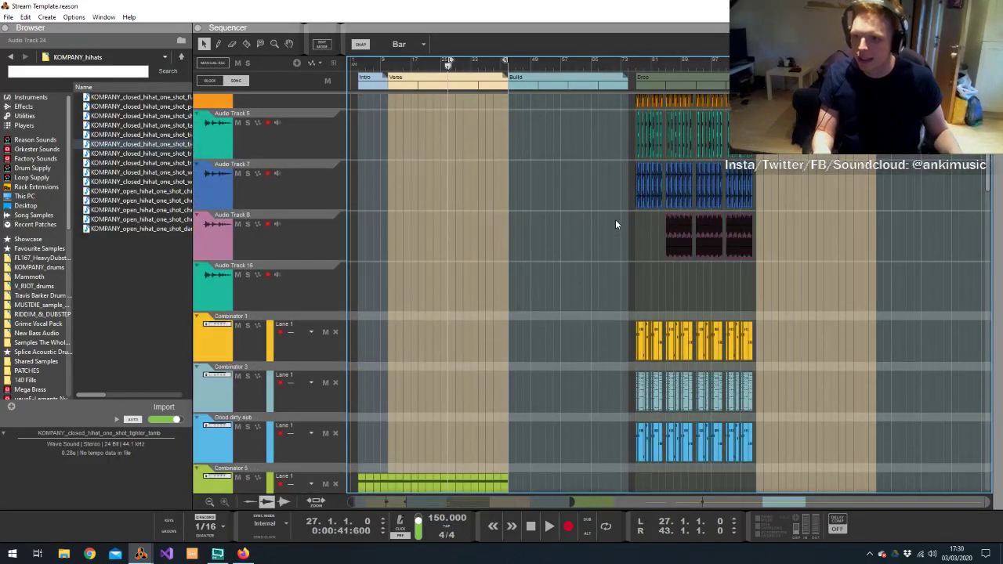
Copy all the Good dirty sub clips from the drop to bar 27 and play the transition into the verse's second half
click(279, 444)
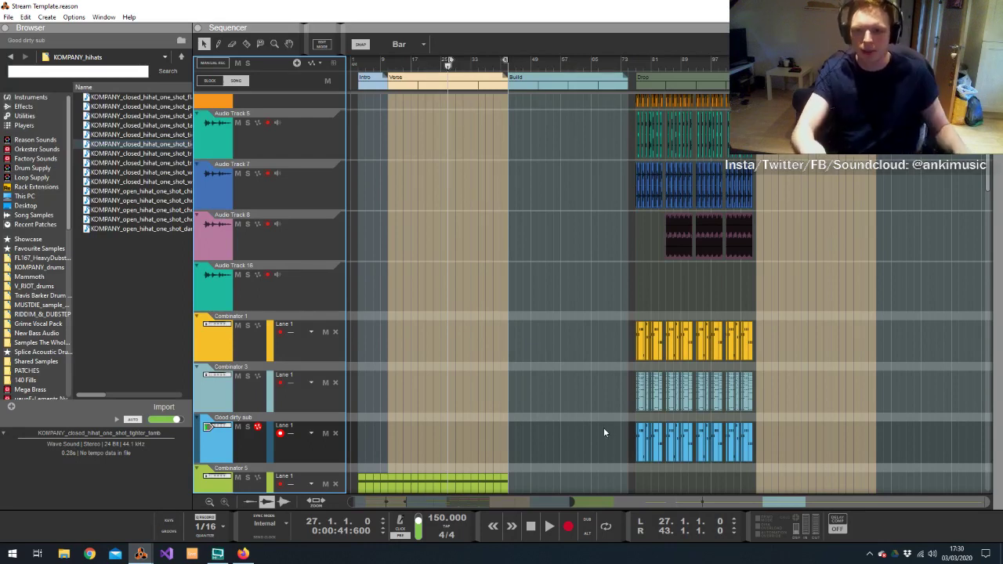
drag(599, 444, 788, 428)
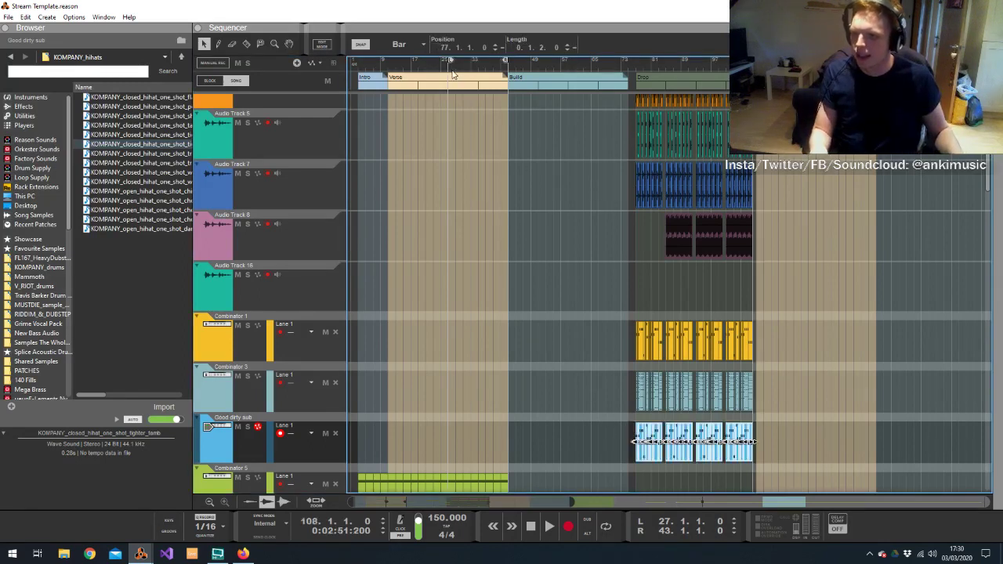
key(ctrl+v)
click(436, 64)
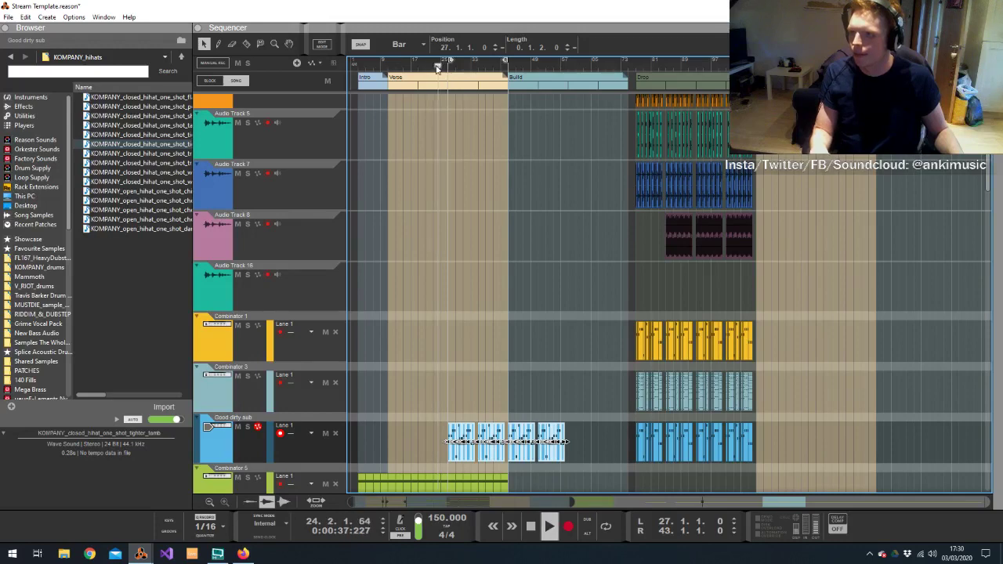
scroll(438, 69, up, 1)
scroll(437, 69, up, 3)
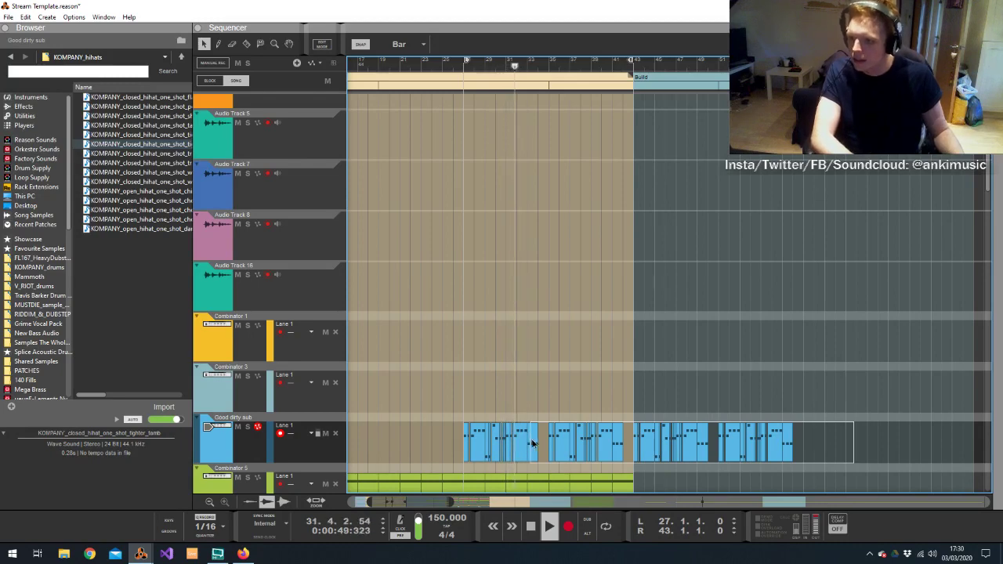
Remove the copied Good dirty sub clips beyond bar 34 and duplicate the one-bar clip at bar 33 to bar 34
double_click(531, 443)
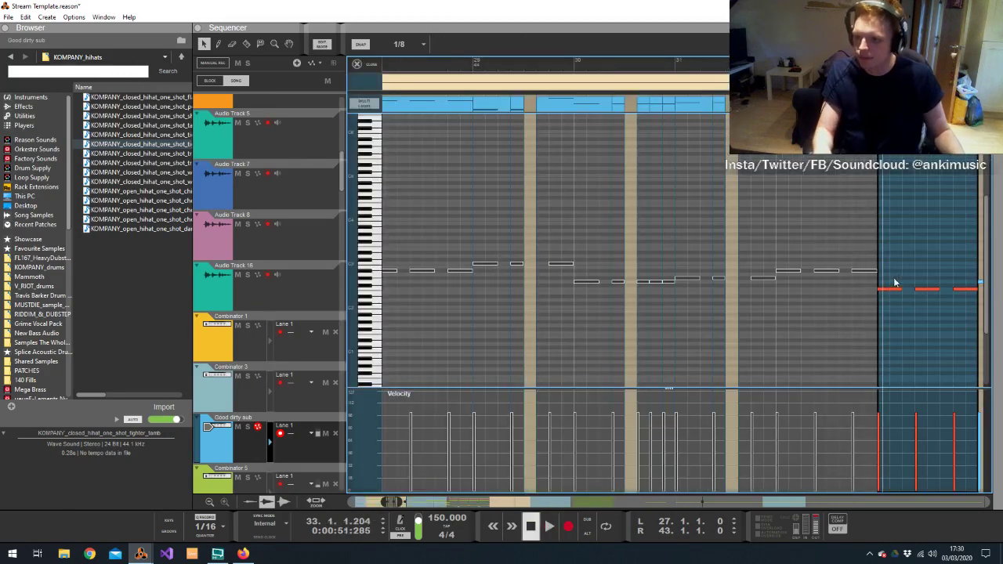
key(ctrl+a)
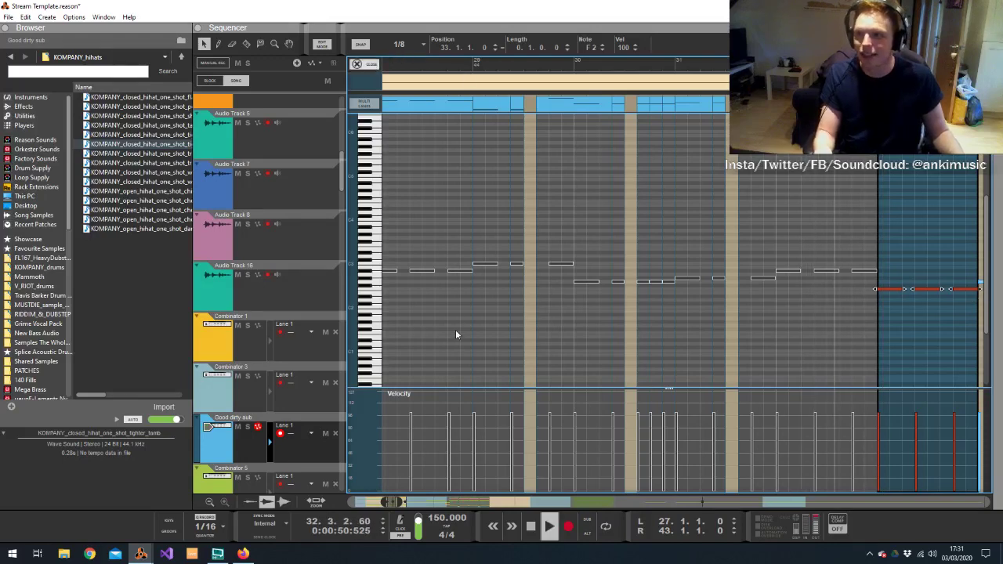
key(ctrl+e)
drag(409, 453, 420, 457)
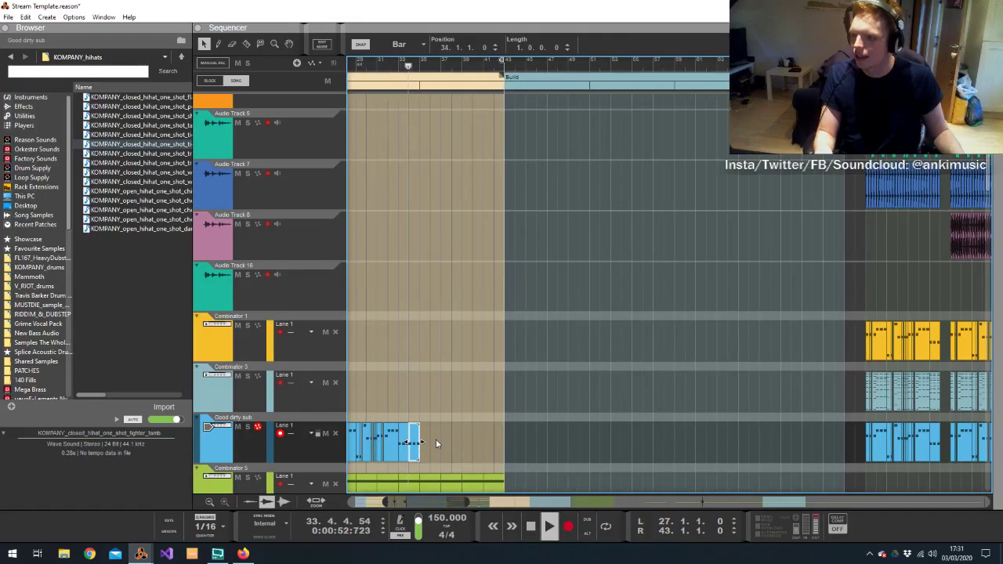
Raise the last two notes of the Good dirty sub clip at bar 34 to G2
double_click(416, 444)
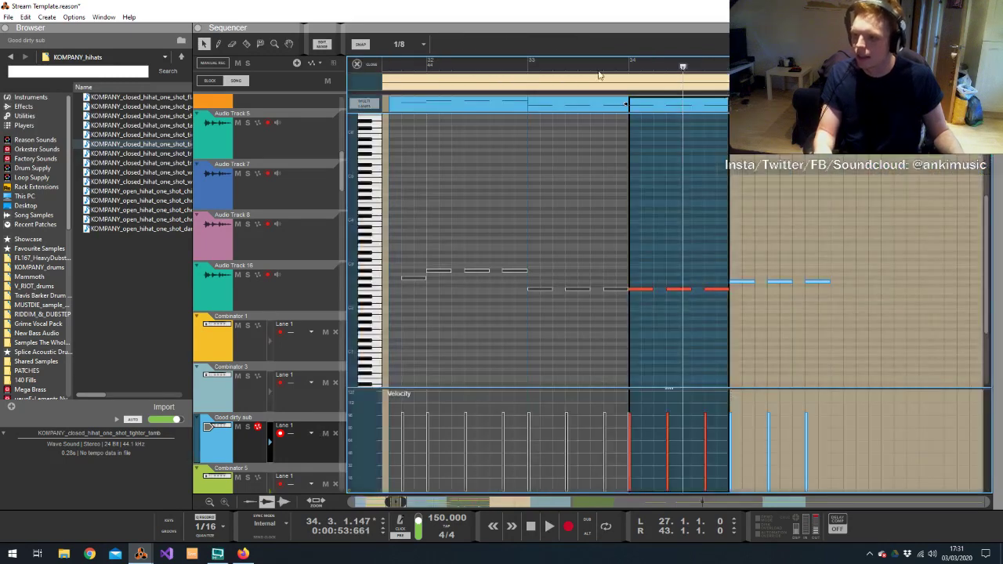
key(KP_7)
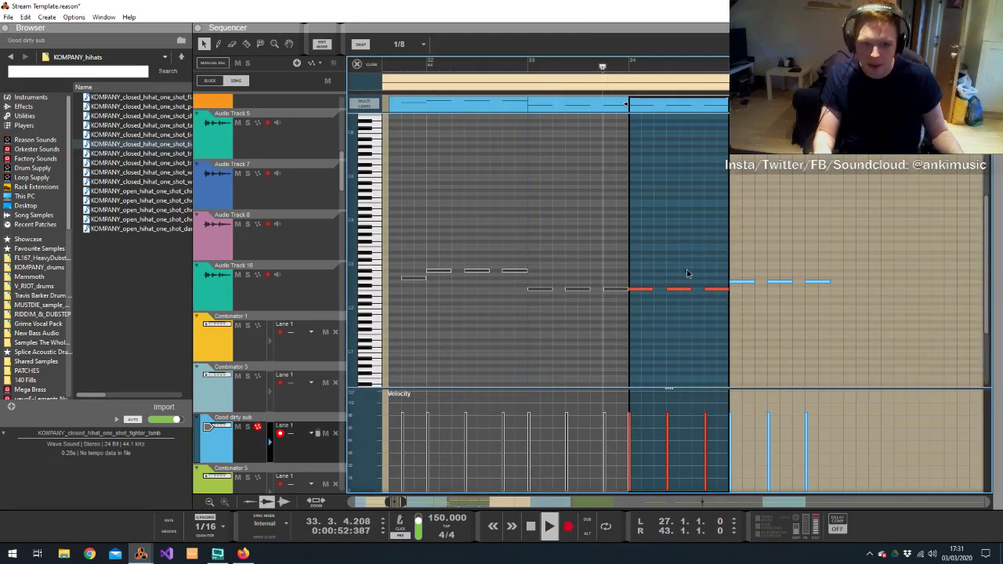
click(687, 289)
key(Up)
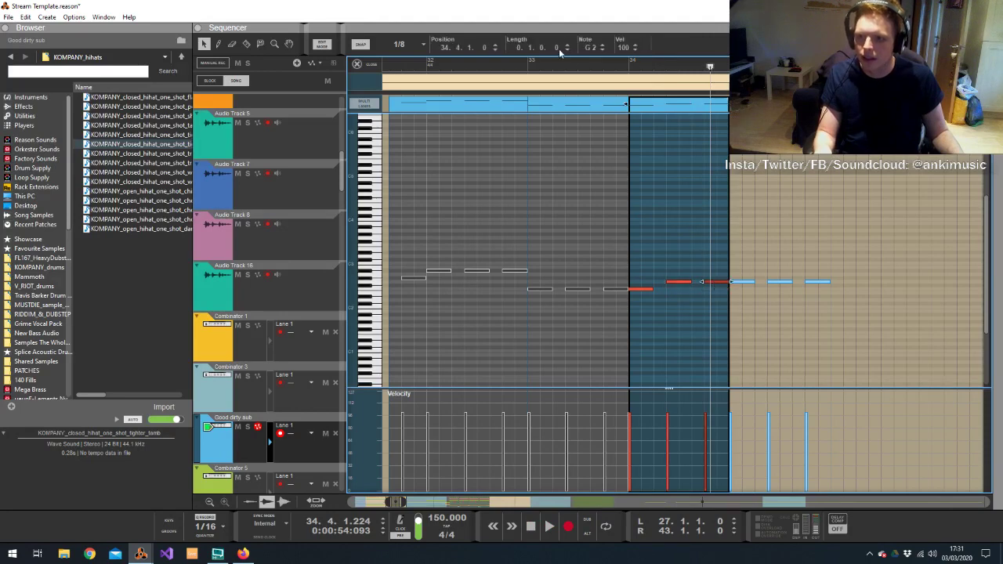
Shift the first two notes of the bar 34 sub clip an eighth note later and play the result
click(539, 67)
click(642, 290)
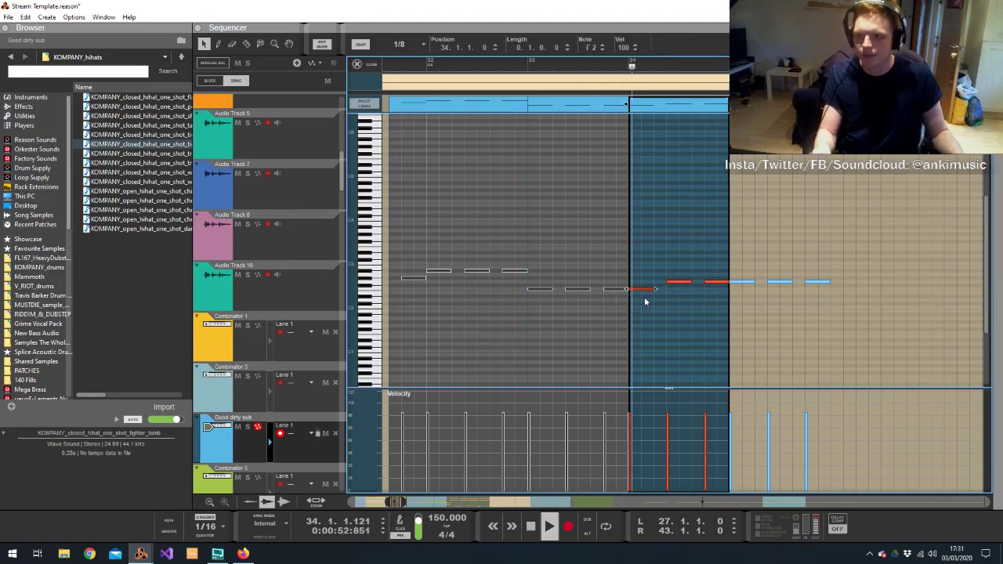
click(645, 300)
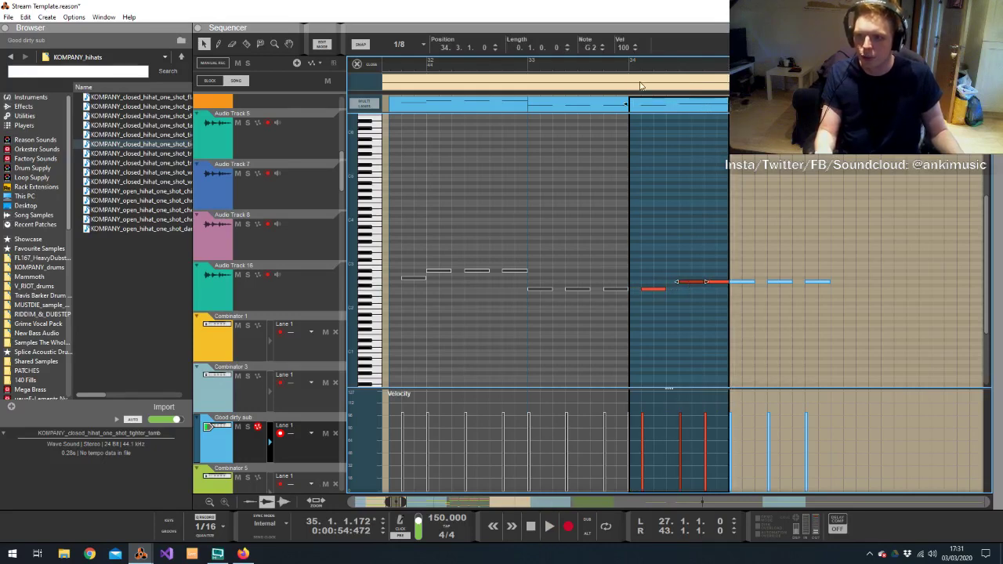
key(space)
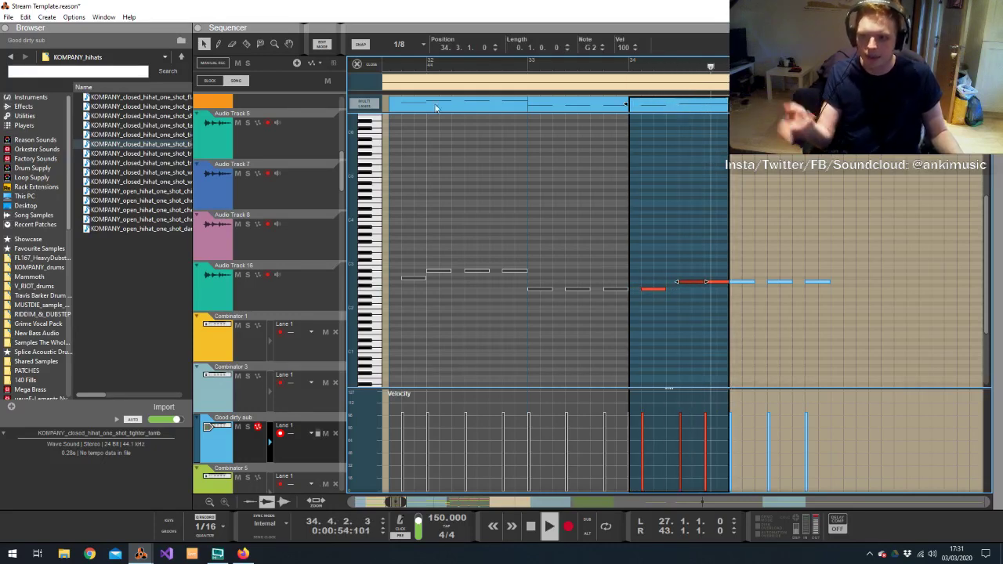
Duplicate the Good dirty sub clips of bars 27 to 34 so the copies start at bar 35, and play from before bar 27
key(shift+Tab)
drag(526, 372, 371, 443)
key(ctrl+d)
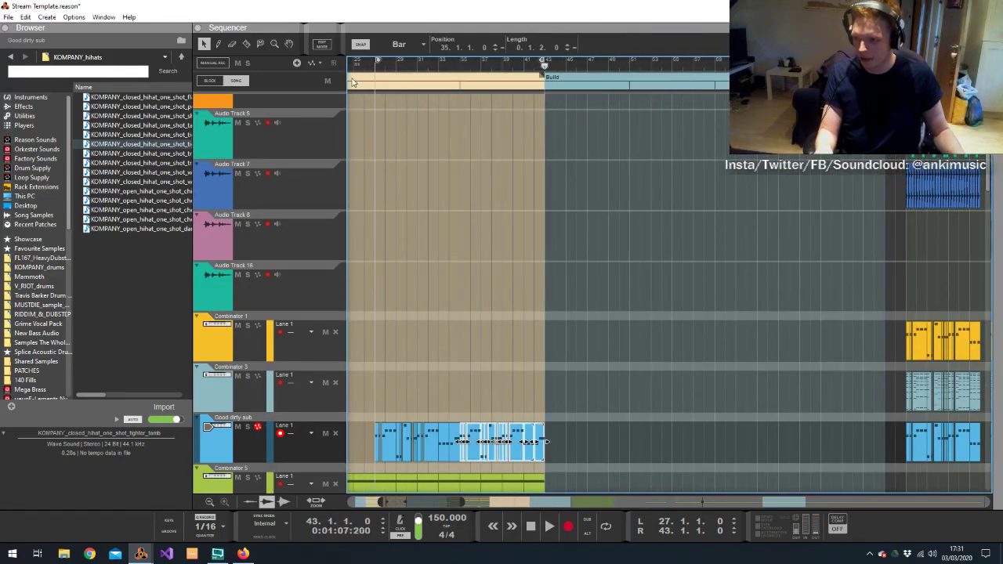
click(353, 82)
key(space)
click(459, 298)
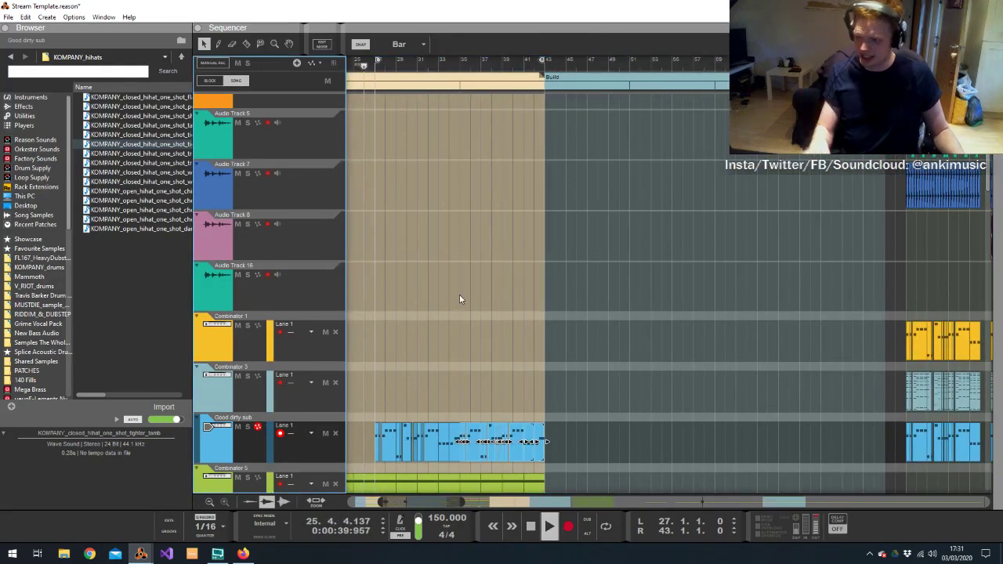
click(507, 263)
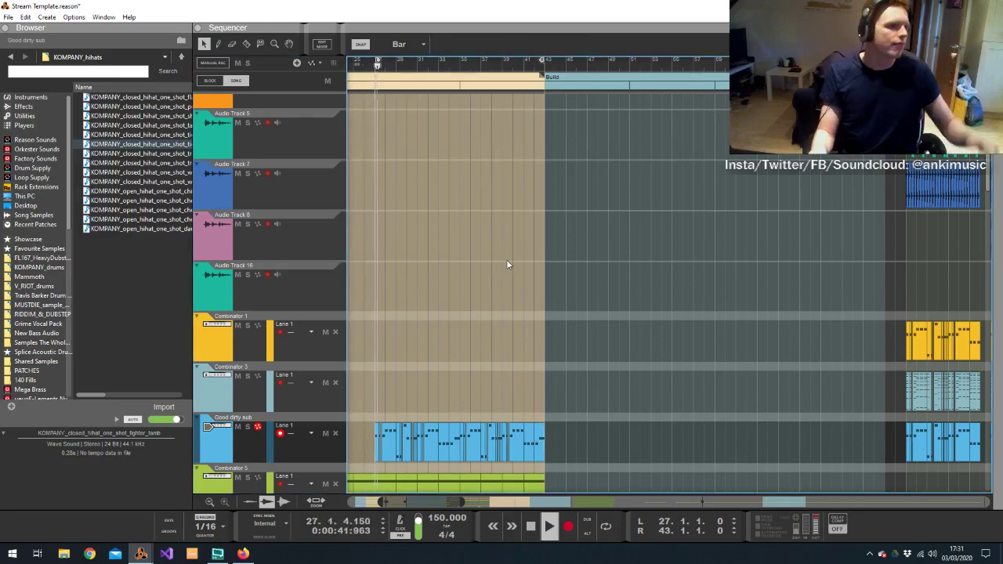
Add a Selig Gain device after the OTT_x64 in the Good dirty sub Combinator
key(alt+Tab)
key(alt+Tab)
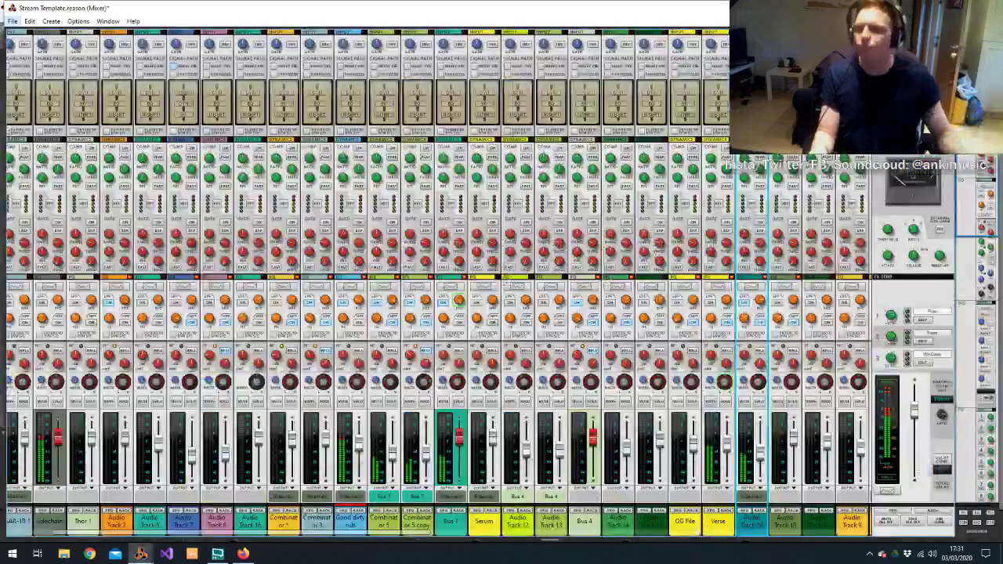
key(F6)
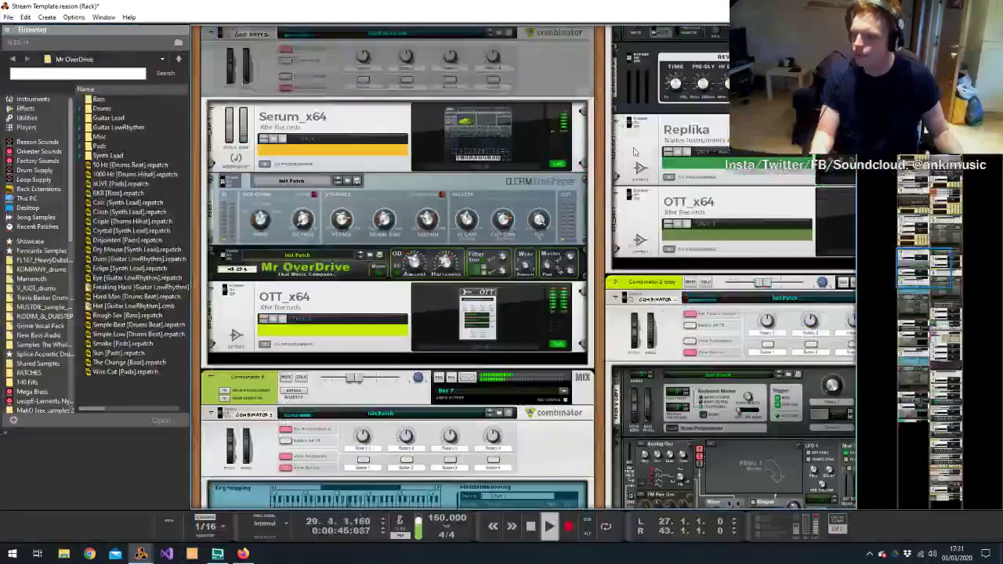
scroll(634, 151, up, 4)
right_click(346, 72)
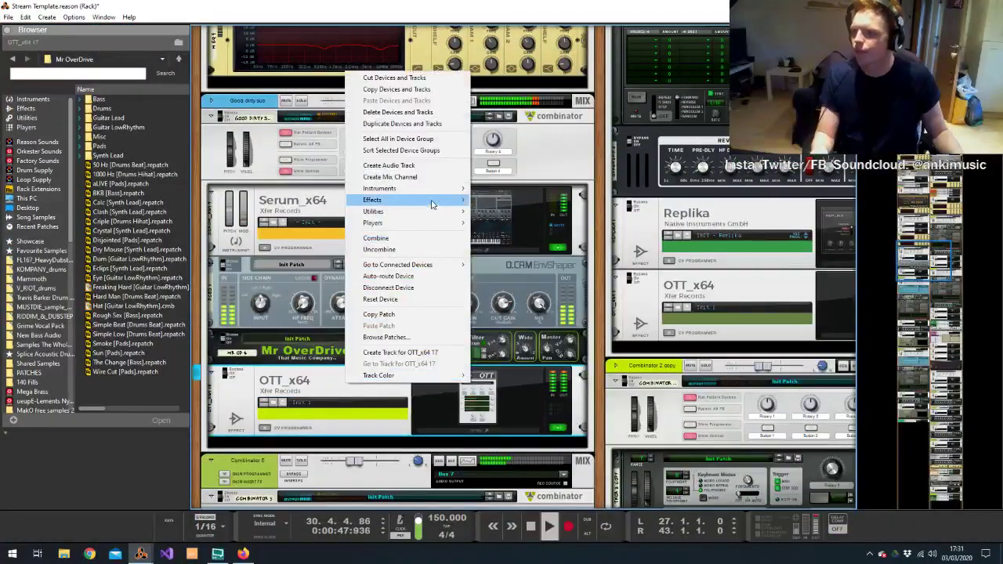
mouse_move(432, 204)
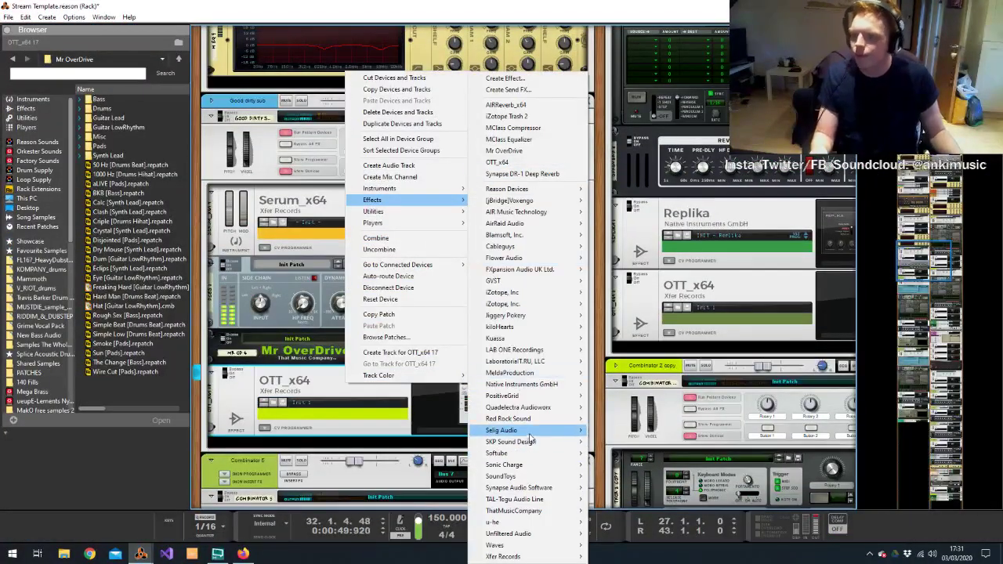
mouse_move(532, 433)
click(623, 444)
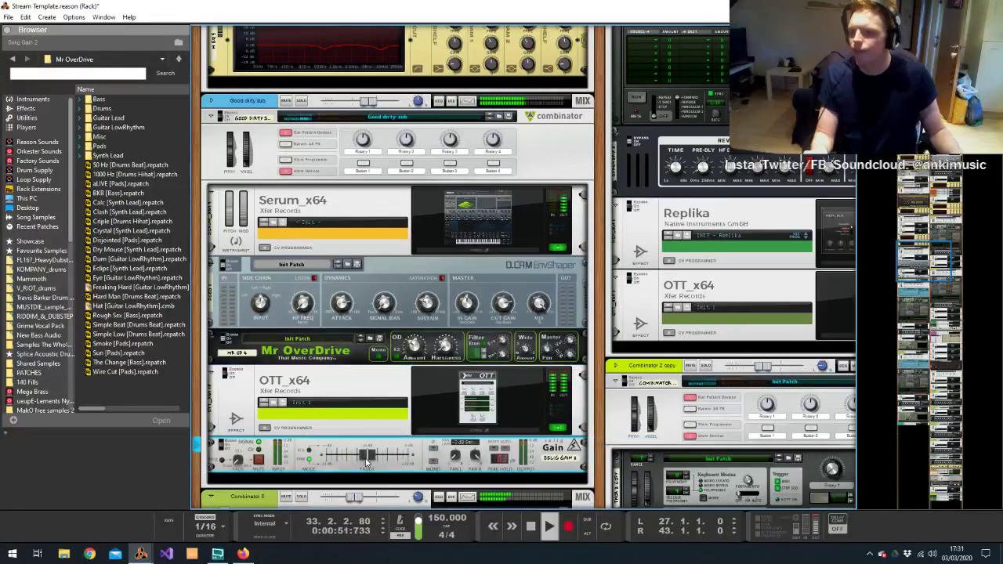
Create Trim Gain automation for the Selig Gain, draw a clip from bar 26 and add a point at about -2.9 dB
alt+click(366, 461)
scroll(470, 394, down, 2)
mouse_move(364, 401)
mouse_down()
mouse_move(483, 399)
mouse_move(536, 412)
mouse_up()
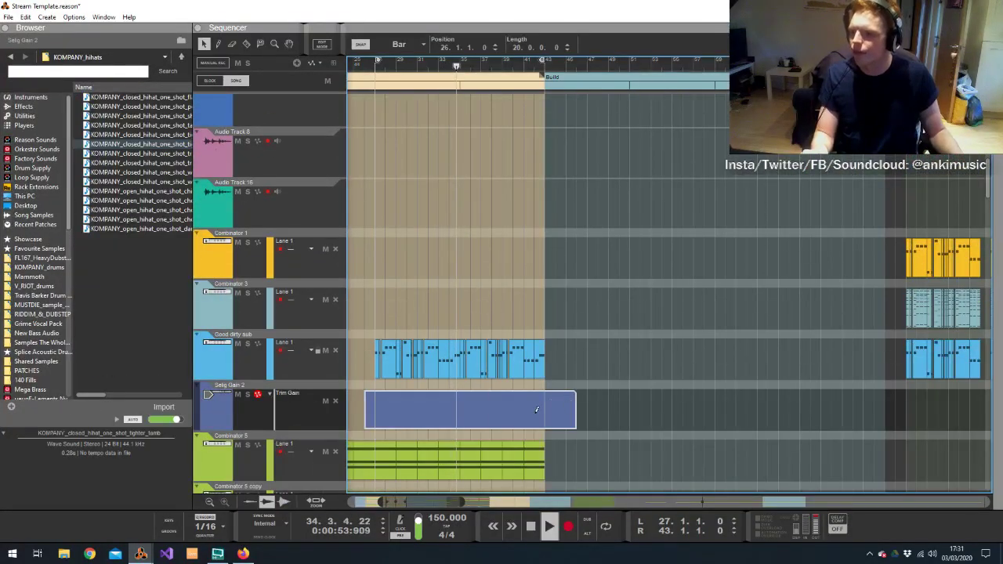
double_click(536, 410)
click(432, 418)
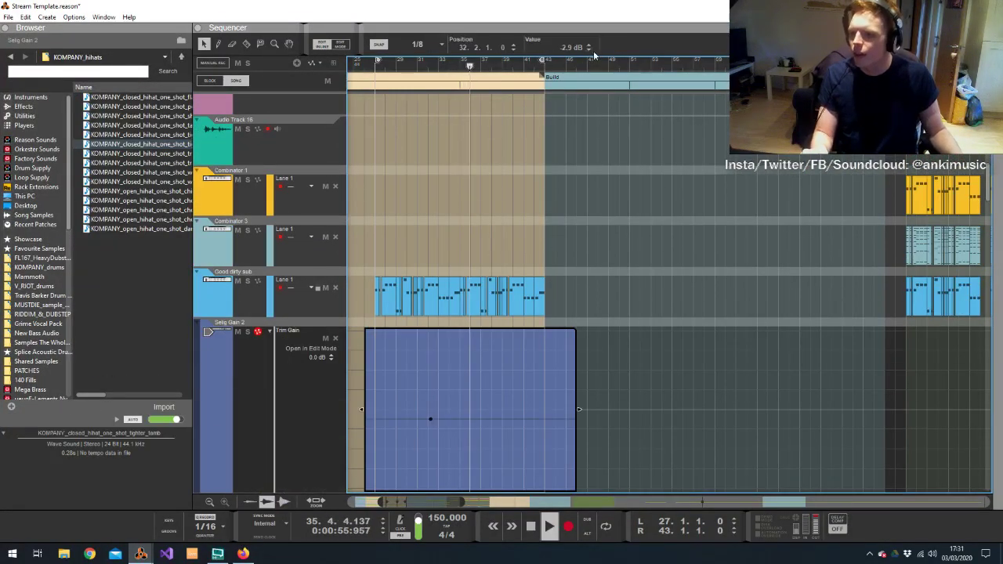
double_click(584, 254)
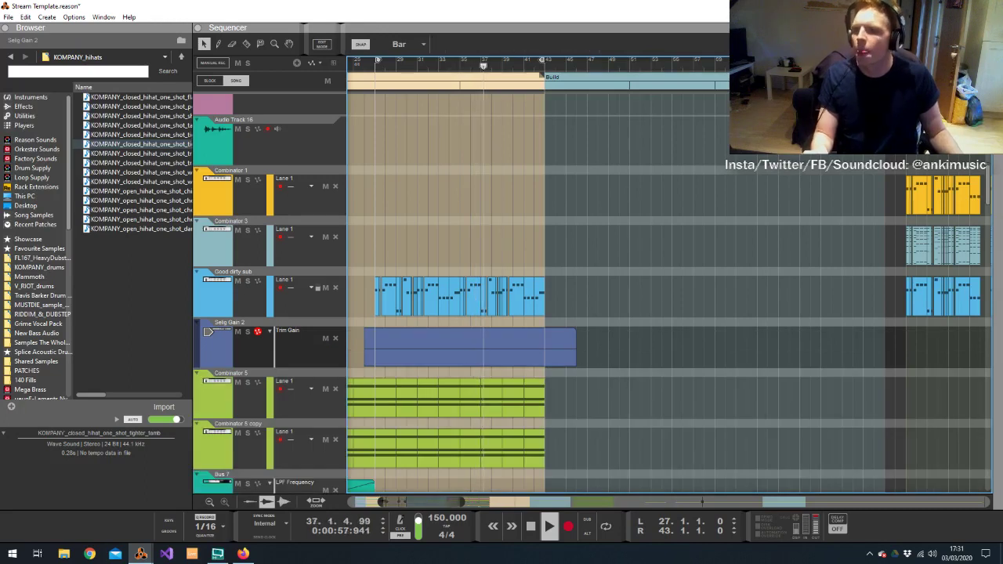
Shorten the Trim Gain automation clip to 17 bars so it ends with the verse at bar 43
drag(381, 502, 350, 501)
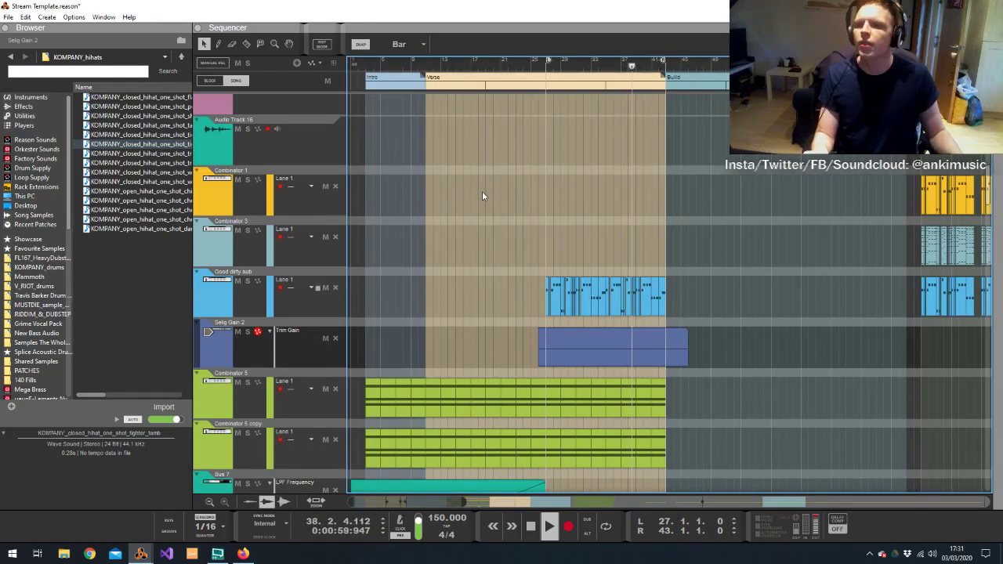
click(687, 346)
drag(687, 345, 667, 347)
Copy the Audio Track 14 and Audio Track 15 clips from before bar 27 to bar 41, leading into the build
scroll(660, 224, up, 10)
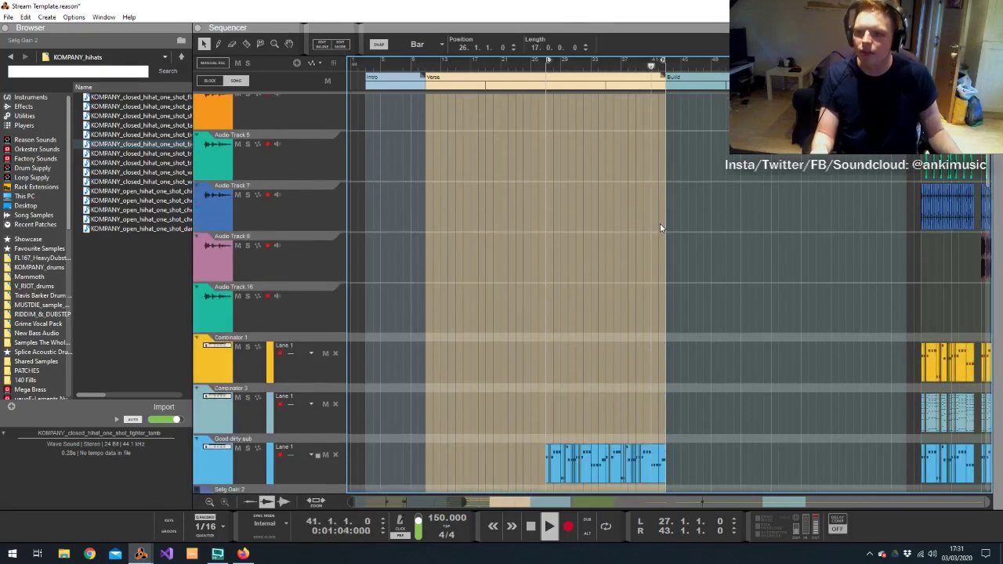
scroll(731, 180, down, 10)
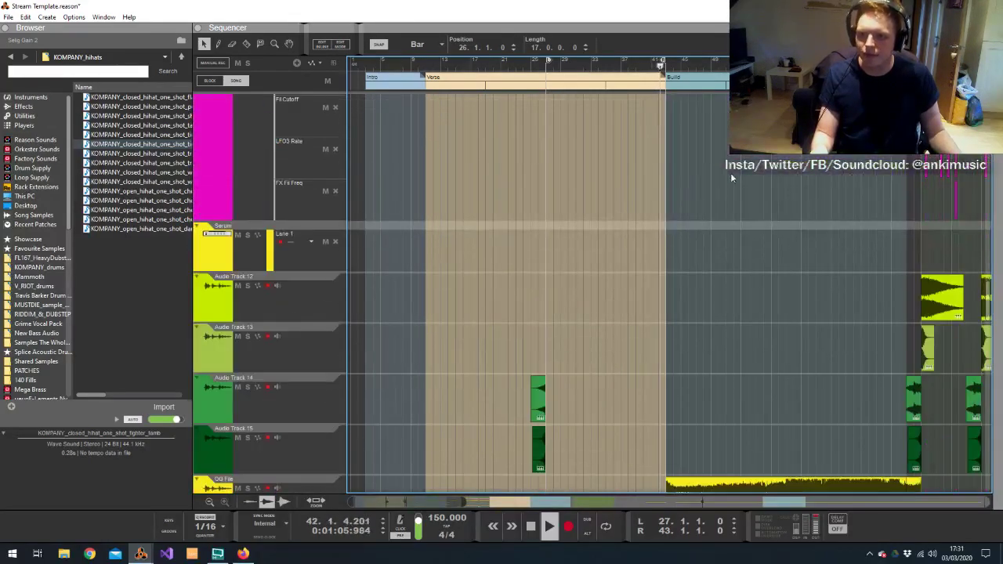
click(537, 212)
drag(537, 212, 660, 210)
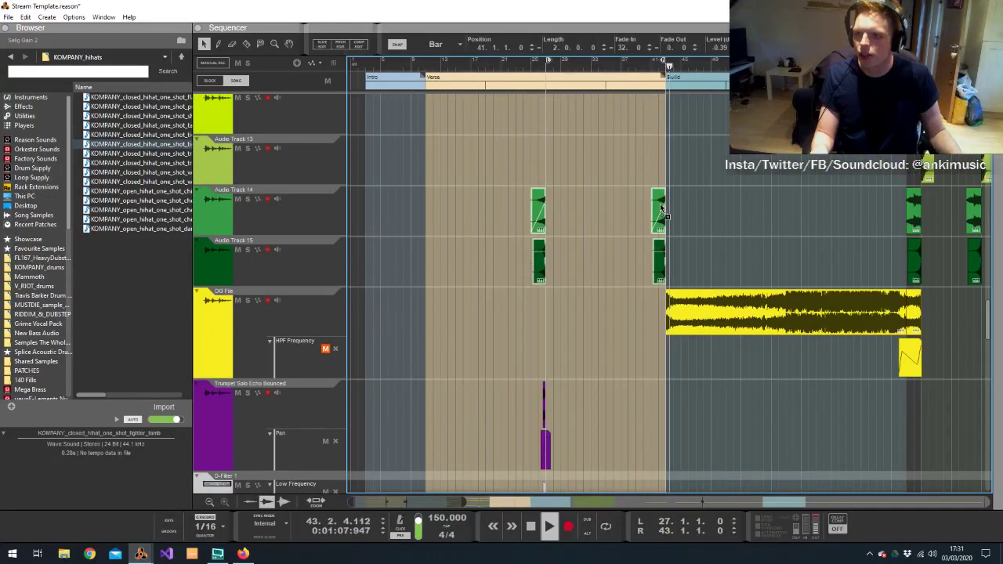
click(698, 202)
scroll(856, 175, down, 2)
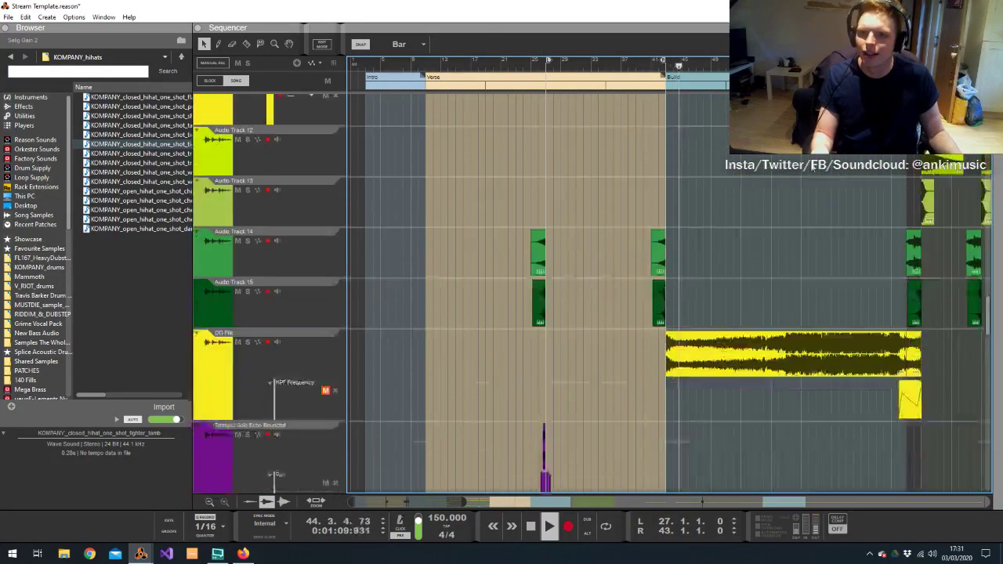
Create a new audio track between Audio Track 13 and Audio Track 14, and stop playback
click(285, 198)
key(ctrl+t)
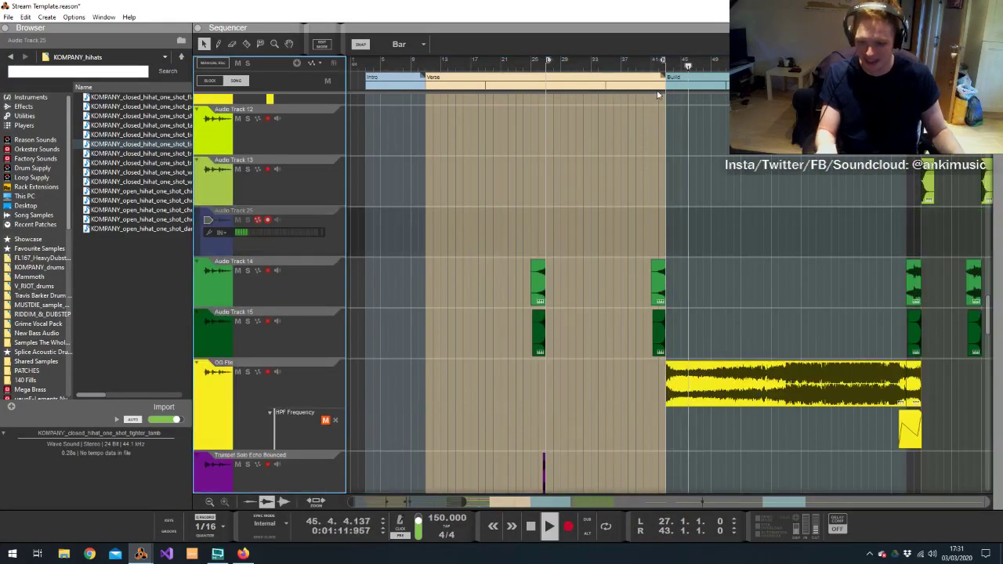
key(space)
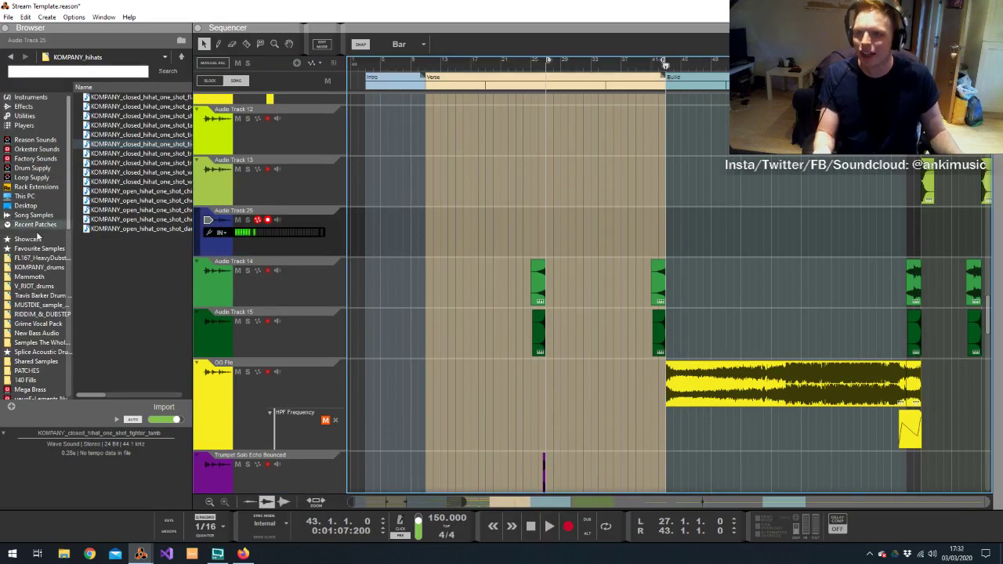
Open the V_RIOT_fx_impacts sample folder and audition V_RIOT_fx_impact_shatter
click(43, 286)
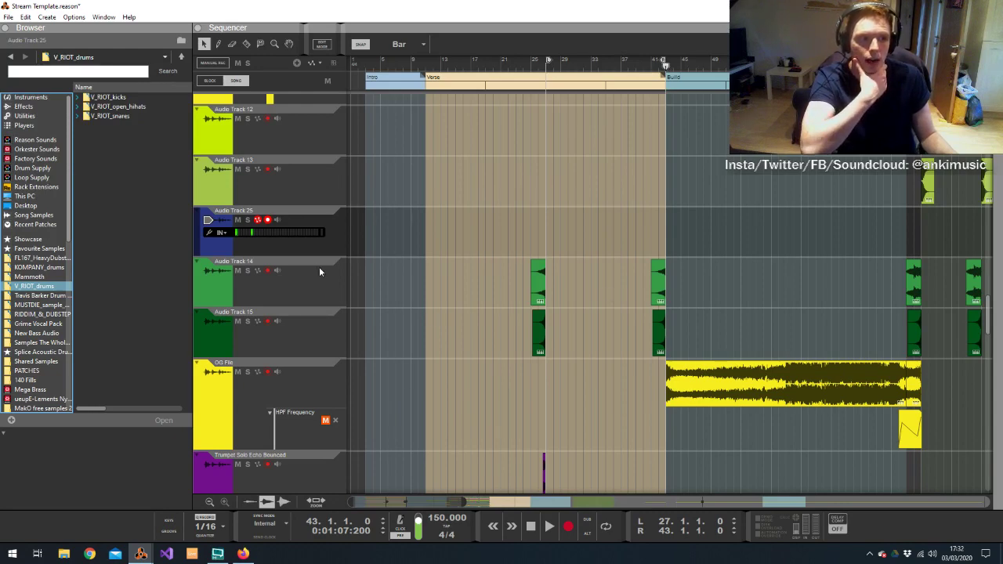
click(296, 224)
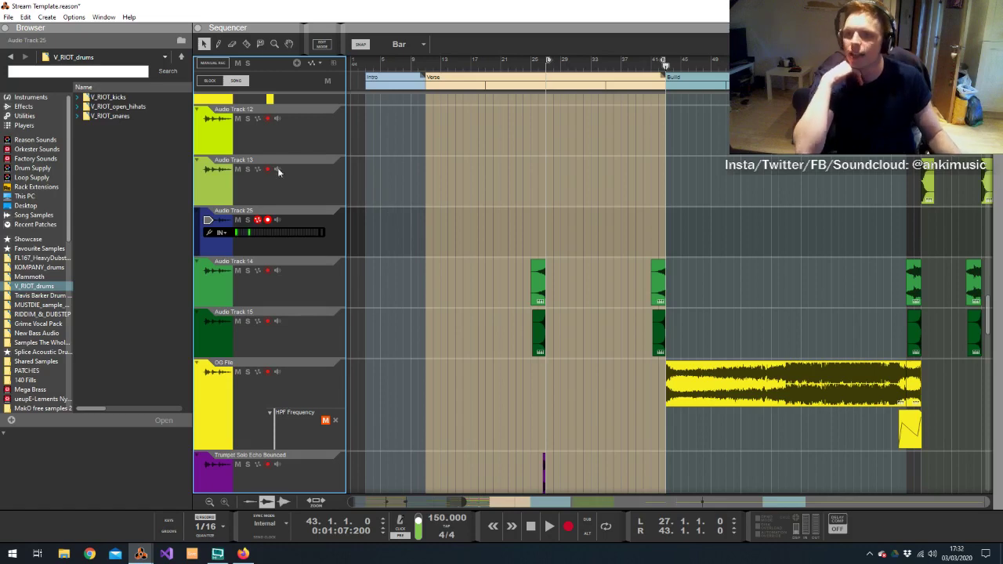
key(Left)
click(139, 105)
double_click(139, 107)
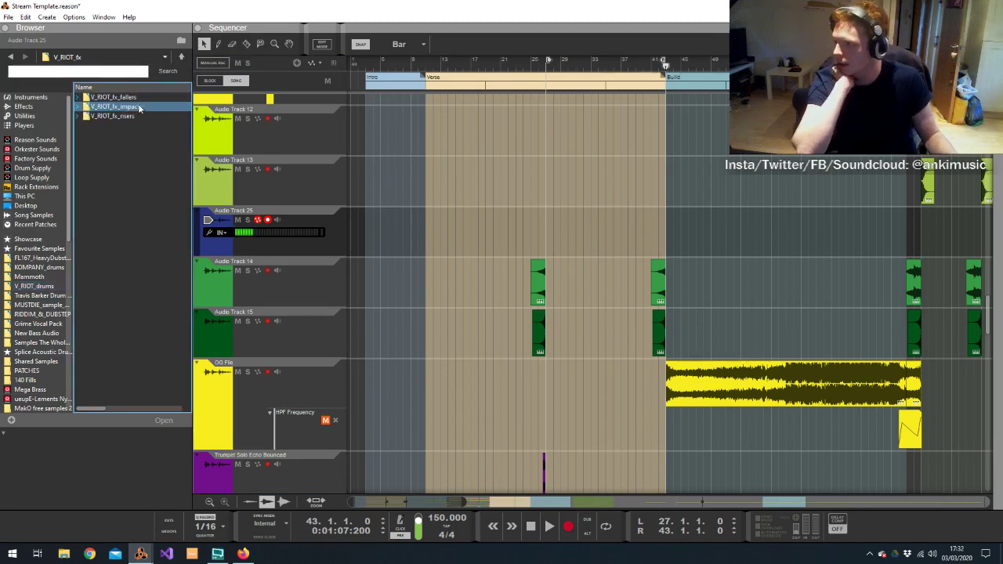
double_click(141, 108)
click(149, 107)
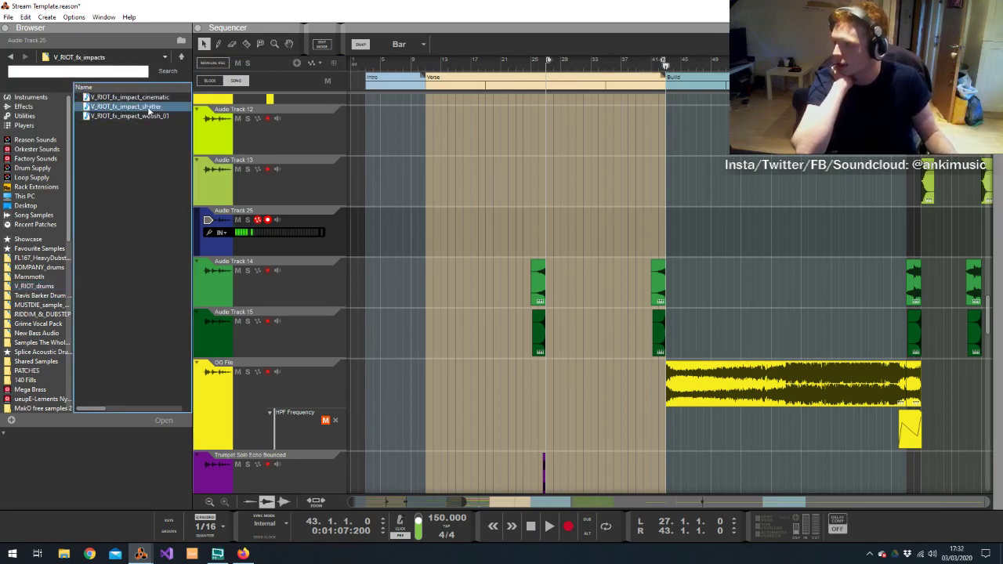
Place V_RIOT_fx_impact_shatter on Audio Track 25 without snapping, with its peak around the start of the build at bar 43
drag(150, 110, 653, 245)
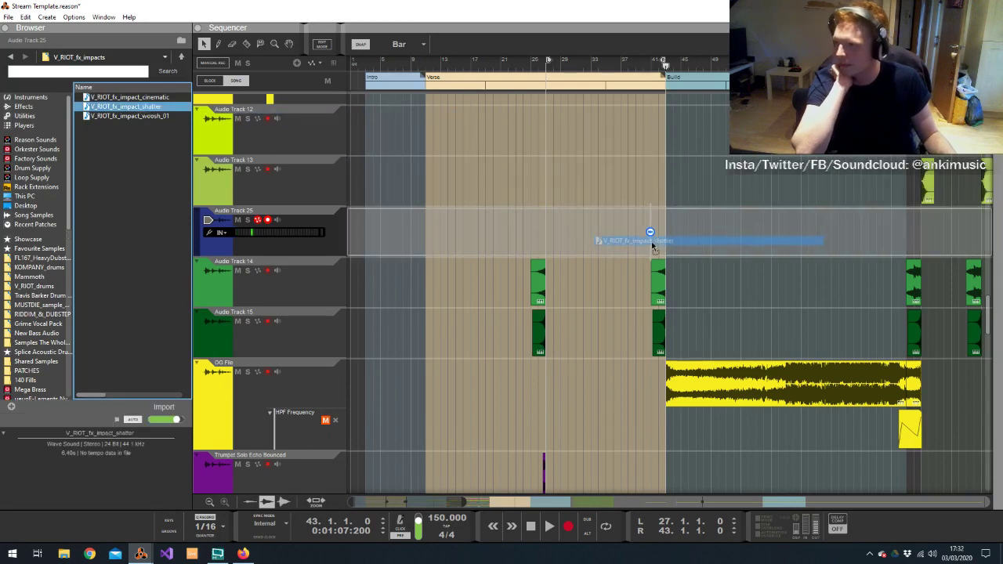
drag(684, 212, 682, 257)
scroll(694, 169, up, 5)
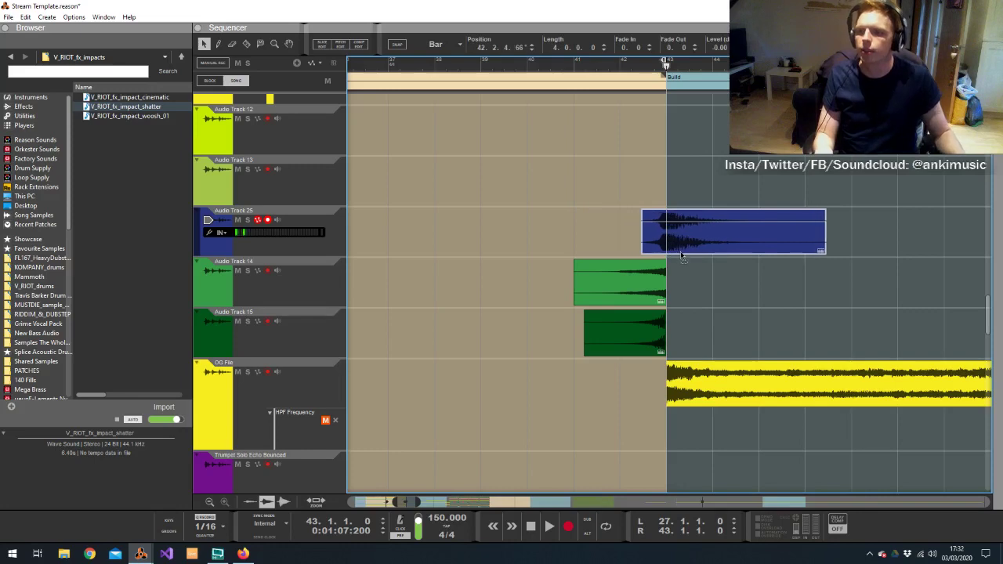
Play the transition into the build and nudge the shatter clip to line its hit up with bar 43
key(space)
click(641, 130)
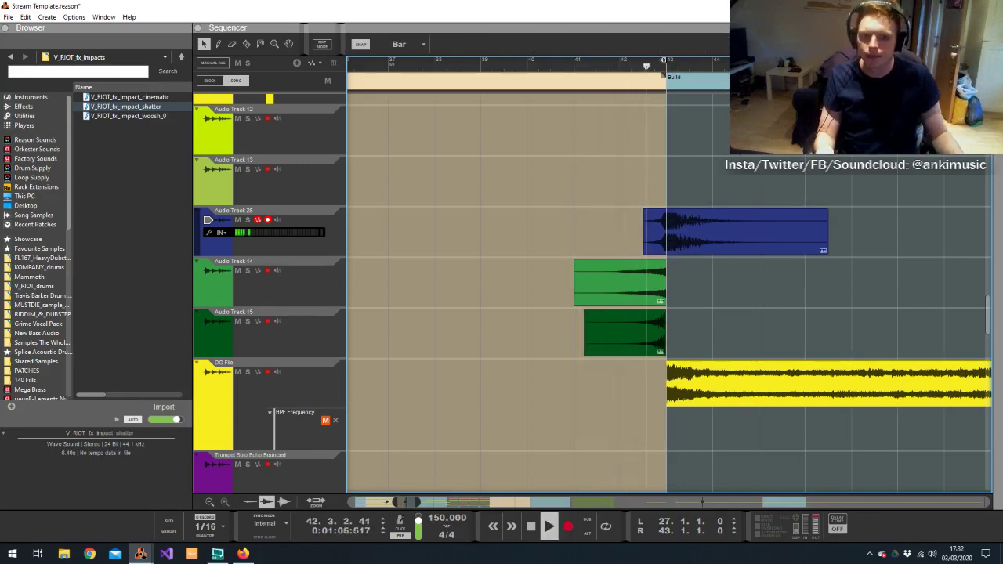
click(675, 225)
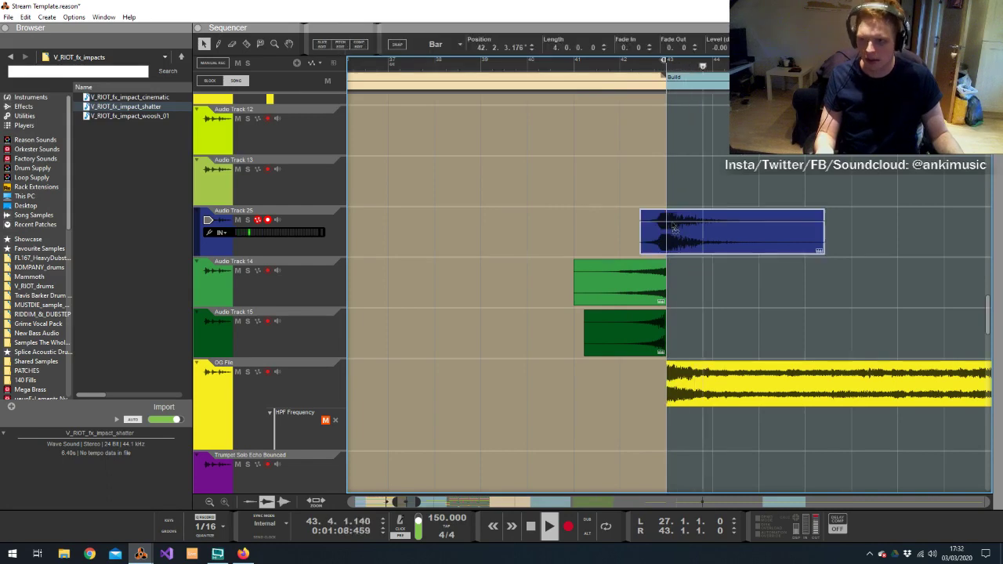
Lower Audio Track 25's mixer level to about -4.51 dB and return to the arrangement
key(alt+Tab)
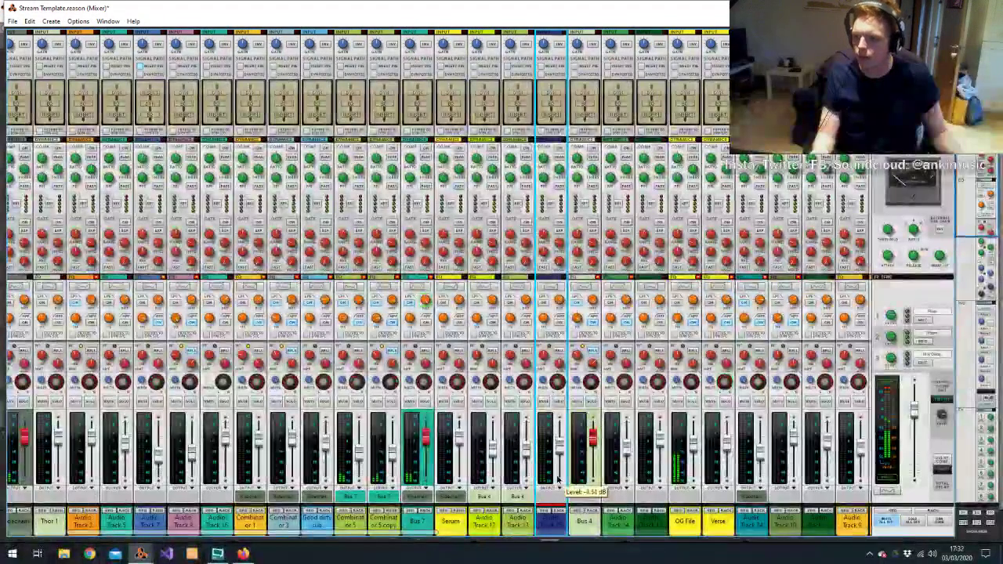
key(alt+Tab)
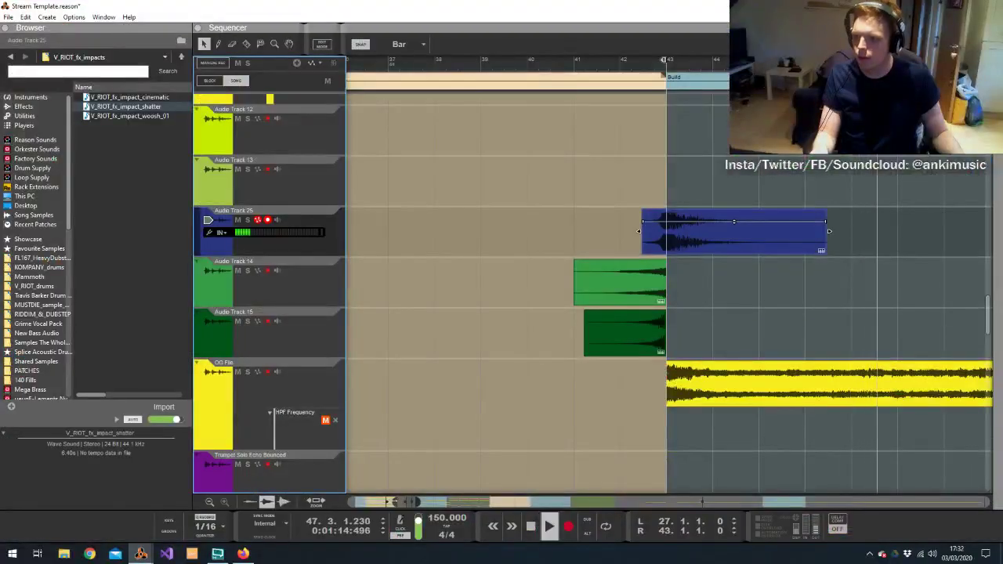
drag(407, 502, 496, 502)
scroll(566, 230, up, 10)
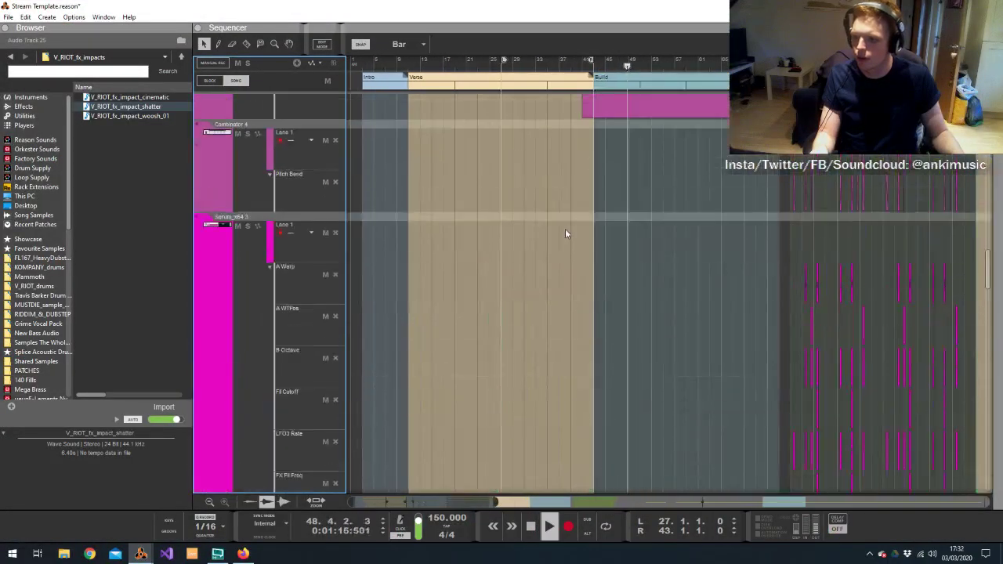
Copy the eight-bar Audio Track 24 loop clip into the build at bar 51 and repeat it at bar 59
scroll(567, 231, down, 11)
scroll(569, 229, down, 5)
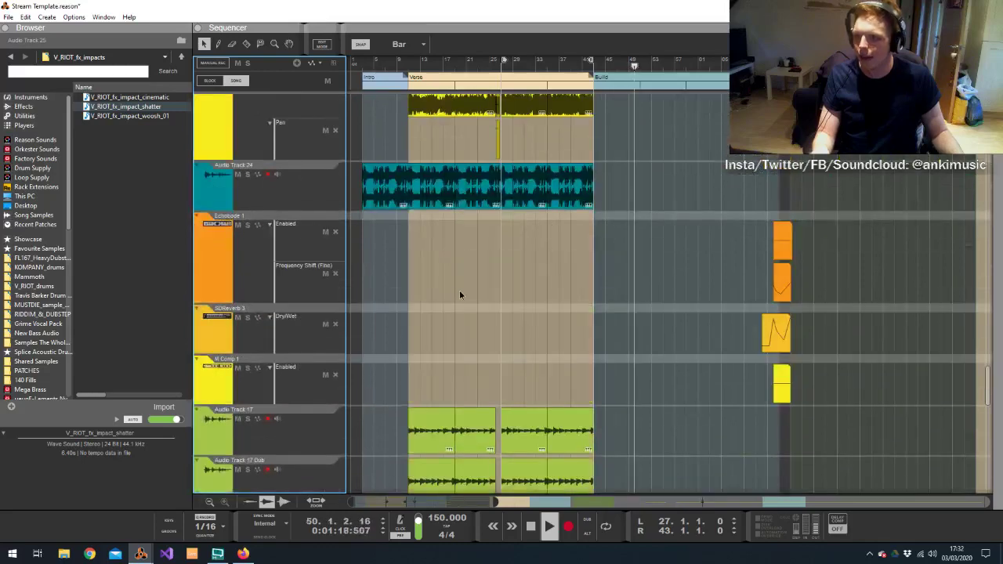
drag(483, 189, 682, 192)
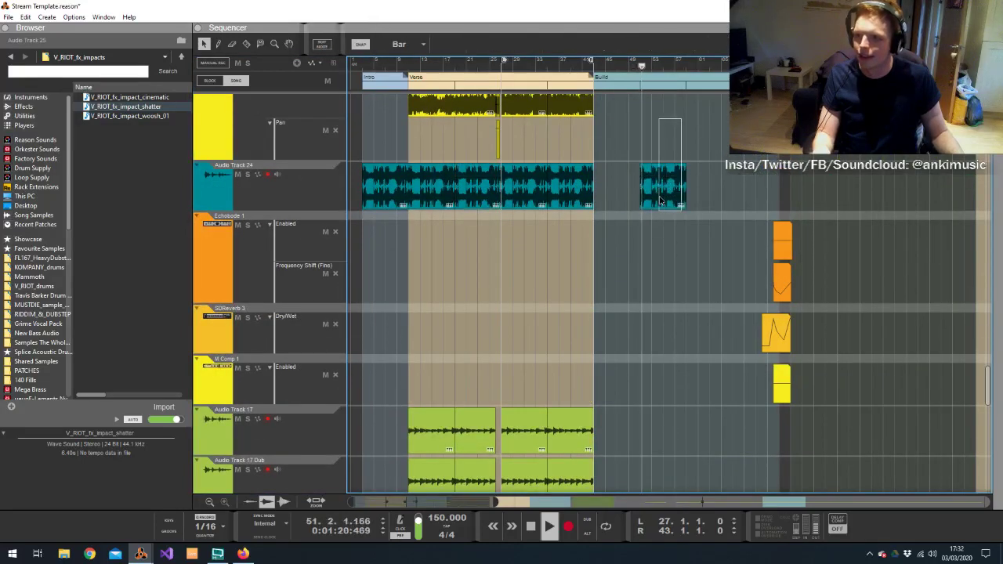
click(737, 179)
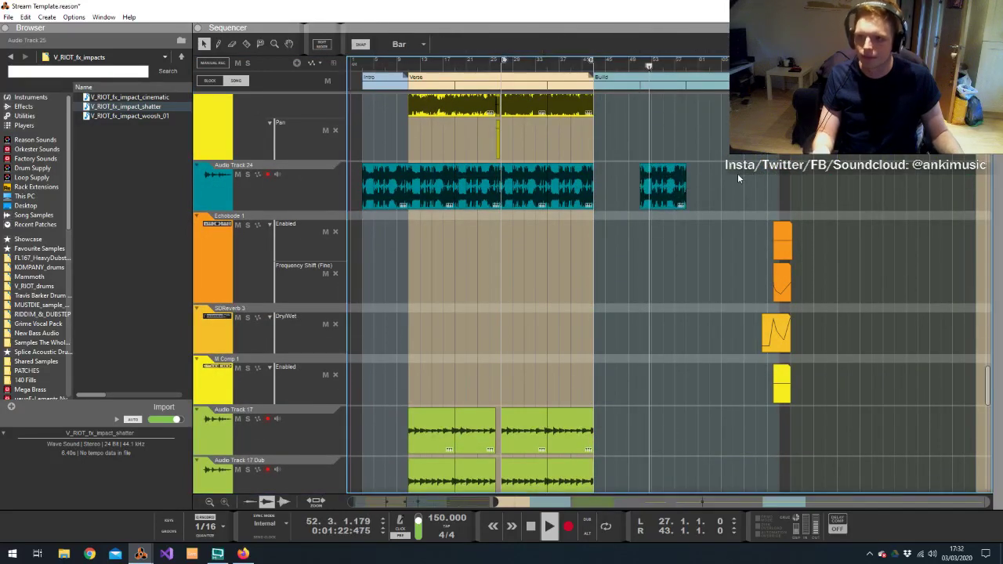
drag(660, 201, 709, 201)
click(618, 196)
Lower Audio Track 24's low pass filter to about 3.21 kHz in the Spectrum EQ and return to the arrangement
click(340, 204)
key(alt+Tab)
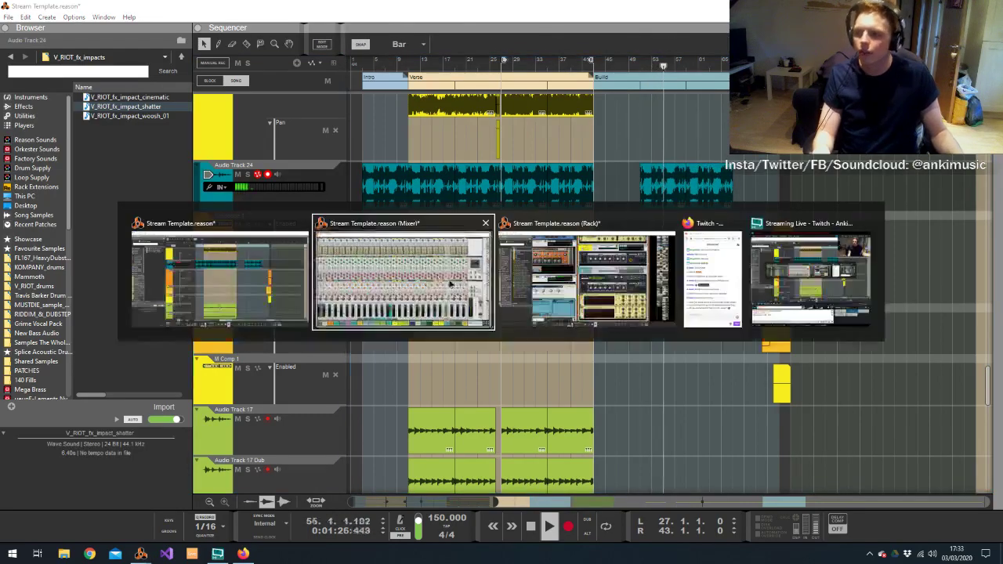
key(F2)
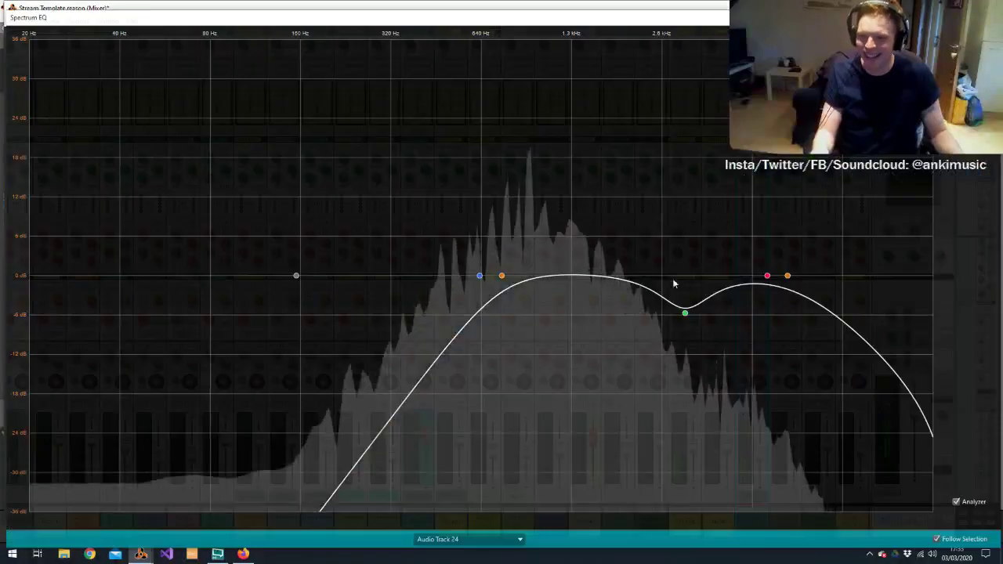
drag(786, 273, 683, 276)
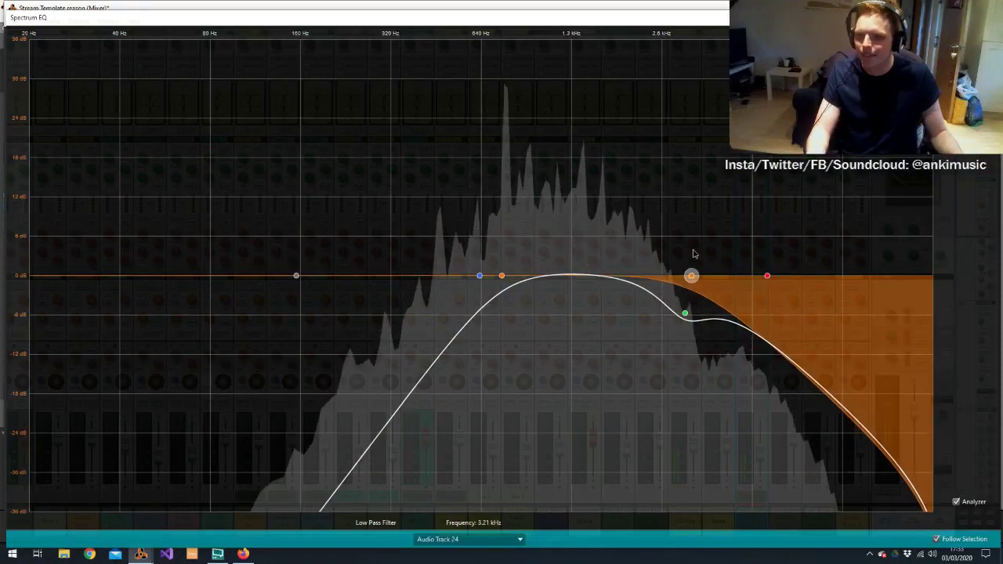
key(F2)
key(alt+Tab)
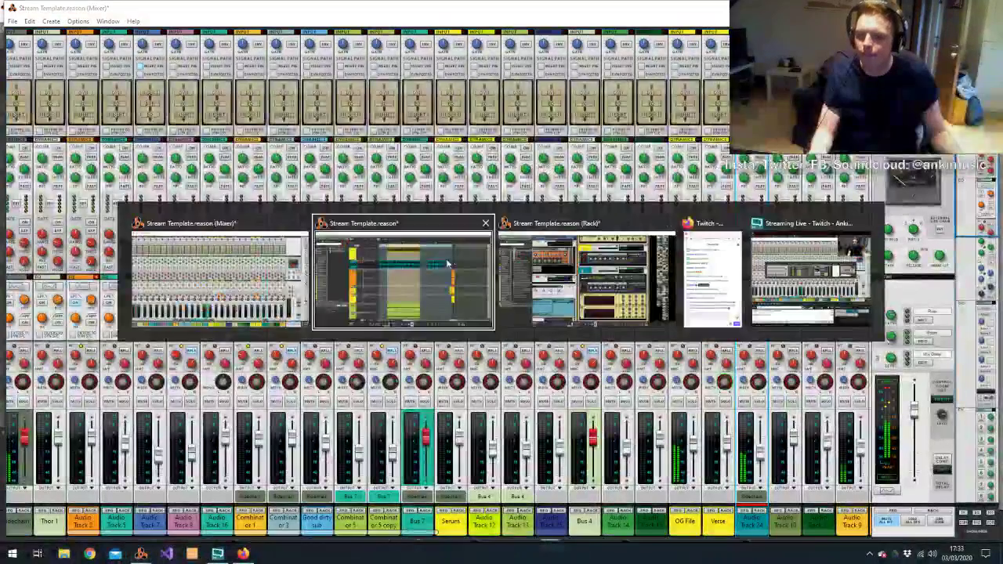
Copy the Audio Track 24 loop clip from bar 59 to bar 67 so it fills the rest of the build
drag(800, 118, 686, 188)
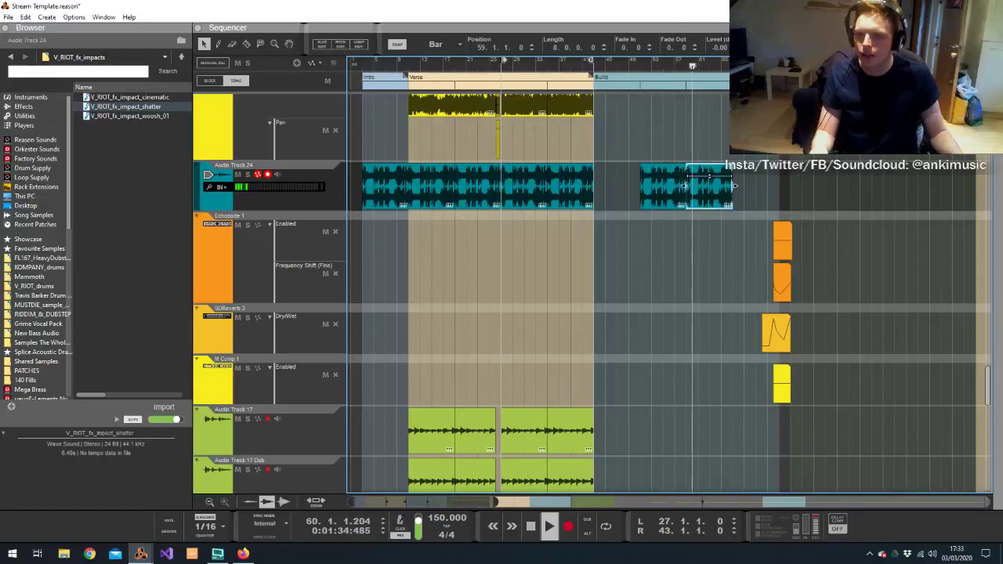
click(736, 186)
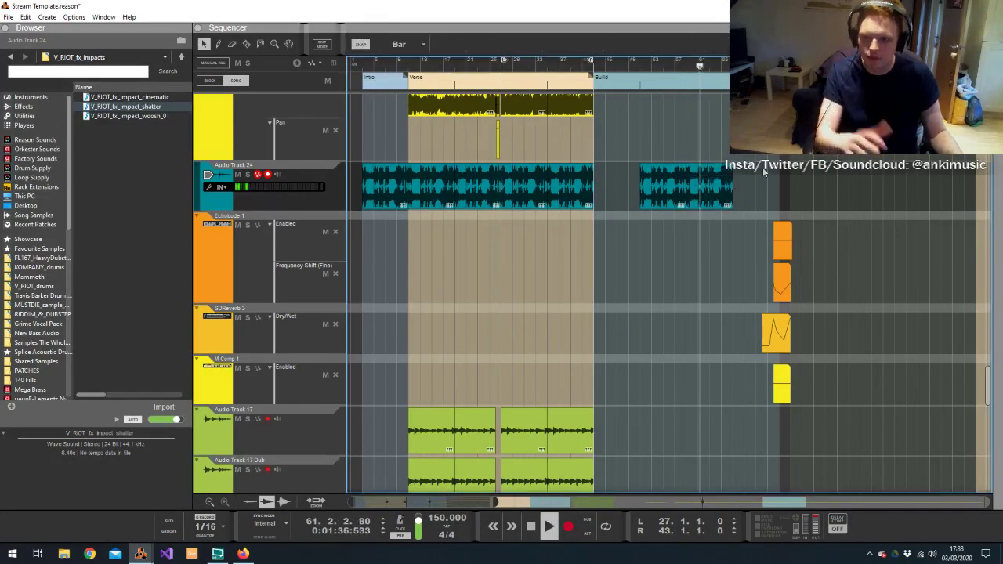
scroll(754, 170, down, 5)
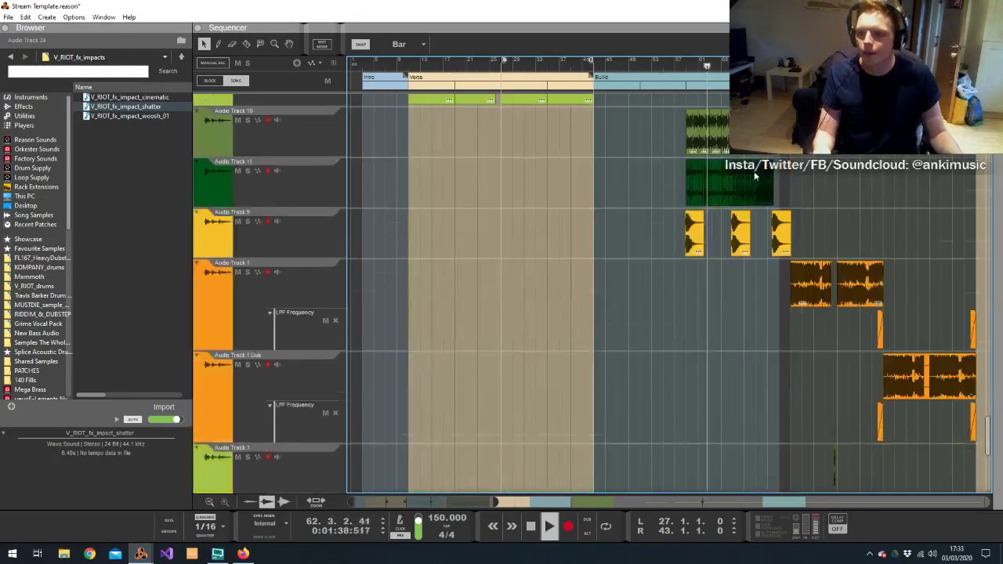
scroll(744, 185, up, 5)
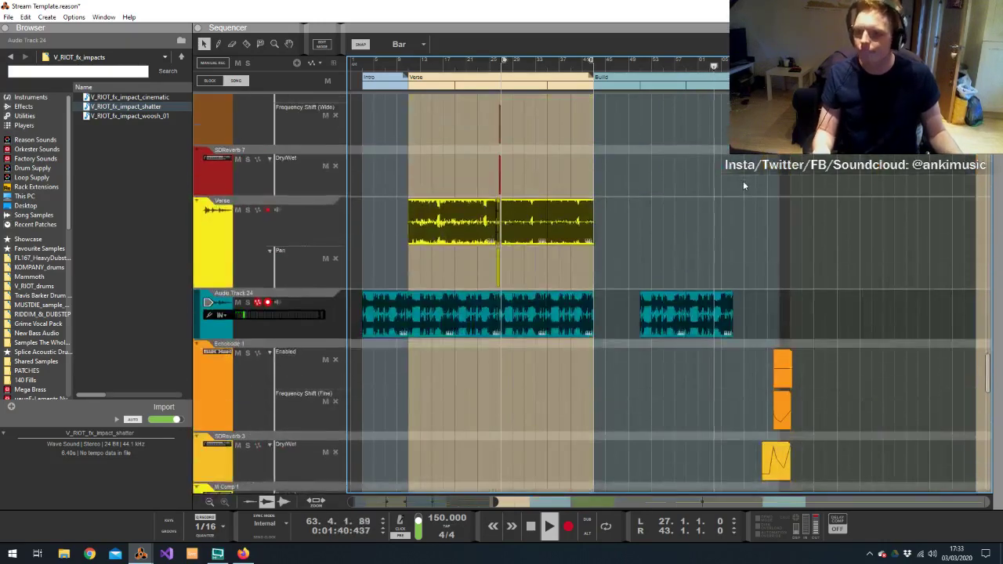
drag(702, 310, 764, 317)
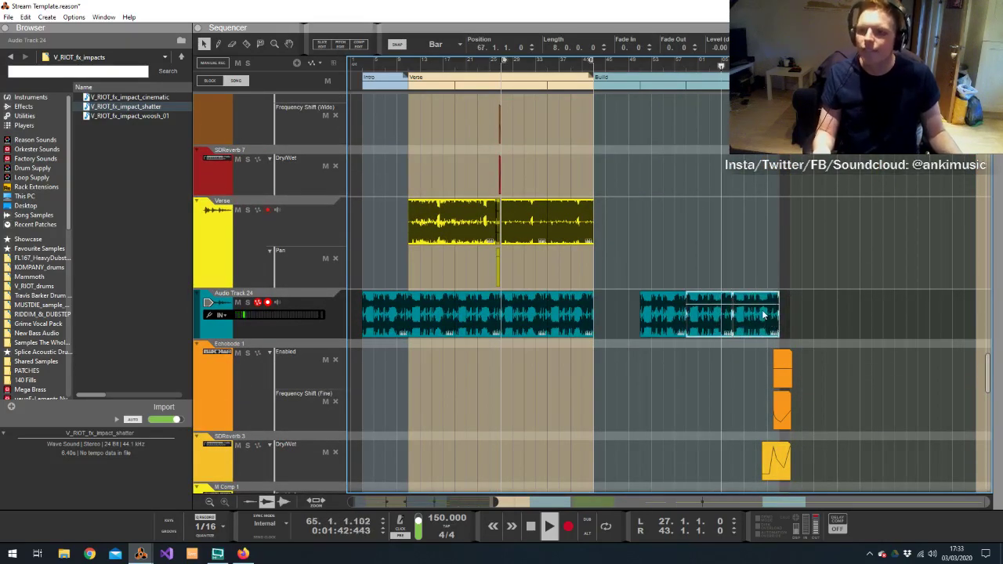
click(793, 233)
Copy the verse chord clips on Combinator 5 and Combinator 5 copy into the build from bar 59 to bar 75, and play it
scroll(793, 233, up, 15)
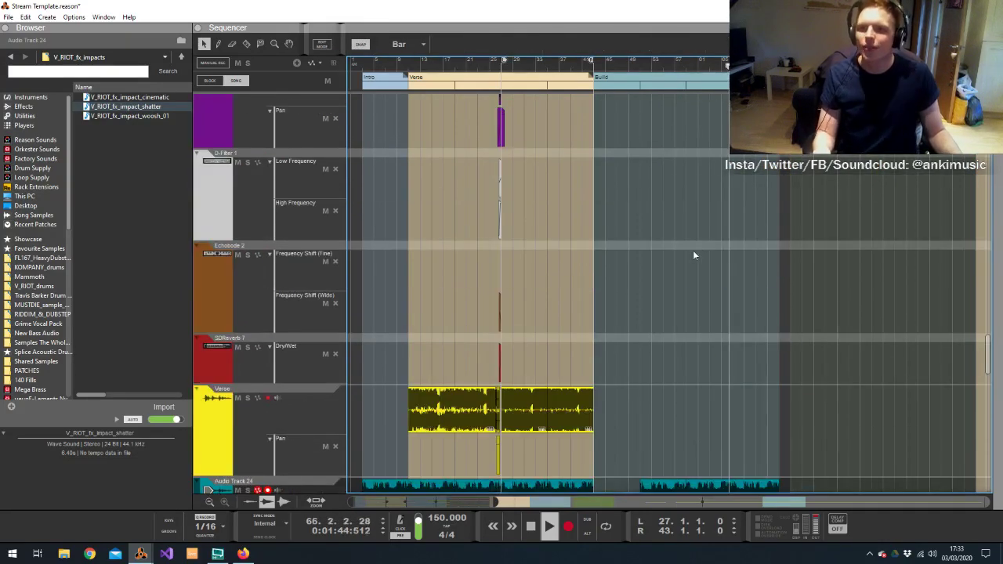
scroll(665, 251, up, 10)
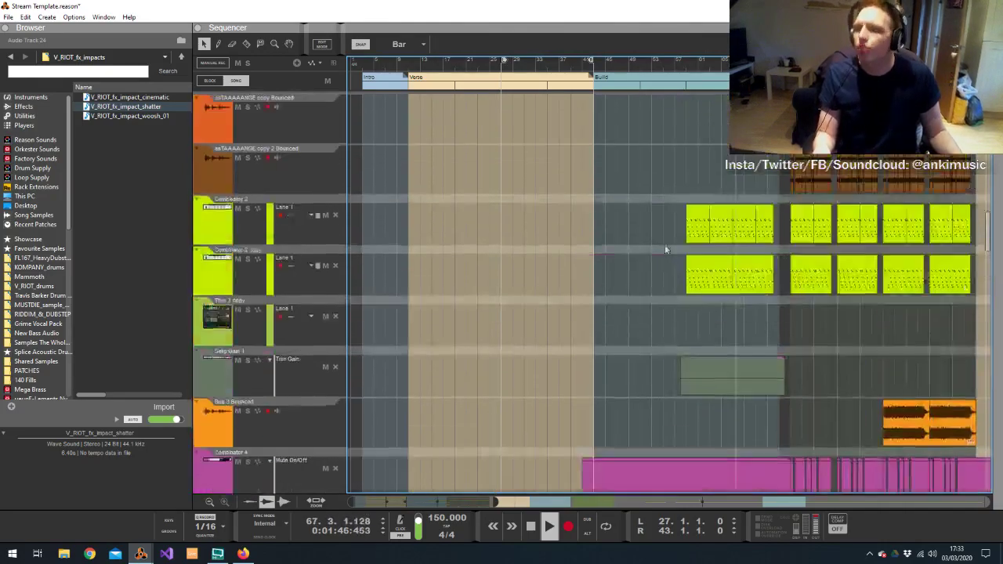
scroll(670, 252, down, 5)
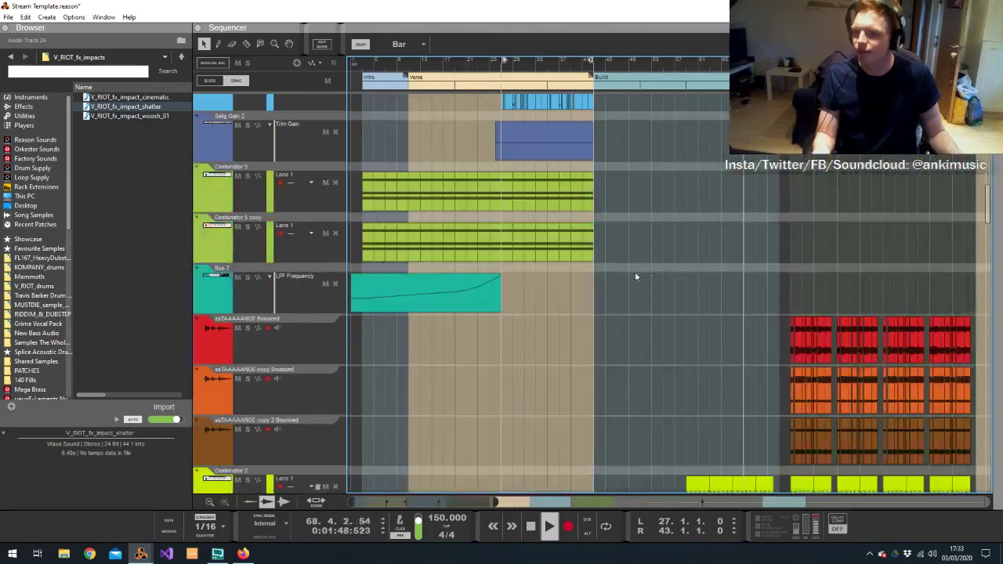
drag(565, 170, 690, 254)
key(space)
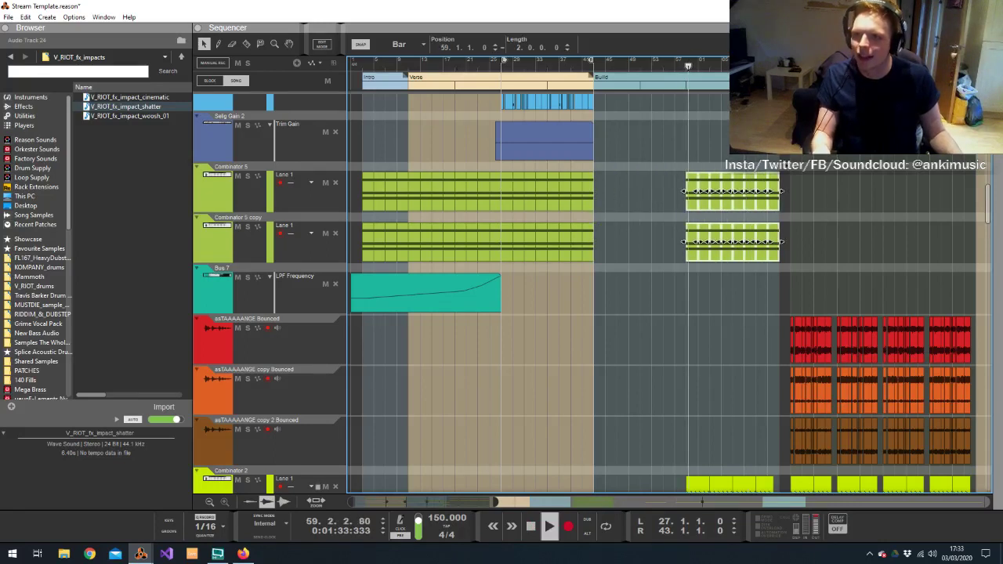
drag(782, 171, 750, 264)
scroll(751, 264, up, 3)
Copy the Audio Track 17 Dub 2 and Dub 2 Alt clips to bars 59 and 67, trimming the second pair to seven bars
scroll(745, 275, down, 8)
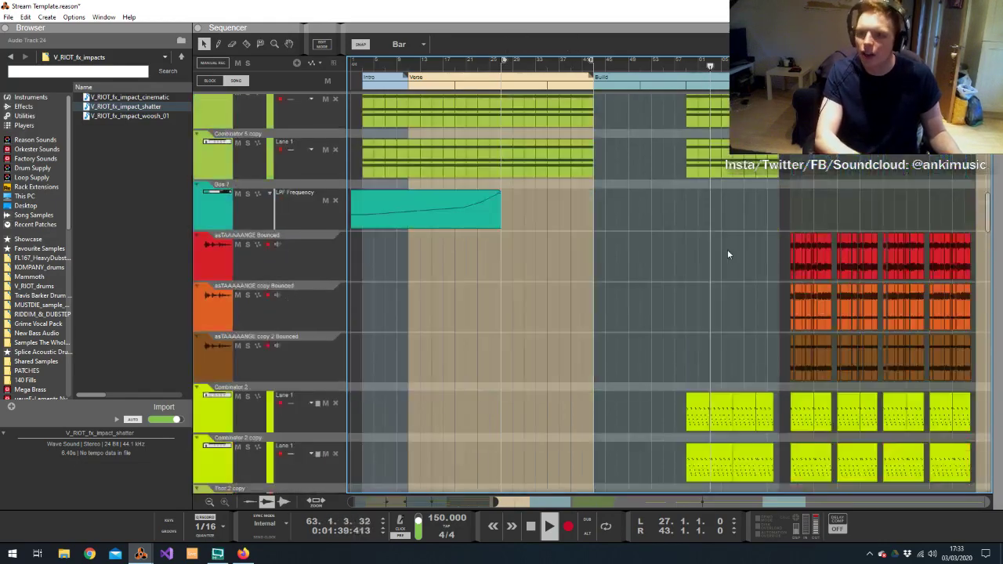
scroll(651, 220, down, 15)
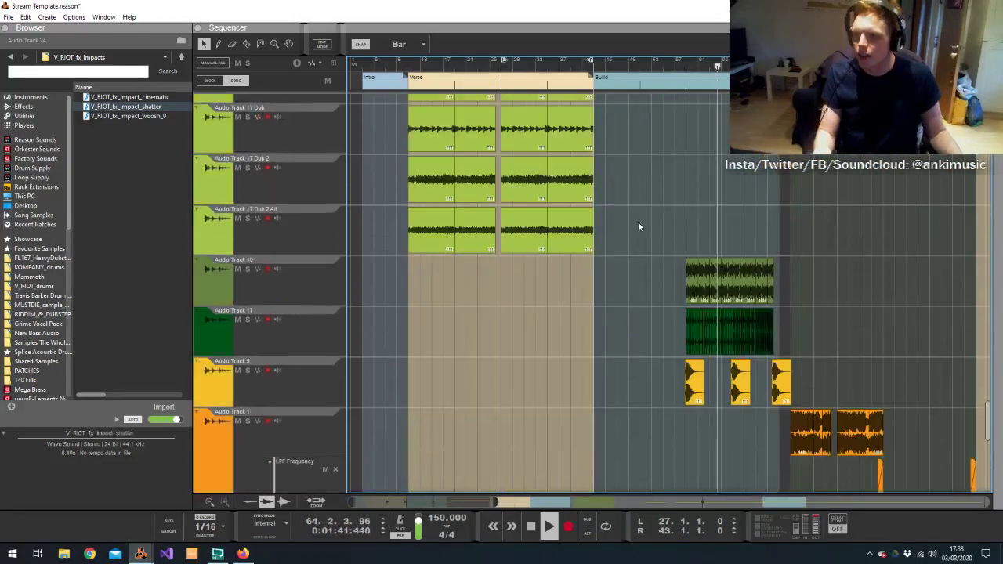
drag(625, 183, 722, 238)
drag(865, 154, 729, 256)
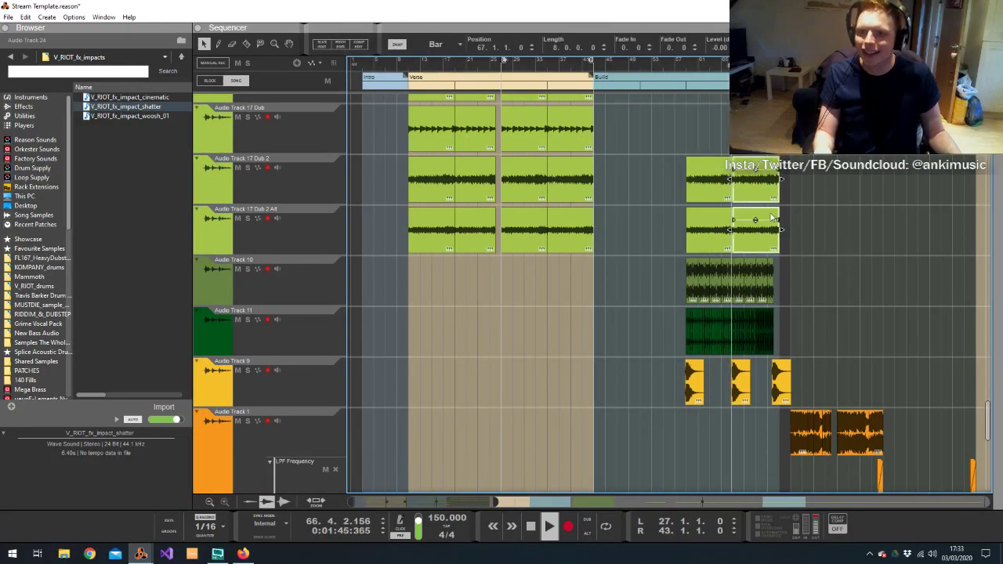
drag(780, 179, 686, 216)
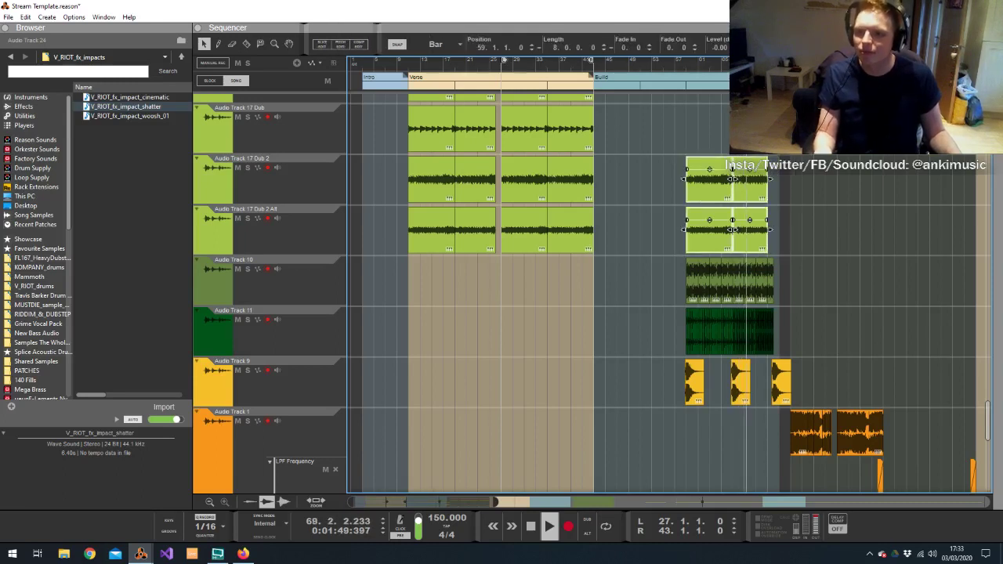
drag(788, 157, 774, 232)
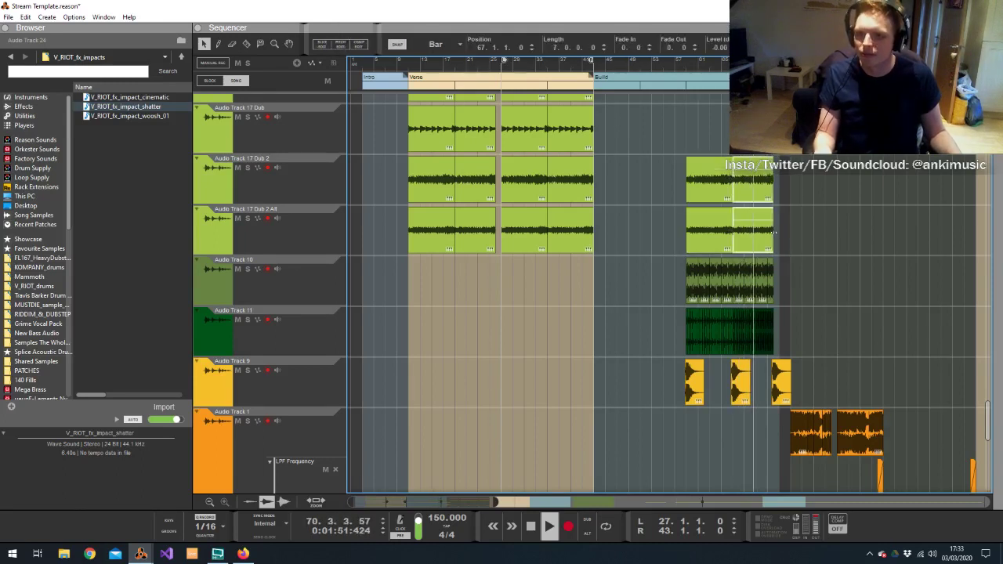
click(811, 227)
Look over the mixer channels and the bus devices in the rack, and return to the arrangement
key(alt+Tab)
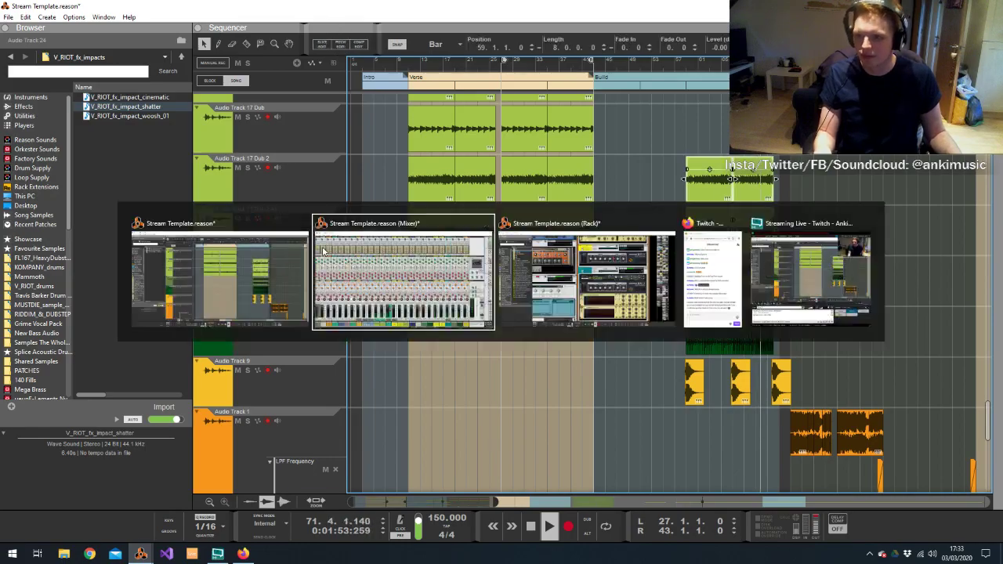
scroll(438, 313, right, 2)
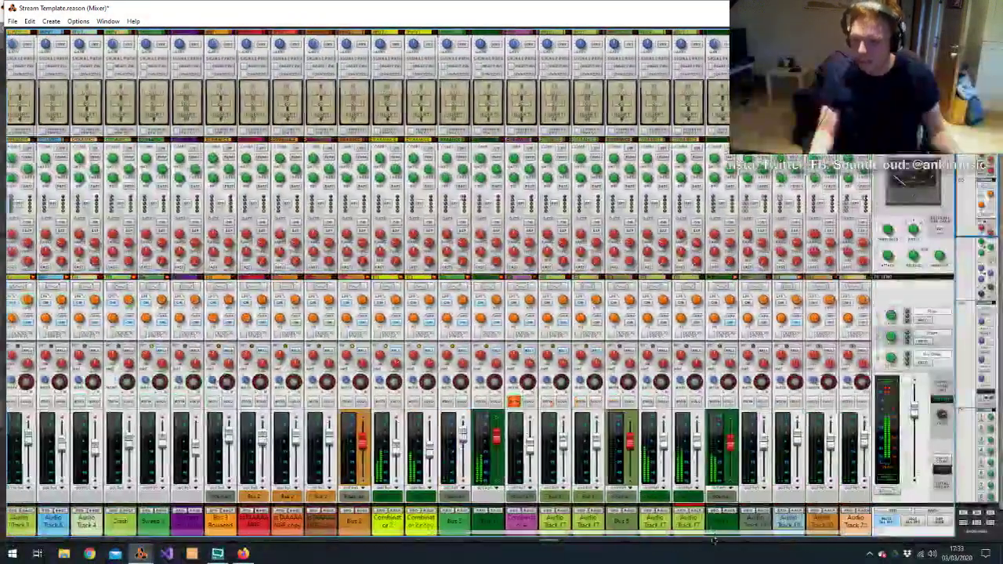
key(F6)
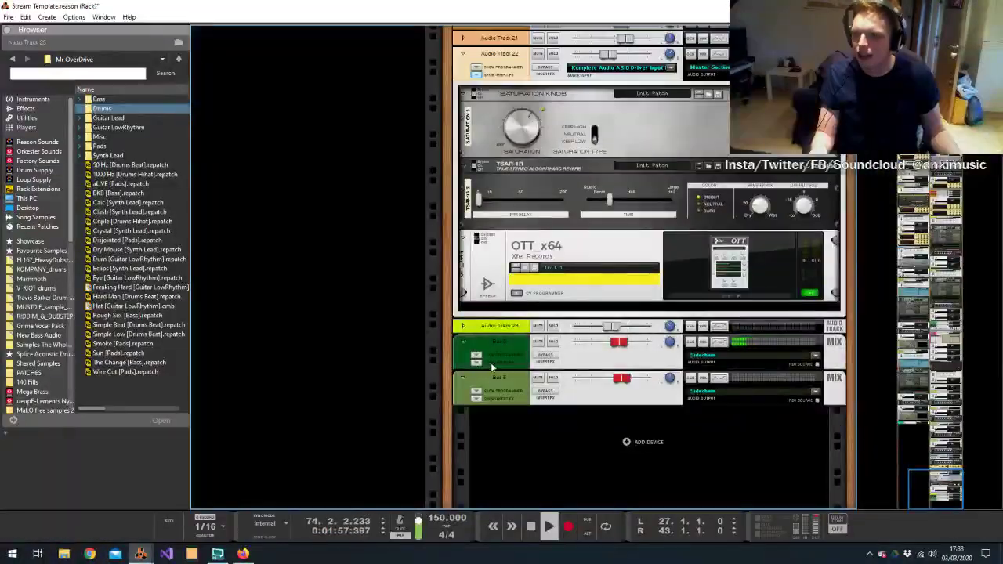
key(alt+Tab)
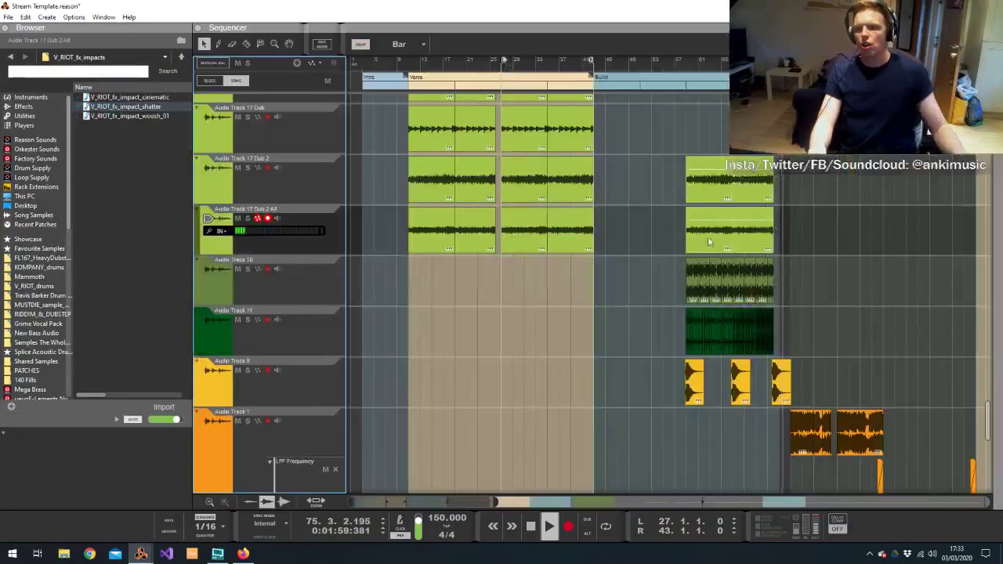
Shorten the last chord clips at bar 73 on Combinator 5 and Combinator 5 copy to one bar
scroll(797, 215, down, 5)
scroll(773, 205, up, 10)
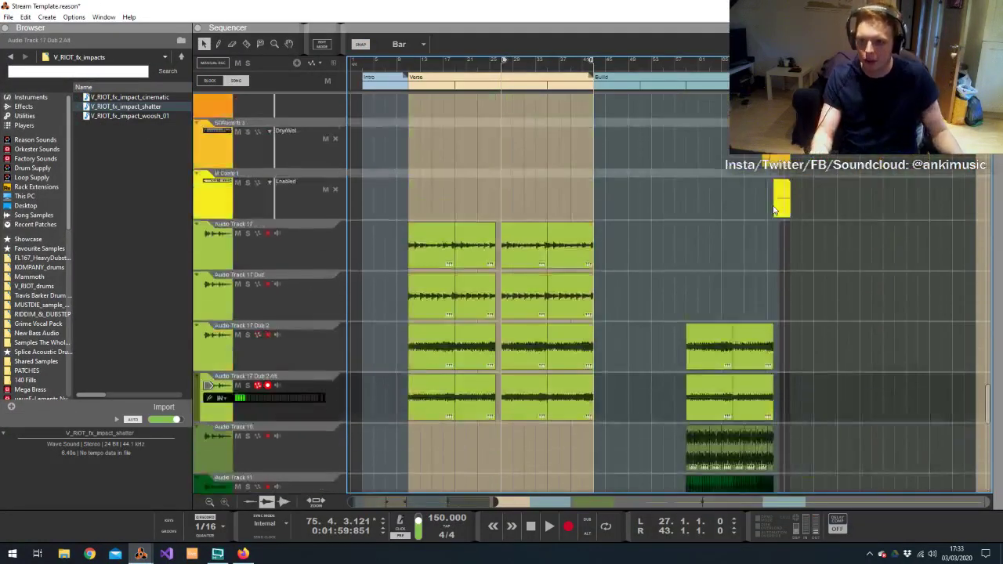
scroll(774, 205, up, 10)
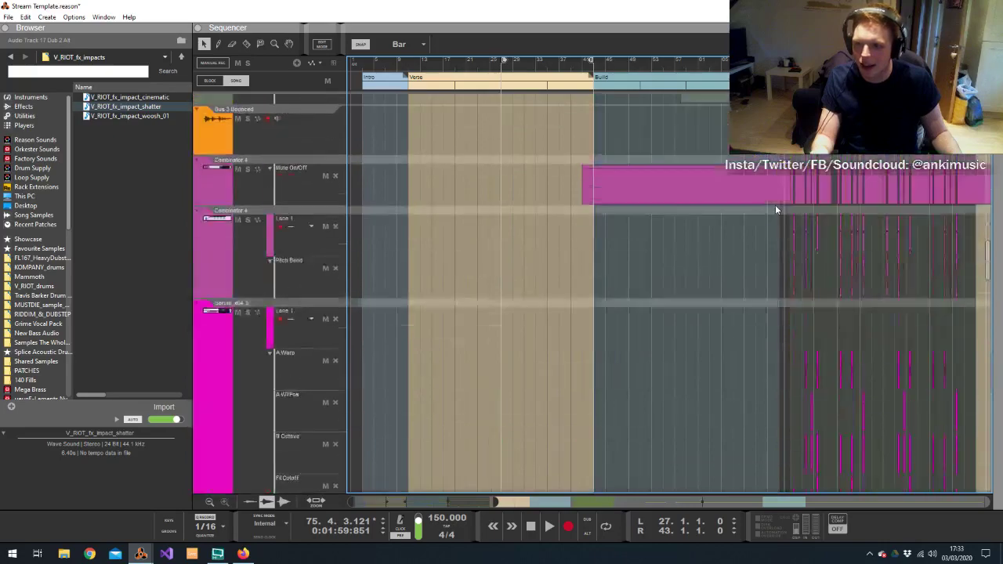
scroll(779, 205, right, 8)
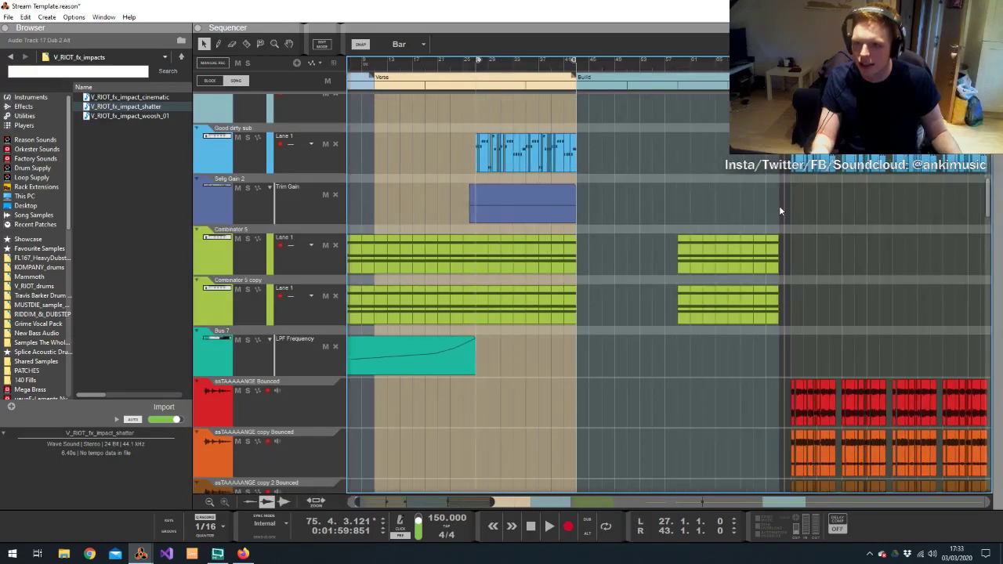
drag(797, 252, 773, 317)
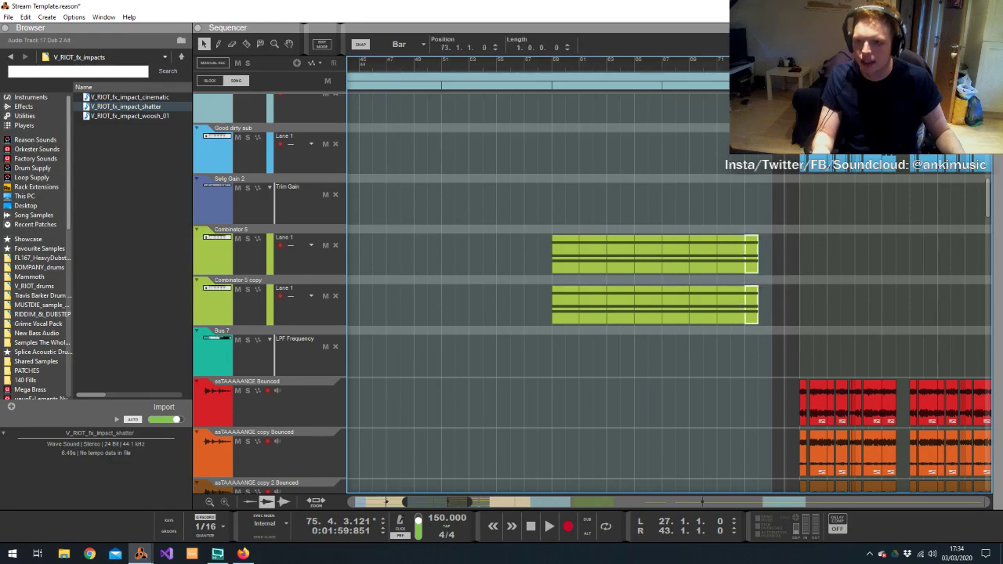
Add a Selig Gain device to Bus 7 in the rack, and return to the arrangement
key(alt+Tab)
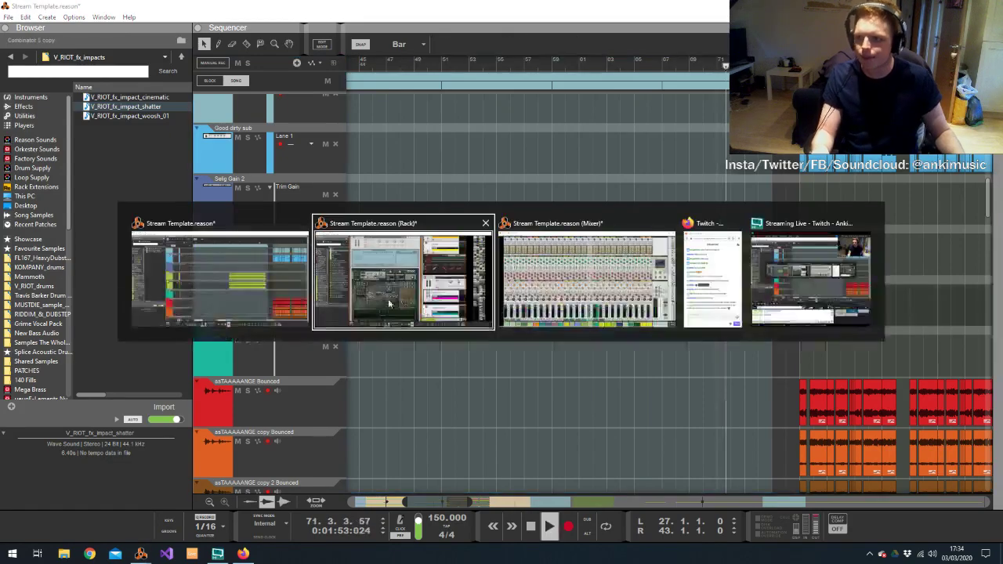
key(F6)
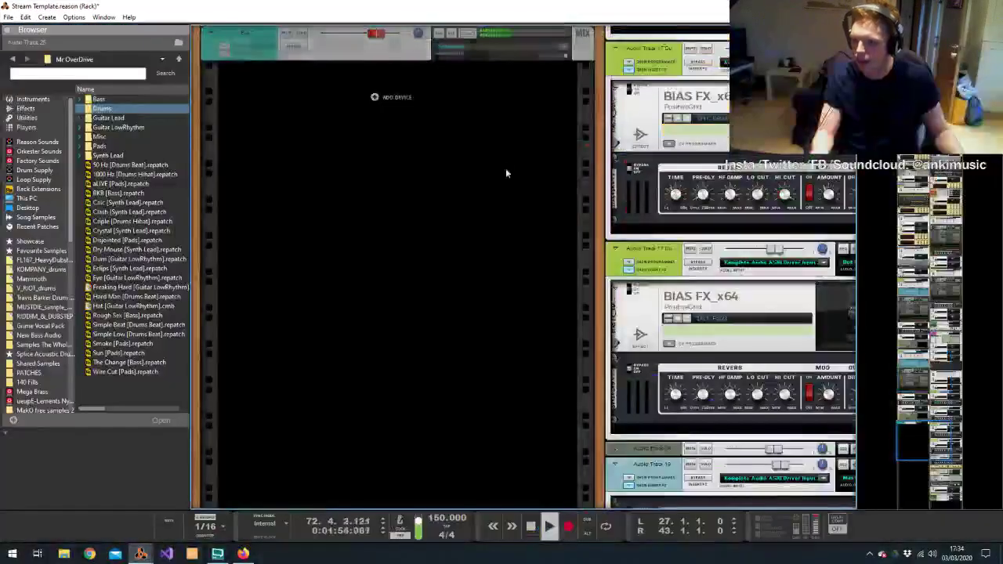
right_click(233, 72)
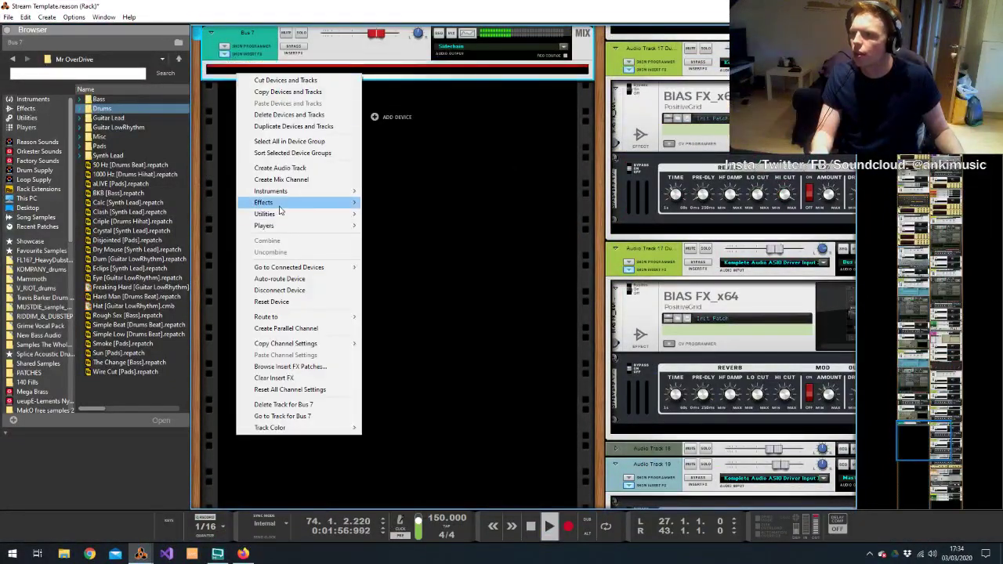
mouse_move(282, 205)
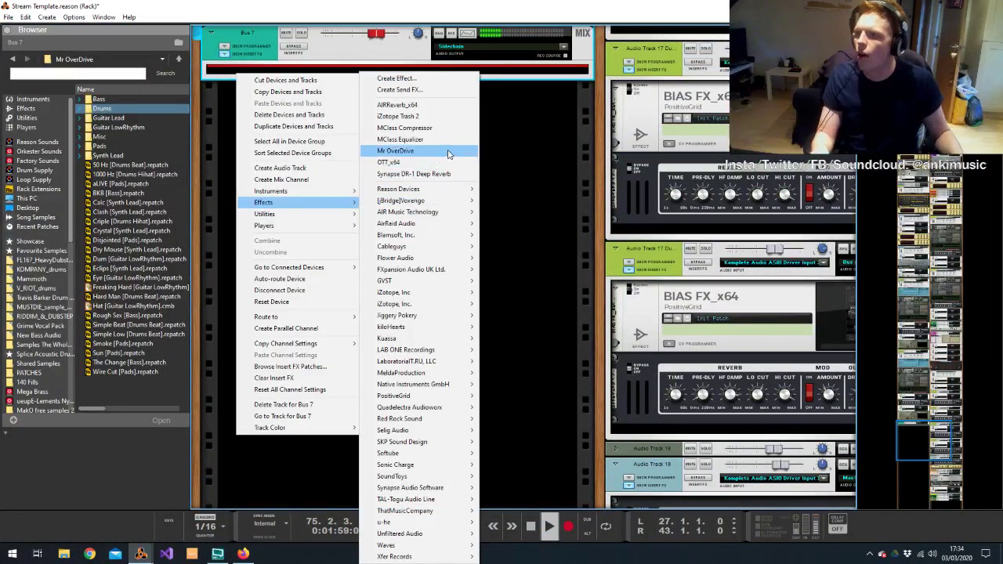
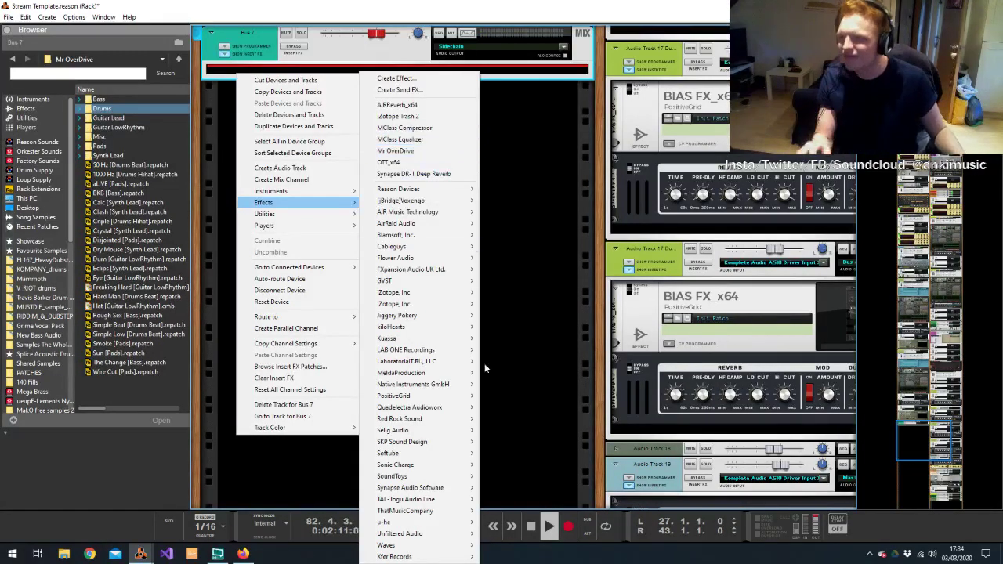
mouse_move(432, 434)
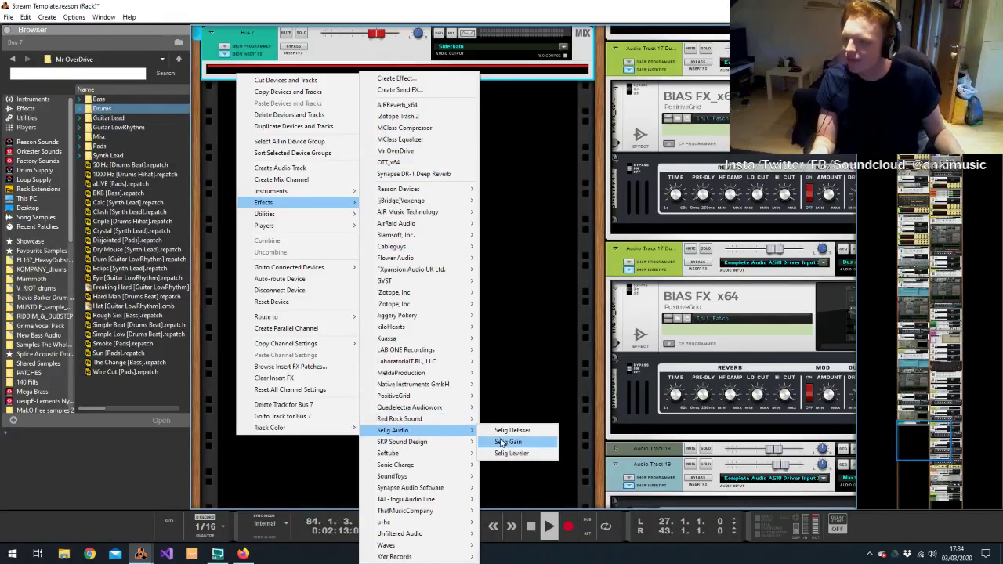
click(503, 444)
key(F7)
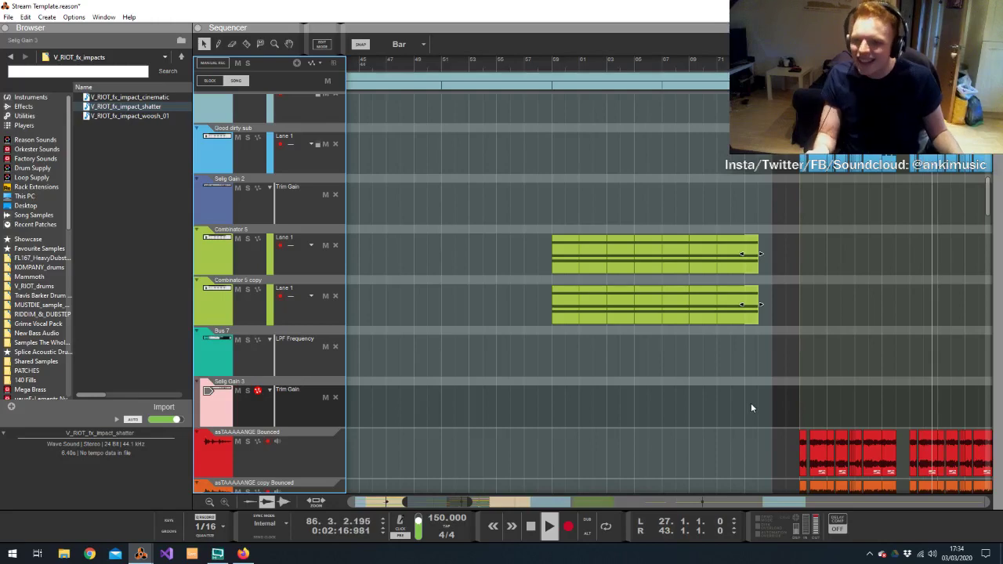
Draw a Trim Gain automation clip from bar 56 to bar 74 on the Selig Gain 3 track, keeping the level at 0.0 dB
drag(751, 407, 512, 406)
double_click(578, 405)
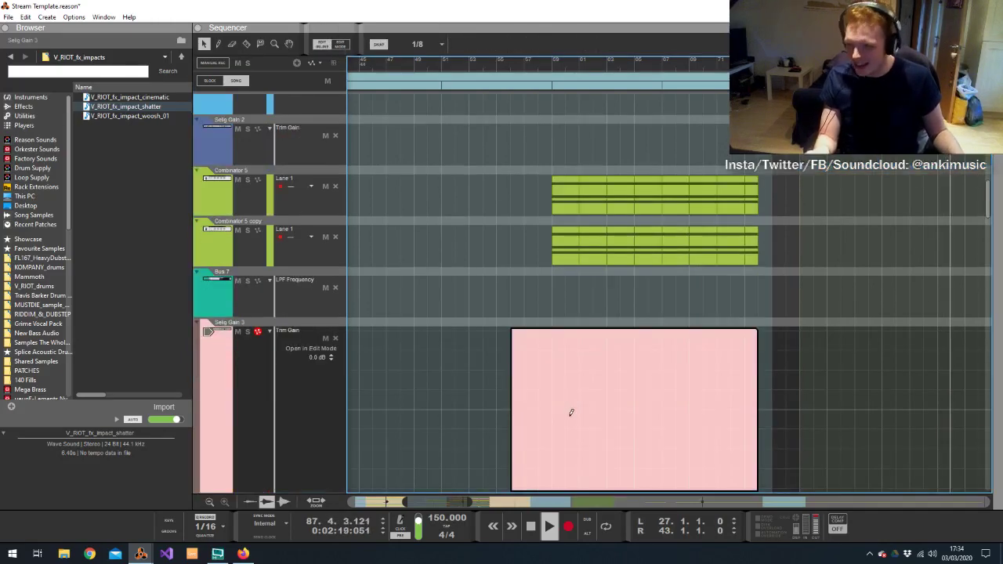
click(571, 414)
double_click(813, 280)
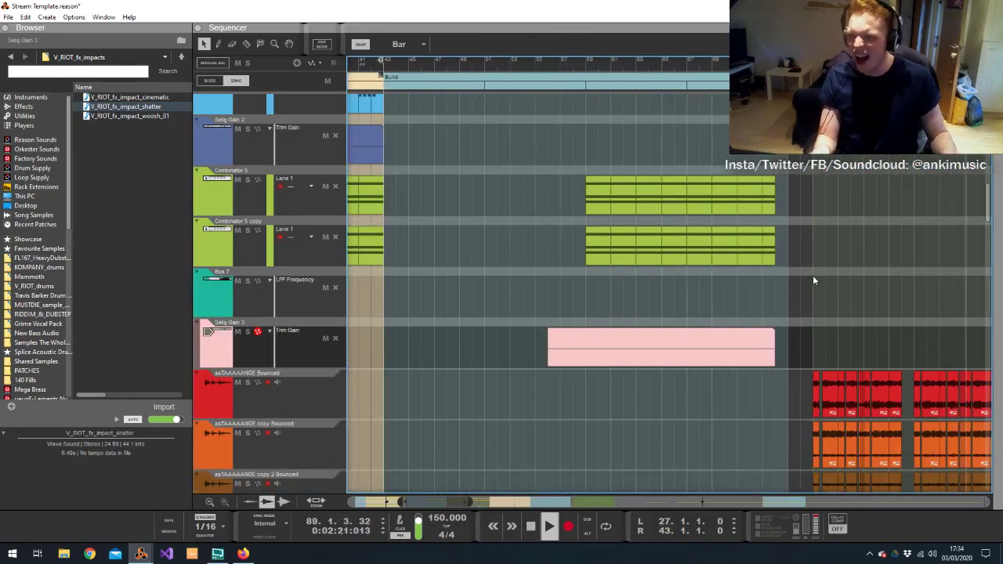
Examine the drop tracks and the effects and fill clips across the verse and build sections of the arrangement
scroll(813, 275, down, 5)
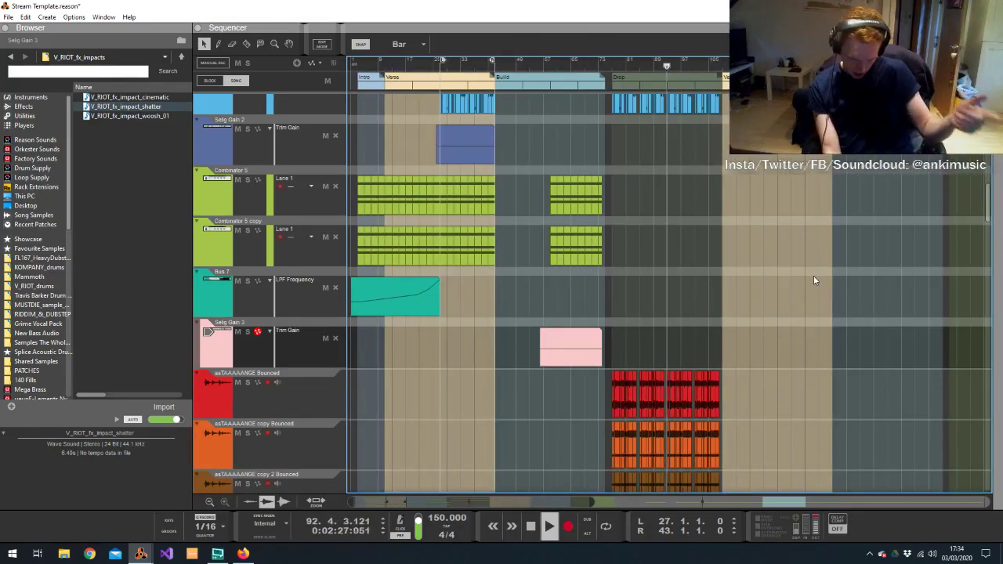
scroll(813, 280, up, 2)
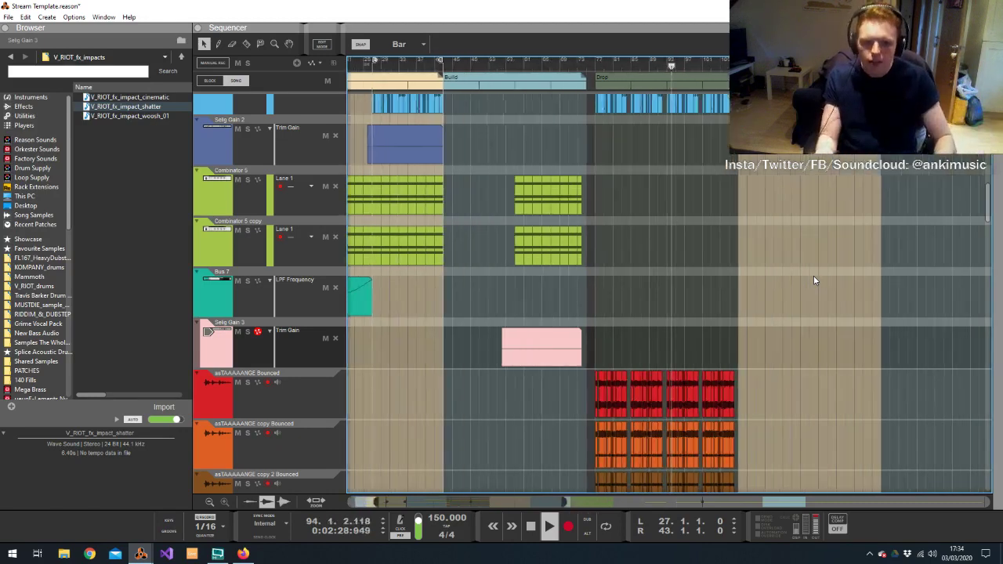
scroll(814, 280, up, 3)
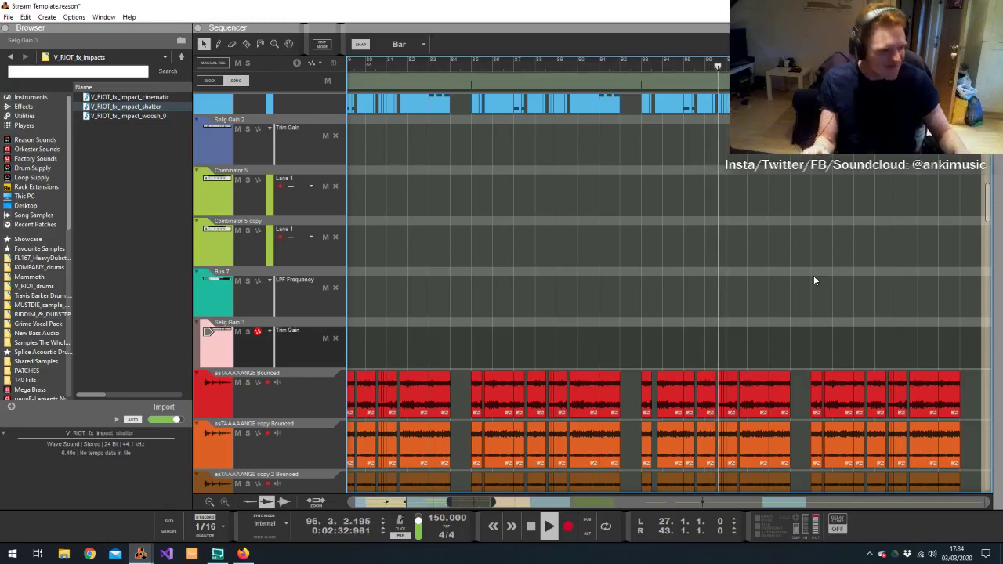
scroll(815, 276, up, 10)
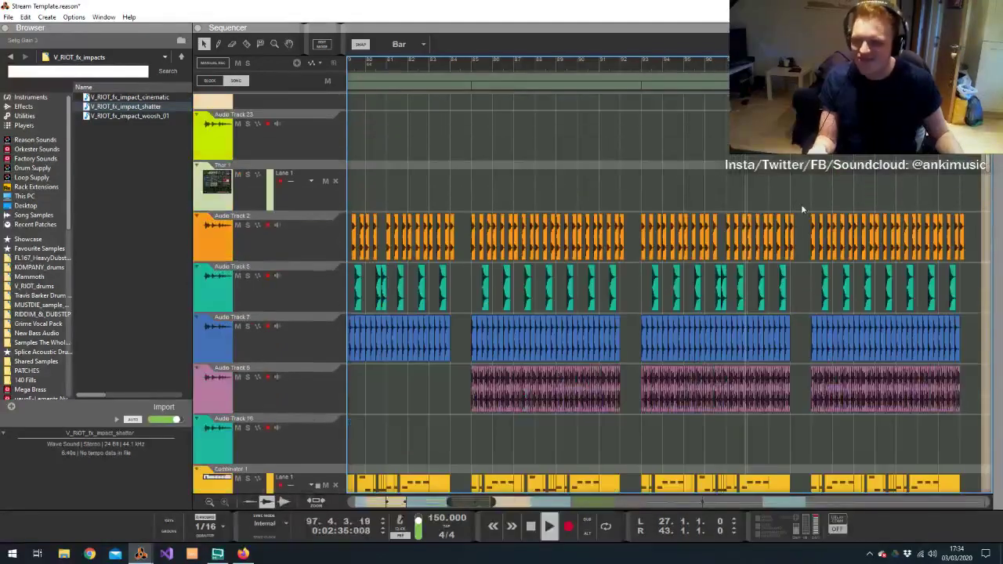
scroll(792, 182, down, 10)
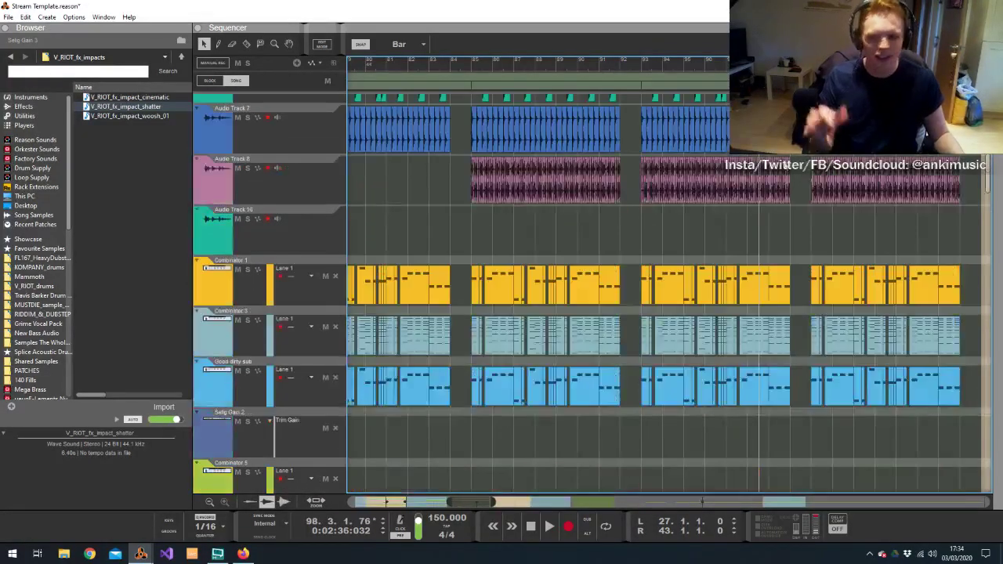
scroll(782, 182, down, 15)
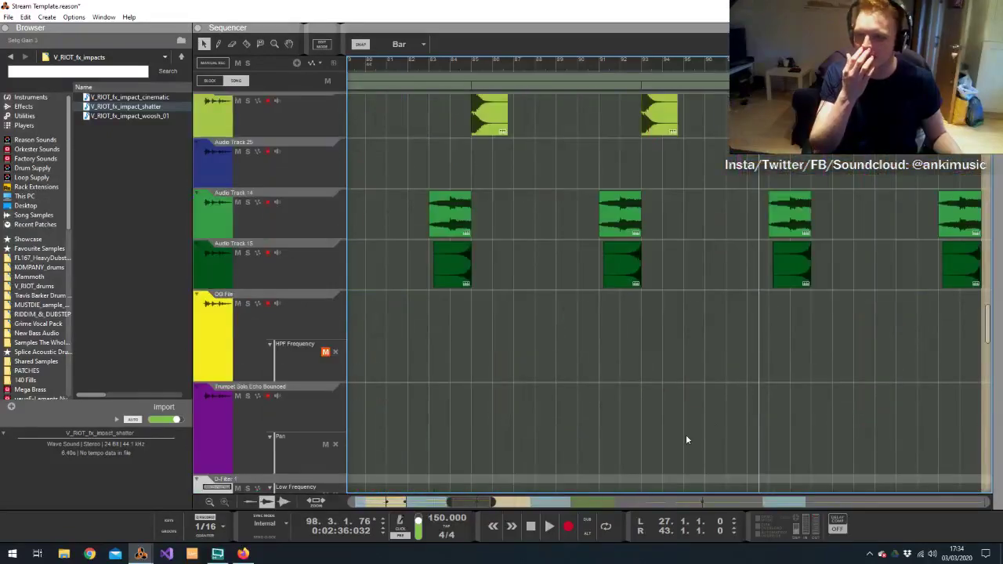
scroll(666, 274, down, 3)
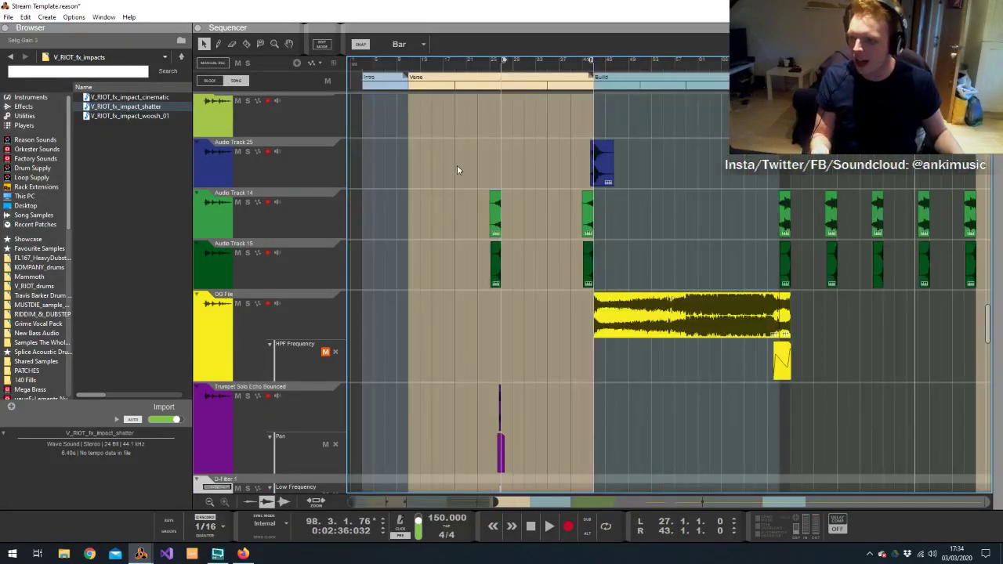
scroll(459, 170, up, 20)
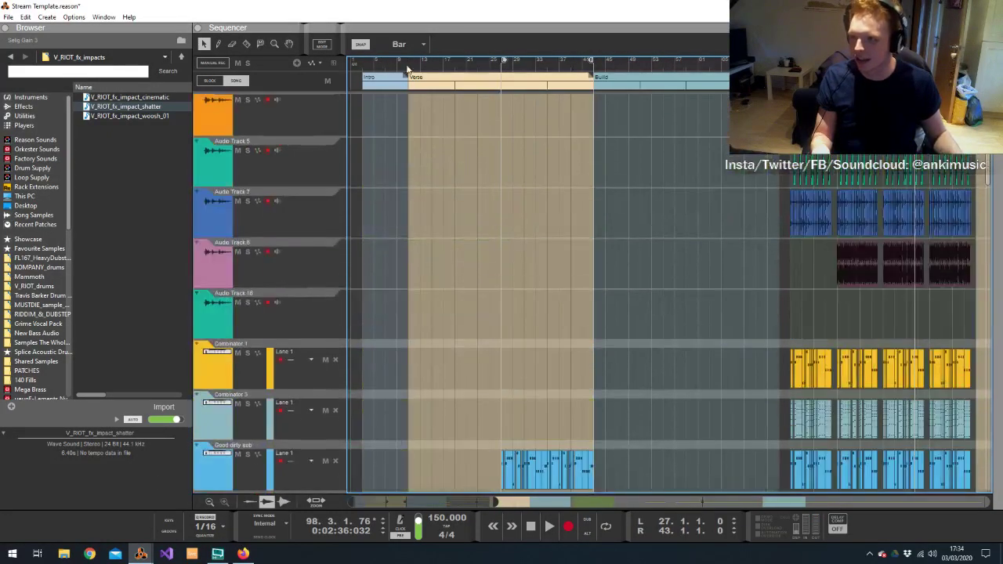
Play from the intro, add a third MClass Equalizer to Audio Track 24 with Parametric 1 gain at -16.3 dB, and return to the arrangement
click(362, 66)
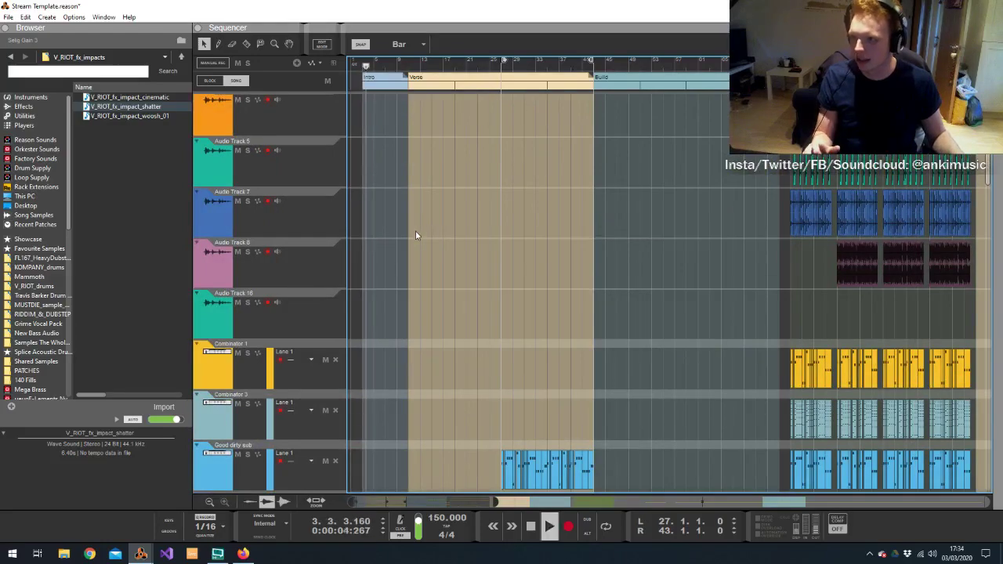
scroll(450, 270, down, 5)
scroll(451, 278, down, 12)
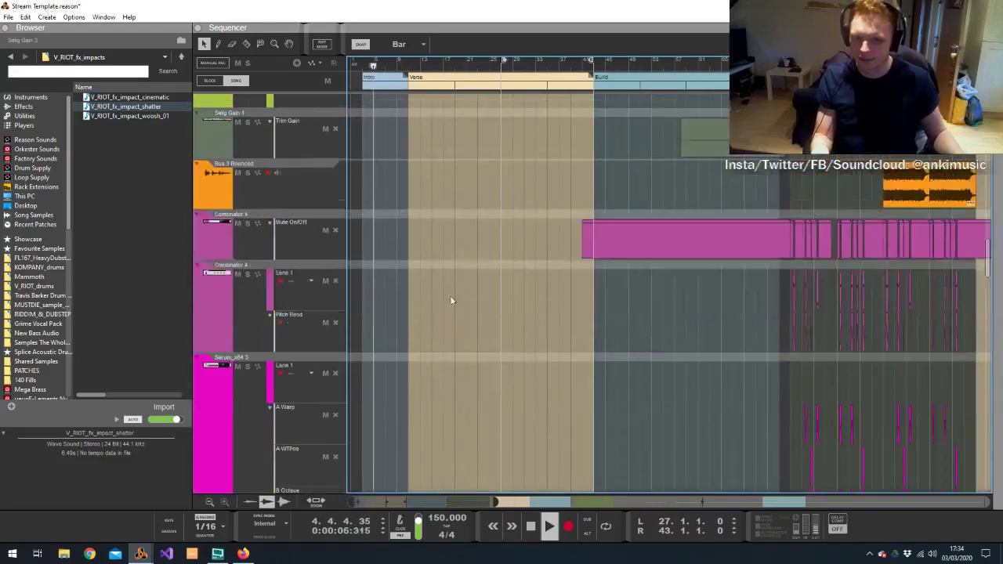
scroll(438, 283, down, 4)
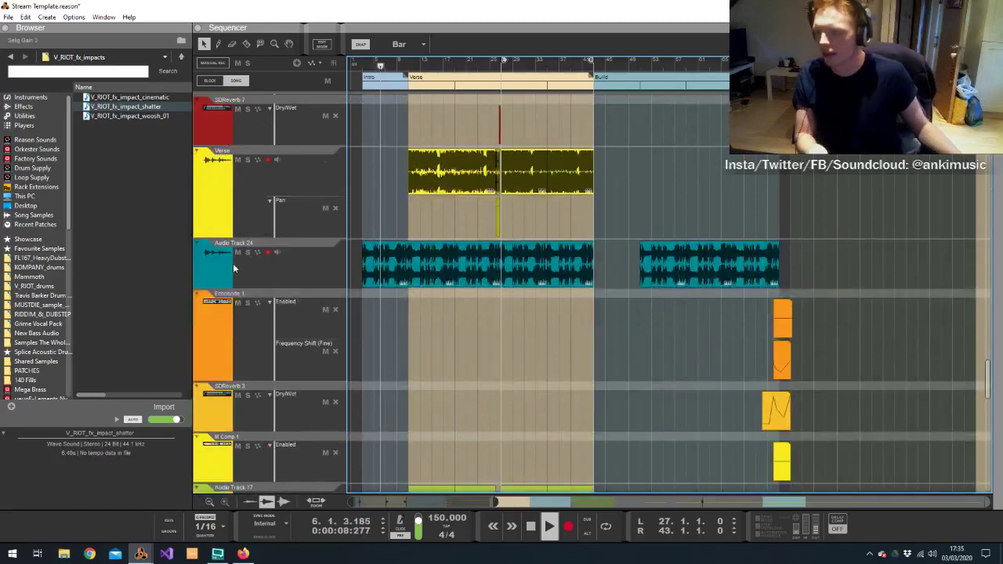
key(alt+Tab)
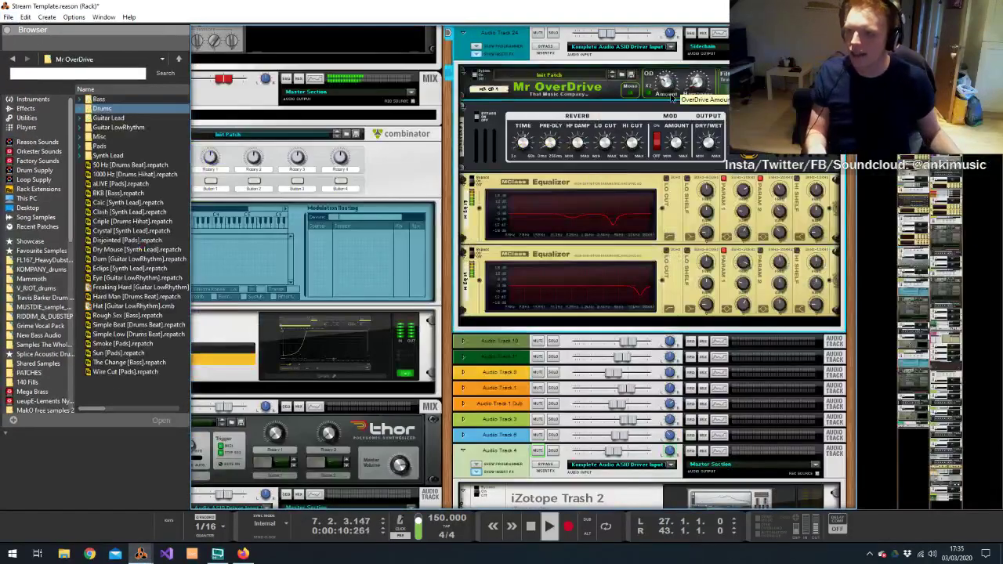
right_click(624, 278)
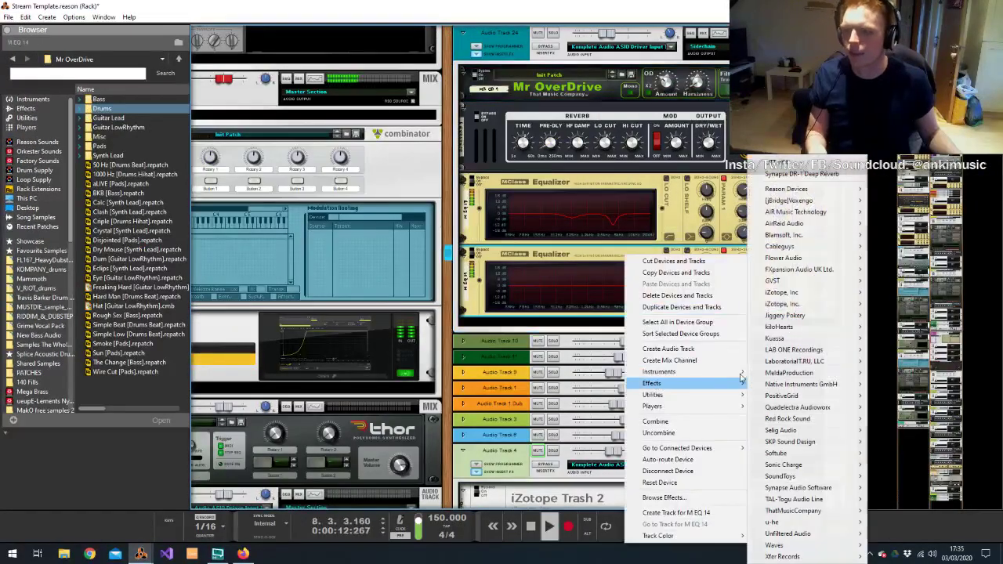
click(725, 337)
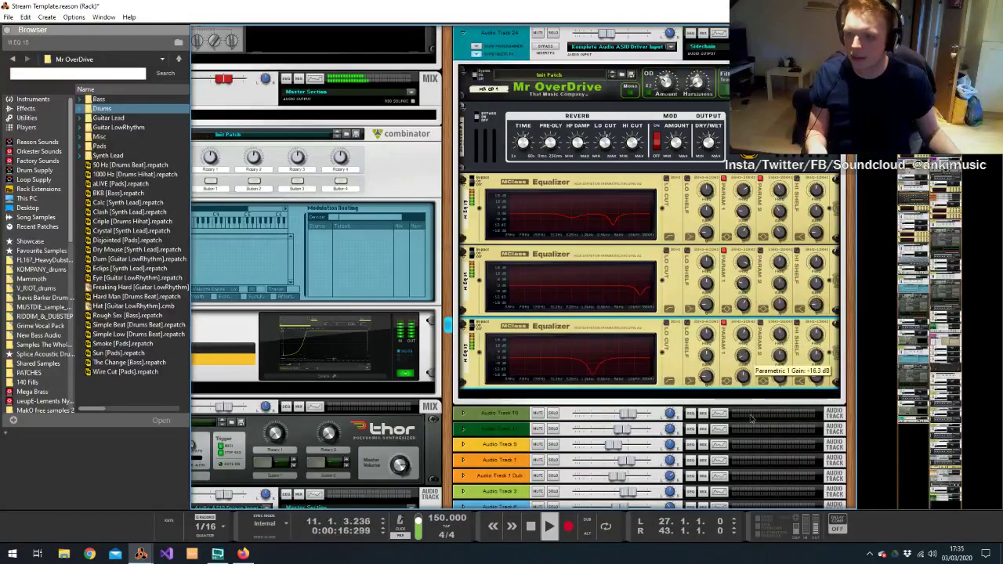
key(alt+Tab)
click(403, 249)
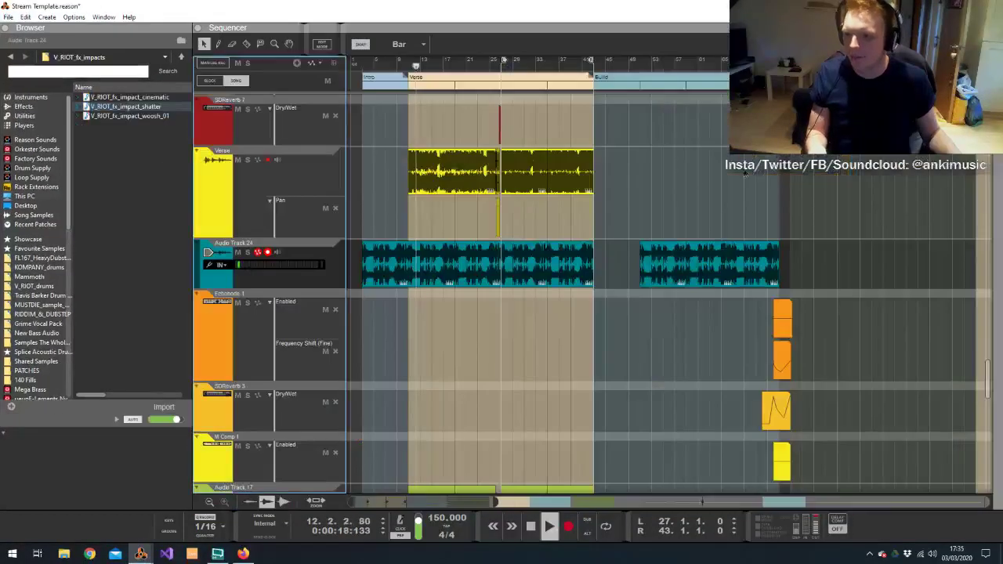
Copy the Audio Track 14 and Audio Track 15 clips from bar 25 to bar 9, just before the verse
scroll(470, 243, up, 5)
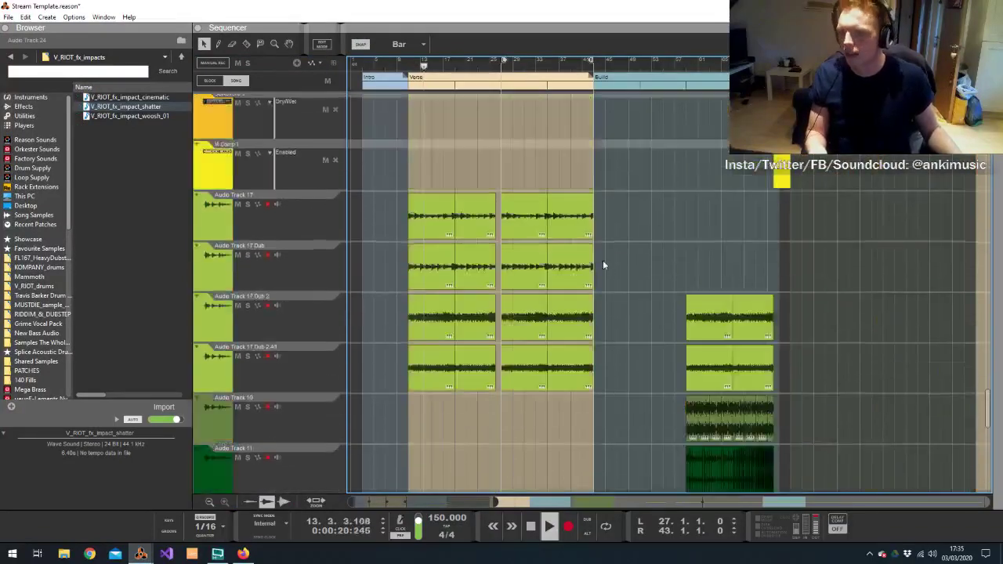
scroll(609, 268, up, 8)
drag(525, 245, 405, 337)
click(552, 264)
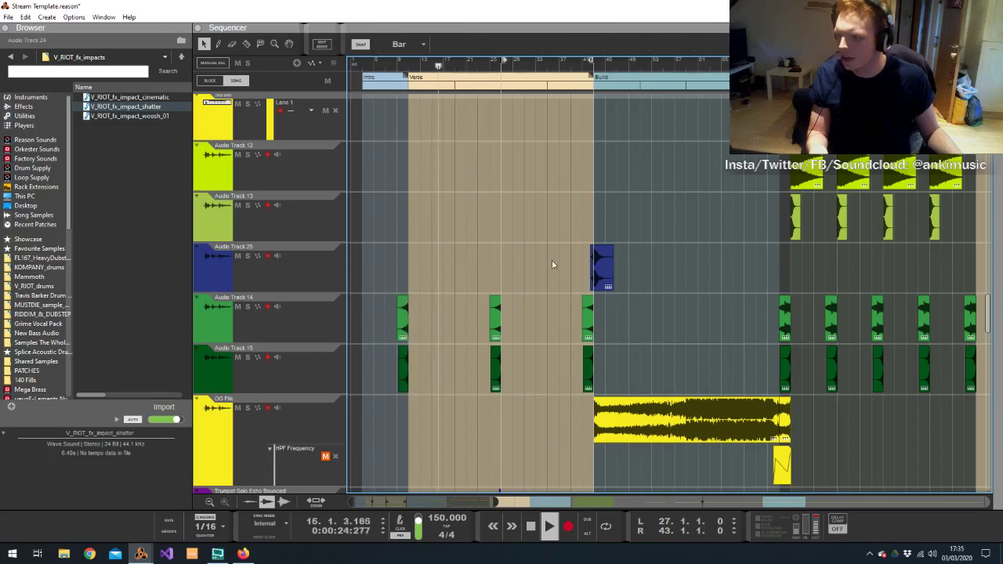
Copy the Audio Track 14 and Audio Track 15 clips from bar 41 to bar 57 in the build, and play the transition
drag(640, 295, 580, 385)
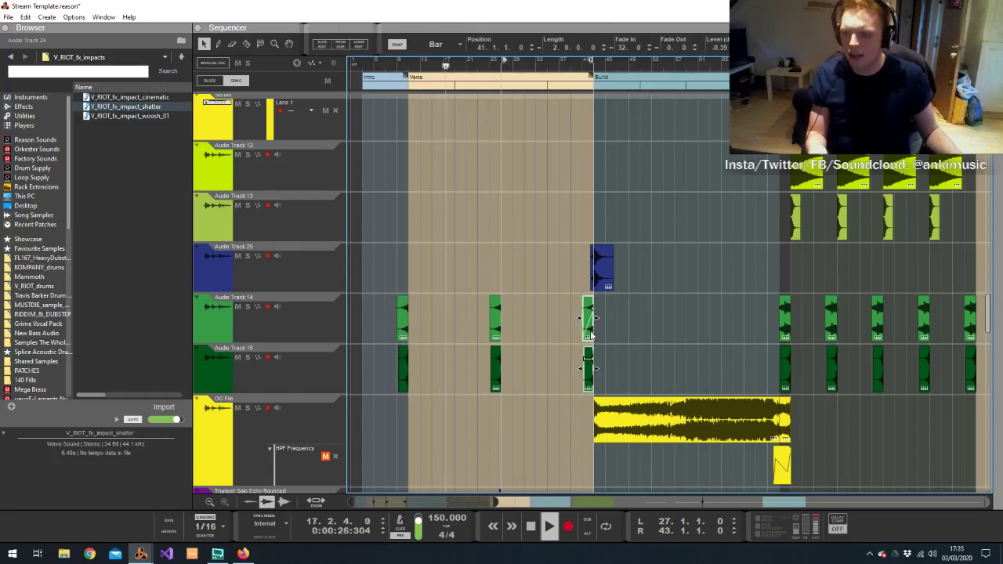
drag(590, 332, 685, 329)
click(687, 69)
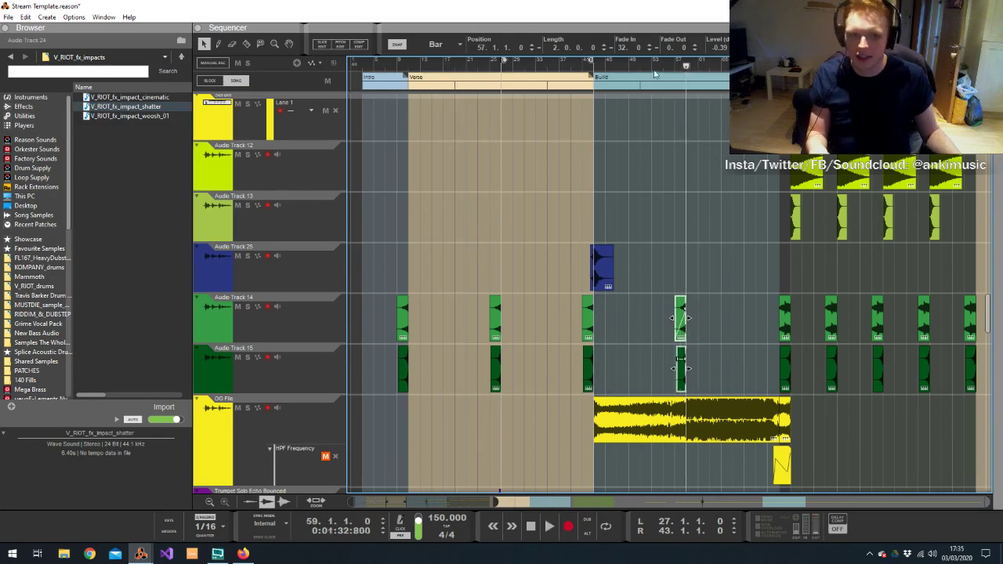
key(space)
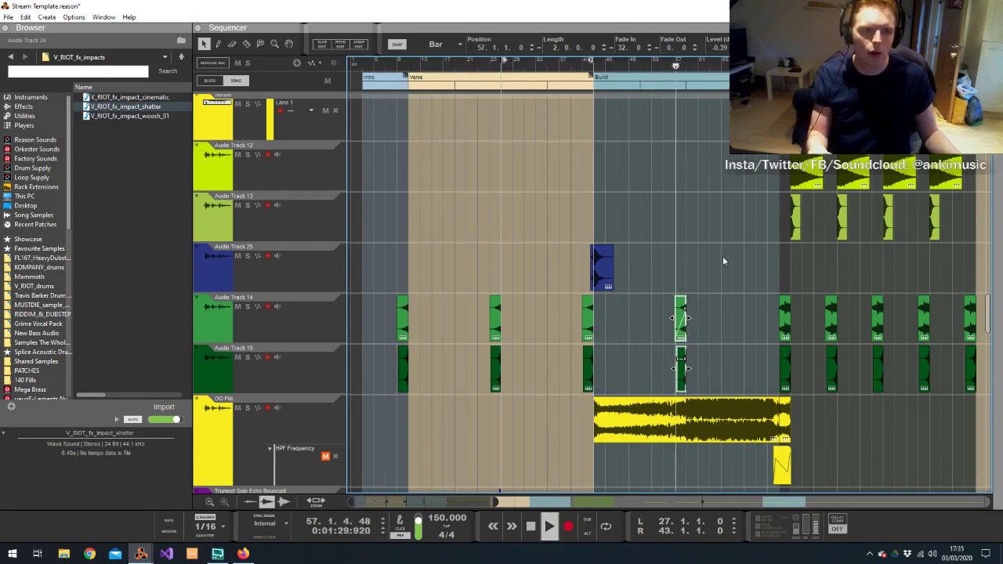
click(723, 257)
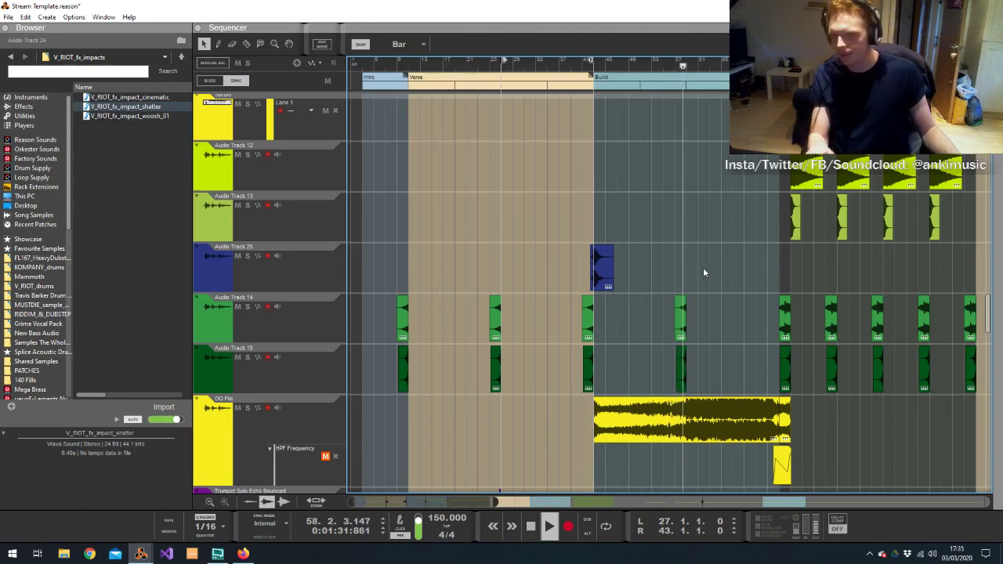
Look over the build's synth, chord and drum tracks up to the sidechain trigger while the section plays
scroll(709, 271, up, 10)
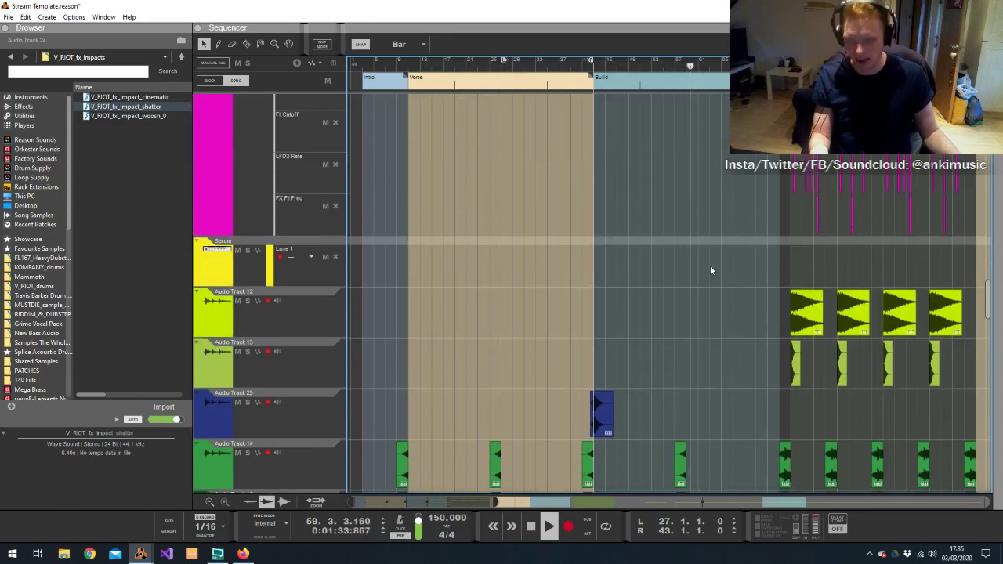
scroll(720, 268, up, 5)
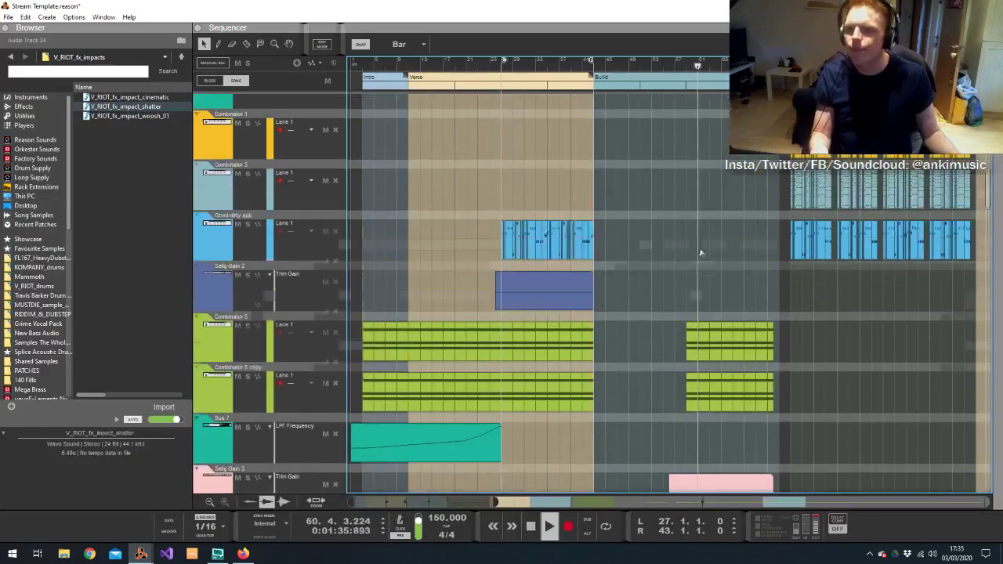
scroll(694, 238, down, 6)
scroll(694, 237, up, 8)
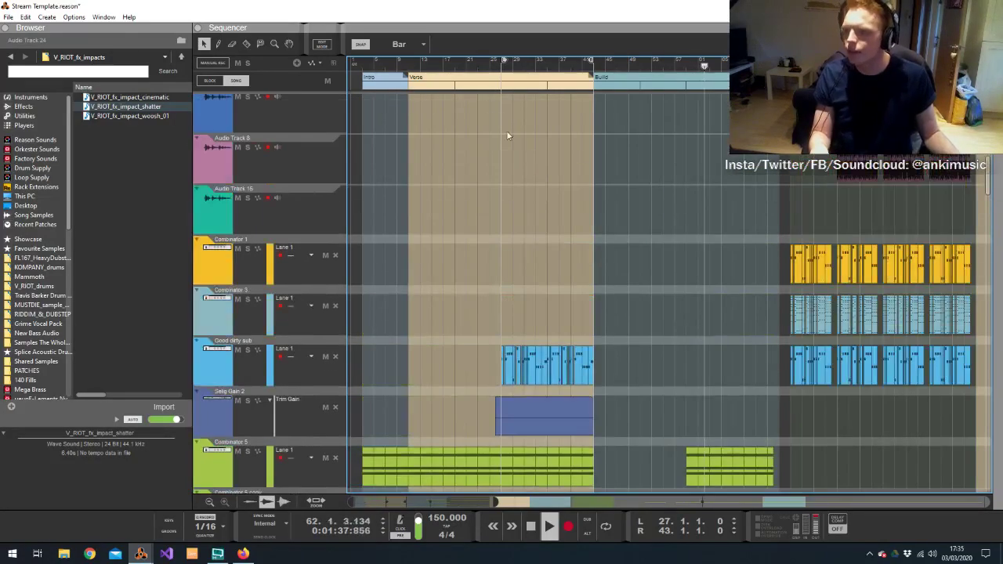
scroll(744, 201, up, 6)
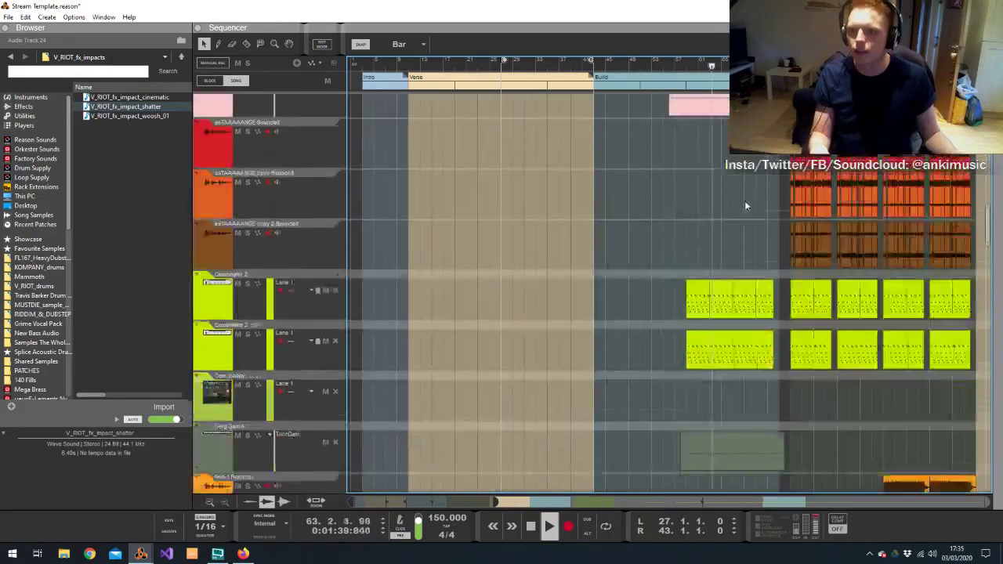
scroll(741, 200, up, 8)
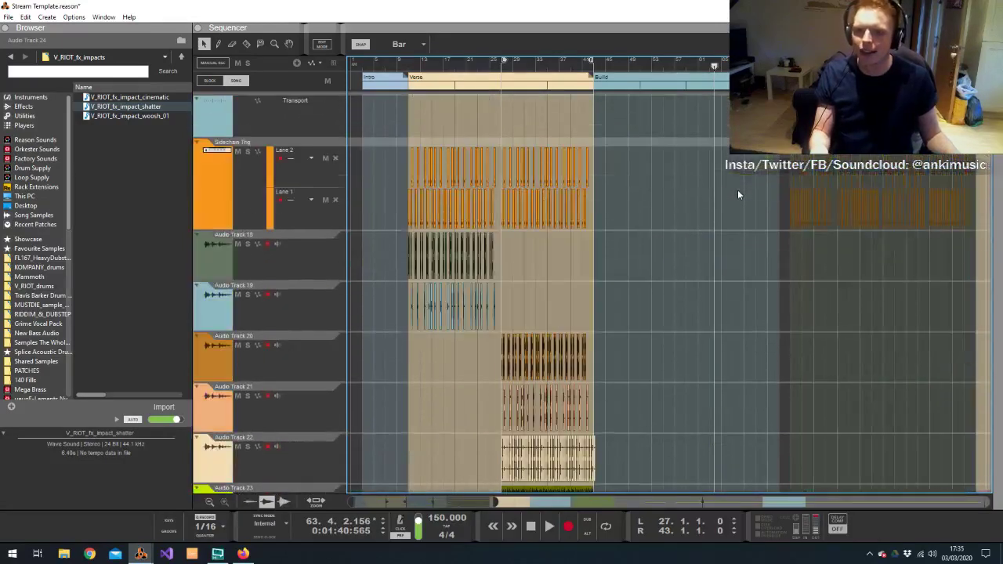
Set snapping to 1/4 and repeat the sidechain trigger clip on every quarter note in Lane 1 from bar 59 to bar 75
scroll(699, 189, up, 2)
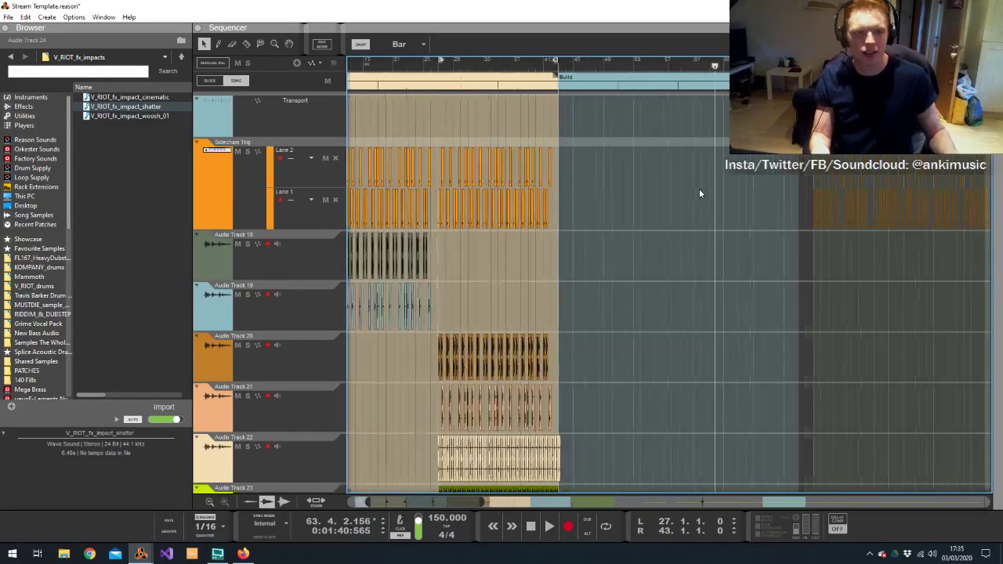
scroll(699, 188, up, 1)
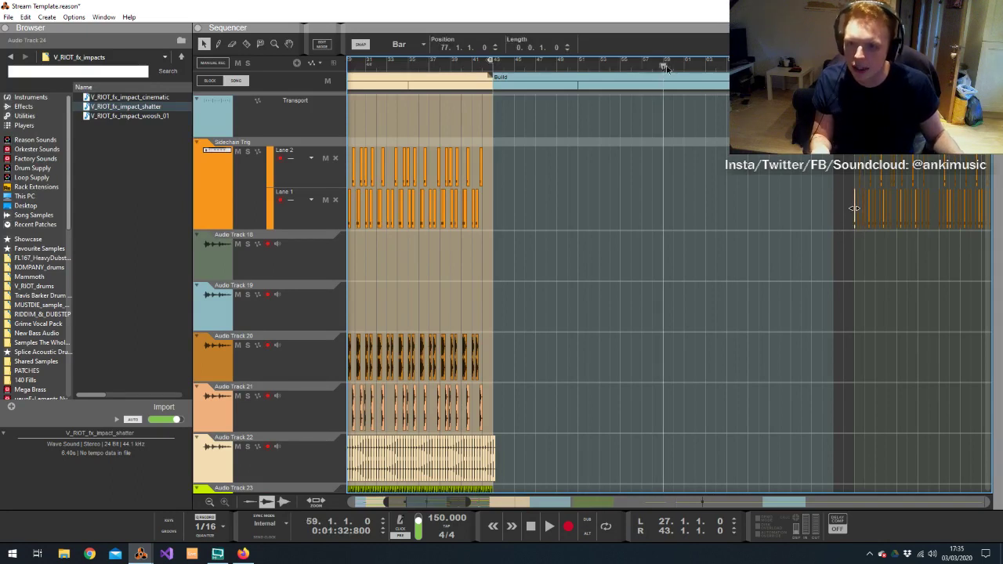
click(412, 44)
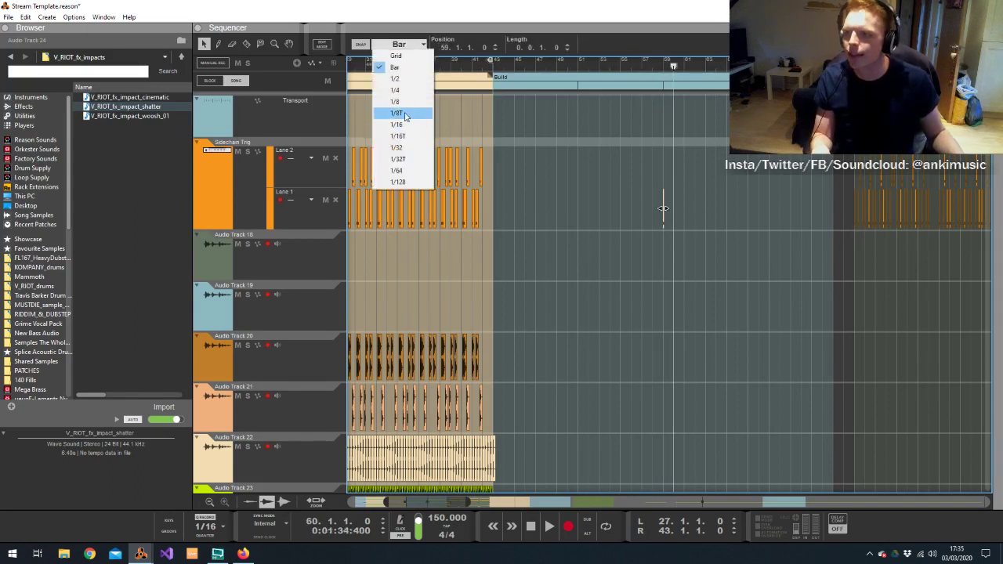
click(401, 110)
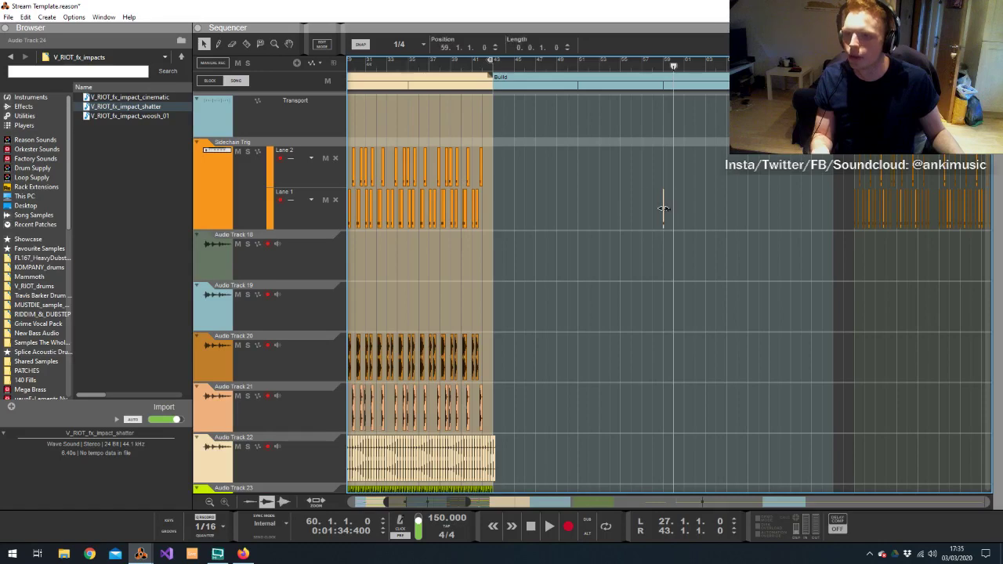
drag(600, 224, 600, 225)
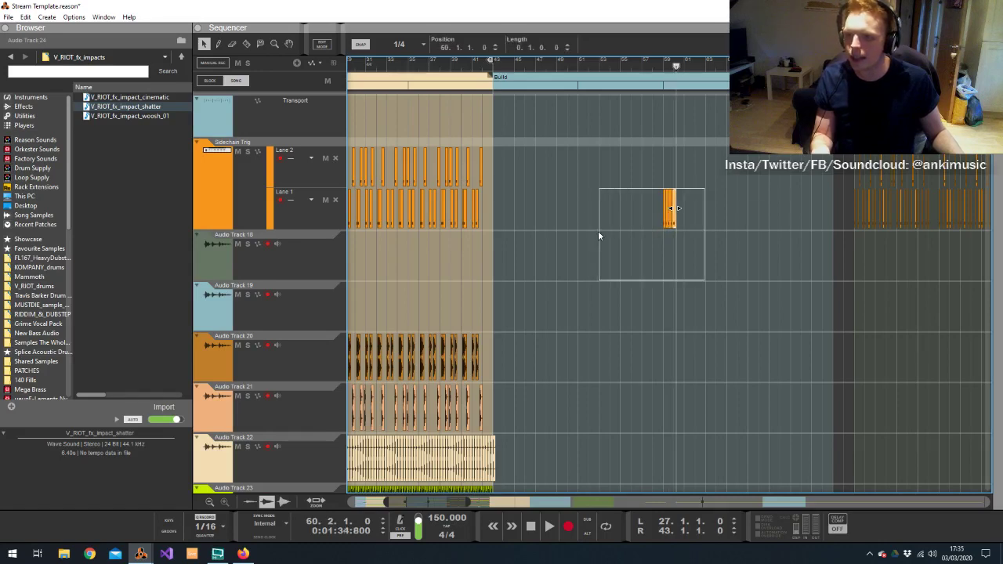
key(ctrl+d)
key(ctrl+d)
key(ctrl+d)
key(ctrl+d)
key(ctrl+d)
key(ctrl+d)
key(ctrl+d)
key(ctrl+d)
key(ctrl+d)
key(ctrl+d)
key(ctrl+d)
key(ctrl+d)
key(ctrl+d)
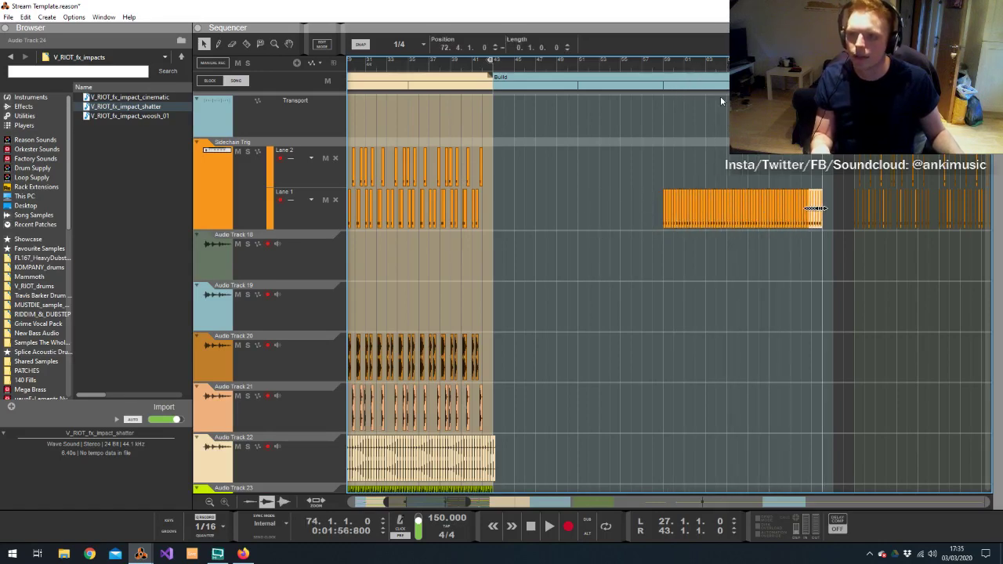
key(ctrl+d)
Play the build and route the OG File channel's output to the Sidechain bus in the mixer, returning to the arrangement
click(639, 64)
key(space)
click(709, 150)
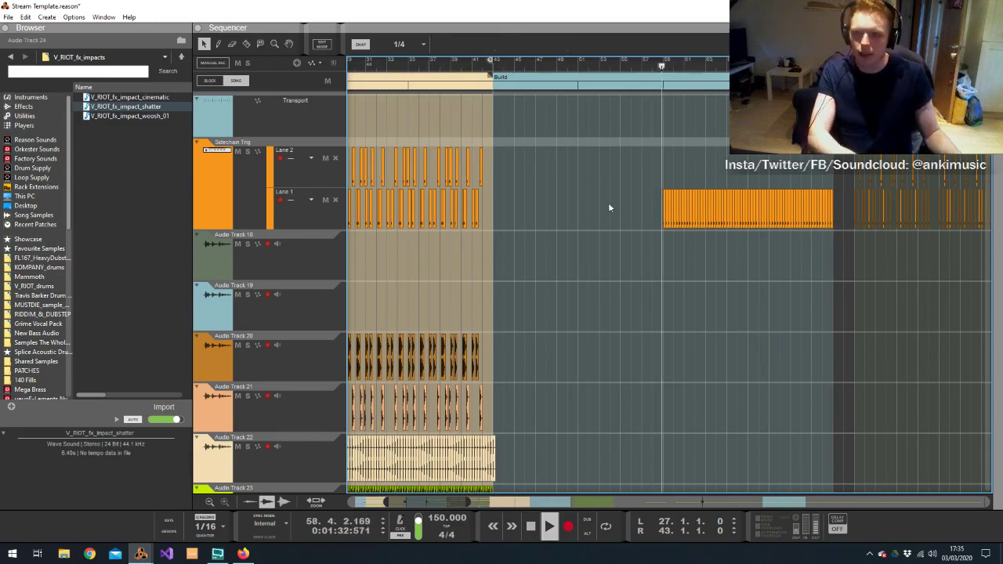
key(alt+Tab)
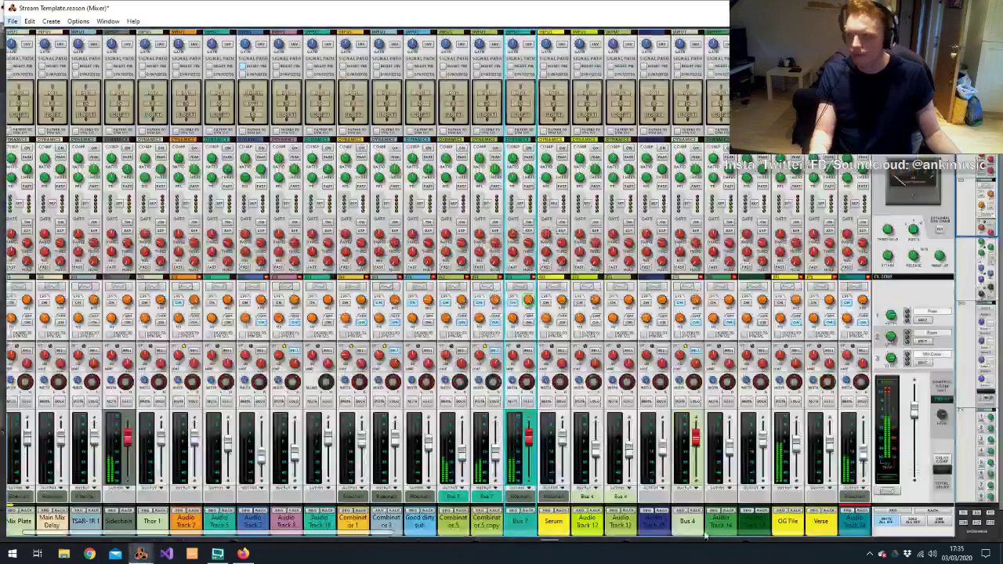
click(793, 488)
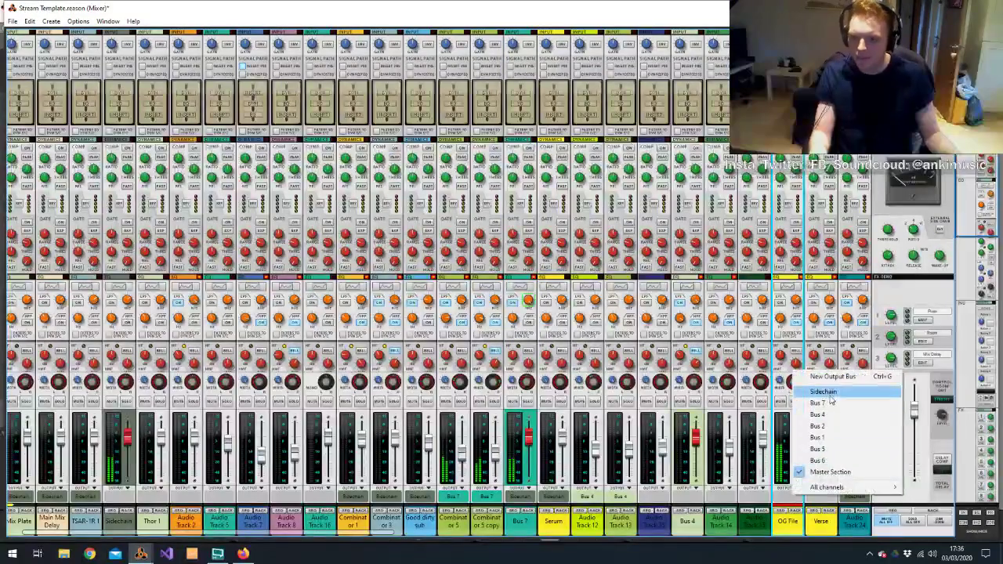
click(829, 395)
key(alt+Tab)
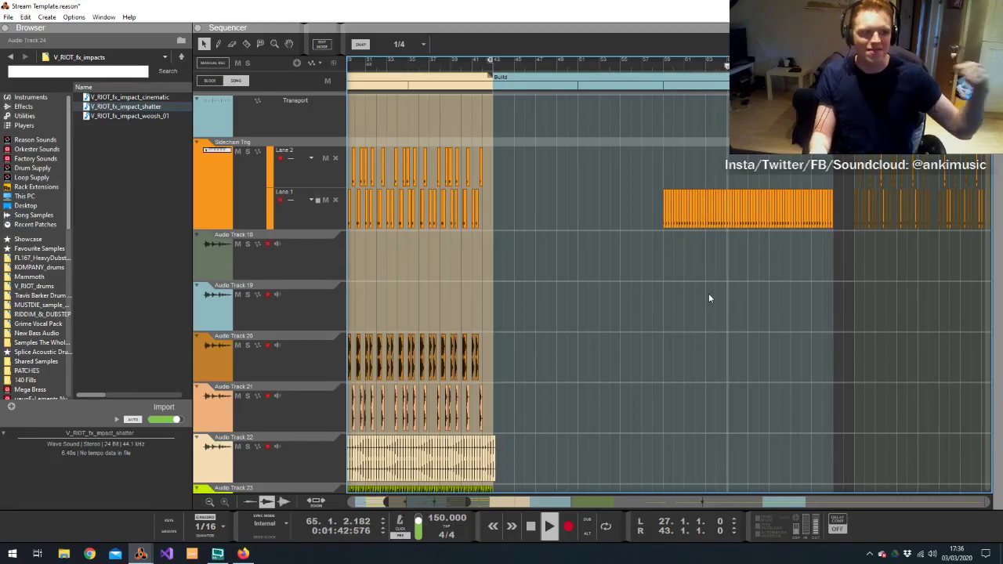
Create a new audio track directly below Audio Track 11
scroll(709, 293, down, 10)
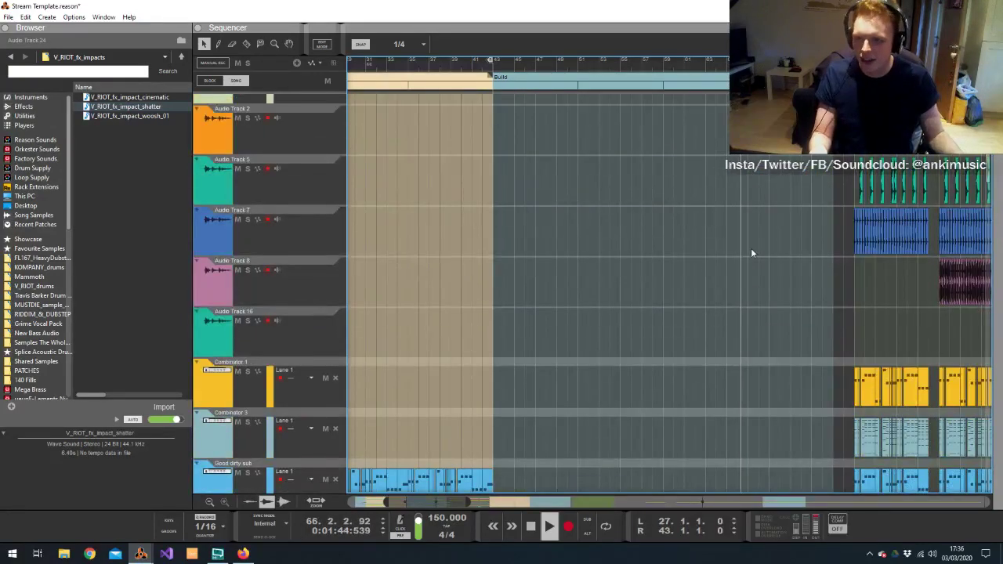
scroll(751, 253, down, 5)
drag(790, 238, 738, 276)
scroll(688, 351, down, 5)
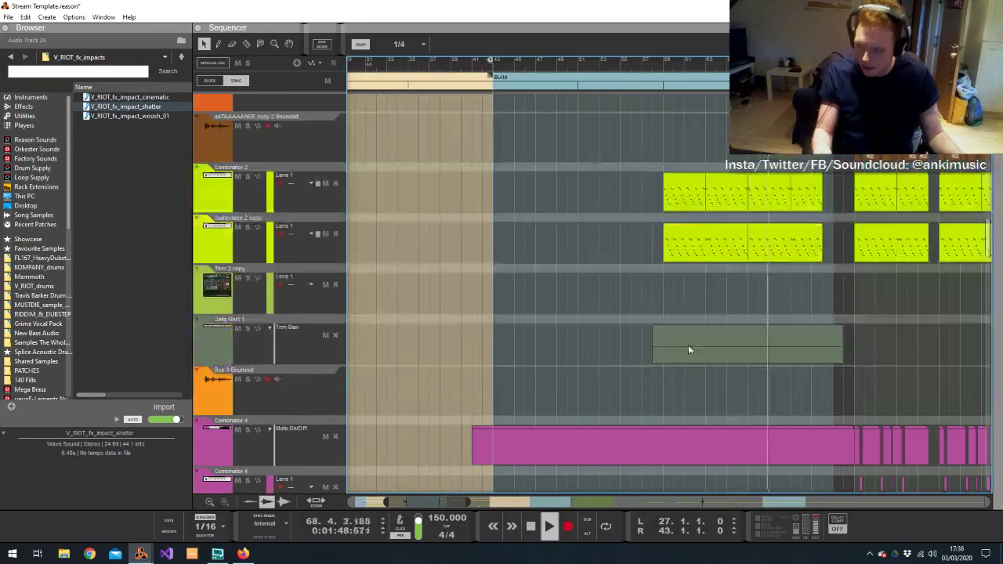
scroll(689, 350, down, 10)
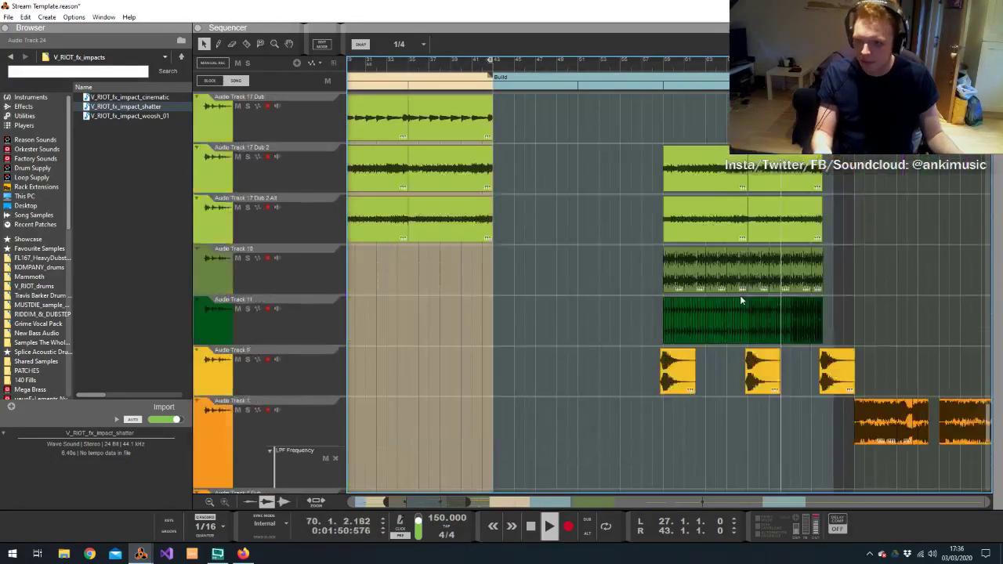
scroll(741, 298, down, 5)
scroll(743, 298, up, 6)
click(284, 346)
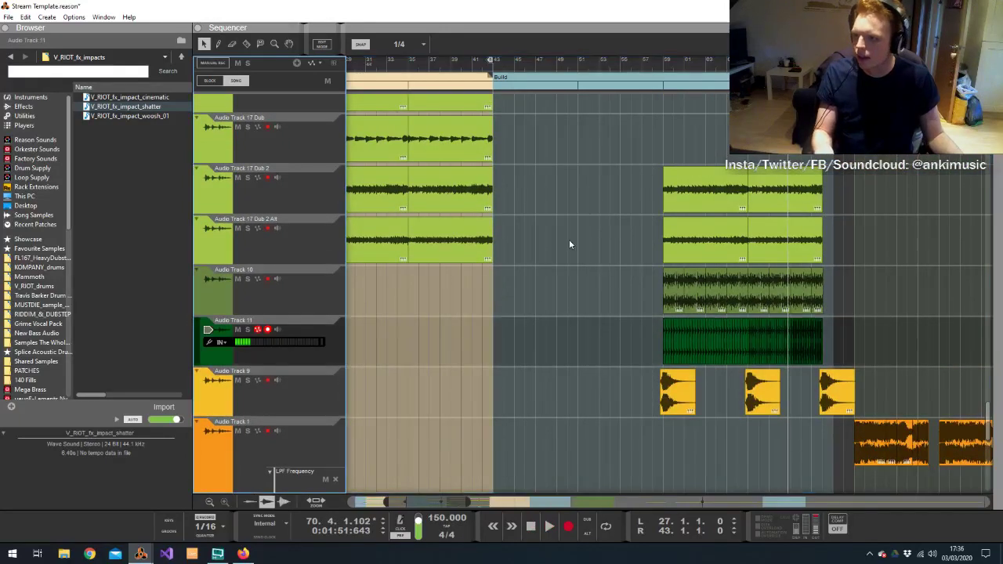
key(ctrl+t)
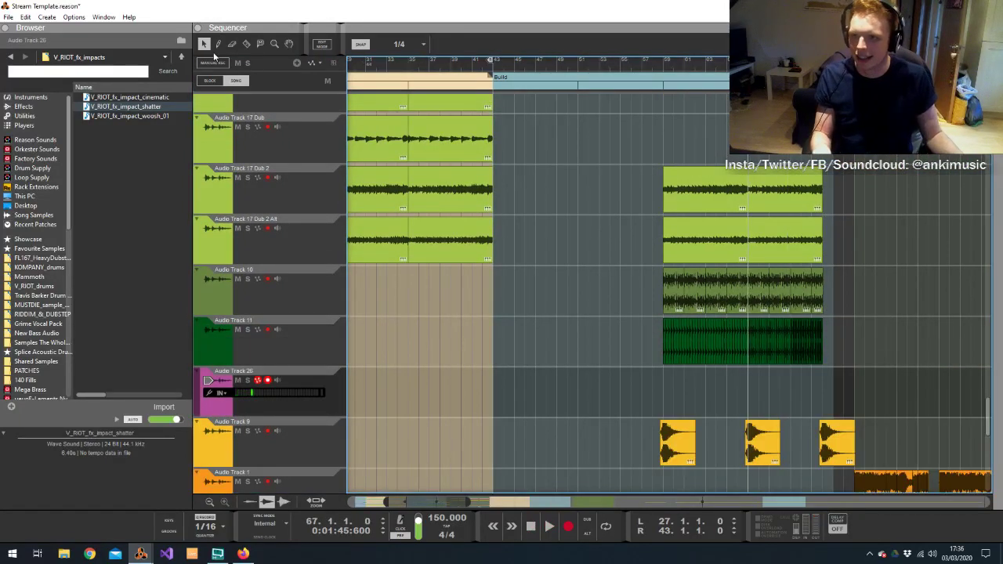
Place the V_RIOT_snare_layer_01 sample from the V_RIOT_drums snares folder on Audio Track 26 at bar 67
click(32, 286)
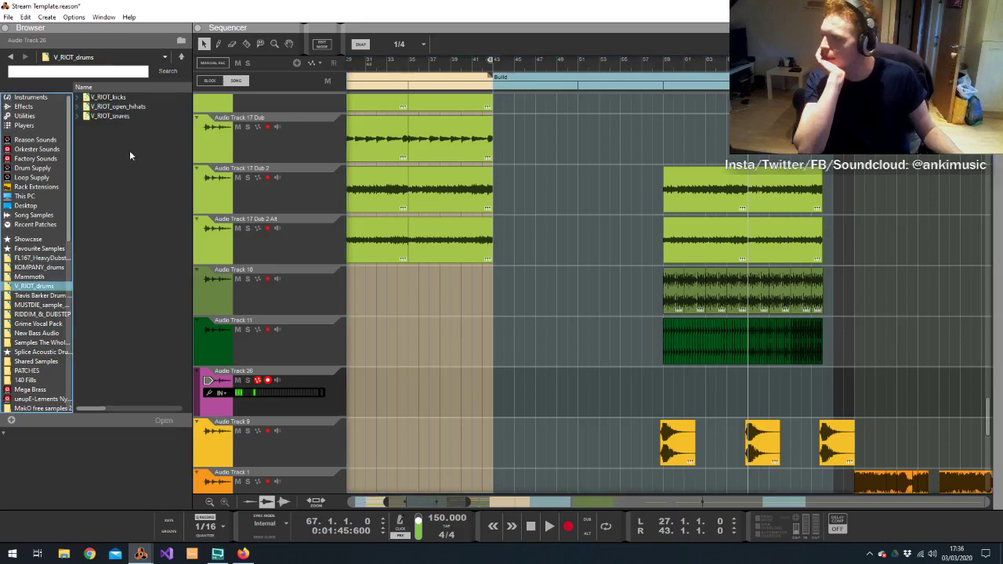
double_click(117, 115)
click(145, 193)
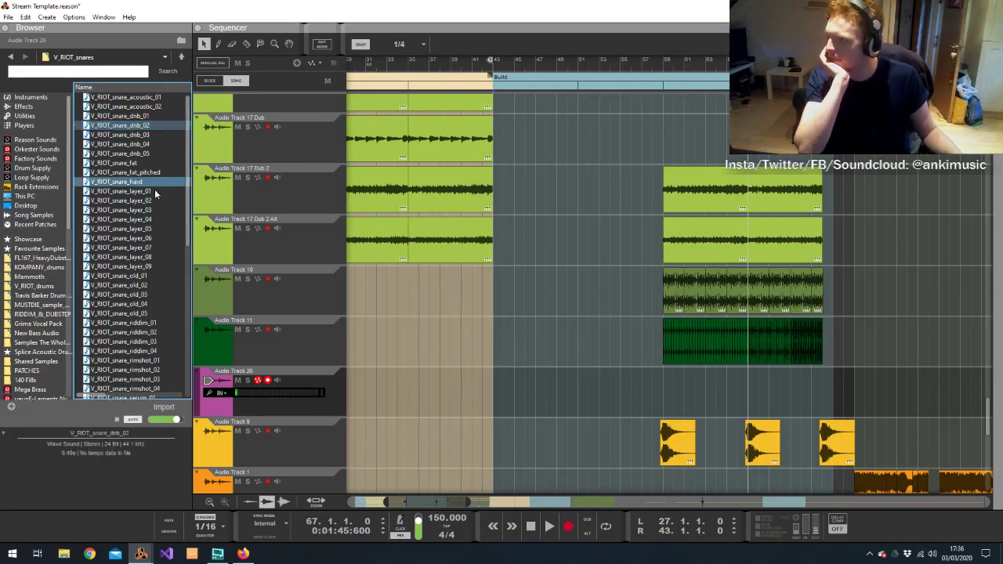
drag(118, 191, 750, 398)
Repeat the snare clip on every quarter note from bar 67 to bar 69, beat 3
click(455, 44)
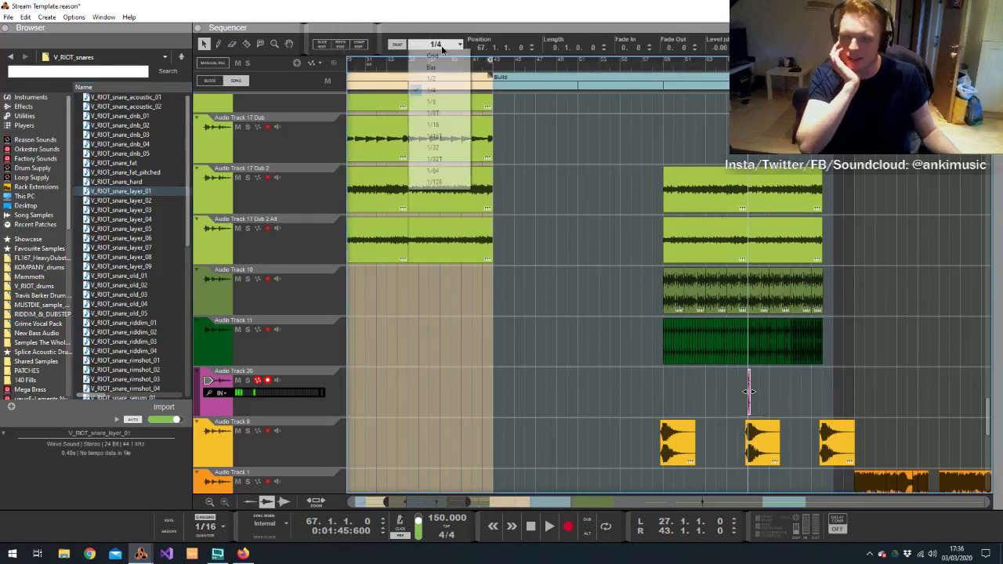
click(751, 338)
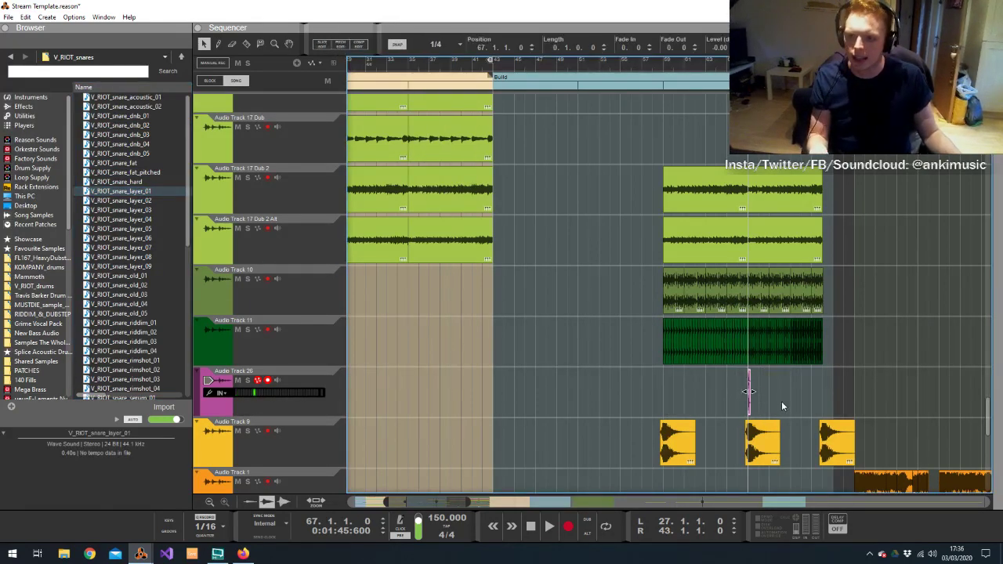
drag(768, 391, 778, 392)
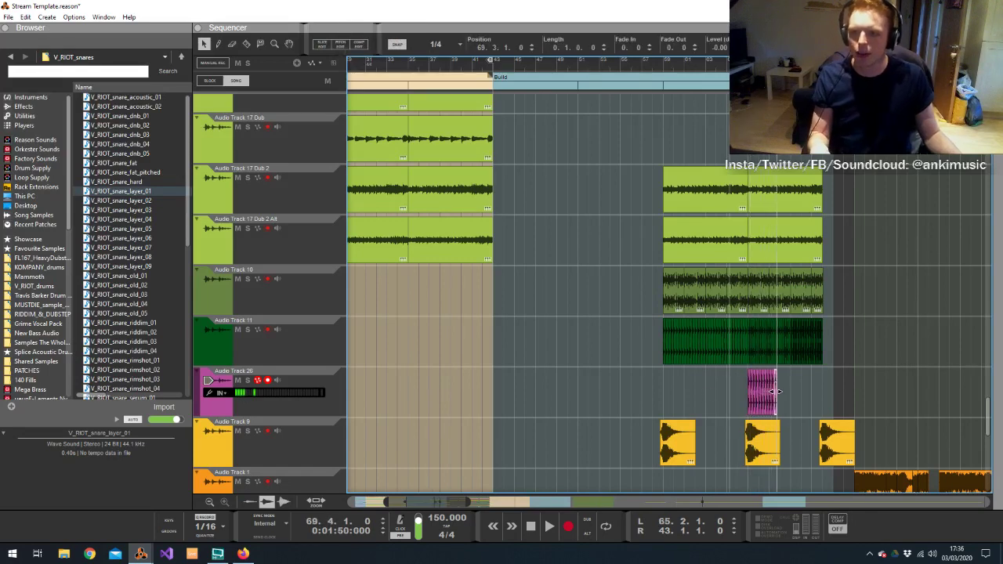
Equalize Audio Track 26 with a high-pass filter at 178.4 Hz and a high-mid cut of -8.89 dB at 1.94 kHz
click(320, 390)
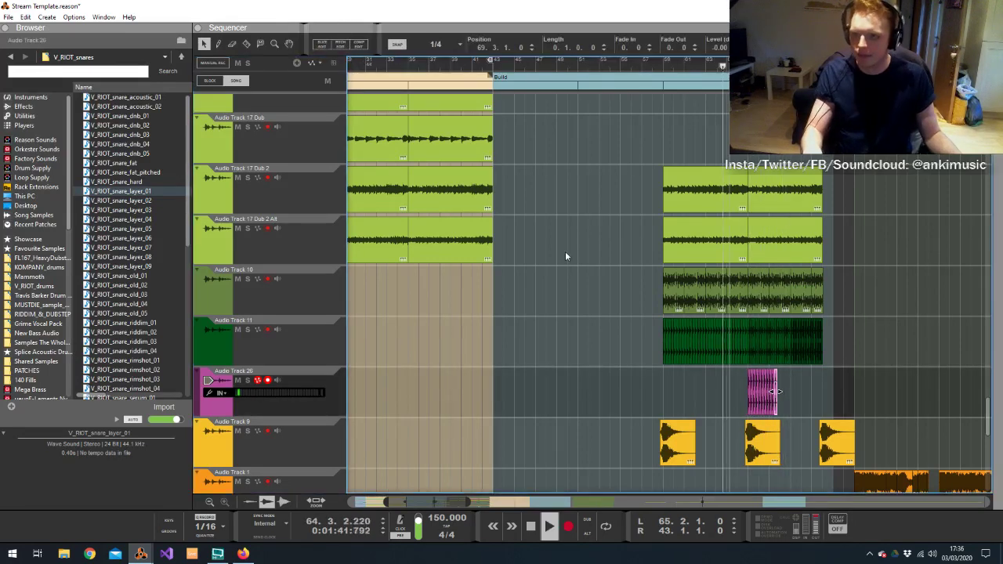
key(F2)
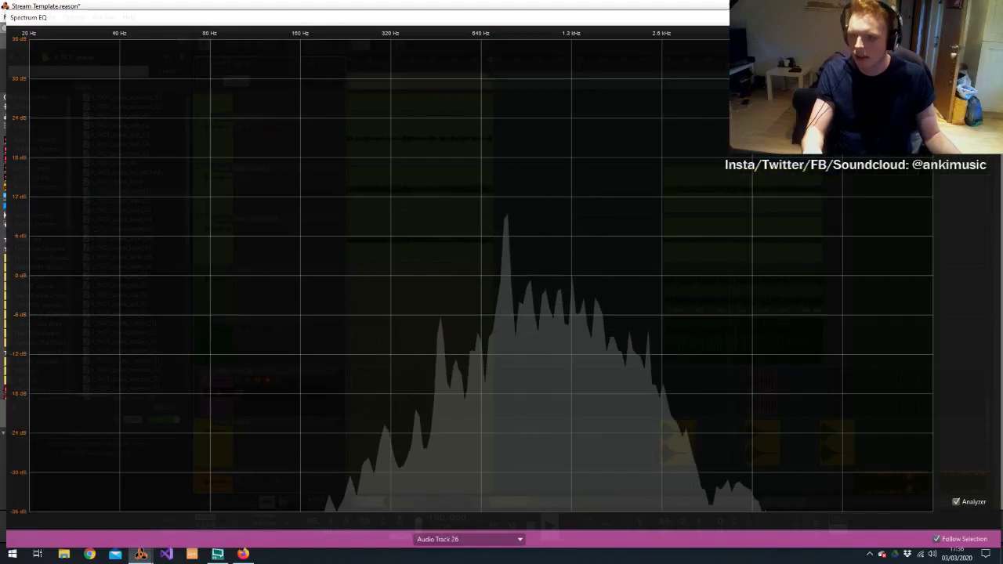
mouse_move(320, 275)
mouse_down()
mouse_move(332, 287)
mouse_move(315, 287)
mouse_up()
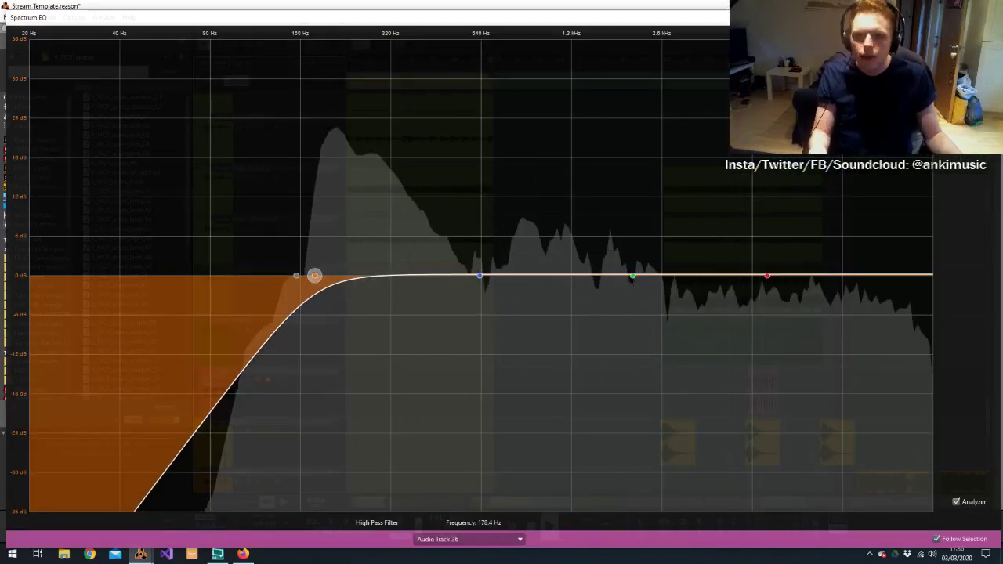
drag(633, 275, 626, 342)
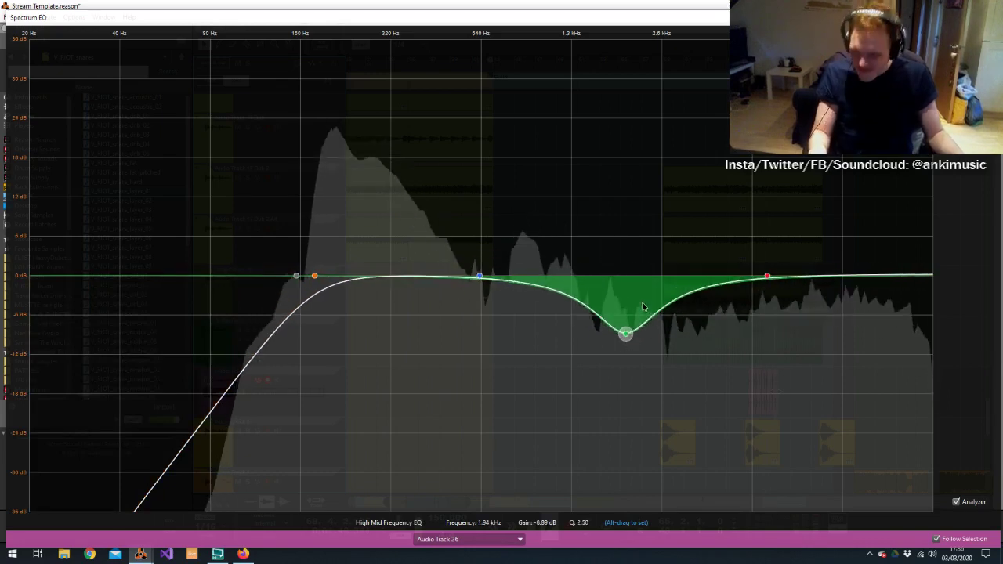
key(F2)
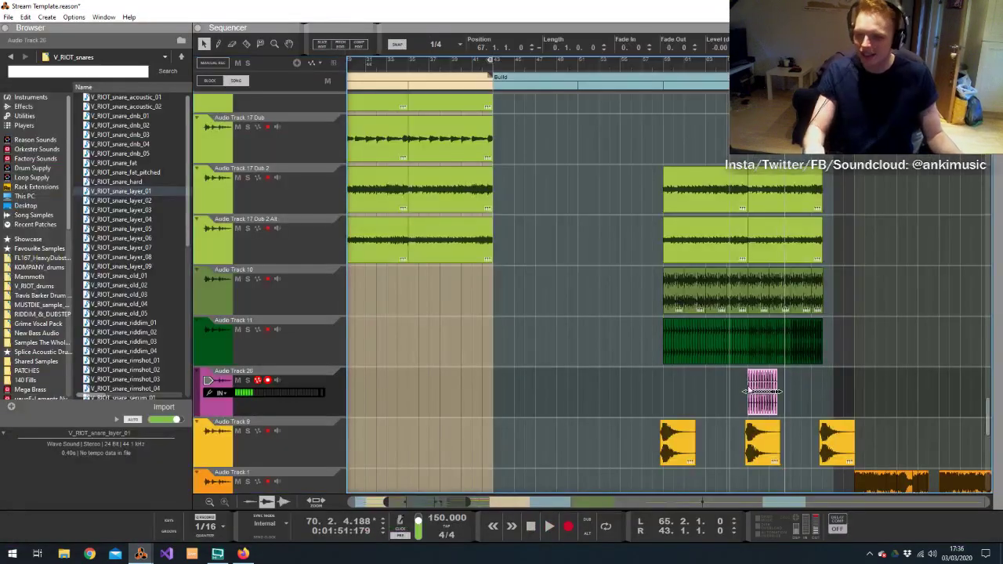
Extend the quarter-note snare pattern on Audio Track 26 to bar 74 by copying the existing hits
drag(777, 390, 806, 390)
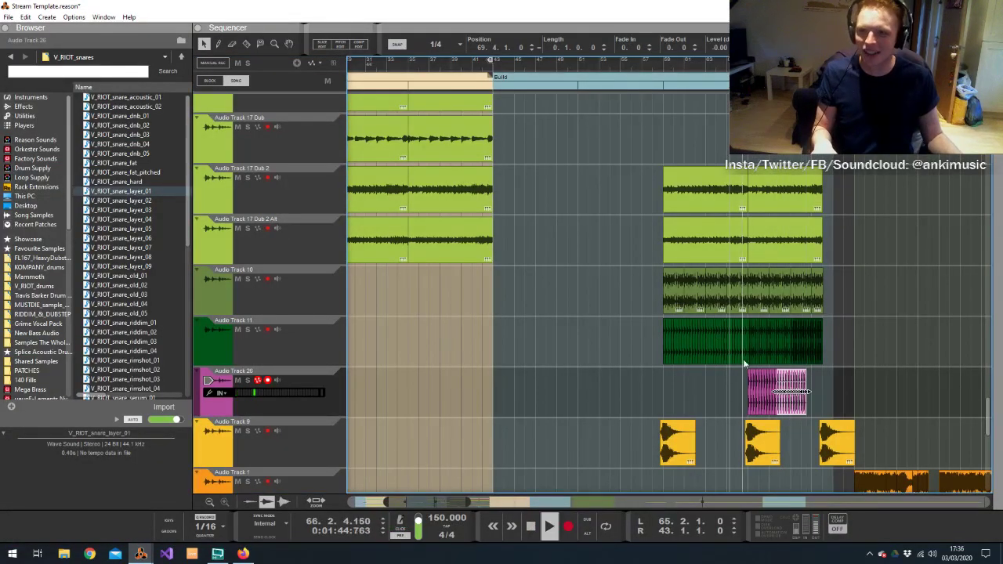
click(882, 315)
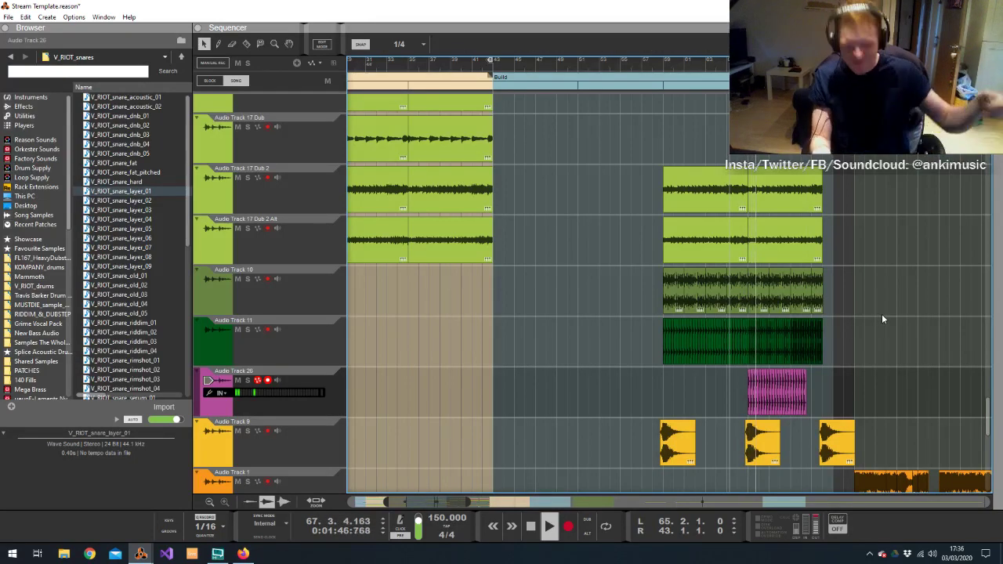
scroll(881, 314, up, 5)
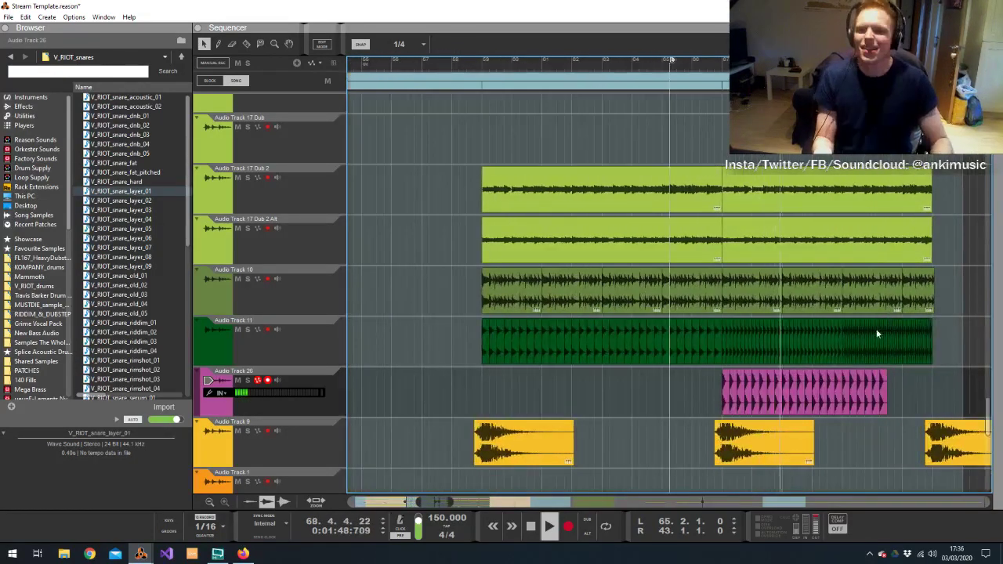
click(865, 392)
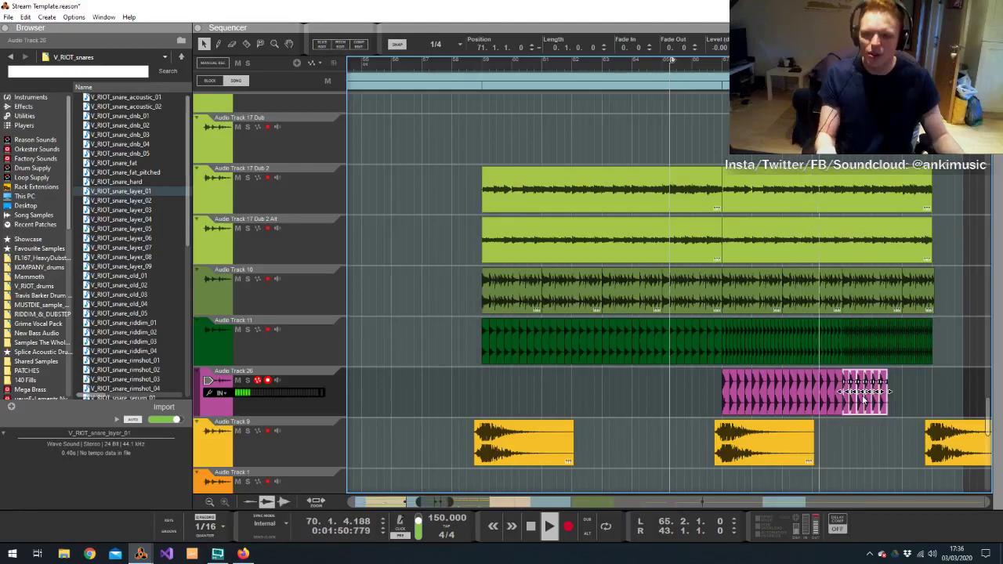
scroll(864, 400, up, 4)
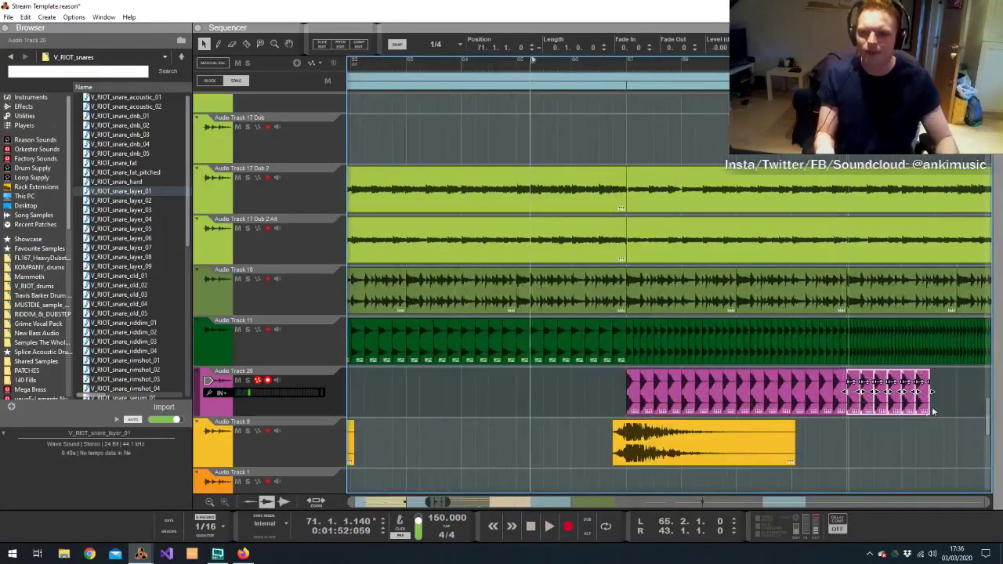
drag(932, 412, 855, 417)
drag(442, 502, 450, 502)
key(ctrl+c)
key(ctrl+v)
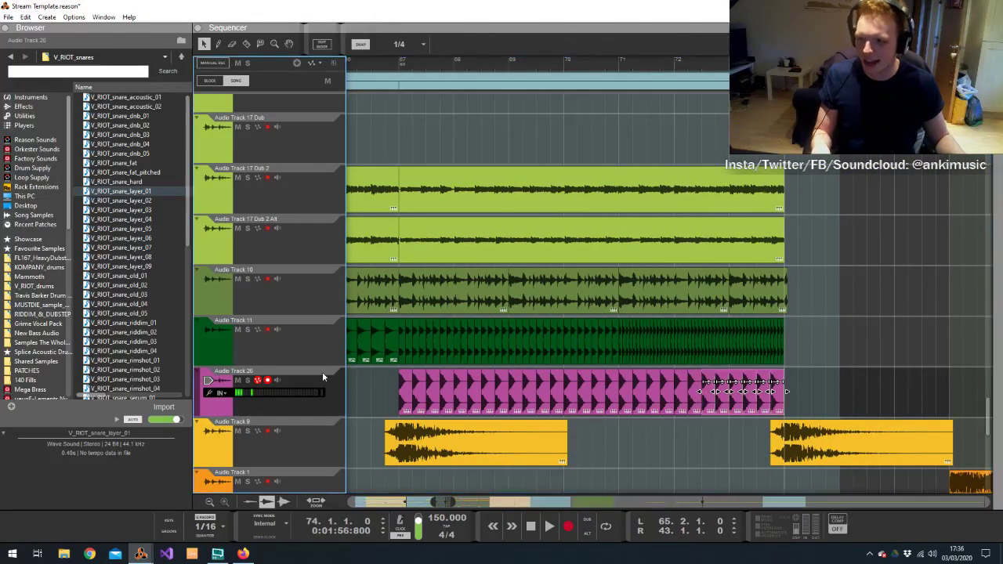
Add another audio track below Audio Track 26, audition the V_RIOT snares, and place V_RIOT_snare_serum_09 on it at bar 71
key(ctrl+t)
click(618, 65)
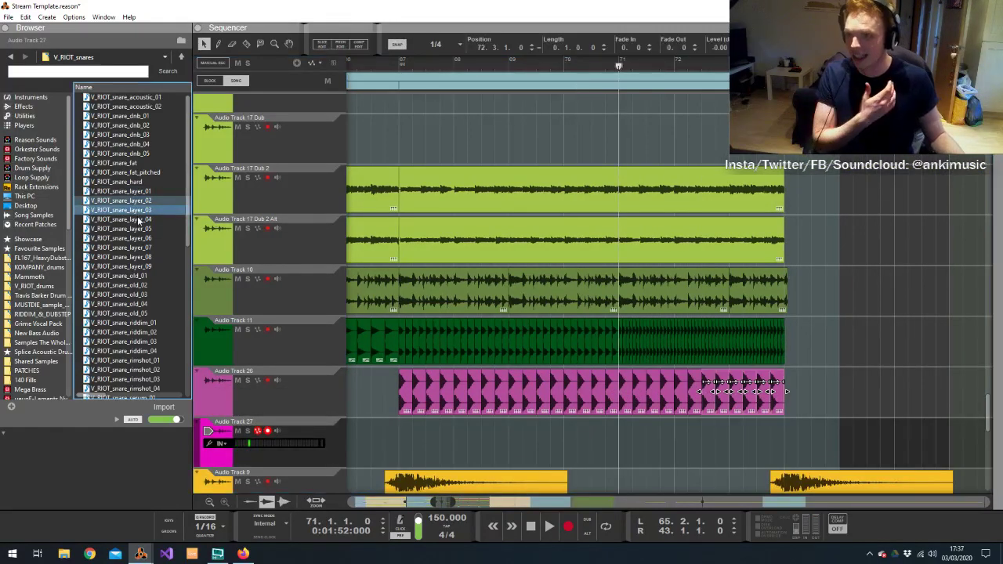
click(149, 323)
scroll(142, 313, down, 5)
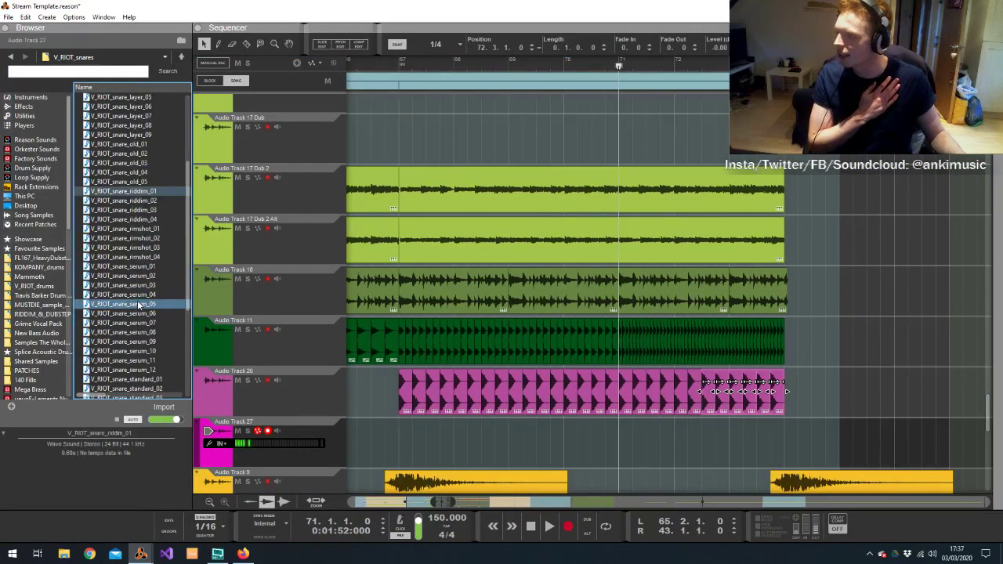
click(149, 361)
click(149, 342)
click(148, 351)
click(149, 342)
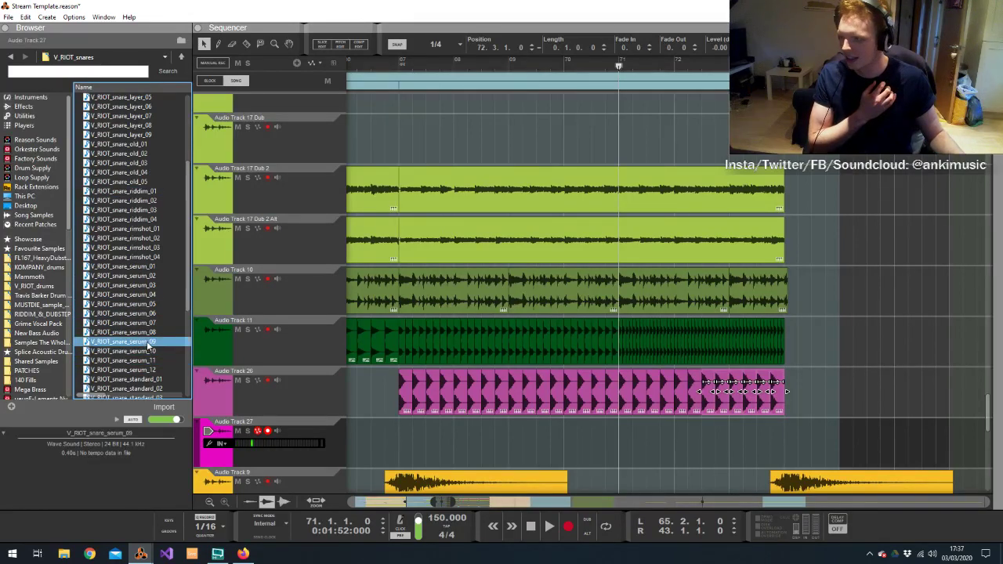
click(149, 333)
drag(149, 342, 565, 446)
Try eighth-note-triplet and sixteenth-note lengths for the snare hit at bar 71 on Audio Track 27
click(436, 44)
click(439, 112)
key(ctrl+c)
key(ctrl+v)
key(ctrl+v)
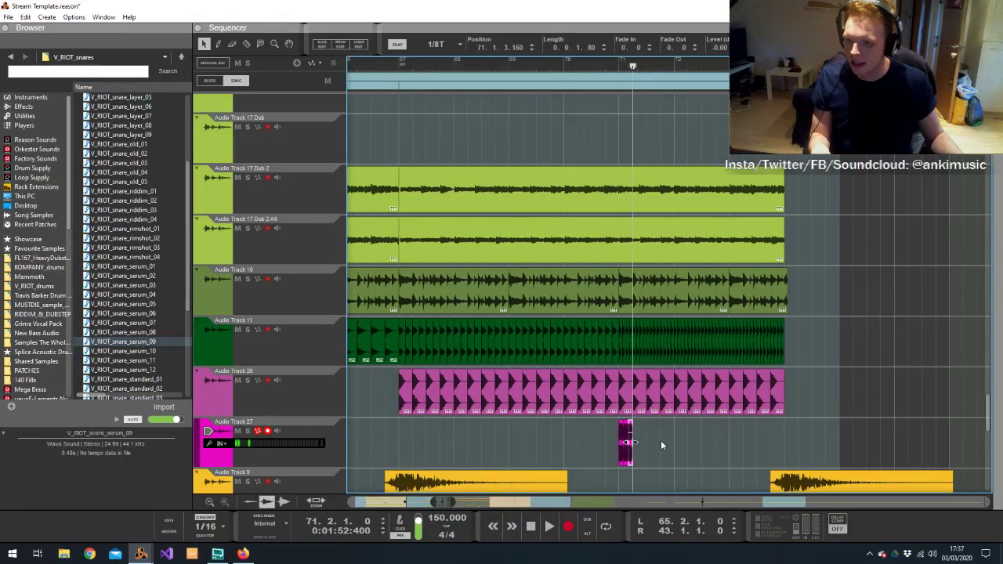
drag(647, 453, 627, 457)
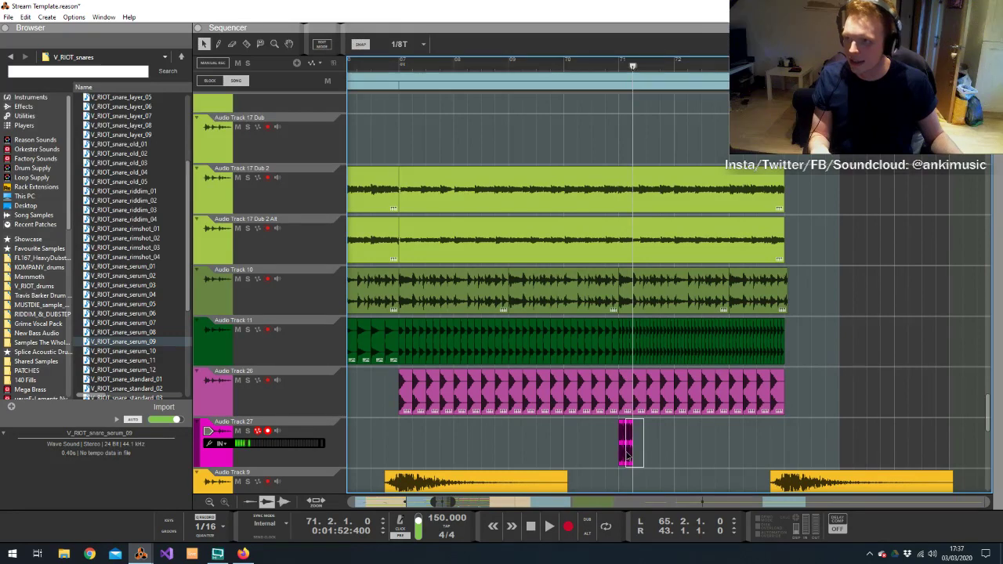
click(400, 44)
click(401, 126)
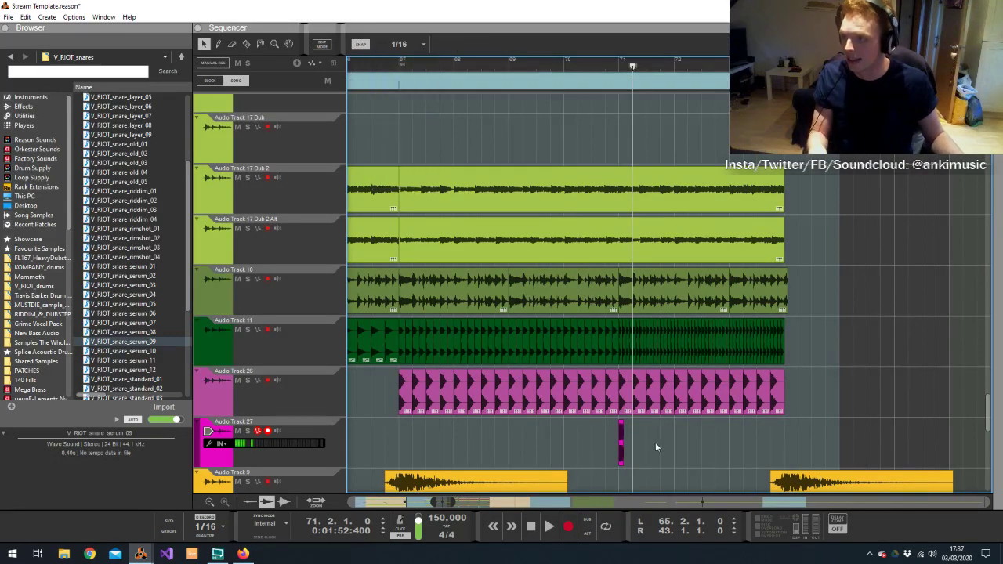
click(620, 443)
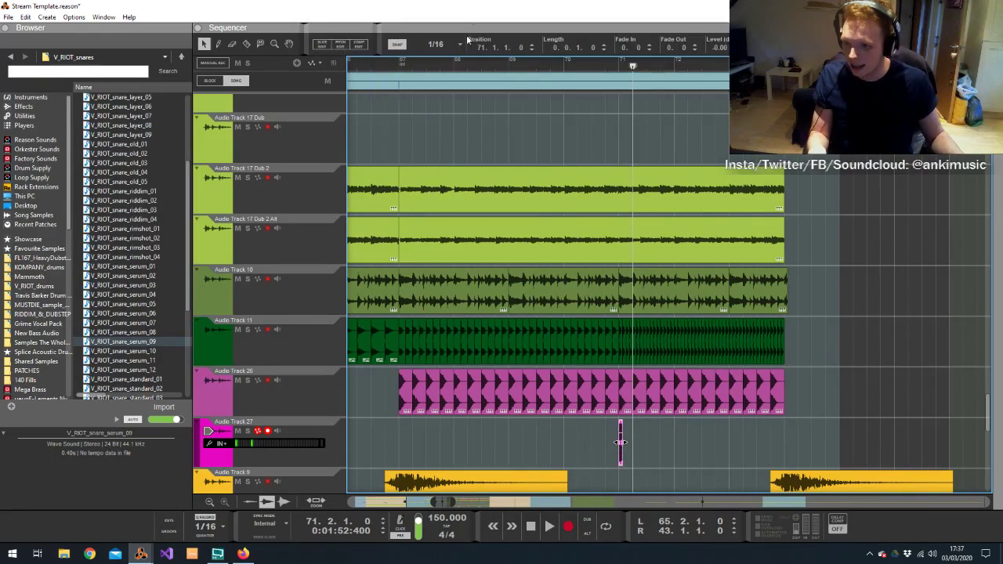
Make the snare hit at bar 71 on Audio Track 27 an eighth note long and repeat it through bar 72
click(439, 44)
click(436, 102)
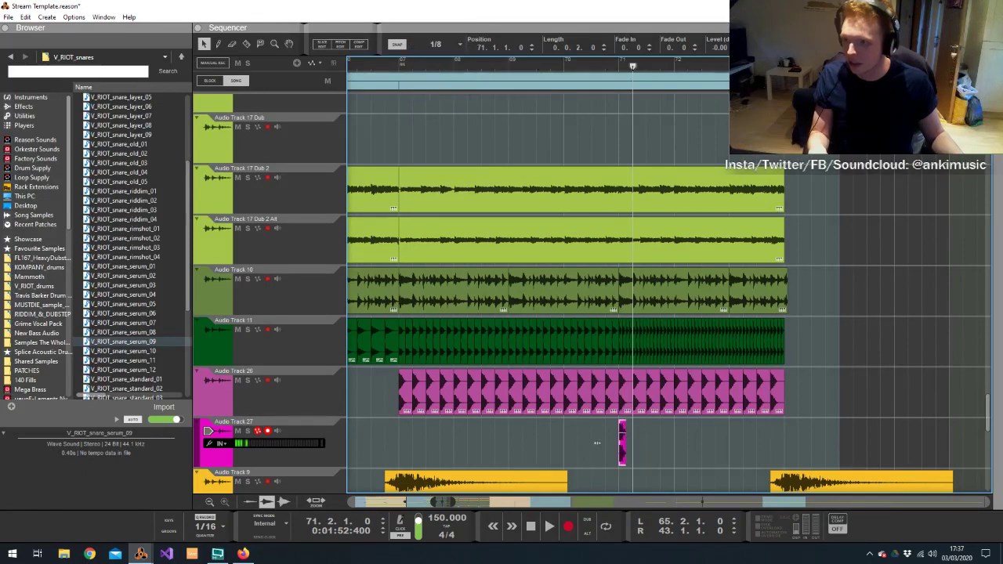
drag(625, 442, 684, 441)
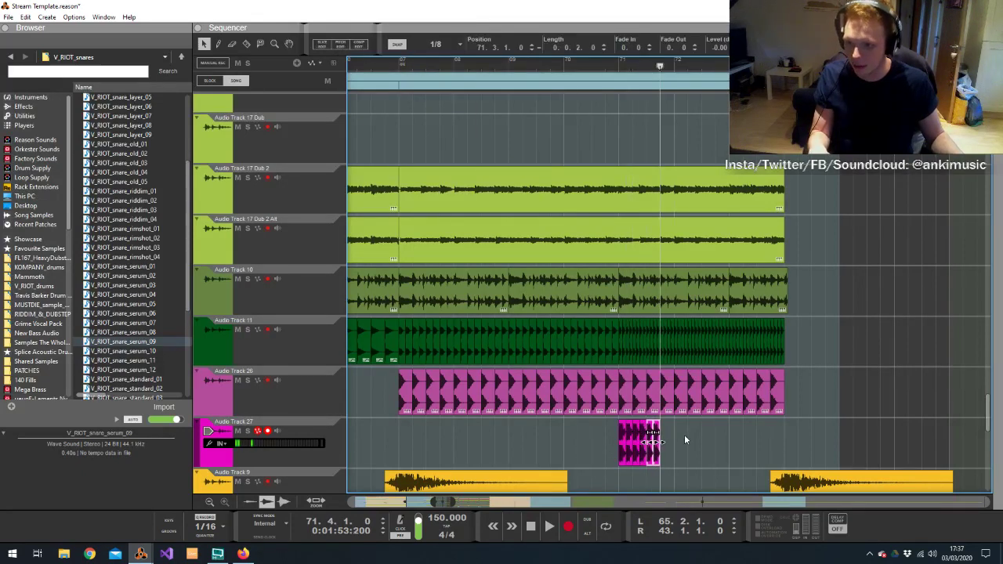
key(ctrl+d)
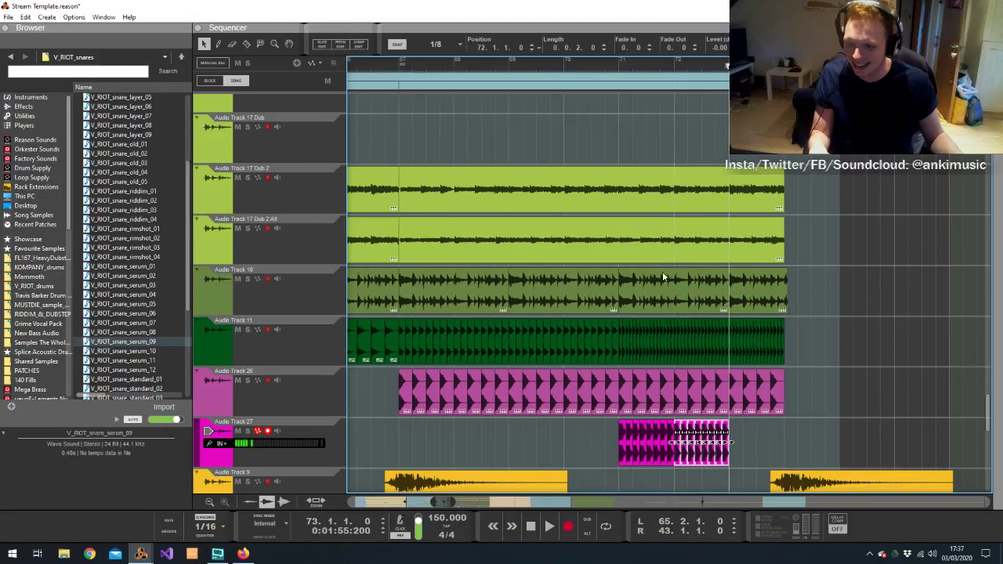
Convert the bar 72 snare hits on Audio Track 27 to sixteenth notes and copy them across bar 73
click(431, 45)
click(439, 124)
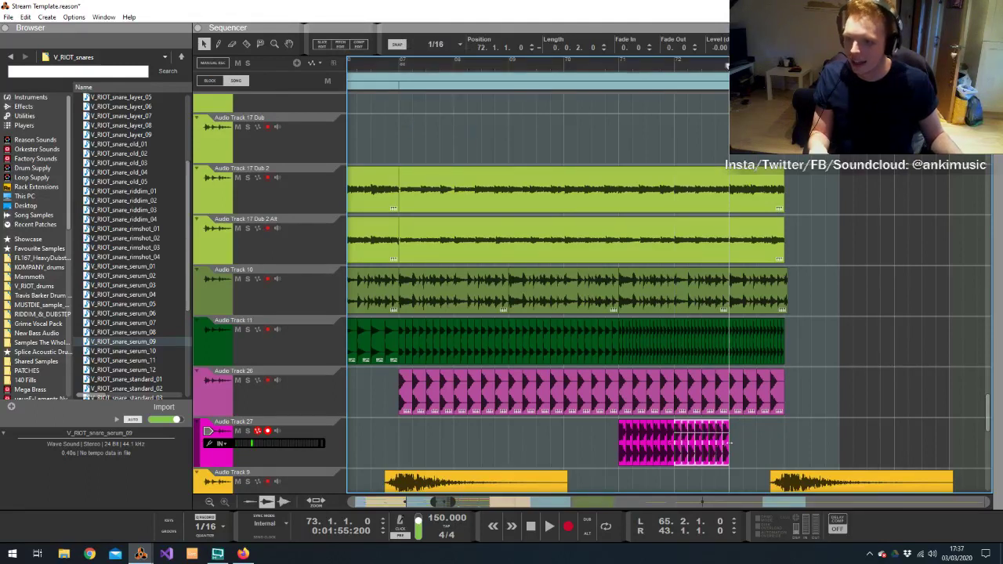
click(733, 466)
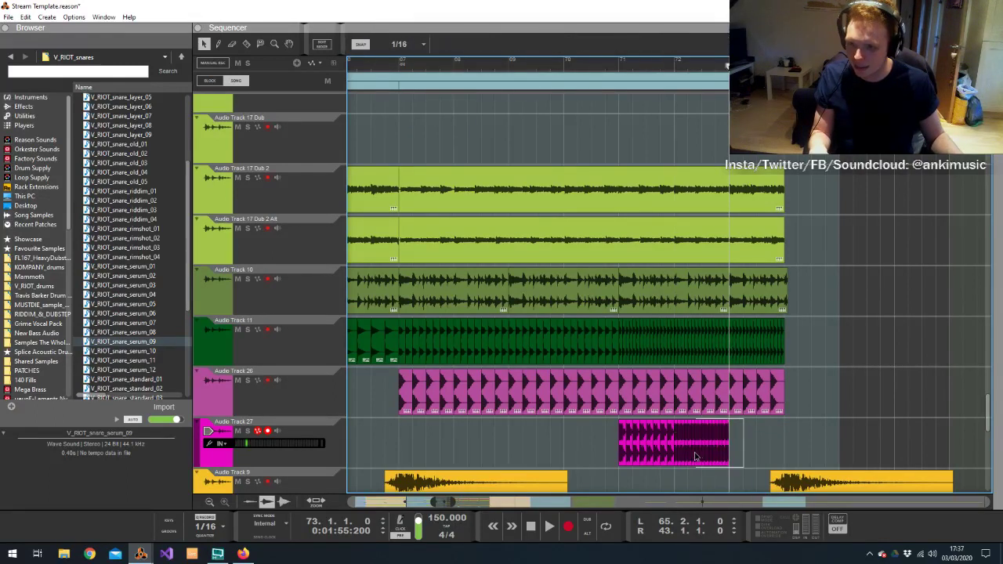
click(679, 463)
drag(729, 444, 785, 445)
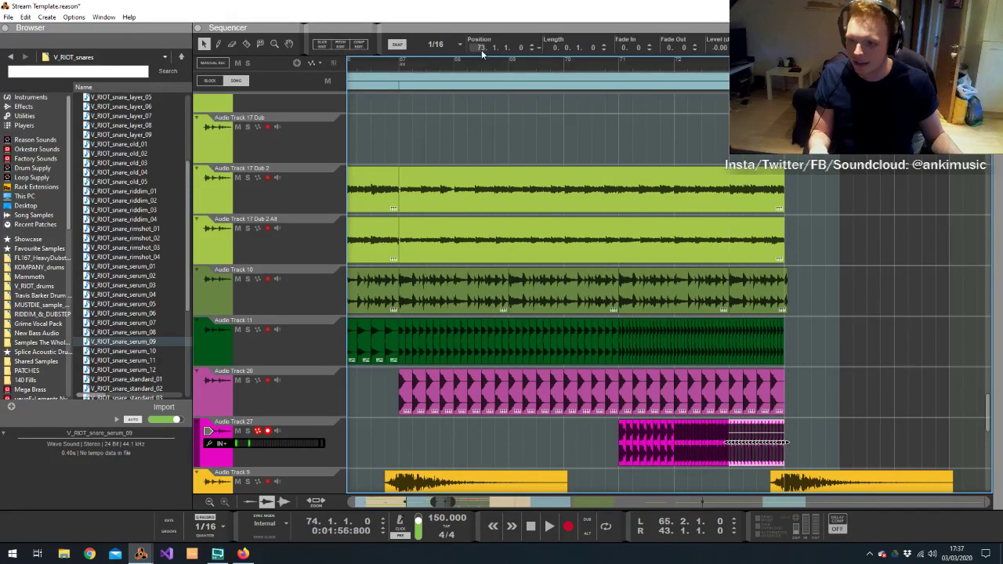
Double the bar 73 snare hits on Audio Track 27 to a 1/32-note roll ending at bar 74
click(435, 44)
click(439, 148)
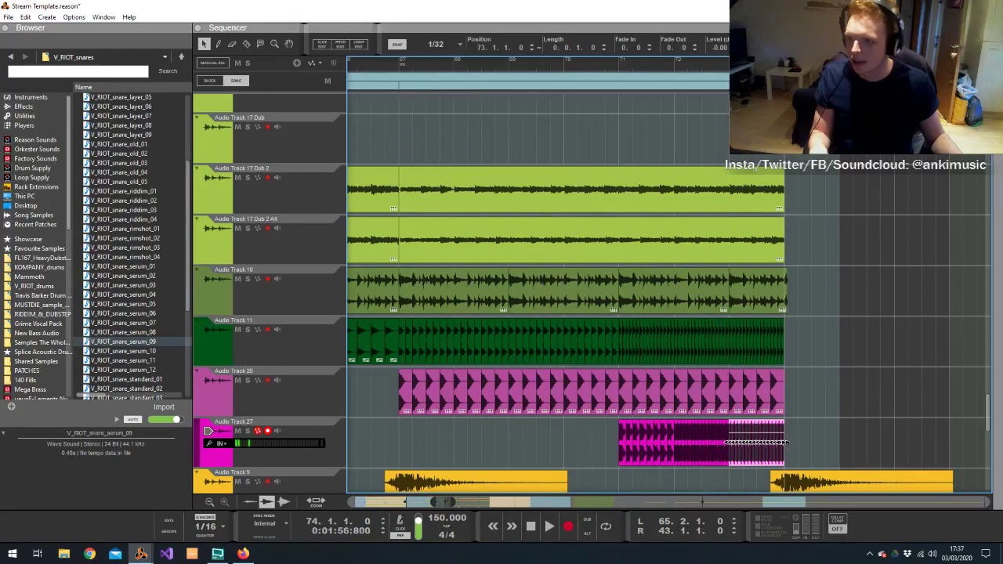
drag(786, 444, 781, 457)
click(782, 459)
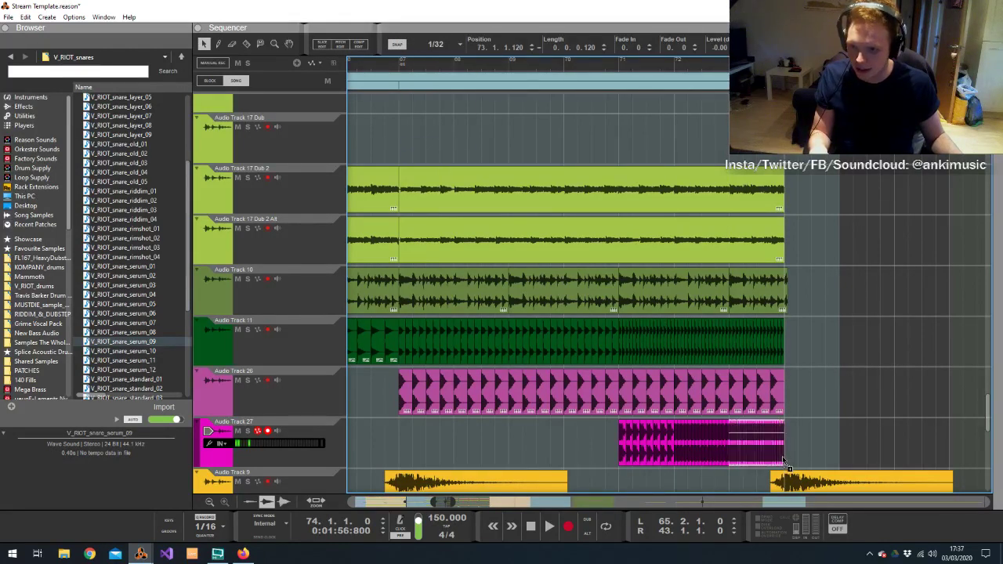
Play back the layered snare roll and set Audio Track 26's mixer level to -2.42 dB
key(space)
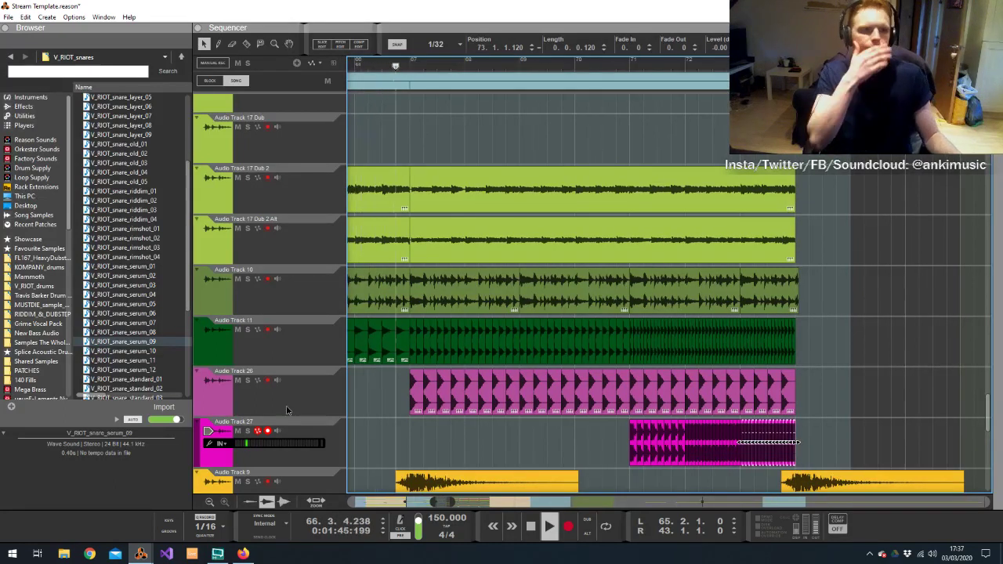
key(alt+Tab)
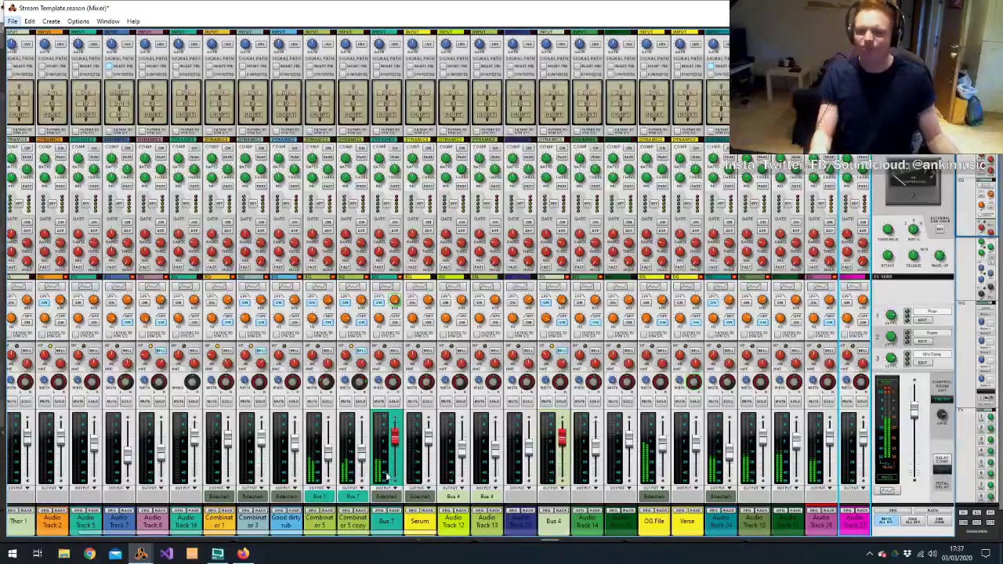
click(833, 451)
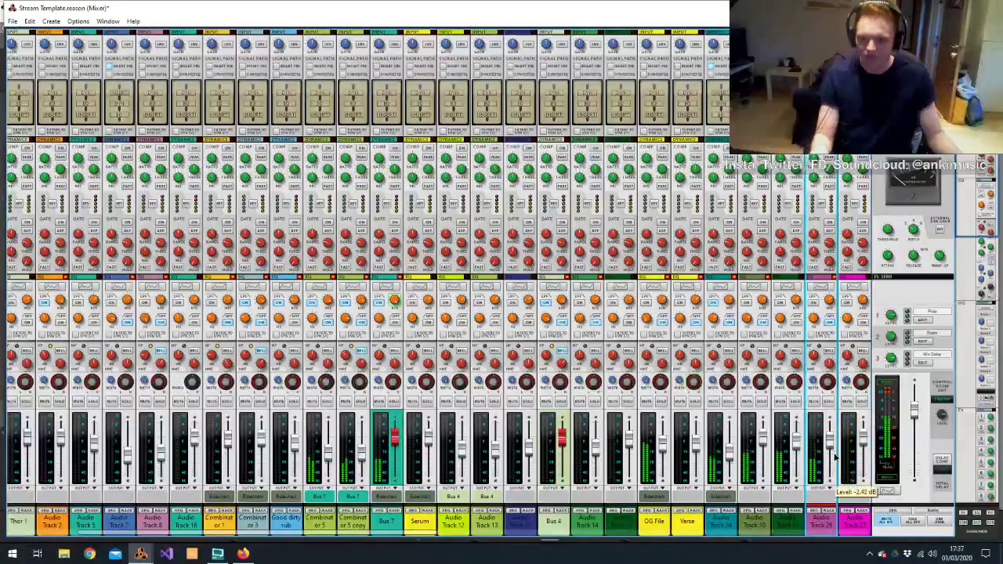
scroll(839, 423, right, 2)
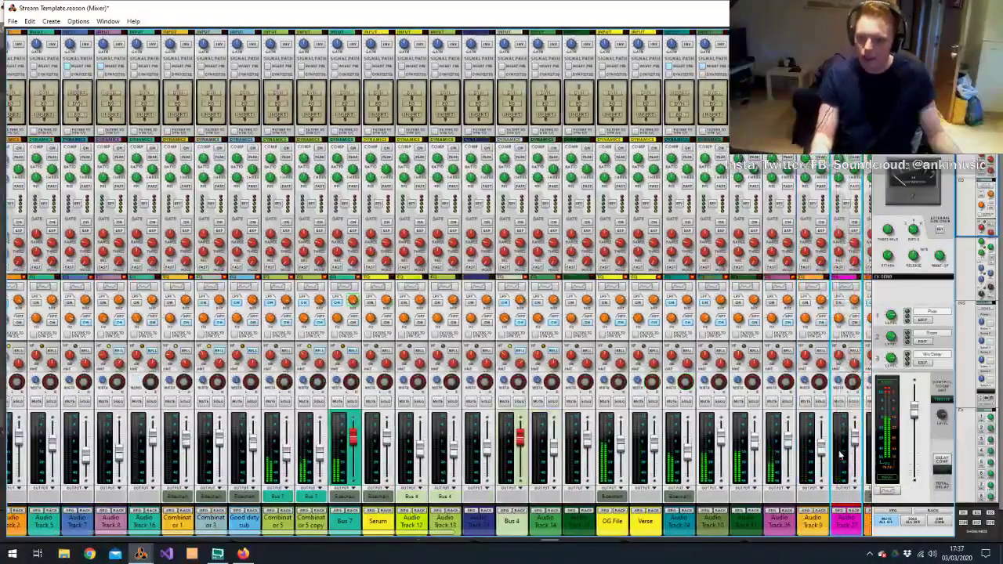
mouse_move(856, 445)
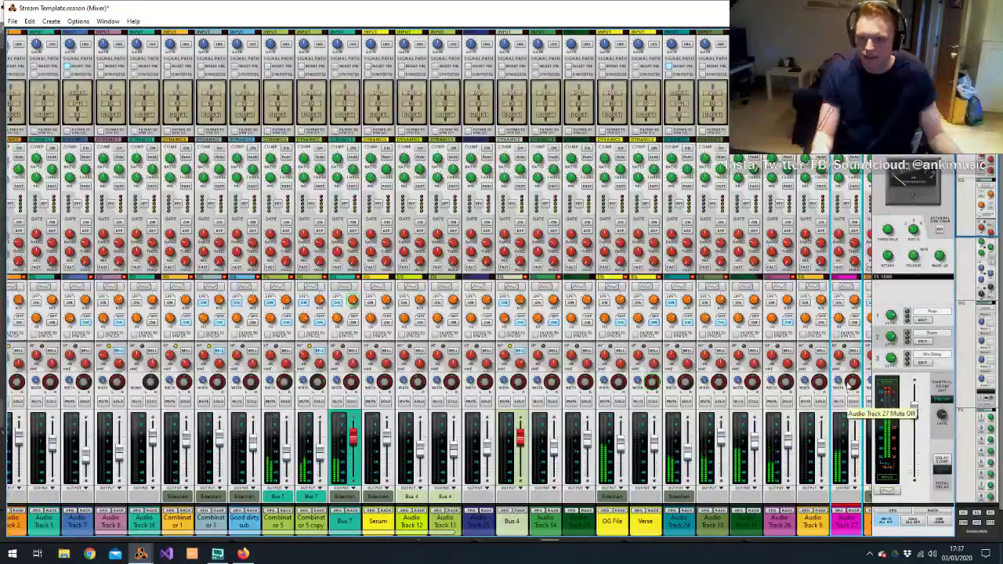
Cut the low end of Audio Track 27 with a high-pass filter in the Spectrum EQ
key(F2)
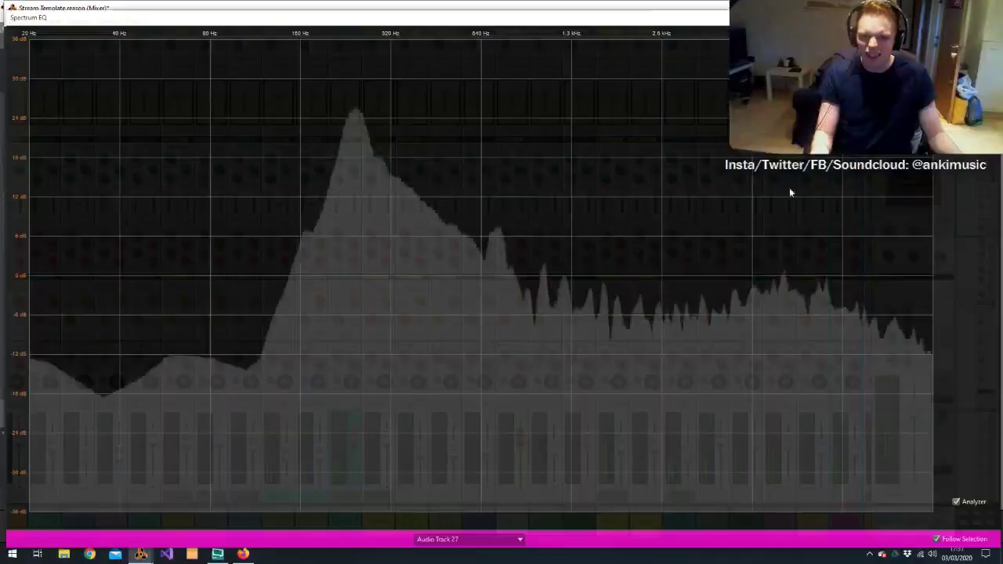
click(321, 276)
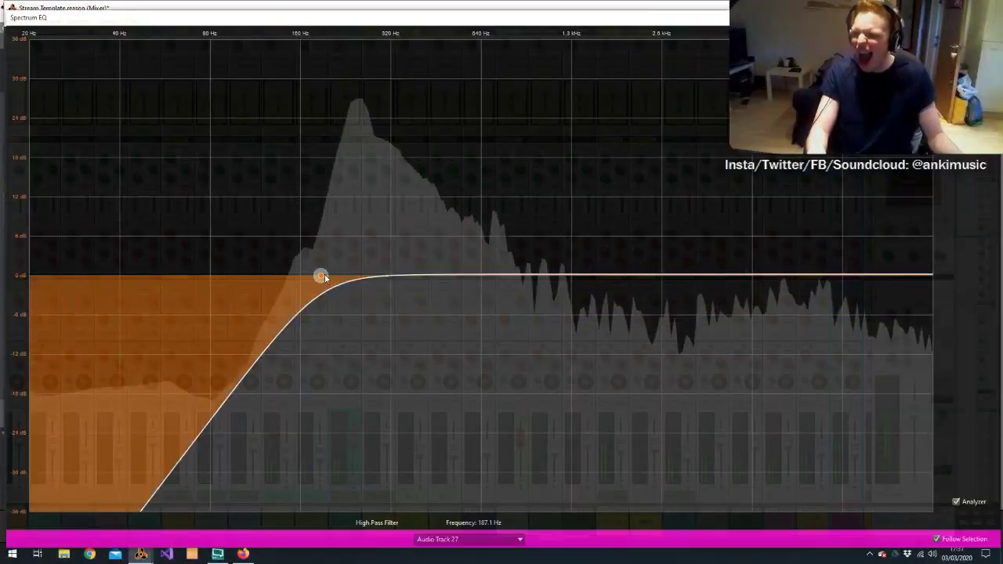
drag(321, 274, 337, 275)
key(F2)
key(alt+Tab)
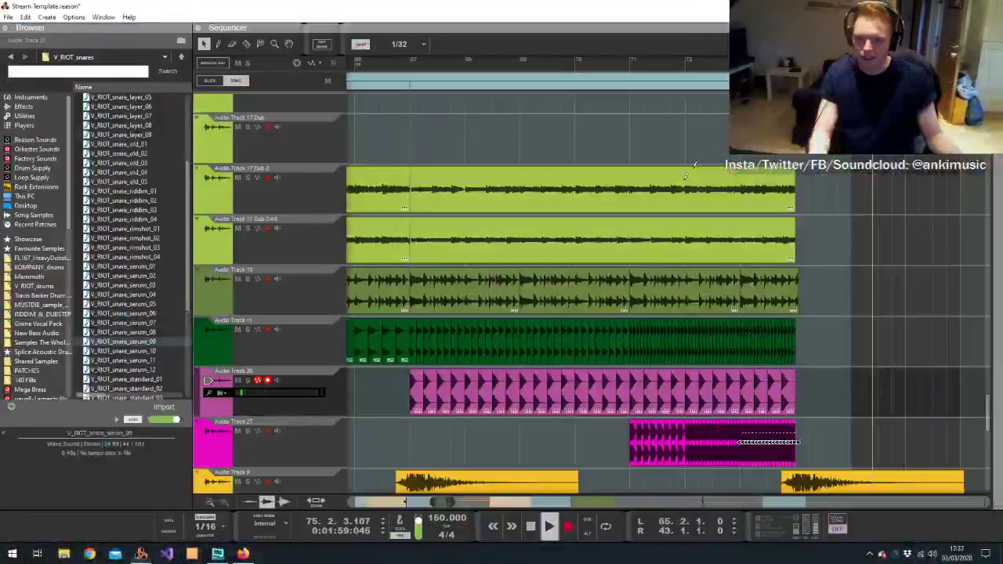
Delete the last three Sidechain Trig clips in bar 74 and move the playback position to the end of bar 73
scroll(902, 184, up, 10)
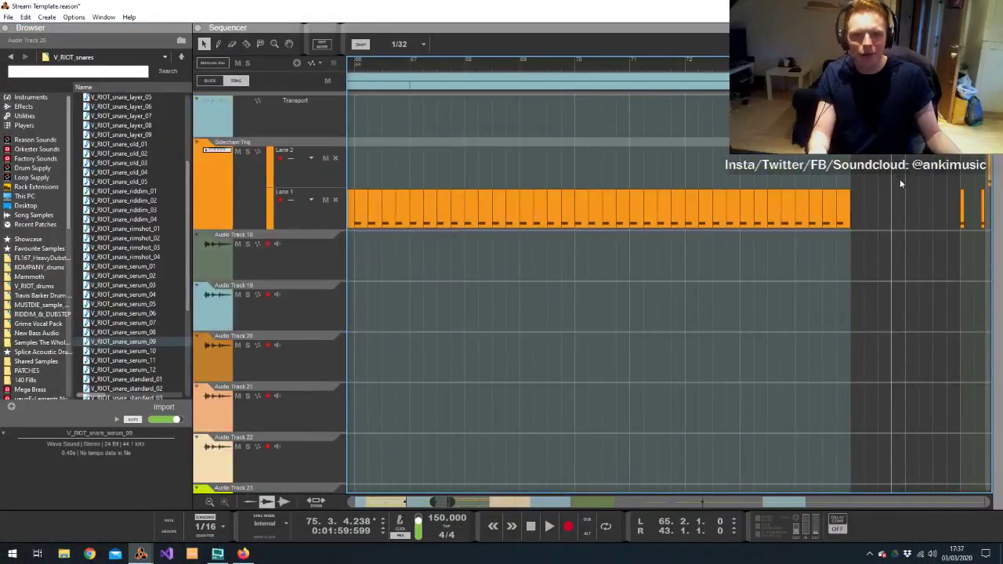
key(Delete)
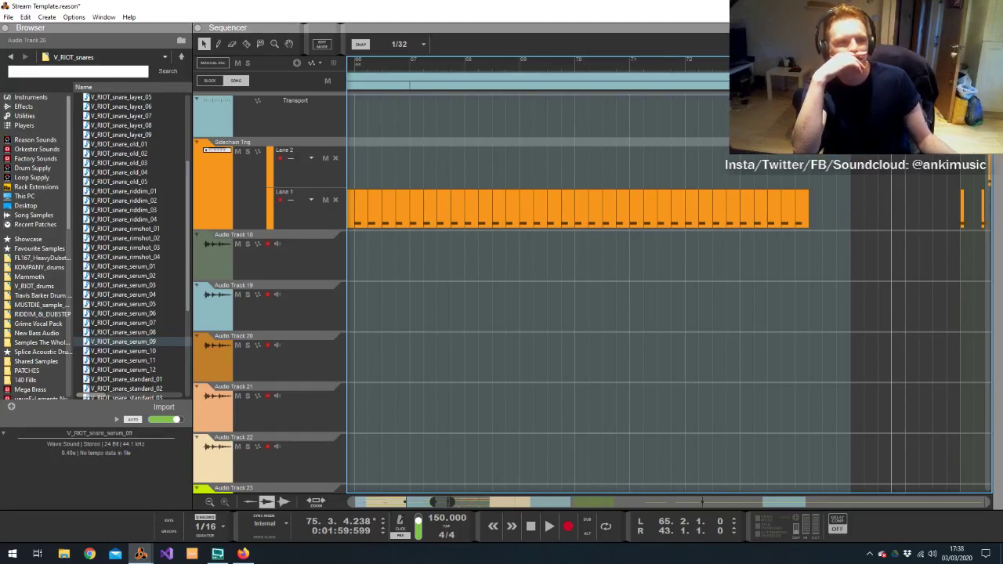
key(alt+Tab)
click(794, 64)
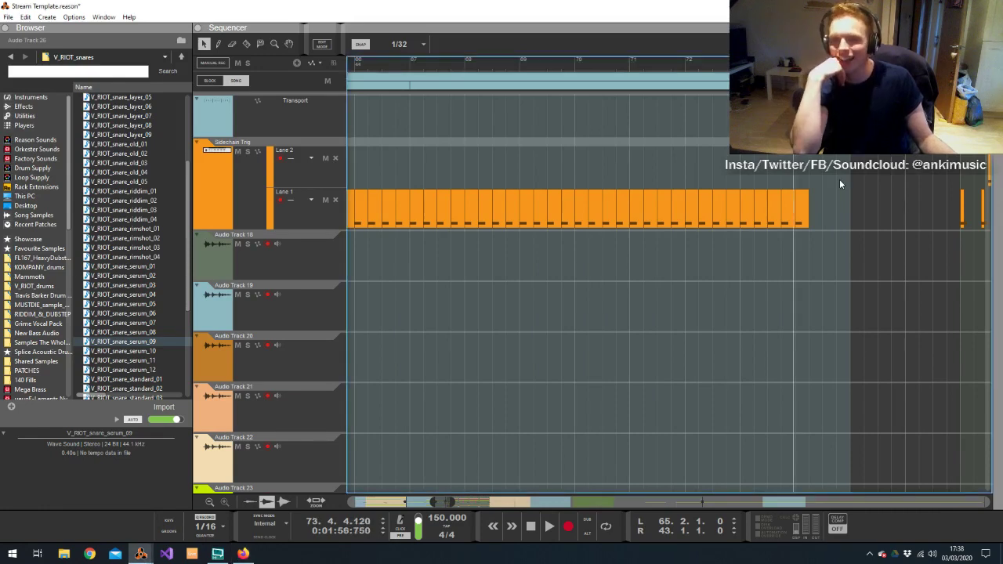
Set the snap to 1/16, audition the end of the build, and remove the remaining Sidechain Trig clip at bar 74
scroll(790, 218, down, 5)
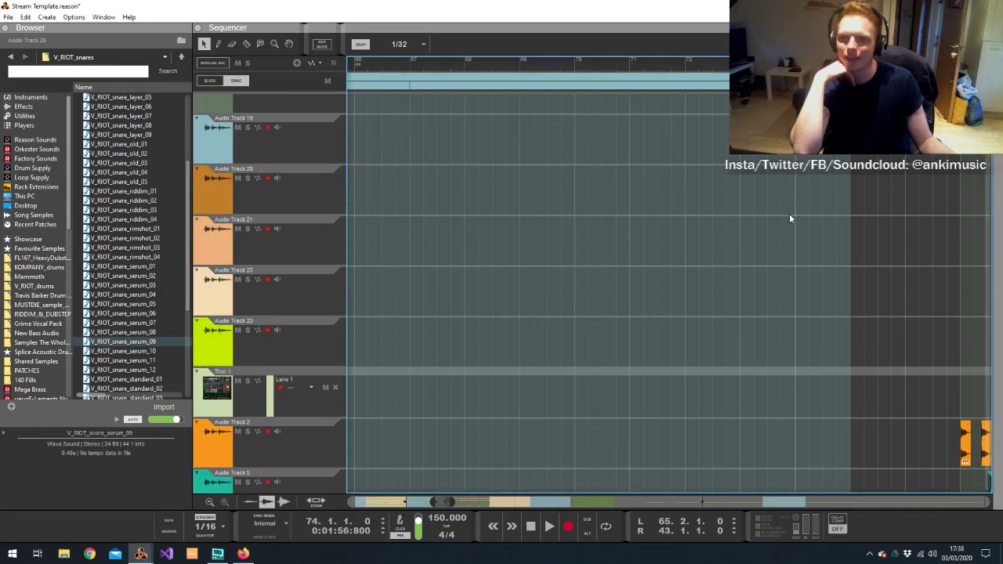
click(408, 45)
click(403, 124)
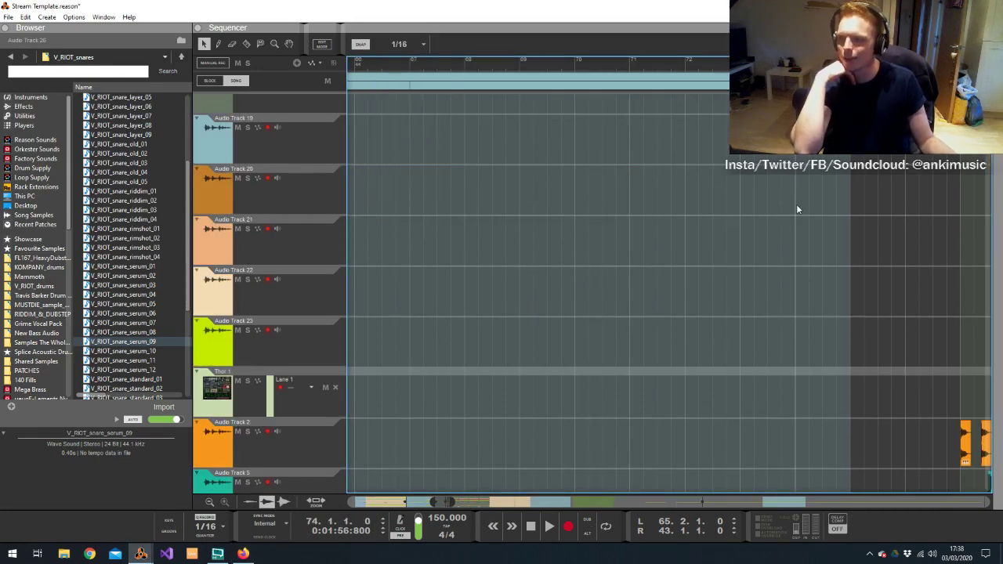
scroll(796, 203, down, 10)
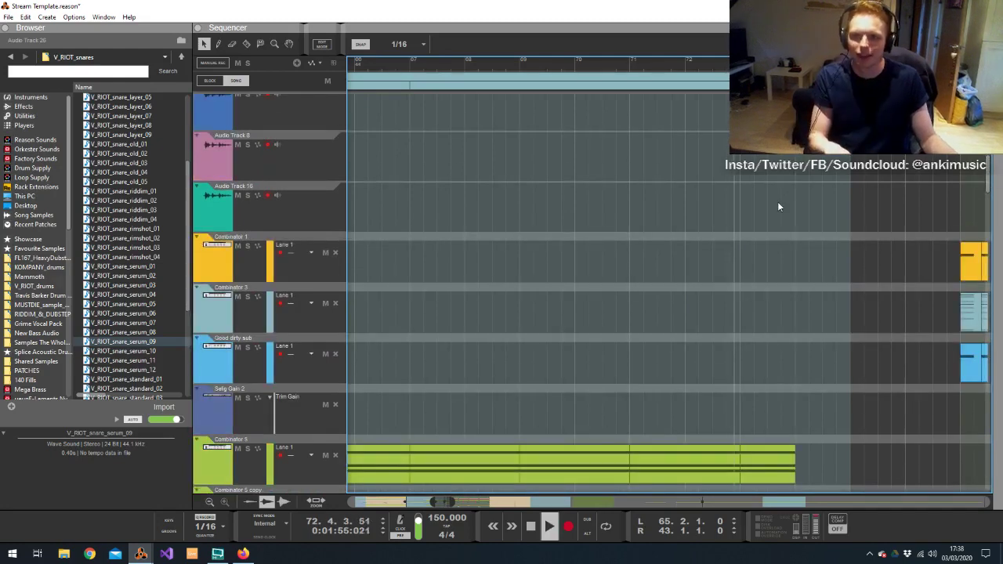
key(space)
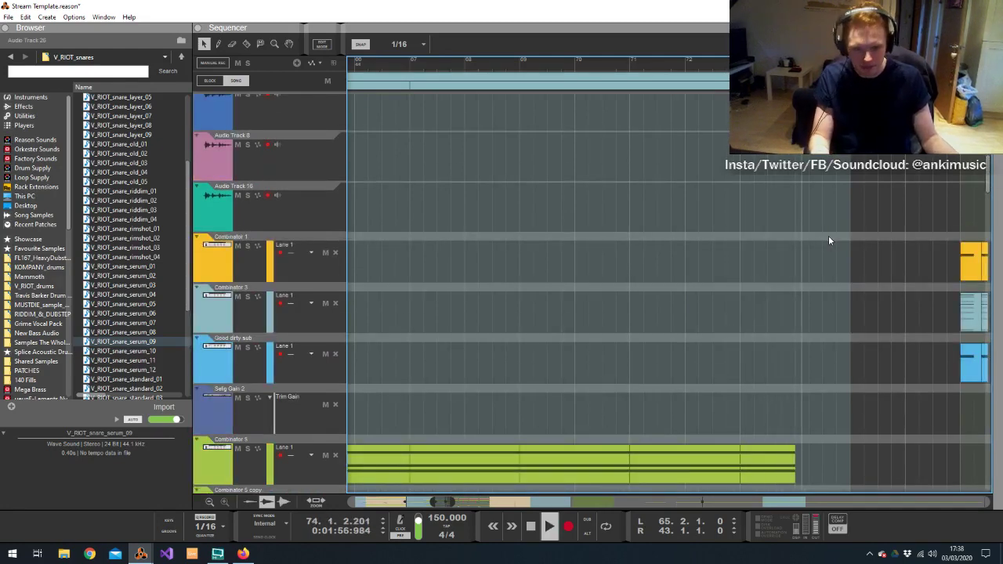
scroll(828, 239, up, 5)
scroll(828, 235, up, 10)
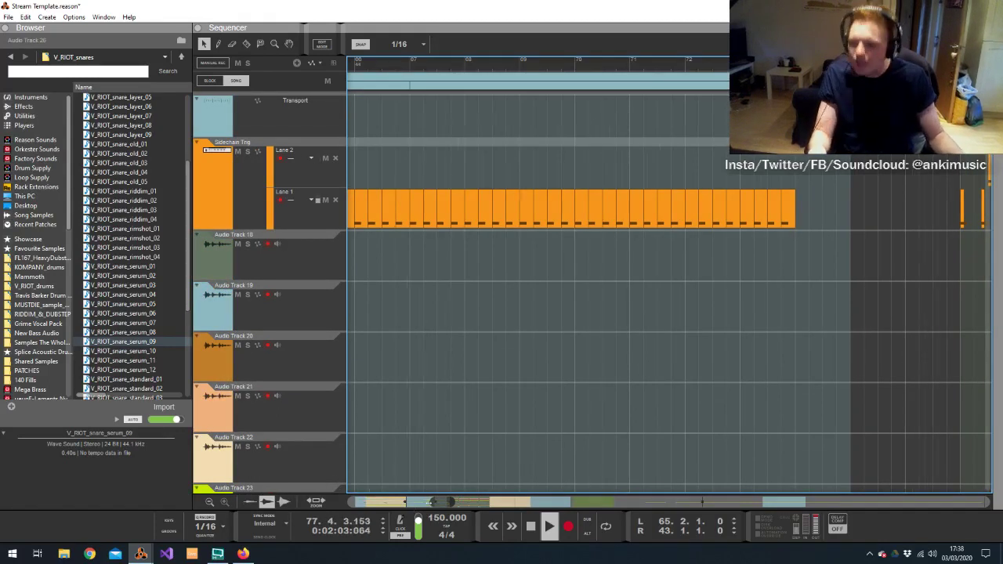
Copy the bar 77 clips on Audio Track 12 and Audio Track 13 into the build, just before bar 59
scroll(564, 321, down, 5)
scroll(721, 287, down, 3)
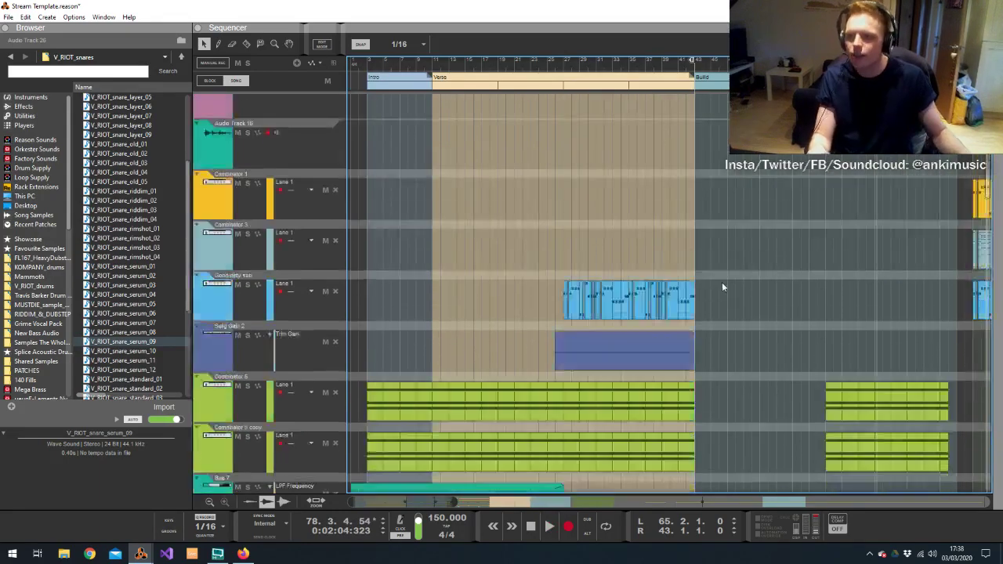
scroll(785, 230, down, 5)
scroll(845, 183, down, 10)
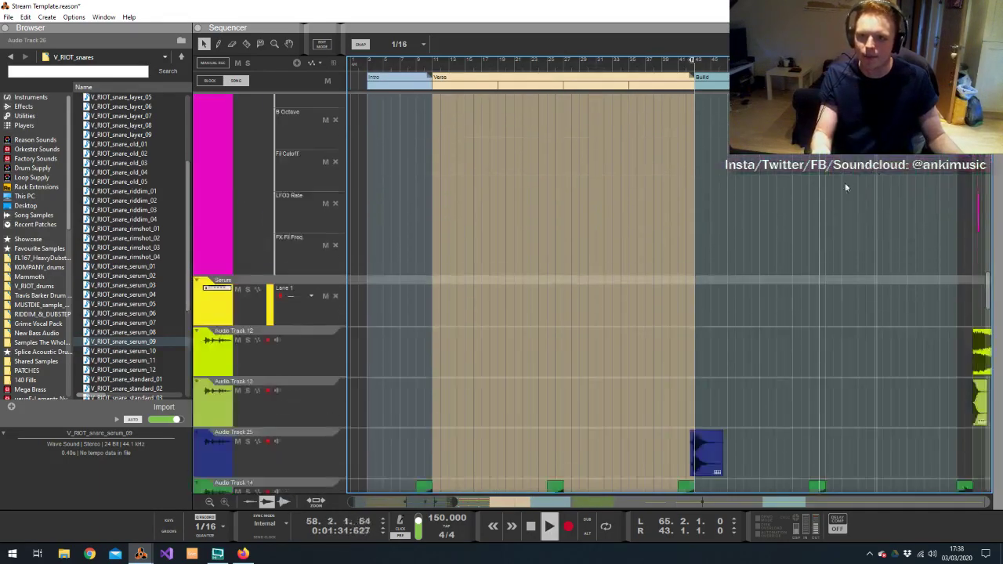
scroll(849, 171, down, 10)
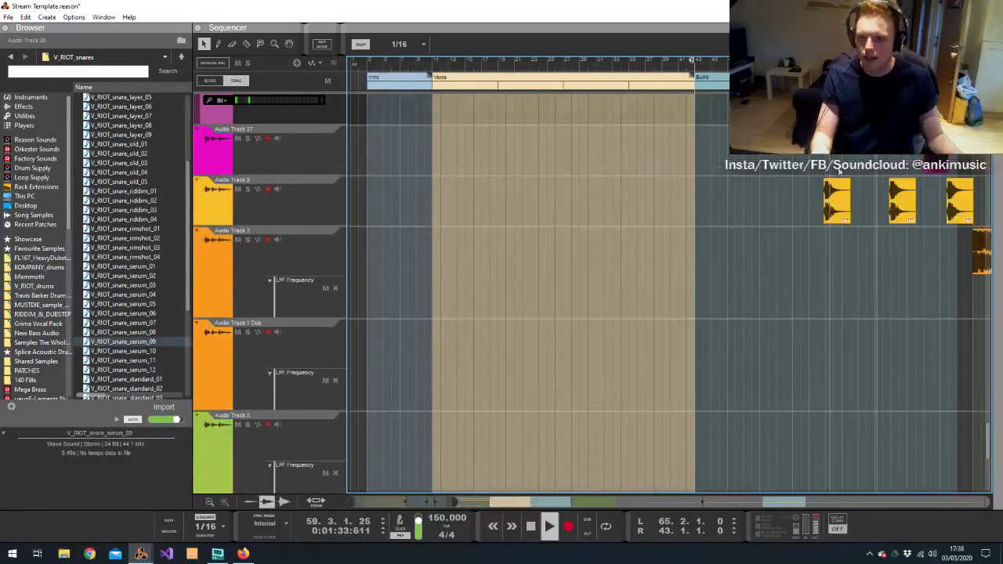
scroll(692, 245, up, 10)
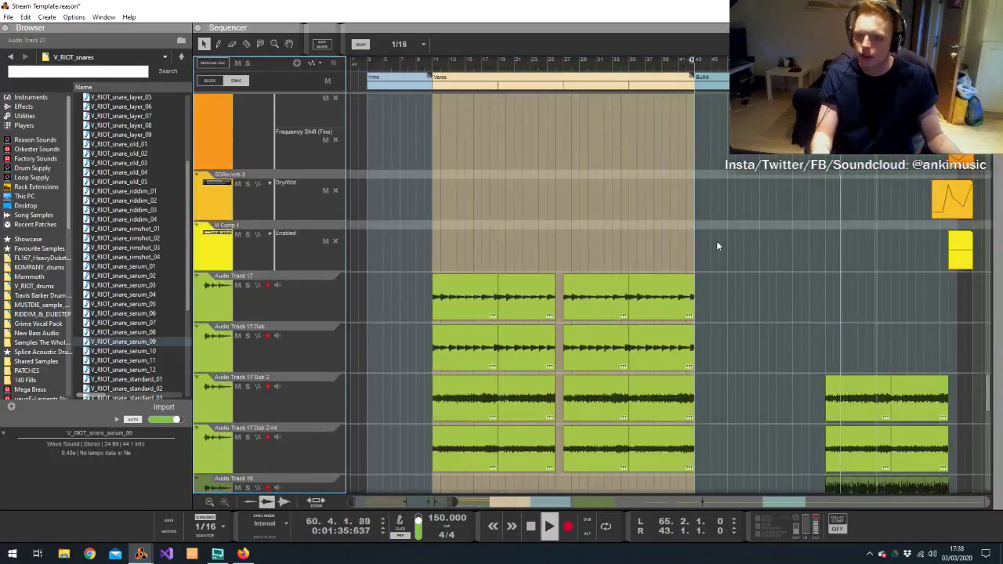
scroll(772, 271, up, 5)
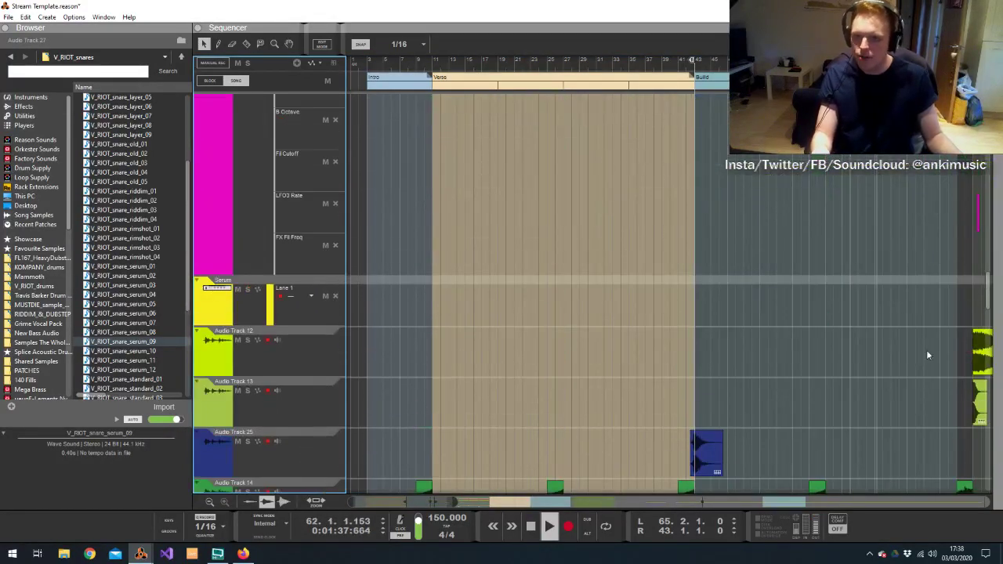
drag(901, 337, 916, 403)
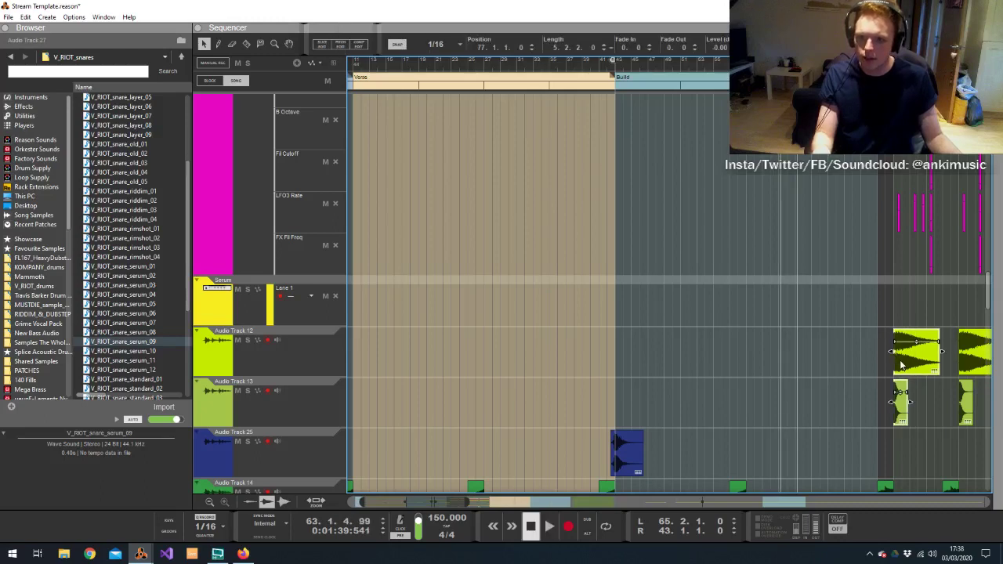
drag(908, 352, 759, 352)
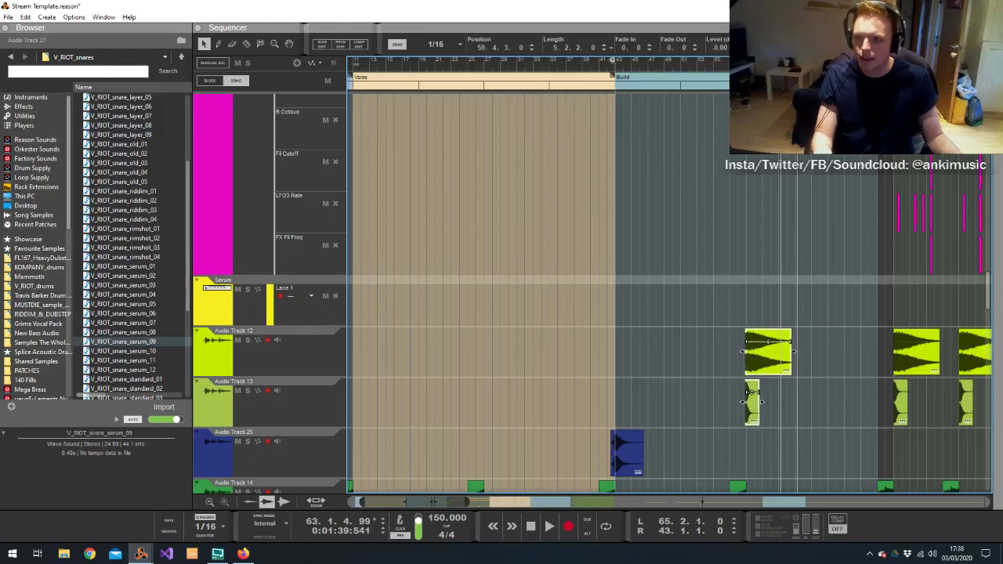
Undo the last clip placement and place the Audio Track 12 and Audio Track 13 copies exactly at bar 59, with the snap set to Bar
key(ctrl+z)
click(445, 45)
click(442, 53)
drag(845, 367, 772, 377)
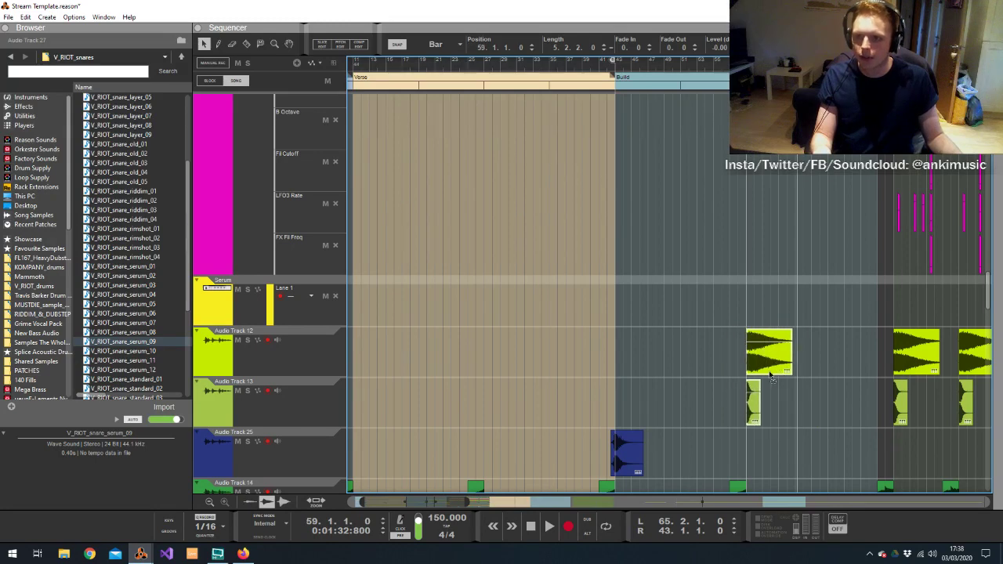
click(786, 246)
Play the build from bar 59 and look through its impact, guitar and snare tracks
scroll(792, 235, down, 5)
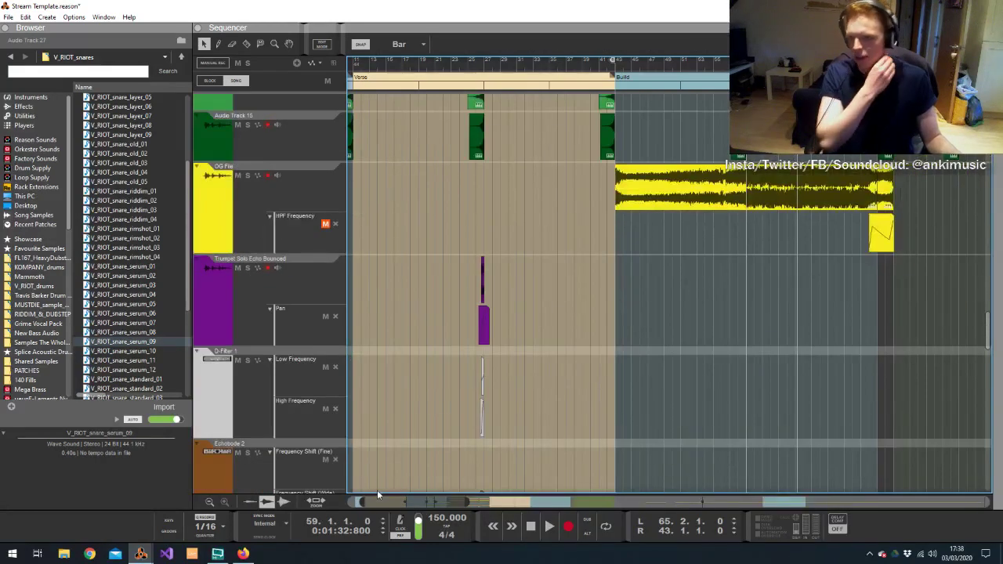
scroll(540, 171, down, 1)
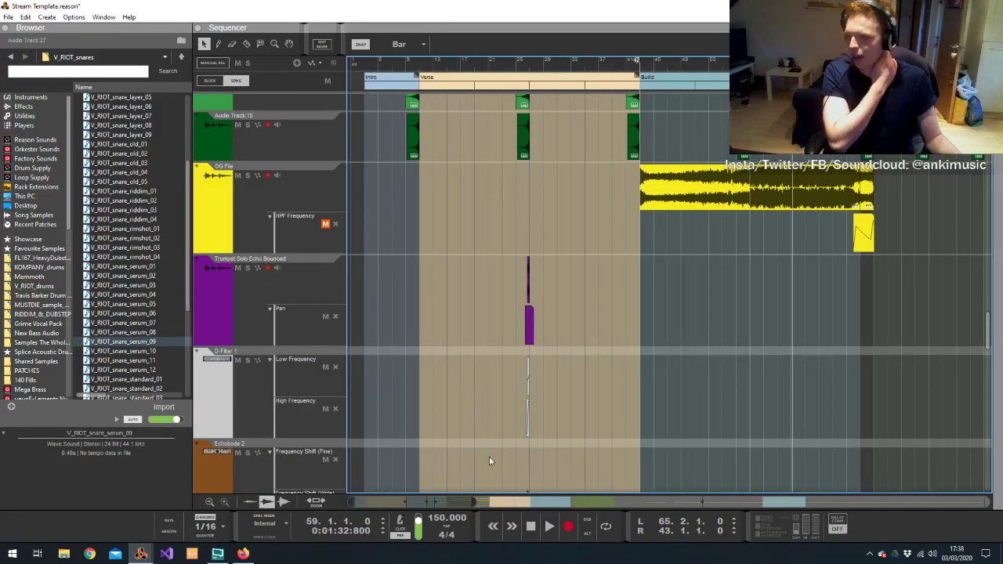
scroll(505, 114, down, 2)
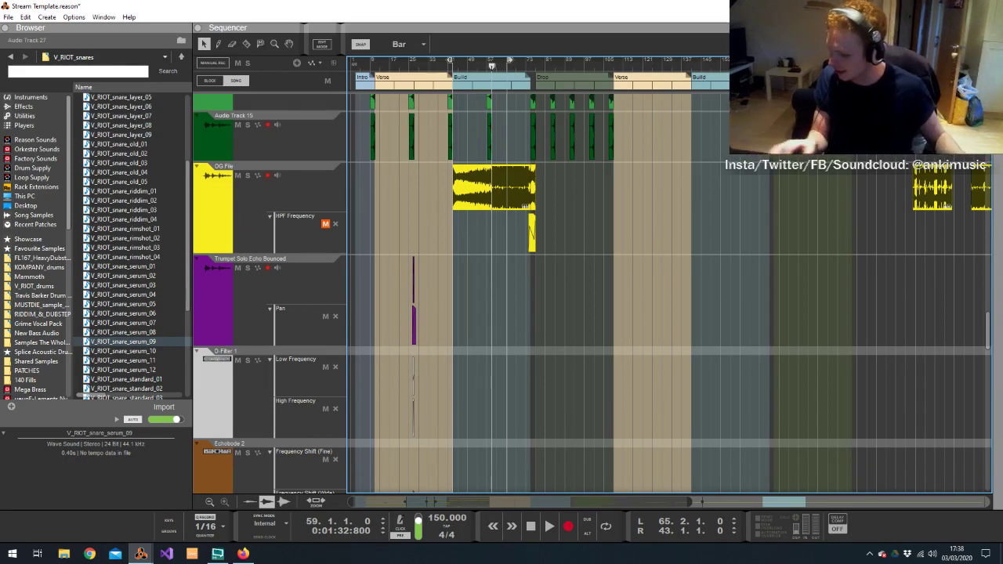
key(space)
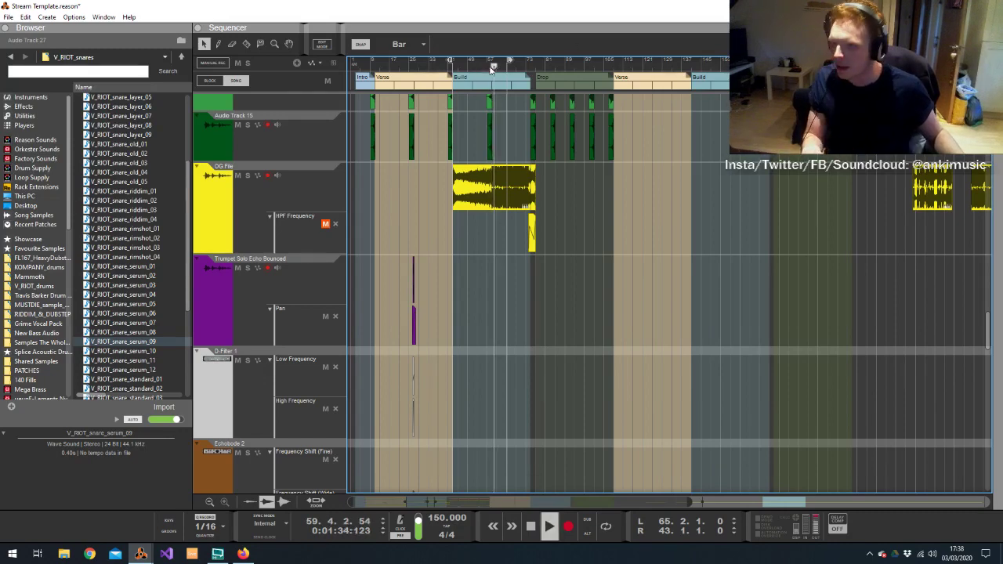
scroll(492, 98, up, 3)
scroll(491, 97, up, 2)
click(494, 255)
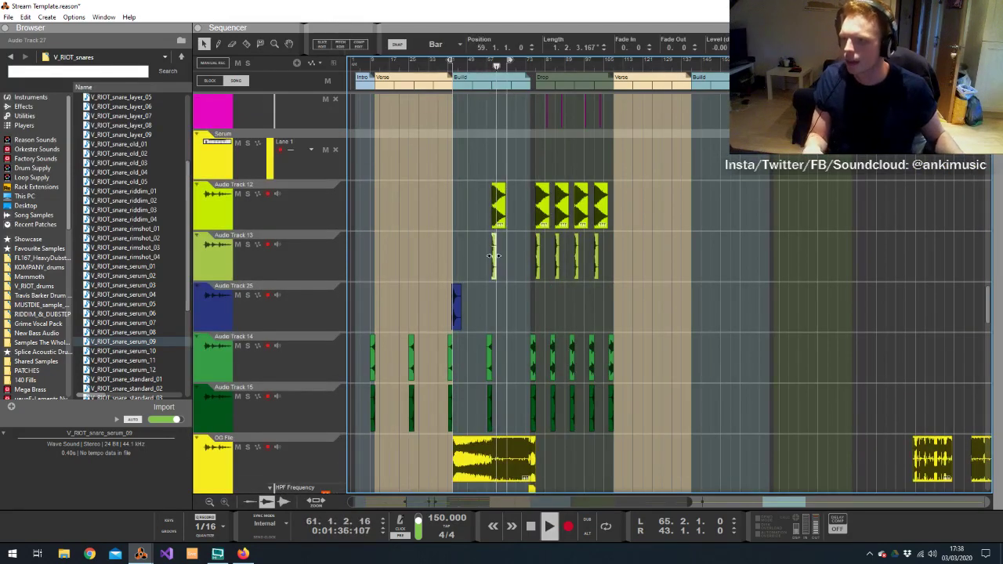
scroll(494, 255, down, 10)
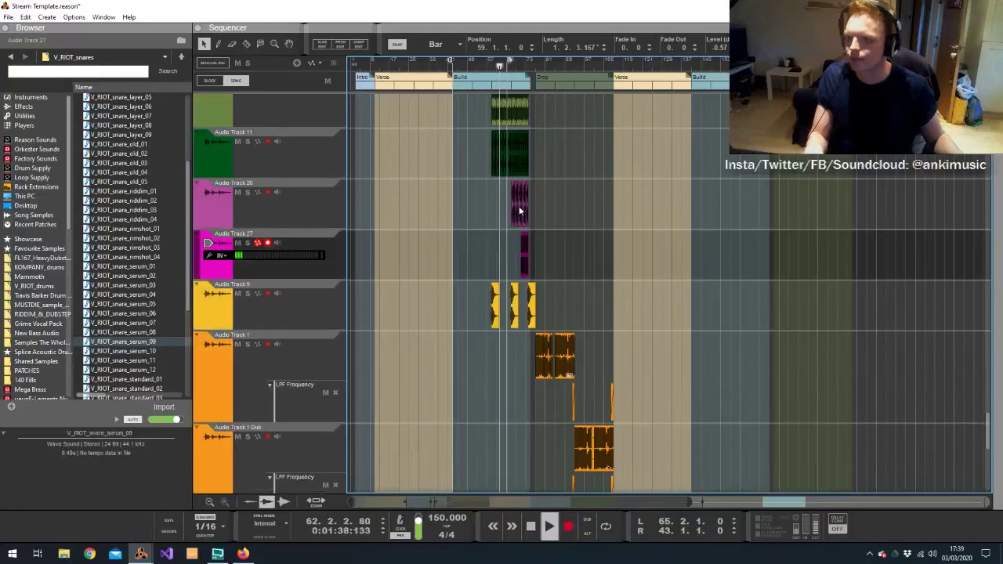
scroll(436, 218, up, 5)
Adjust the high-frequency band in Audio Track 10's Spectrum EQ and set the level of Audio Track 26 to -4.82 dB
click(436, 218)
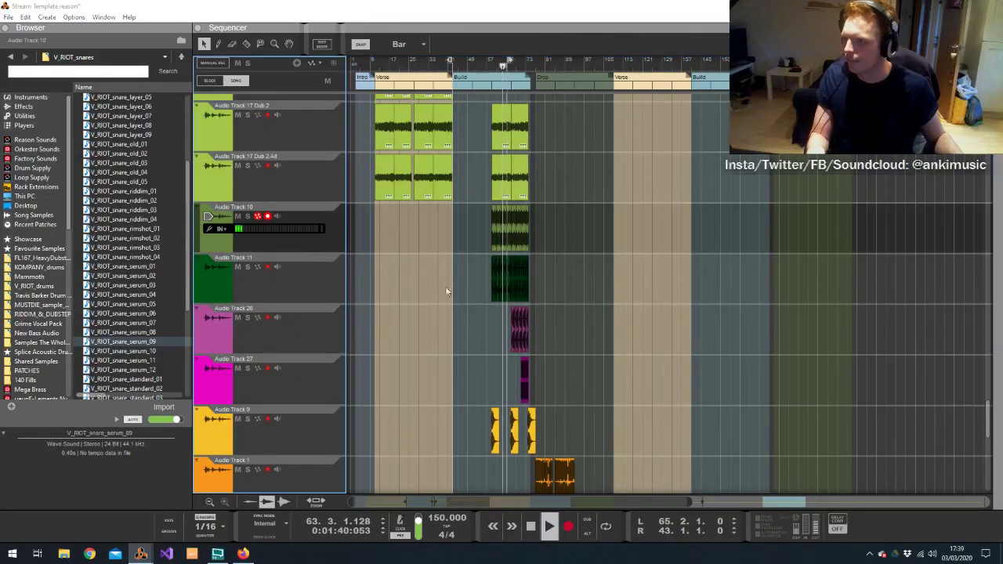
key(alt+Tab)
click(524, 294)
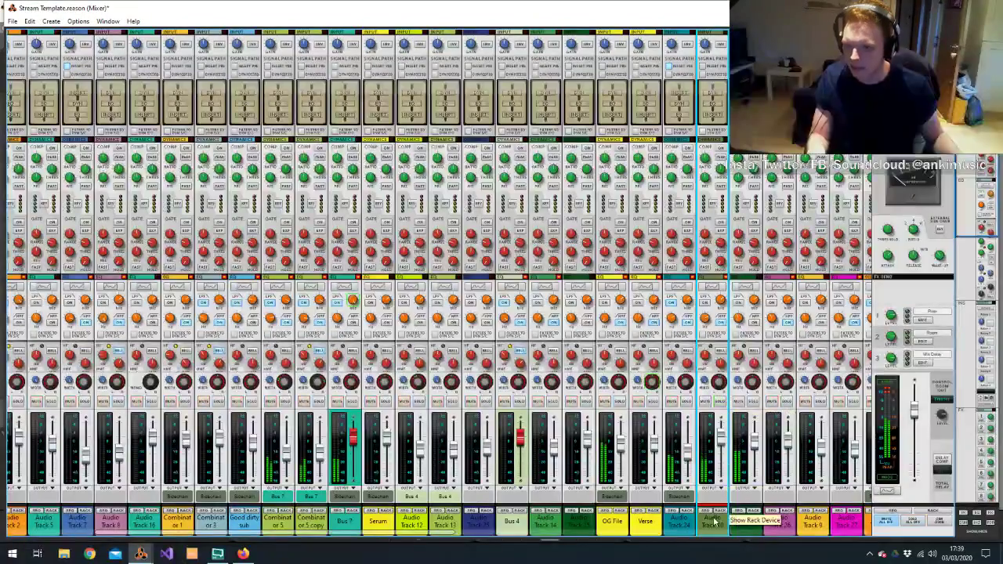
key(F2)
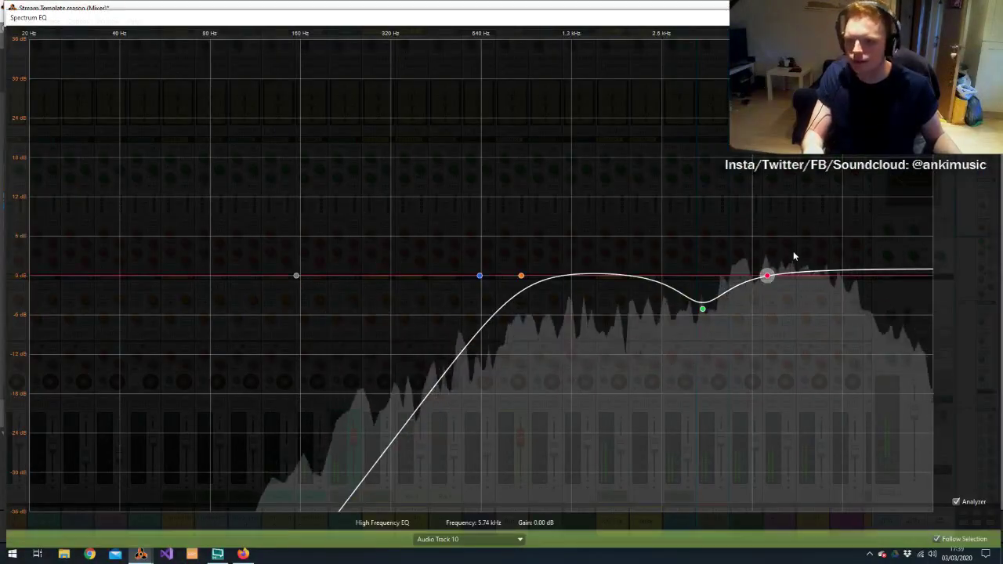
drag(774, 296, 806, 311)
key(F2)
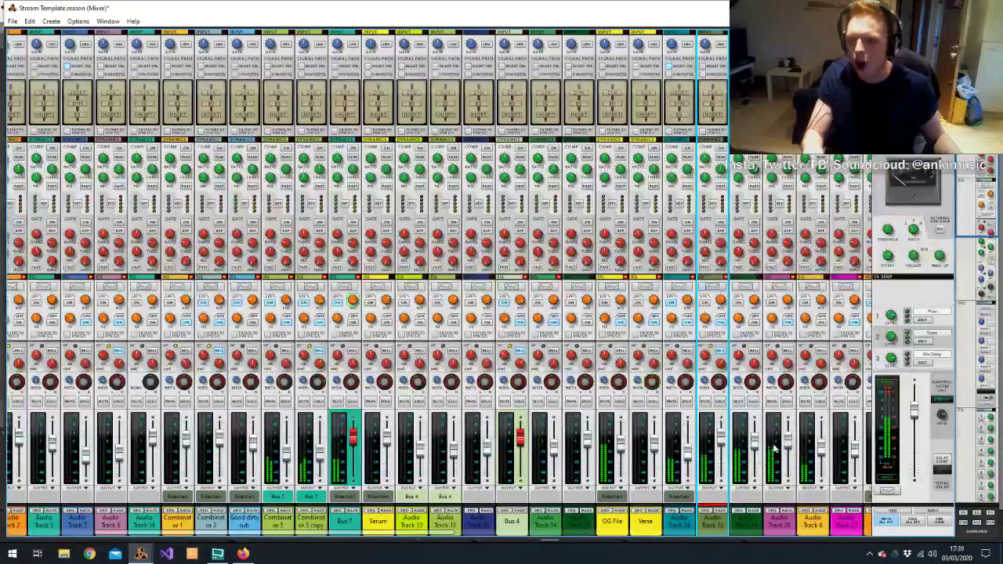
drag(788, 444, 790, 449)
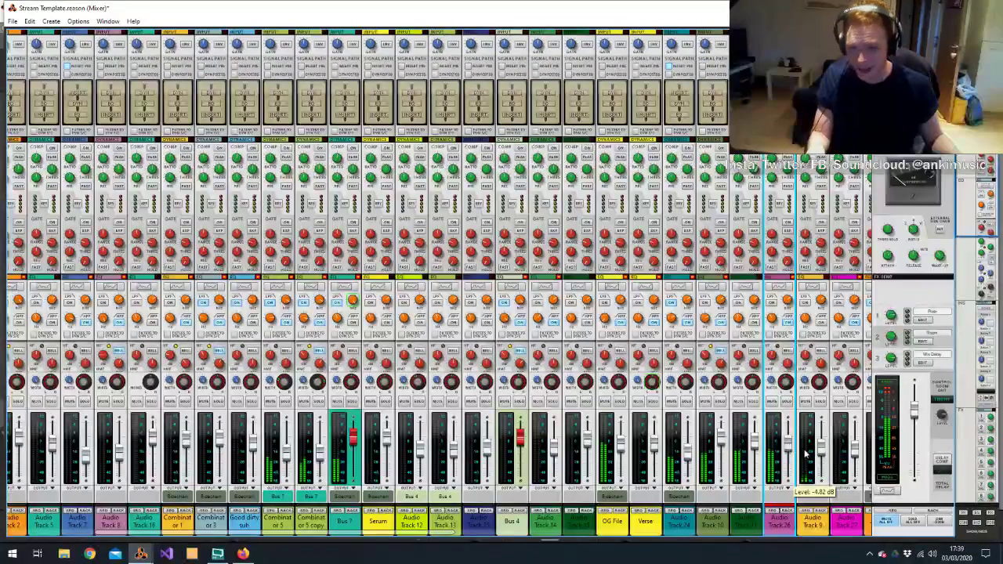
Automate the HPF Frequency of Audio Track 27 with a clip from bar 71 to bar 74 containing a rising curve
click(854, 382)
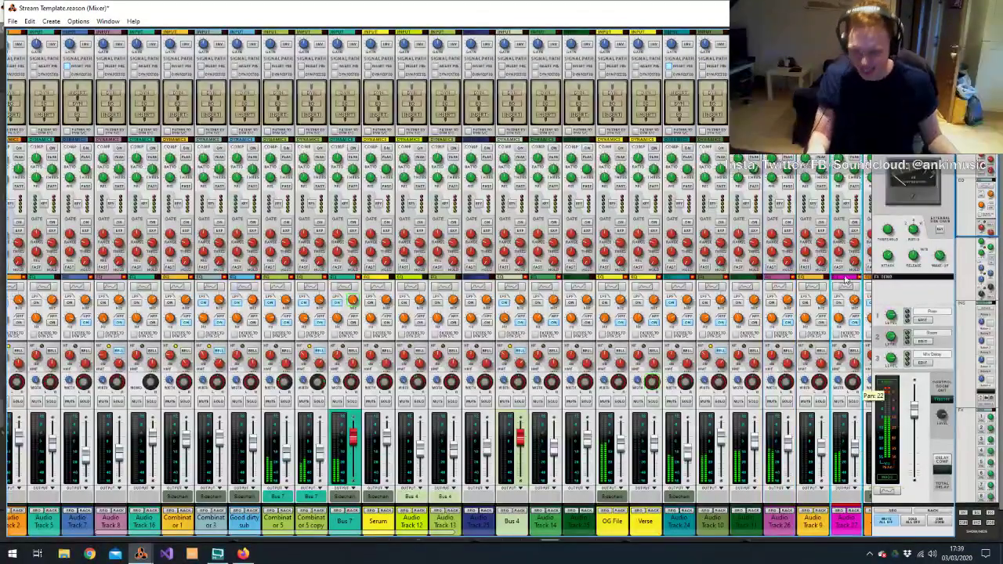
key(F7)
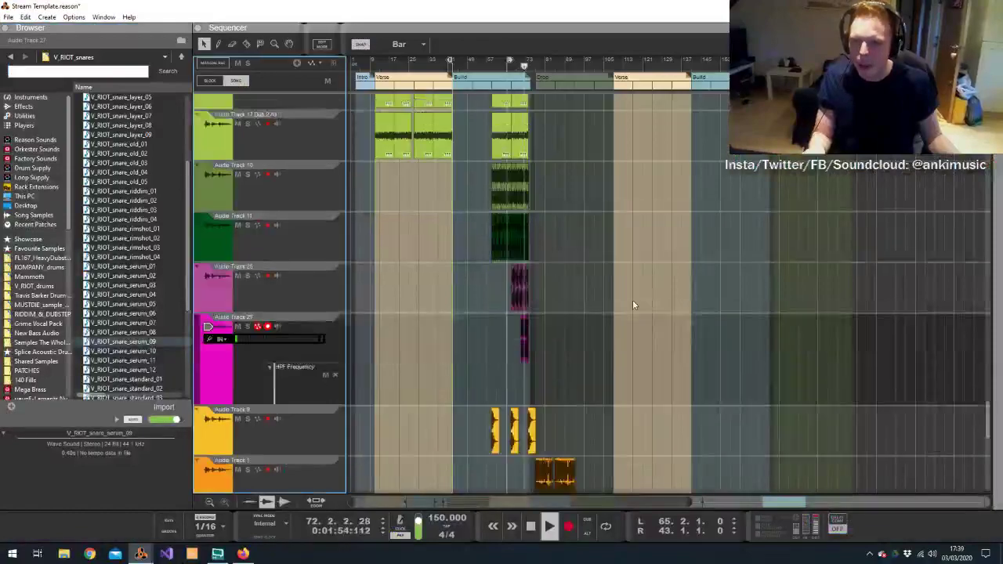
scroll(541, 269, down, 3)
scroll(540, 269, up, 3)
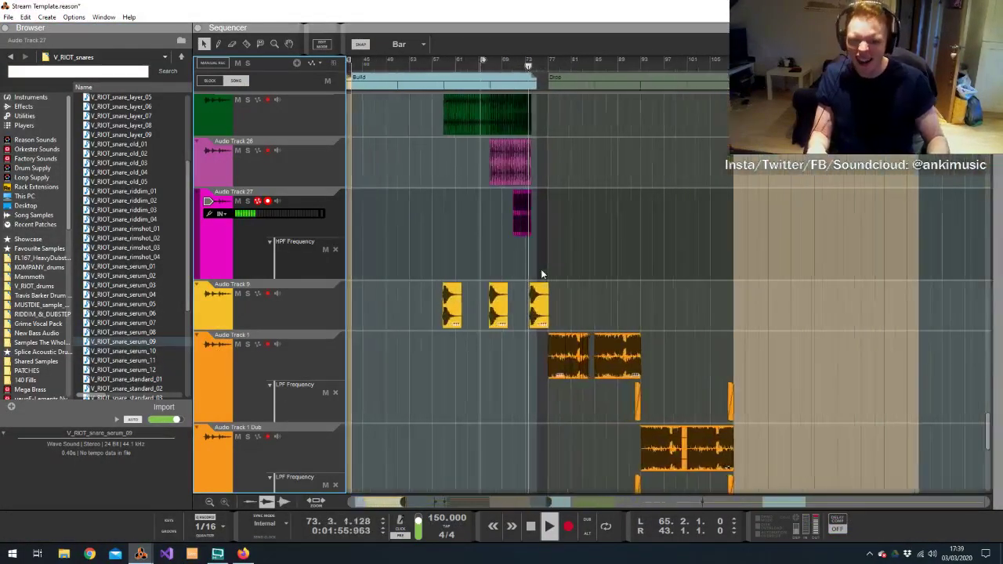
scroll(541, 271, up, 3)
drag(475, 259, 529, 266)
double_click(520, 272)
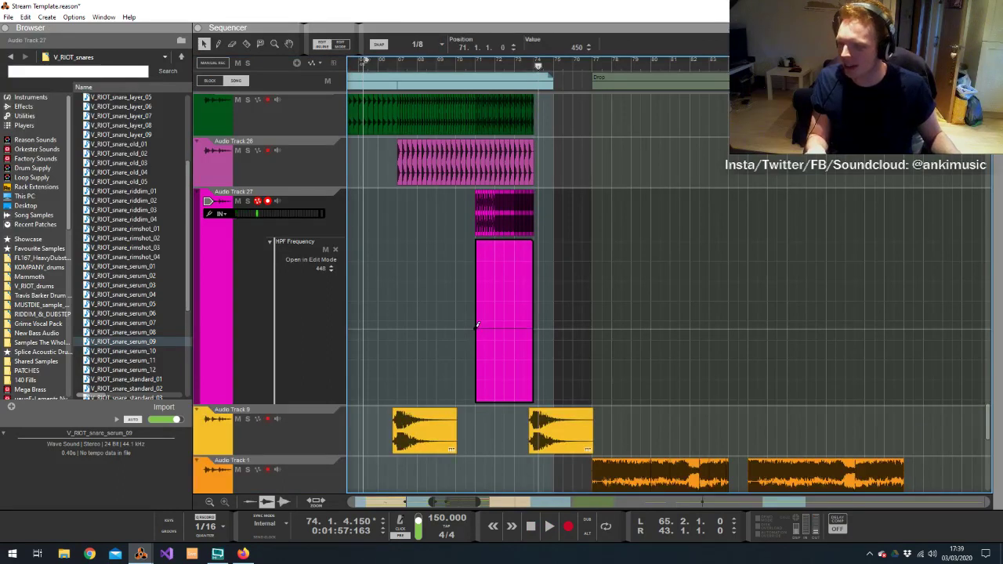
click(473, 65)
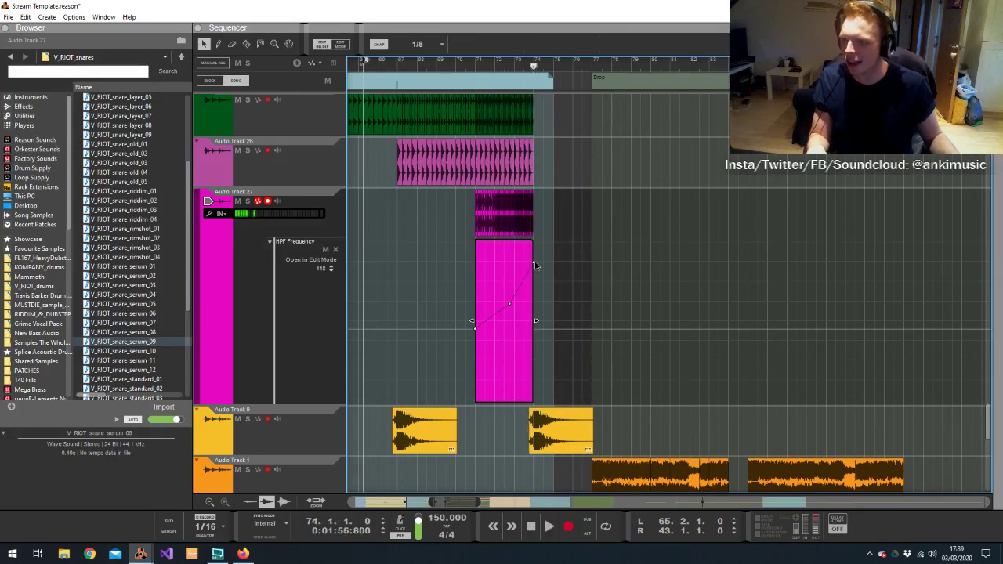
drag(535, 267, 550, 198)
Automate the HPF Frequency of Audio Track 11 from bar 71, rising to 954 at bar 74, and audition the build's end
key(alt+Tab)
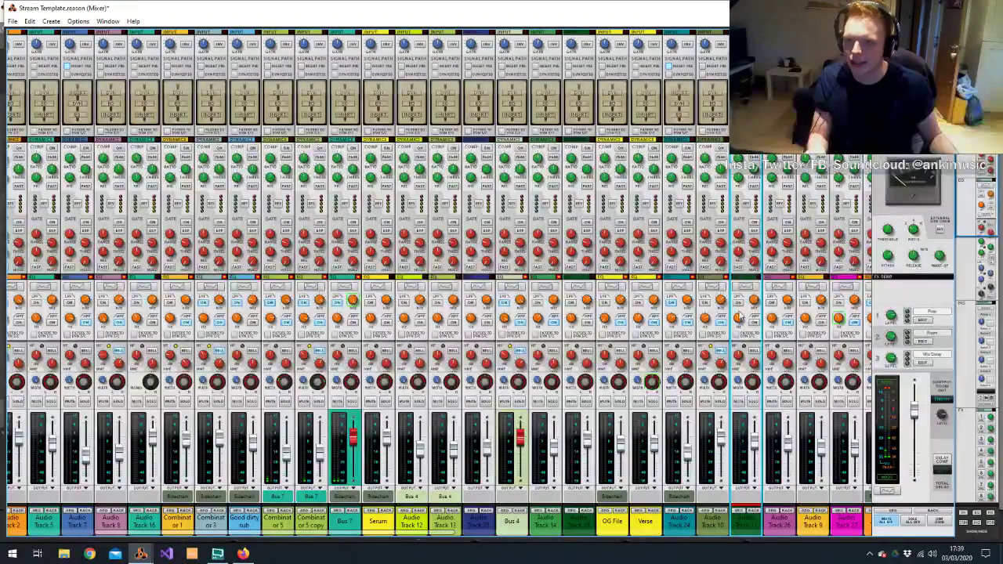
key(alt+Tab)
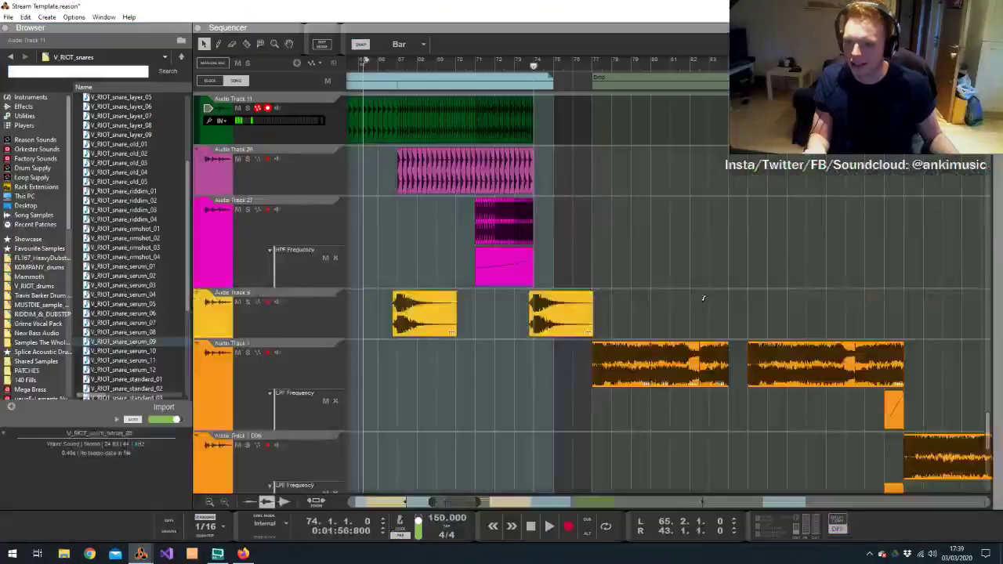
mouse_move(480, 156)
mouse_down()
mouse_move(538, 171)
mouse_move(528, 167)
mouse_up()
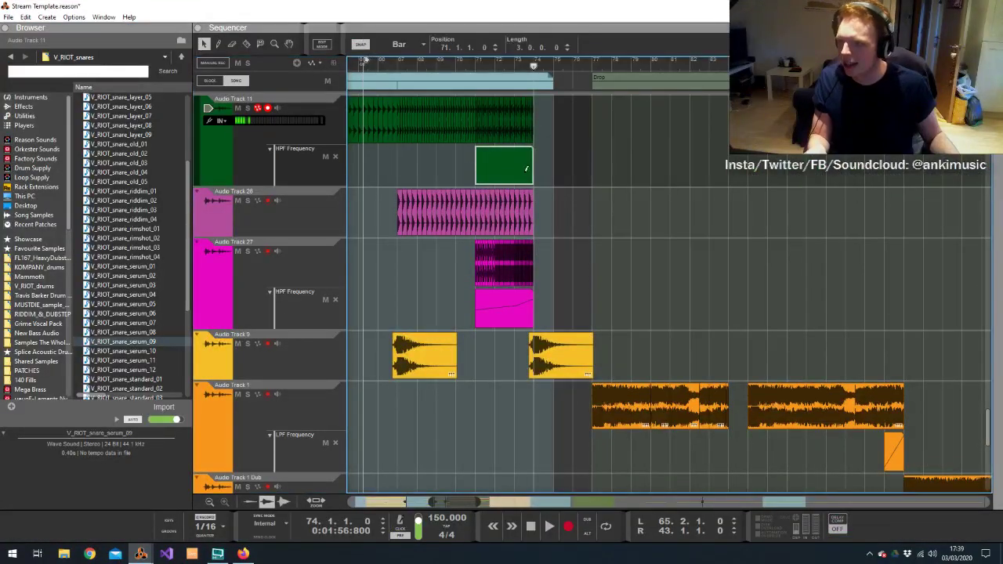
double_click(527, 167)
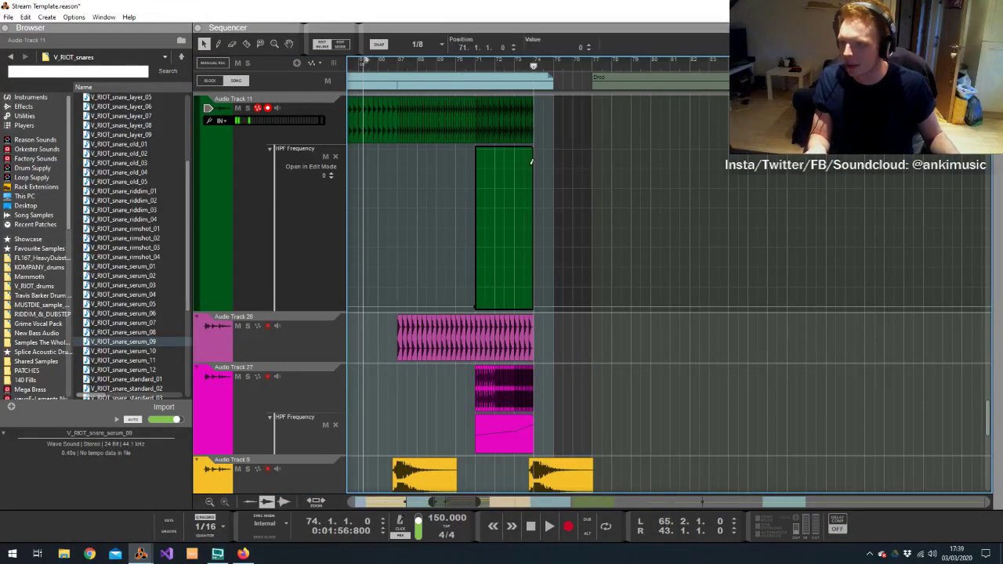
click(469, 61)
key(space)
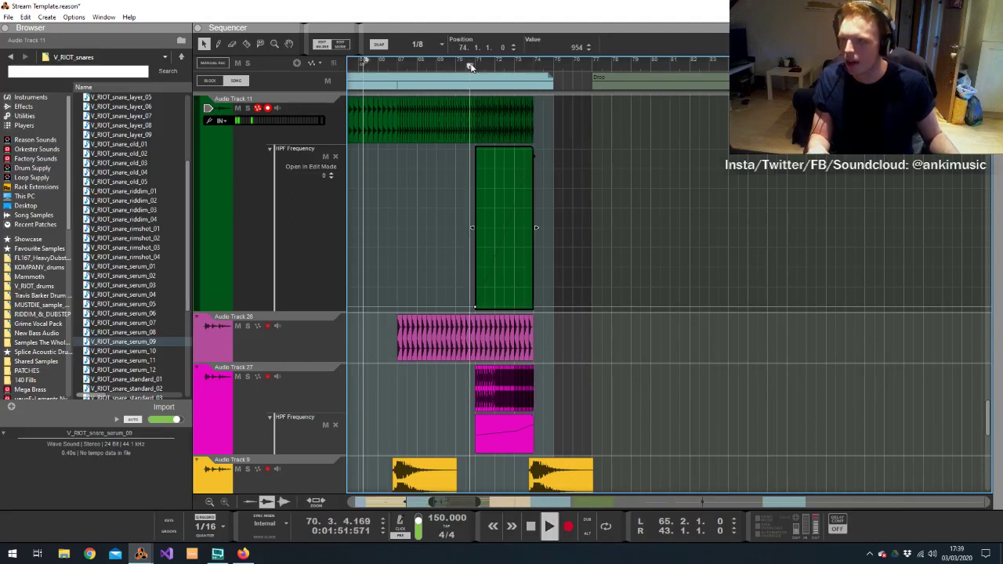
Bend Audio Track 11's HPF Frequency curve with a middle point at bar 73 set to 318
alt+click(515, 236)
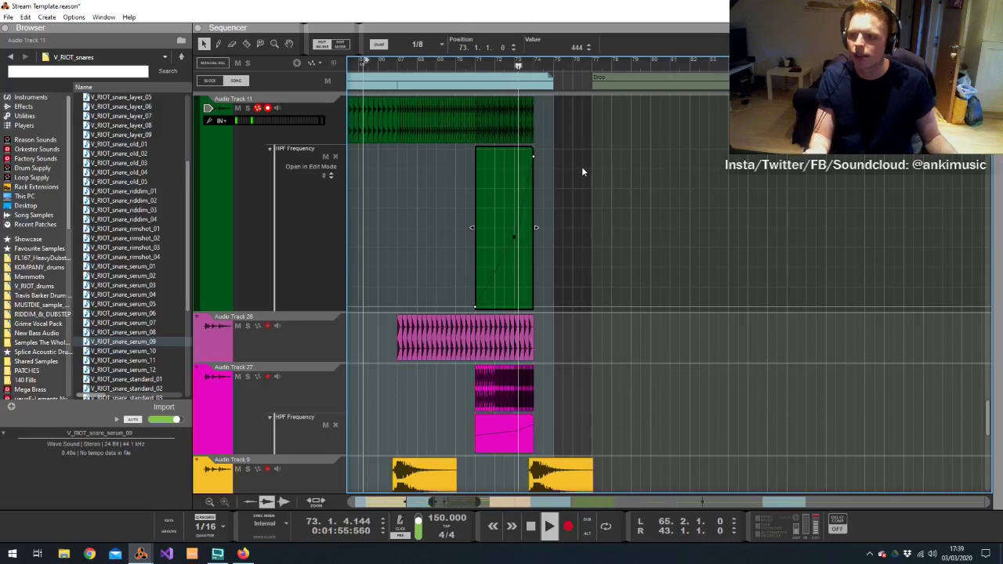
double_click(562, 126)
double_click(520, 172)
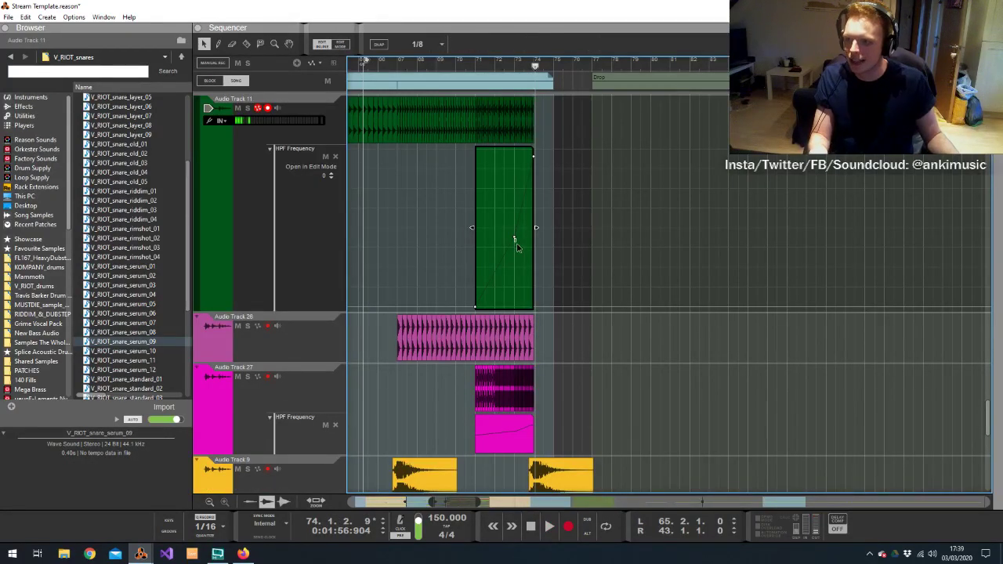
drag(513, 240, 517, 260)
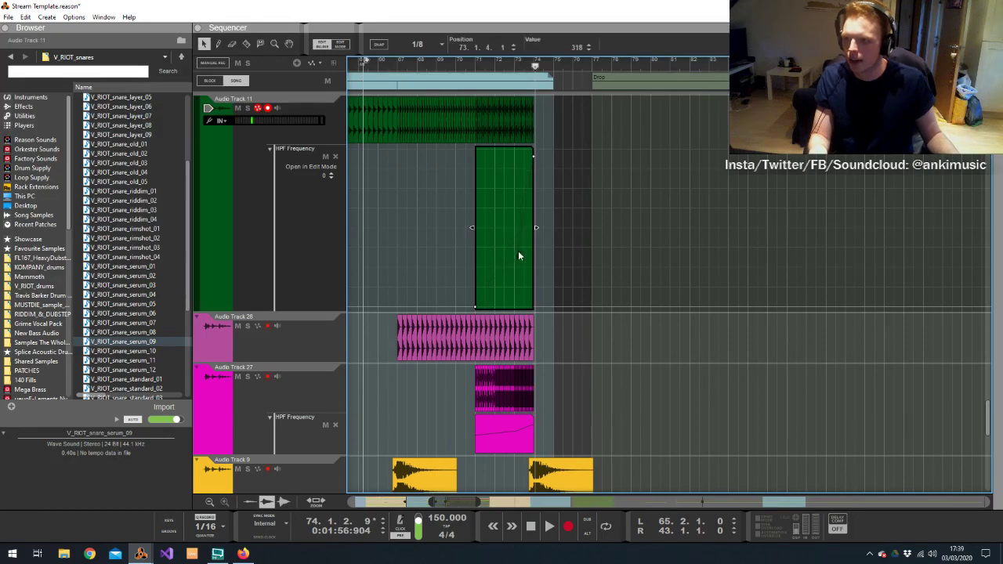
double_click(580, 143)
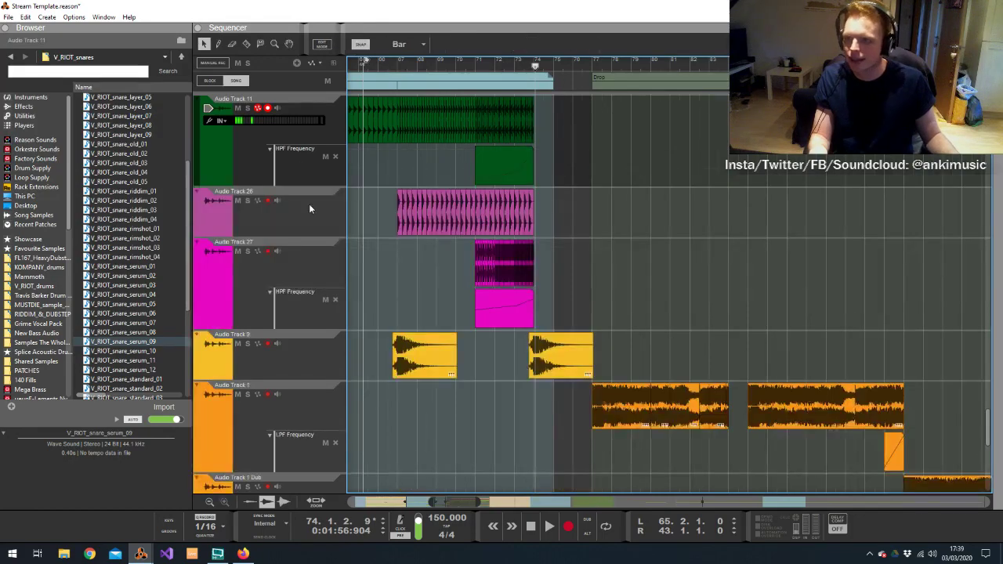
Automate the HPF Frequency of Audio Track 26 from bar 71, rising through a point at bar 73 to 904 at bar 74, and audition it
key(alt+Tab)
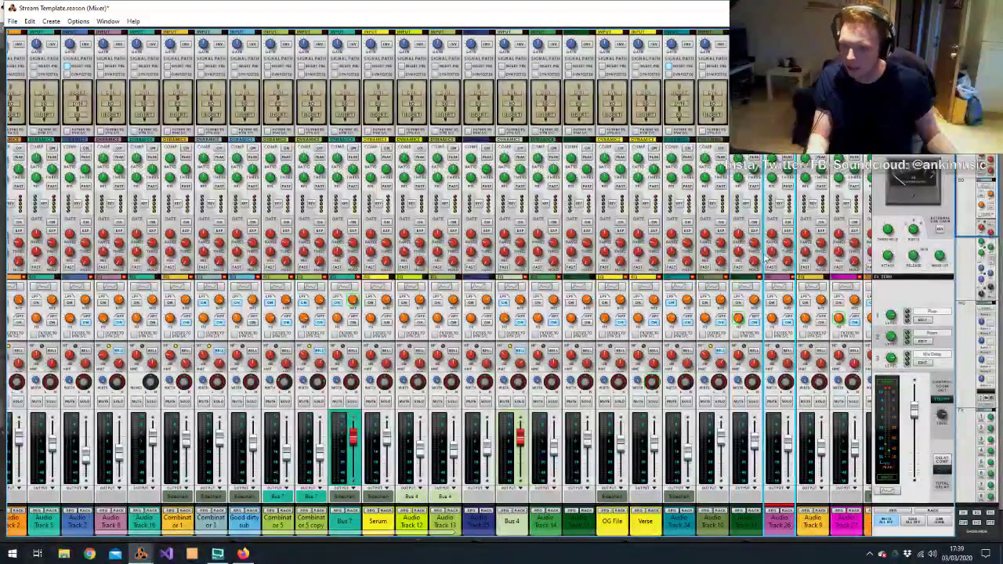
scroll(772, 269, down, 6)
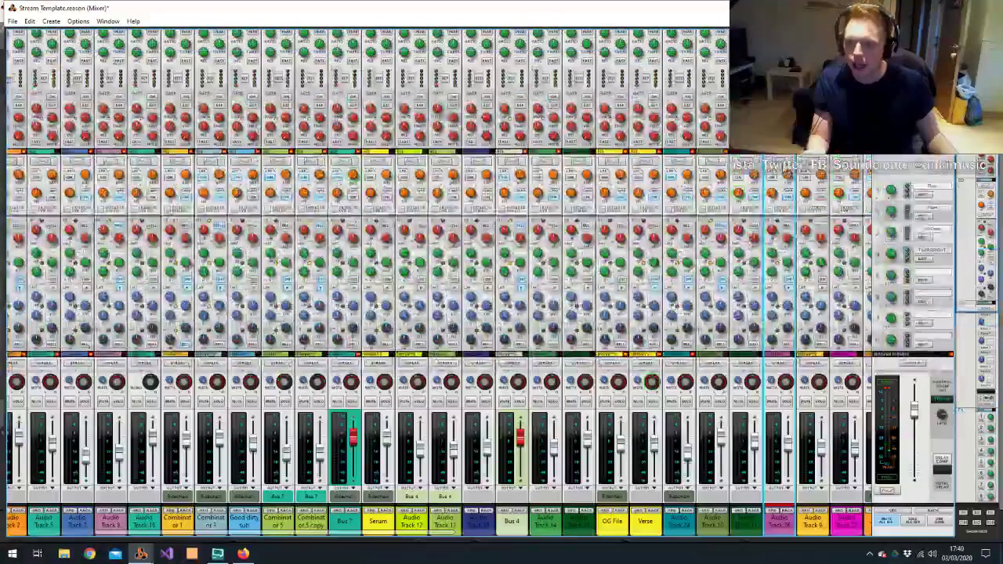
key(alt+Tab)
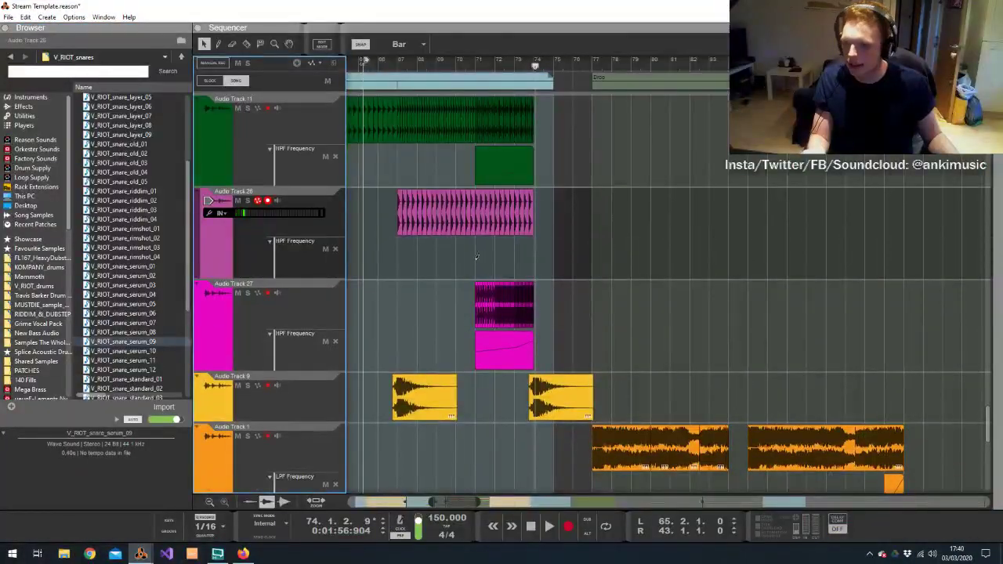
drag(476, 257, 531, 261)
click(477, 330)
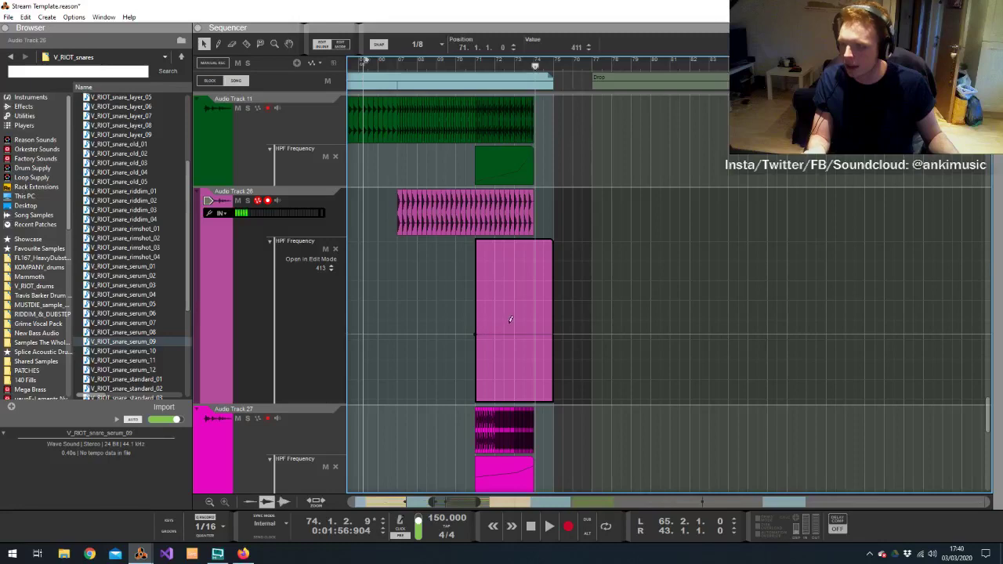
key(space)
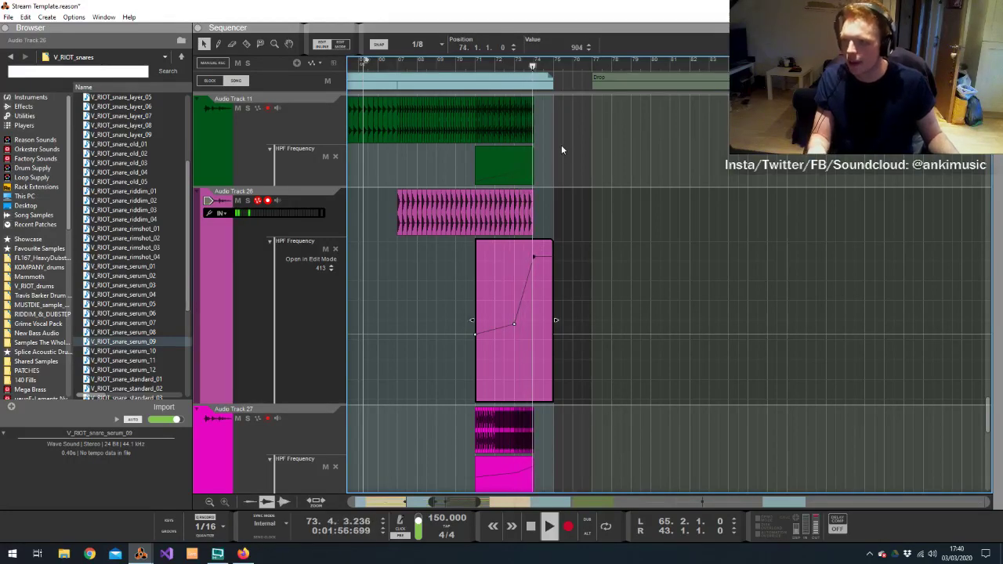
With the snap at 1/16, shorten Audio Track 10's bar 73 clip to a 1/16 slice and repeat it to the end of the bar
scroll(564, 172, up, 3)
click(532, 289)
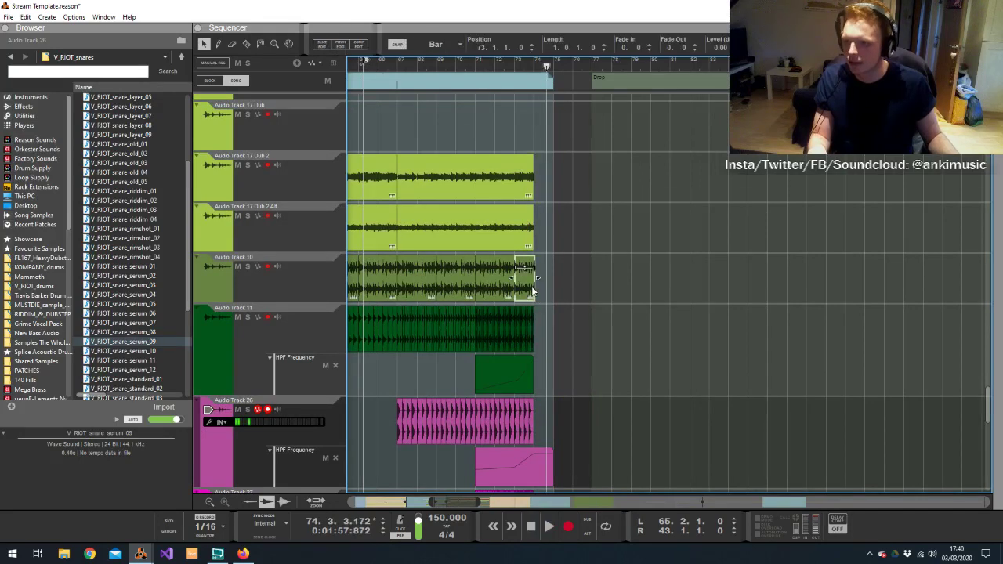
key(g)
key(g)
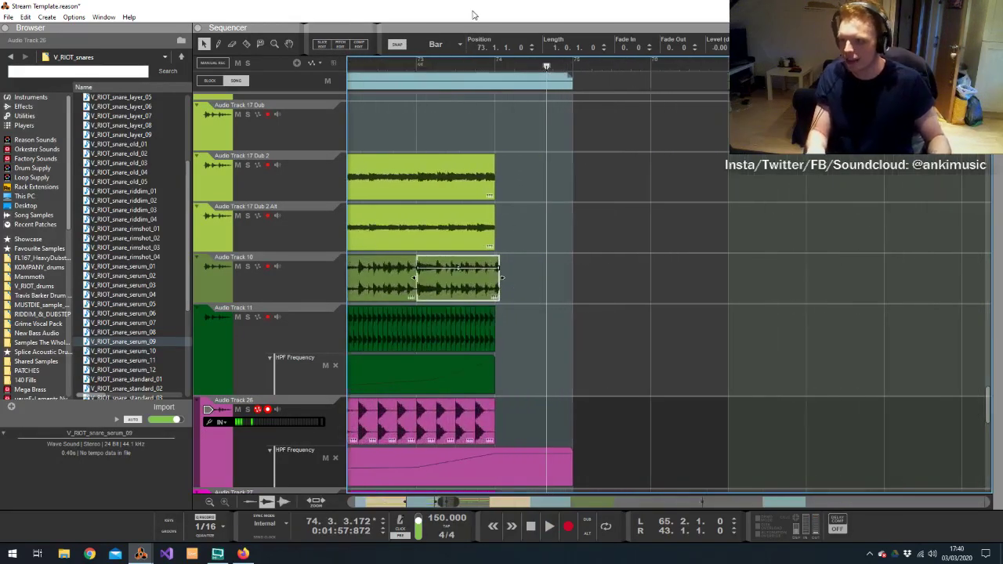
click(435, 45)
click(439, 116)
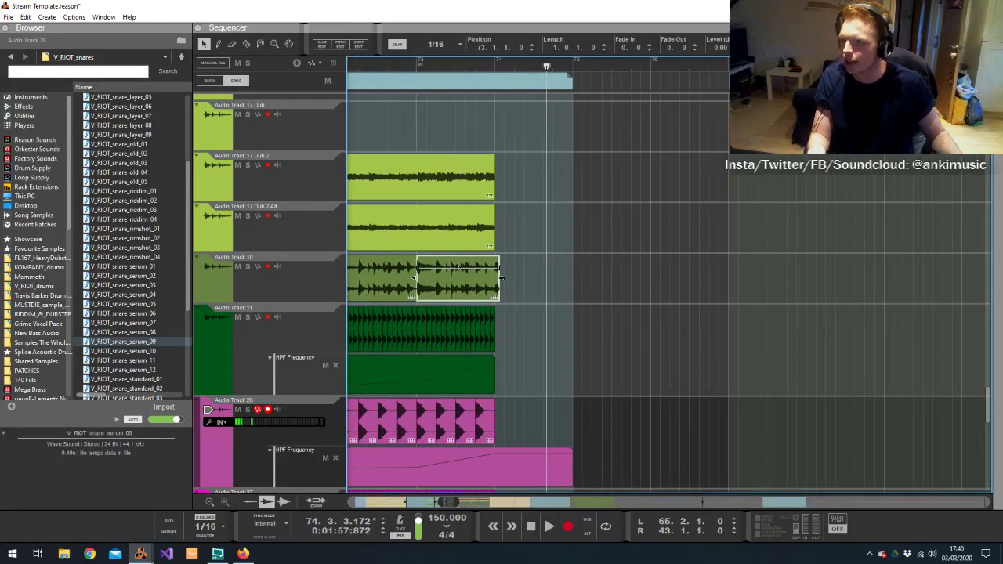
mouse_move(501, 277)
mouse_down()
mouse_move(421, 277)
mouse_move(493, 277)
mouse_up()
key(space)
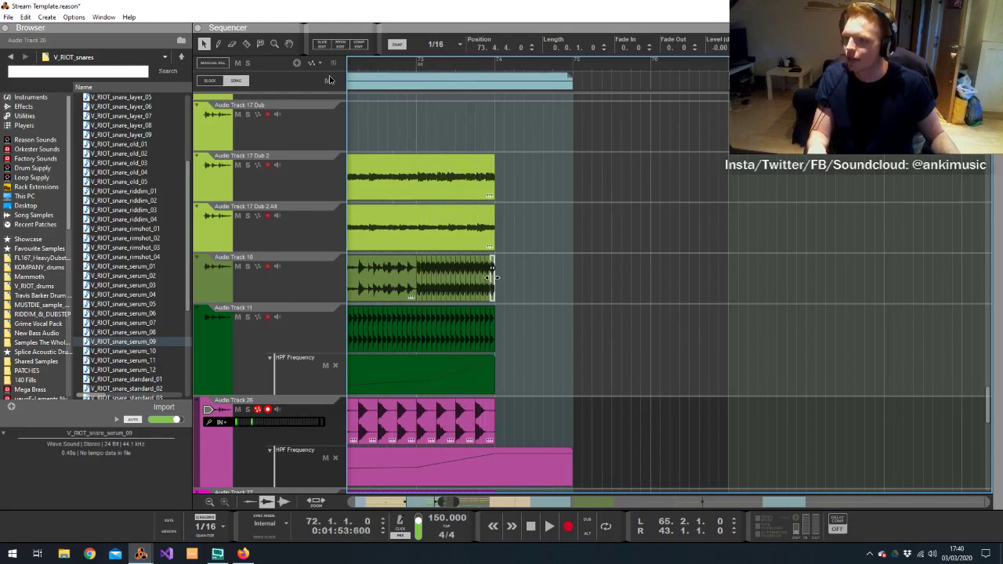
Play the build's end, look over the whole arrangement, and open the Travis Barker Drum Kit sample folder
click(613, 195)
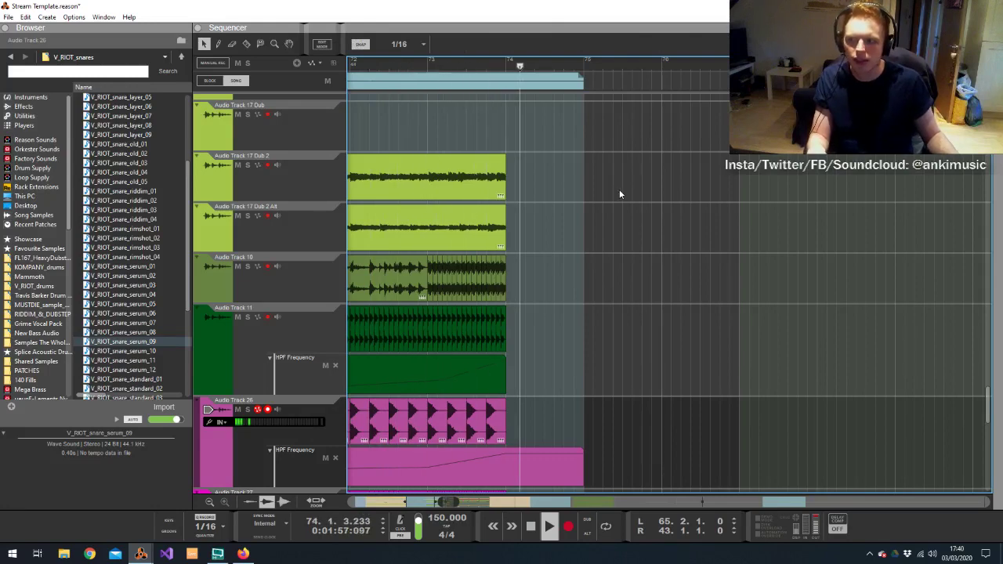
key(g)
key(g)
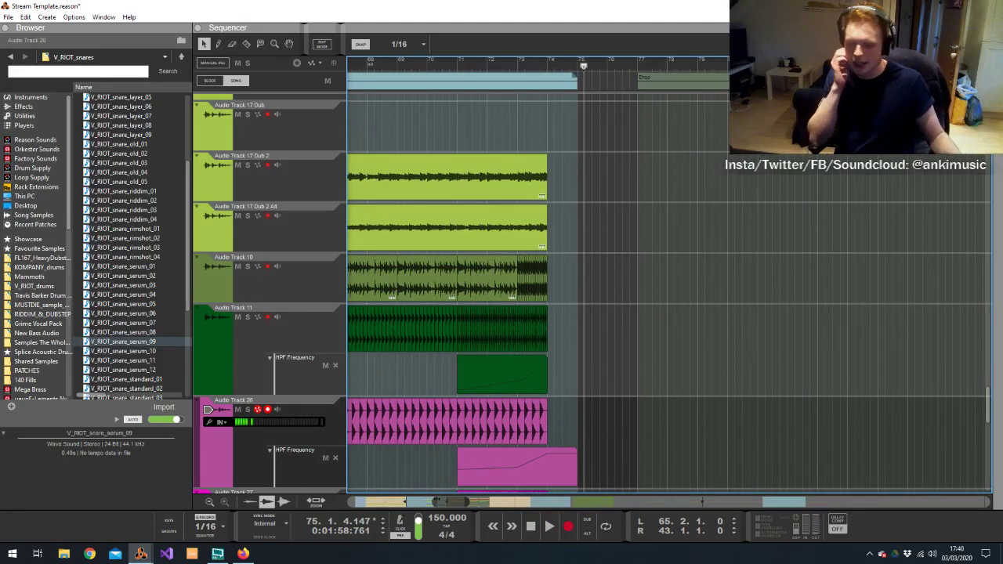
key(g)
key(g)
key(g)
key(g)
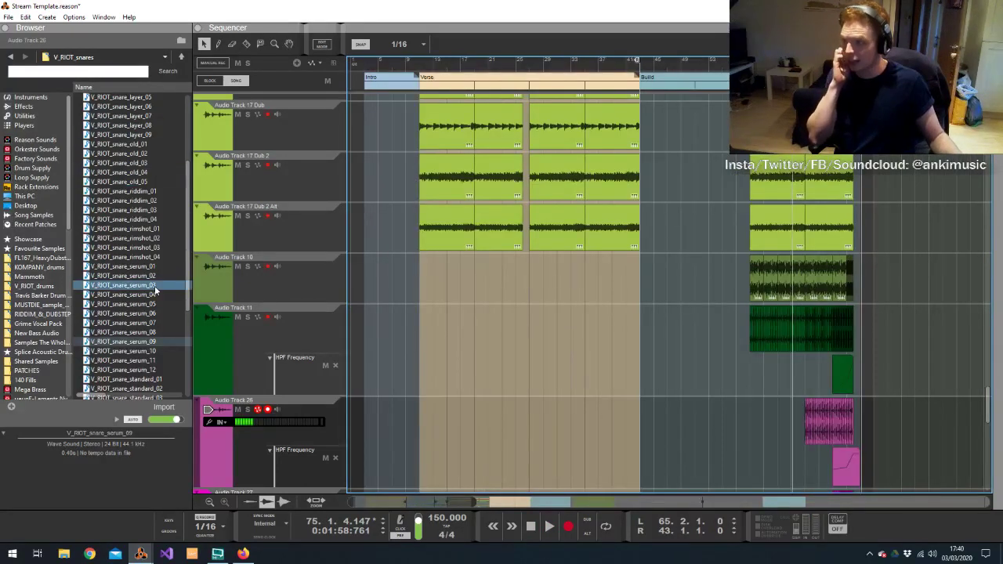
scroll(146, 213, up, 5)
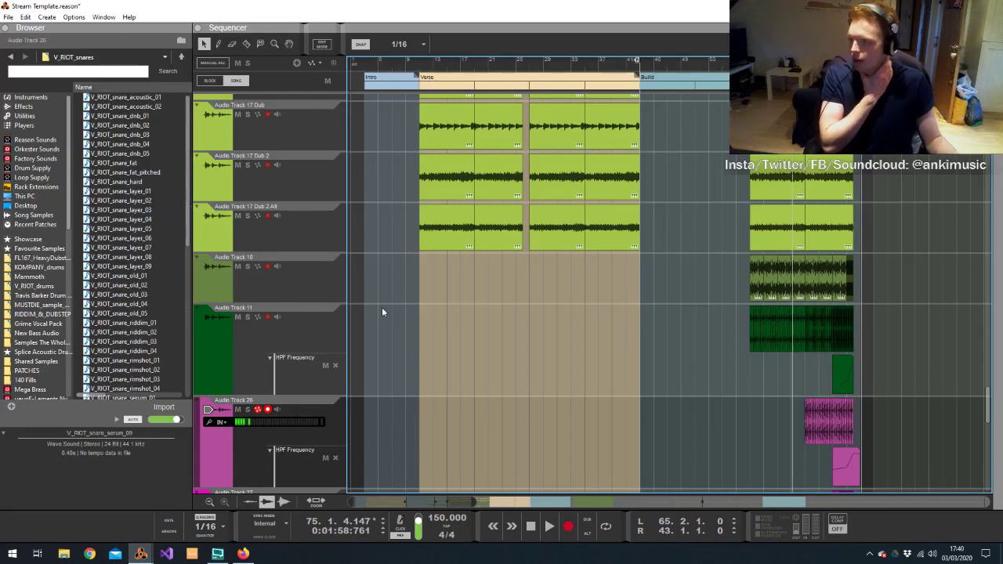
key(g)
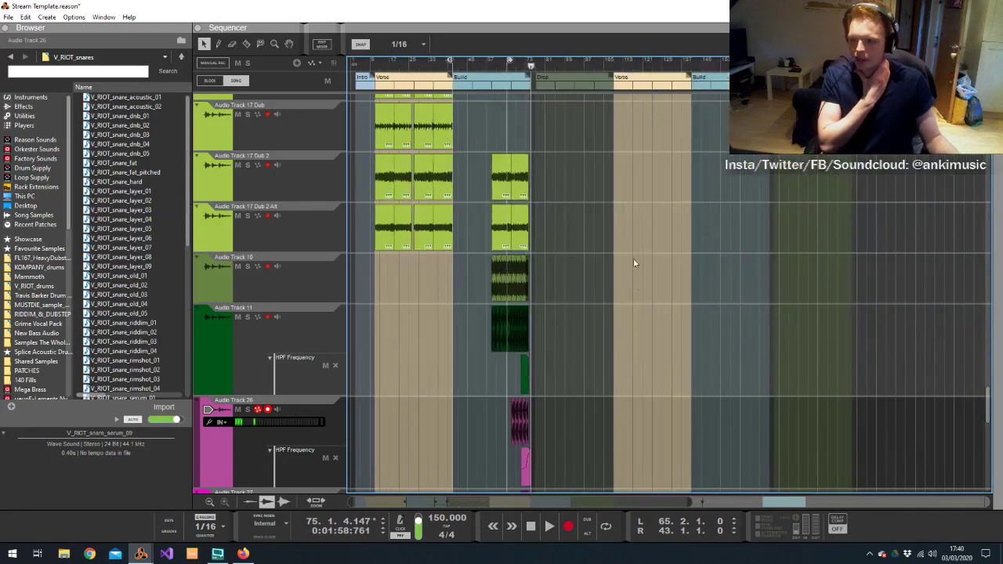
scroll(644, 263, up, 10)
scroll(644, 265, up, 10)
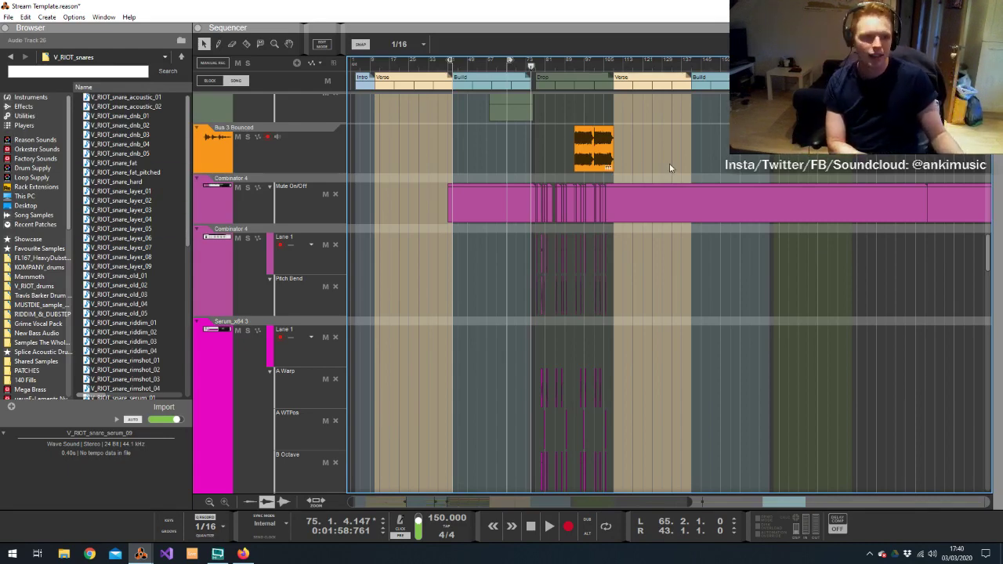
scroll(503, 226, up, 10)
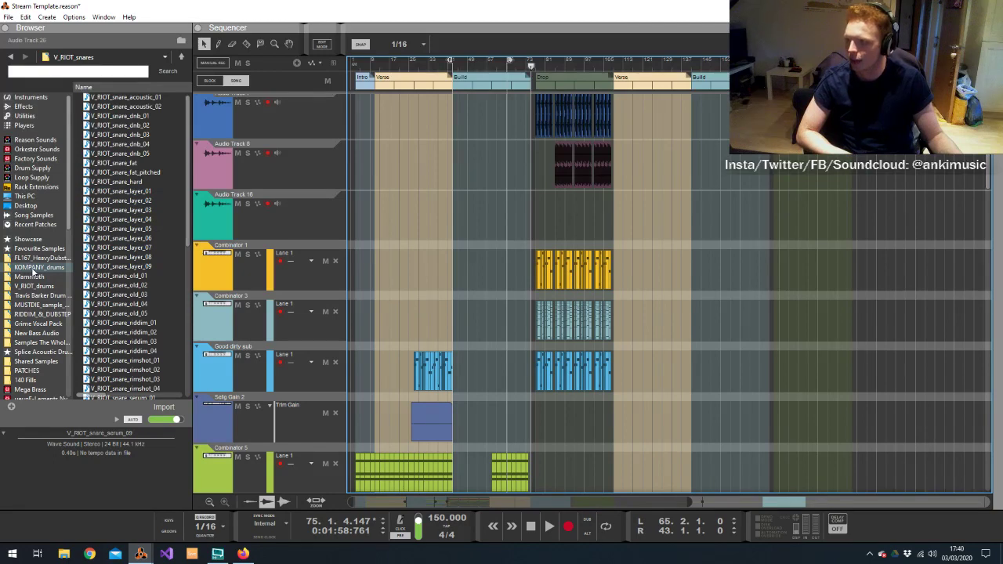
click(39, 296)
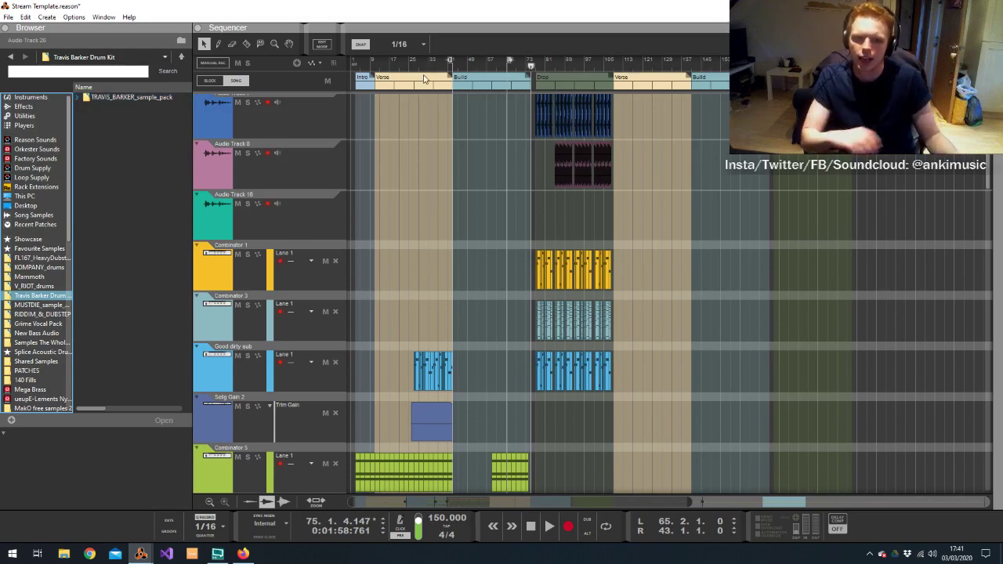
Play from around bar 8, restart the VoxengoRecorder plug-in in the rack and close its window
click(369, 66)
key(space)
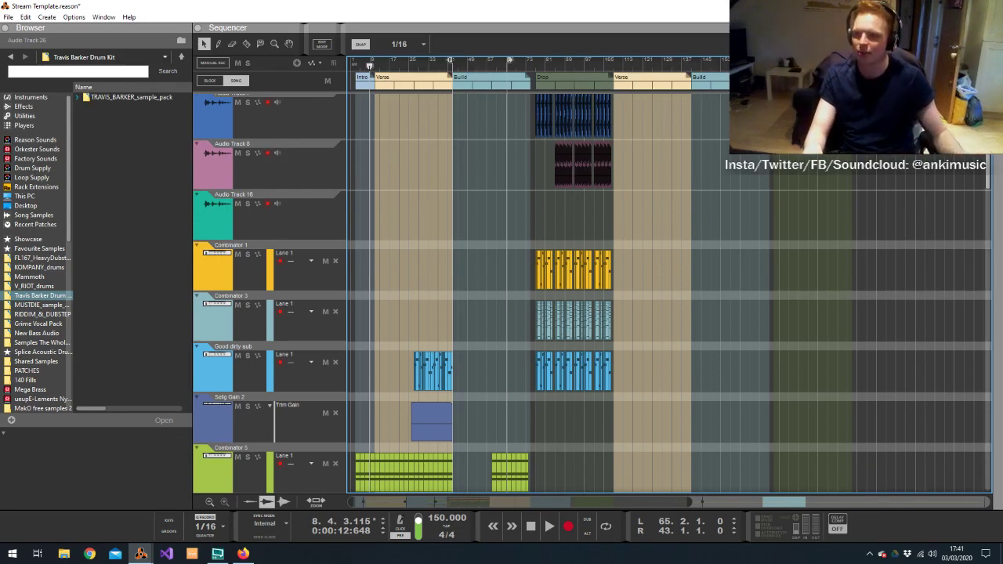
scroll(846, 188, up, 10)
key(alt+Tab)
click(729, 266)
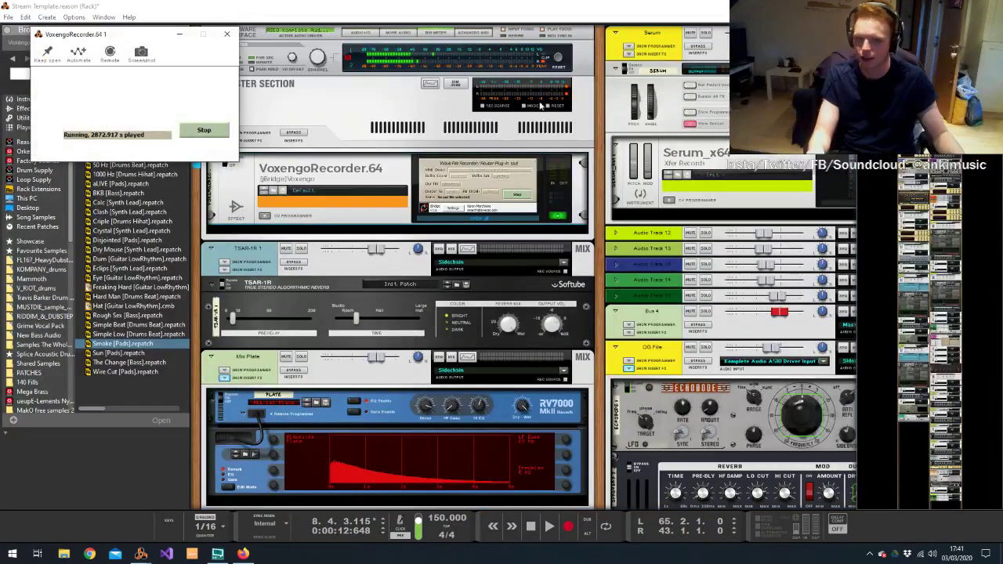
click(214, 131)
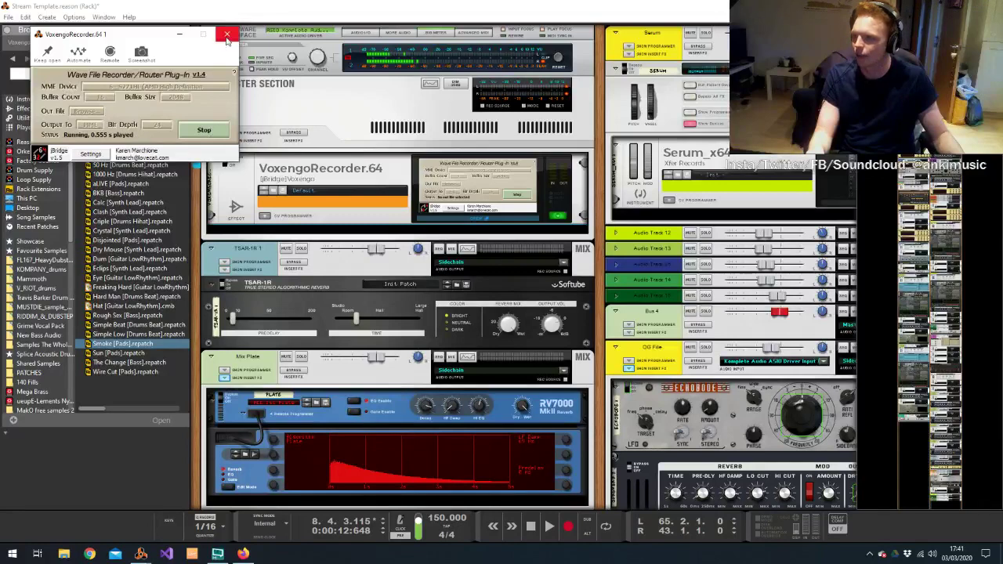
click(226, 33)
key(alt+Tab)
Play the verse and check Audio Track 23's channel in the mixer by soloing it
click(447, 285)
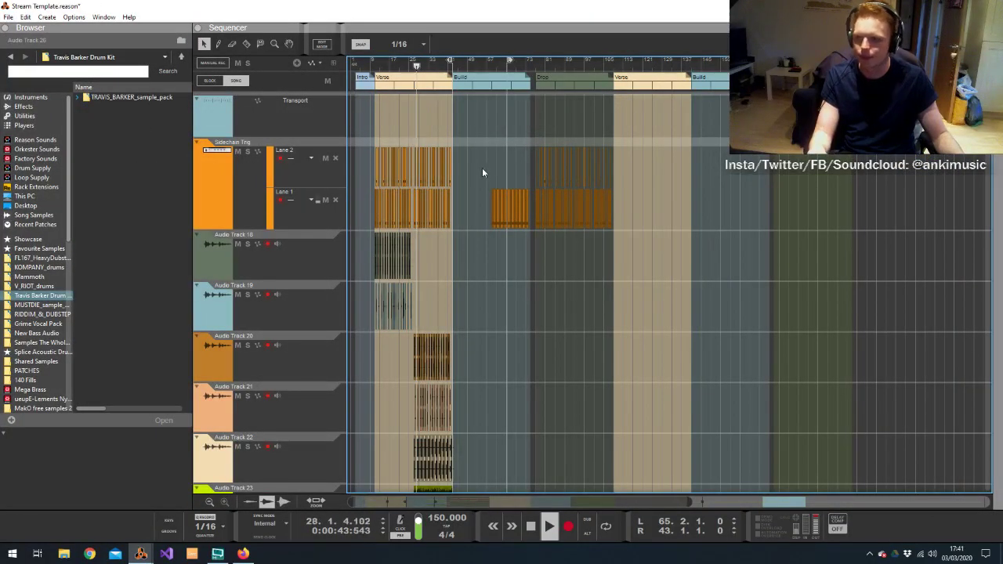
scroll(487, 172, down, 6)
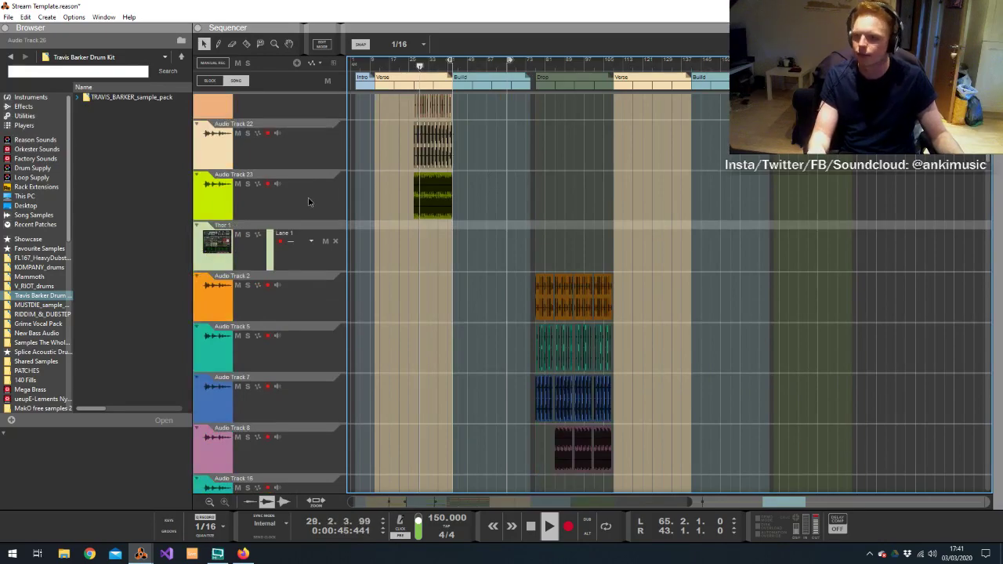
key(alt+Tab)
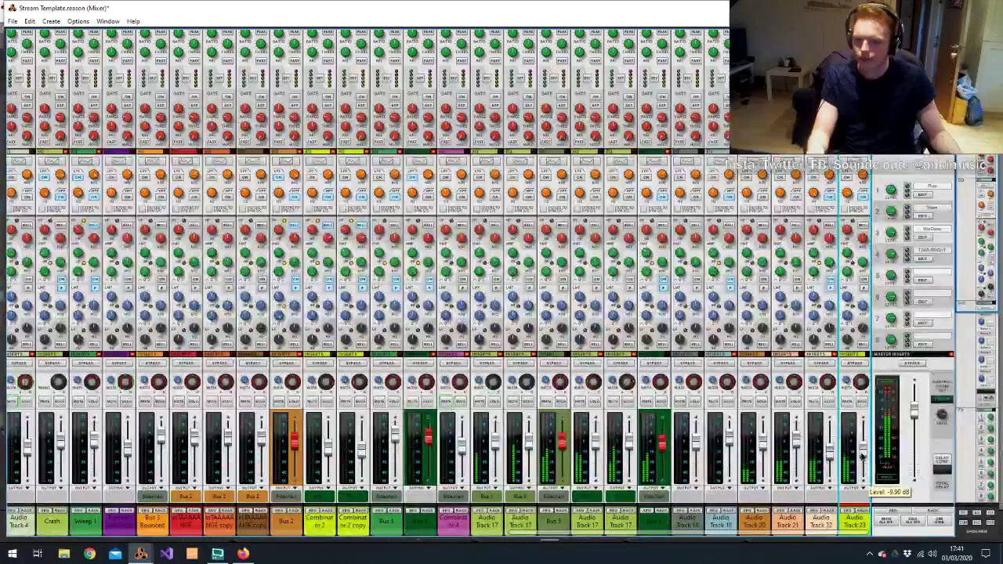
click(856, 488)
click(882, 385)
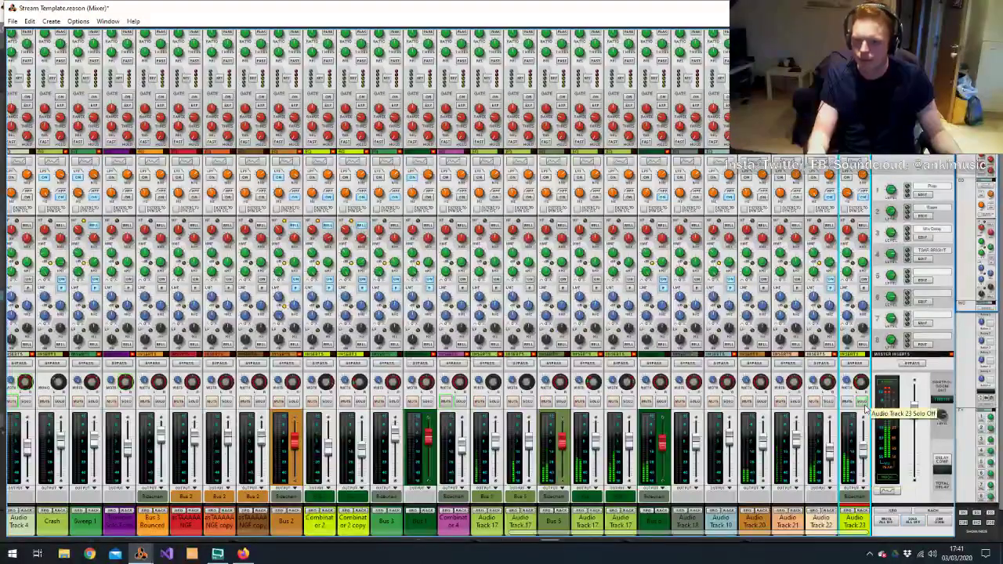
key(alt+Tab)
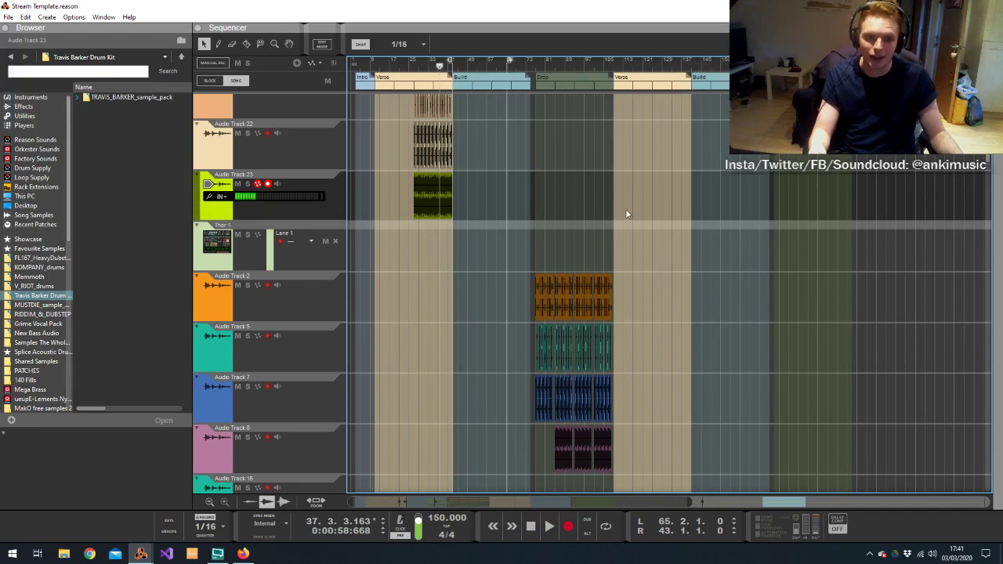
Play the build from bar 59 and add a new audio track directly below Audio Track 13
scroll(615, 195, up, 5)
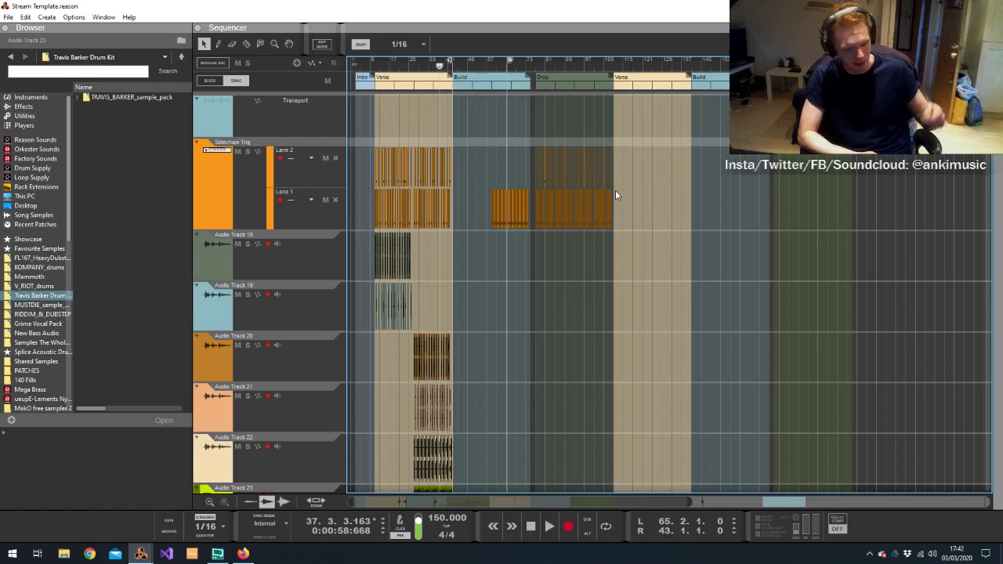
click(491, 66)
key(space)
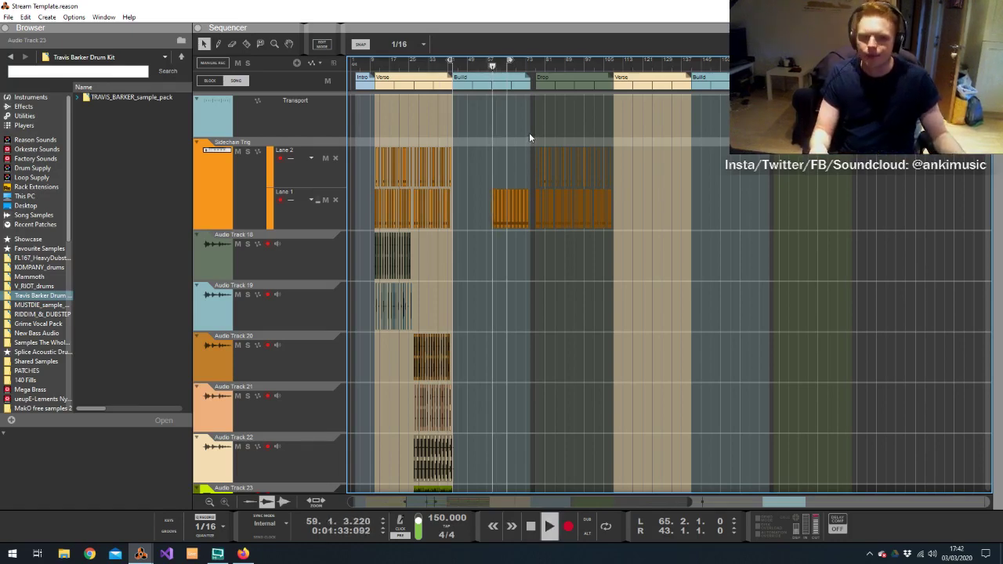
scroll(525, 140, down, 5)
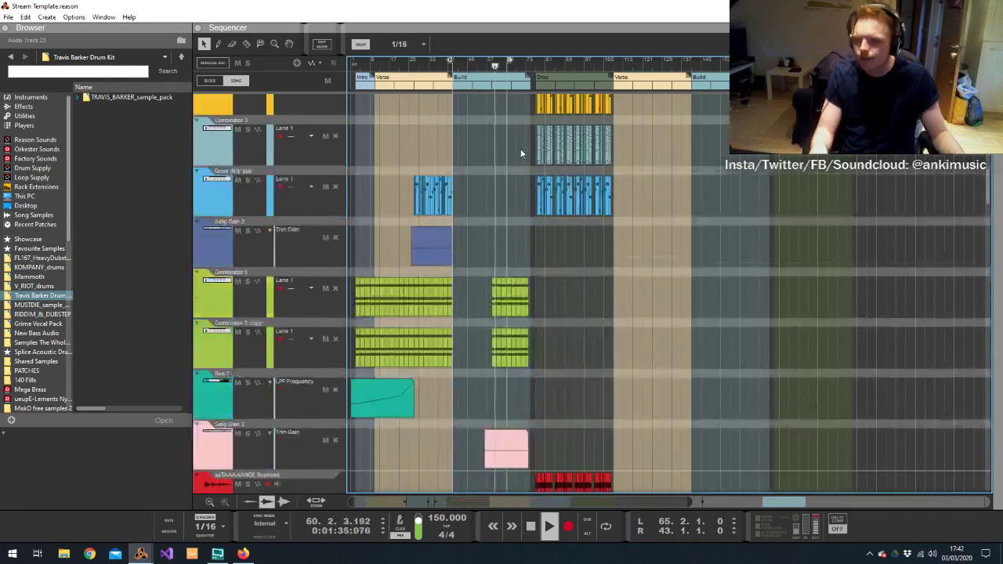
scroll(521, 148, down, 10)
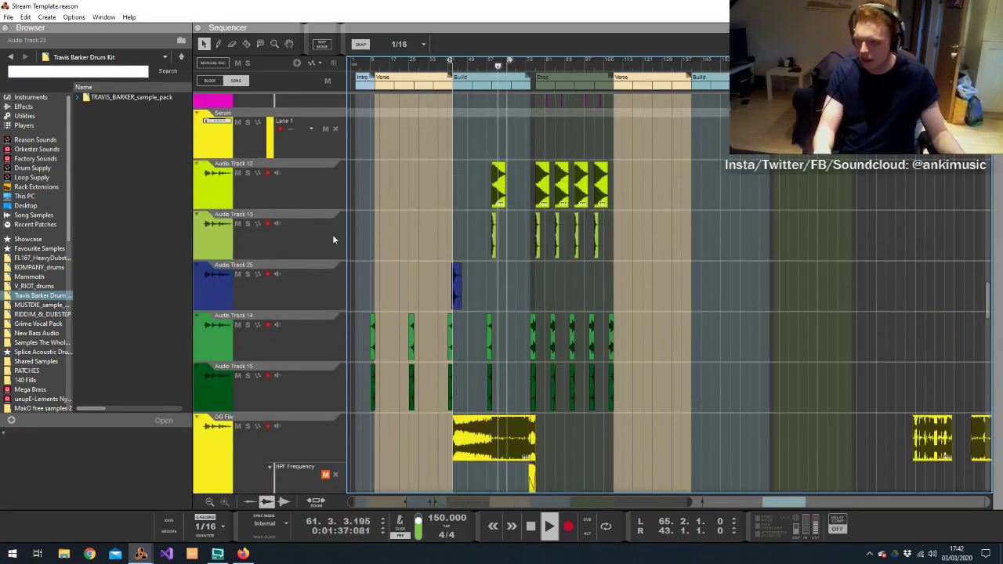
click(329, 237)
key(ctrl+t)
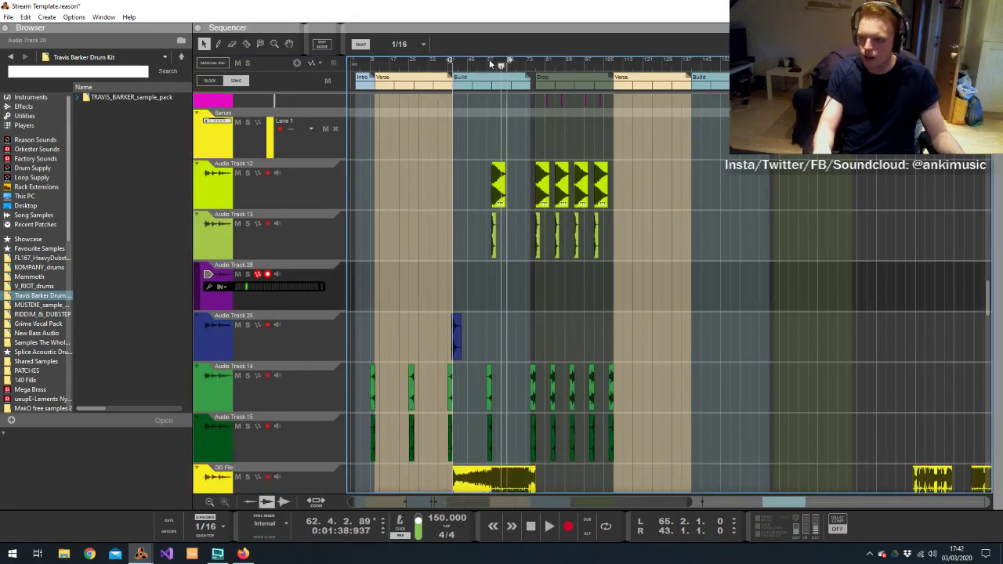
Return the playhead to bar 59 and set the snap value to Bar
click(491, 62)
click(399, 44)
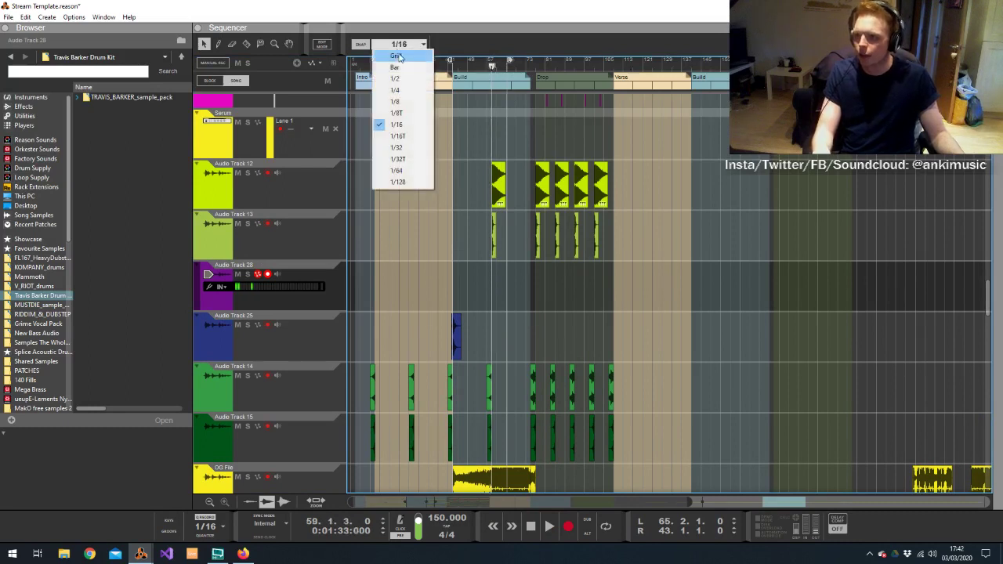
click(400, 53)
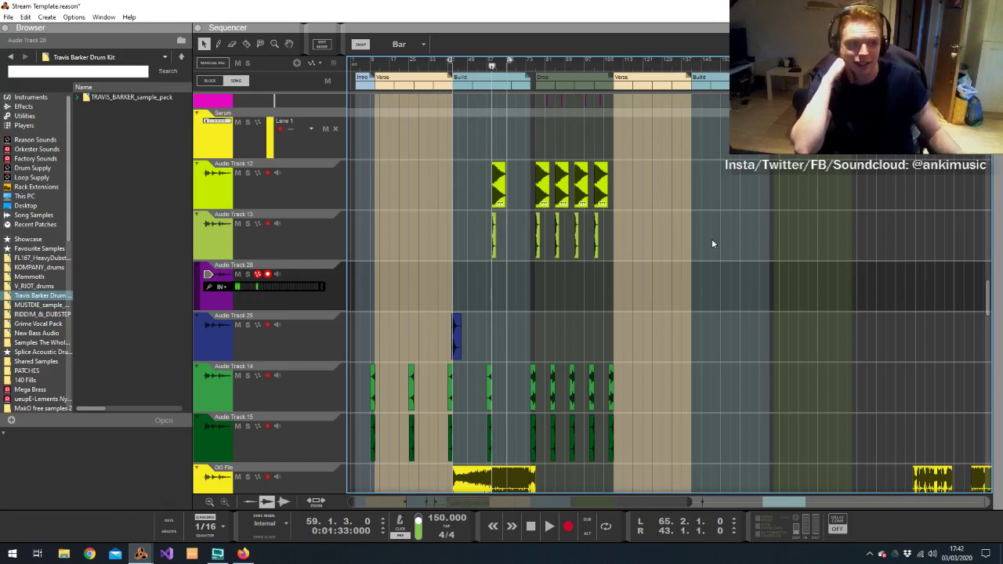
Play the build from bar 59 and examine its tracks for elements that are missing
scroll(696, 238, down, 15)
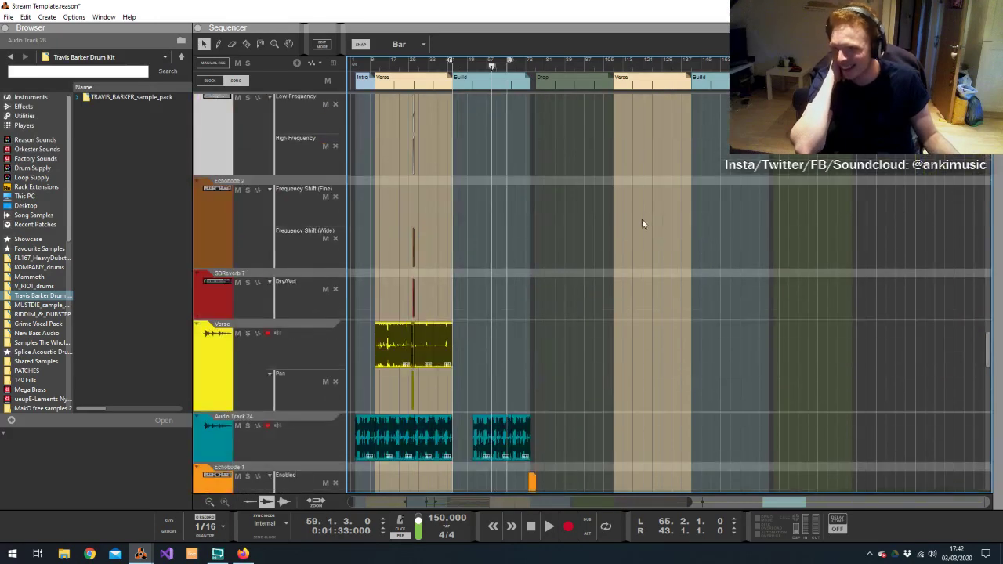
scroll(636, 210, down, 3)
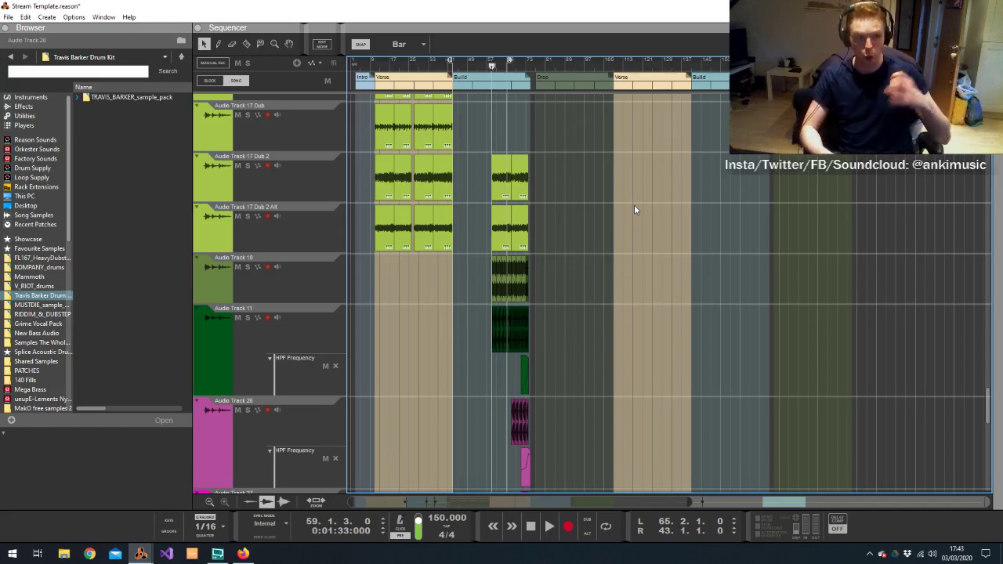
click(490, 69)
key(space)
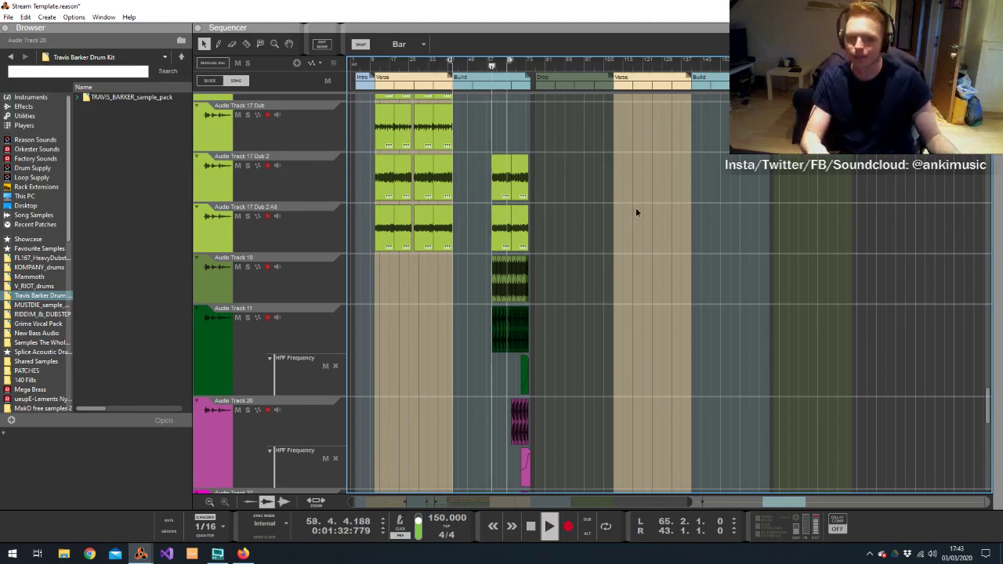
scroll(596, 260, down, 3)
scroll(570, 249, up, 4)
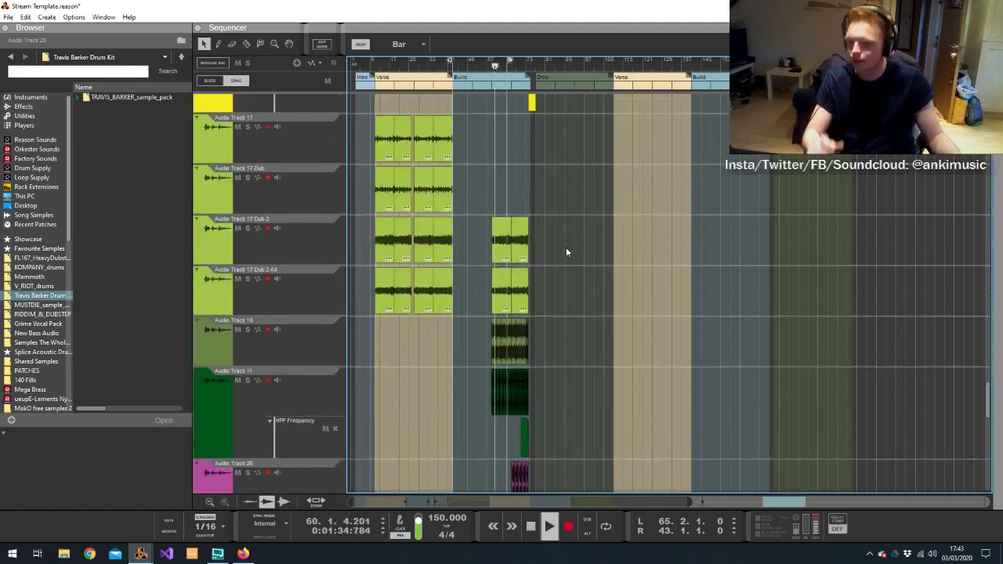
scroll(566, 249, up, 3)
scroll(561, 239, down, 6)
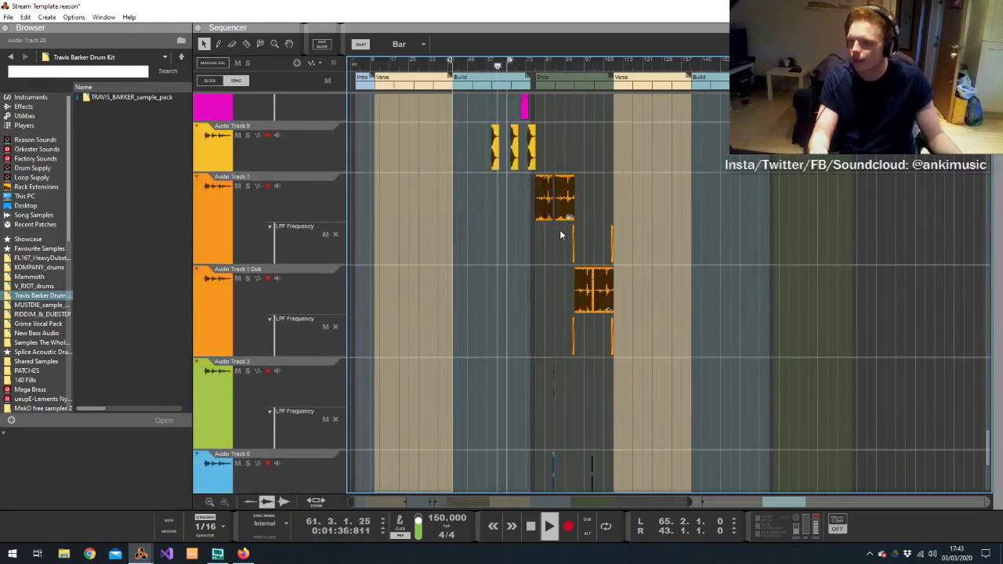
scroll(576, 211, up, 10)
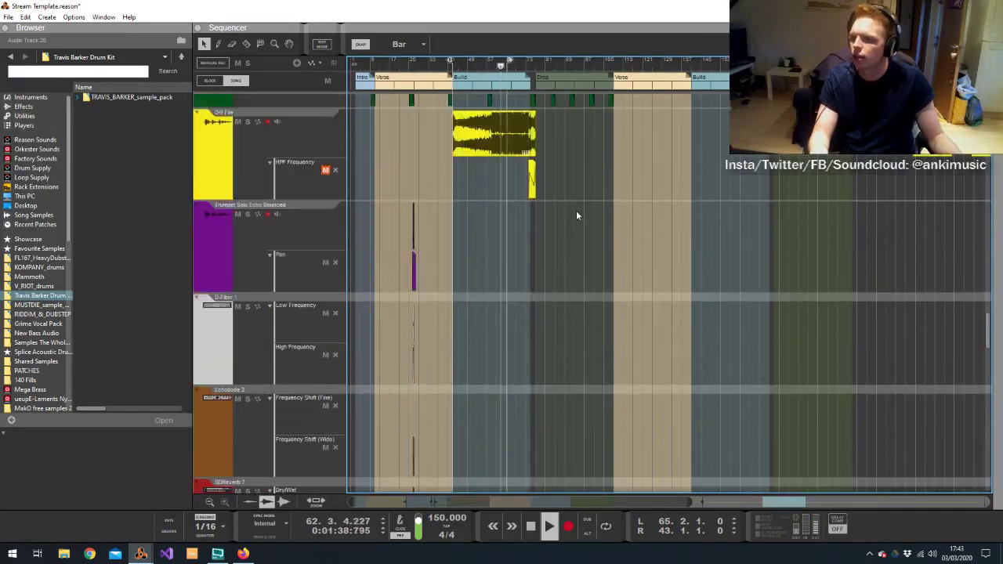
scroll(576, 210, up, 5)
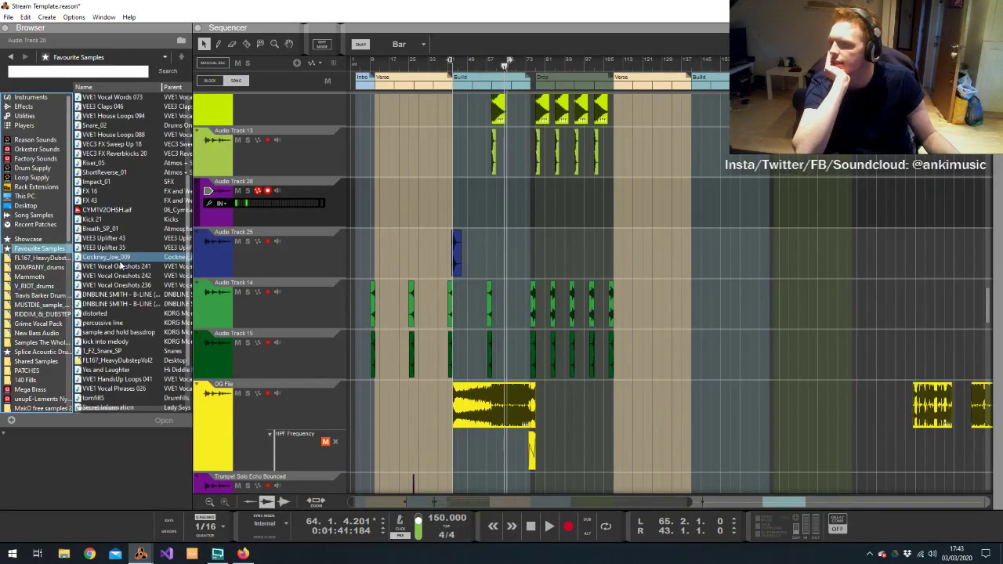
Place the V_RIOT_fx_riser_16bar_sustained_150 sample from Favourite Samples on Audio Track 28 at bar 60
scroll(120, 291, down, 3)
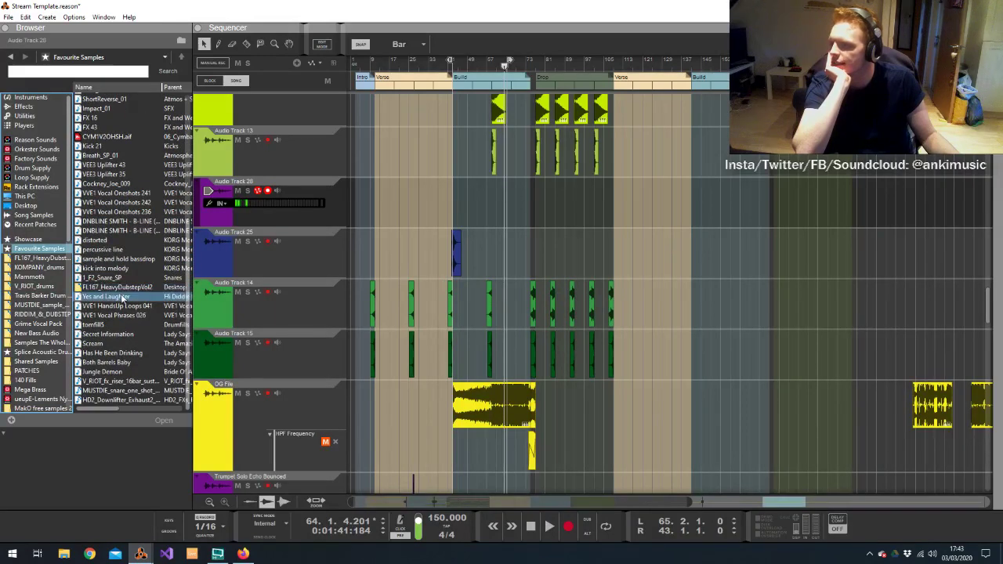
click(112, 382)
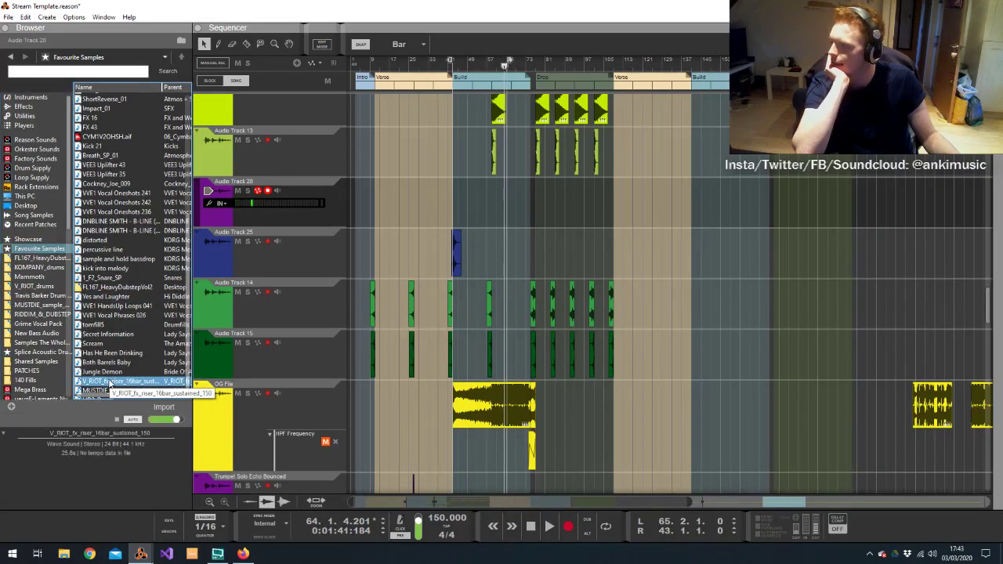
drag(112, 382, 493, 202)
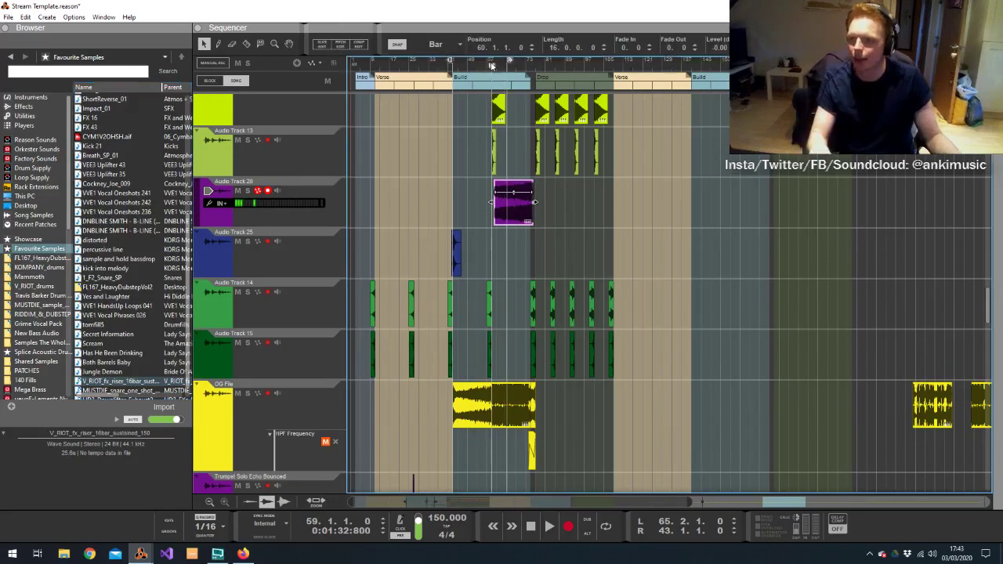
Move Audio Track 28's riser clip to start at bar 59 and shorten it to 15 bars, ending at bar 74
scroll(490, 62, up, 5)
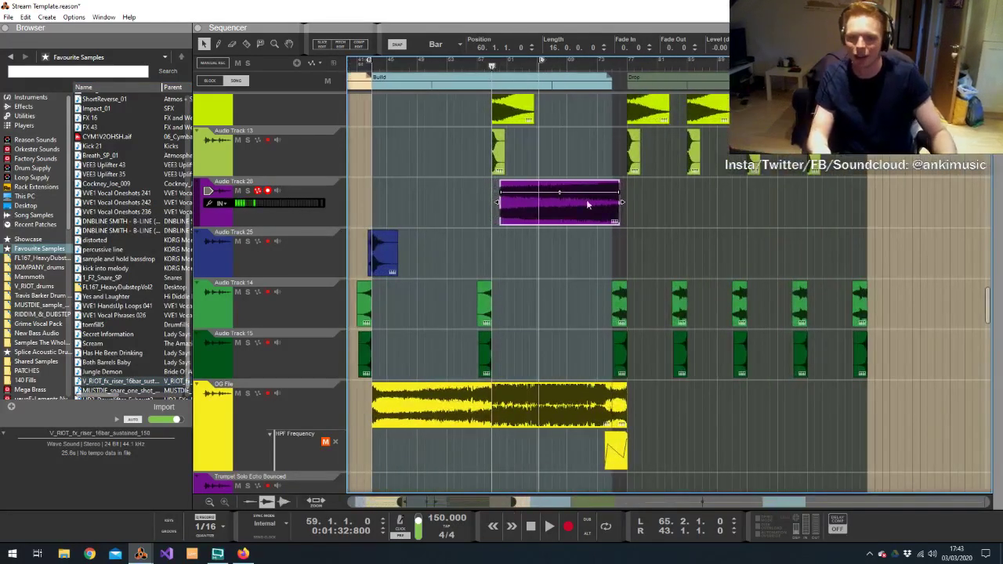
mouse_move(587, 207)
mouse_down()
mouse_move(569, 201)
mouse_move(604, 202)
mouse_up()
click(604, 63)
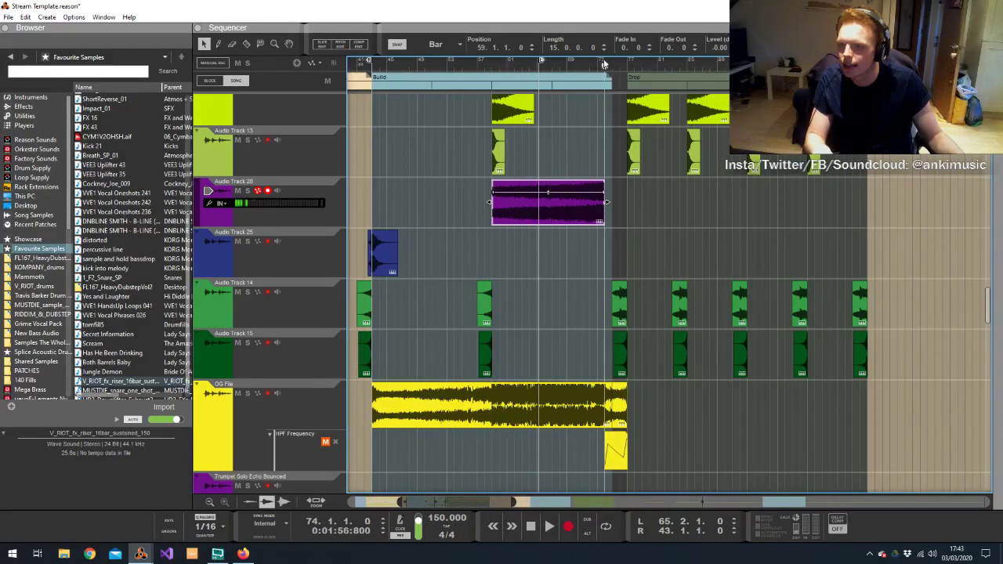
Play the riser from bar 59 and balance Audio Track 28's level in the mixer
drag(604, 62, 493, 86)
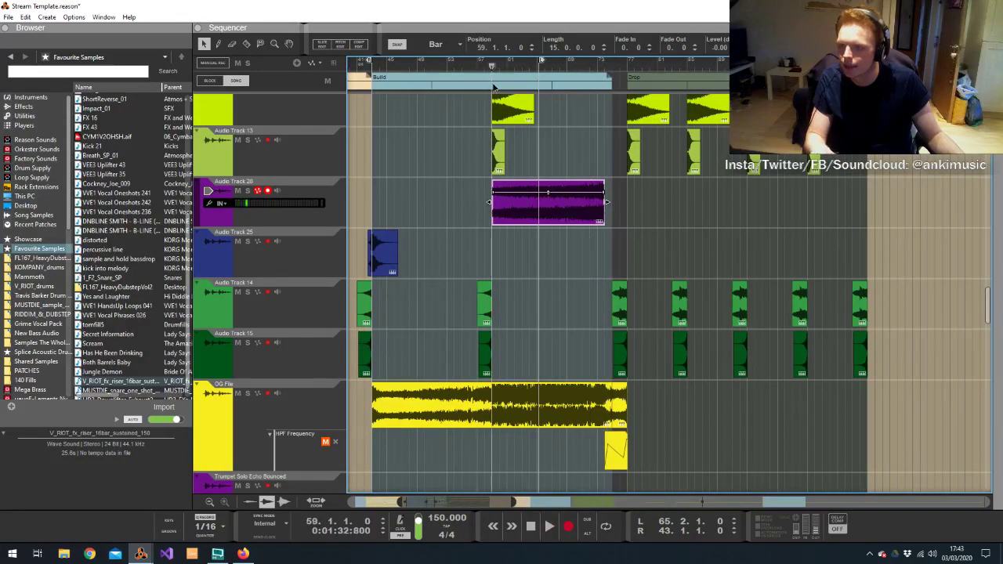
click(437, 210)
key(alt+Tab)
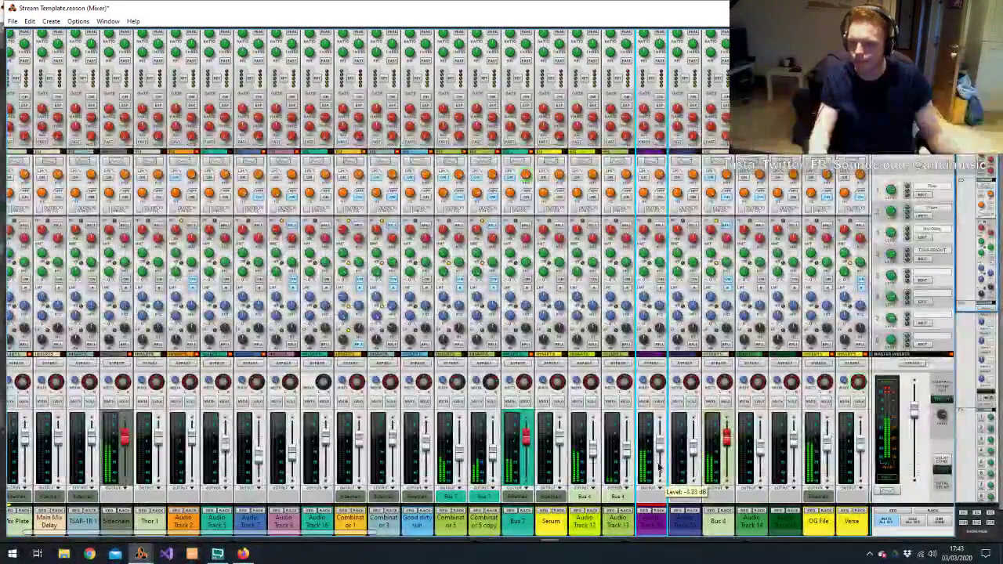
click(651, 487)
click(661, 392)
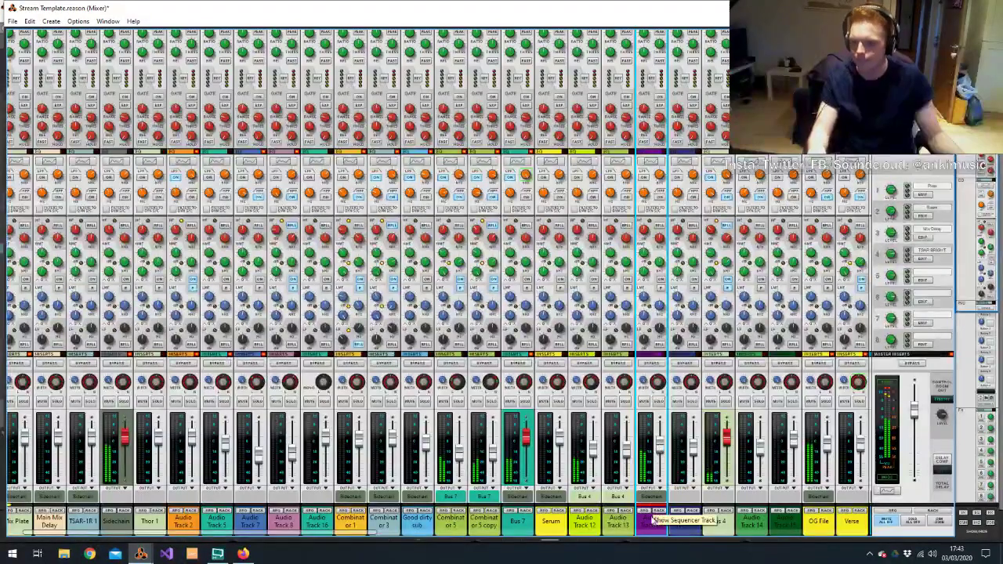
Cut the upper mids of Audio Track 28's riser by pulling down the high-mid band in the Spectrum EQ
key(F2)
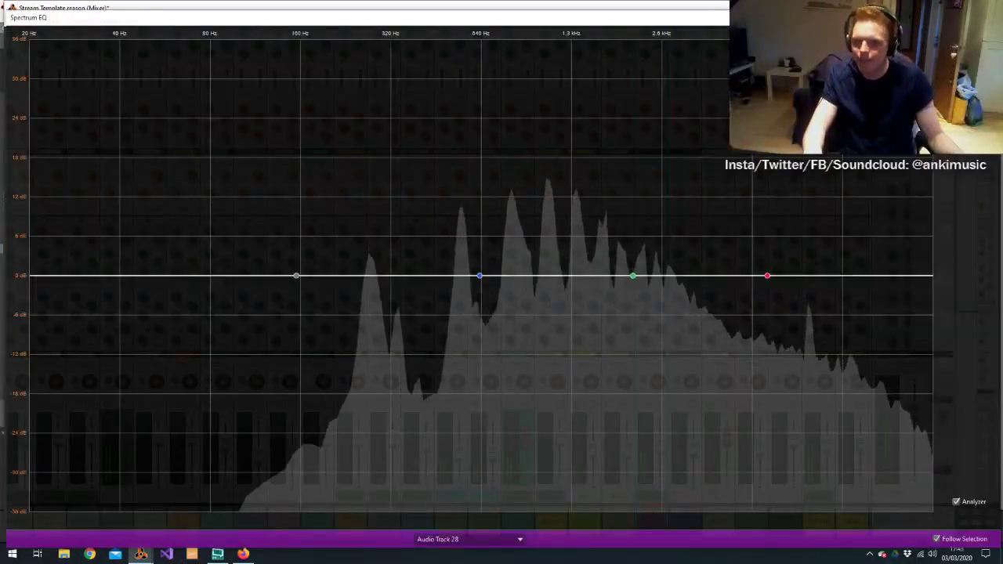
drag(632, 276, 683, 328)
key(F2)
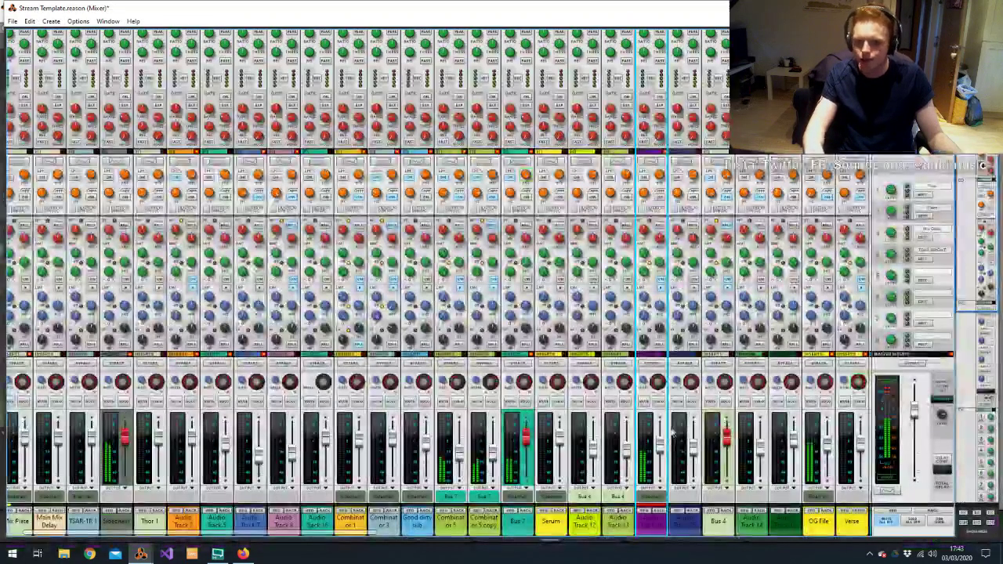
key(alt+Tab)
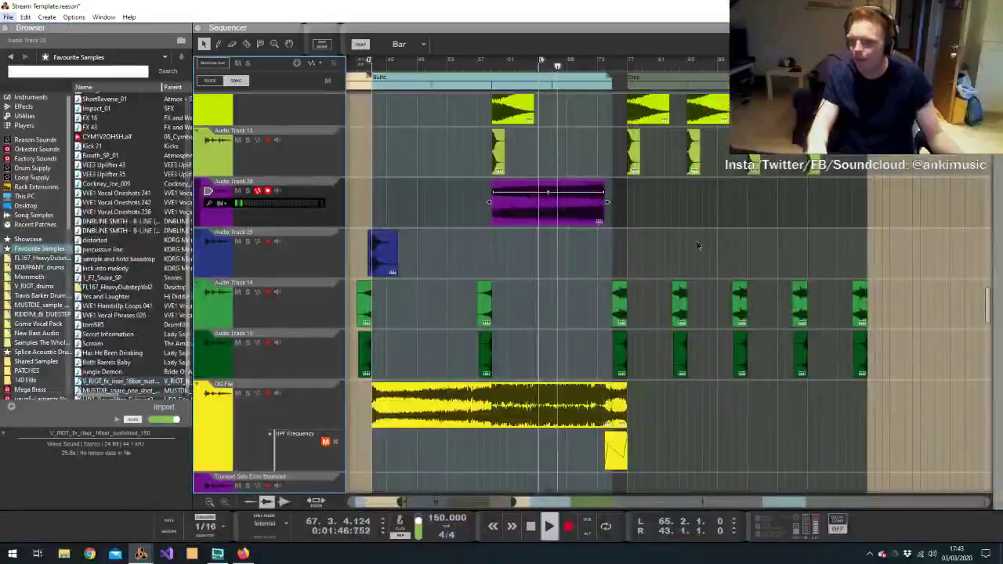
click(697, 246)
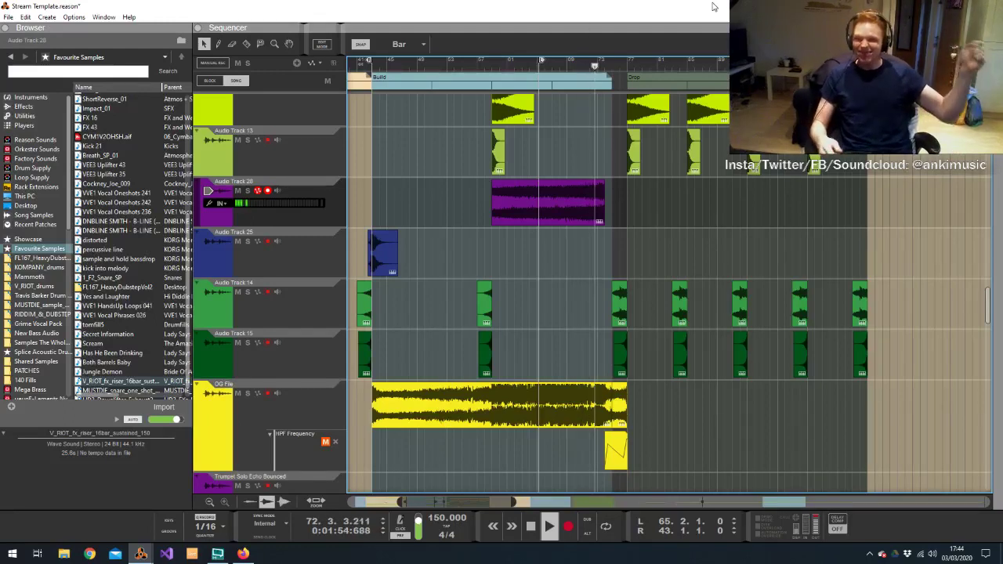
Copy the Audio Track 14 and 15 clips to bar 72, extend the Audio Track 14 copy back to bar 65, and play the result
drag(639, 426, 586, 290)
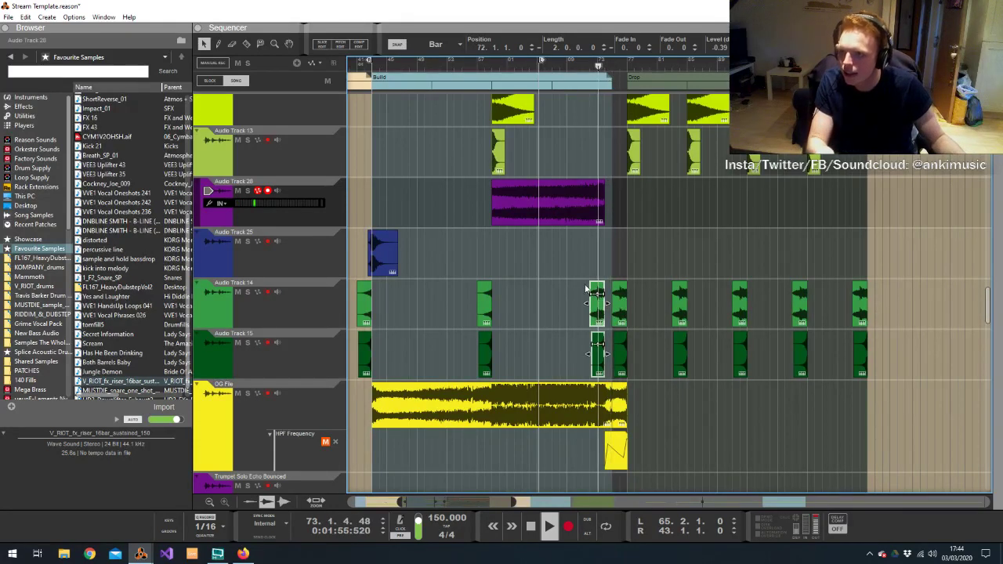
click(590, 304)
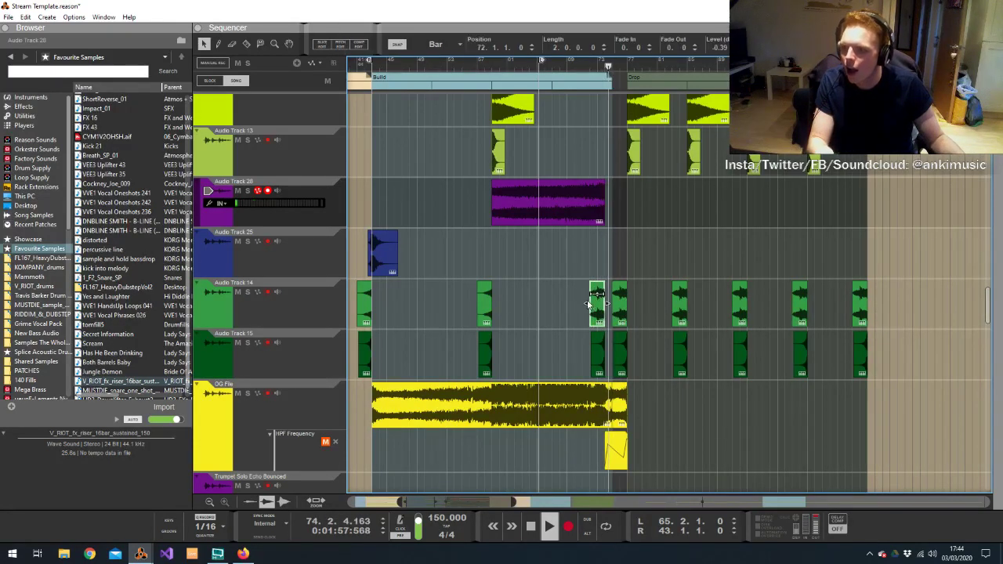
drag(589, 304, 538, 304)
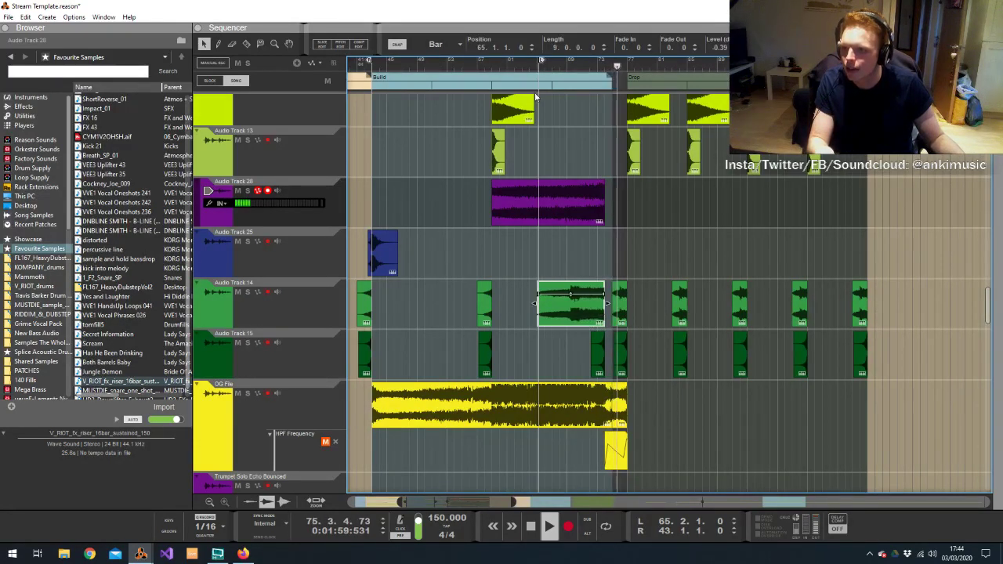
key(space)
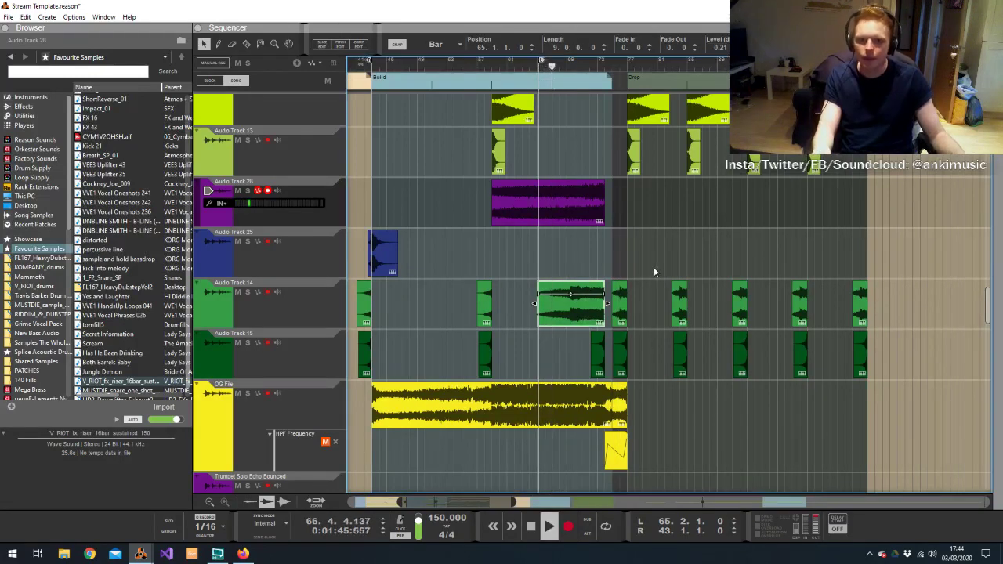
click(638, 250)
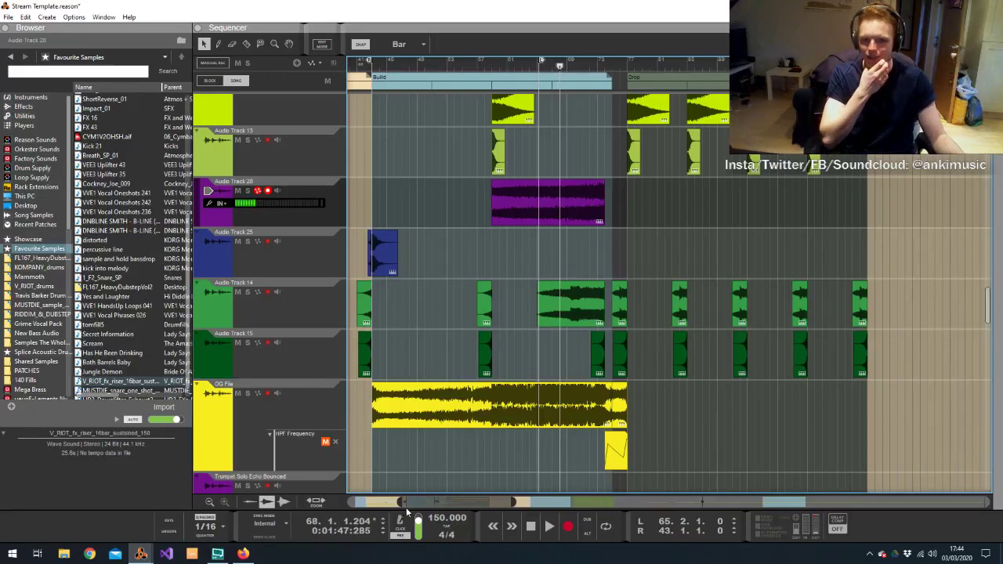
Play the verse from bar 11 and adjust the level of the bar 9 clips on Audio Tracks 14 and 15
drag(400, 502, 345, 502)
scroll(483, 131, down, 5)
scroll(480, 126, down, 4)
click(393, 63)
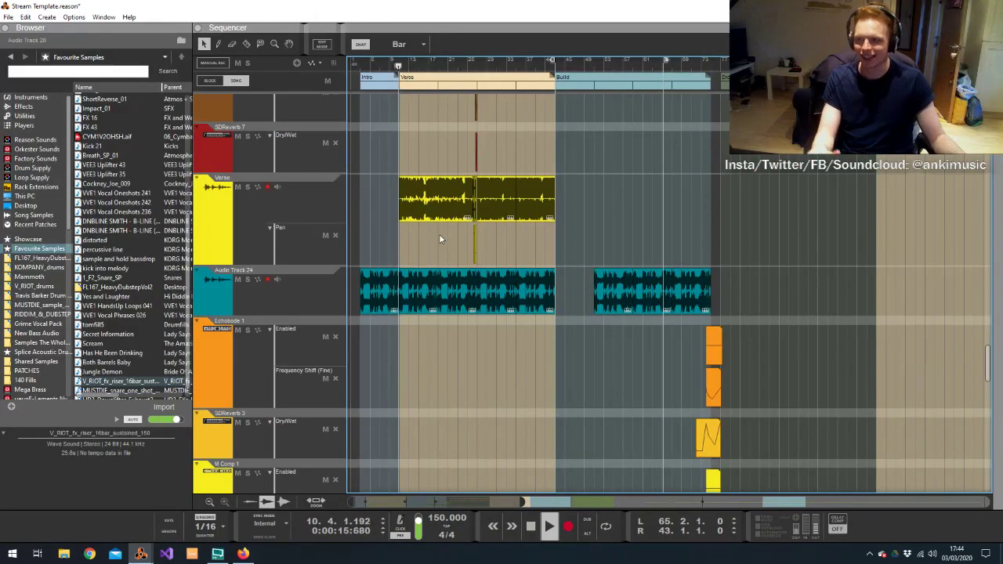
scroll(421, 201, up, 5)
scroll(420, 204, up, 2)
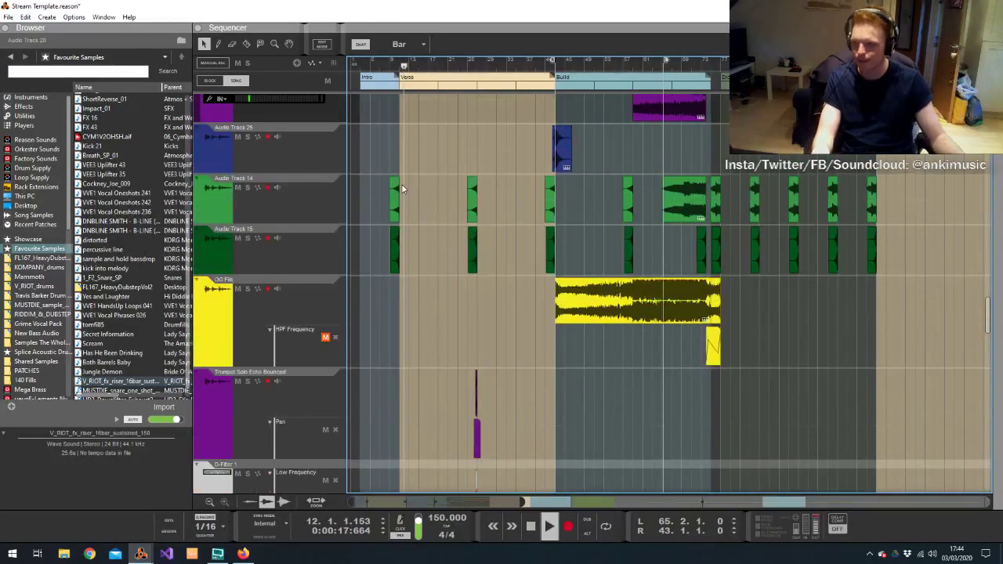
drag(372, 174, 430, 325)
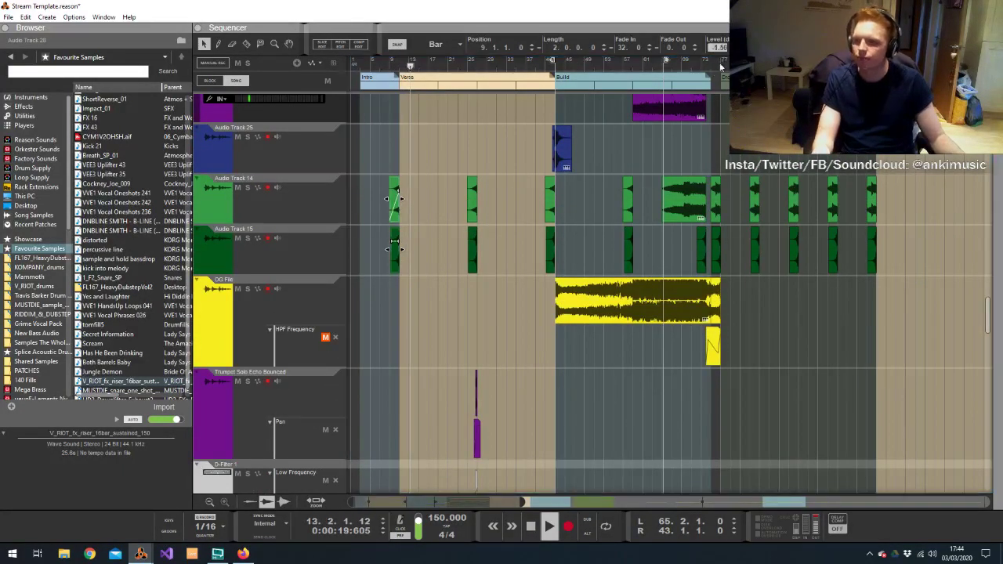
click(389, 116)
key(space)
Return the playhead to bar 1 and create a Combinator track below Audio Track 15
click(352, 67)
scroll(352, 68, up, 8)
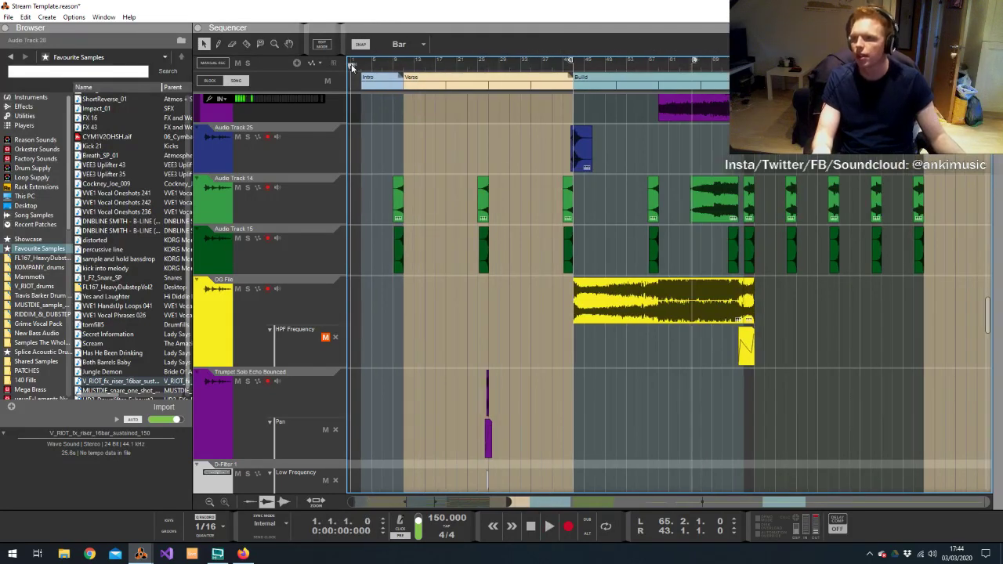
right_click(326, 249)
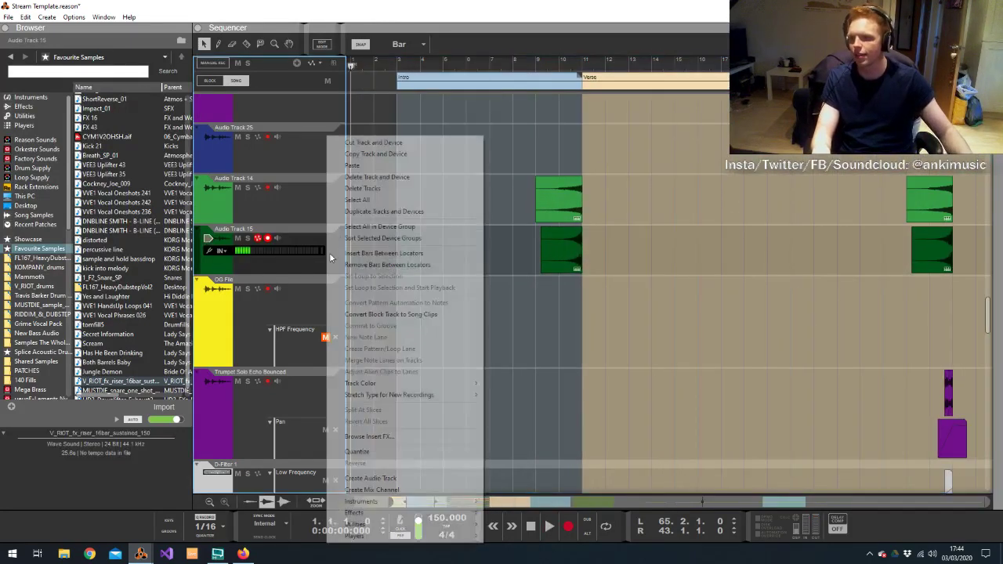
mouse_move(408, 524)
click(545, 360)
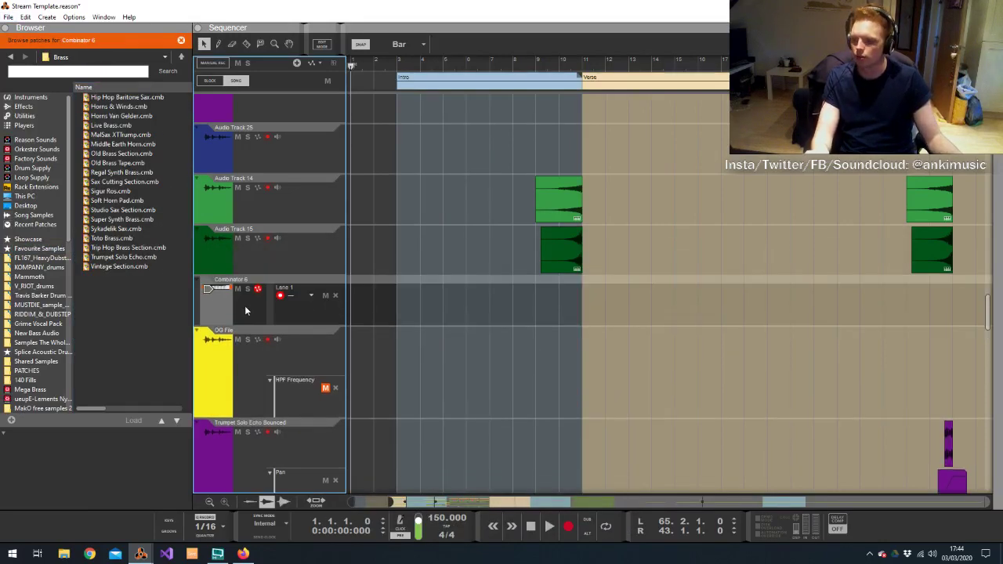
Add a Radical Piano instrument inside the new Combinator in the rack
key(alt+Tab)
click(587, 275)
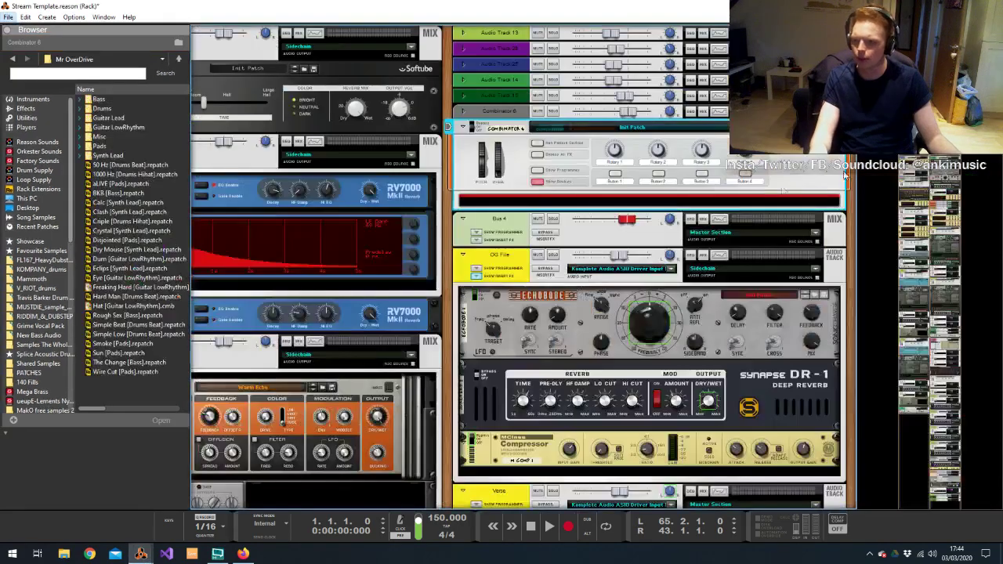
right_click(696, 202)
mouse_move(784, 317)
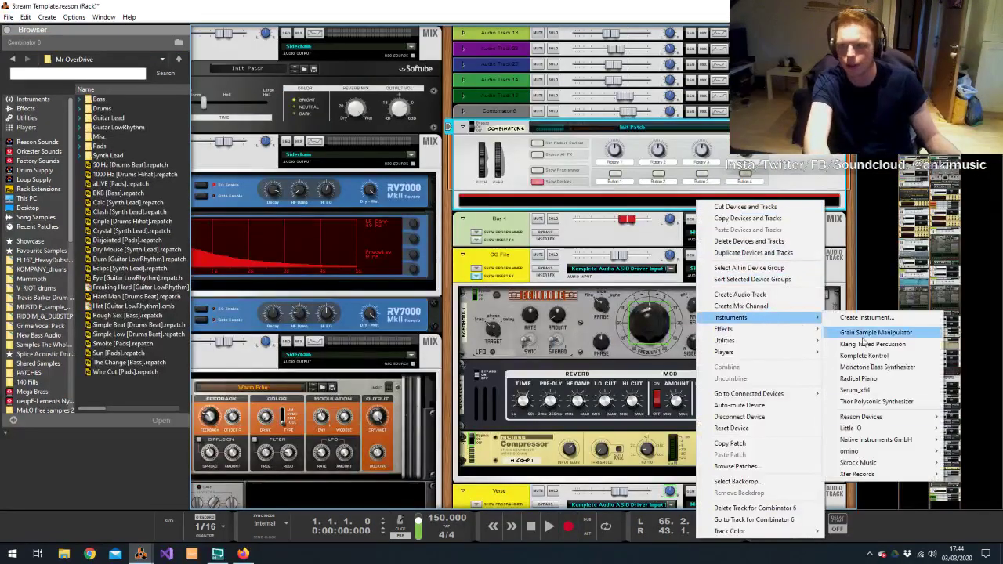
click(870, 380)
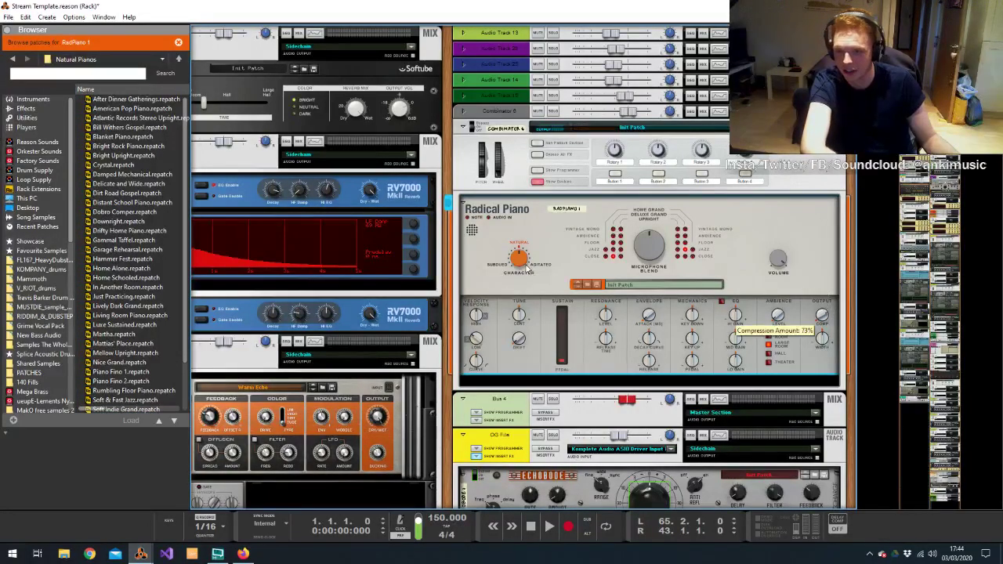
Add a Synapse DR-1 Deep Reverb and an MClass Compressor after the Radical Piano inside the Combinator
right_click(543, 312)
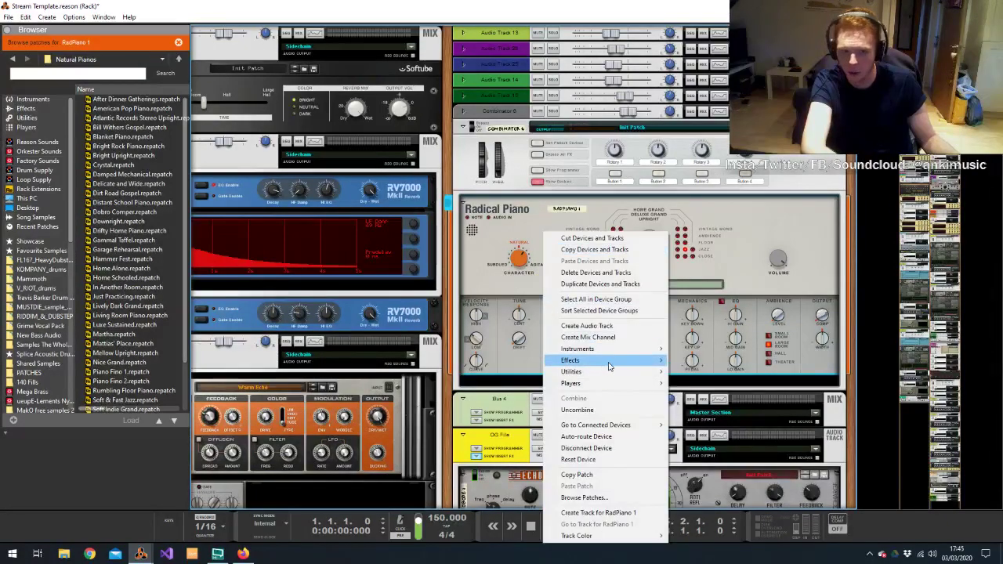
mouse_move(603, 359)
click(732, 176)
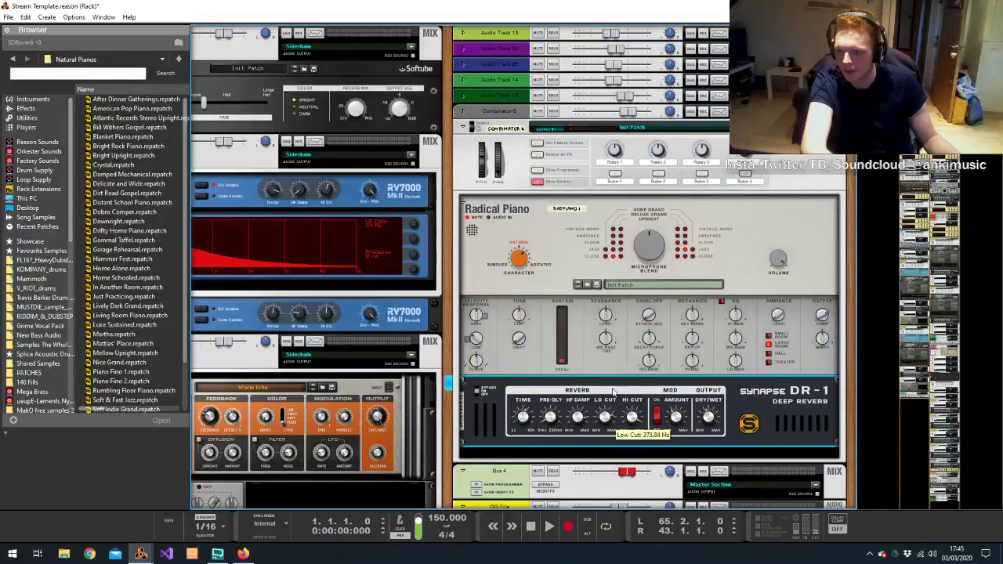
right_click(776, 283)
mouse_move(803, 225)
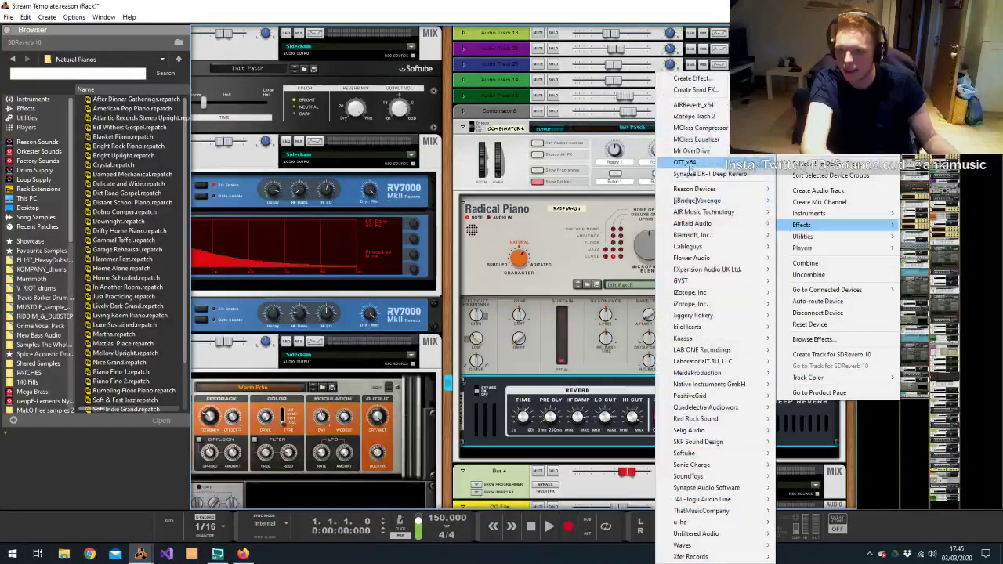
click(694, 130)
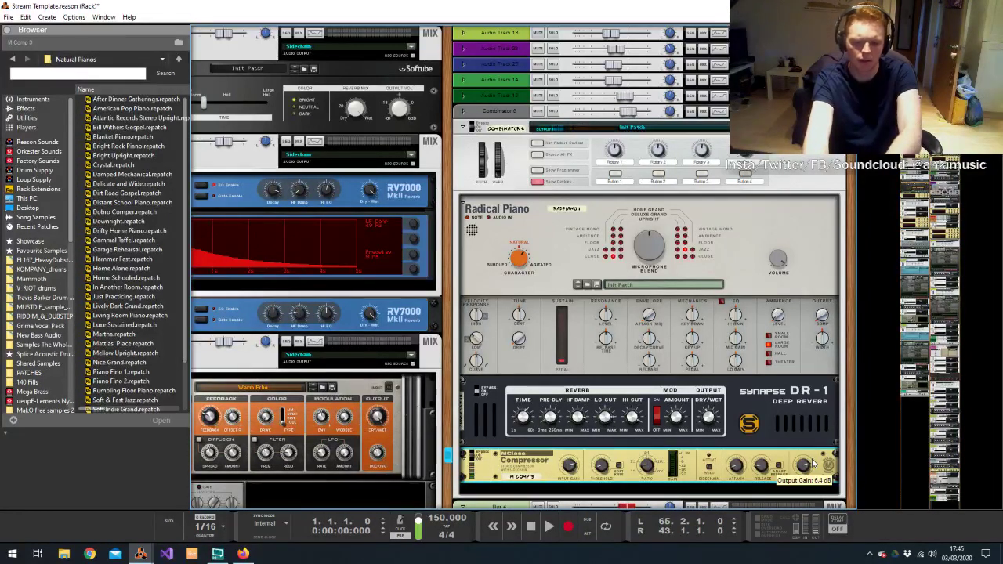
click(616, 115)
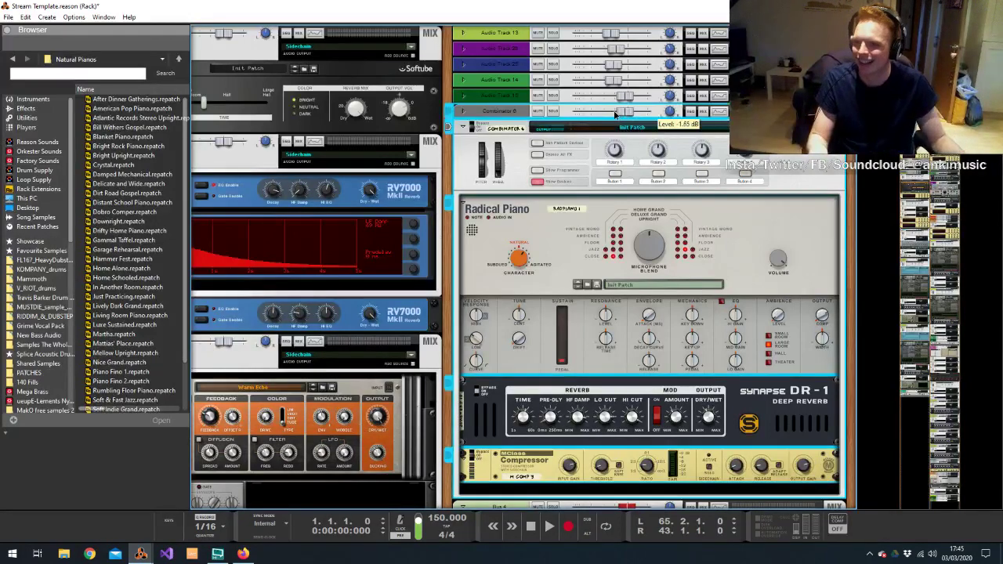
key(alt+Tab)
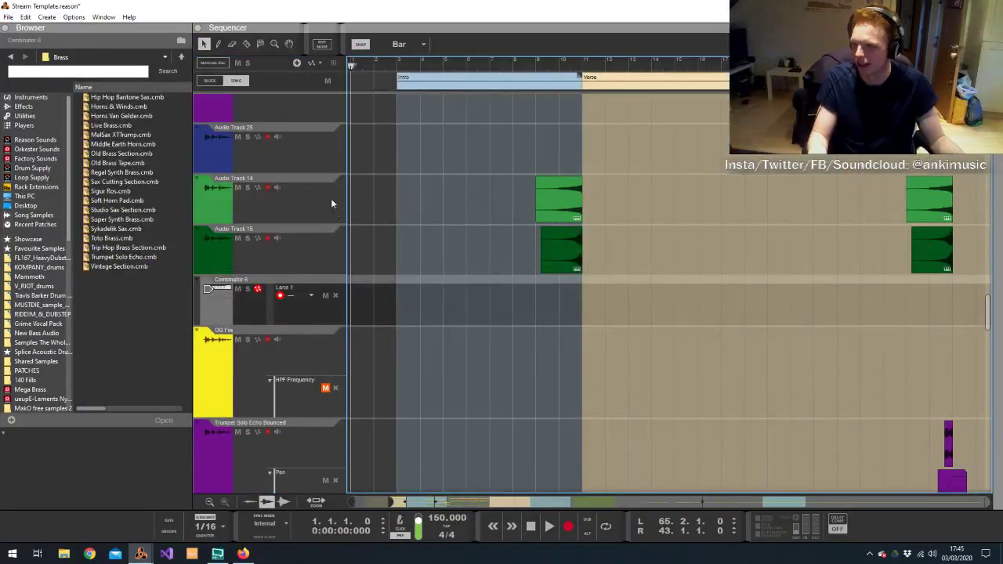
key(alt+Tab)
Insert Native Instruments' Replika delay directly after the Radical Piano, then close the plugin window
right_click(604, 375)
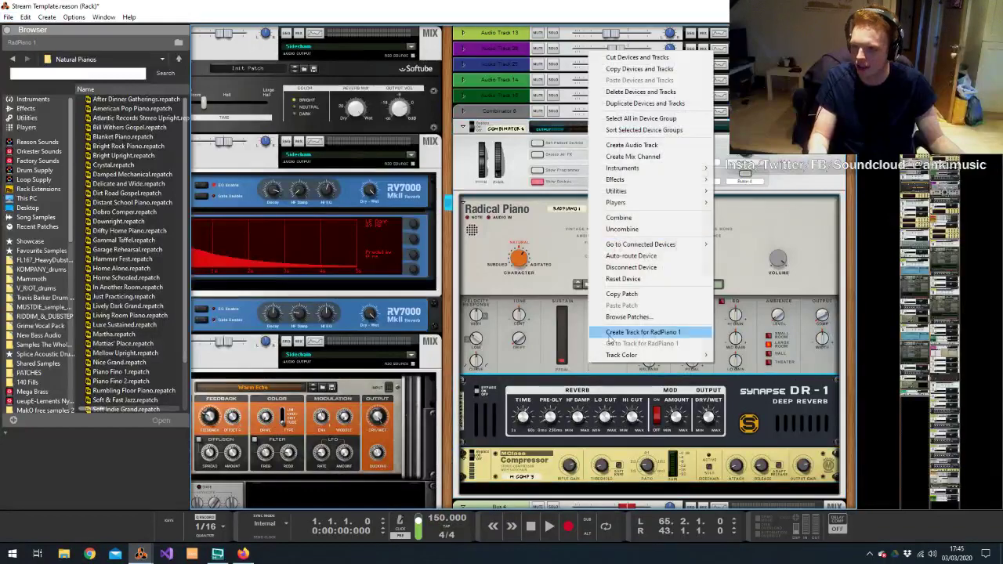
mouse_move(675, 179)
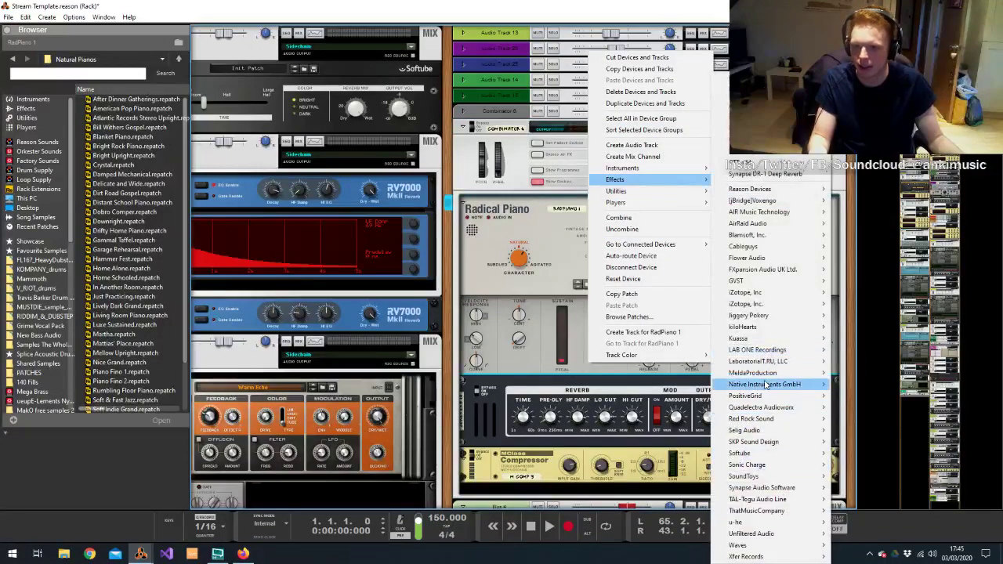
mouse_move(783, 384)
click(836, 451)
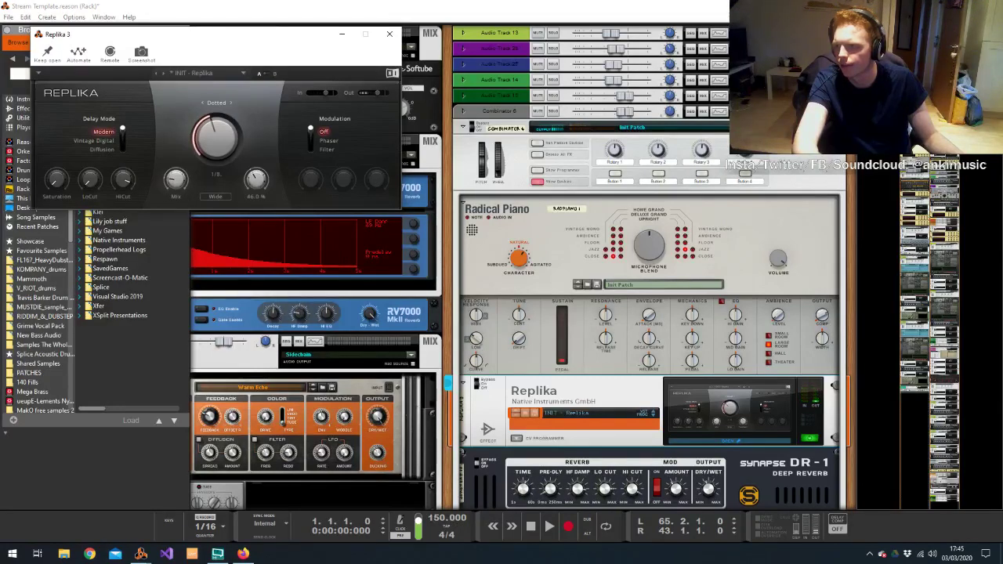
click(390, 34)
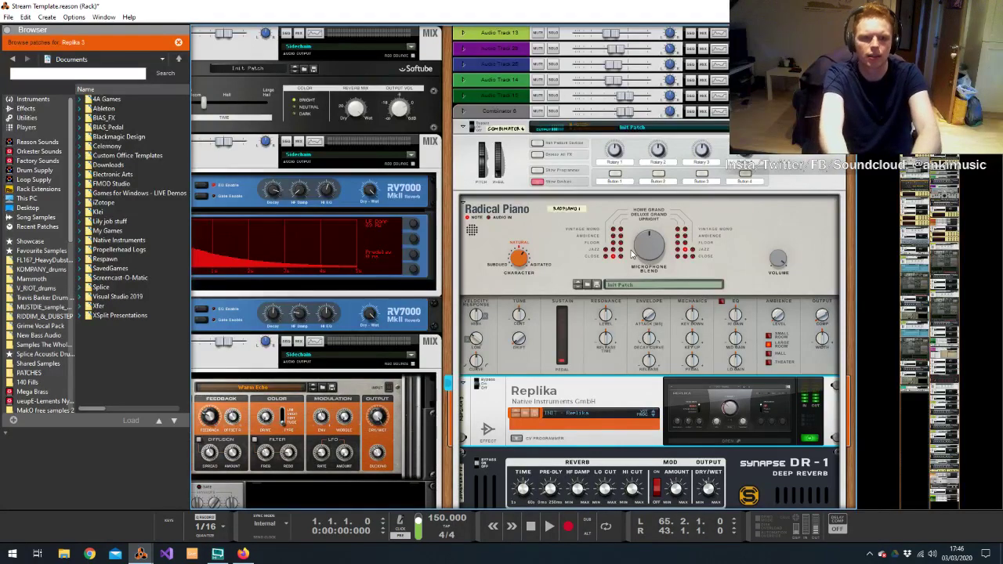
Switch to the sequencer, move the song position to bar 2 and play the song from there
key(alt+Tab)
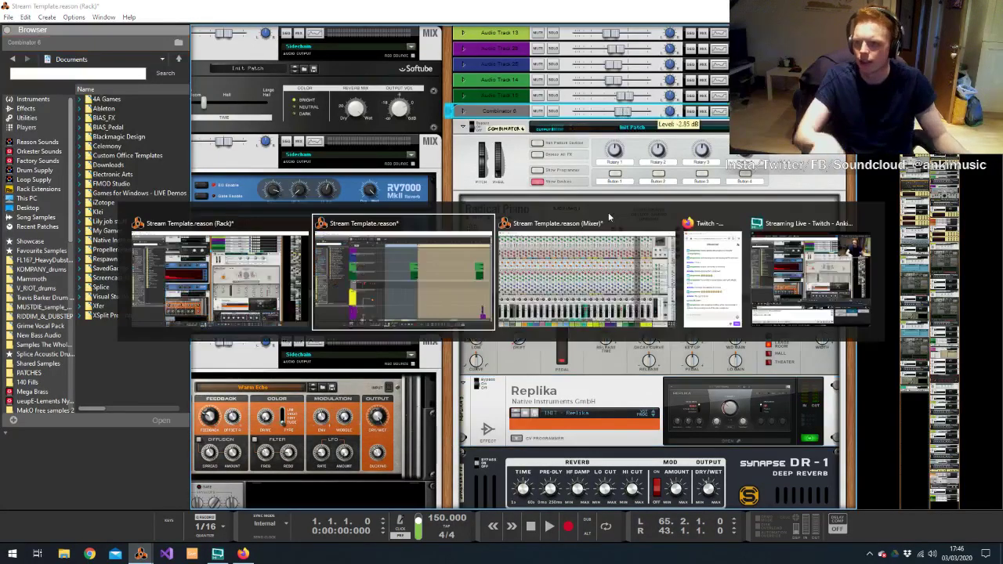
key(space)
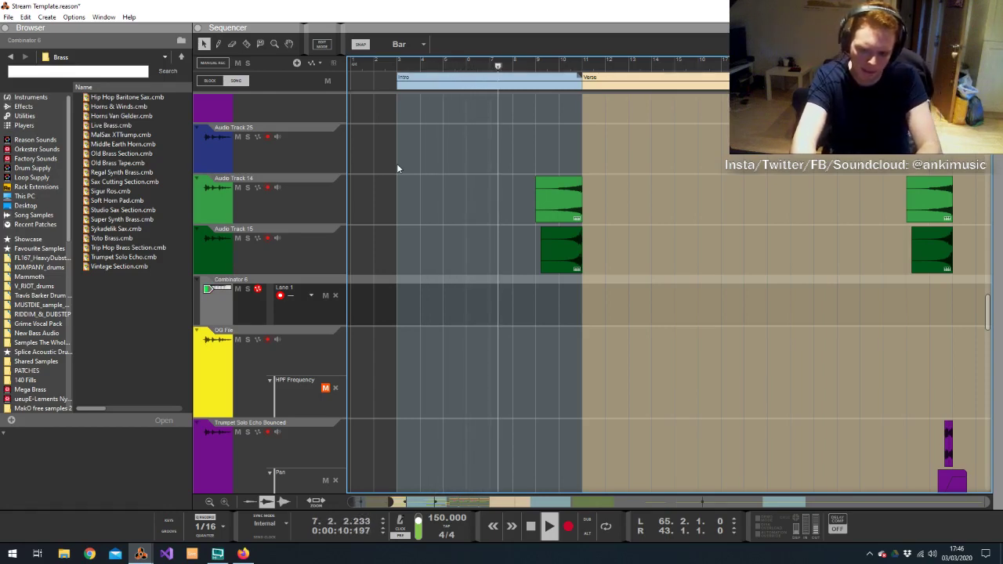
key(space)
click(396, 64)
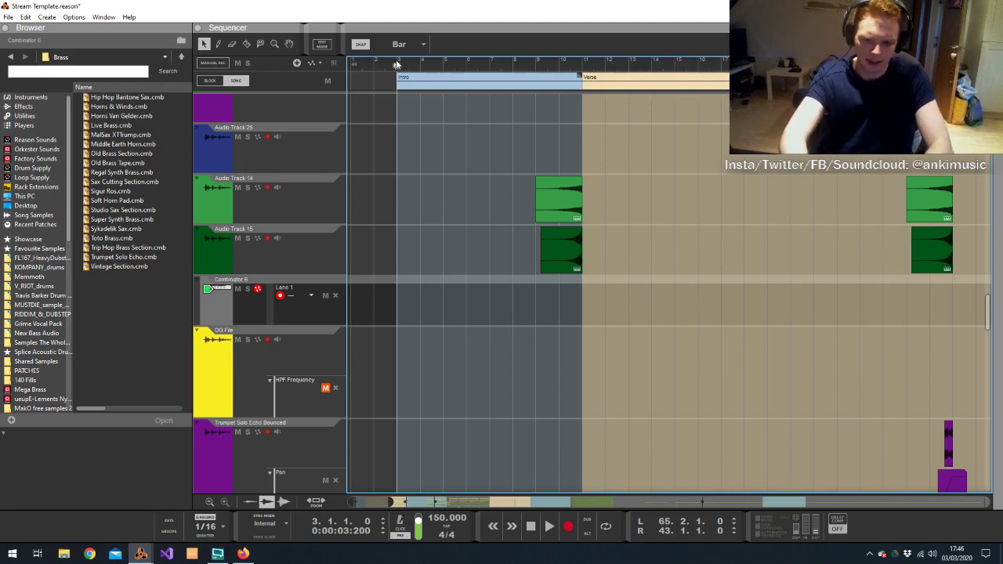
click(379, 63)
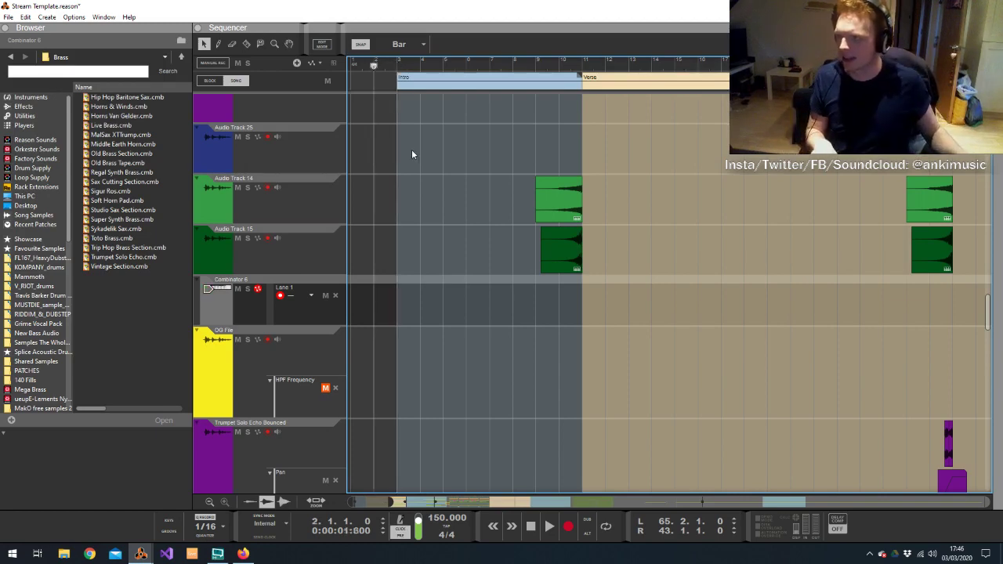
key(space)
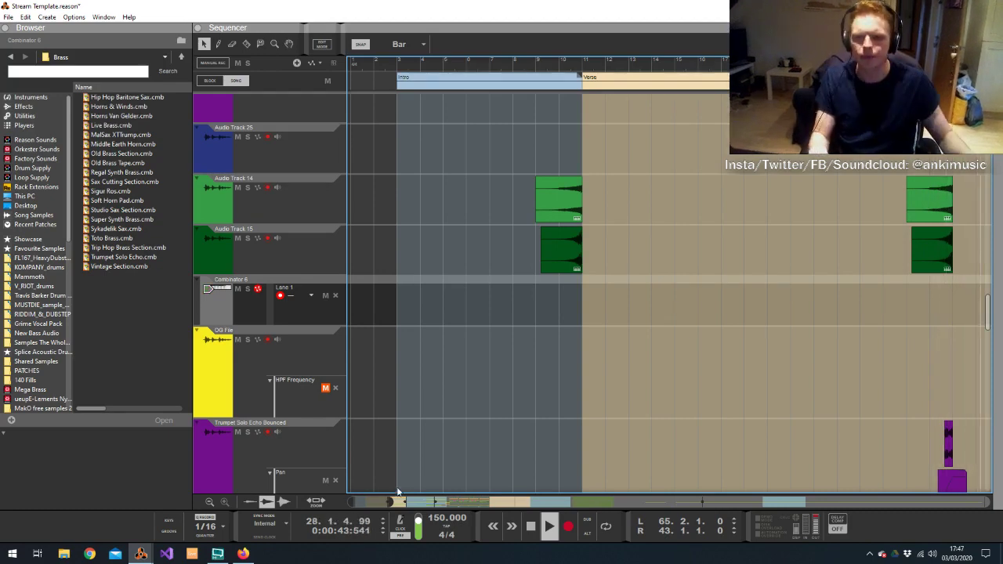
Check the arrangement tracks and the mixer levels during playback, then stop the song in the sequencer
scroll(571, 313, down, 4)
scroll(563, 288, down, 3)
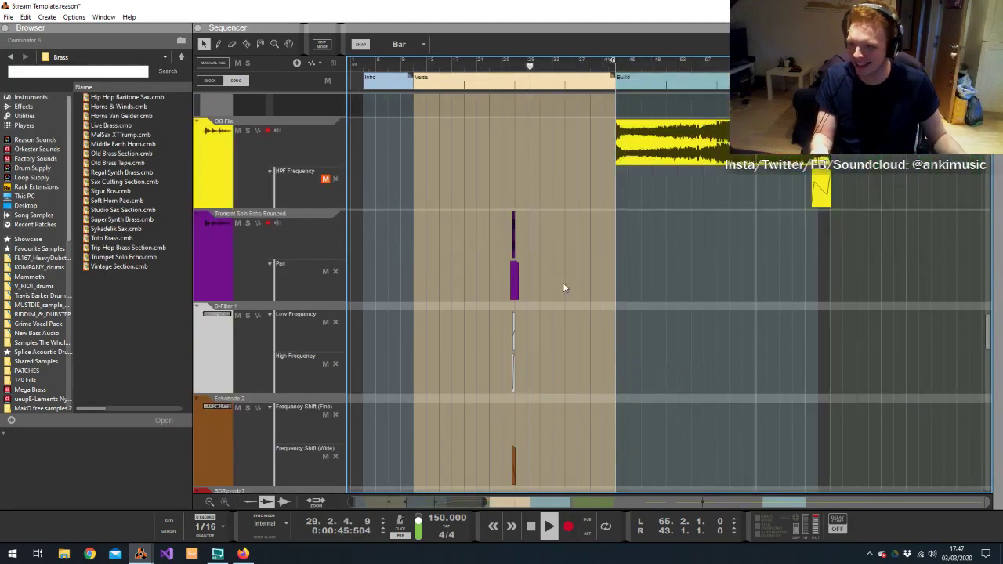
scroll(562, 265, down, 2)
key(alt+Tab)
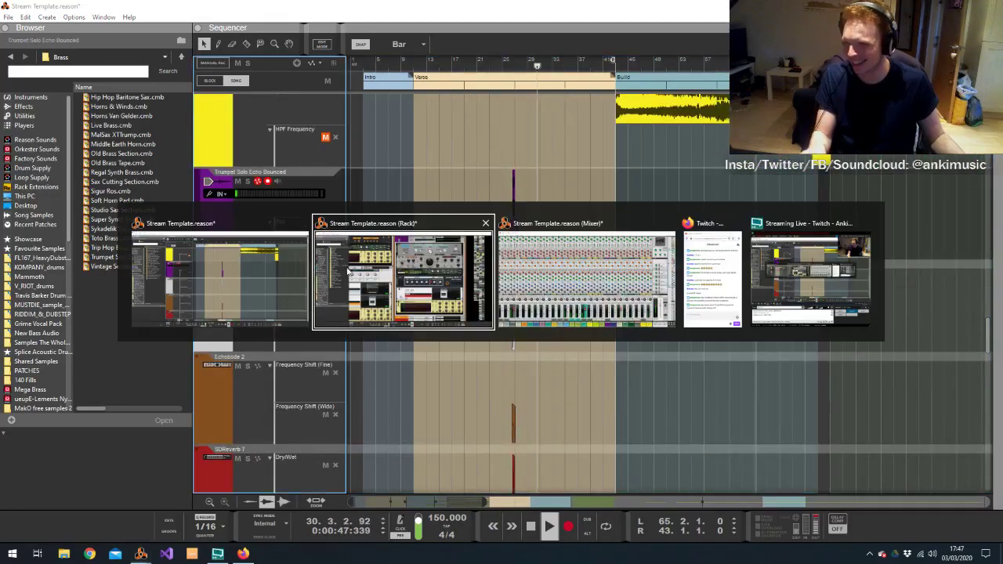
key(Tab)
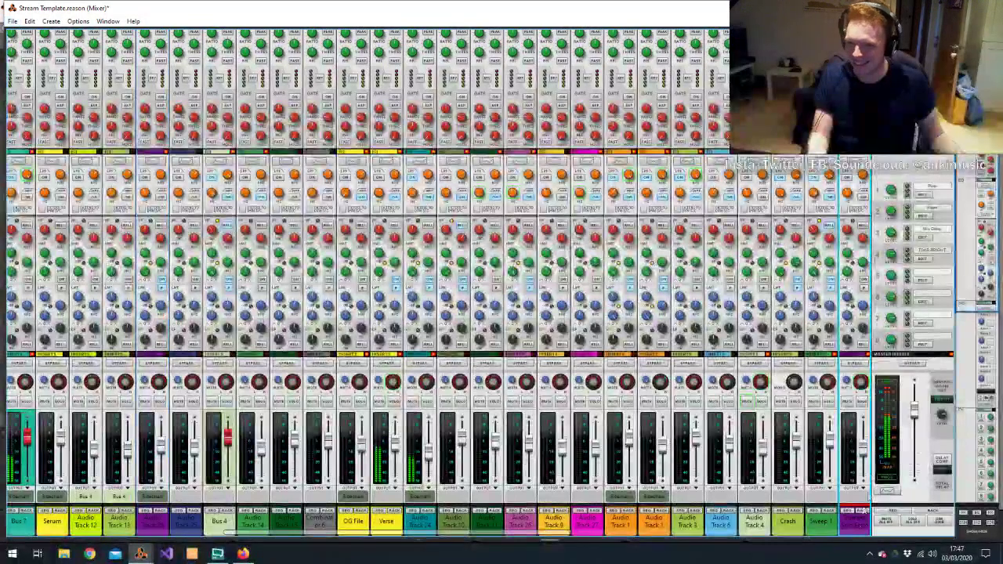
key(alt+Tab)
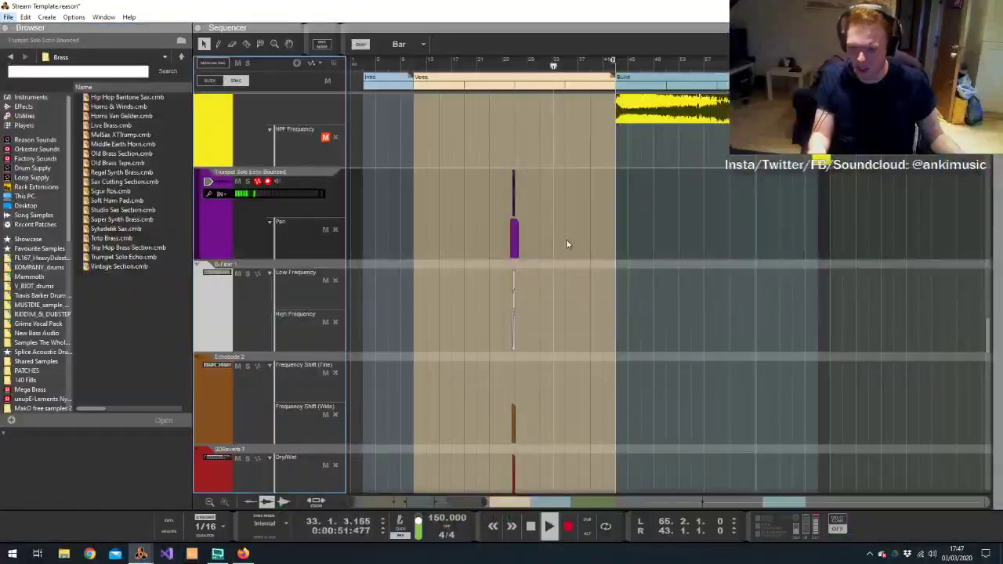
scroll(572, 236, up, 5)
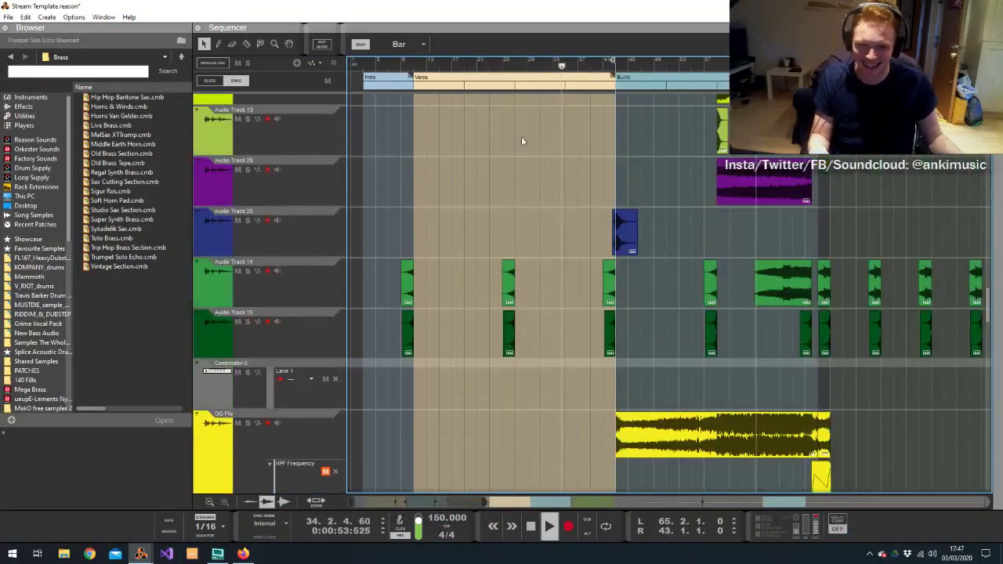
key(space)
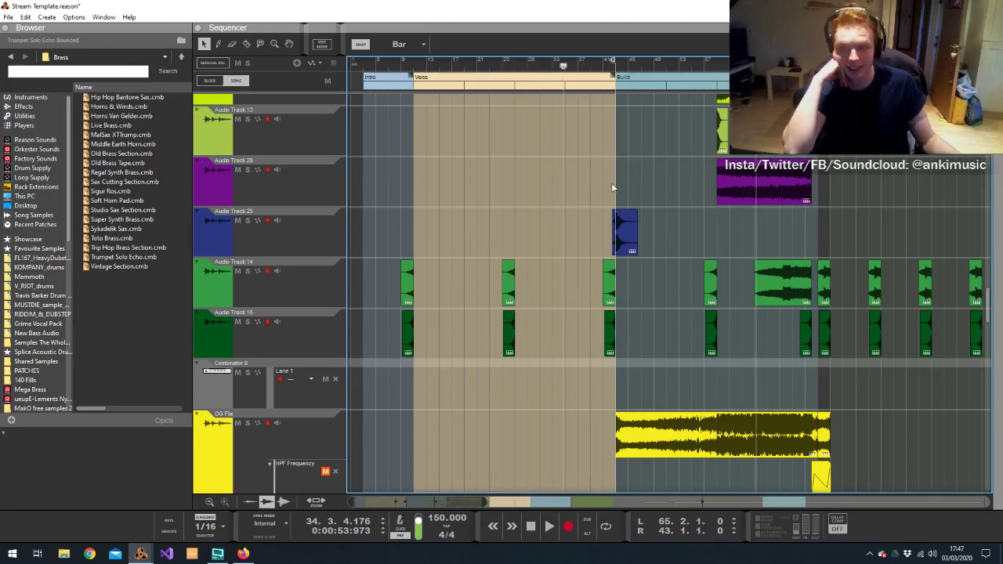
Look through the sequencer's track list and its clips to locate the Combinator 6 track
scroll(613, 188, down, 10)
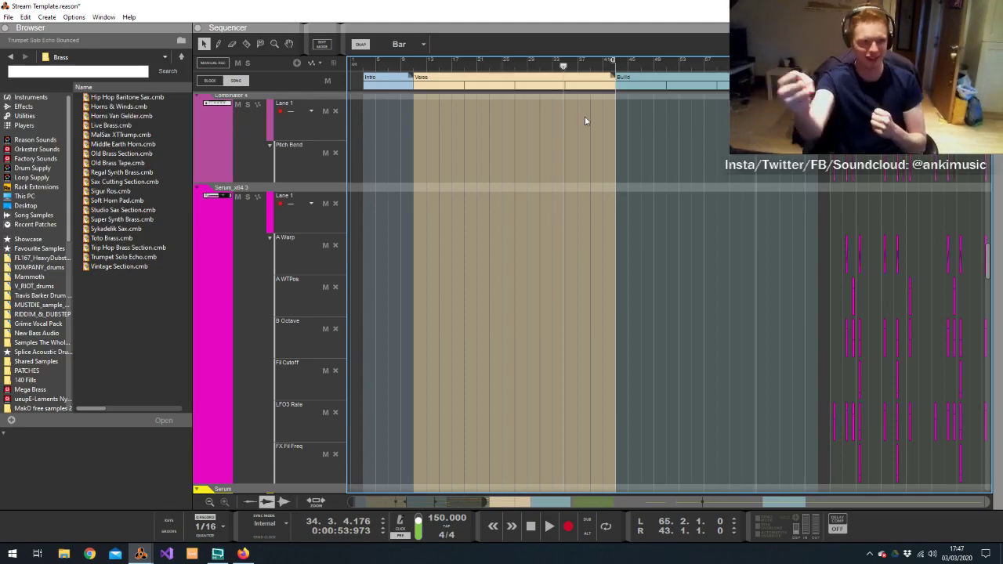
scroll(605, 202, up, 10)
scroll(419, 211, down, 12)
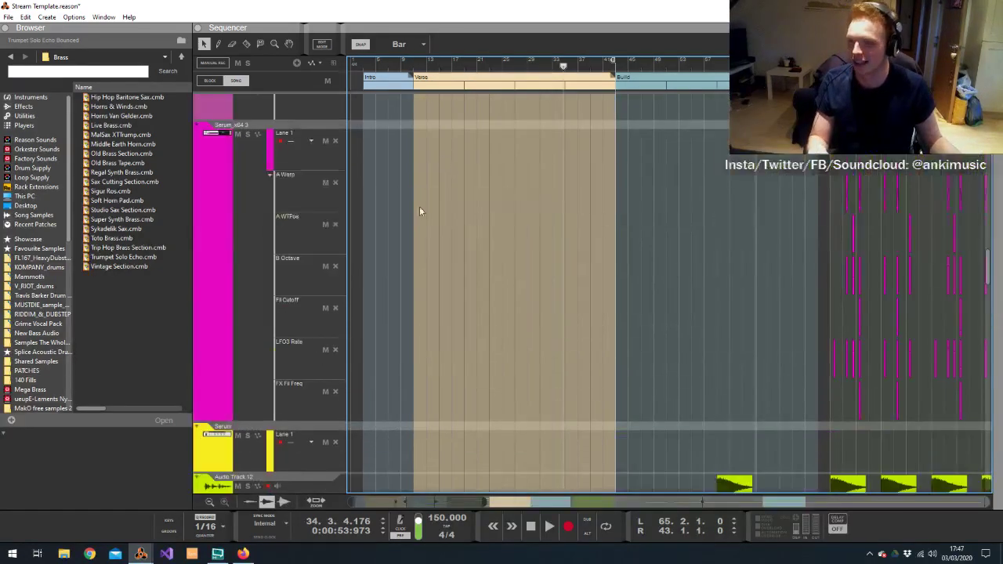
scroll(397, 223, down, 10)
scroll(389, 220, up, 6)
scroll(321, 277, down, 6)
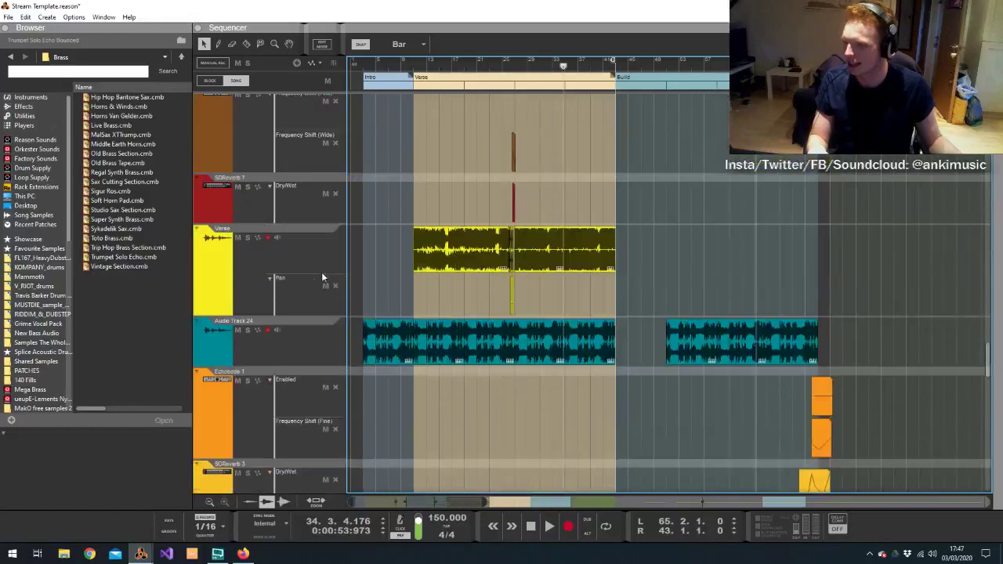
scroll(323, 279, down, 15)
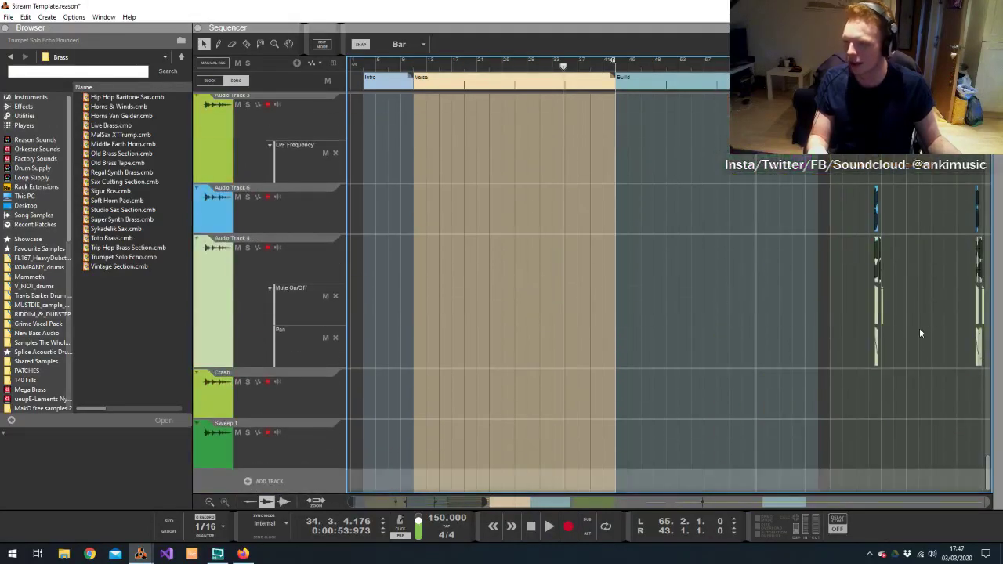
scroll(438, 237, up, 12)
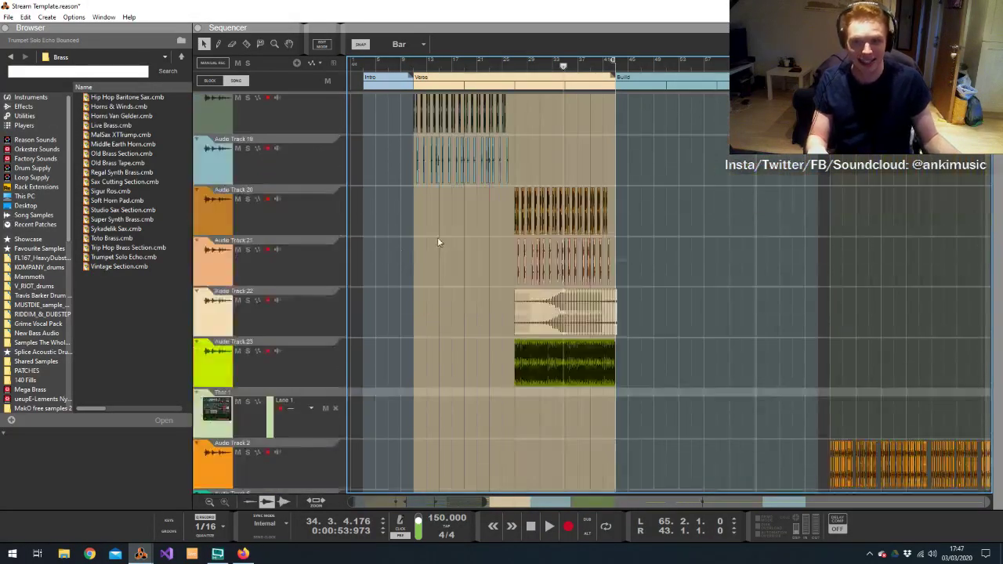
scroll(366, 234, down, 3)
scroll(332, 244, up, 5)
scroll(314, 259, down, 7)
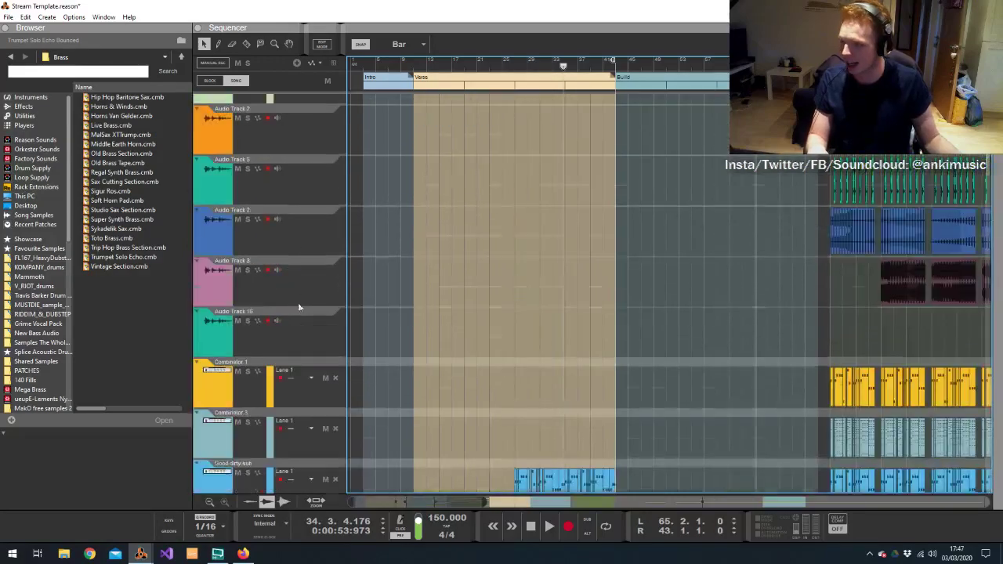
scroll(235, 306, up, 3)
scroll(210, 334, down, 10)
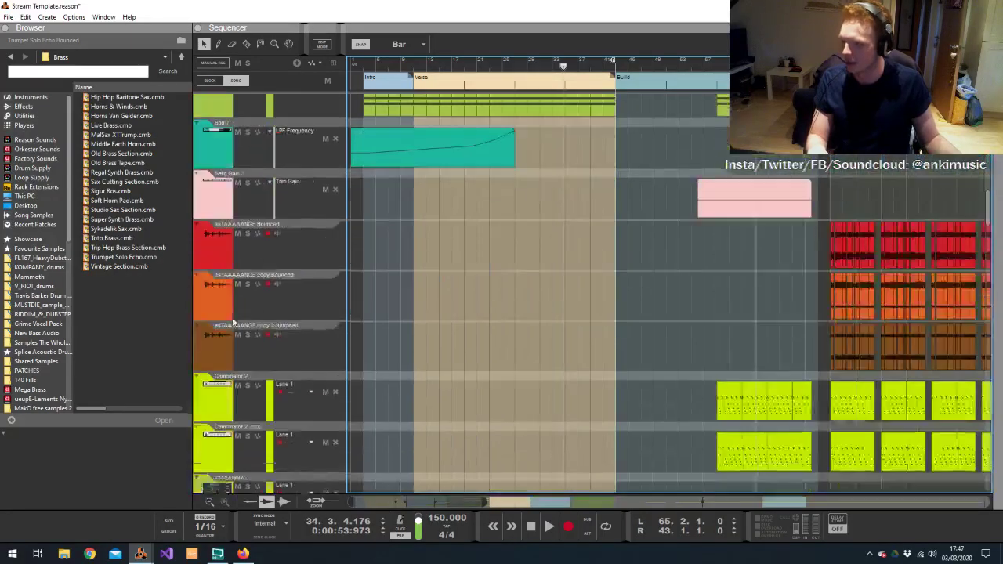
scroll(238, 320, down, 15)
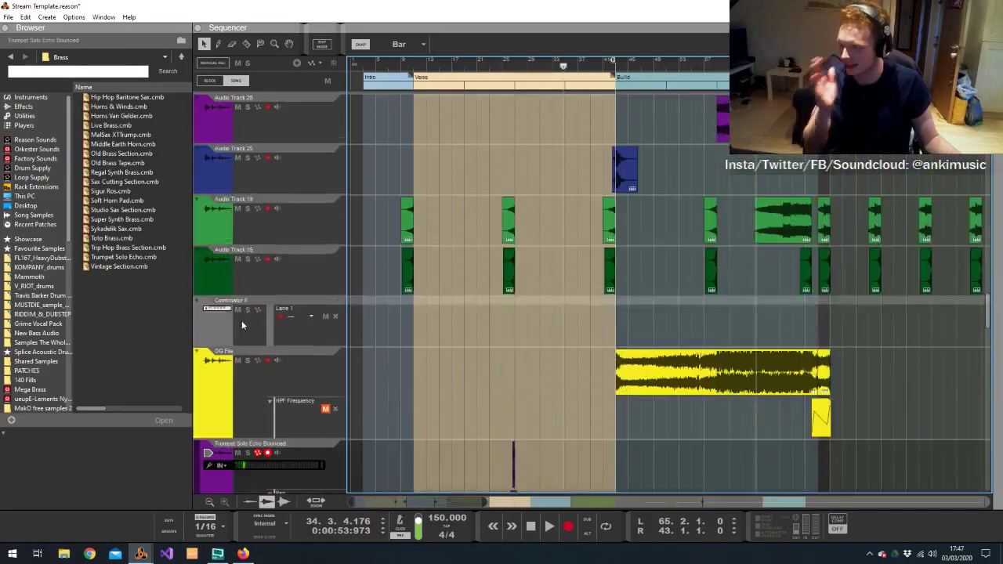
scroll(243, 326, down, 7)
scroll(243, 326, up, 5)
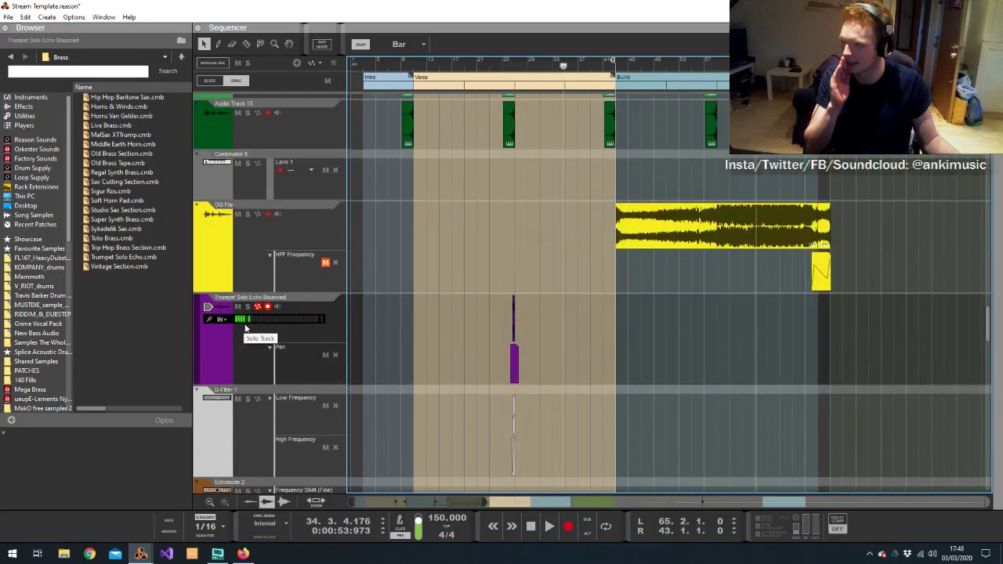
scroll(243, 327, down, 4)
scroll(243, 327, up, 3)
Select the Combinator 6 track for playing, move the song position to bar 10 and play into the verse
click(263, 160)
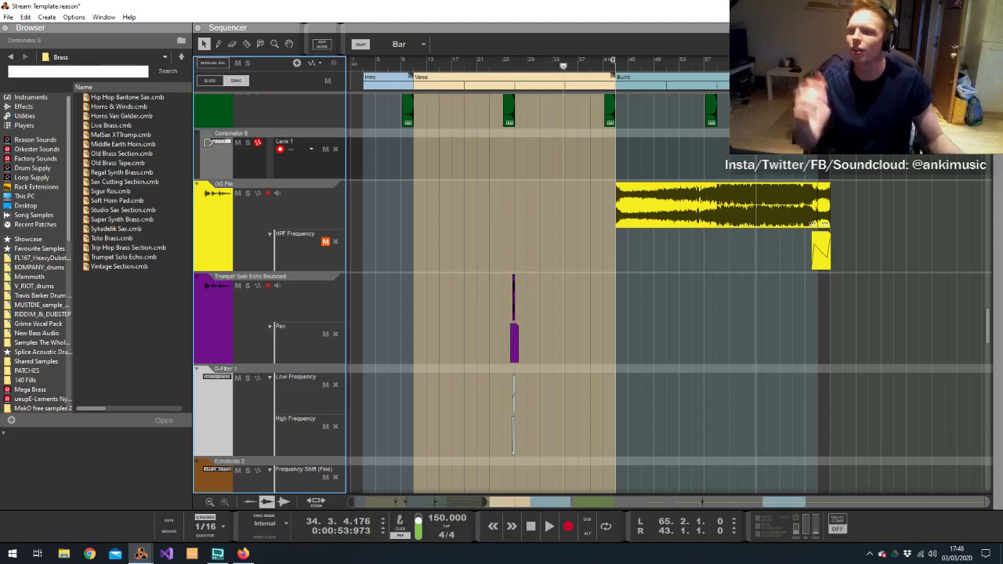
click(415, 72)
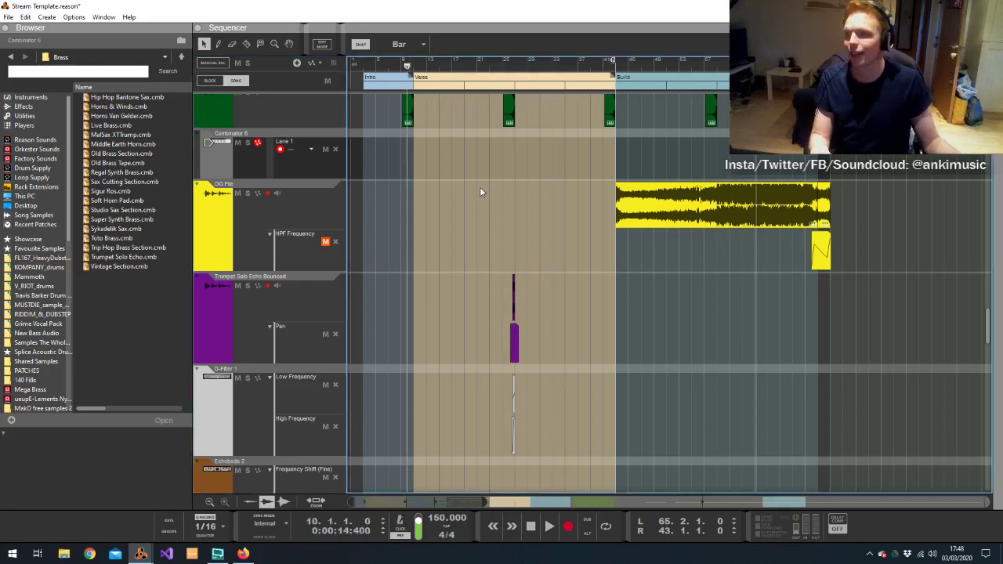
key(h)
key(h)
key(h)
key(h)
key(h)
key(h)
key(h)
key(h)
key(h)
key(h)
key(h)
key(h)
key(h)
key(h)
key(h)
key(h)
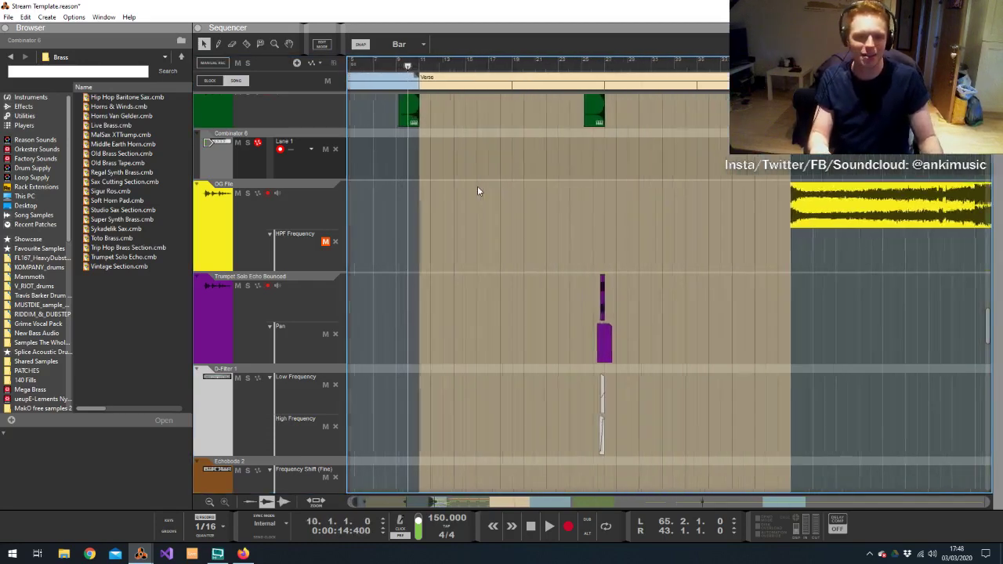
key(space)
scroll(494, 198, up, 3)
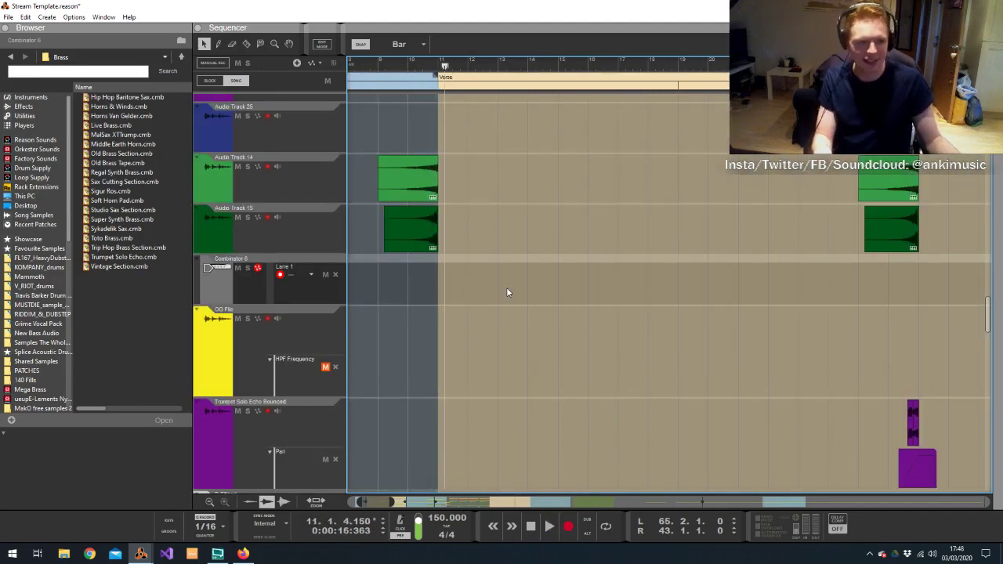
key(space)
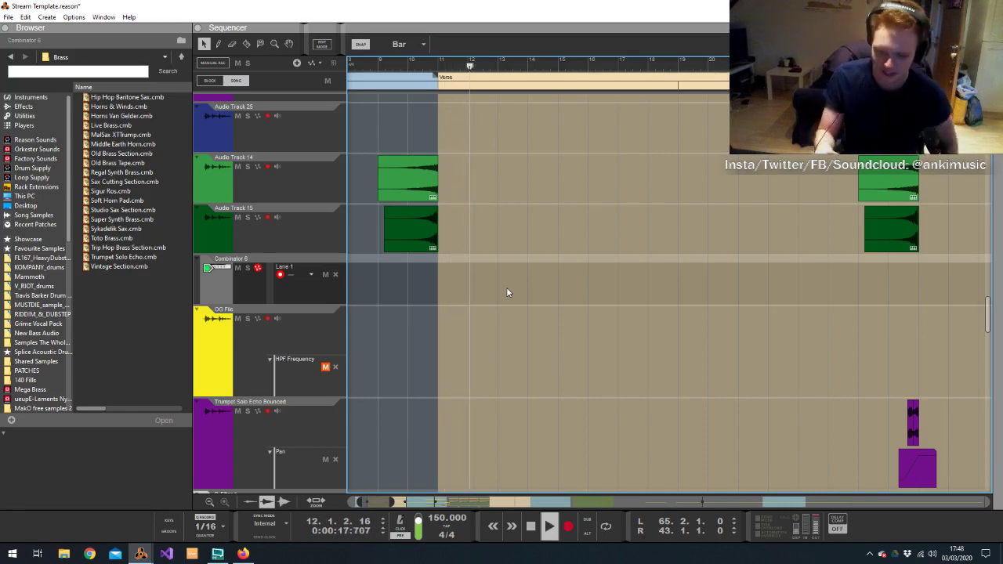
Stop the song, draw a clip on the Combinator 6 lane from bar 11 and open it for note editing
key(space)
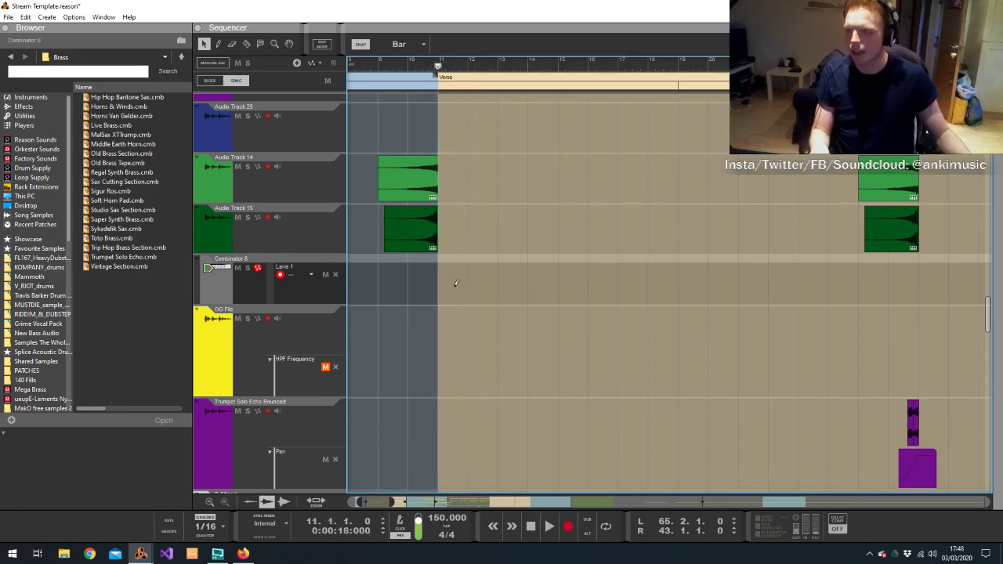
drag(456, 283, 514, 290)
double_click(479, 283)
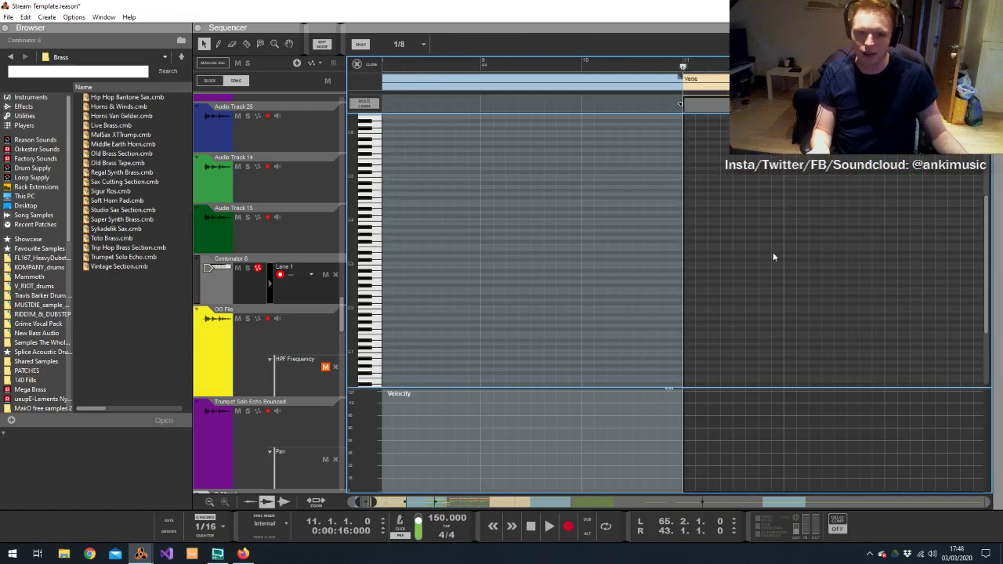
Draw a descending run of six 1/8 notes in the clip, starting on D#4 at bar 11
click(688, 235)
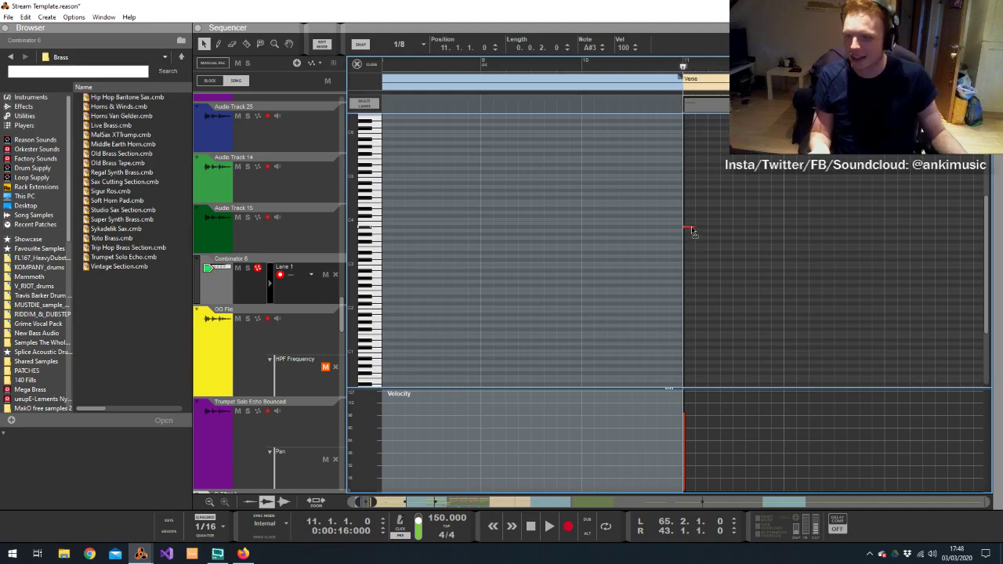
mouse_move(691, 229)
mouse_down()
mouse_move(699, 243)
mouse_move(693, 226)
mouse_move(703, 223)
mouse_up()
click(636, 135)
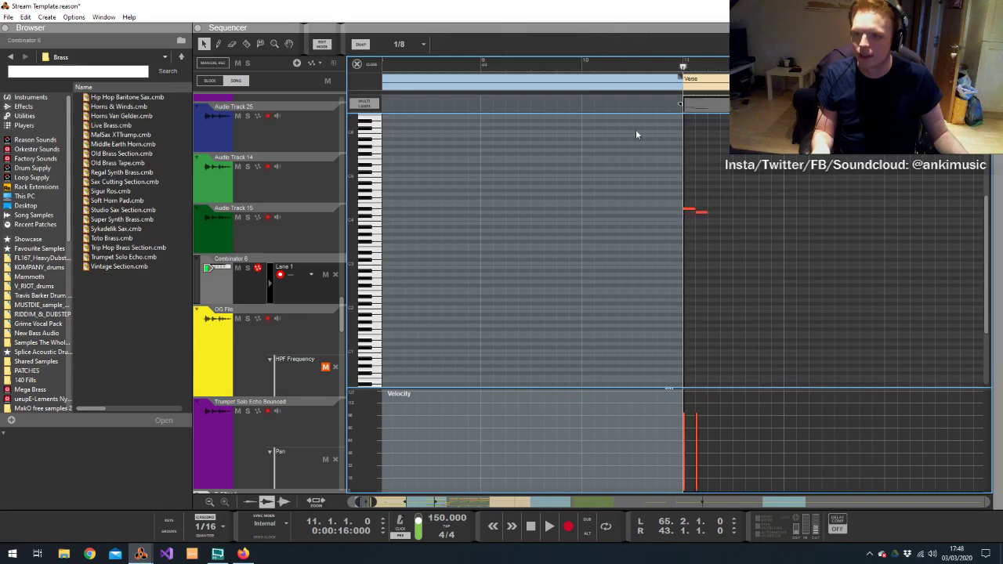
click(409, 46)
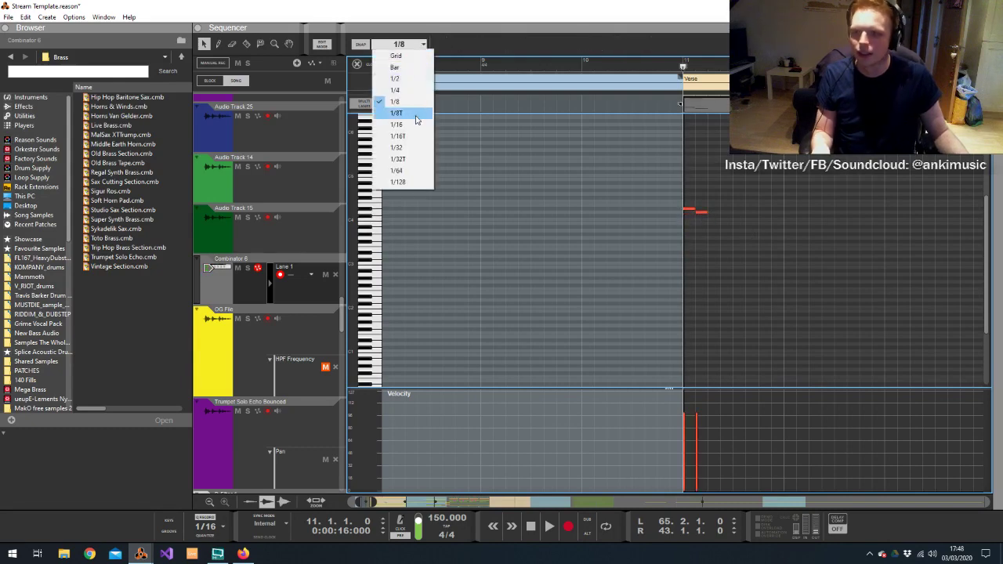
click(714, 228)
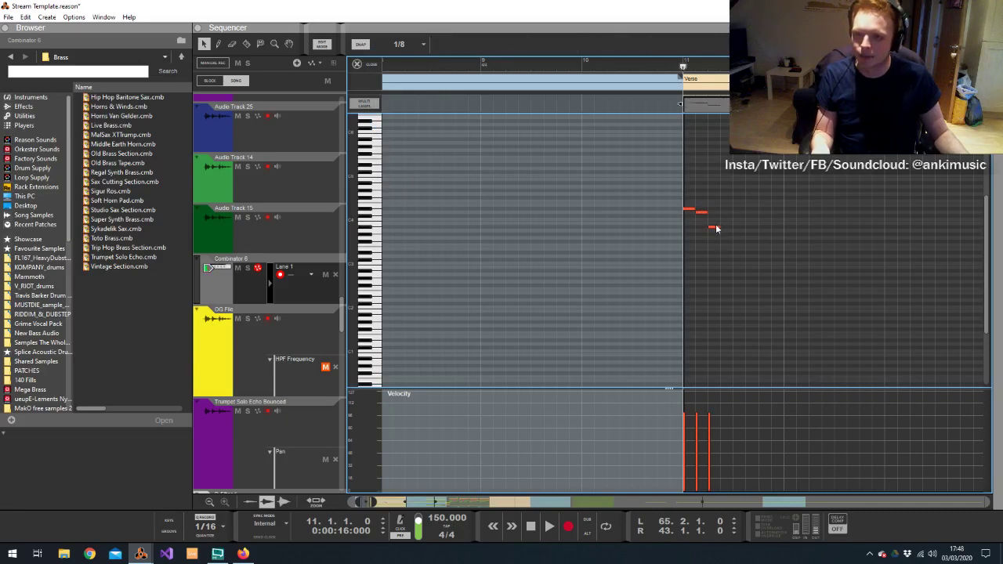
click(726, 234)
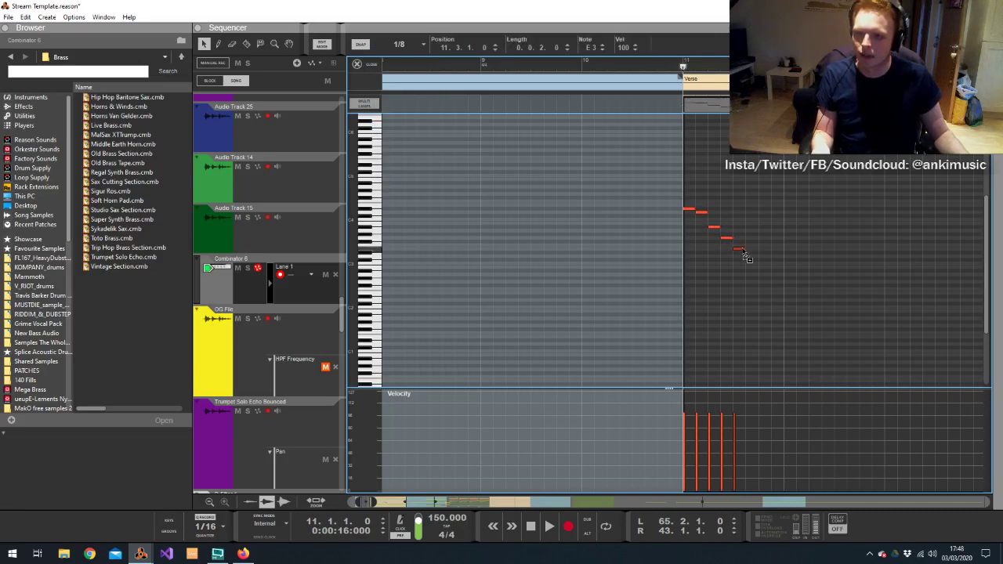
Duplicate the six-note run to fill a three-bar clip and return to the arrangement
key(ctrl+a)
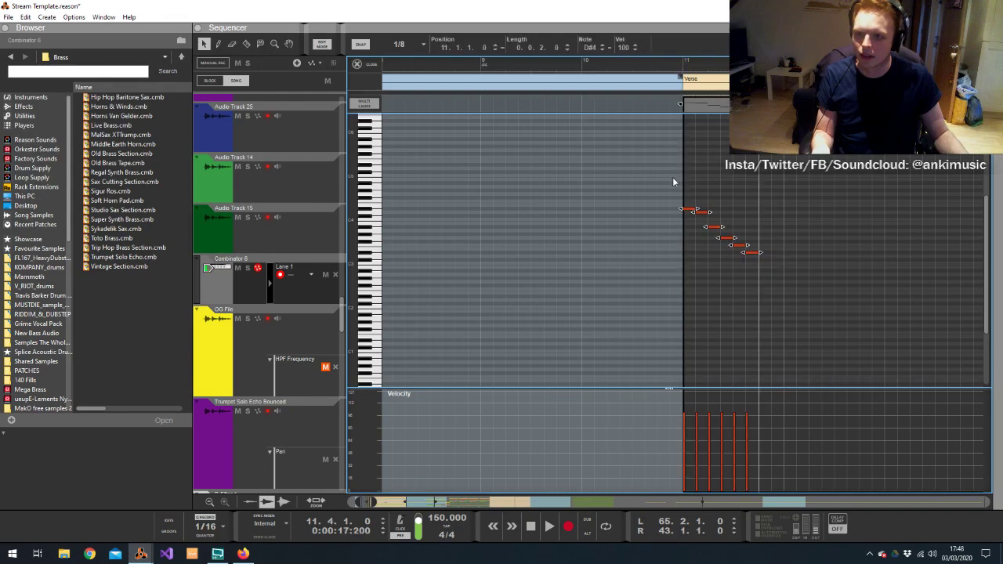
key(ctrl+d)
key(ctrl+d)
key(ctrl+d)
drag(598, 62, 521, 62)
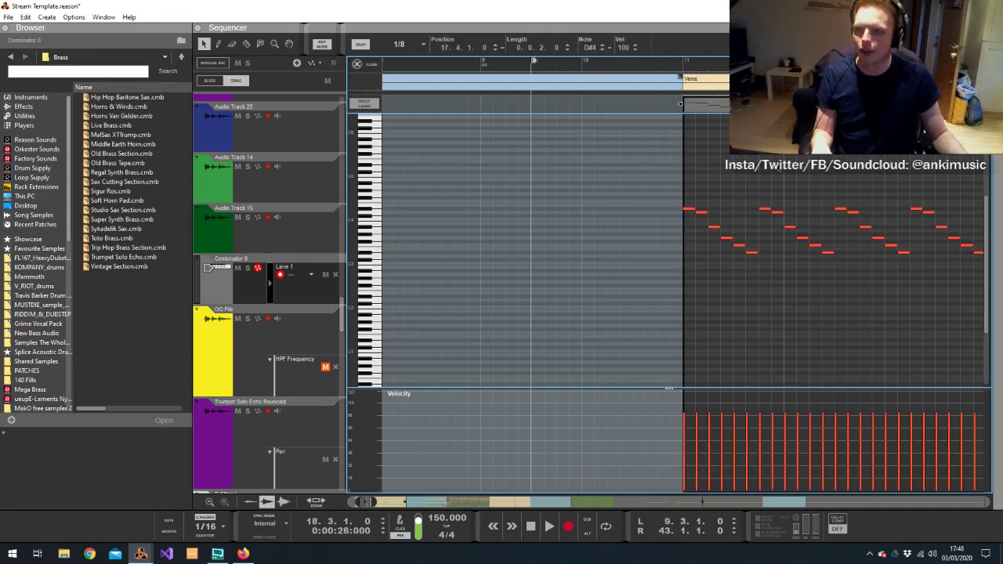
key(ctrl+a)
drag(622, 49, 660, 105)
key(ctrl+e)
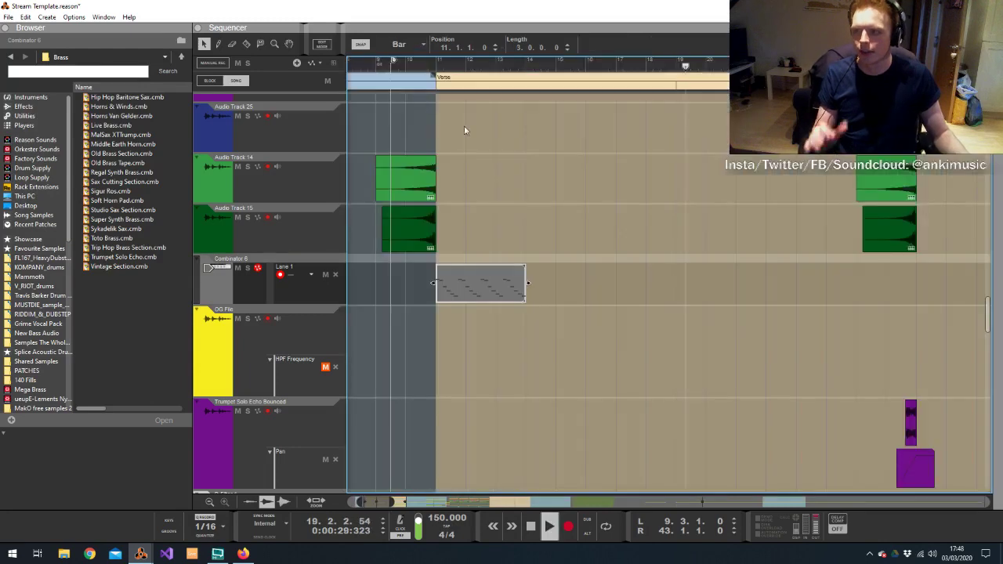
Stop playback and duplicate the three-bar piano clip five times along the Combinator 6 track, up to bar 29
drag(521, 283, 484, 297)
key(space)
key(ctrl+d)
key(ctrl+d)
key(ctrl+d)
key(ctrl+d)
key(ctrl+d)
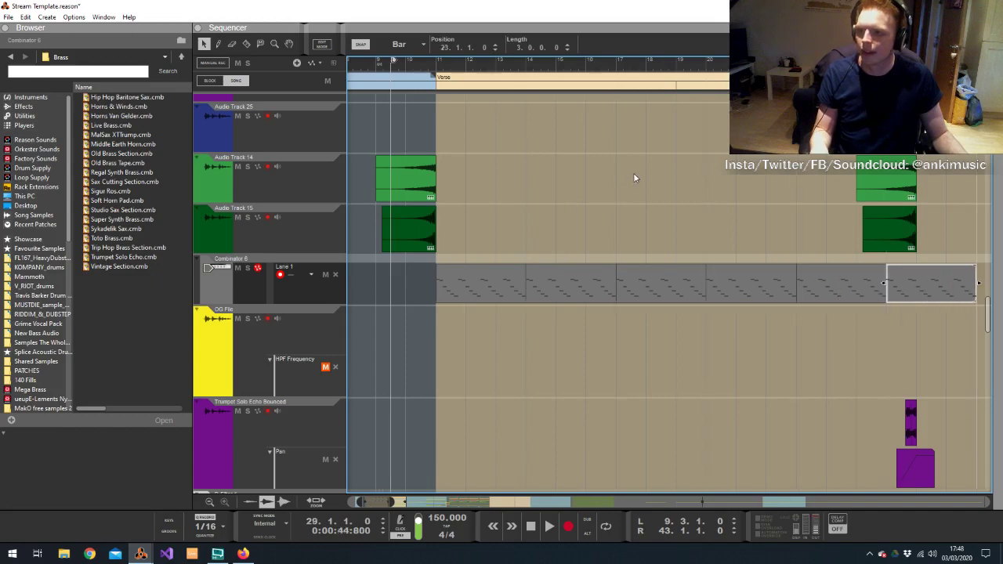
Play the song from the end of the intro into the verse to hear the piano part
click(372, 78)
key(space)
click(578, 182)
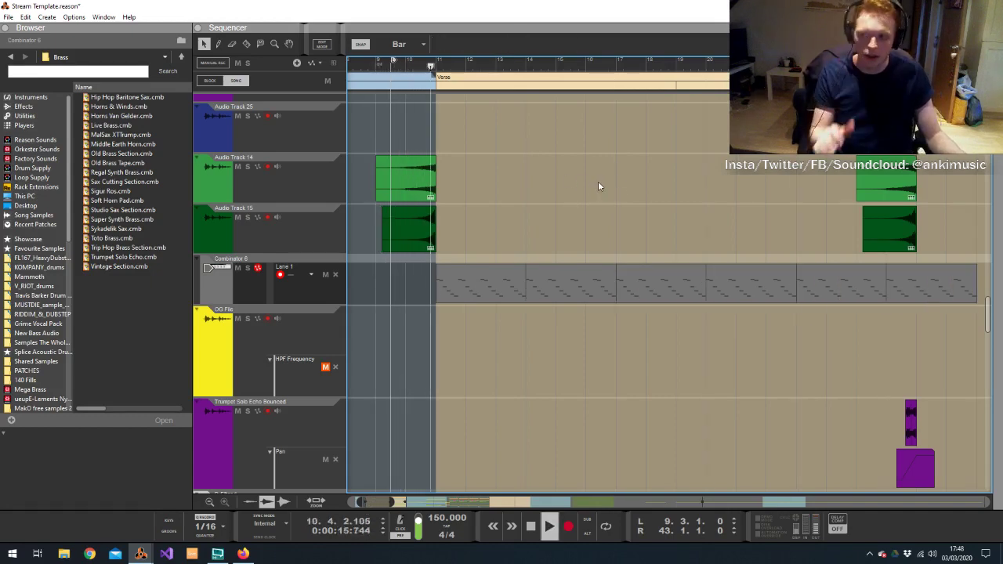
In the mixer, route the Combinator 6 channel's output to the Sidechain bus
key(alt+Tab)
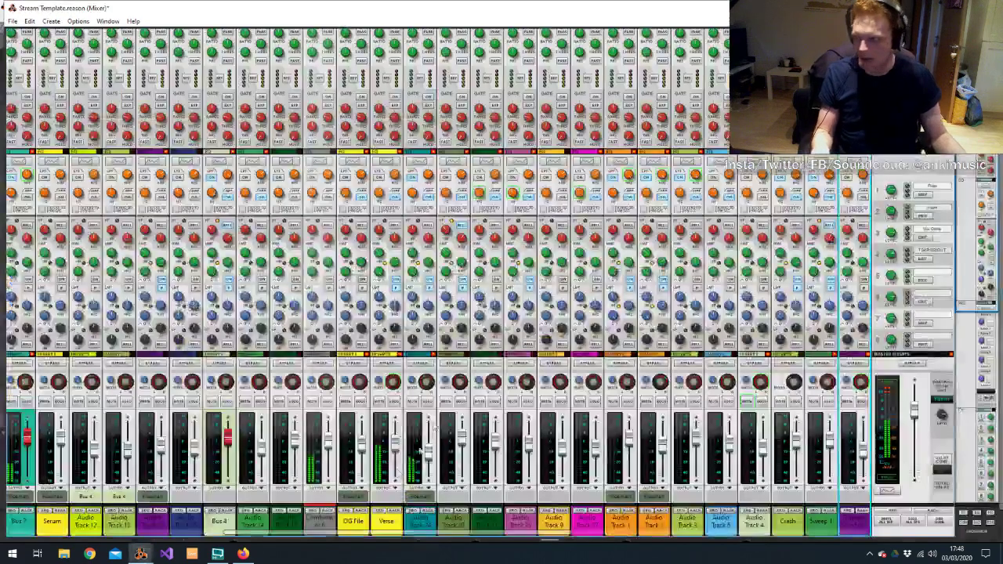
click(308, 529)
click(321, 488)
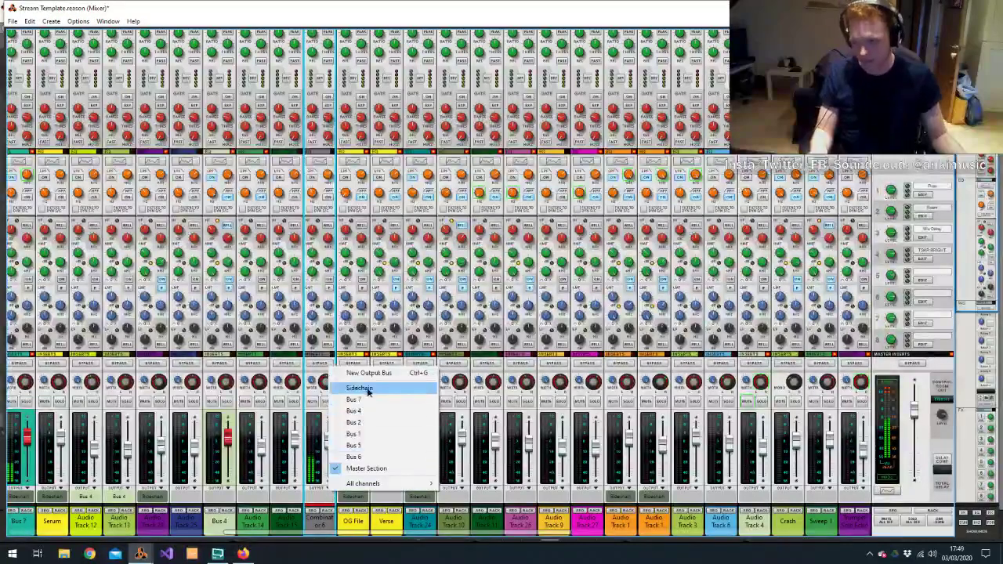
click(337, 387)
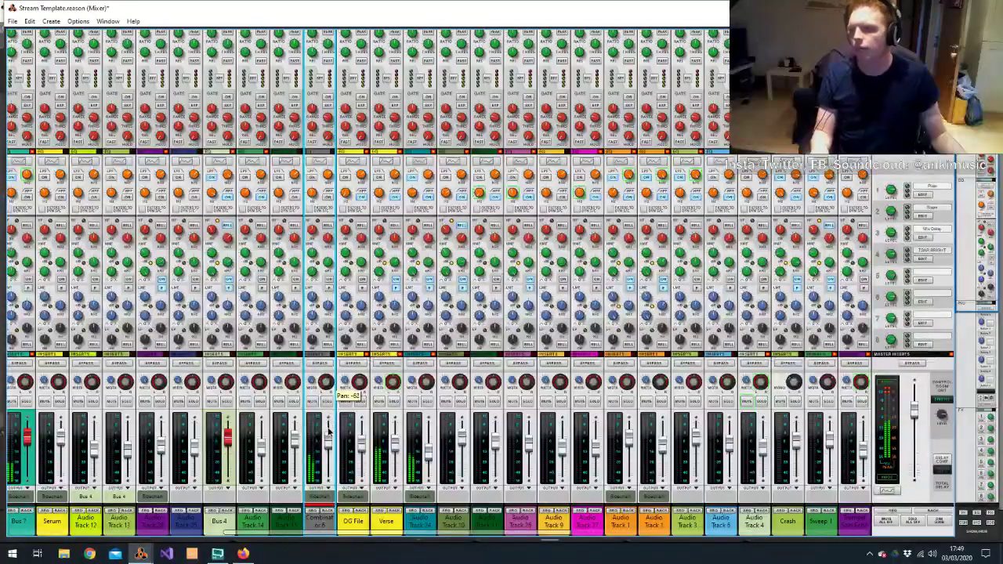
Return to the sequencer and extend the piano clips back over the intro, starting at bar 3
key(alt+Tab)
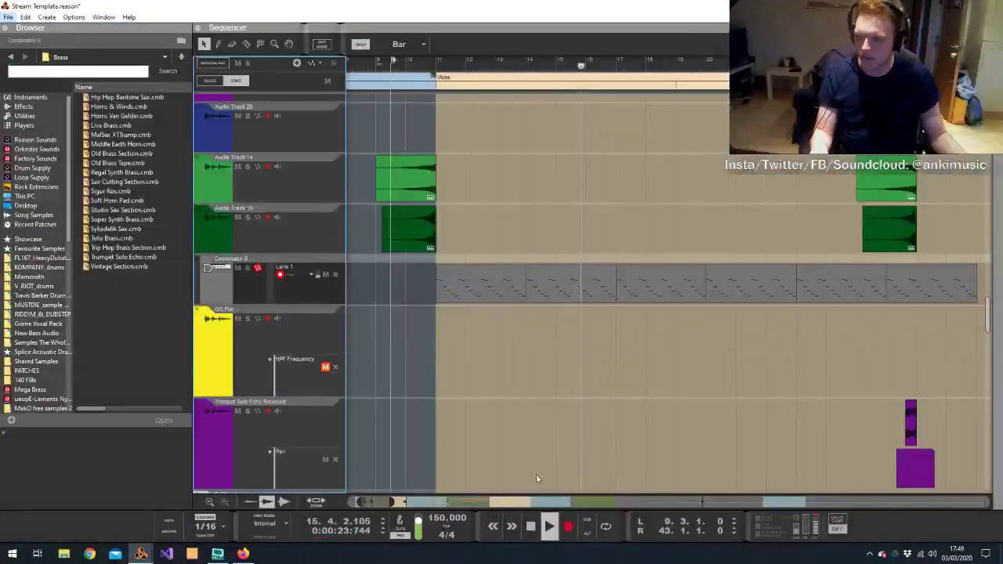
drag(380, 500, 377, 501)
drag(401, 502, 423, 501)
mouse_move(429, 298)
mouse_down()
mouse_move(502, 295)
mouse_move(415, 287)
mouse_move(463, 301)
mouse_move(443, 290)
mouse_up()
Add an LPF Frequency lane for the Combinator 6 channel, delete the piano clip at bar 26 and copy the verse's piano clips onward from bar 27
key(alt+Tab)
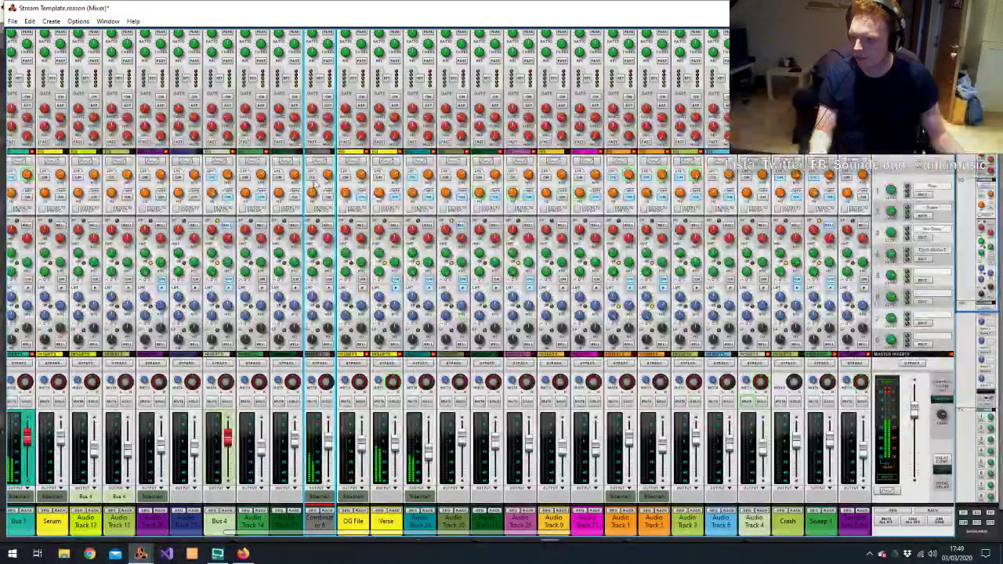
key(alt+Tab)
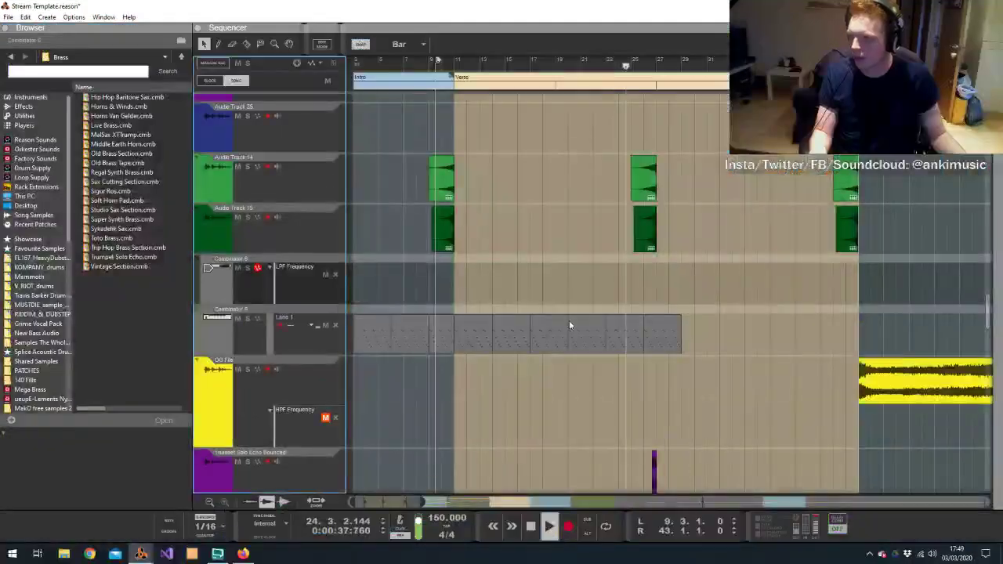
drag(665, 333, 667, 335)
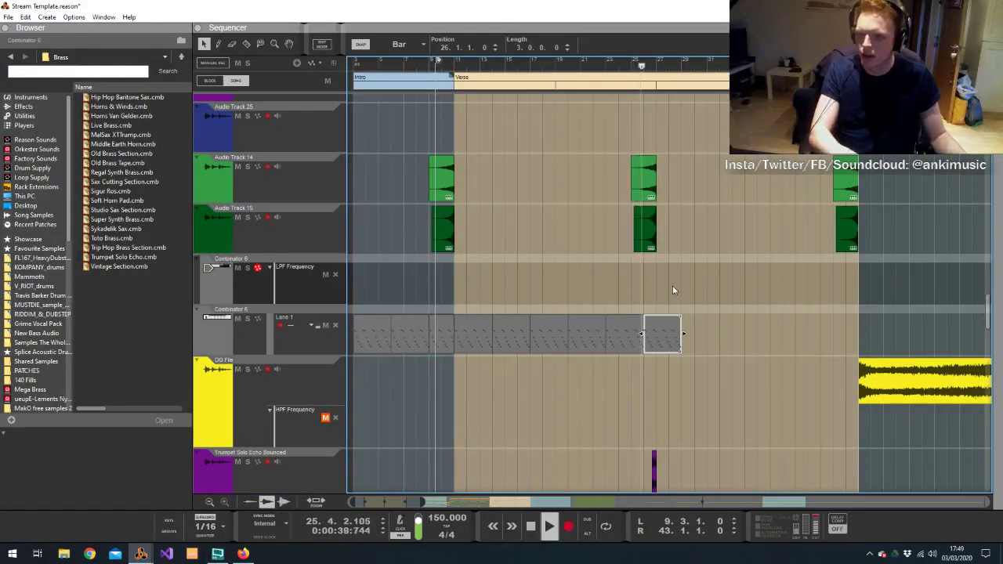
key(Delete)
drag(673, 311, 455, 317)
drag(515, 347, 670, 337)
Stop the song and shorten the Combinator 5 and Combinator 5 copy clips starting at bar 25 so they end at bar 26
scroll(656, 197, up, 5)
scroll(655, 144, down, 10)
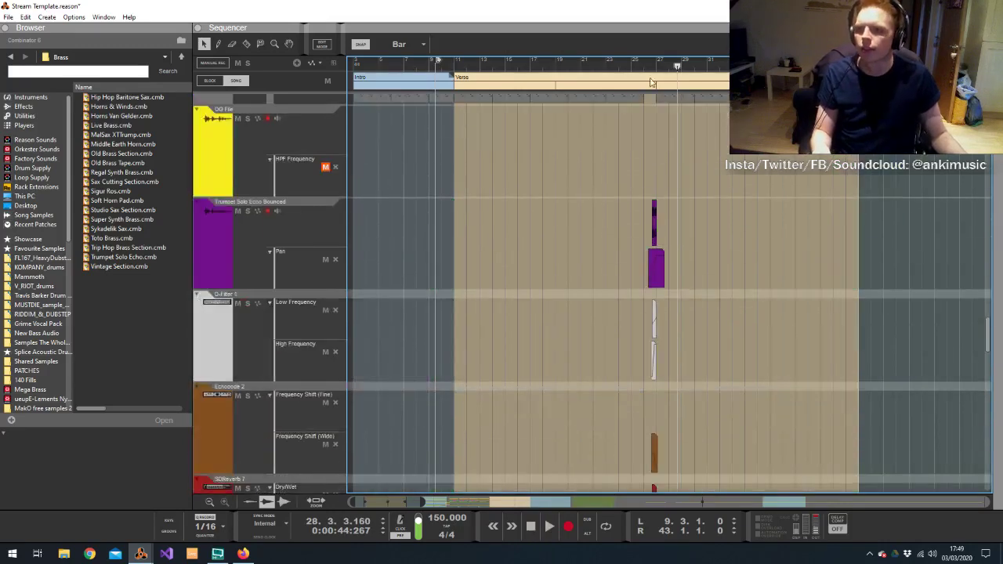
key(space)
scroll(647, 173, down, 5)
scroll(652, 188, down, 10)
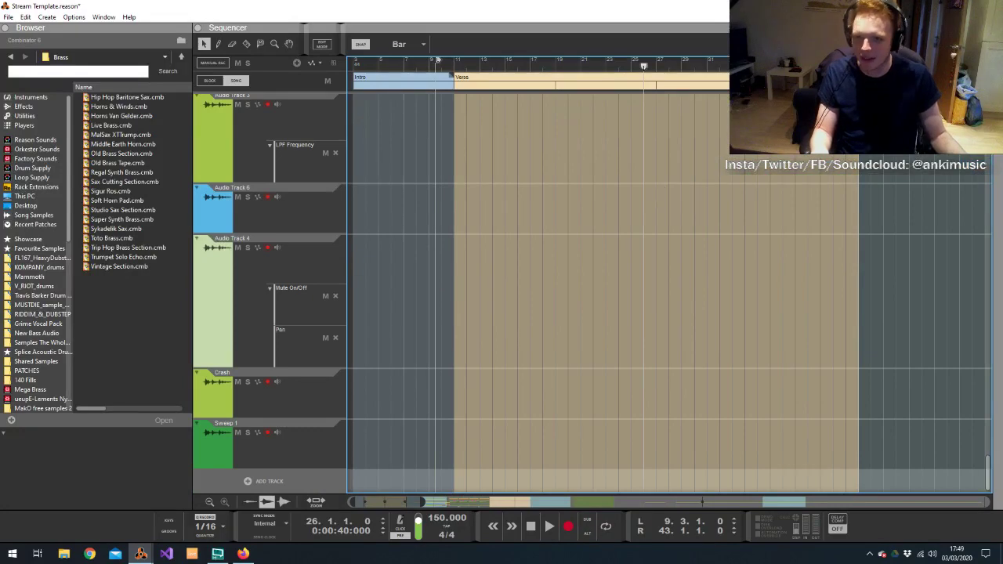
scroll(595, 313, up, 10)
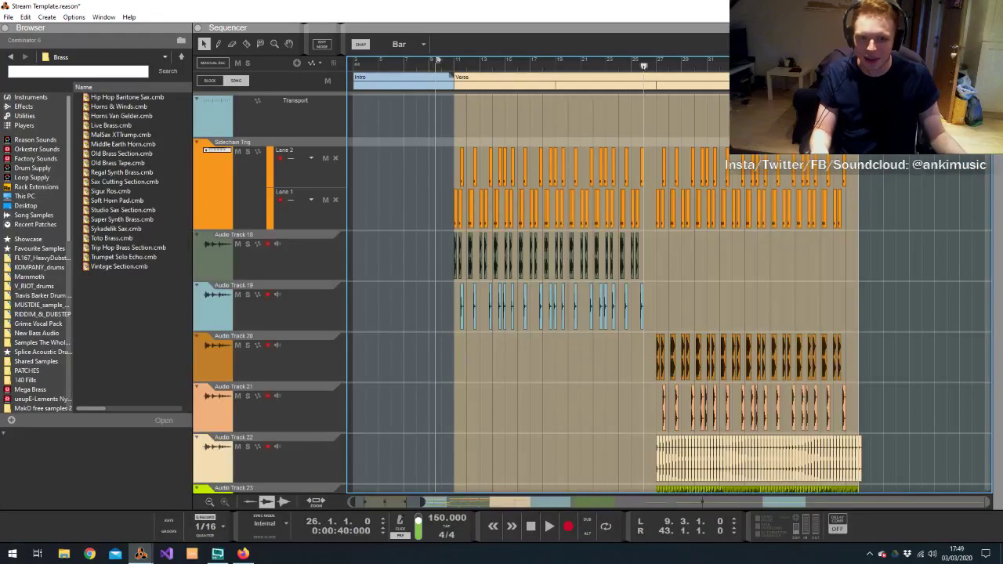
scroll(612, 286, down, 10)
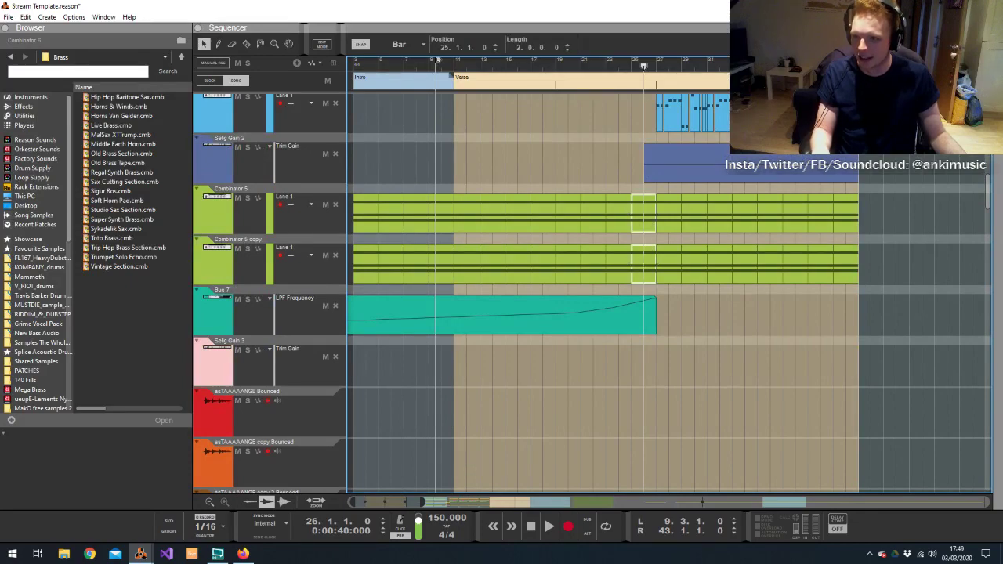
drag(655, 200, 639, 199)
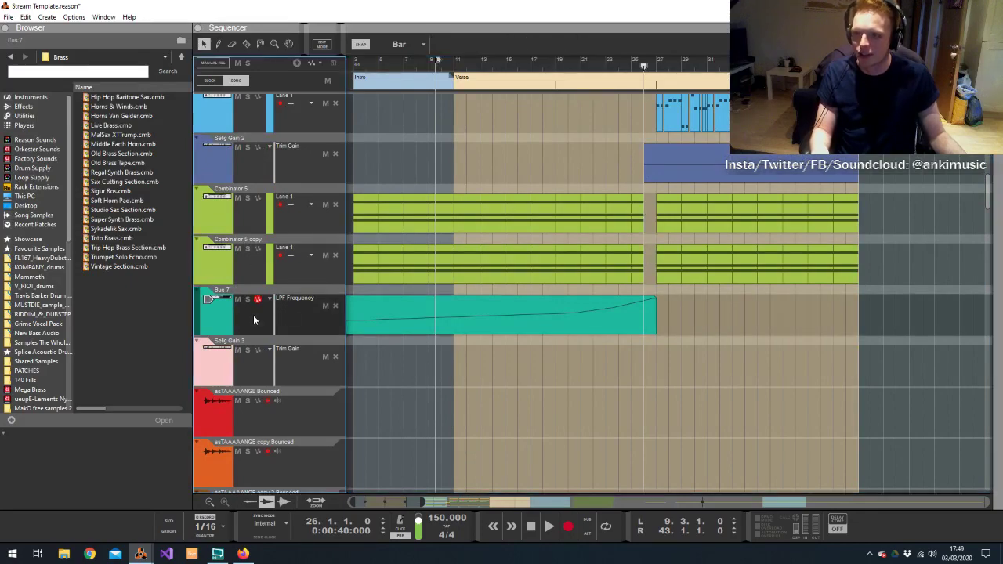
Add a Mute On/Off automation lane to Bus 7 with a one-bar clip at bar 26 and set its value to 1
key(alt+Tab)
key(alt+Tab)
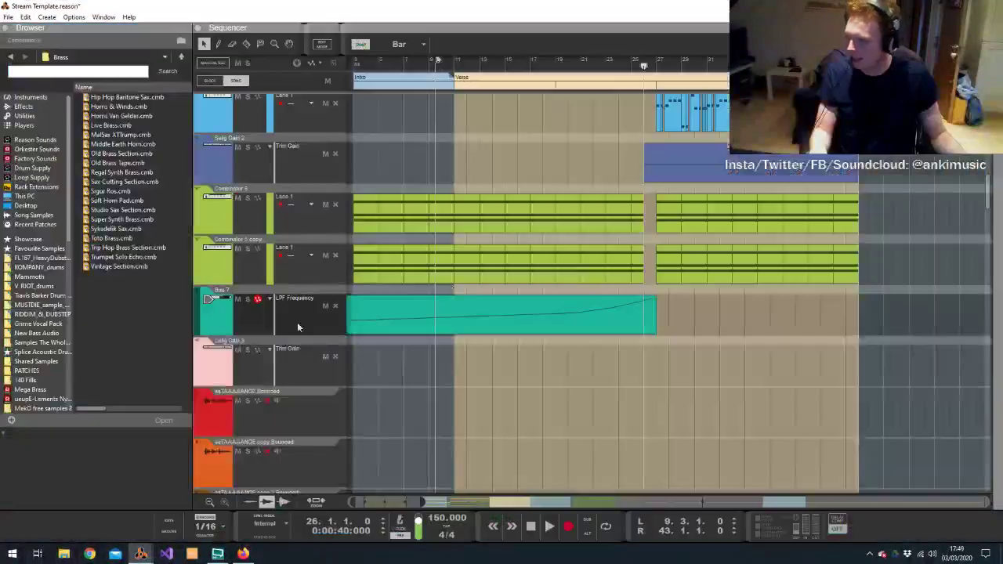
alt+click(650, 355)
double_click(653, 354)
alt+click(654, 330)
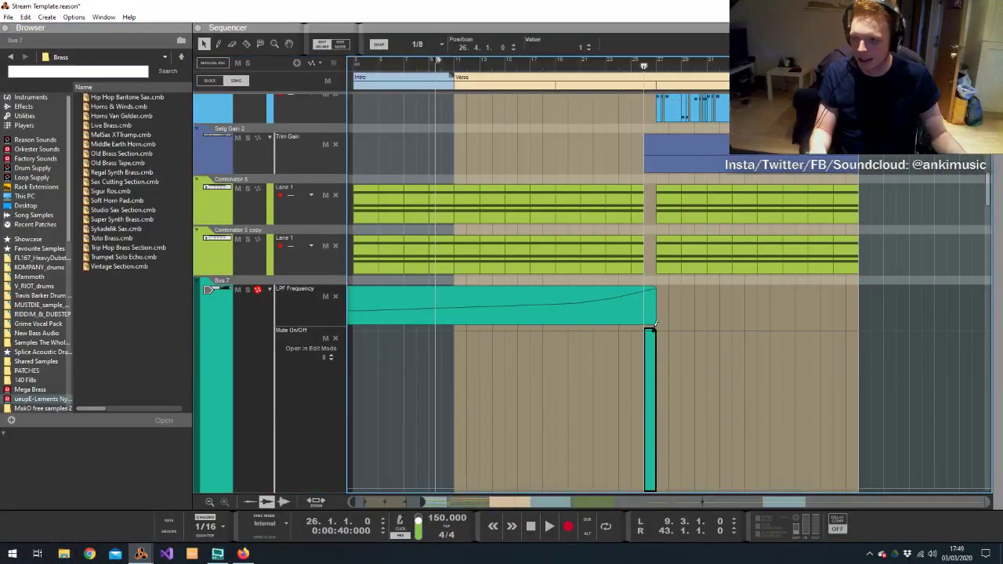
click(772, 272)
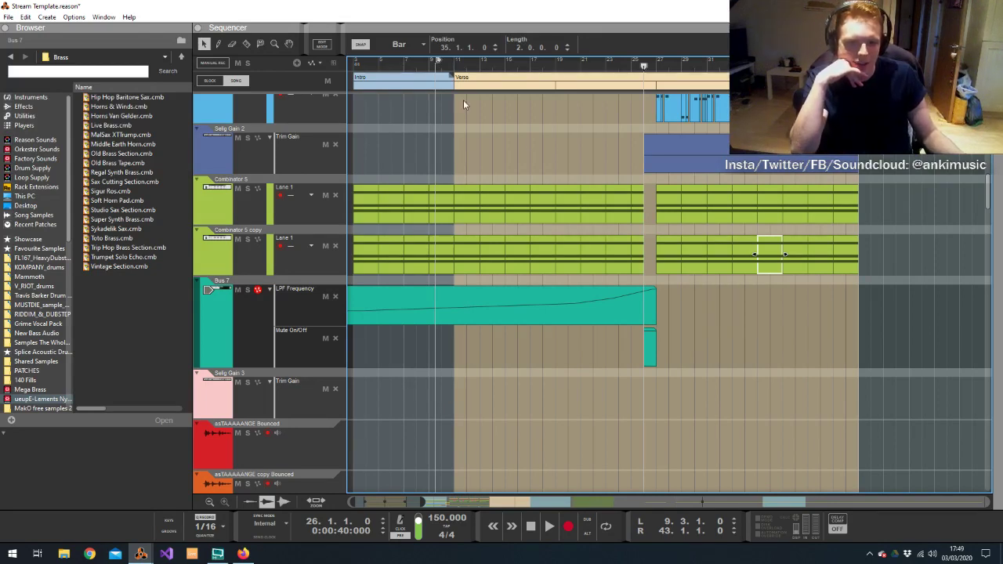
Play the drums from the start of the verse, select Audio Track 19 and stop the song
click(449, 71)
key(space)
scroll(496, 131, down, 6)
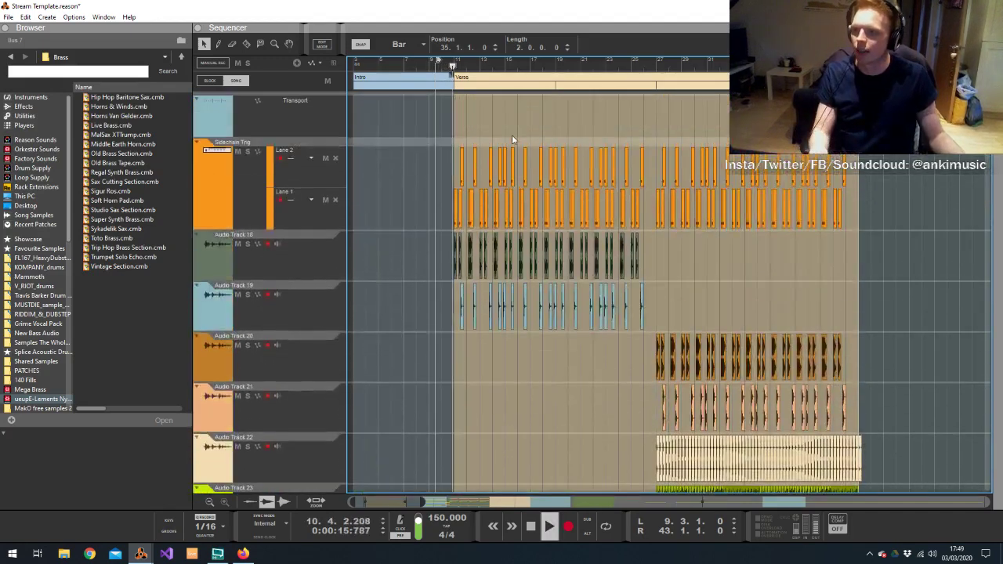
click(324, 308)
key(space)
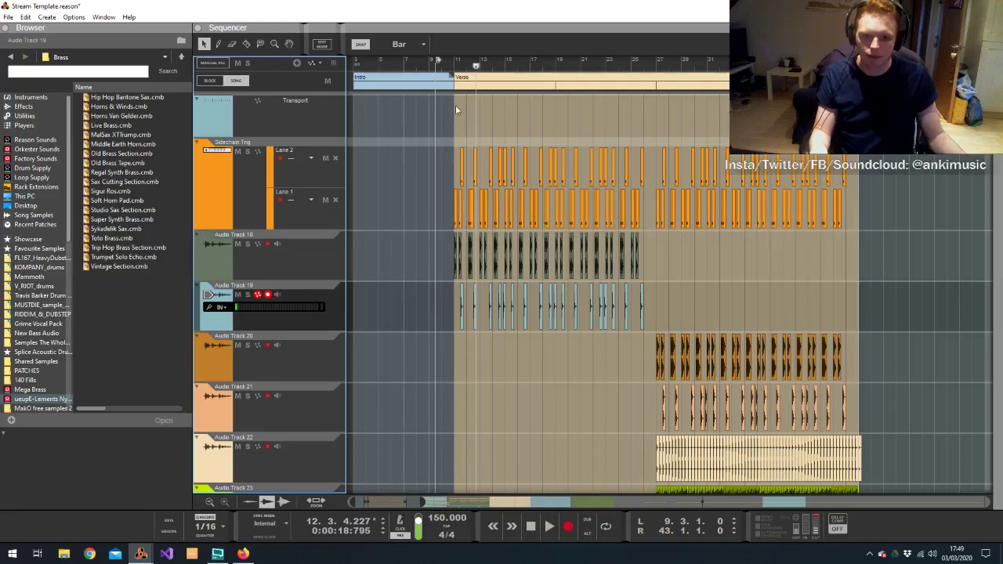
Return the song position to bar 11 and create a Dry/Wet automation lane for SDReverb 6 from the rack
click(453, 65)
key(alt+Tab)
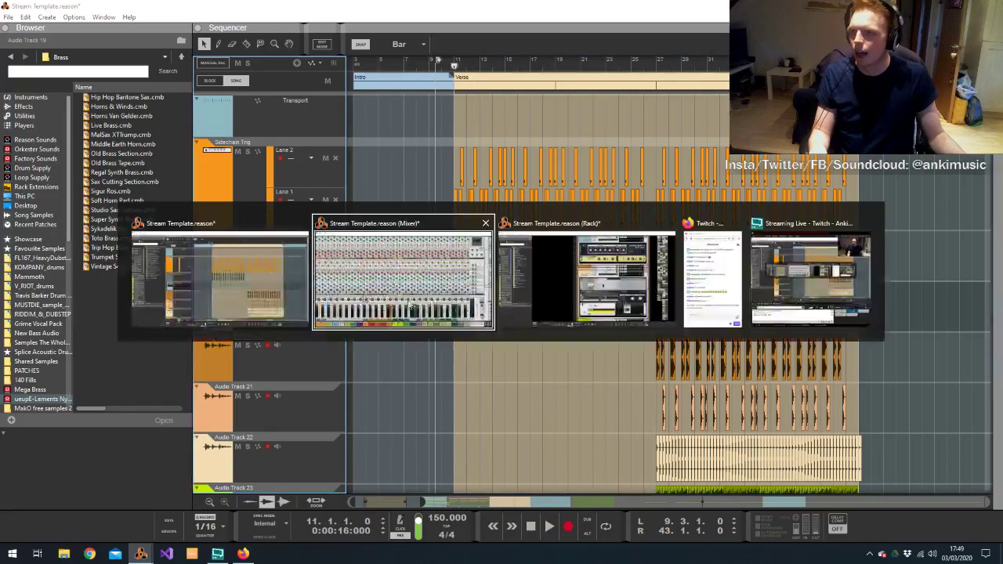
click(543, 281)
alt+click(712, 110)
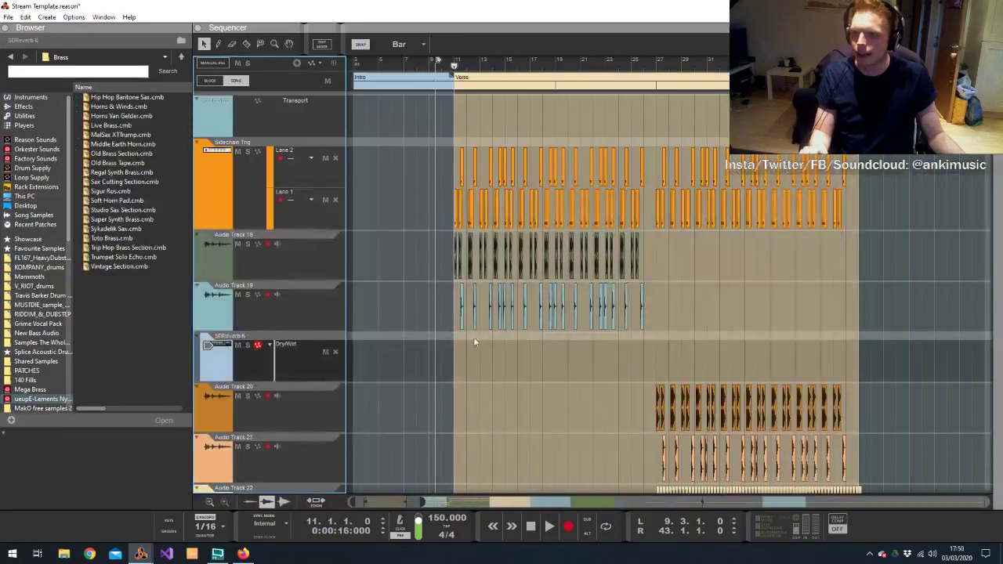
Draw a two-bar clip on the SDReverb 6 Dry/Wet lane at bar 12 and set its automation near the lowest level
alt+click(476, 353)
double_click(480, 362)
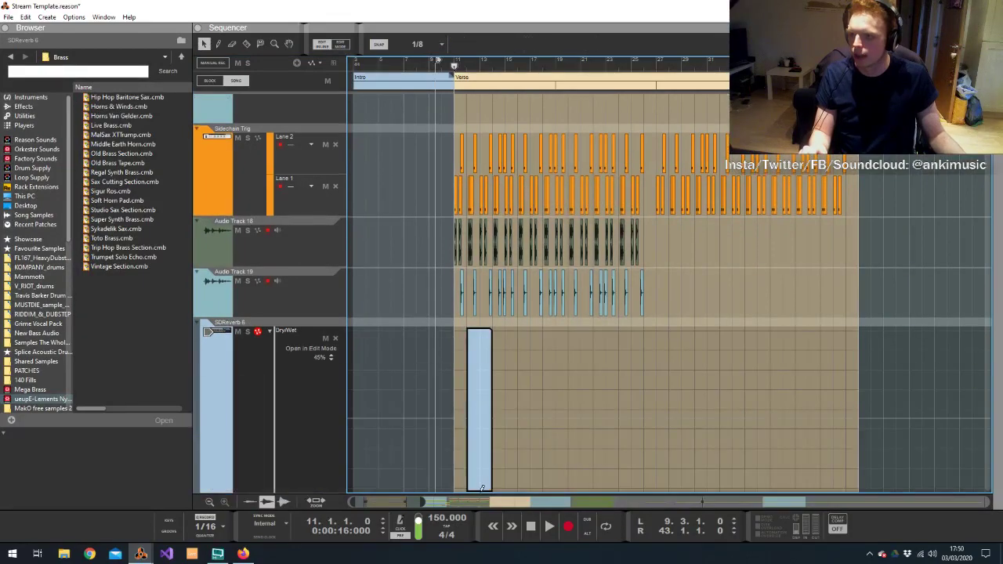
key(Escape)
Play from bar 11 and shorten the SDReverb 6 Dry/Wet clip at bar 12 to one bar
key(space)
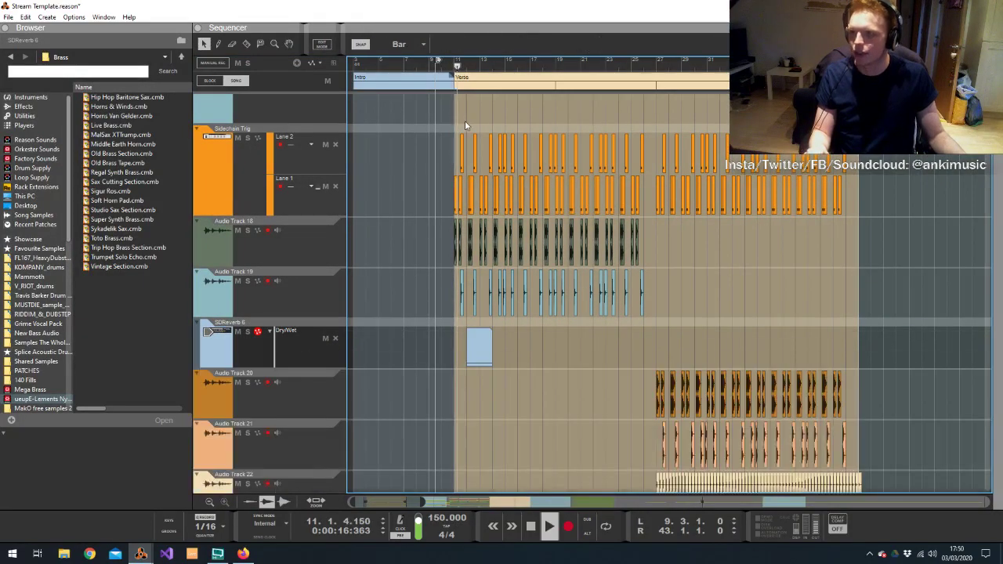
scroll(465, 123, up, 2)
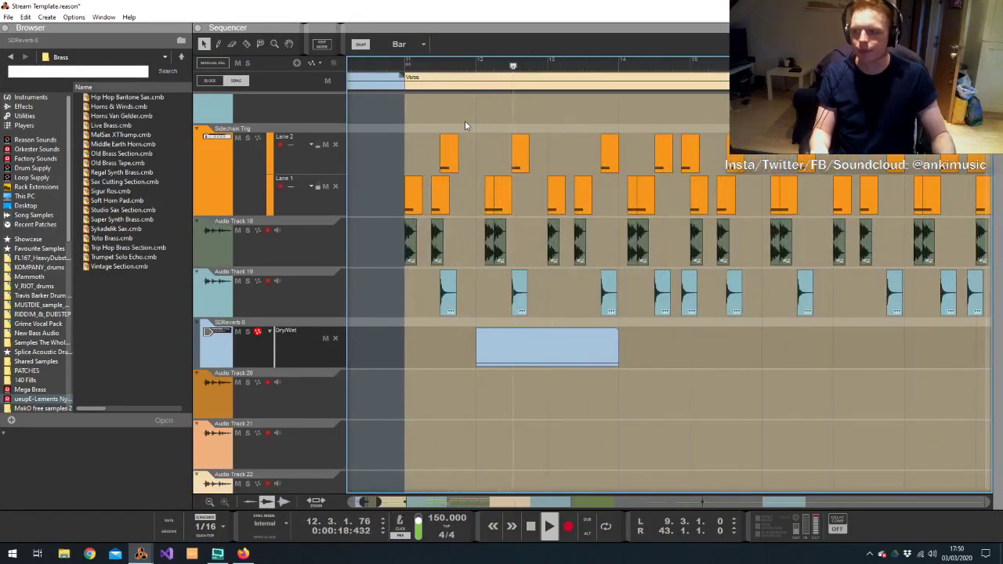
click(619, 344)
drag(619, 345, 547, 345)
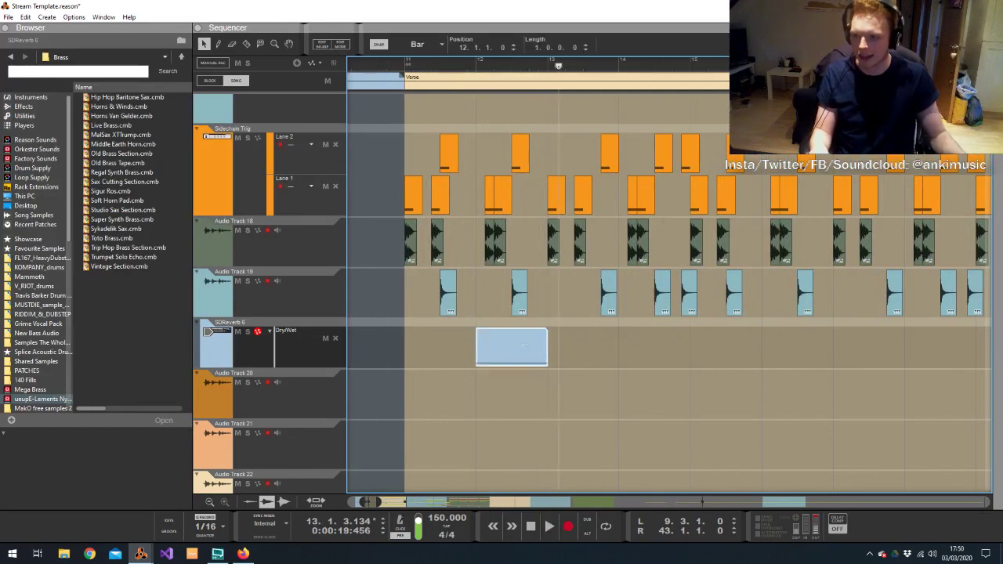
Play from bar 11 and again from bar 12 to hear the Audio Track 19 clip with the Dry/Wet automation
click(520, 292)
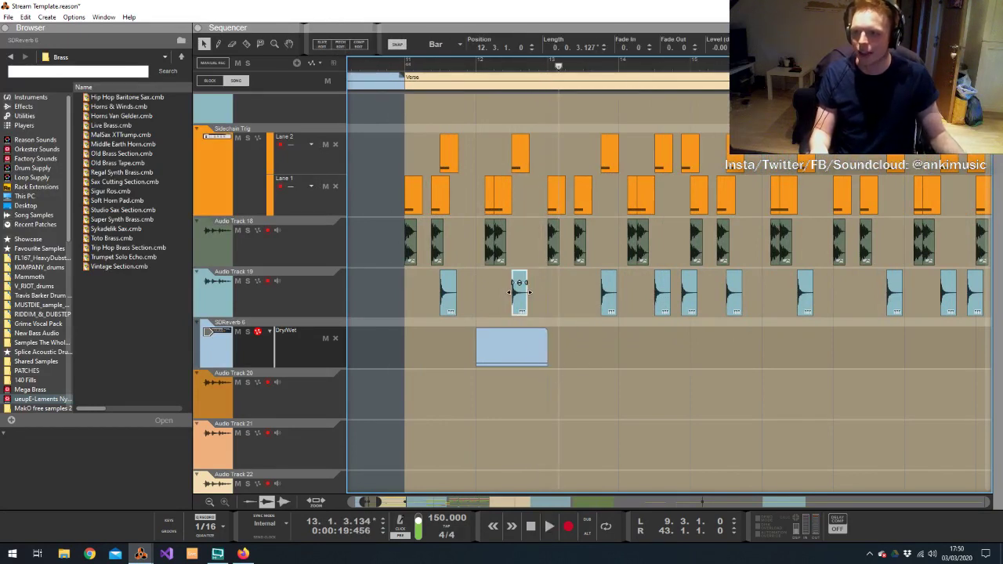
click(396, 71)
key(space)
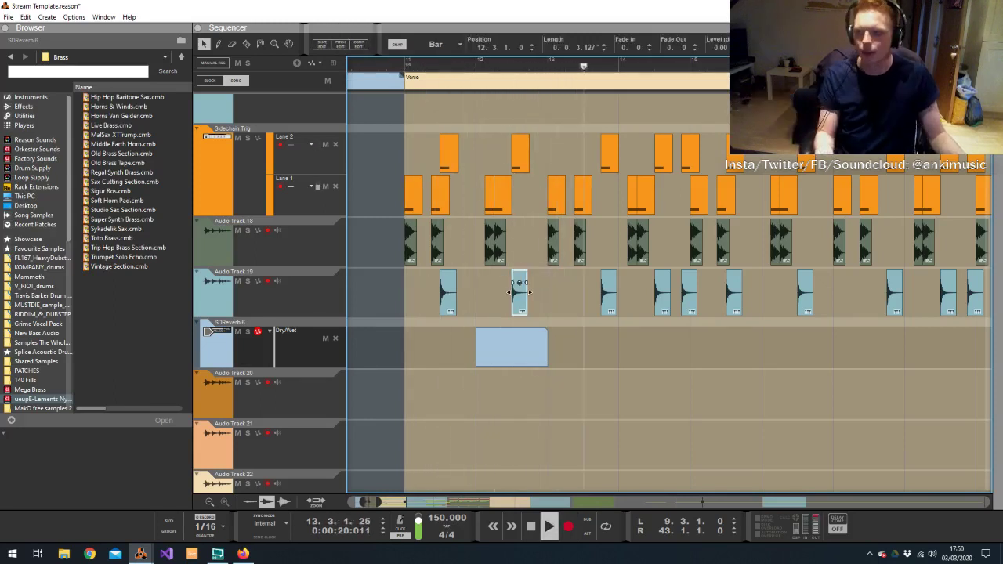
key(space)
click(484, 67)
key(space)
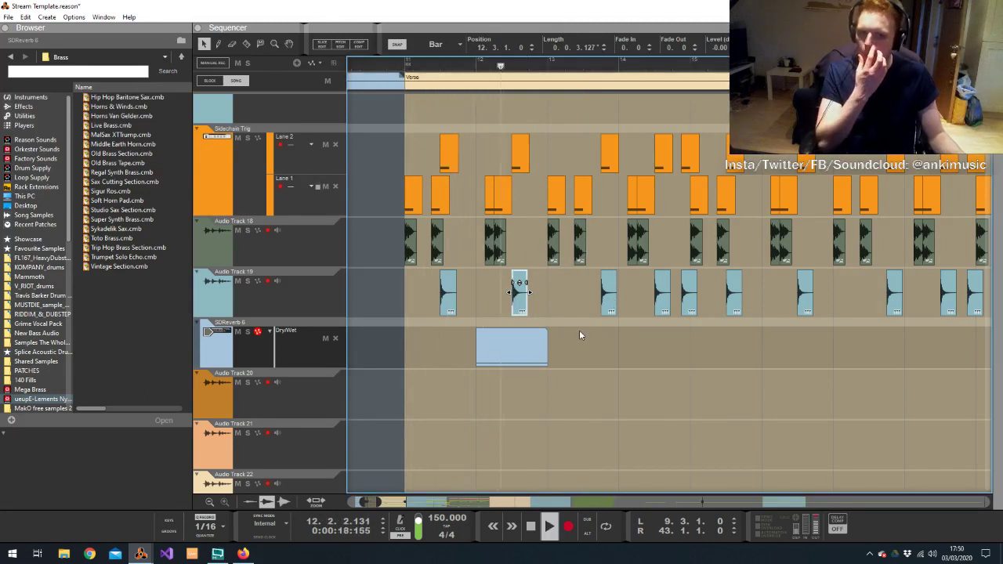
click(579, 297)
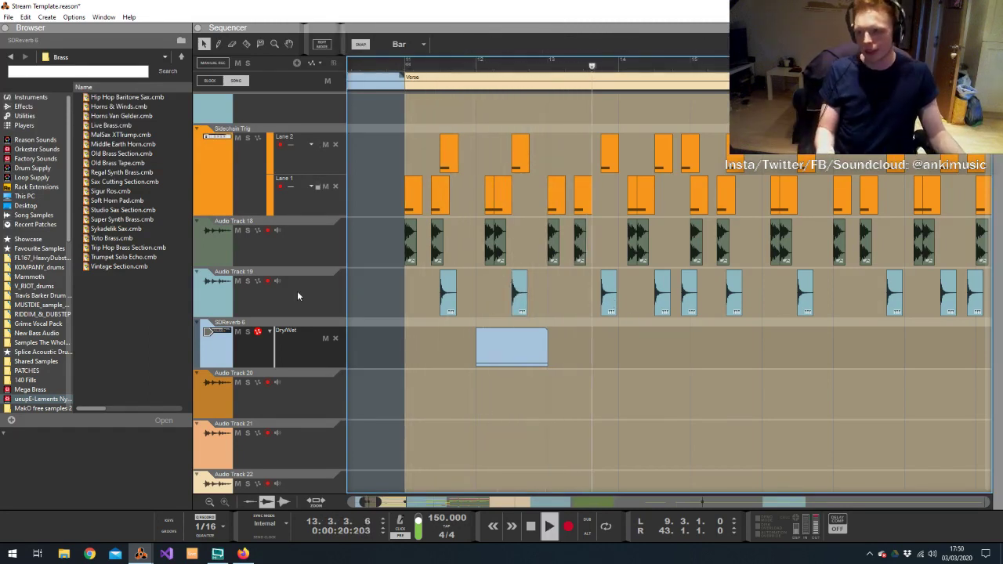
key(space)
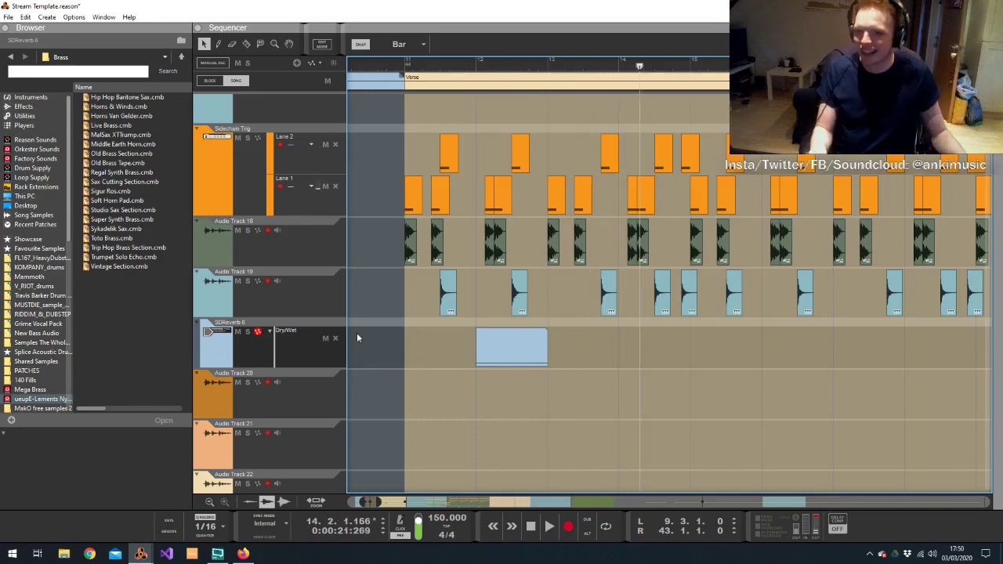
Create an Enabled automation lane for M Comp 2 from the rack, with a one-bar clip at bar 12 set to 2
key(alt+Tab)
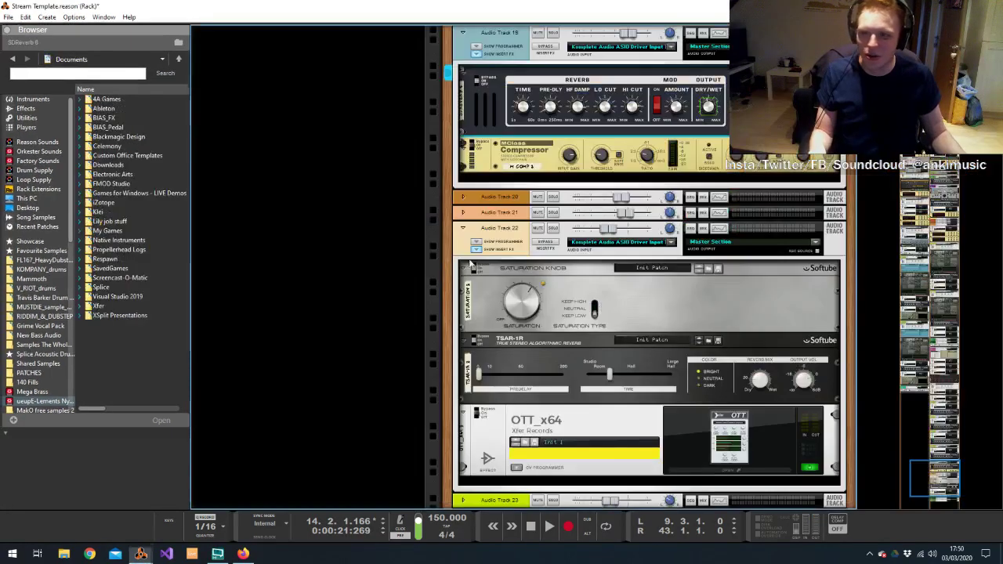
key(alt+Tab)
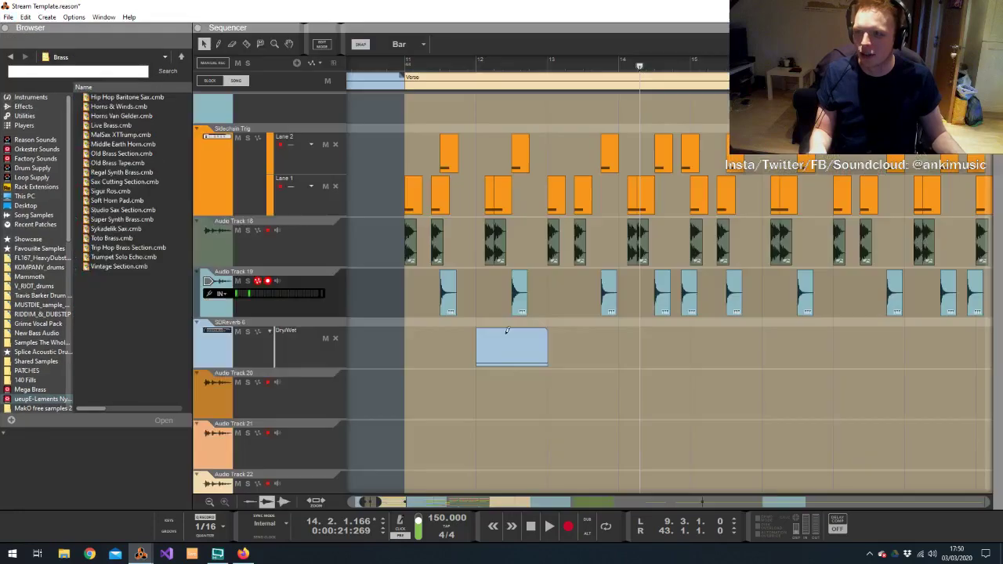
click(506, 399)
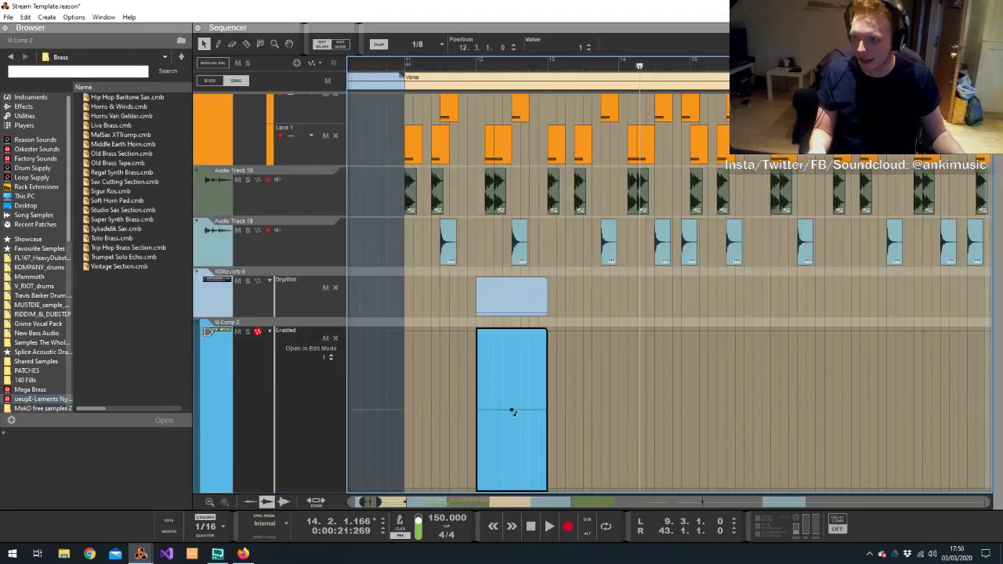
click(404, 70)
key(space)
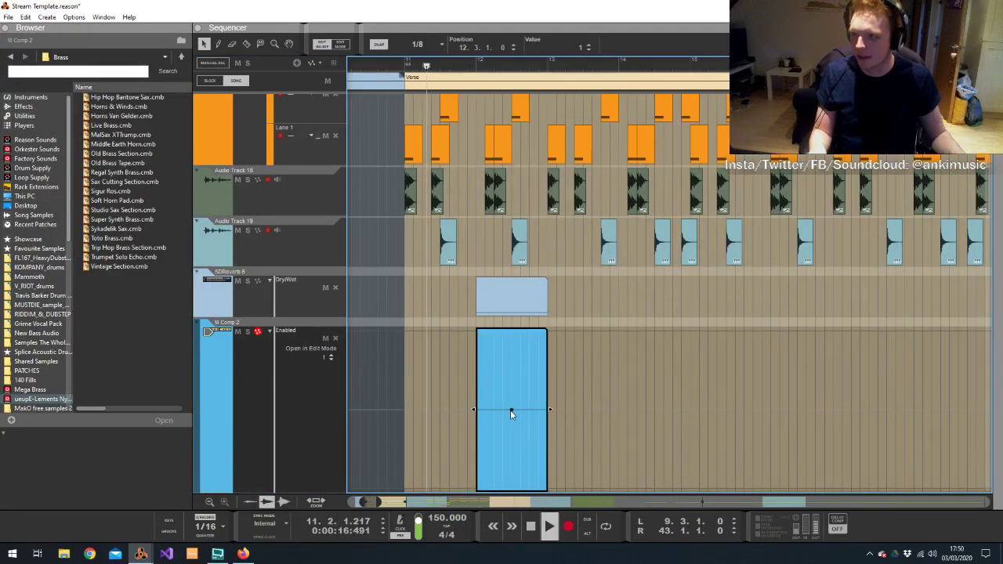
drag(511, 409, 502, 330)
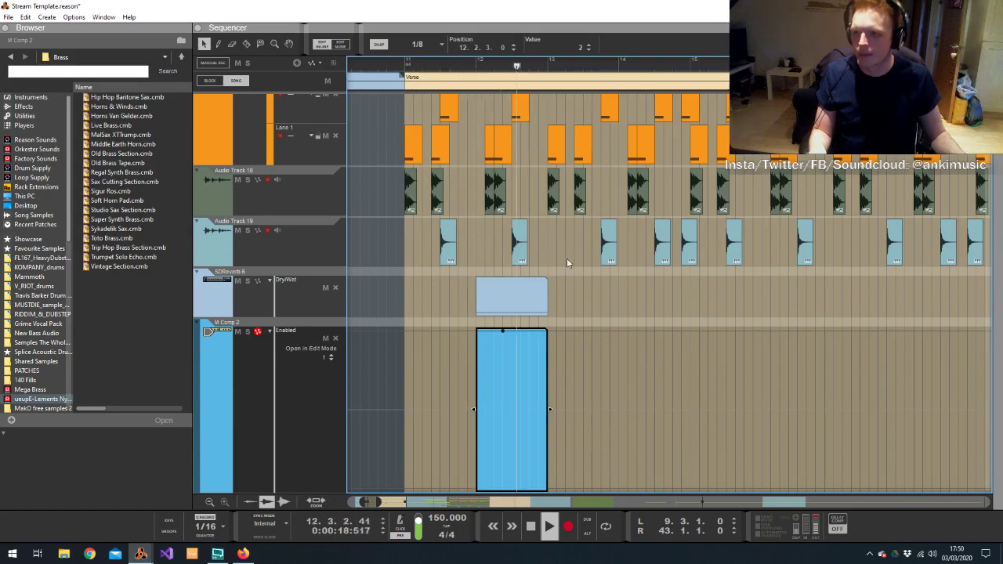
Stop editing the M Comp 2 clip and delete the Enabled automation lane
key(ctrl+e)
drag(576, 329, 519, 350)
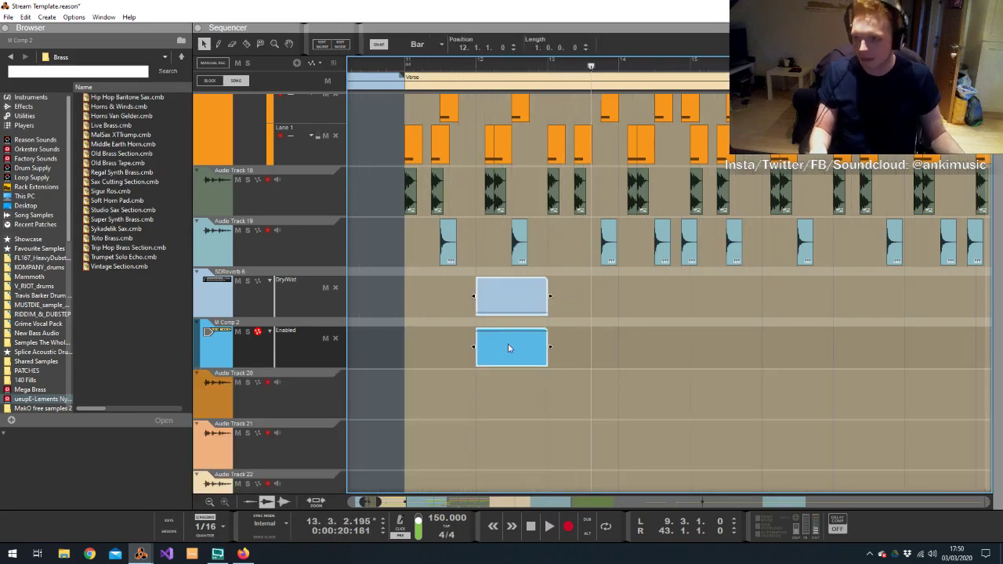
double_click(518, 344)
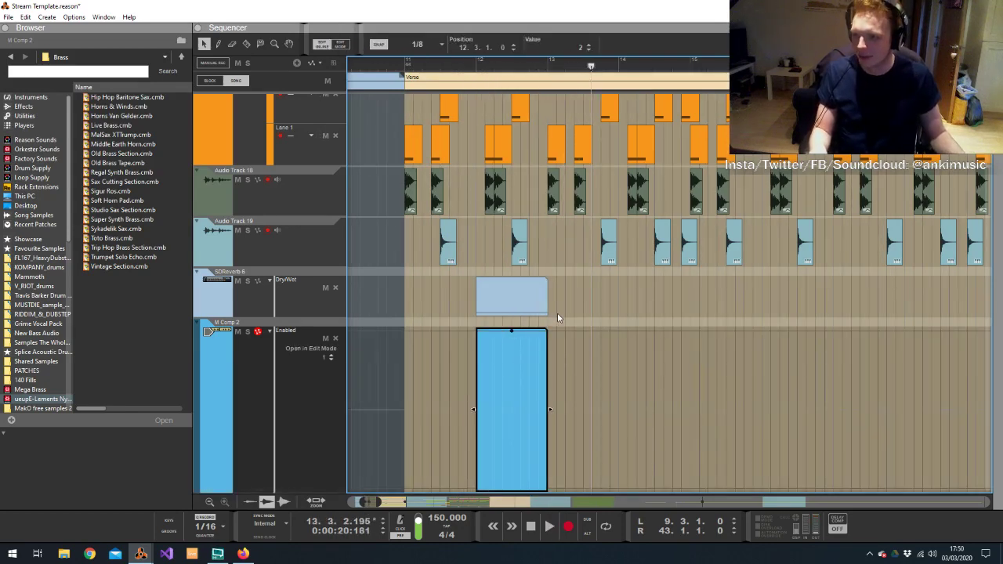
key(ctrl+e)
key(Delete)
Create an Output Gain automation lane for M Comp 2 from the rack and draw a one-bar clip at bar 12
key(alt+Tab)
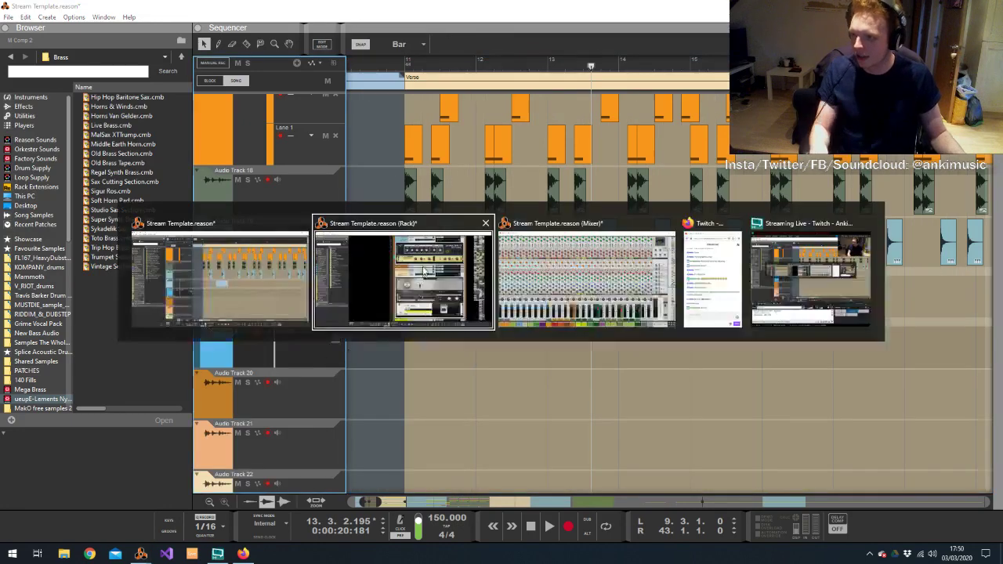
key(alt+Tab)
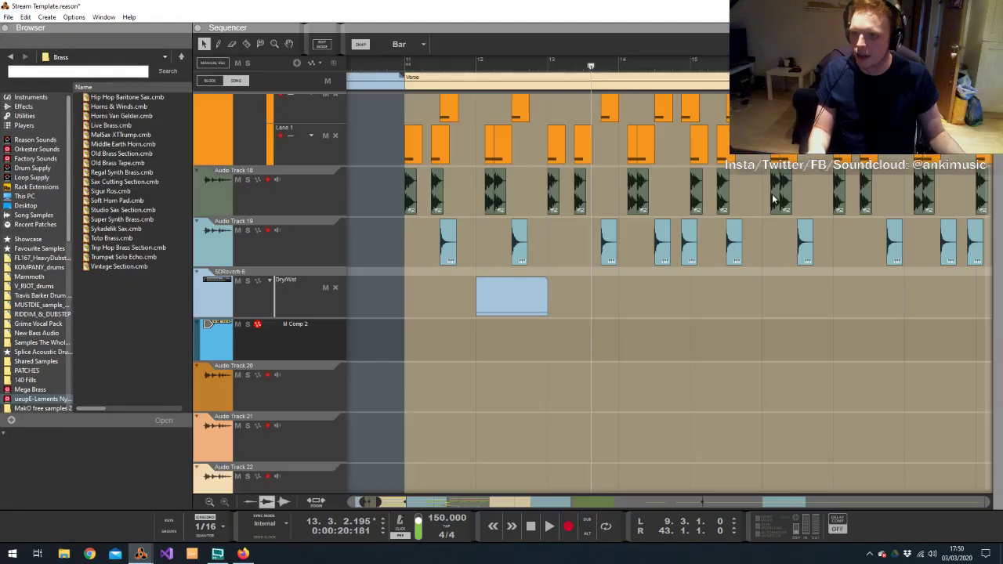
key(ctrl+z)
double_click(510, 353)
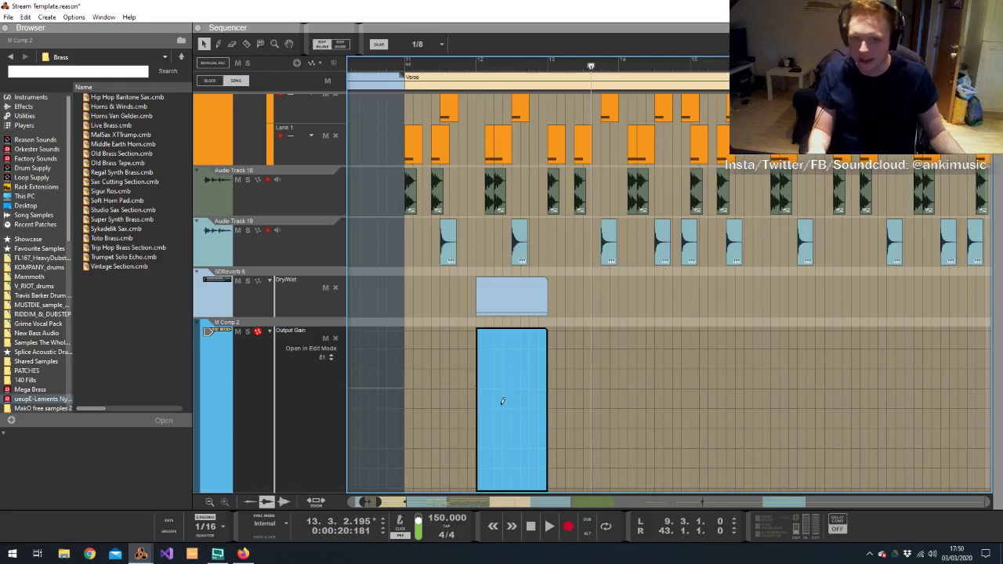
Play from bar 11 and set the M Comp 2 Output Gain automation at bar 12 to 58
click(521, 240)
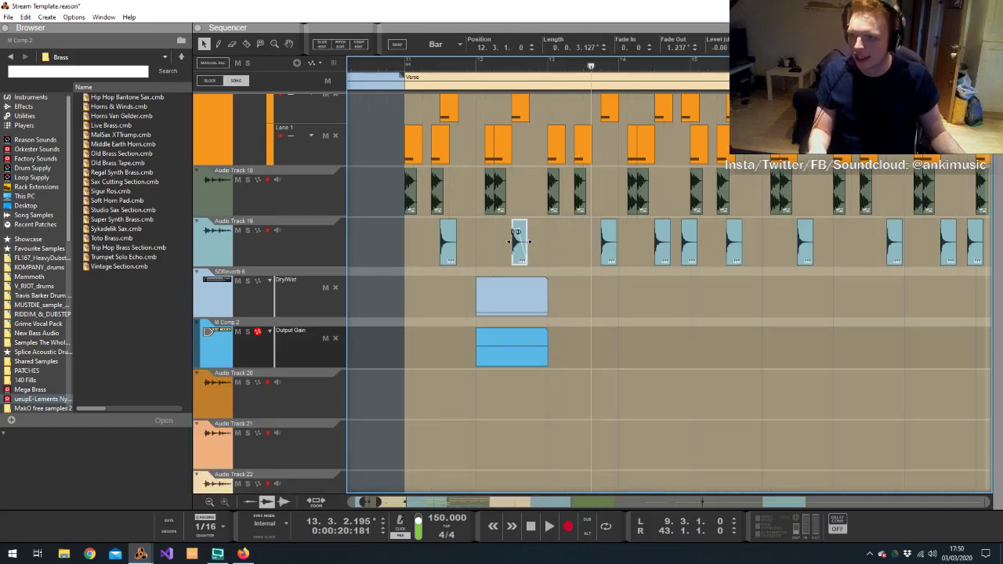
click(400, 60)
key(space)
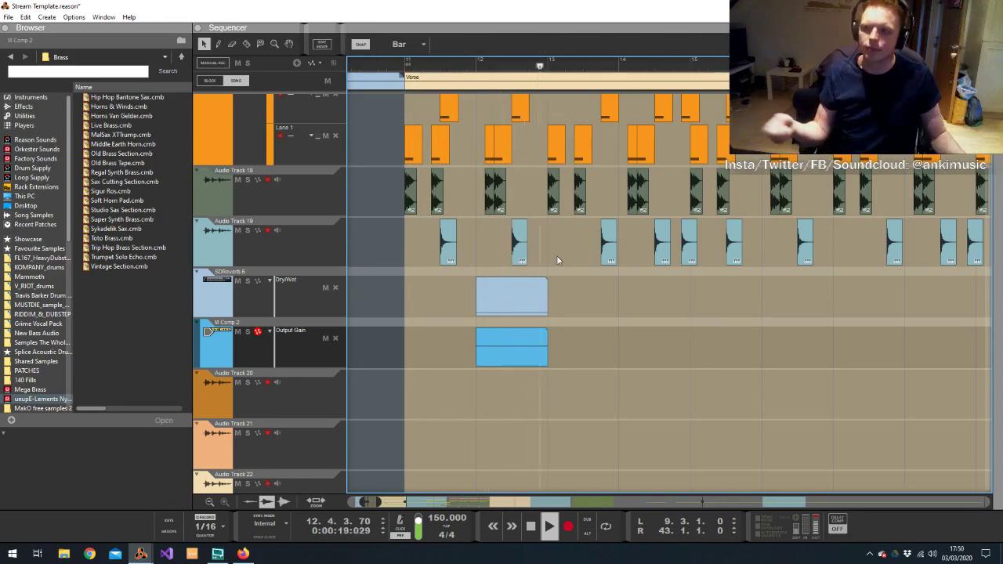
double_click(536, 342)
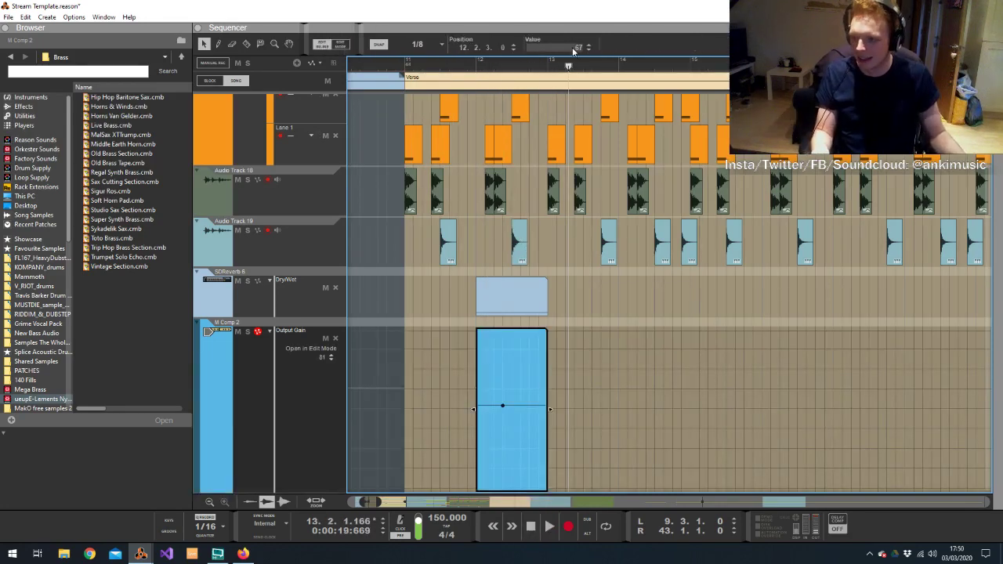
drag(574, 50, 577, 70)
key(space)
Add The Echo to Audio Track 19's effects between the reverb and the MClass Compressor, and set its Ducking to 28%
key(alt+Tab)
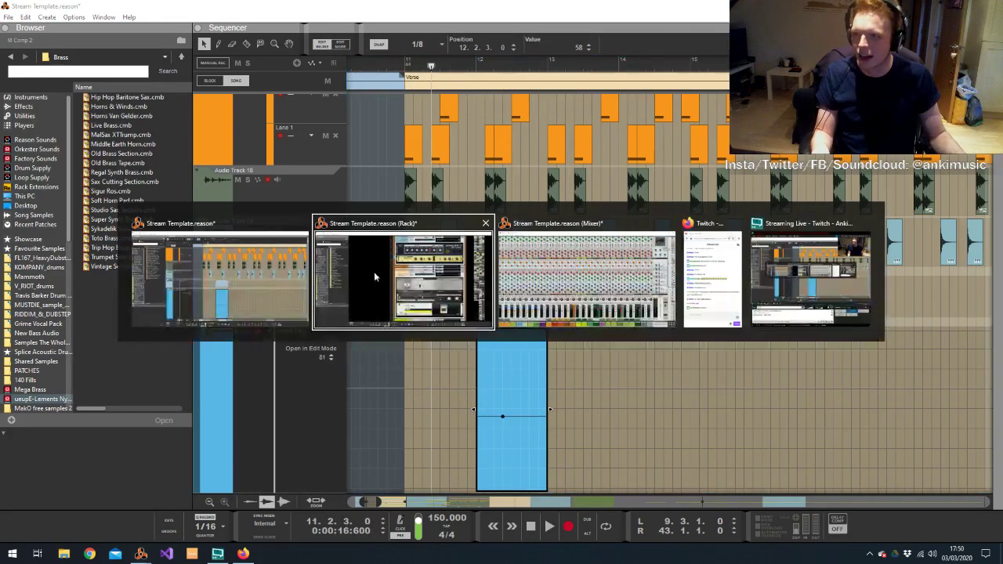
click(374, 271)
right_click(540, 160)
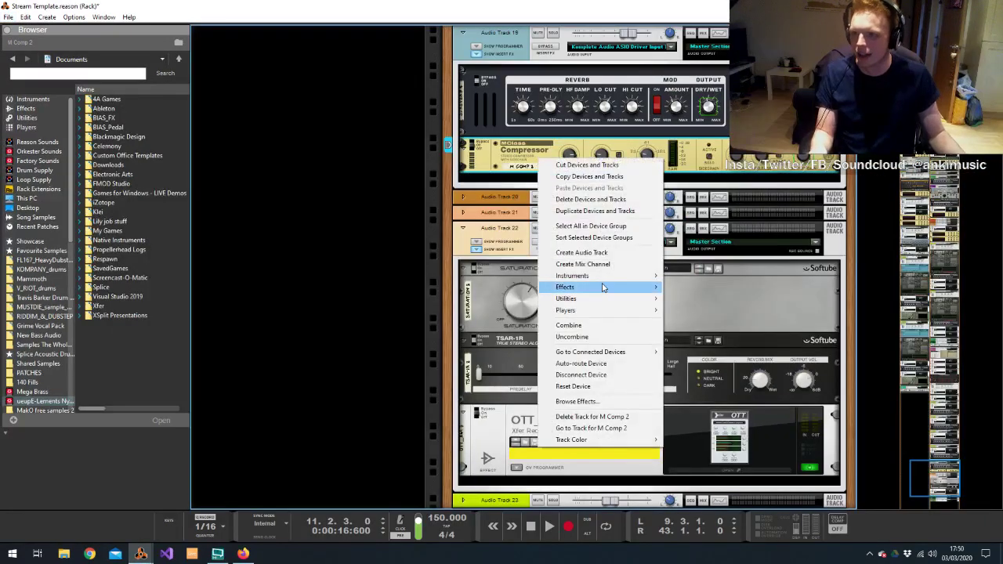
mouse_move(603, 288)
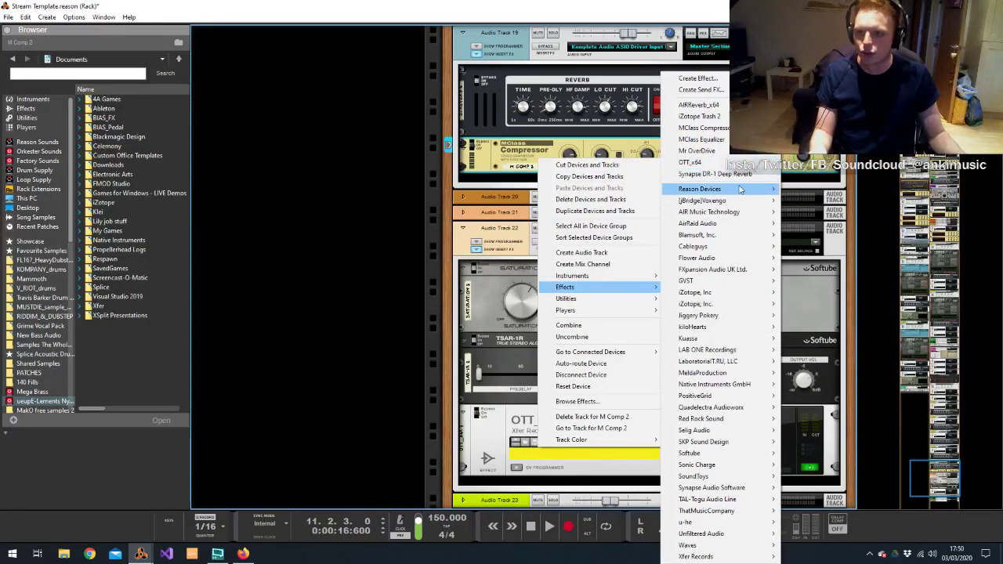
mouse_move(741, 191)
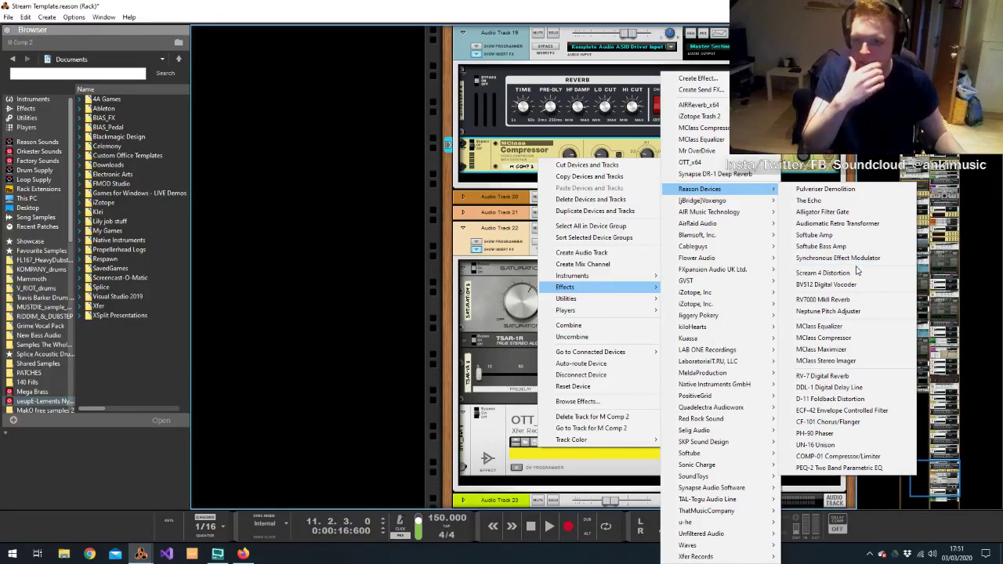
click(819, 200)
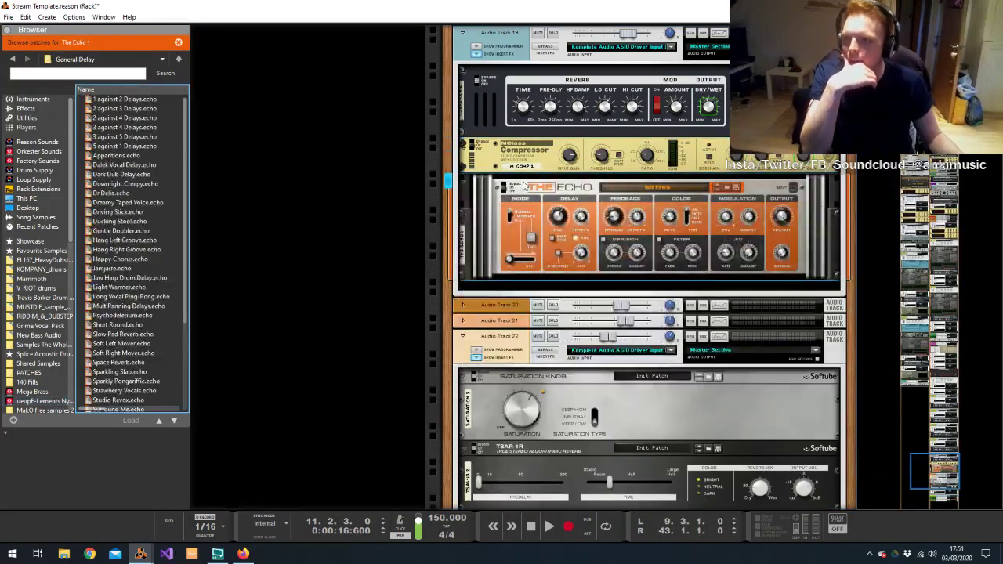
drag(505, 188, 509, 149)
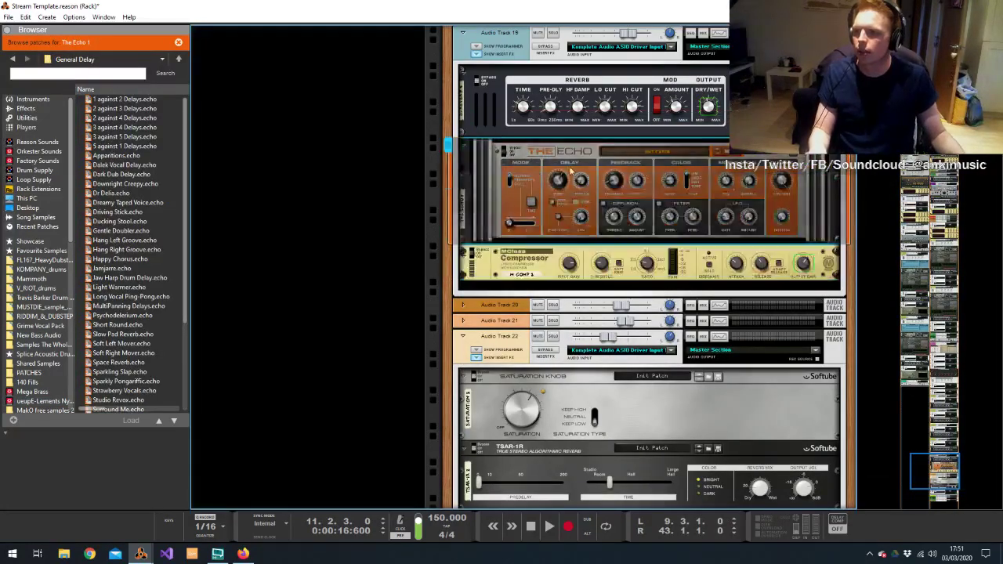
drag(790, 222, 798, 177)
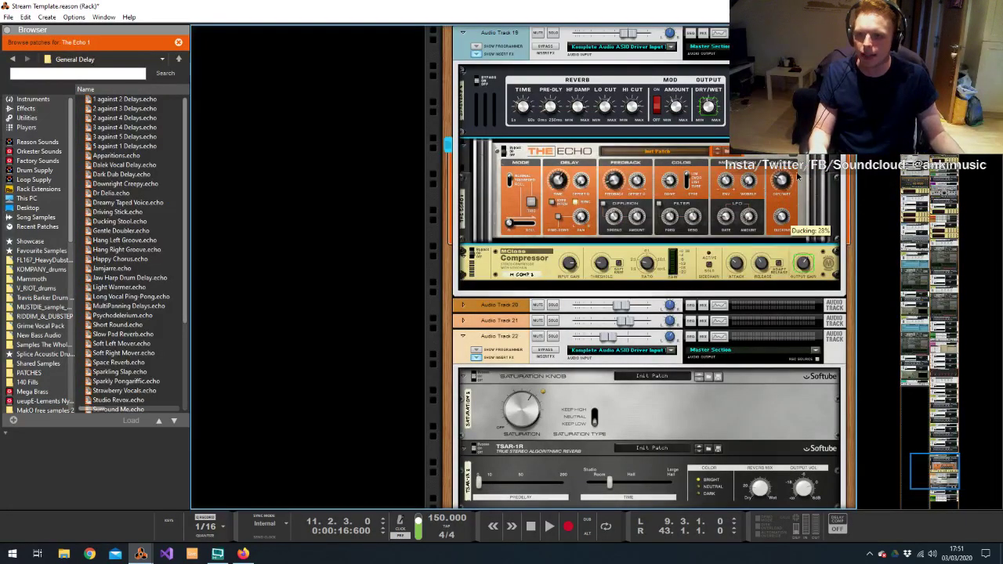
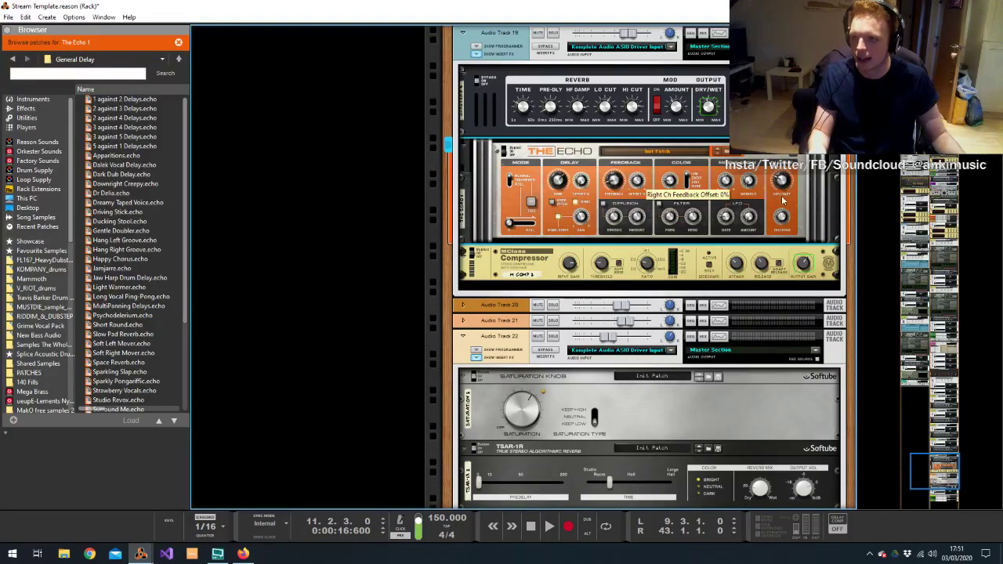
Try adding a Scream 4 Distortion below The Echo on the rear of the rack, and undo it
key(Tab)
right_click(632, 196)
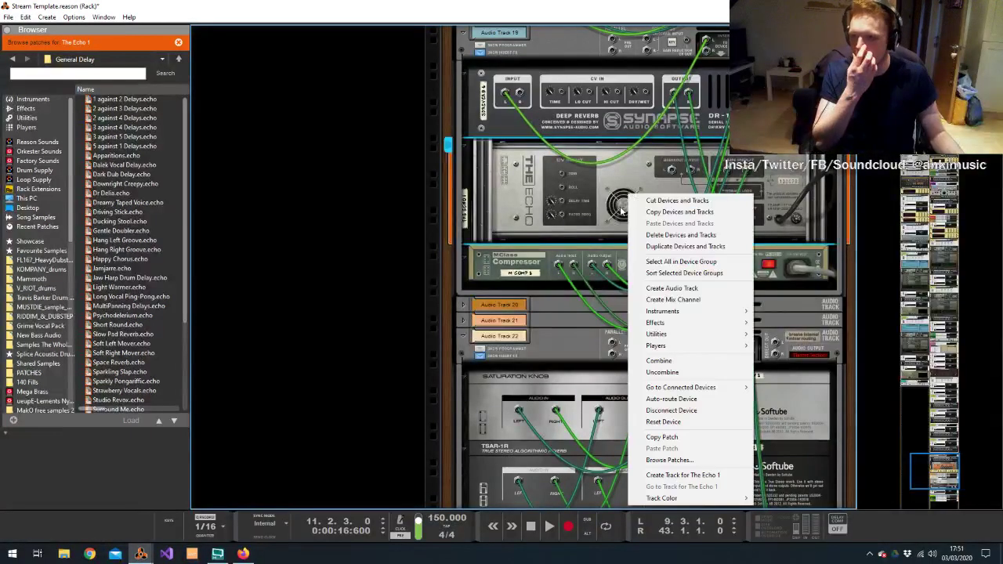
mouse_move(666, 323)
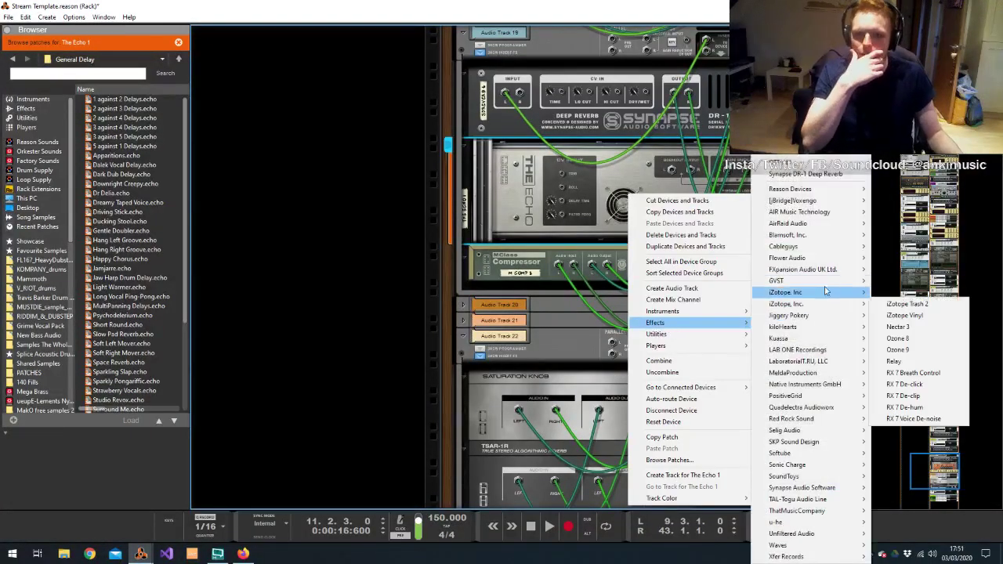
mouse_move(788, 189)
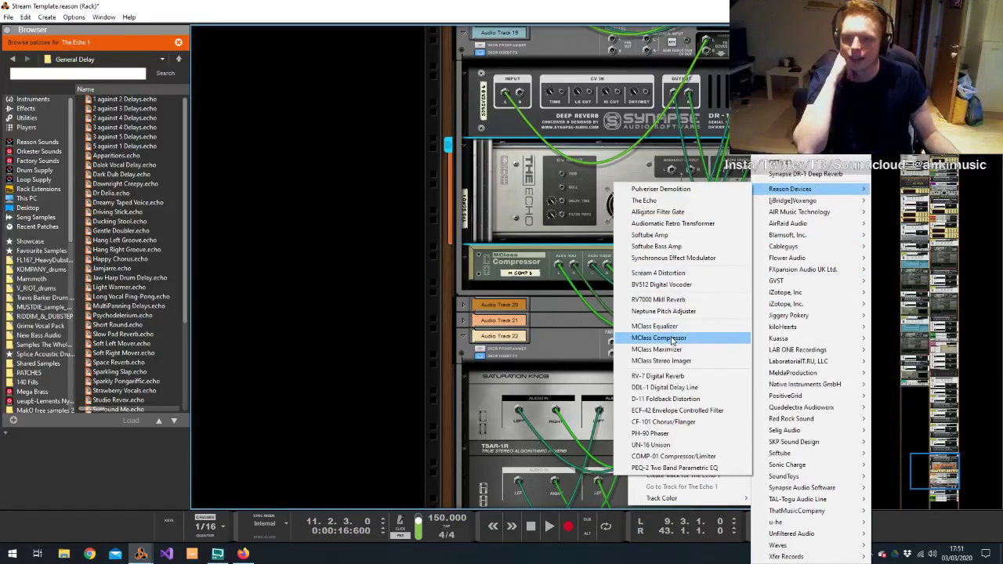
click(668, 272)
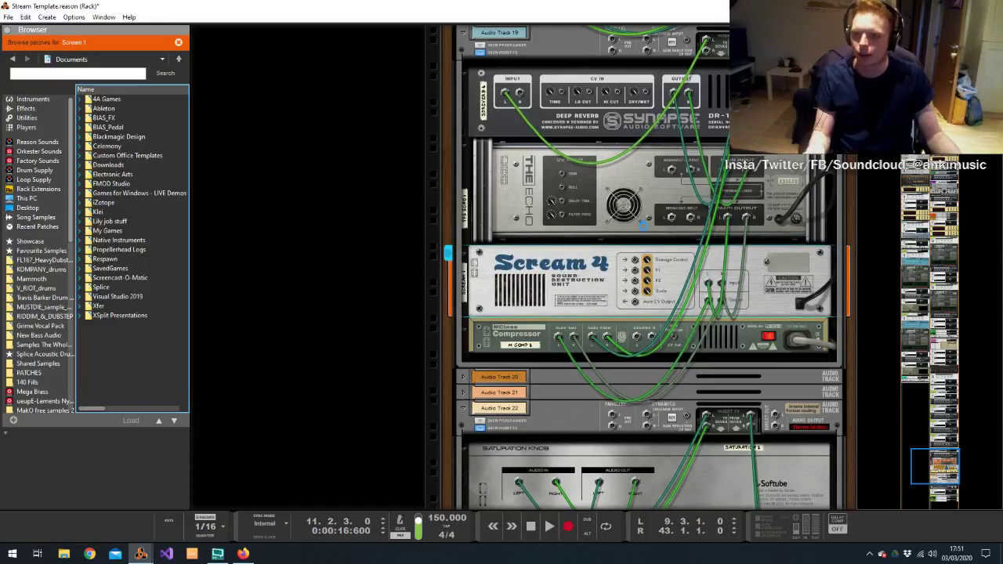
key(ctrl+z)
Add a Scream 4 Distortion below The Echo, cable it into The Echo's breakout outputs and inputs, and select it on the rack's front
right_click(632, 191)
mouse_move(680, 317)
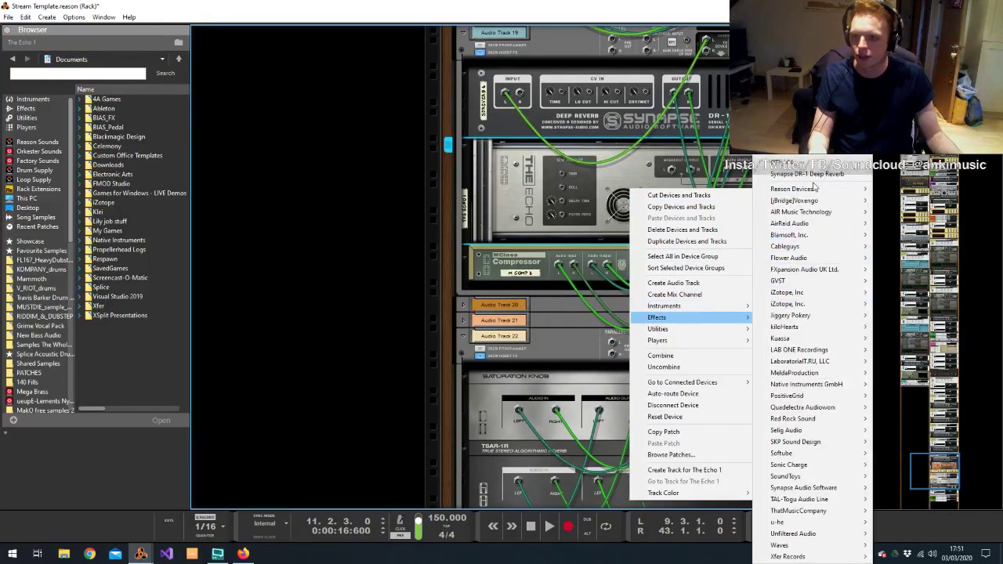
mouse_move(791, 189)
click(658, 273)
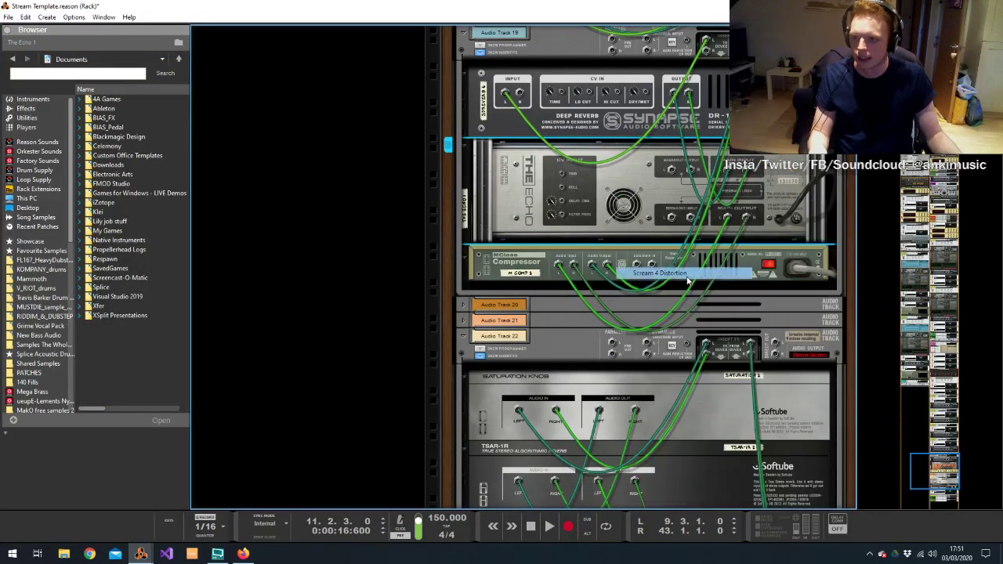
drag(671, 174, 710, 282)
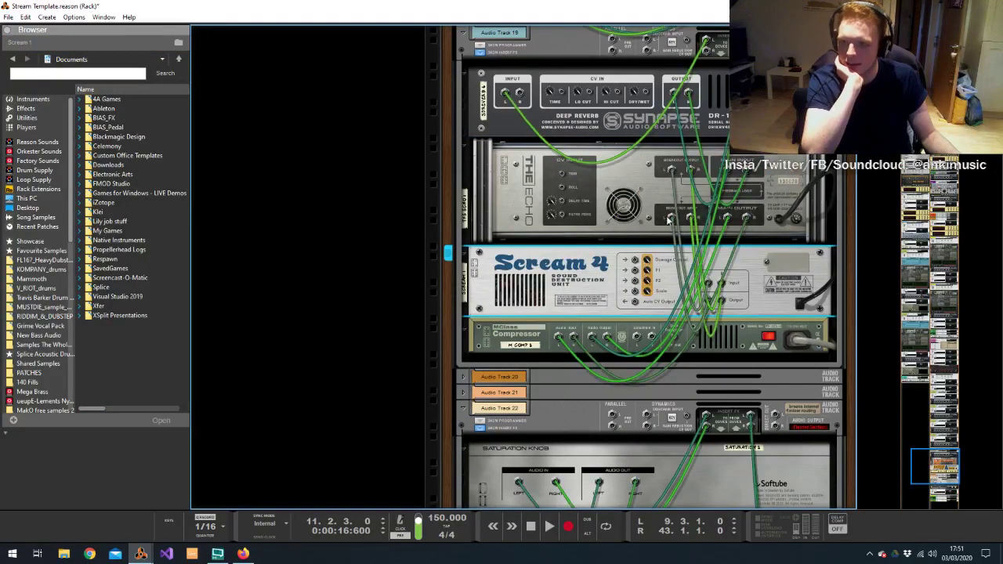
key(Tab)
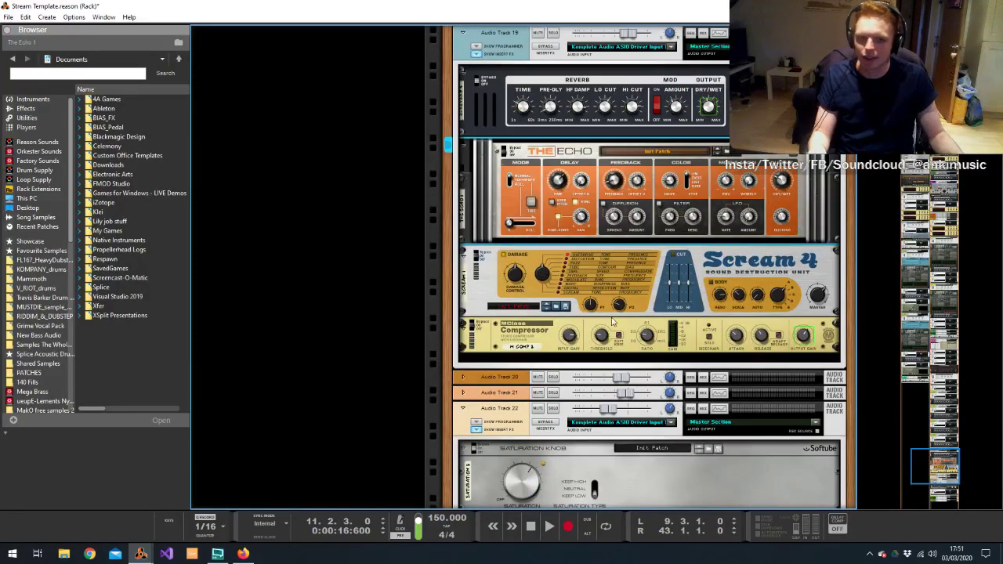
click(549, 261)
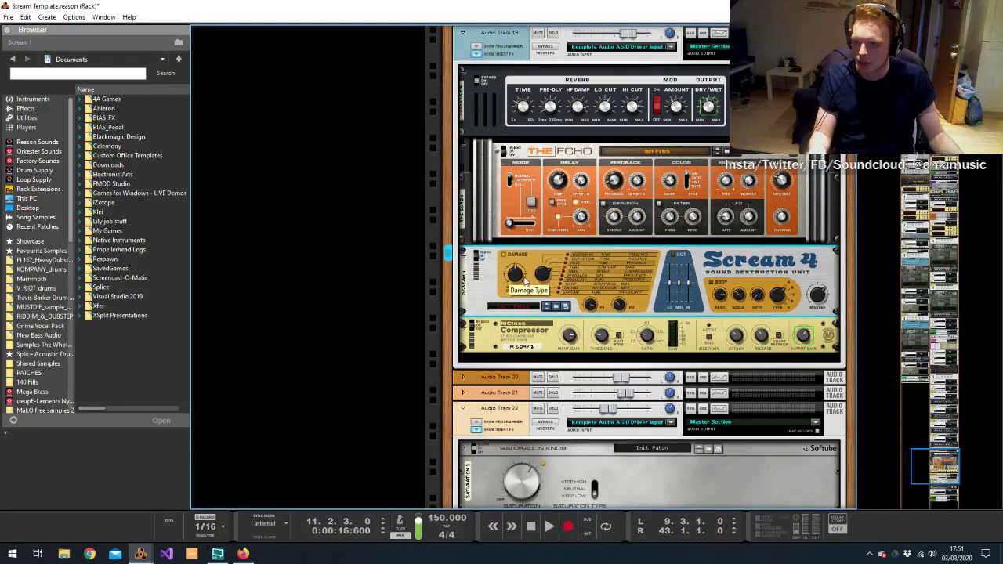
Play Audio Track 19 around bar 12 in the sequencer, and return the song position to bar 12
key(alt+Tab)
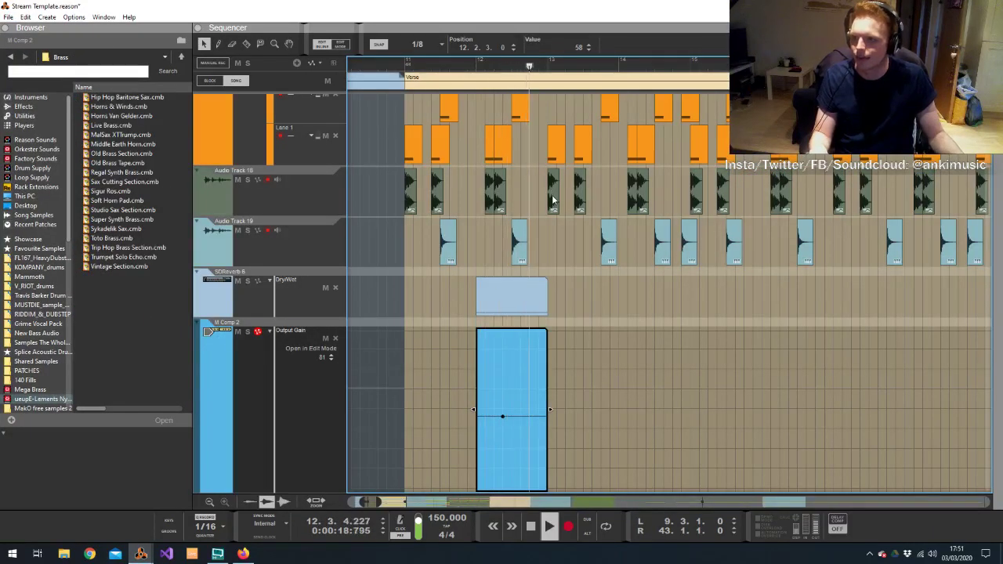
click(533, 204)
key(space)
click(509, 68)
Set The Echo's Feedback to 7% on Audio Track 19
key(alt+Tab)
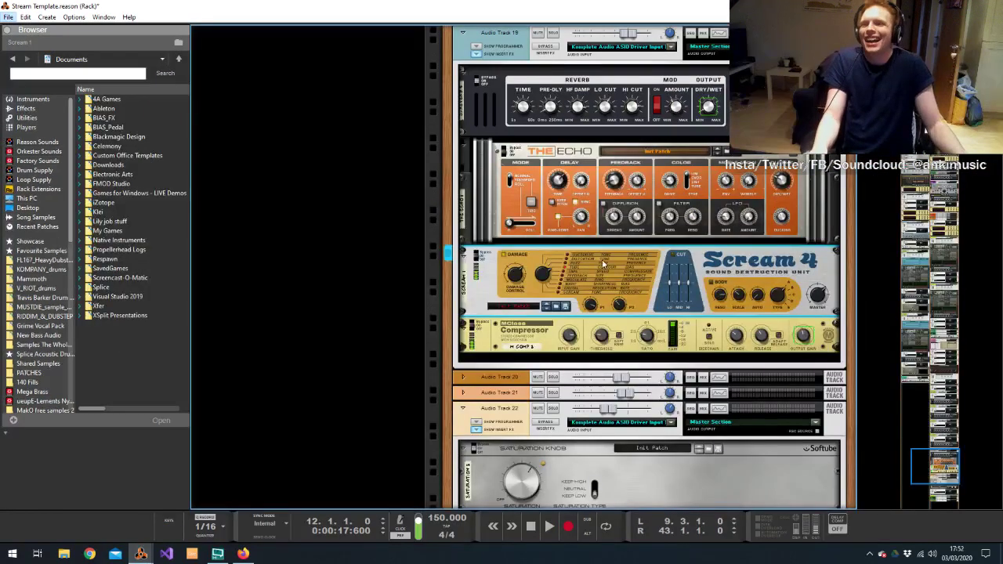
click(614, 189)
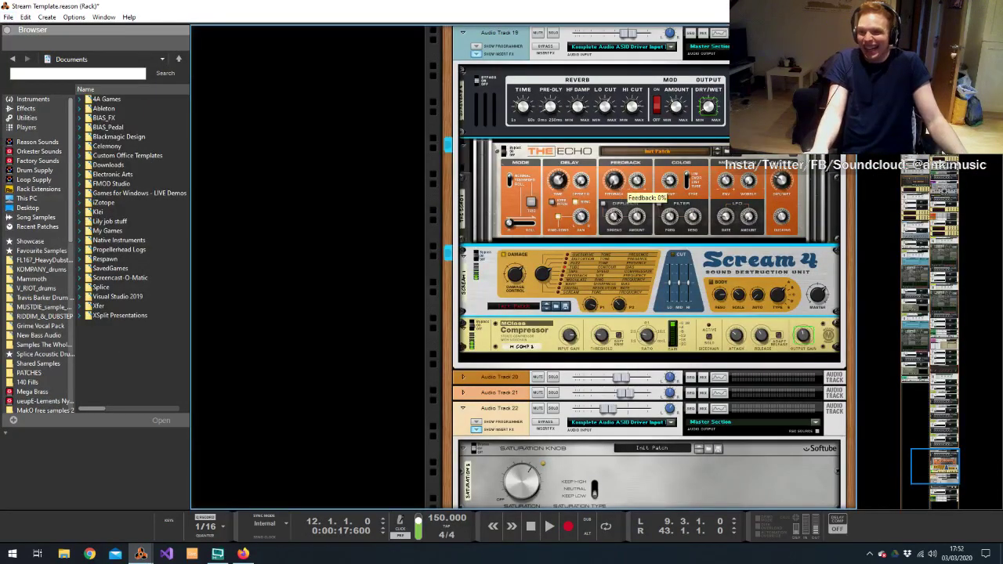
click(819, 296)
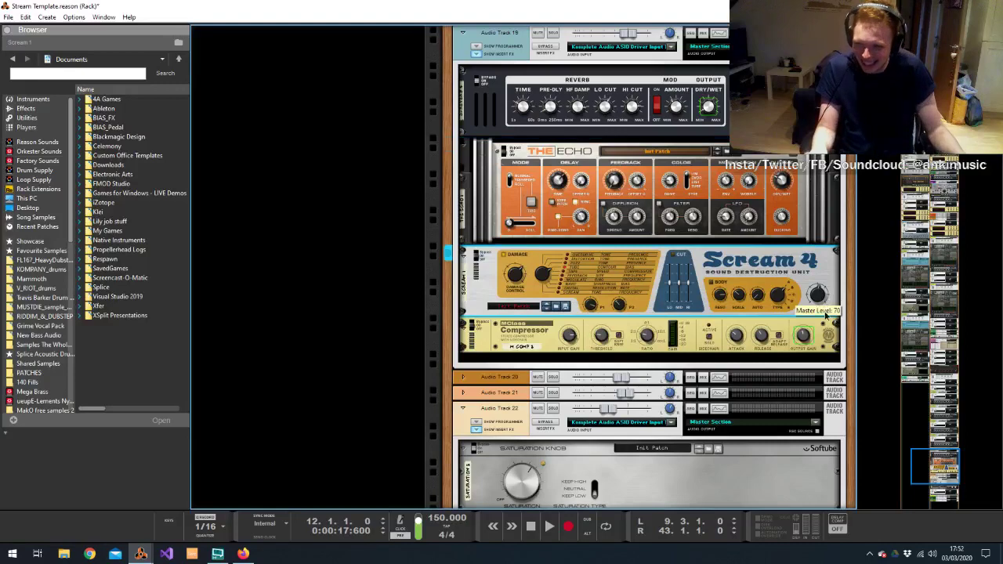
drag(614, 180, 615, 183)
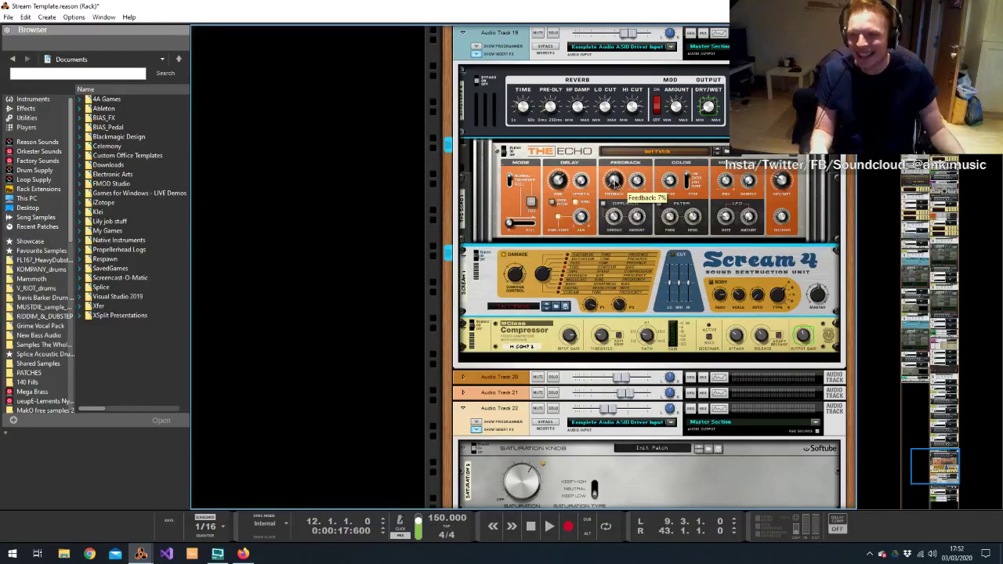
Play bar 12 of the verse in the sequencer to listen to the echo with its new feedback amount
key(alt+Tab)
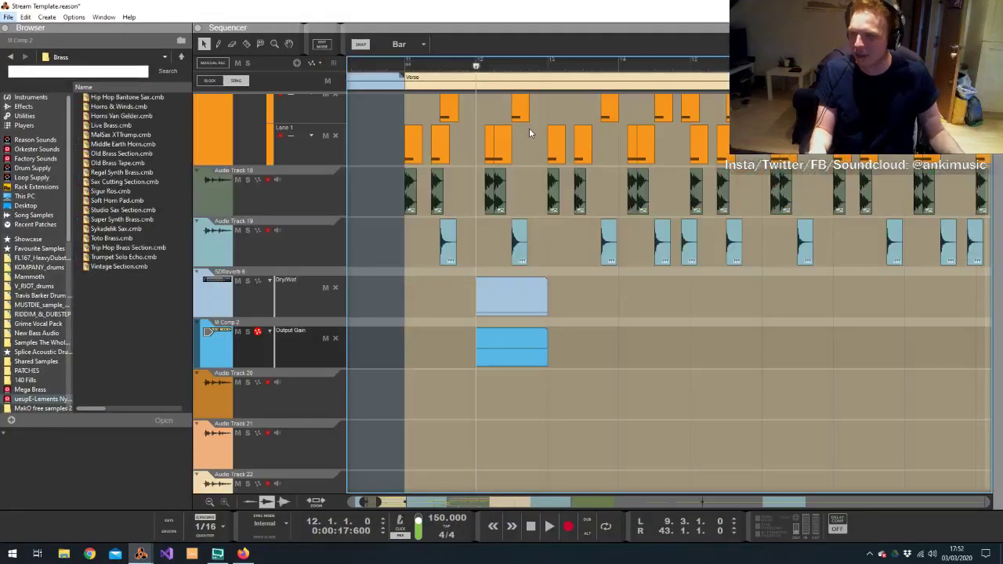
click(416, 72)
key(space)
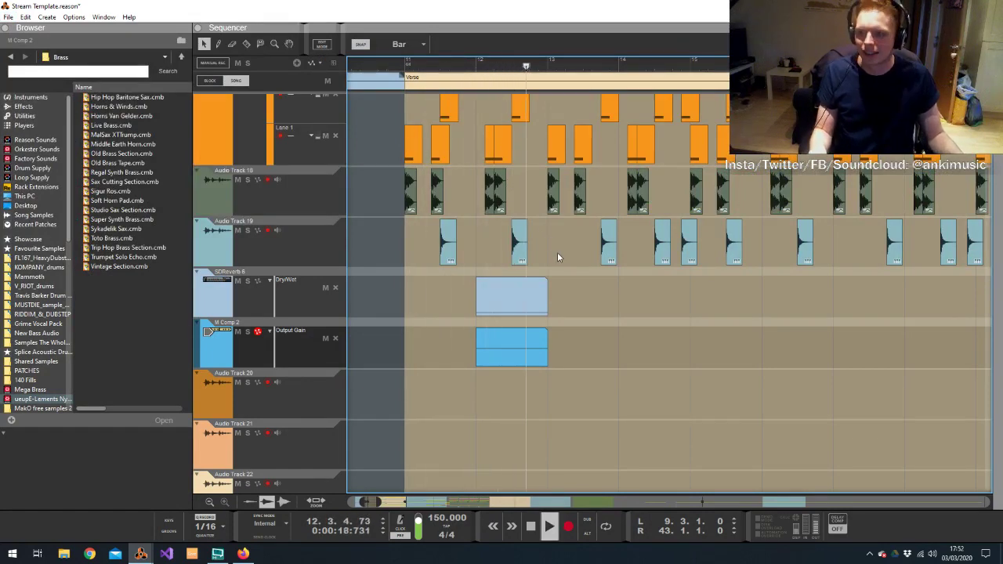
key(space)
Set The Echo's Delay Time to 5/16 and play the verse from bar 12
key(alt+Tab)
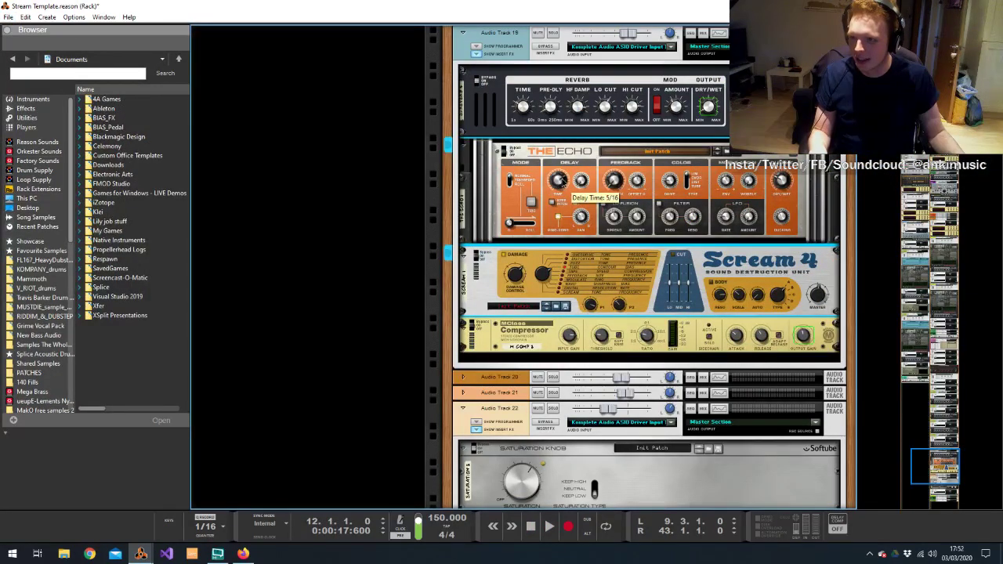
key(alt+Tab)
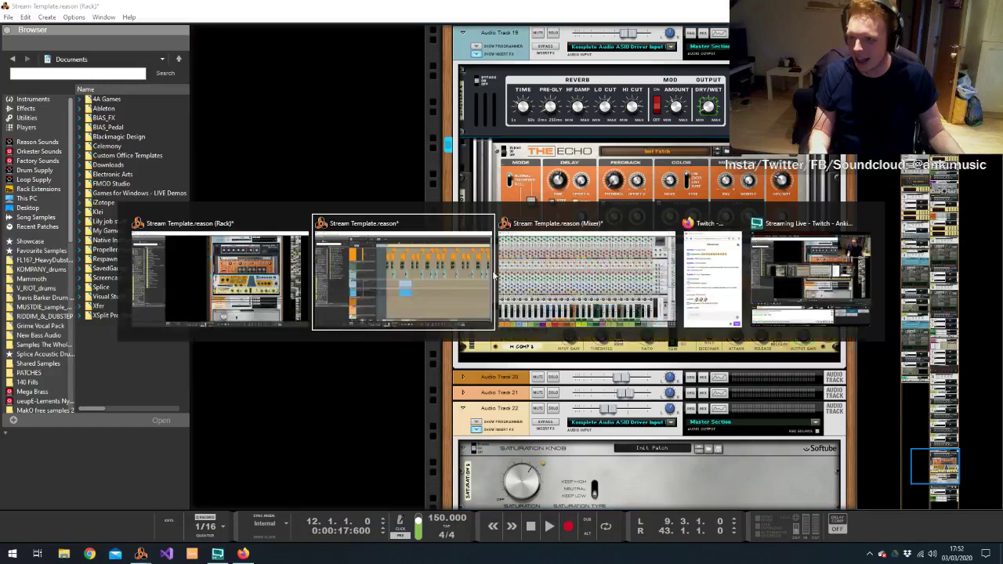
key(space)
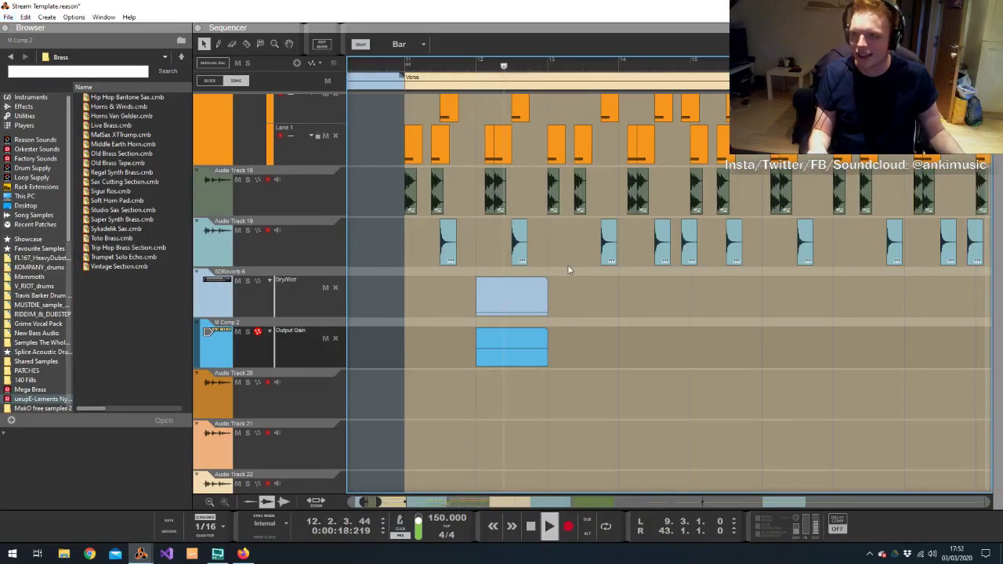
key(space)
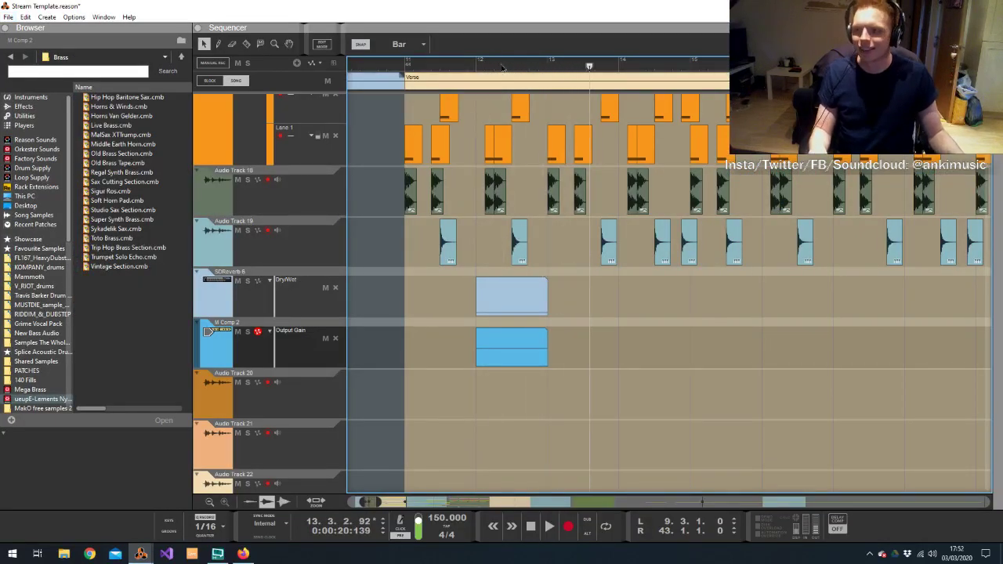
Set The Echo to Bypass by default and automate its Enabled parameter to On across bar 12
key(alt+Tab)
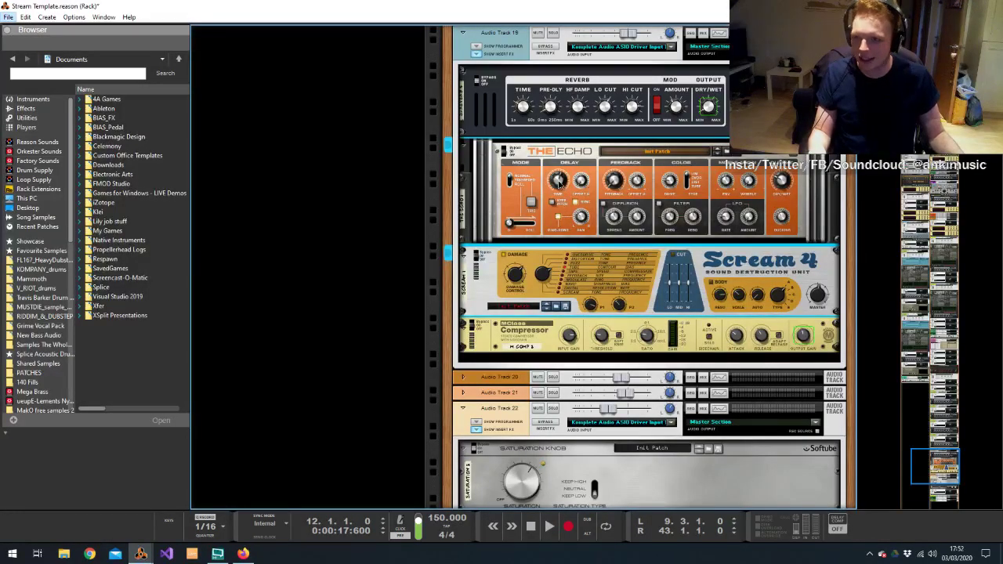
mouse_move(560, 181)
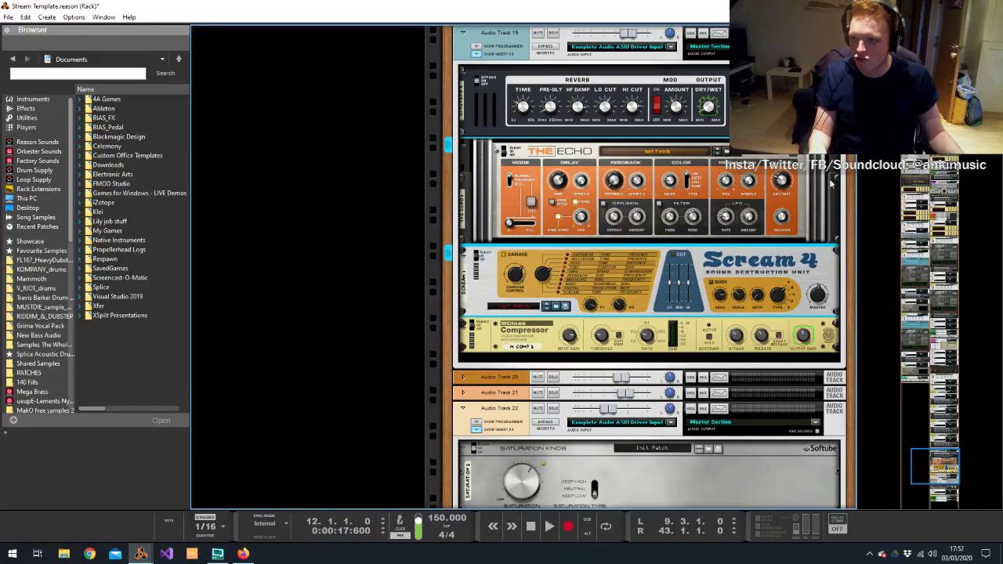
mouse_move(787, 190)
mouse_move(783, 215)
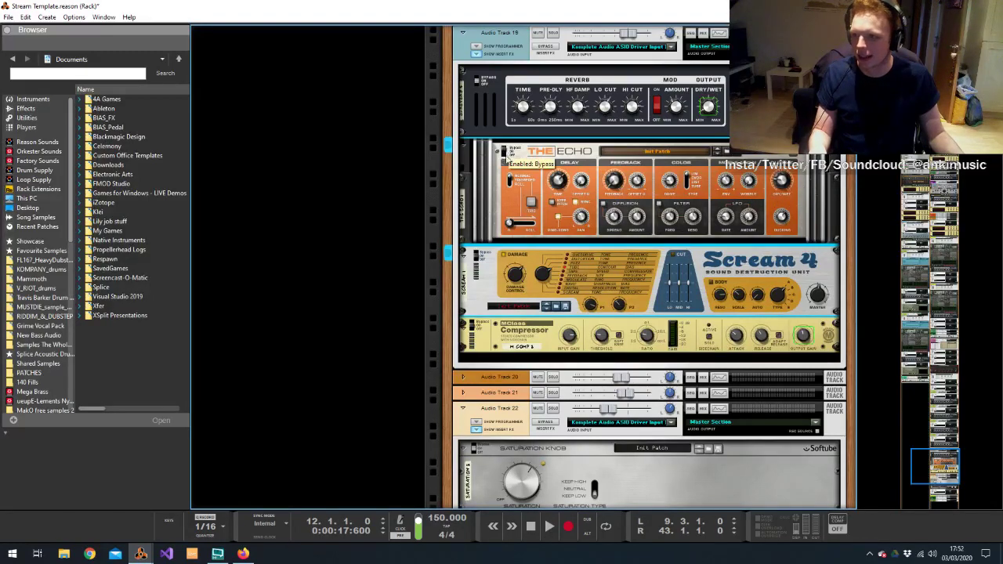
key(alt+Tab)
click(502, 339)
double_click(523, 353)
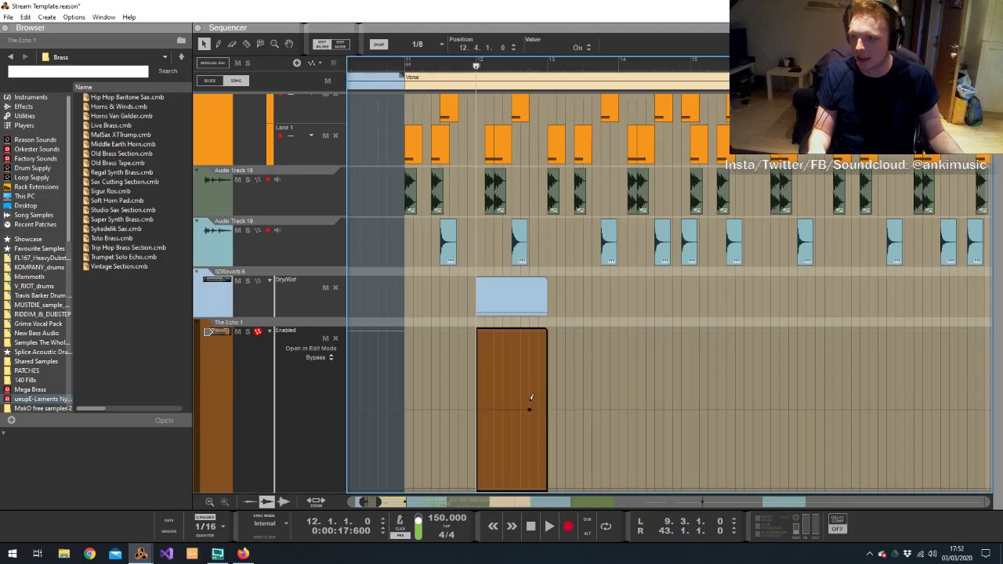
double_click(586, 308)
Copy the reverb, echo and compressor automation clips from bar 12 to bar 14, and lengthen the copies to about 1.0.2.193
drag(549, 316, 575, 365)
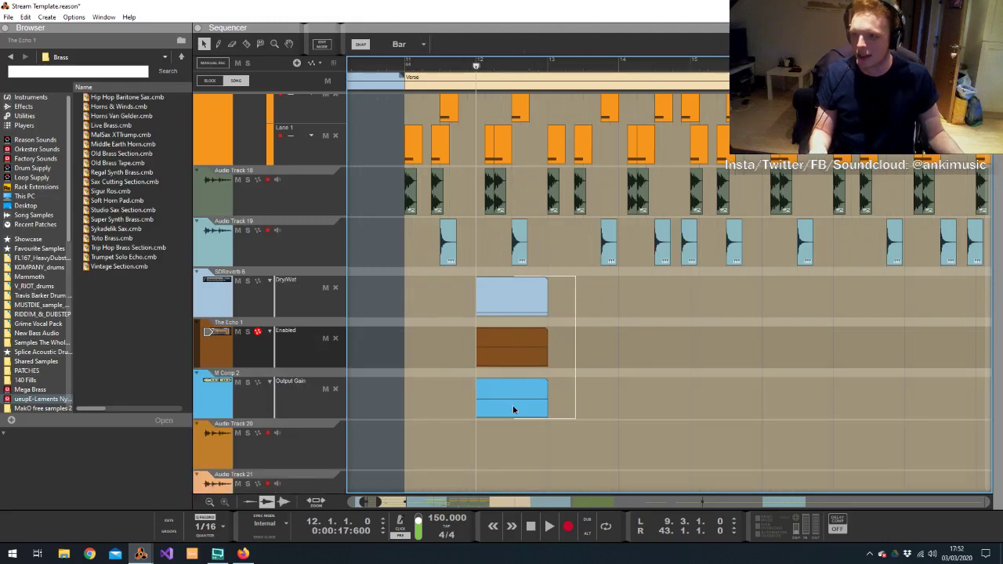
drag(512, 410, 703, 300)
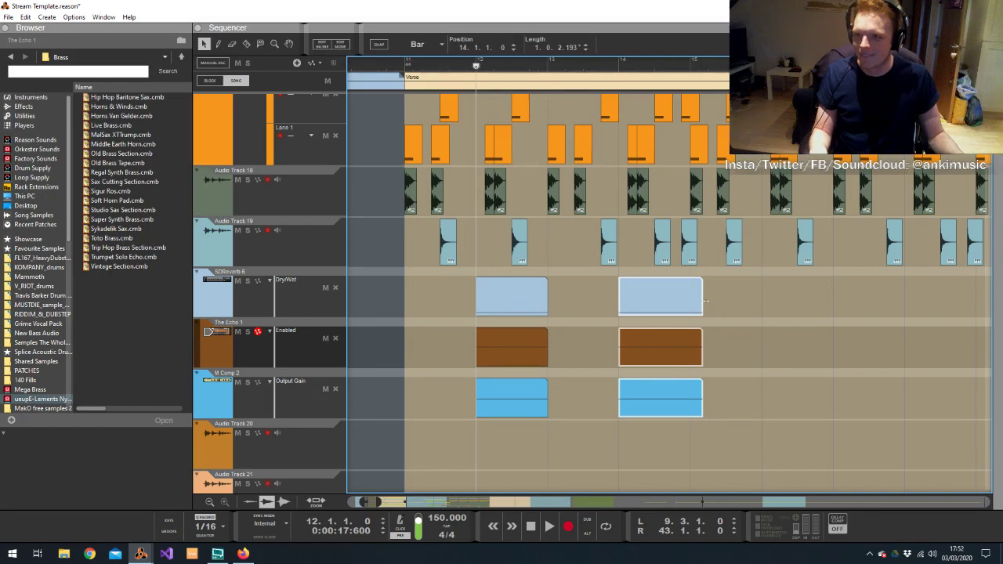
Play the verse from bar 11 and check the two Audio Track 19 clips in bar 14 against the automation
click(400, 72)
key(space)
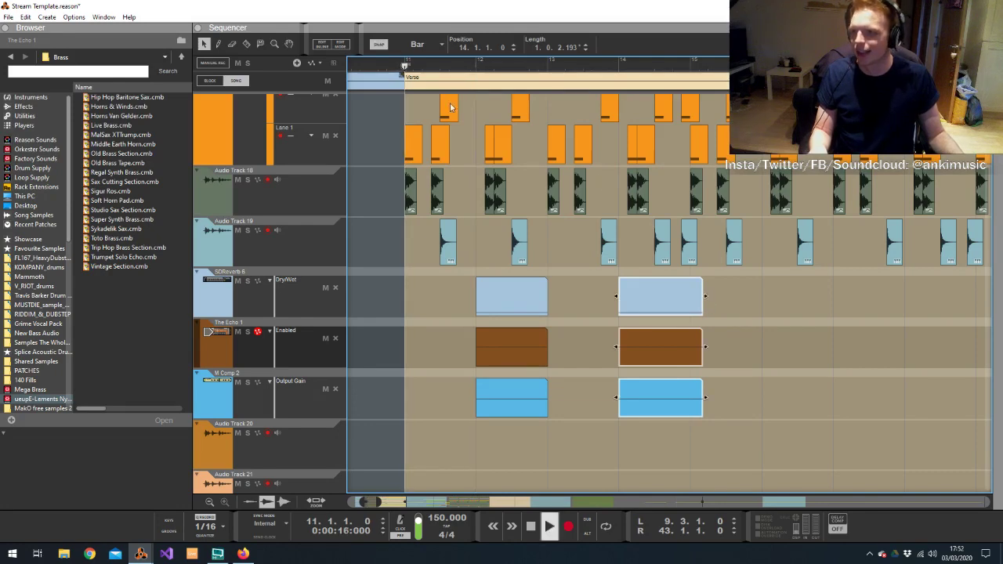
click(701, 253)
drag(702, 253, 702, 252)
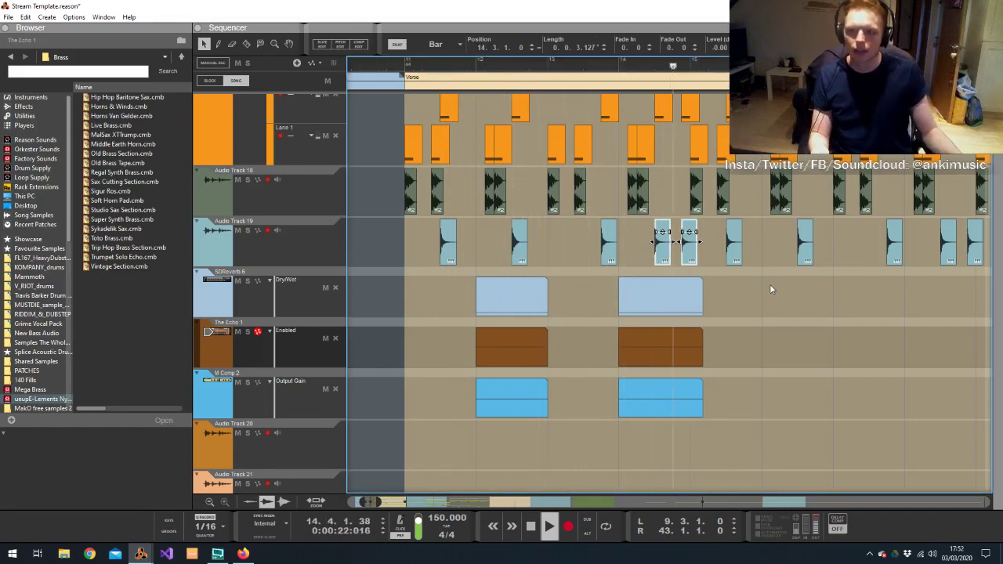
key(space)
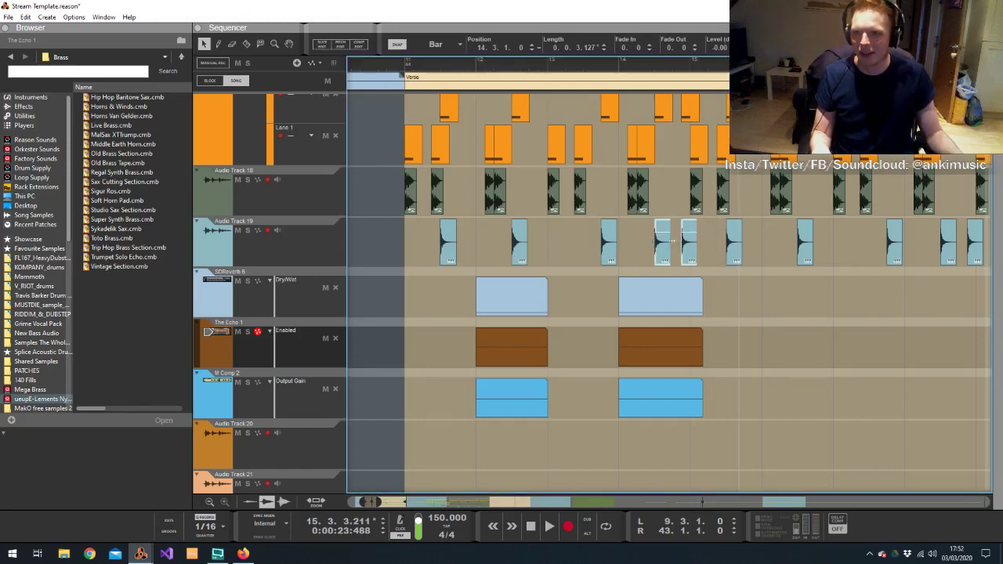
Lengthen the three automation clips at bar 14 to about 1.1.3.145 while playing the verse
click(688, 255)
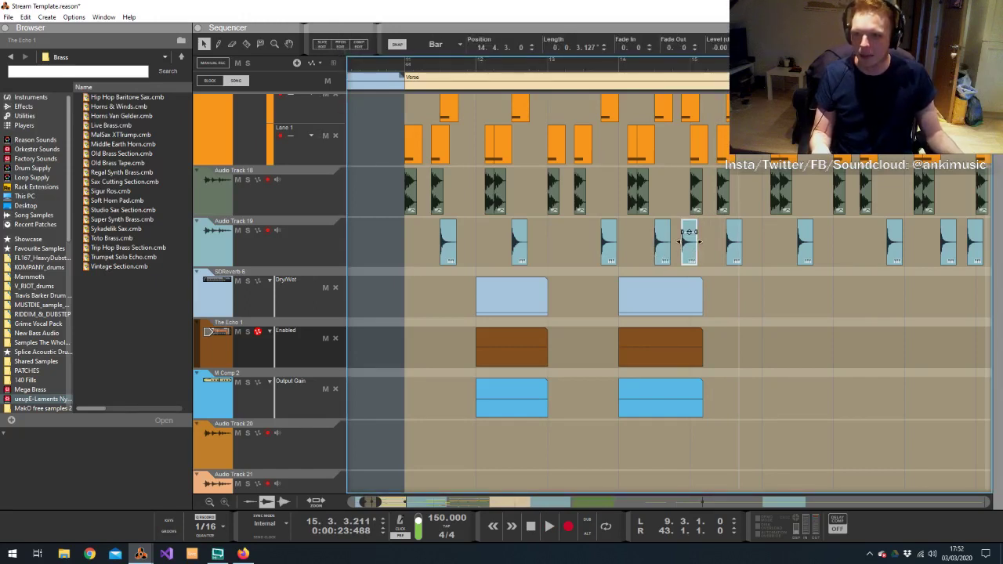
click(619, 65)
key(space)
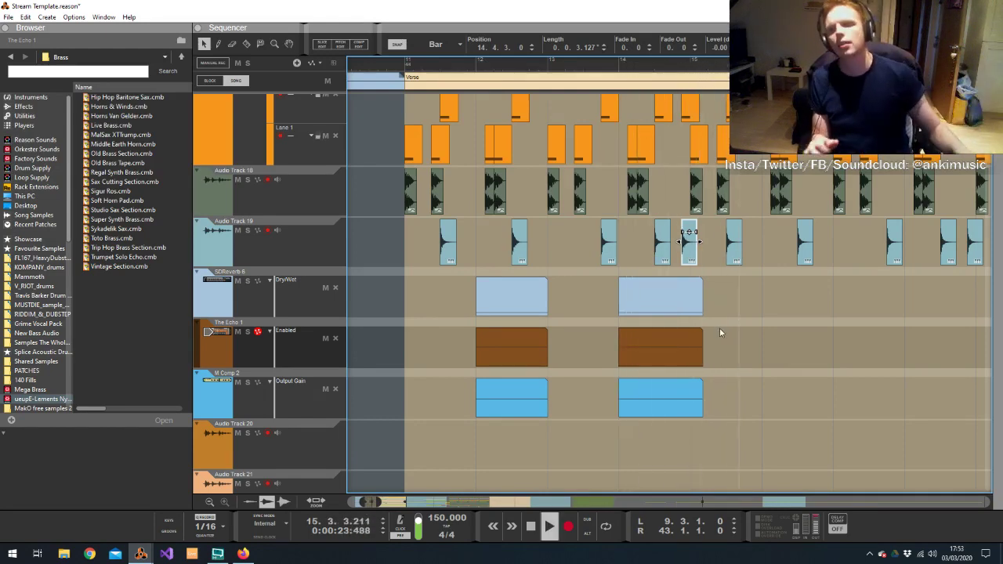
drag(683, 394, 727, 306)
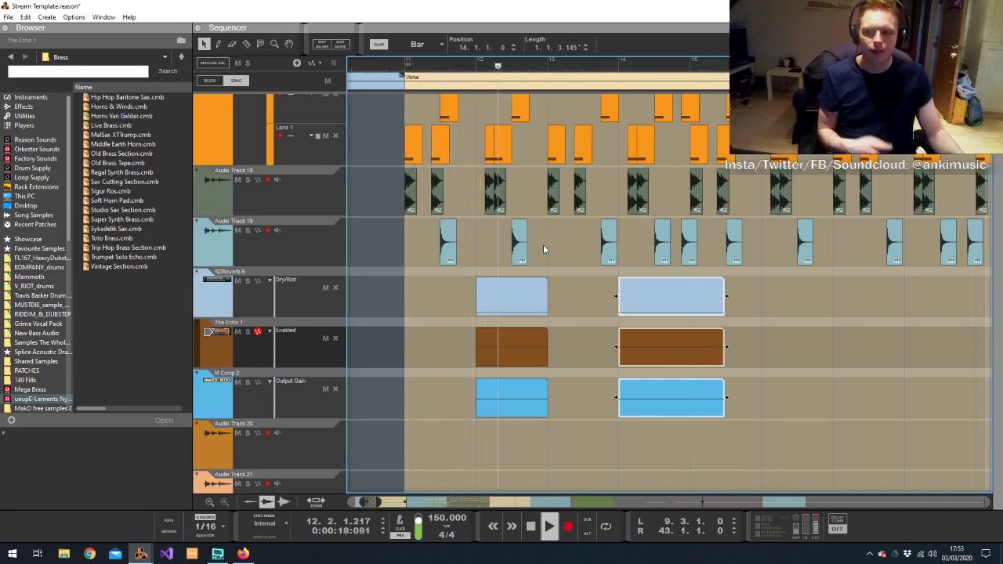
click(578, 276)
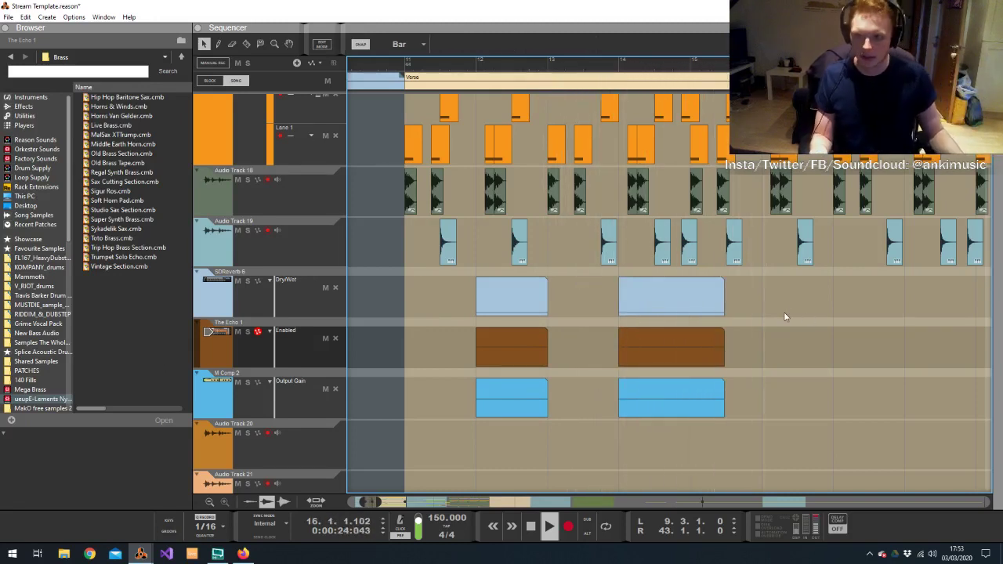
Copy both groups of automation clips so the first lands at bar 17, and delete the second copied group at bar 19
drag(784, 278, 475, 419)
drag(507, 302, 859, 302)
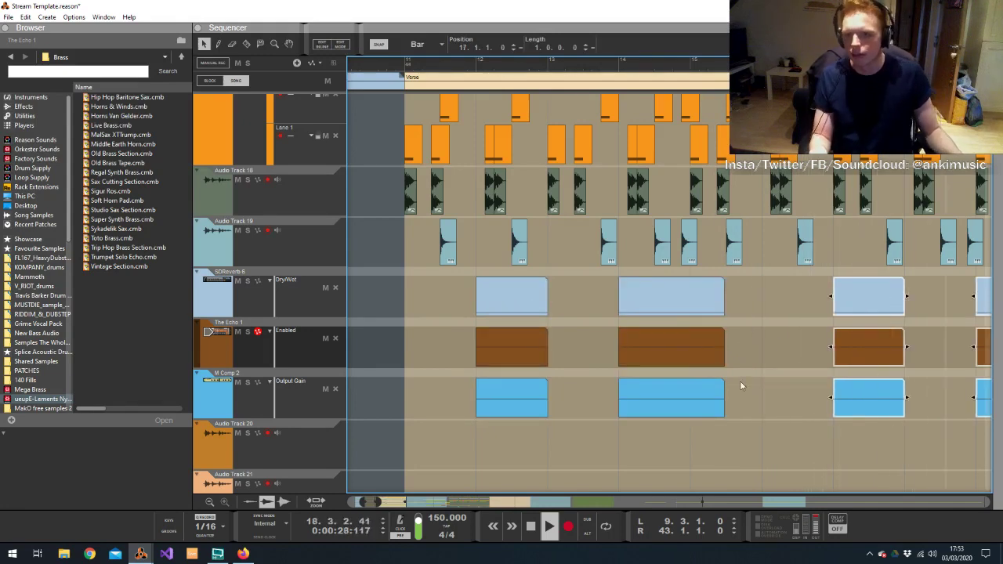
drag(378, 507, 408, 507)
key(space)
drag(590, 299, 546, 384)
key(Delete)
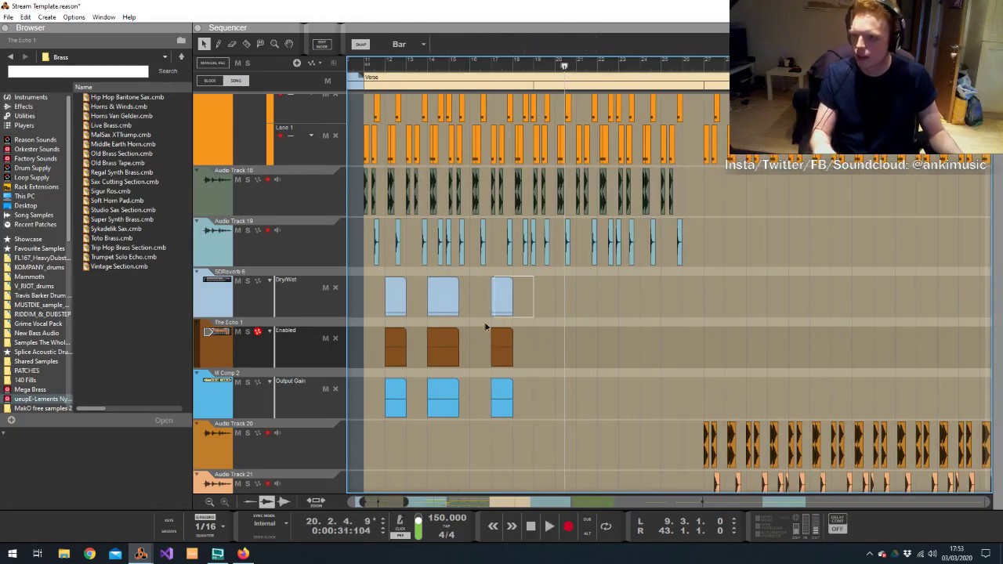
Duplicate the automation clips at bars 12, 14 and 17 on all three lanes, and place the copies starting at bar 19
drag(534, 420, 379, 276)
click(417, 44)
click(414, 68)
key(ctrl+d)
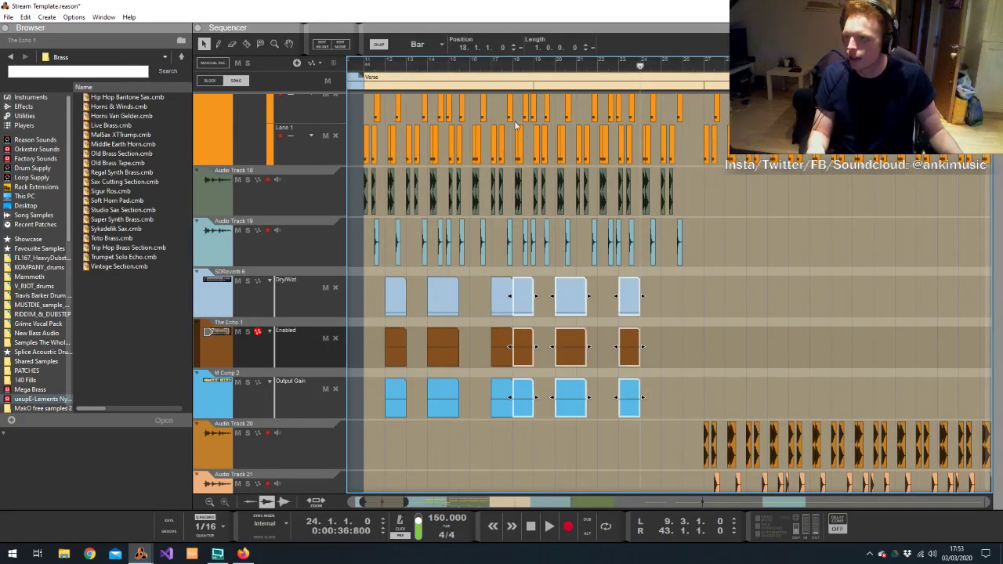
drag(525, 311, 546, 311)
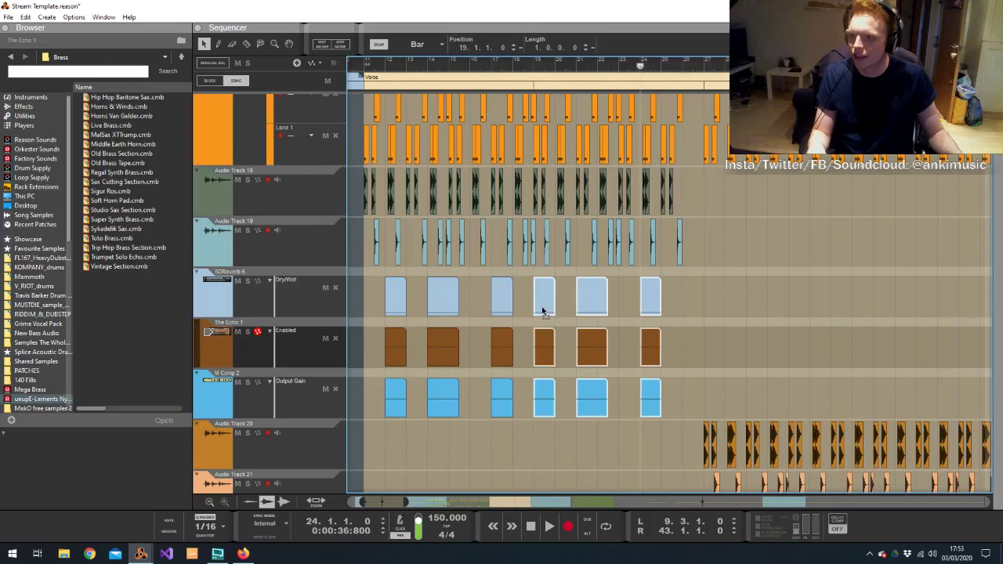
Move the song position to bar 11 and create a new audio track below Audio Track 19's automation lanes
click(365, 67)
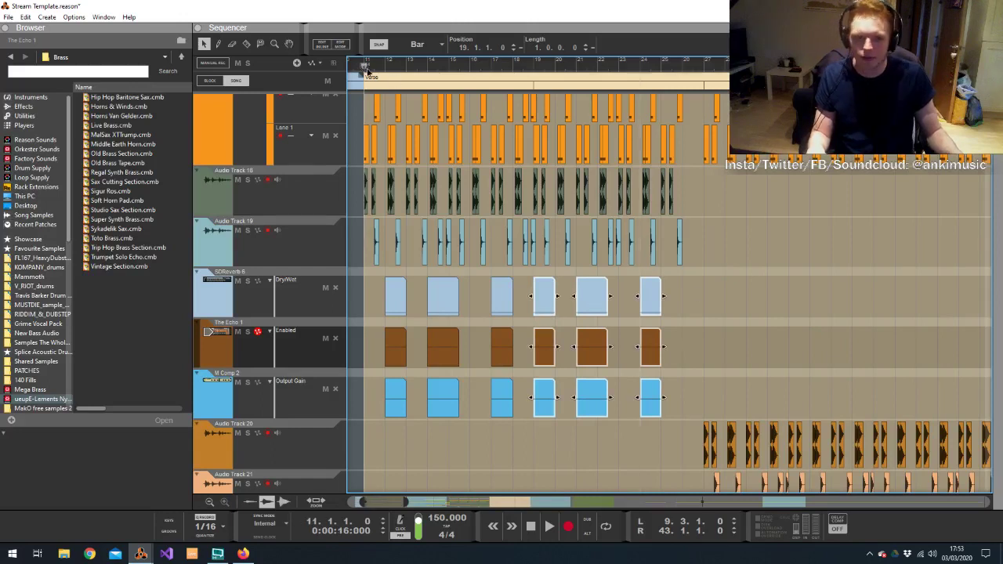
click(293, 248)
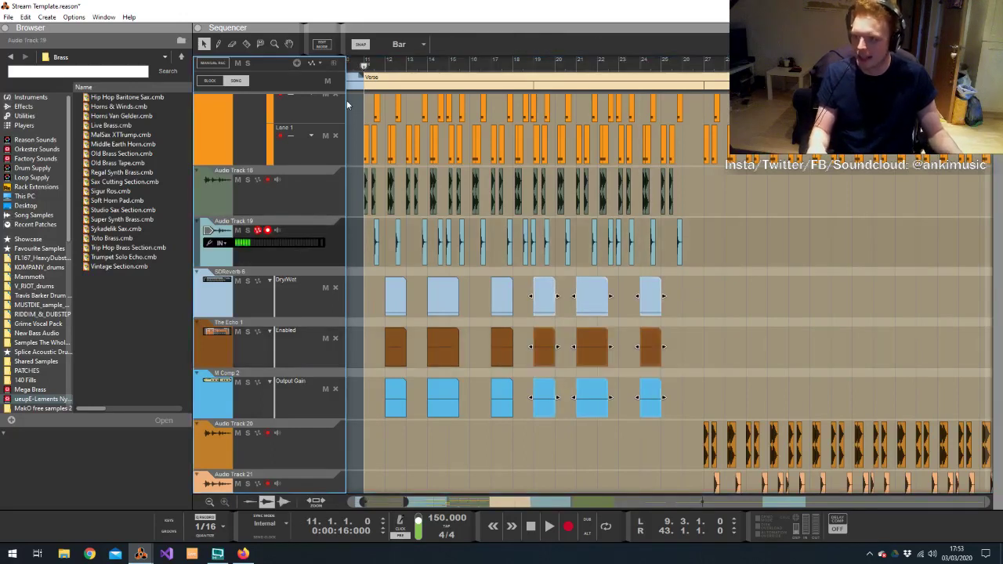
key(ctrl+t)
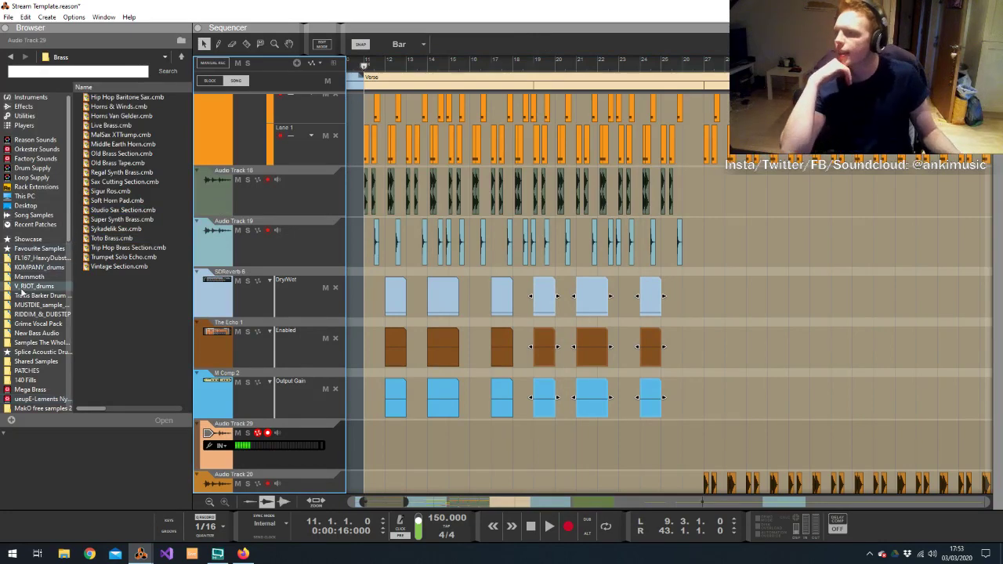
Open the Real World Sounds folder of the VIP Series - InsideInfo sample pack in the browser
scroll(23, 294, down, 1)
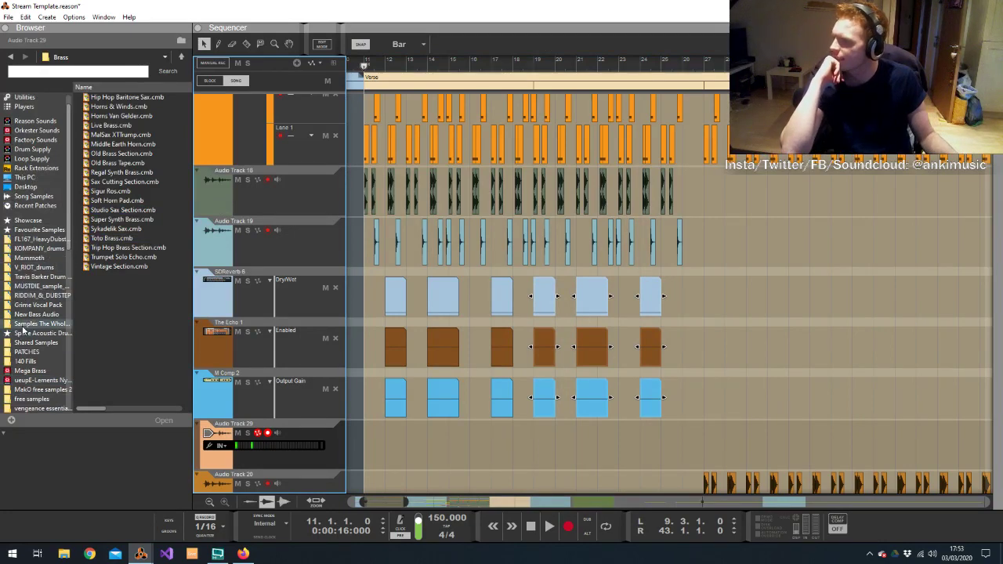
scroll(23, 331, down, 5)
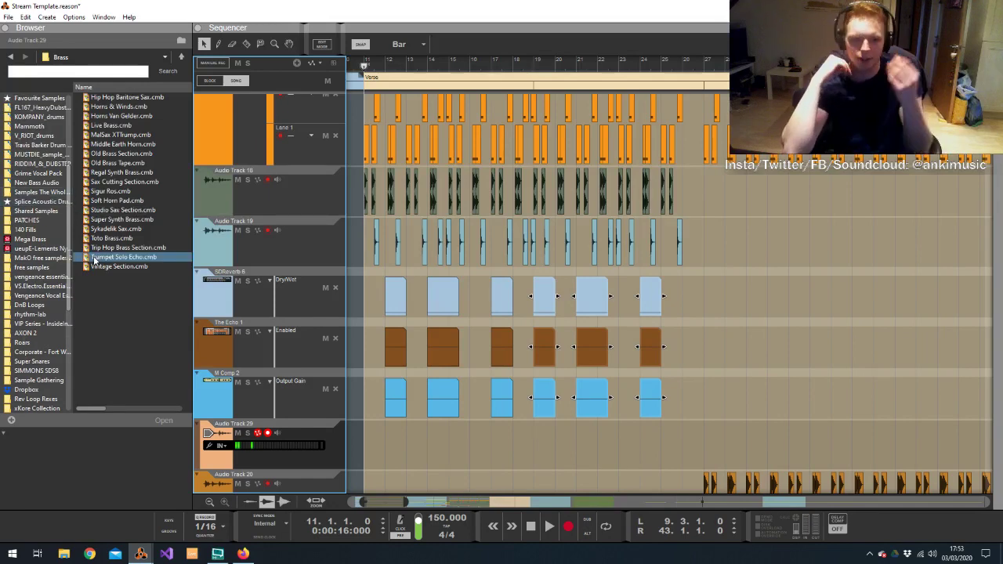
click(40, 323)
double_click(133, 153)
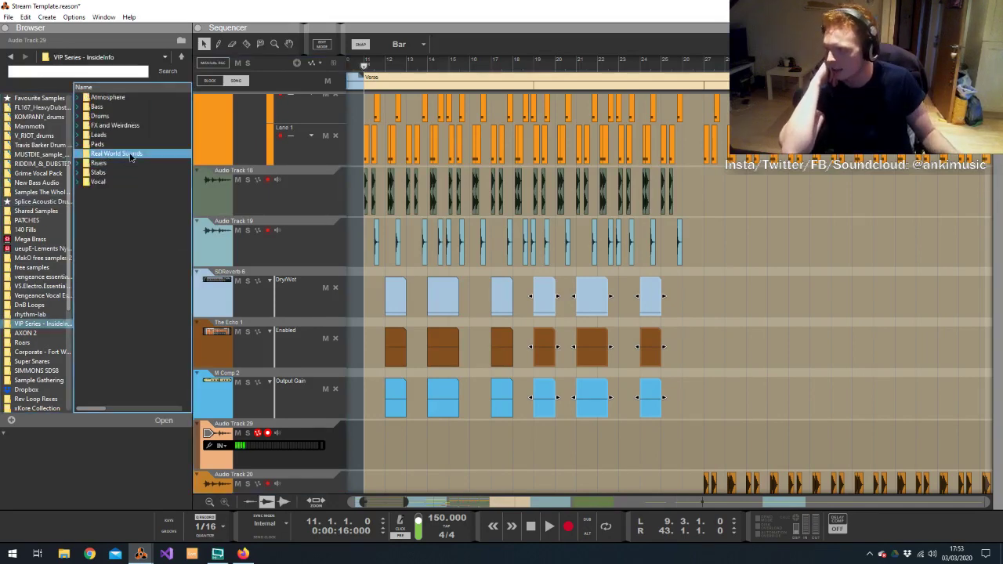
Audition the real-world samples one after another, from Bucket down to Knife Scrape
click(130, 137)
click(109, 163)
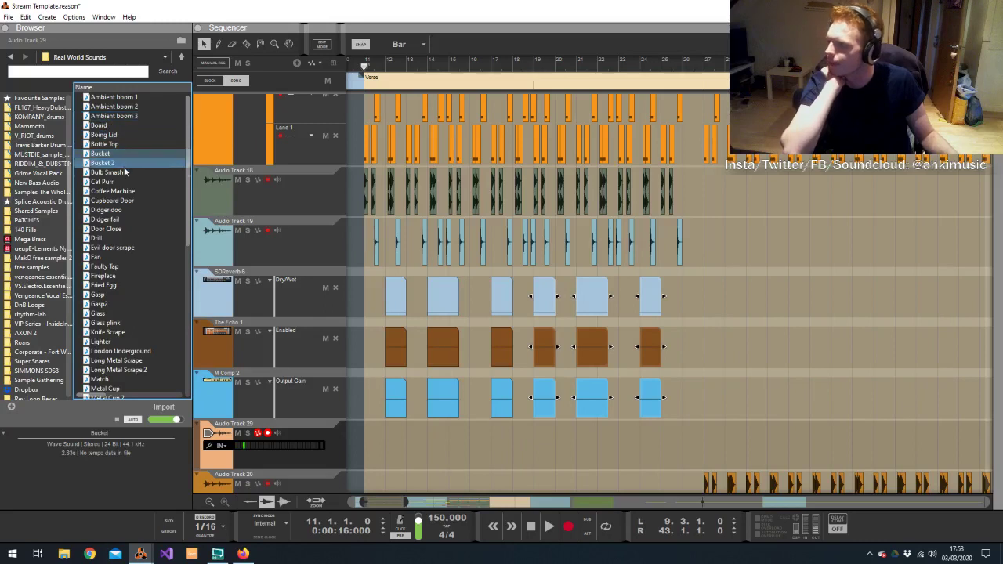
click(122, 173)
click(114, 191)
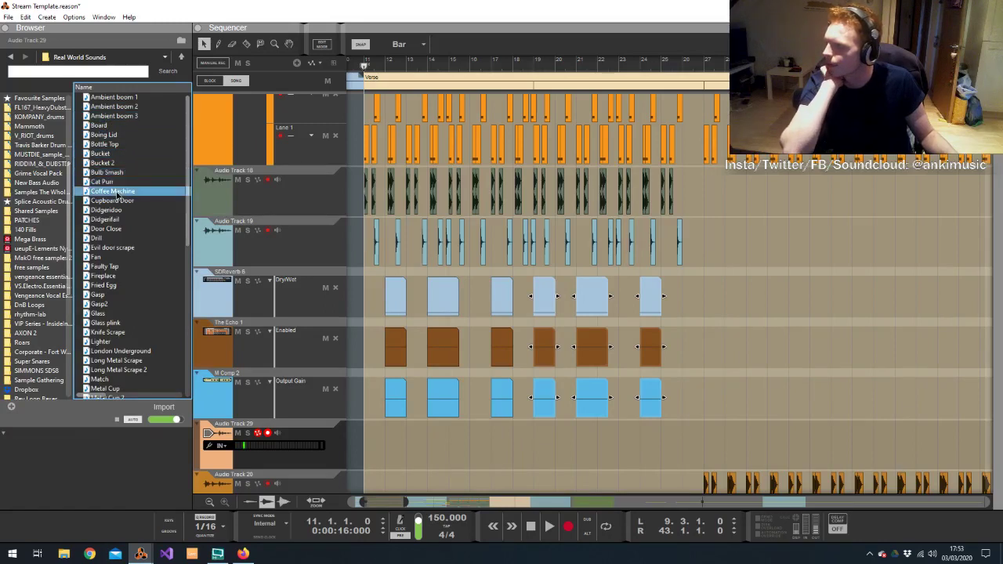
click(120, 257)
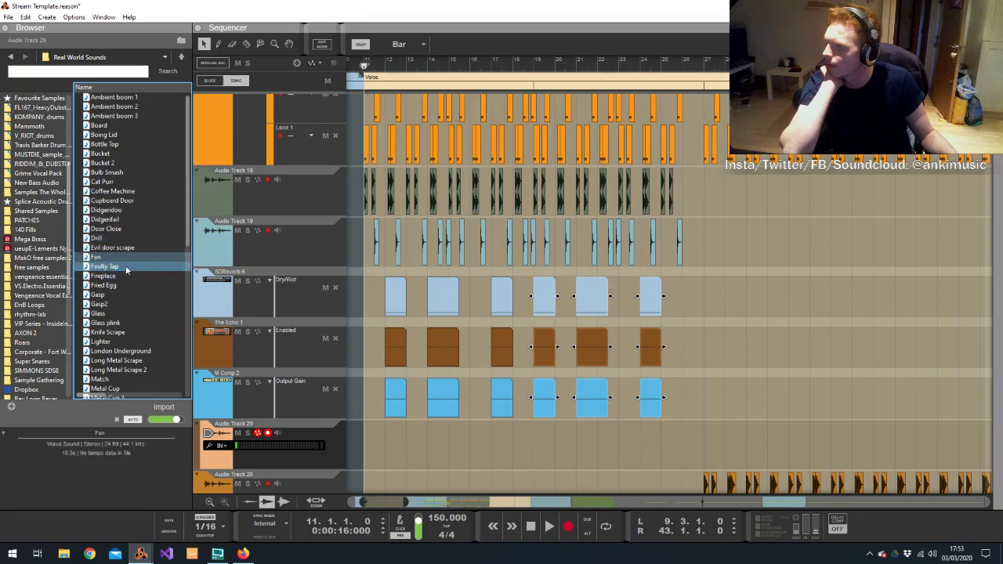
click(112, 278)
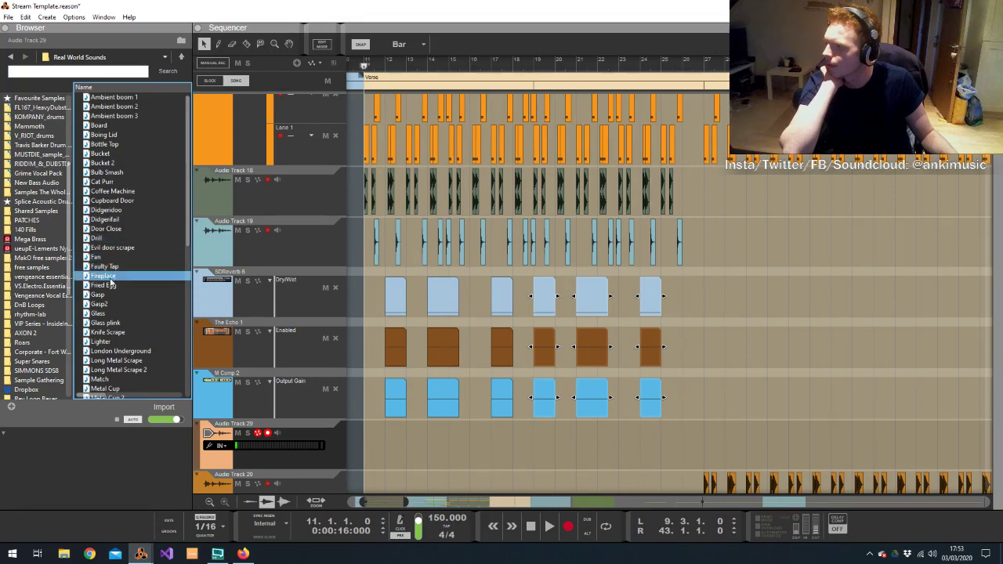
click(112, 296)
click(113, 304)
click(114, 314)
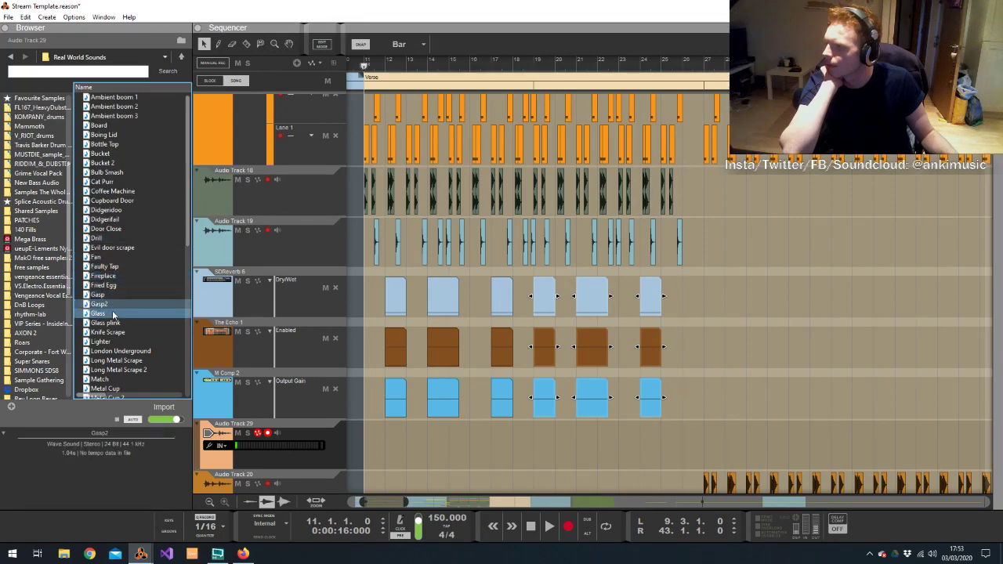
click(116, 323)
click(118, 333)
scroll(110, 298, down, 3)
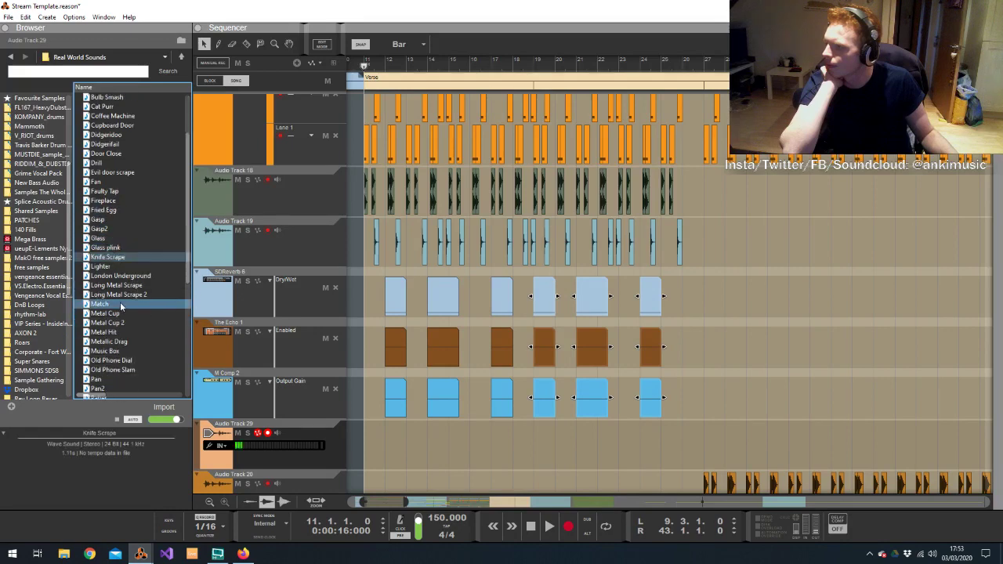
Place the Lighter sample at bar 11 on Audio Track 29, and solo the track to listen to it
click(105, 269)
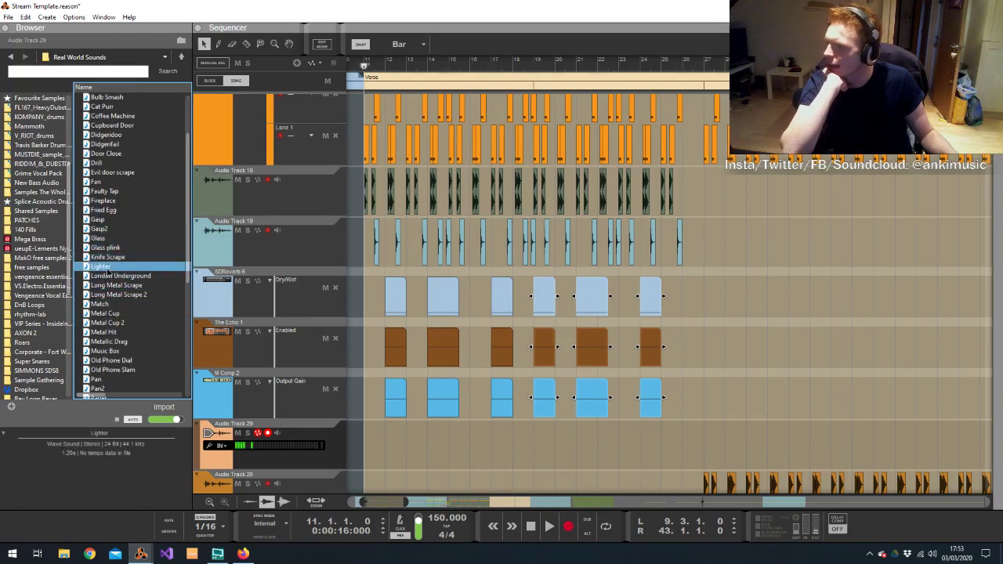
drag(104, 269, 373, 439)
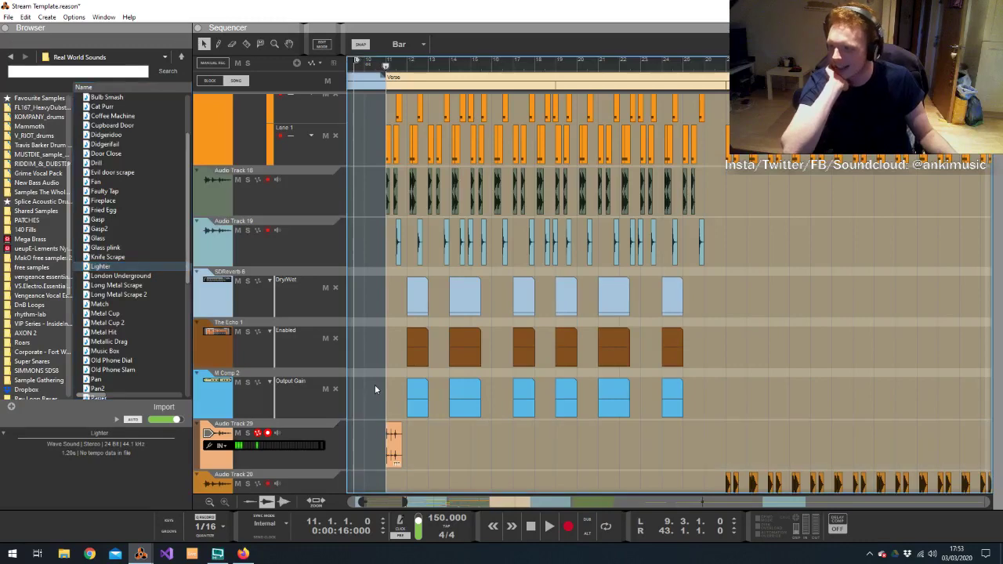
scroll(375, 388, up, 4)
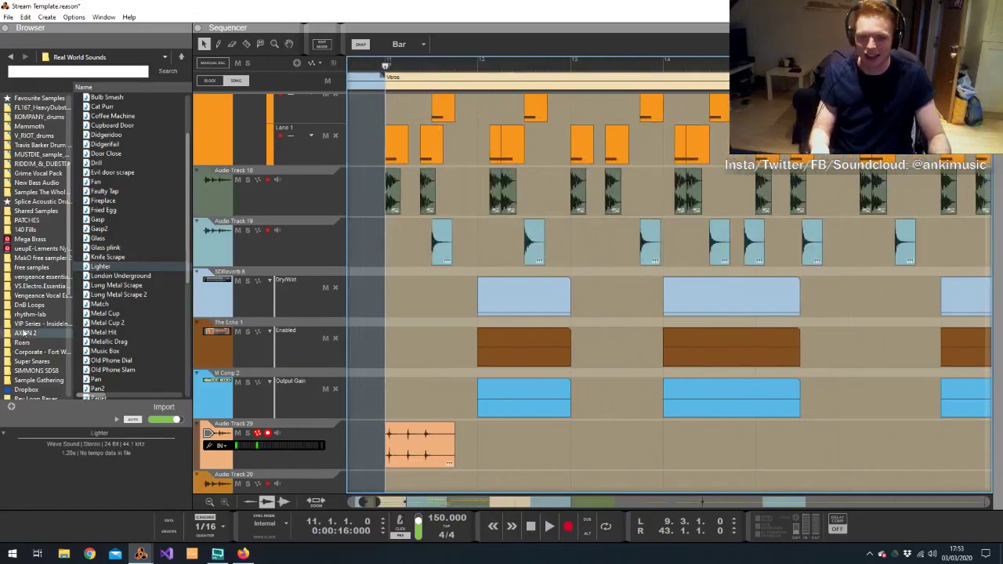
click(248, 433)
key(space)
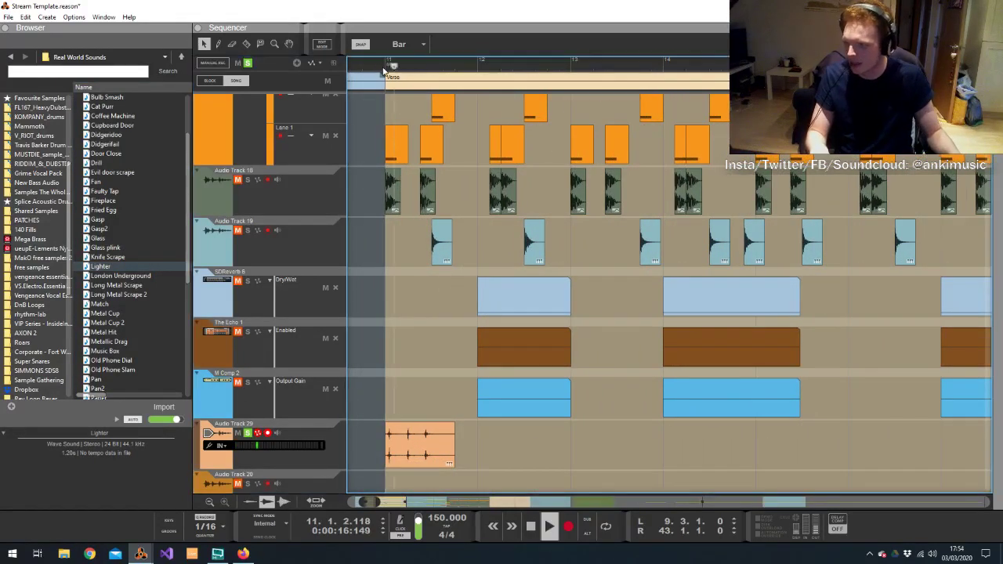
key(space)
Set the snap value to 1/16 and move the Lighter clip to position 11.1.2.84
click(400, 44)
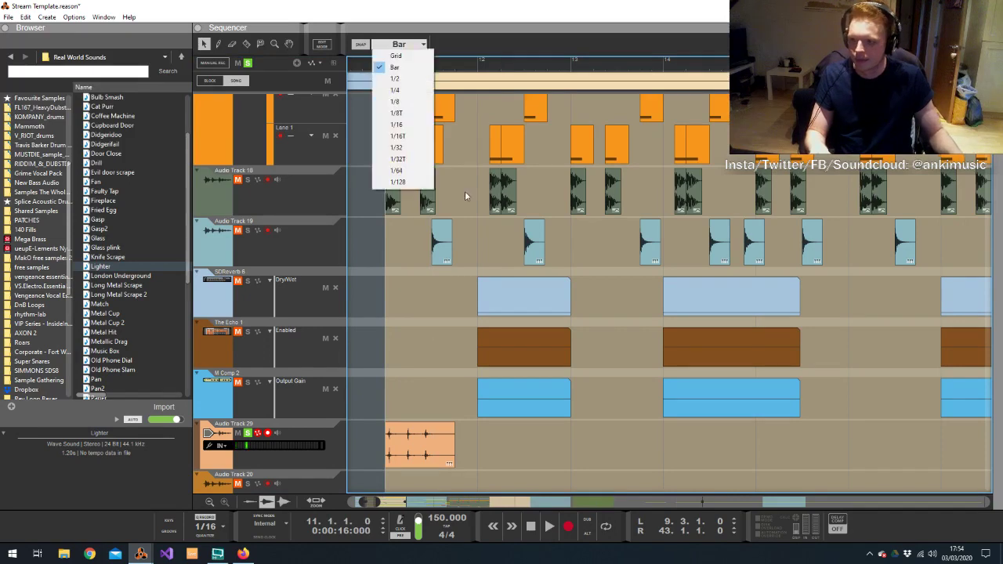
click(405, 125)
drag(396, 446, 402, 448)
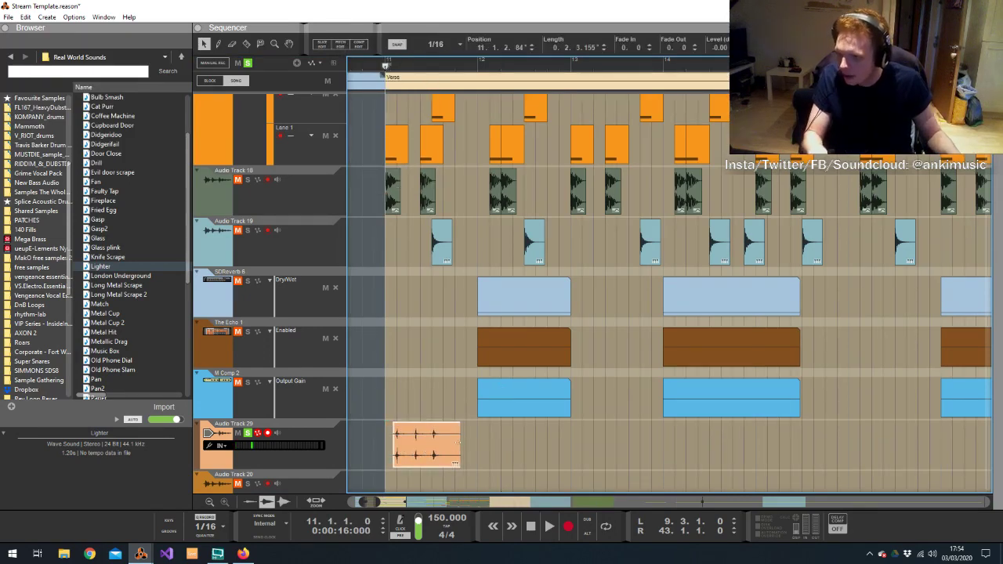
Split the Lighter clip between its hits, delete the excess audio, and close up the pieces so the last starts at 11.2.1.166
click(428, 347)
key(g)
key(g)
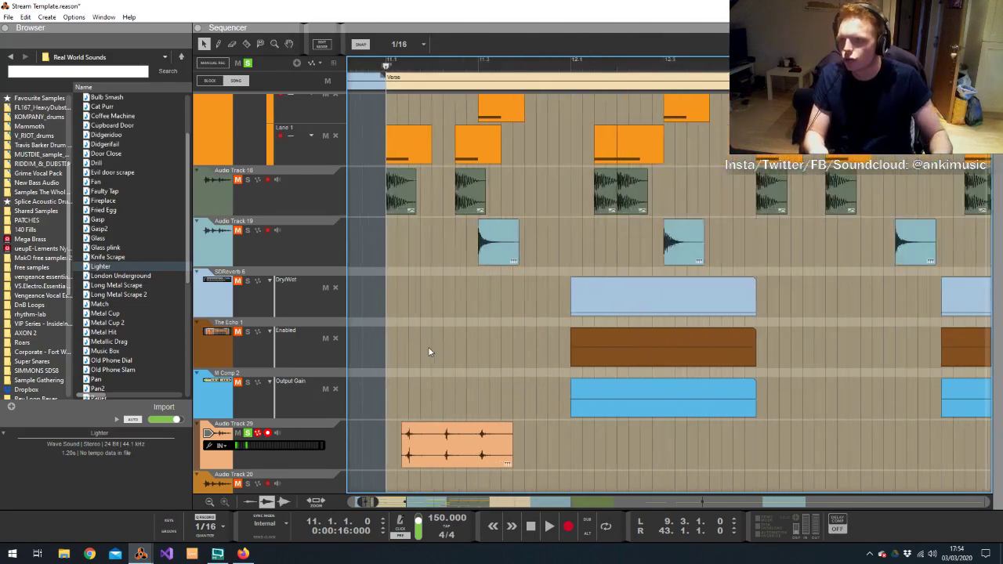
key(g)
key(g)
key(r)
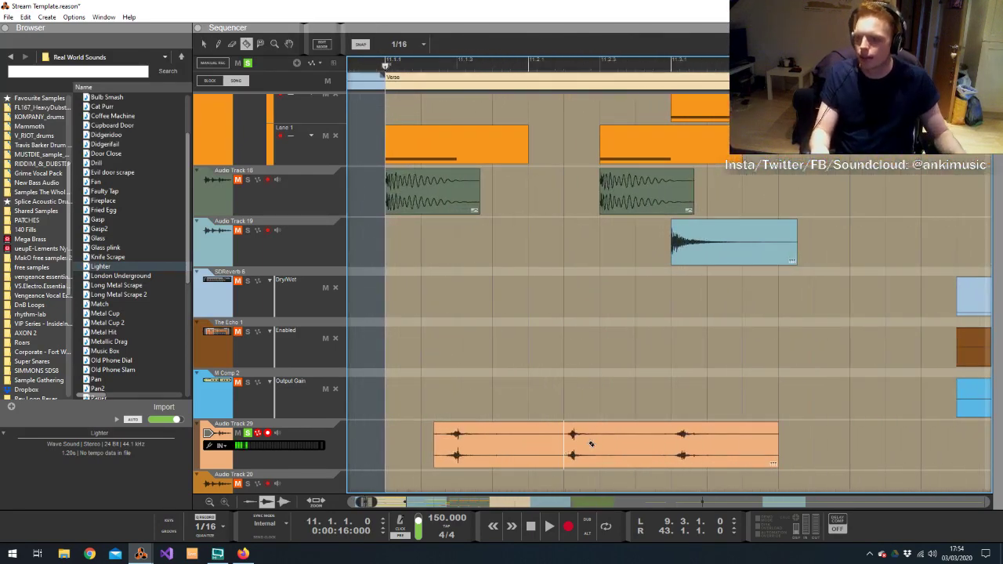
drag(564, 444, 600, 444)
key(Delete)
key(q)
drag(519, 446, 570, 463)
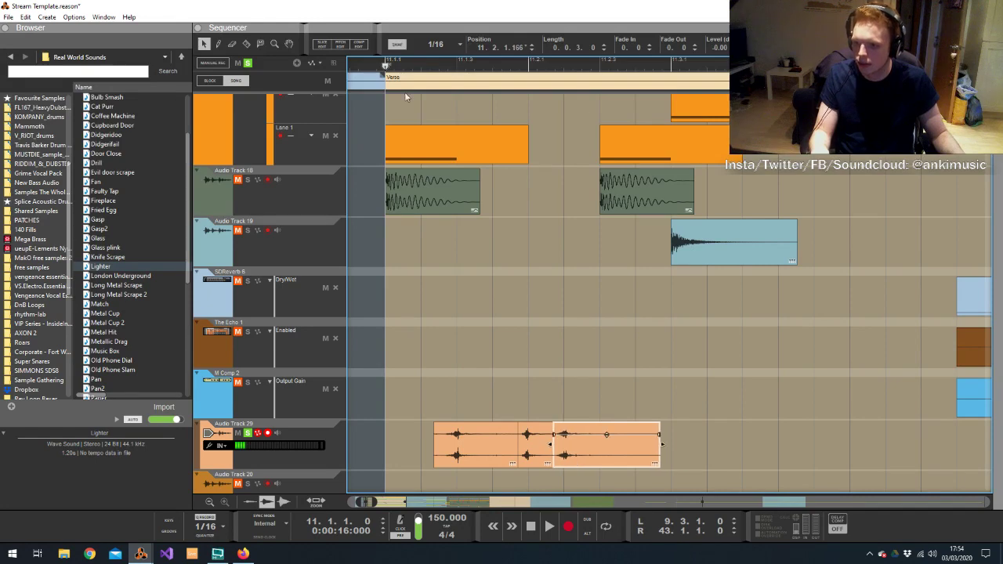
Play the edited Lighter clips, and unsolo Audio Track 29 to hear them in the full mix from bar 11
key(space)
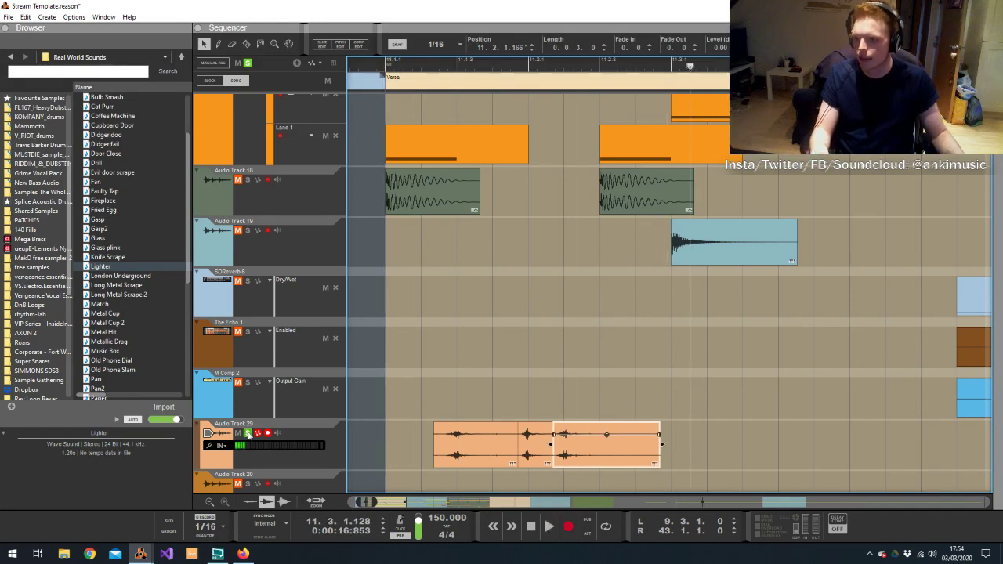
click(248, 435)
click(377, 70)
key(space)
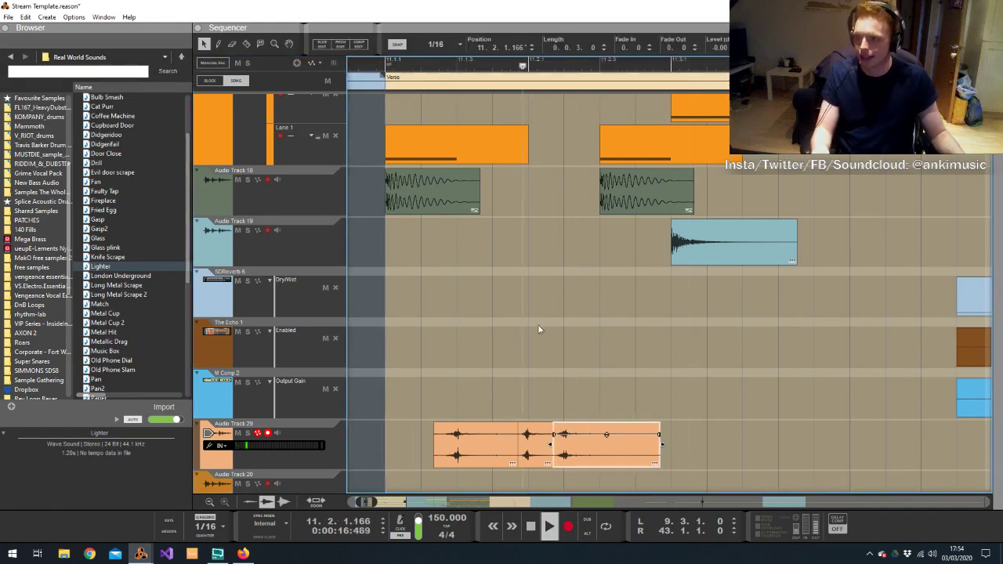
key(space)
With the snap value at 1/4, duplicate the three Lighter clips to position 11.3.2.84, and play the result from bar 11
drag(727, 455, 498, 426)
scroll(498, 425, down, 1)
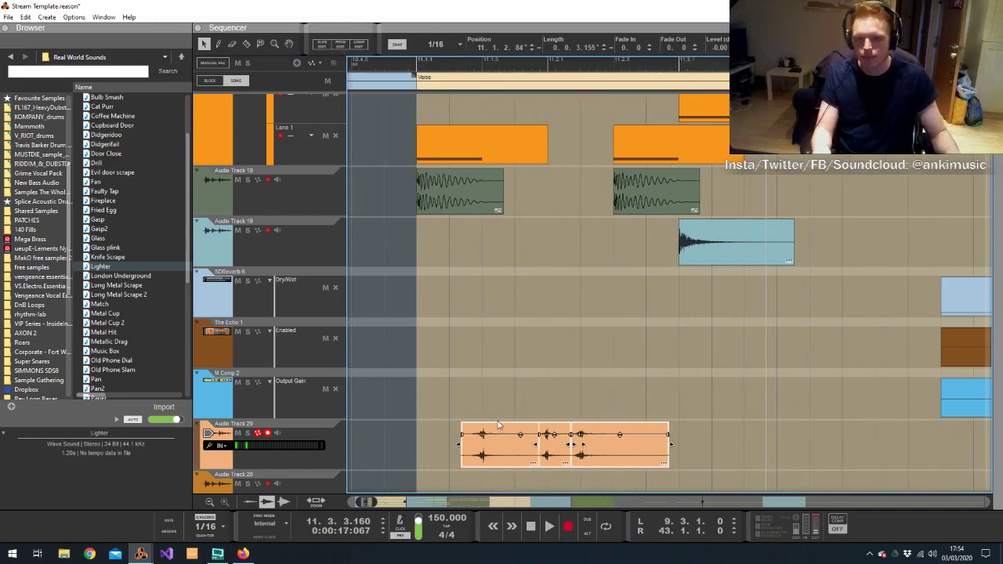
scroll(497, 426, down, 3)
click(437, 44)
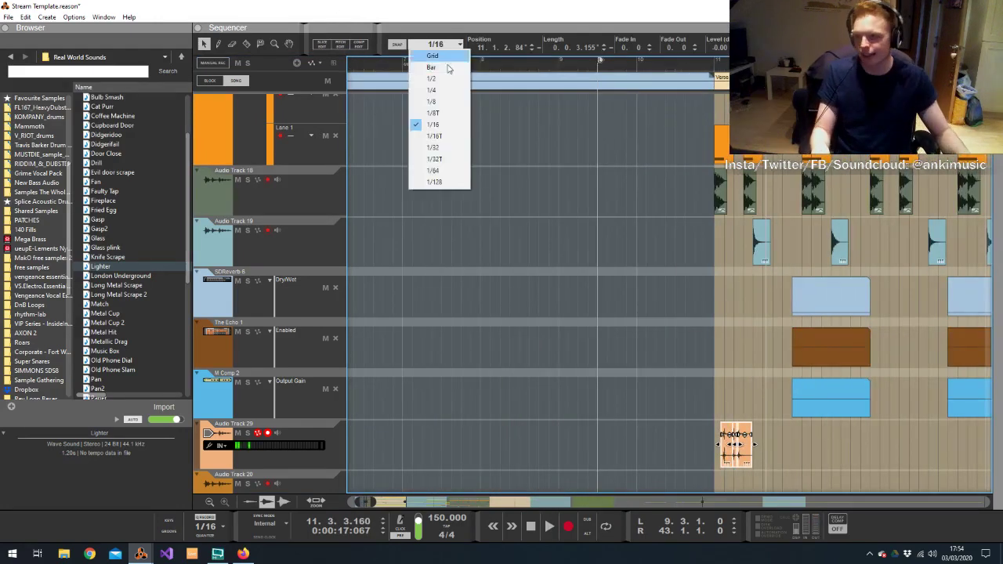
click(432, 91)
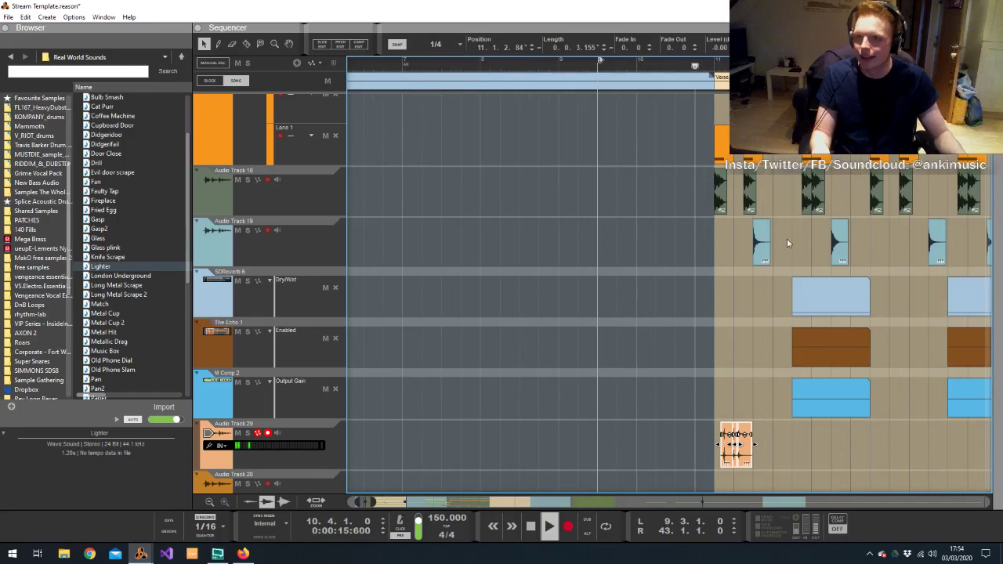
scroll(789, 233, up, 4)
scroll(789, 233, up, 1)
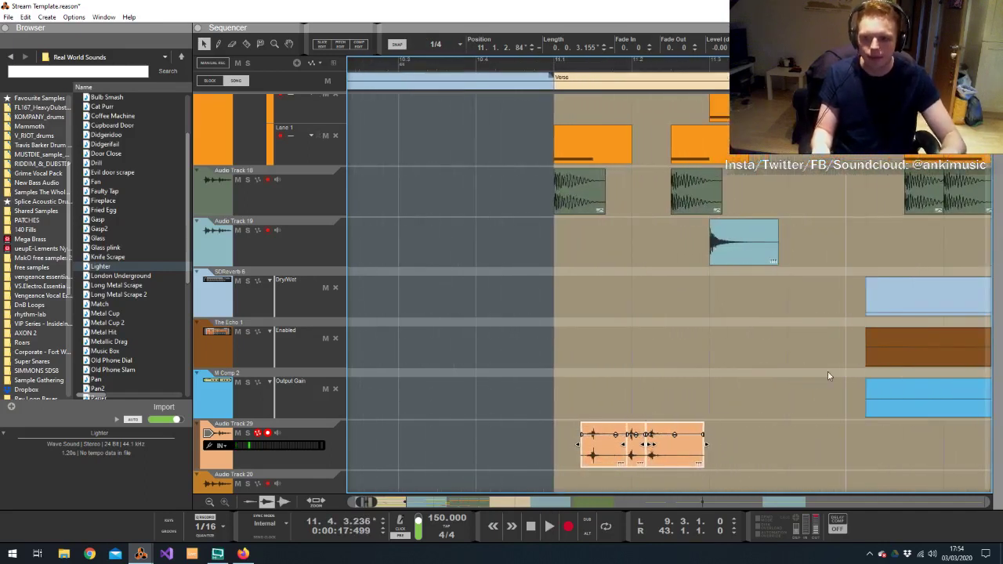
drag(694, 460, 837, 476)
click(559, 74)
key(space)
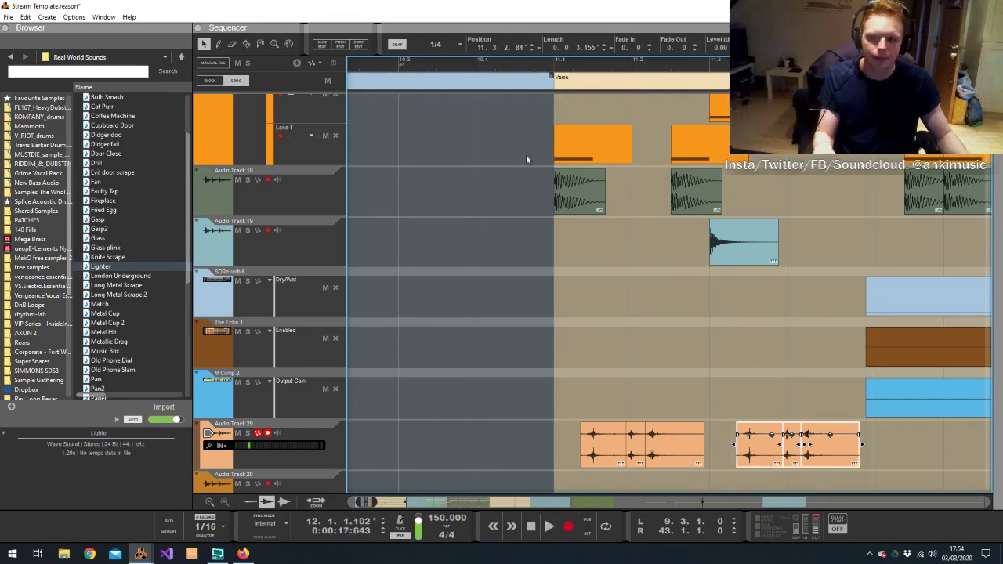
With snap at 1/16, shift the second Lighter group an eighth later, keeping a copy of its first clip shortened to 0.0.1.155 at 11.3.2.84
click(436, 44)
click(439, 124)
mouse_move(739, 462)
mouse_down()
mouse_move(778, 463)
mouse_move(737, 445)
mouse_up()
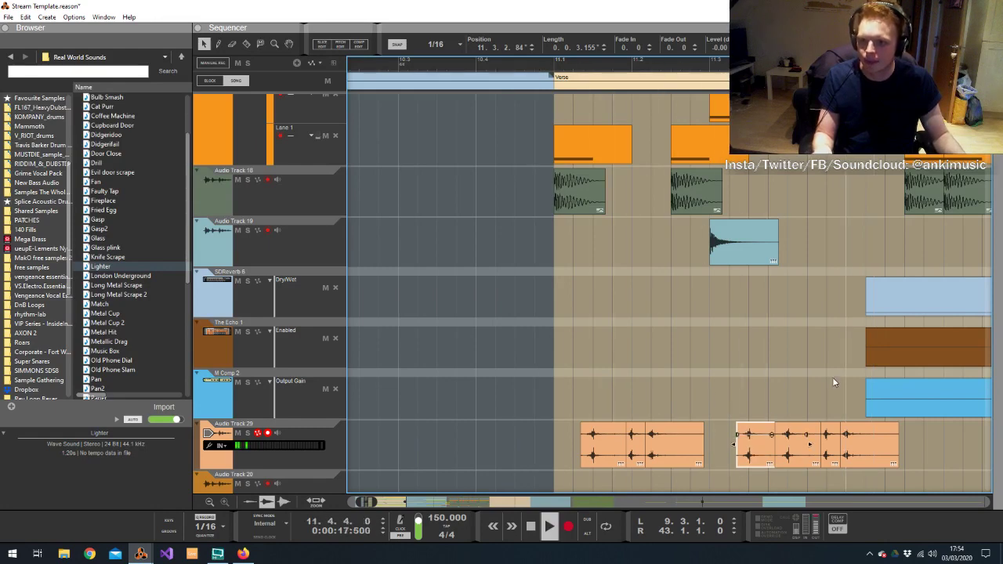
key(space)
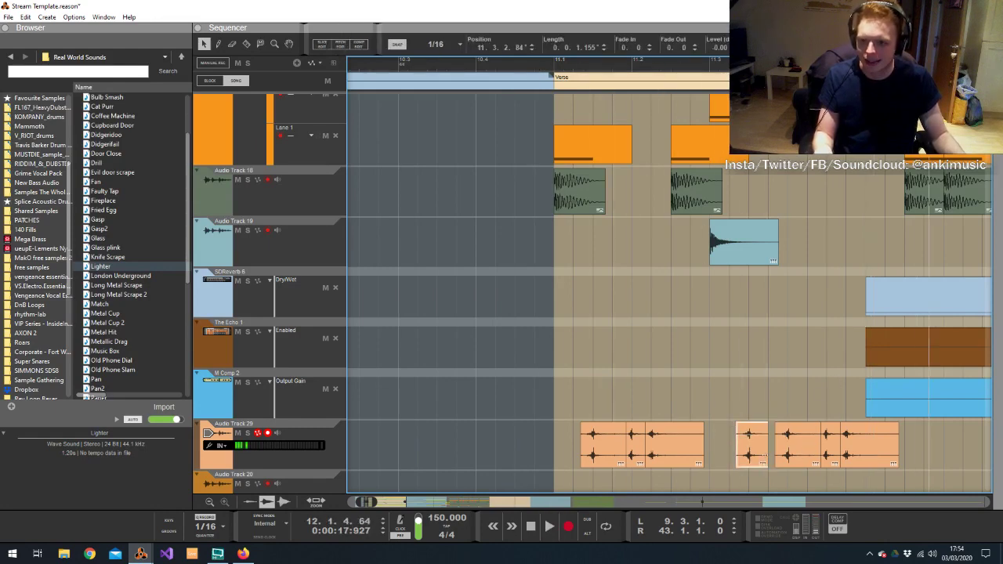
Copy the first group of three Lighter clips to position 12.1.2.84, and play the verse from bar 11
click(648, 444)
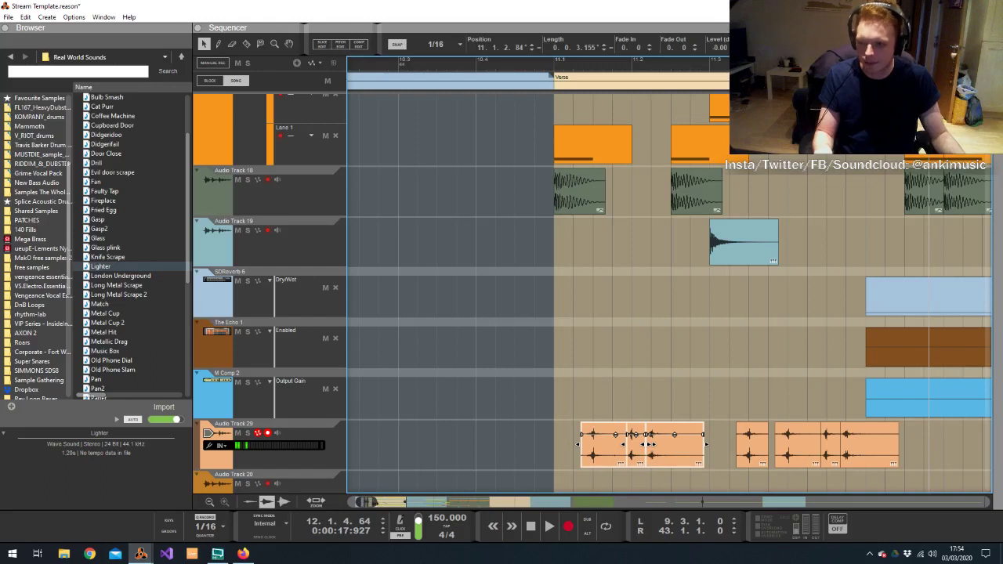
key(h)
click(592, 67)
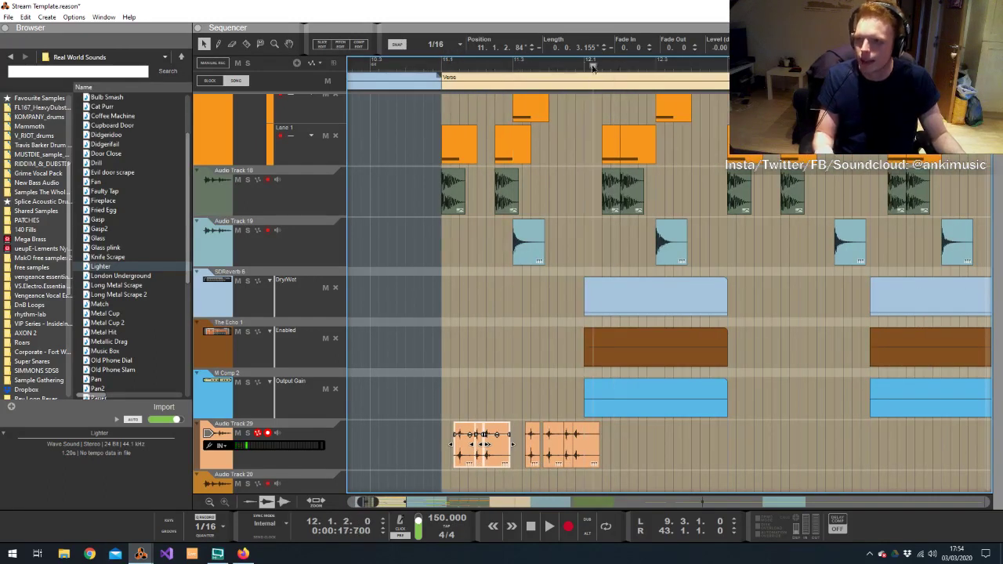
drag(593, 68, 590, 68)
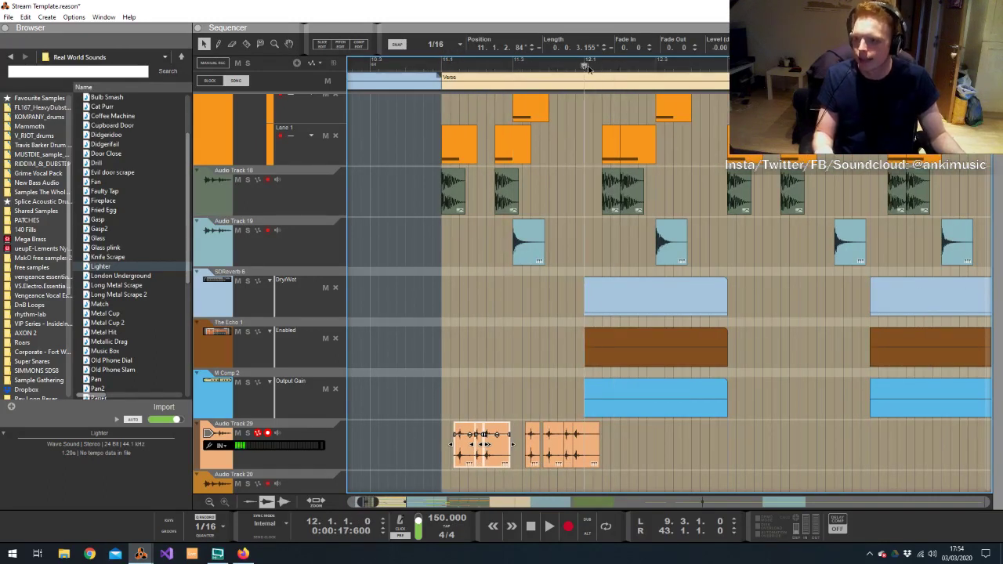
key(ctrl+v)
drag(596, 457, 605, 457)
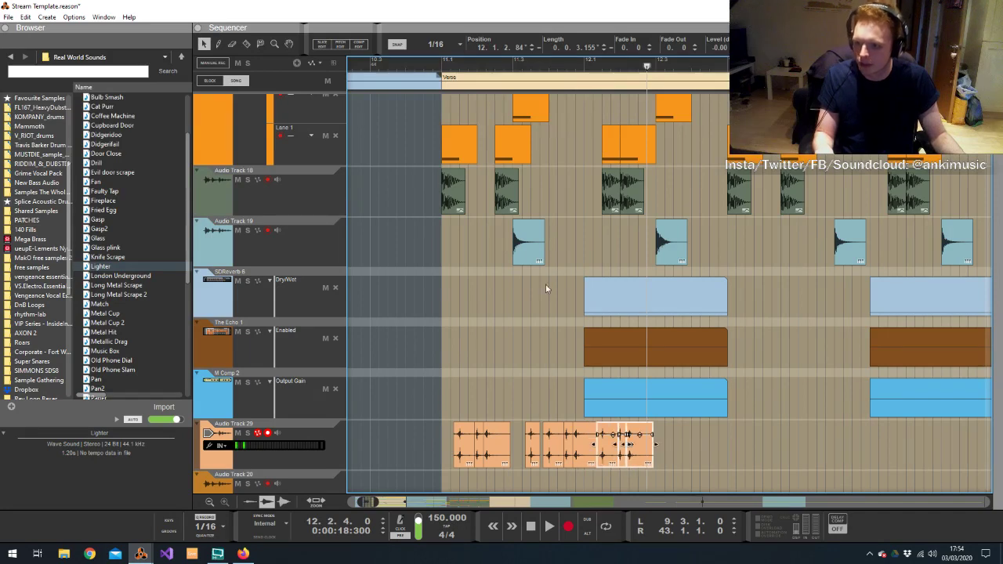
click(449, 76)
key(space)
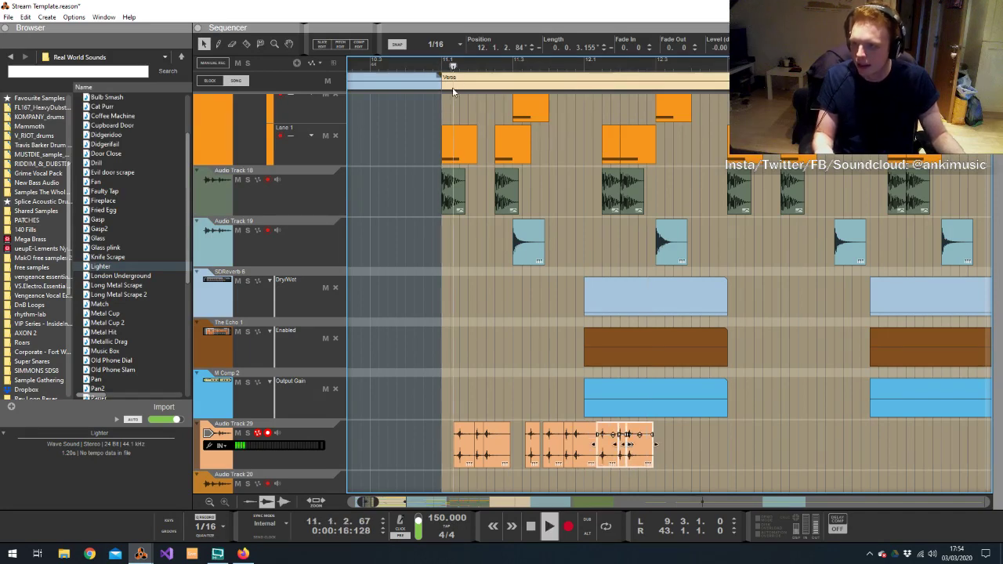
click(714, 449)
key(space)
Move the first clip of the Lighter group in bar 12 one sixteenth later to position 12.1.3.84
click(601, 62)
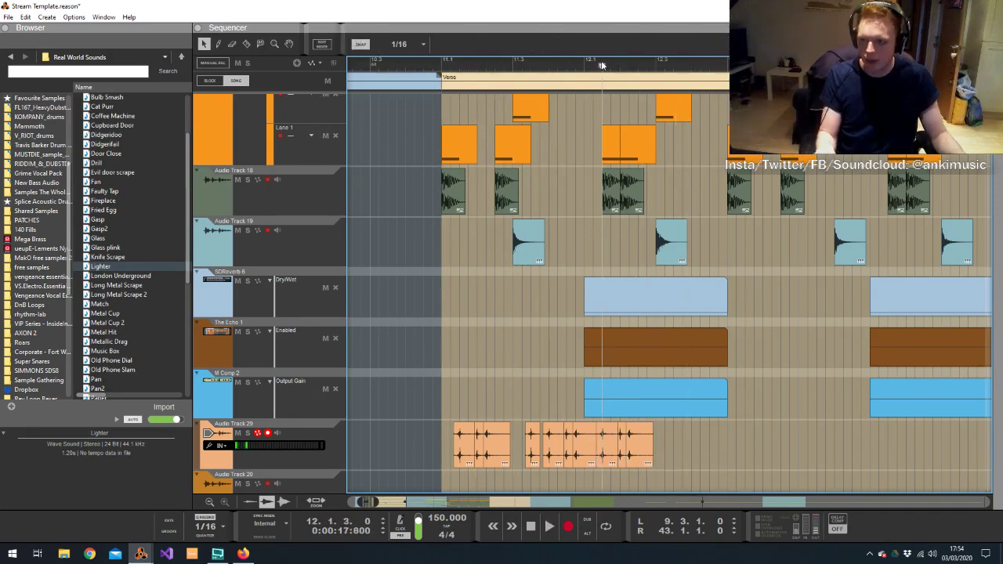
scroll(601, 60, up, 2)
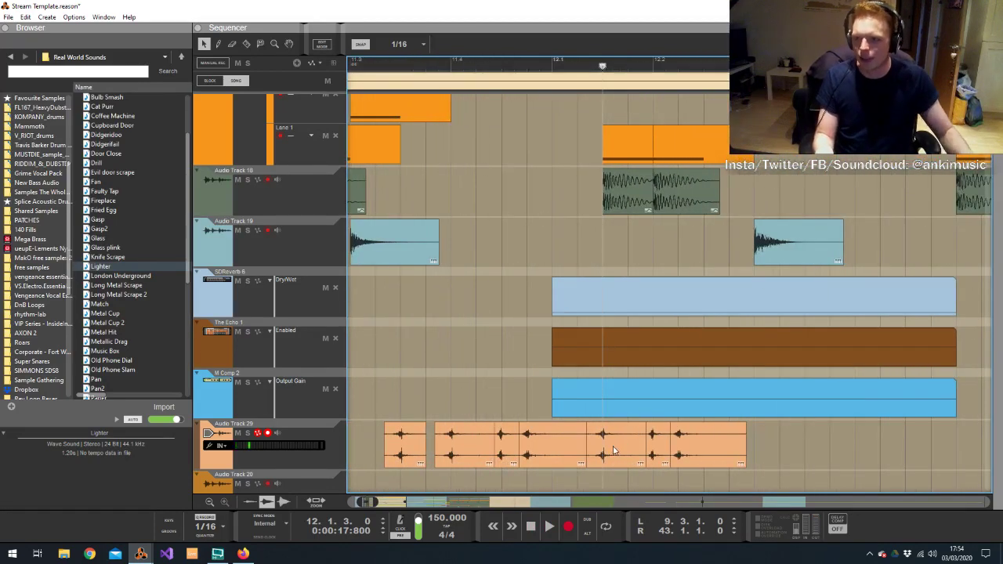
alt+click(613, 446)
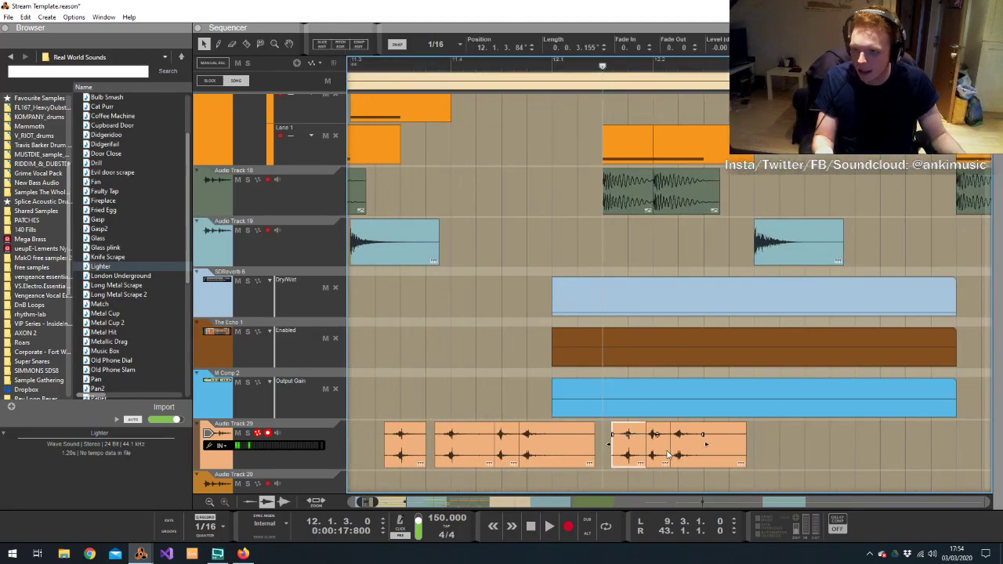
Move the short middle clip of bar 12's Lighter group to the group's end, shift the group one sixteenth later, and play it
alt+click(723, 449)
key(space)
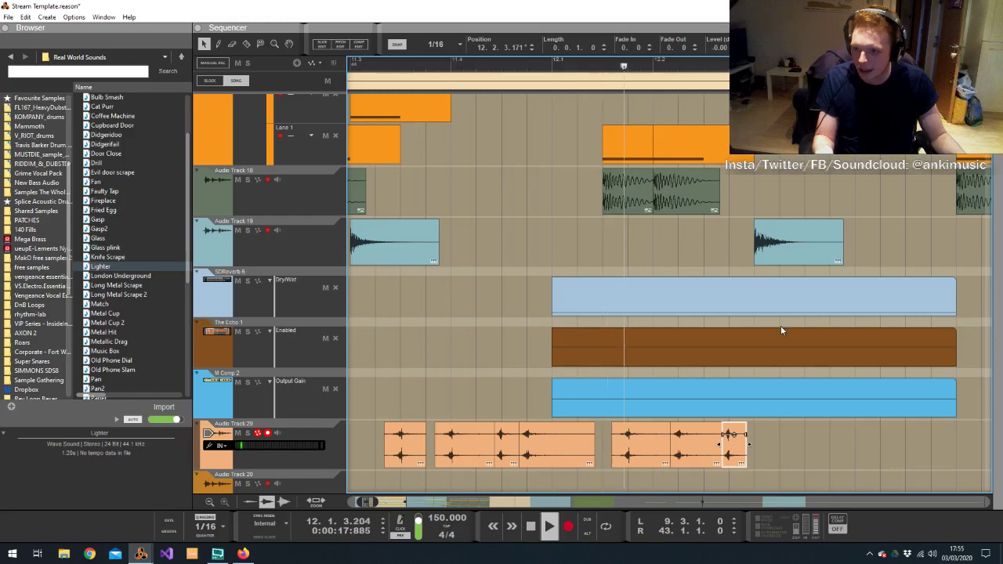
key(space)
drag(644, 458, 748, 461)
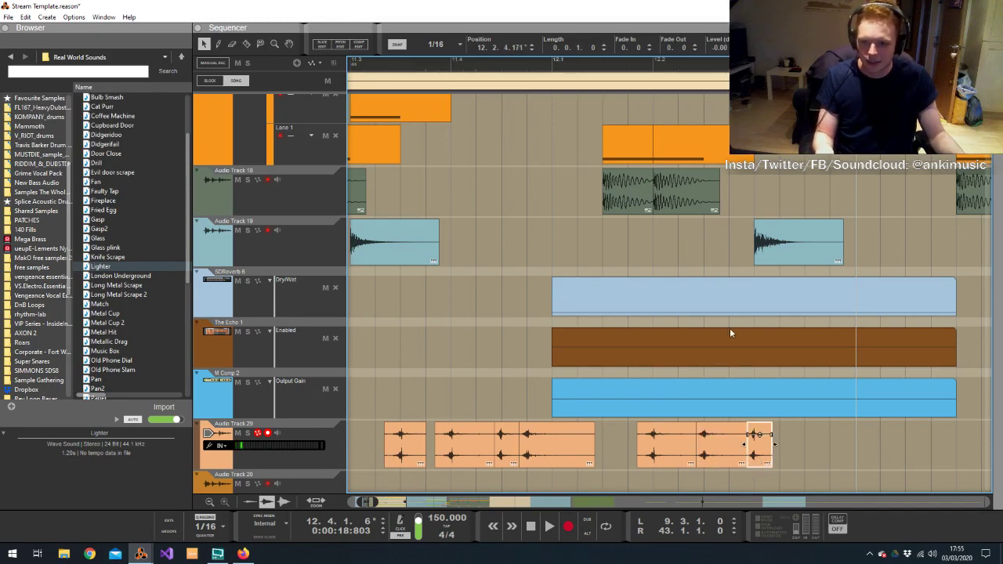
key(space)
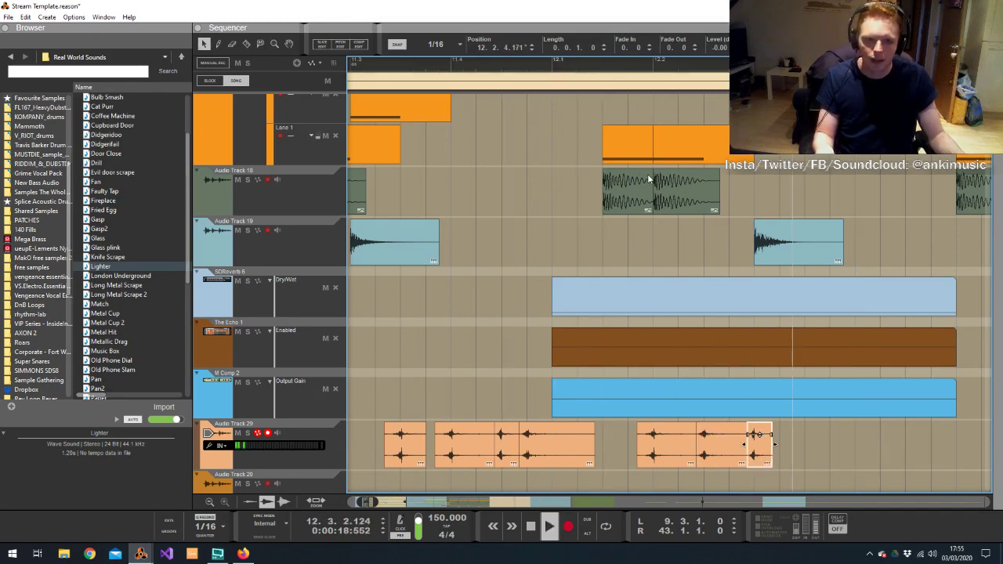
key(space)
key(space)
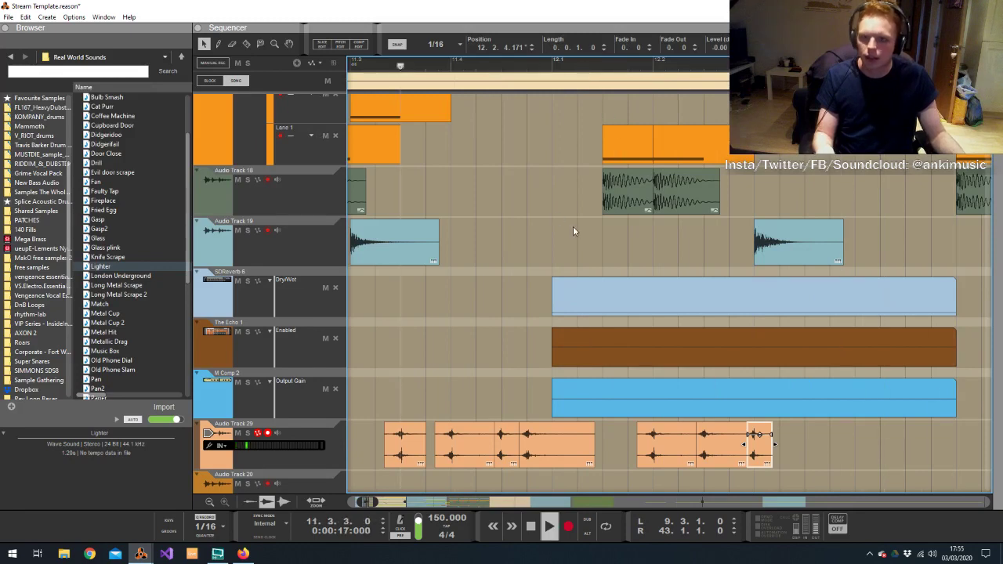
Add two Lighter clips after the group in bar 12, the first at 12.3.2.84 with length 0.0.3.155, and play them
scroll(573, 229, down, 3)
scroll(573, 227, down, 3)
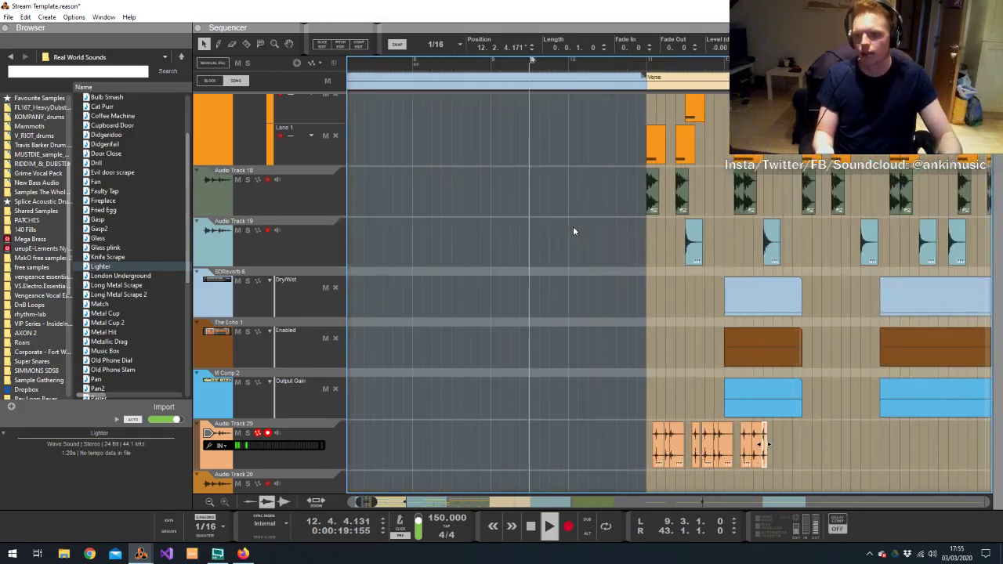
key(space)
drag(774, 455, 794, 462)
click(728, 63)
key(space)
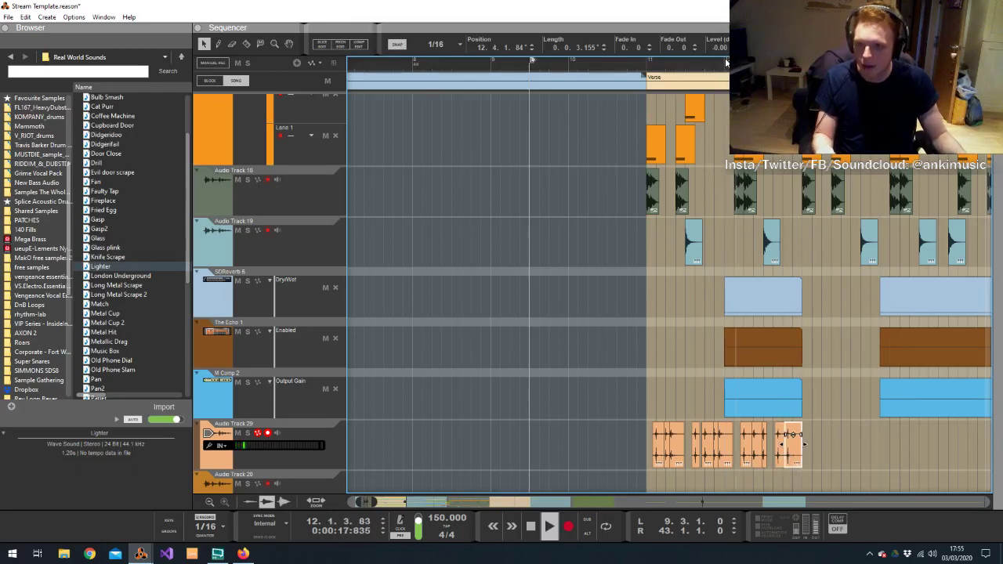
key(space)
drag(801, 453, 781, 453)
key(space)
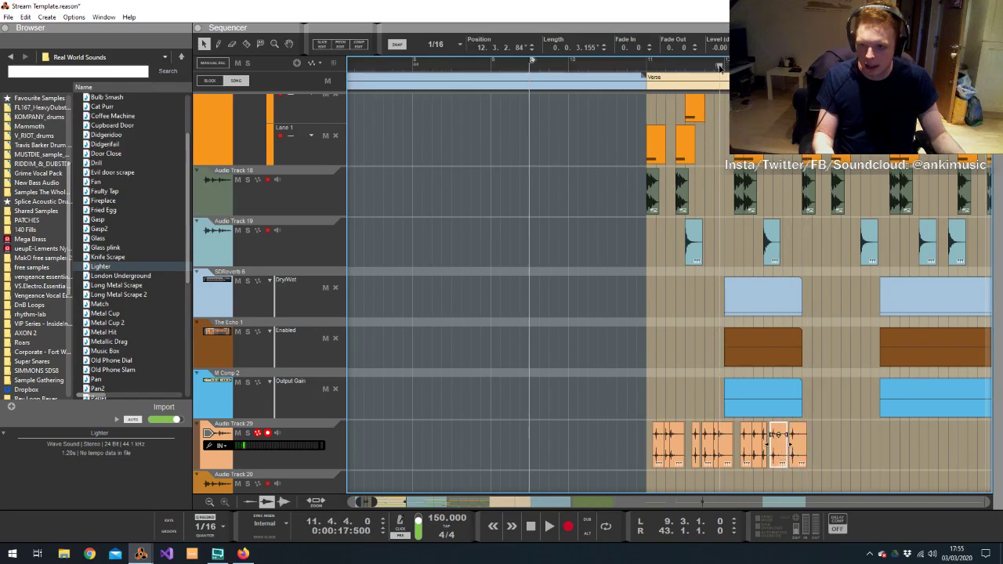
click(831, 436)
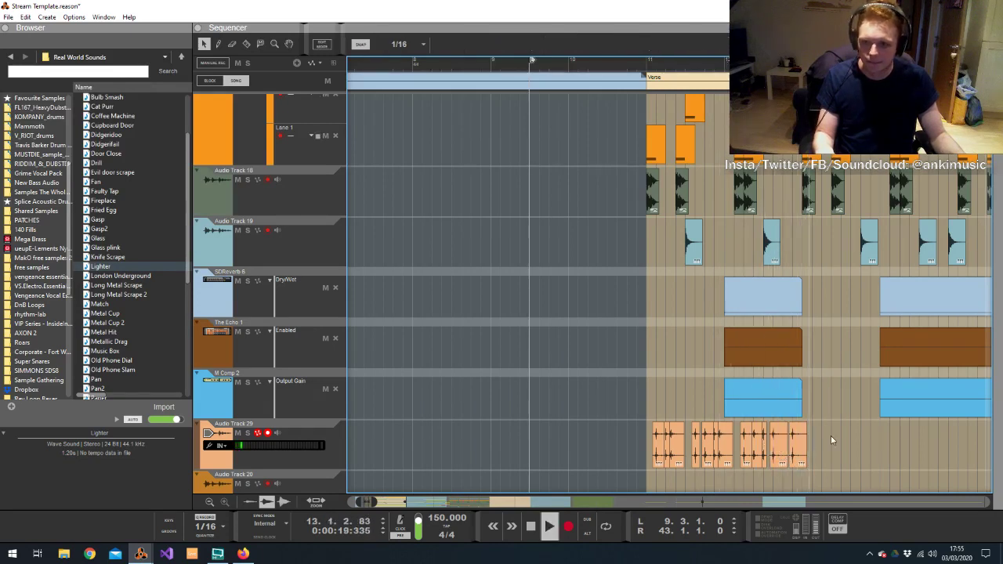
Join all Lighter clips on Audio Track 29 and extend the joined clip to start at 11.1.1.0 with length 2.0.0.0
key(space)
drag(807, 446, 666, 416)
key(ctrl+j)
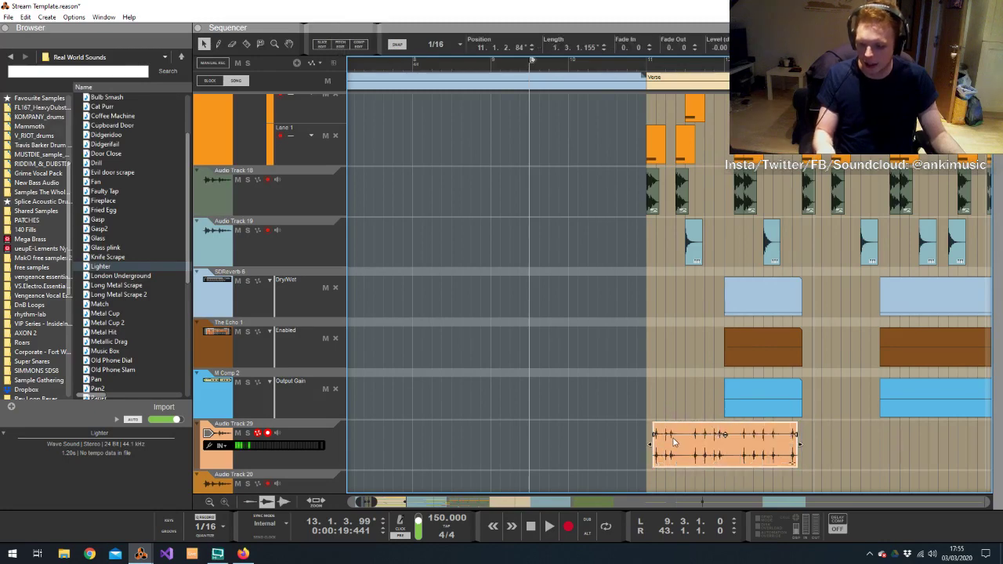
key(KP_7)
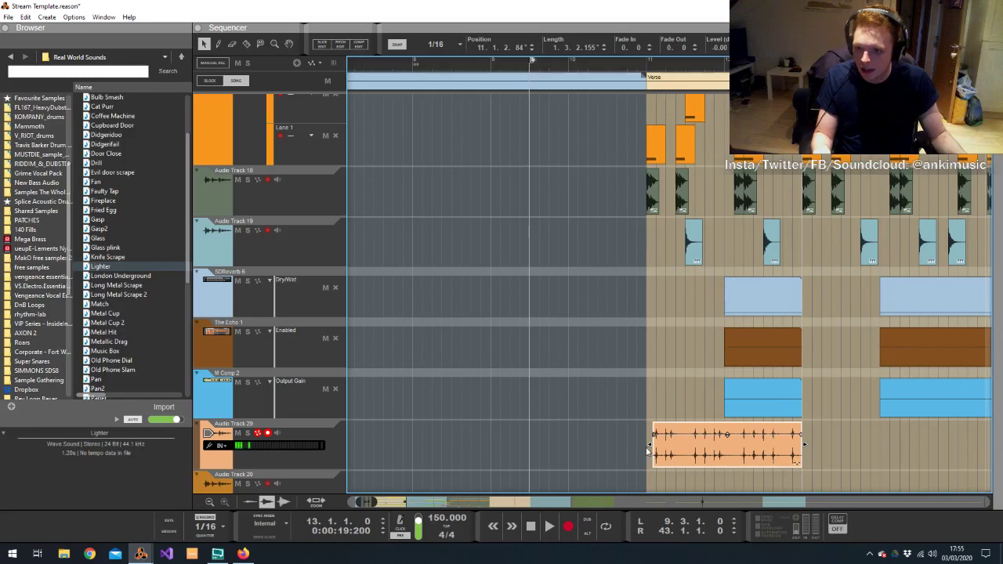
drag(644, 443, 642, 445)
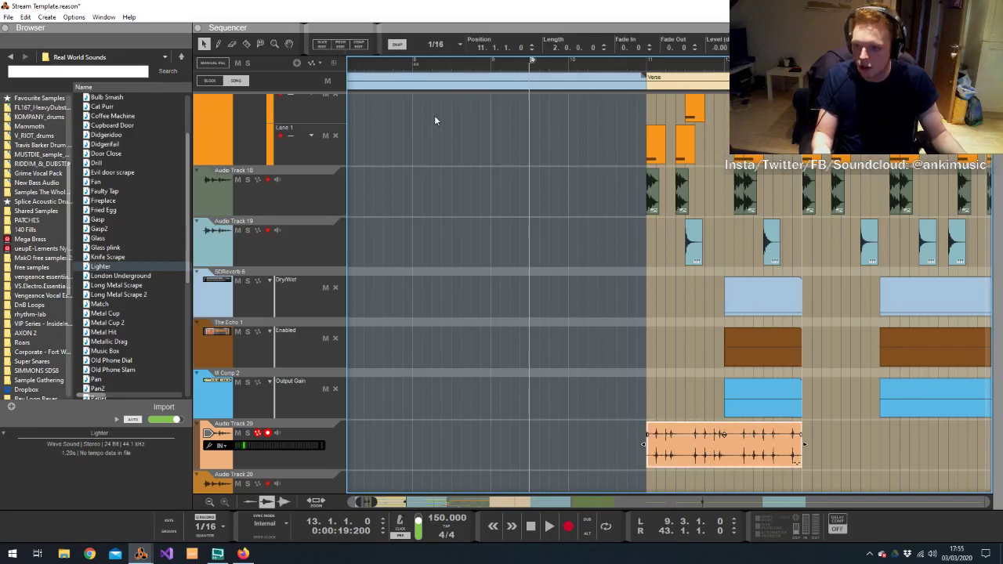
With the snap value at Bar, duplicate the two-bar Lighter clip three times up to position 17.1.1.0, and play from bar 11
click(458, 45)
click(436, 63)
key(ctrl+d)
key(ctrl+d)
key(ctrl+d)
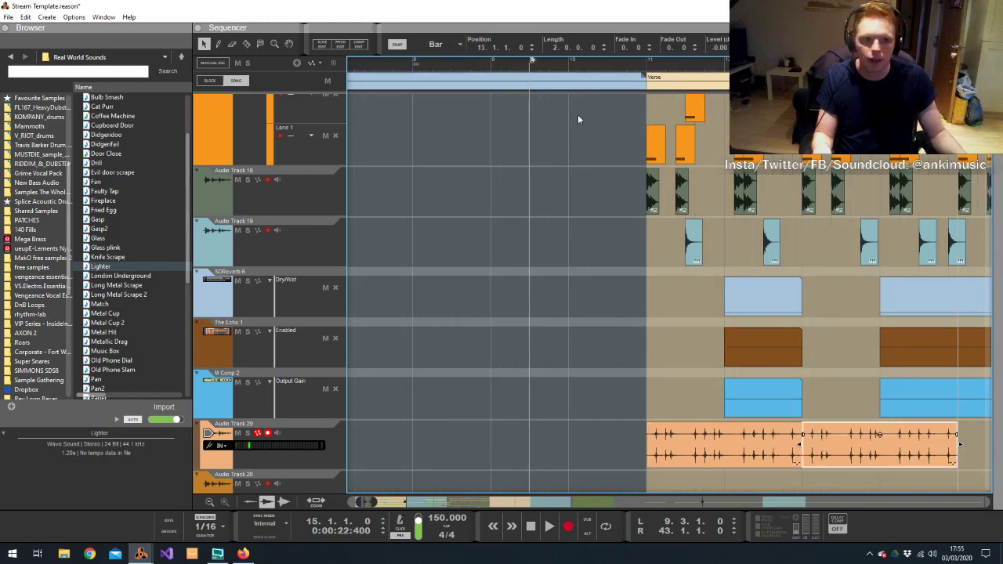
click(649, 64)
key(space)
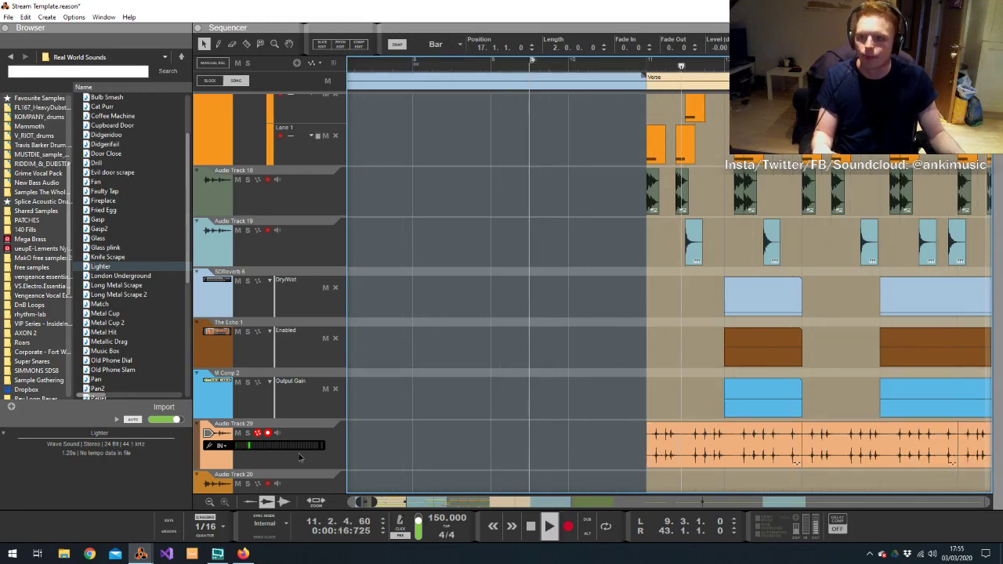
In the mixer, set Audio Track 29's level to -7.10 dB and apply a high-pass filter at about 711 Hz
key(alt+Tab)
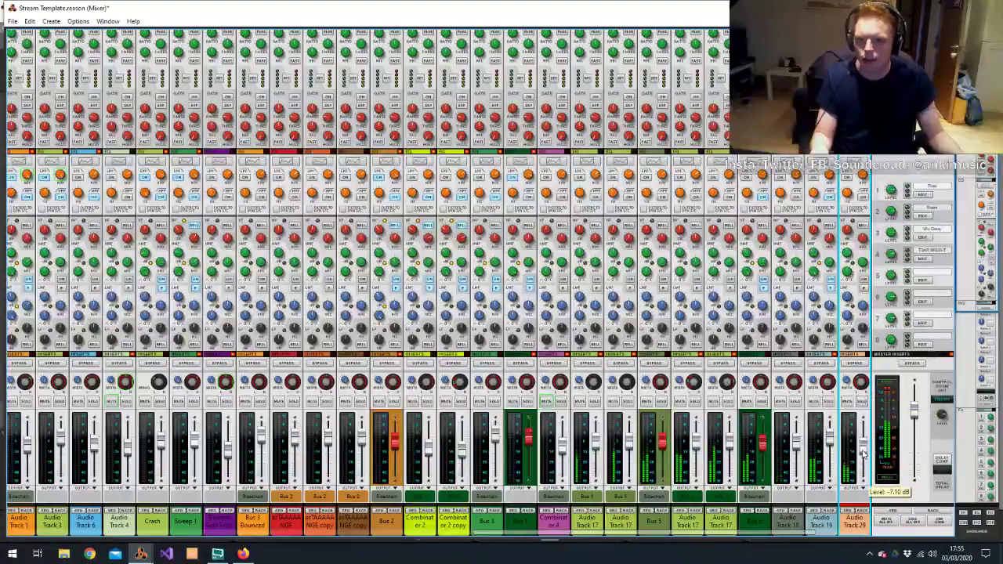
key(F2)
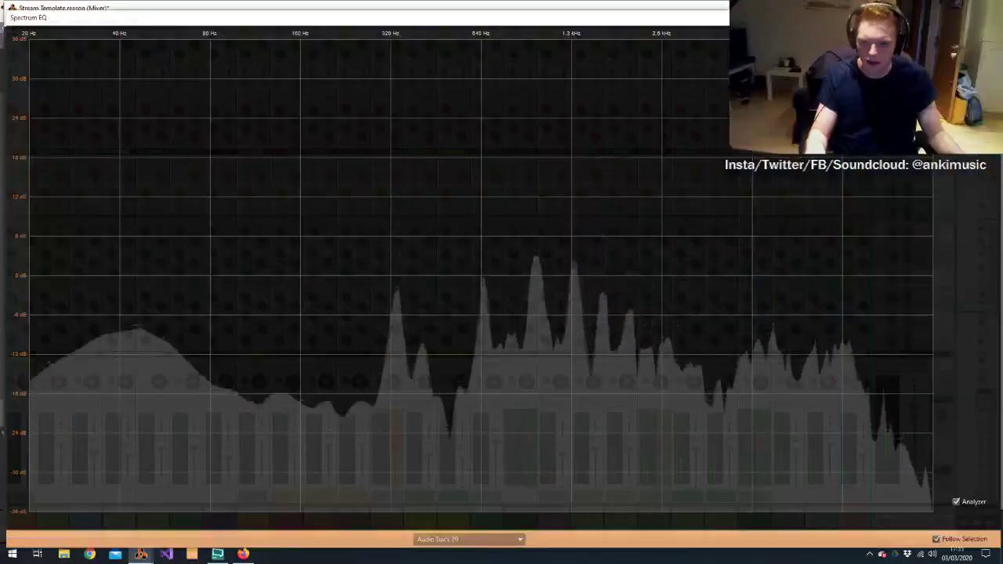
drag(320, 275, 493, 274)
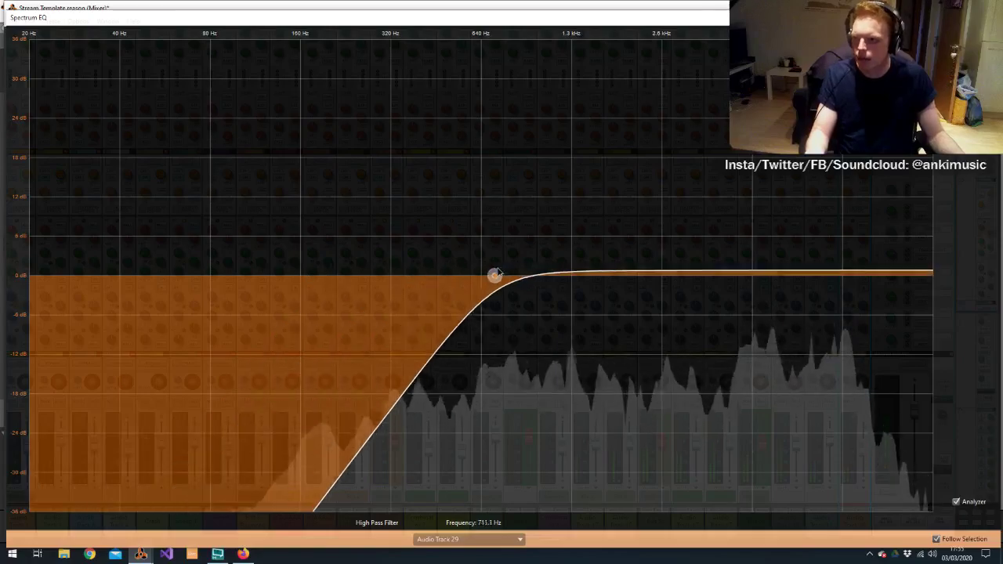
key(F2)
key(alt+Tab)
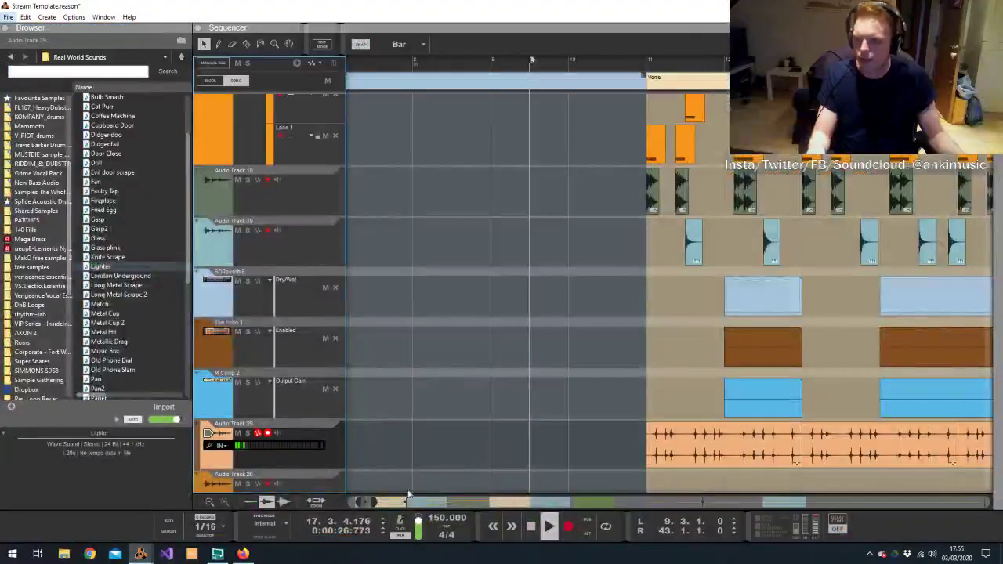
Copy the four Lighter clips to bar 19 and shorten the last copy, at bar 25, to length 1.0.0.0
drag(372, 506, 346, 505)
key(space)
drag(784, 460, 548, 428)
key(ctrl+c)
key(ctrl+v)
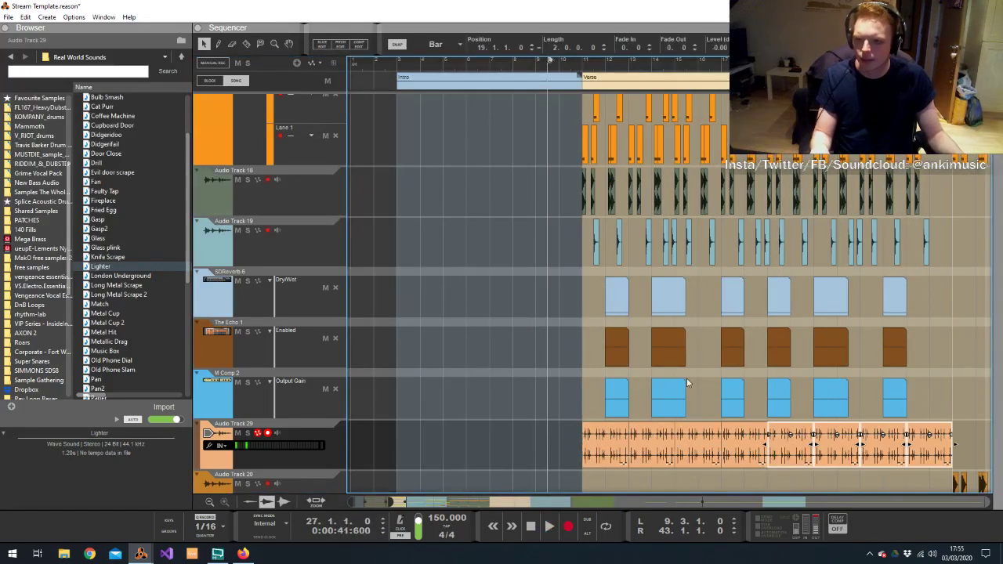
key(ctrl+z)
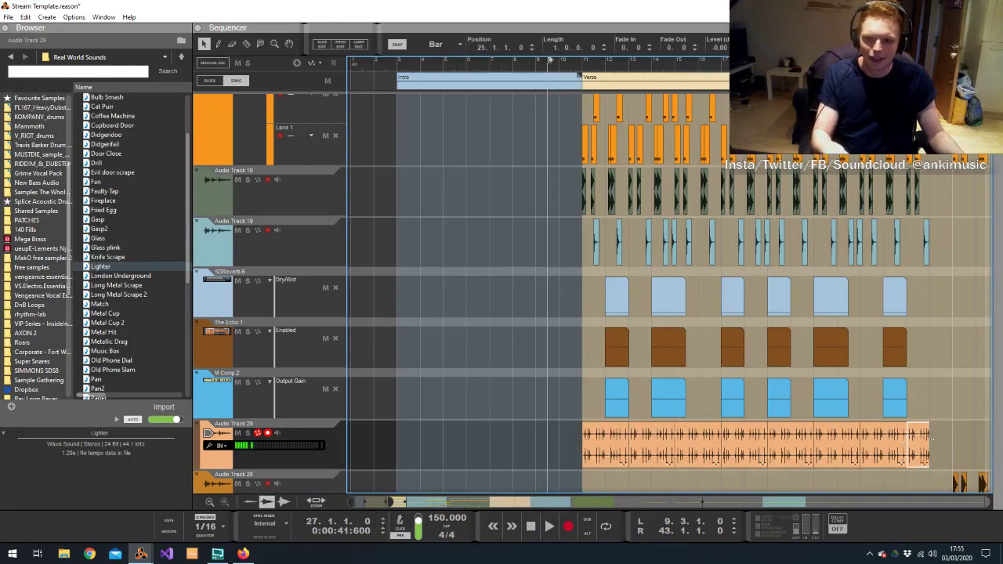
Play the arrangement from the start of the intro at bar 3
click(581, 67)
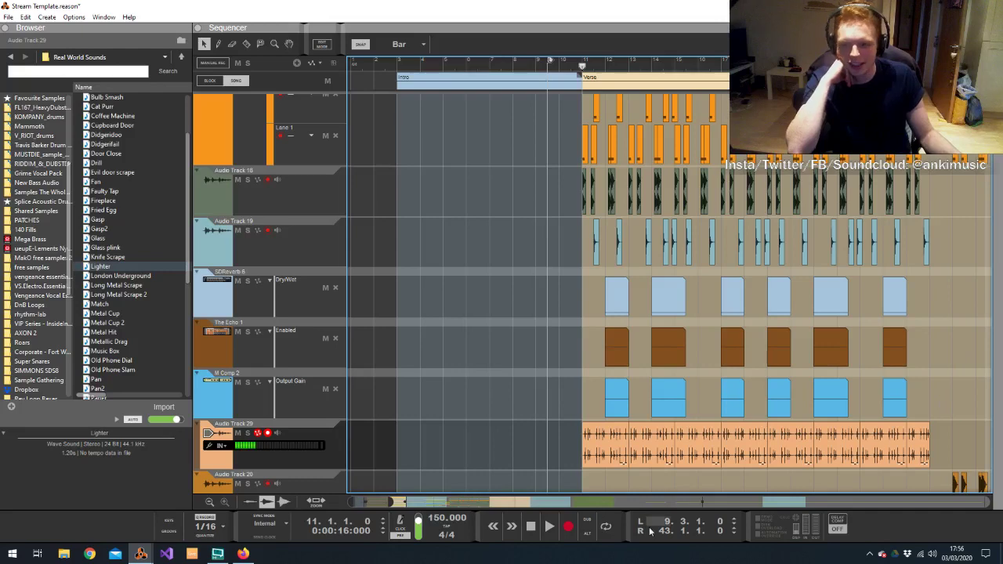
scroll(670, 368, down, 4)
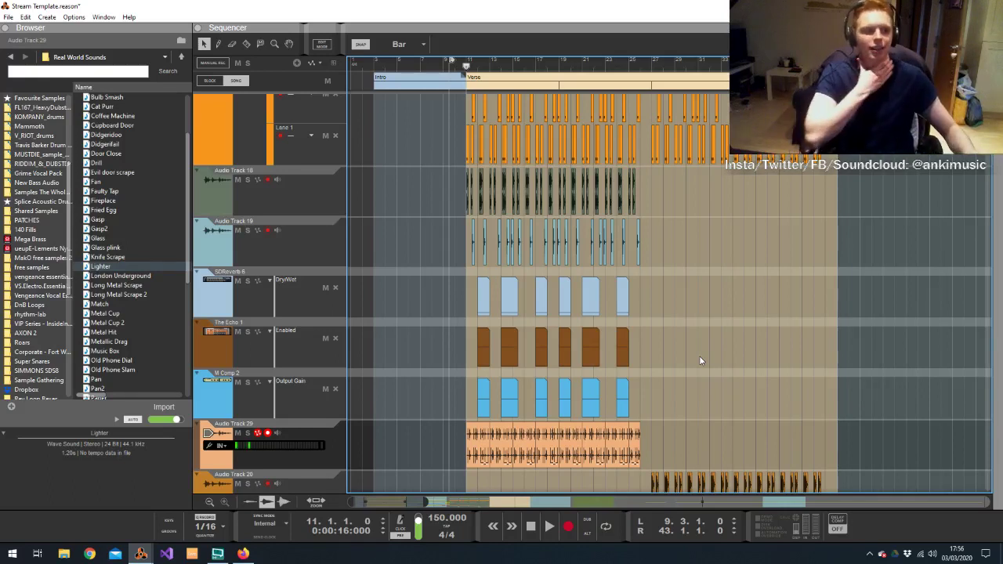
click(363, 67)
key(space)
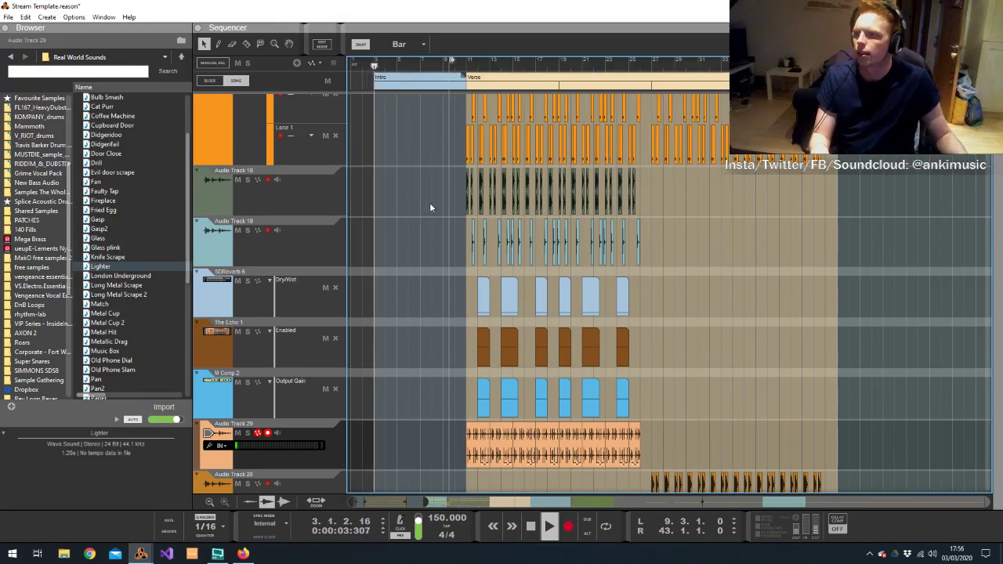
Create an LPF Frequency automation clip on Combinator 6 from bar 2 to bar 11, with a point of 175 at 2.4.1.0
scroll(424, 206, down, 3)
scroll(428, 229, down, 3)
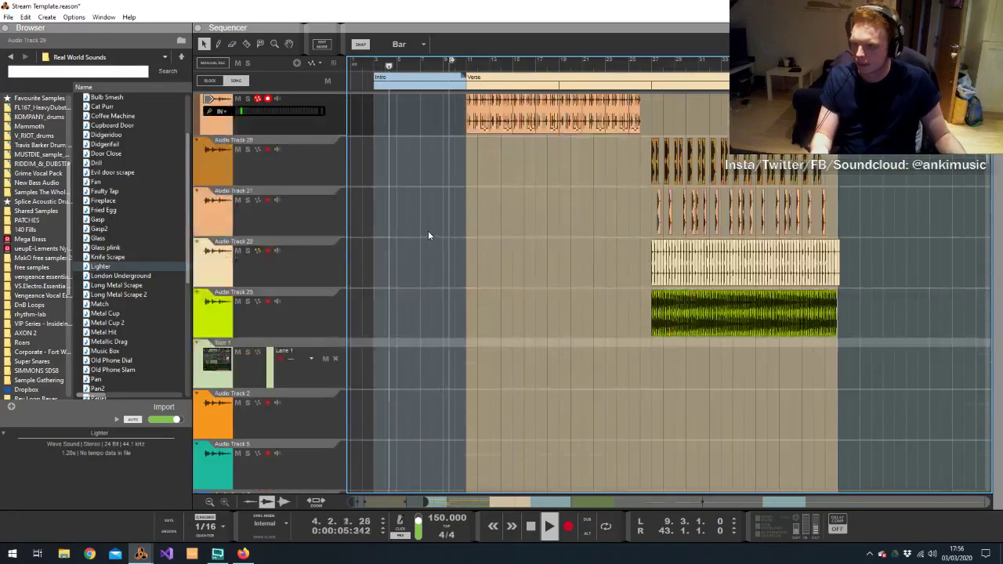
scroll(423, 228, down, 15)
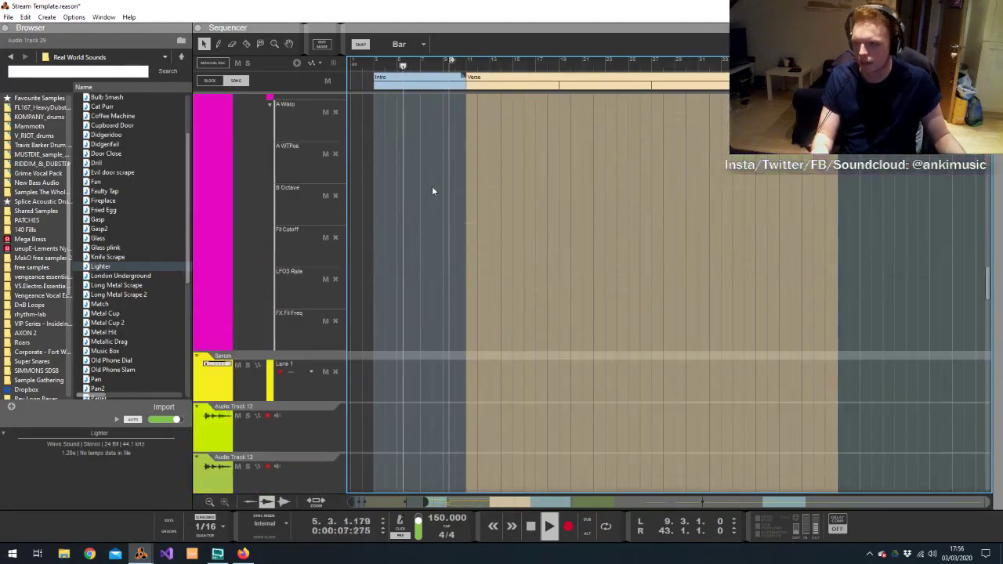
scroll(428, 189, down, 5)
key(alt+Tab)
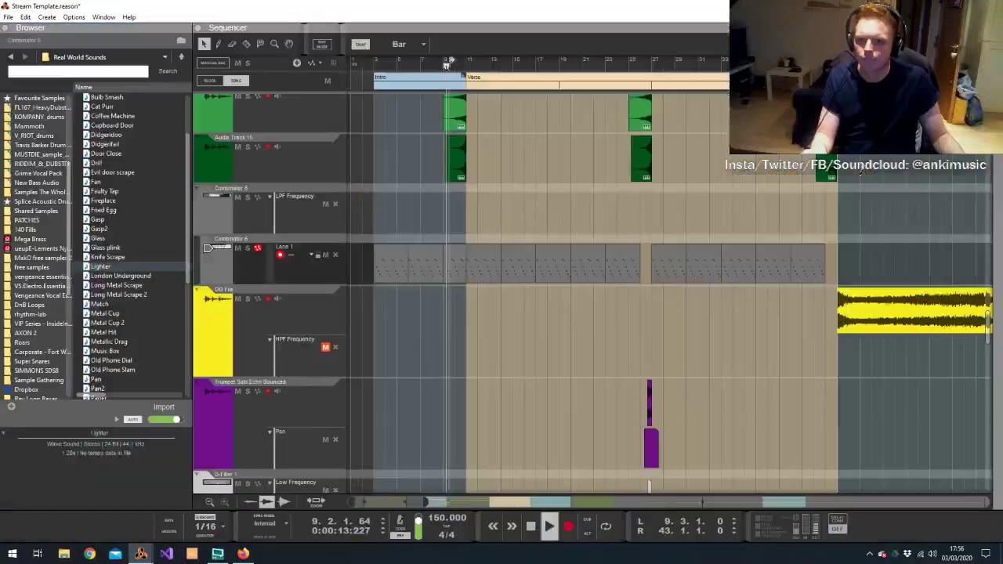
key(alt+Tab)
drag(367, 216, 463, 215)
double_click(411, 216)
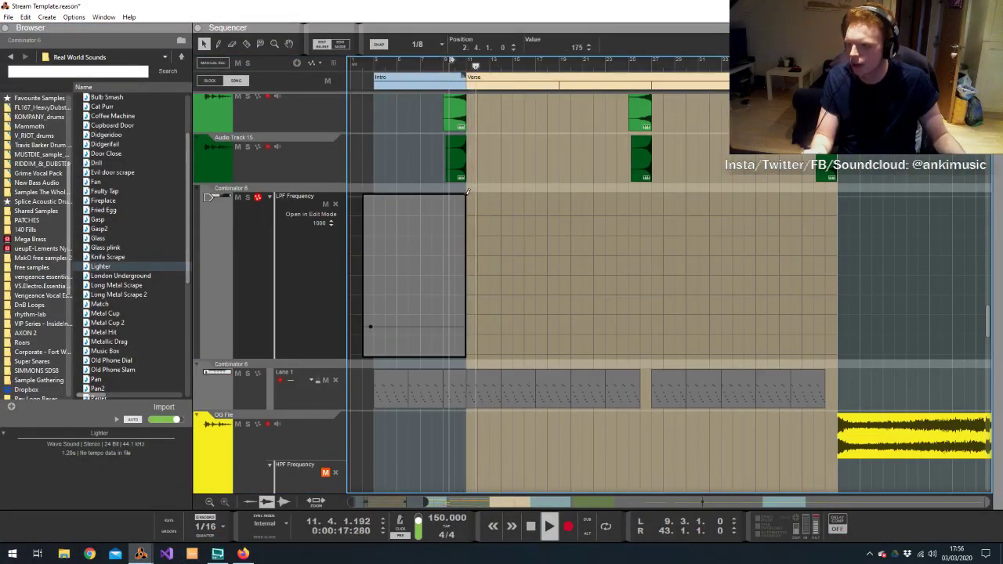
click(369, 326)
Lower Audio Track 29's level in the mixer to about -13 dB and return to the sequencer
key(alt+Tab)
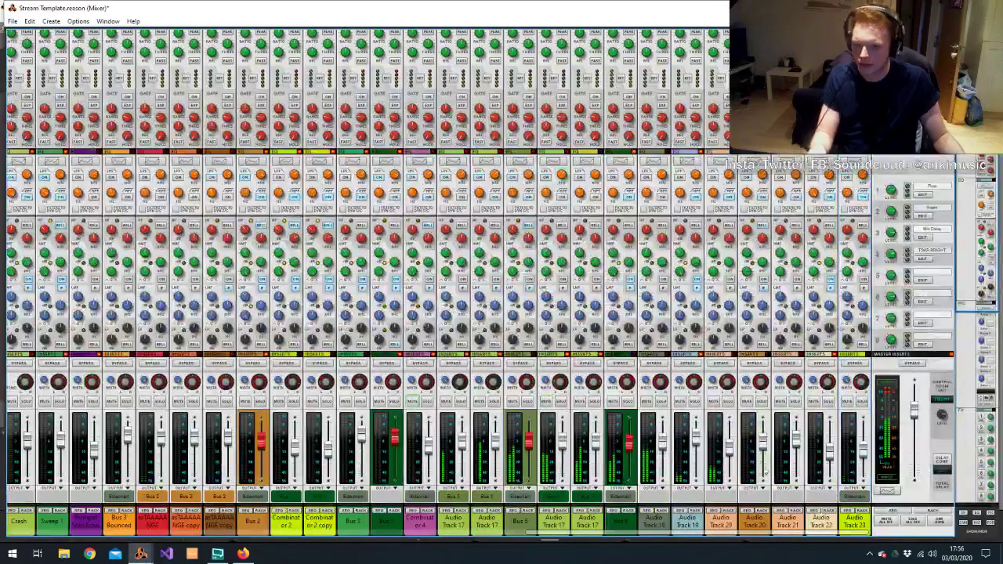
drag(729, 455, 730, 461)
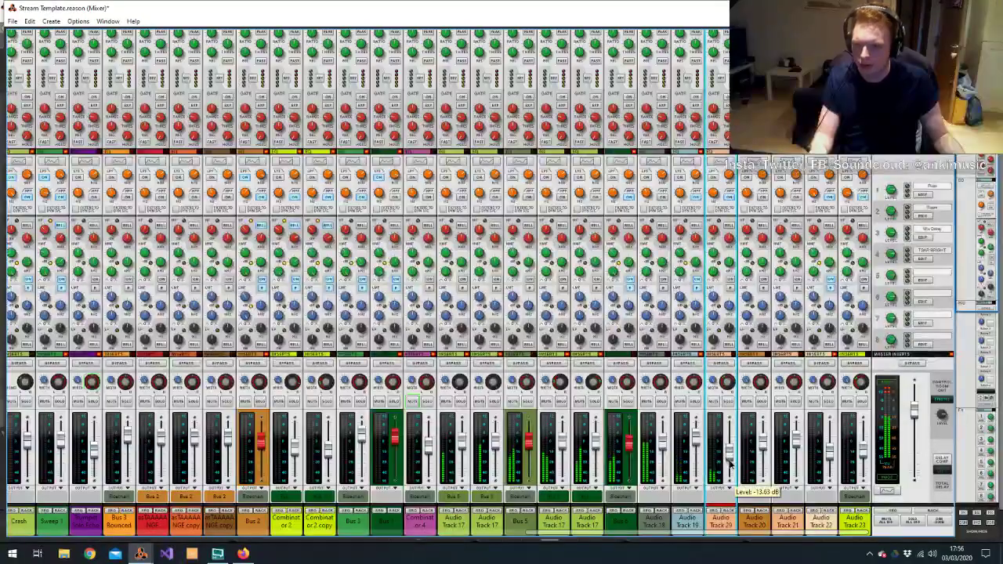
key(alt+Tab)
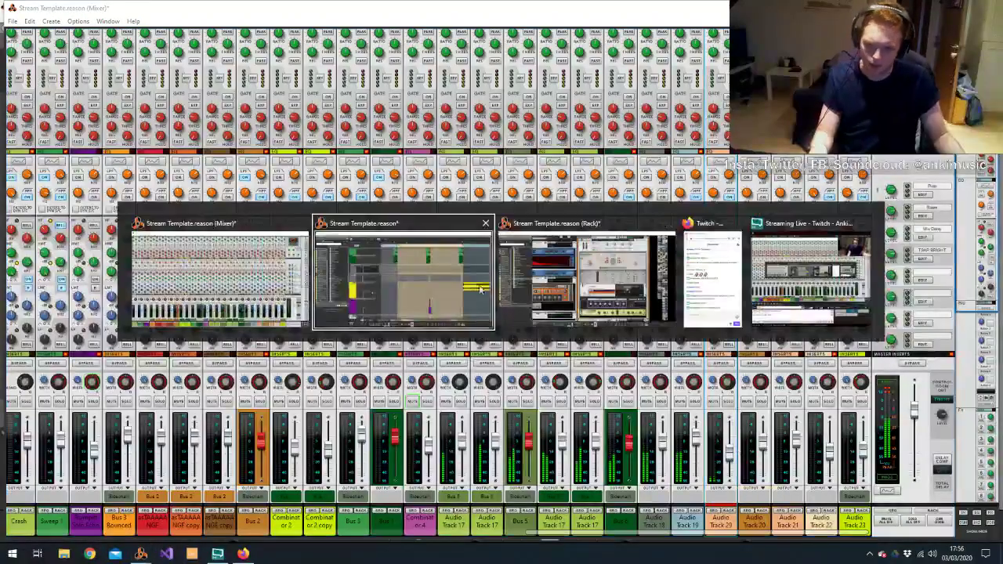
Mute the SDReverb 6, The Echo 1 and M Comp 2 automation clips at bars 14 and 21
scroll(600, 212, down, 10)
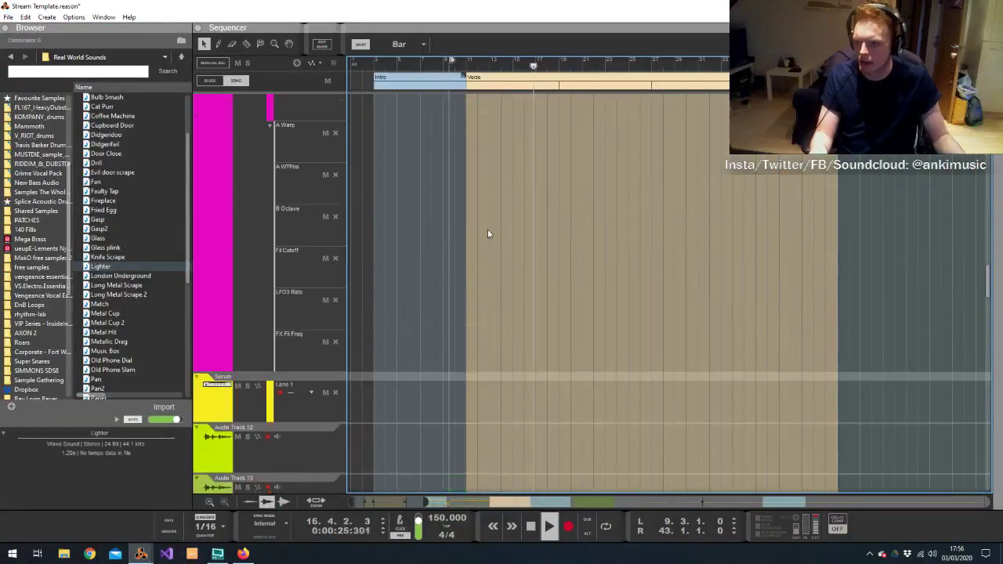
scroll(517, 231, up, 10)
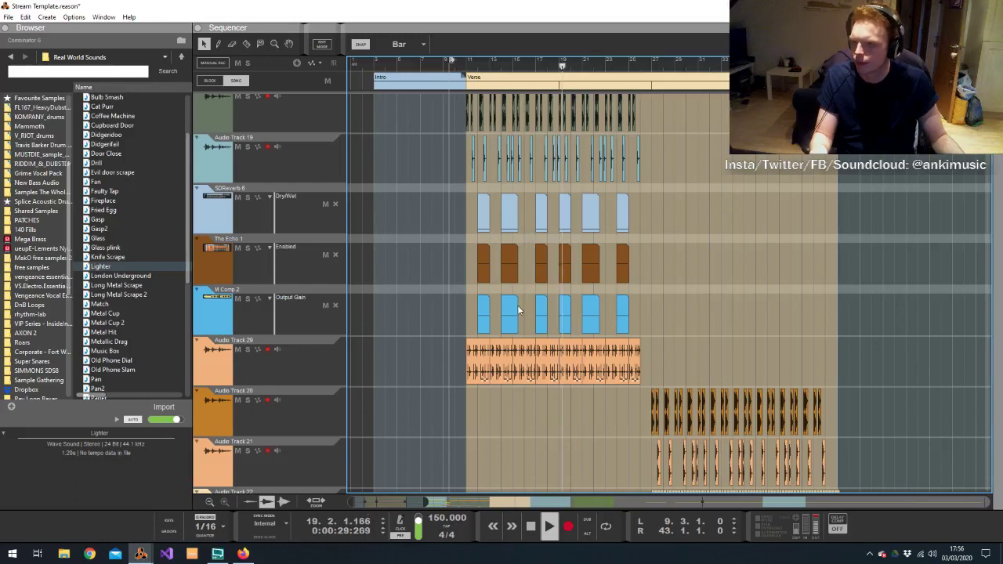
drag(522, 335, 508, 196)
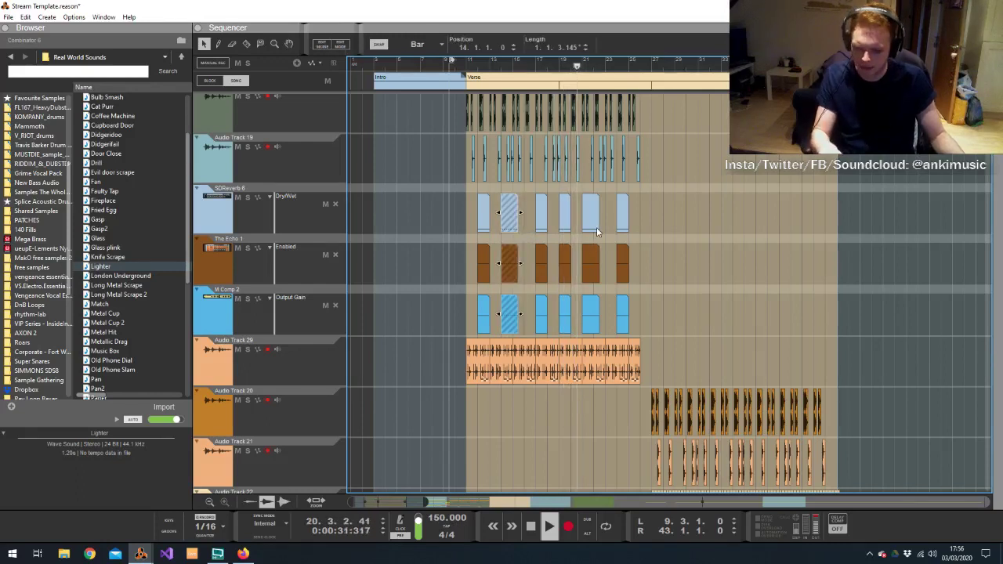
key(ctrl+v)
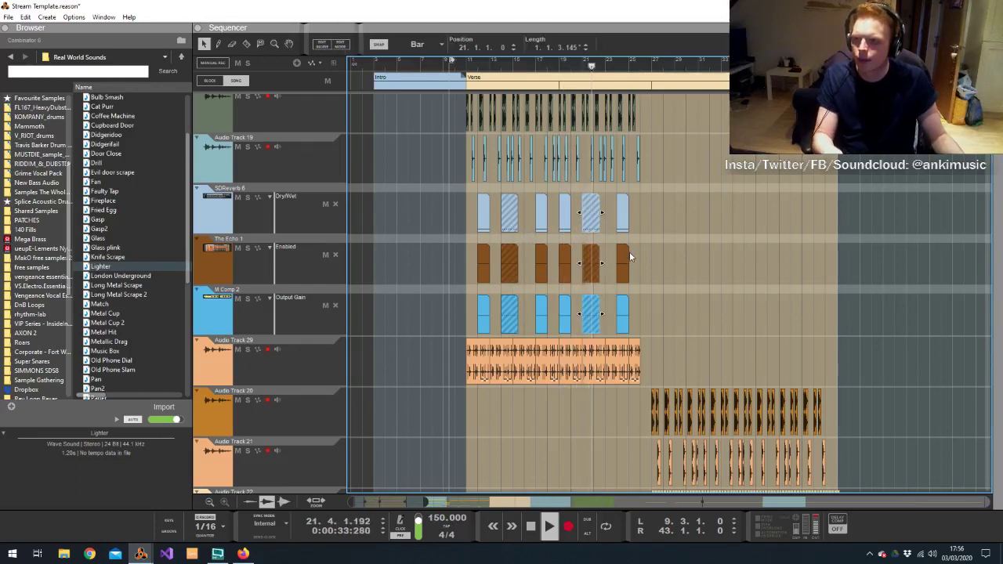
drag(643, 214, 616, 329)
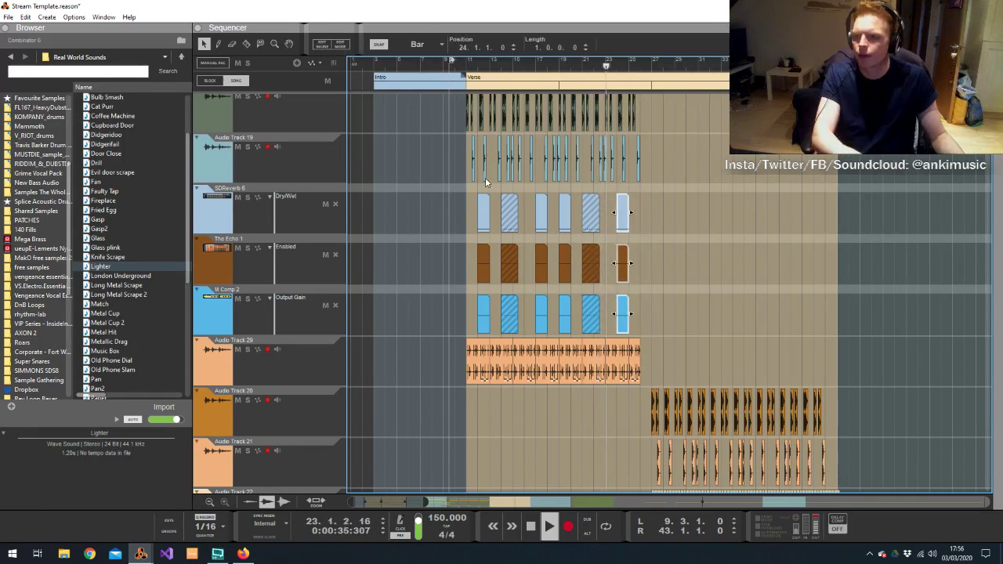
click(633, 259)
scroll(626, 259, down, 15)
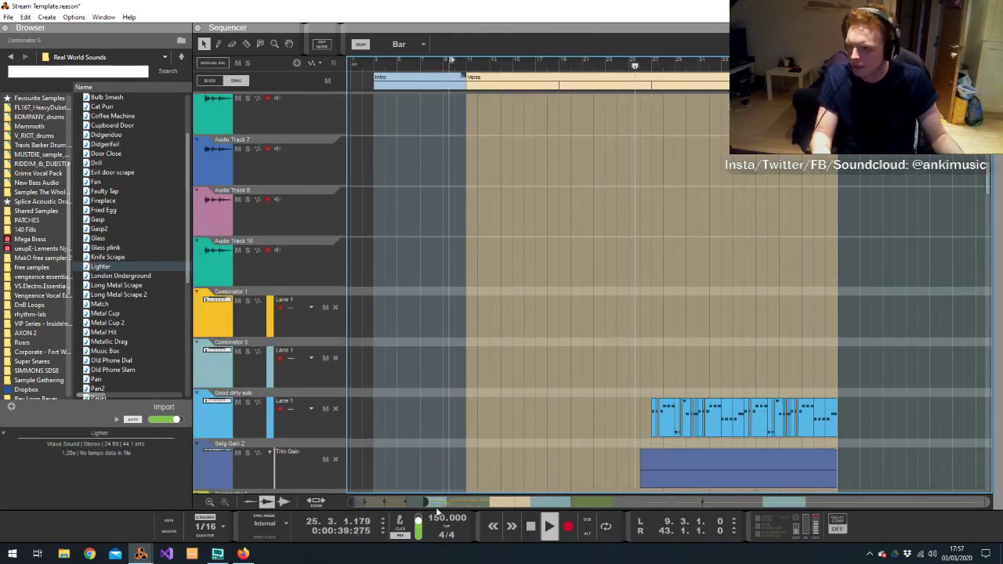
Stop playback and move the song position to the start of the verse at bar 11
scroll(558, 266, down, 3)
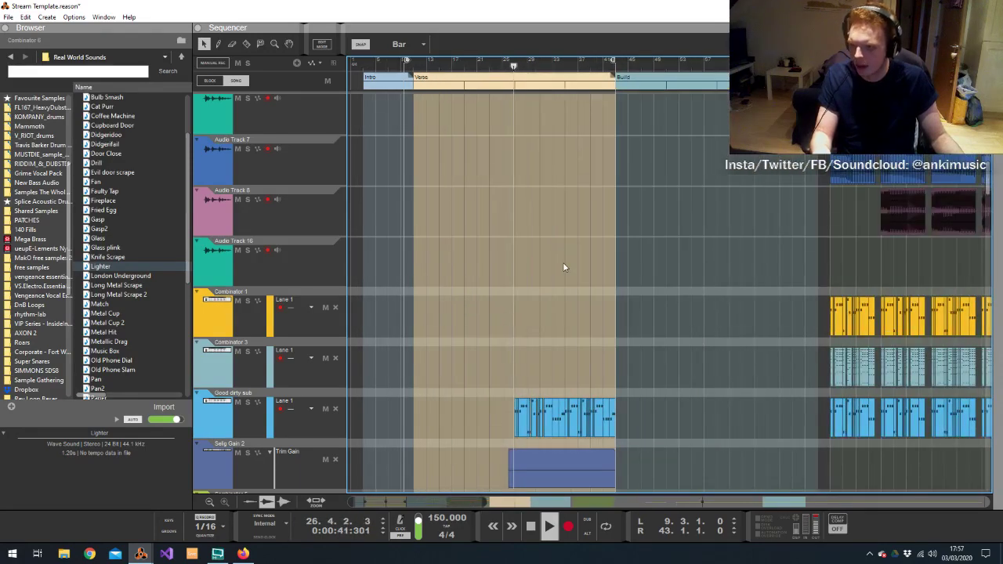
scroll(549, 267, down, 5)
scroll(536, 289, up, 5)
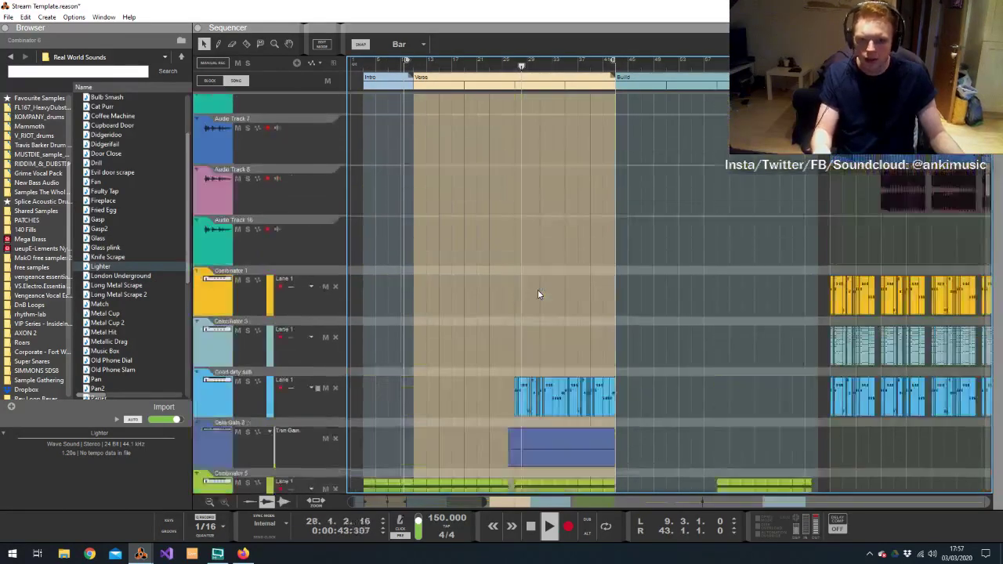
scroll(538, 290, down, 3)
key(space)
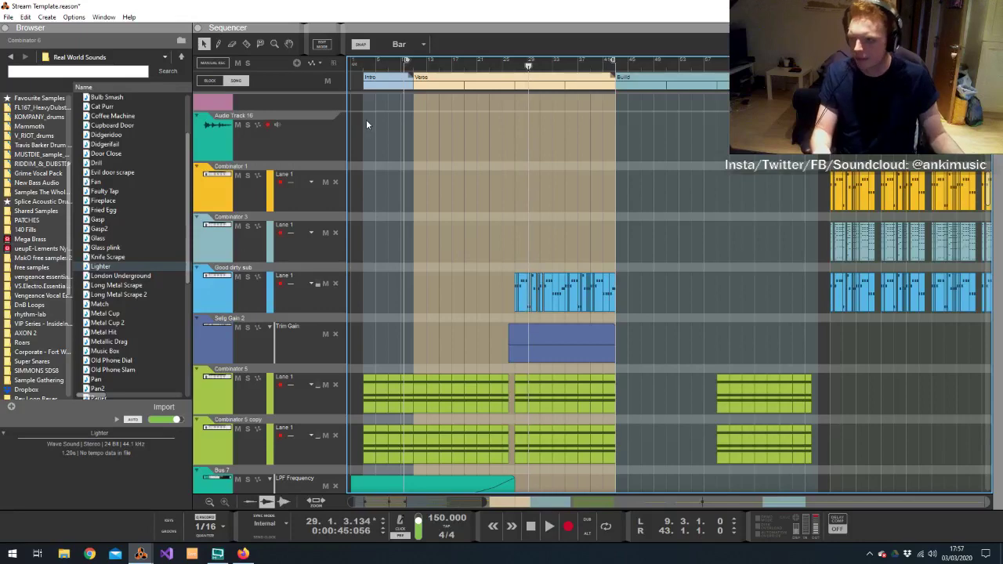
click(410, 76)
Create a new Combinator track directly below Audio Track 16
right_click(252, 256)
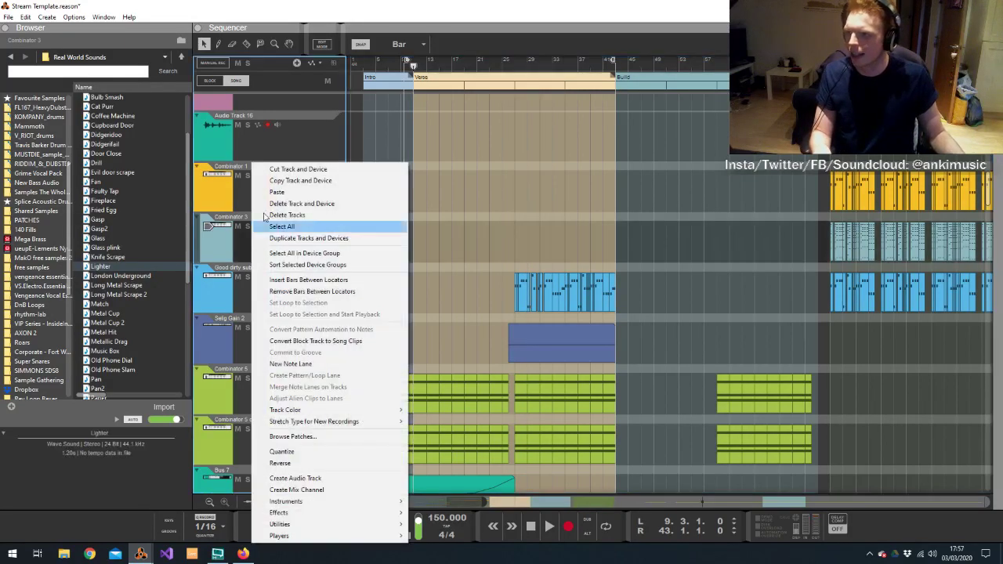
click(248, 141)
right_click(249, 142)
mouse_move(282, 492)
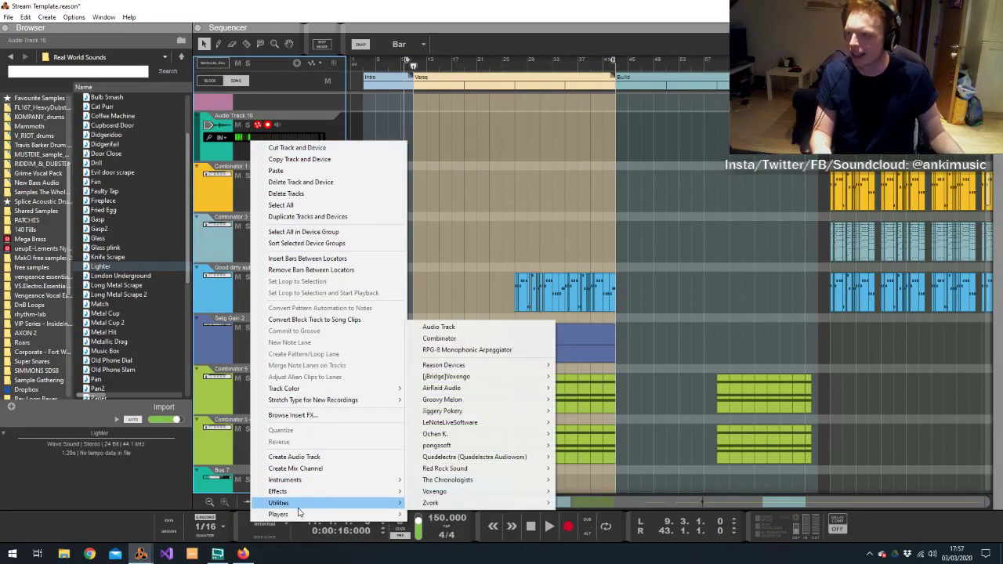
click(486, 343)
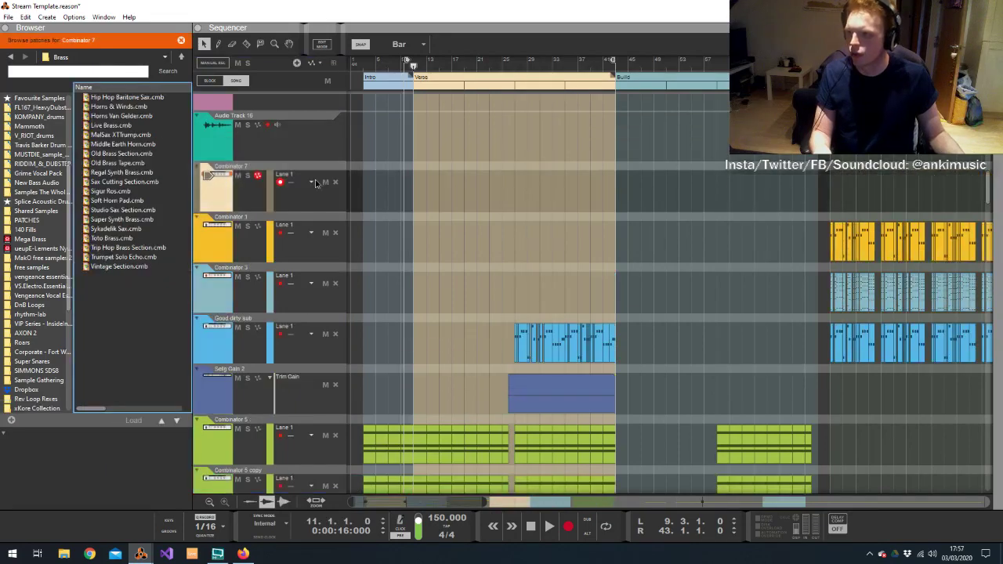
Switch to the rack and add a Monotone Bass Synthesizer inside Combinator 7
key(alt+Tab)
key(Tab)
right_click(430, 139)
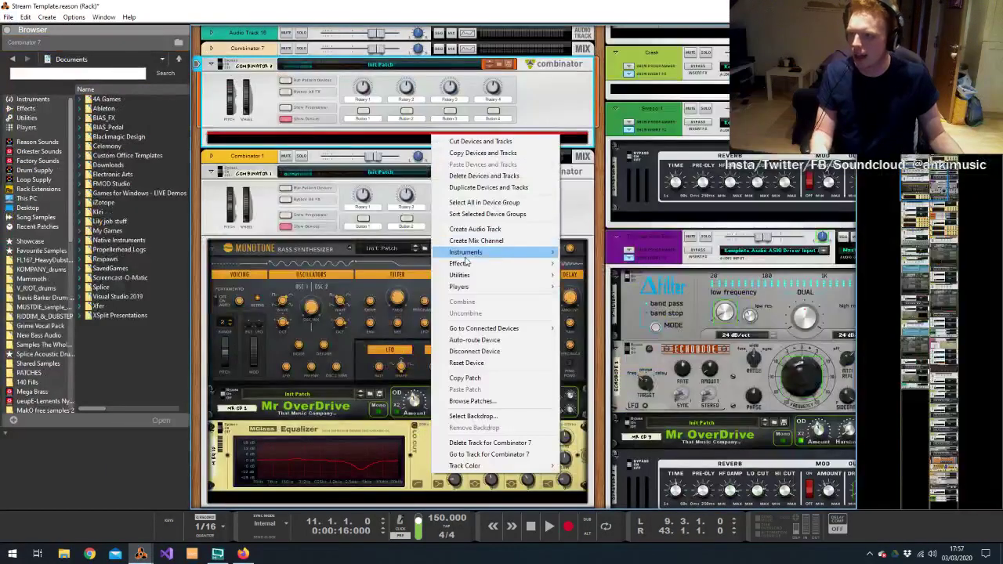
mouse_move(469, 259)
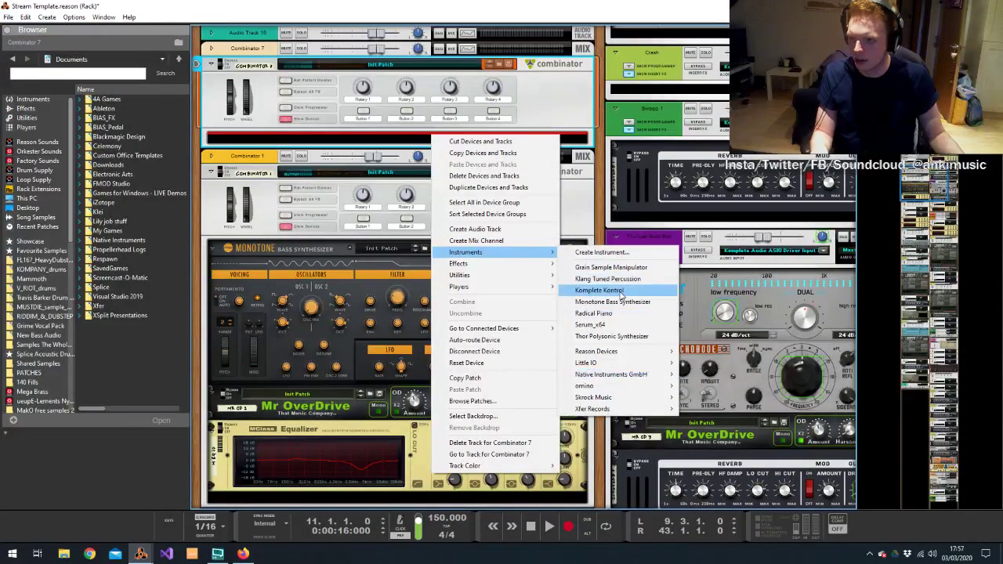
click(619, 302)
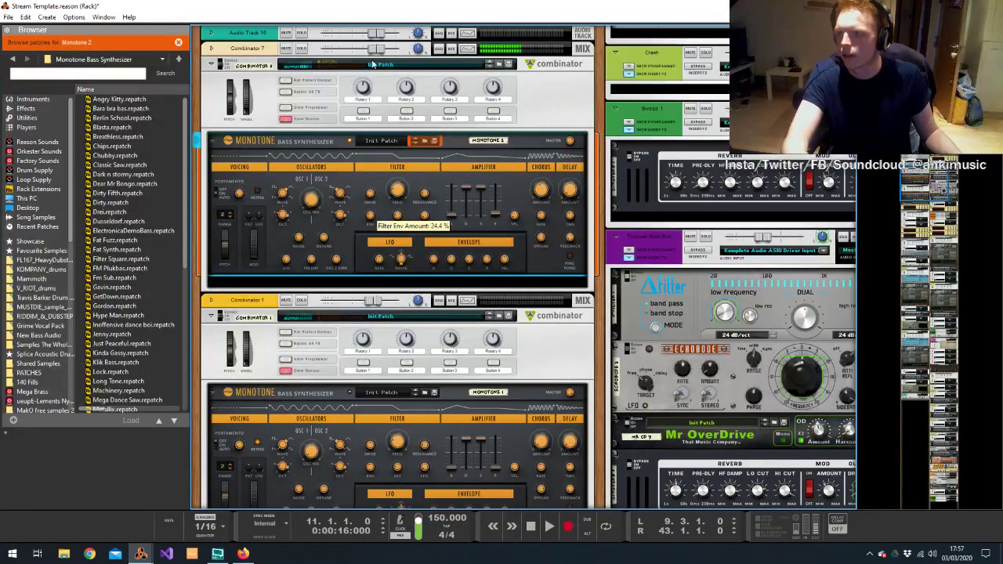
Add the OTT_x64 effect after Monotone in Combinator 7, with its Depth at about 57 %, and close its editor
right_click(339, 169)
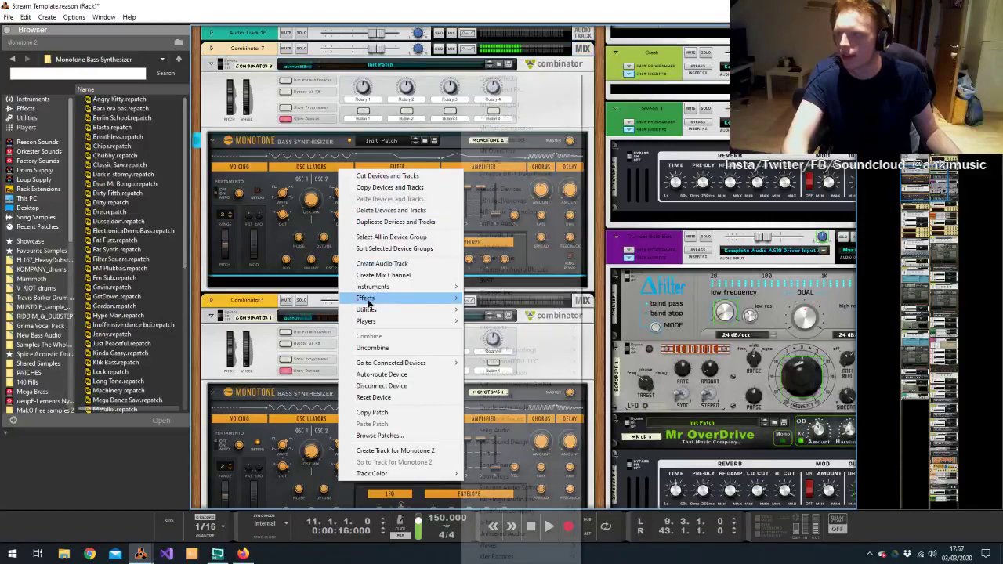
mouse_move(368, 303)
click(510, 163)
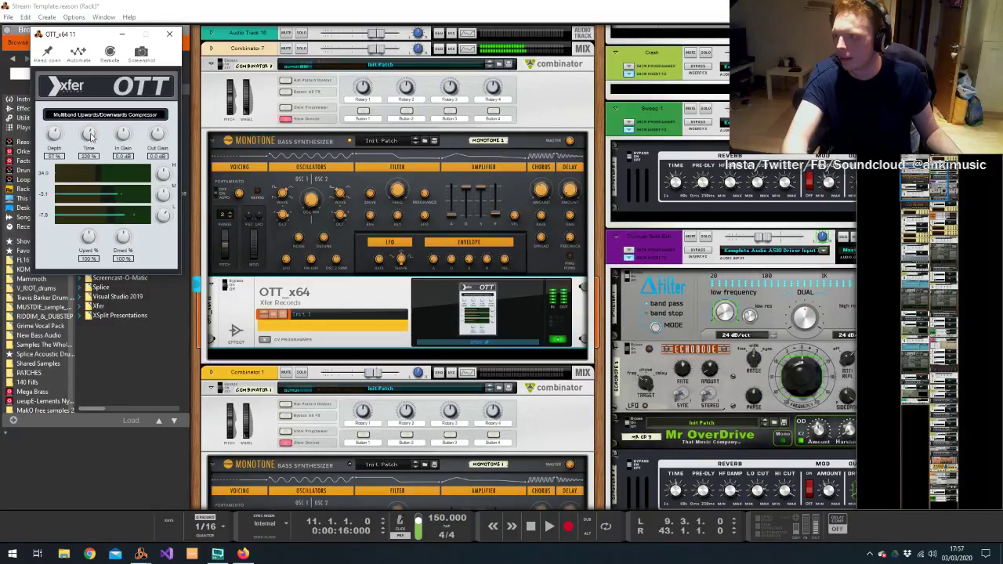
click(169, 34)
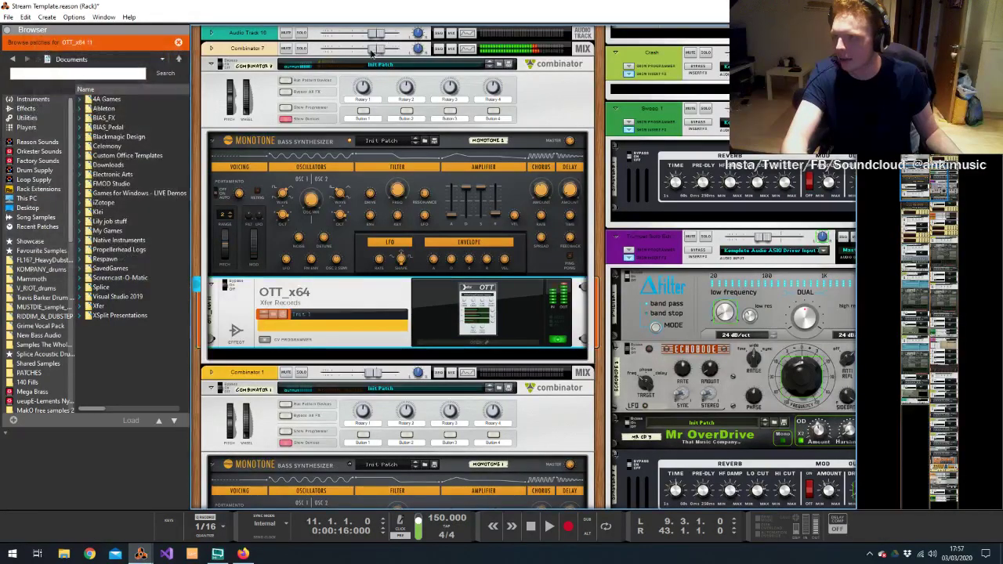
Lower Combinator 7's channel level to about -4.4 dB in the rack and return to the sequencer
click(367, 50)
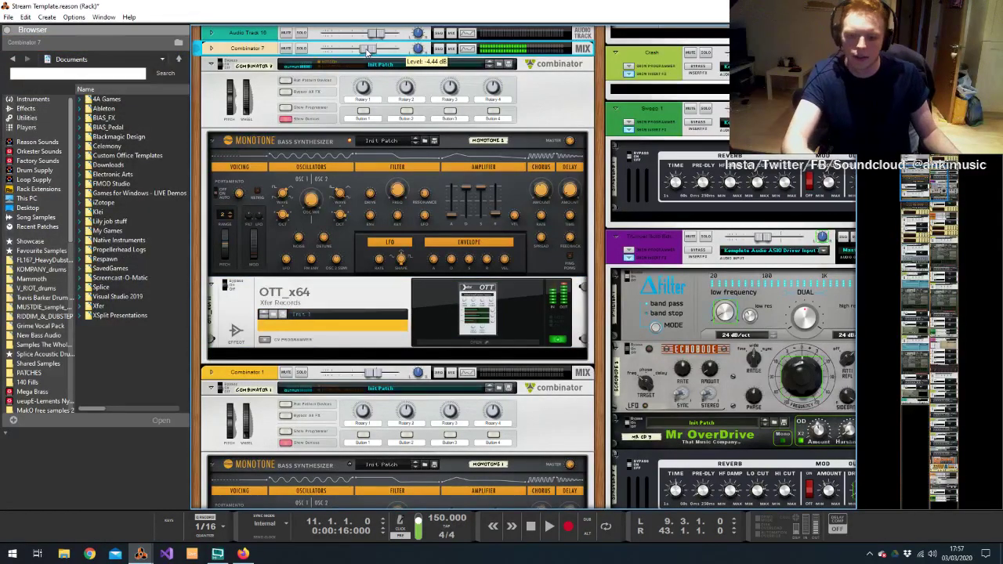
click(256, 194)
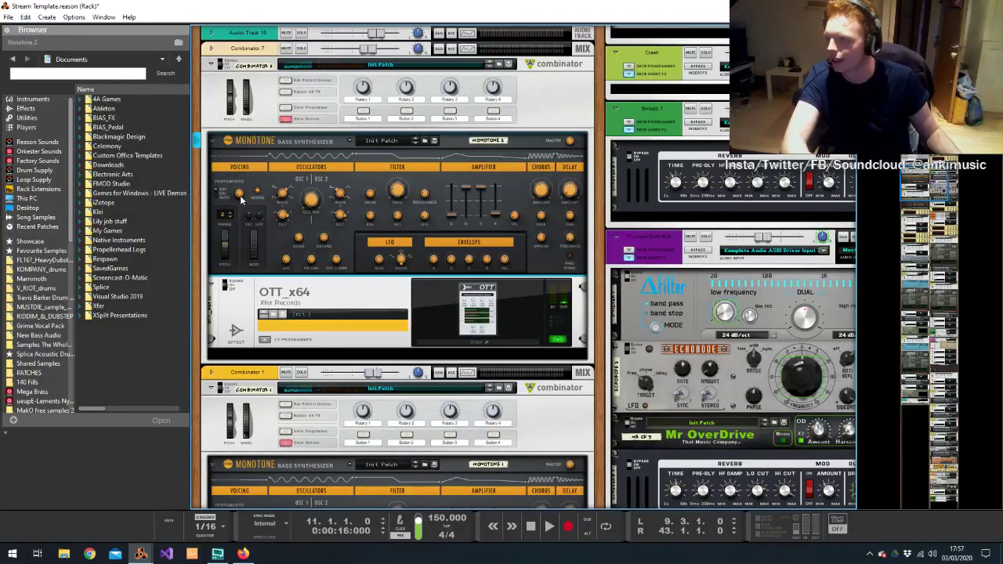
key(alt+Tab)
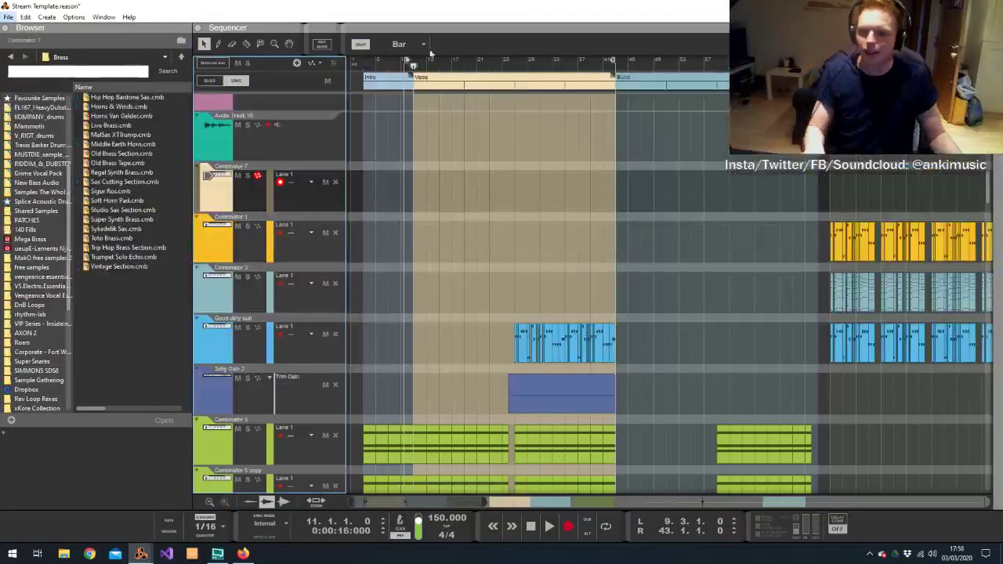
Play the arrangement from just before the intro to hear the new bass against it
key(space)
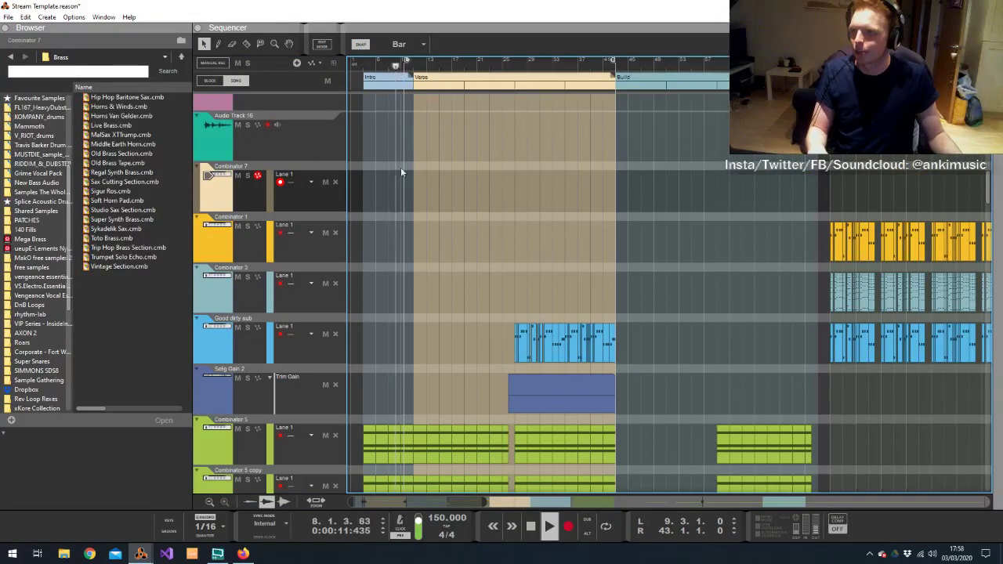
click(355, 69)
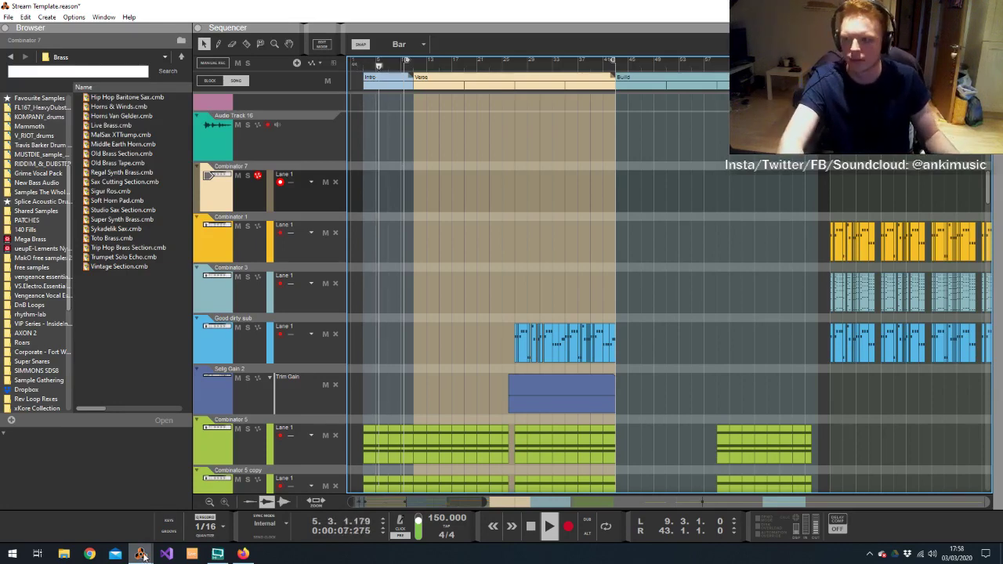
Lower Combinator 7's fader in the mixer and route its output to the Sidechain bus
mouse_move(141, 553)
click(174, 502)
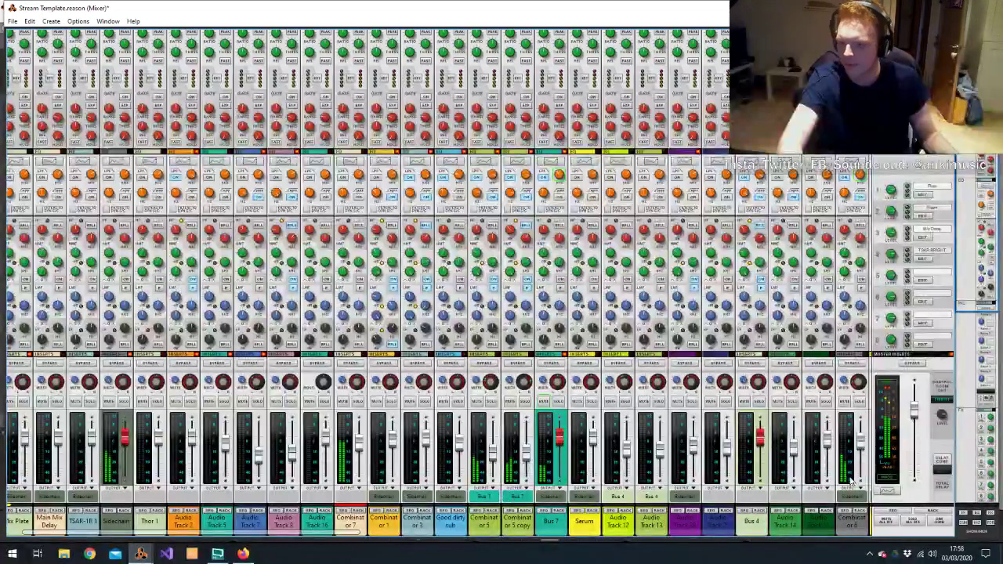
click(357, 447)
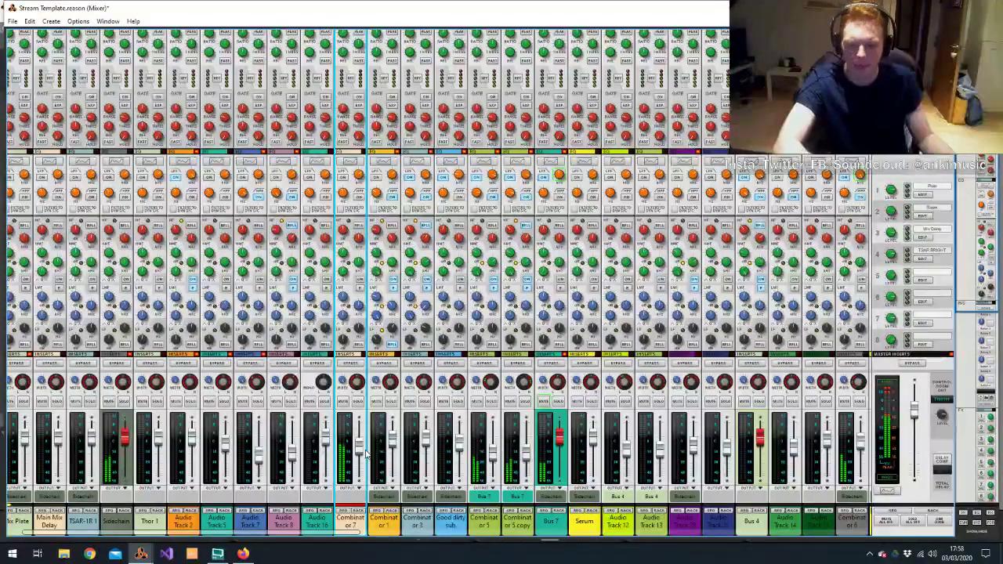
click(352, 498)
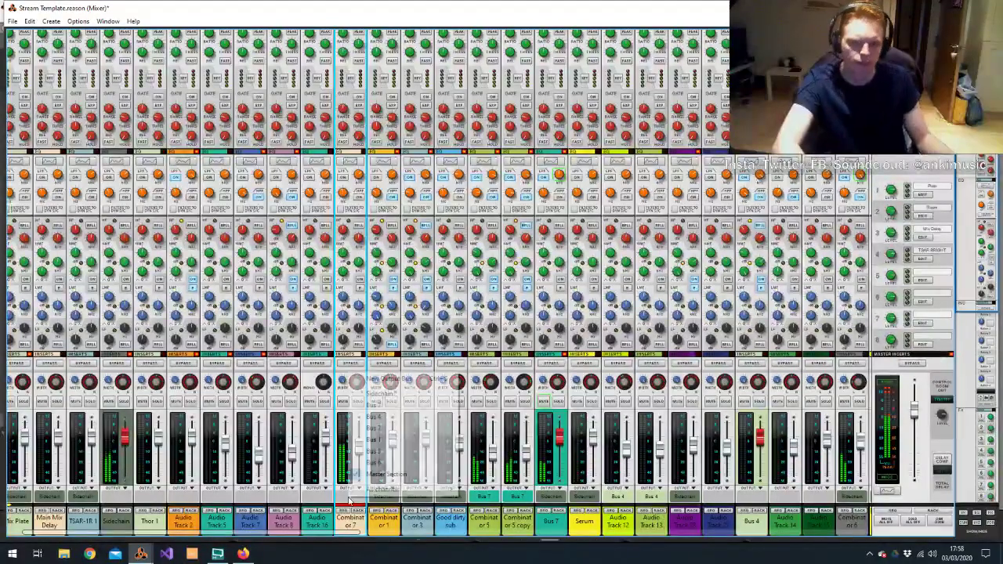
click(389, 402)
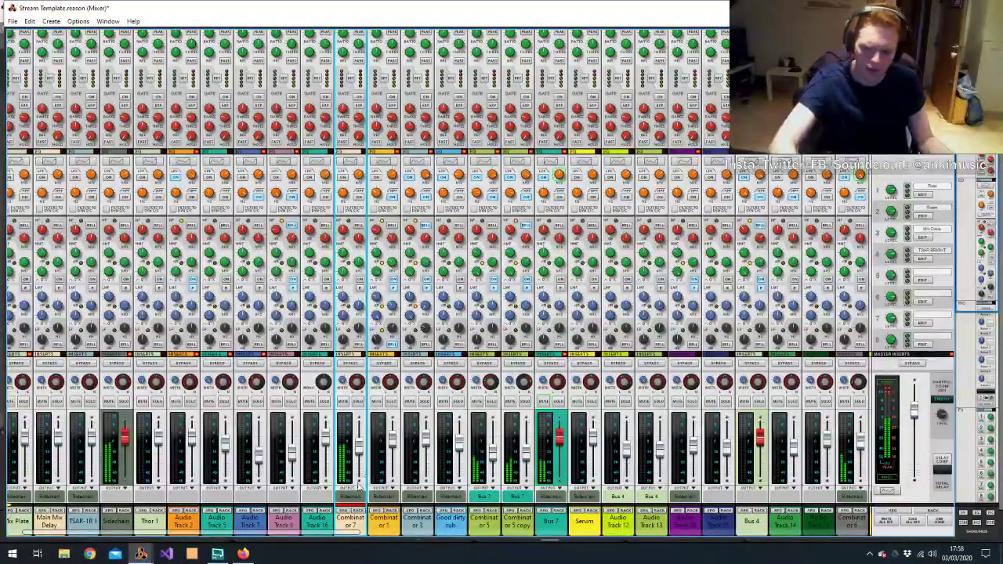
Set Combinator 7's high-pass filter to 72.1 Hz in the Spectrum EQ
key(F2)
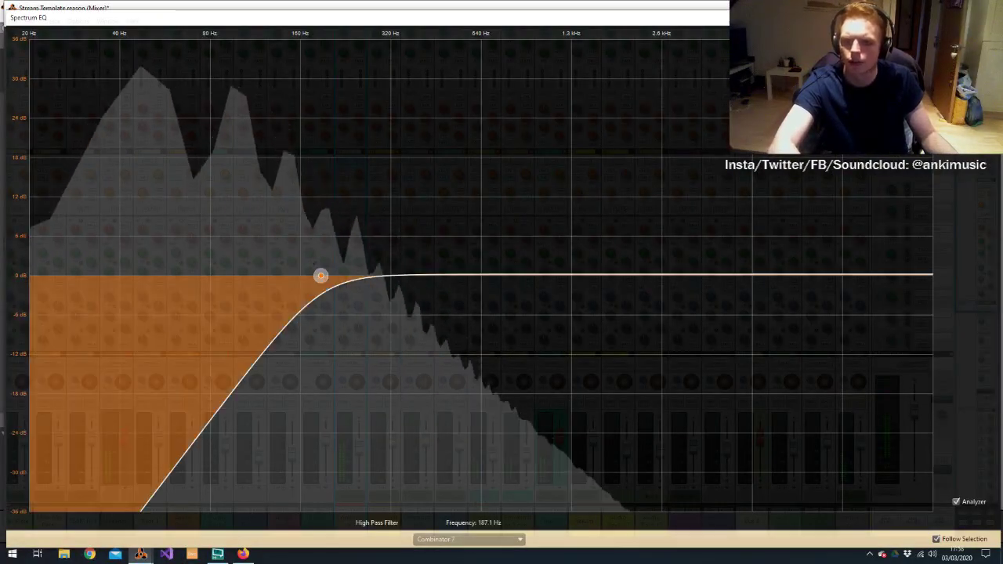
drag(320, 275, 199, 264)
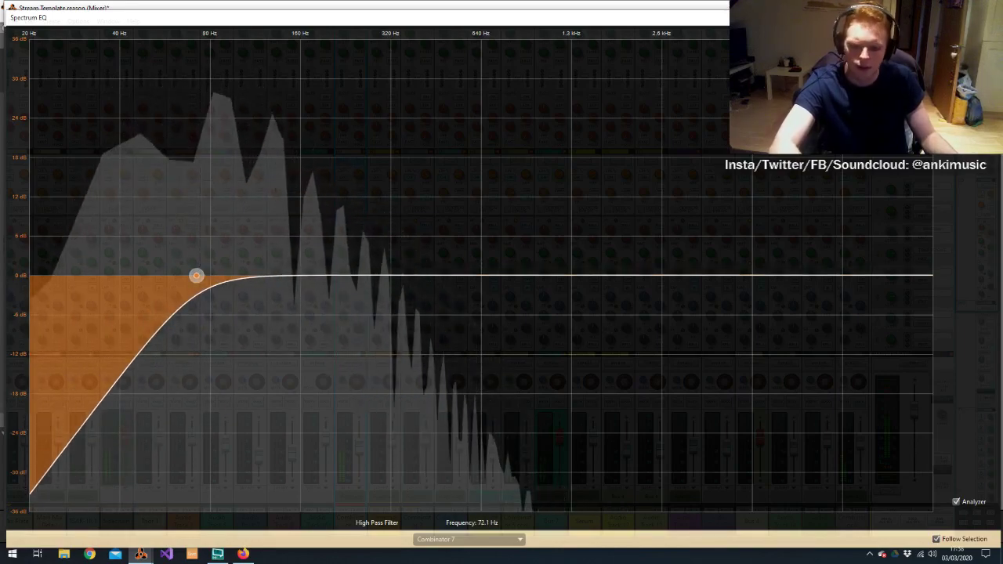
key(F2)
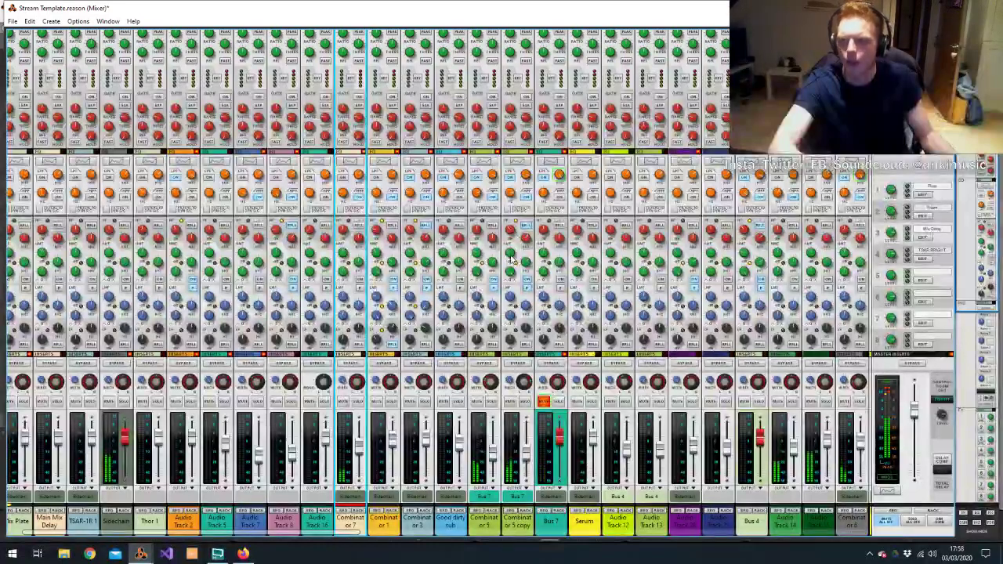
Return to the sequencer, stop playback and move the song position to the start of the intro at bar 3
key(alt+Tab)
key(space)
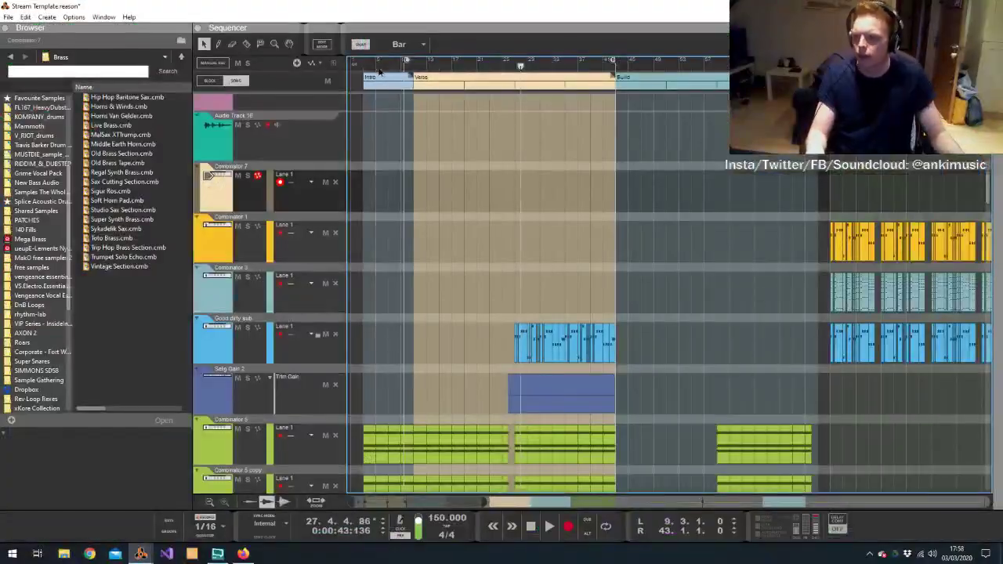
click(359, 67)
scroll(358, 67, up, 4)
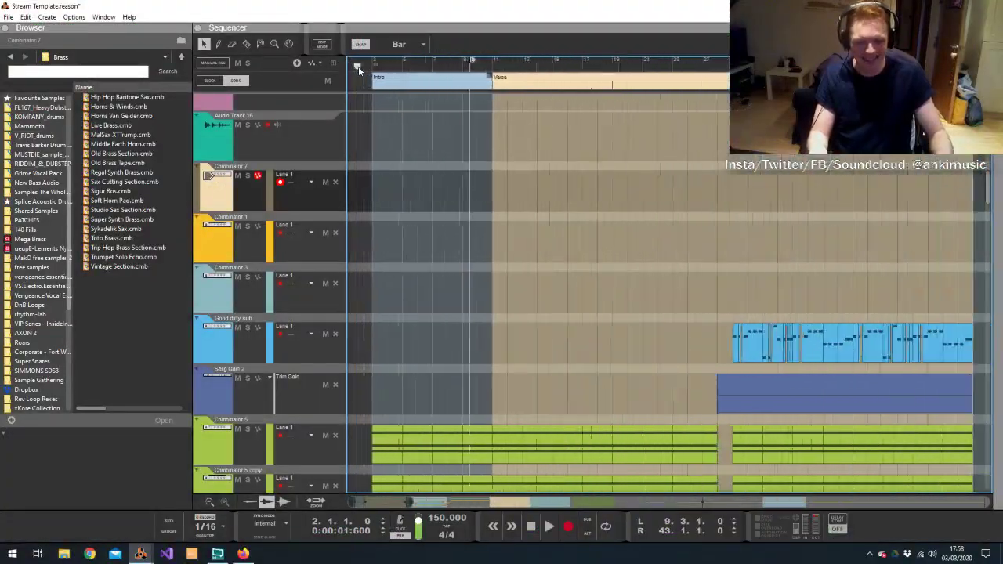
click(377, 68)
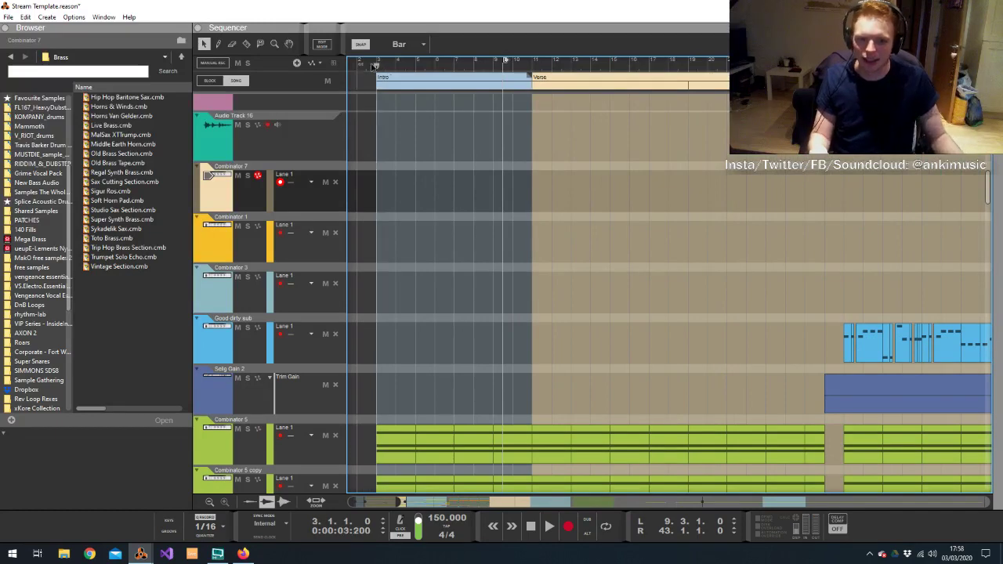
Draw an eight-bar clip on the Combinator 7 track starting at bar 3, spanning the intro
scroll(371, 243, down, 1)
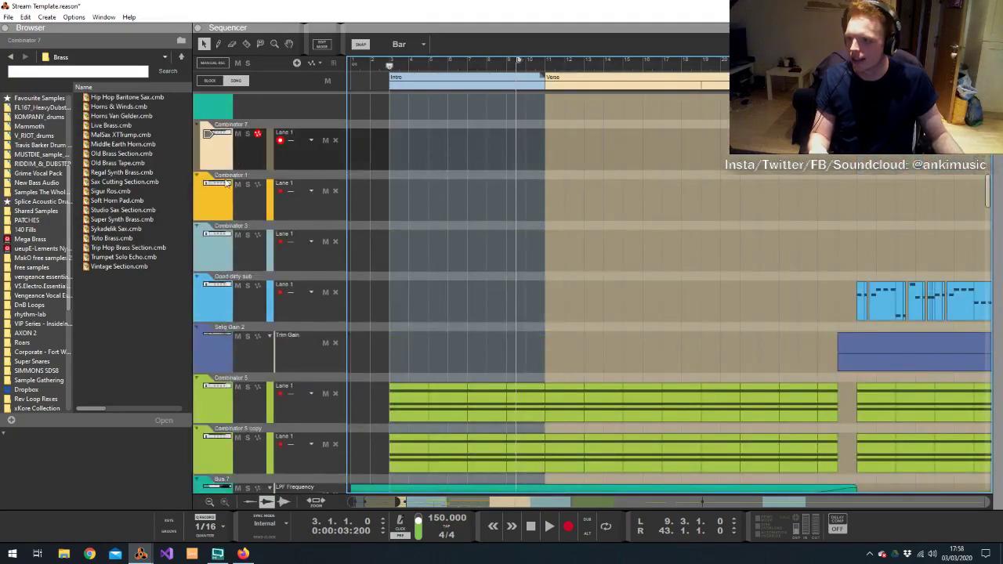
click(239, 147)
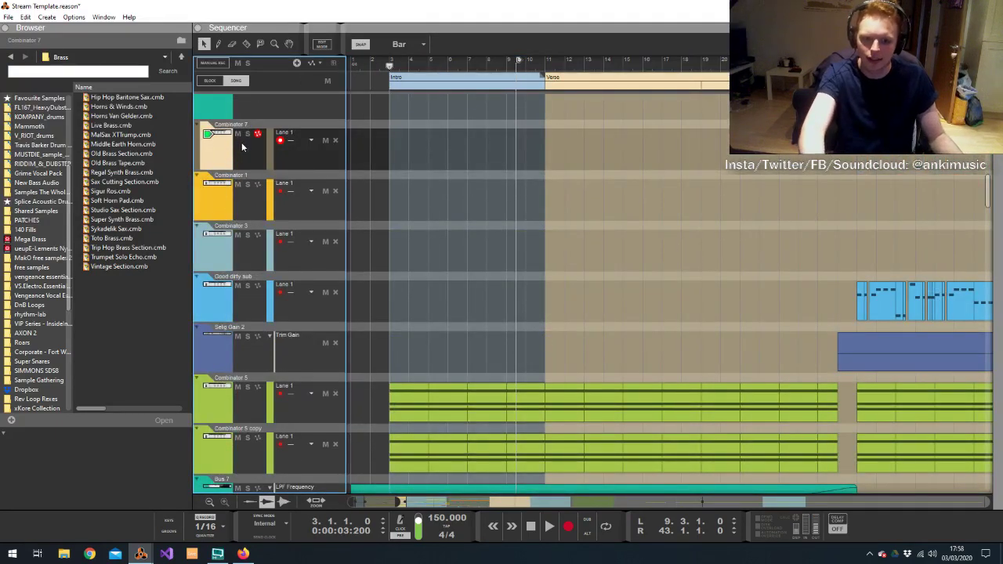
click(378, 154)
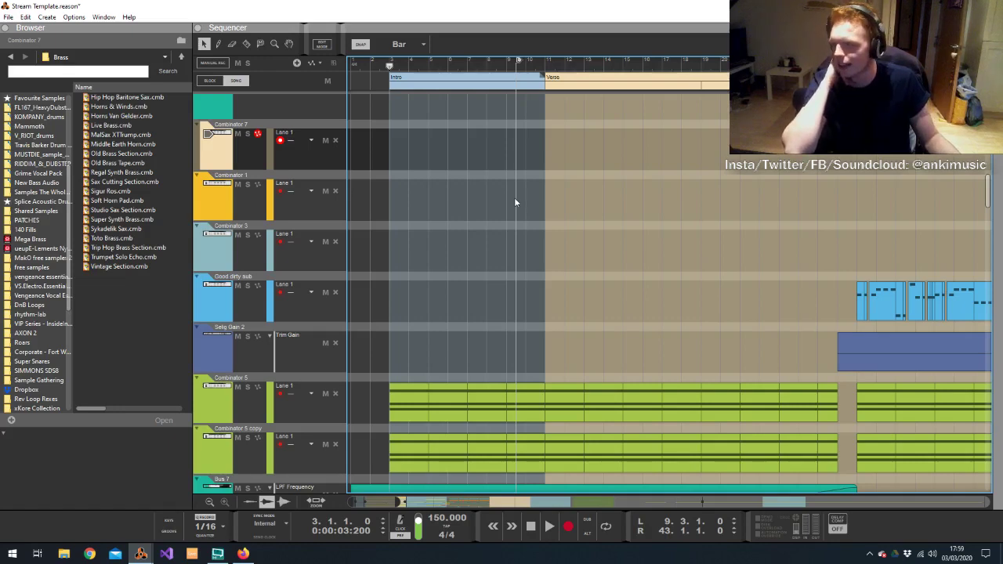
scroll(515, 202, up, 1)
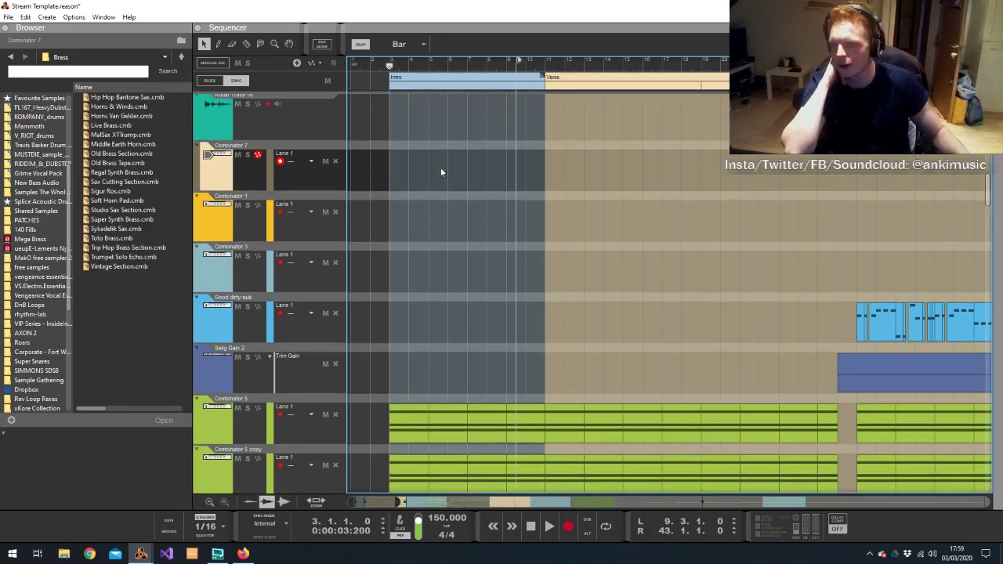
drag(395, 176, 539, 172)
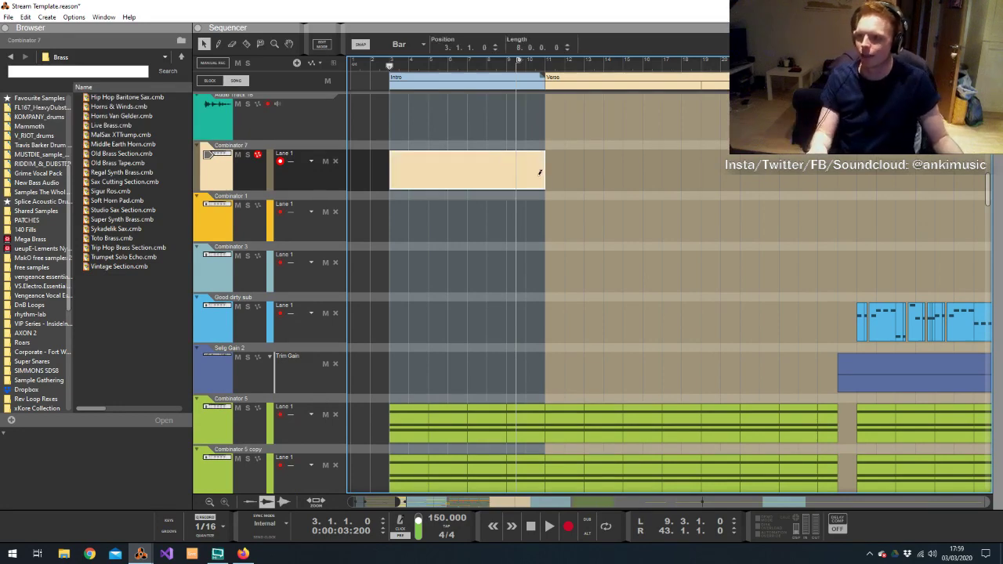
Open the new Combinator 7 clip for editing and draw a D#1 note of length 0.0.2.0 at 3.1.1.0
double_click(524, 185)
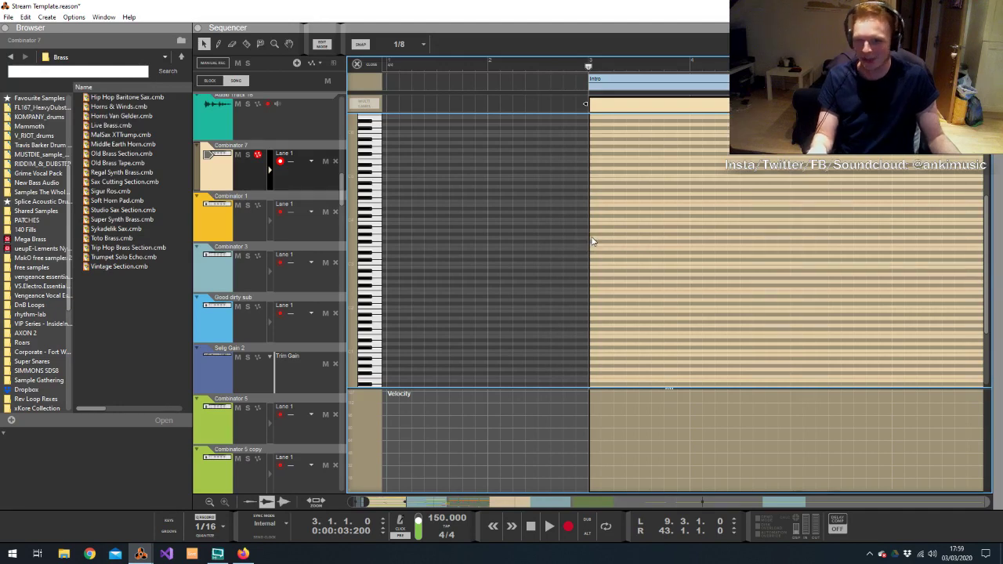
scroll(601, 228, down, 3)
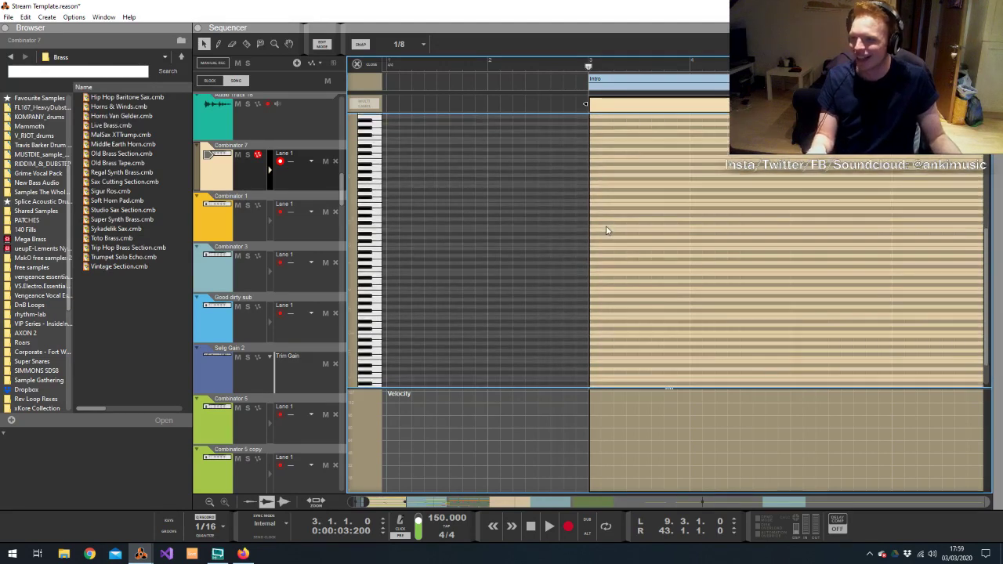
click(598, 274)
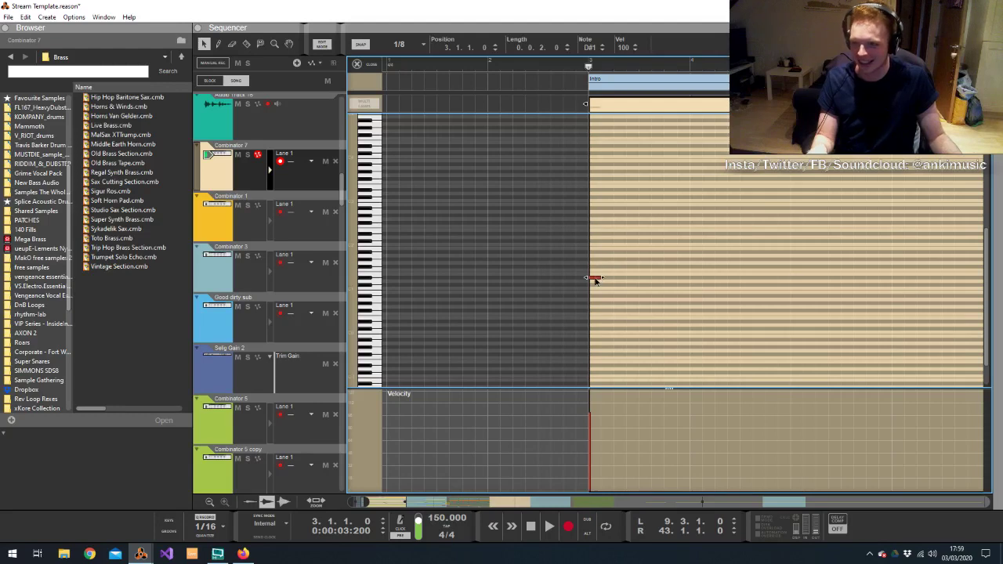
Change the first note to a one-bar G#2, add a one-bar A#2 at 4.1.1.0 and play from bar 3
drag(596, 279, 594, 174)
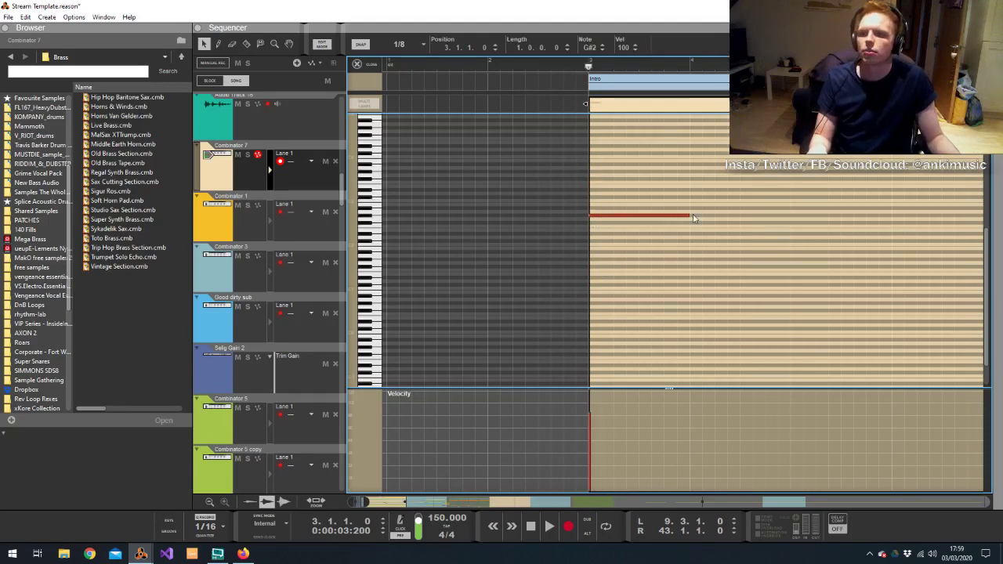
click(694, 217)
drag(694, 217, 700, 208)
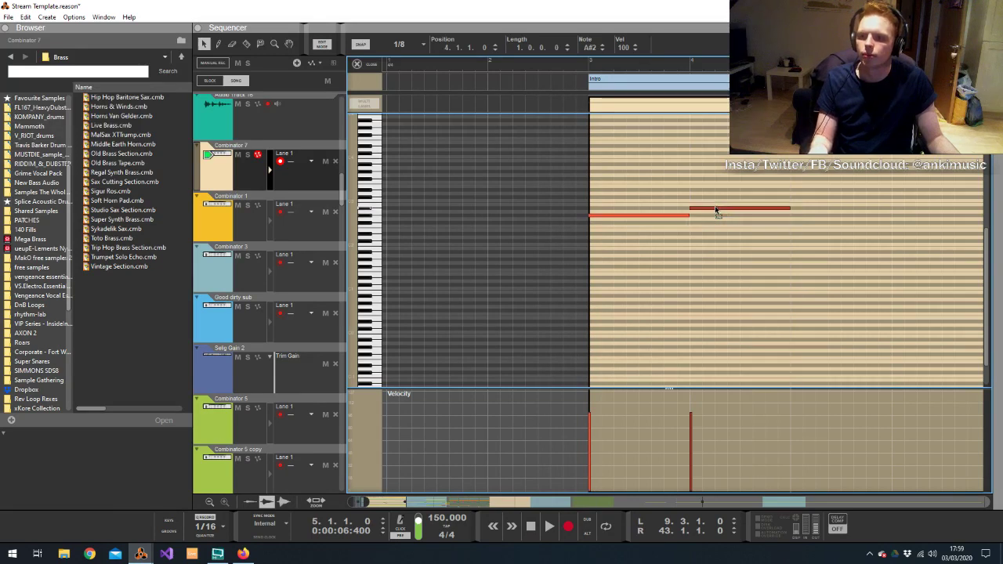
click(569, 72)
key(space)
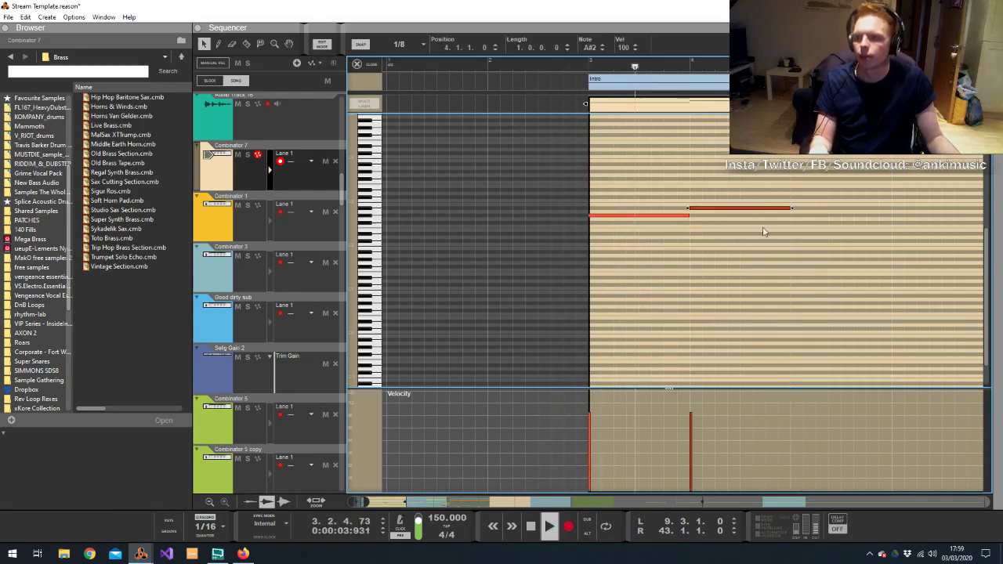
Add a one-bar C3 note at 5.1.1.0 and a one-bar D#2 note at 6.1.1.0
click(817, 212)
drag(817, 212, 822, 205)
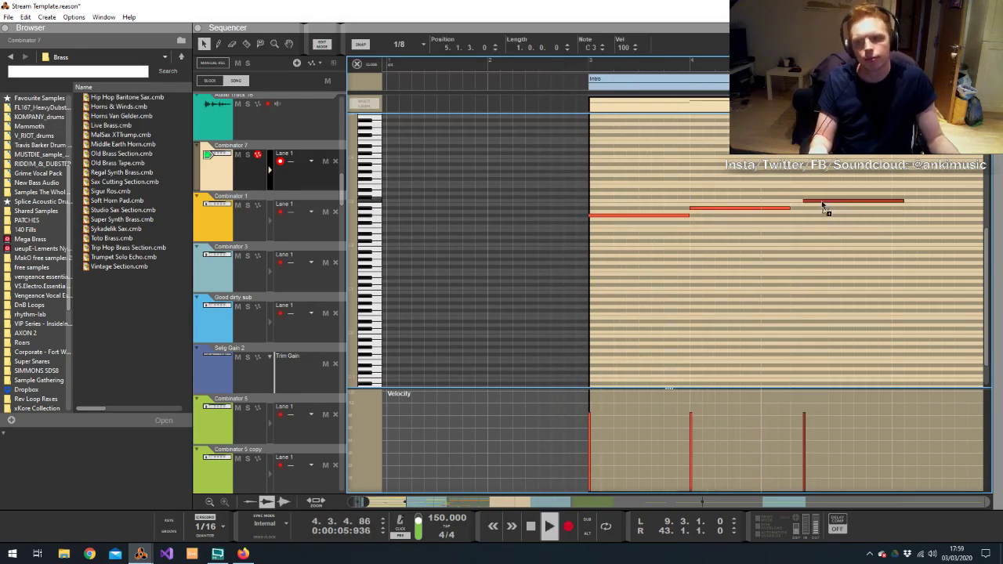
click(918, 245)
drag(918, 245, 924, 238)
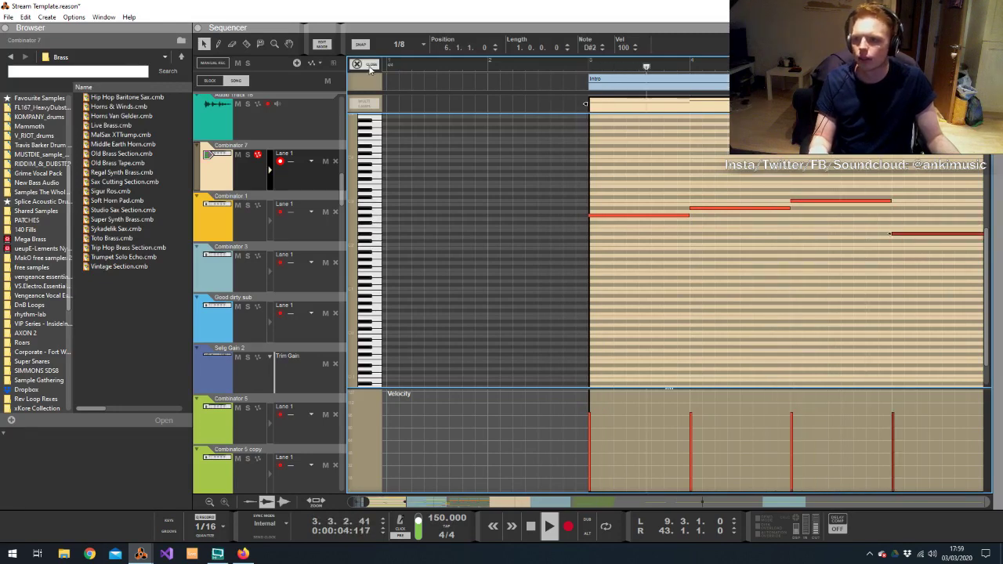
Shorten the Combinator 7 clip to four bars and repeat it at bar 7 to fill the intro
double_click(413, 247)
mouse_move(542, 169)
mouse_down()
mouse_move(437, 170)
mouse_move(541, 185)
mouse_up()
click(605, 191)
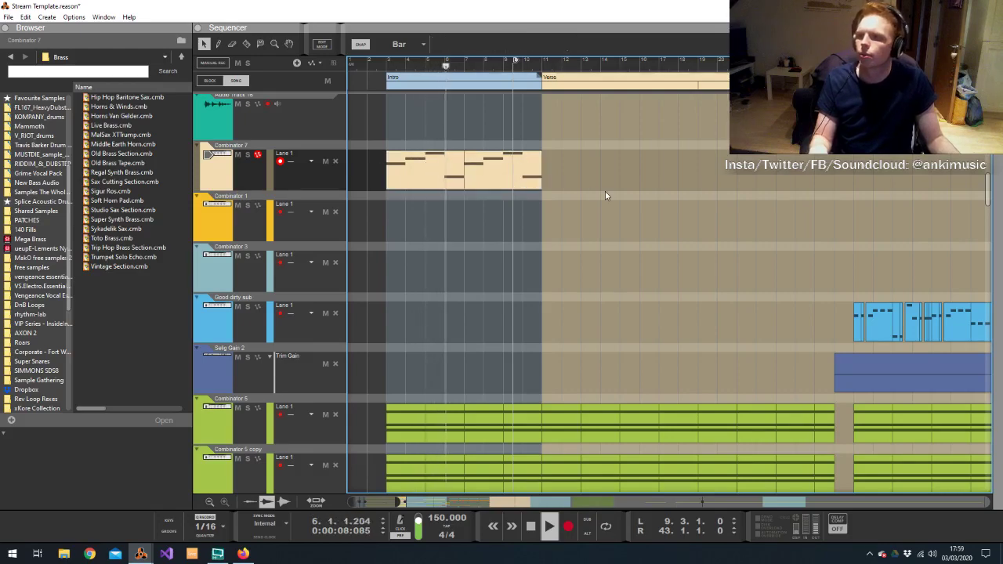
Check Combinator 7's level in the mixer and duplicate the two intro clips to the verse at bar 11
key(alt+Tab)
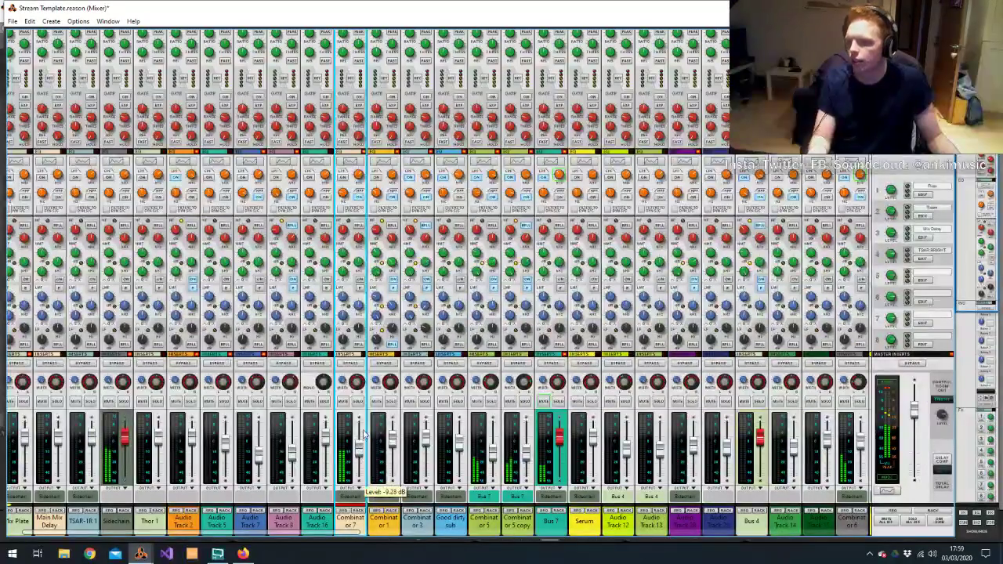
key(alt+Tab)
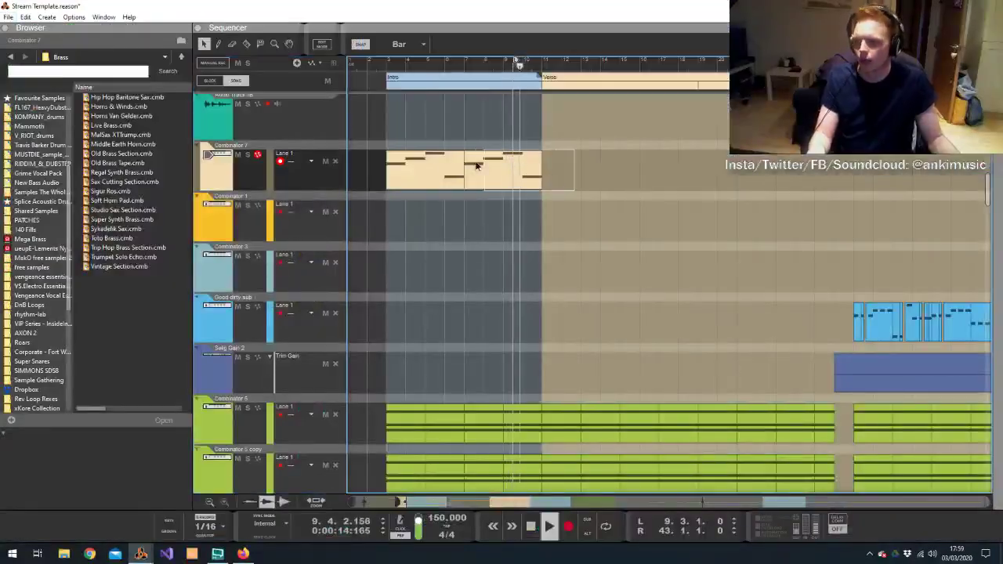
key(ctrl+d)
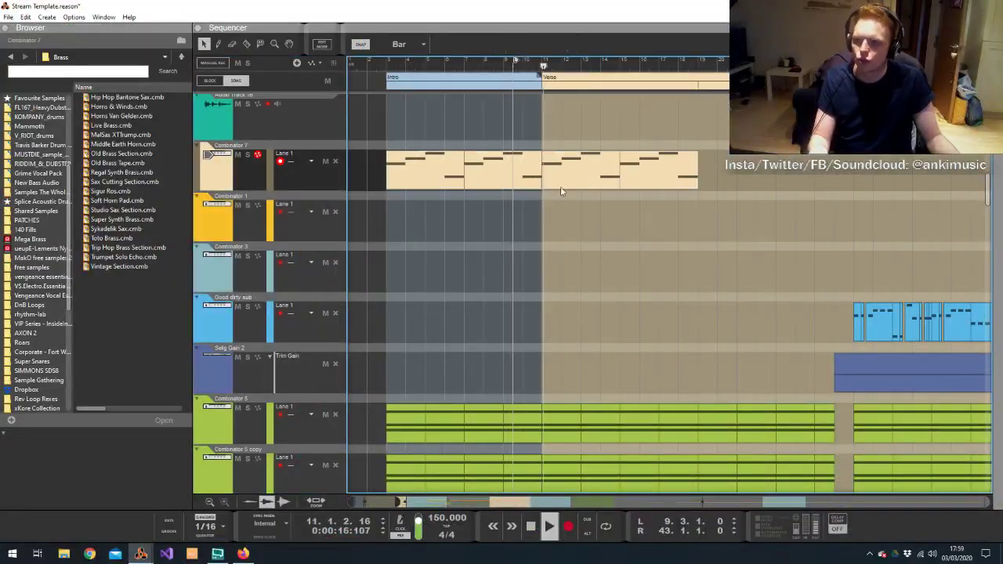
Change the last note of the bar 11 clip, at 14.1.1.0, to G2 and play it back
double_click(562, 191)
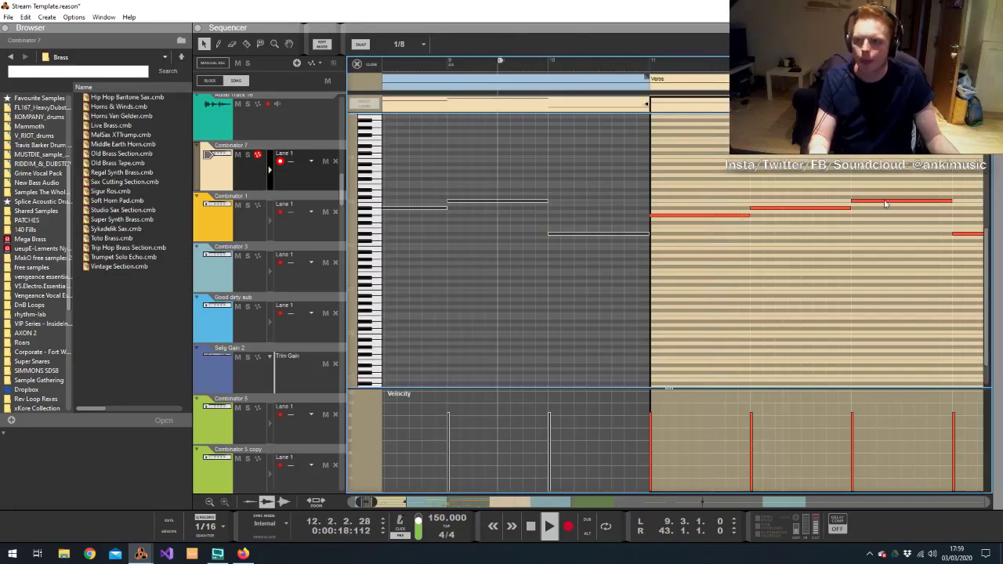
drag(367, 510, 383, 510)
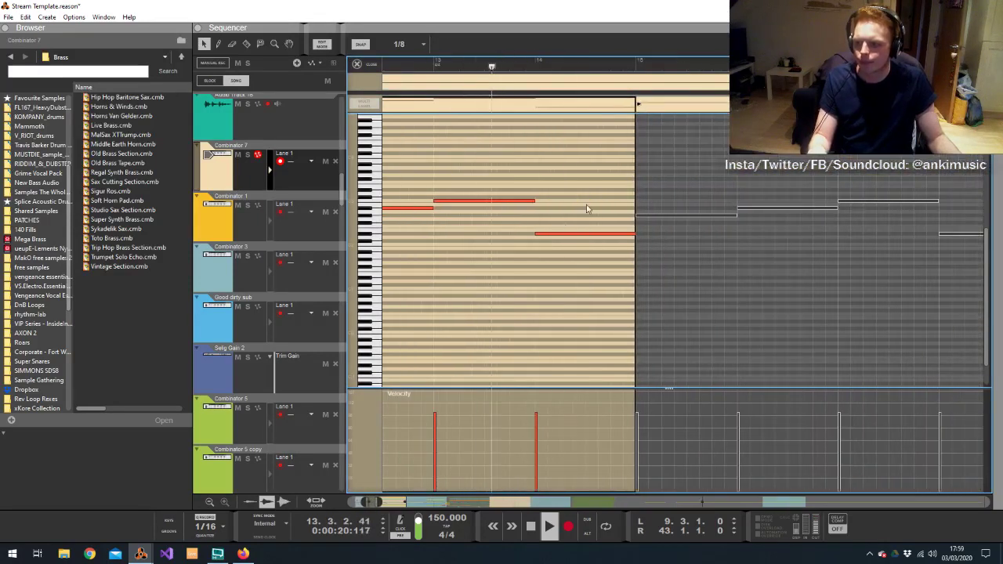
click(588, 234)
click(602, 50)
click(601, 50)
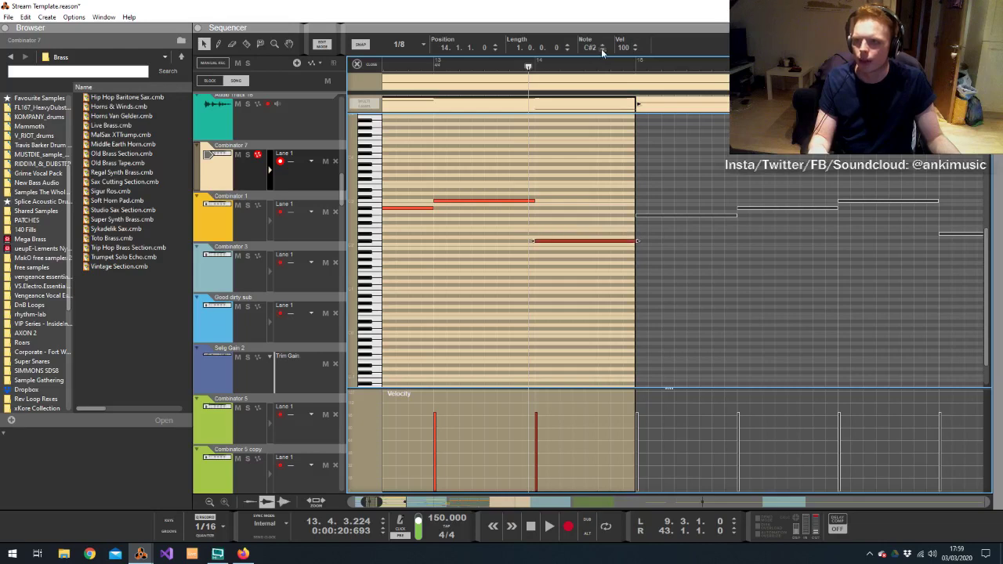
scroll(602, 47, up, 6)
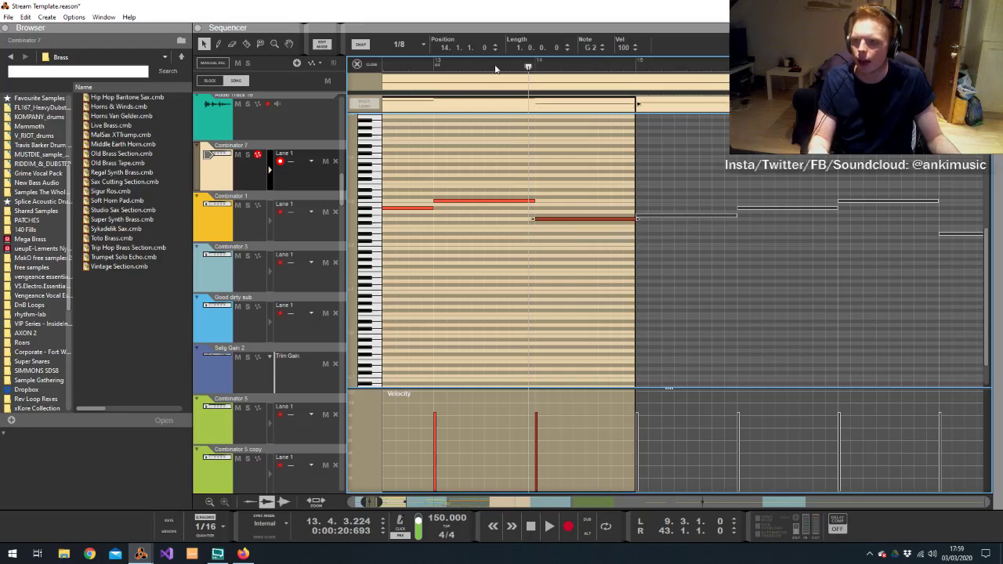
click(527, 66)
key(space)
key(ctrl+e)
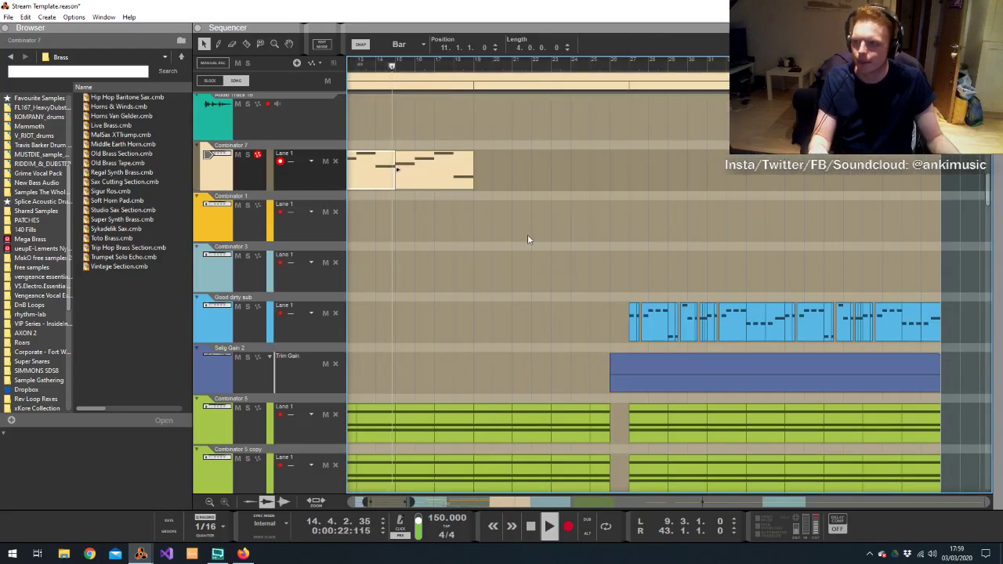
In the clip at bar 15, lower the notes of bars 17 and 18 to F2 and end with a half-bar G2 at 18.3.1.0
double_click(453, 172)
drag(838, 200, 836, 233)
drag(897, 234, 944, 193)
key(space)
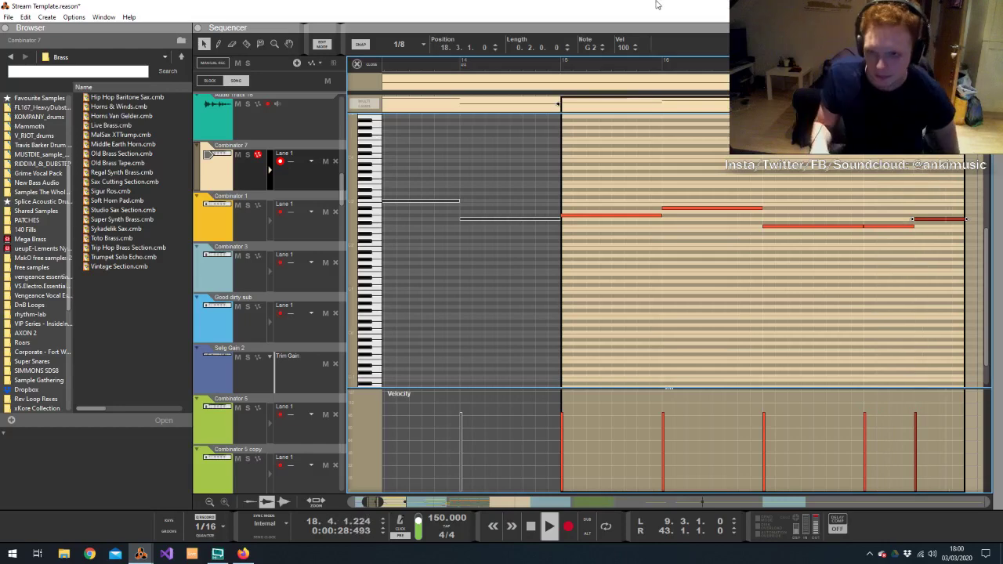
click(357, 64)
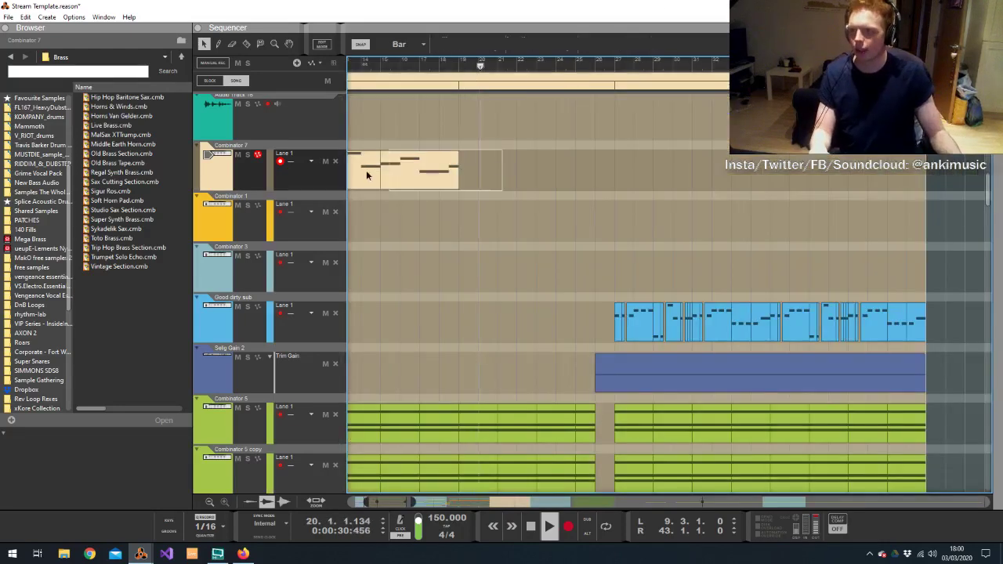
Copy the two Combinator 7 clips at bars 11 and 15 and paste them at bar 19
scroll(366, 175, left, 3)
key(space)
drag(566, 180, 405, 165)
key(ctrl+c)
key(ctrl+v)
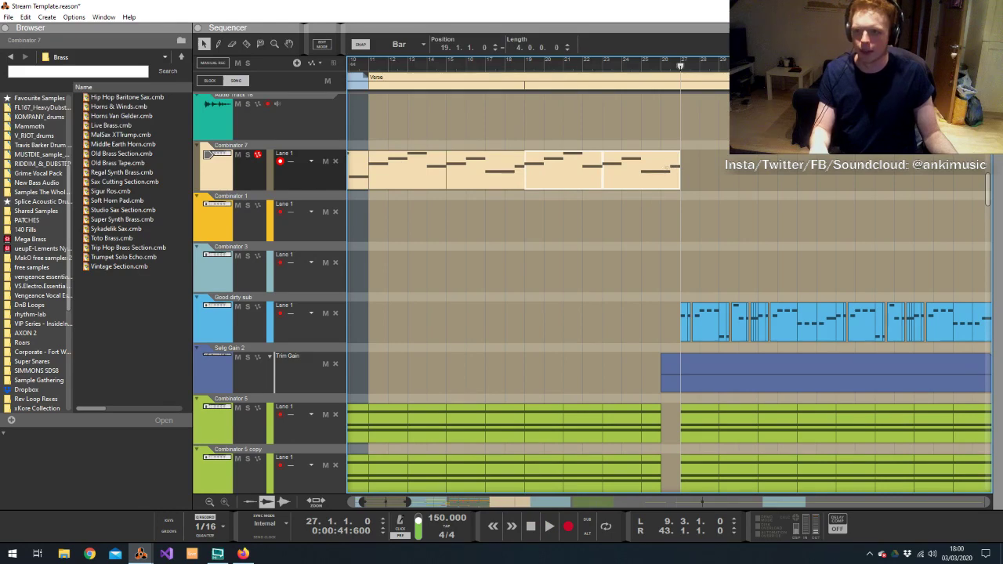
Shorten the last Combinator 7 clip so it ends at bar 26
click(692, 172)
click(663, 168)
drag(679, 170, 664, 180)
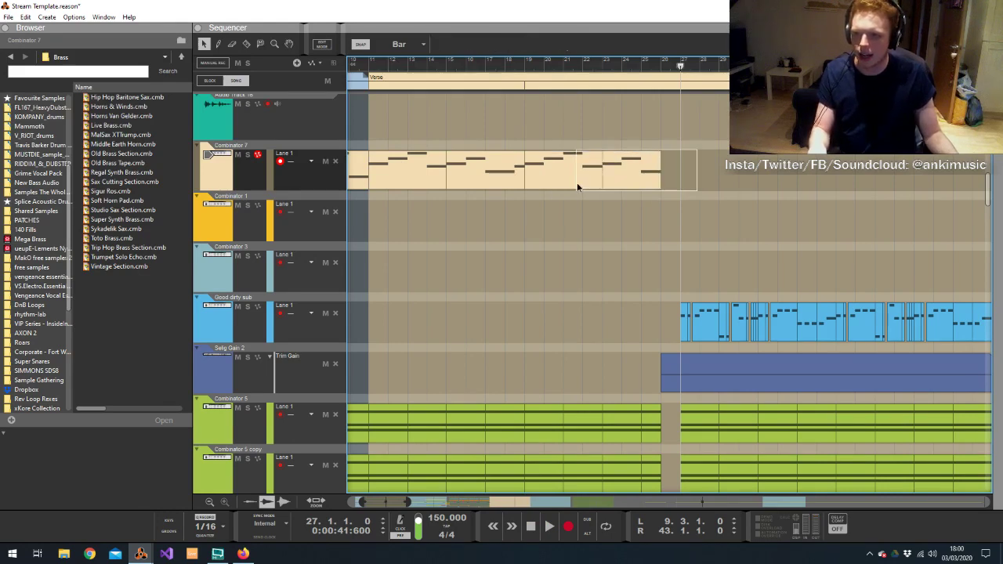
Copy Combinator 7's verse clips from bars 11 to 26, paste them at bar 27 and play from bar 26
drag(578, 187, 442, 187)
key(ctrl+c)
click(680, 68)
key(ctrl+v)
click(665, 66)
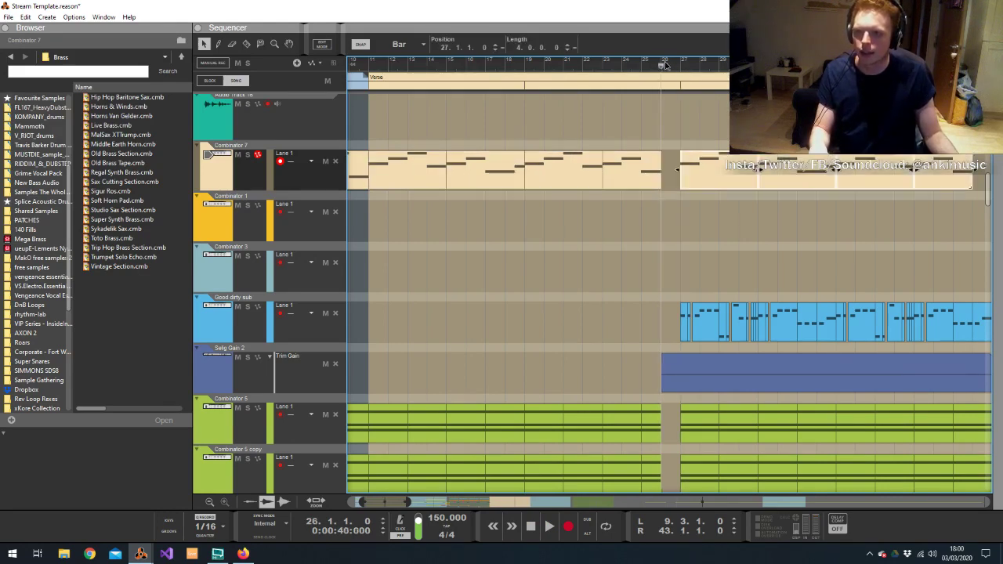
key(space)
click(722, 239)
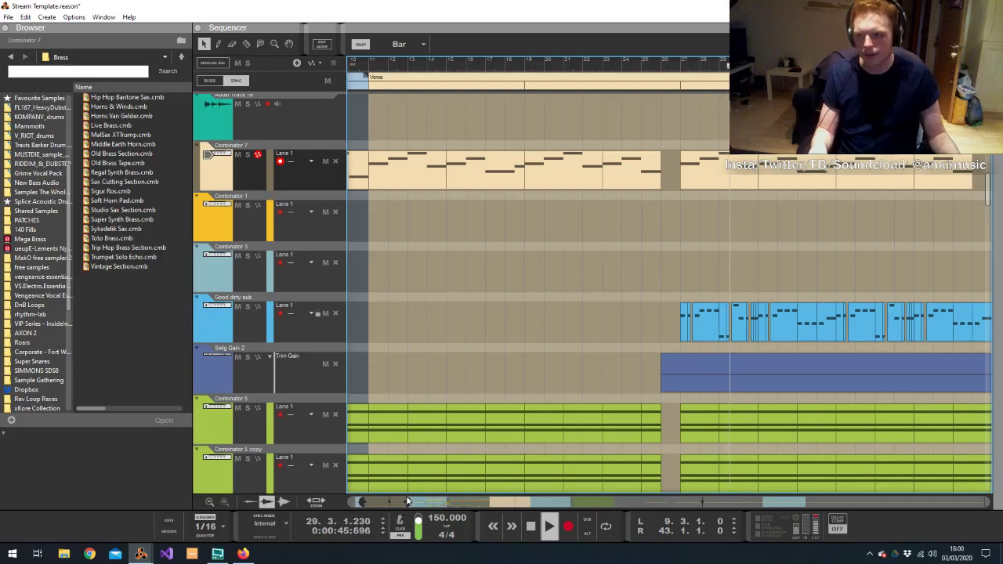
Review the verse, build and drop clips across all tracks while the song plays
drag(407, 502, 447, 501)
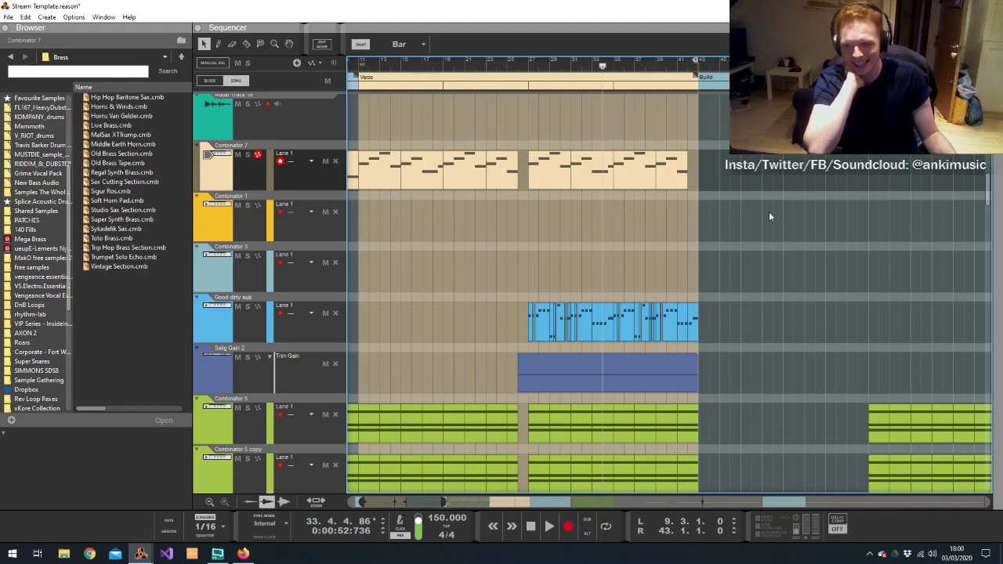
click(685, 75)
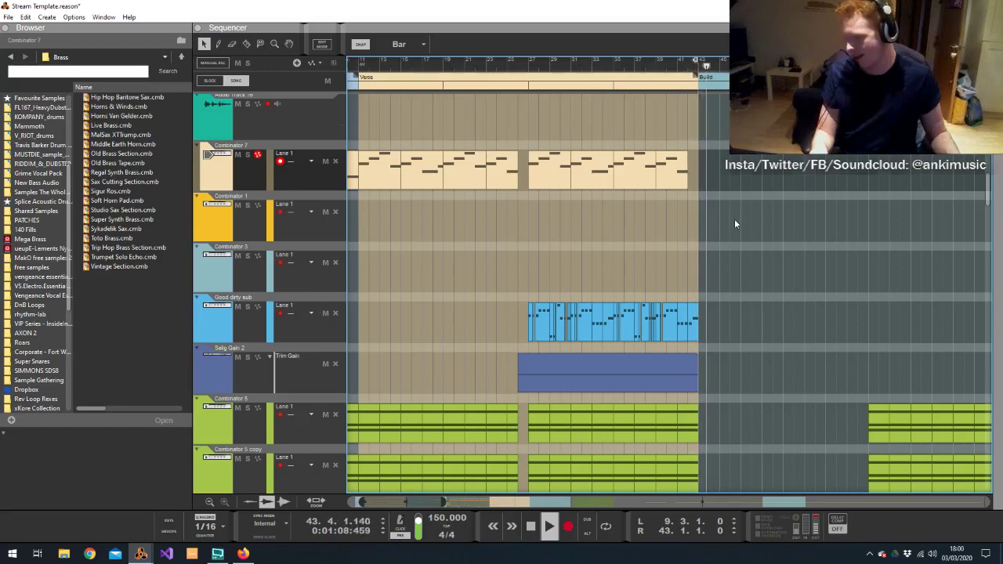
scroll(735, 219, down, 10)
scroll(734, 210, down, 15)
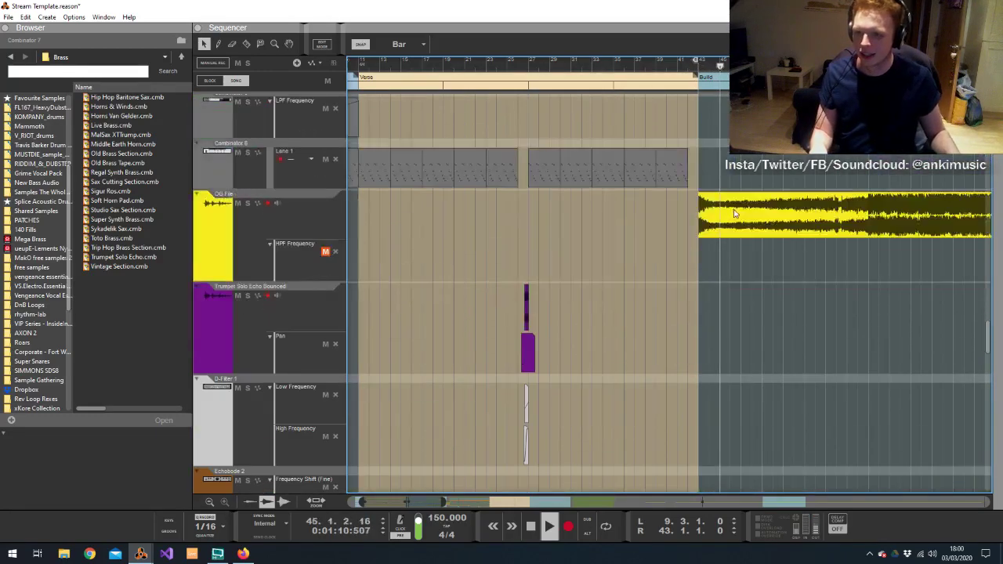
scroll(718, 208, up, 15)
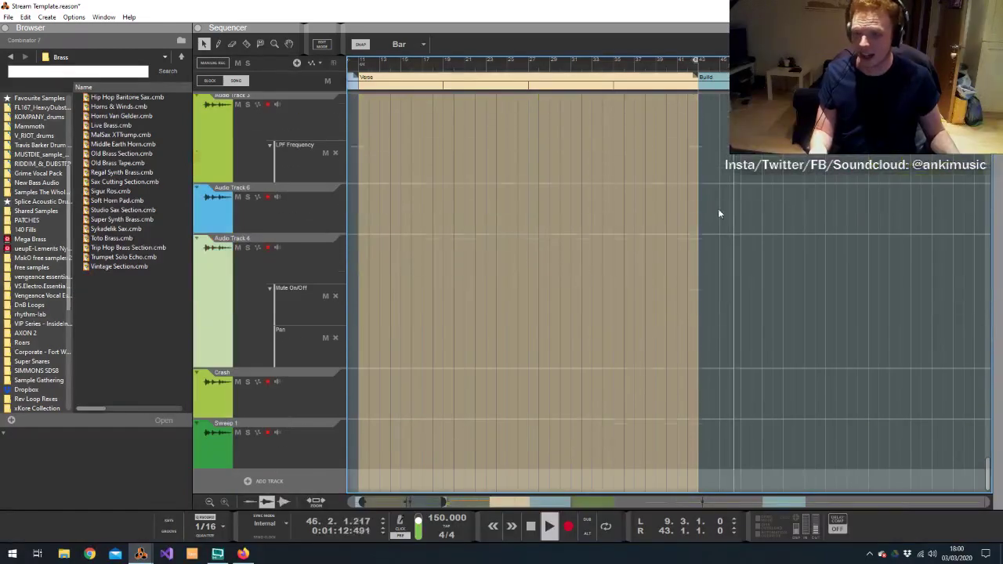
scroll(785, 239, down, 10)
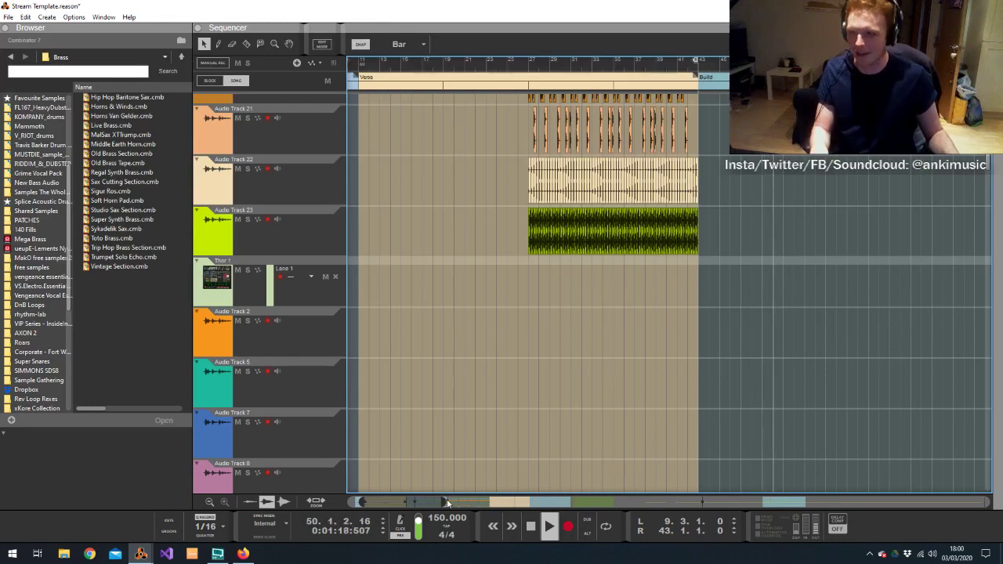
scroll(516, 398, down, 4)
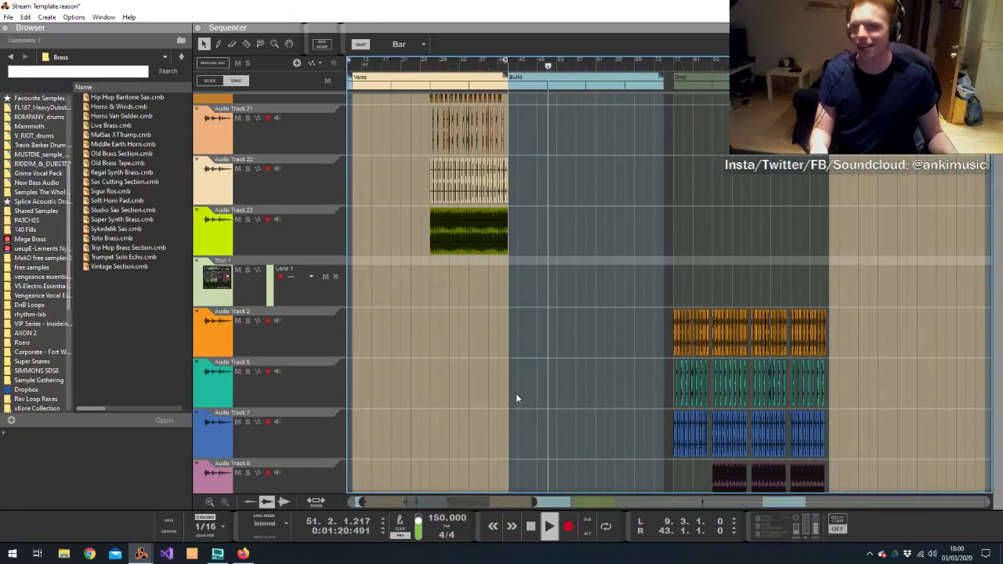
scroll(541, 319, down, 5)
scroll(541, 314, down, 15)
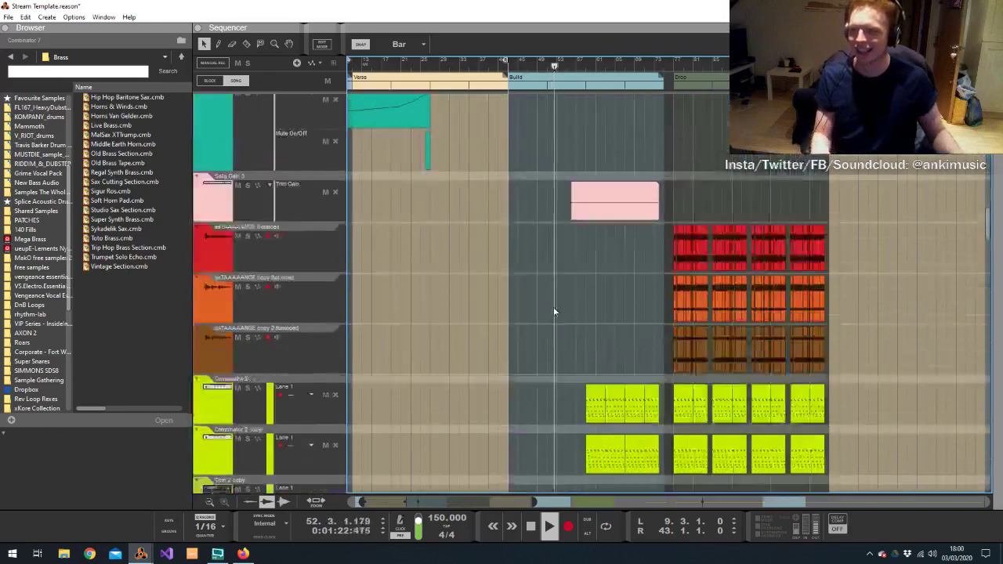
scroll(580, 262, down, 5)
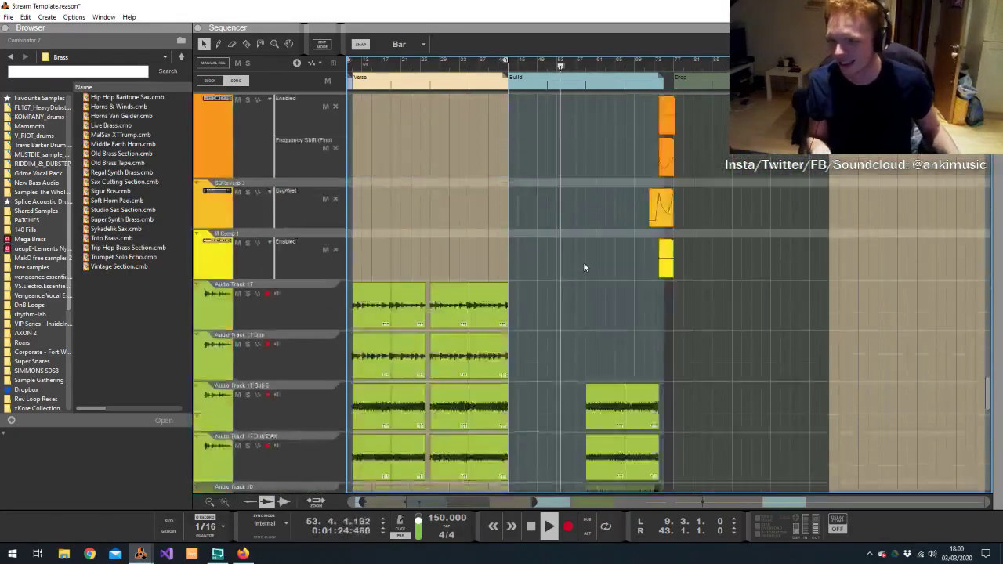
Draw a 16-bar Pan automation clip on Audio Track 24 from bar 51 and set its pan to -54
key(alt+Tab)
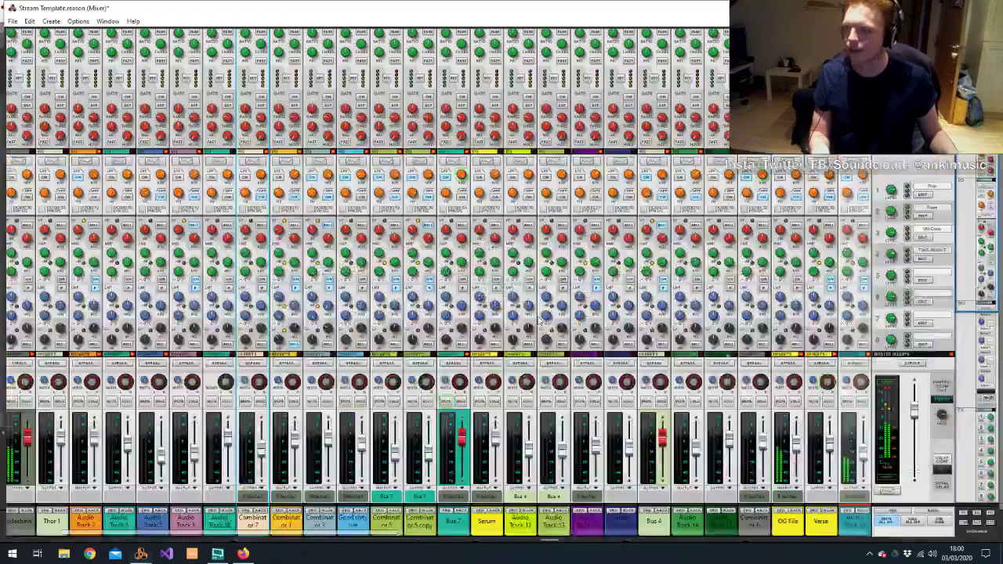
key(alt+Tab)
drag(559, 182, 625, 210)
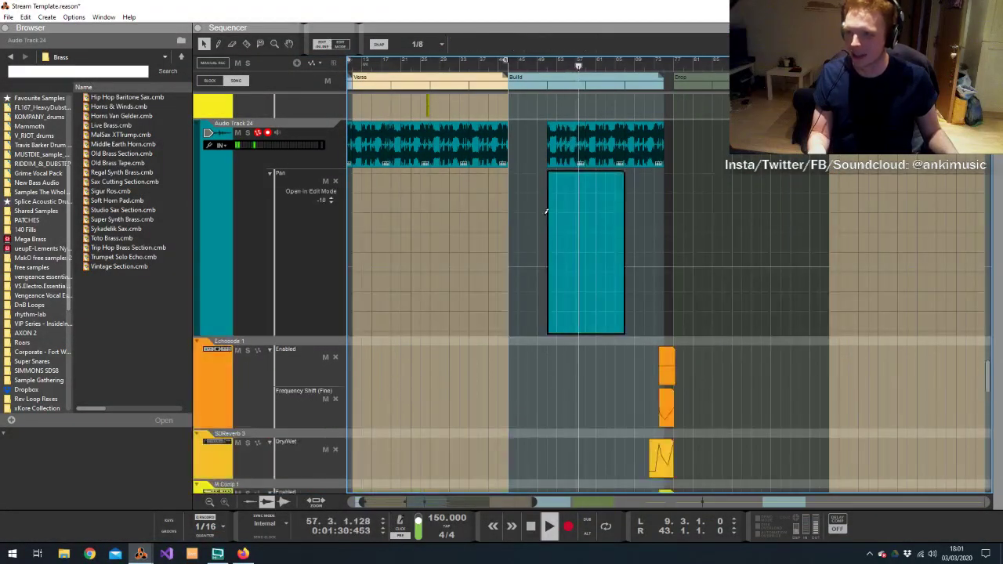
click(550, 305)
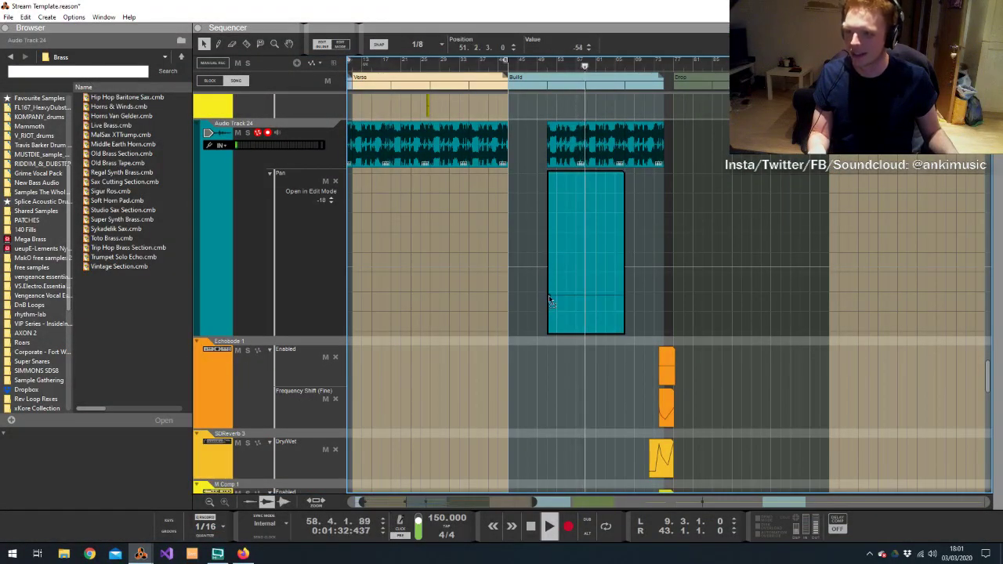
drag(549, 311, 551, 295)
click(671, 114)
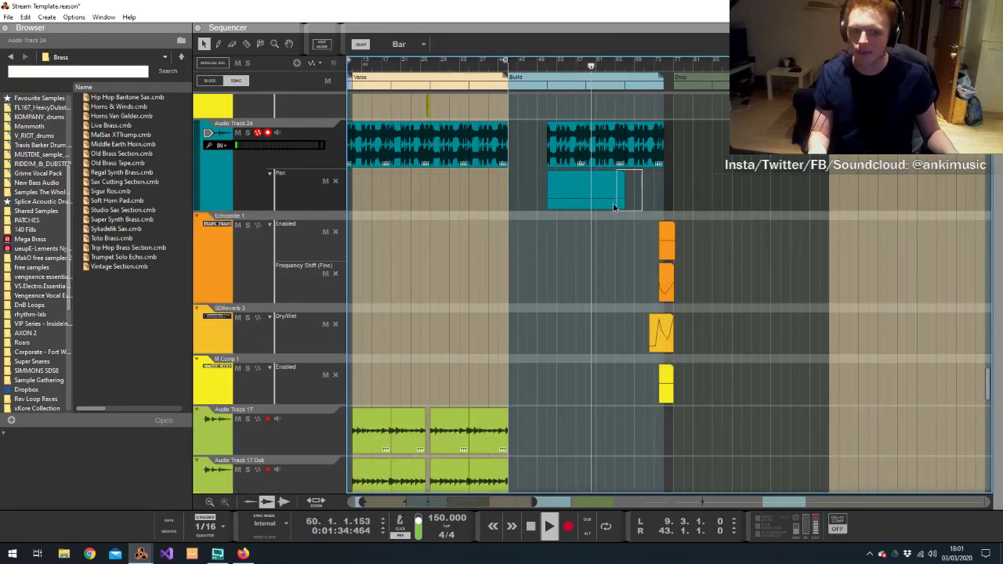
Extend Audio Track 24's Pan clip to 24 bars and fine-tune the value of its automation point
click(615, 201)
drag(629, 192, 663, 192)
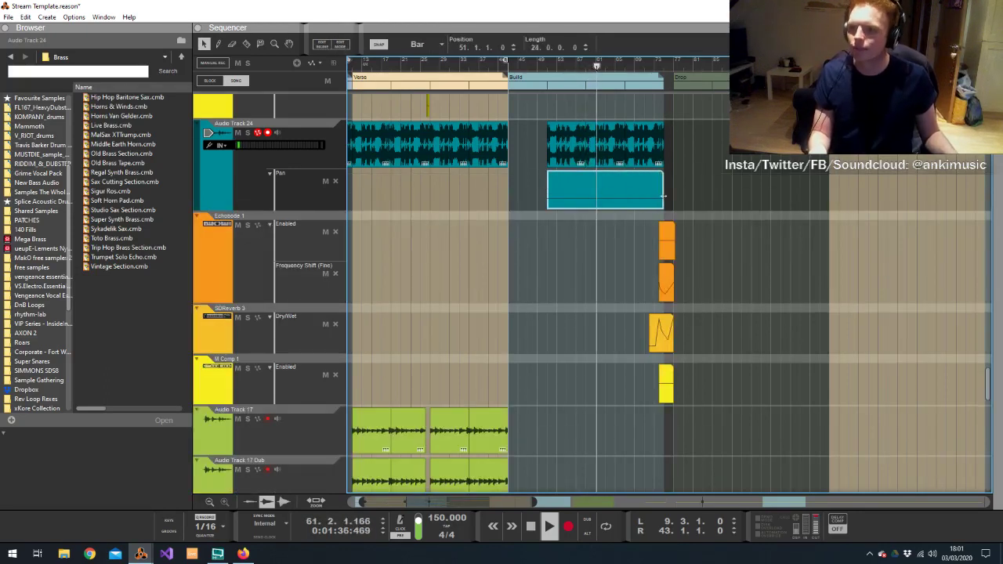
double_click(654, 193)
drag(637, 268, 549, 351)
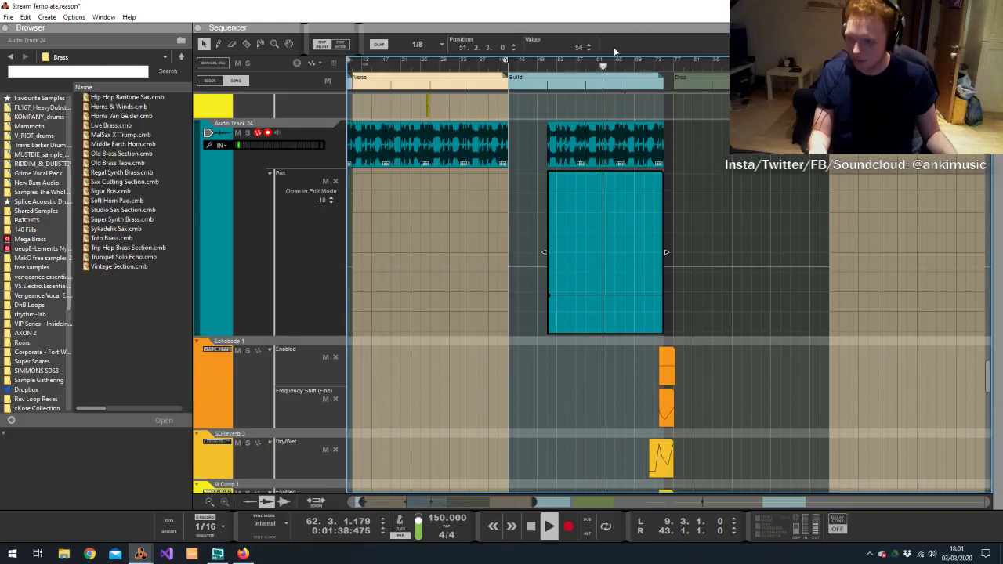
click(589, 45)
click(588, 45)
click(589, 46)
click(589, 45)
click(819, 114)
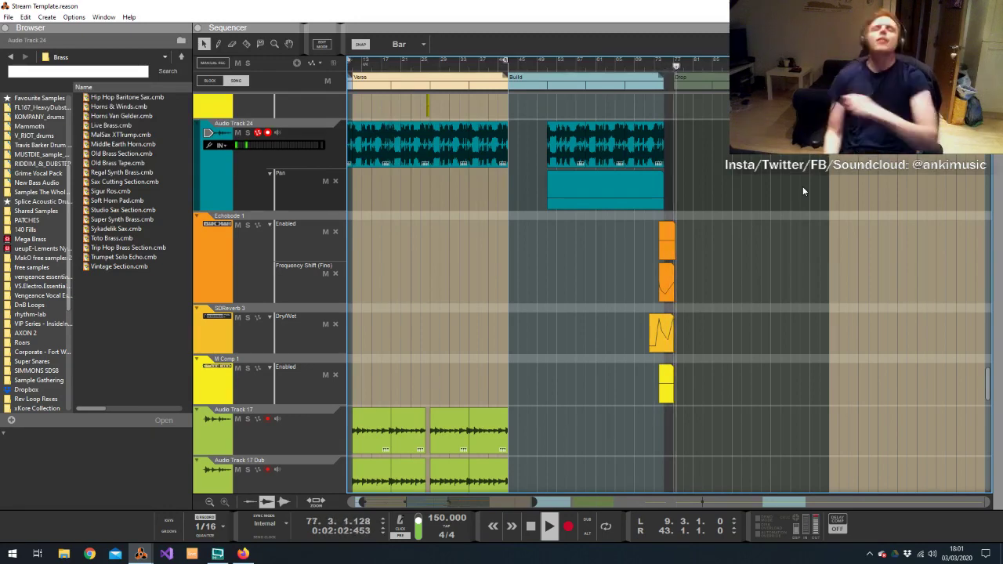
Copy Audio Track 28's build clip to bar 74 and shorten the copy to 3 bars
scroll(799, 186, up, 10)
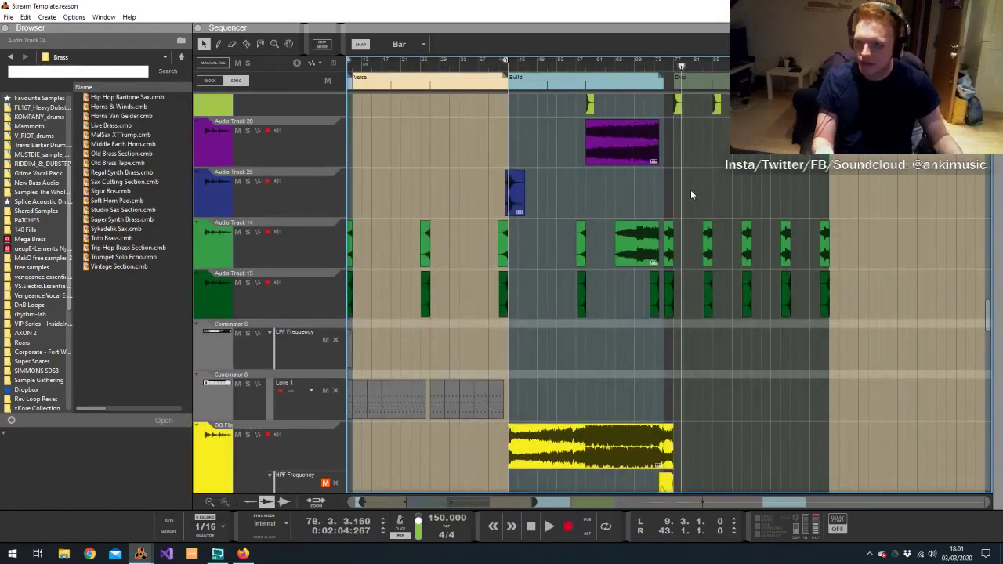
scroll(690, 190, up, 6)
drag(481, 149, 790, 157)
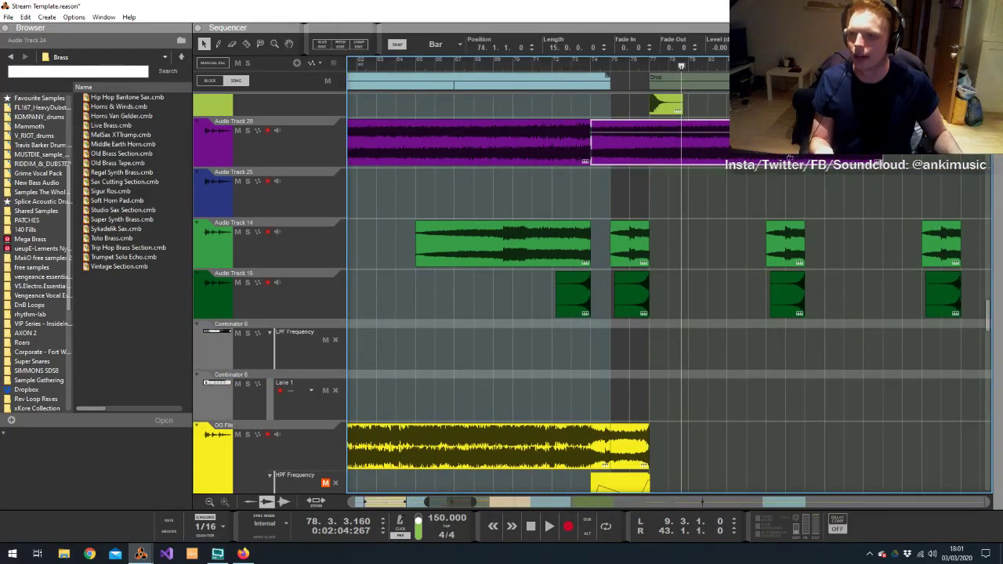
drag(881, 149, 650, 149)
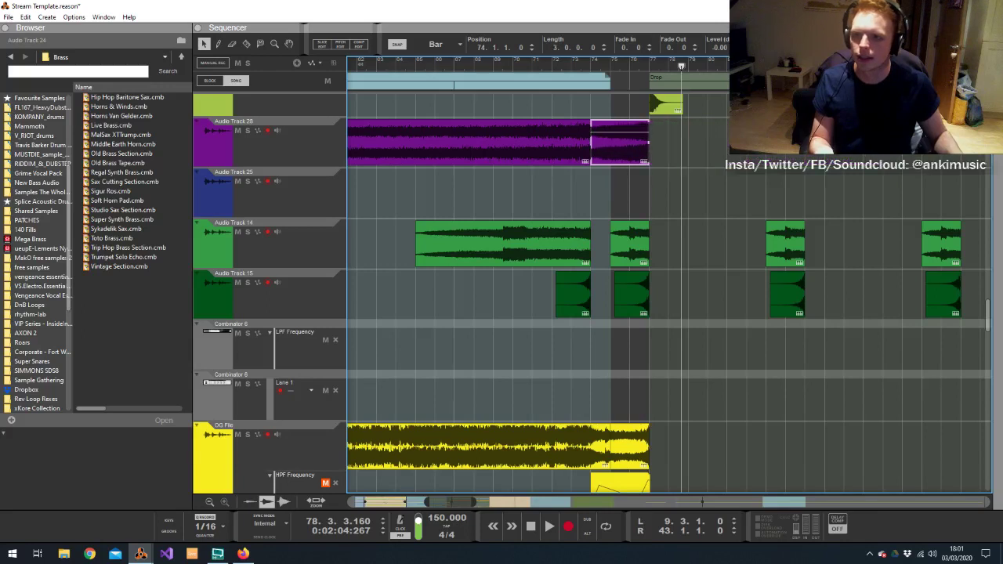
click(641, 303)
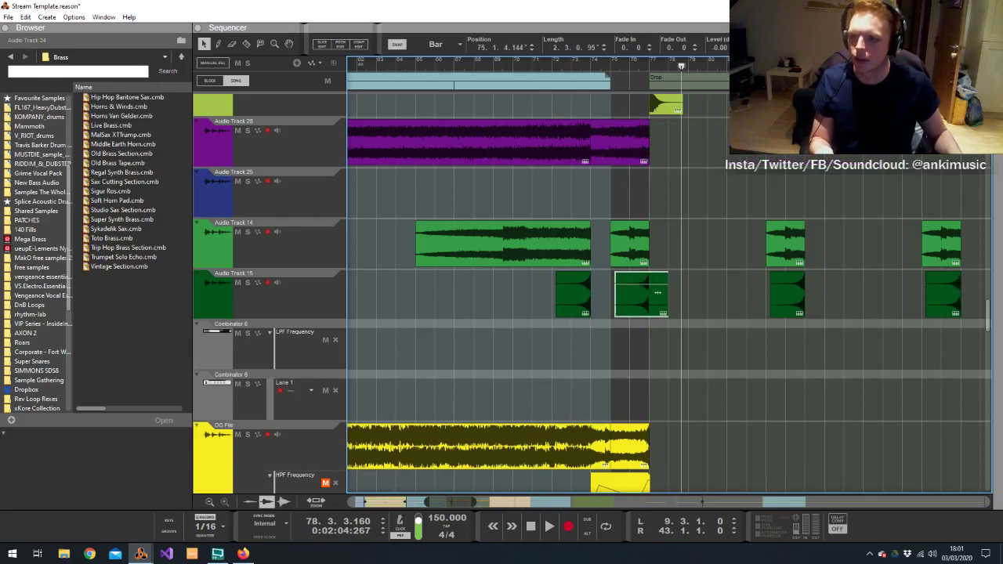
click(668, 249)
scroll(668, 249, up, 5)
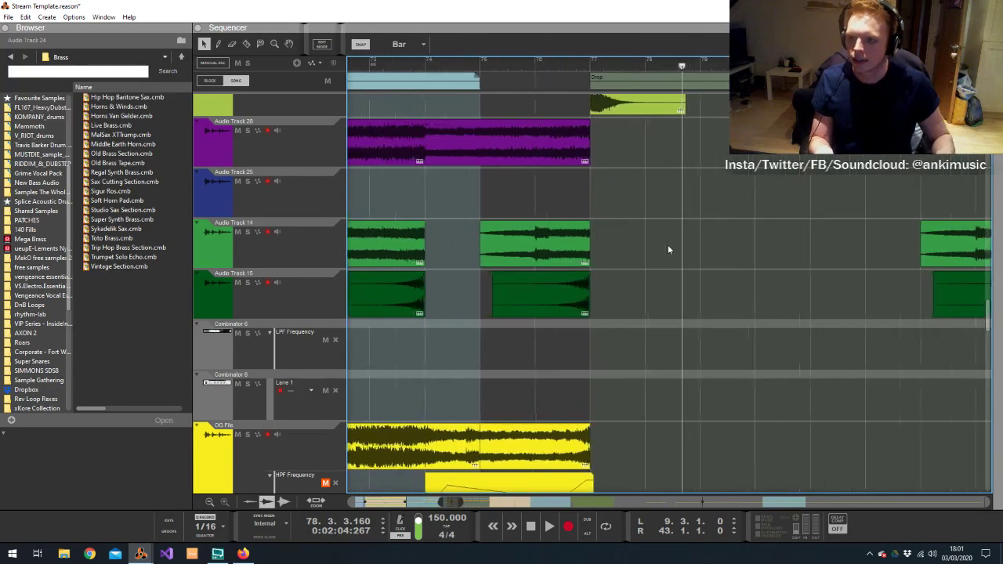
click(549, 298)
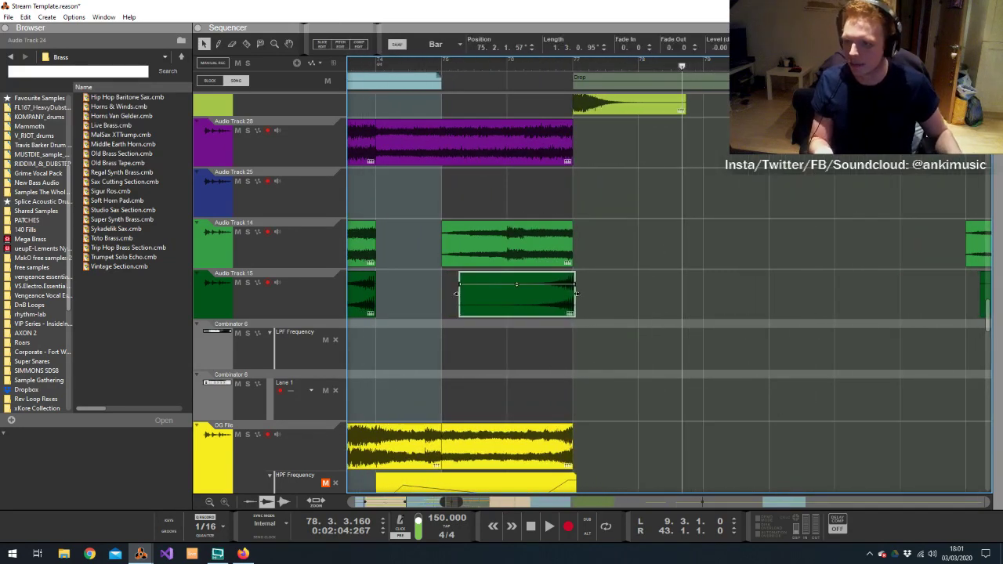
Fade in Audio Track 28's bar 74 clip over its full length and play from bar 74
click(468, 149)
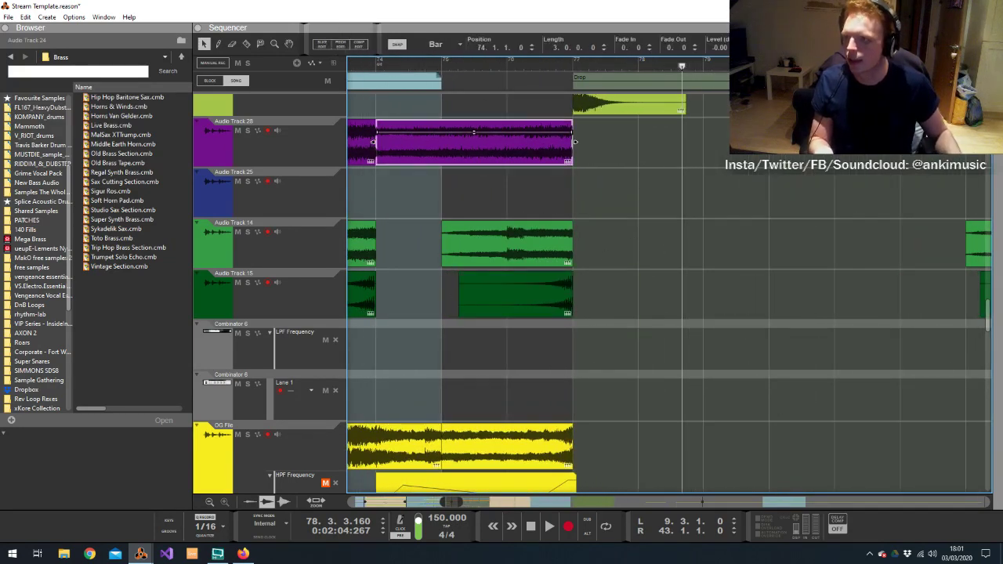
drag(378, 132, 572, 132)
click(368, 63)
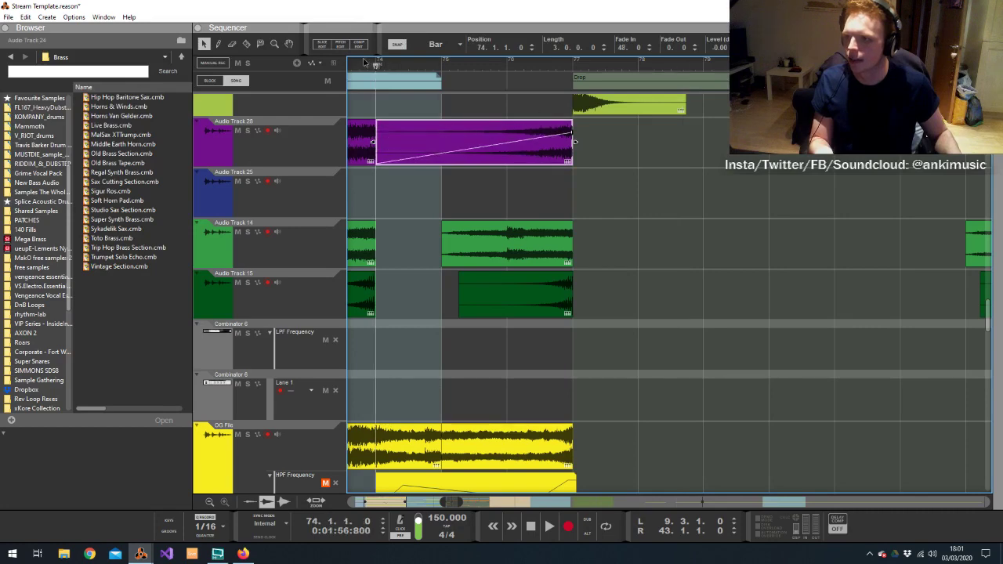
key(space)
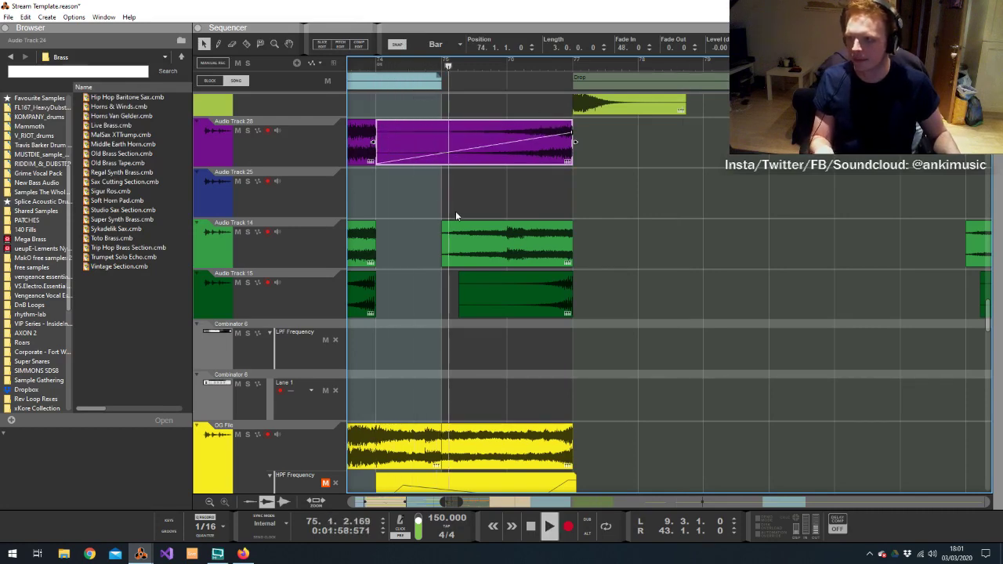
click(475, 247)
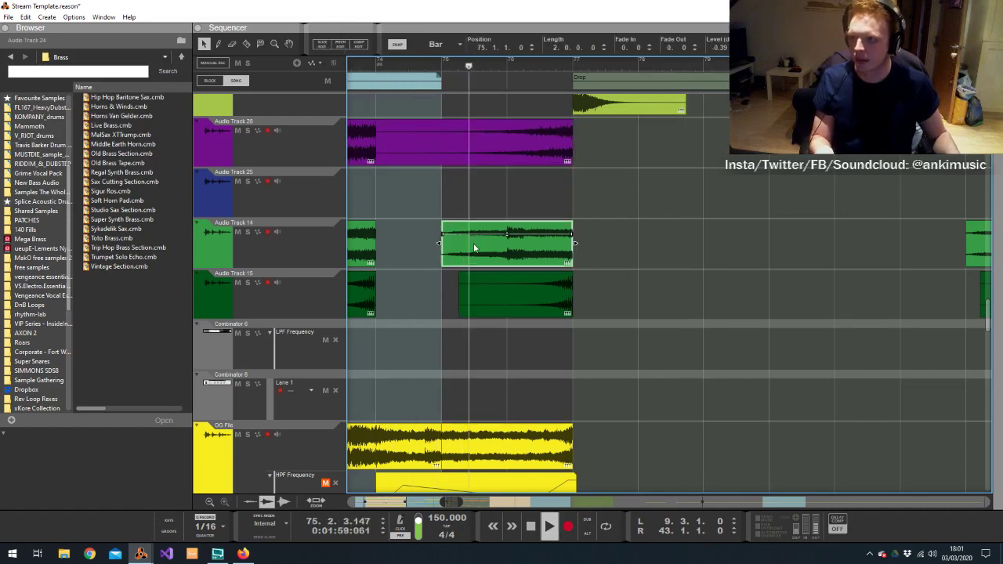
click(606, 178)
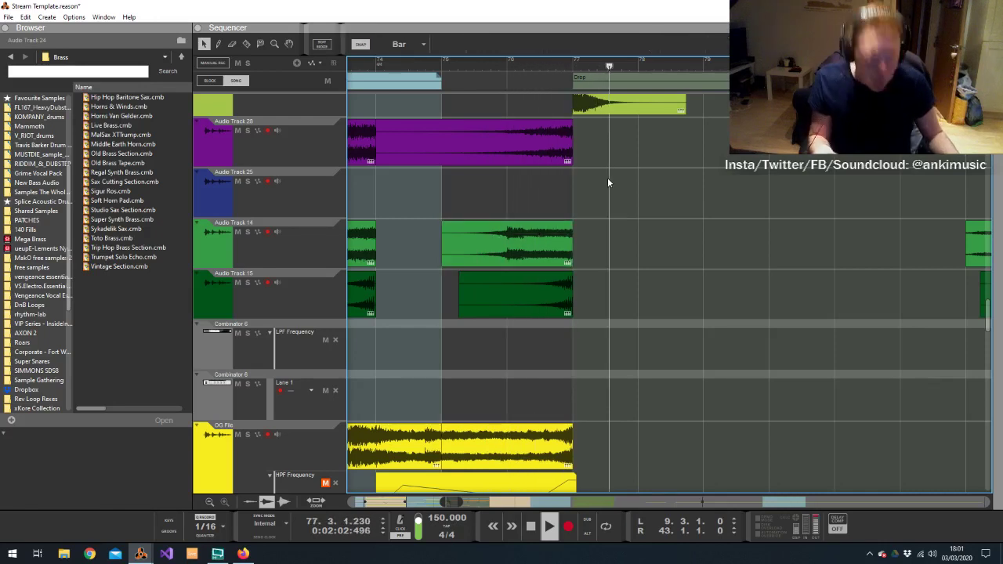
Raise the level of Audio Track 28's faded bar 74 clip to 2.18 dB and replay the transition into the drop
click(533, 138)
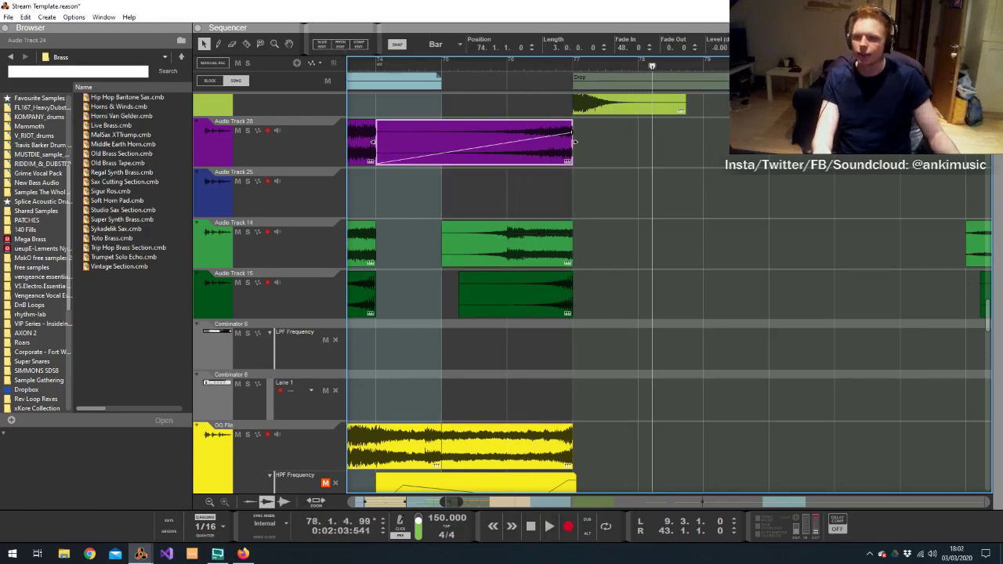
click(402, 86)
key(space)
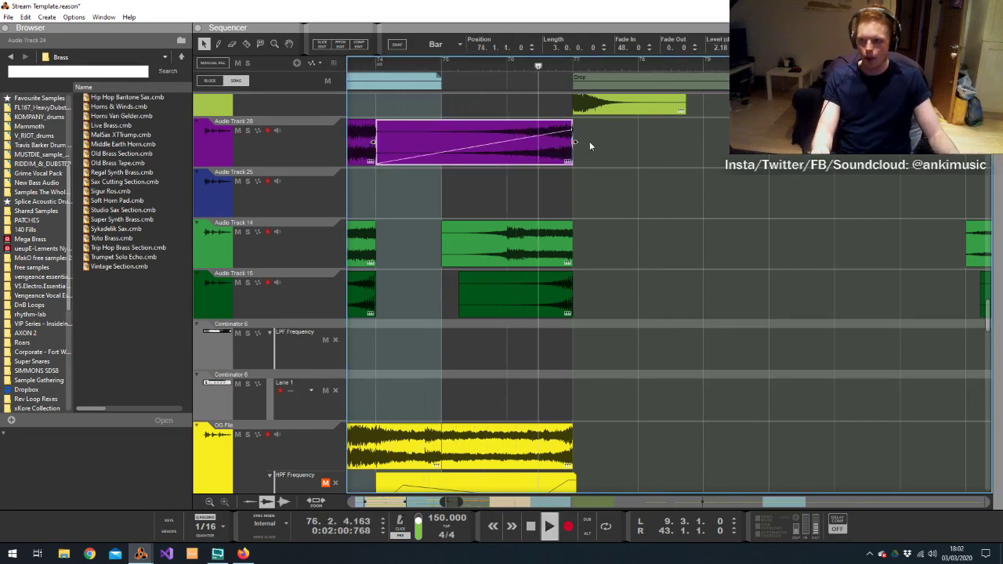
click(626, 146)
Place copies of Audio Track 28's 3-bar faded clip in the drop at bars 82, 90 and 98
scroll(627, 146, down, 1)
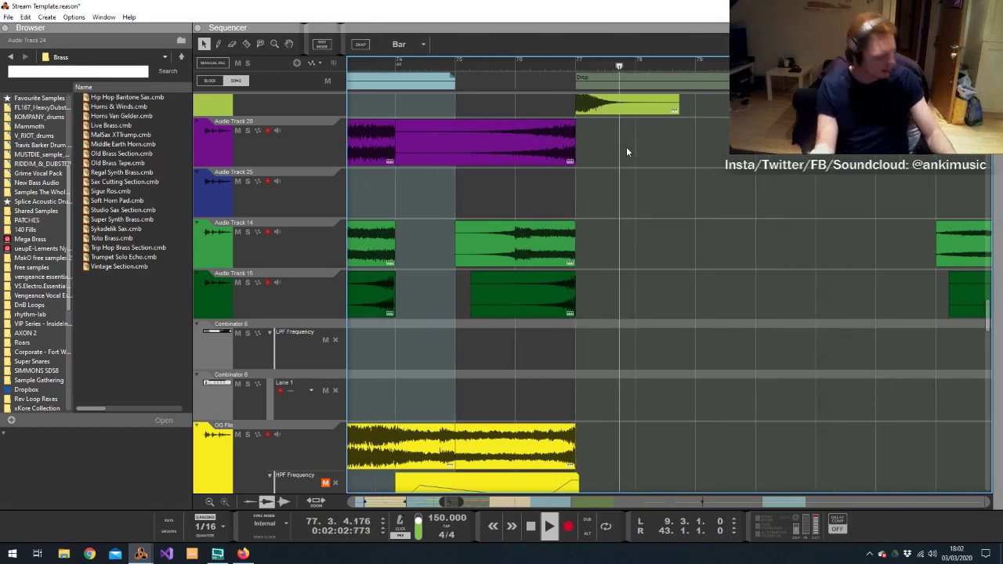
scroll(626, 147, down, 2)
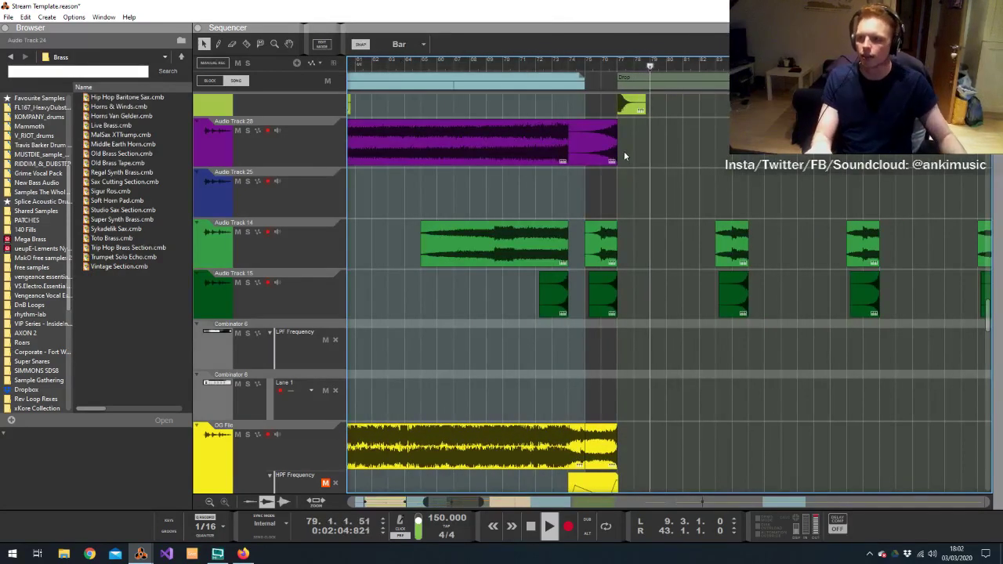
drag(613, 153, 745, 153)
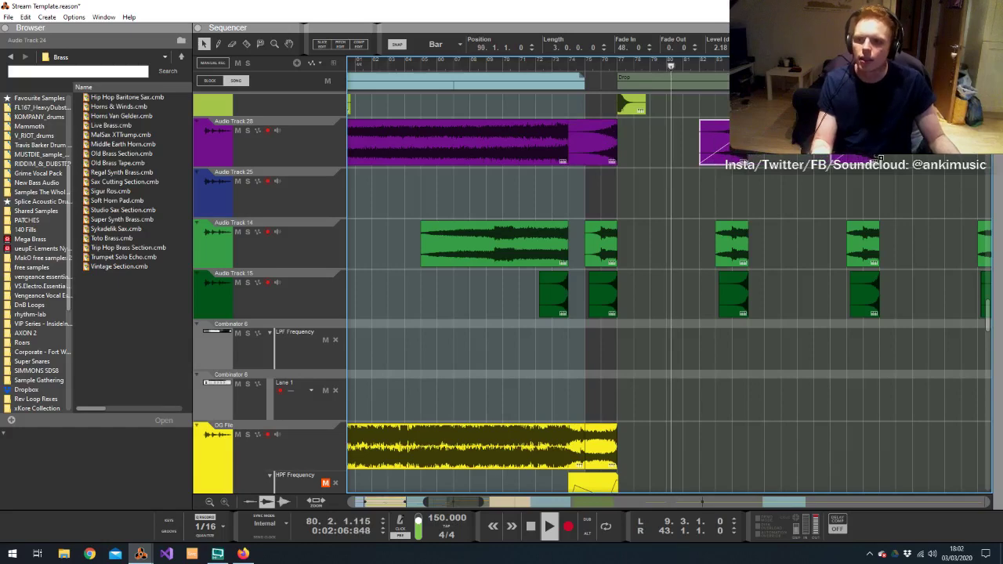
scroll(592, 361, down, 3)
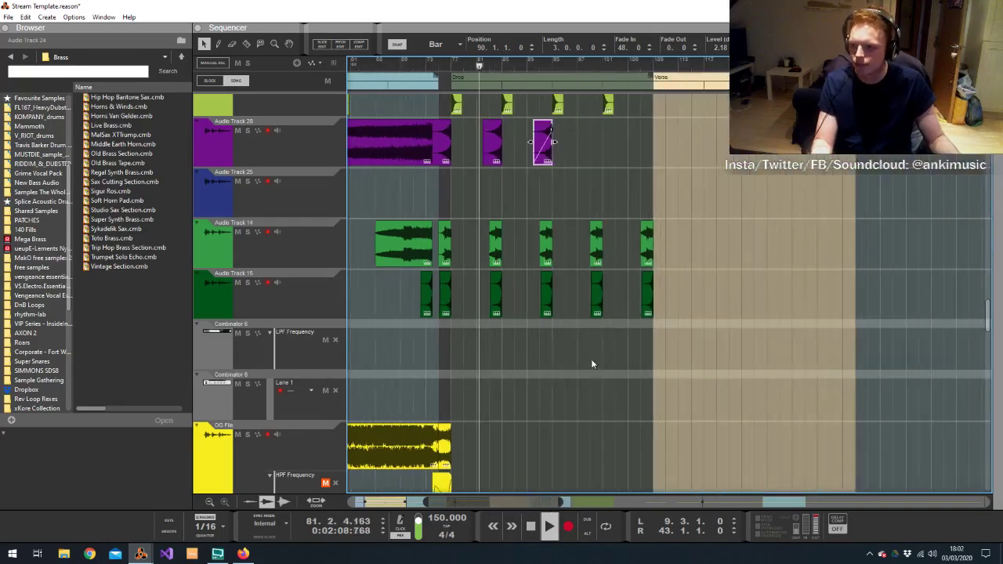
drag(543, 145, 594, 145)
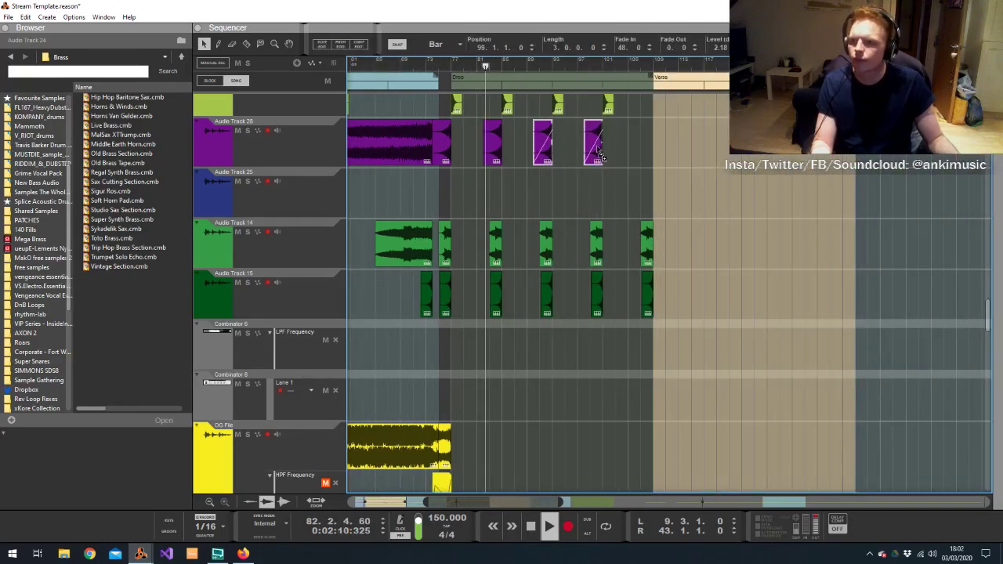
click(643, 145)
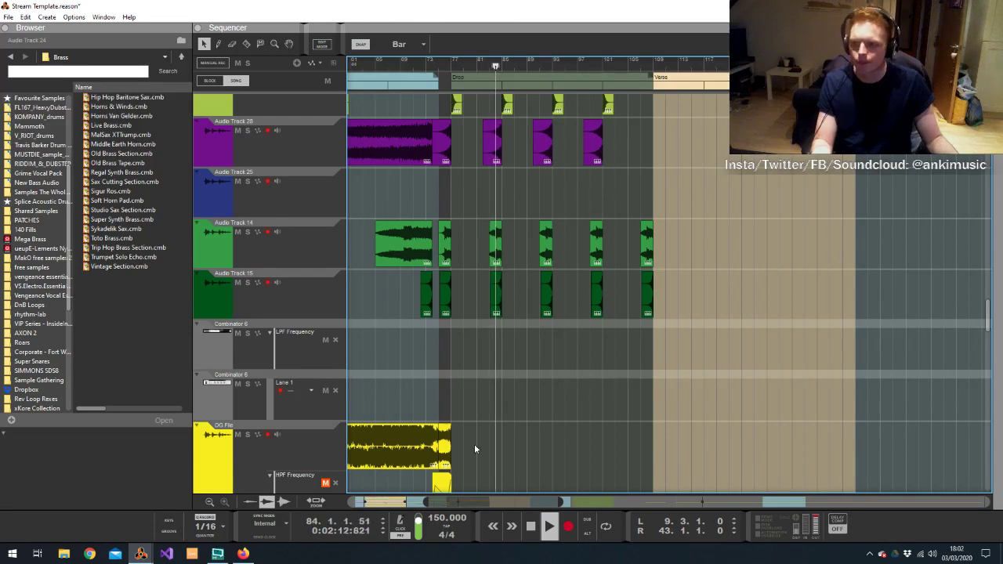
Stop playback, copy the verse and build clips on all tracks from bars 11 to 77 and paste them at bar 109
drag(427, 502, 149, 458)
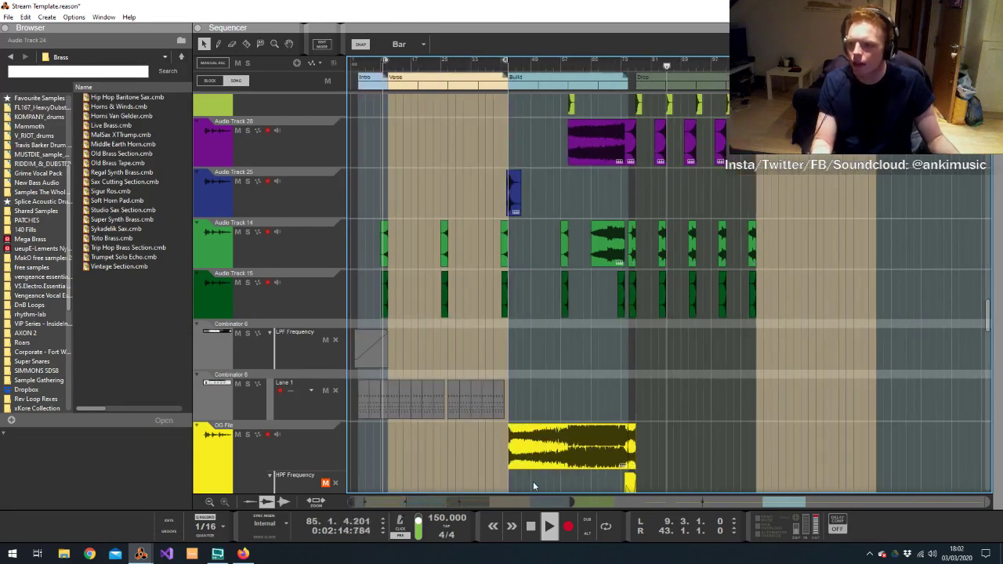
drag(572, 503, 687, 162)
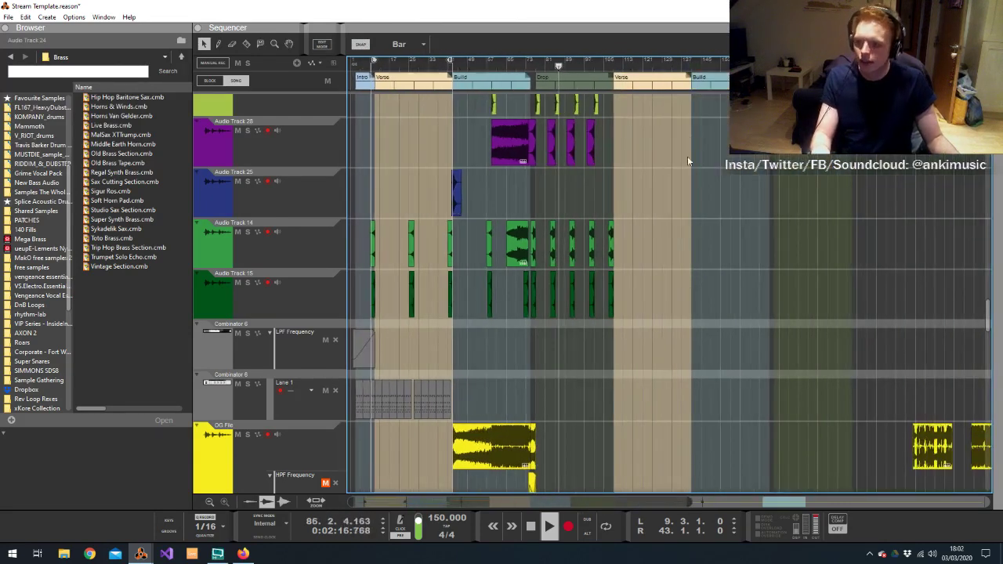
click(399, 44)
click(453, 110)
key(space)
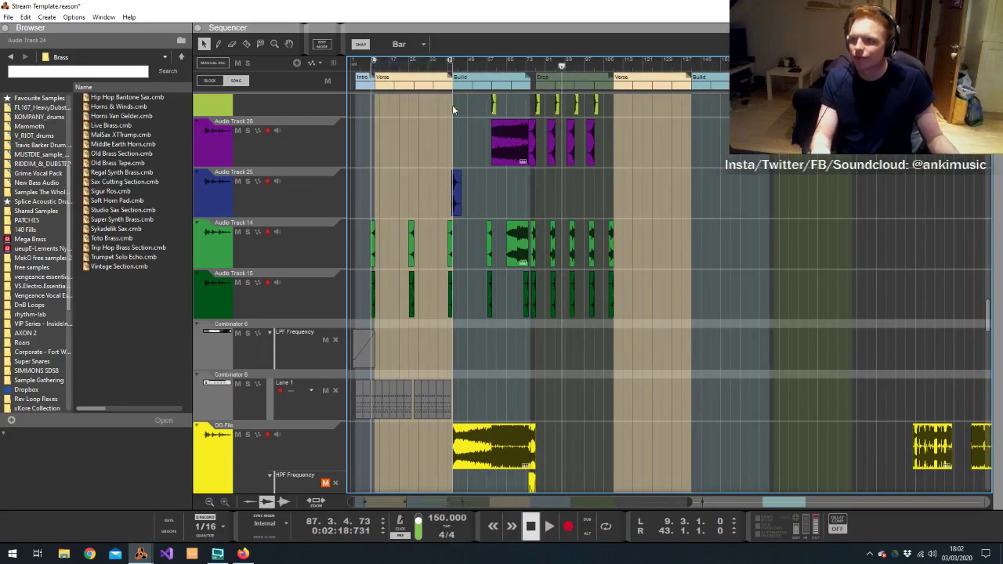
key(KP_7)
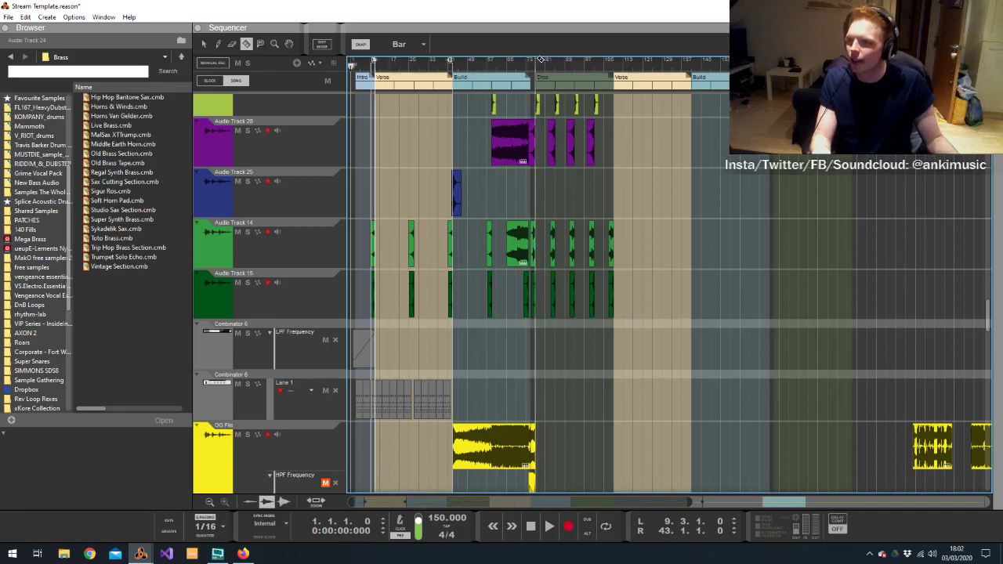
drag(540, 59, 539, 59)
key(q)
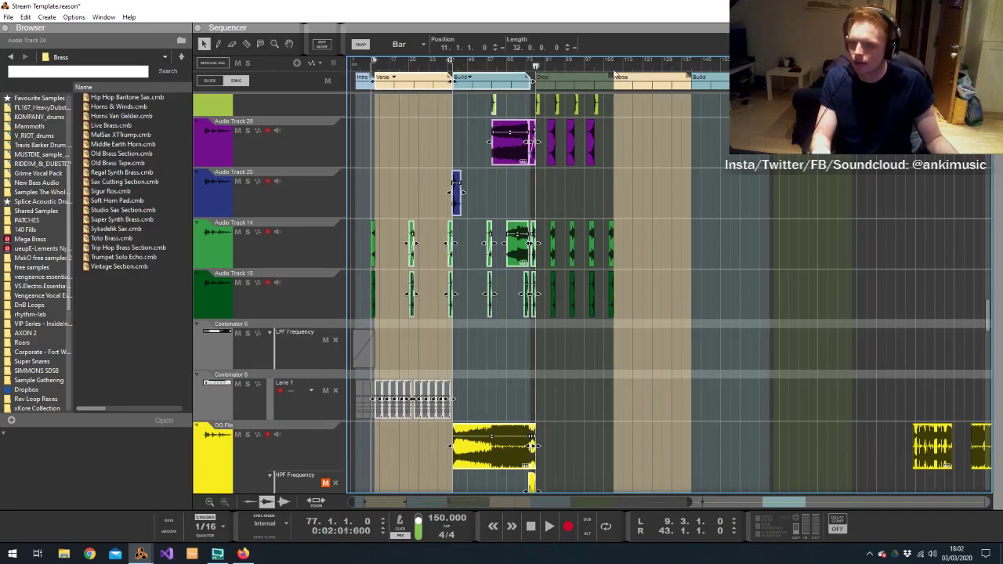
key(ctrl+v)
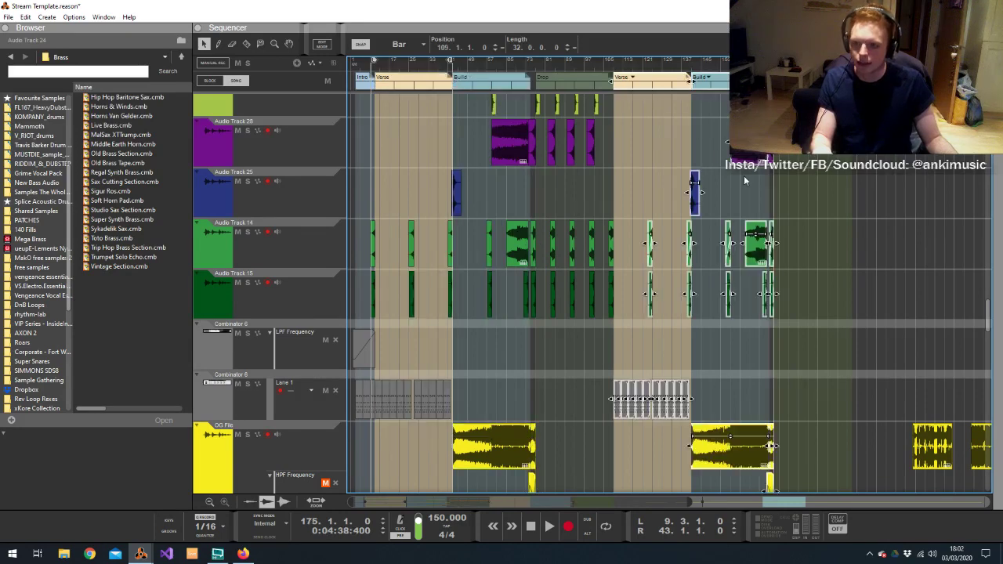
Play the song from bar 107 and examine the pasted second-verse clips across the tracks
click(609, 62)
key(space)
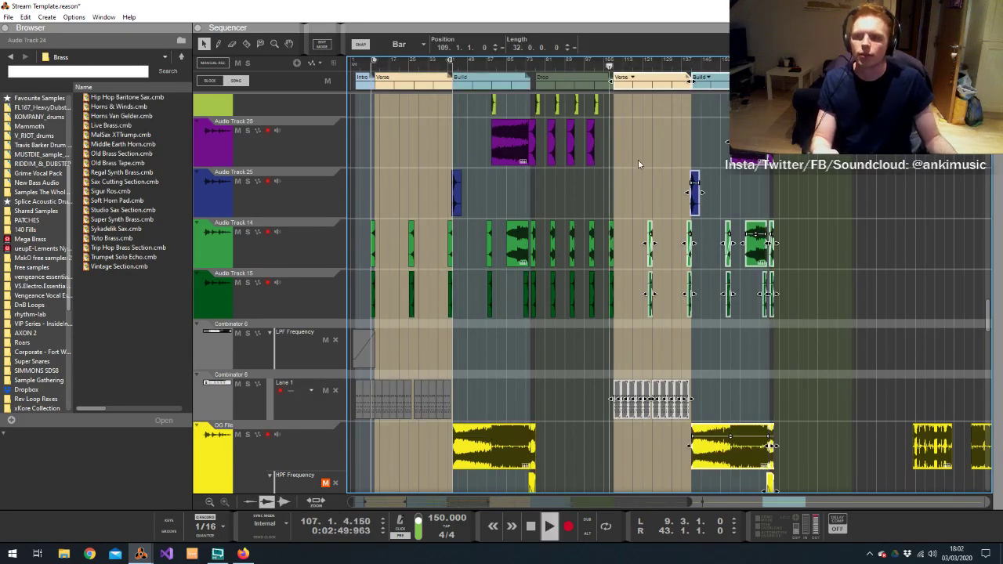
click(638, 163)
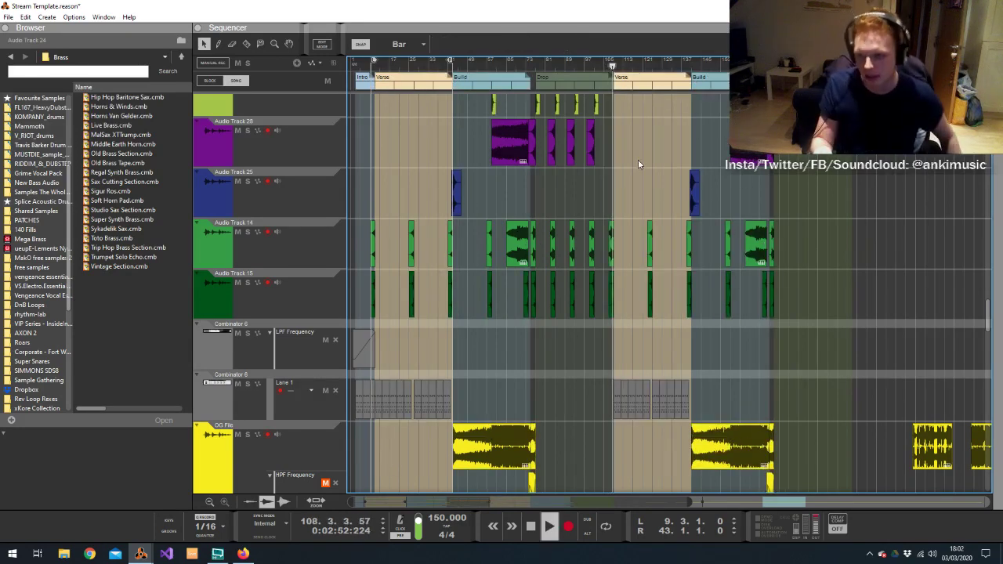
scroll(638, 163, up, 5)
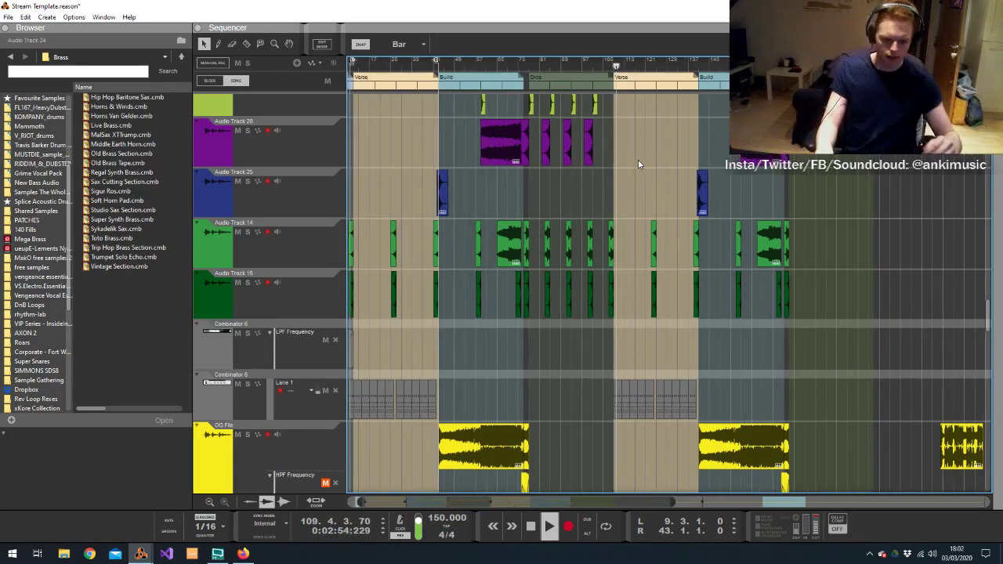
scroll(673, 212, up, 1)
scroll(674, 210, up, 6)
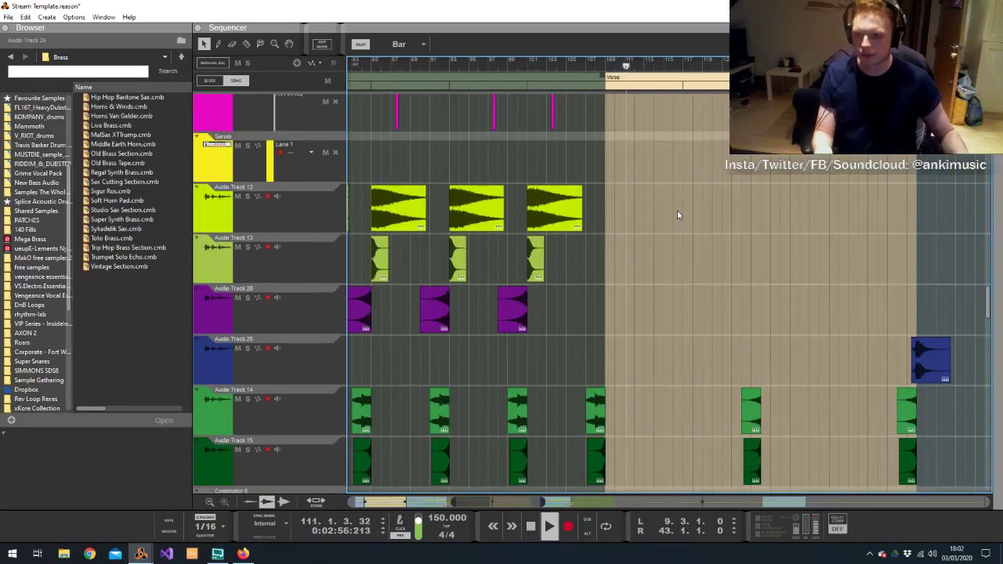
scroll(686, 206, down, 5)
Delete the pasted audio clips on the Verse track in the second verse
scroll(699, 203, down, 5)
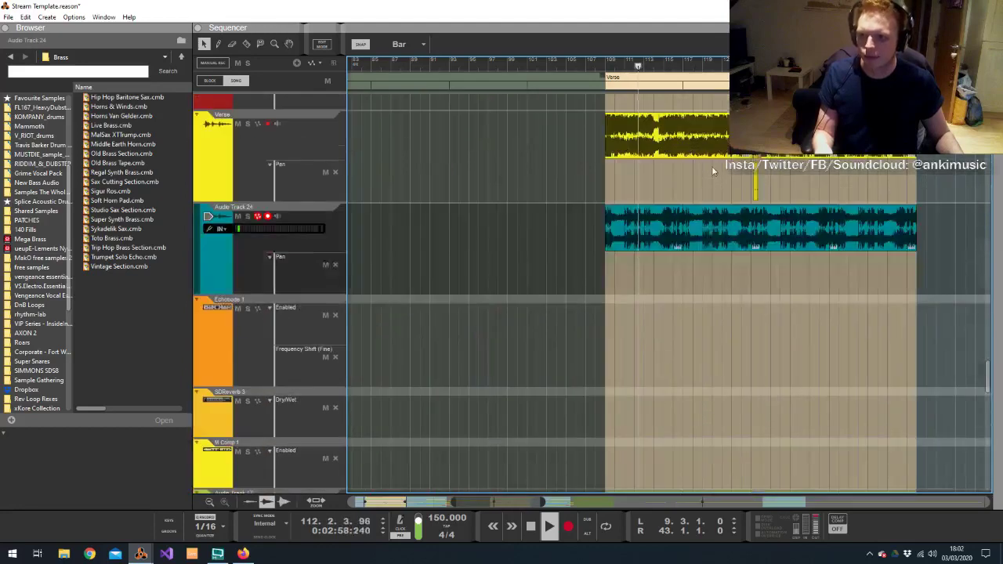
scroll(710, 167, up, 3)
scroll(710, 163, down, 2)
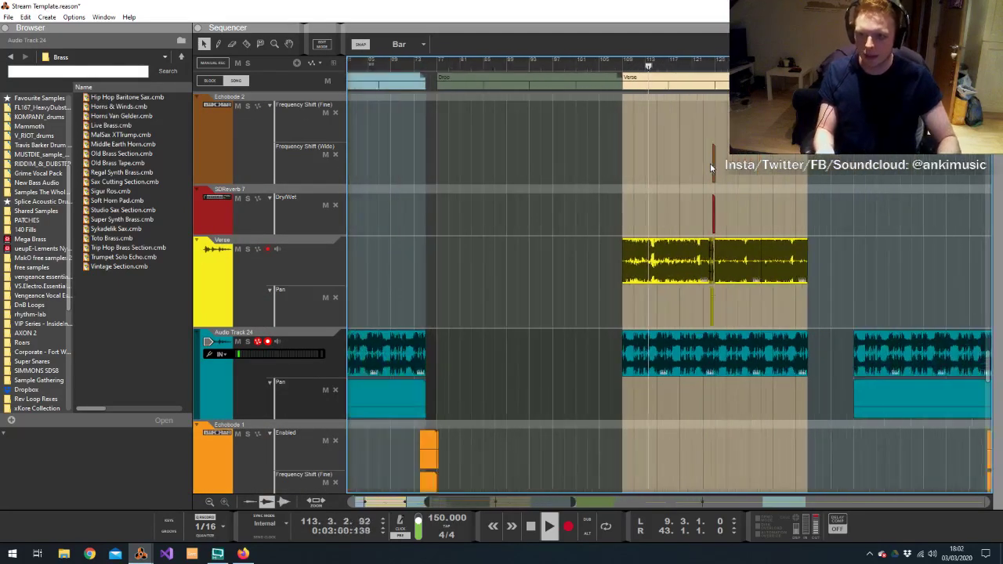
drag(812, 281, 811, 275)
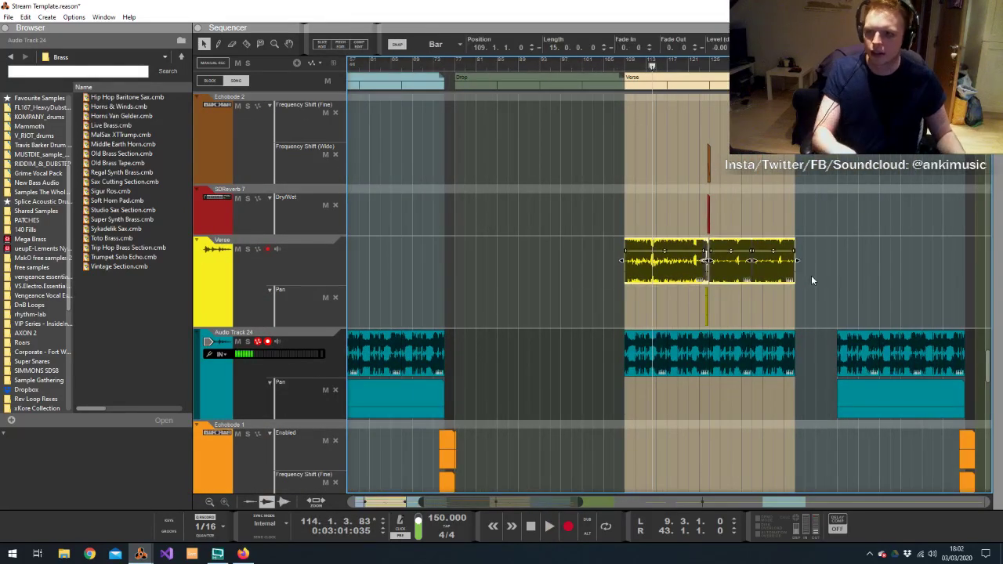
key(Delete)
Find the original audio on the OG File track past bar 229 and play it around bars 274 to 286
scroll(689, 215, down, 2)
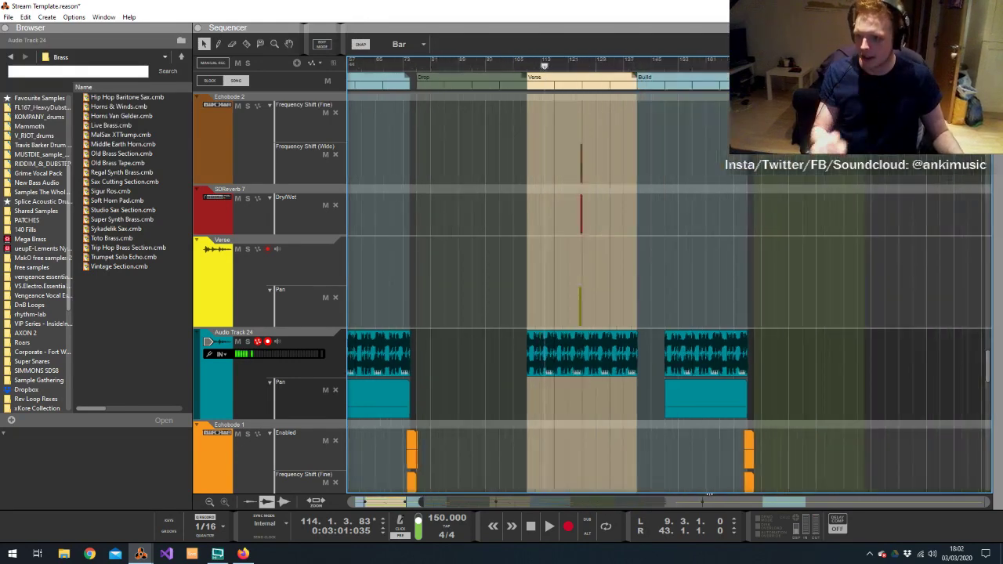
scroll(689, 215, down, 6)
scroll(754, 225, down, 4)
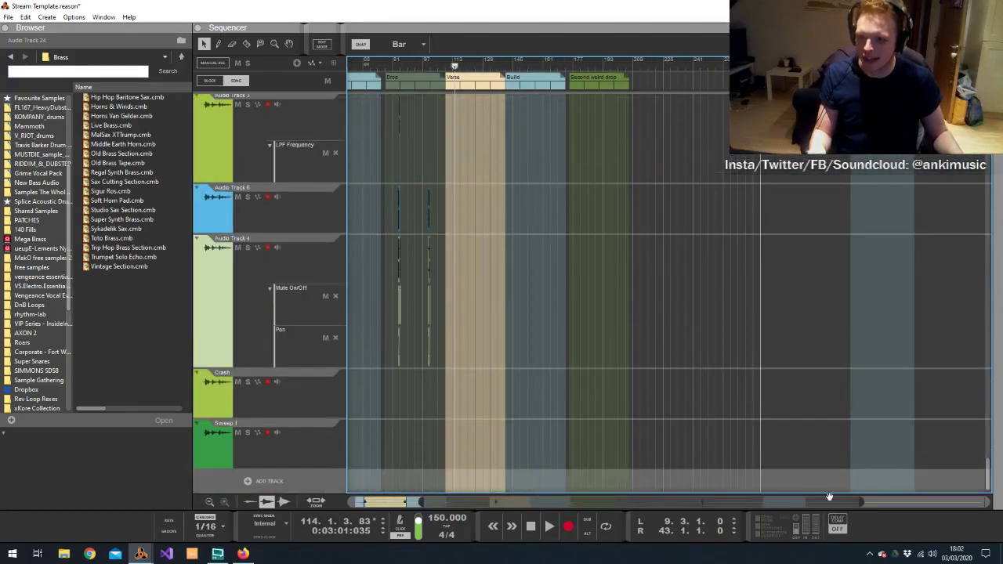
scroll(811, 226, up, 15)
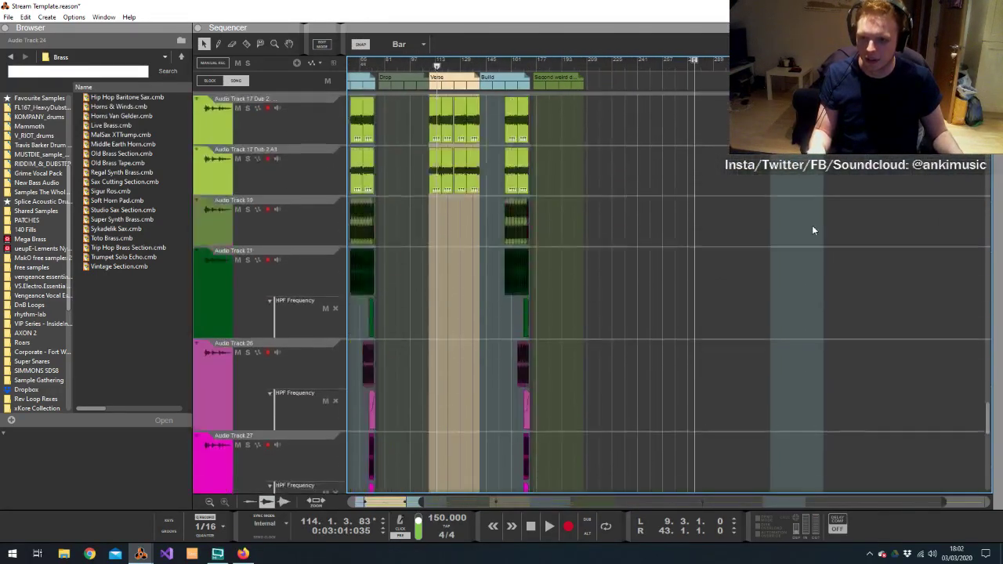
scroll(812, 231, down, 3)
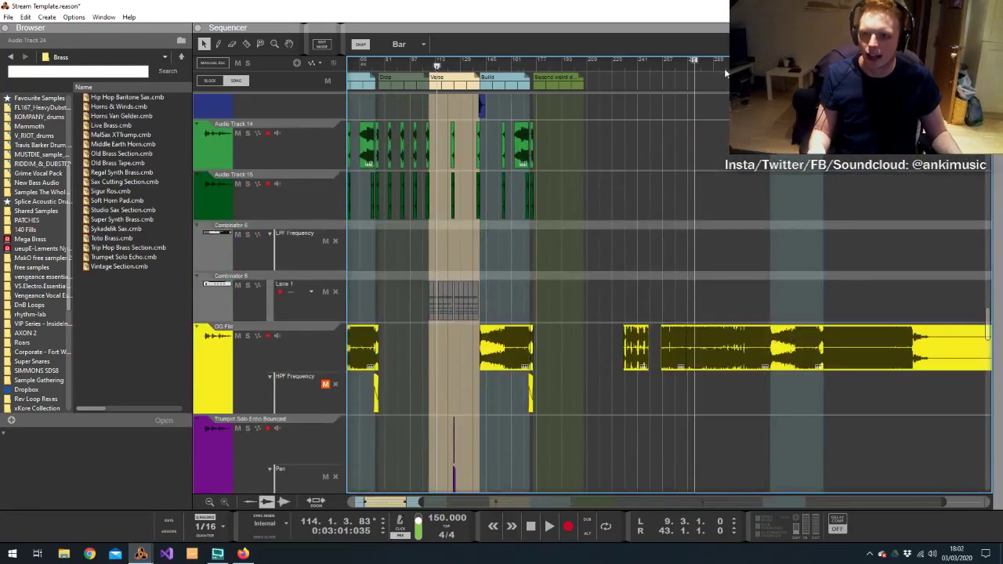
scroll(710, 64, up, 3)
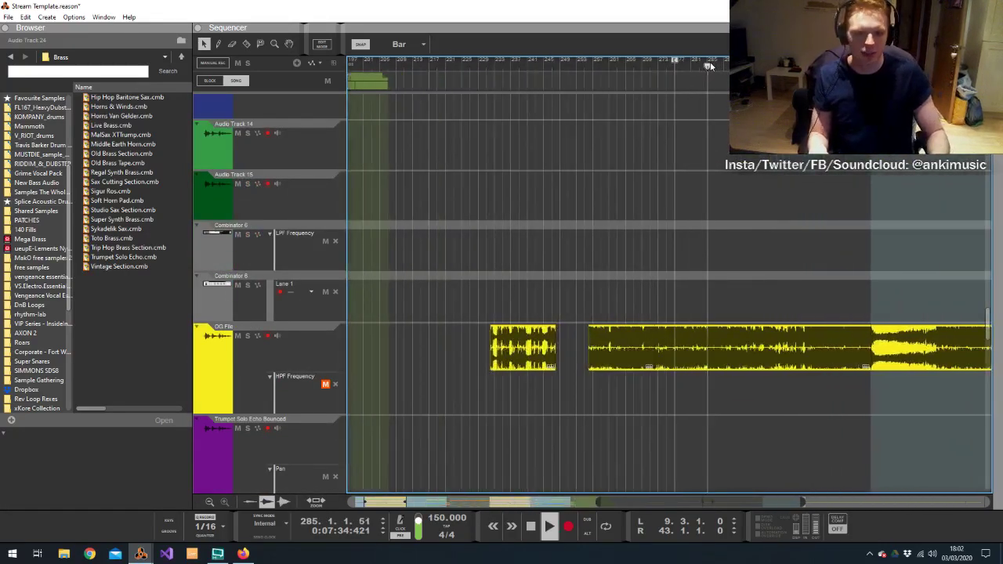
key(space)
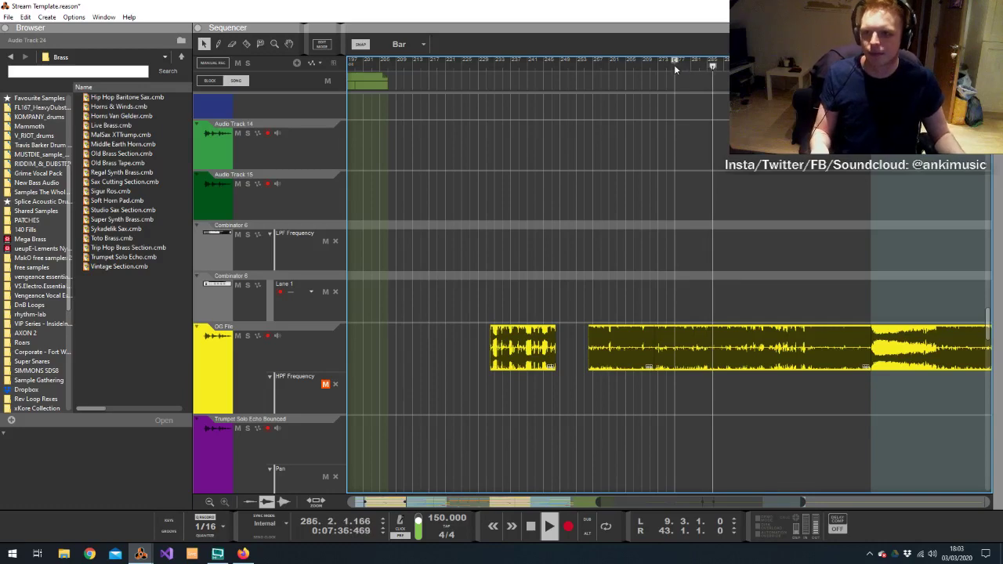
click(668, 67)
scroll(668, 67, up, 2)
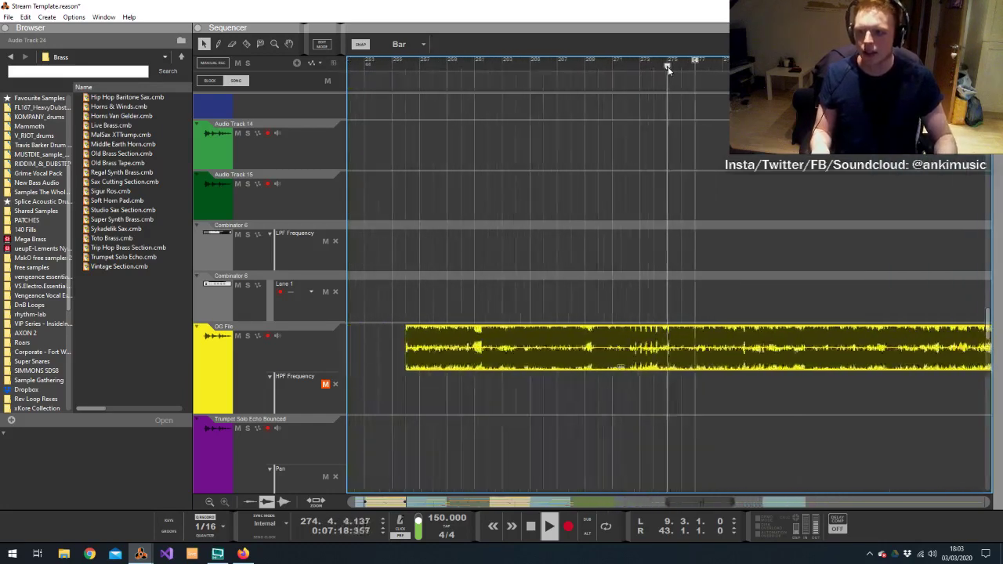
scroll(666, 68, up, 1)
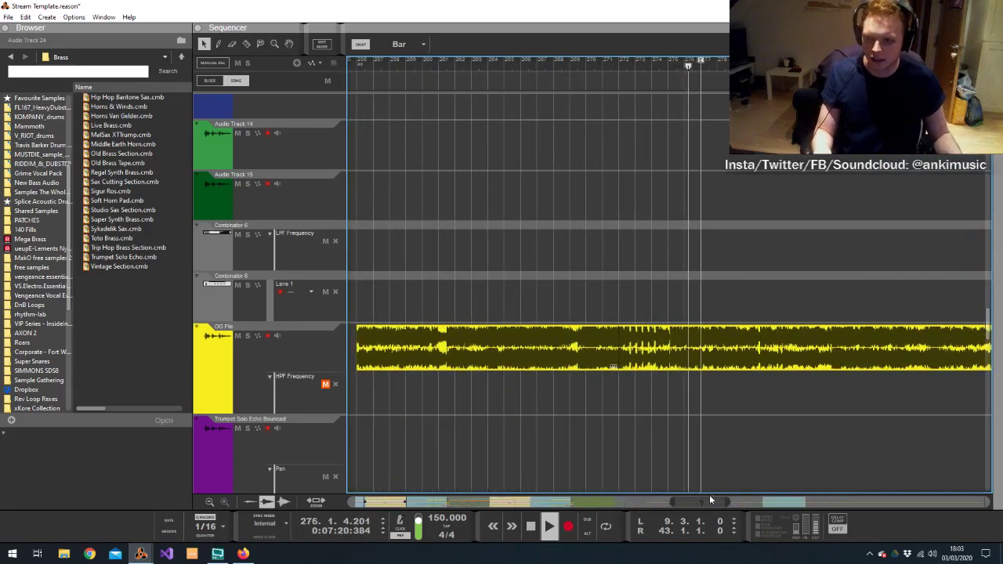
drag(729, 502, 733, 501)
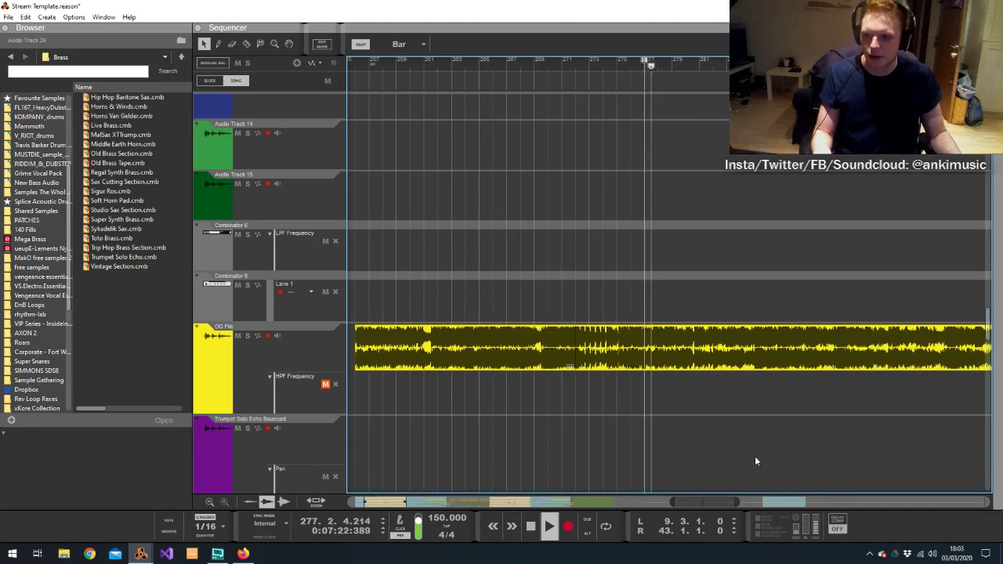
click(407, 44)
click(401, 124)
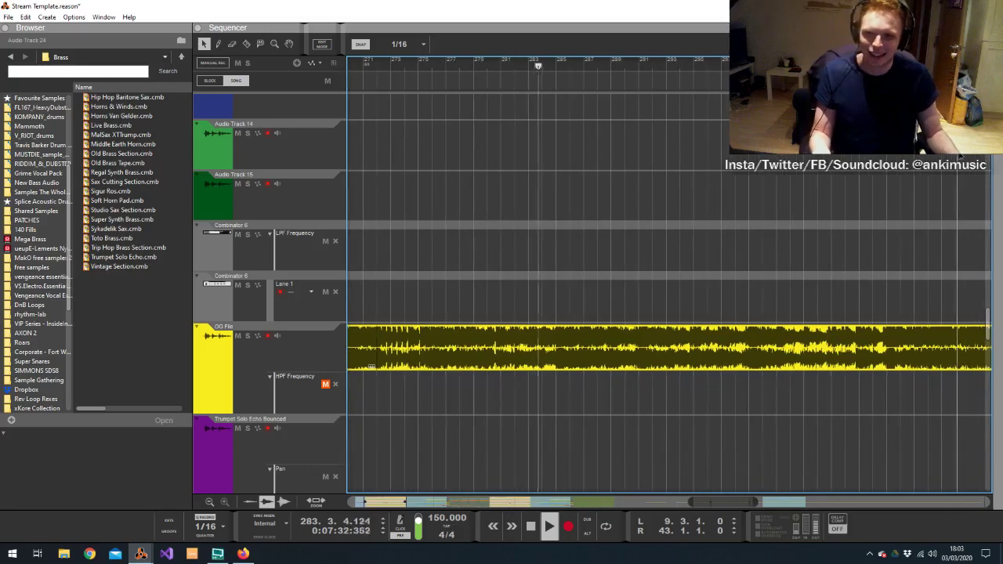
click(419, 44)
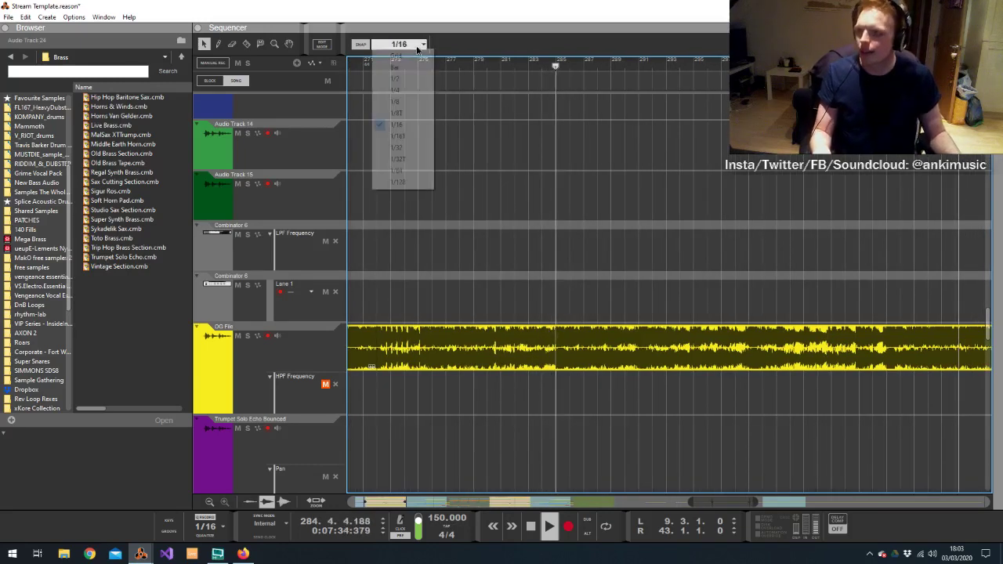
click(396, 67)
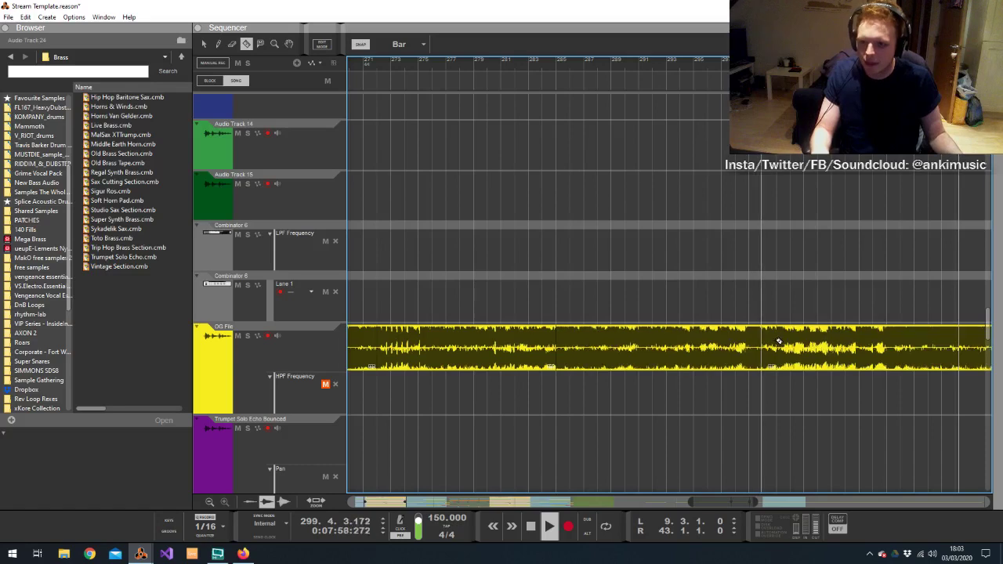
Split the OG File audio at bars 285 and 301 and copy the 16-bar section between them to the Verse track at bar 109
key(q)
key(space)
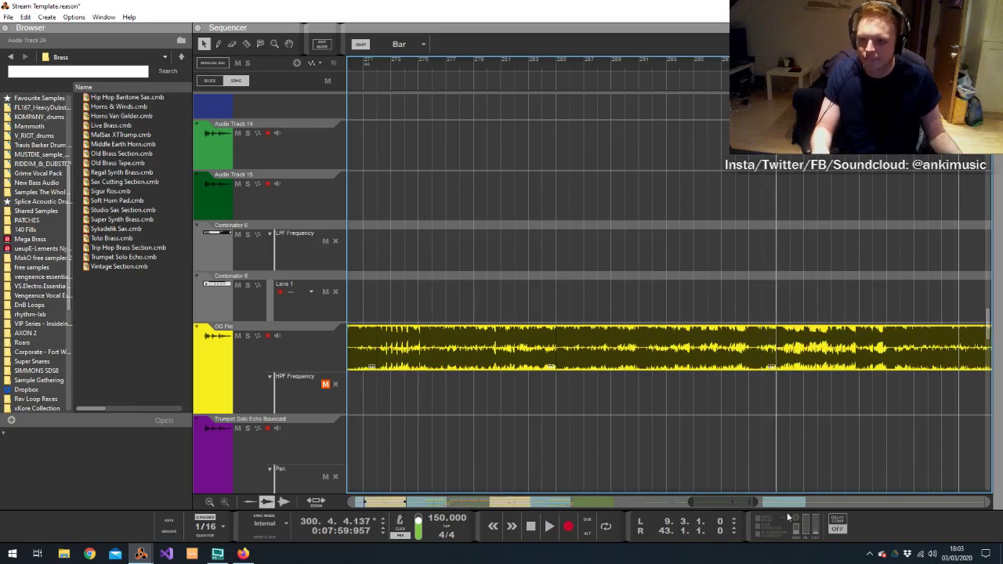
drag(697, 502, 418, 502)
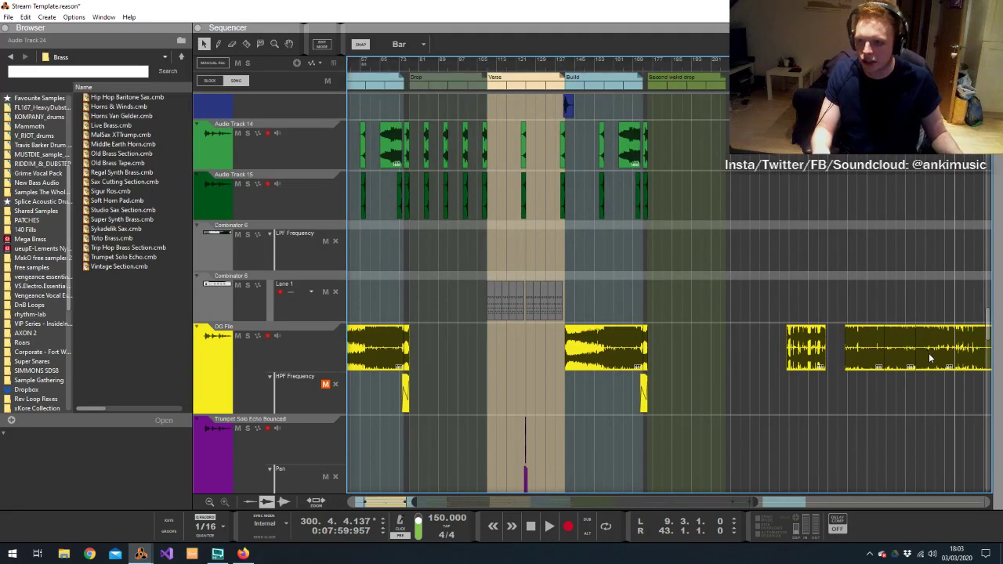
drag(929, 352, 496, 206)
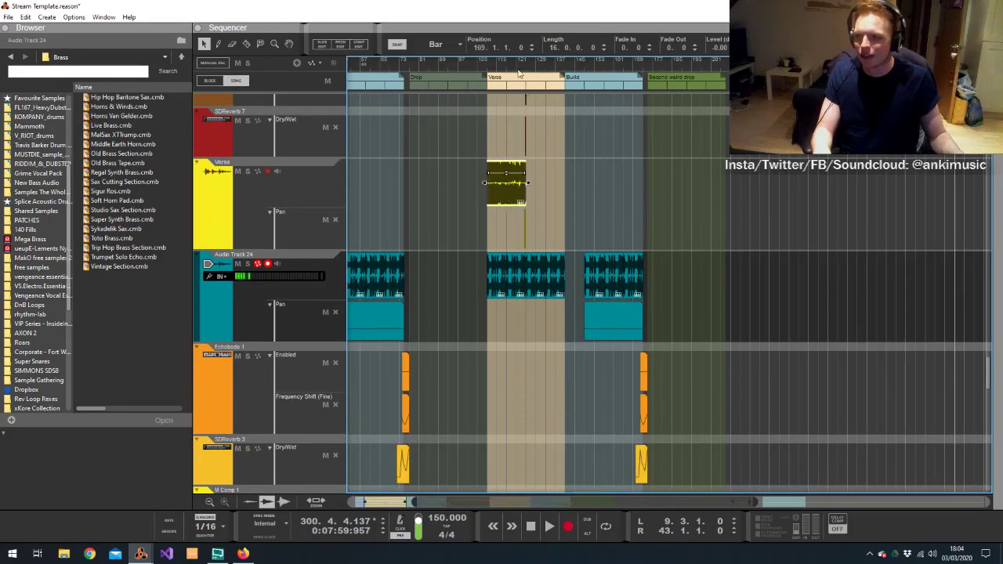
Play from bar 109 and set the level of the Verse clip at bar 109 to 2.73 dB
click(500, 145)
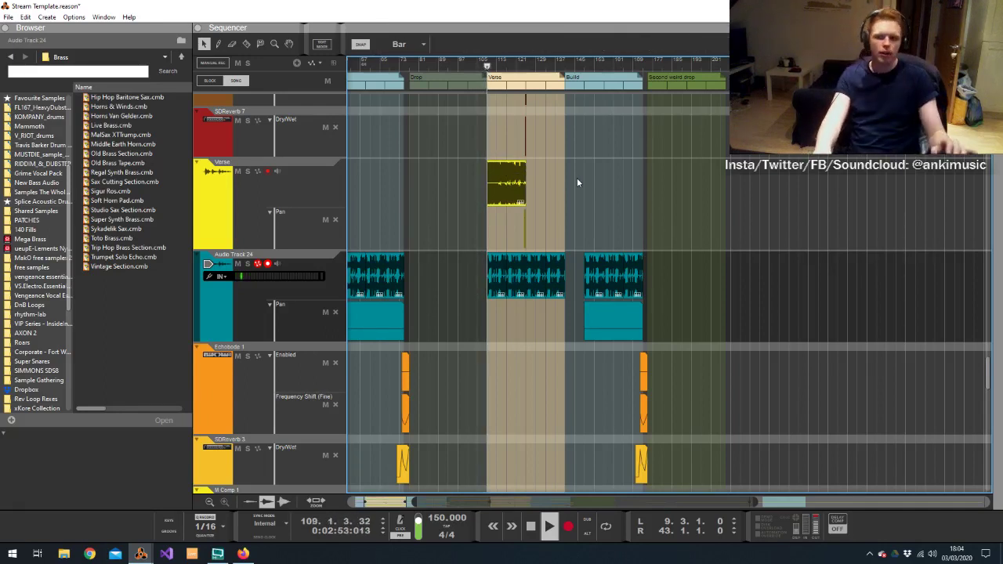
click(521, 184)
drag(720, 53, 720, 38)
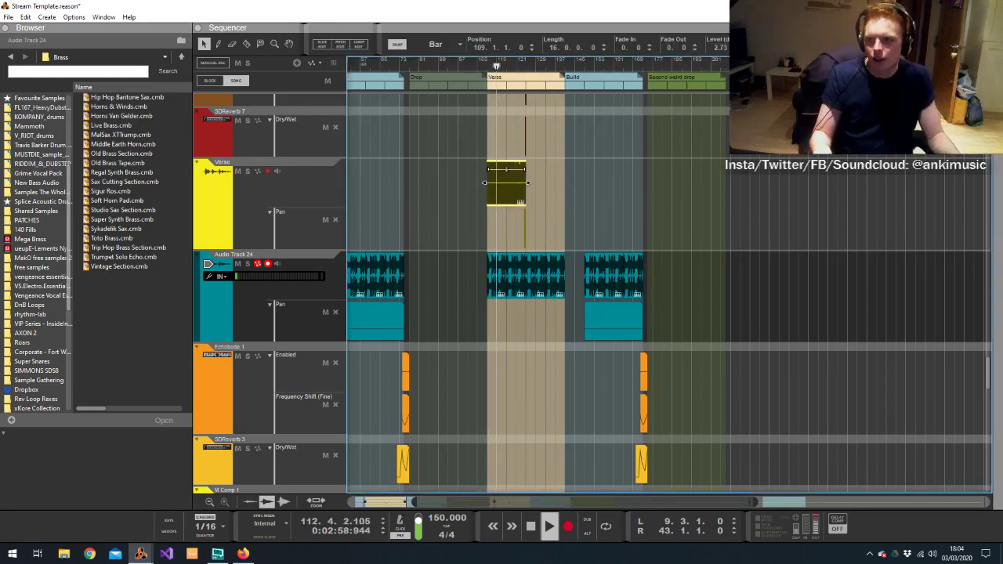
click(529, 480)
Split the OG File audio at bar 309 and copy the 16-bar section starting there to the Verse track at bar 125
scroll(651, 376, right, 5)
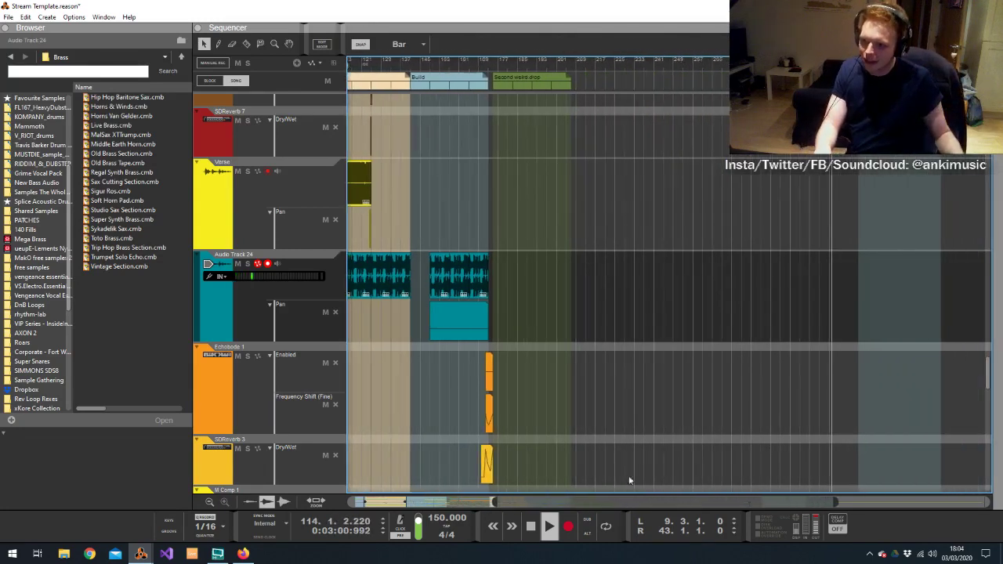
scroll(770, 256, up, 5)
scroll(770, 256, up, 5)
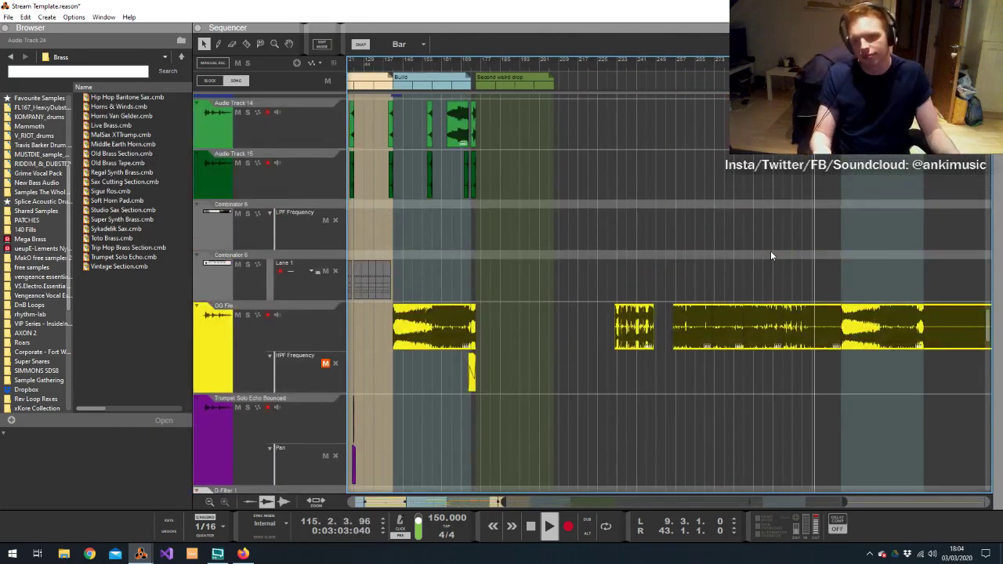
scroll(770, 256, up, 8)
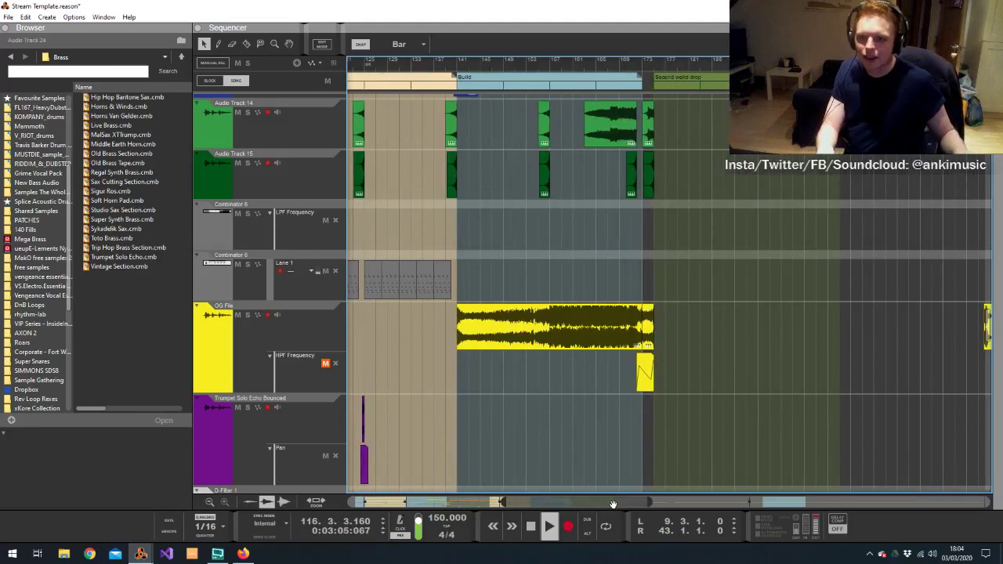
drag(613, 504, 768, 504)
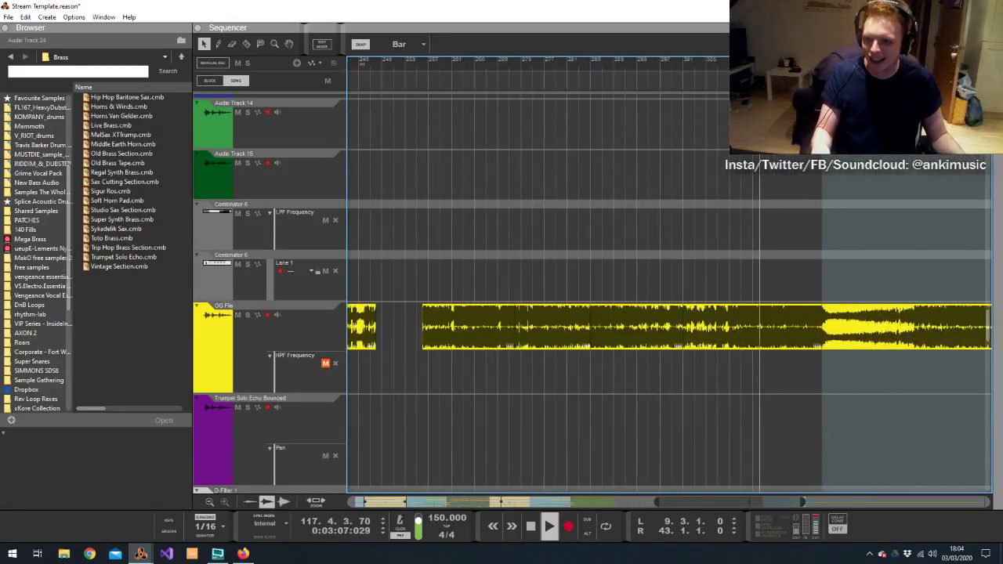
drag(687, 67, 715, 72)
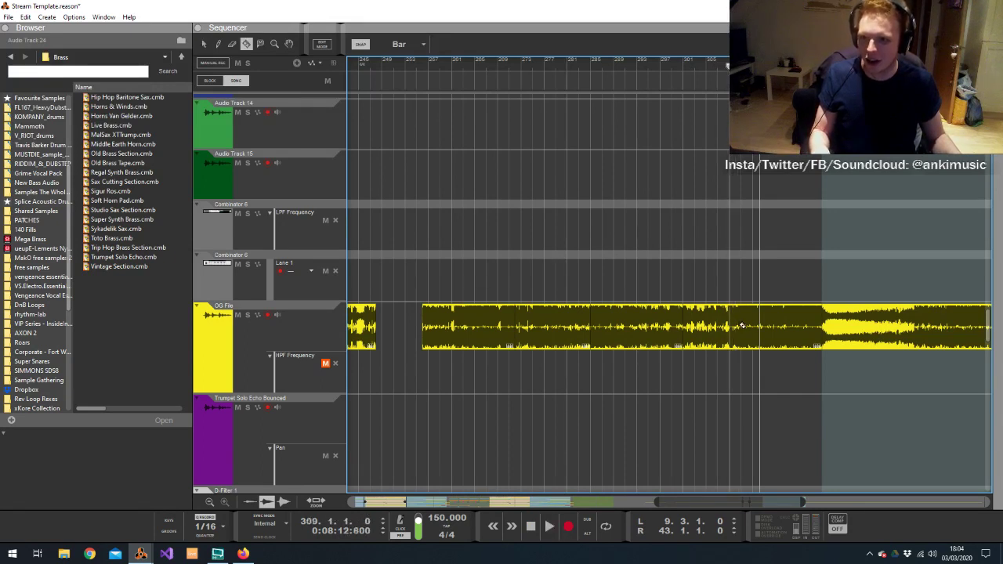
click(824, 330)
key(q)
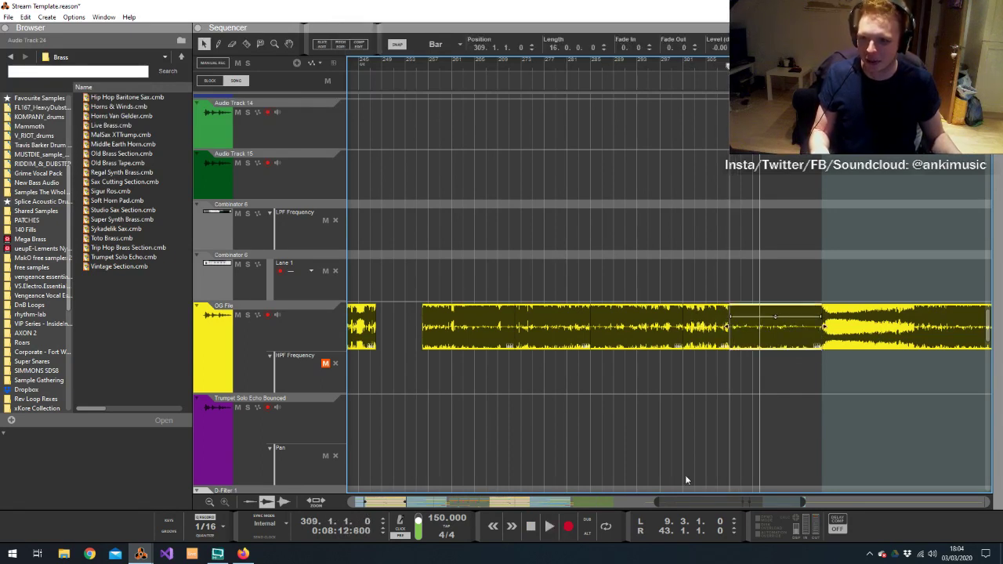
drag(655, 503, 398, 503)
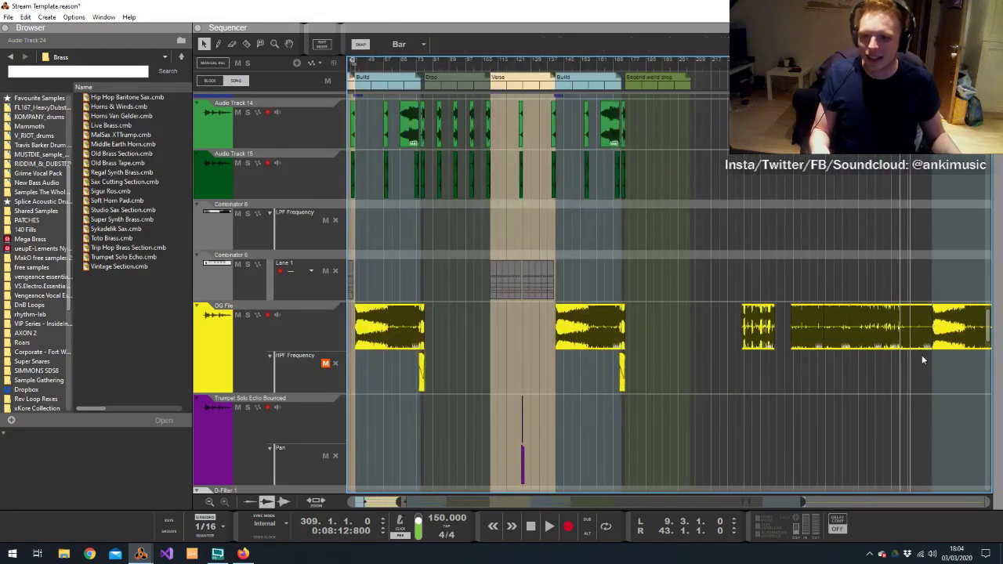
drag(917, 337, 547, 184)
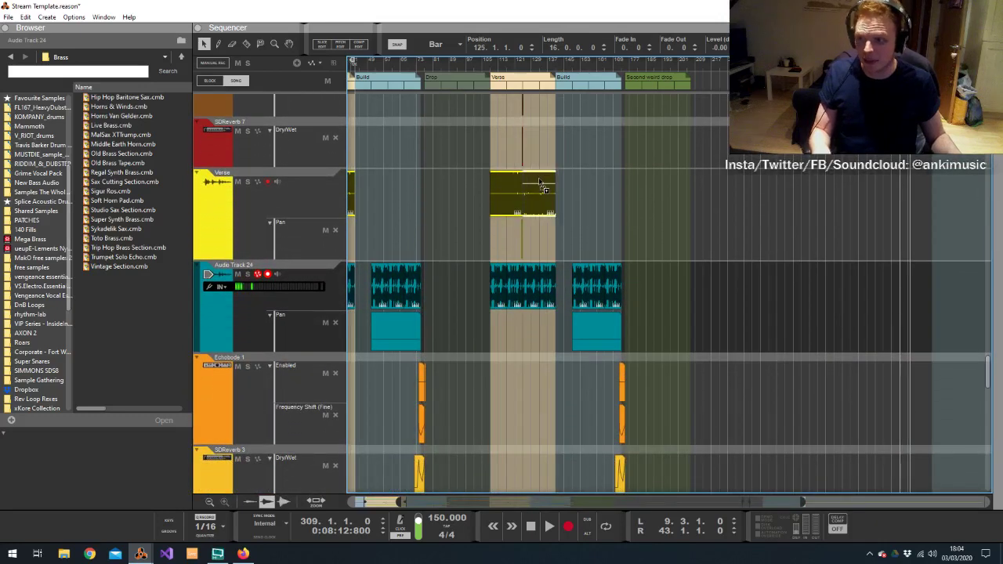
Set the snap to 1/16 and trim the end of the Verse clip at bar 109 back to just after bar 124
click(510, 63)
scroll(510, 63, up, 5)
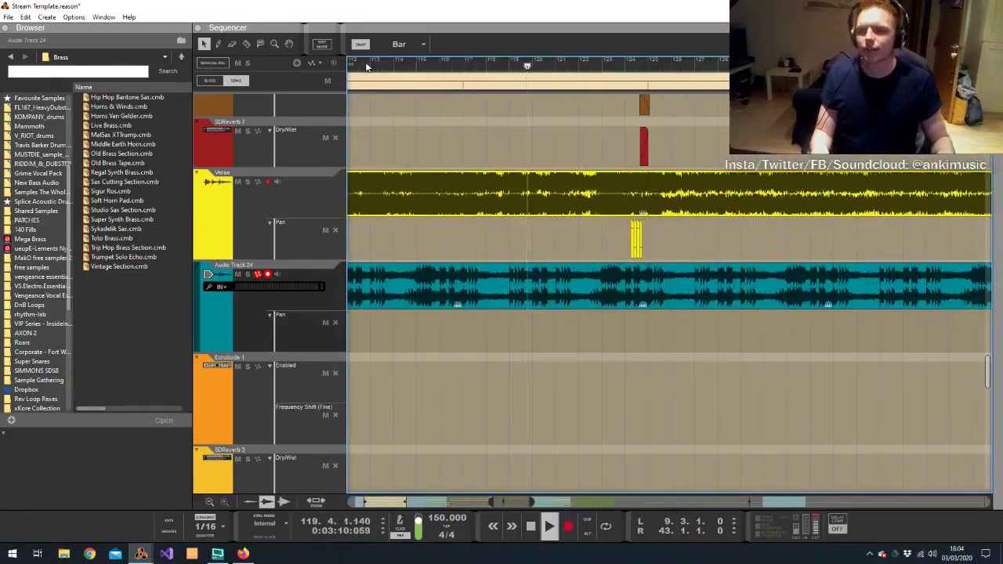
click(408, 44)
click(396, 126)
click(620, 198)
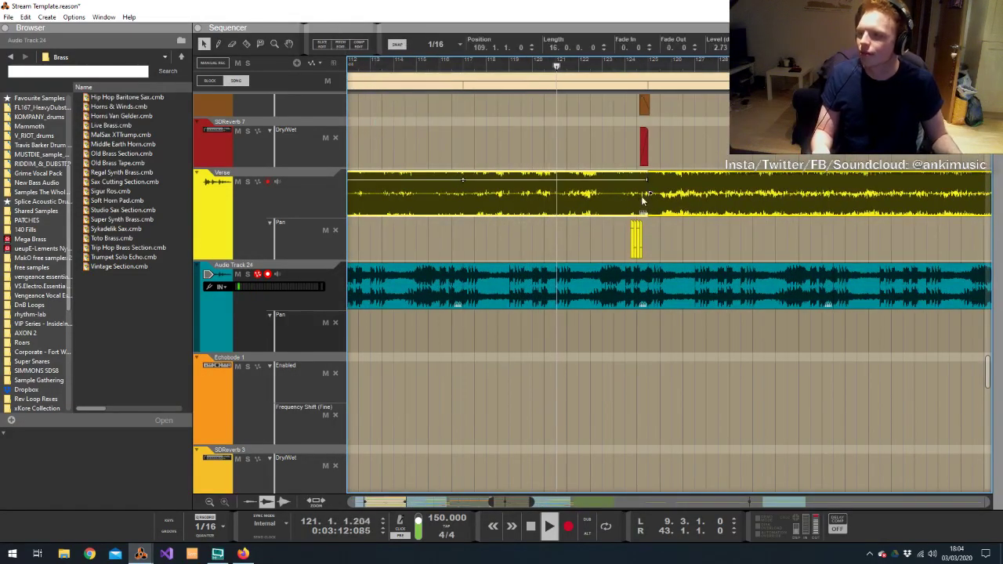
drag(642, 201, 631, 190)
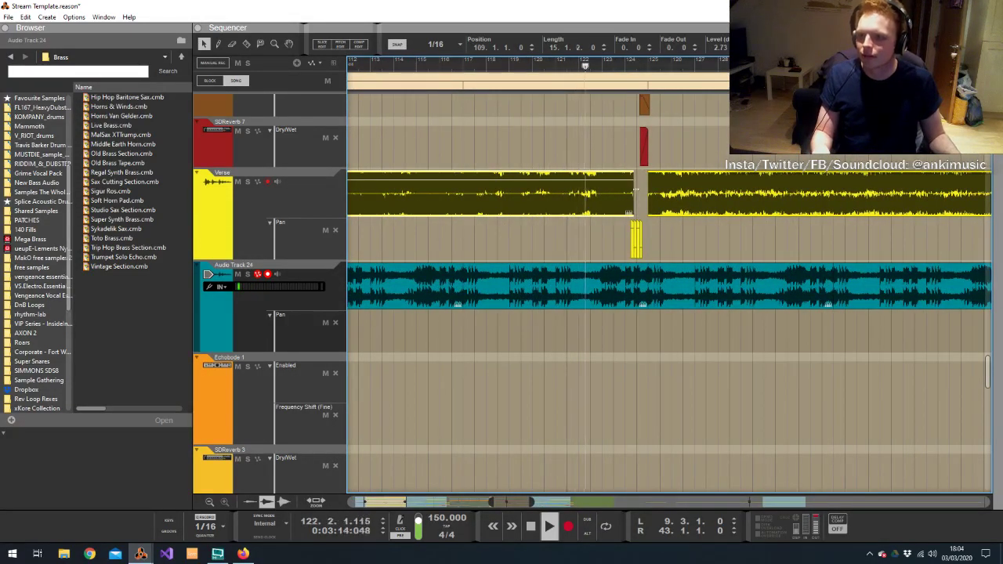
click(706, 144)
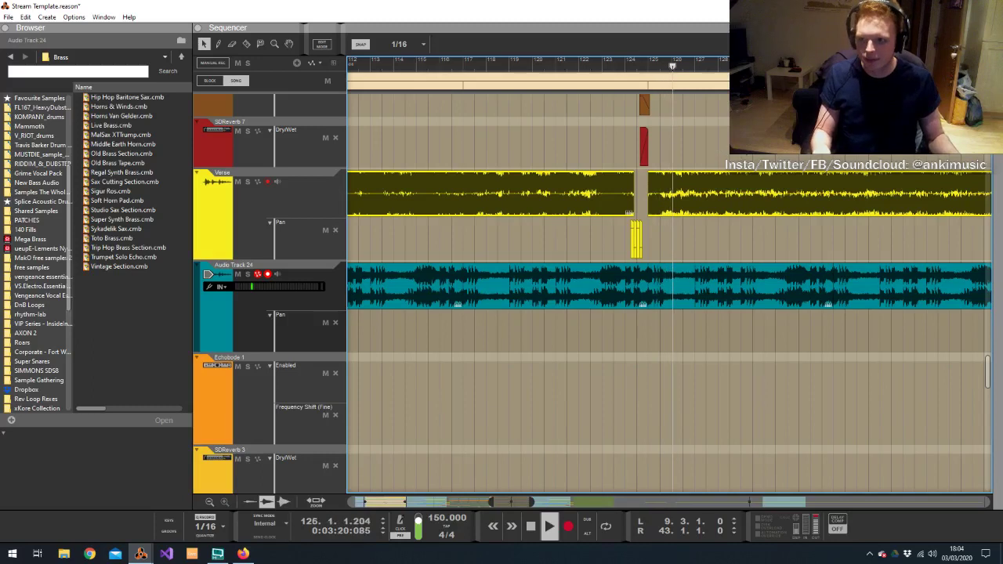
Set the level of the Verse clip at bar 125 to 3.08 dB and play it from its start
click(754, 193)
drag(722, 52, 722, 45)
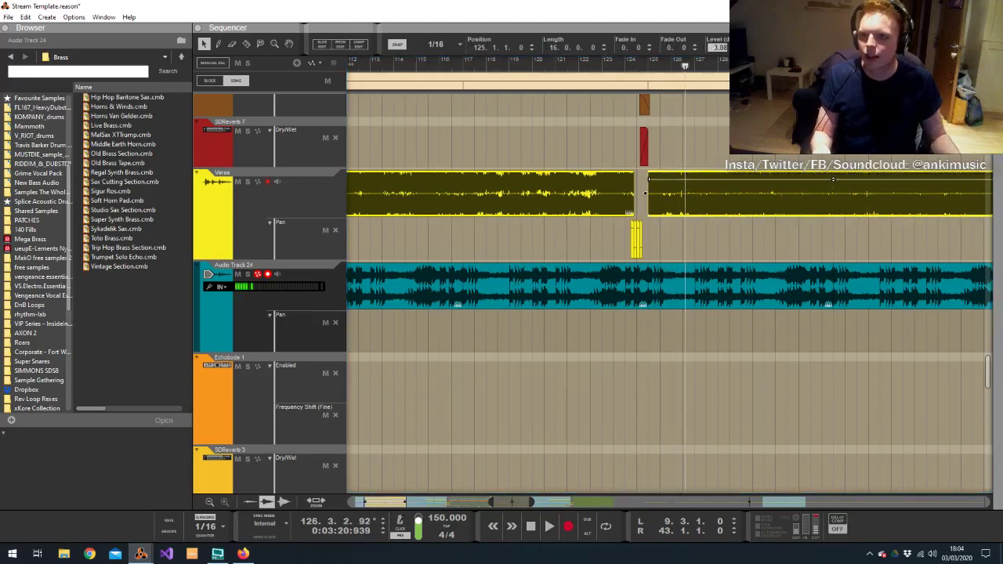
click(619, 62)
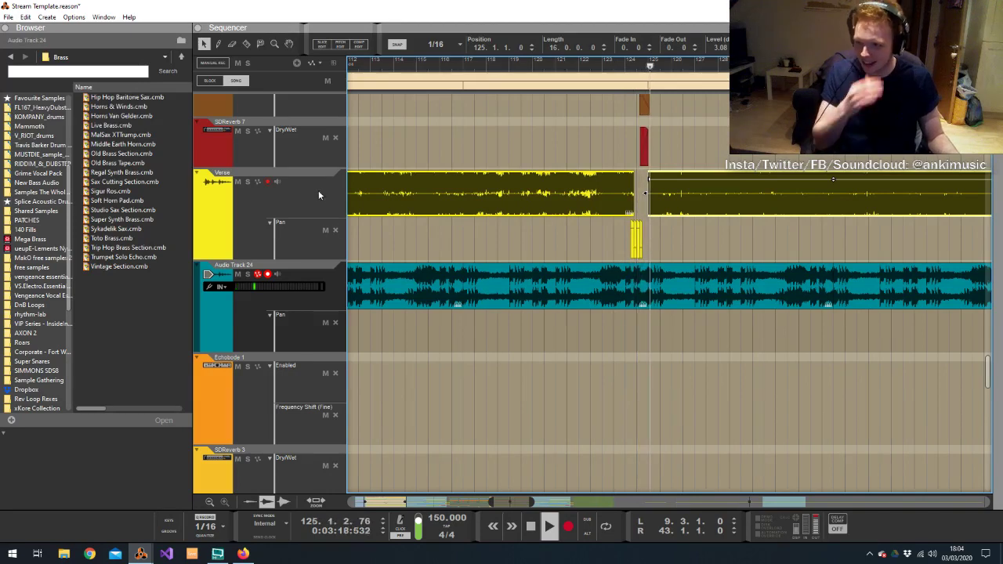
Try a 3.81 dB high-mid boost at 2.96 kHz in the Verse track's Spectrum EQ and return the band to its cut
key(F2)
drag(678, 314, 685, 252)
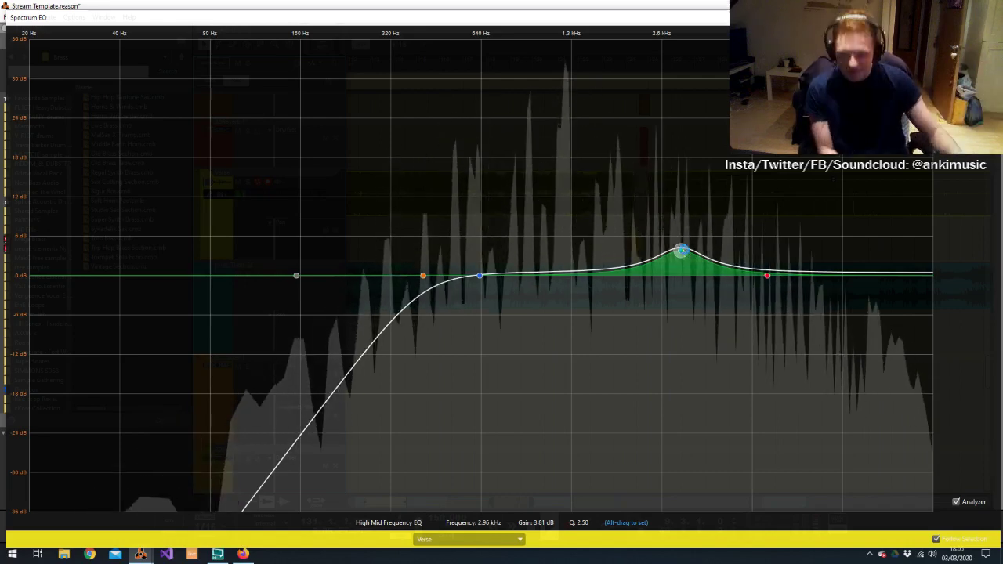
drag(682, 252, 678, 315)
key(Escape)
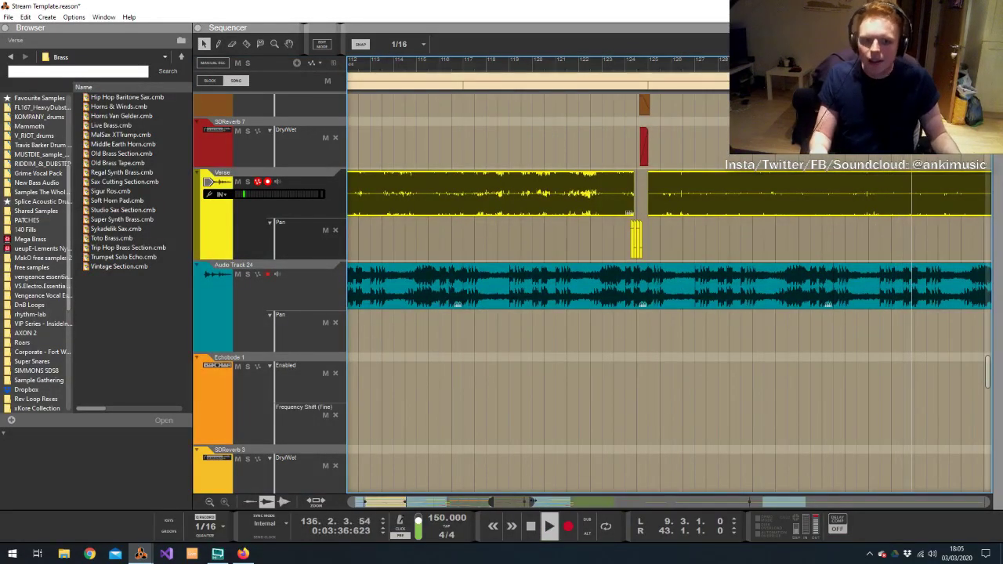
Add HMF Gain automation lanes to Audio Track 24 and the Verse track from their mixer EQ gain knobs
drag(533, 501, 573, 502)
click(257, 227)
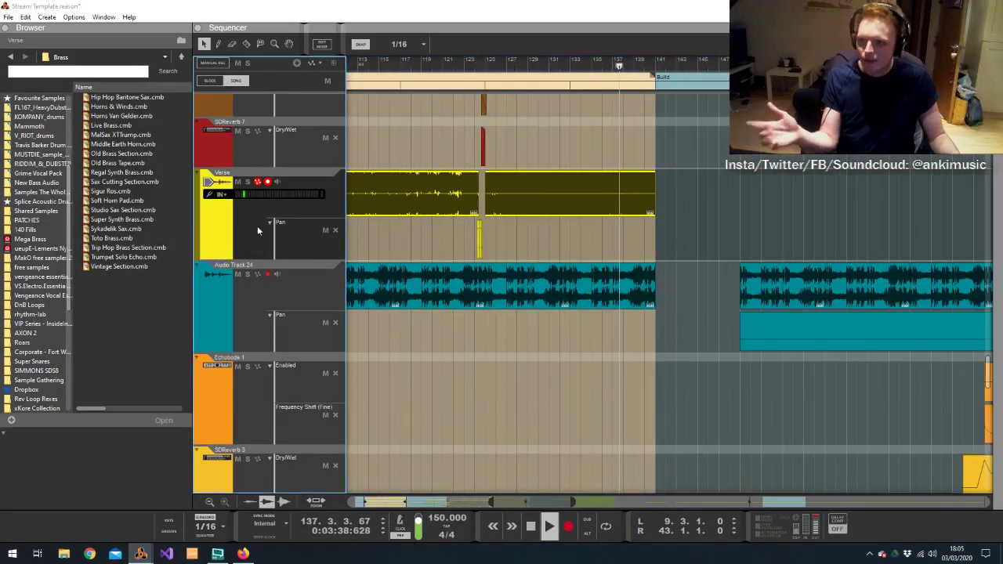
key(alt+Tab)
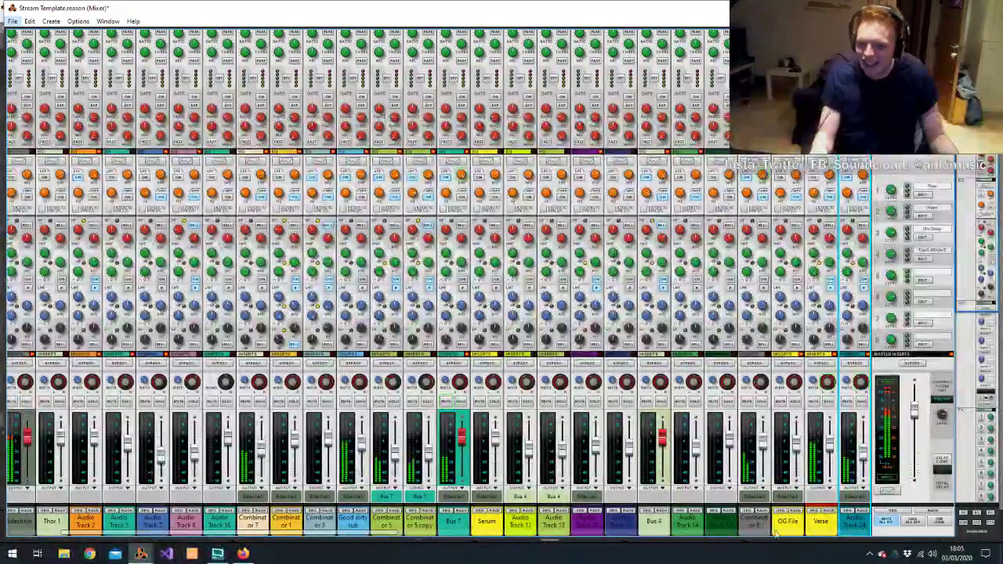
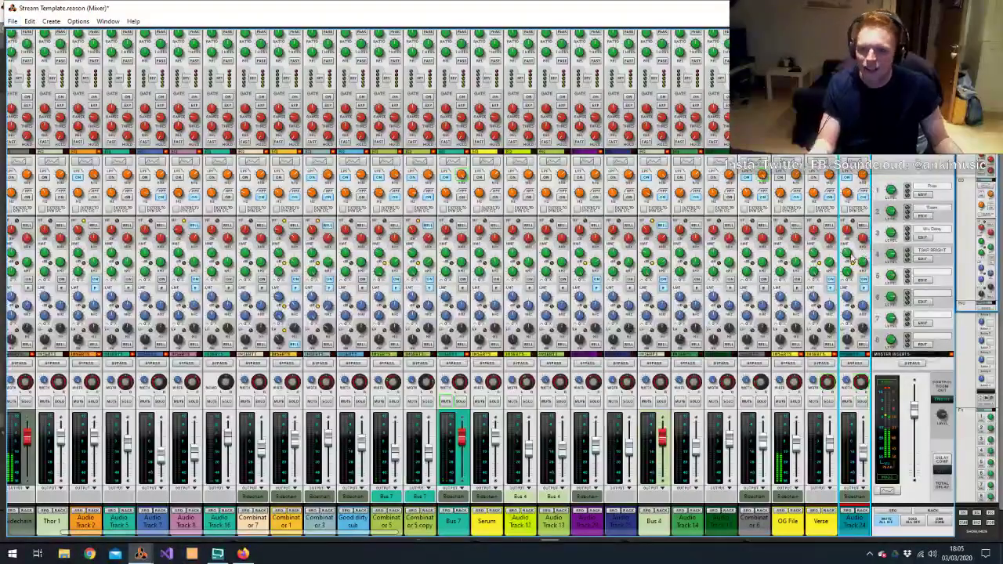
key(F7)
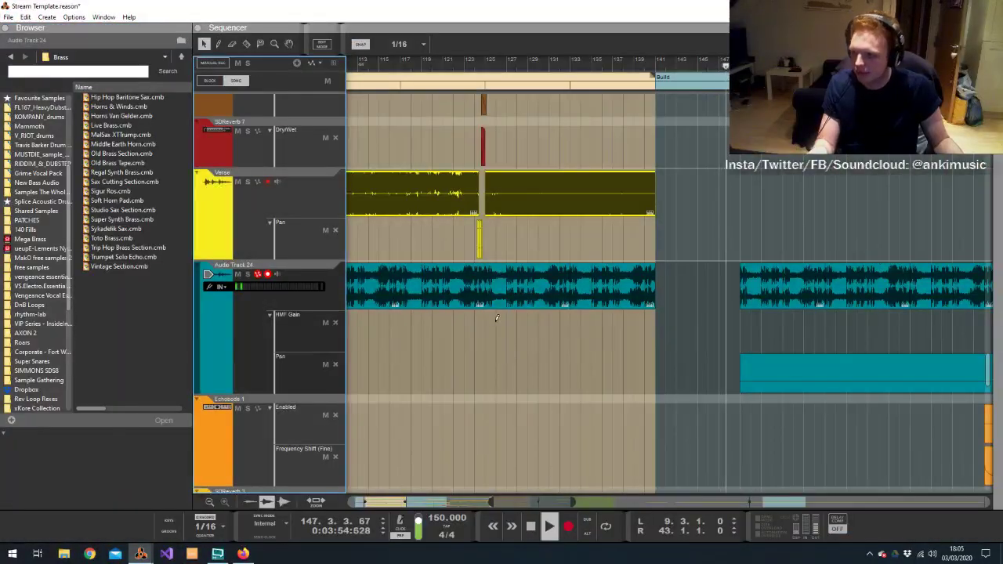
key(alt+Tab)
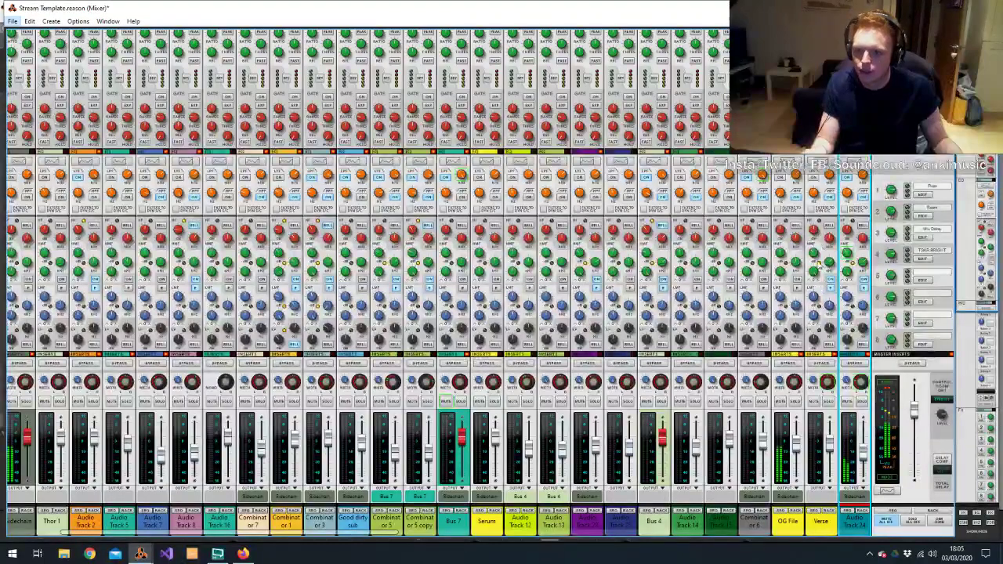
key(alt+Tab)
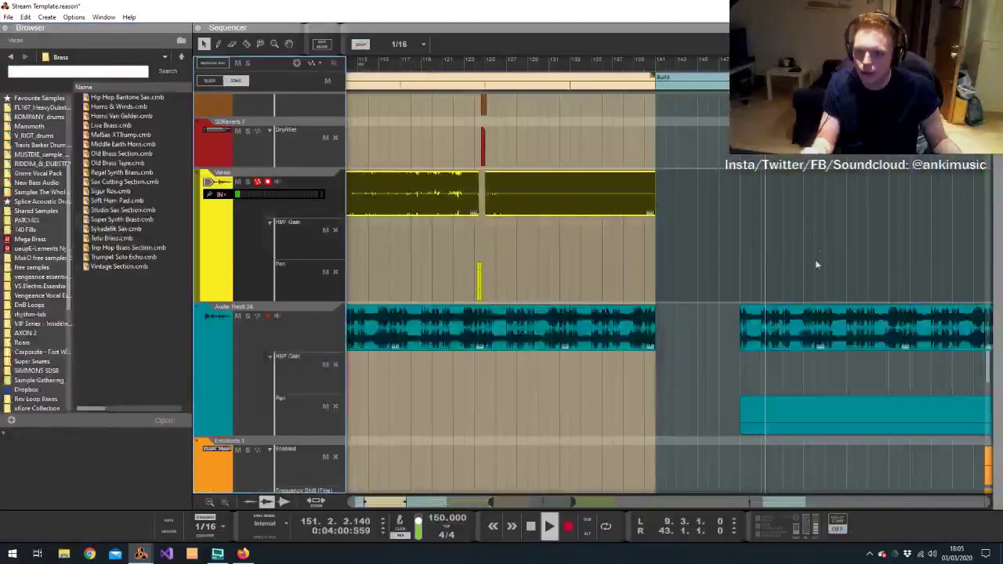
Draw a flat HMF Gain automation clip on the Verse track from bar 125 to about bar 141 and play from just before bar 121
drag(488, 235, 655, 235)
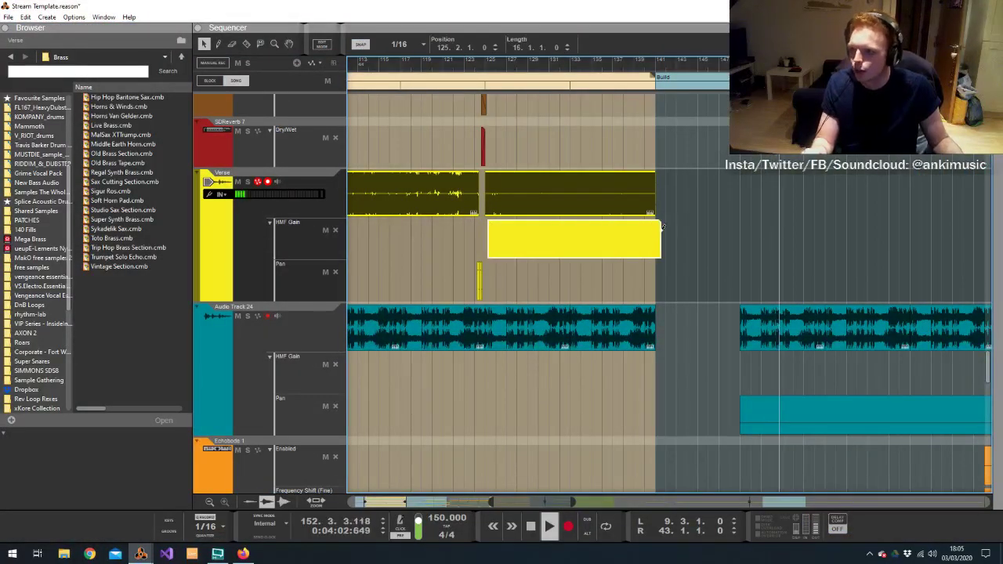
double_click(651, 237)
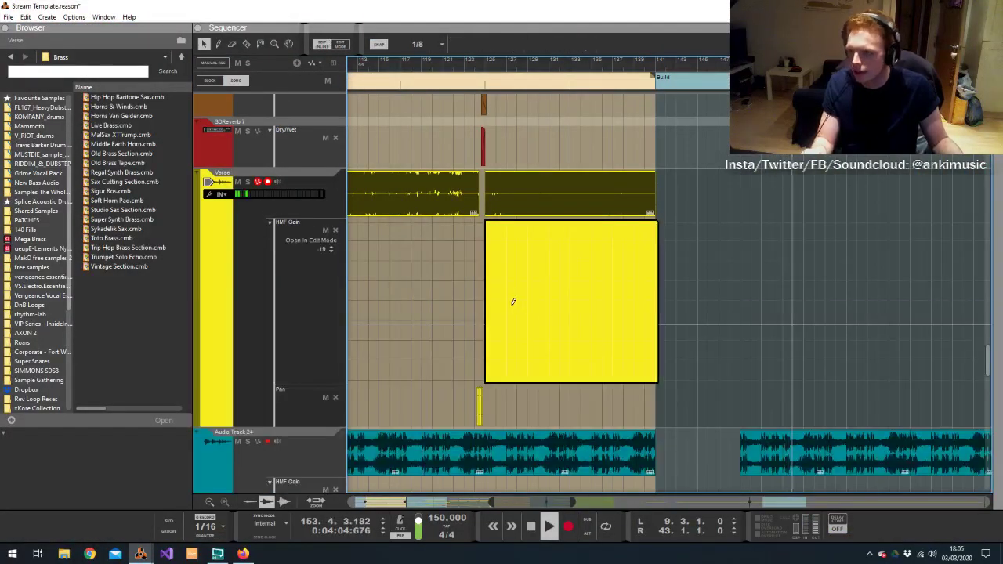
click(527, 300)
key(ctrl+e)
click(441, 68)
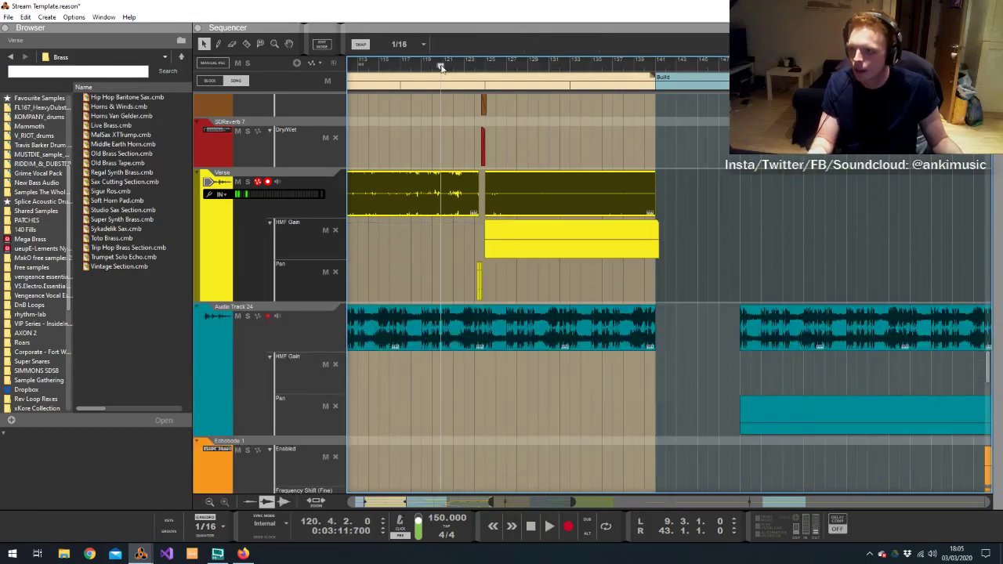
key(space)
Try lengthening the Trumpet Solo Echo Bounced clip at 124.3.3 past bar 125 and play the transition
scroll(551, 138, up, 3)
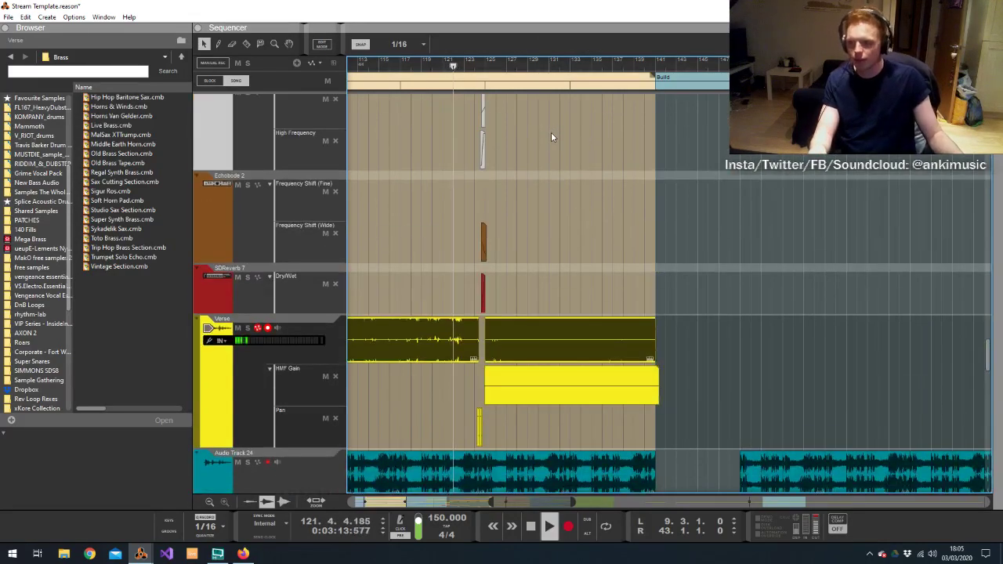
scroll(551, 137, up, 3)
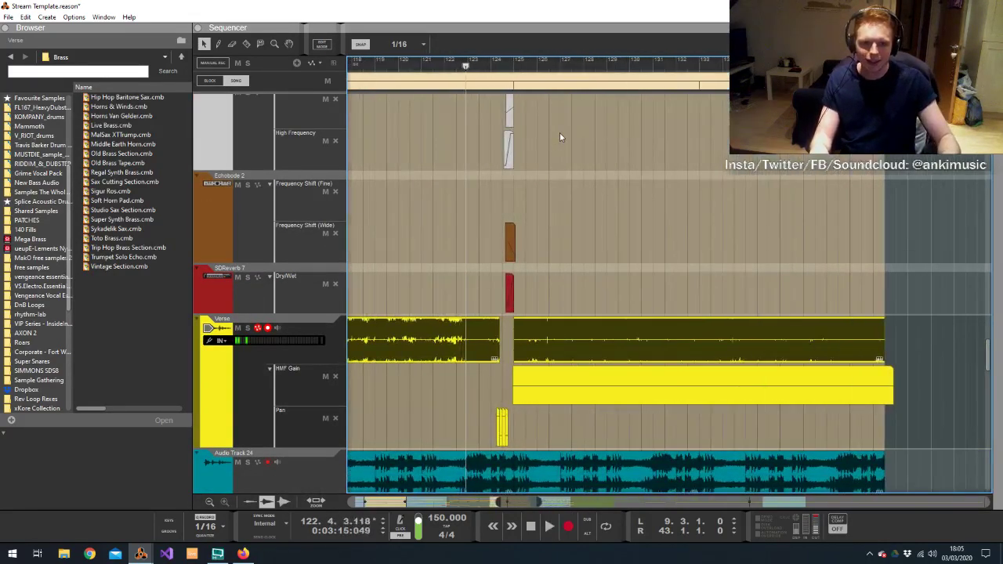
scroll(557, 151, up, 6)
click(510, 367)
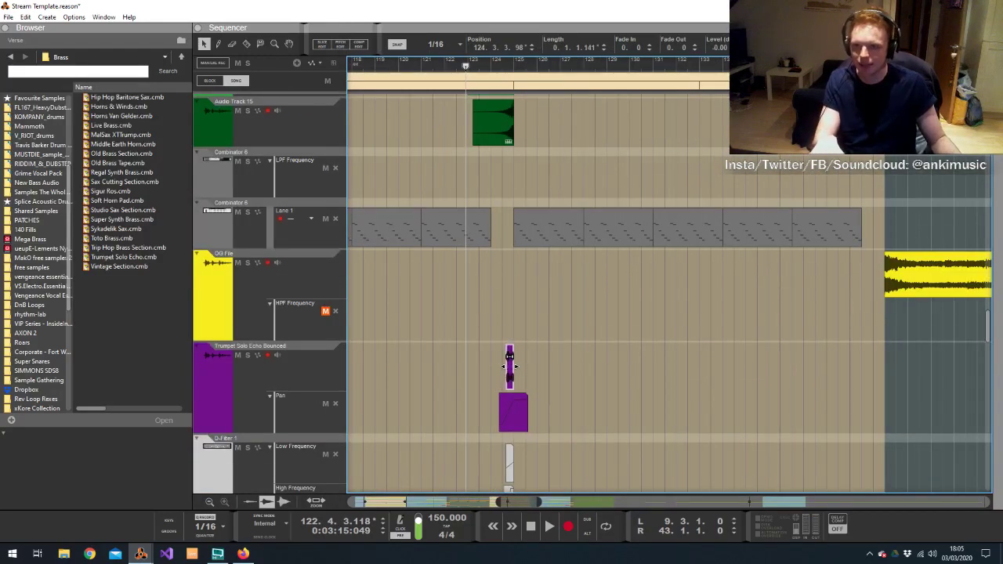
mouse_move(510, 366)
mouse_down()
mouse_move(937, 365)
mouse_move(523, 371)
mouse_up()
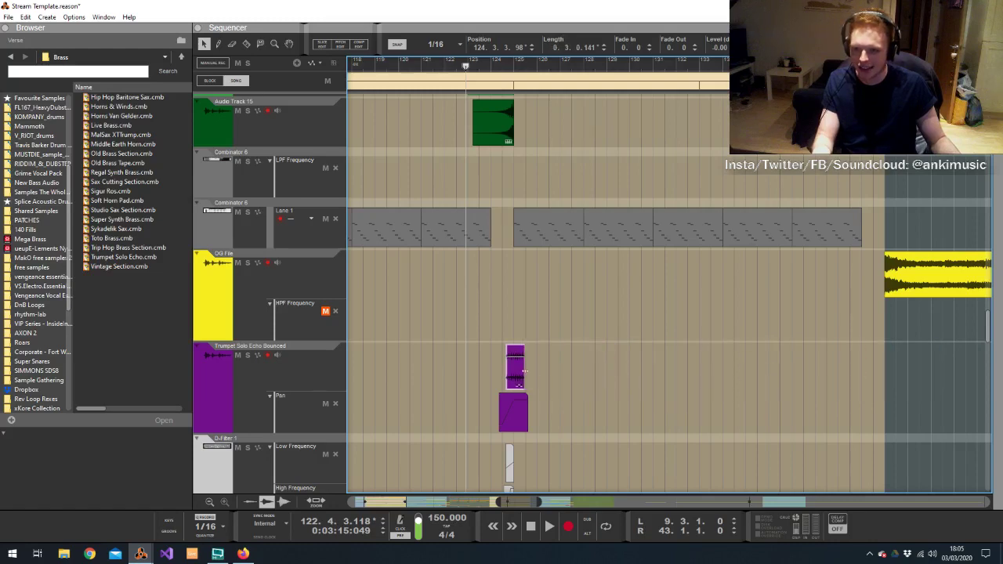
click(560, 342)
scroll(560, 342, up, 3)
scroll(559, 345, up, 2)
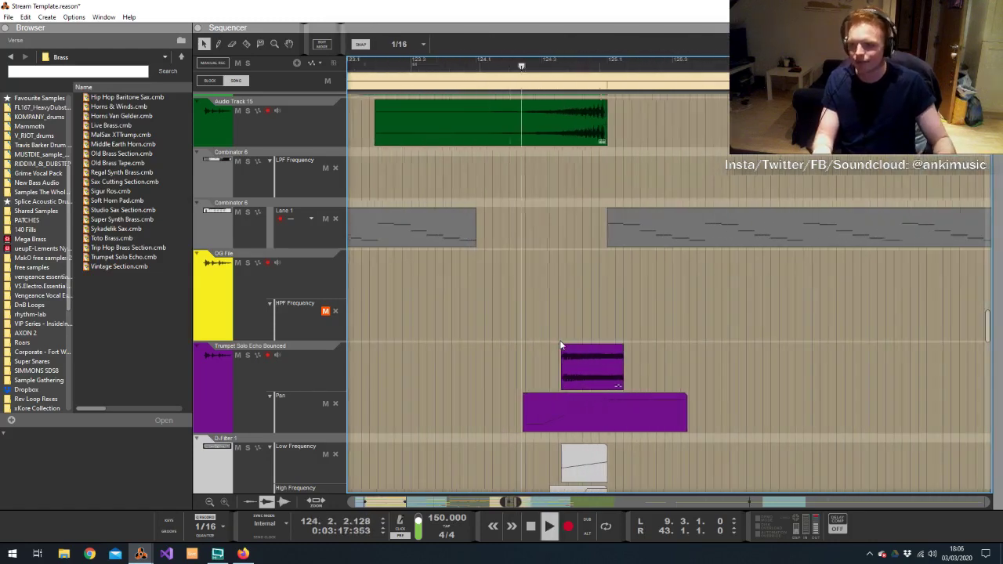
scroll(576, 327, down, 3)
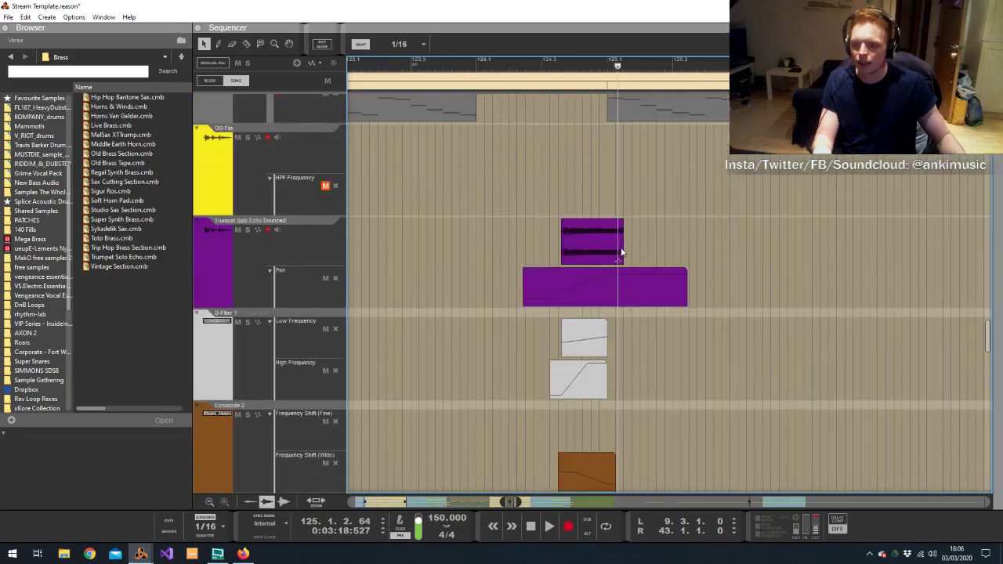
click(625, 251)
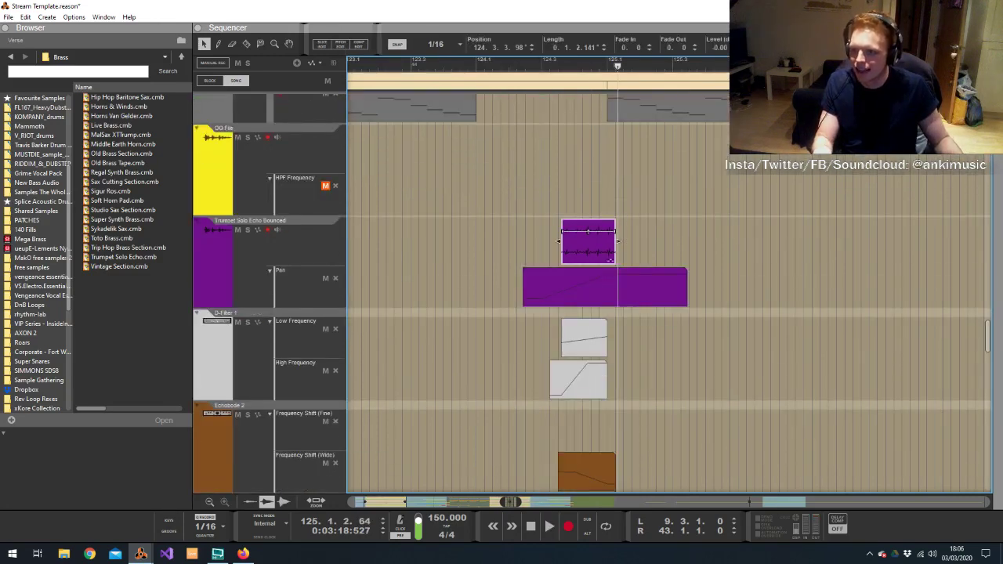
Reverse the Low Frequency and High Frequency automation clips of D-Filter 1 and play from 124.3.3
drag(632, 377, 588, 347)
right_click(588, 348)
click(604, 337)
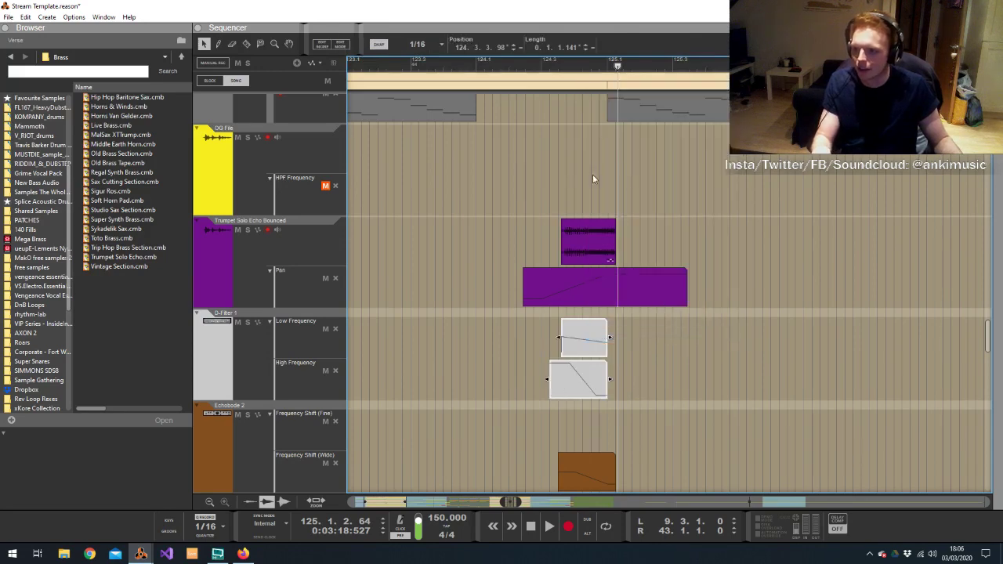
click(559, 67)
click(559, 68)
click(559, 68)
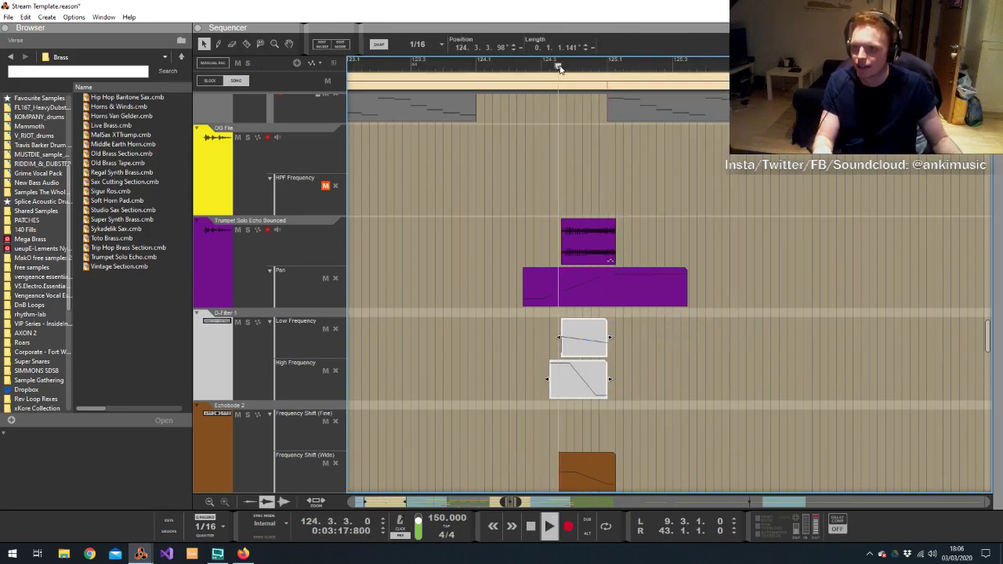
Trim the end of the Trumpet Solo Echo Bounced clip to bar 125 and play the transition into the bar several times
click(672, 237)
click(608, 66)
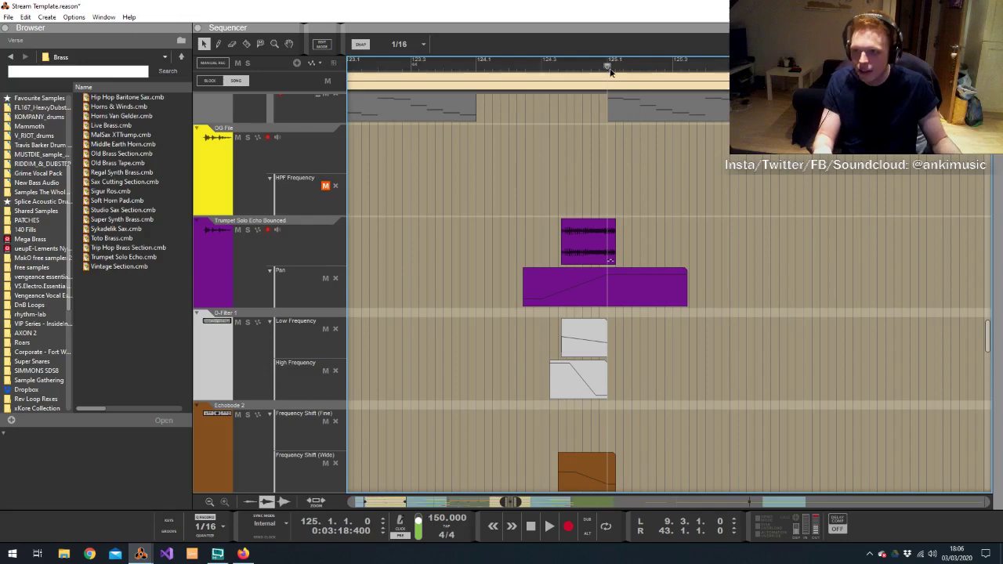
click(610, 233)
click(620, 247)
click(615, 247)
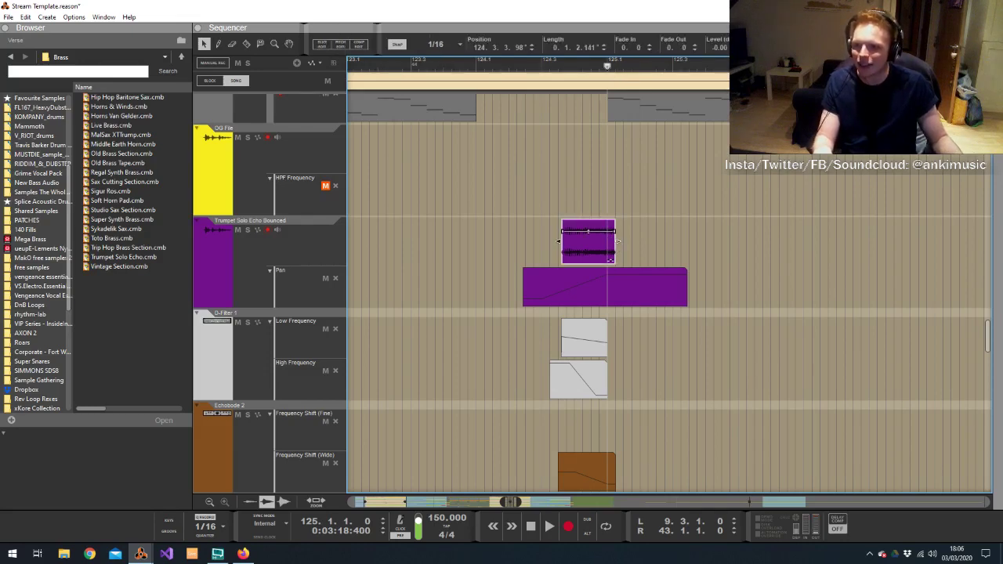
click(559, 68)
key(space)
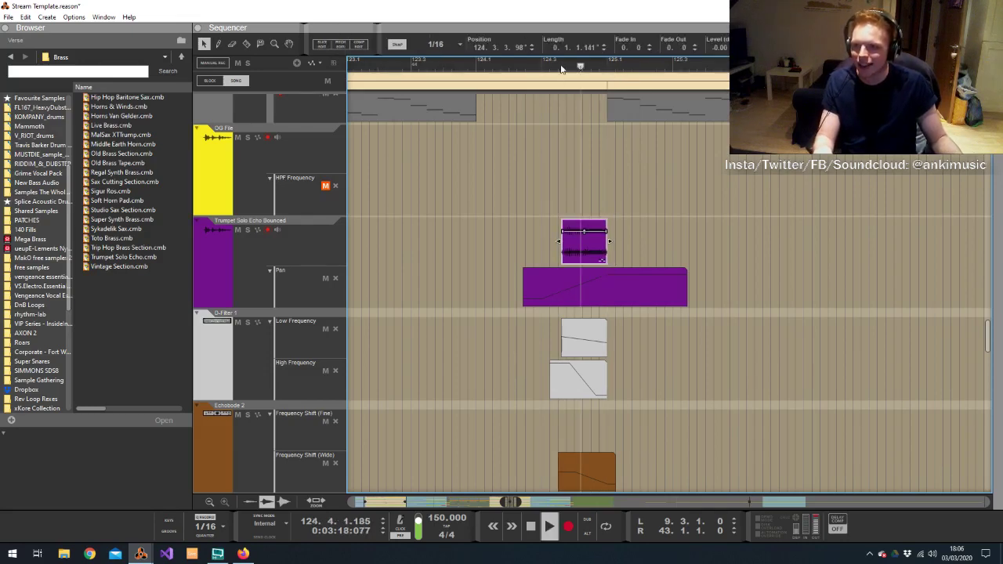
click(559, 68)
click(459, 67)
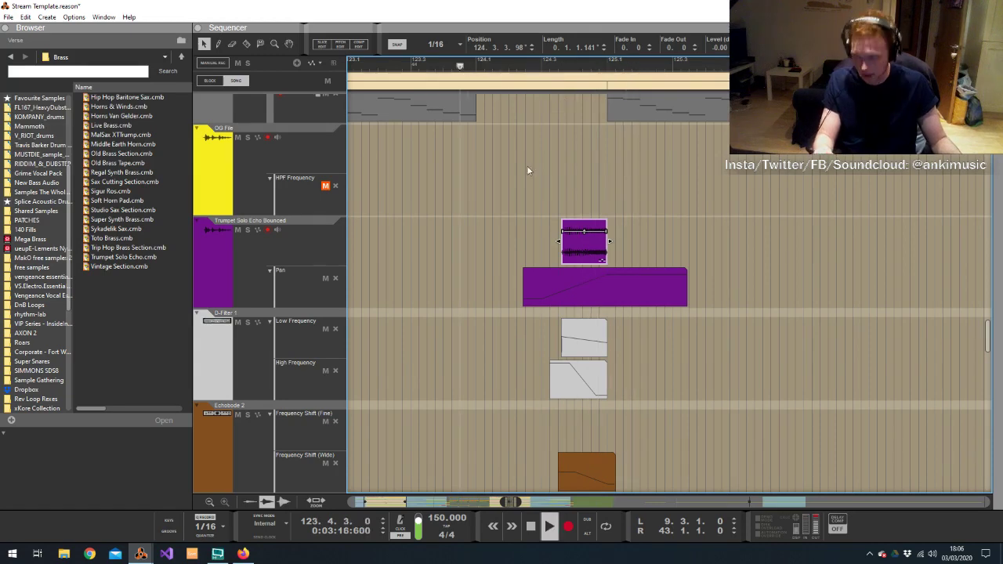
click(607, 195)
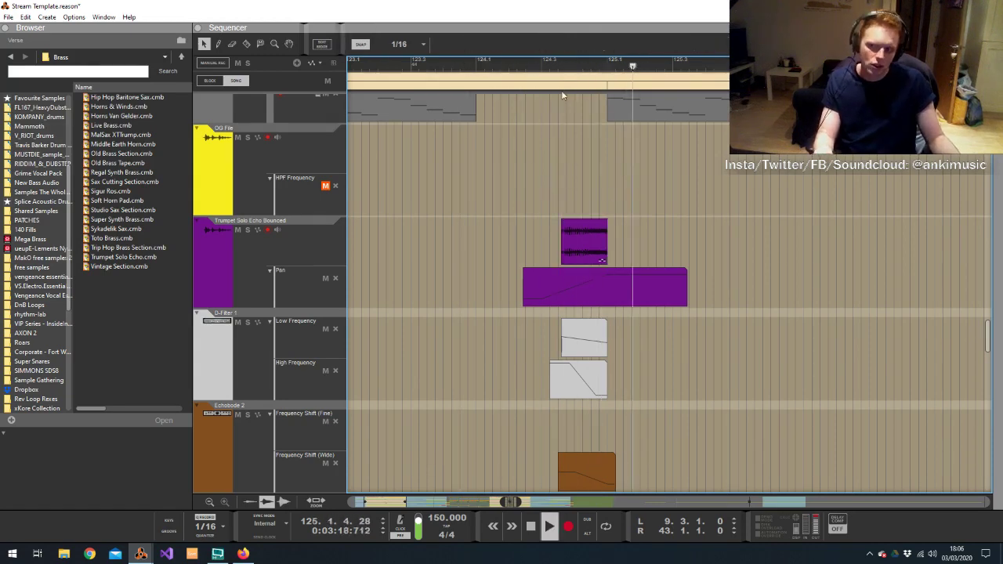
click(556, 68)
click(556, 67)
Move the first point of Echobode 2's Frequency Shift (Wide) automation to the start of the clip at 4050 Hz and play the sweep
scroll(567, 173, down, 5)
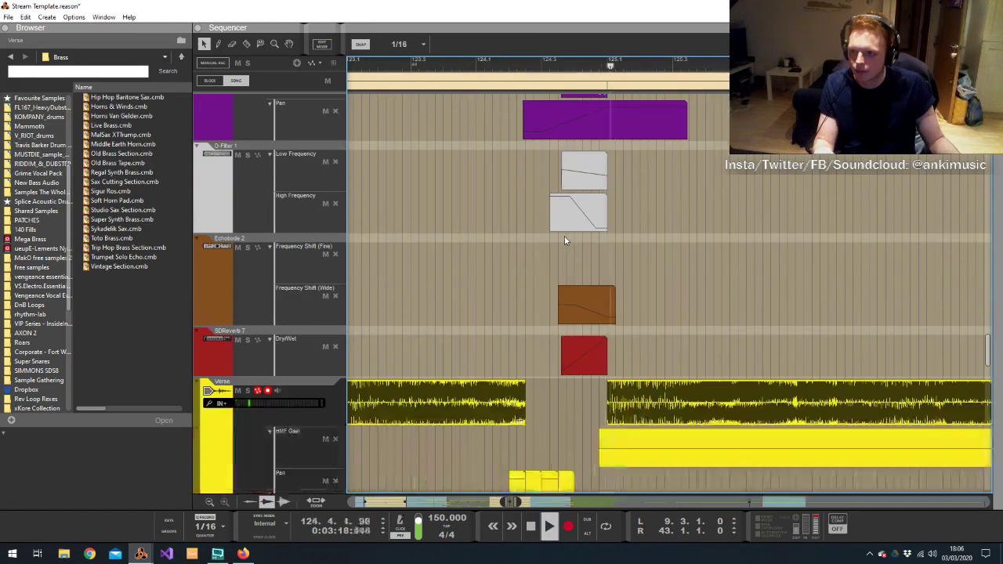
click(580, 305)
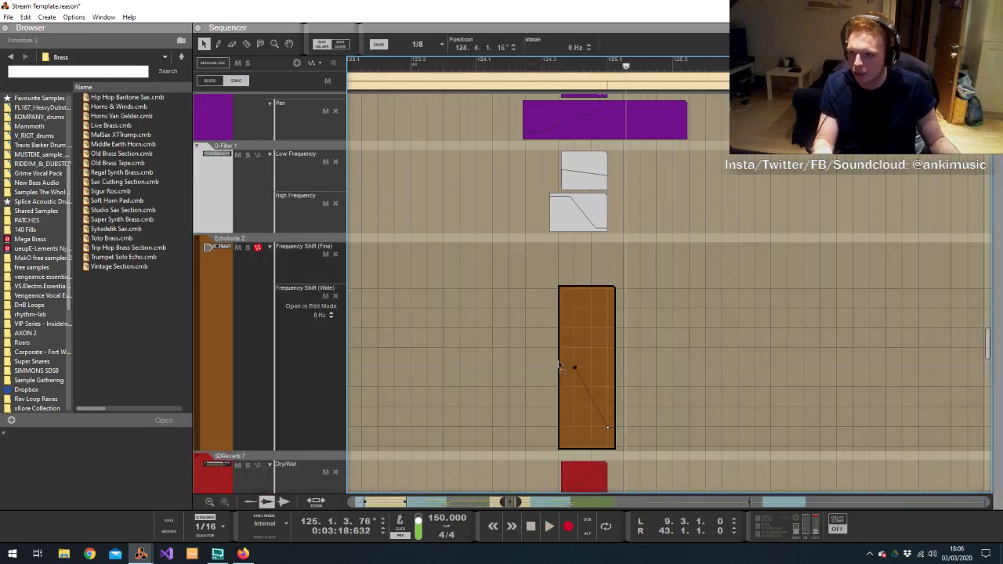
click(523, 67)
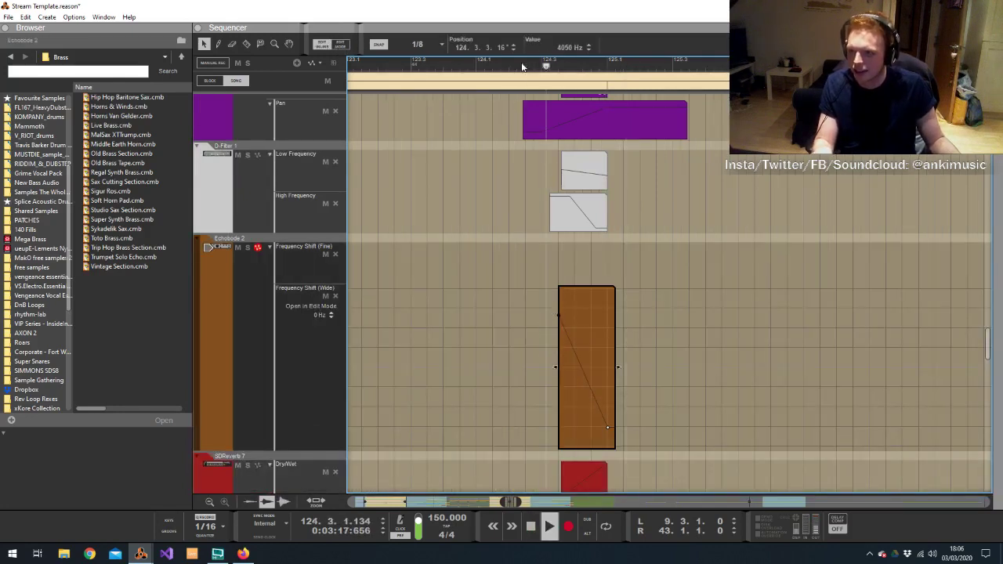
click(524, 68)
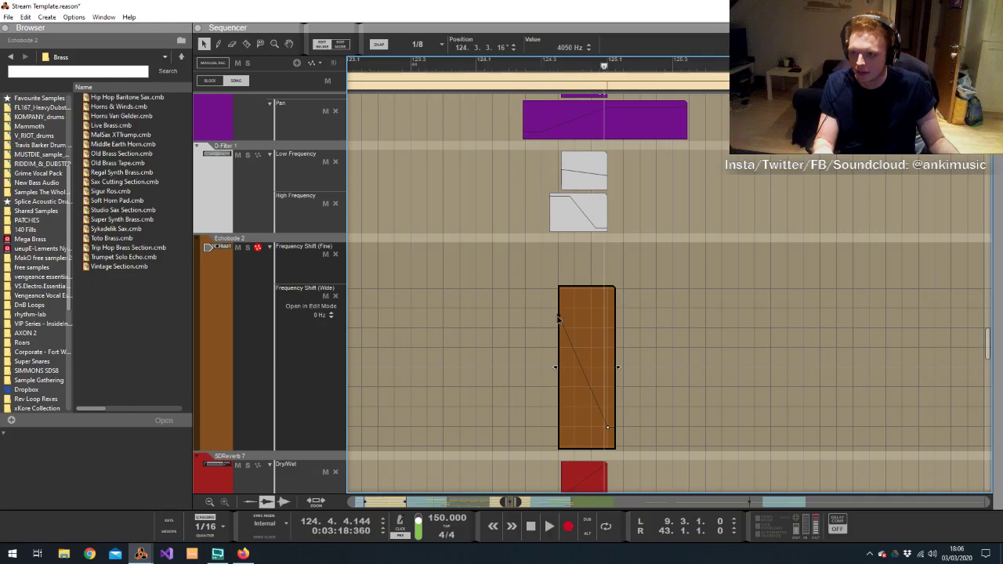
click(672, 223)
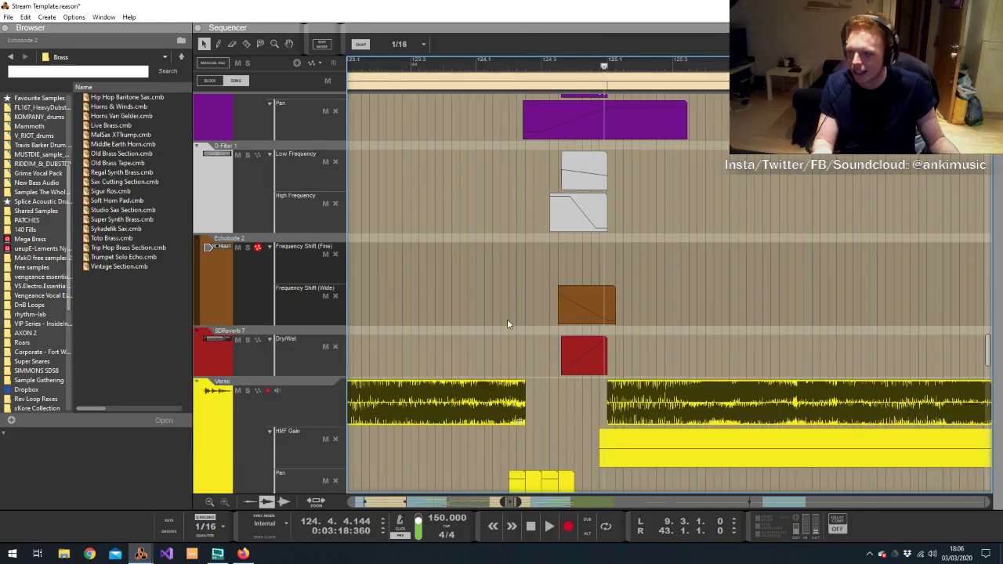
Split the end of the Verse clip at 124.2.1 and 124.2.2, and extend the last slice to two sixteenths
scroll(507, 319, down, 1)
click(510, 68)
scroll(510, 67, up, 3)
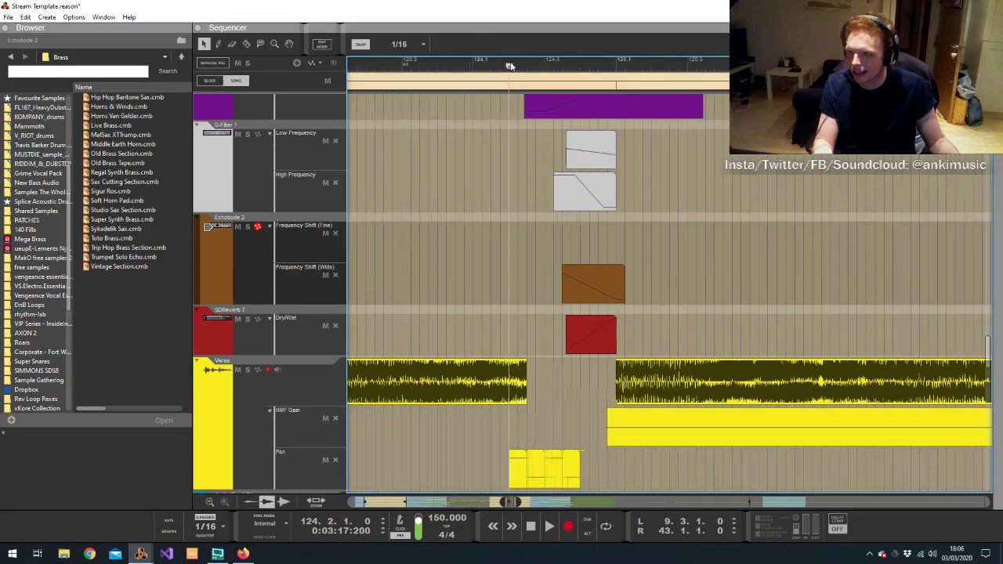
click(510, 386)
key(q)
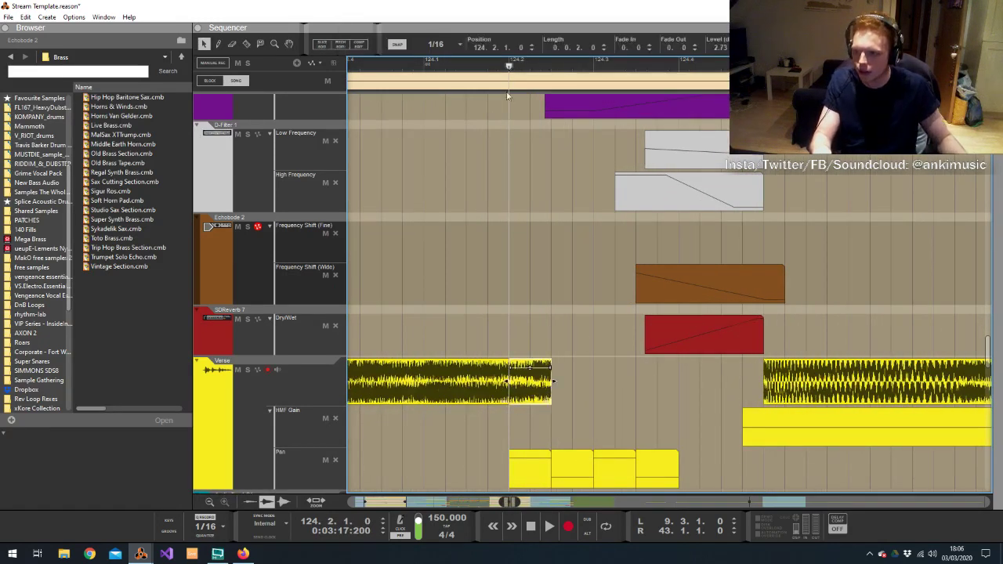
drag(550, 382, 572, 363)
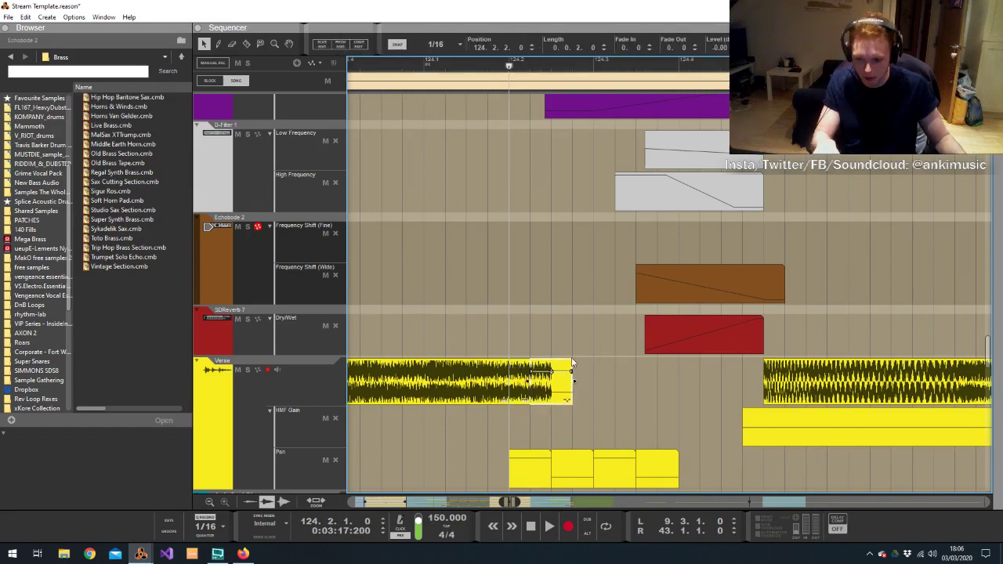
Bounce the last Verse slice at 124.2.2 to a new recording and delete its unused recordings
right_click(541, 387)
mouse_move(656, 204)
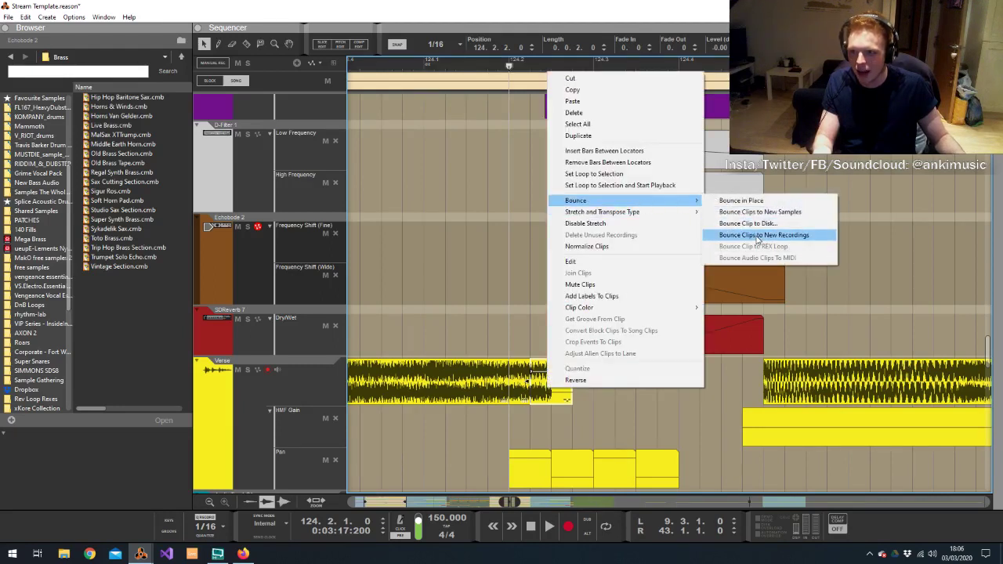
click(760, 238)
right_click(554, 394)
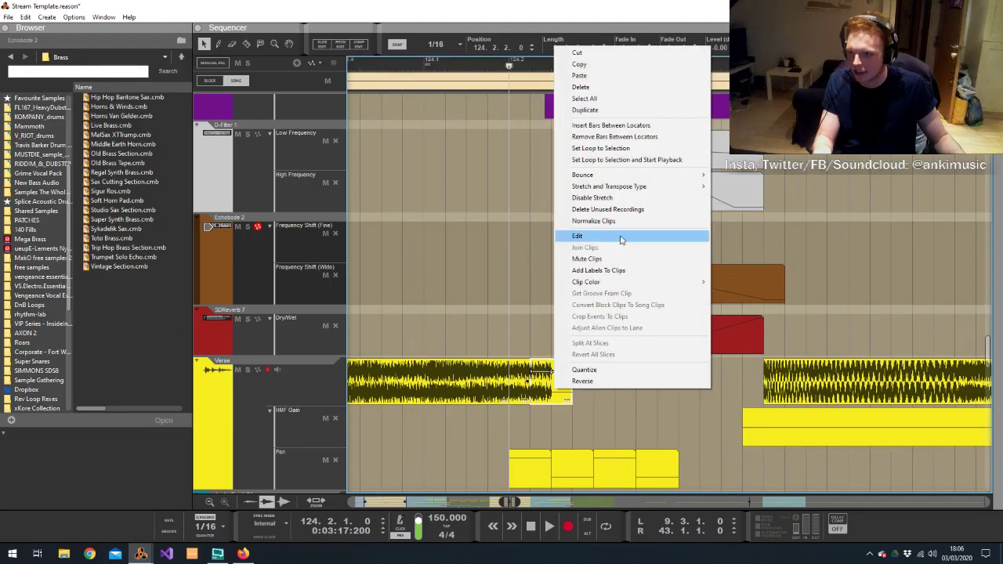
click(619, 209)
click(481, 290)
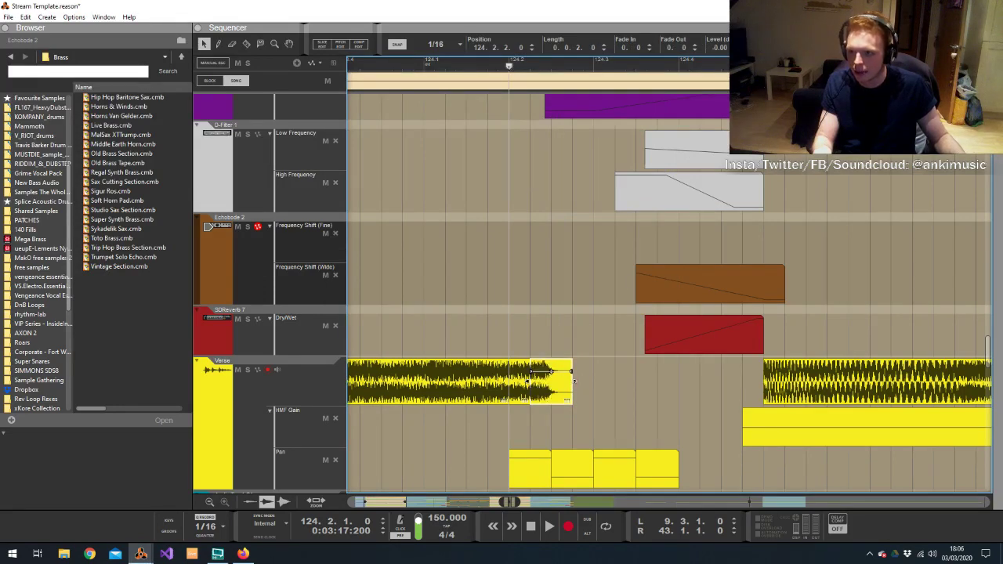
Trim the last Verse slice to one sixteenth, then copy both slices from 124.2.1 and paste them twice, filling up to 124.3.3
drag(574, 381, 518, 361)
key(ctrl+c)
key(ctrl+v)
key(ctrl+v)
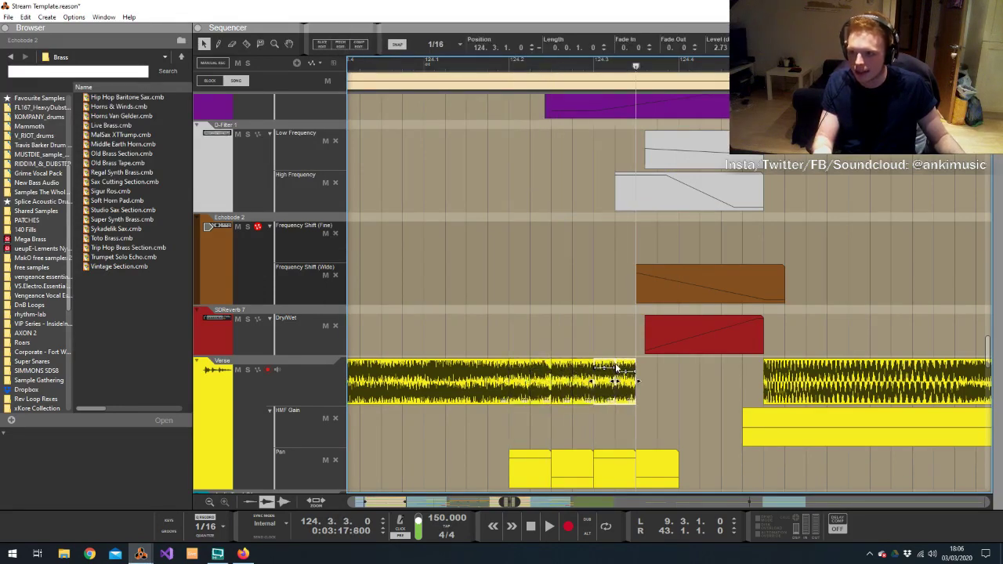
Paste the Verse slices at 124.3.3, shorten the last slice to 120 ticks, duplicate it up to 124.4.1, and play the stutter
key(ctrl+v)
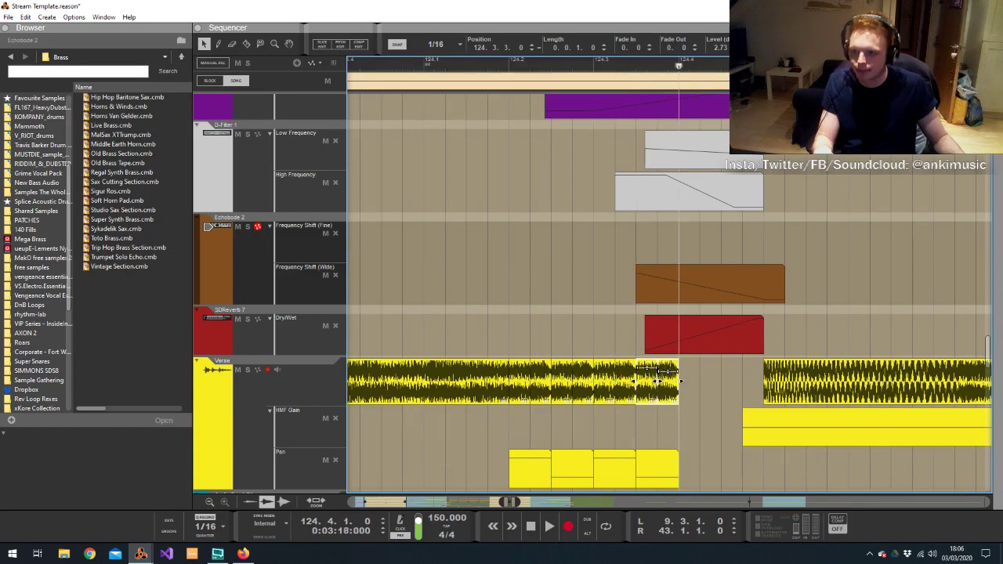
drag(678, 381, 665, 380)
key(ctrl+v)
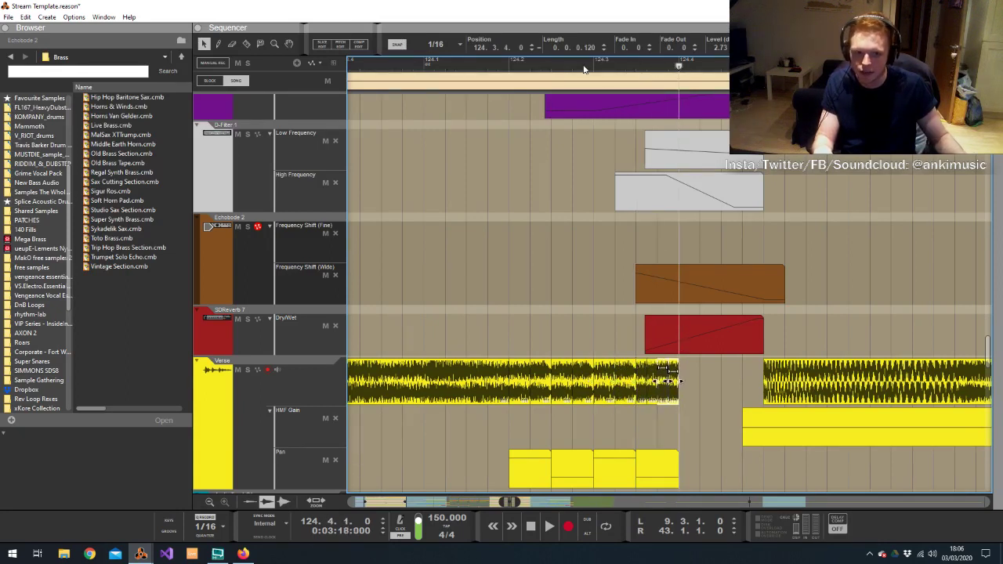
click(557, 160)
key(space)
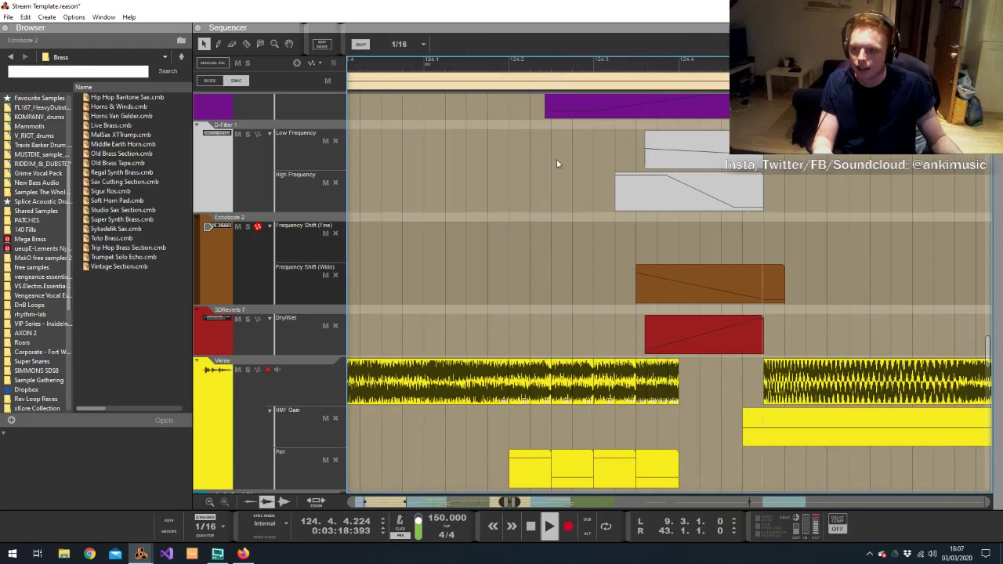
key(space)
key(shift+Return)
key(space)
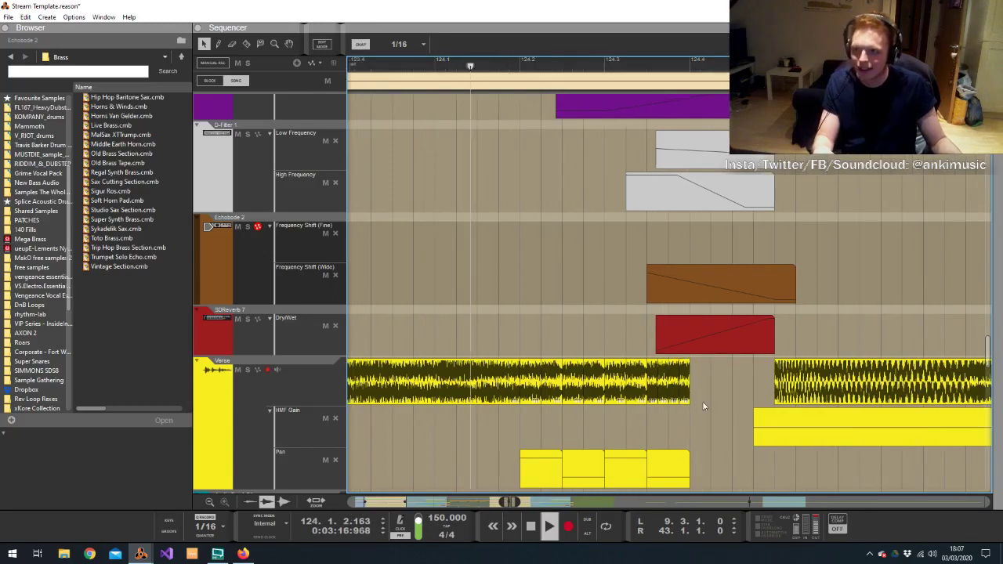
Compress the Verse slices from 124.2.1 to end at 124.2.3, repeat the group up to 124.4.1, and play the faster stutter
drag(716, 384, 536, 385)
drag(691, 381, 562, 382)
key(ctrl+z)
key(ctrl+z)
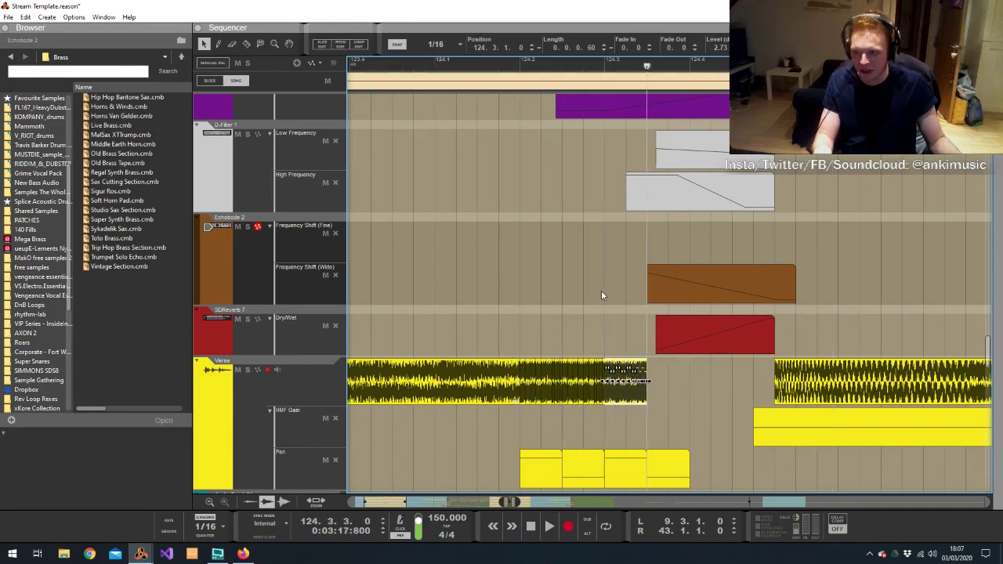
click(393, 78)
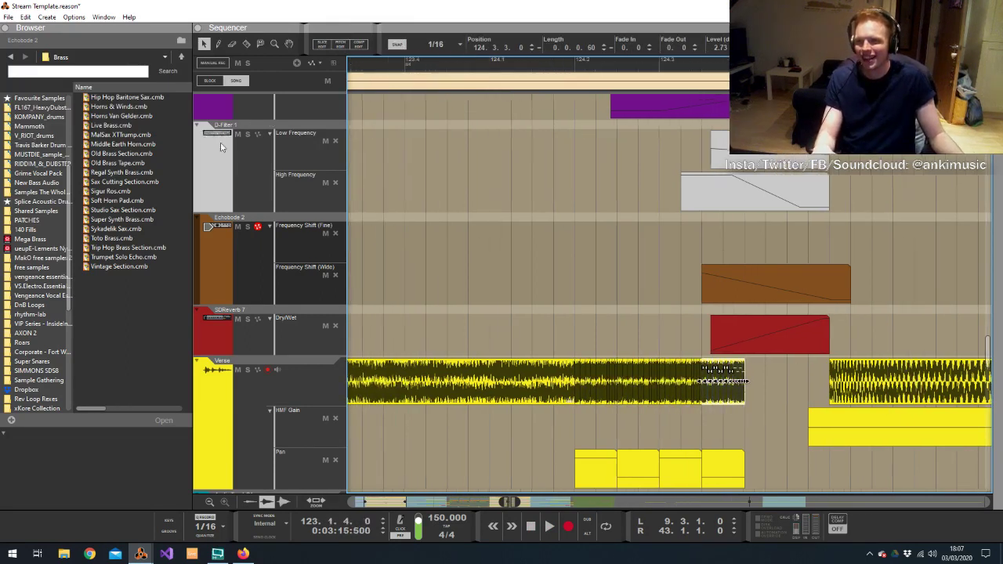
click(608, 191)
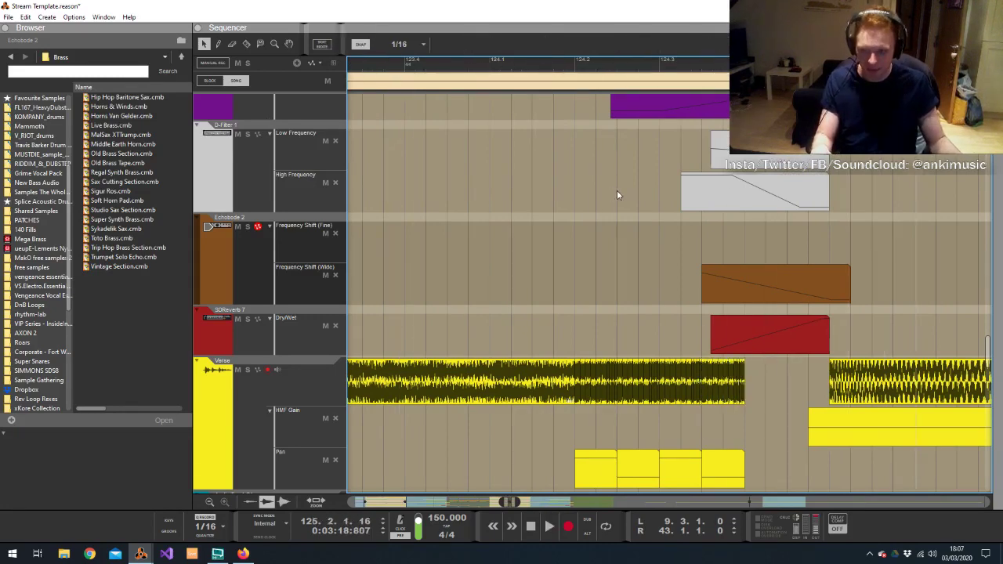
Trim the start of the Trumpet Solo Echo Bounced clip to 124.4.1, leaving it one beat long
scroll(627, 212, up, 4)
scroll(638, 224, up, 2)
click(729, 332)
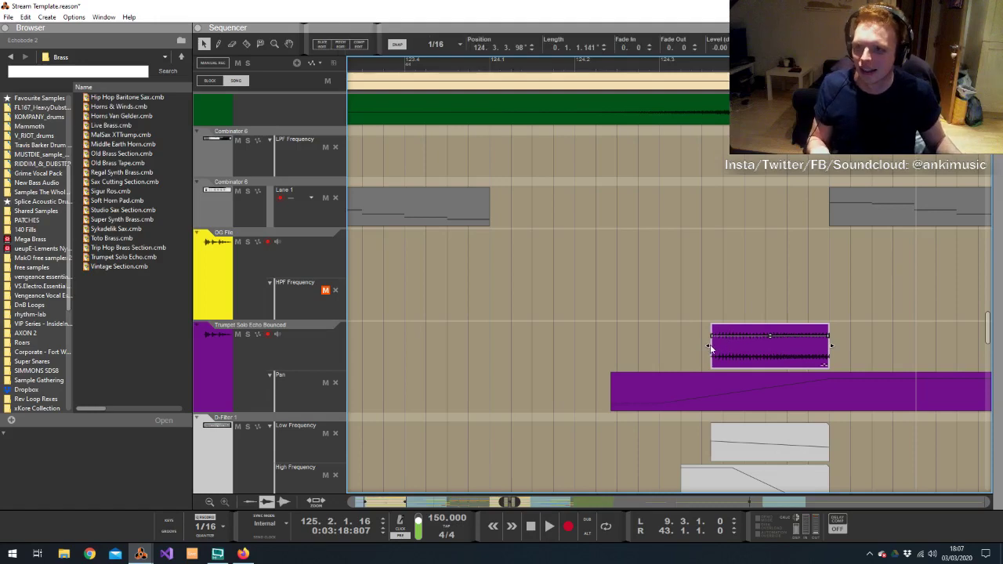
drag(725, 345, 746, 344)
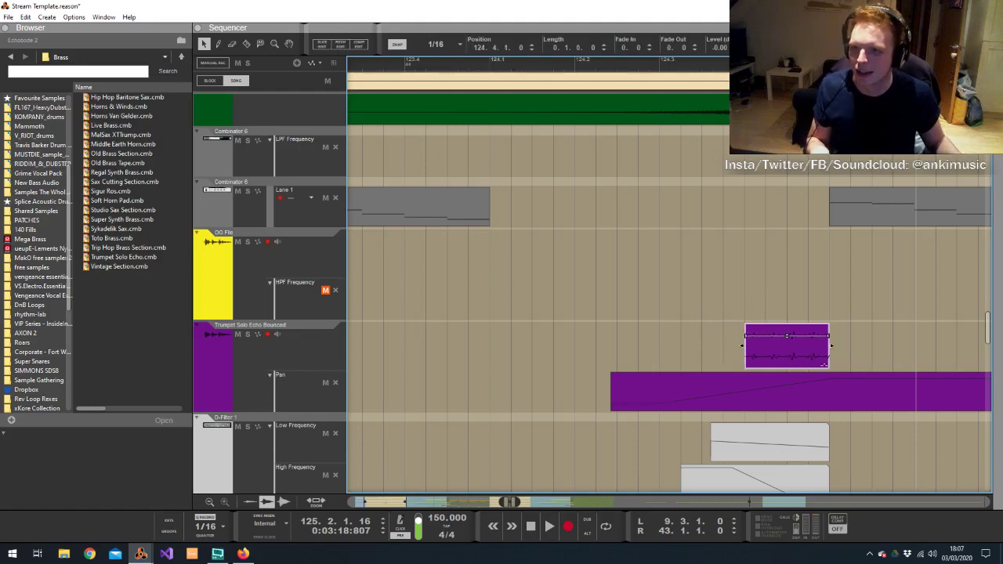
scroll(777, 293, down, 6)
scroll(800, 293, up, 3)
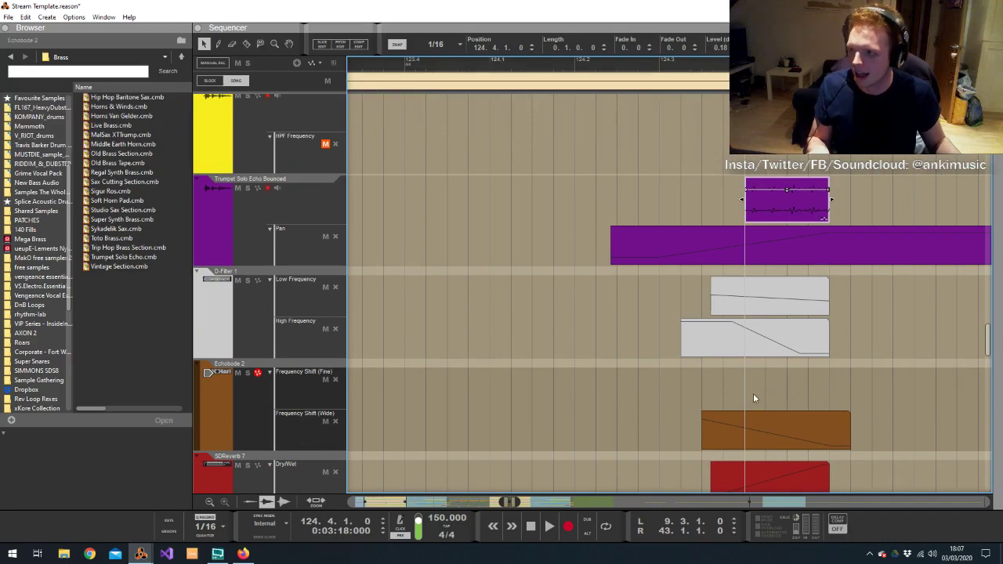
Add points at 124.4.1 and 124.4.3 to Echobode 2's Frequency Shift (Wide) automation, set the latter to 5748 Hz, and play it
scroll(758, 403, down, 2)
click(772, 379)
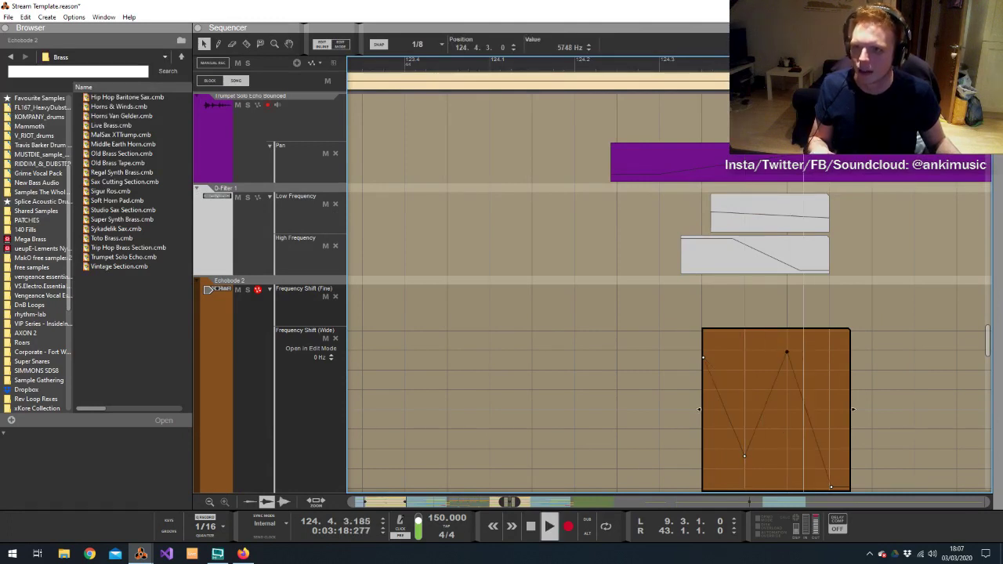
scroll(895, 189, up, 3)
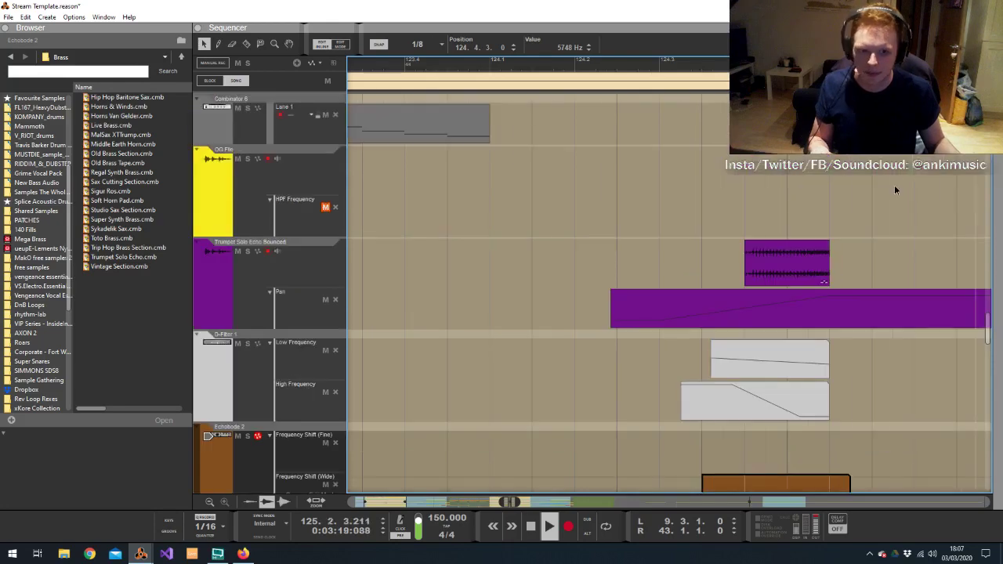
click(895, 189)
Select the HMF Gain automation clip under the second half of the Verse track
scroll(896, 190, down, 5)
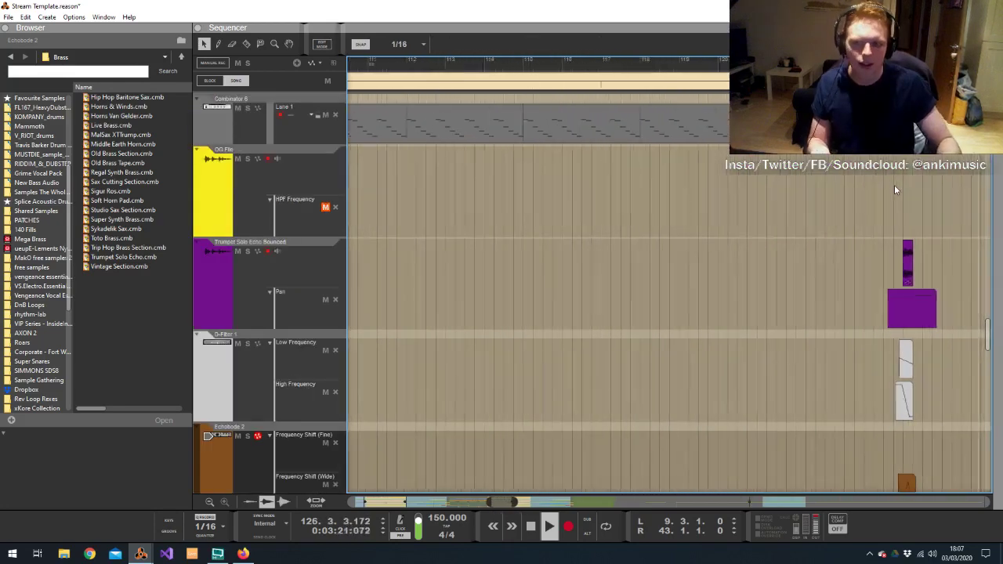
scroll(894, 185, down, 2)
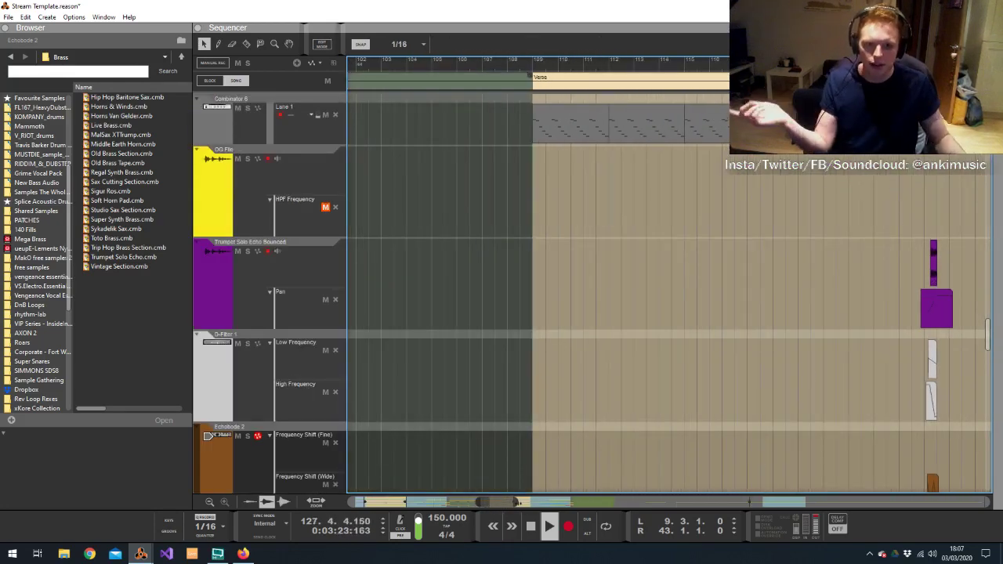
scroll(635, 220, down, 4)
scroll(635, 220, up, 3)
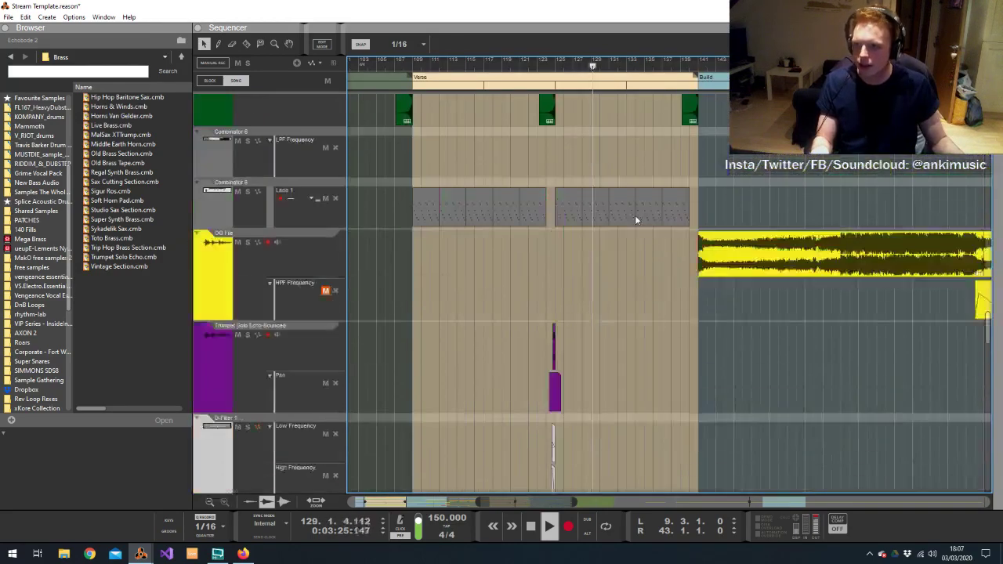
scroll(633, 213, up, 5)
click(611, 269)
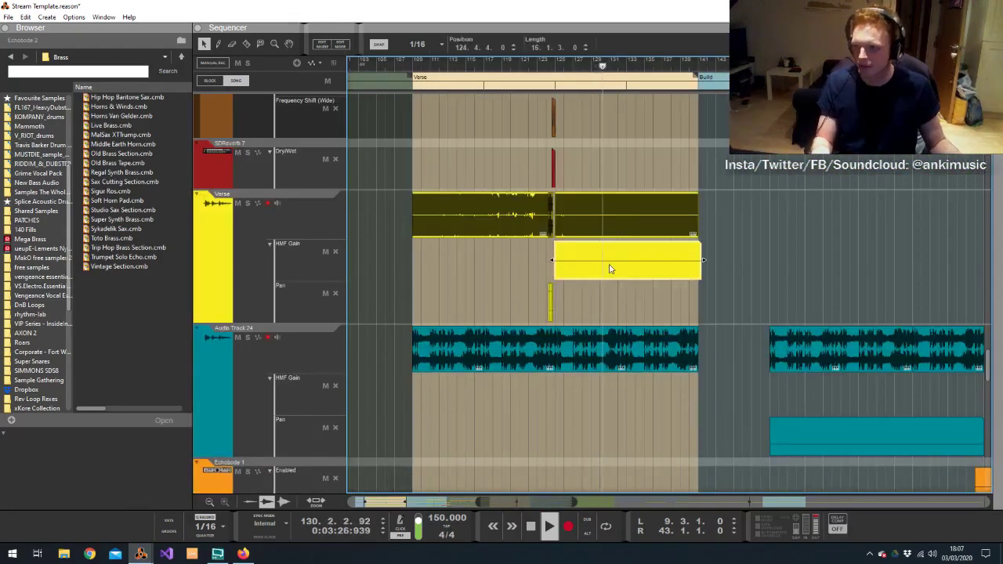
Raise the automation level in the Verse track's HMF Gain clip slightly
double_click(610, 268)
click(578, 322)
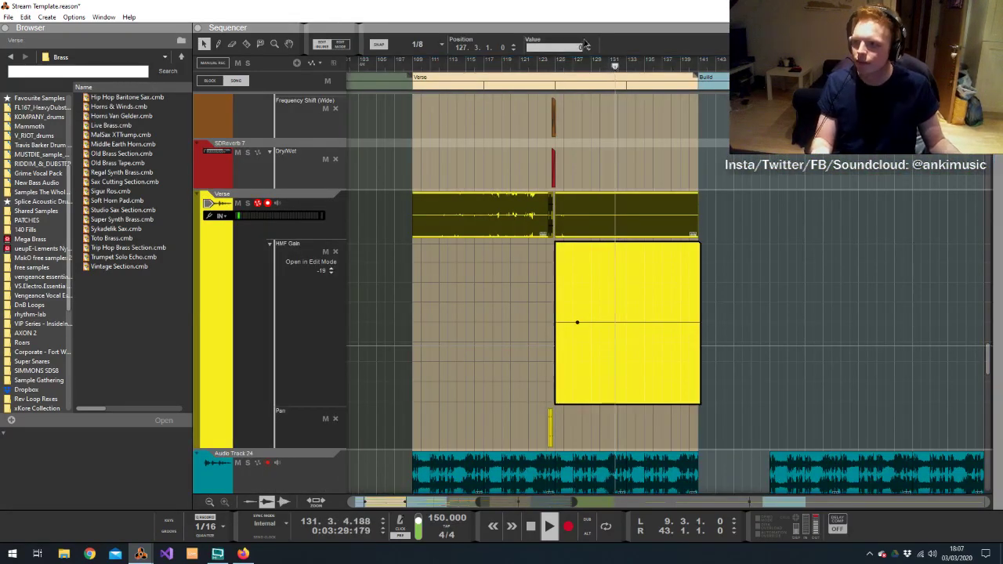
drag(584, 45, 594, 26)
click(823, 200)
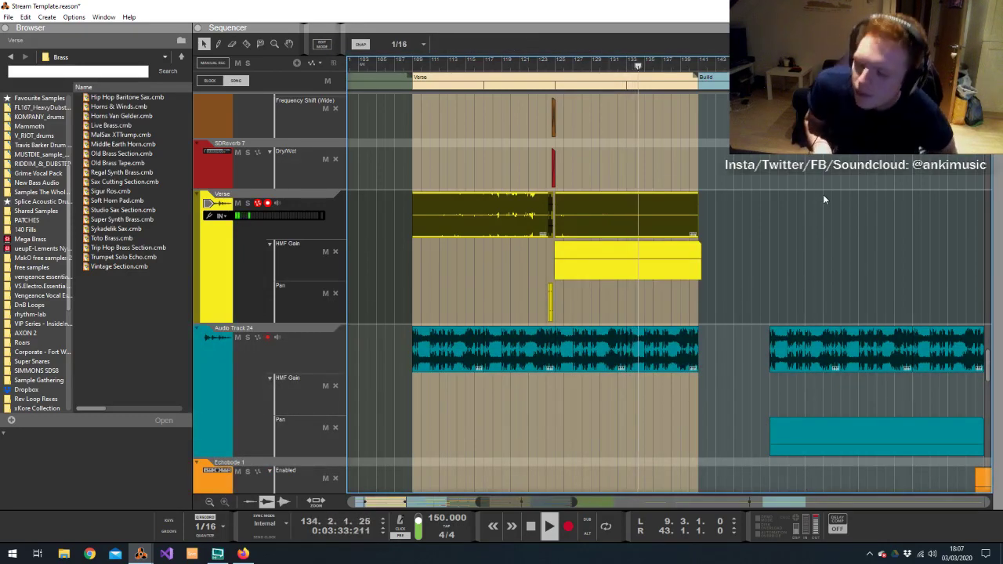
Set the sequencer's snap value to Bar
scroll(823, 200, down, 2)
scroll(823, 200, down, 1)
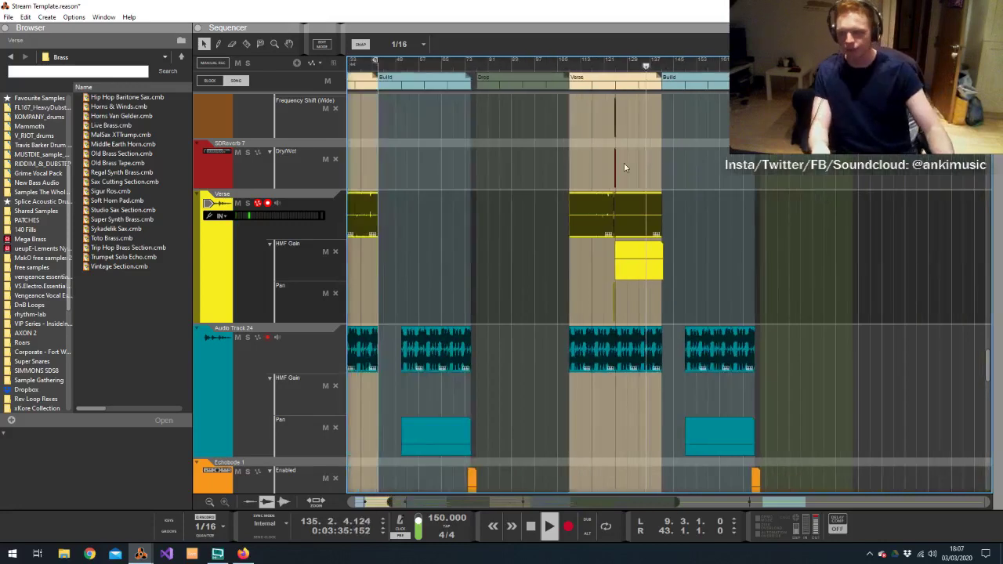
scroll(743, 197, up, 5)
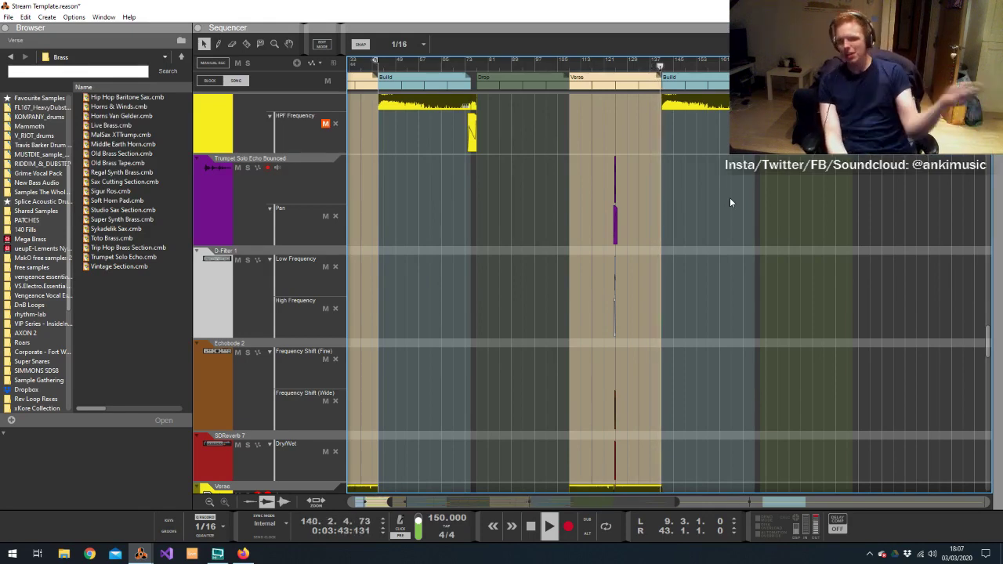
scroll(729, 197, up, 5)
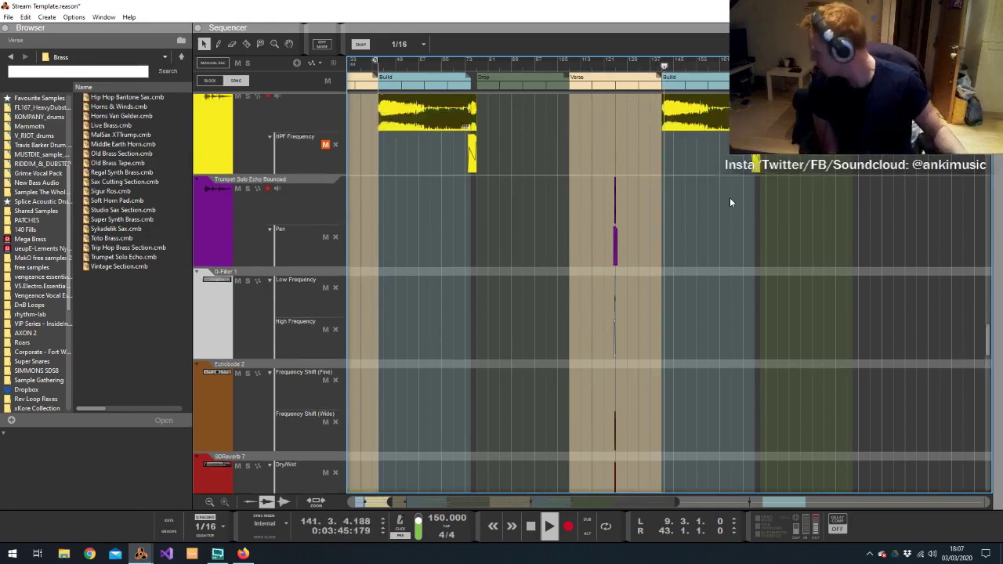
scroll(729, 197, up, 3)
scroll(735, 200, up, 15)
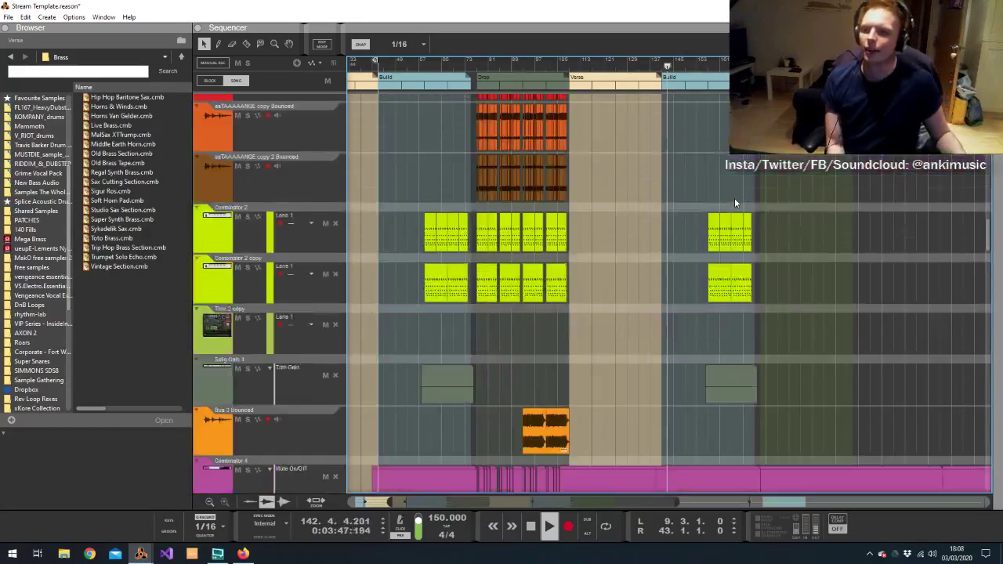
scroll(744, 176, up, 6)
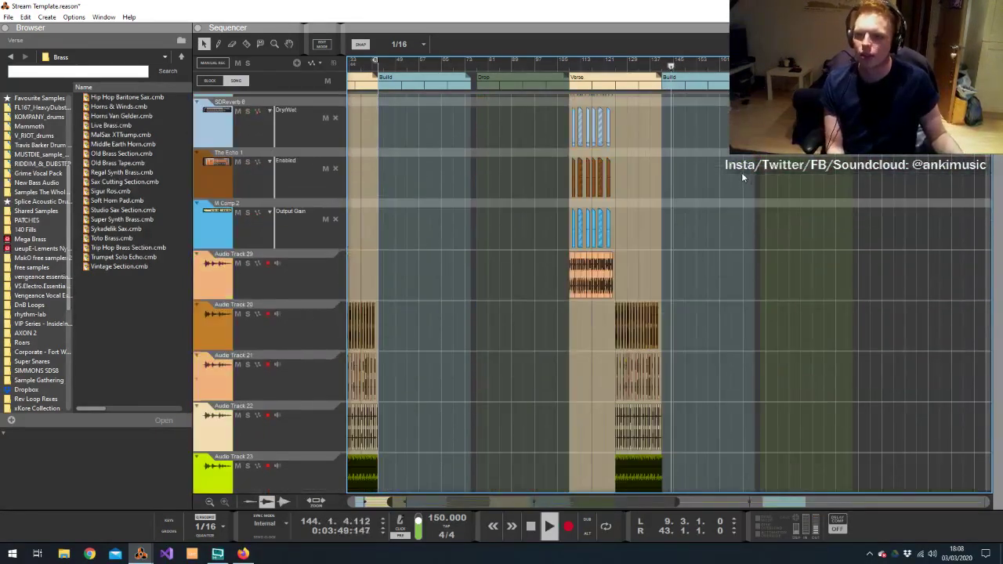
click(408, 44)
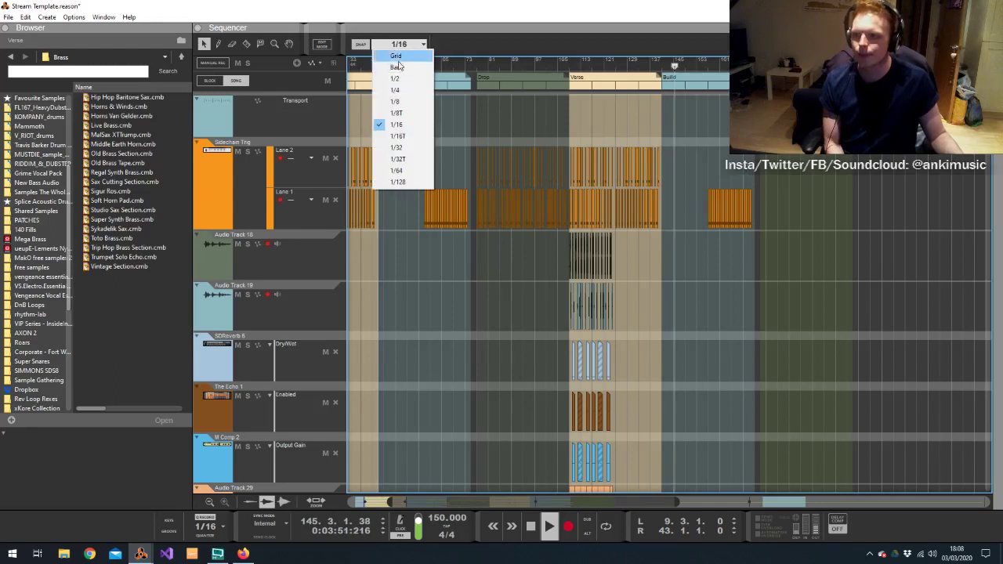
click(392, 50)
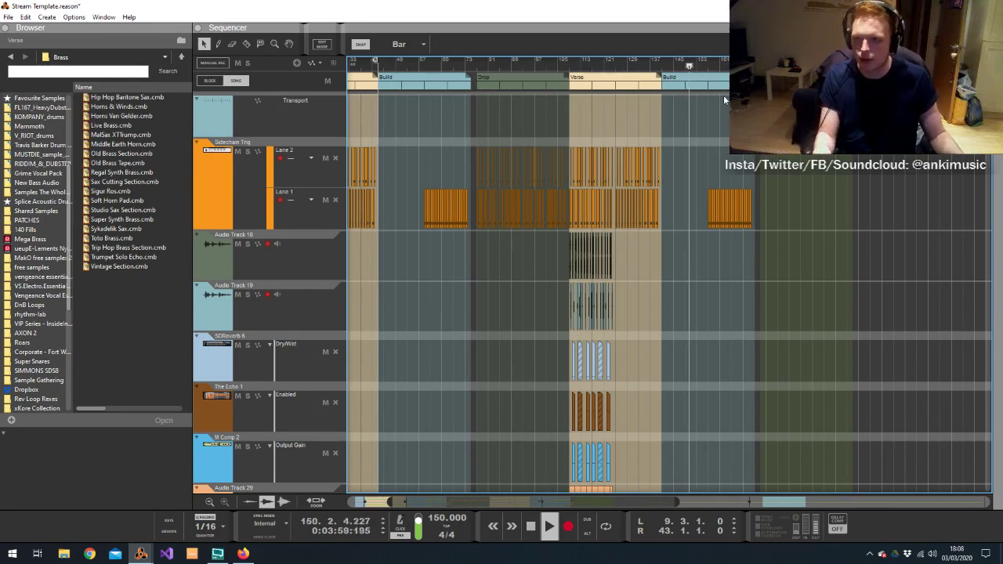
Copy the clips on all tracks from the first Drop section into the second drop section starting at bar 175
scroll(756, 188, down, 8)
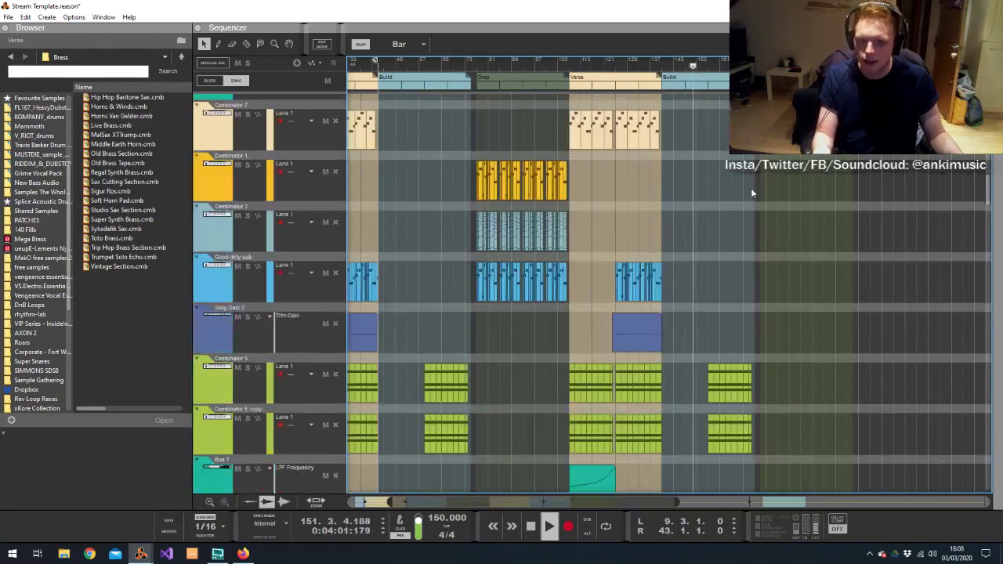
scroll(751, 188, down, 5)
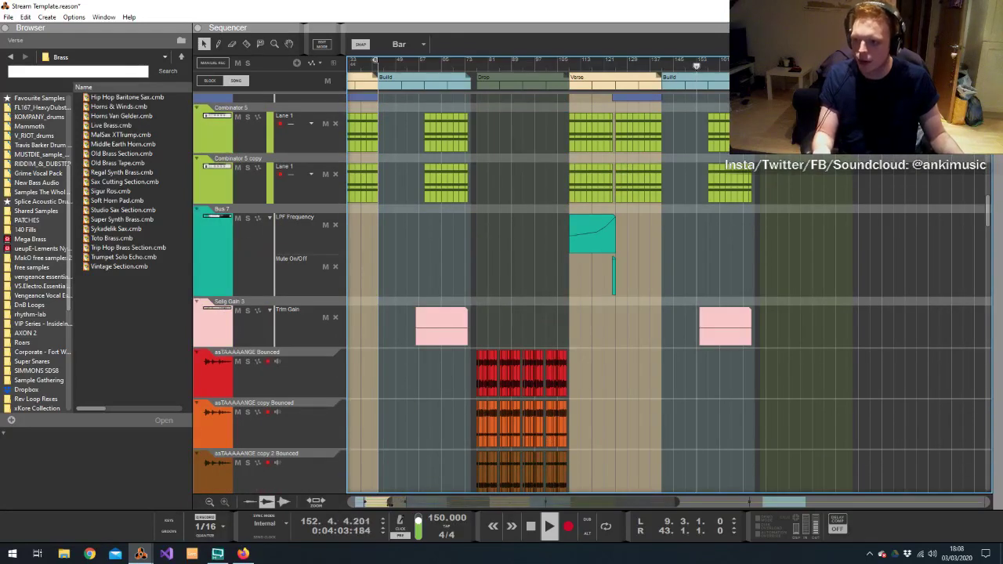
scroll(400, 323, left, 3)
scroll(470, 247, down, 10)
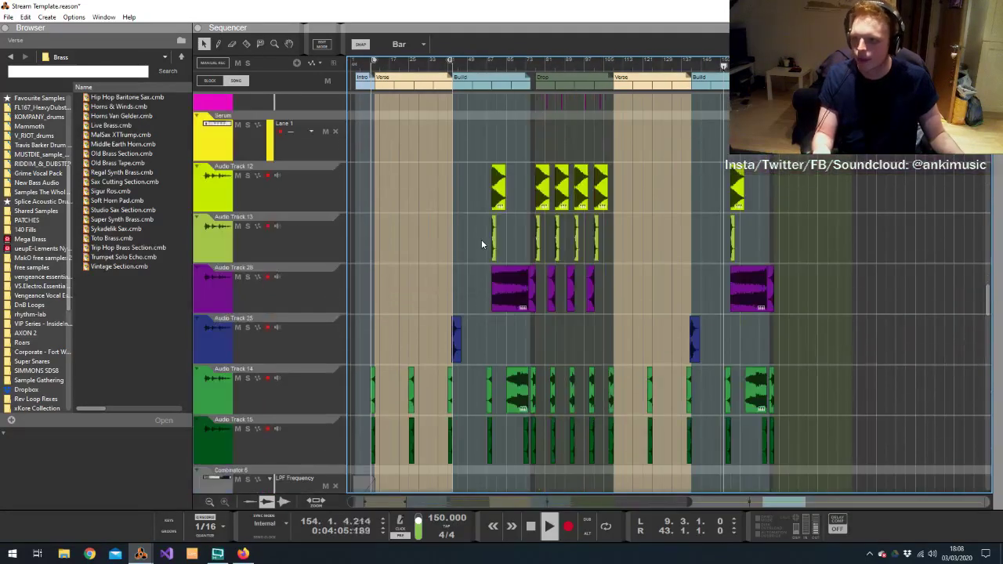
scroll(492, 239, down, 3)
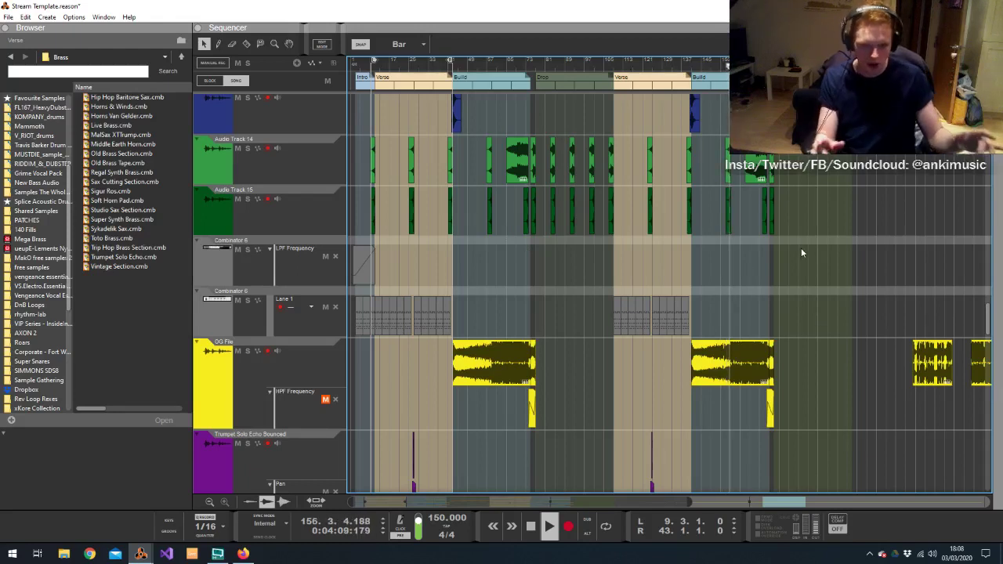
click(399, 44)
click(402, 67)
key(r)
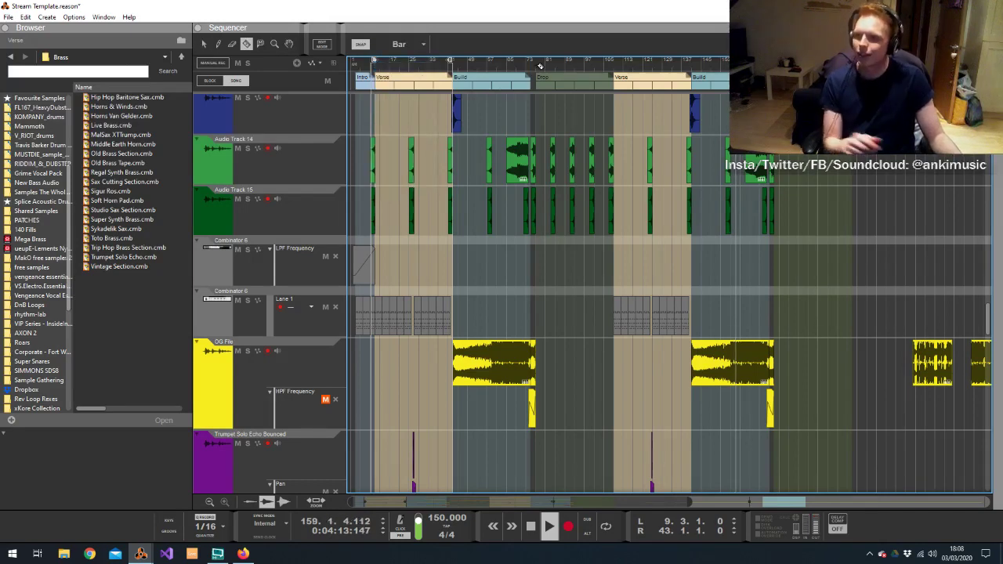
key(q)
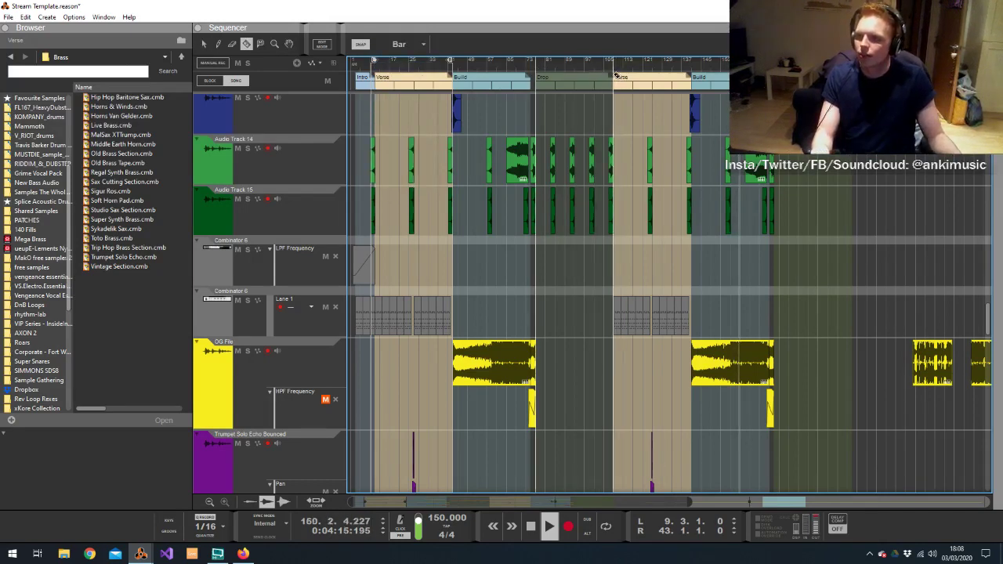
click(609, 81)
drag(604, 94, 843, 86)
click(878, 88)
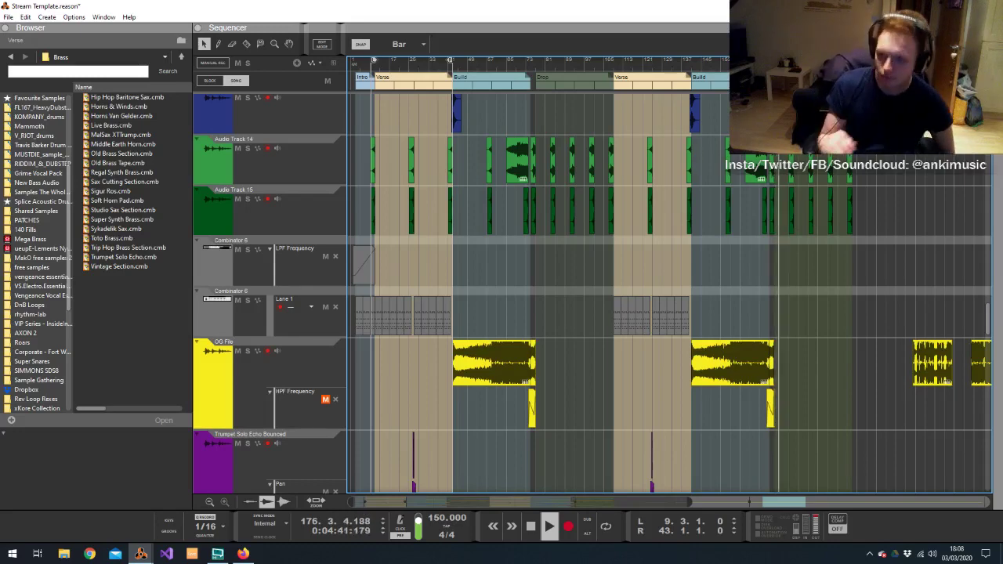
Delete Combinator 4's Mute On/Off automation clips from bar 175 onward and place the song position at bar 175
scroll(878, 184, up, 5)
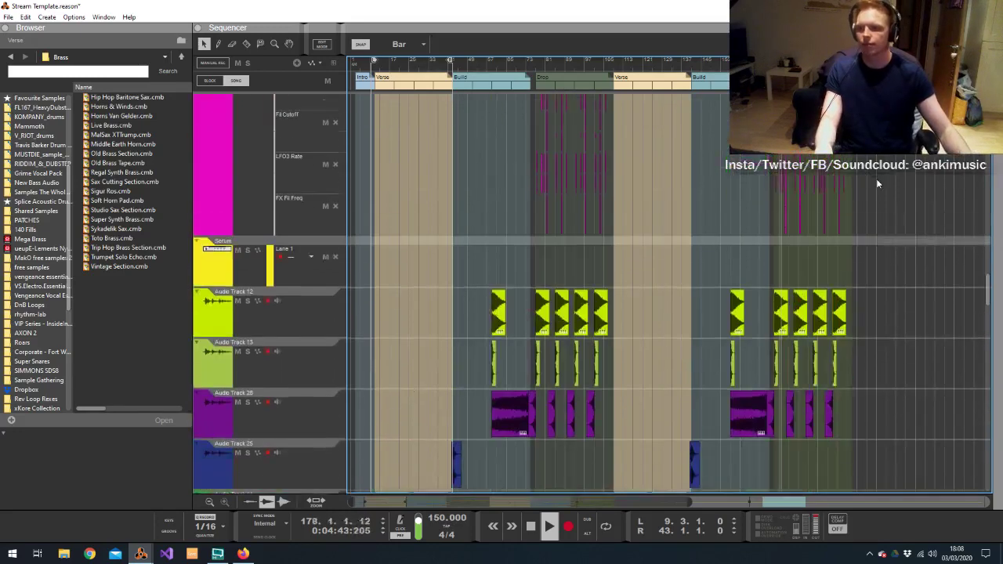
scroll(877, 188, up, 10)
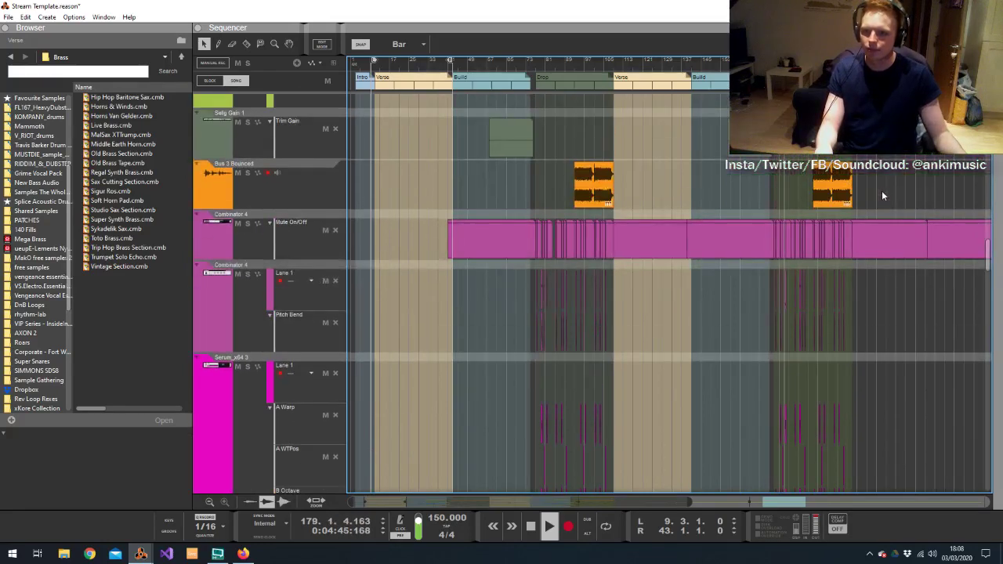
scroll(882, 191, up, 5)
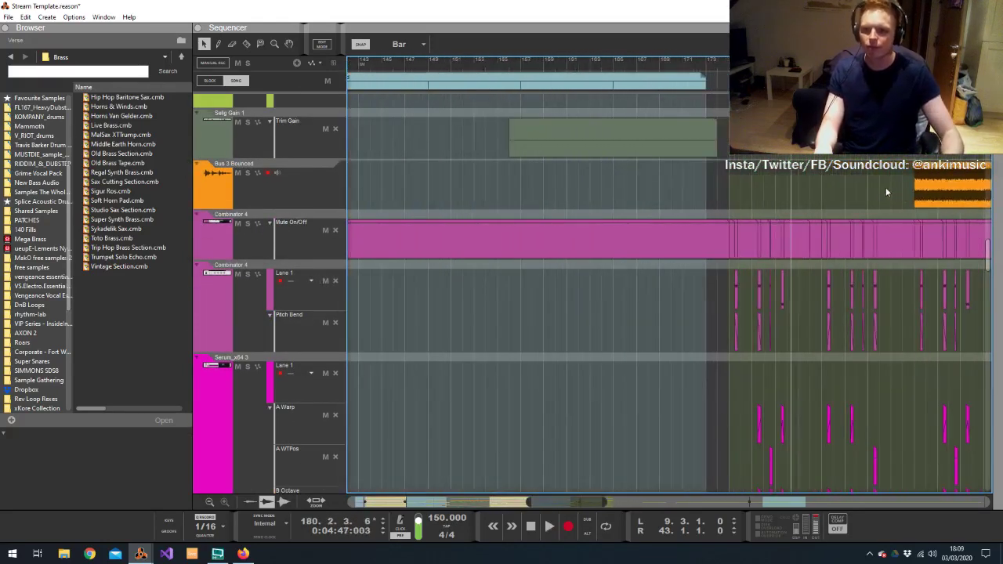
click(798, 243)
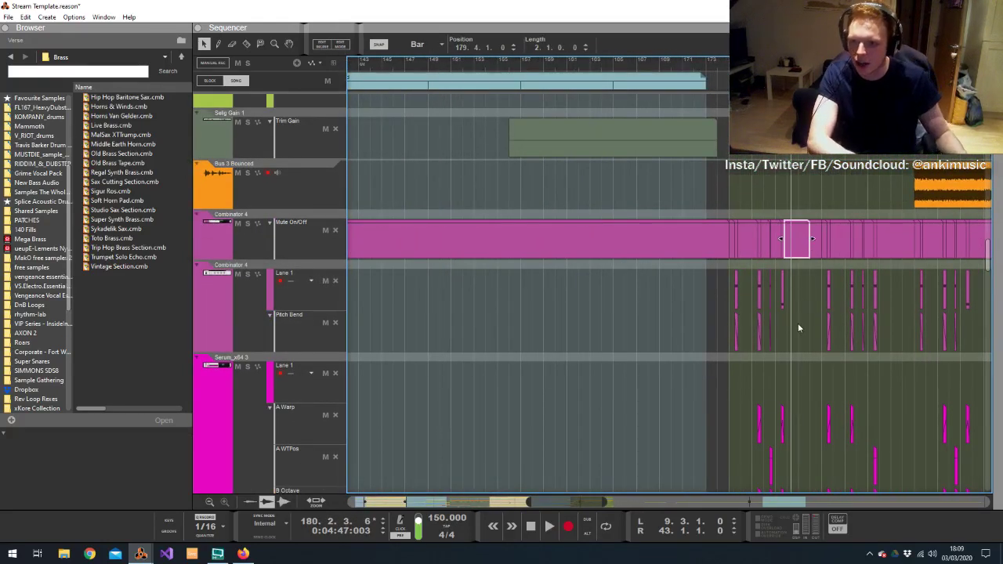
scroll(783, 443, down, 5)
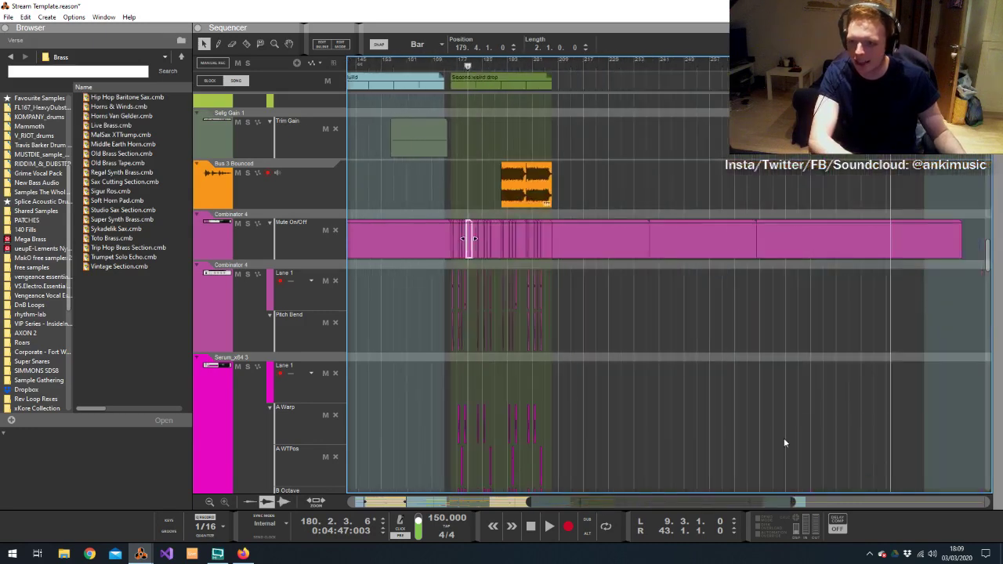
drag(972, 249, 453, 250)
key(Delete)
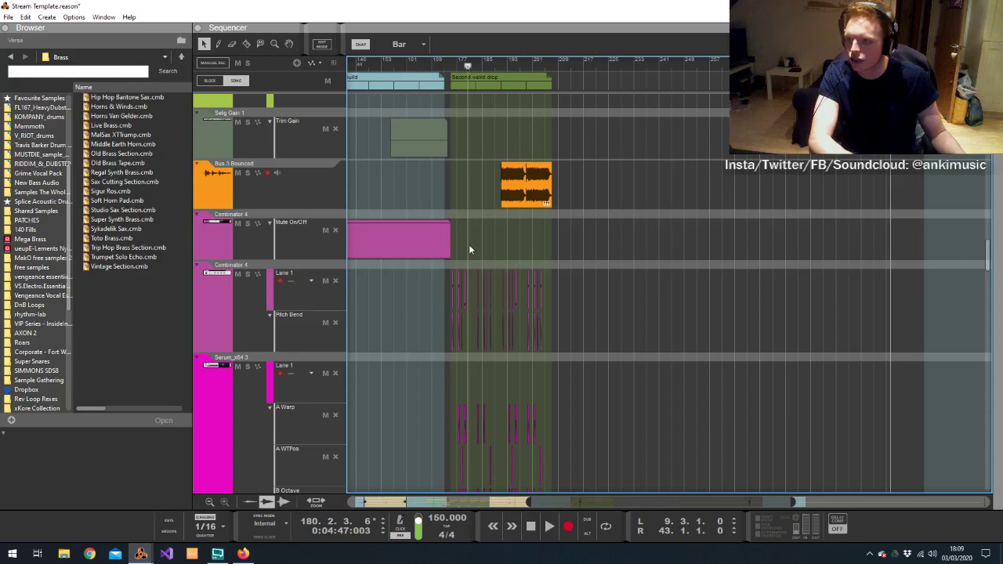
click(452, 67)
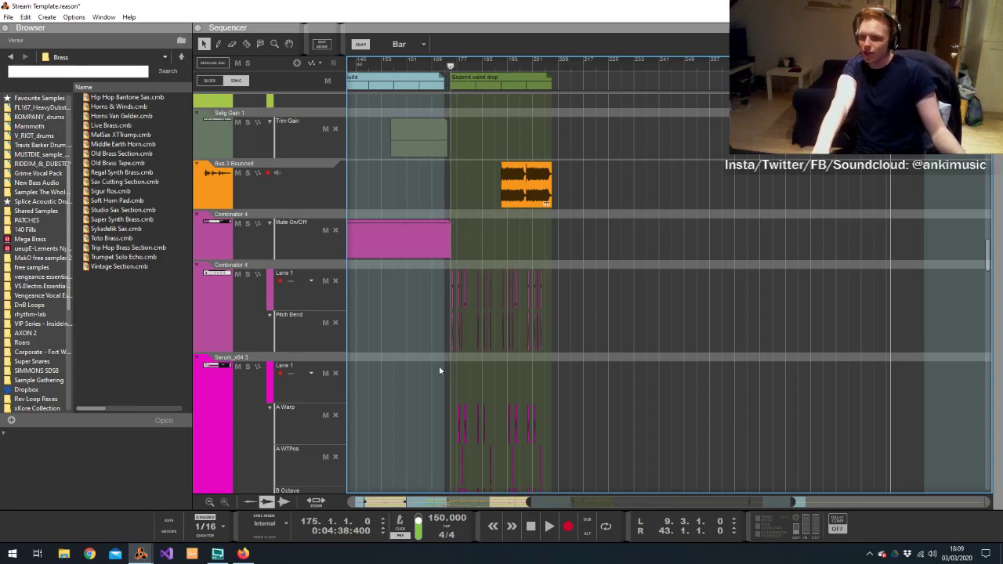
Review the whole arrangement, comparing the clips in the Second weird drop with the first Drop track by track
drag(529, 502, 531, 201)
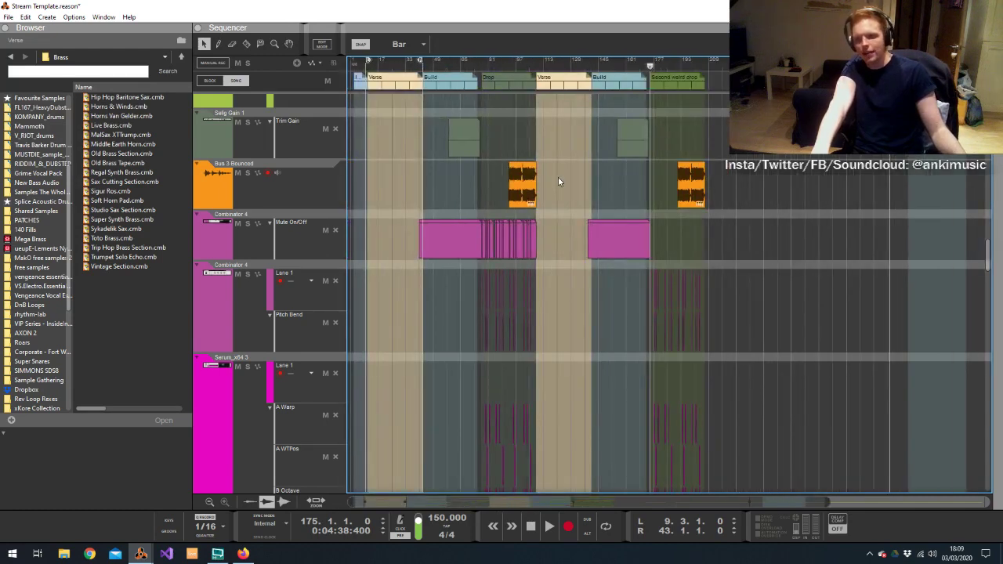
scroll(558, 176, up, 6)
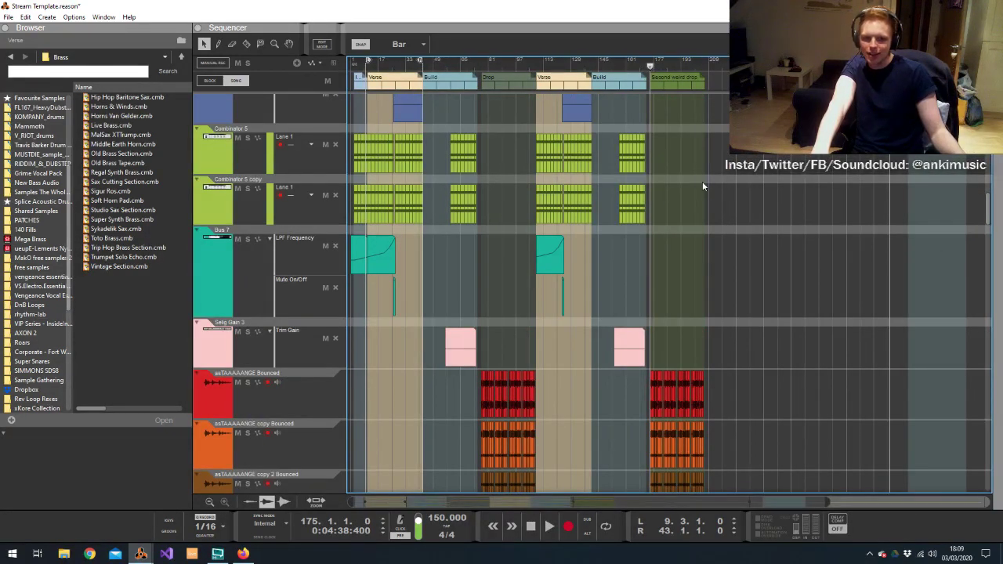
scroll(703, 187, down, 15)
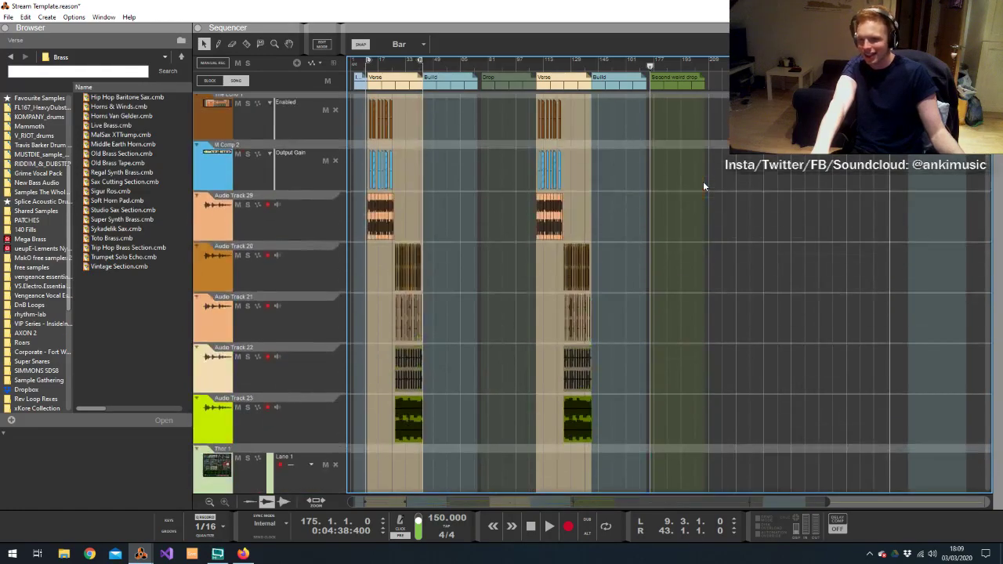
scroll(703, 187, up, 4)
scroll(703, 187, up, 2)
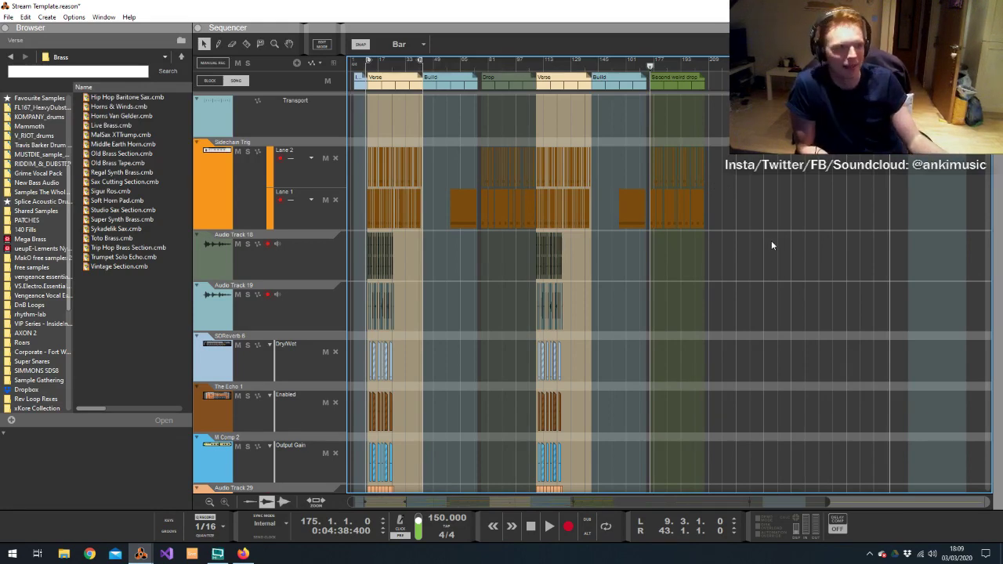
scroll(713, 200, down, 5)
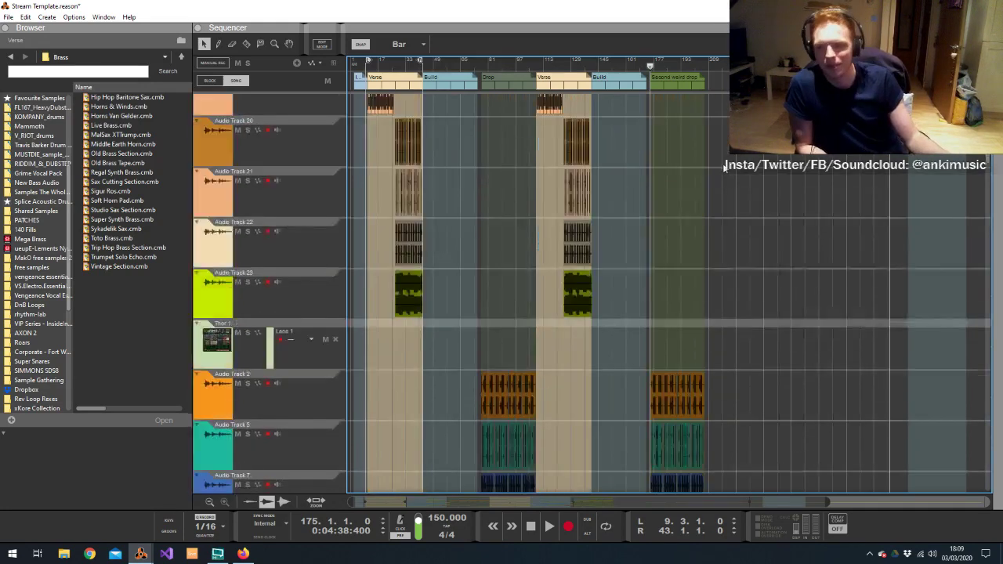
scroll(725, 167, down, 2)
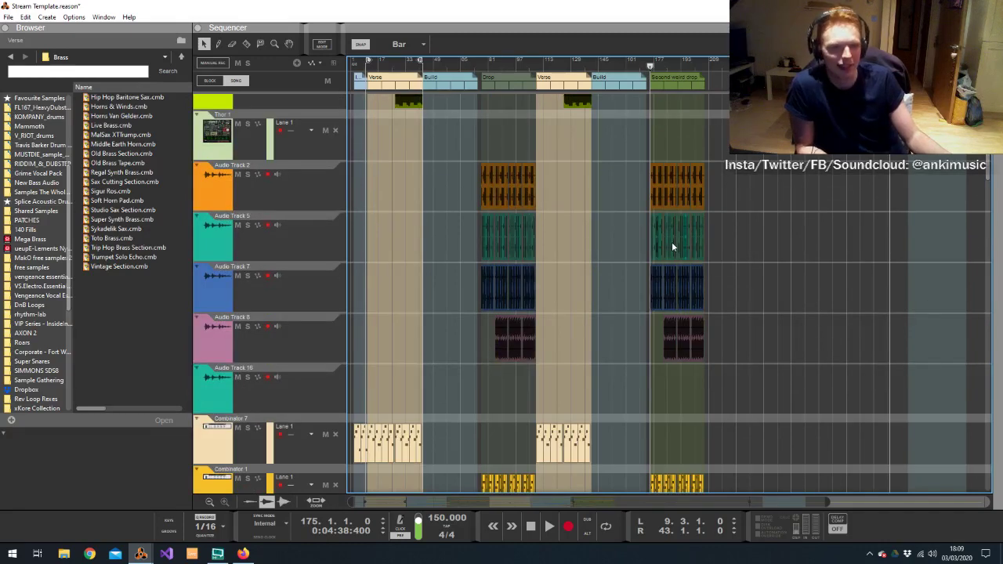
scroll(772, 239, down, 2)
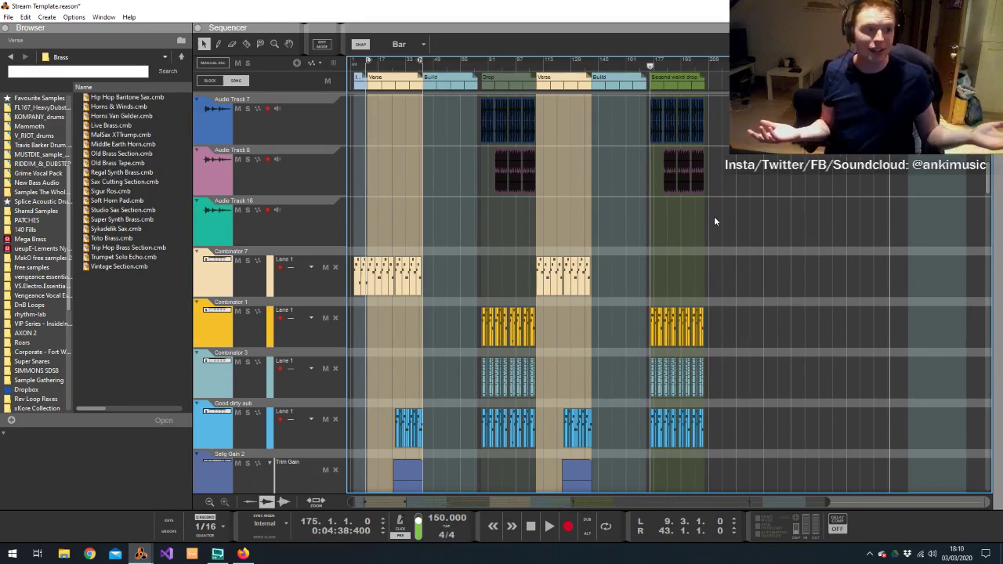
scroll(714, 216, down, 10)
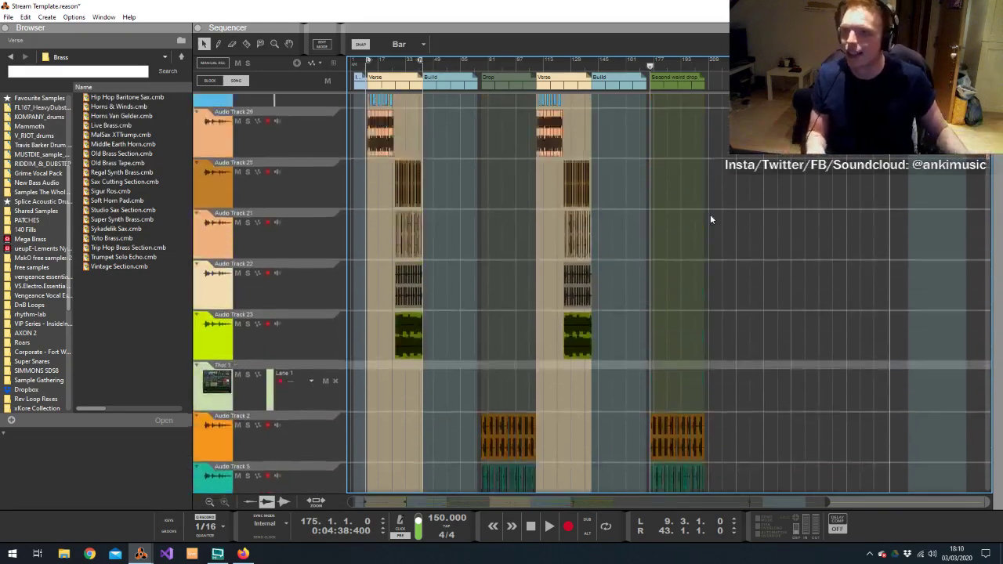
scroll(708, 212, down, 5)
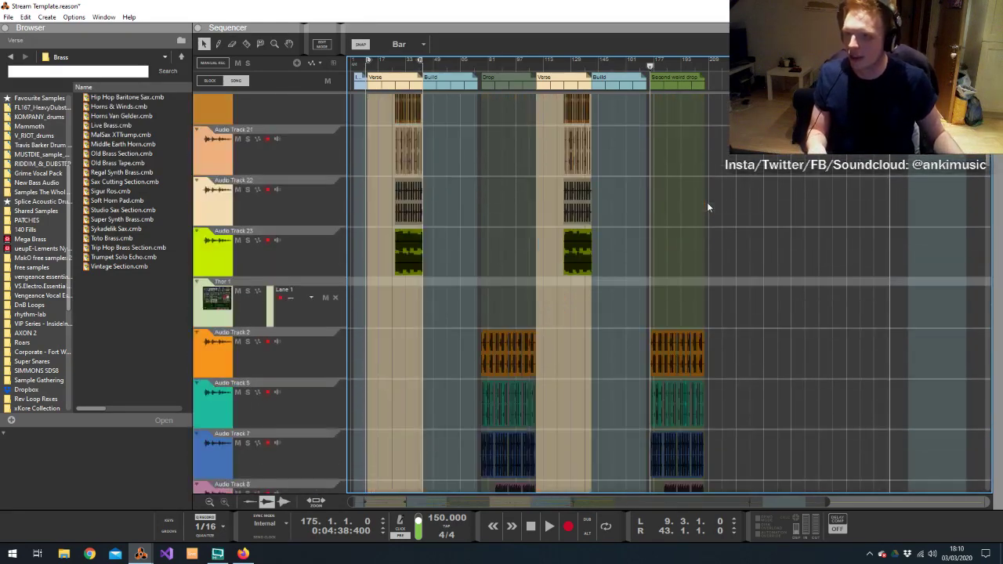
scroll(707, 202, up, 5)
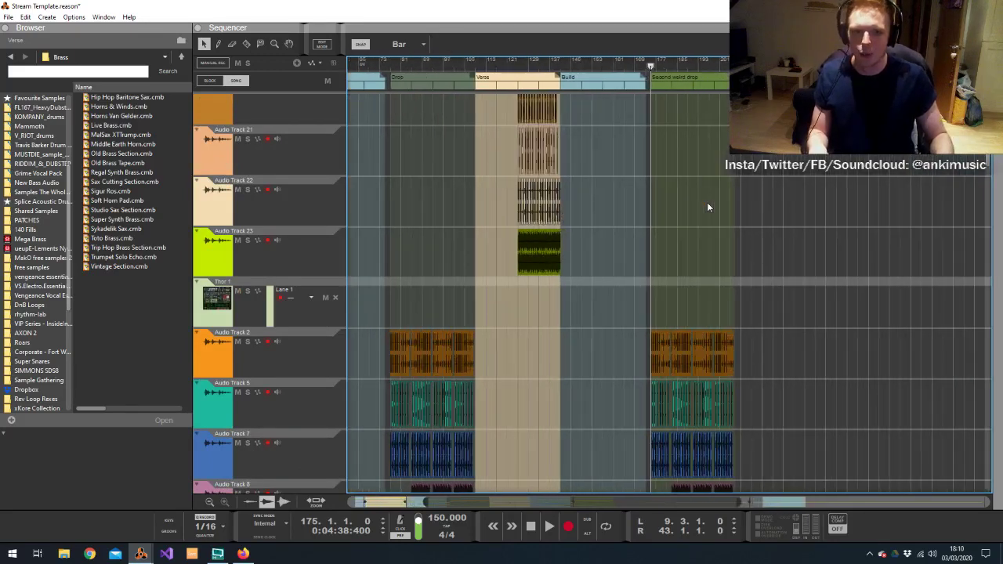
scroll(707, 203, up, 5)
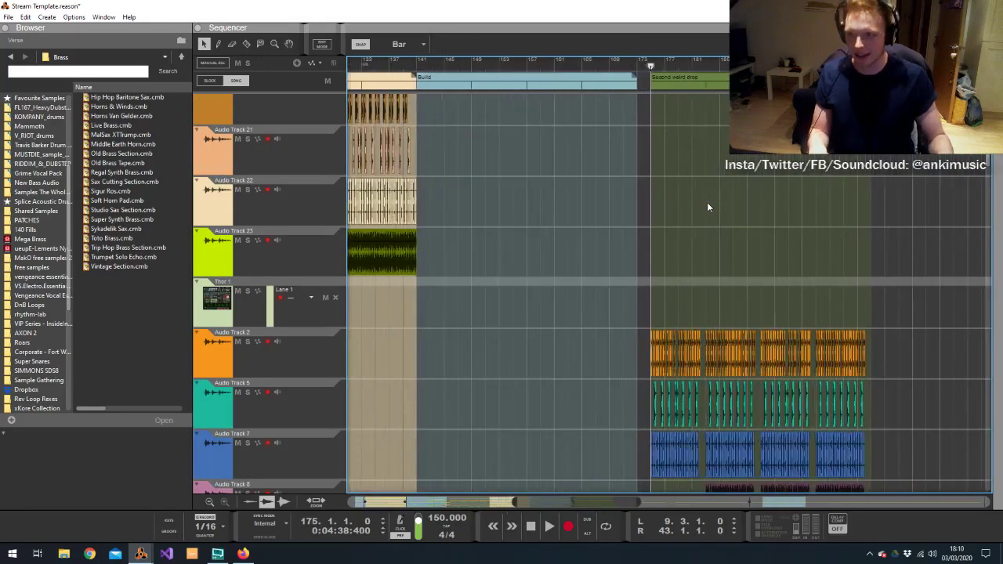
scroll(708, 207, up, 3)
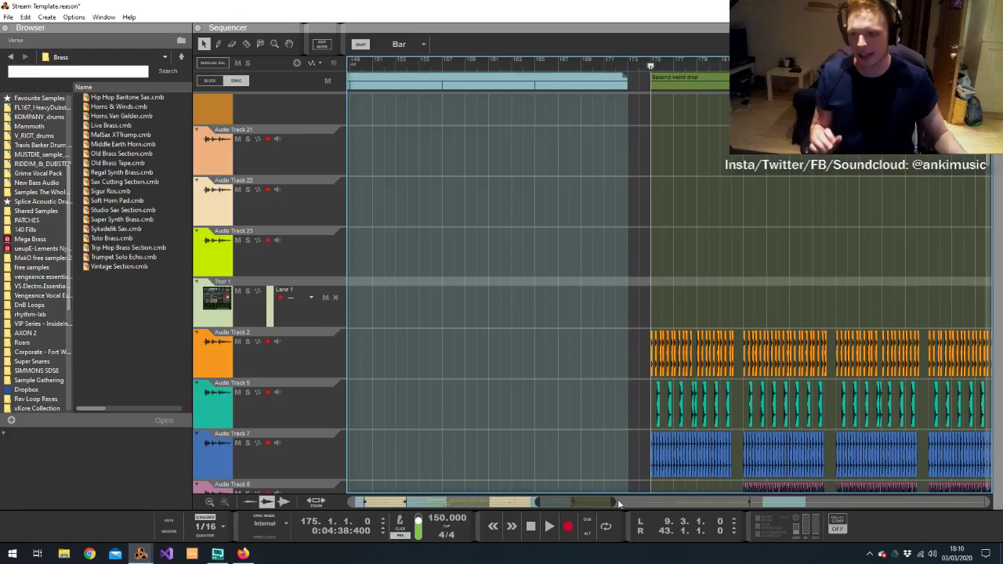
Delete the Sidechain Trig clips in roughly the first bar and a half of the Second weird drop, keeping the opening hit at bar 175
scroll(783, 223, down, 2)
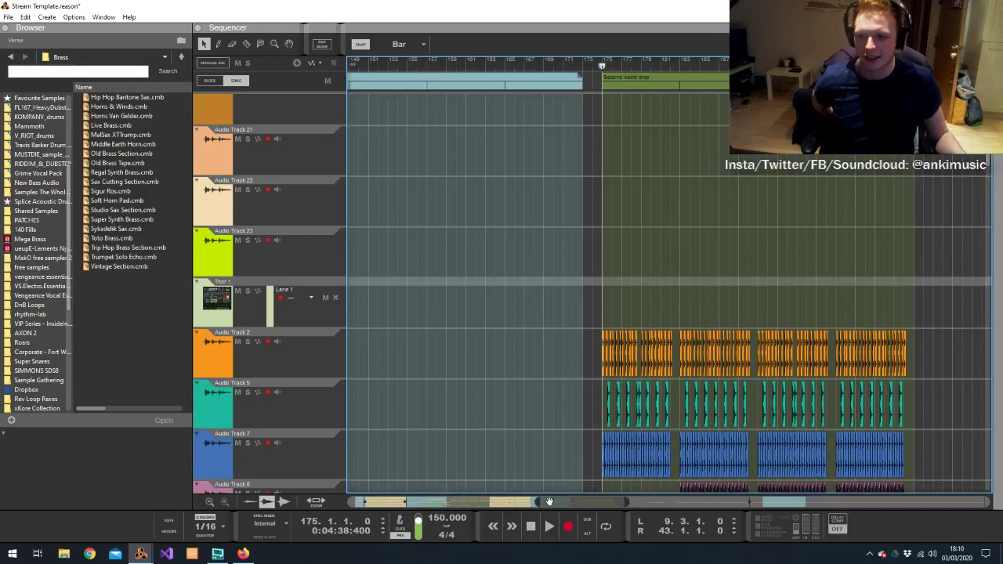
drag(580, 502, 330, 502)
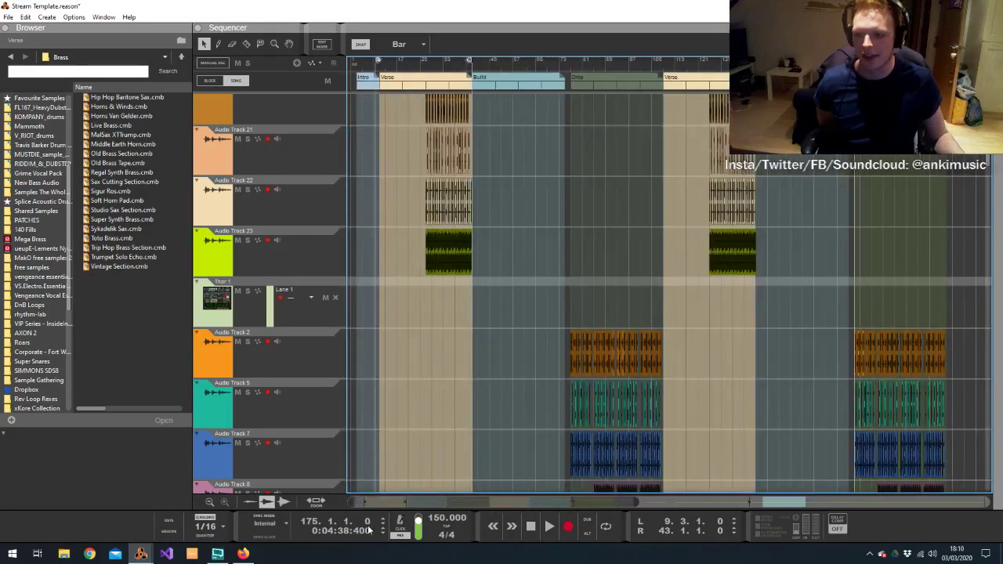
drag(392, 497, 549, 515)
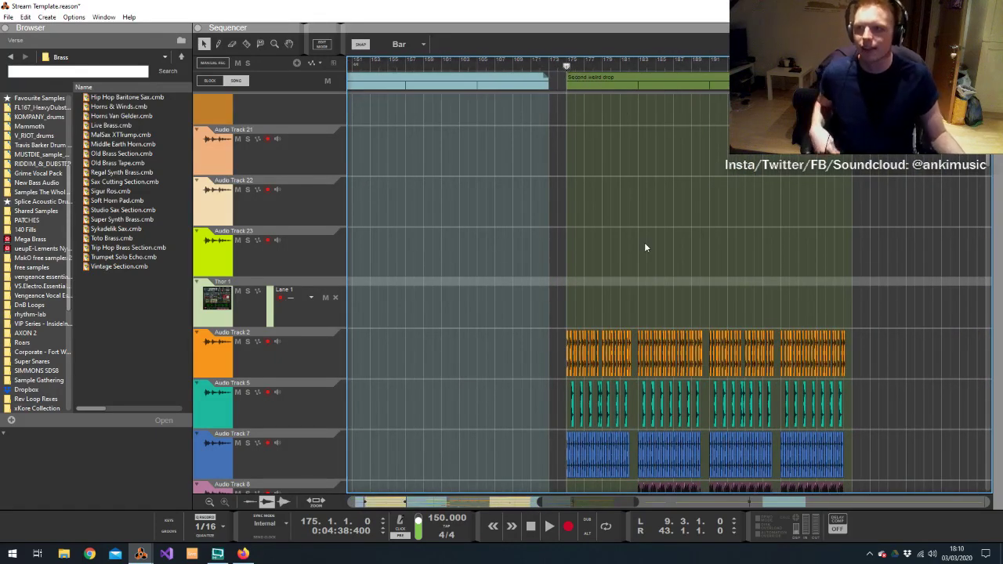
key(h)
key(h)
key(h)
key(h)
key(h)
key(h)
key(h)
key(h)
key(h)
key(h)
key(h)
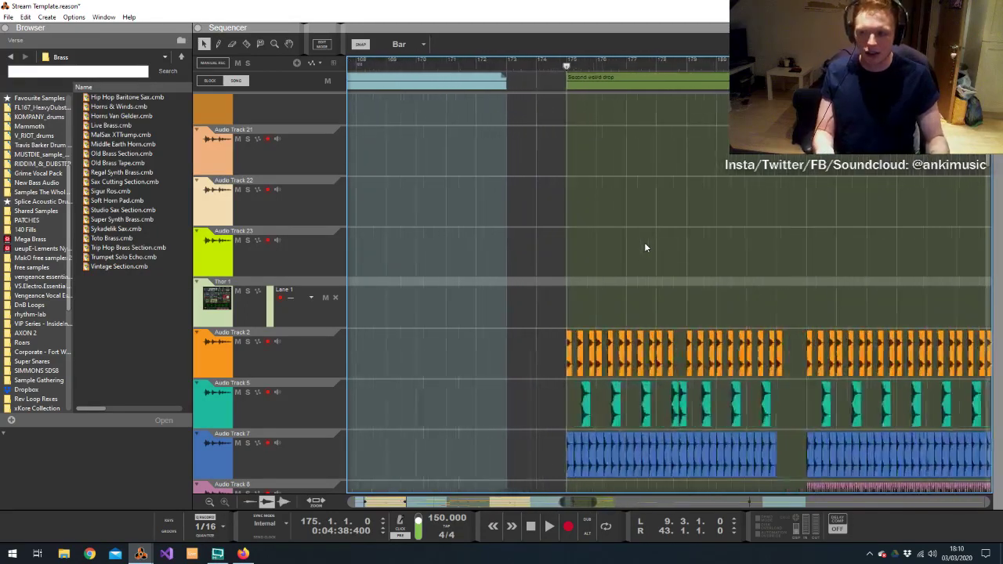
scroll(644, 243, up, 10)
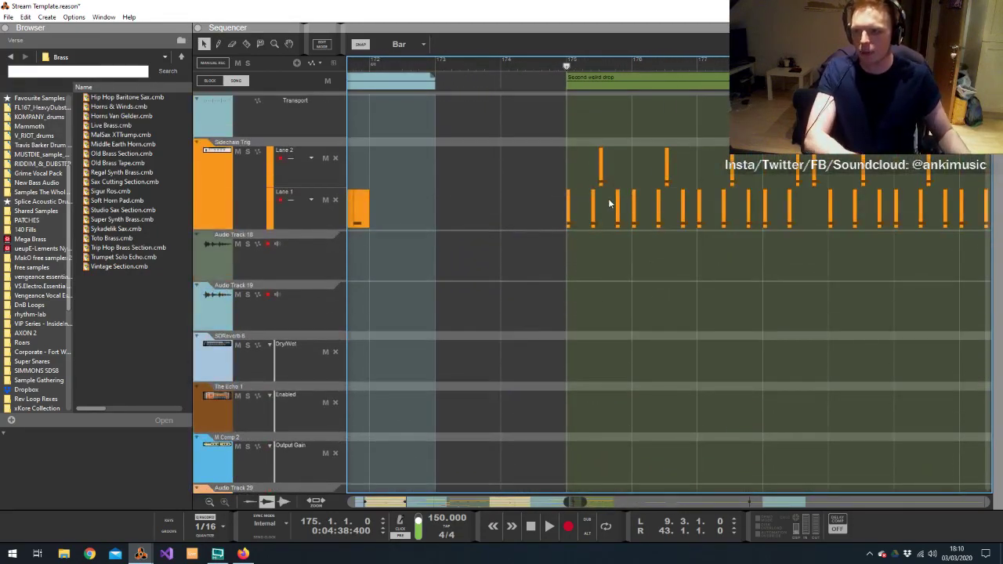
scroll(599, 203, down, 1)
drag(582, 103, 663, 235)
key(Delete)
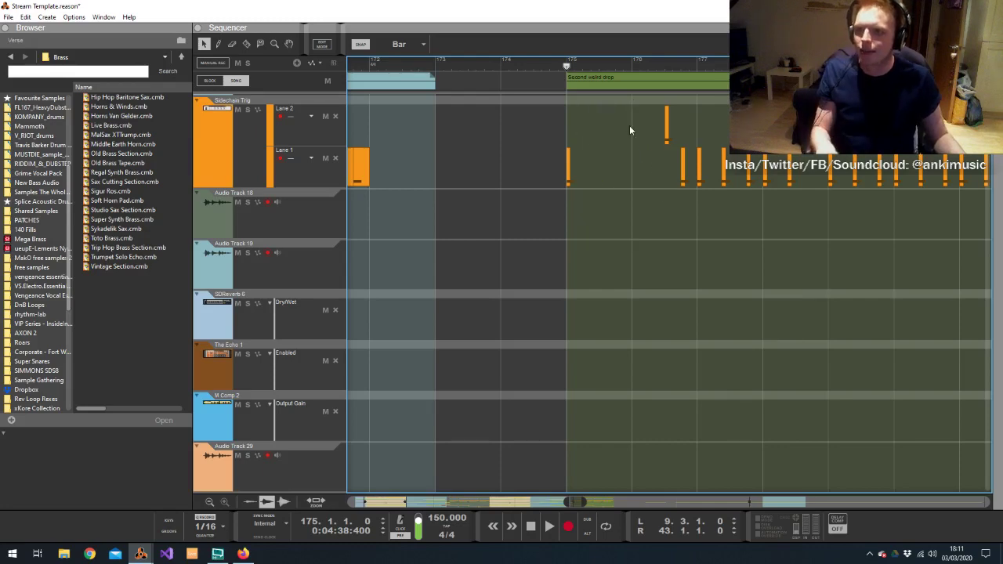
Play the drop from bar 175 and delete the following Sidechain Trig clips on both lanes up to bar 179
key(space)
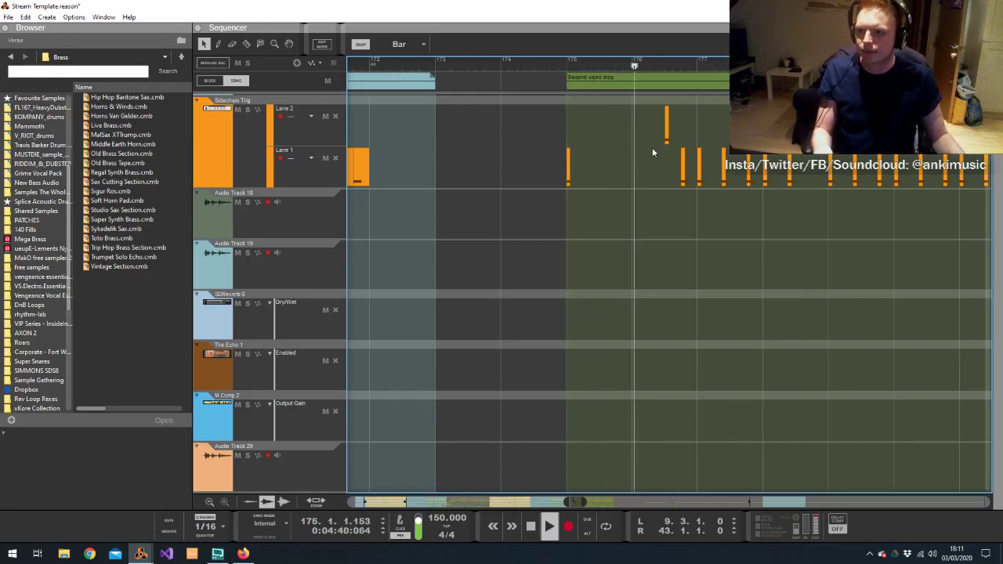
key(space)
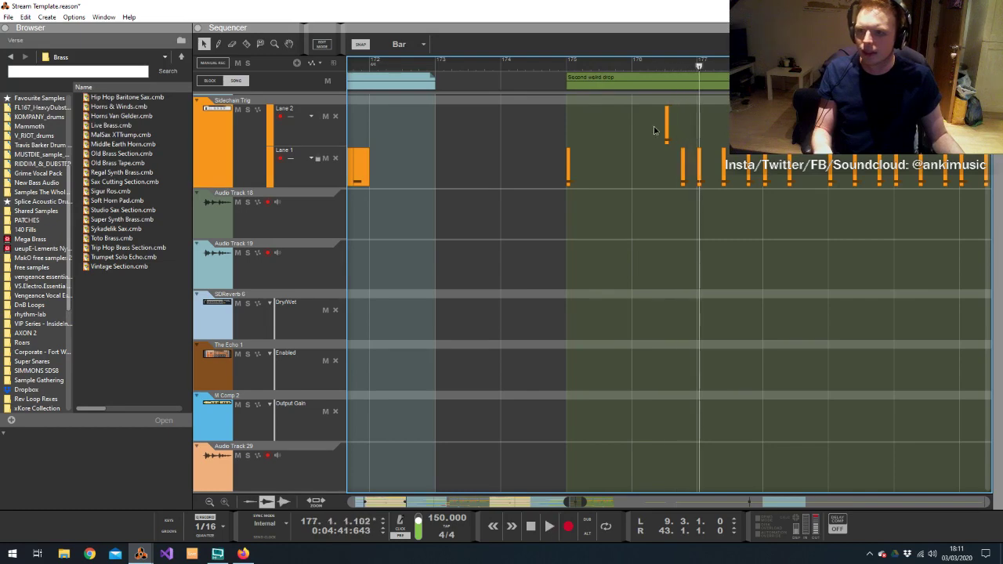
drag(650, 104, 793, 193)
key(Delete)
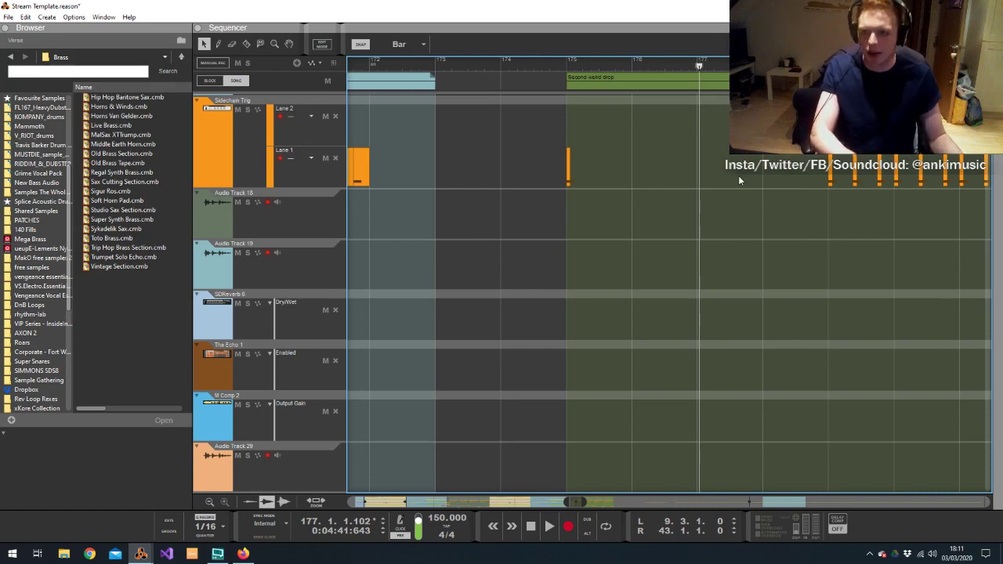
Delete the clips on Audio Tracks 2, 5 and 7 between the opening hits at bar 175 and about bar 178.5
scroll(701, 188, up, 5)
drag(586, 202, 795, 345)
key(Delete)
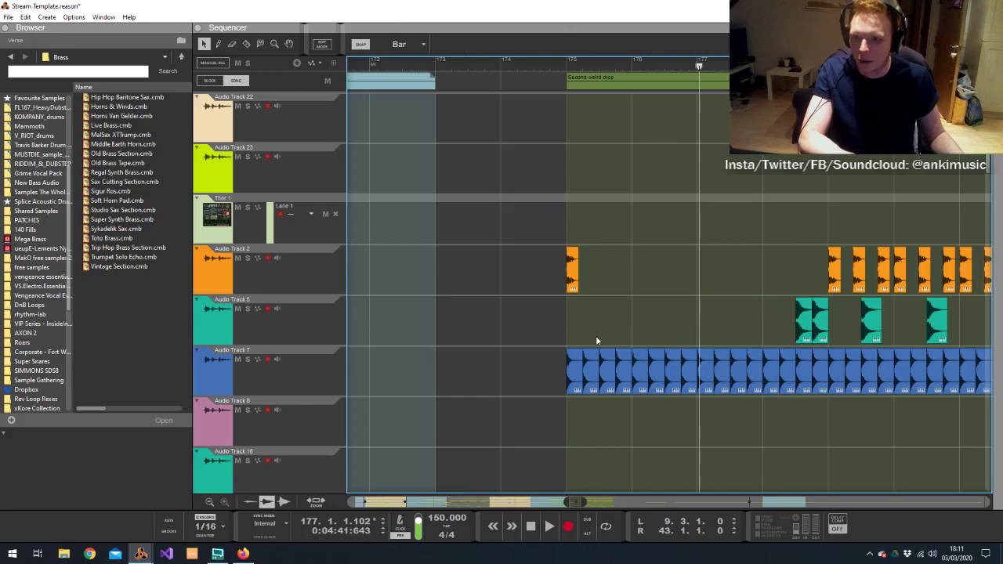
drag(588, 397, 791, 298)
key(Delete)
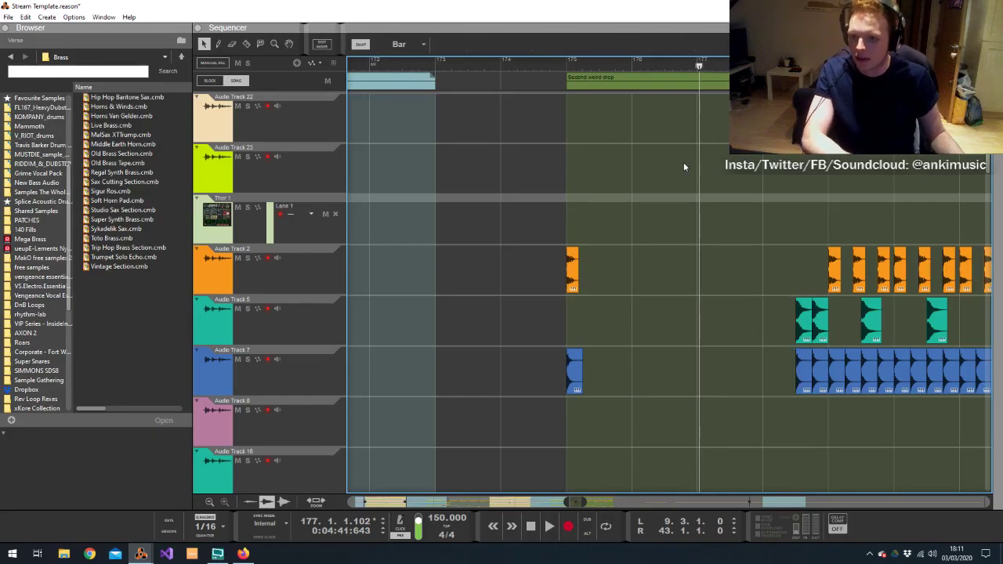
Play the song from bar 175 to audition the thinned-out drums while looking through the synth and bounced tracks
click(568, 60)
key(space)
scroll(654, 188, down, 5)
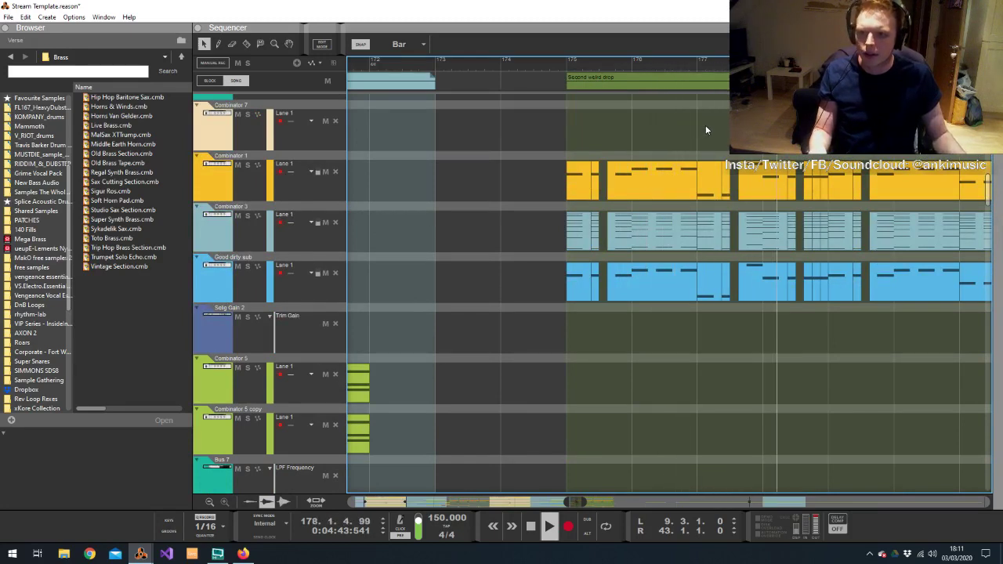
scroll(719, 198, down, 5)
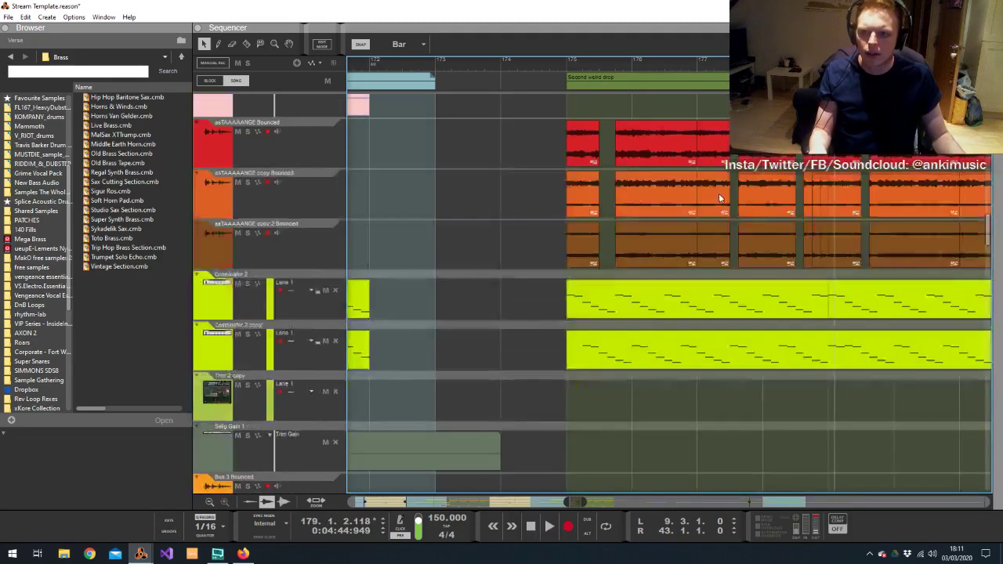
Shorten the Audio Track 12 clip at the start of the Second weird drop so it ends at bar 177
scroll(624, 195, down, 3)
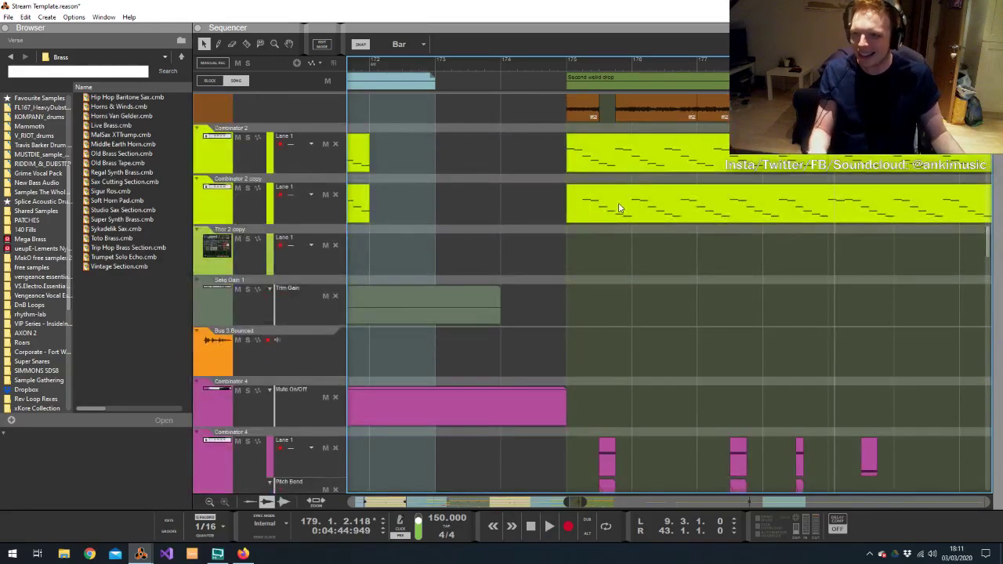
scroll(667, 333, down, 5)
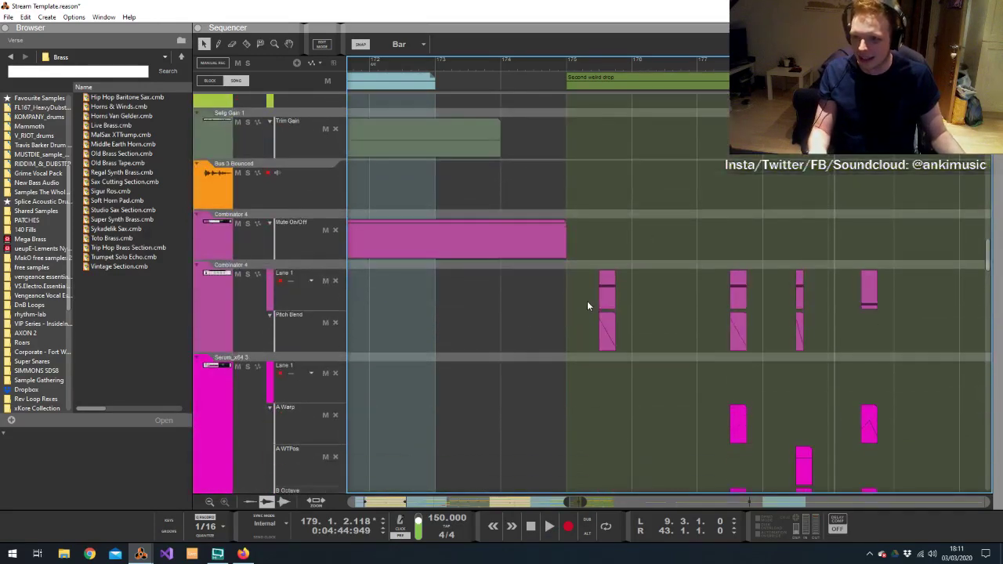
scroll(587, 305, down, 5)
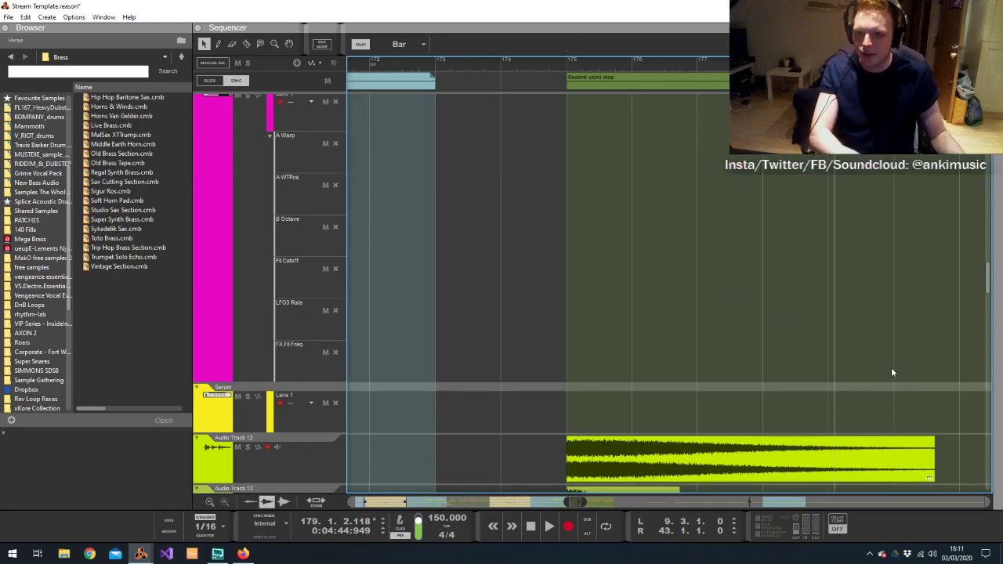
scroll(847, 352, down, 4)
click(883, 274)
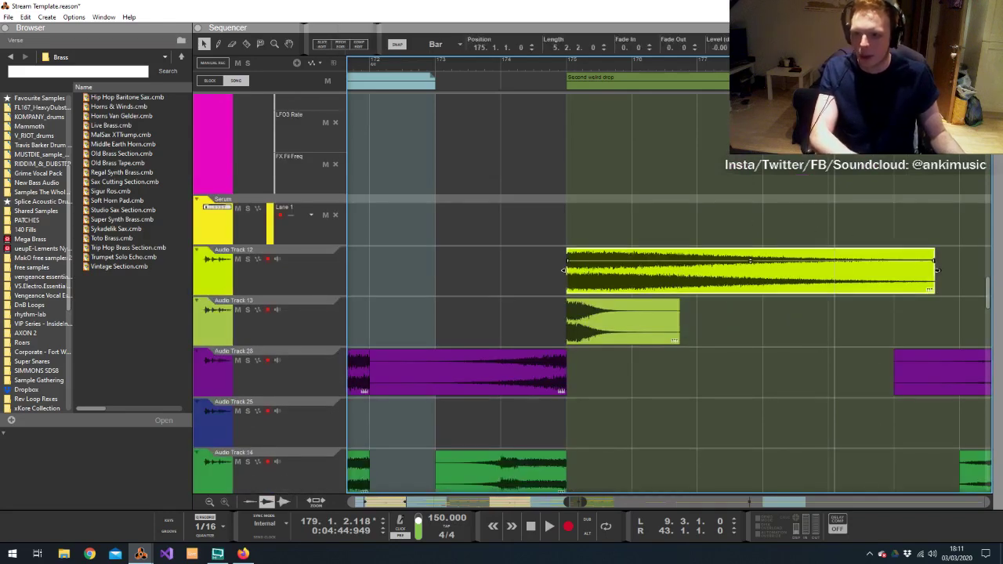
drag(934, 271, 697, 271)
Try to extend the purple audio clip past bar 175 to bar 180
click(548, 372)
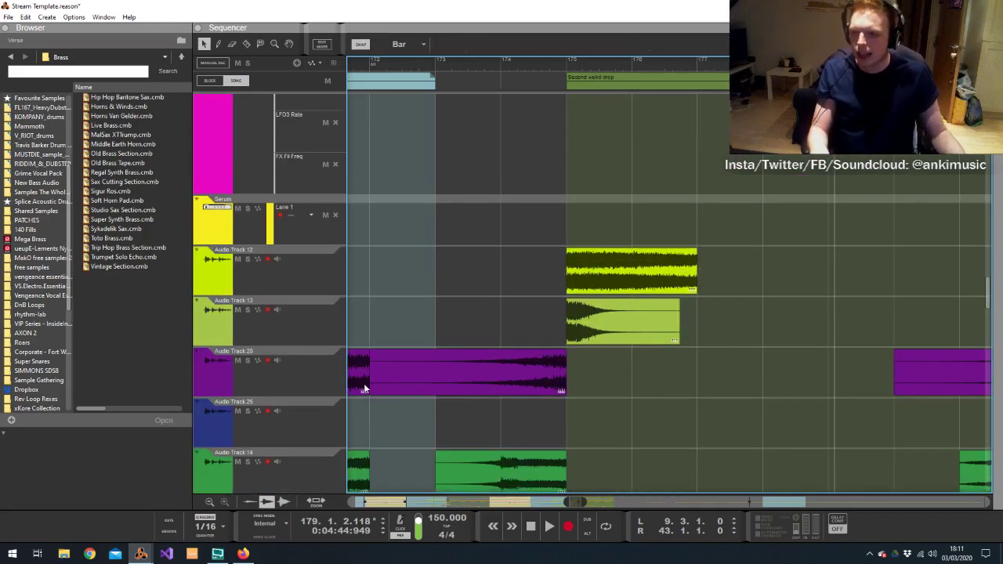
drag(564, 373, 893, 372)
scroll(729, 376, right, 5)
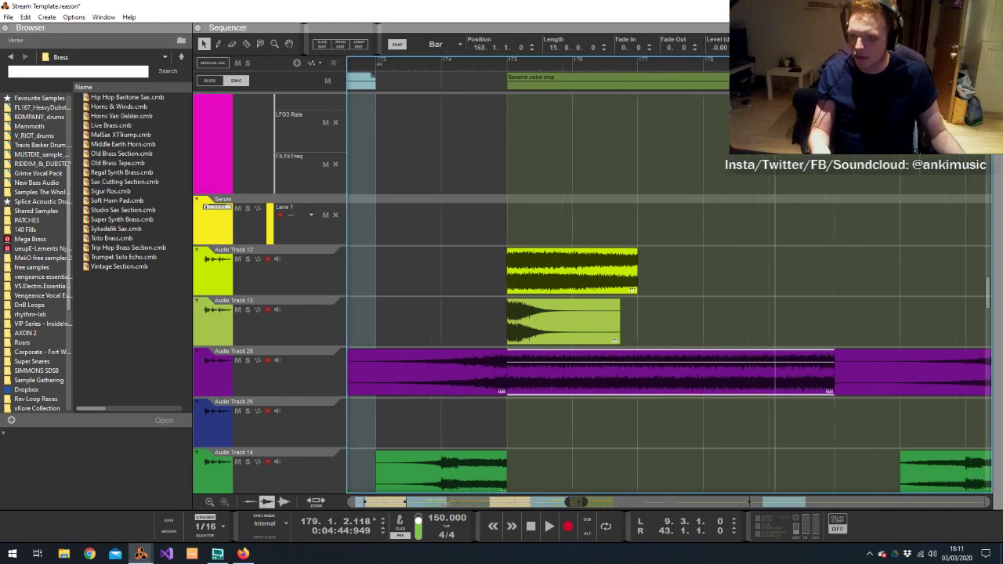
key(ctrl+z)
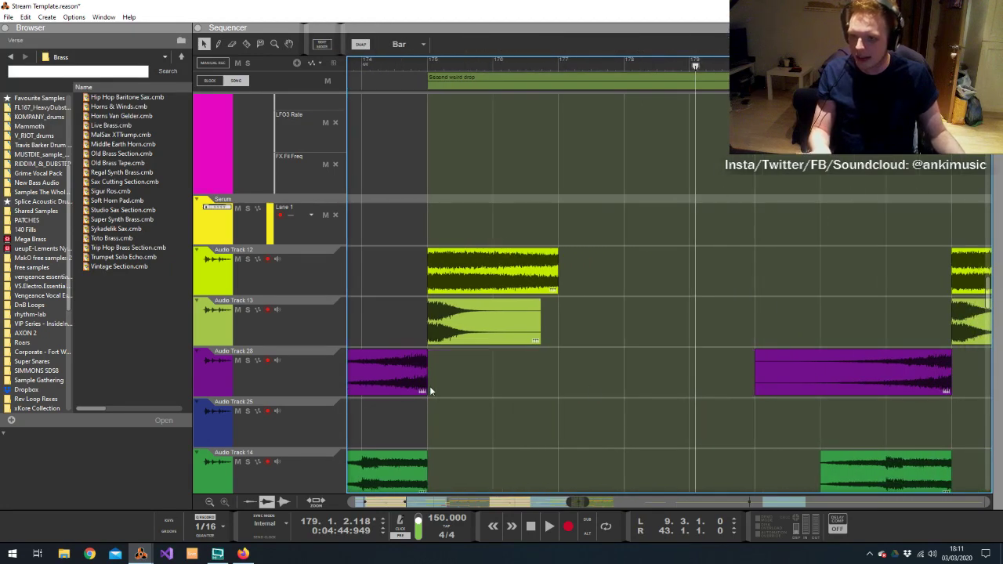
Duplicate the purple audio clip ending at bar 175 as a four-bar clip from bar 175 to 179 and remove its fade-in
drag(405, 376, 672, 374)
drag(492, 372, 427, 372)
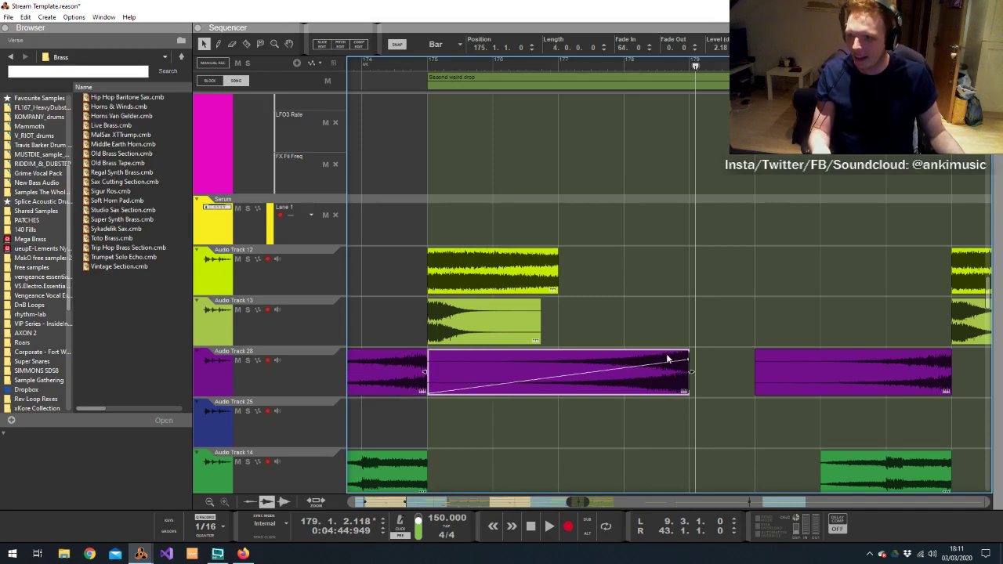
drag(689, 361, 113, 344)
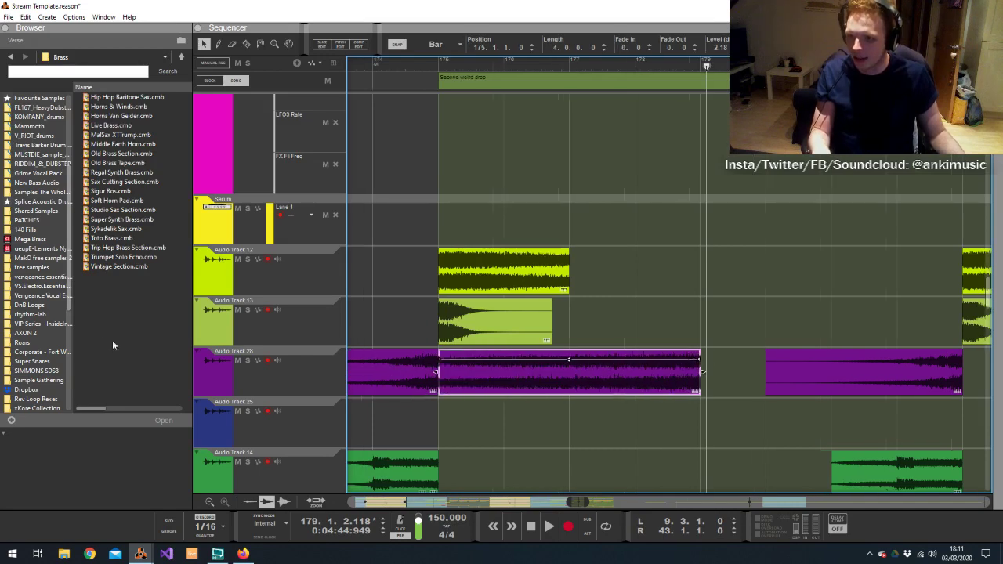
Play the drop from bar 175 to audition the new four-bar purple audio clip
click(480, 67)
key(space)
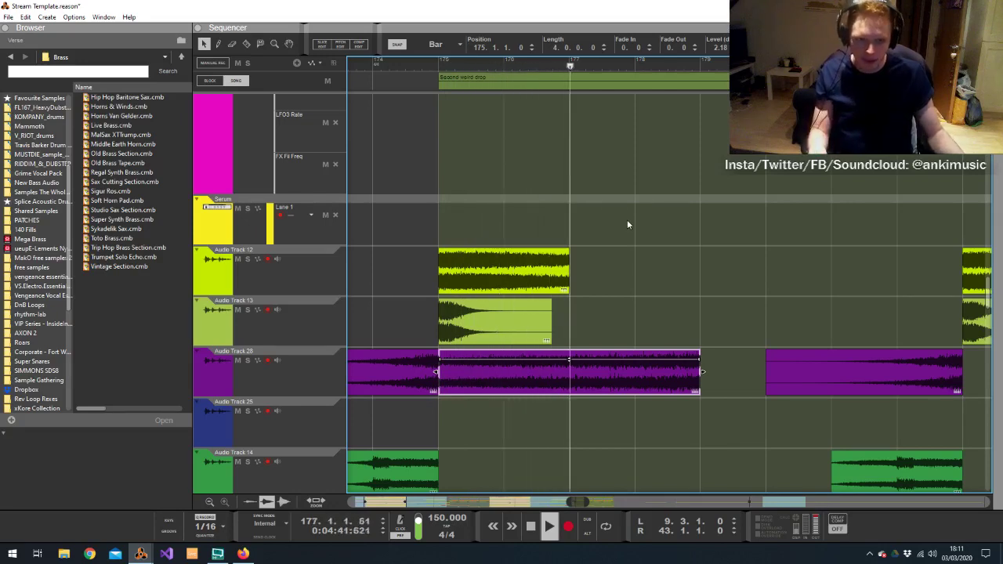
click(668, 241)
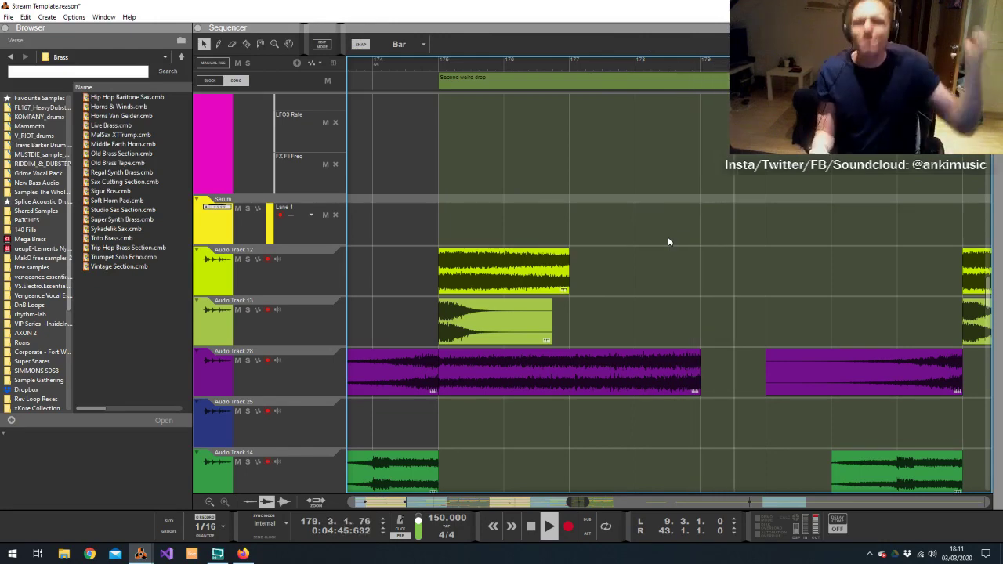
key(space)
Move the opening clips on Audio Tracks 12 and 13 from bar 175 to bar 179 and listen to the transition
drag(668, 241, 443, 345)
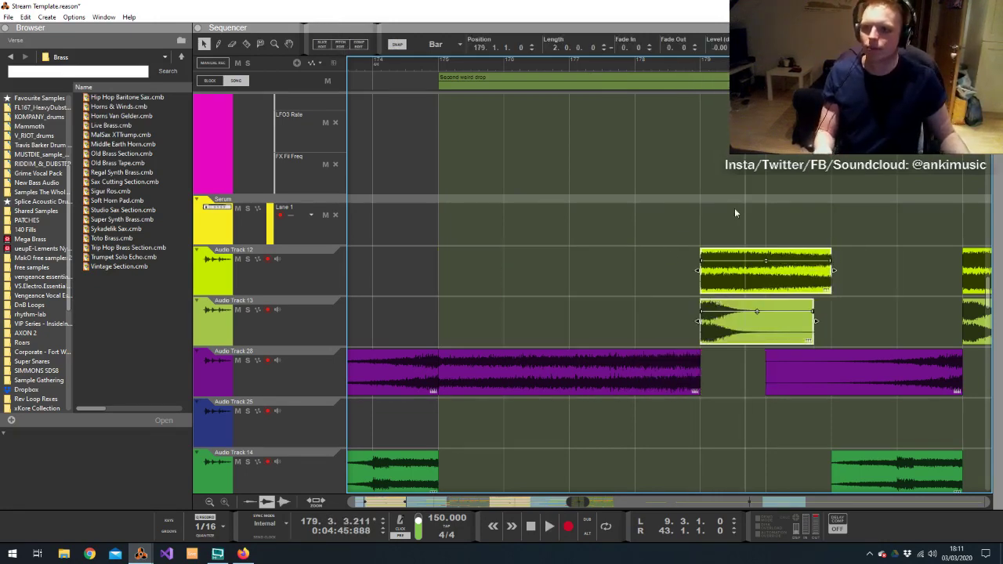
key(space)
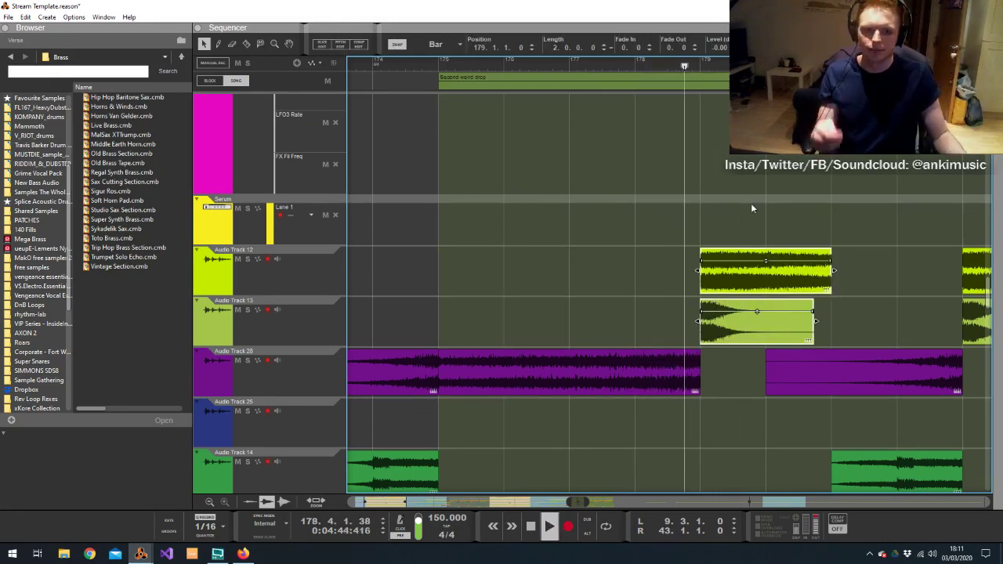
key(space)
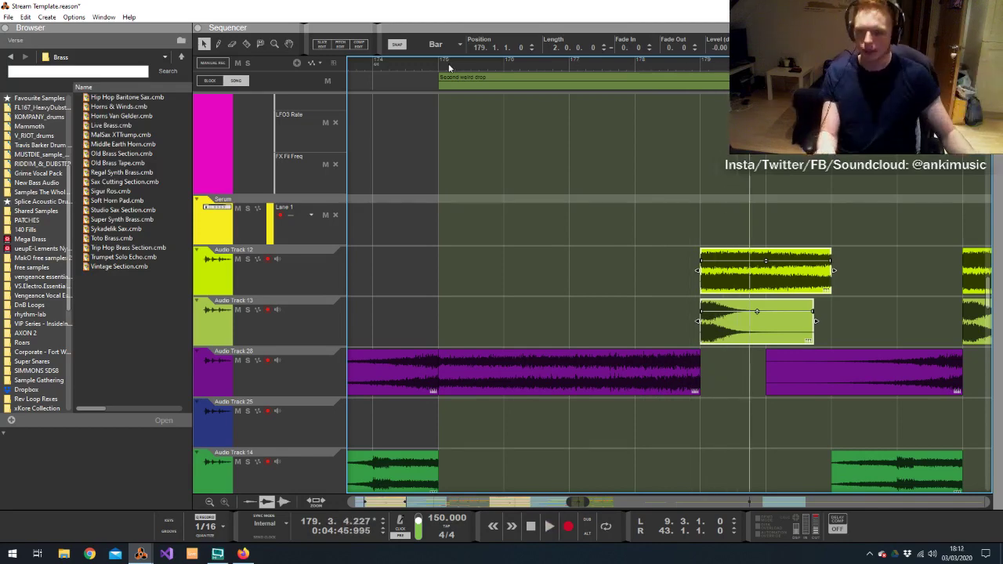
Return the song position to bar 175 and set the sequencer's snap value to 1/16
click(449, 68)
scroll(507, 205, up, 10)
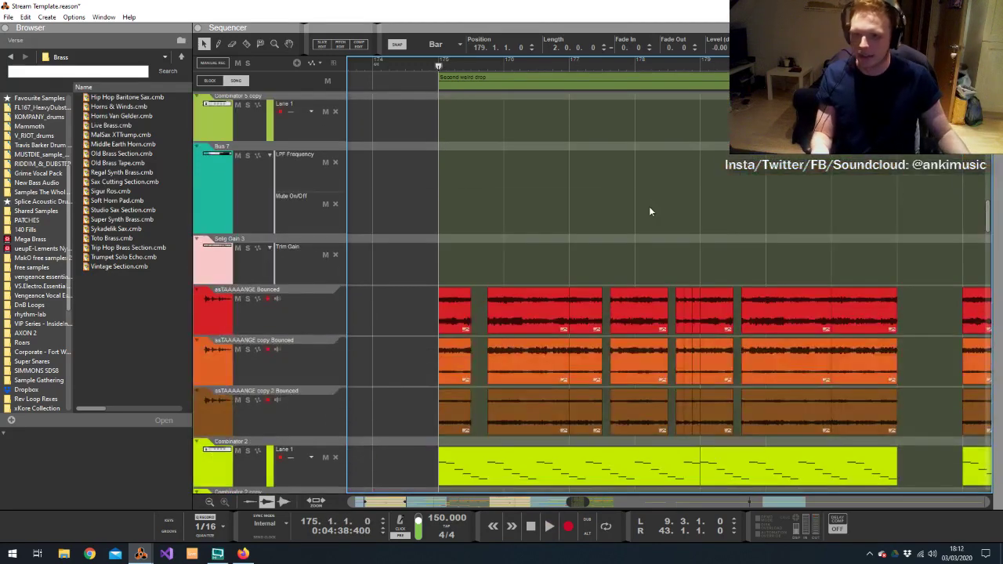
scroll(639, 201, down, 4)
click(435, 44)
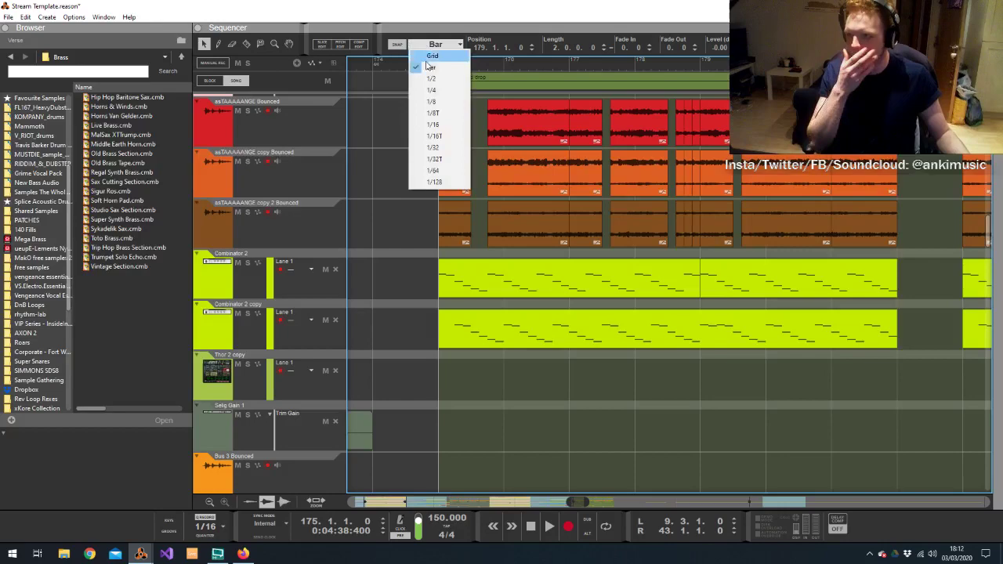
click(434, 124)
Select the first Audio Track 1 clip of the Second weird drop and play the song from bar 175
scroll(481, 159, up, 10)
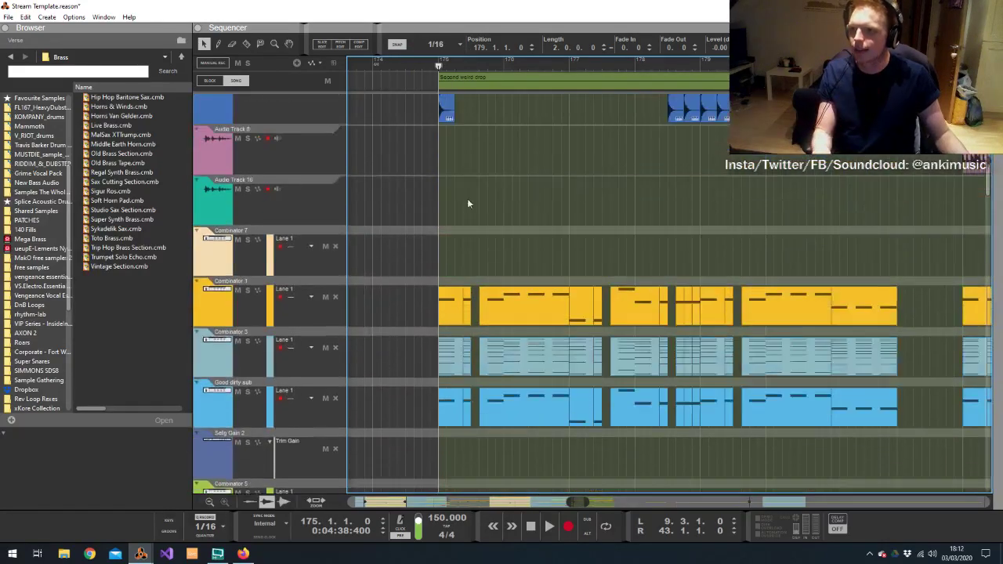
scroll(470, 188, up, 10)
scroll(476, 180, down, 6)
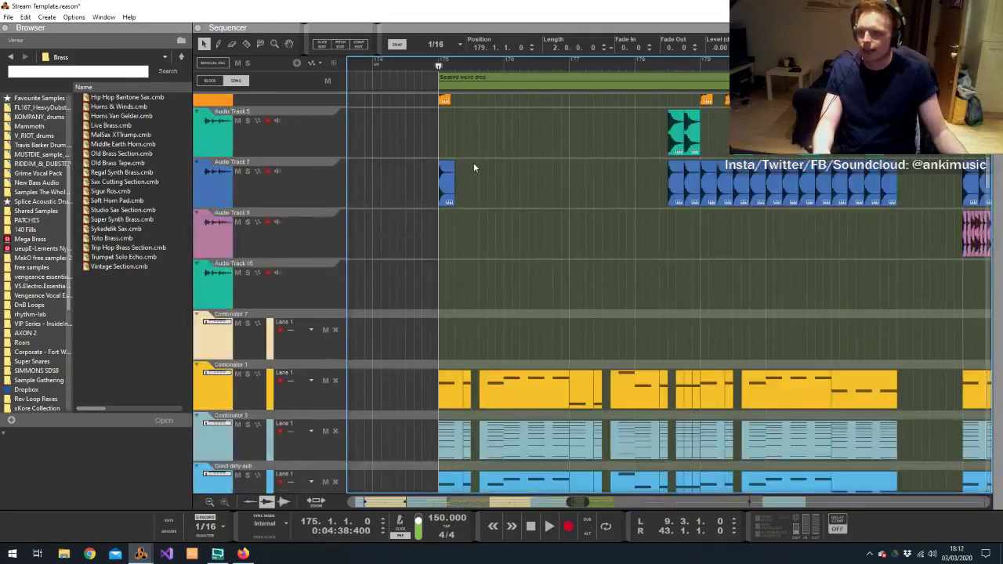
scroll(486, 164, down, 15)
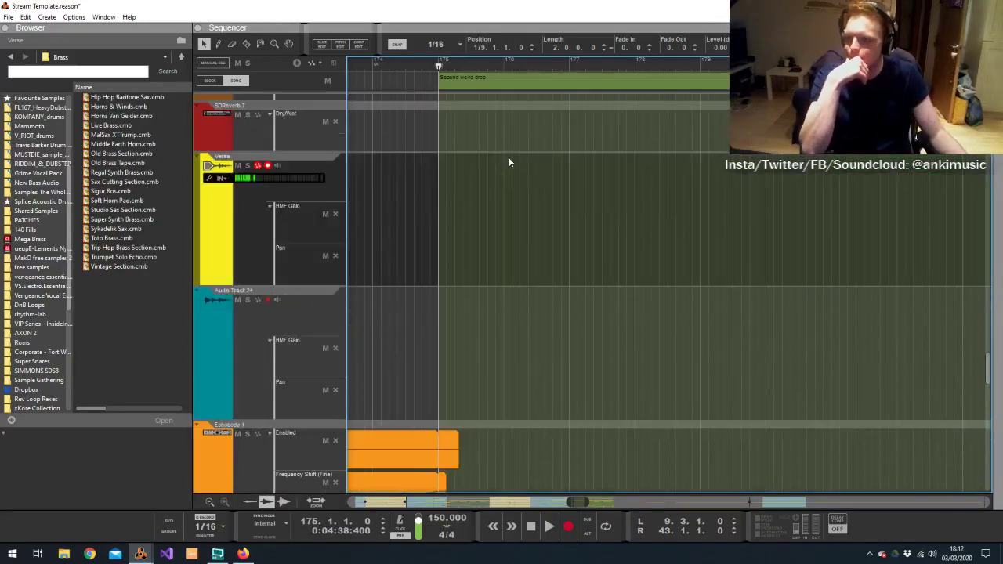
scroll(509, 153, down, 10)
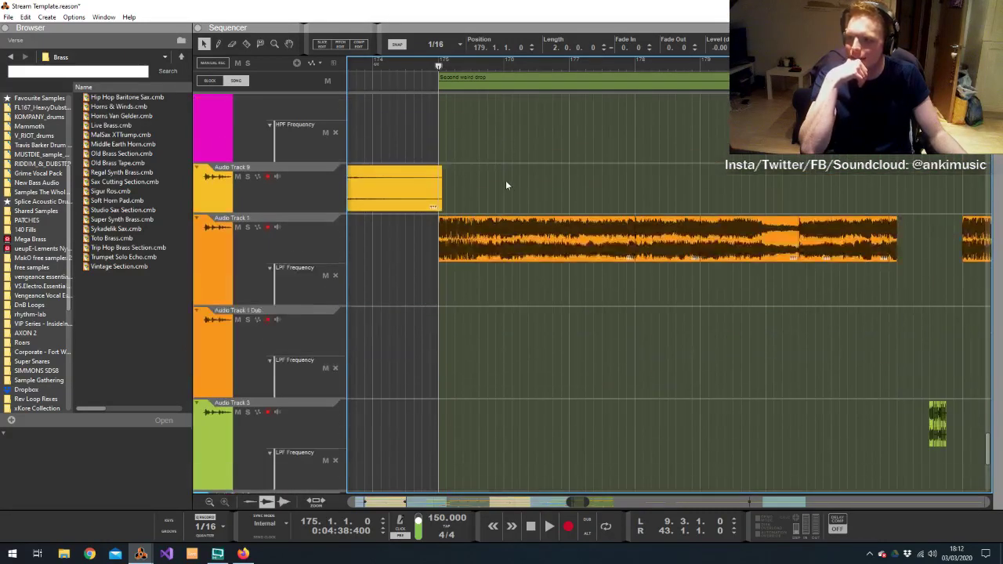
drag(512, 217, 540, 267)
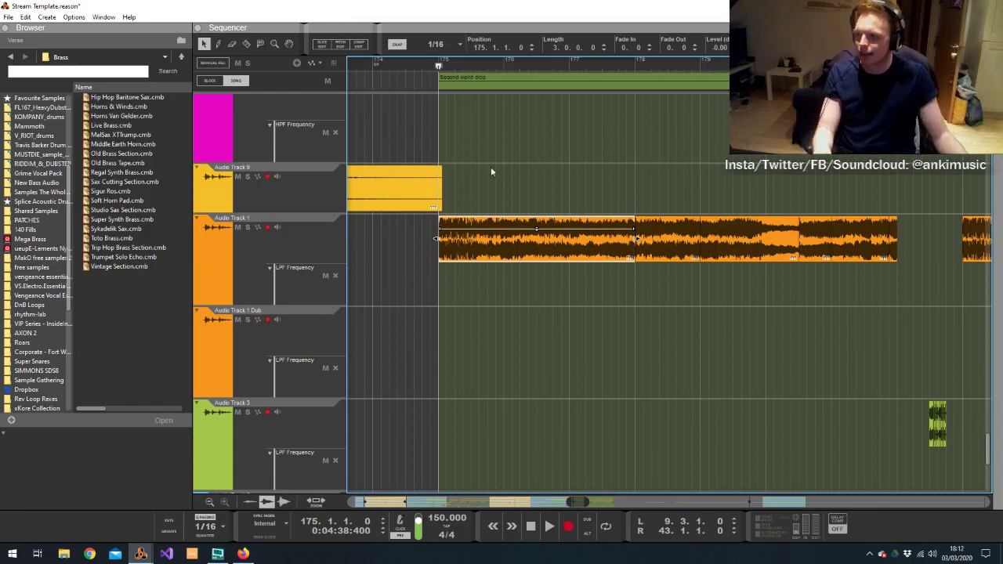
key(space)
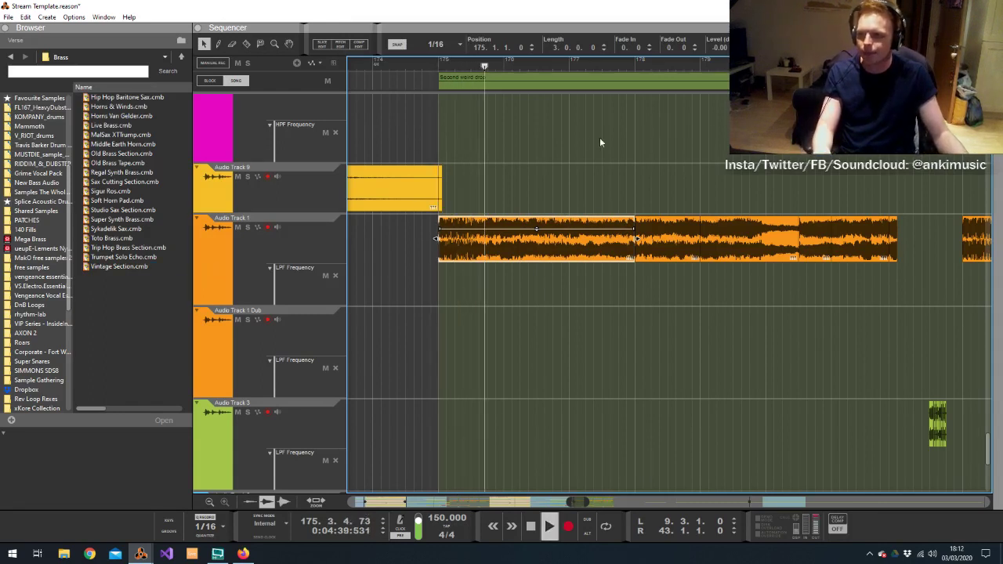
Stop playback and shorten the opening bar 175 clips on Combinator 1, Combinator 3 and Good dirty sub to a length of 0.1.0.0
click(474, 73)
key(space)
click(435, 62)
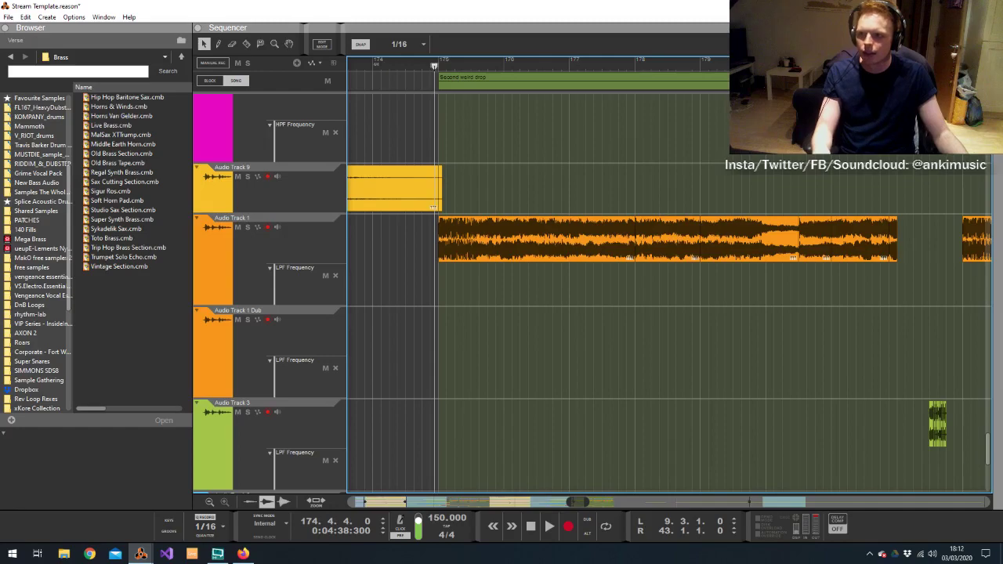
scroll(641, 171, up, 10)
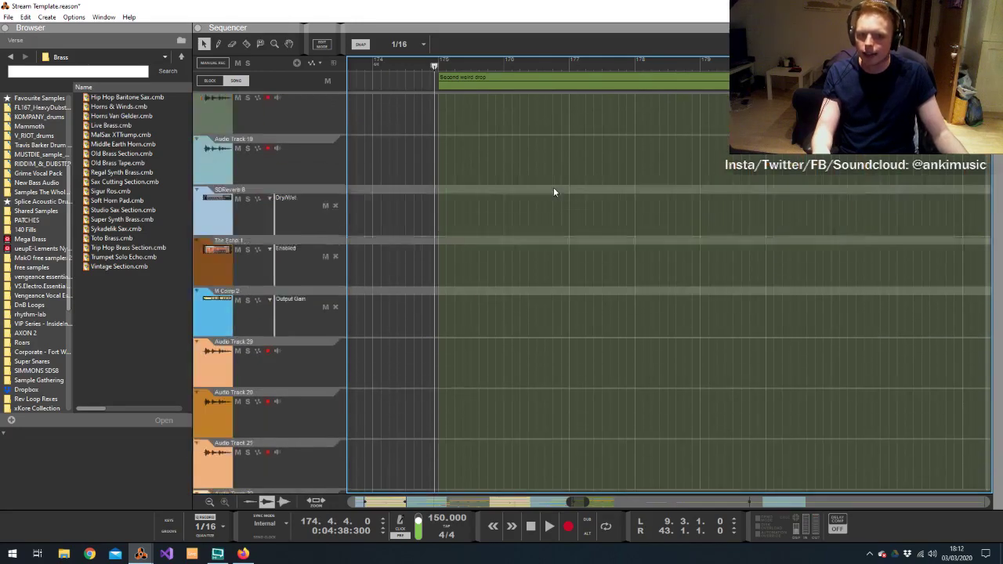
scroll(539, 197, up, 10)
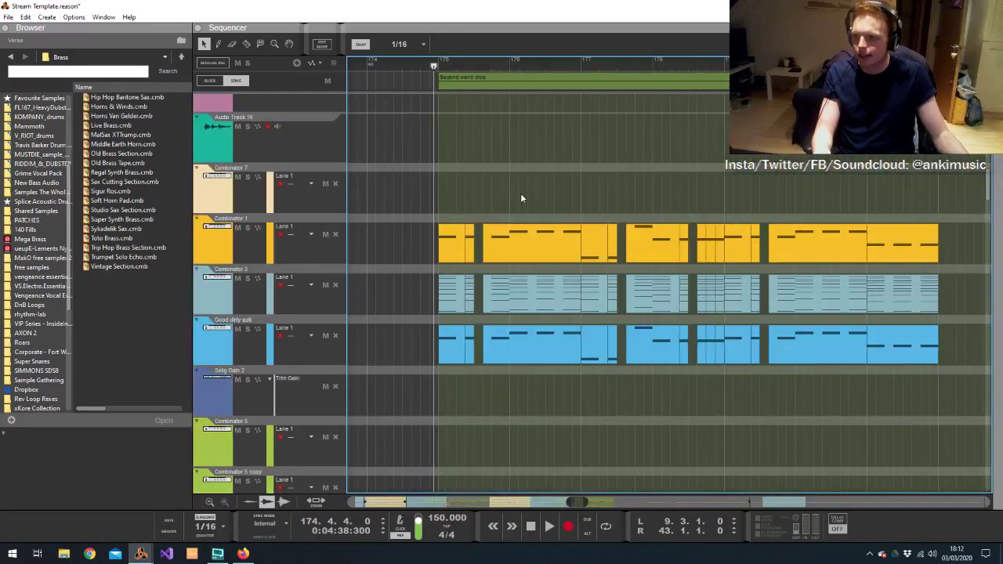
scroll(520, 192, up, 2)
drag(443, 173, 473, 349)
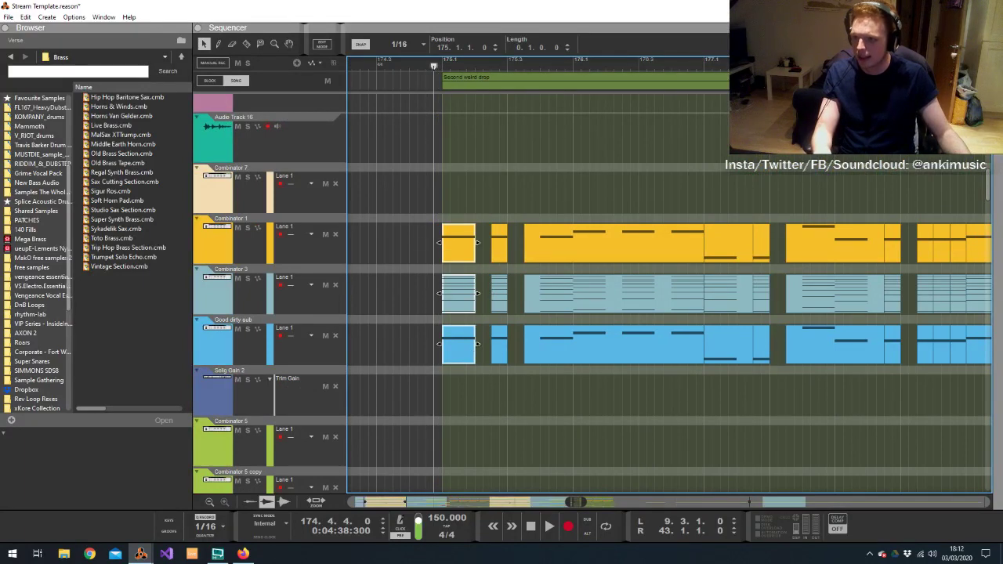
Split the opening clips on the three bounced audio tracks at 175.2.1 and trim the second parts to start at 175.2.3
scroll(485, 352, down, 7)
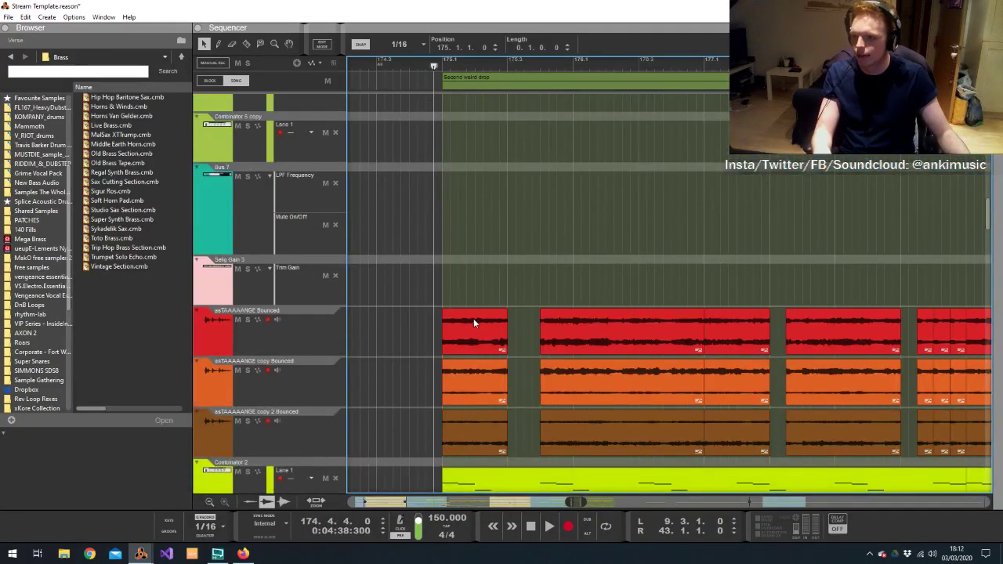
scroll(473, 318, up, 1)
scroll(442, 124, up, 8)
click(474, 62)
scroll(476, 157, down, 9)
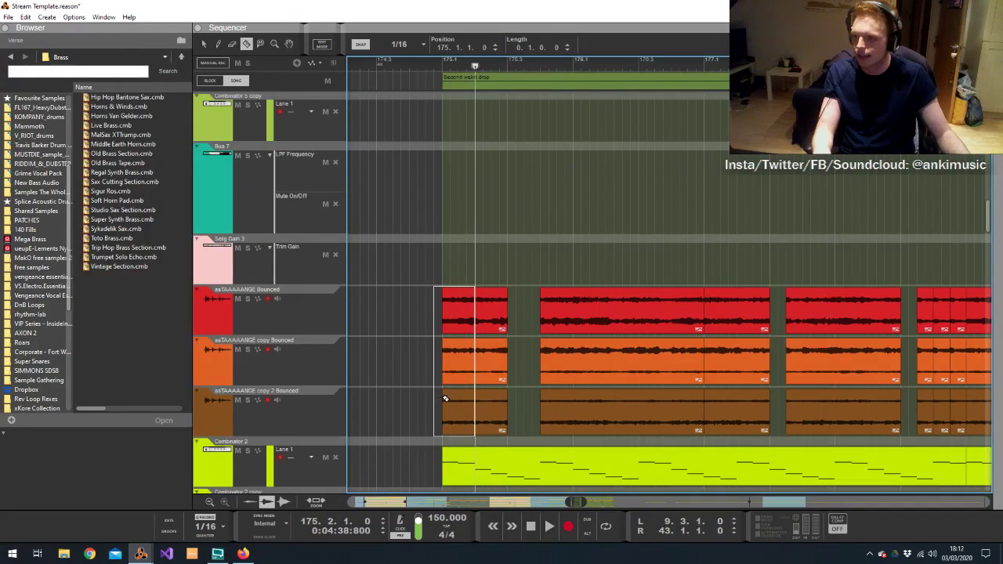
key(q)
scroll(475, 403, up, 4)
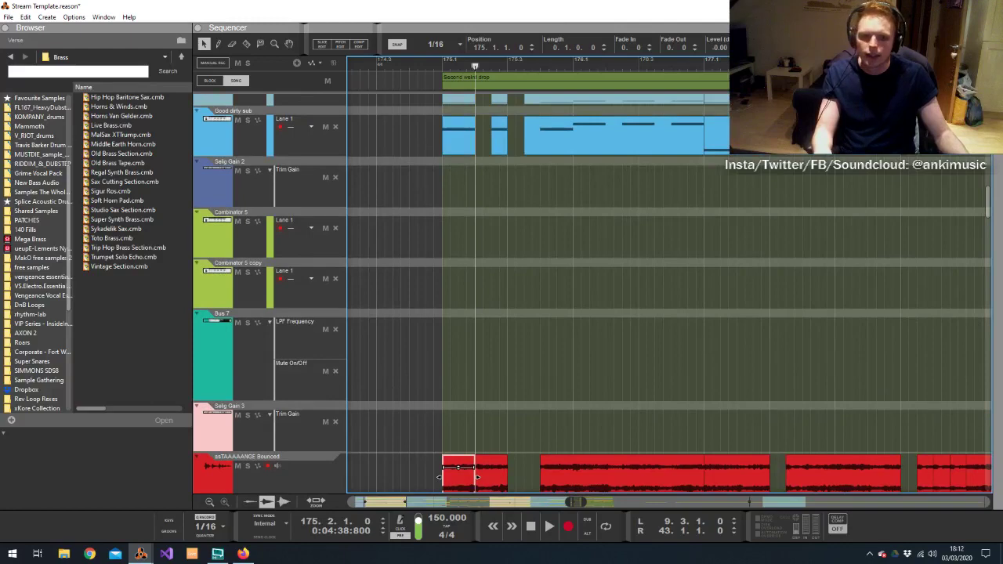
scroll(507, 290, up, 4)
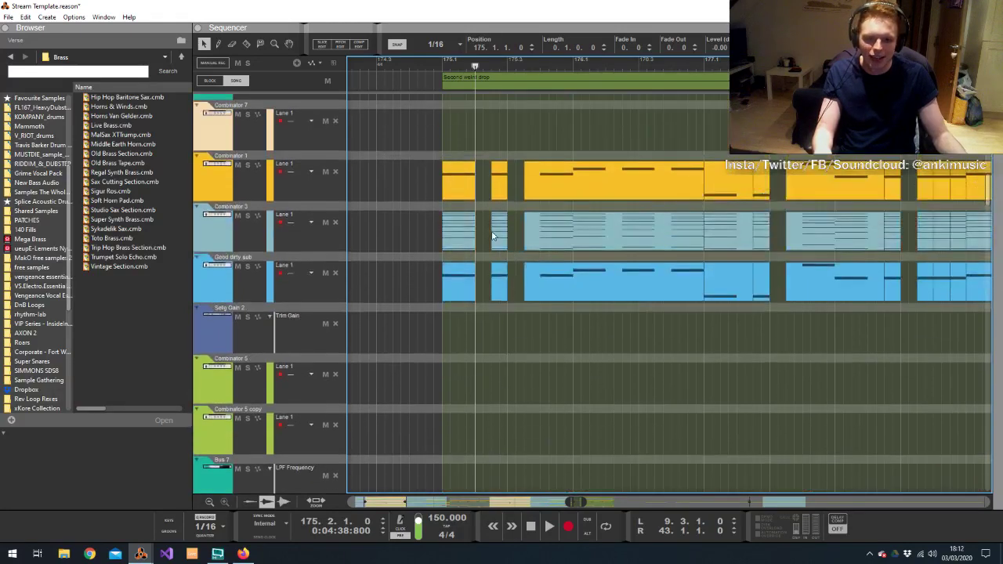
scroll(487, 273, down, 8)
drag(501, 243, 472, 402)
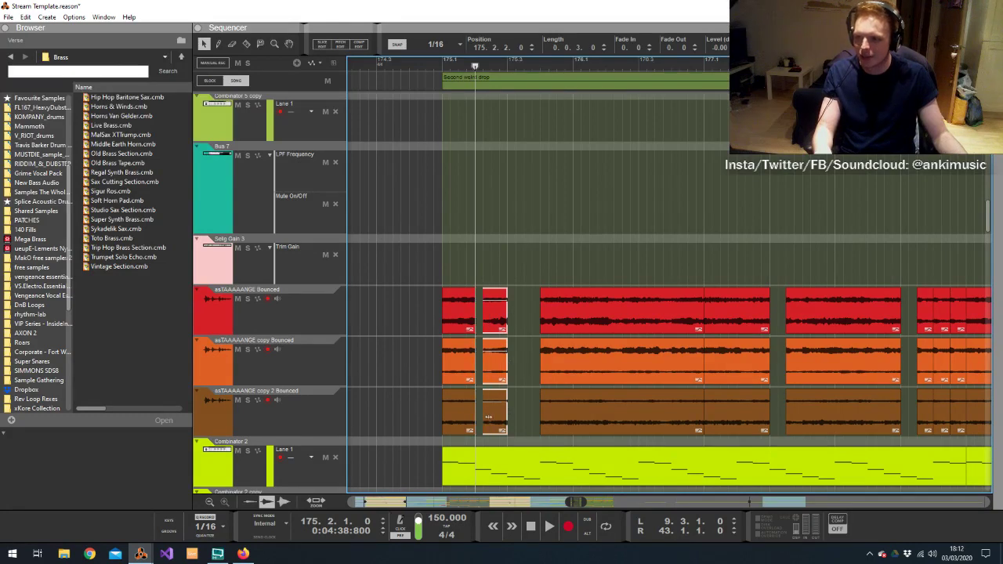
Split the opening Combinator 1, Combinator 3, Good dirty sub and bounced clips at 175.1.3, and play the drop from just before bar 175
scroll(459, 282, up, 8)
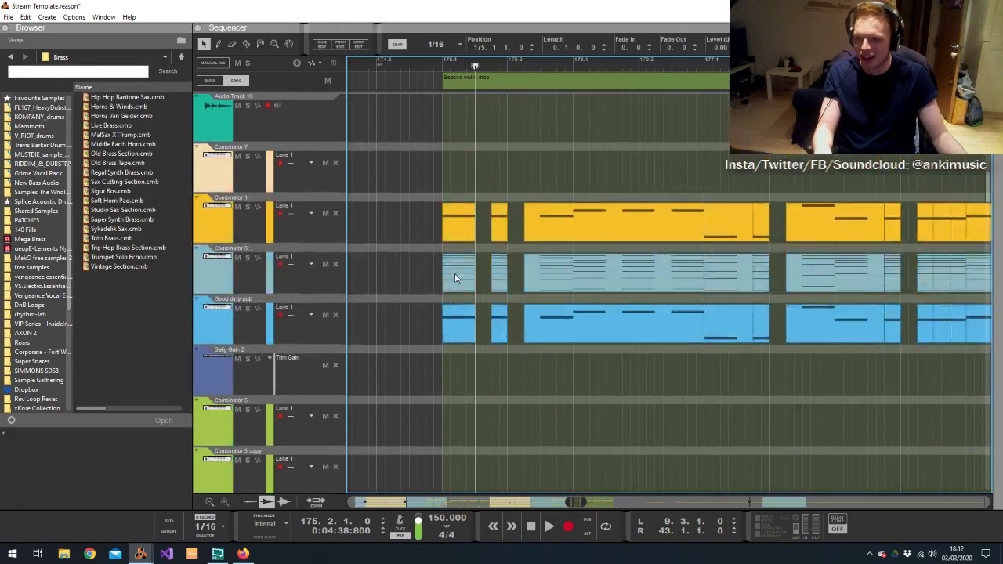
drag(468, 273, 462, 228)
click(468, 225)
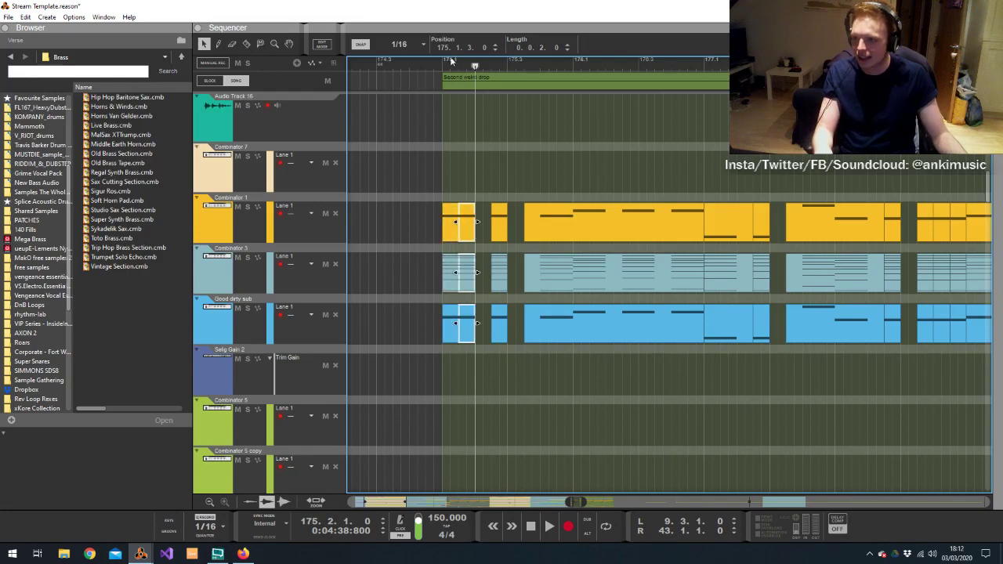
drag(433, 68, 406, 69)
key(space)
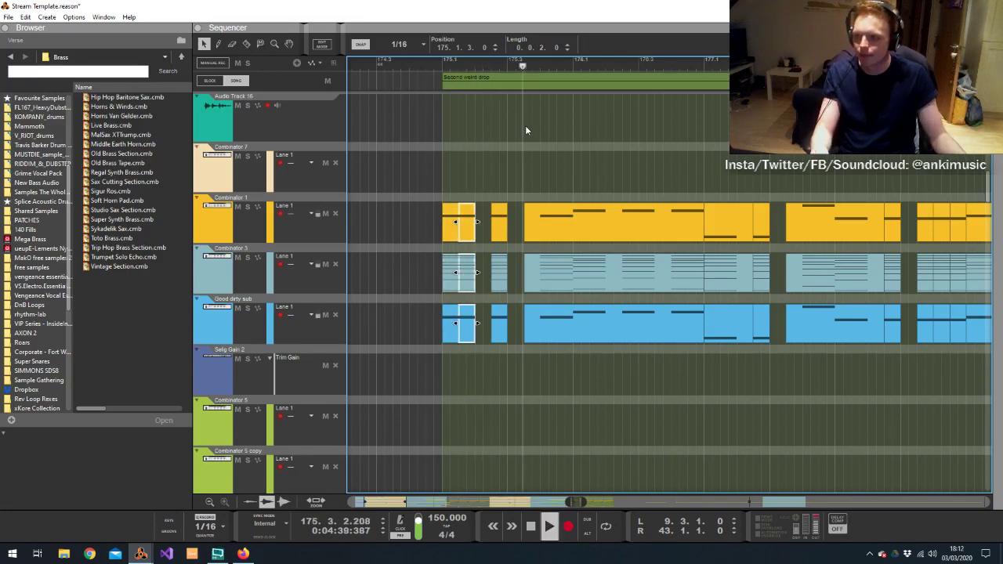
key(space)
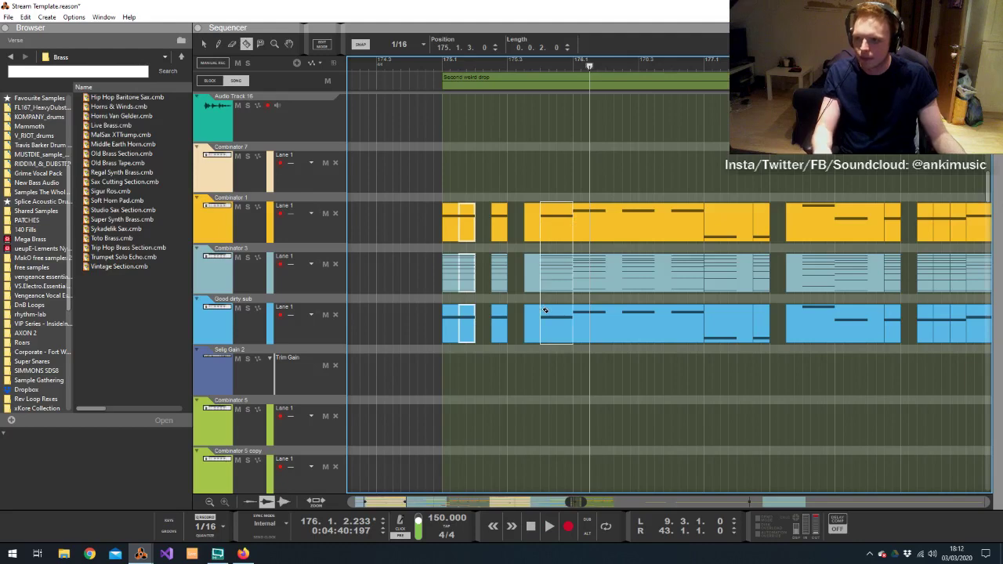
Split the Combinator 1, Combinator 3 and Good dirty sub clips at 175.4.1 and 176.1.1, and delete the pieces from 175.3.3 to 175.4.1
key(q)
drag(521, 224, 536, 324)
key(Delete)
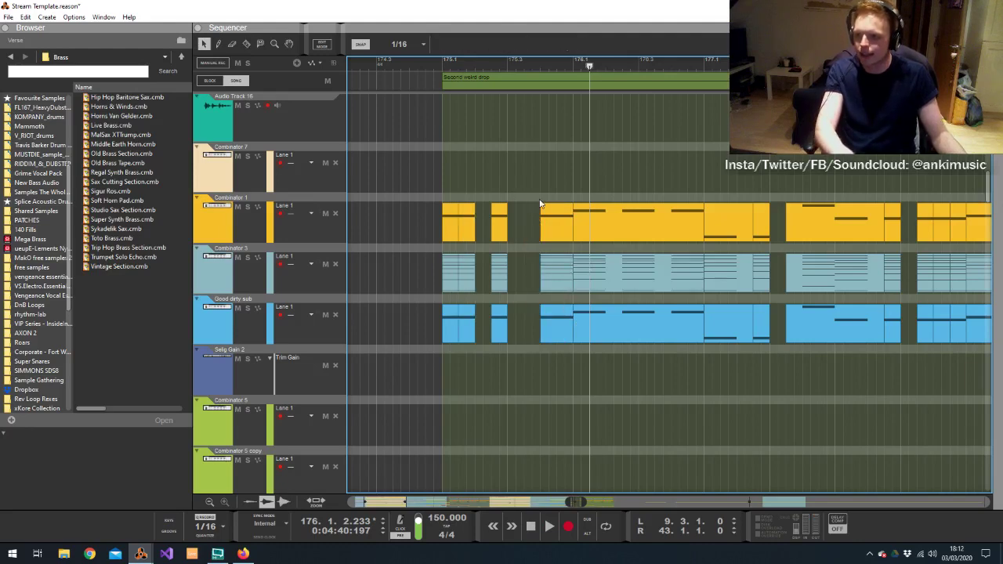
Split the three bounced clips at 176.1.1 and shorten the bounced, Combinator and Good dirty sub clips at 175.4.1 to 0.0.2.0
scroll(560, 333, down, 5)
key(r)
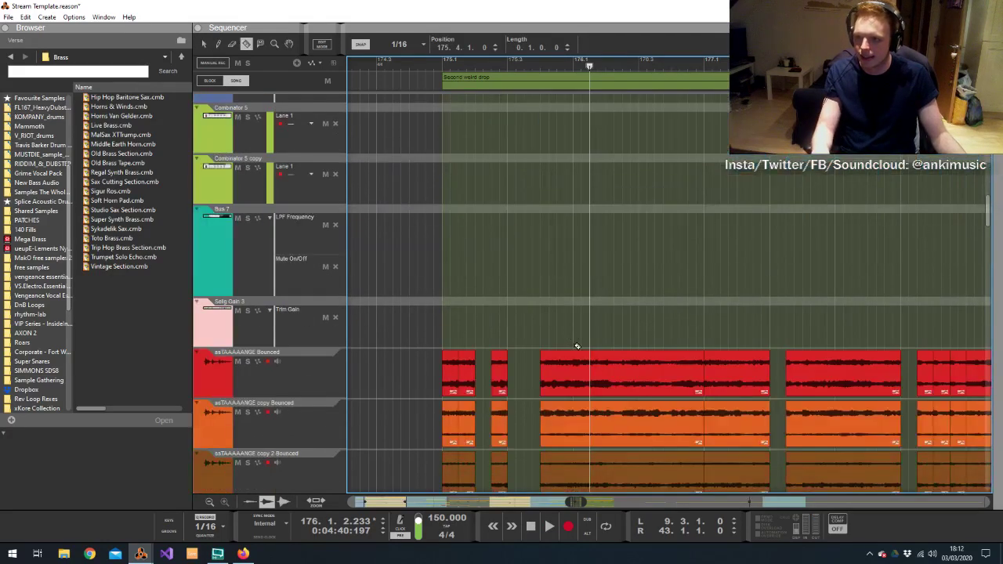
drag(569, 372, 540, 415)
drag(539, 364, 540, 364)
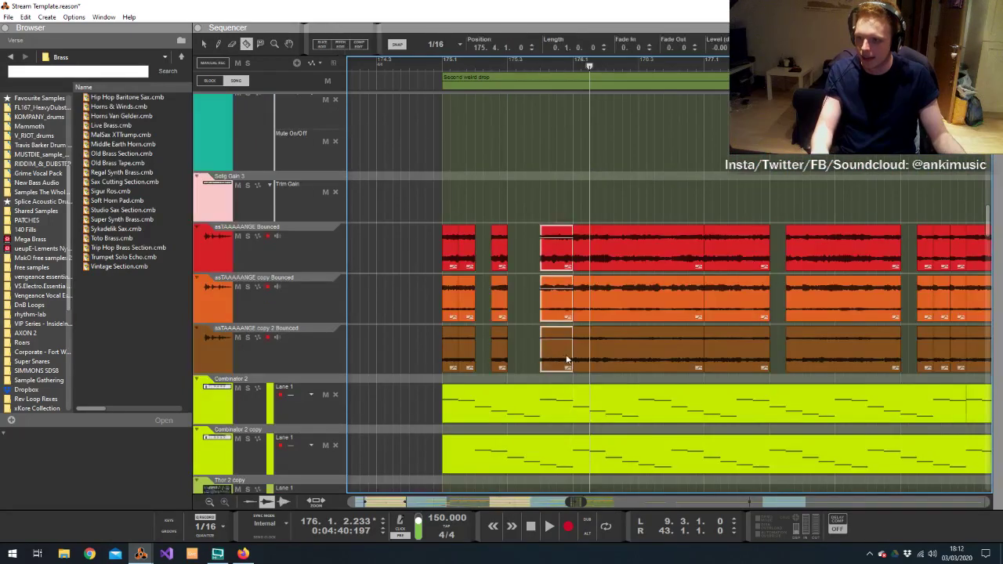
key(Delete)
scroll(567, 242, up, 6)
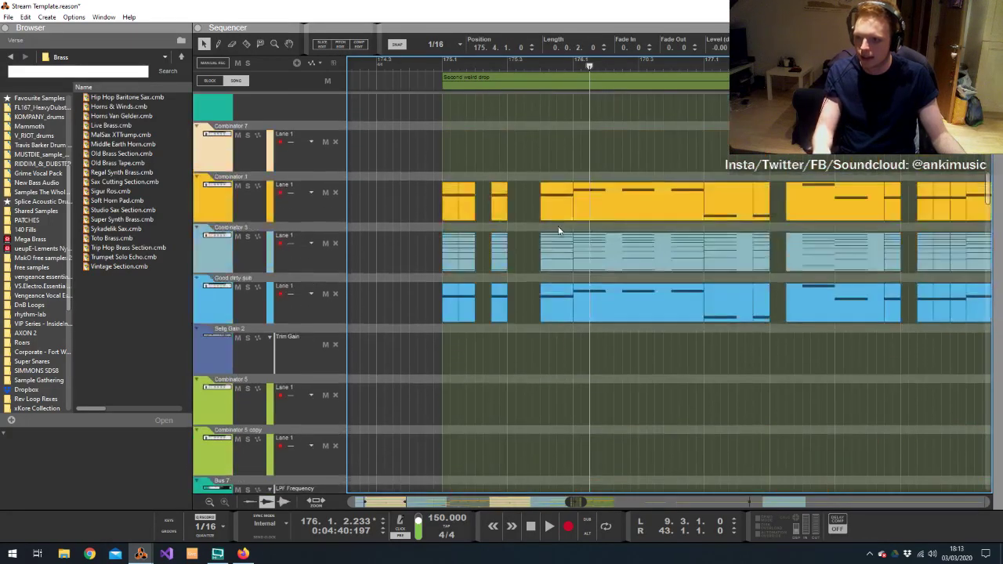
drag(567, 242, 557, 302)
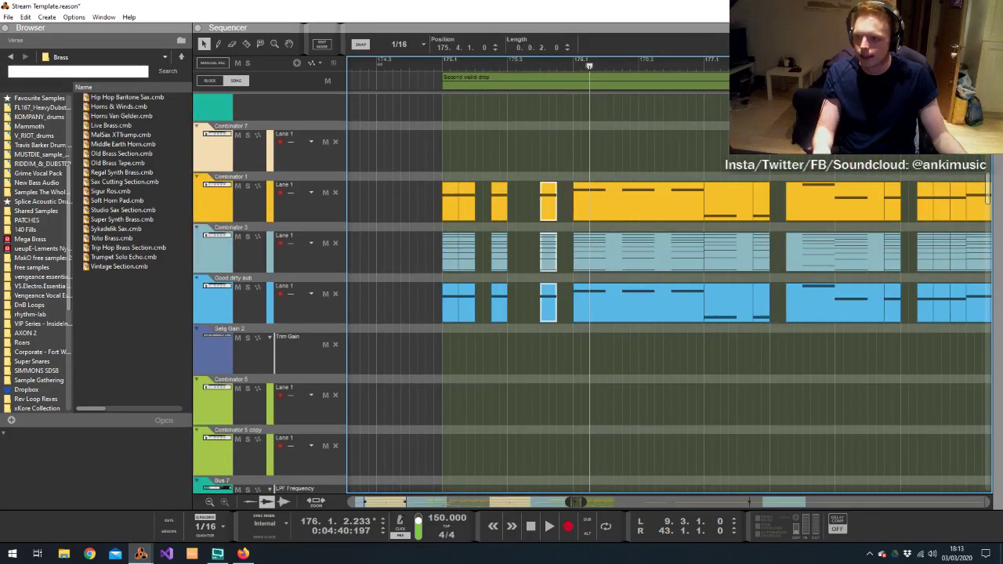
Duplicate the short 175.4.1 clips to 175.4.3 on the Combinator, Good dirty sub and bounced tracks, and play the result
scroll(554, 262, down, 6)
drag(536, 177, 565, 308)
click(434, 61)
key(space)
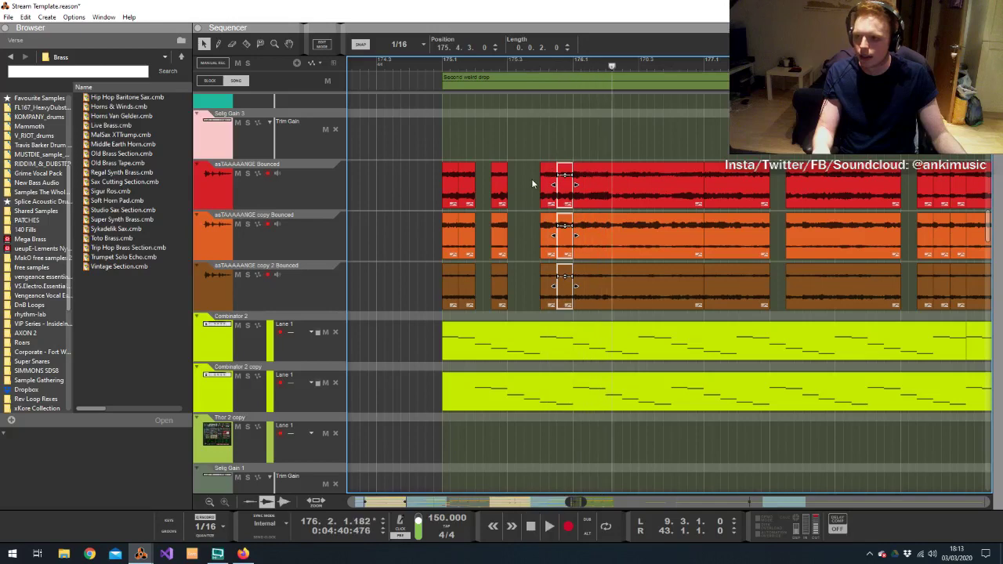
Place further copies of the short clips at 175.3.3 on the Combinator, Good dirty sub and bounced tracks, and play the stutter
scroll(533, 275, up, 10)
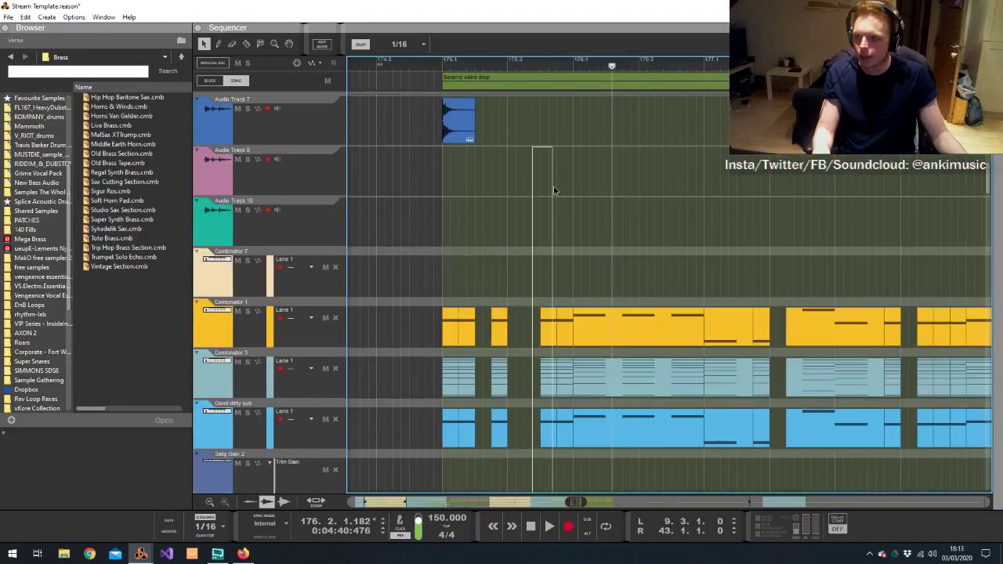
drag(548, 314, 538, 324)
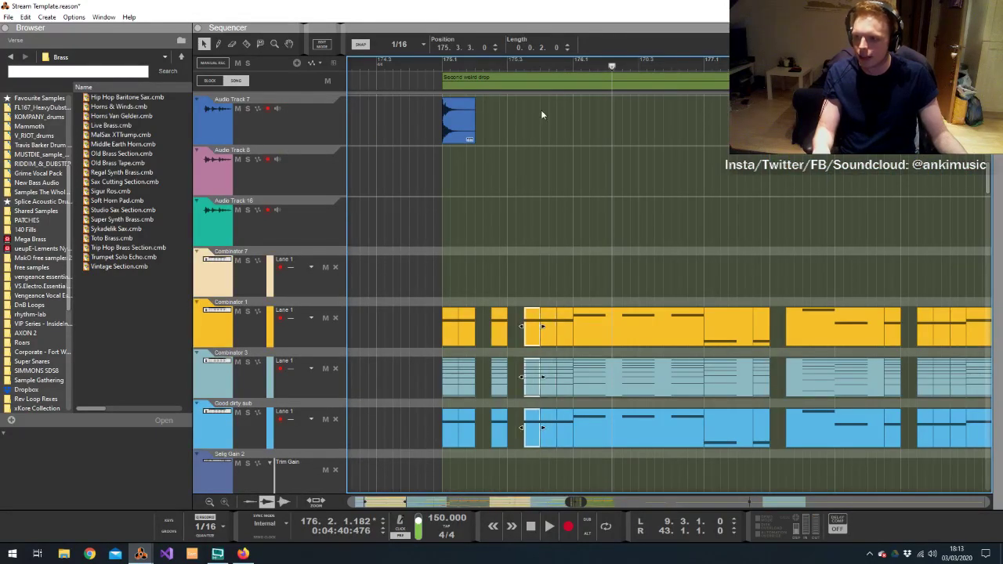
scroll(549, 126, down, 10)
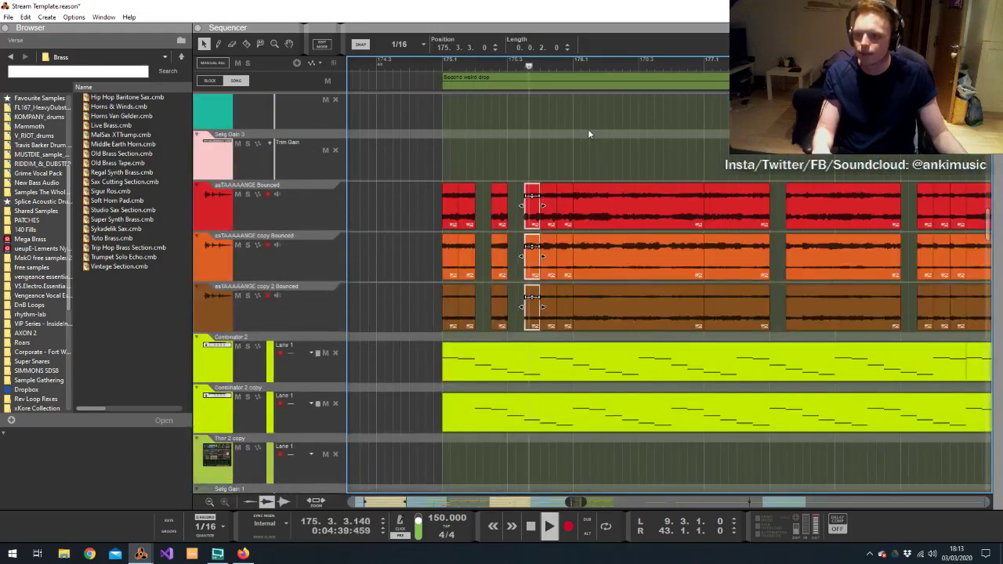
click(598, 138)
Look through the clips on the lower tracks and replay the drop from just before bar 175
scroll(623, 144, down, 3)
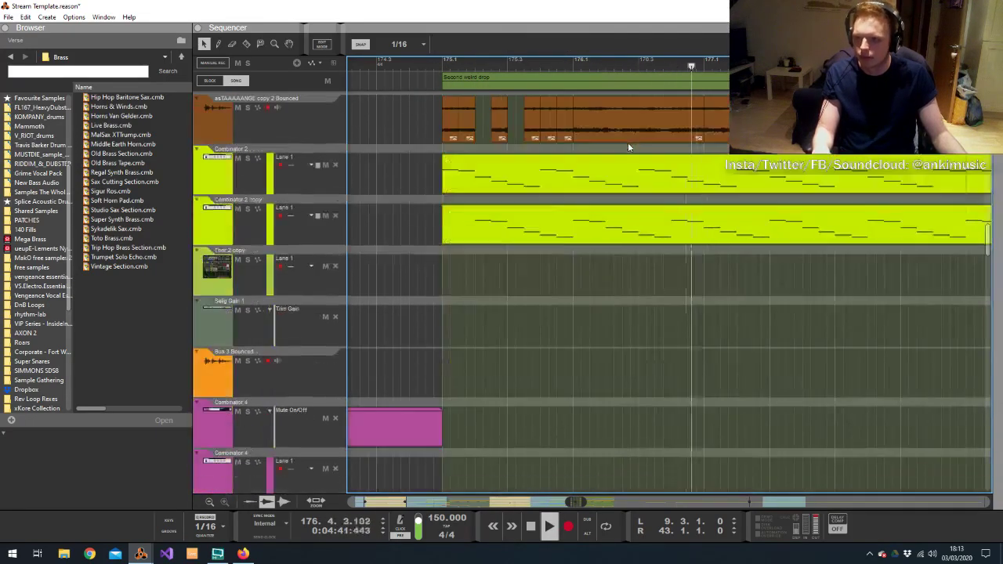
scroll(632, 157, down, 10)
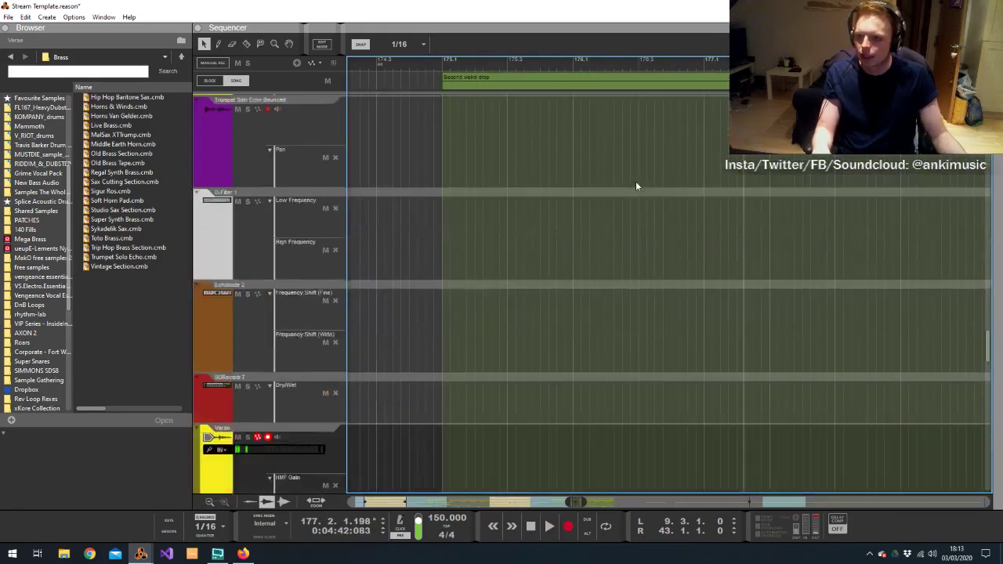
scroll(638, 181, down, 15)
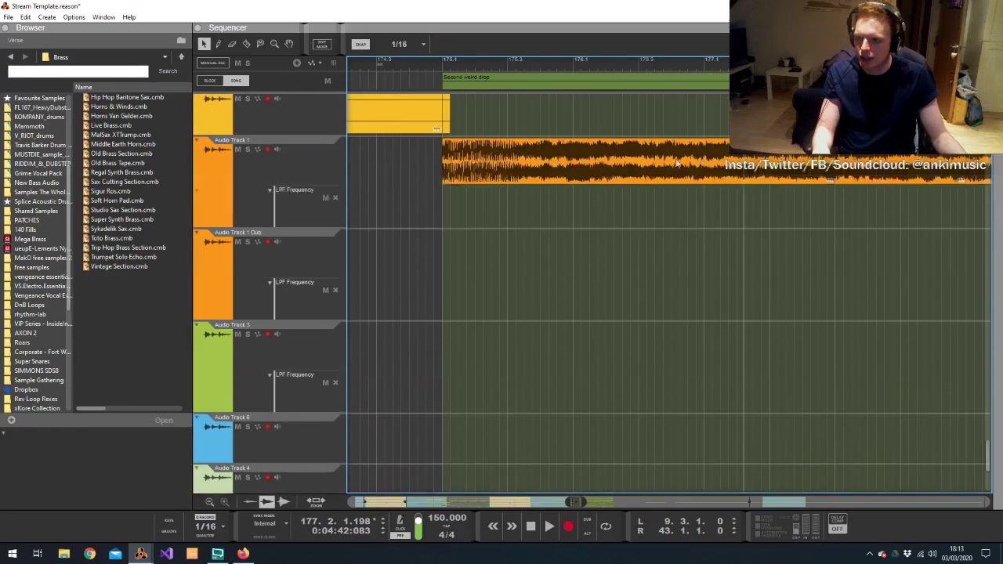
scroll(986, 175, up, 10)
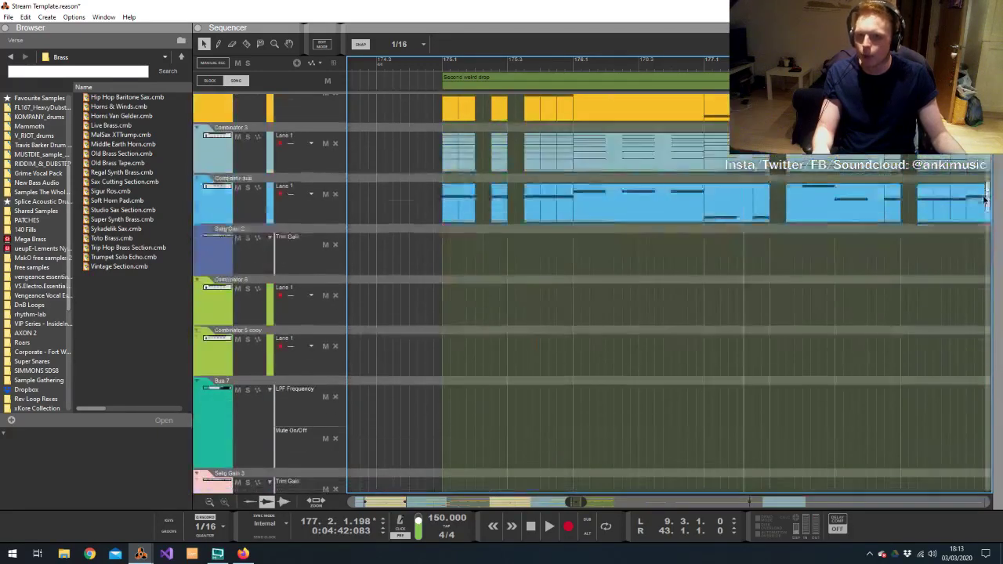
drag(986, 200, 984, 192)
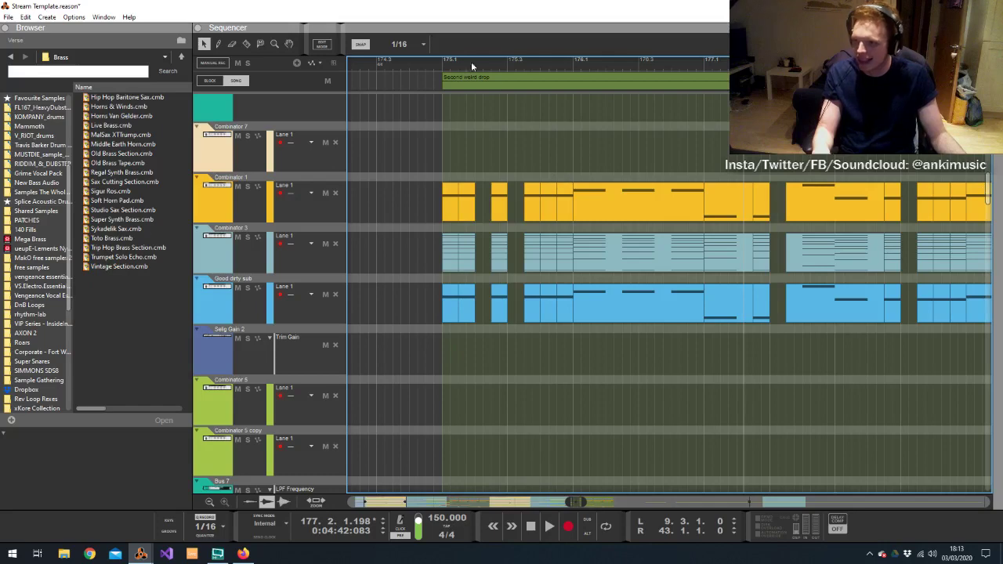
click(436, 62)
key(space)
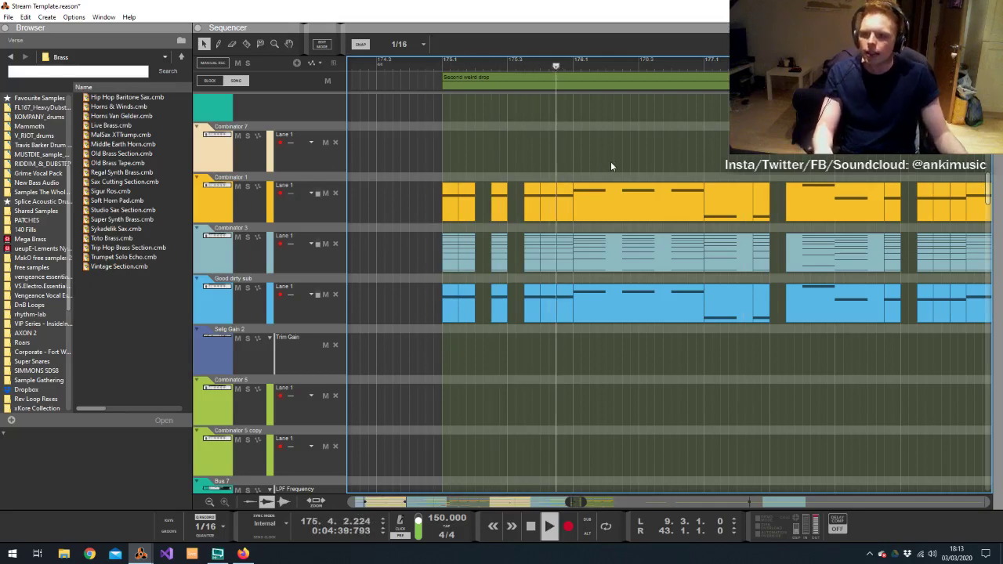
Split the Combinator and Good dirty sub clips at 176.1.3 and 176.2.1, and place a copy of the short stutter clips at 176.1.1
key(r)
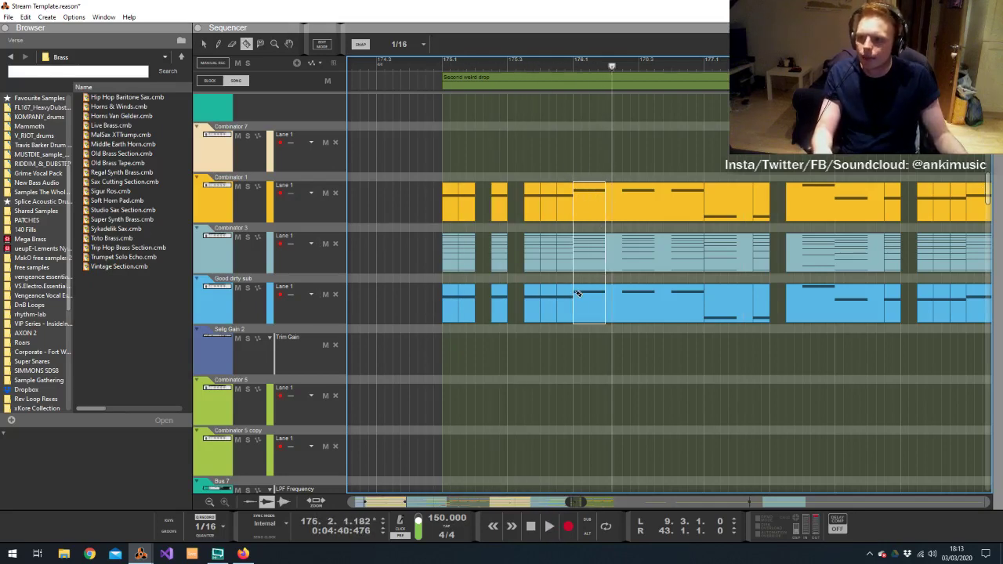
key(q)
mouse_move(578, 293)
mouse_down()
mouse_move(600, 306)
mouse_move(579, 314)
mouse_move(586, 328)
mouse_move(580, 309)
mouse_up()
scroll(595, 272, down, 5)
scroll(594, 272, down, 5)
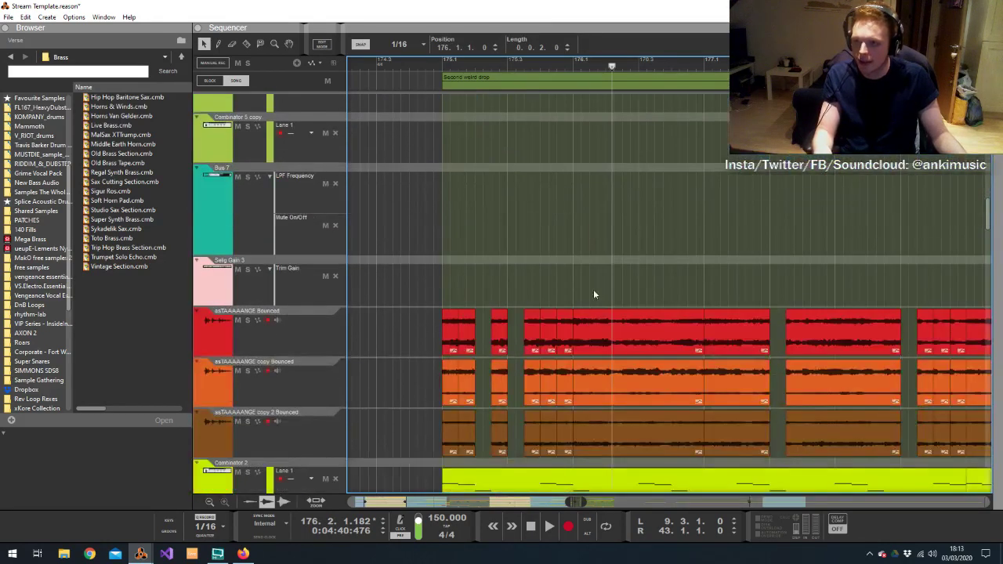
Split the three bounced clips at 176.1.3 and 176.2.1, and put copies of the short opening clips at 176.1.1
drag(594, 64, 589, 63)
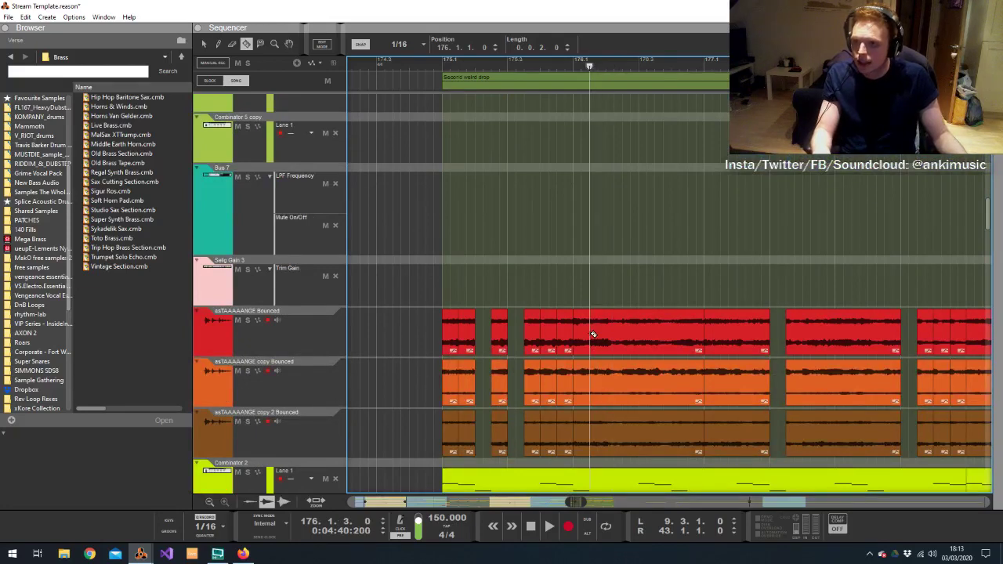
click(584, 308)
key(q)
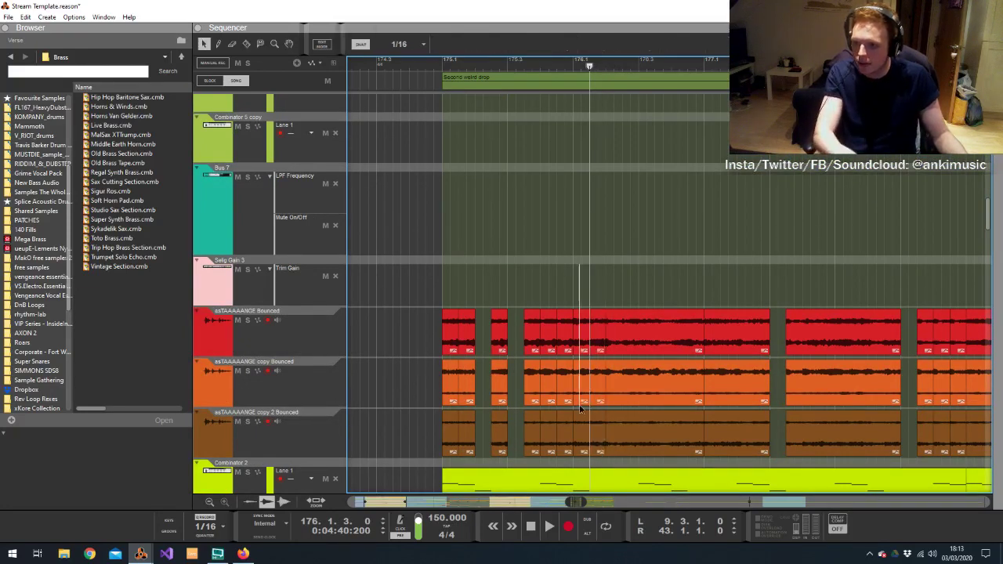
drag(580, 427, 576, 453)
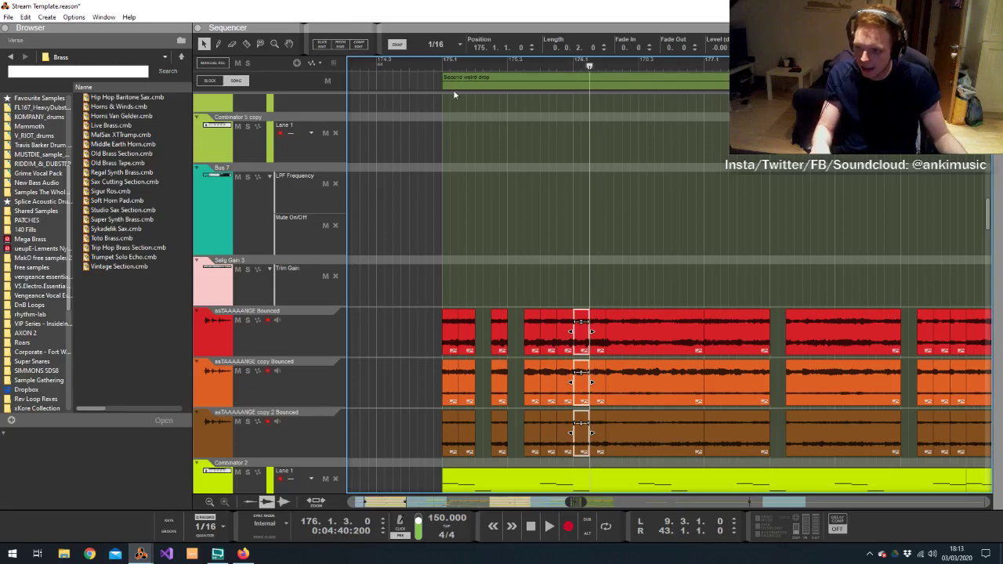
Play the drop from just before bar 175 to audition the stutter edits up to bar 177
click(436, 65)
key(space)
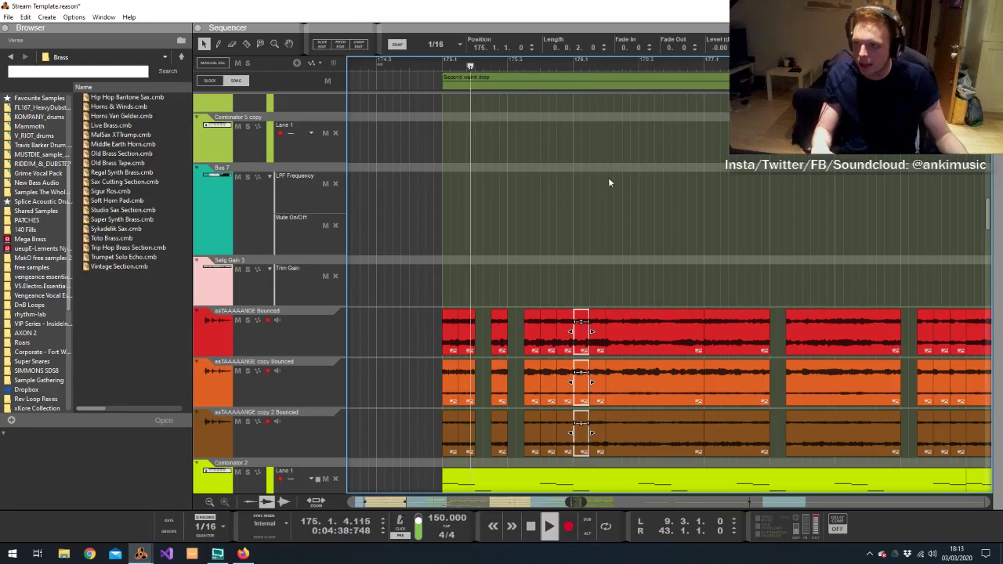
key(space)
click(642, 210)
scroll(643, 208, up, 4)
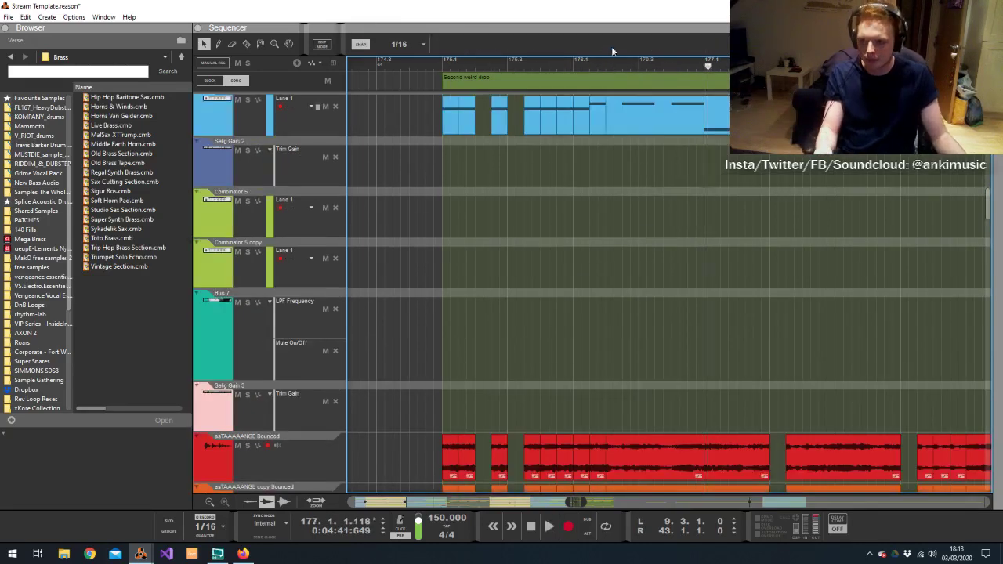
Slice the section from 176.2.1 to 176.2.3 out of the three bounced clips
scroll(621, 235, down, 3)
key(r)
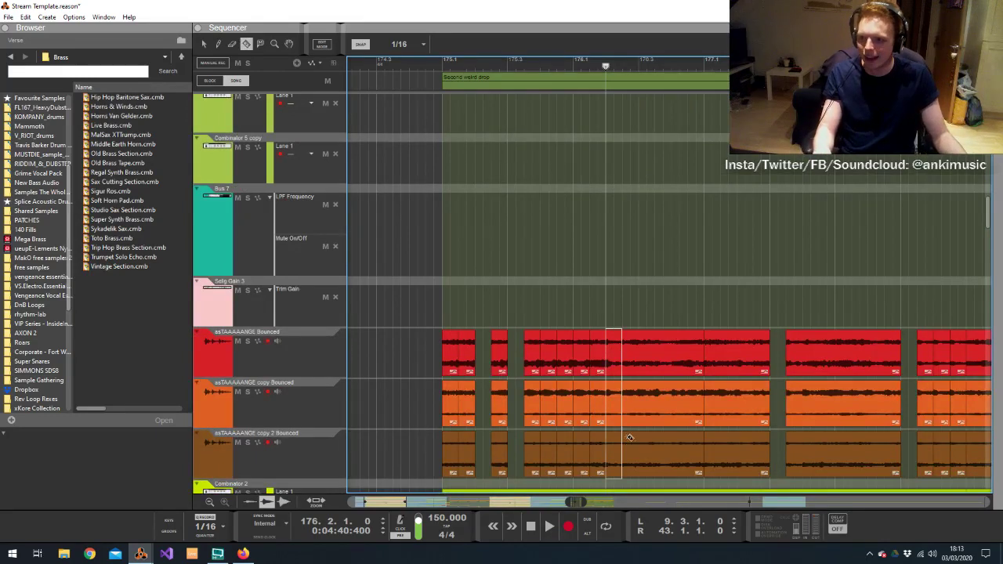
scroll(631, 274, up, 8)
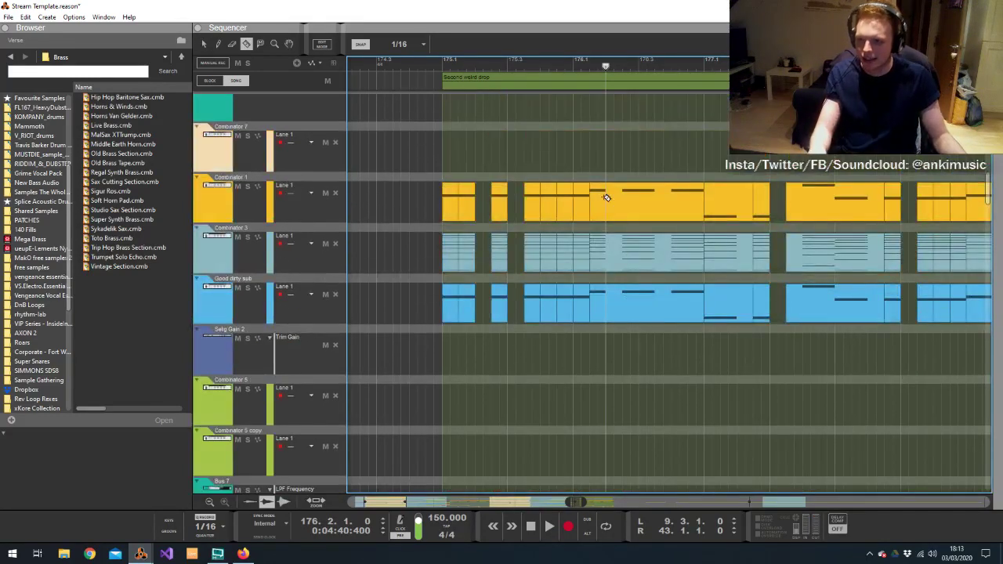
Cut eighth-note gaps at 176.2.1, 176.3.3 and 177.2.1 in the Combinator 1, Combinator 3 and Good dirty sub clips
key(Delete)
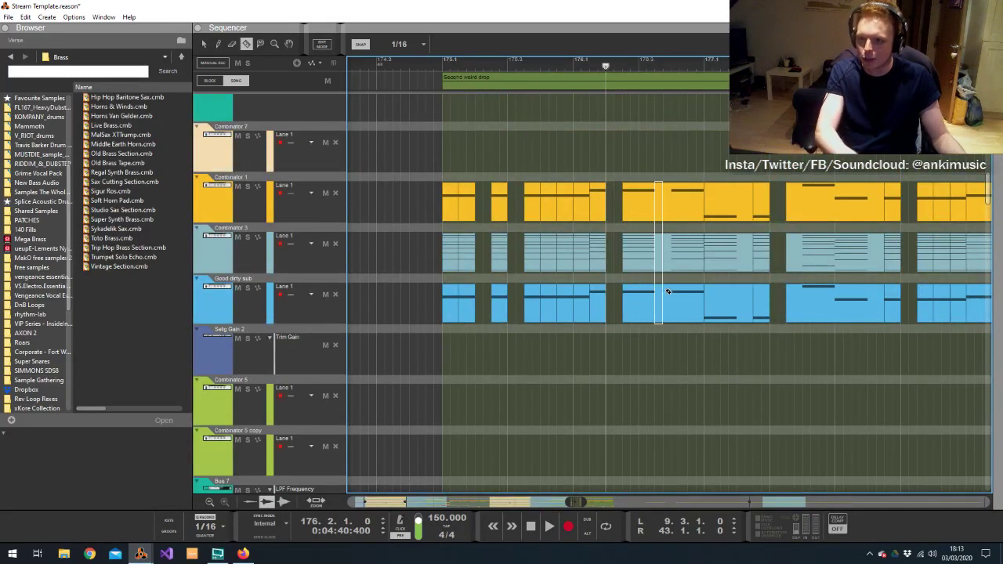
key(Delete)
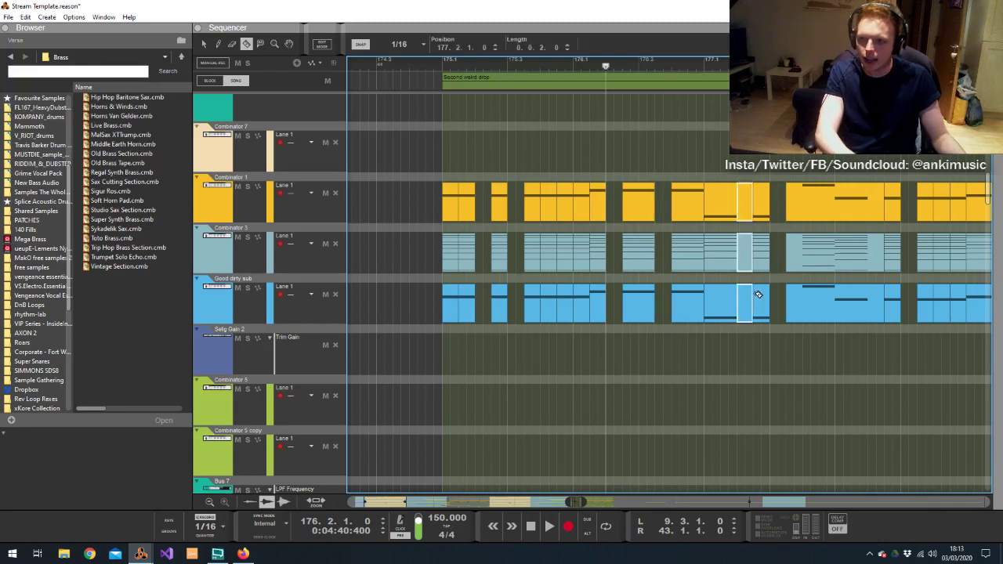
key(Delete)
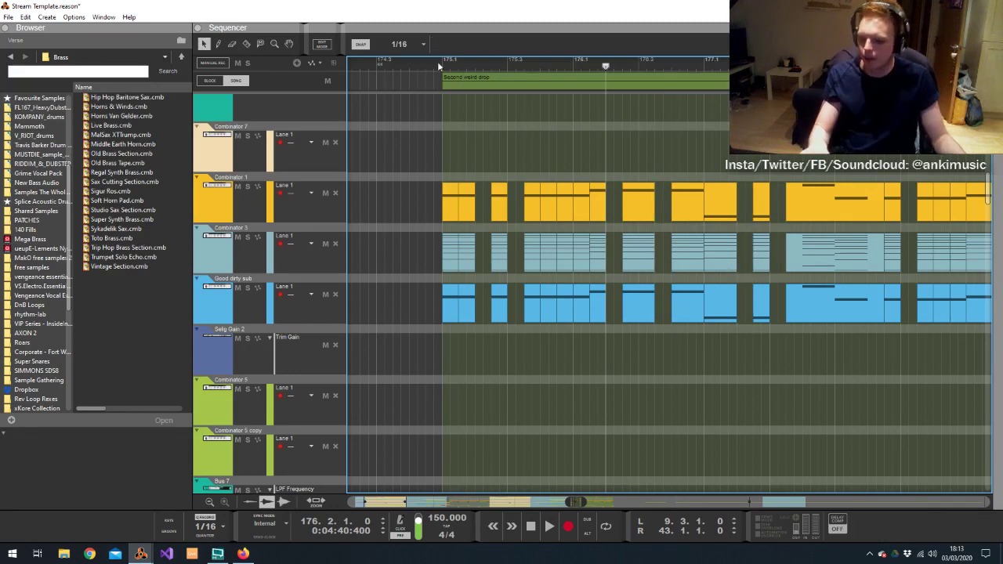
Play the drop from just before bar 175 to audition the new gaps in bar 176
click(438, 63)
key(space)
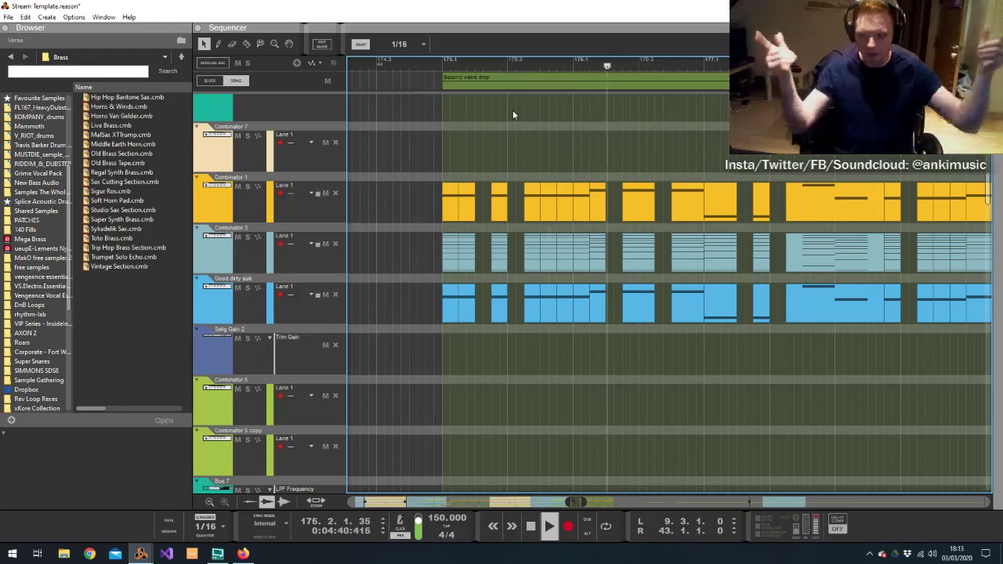
key(space)
Shorten the Combinator 1, Combinator 3 and Good dirty sub clips at 176.2.3 to an eighth note and place copies at 176.3.1
scroll(519, 111, up, 1)
drag(647, 176, 635, 384)
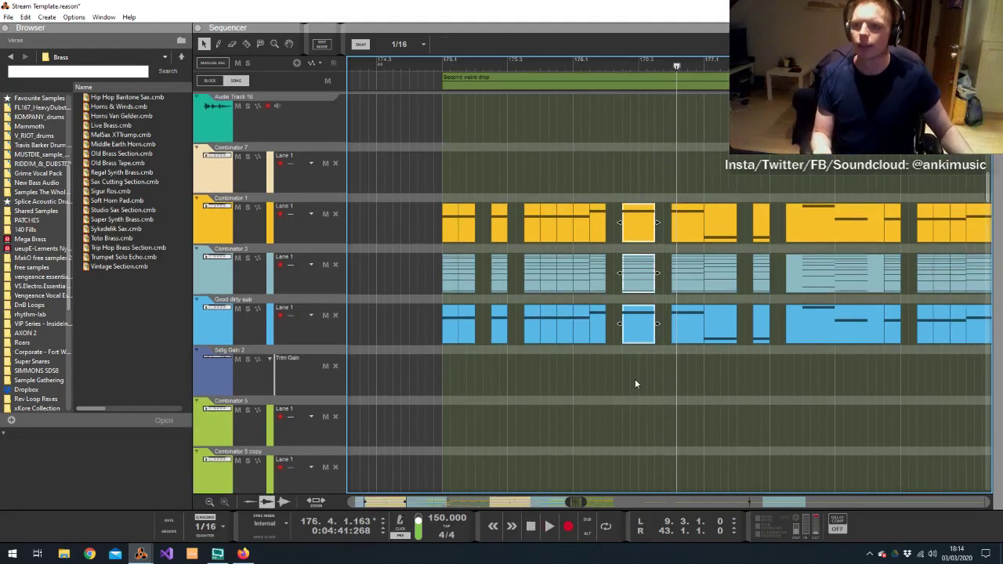
drag(658, 222, 648, 222)
drag(634, 329, 641, 337)
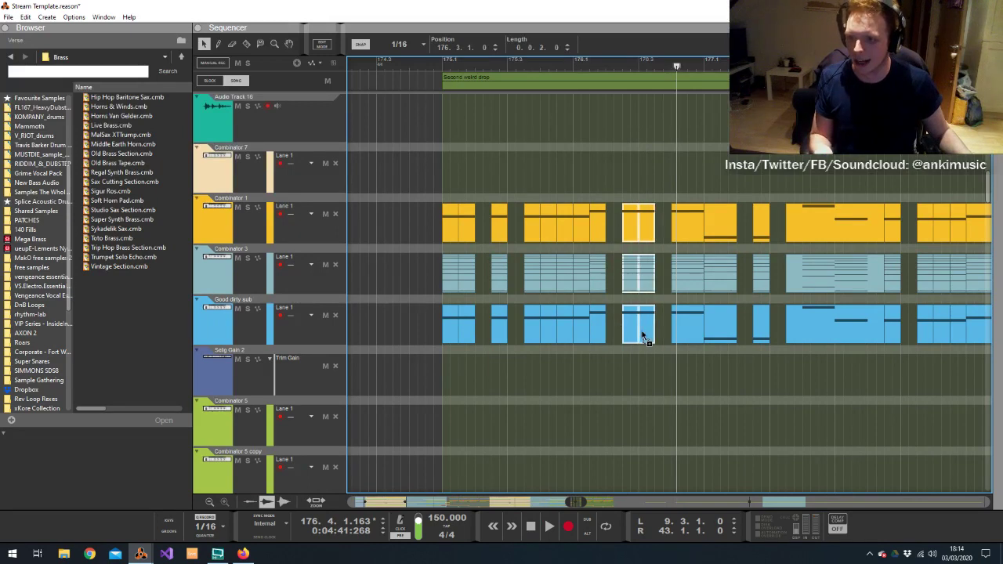
Play the drop from just before bar 175 and check the bounced clips against the stutter at 176.3.1
click(437, 66)
key(space)
scroll(580, 141, down, 10)
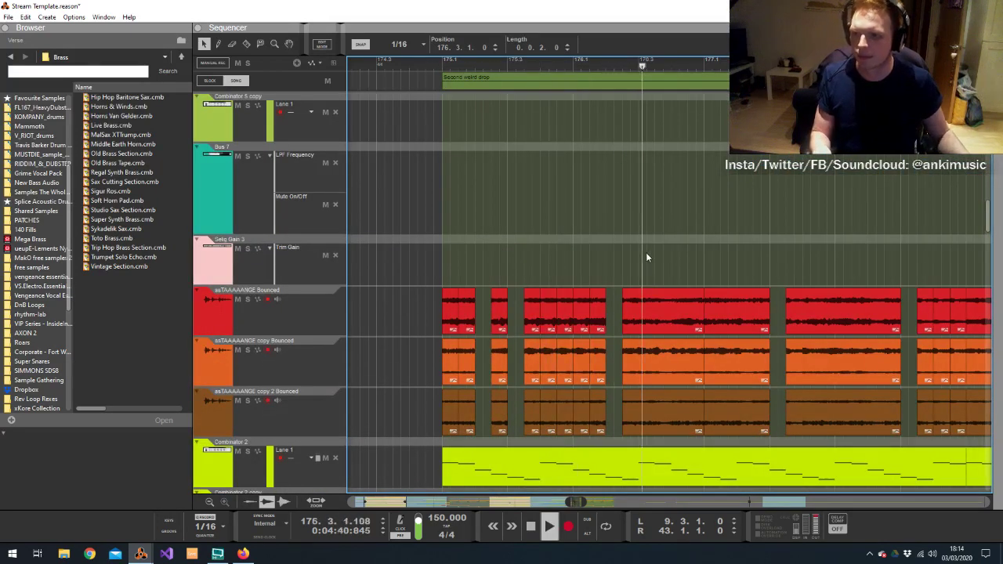
key(space)
Cut the three bounced clips at 176.3.1, clearing the audio up to 176.3.4 so a short piece stays at 176.2.3
click(639, 66)
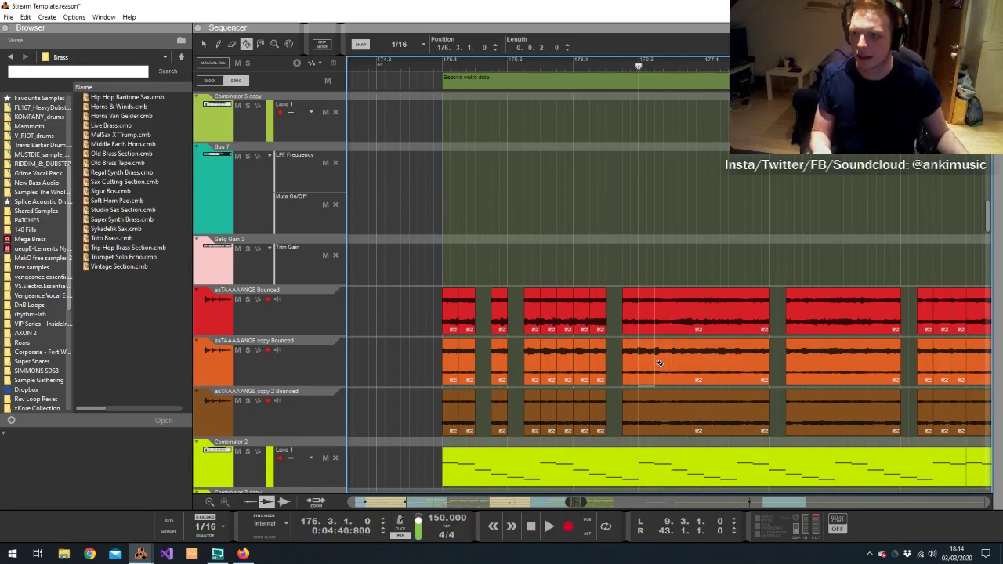
key(q)
drag(654, 336, 677, 316)
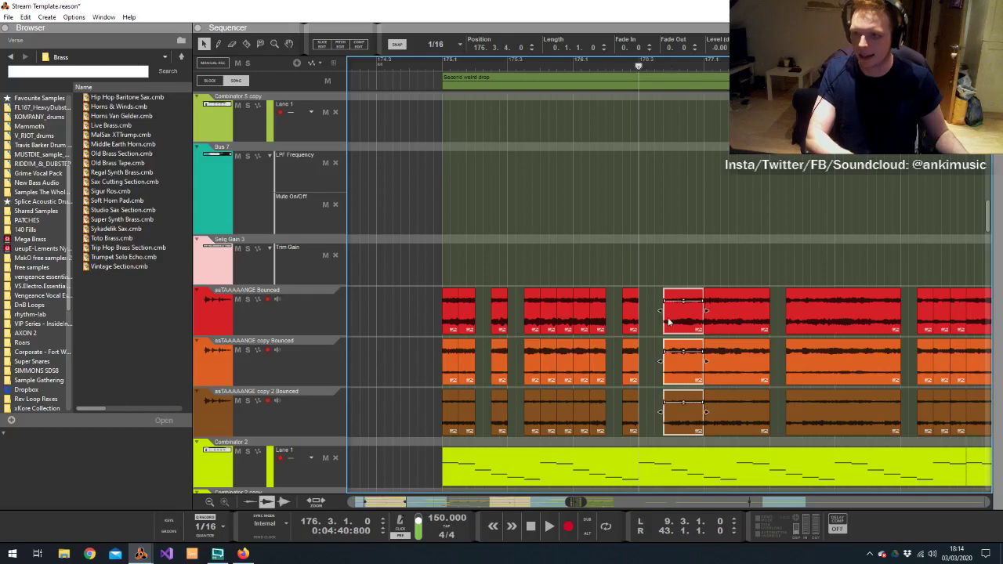
Remove the Combinator and Good dirty sub copies at 176.3.1 and place copies of the short clips at 176.3.3 on the synth and bounced tracks
scroll(654, 274, up, 5)
click(641, 138)
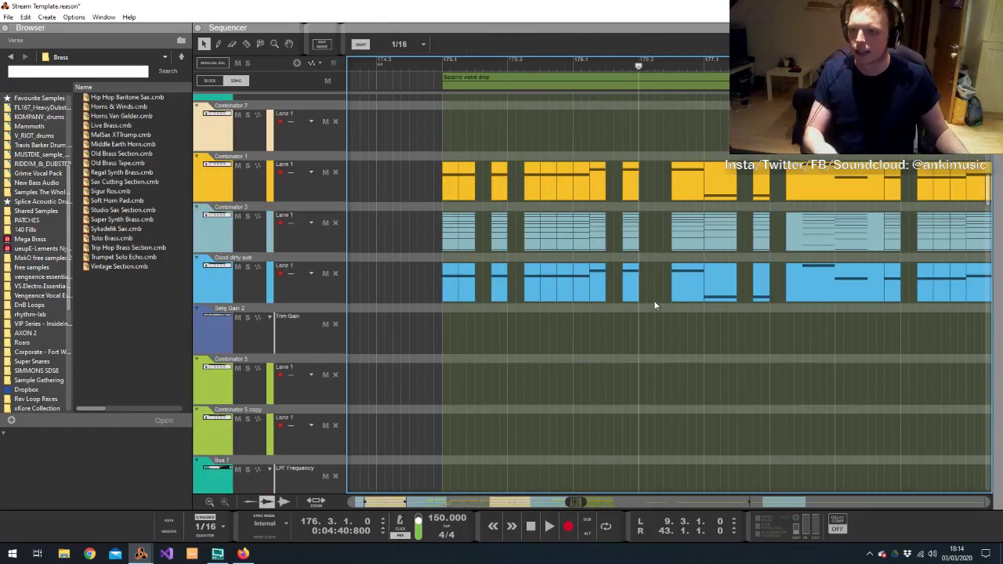
drag(631, 110, 658, 408)
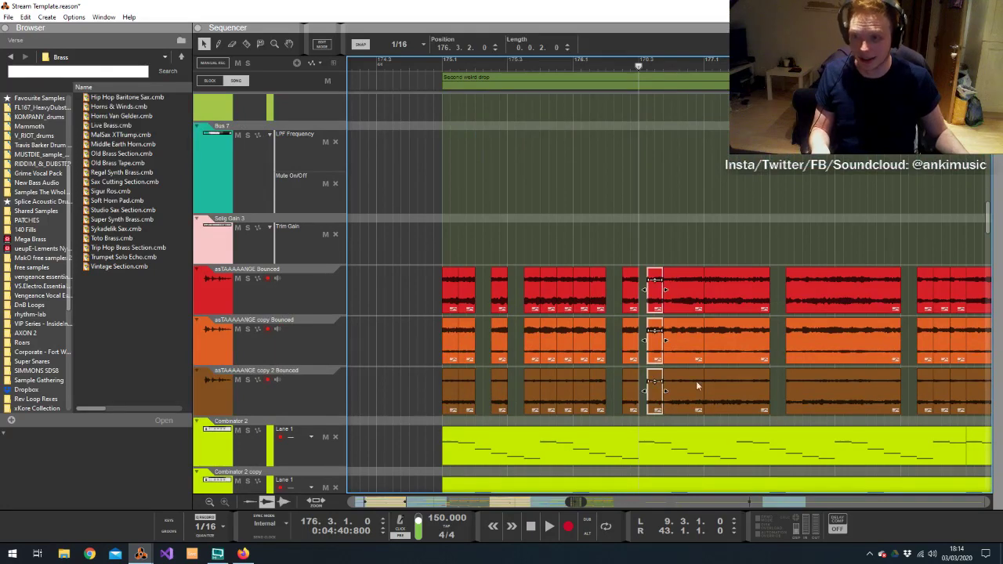
drag(687, 290, 659, 238)
Play the drop through bar 176 to audition the short clips at 176.3.3
scroll(658, 265, up, 3)
key(space)
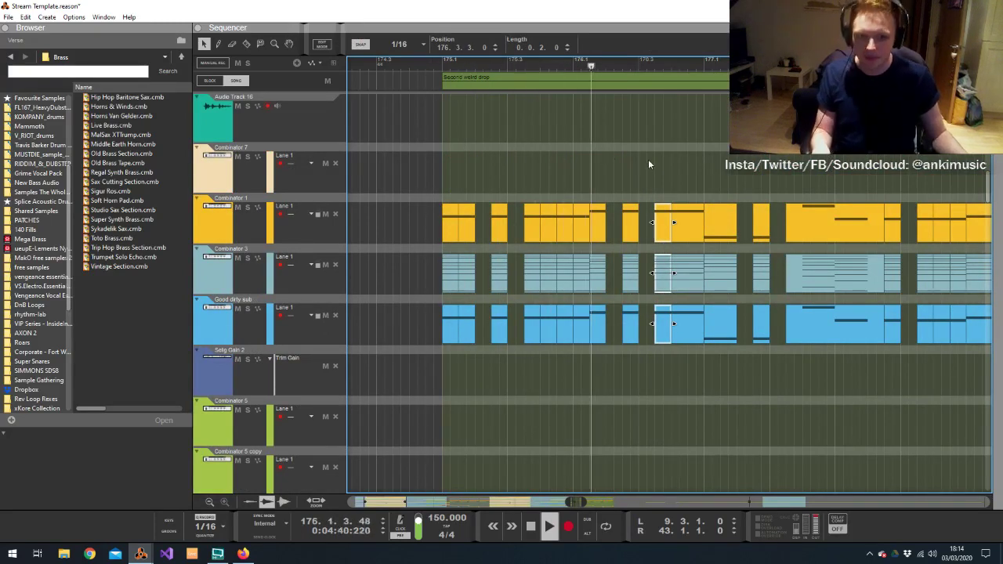
click(683, 181)
Chop the synth and bounced clips in beat 176.4 so a sixteenth-note piece sits at 176.4.2 and sound resumes at 176.4.4
drag(687, 183, 703, 221)
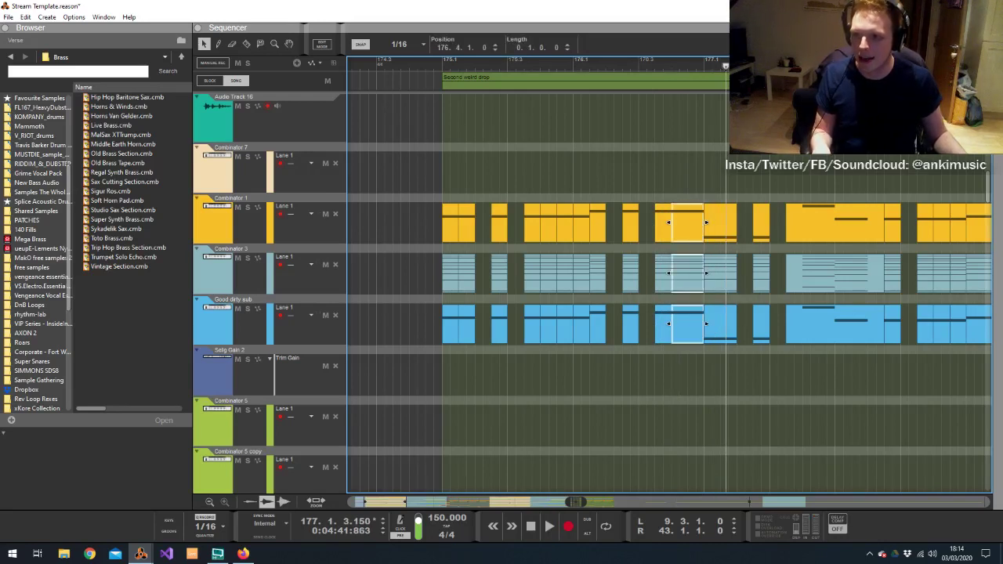
drag(696, 223, 700, 248)
scroll(698, 255, down, 6)
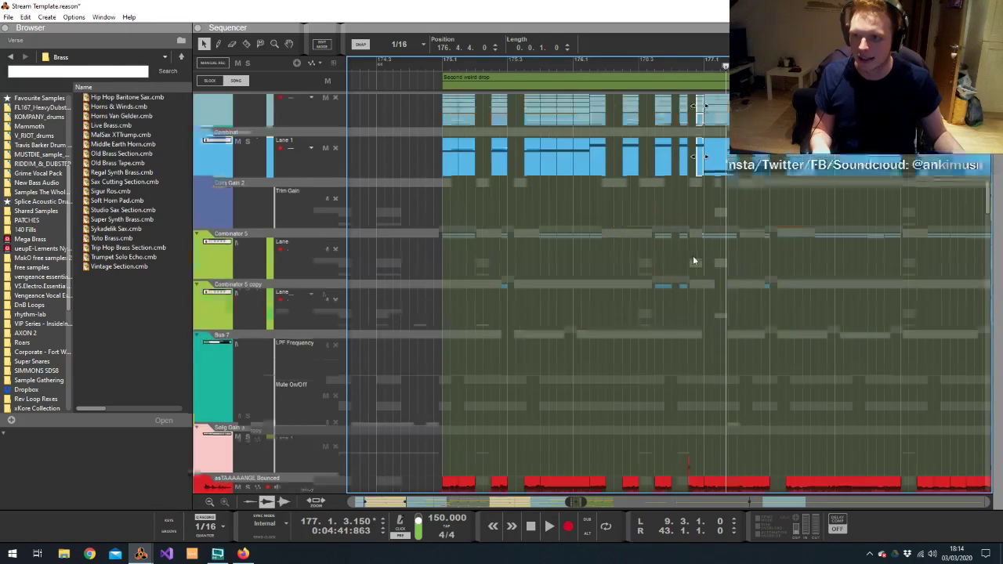
drag(703, 420, 682, 444)
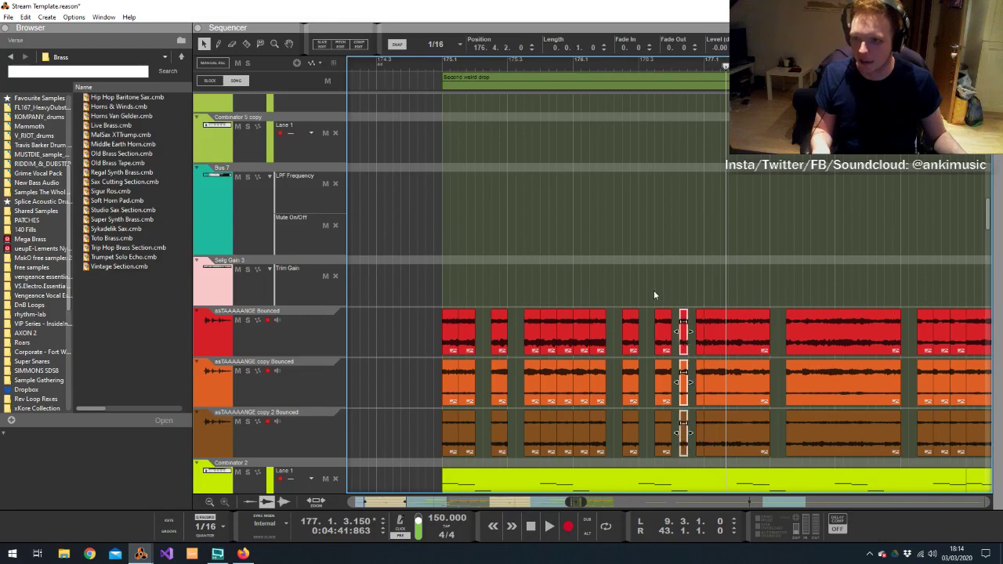
Play the sixteenth stutters and compare the cuts at 176.3.3 and 176.4.1 between the bounced and synth tracks
scroll(656, 295, up, 3)
key(space)
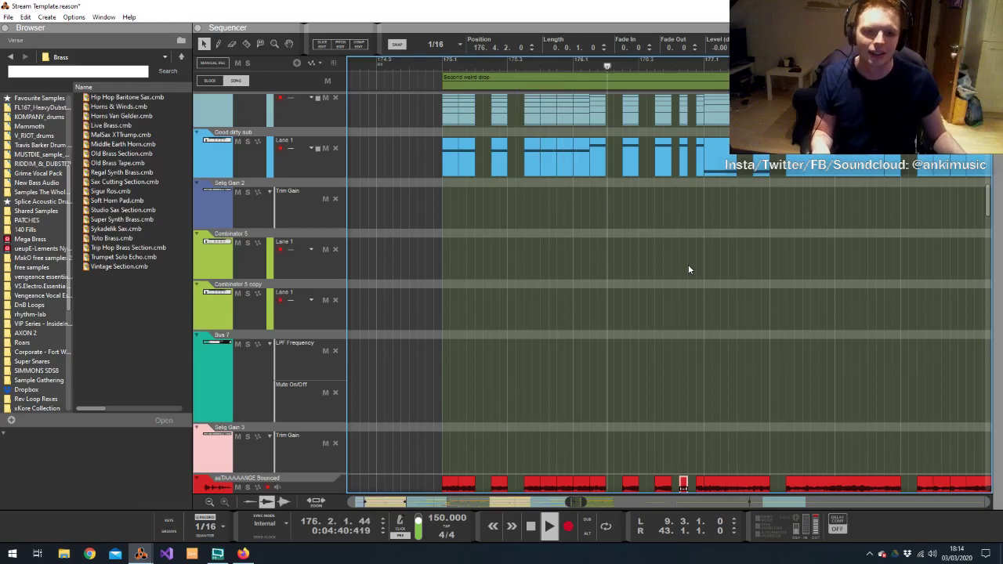
key(space)
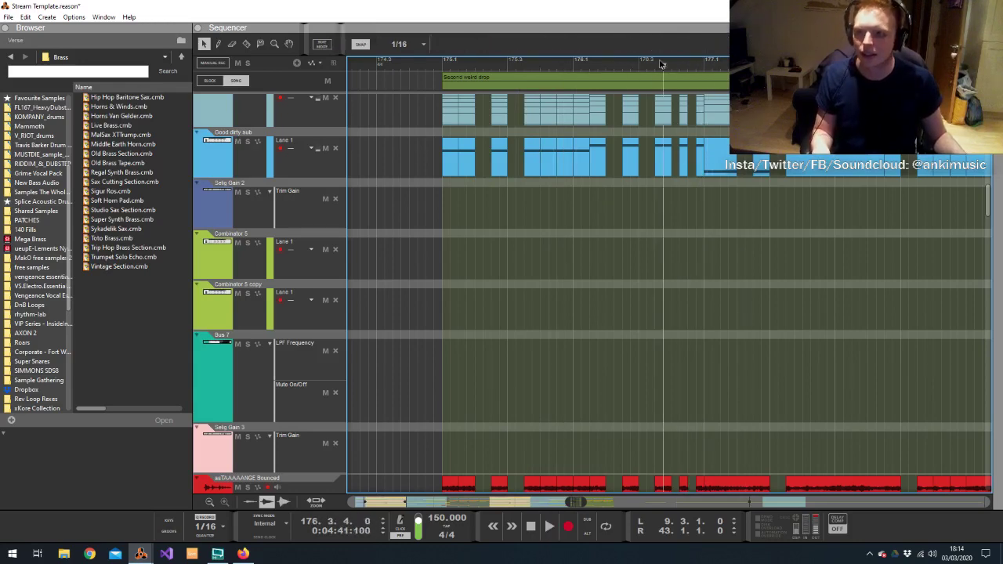
click(653, 69)
scroll(665, 262, down, 3)
click(671, 64)
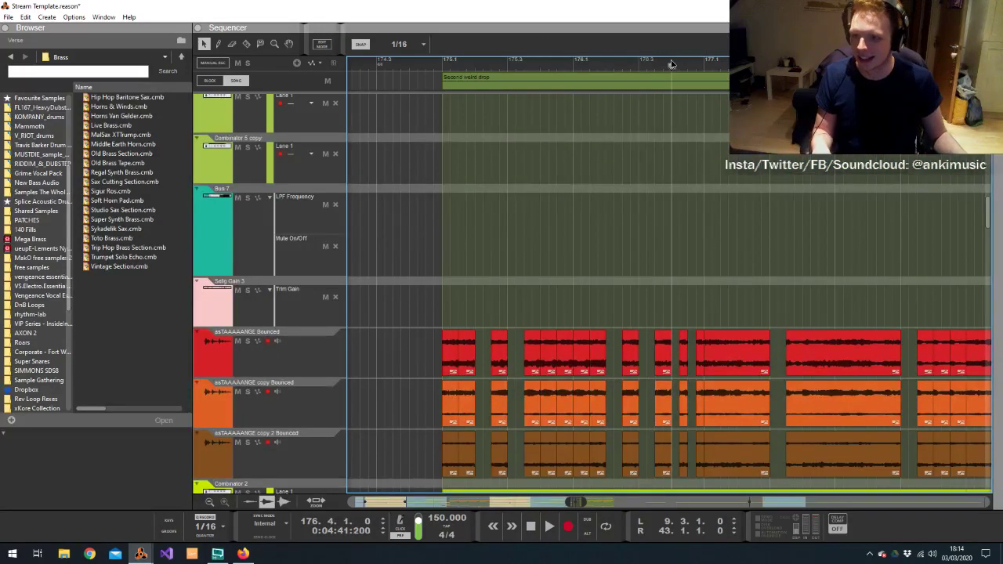
scroll(670, 59, up, 3)
Replay the drop from early in bar 175 and check both clip groups around 176.4.4
click(459, 62)
key(space)
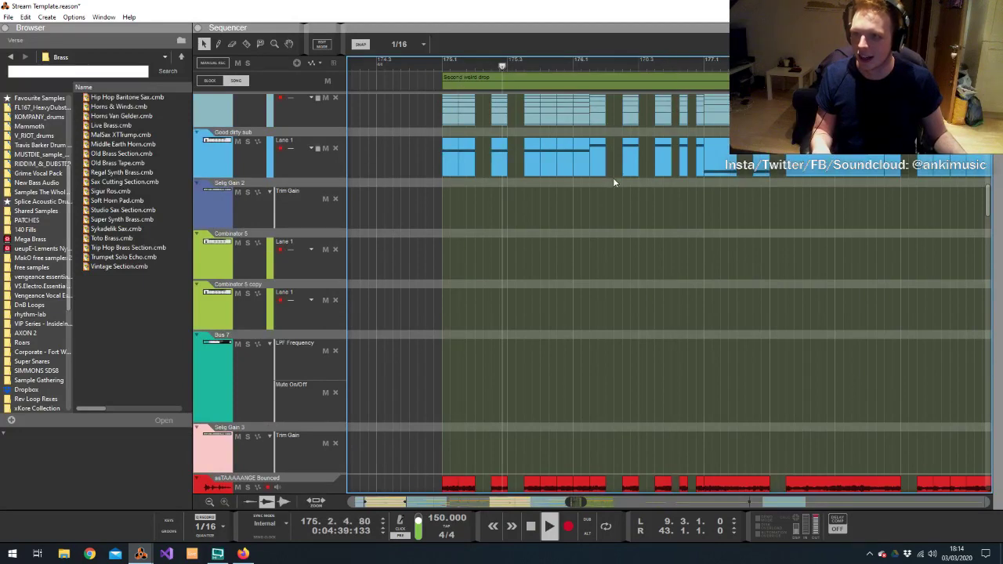
scroll(674, 188, down, 5)
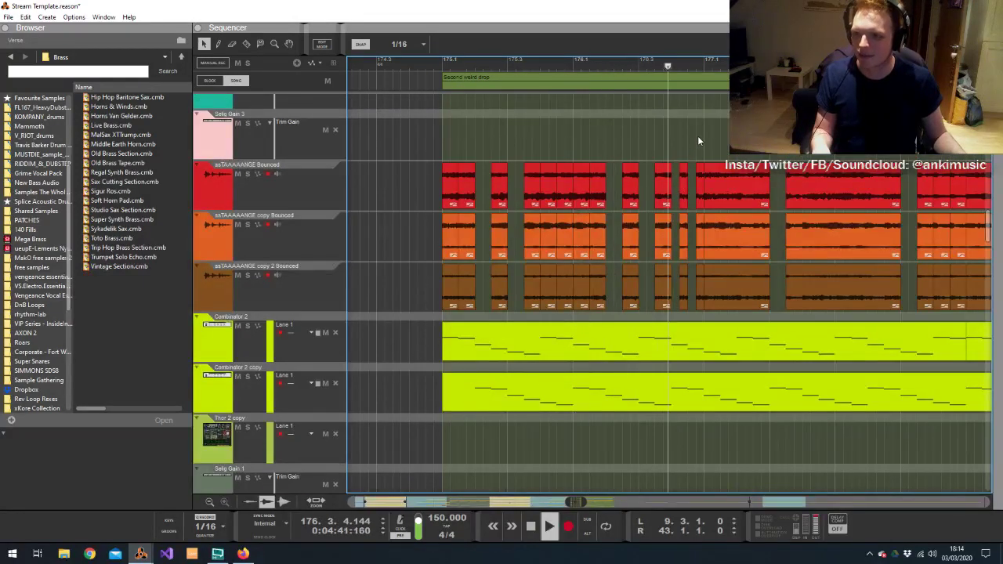
scroll(696, 137, up, 6)
click(698, 66)
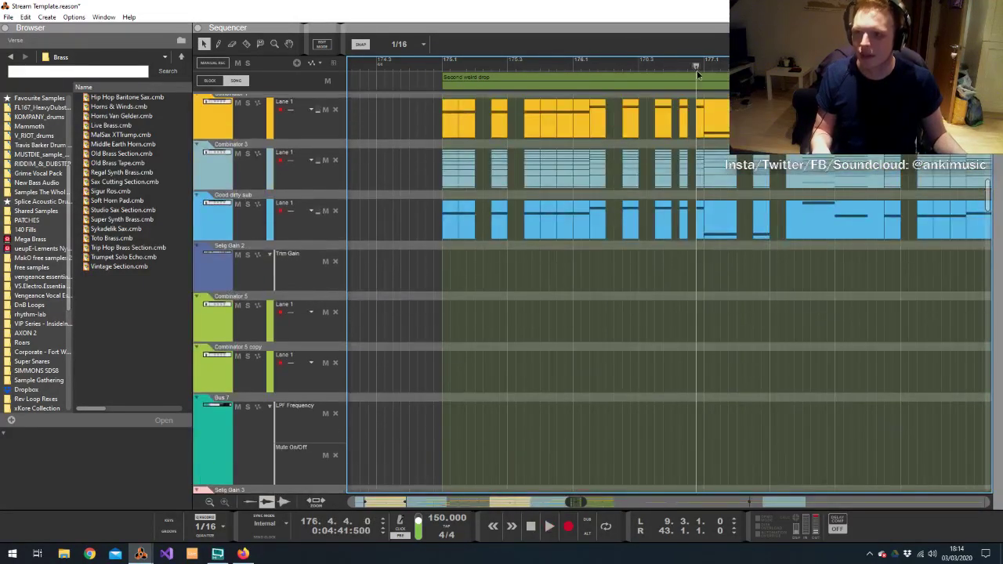
Trim the start of the Combinator 2 and Combinator 2 copy clips from 175.1.1 to 178.3.1
scroll(650, 235, down, 5)
scroll(616, 288, down, 6)
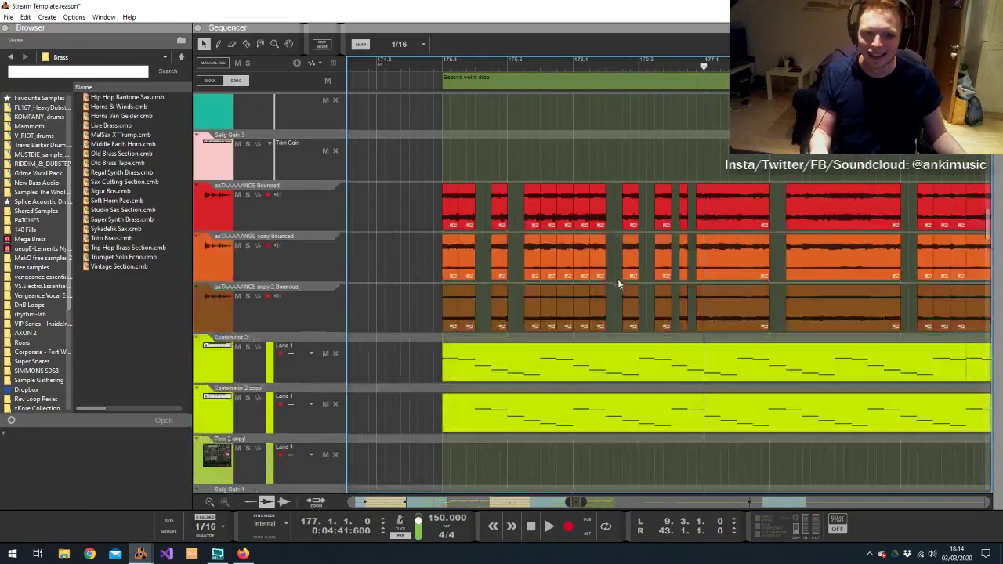
click(443, 252)
drag(439, 237, 899, 258)
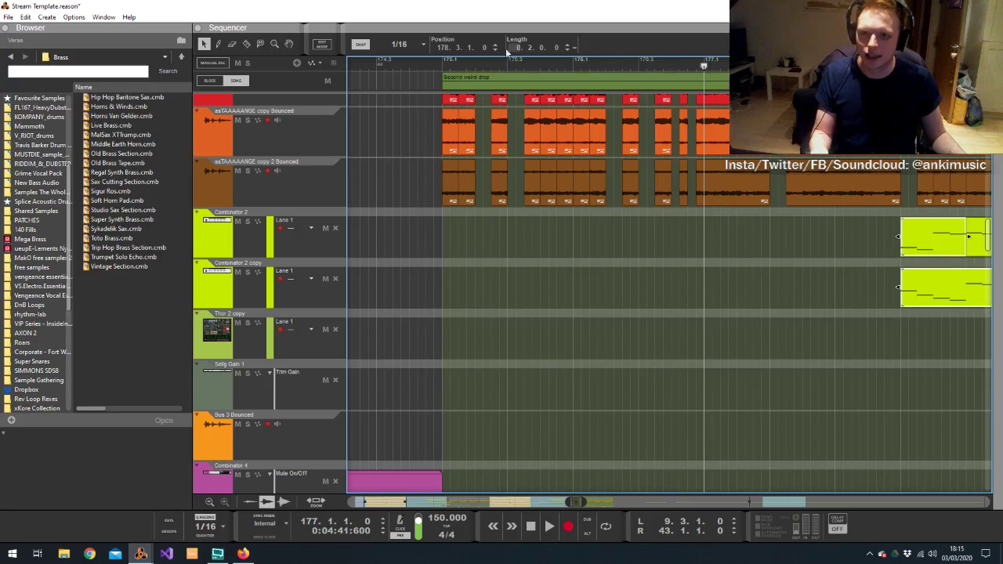
Play the drop from 174.4.1 to hear it without the opening Combinator 2 parts
click(410, 63)
key(space)
scroll(597, 267, up, 6)
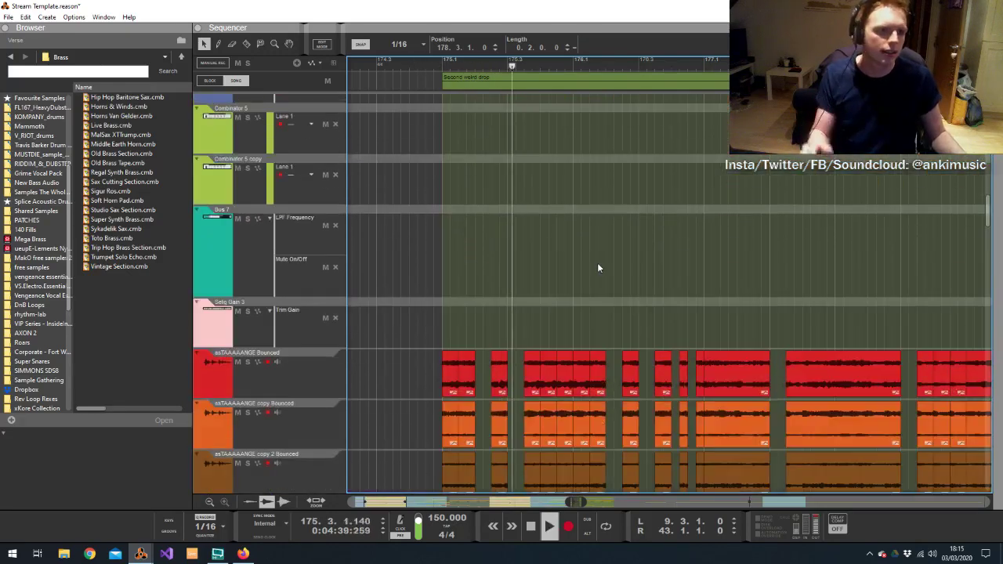
scroll(710, 248, up, 5)
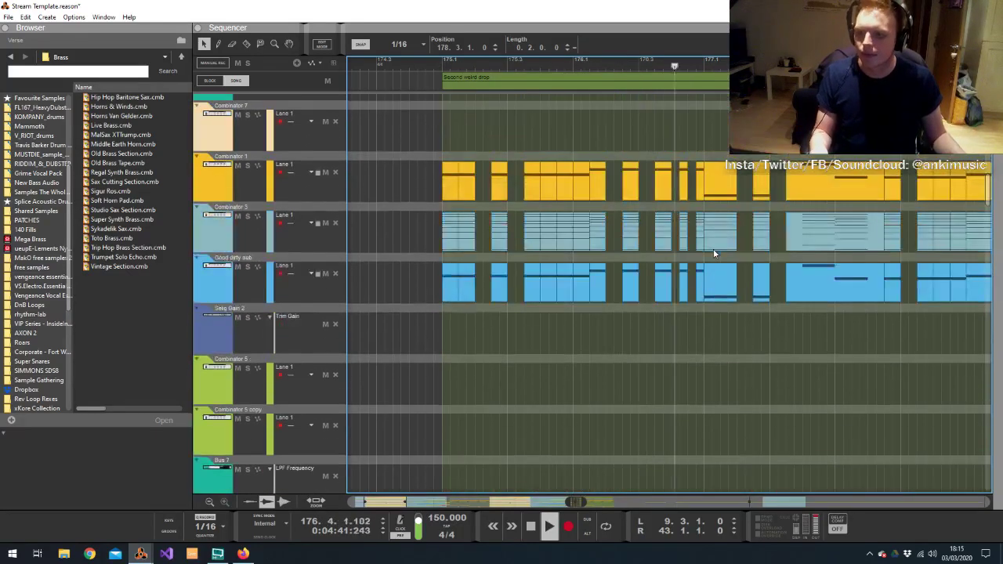
scroll(713, 253, up, 3)
Look over the upper audio tracks and replay the drop from 176.2.3 into bar 177
drag(649, 63, 622, 62)
scroll(635, 149, up, 5)
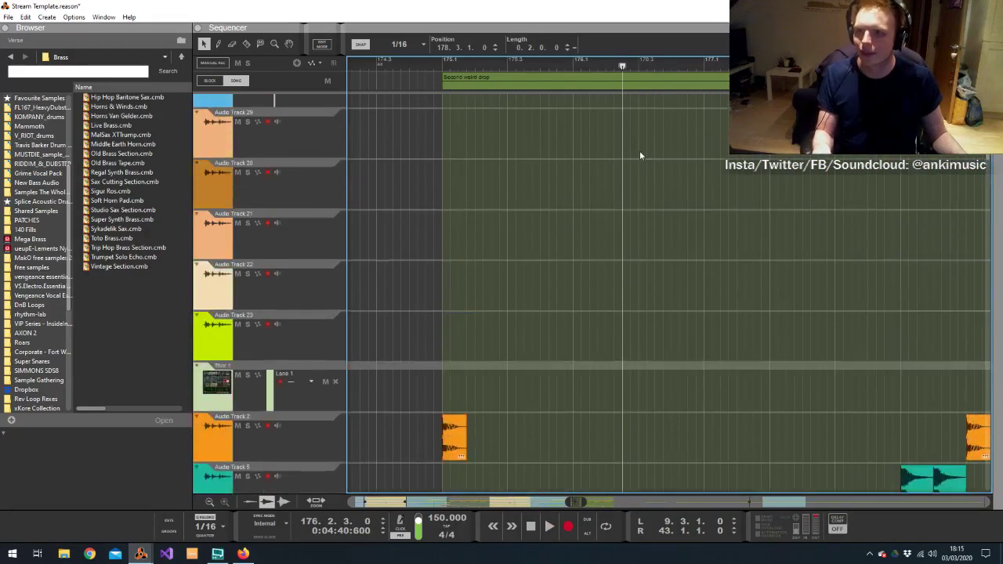
scroll(640, 155, down, 3)
key(space)
scroll(670, 180, down, 3)
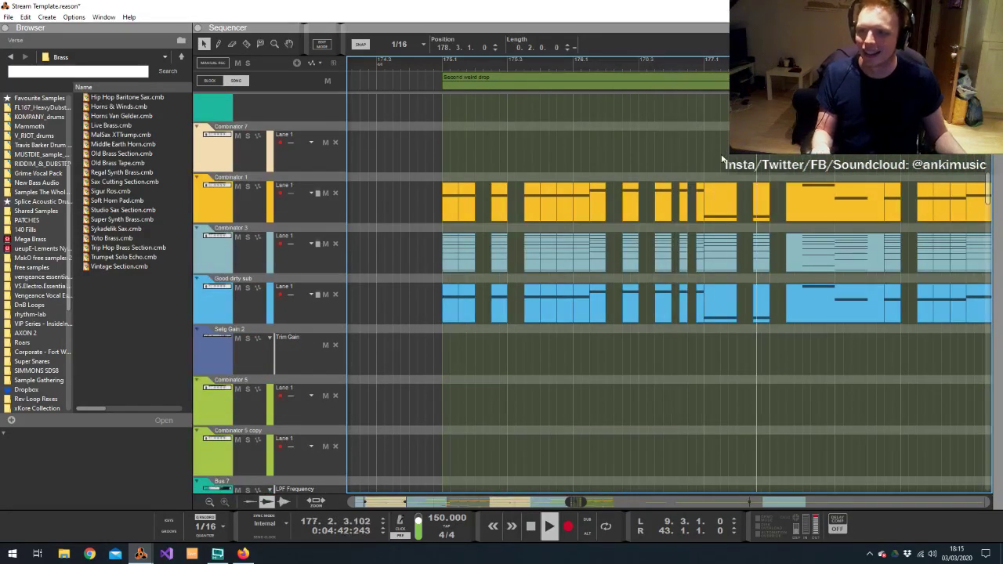
key(space)
Shorten the Combinator 1, Combinator 3 and Good dirty sub clips at 177.1.1 to an eighth note and place copies at 177.1.3
drag(722, 130, 757, 291)
drag(731, 326, 729, 302)
Slice the bounced clips at 177.1.1 and 177.1.3, delete the remainder, and put copies of the short pieces at 177.1.3
scroll(715, 300, down, 5)
key(t)
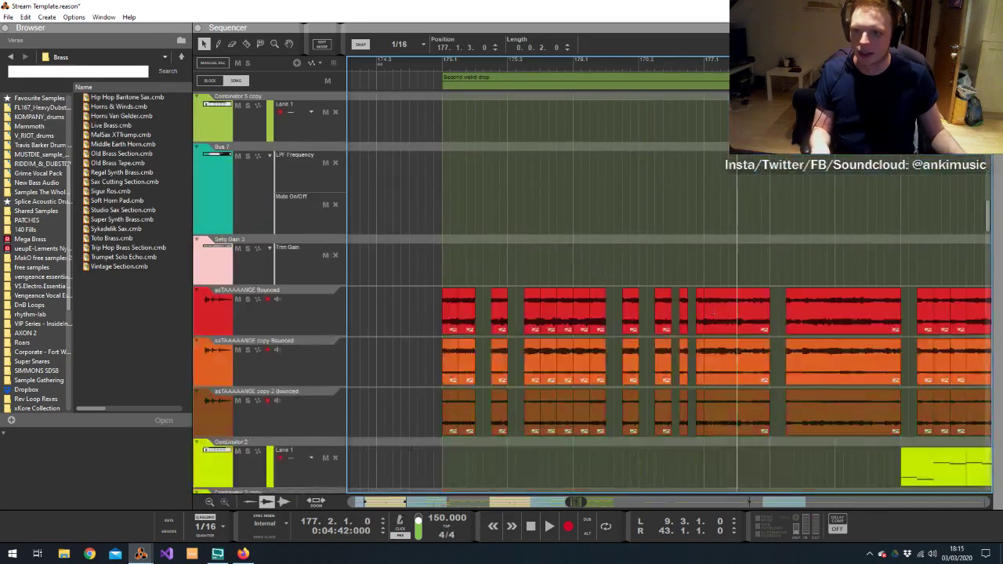
click(716, 306)
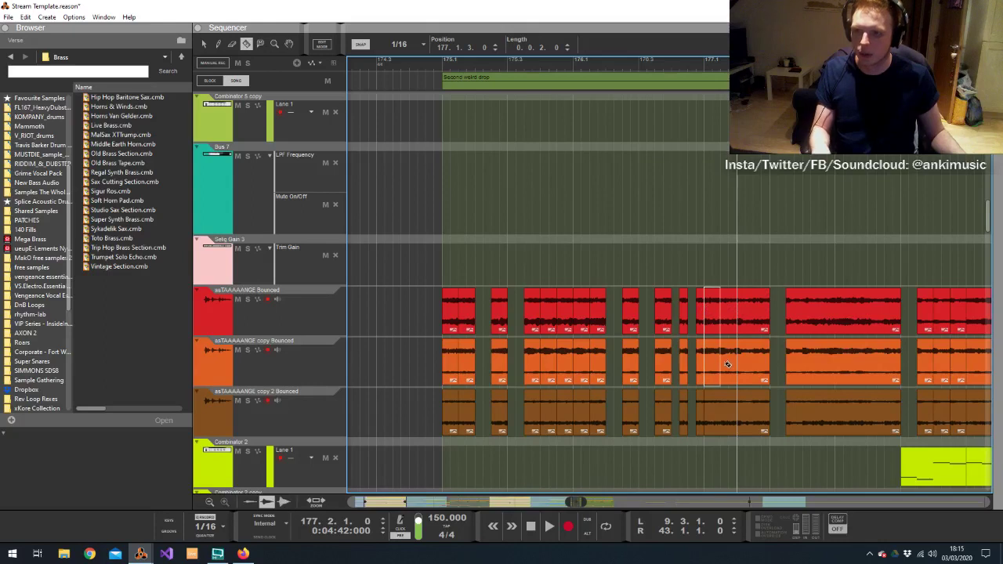
drag(722, 416, 721, 413)
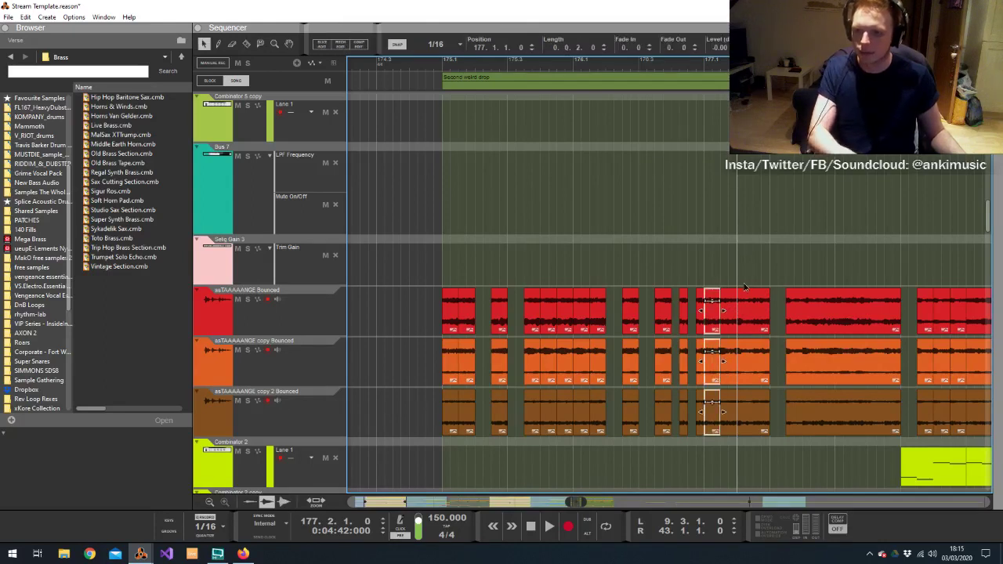
drag(745, 278, 716, 322)
key(Delete)
key(ctrl+c)
key(ctrl+v)
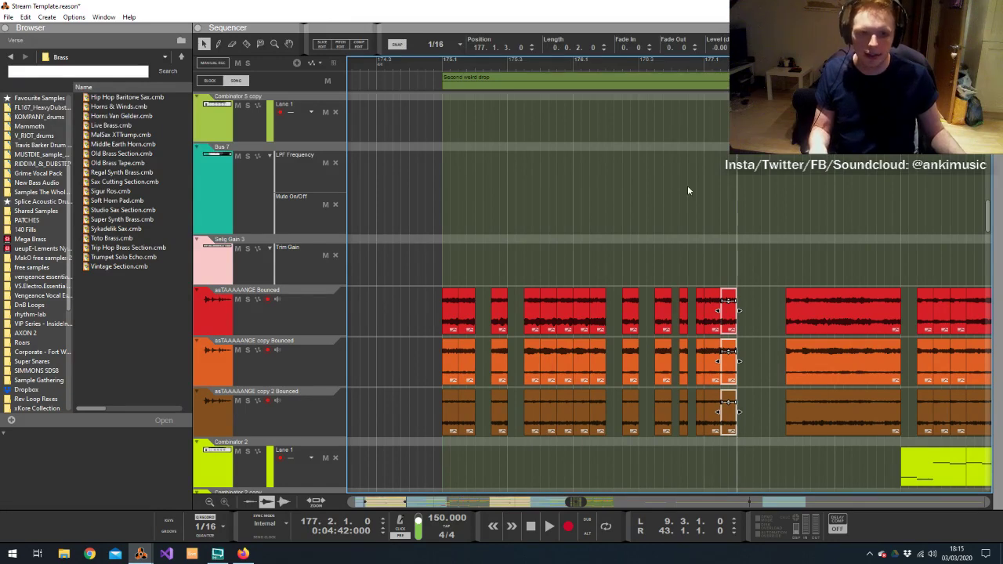
Play the drop from early in bar 175 through bar 177, checking the stutter edits on the synth and bounced tracks
click(450, 61)
key(space)
scroll(758, 338, up, 6)
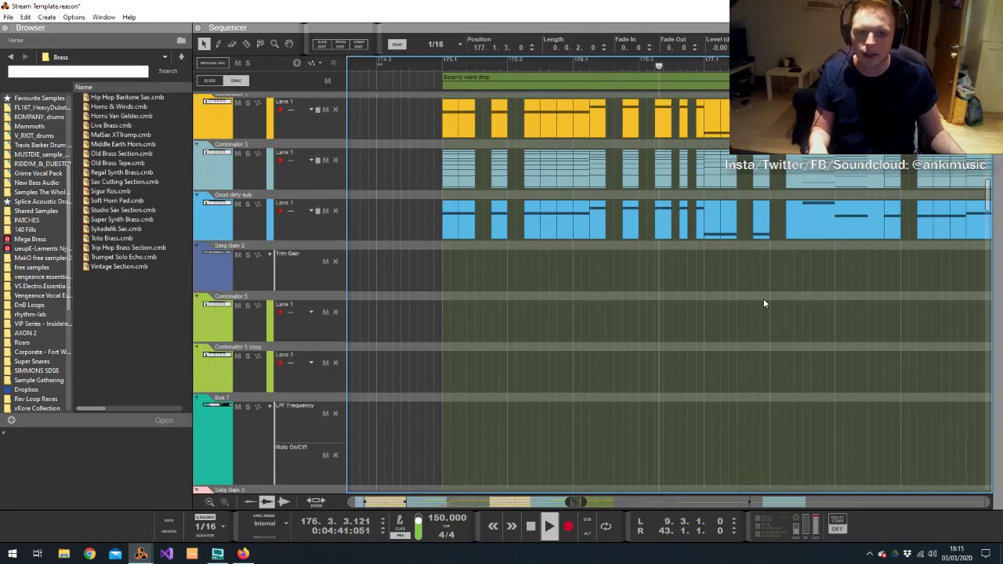
scroll(767, 259, up, 2)
scroll(778, 227, down, 8)
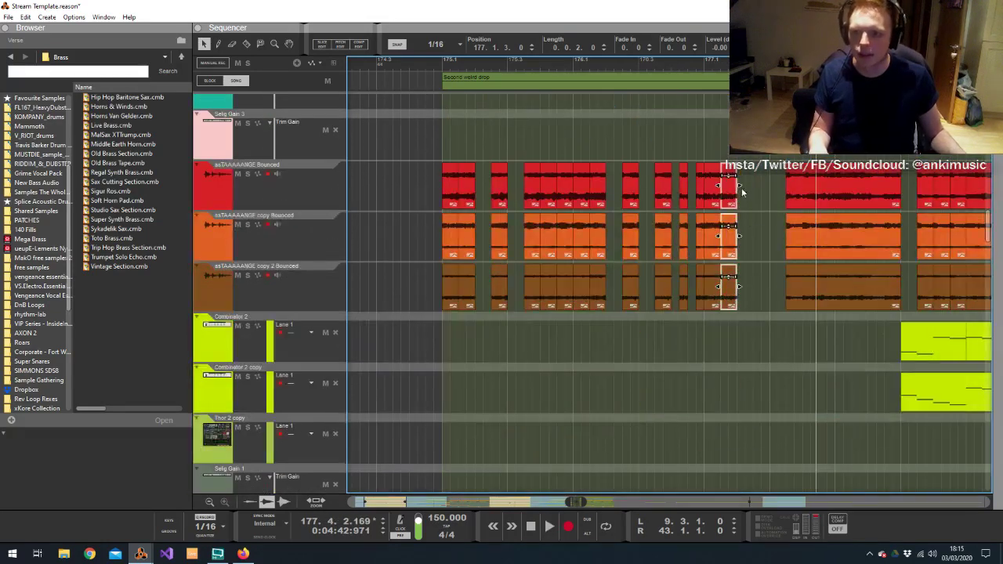
Copy the eighth-note clips on the three bounced tracks to 177.2.3 and play the result
drag(742, 191, 775, 192)
click(670, 63)
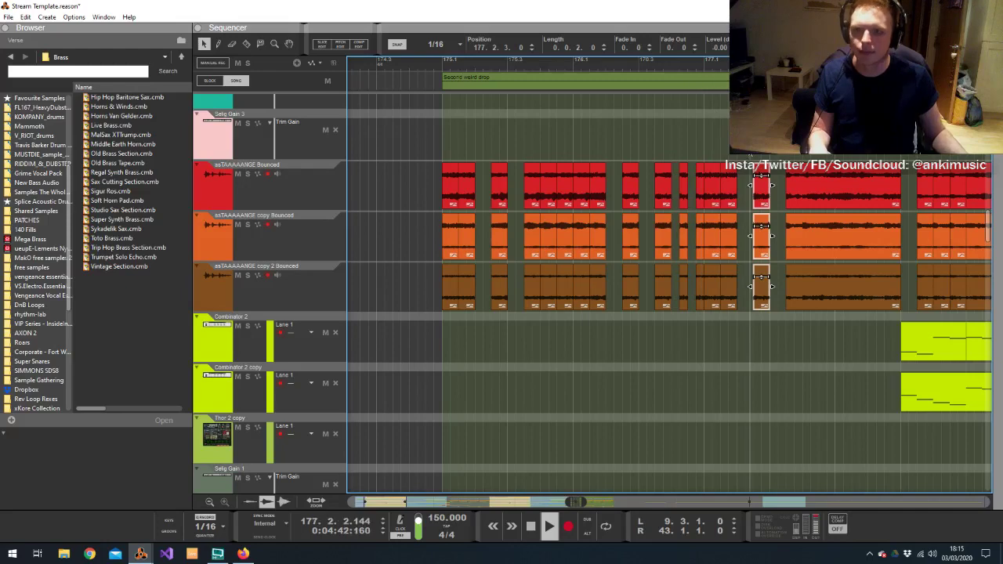
scroll(840, 174, up, 8)
scroll(840, 174, up, 3)
key(space)
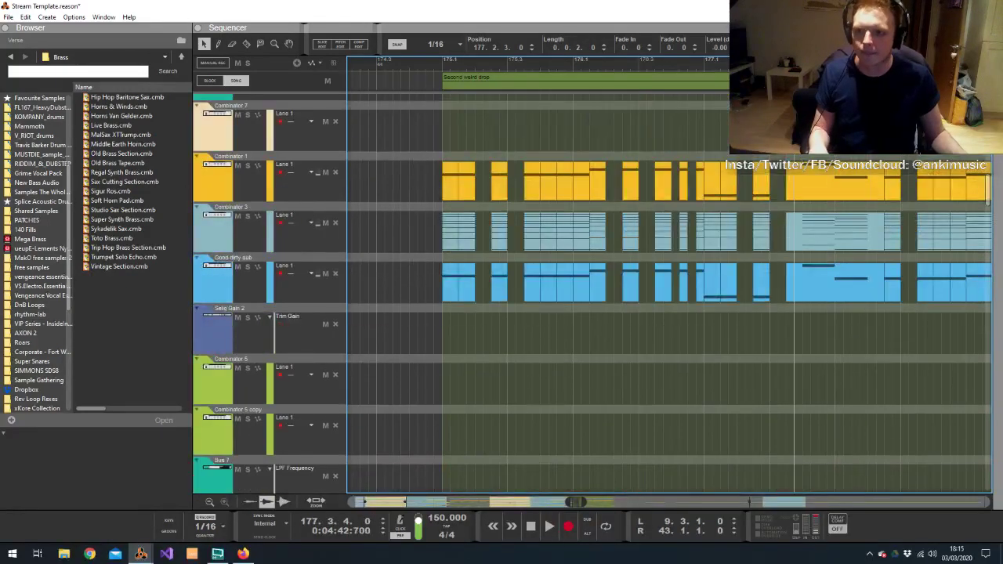
Trim the start of the long bounced clips in bar 177 to 177.4.1 on all three bounced tracks
scroll(792, 236, down, 5)
drag(781, 202, 799, 396)
drag(795, 276, 811, 276)
scroll(818, 230, up, 5)
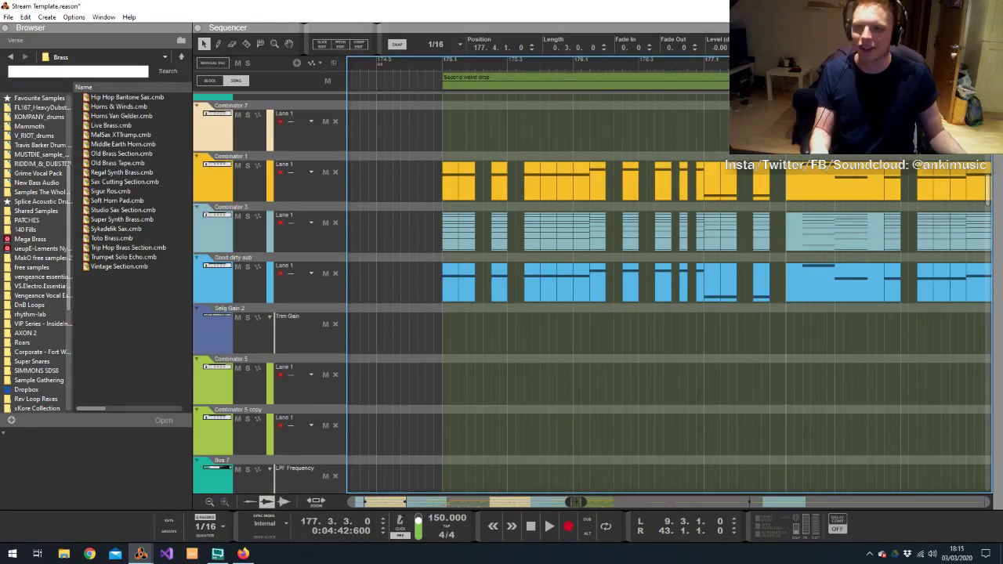
Play bar 177 into bar 178 repeatedly to check the stuttered synth and bounced clips
key(space)
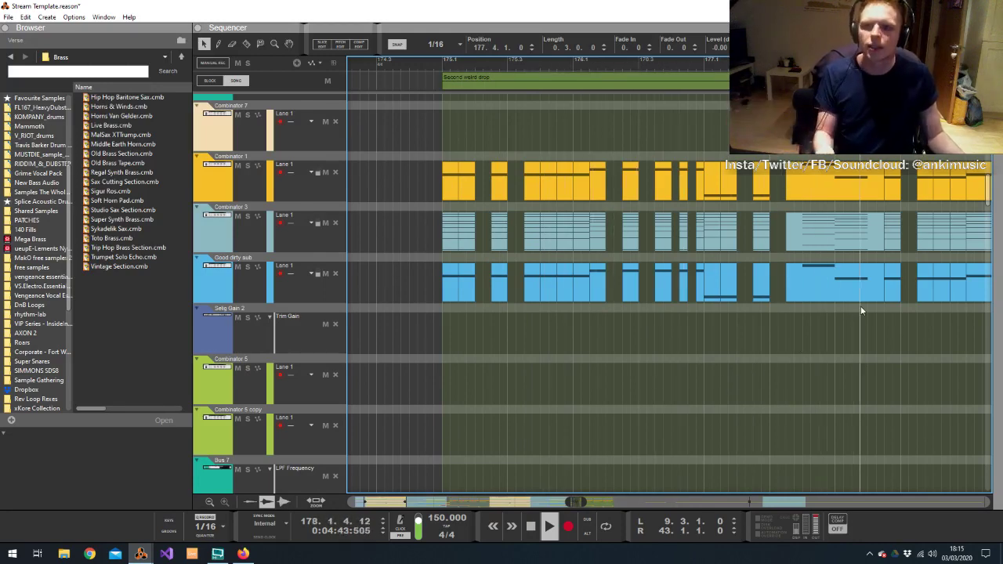
key(space)
key(space)
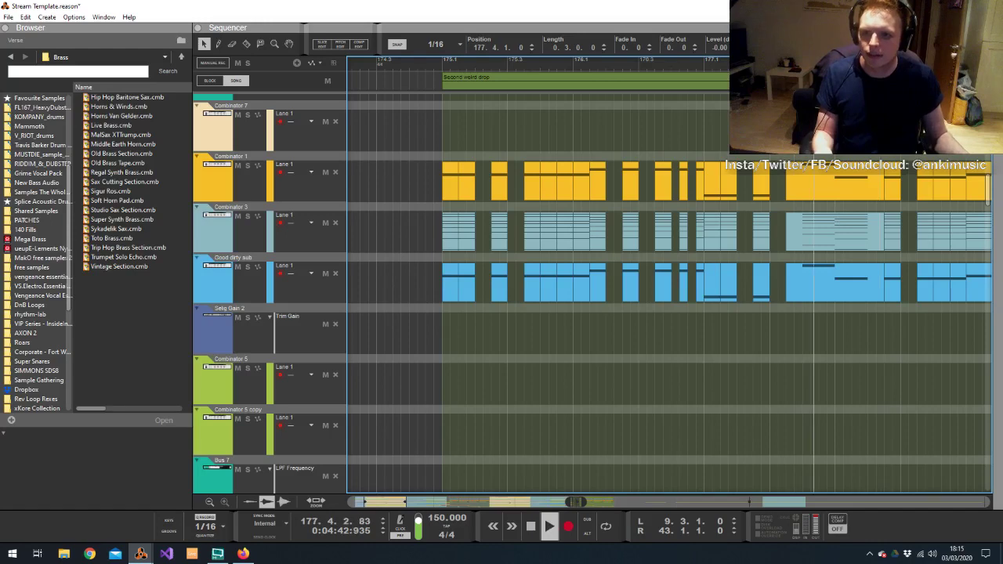
key(space)
key(space)
key(space)
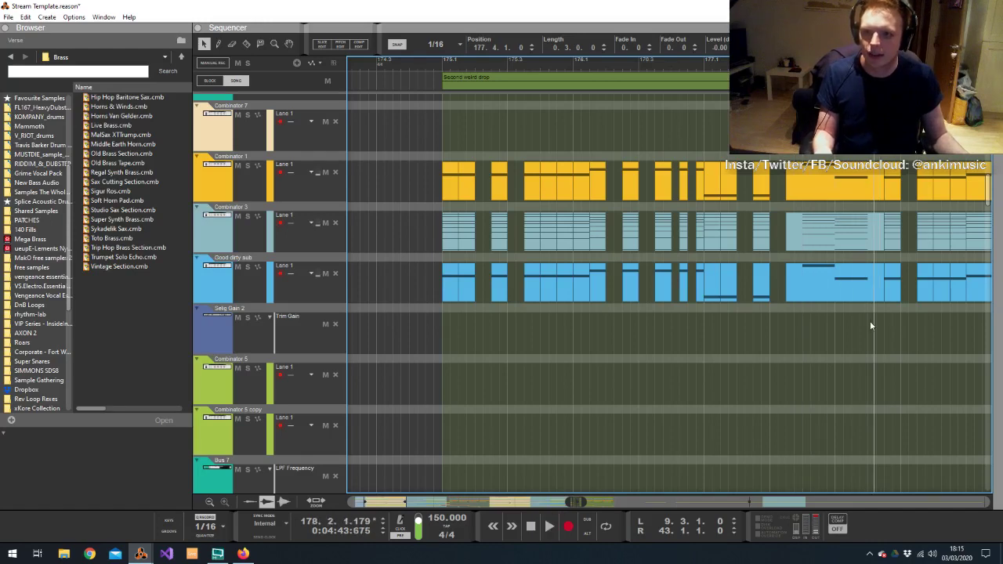
Delete the Combinator 1, Combinator 3 and Good dirty sub clips between 178.3.1 and 179.1.1
scroll(554, 179, down, 3)
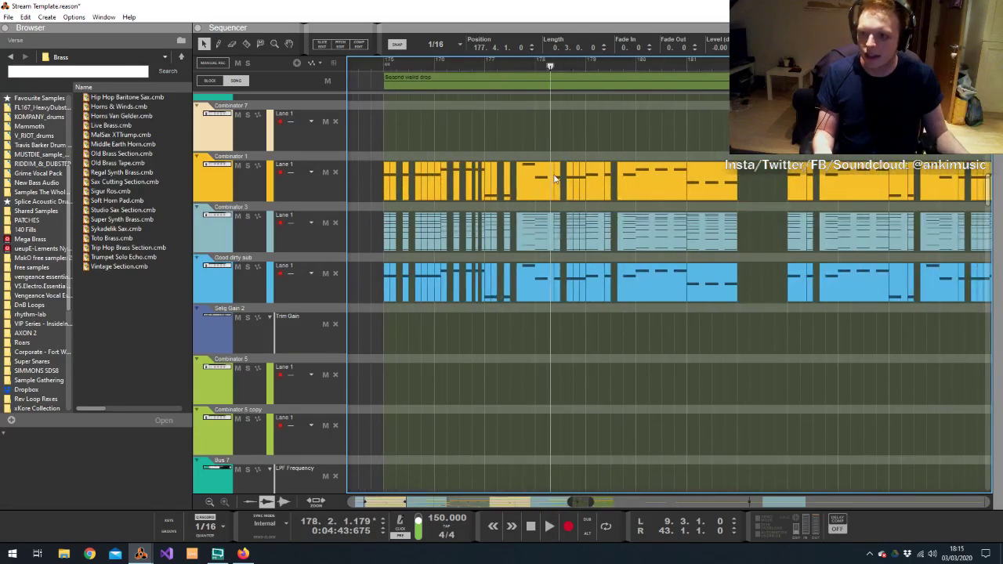
drag(551, 68, 561, 68)
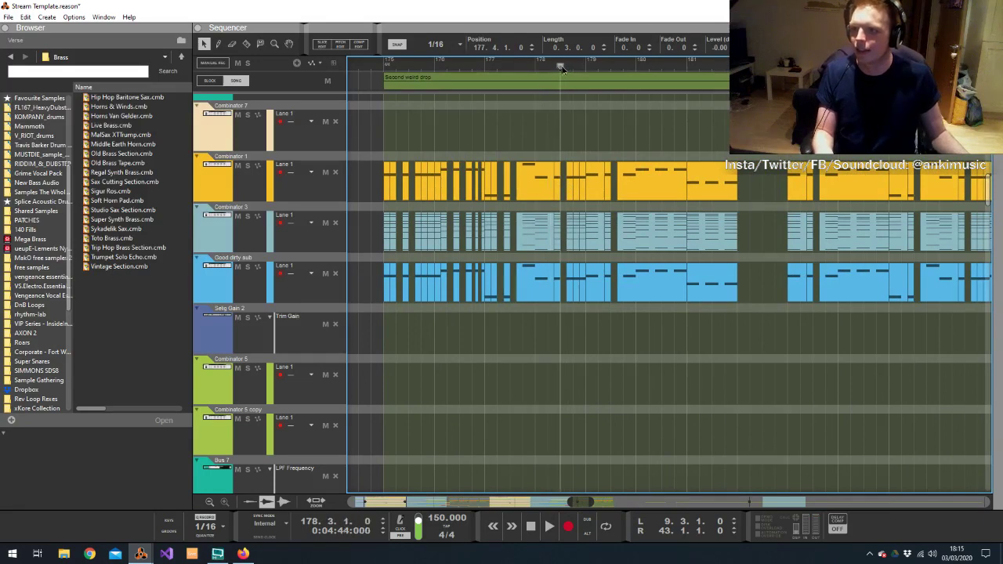
drag(564, 163, 583, 279)
key(Delete)
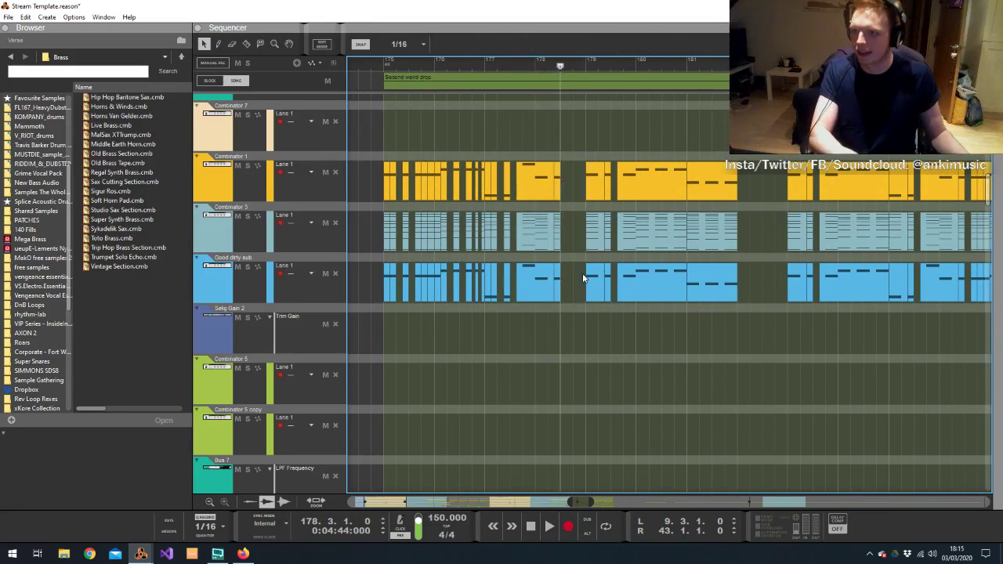
Cut the long Combinator 1, Combinator 3 and Good dirty sub clips across 178.1.1 down to one beat at 177.4.1
key(space)
click(557, 65)
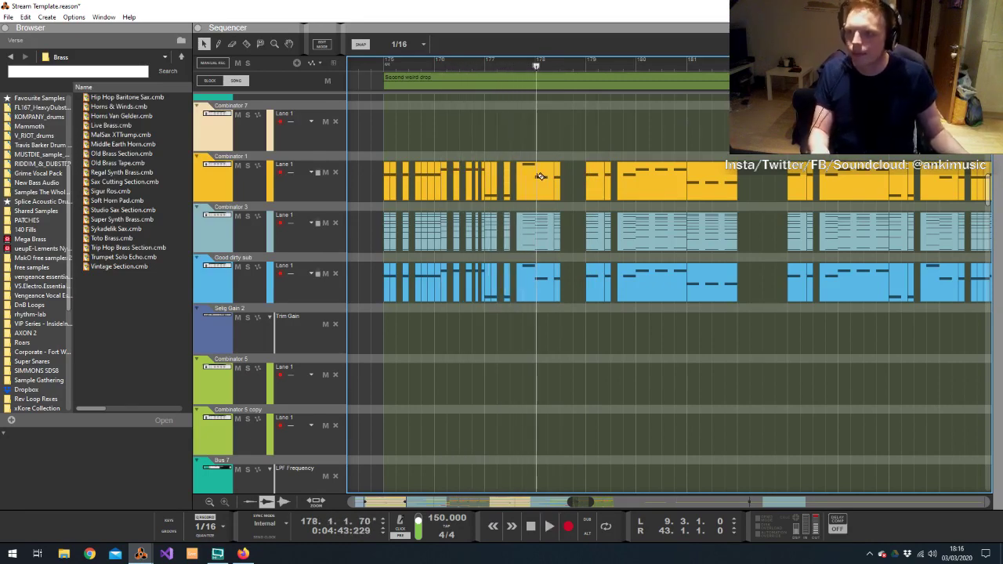
key(Delete)
drag(576, 281, 536, 290)
drag(513, 181, 523, 188)
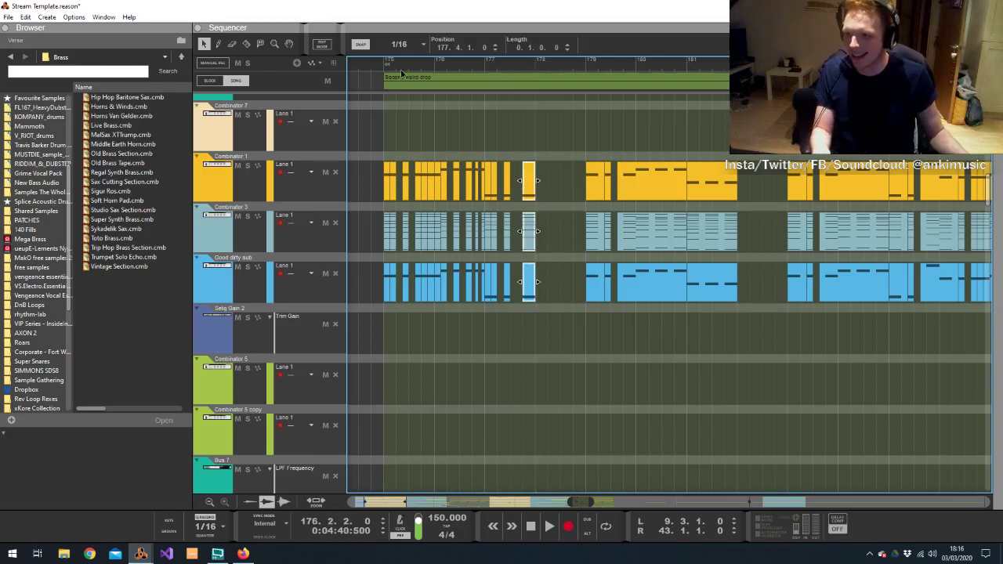
Replay the drop and fill 177.3.3 to 178.3.1 with eighth-note copies of the Combinator 1, Combinator 3 and Good dirty sub clips
click(349, 63)
key(space)
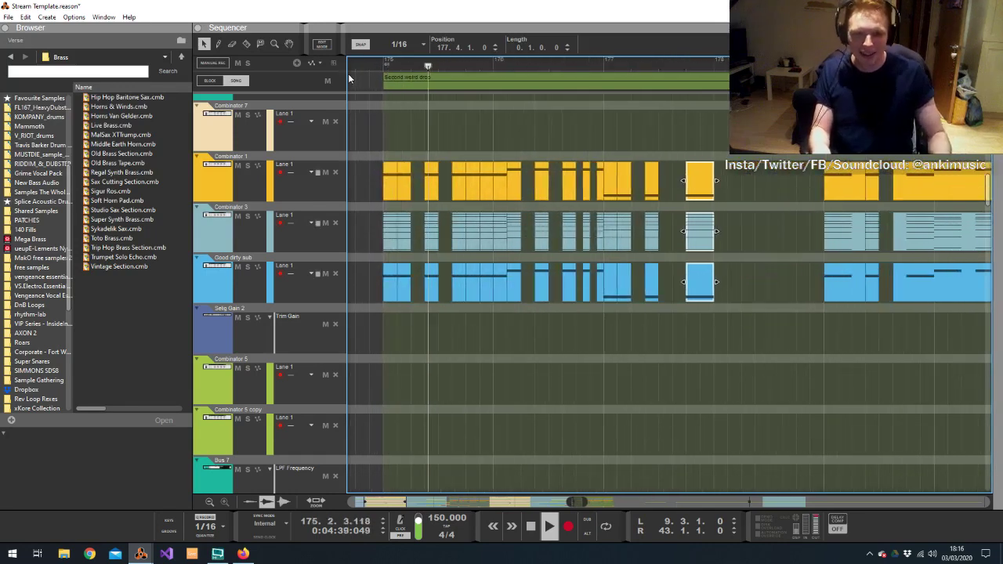
click(624, 131)
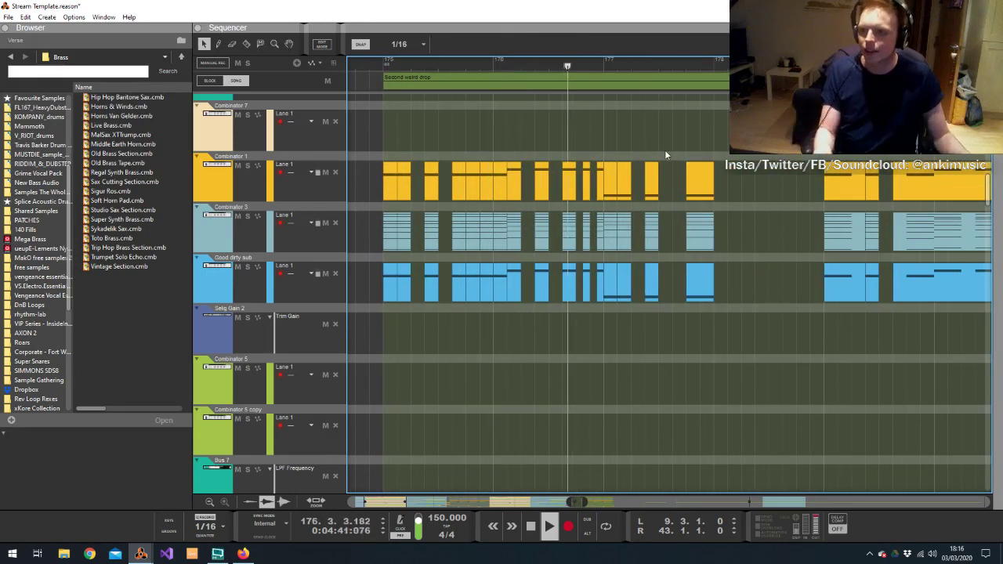
drag(688, 150, 764, 301)
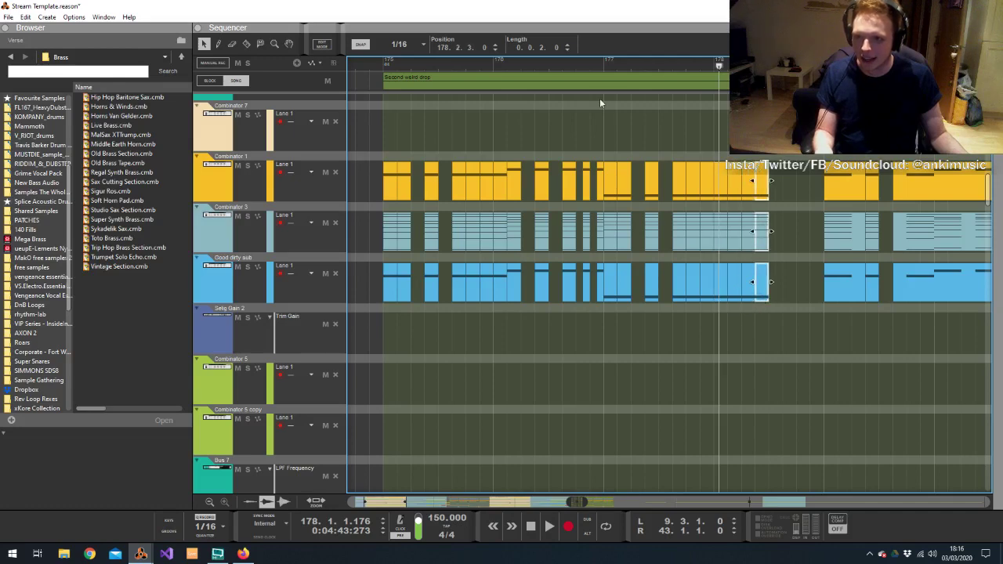
click(672, 69)
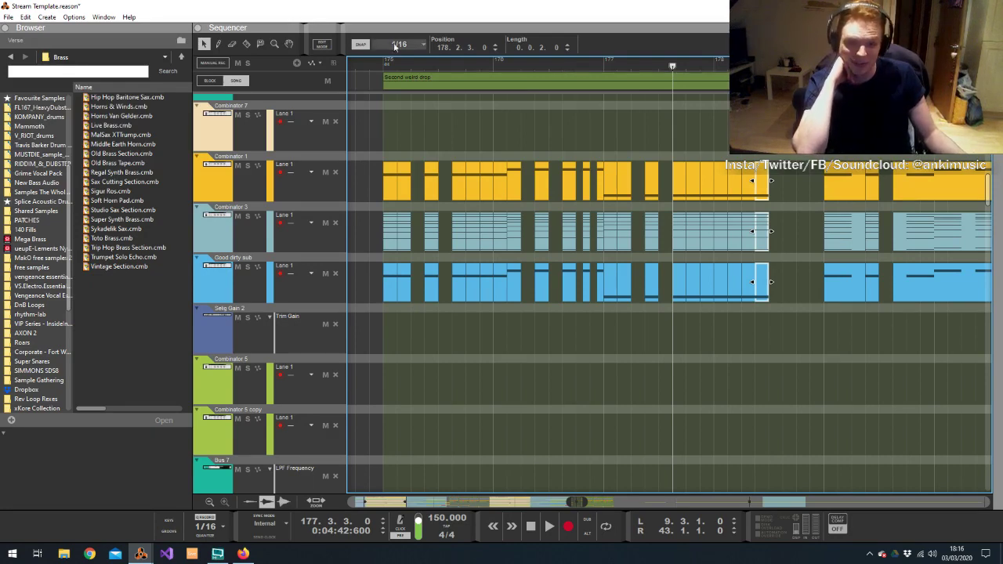
Delete the Combinator 1, Combinator 3 and Good dirty sub clips from 179.1.1 to 179.2.3
drag(356, 69, 330, 70)
drag(858, 145, 886, 305)
key(ctrl+i)
click(872, 308)
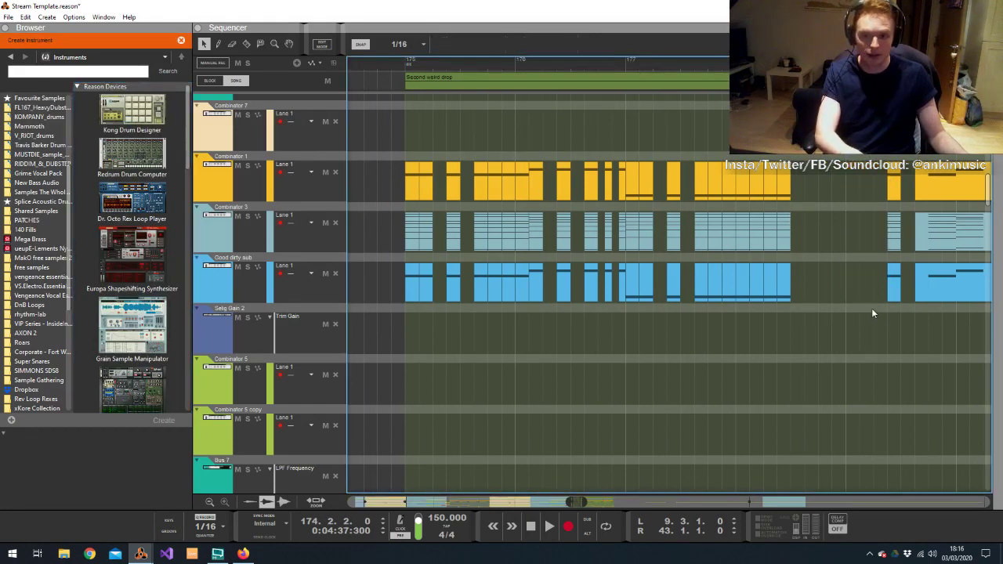
Delete the two Audio Track 7 clips and the Audio Track 2 clip between 179.1.1 and 179.3.1
scroll(867, 237, up, 5)
drag(878, 326, 876, 327)
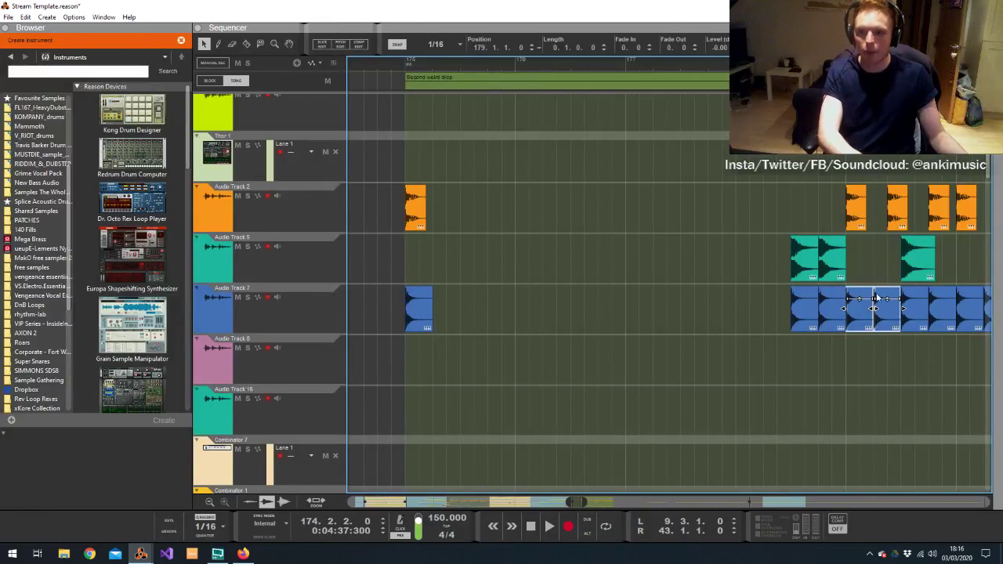
key(Delete)
click(857, 217)
Slice the three bounced tracks' clips at 179.1.1 and delete the section following the cut
scroll(869, 182, up, 10)
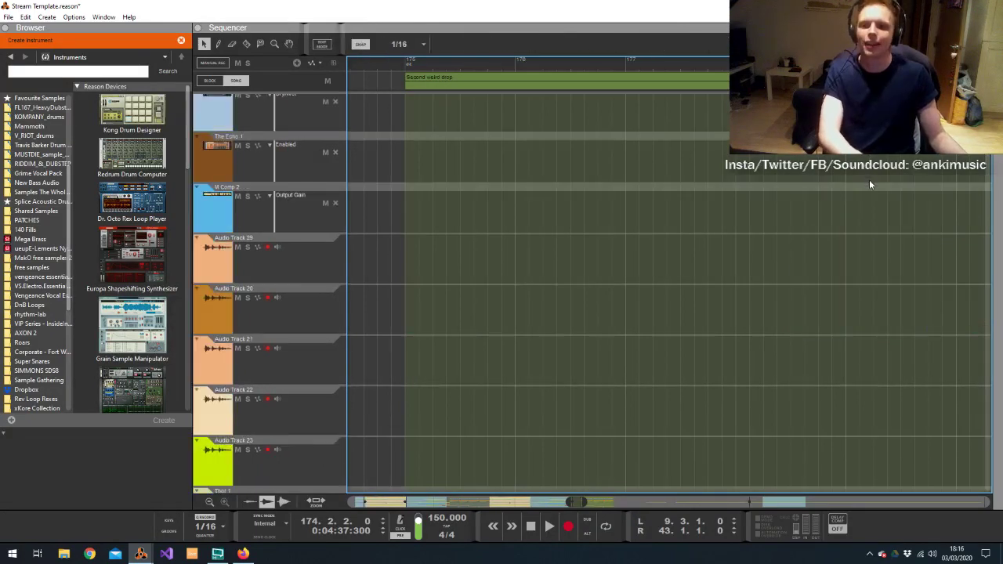
scroll(856, 222, down, 10)
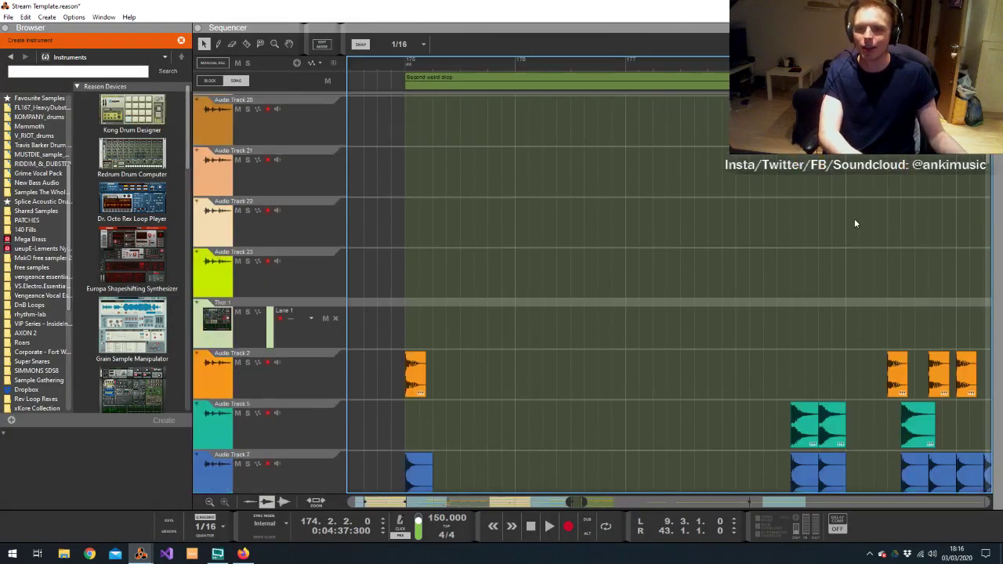
scroll(874, 204, down, 10)
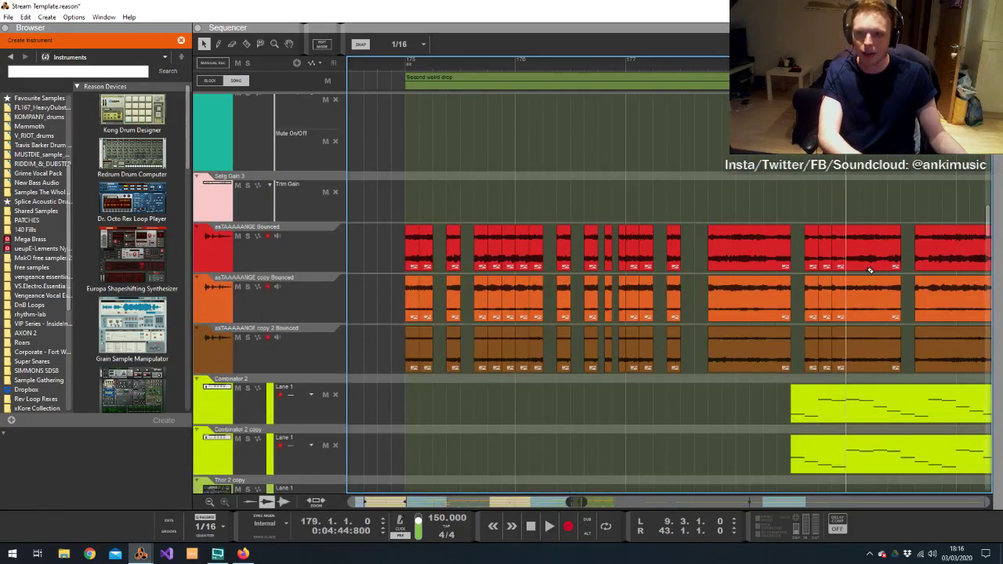
key(r)
key(Delete)
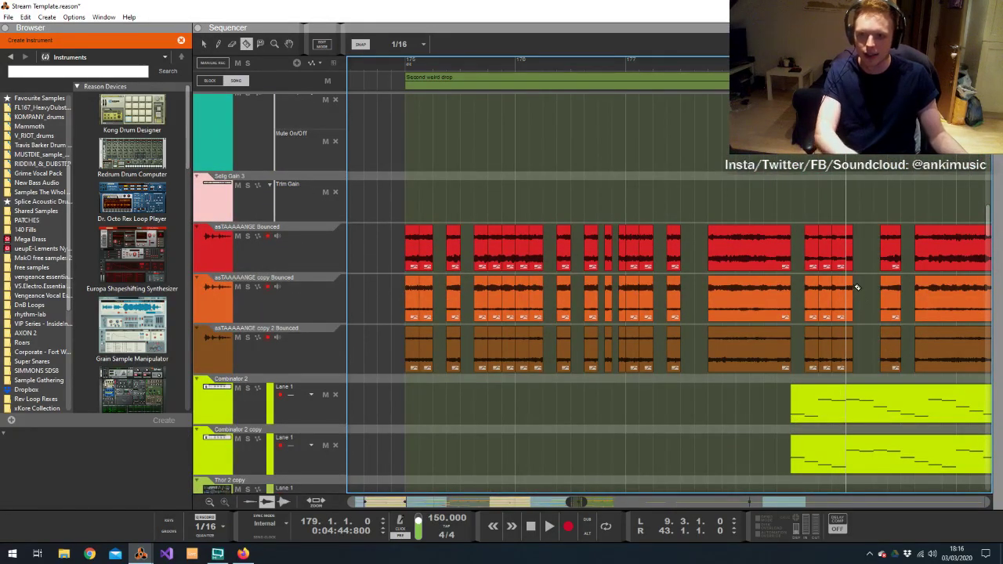
Slice the Combinator 2 and Combinator 2 copy clips at 179.1.1 and delete the section following the cut
scroll(858, 298, down, 4)
key(r)
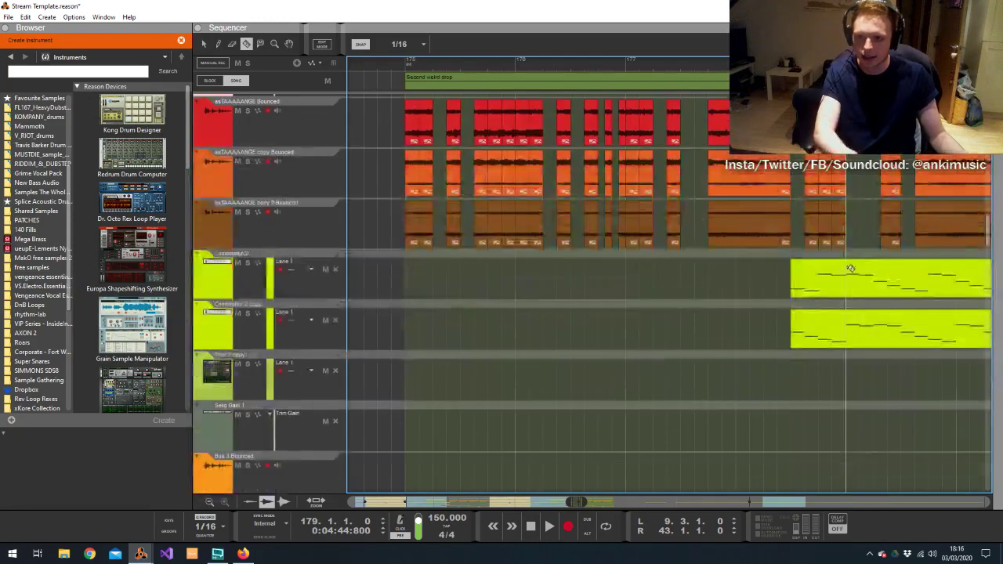
key(Delete)
Delete the short leftover clips ending at 179.3.1 on the three bounced tracks
scroll(885, 351, up, 5)
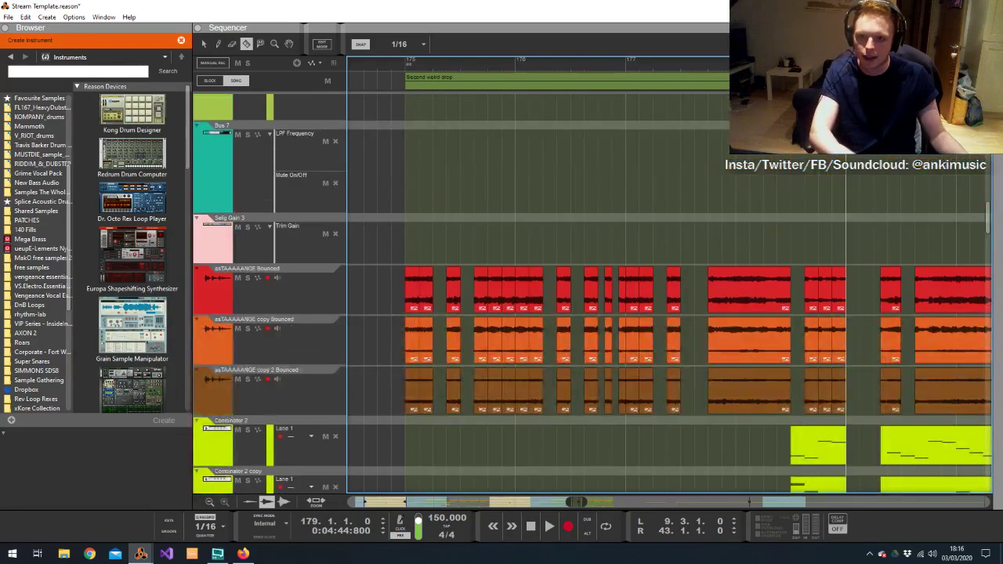
key(q)
key(Delete)
Trim the start of the later Combinator 2 and Combinator 2 copy clips to 179.3.1
scroll(898, 393, down, 4)
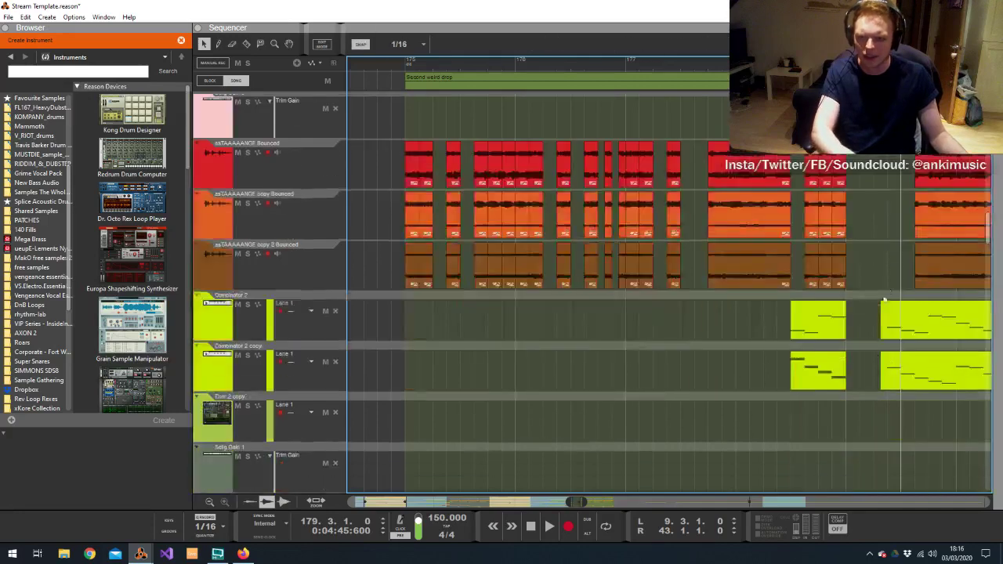
click(877, 343)
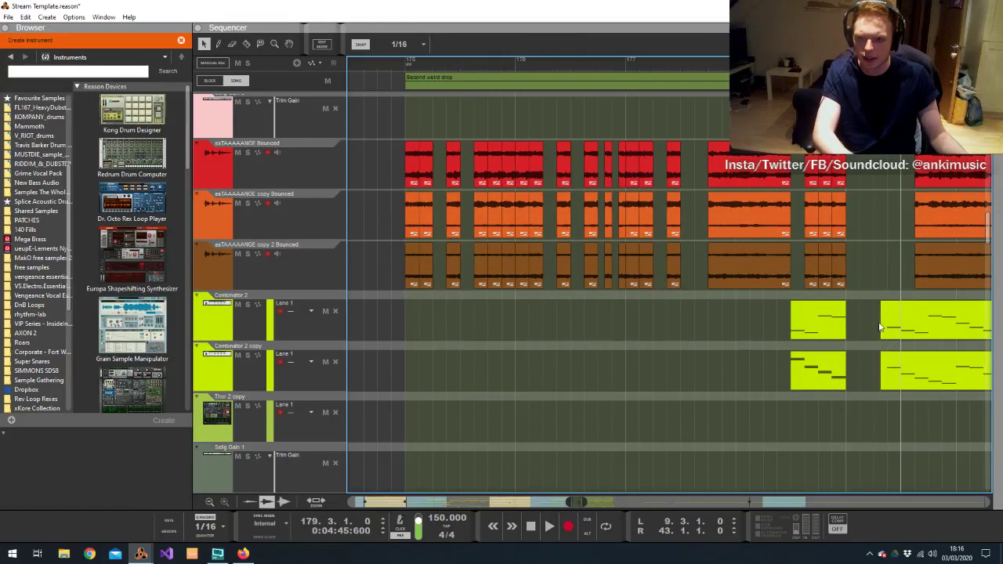
drag(878, 319, 902, 329)
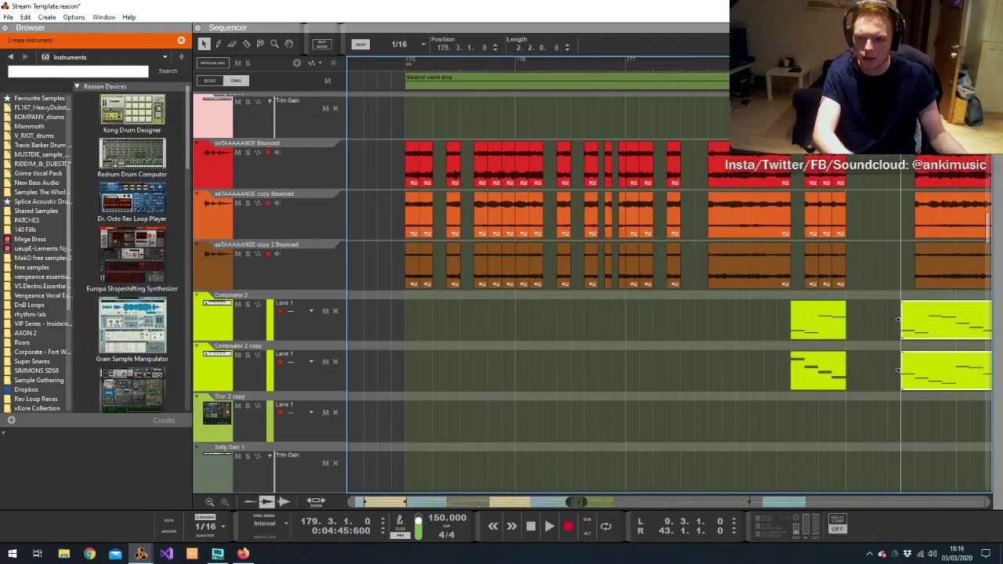
Play bar 178, then delete the Combinator 2, Combinator 2 copy and short bounced clips between 178.3.1 and 179.1.1
key(space)
scroll(839, 214, up, 10)
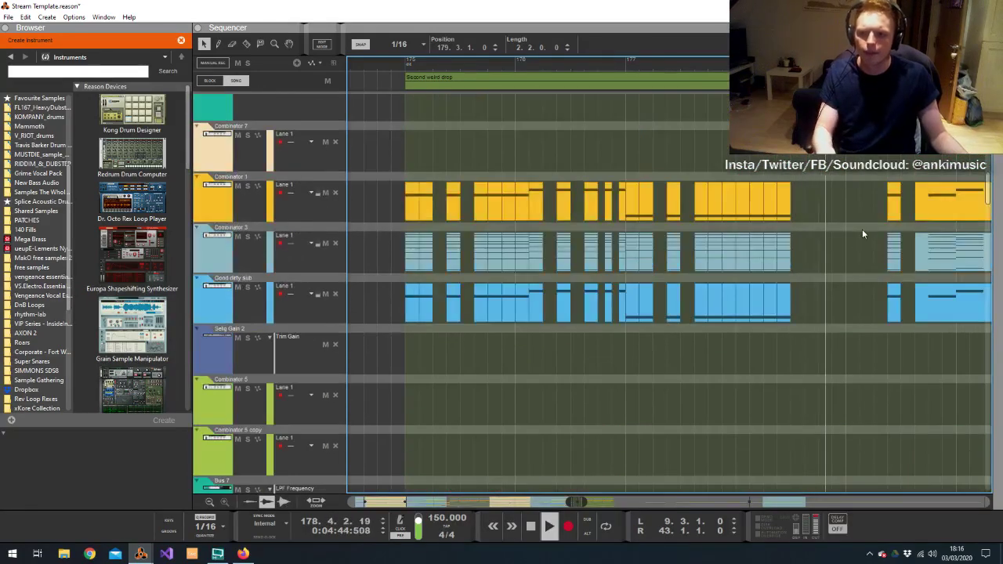
scroll(862, 229, down, 8)
drag(867, 313, 823, 416)
key(Delete)
scroll(821, 373, down, 3)
key(Delete)
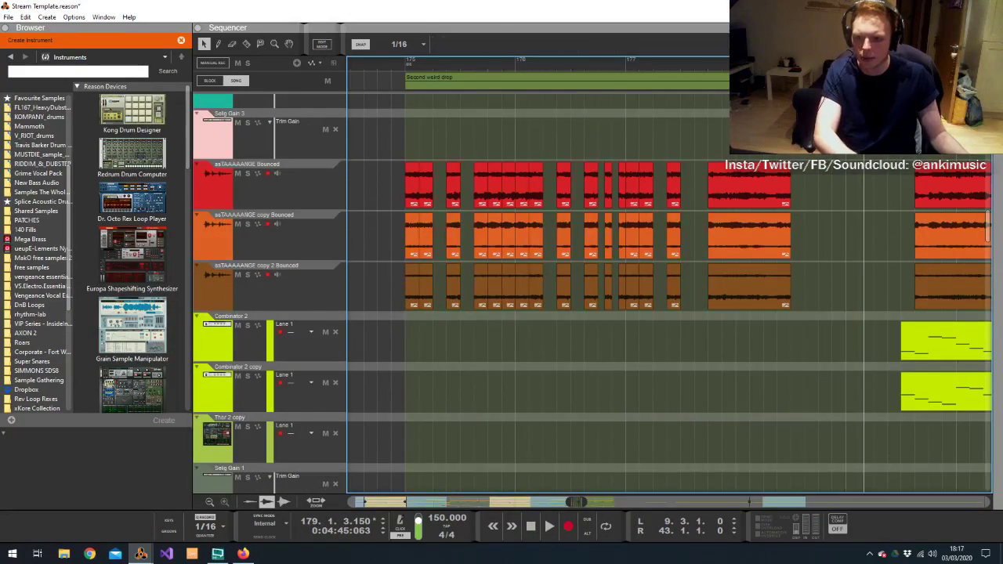
Move the Audio Track 12 and Audio Track 13 clips from 179.1.1 to 179.3.1
key(space)
scroll(777, 294, down, 15)
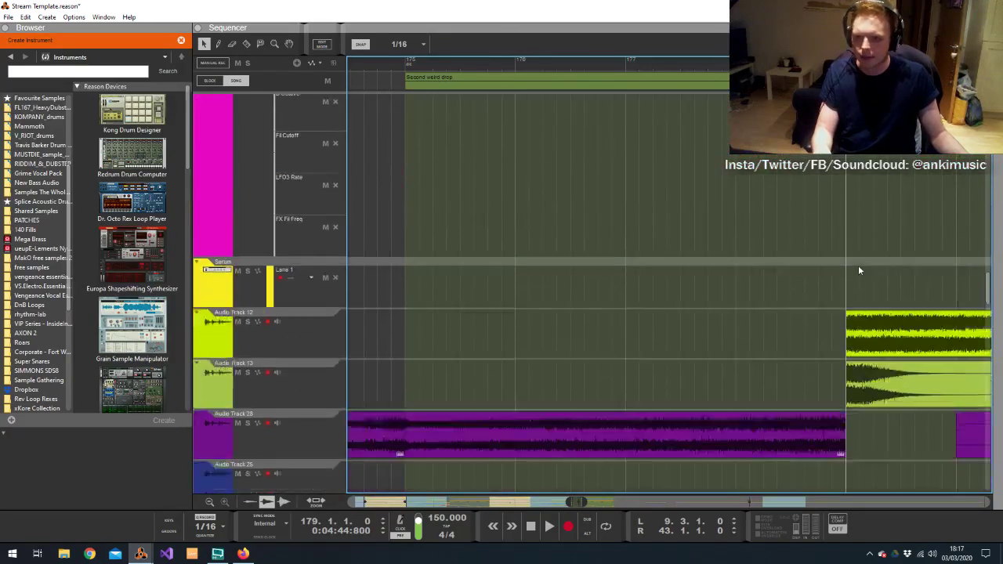
scroll(859, 271, down, 3)
drag(899, 222, 945, 176)
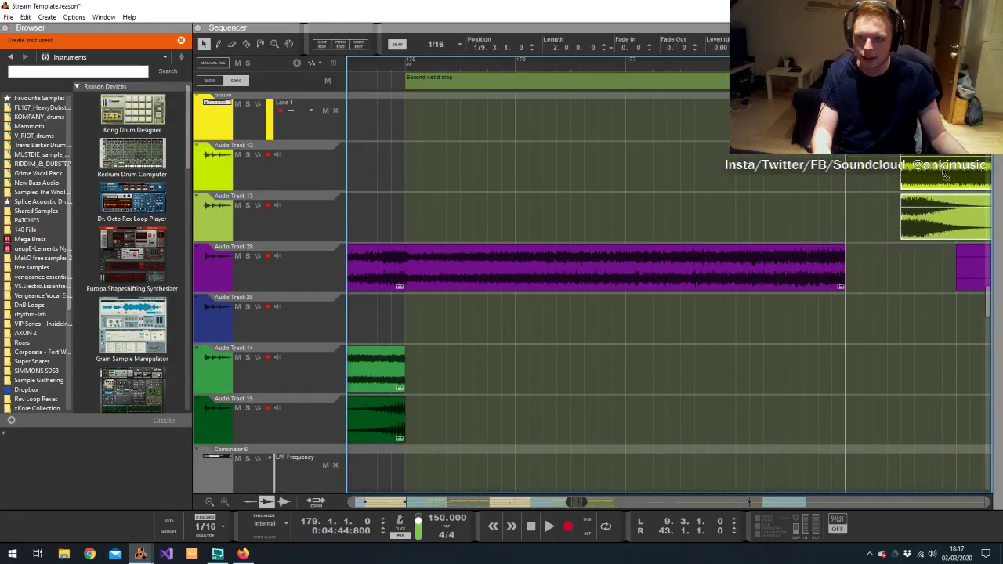
Slice out and delete the section of the Audio Track 1 clip between 179.1.1 and 179.3.1
click(876, 224)
scroll(867, 235, down, 15)
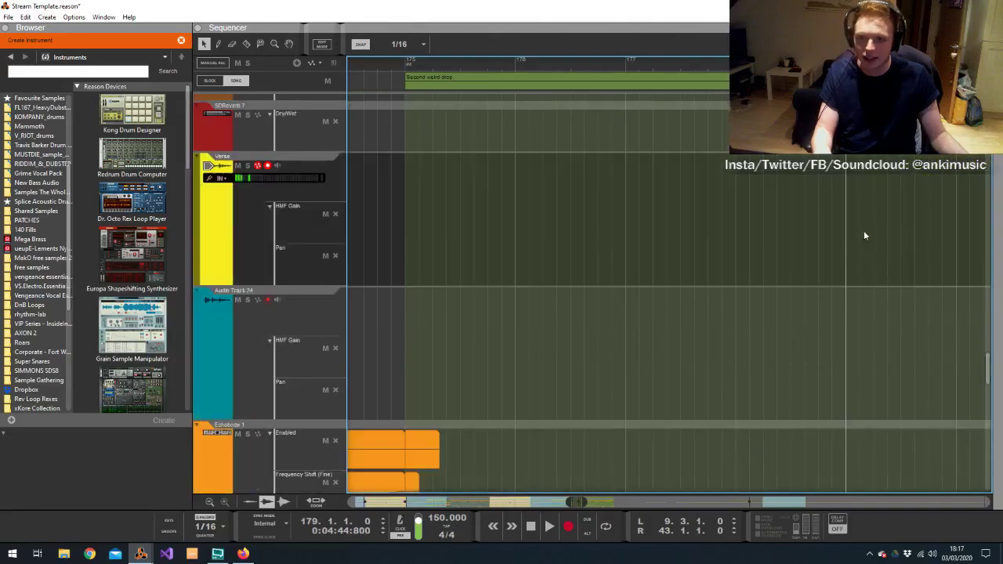
scroll(859, 220, down, 6)
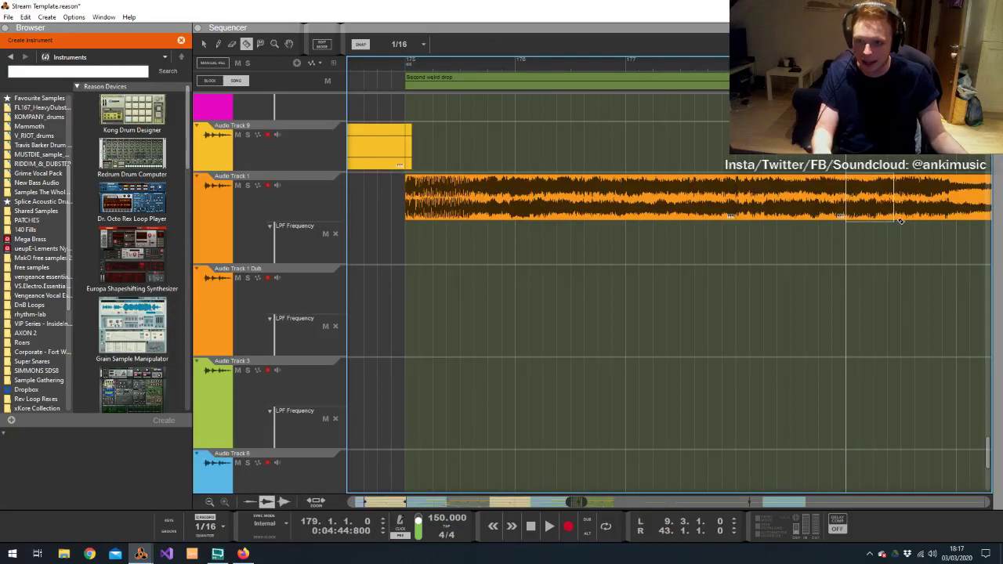
key(Delete)
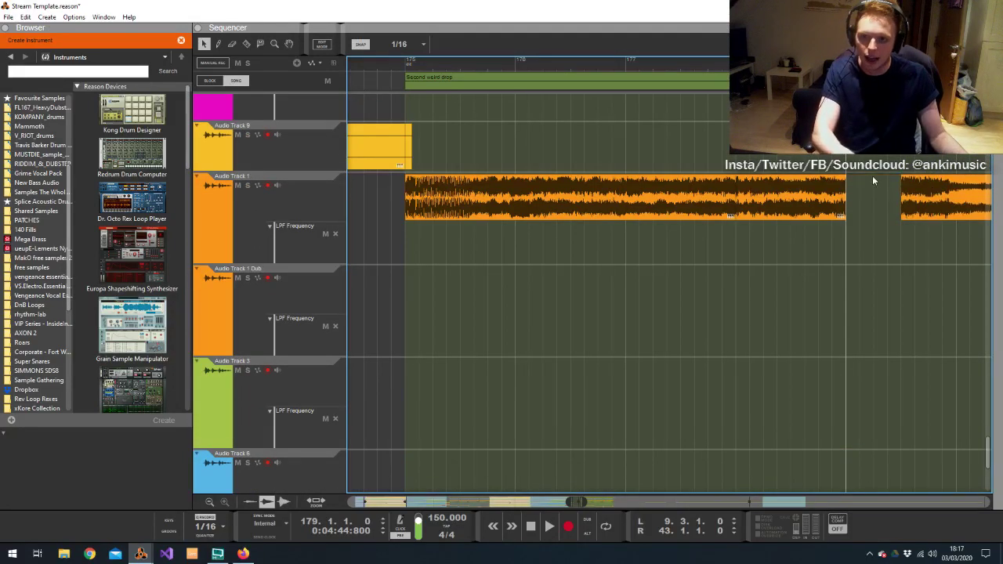
Play the passage leading to 178.3.1, then shorten the Audio Track 1 clip so it ends at 178.3.2
key(space)
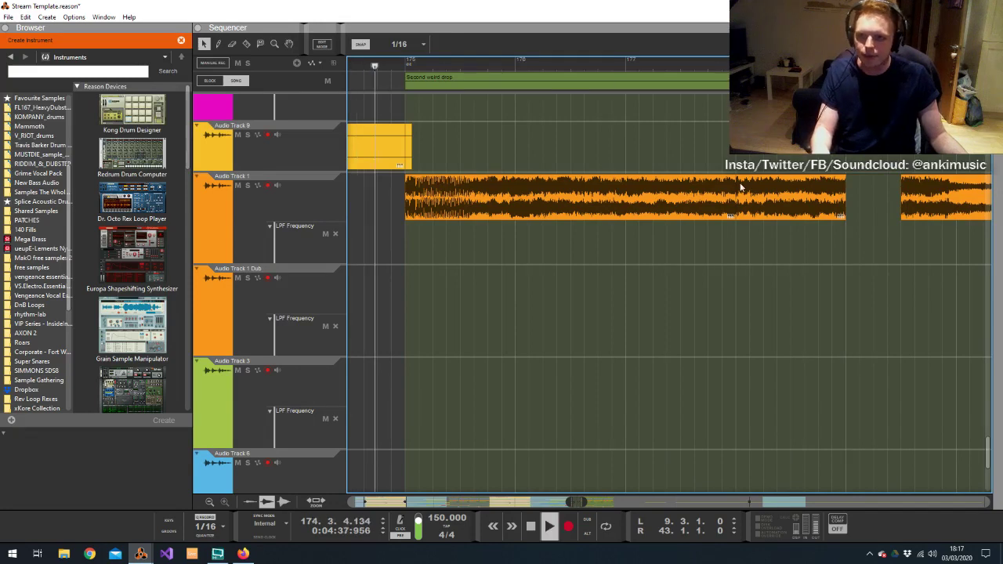
scroll(745, 199, down, 3)
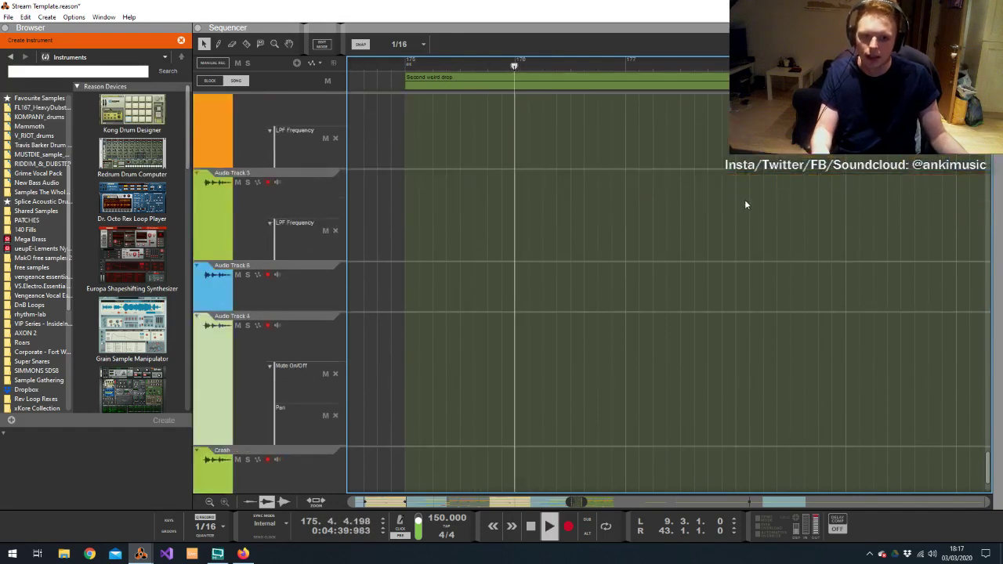
scroll(758, 190, up, 10)
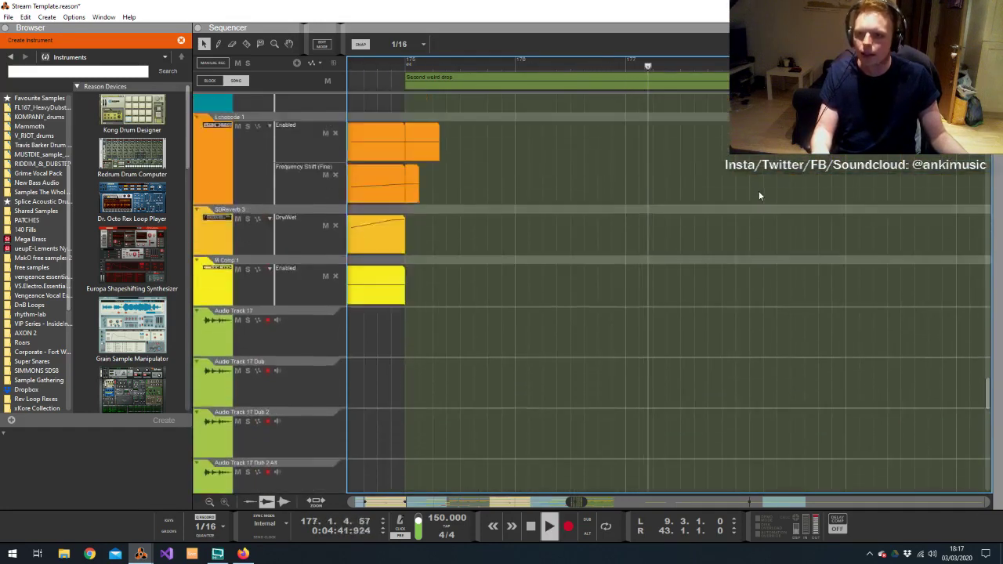
scroll(760, 189, up, 10)
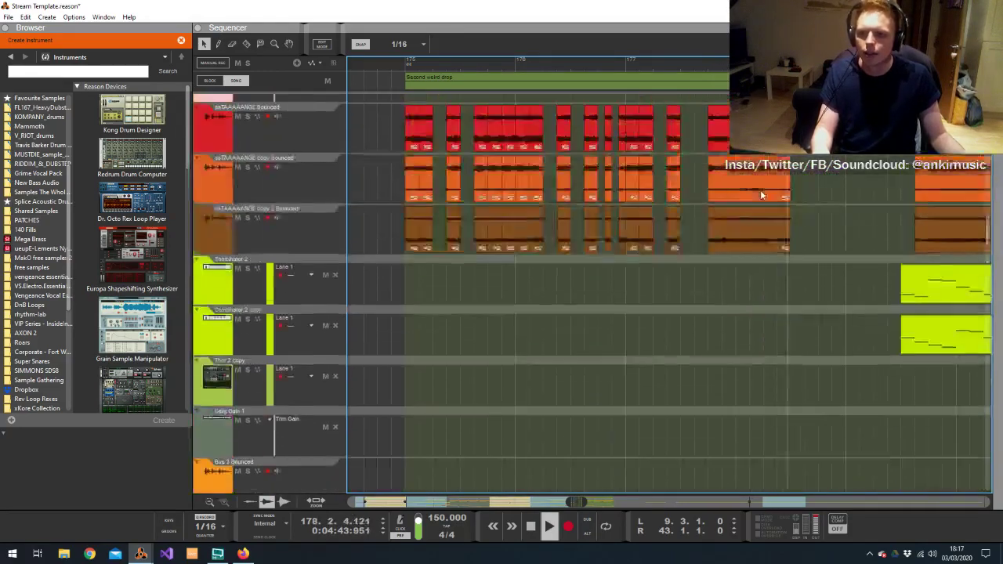
key(space)
scroll(824, 225, down, 10)
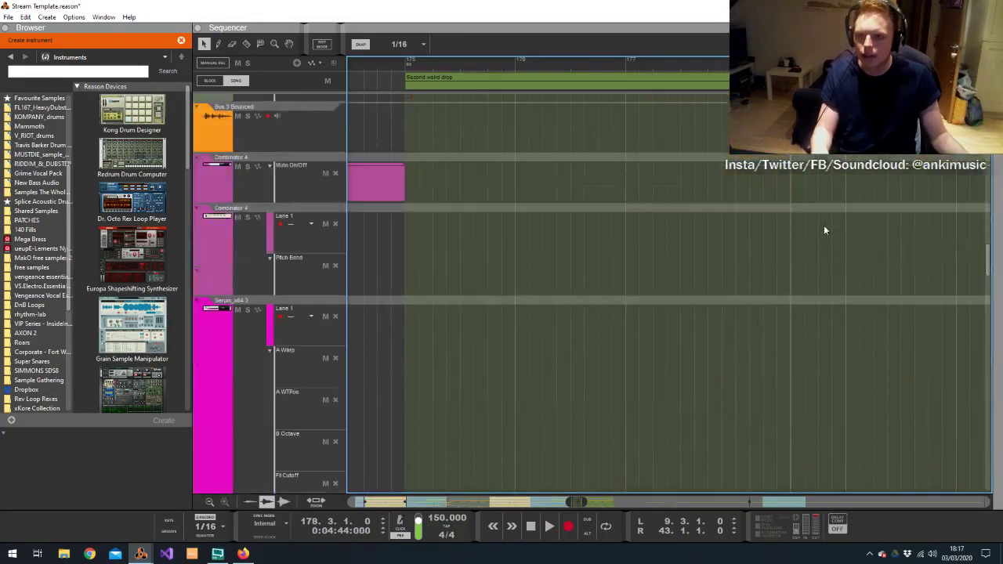
scroll(820, 215, down, 10)
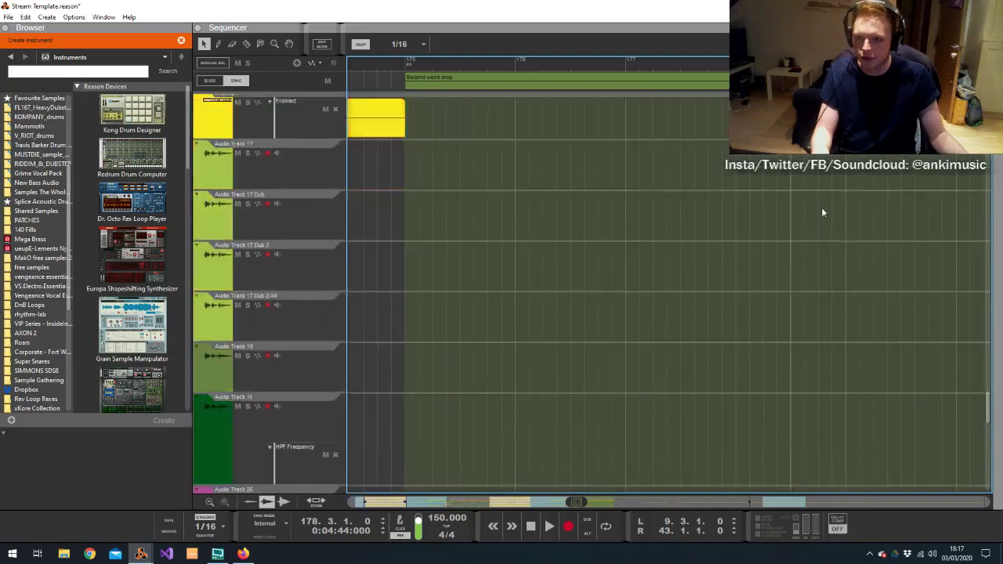
click(823, 221)
drag(847, 225, 785, 227)
Play the start of Second weird drop, then move Audio Track 1 directly above the three bounced tracks in the track list
key(space)
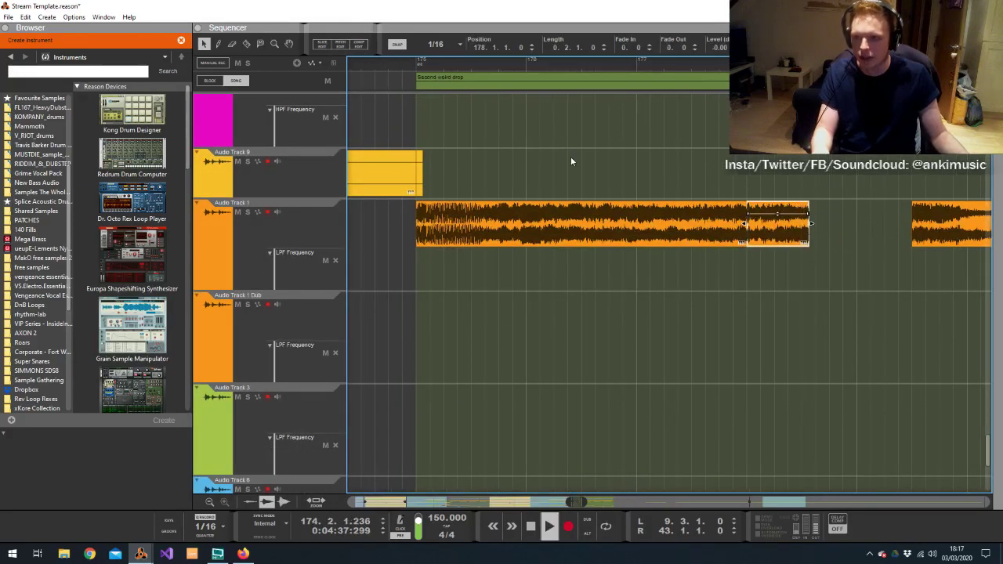
scroll(650, 211, up, 2)
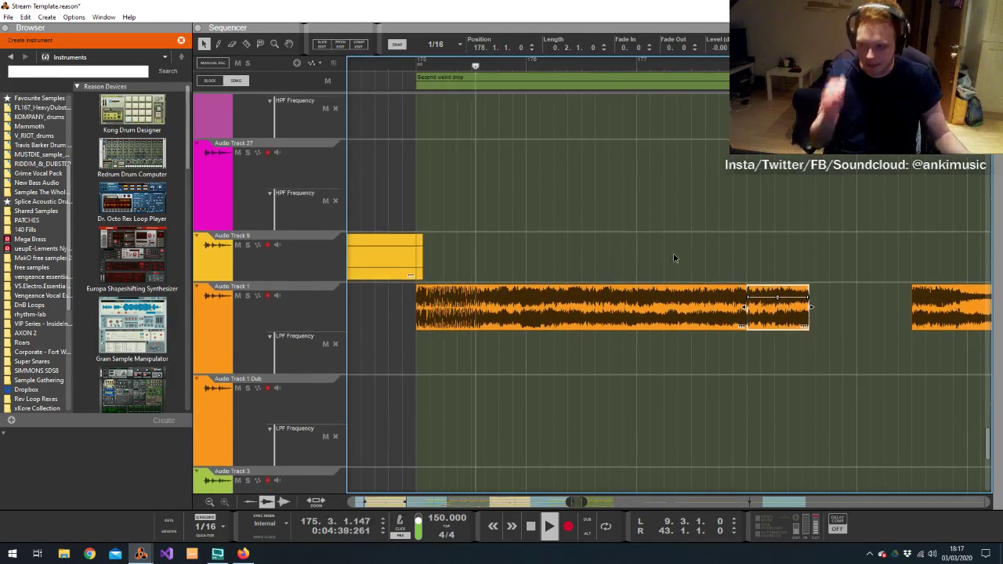
click(643, 267)
click(311, 309)
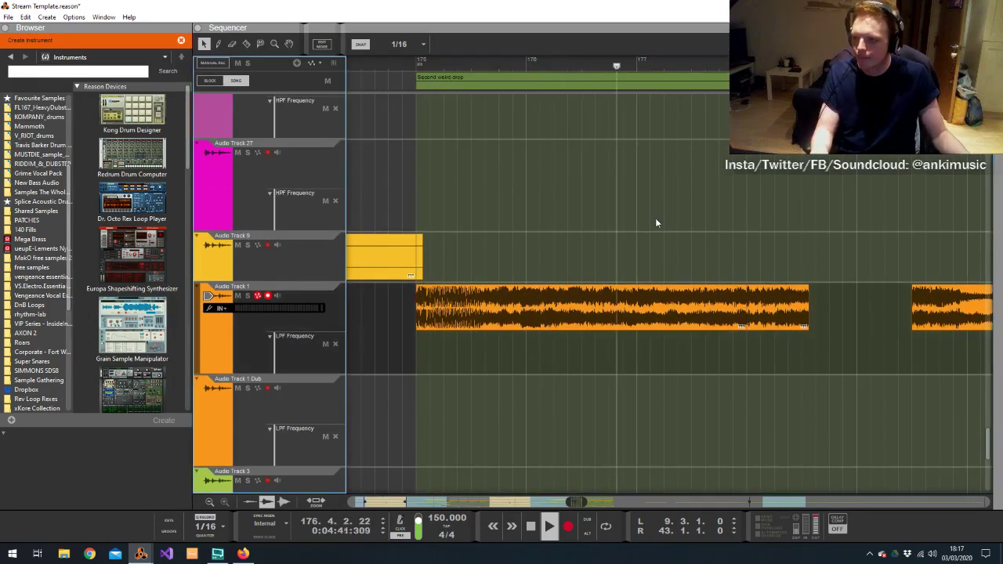
click(418, 61)
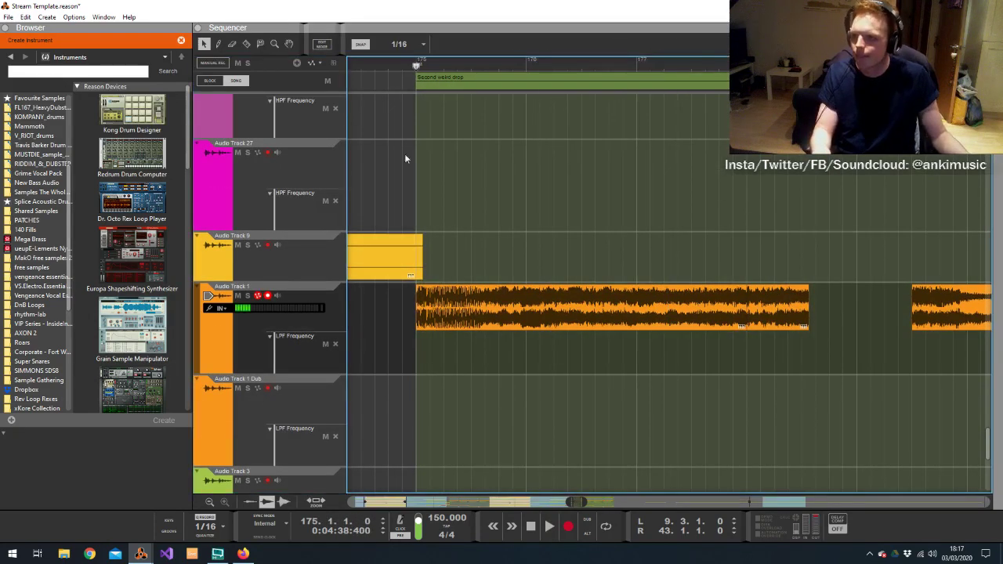
click(328, 292)
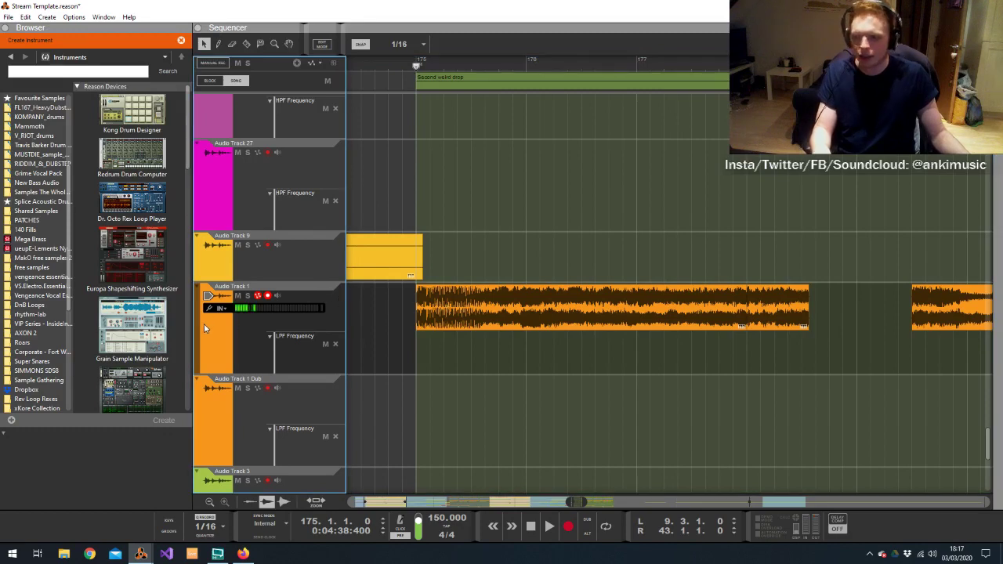
drag(199, 333, 303, 249)
scroll(764, 216, up, 5)
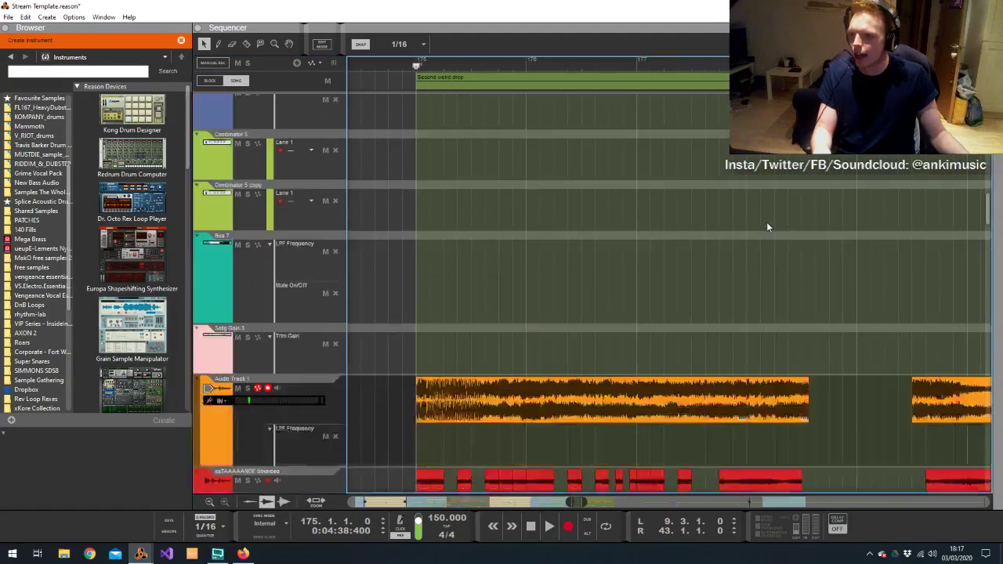
Delete the long clips starting at 177.4.1 on the three bounced tracks
scroll(764, 211, down, 2)
click(707, 63)
scroll(734, 208, down, 5)
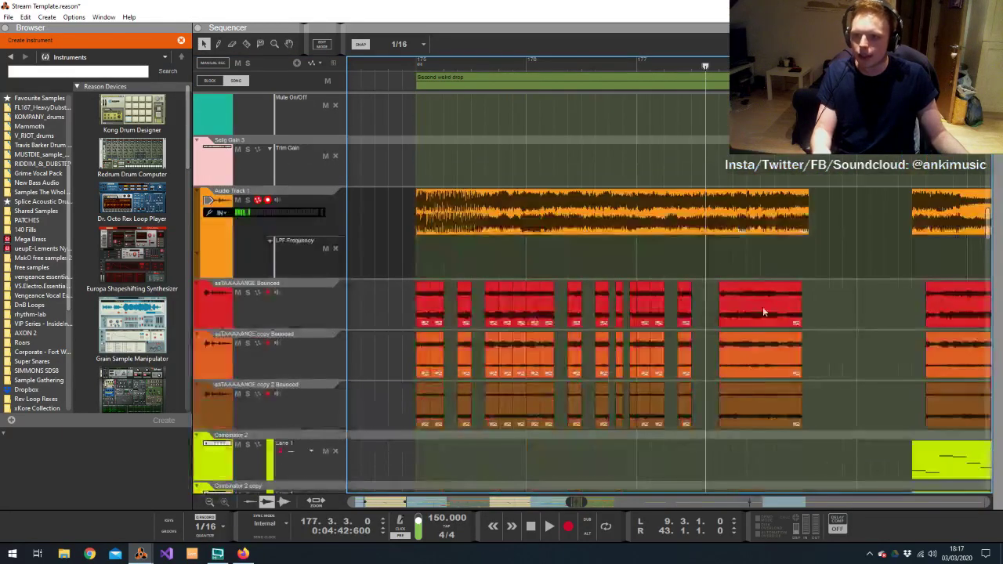
drag(764, 401, 749, 317)
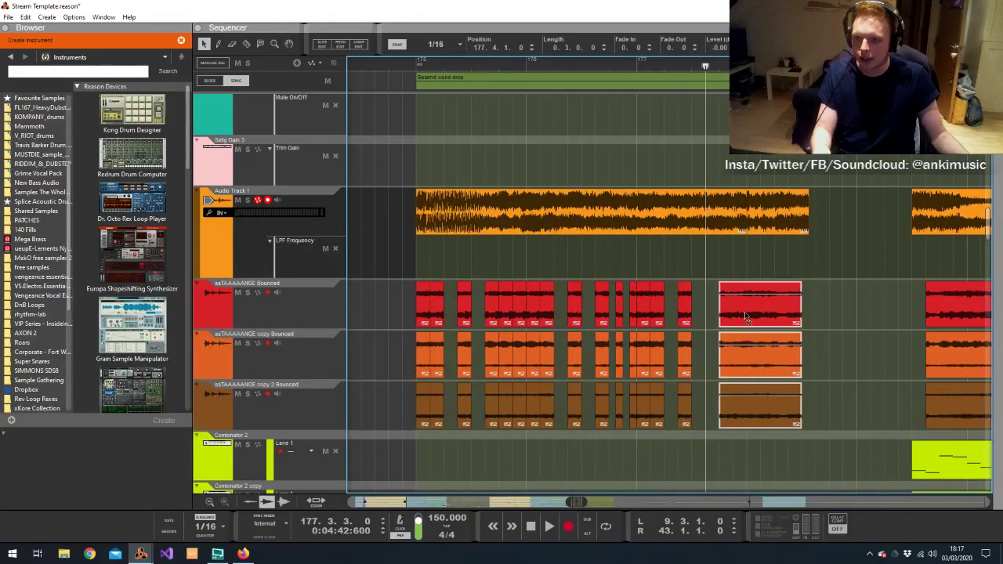
drag(747, 268, 786, 441)
key(Delete)
Copy the three short bounced clips at 177.2.3 to 177.3.3 and repeat them back to back up to 178.3.1
drag(715, 305, 684, 402)
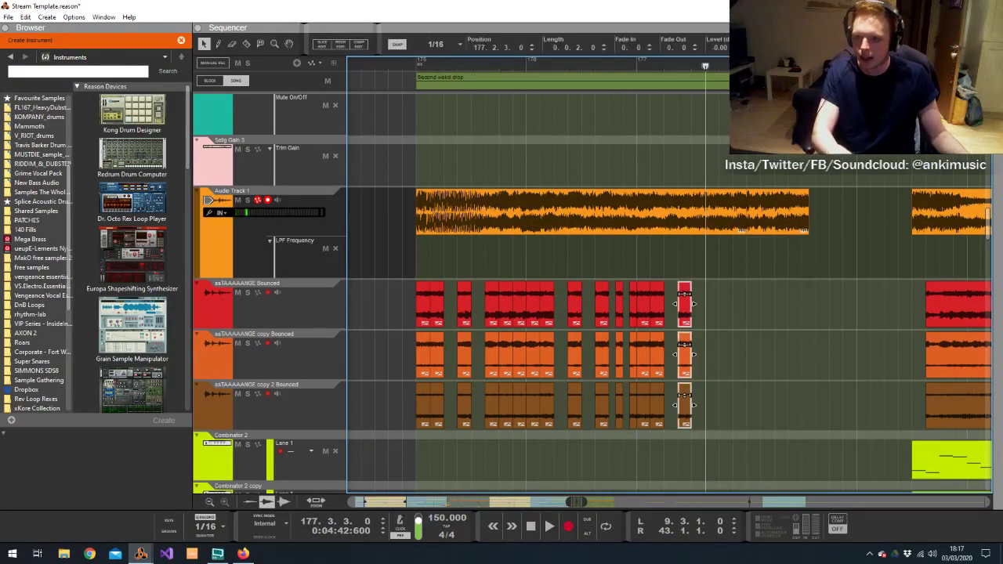
drag(688, 318, 721, 330)
scroll(716, 94, up, 10)
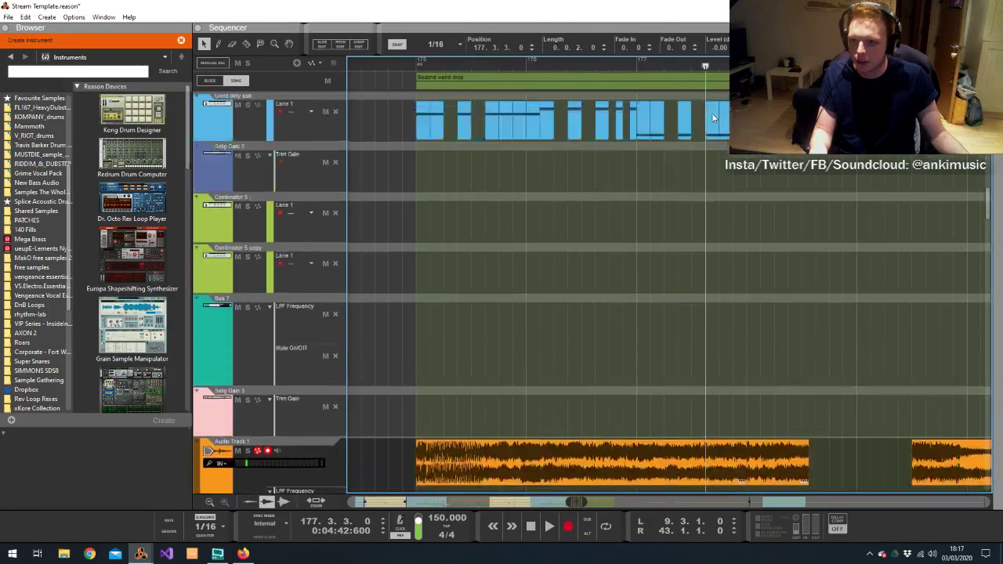
scroll(749, 190, down, 15)
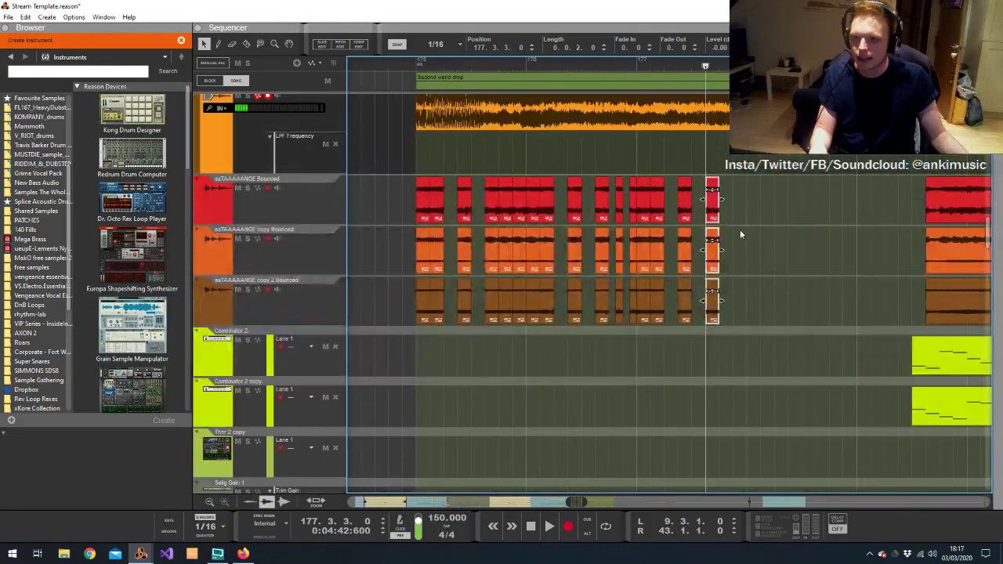
key(ctrl+d)
key(ctrl+d)
key(ctrl+d)
key(ctrl+d)
key(ctrl+d)
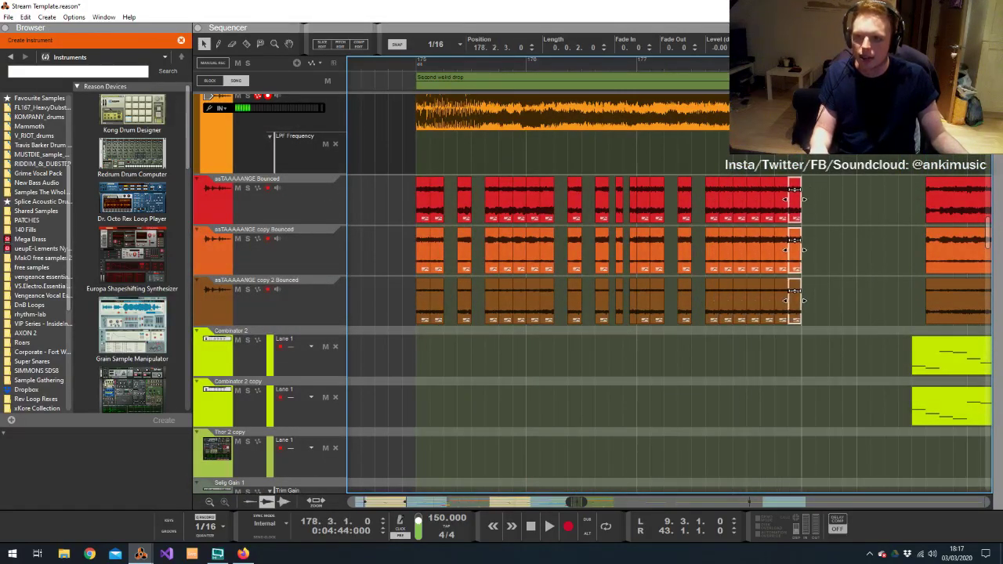
Cut gaps into the Audio Track 1 clip between 175.2.1 and 176.3.3 to match the gaps in the bounced clips
scroll(511, 157, up, 3)
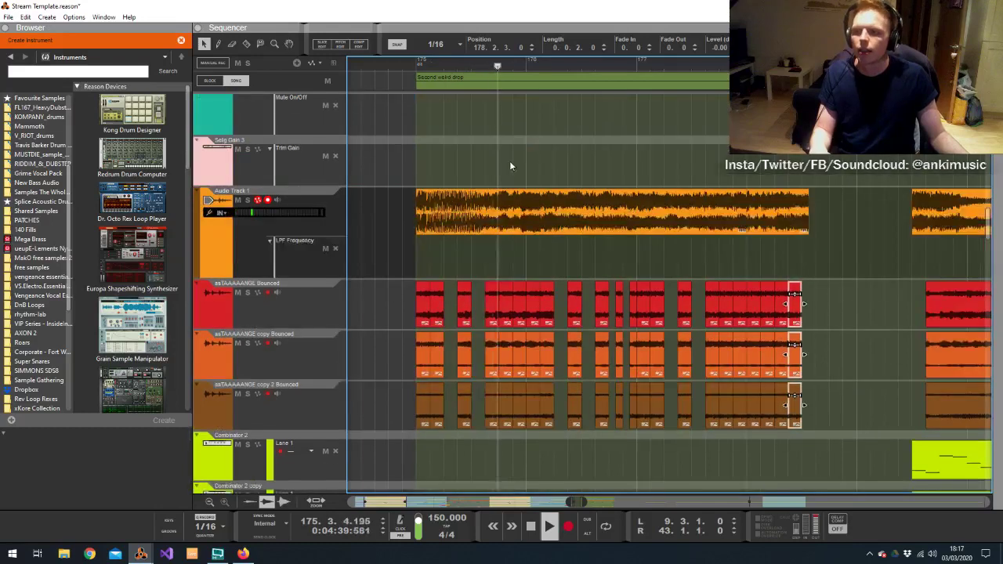
key(r)
drag(444, 229, 459, 228)
key(Delete)
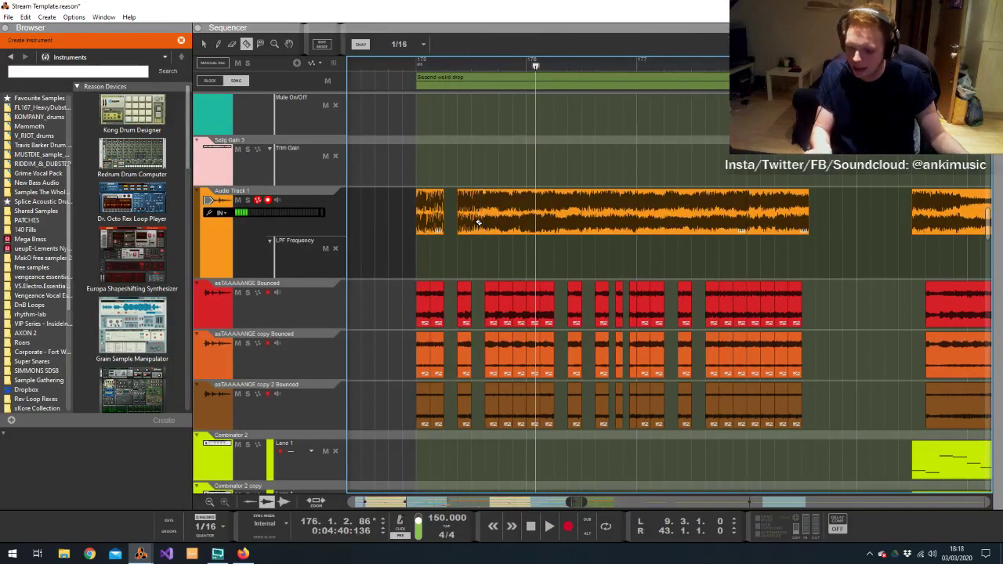
click(473, 227)
key(Delete)
drag(554, 228, 595, 227)
key(Delete)
key(Delete)
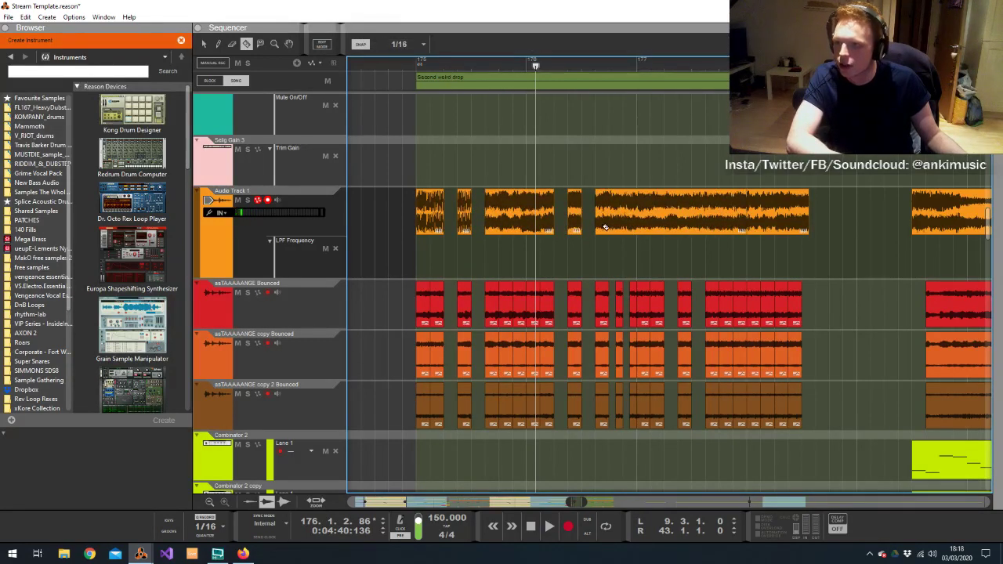
Cut the remaining Audio Track 1 gaps between 176.4.1 and 177.3.3 and trim its end to 178.3.1, matching the bounced clips
drag(600, 222, 629, 228)
key(Delete)
key(Delete)
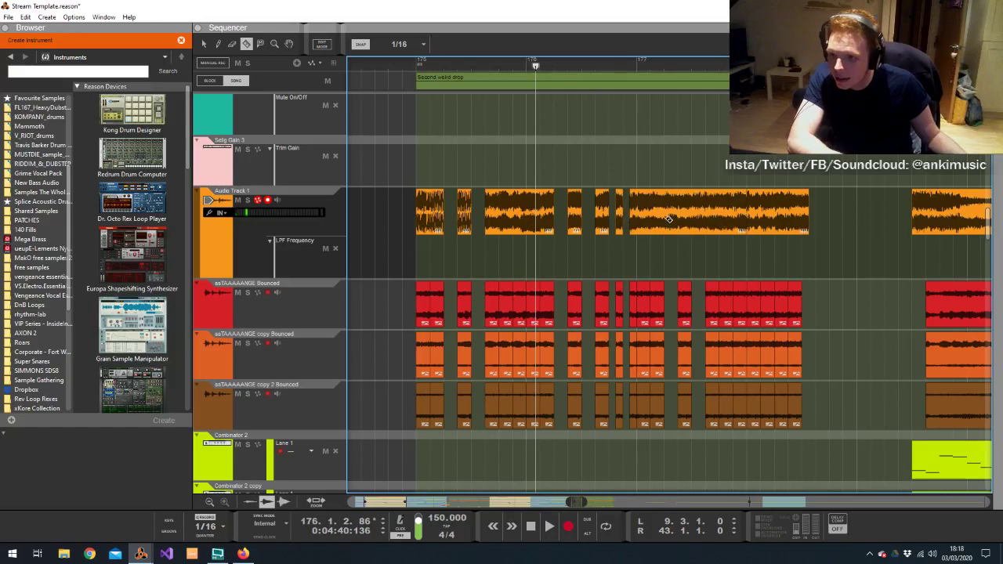
key(Delete)
drag(691, 228, 705, 228)
key(Delete)
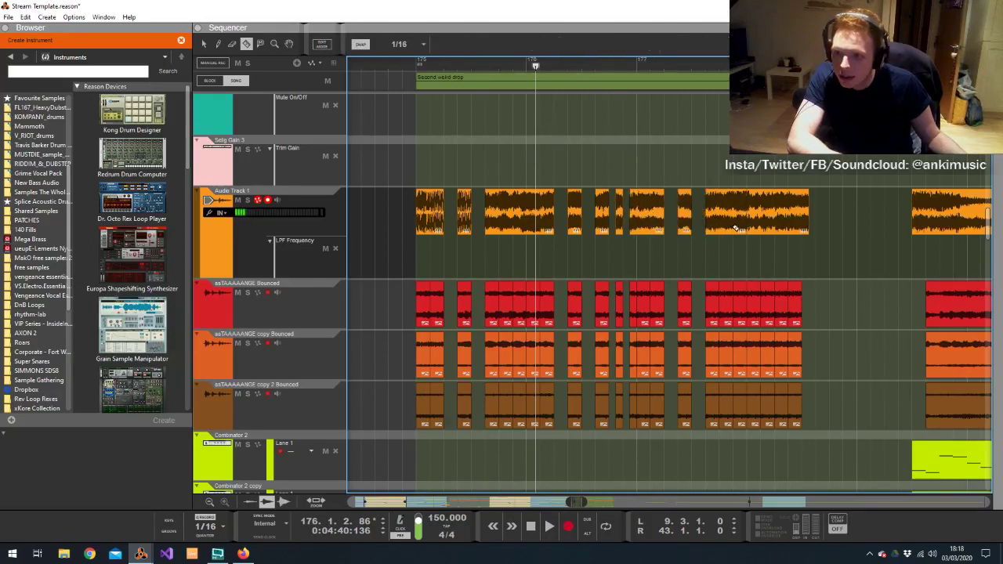
key(Delete)
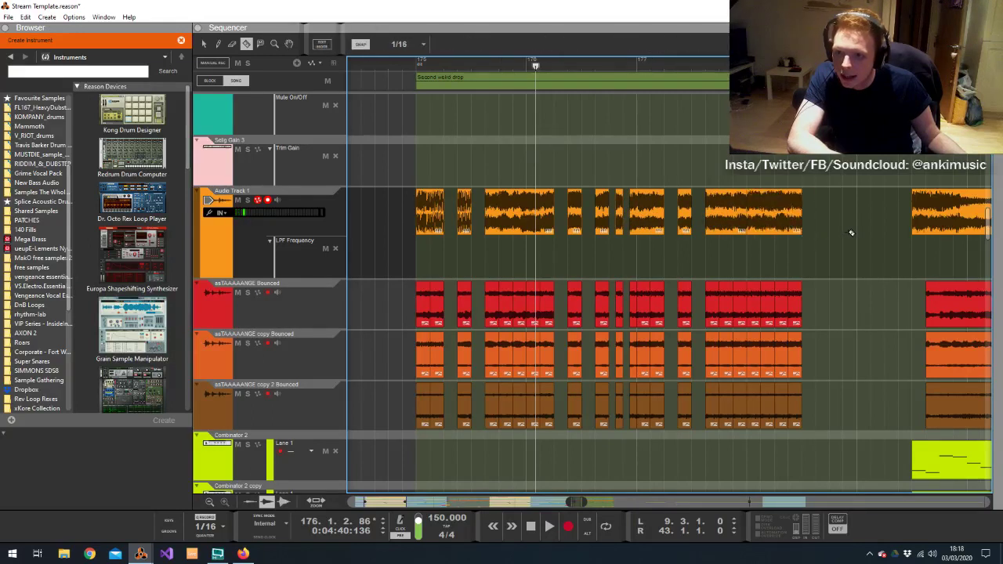
Play the chopped section from bar 174 into bar 179 and select the first bounced track
click(365, 63)
key(space)
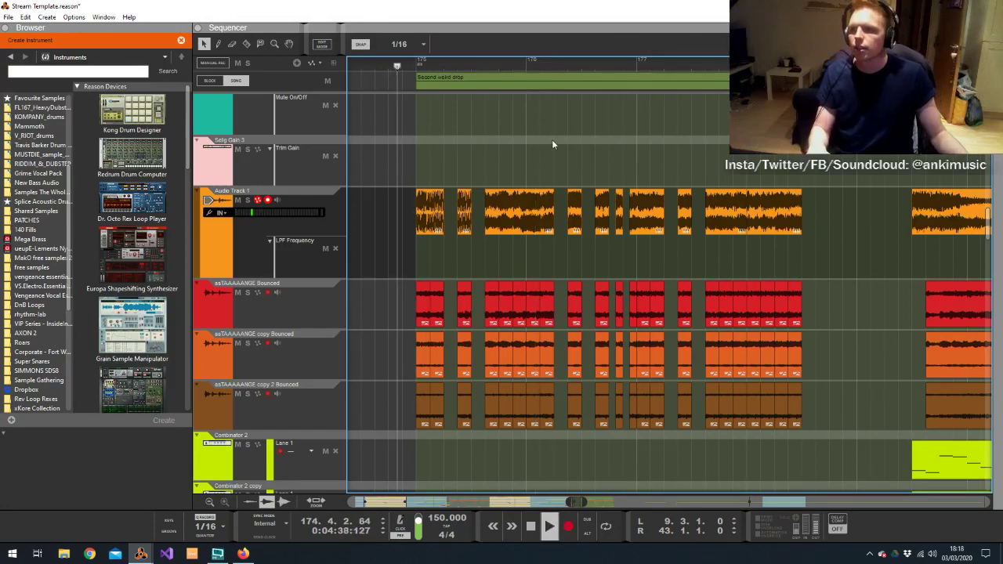
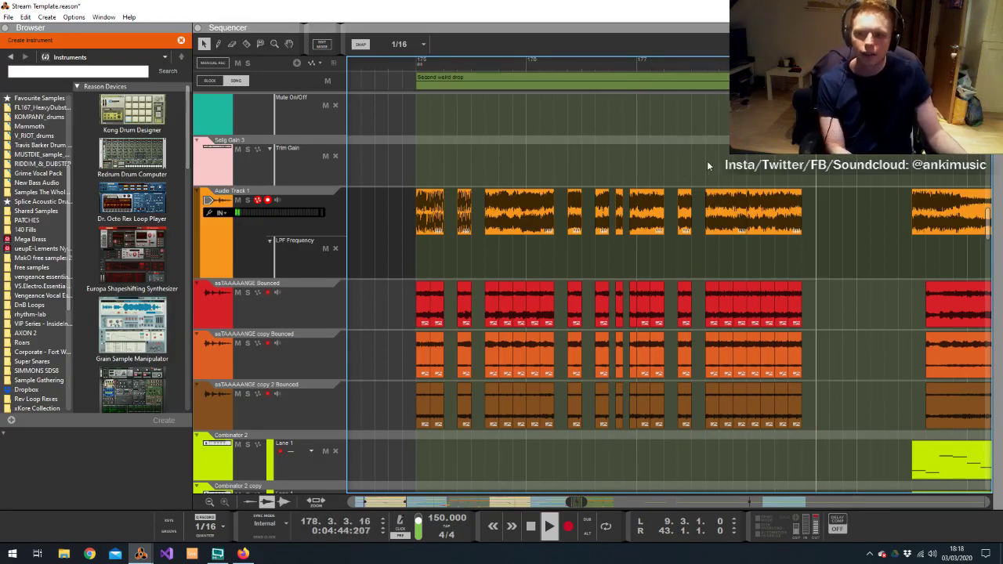
key(space)
click(298, 312)
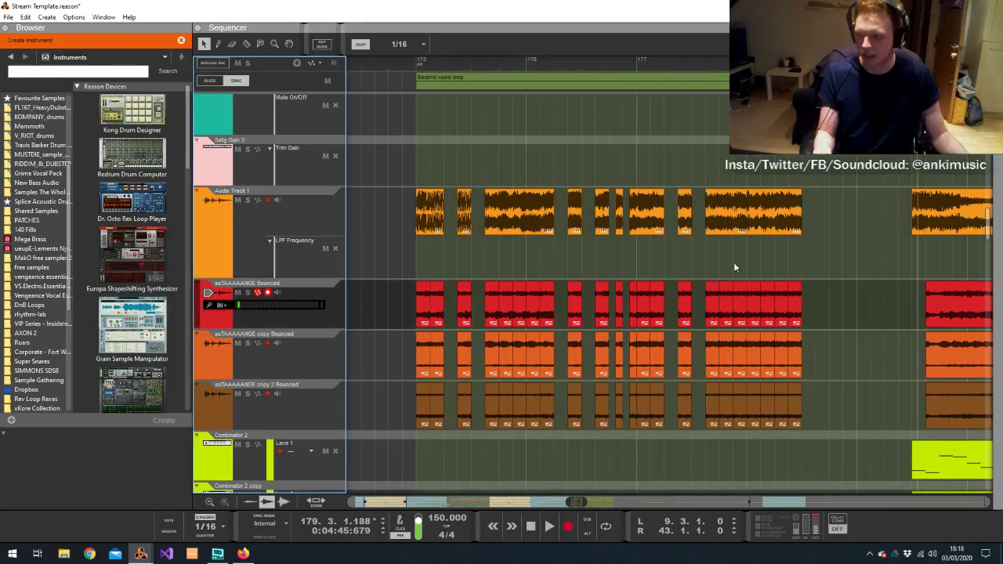
Delete the short Combinator 1, Combinator 3 and Good dirty sub clips at 179.2.3, and check the other tracks around 179.3.1
scroll(869, 232, up, 10)
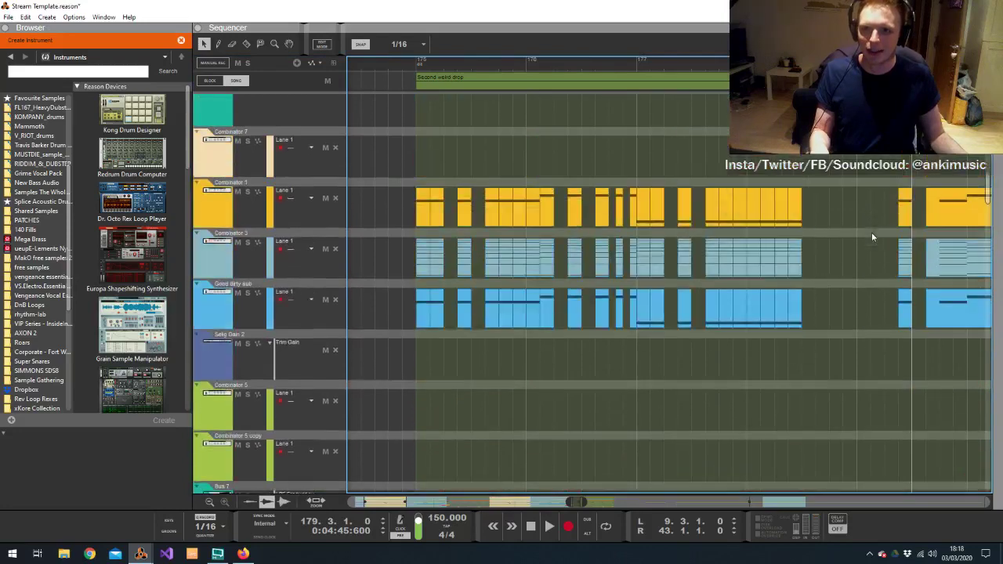
scroll(899, 272, up, 5)
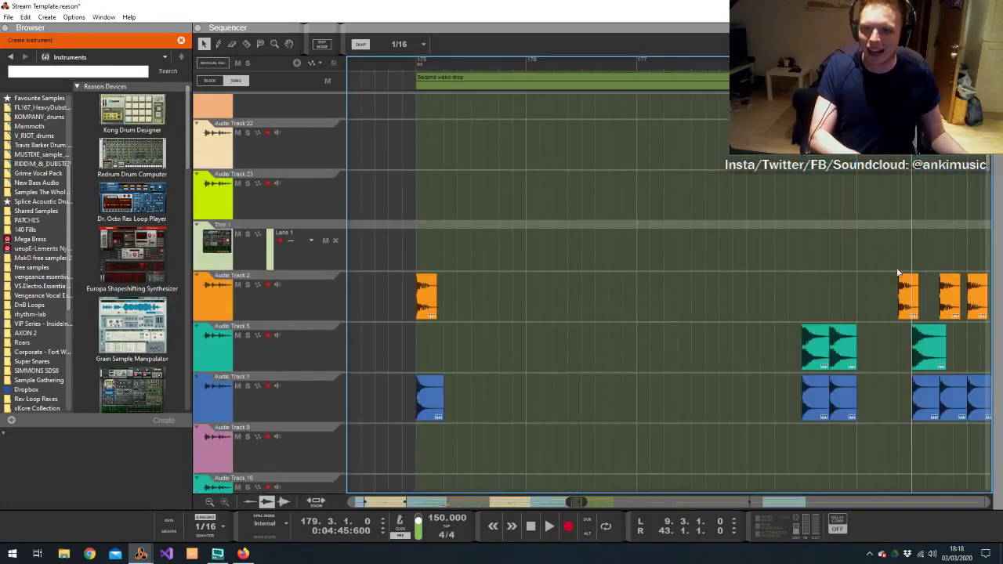
scroll(897, 235, up, 8)
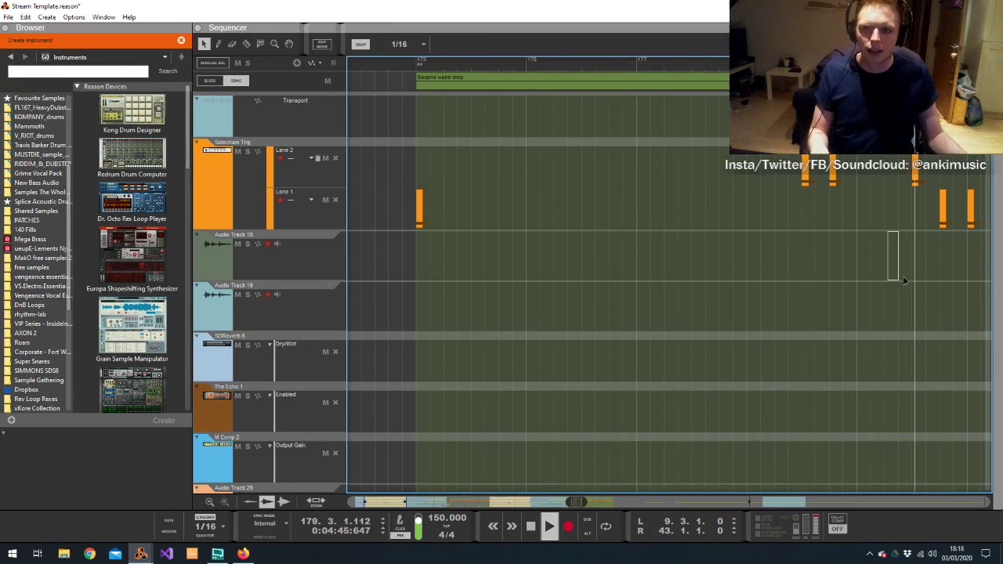
scroll(878, 258, down, 10)
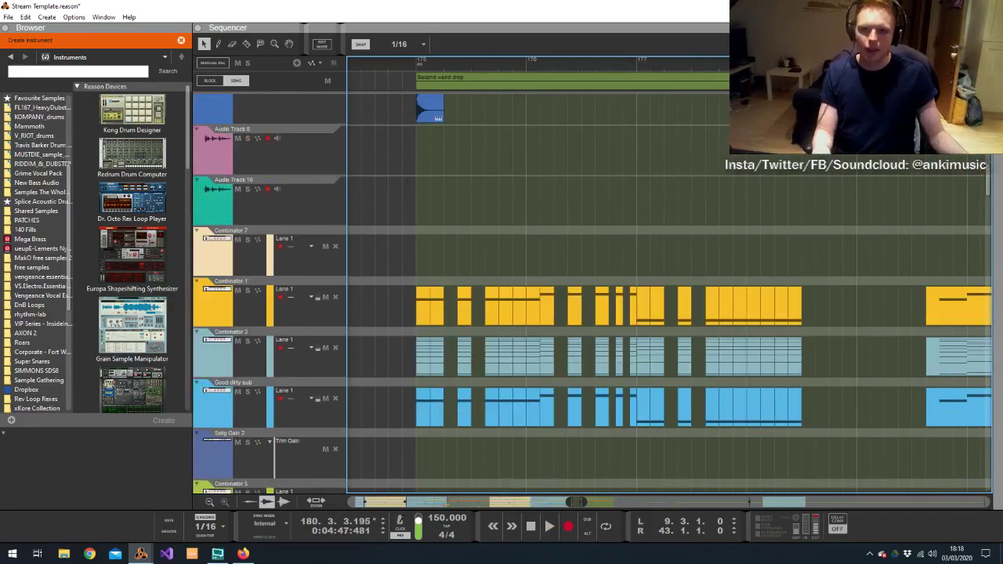
scroll(876, 255, down, 5)
scroll(886, 270, down, 15)
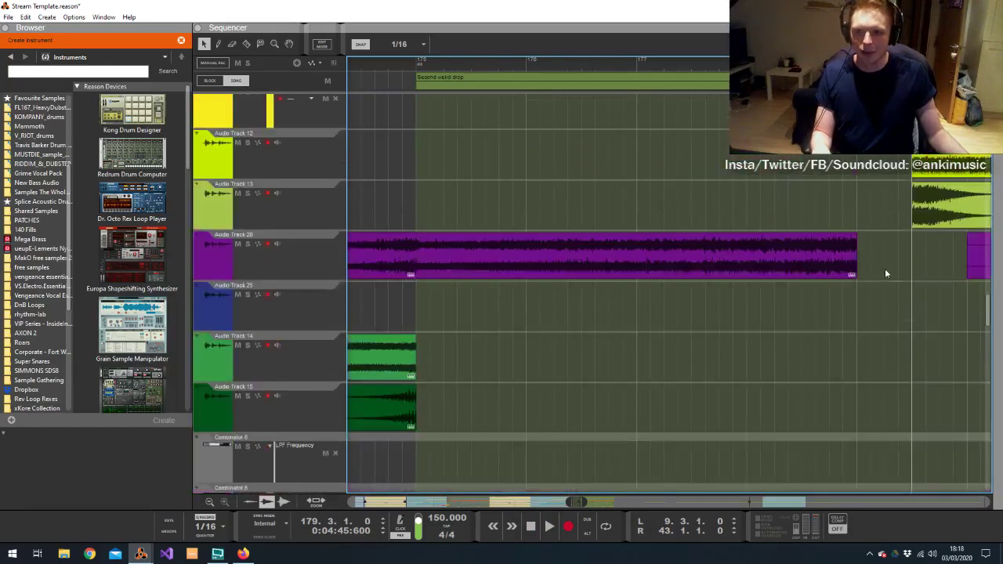
scroll(922, 287, up, 20)
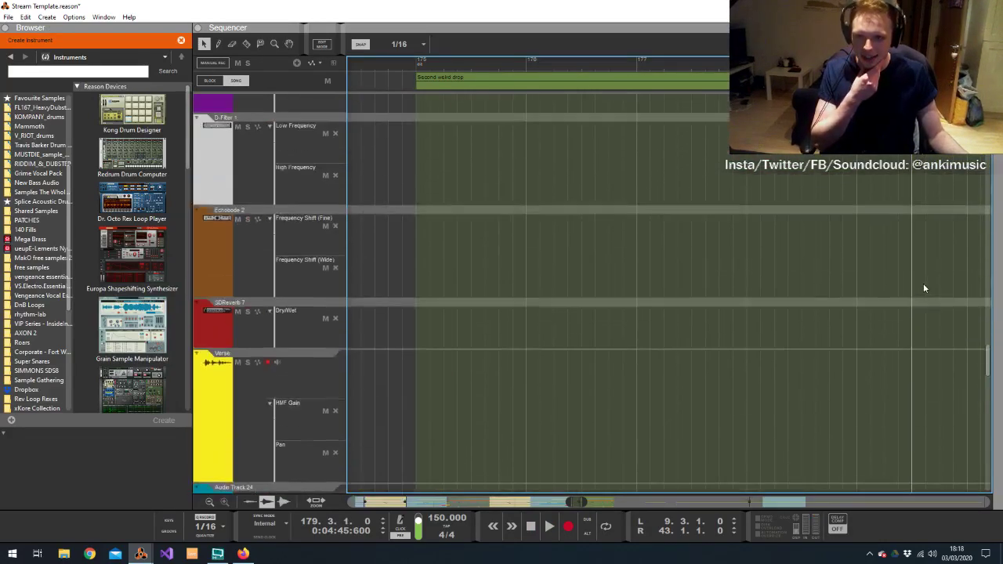
scroll(939, 293, down, 4)
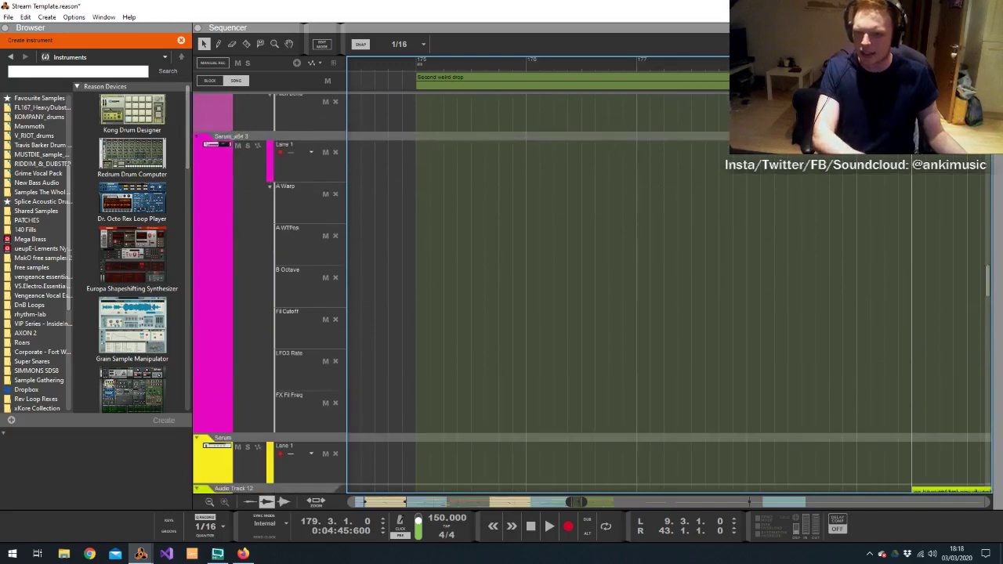
scroll(660, 435, up, 15)
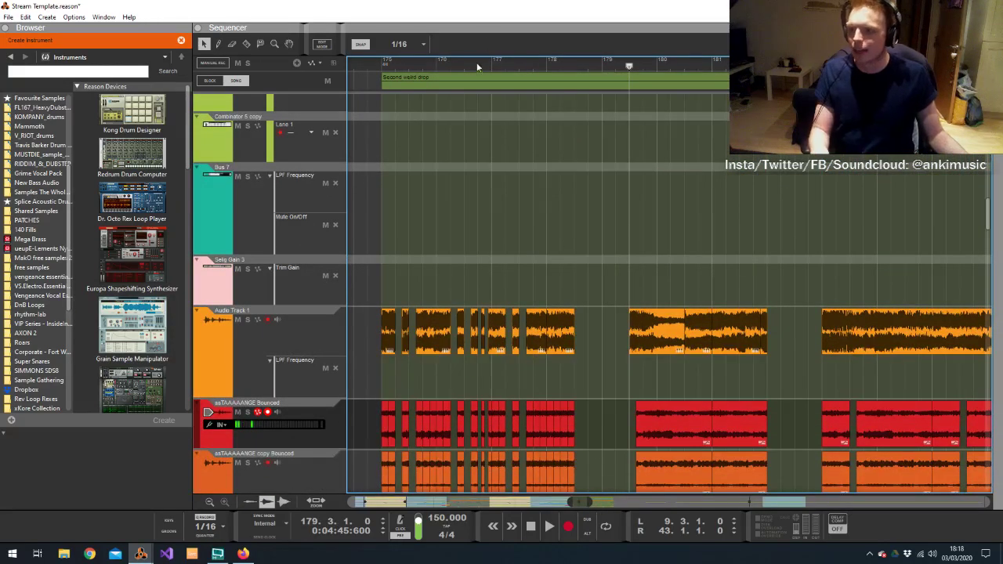
Raise the pitch bend range of the Monotone in Combinator 1 and add a Pitch Bend automation lane to its track
mouse_move(413, 67)
mouse_down()
mouse_move(413, 76)
mouse_move(530, 134)
mouse_up()
scroll(507, 163, down, 1)
scroll(507, 164, down, 3)
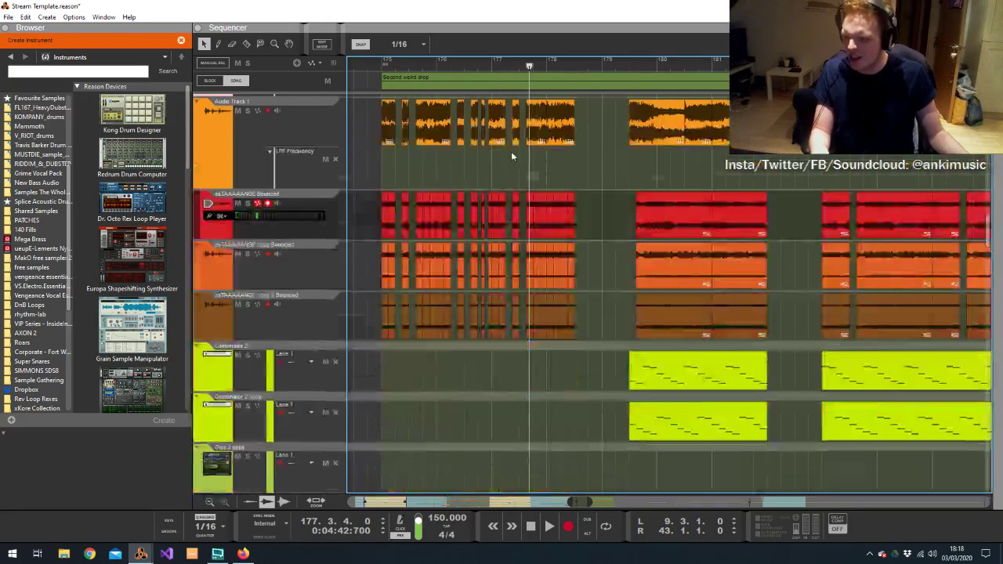
scroll(511, 156, up, 8)
key(alt+Tab)
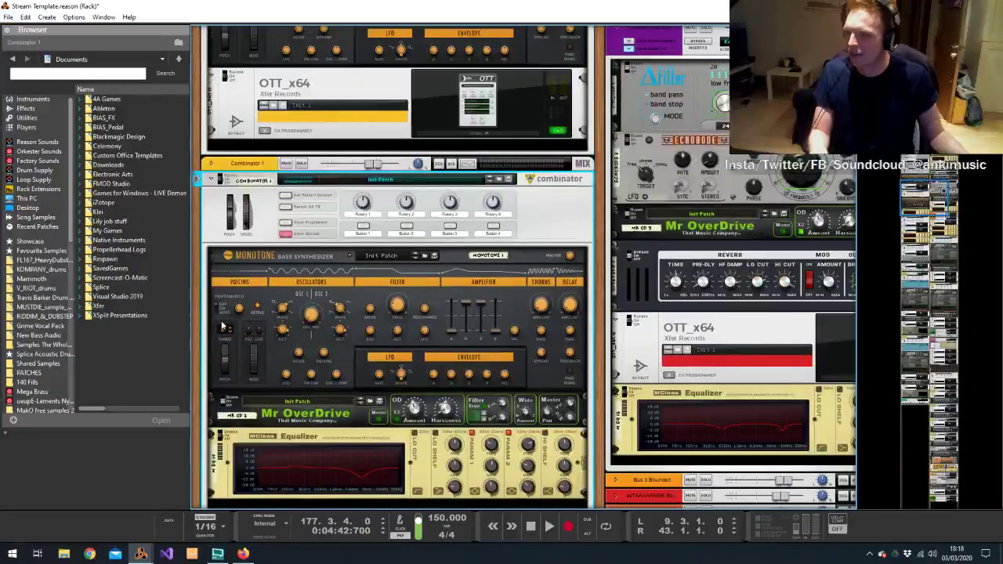
click(232, 332)
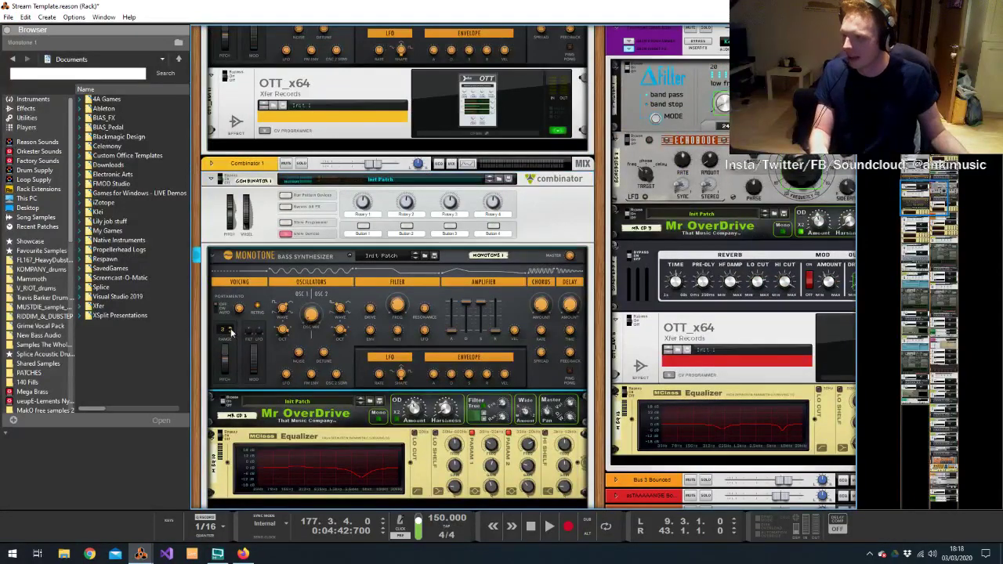
key(alt+Tab)
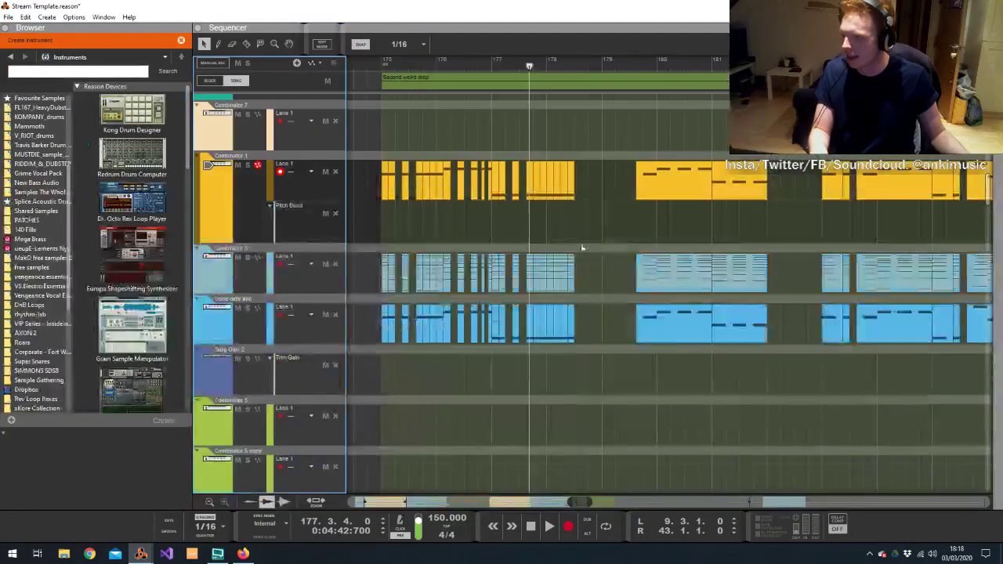
Draw a Combinator 1 pitch bend clip from 177.3.3 to 178.3.1 with a ramp rising from zero to the maximum
drag(527, 223, 572, 225)
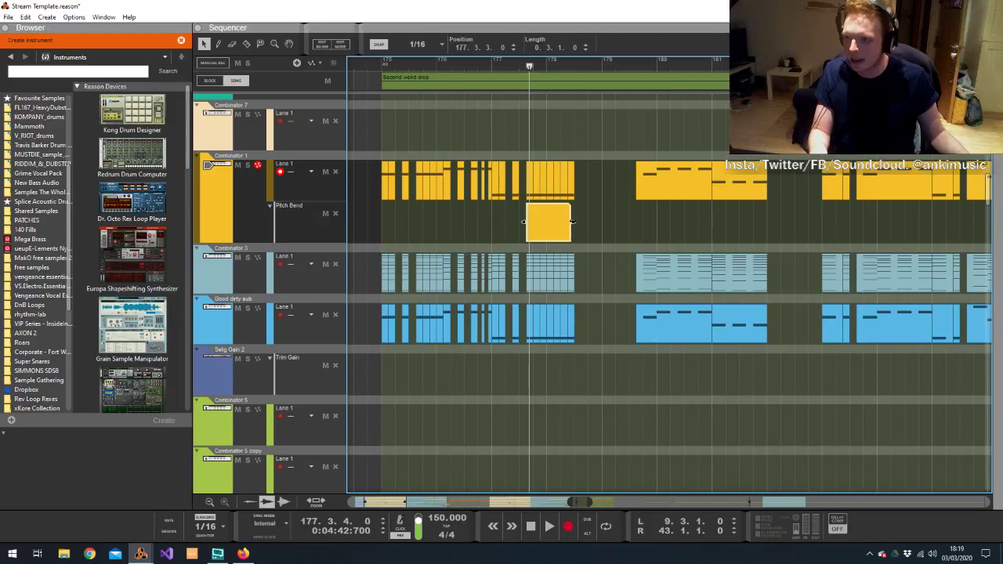
double_click(571, 227)
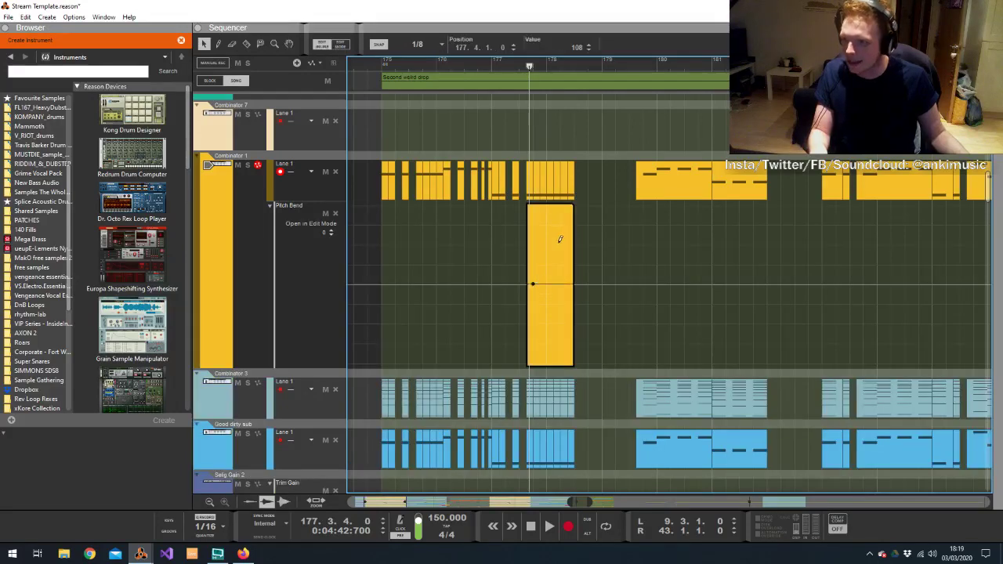
drag(576, 203, 575, 205)
double_click(474, 301)
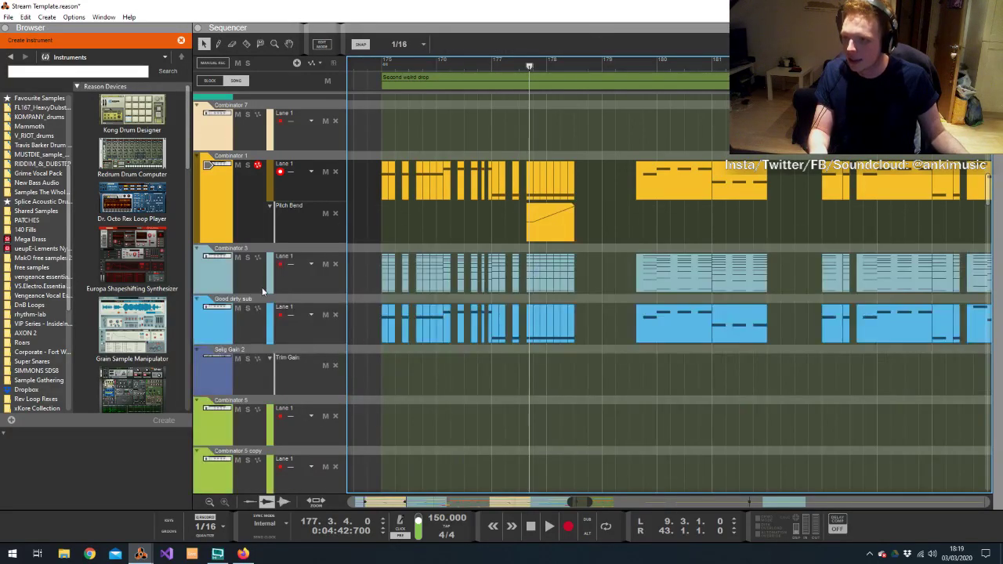
Set the Combinator 3 Serum's bend range to 4 and -4 semitones and copy the pitch bend ramp clip onto its track
key(alt+Tab)
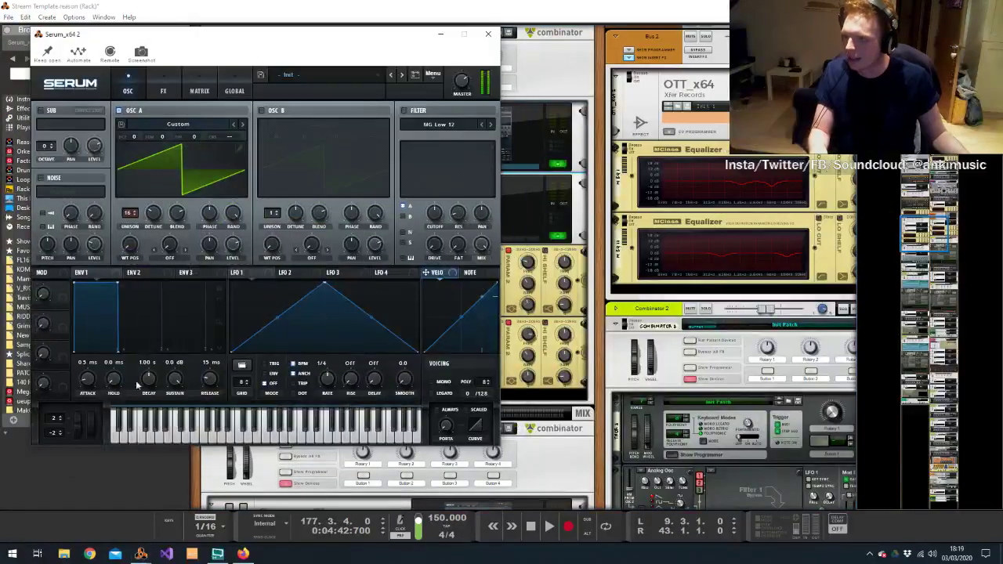
scroll(57, 418, up, 2)
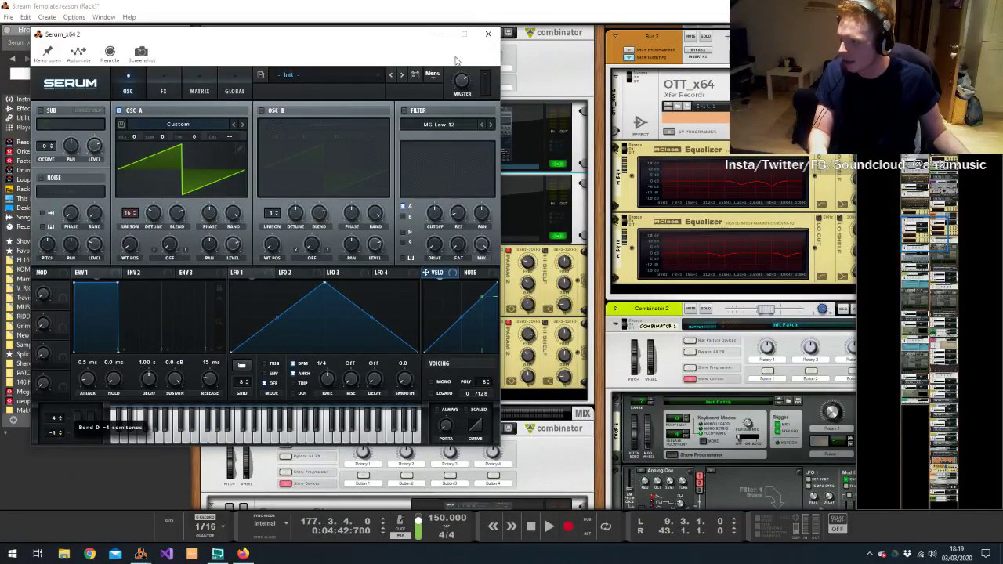
click(489, 33)
key(alt+Tab)
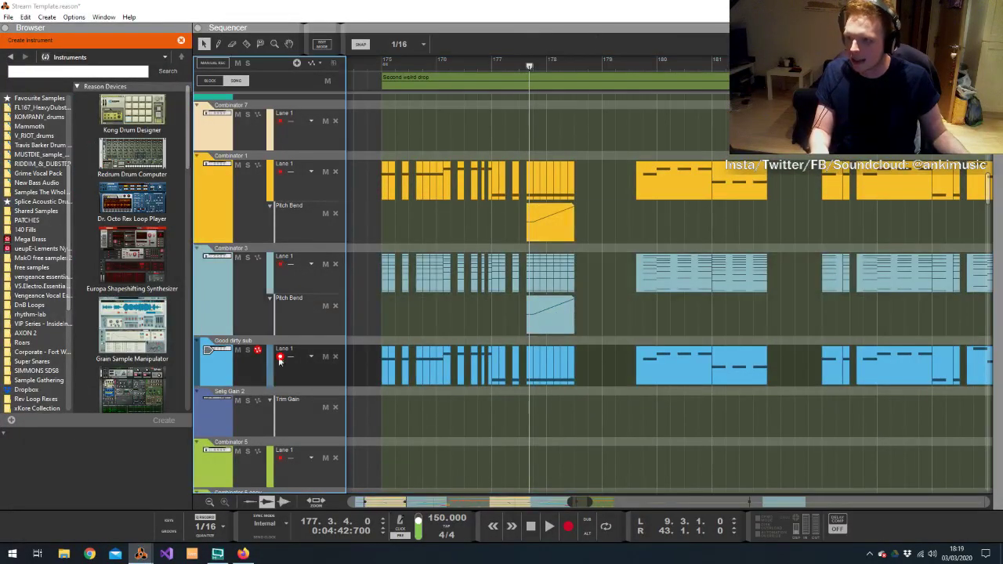
Set the Good dirty sub Serum's bend range to 4 and -4 semitones and copy the ramp clip to its Pitch Bend lane at 177.3.3
key(alt+Tab)
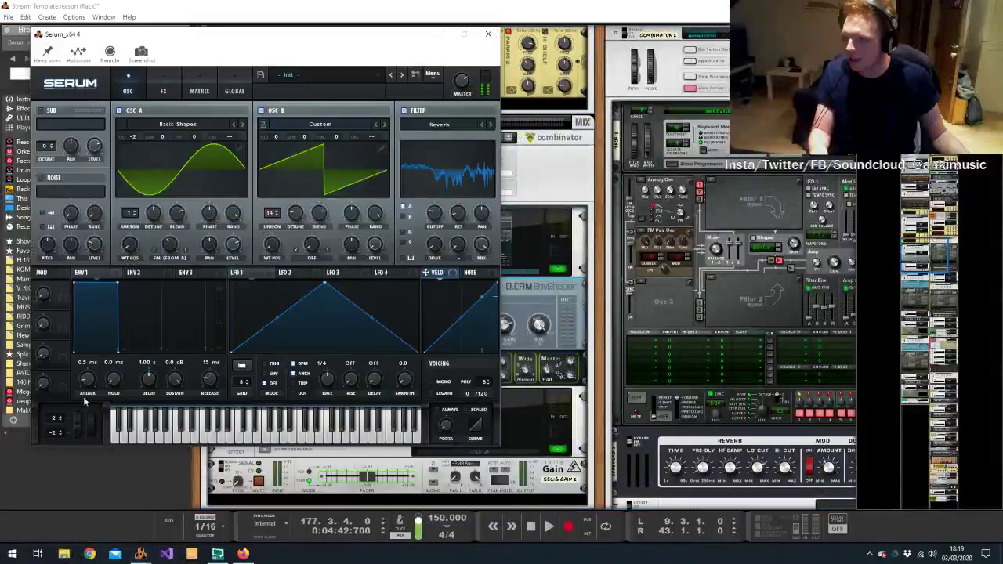
scroll(62, 419, up, 2)
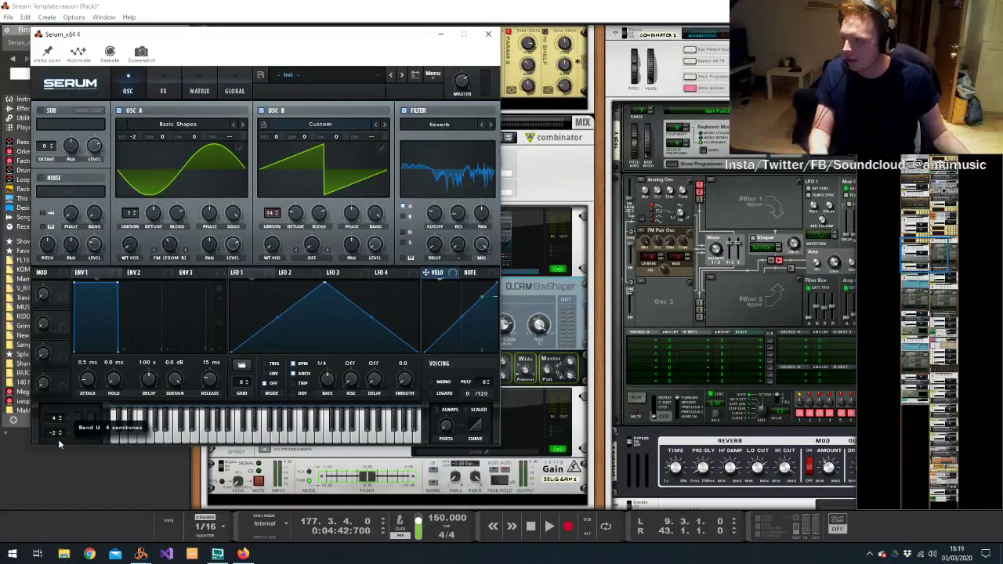
scroll(62, 435, down, 2)
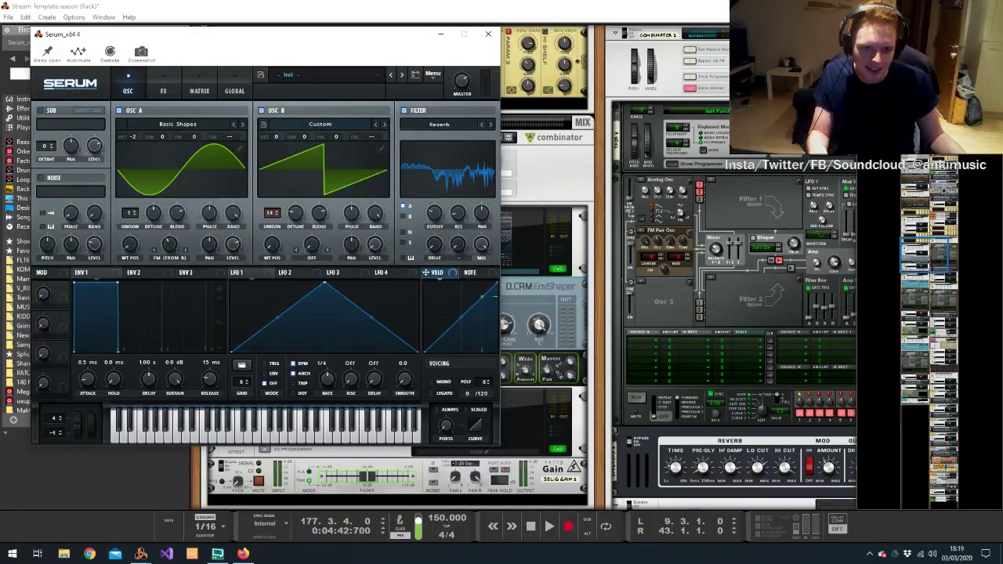
click(487, 36)
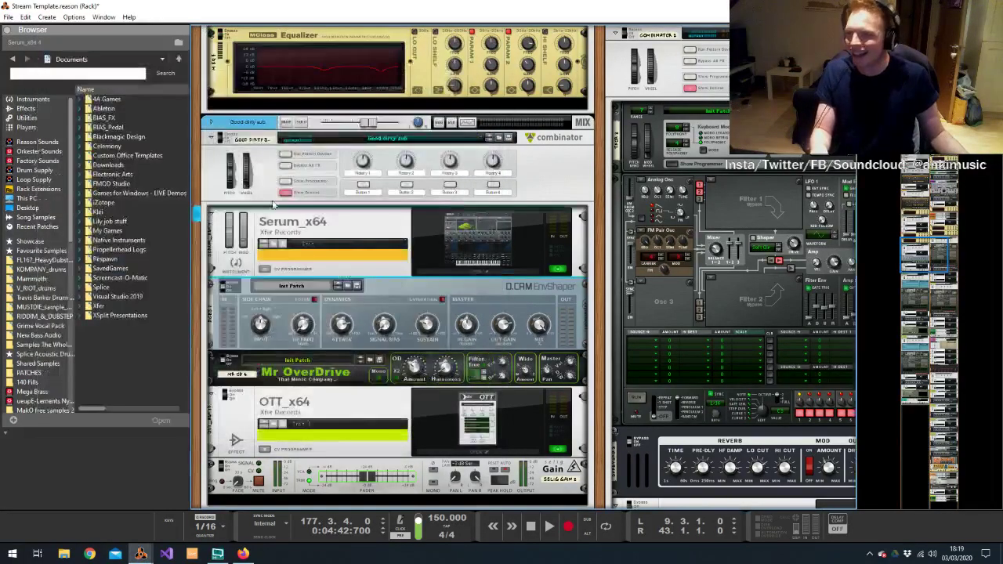
key(F7)
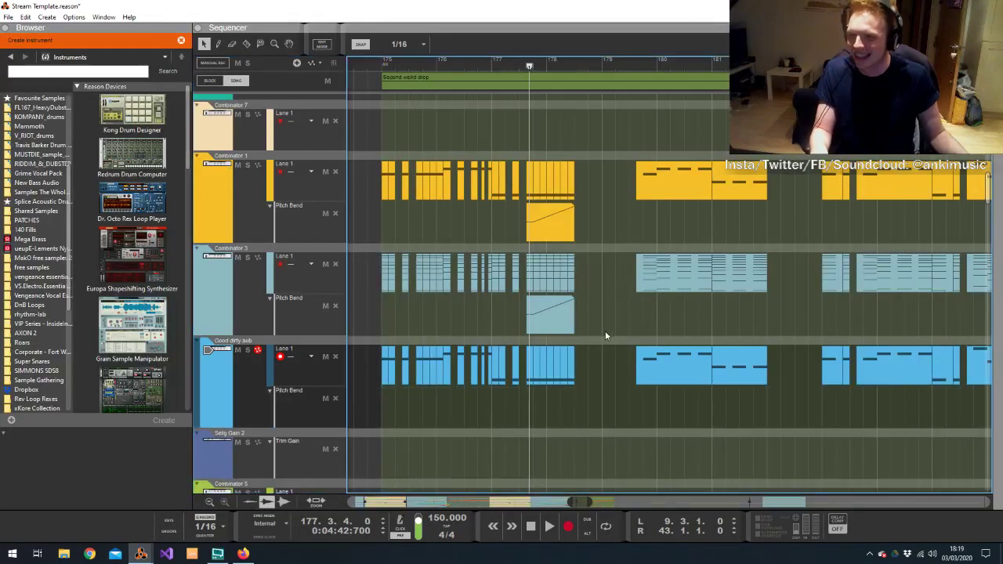
click(547, 414)
drag(554, 424, 549, 423)
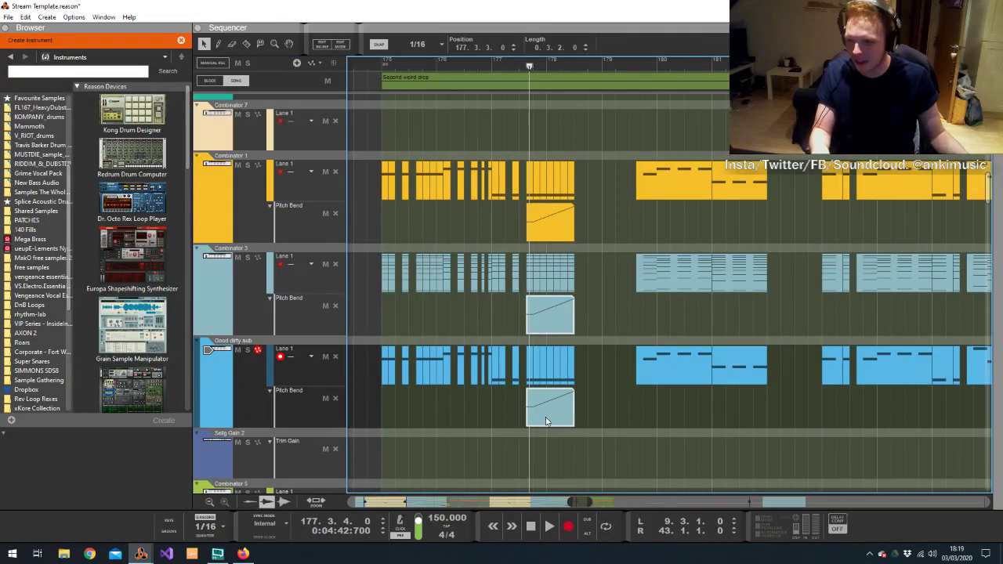
Play the chopped section from bar 175 into bar 179 to hear the pitch bend ramps
key(space)
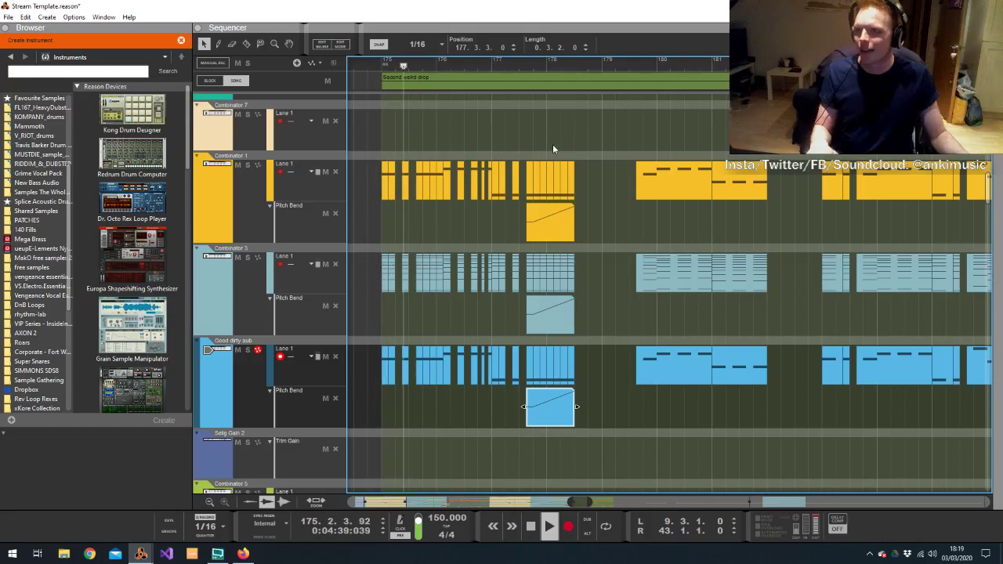
scroll(533, 192, down, 4)
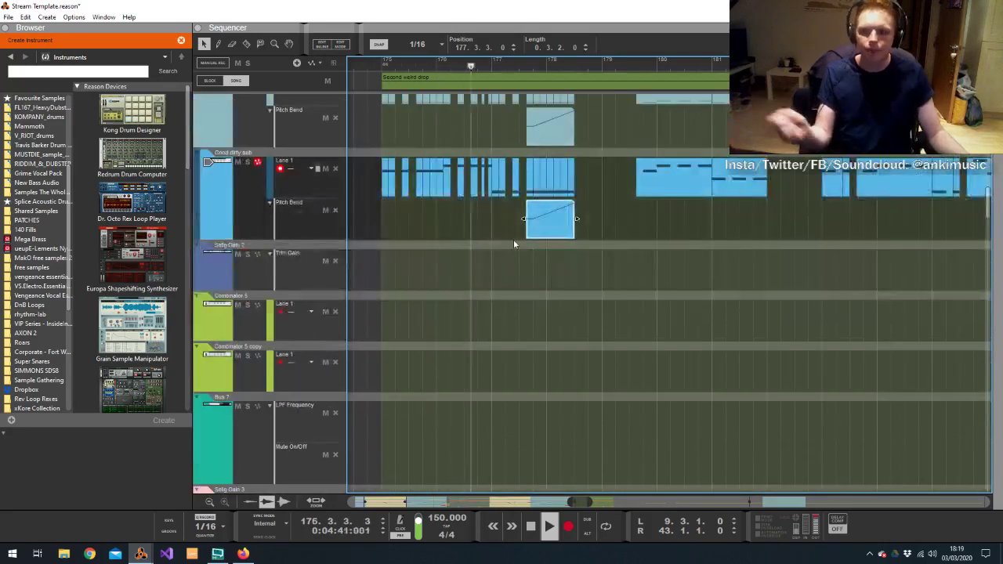
click(490, 272)
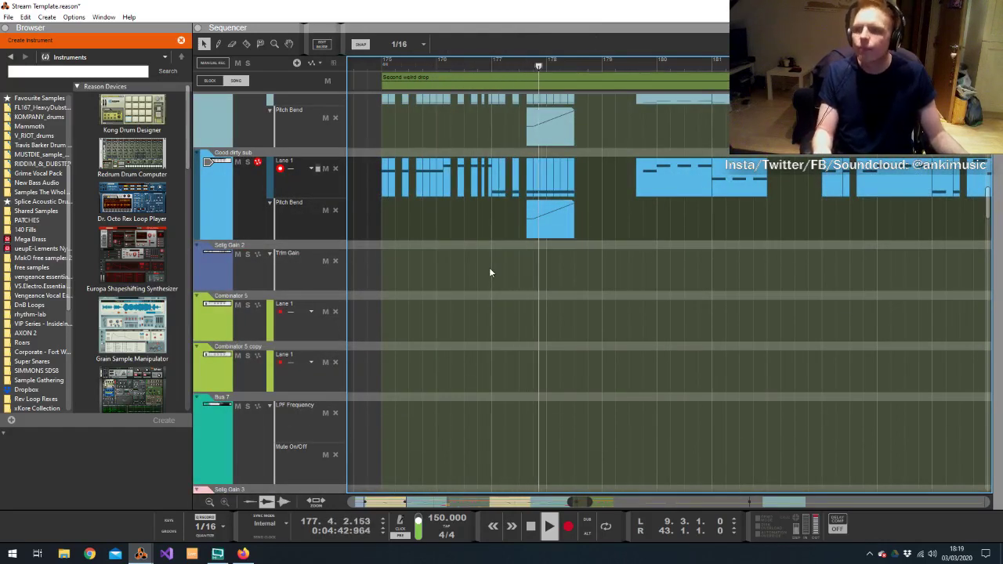
scroll(489, 271, up, 4)
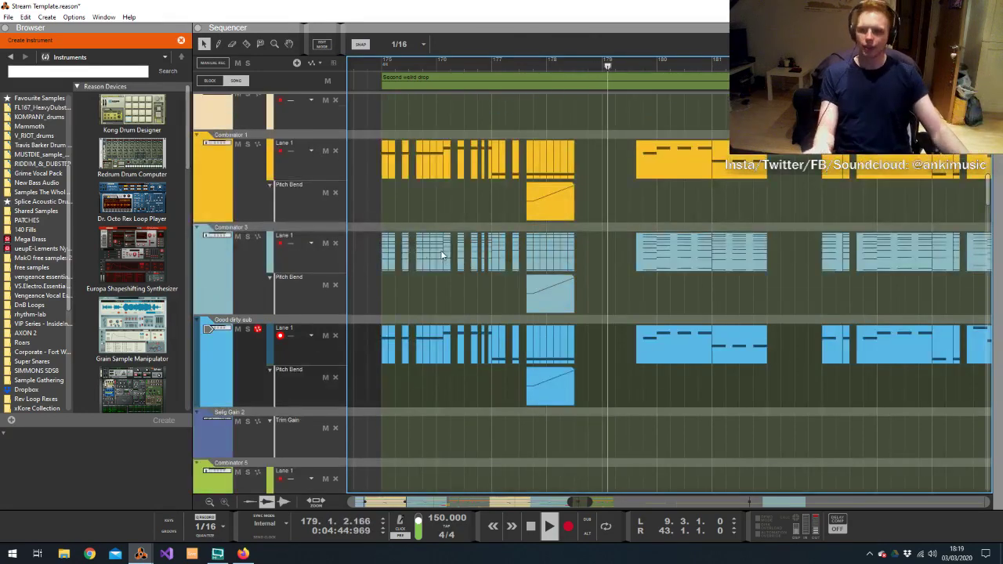
Lower the Combinator 1 Monotone's pitch bend range to 2 and the Combinator 3 Serum's bend range to 2 and -2 semitones
key(alt+Tab)
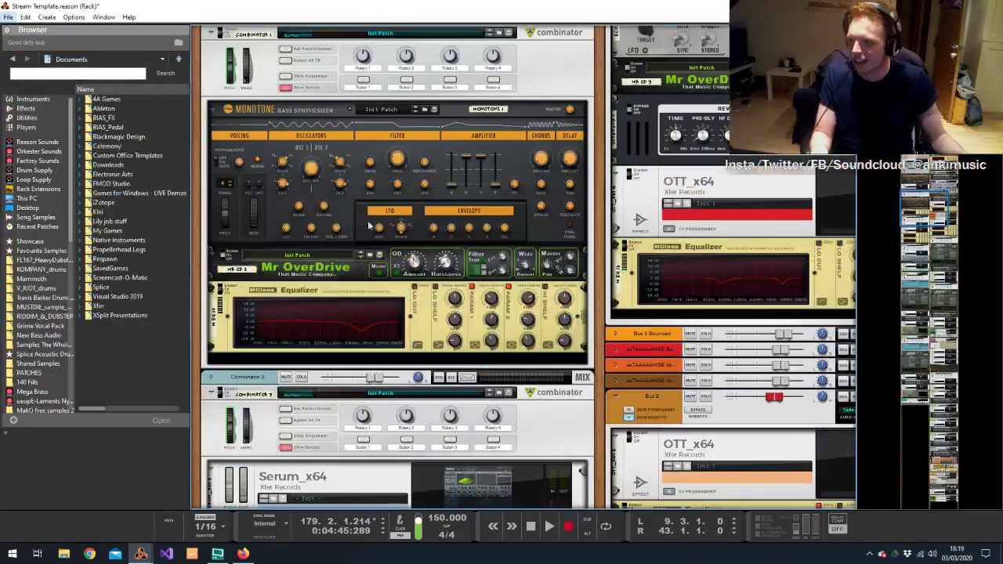
click(298, 136)
key(alt+Tab)
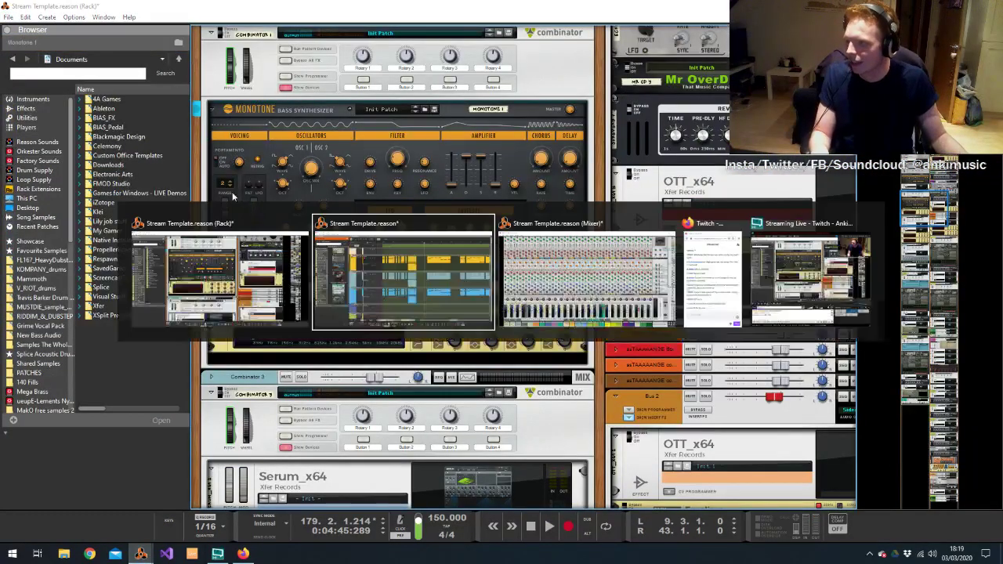
click(353, 478)
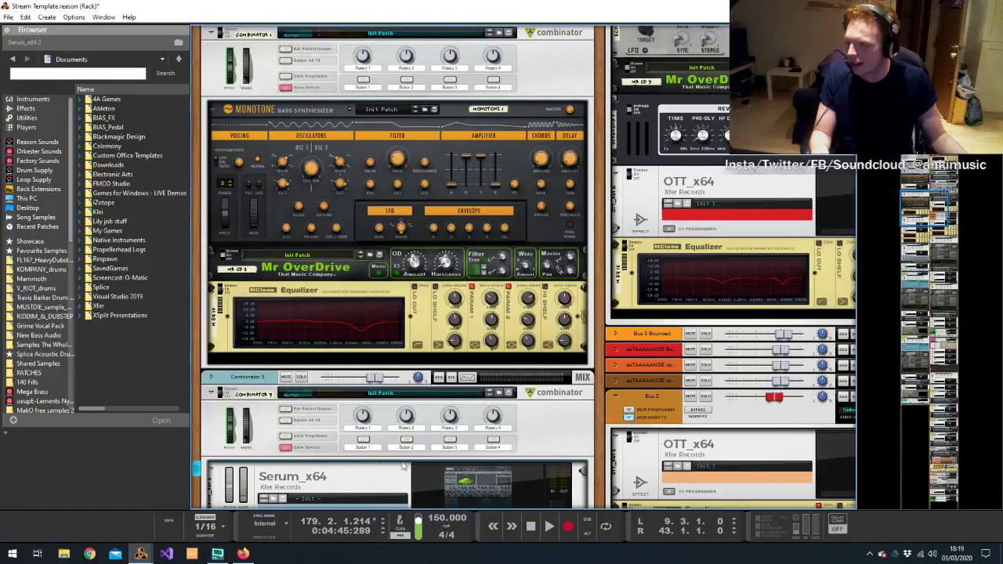
click(476, 493)
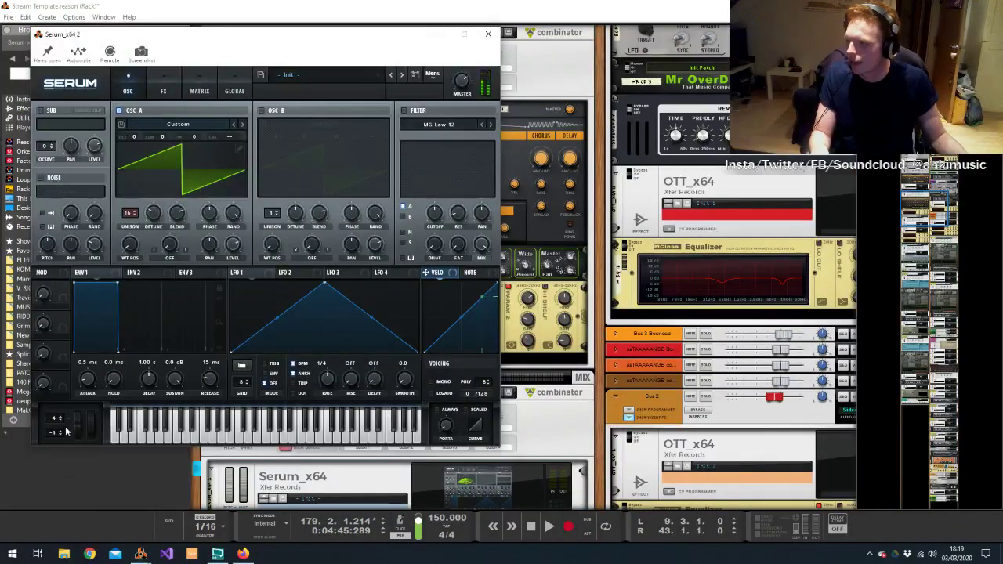
drag(60, 423, 64, 431)
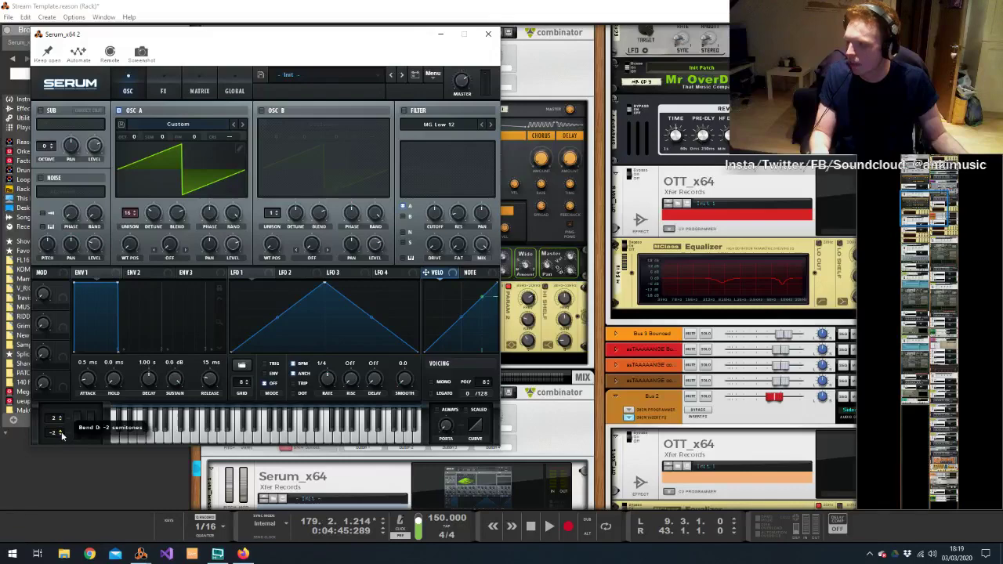
key(alt+Tab)
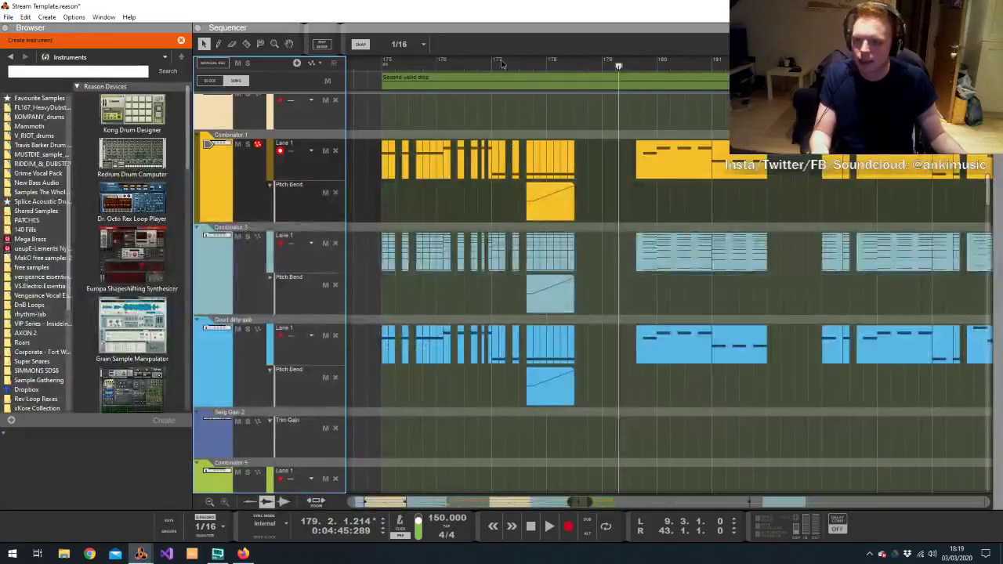
Play from bar 177 and lower the upward bend range of the Good dirty sub Serum
click(503, 63)
scroll(594, 258, down, 2)
key(alt+Tab)
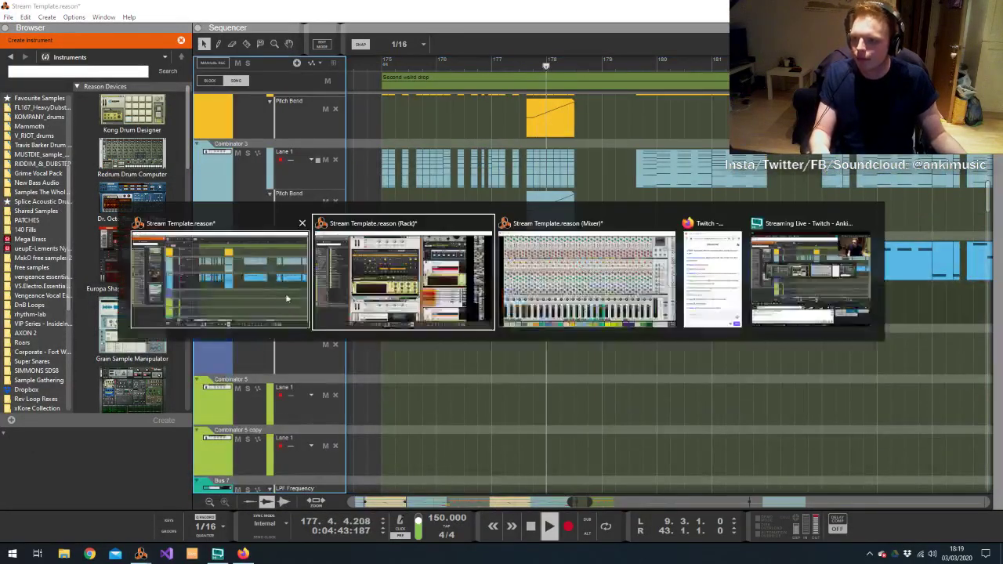
click(432, 282)
click(492, 33)
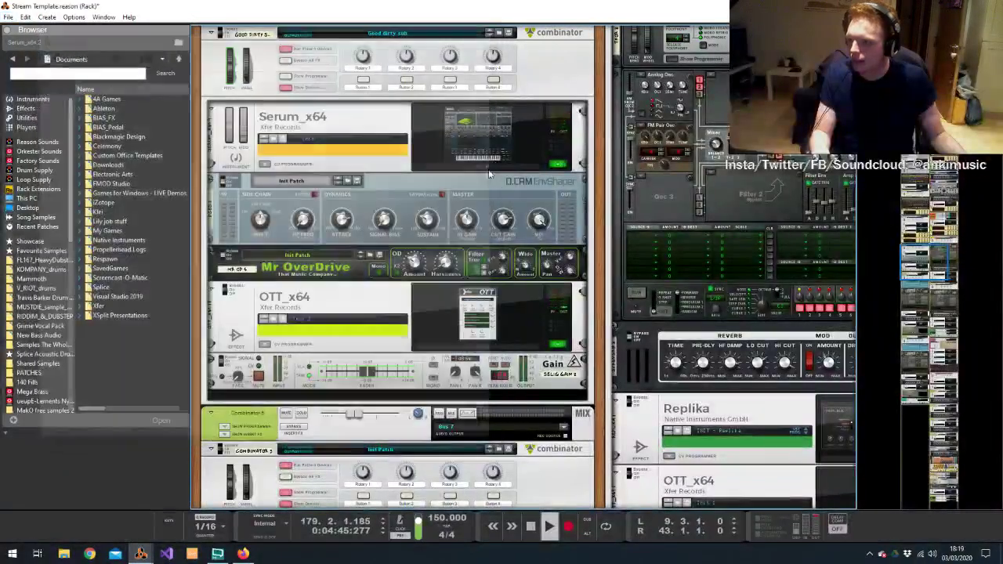
scroll(384, 261, up, 3)
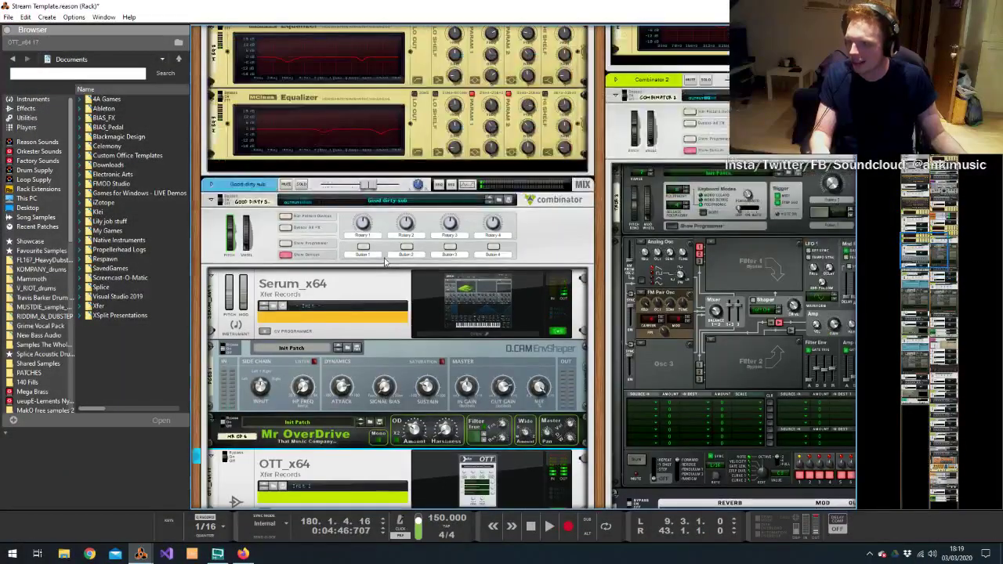
click(266, 305)
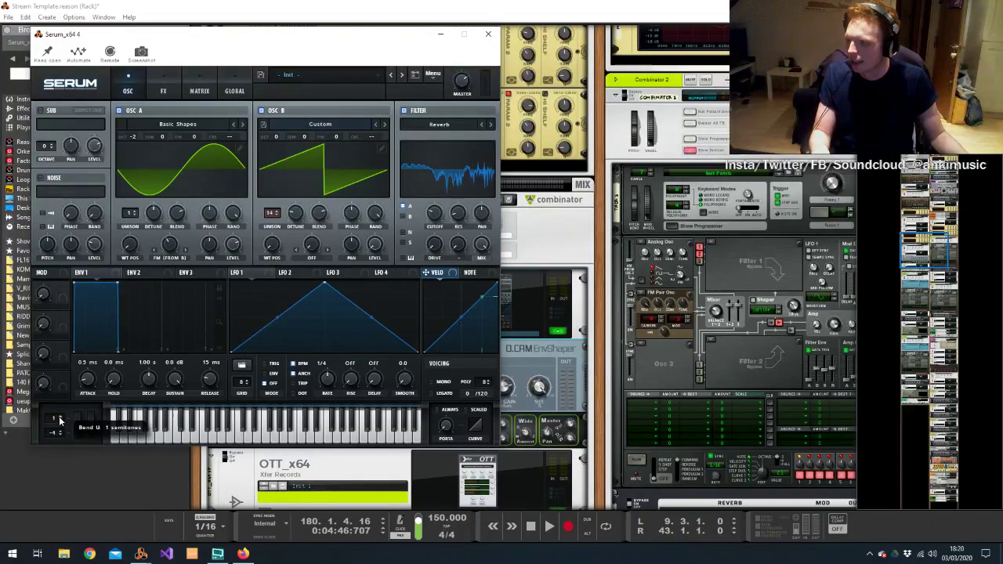
click(485, 35)
Play the pitch bend rise from bar 177 up to its end in bar 178
key(alt+Tab)
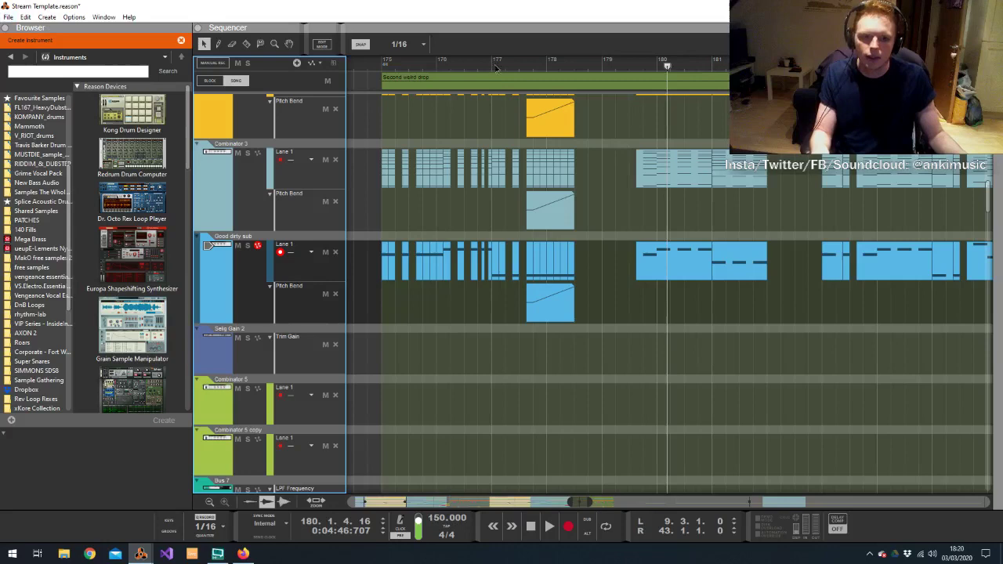
click(495, 68)
key(space)
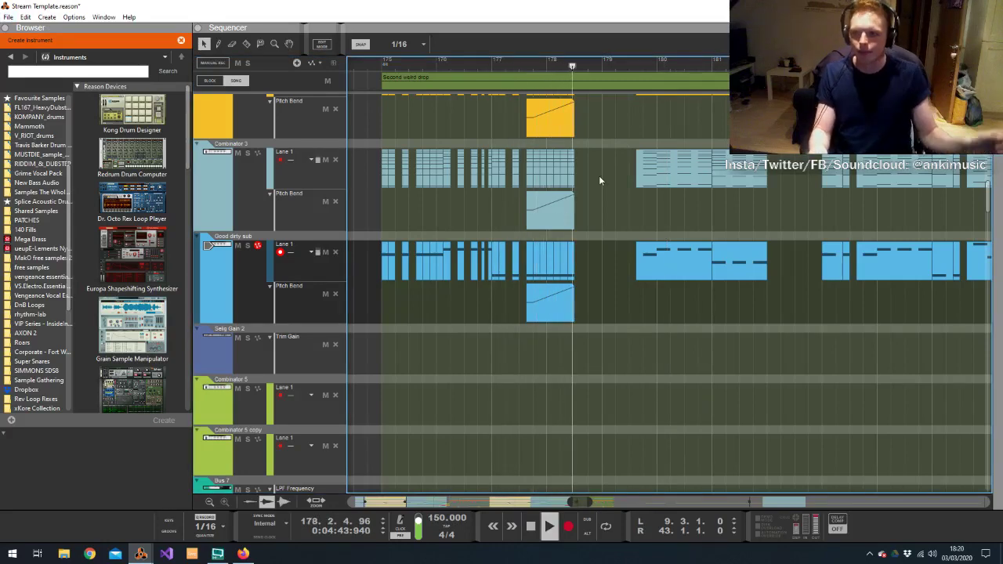
key(space)
Set the song position to 178.3.1 and create a new audio track directly below Audio Track 7
click(575, 68)
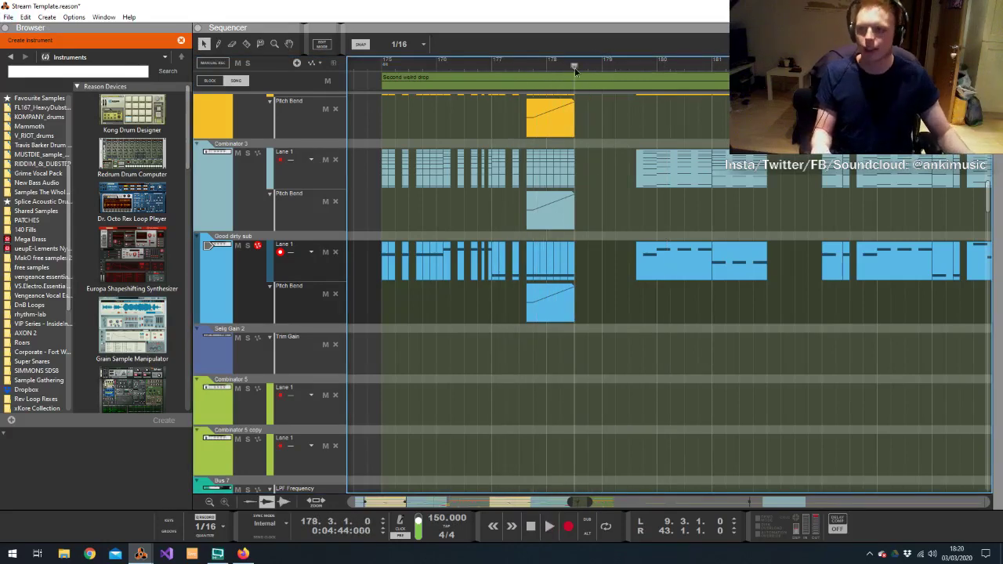
scroll(657, 245, down, 10)
scroll(666, 257, down, 10)
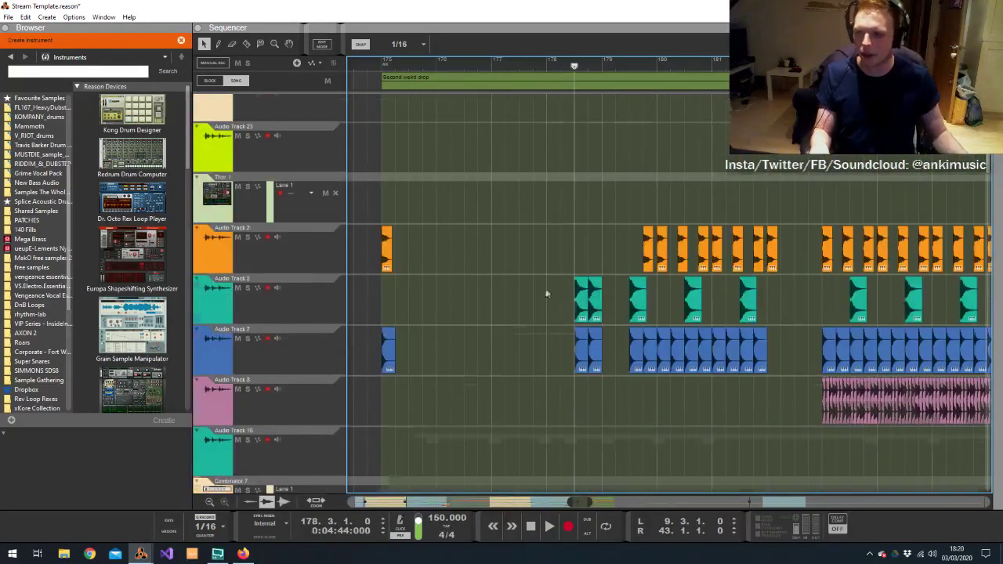
click(279, 221)
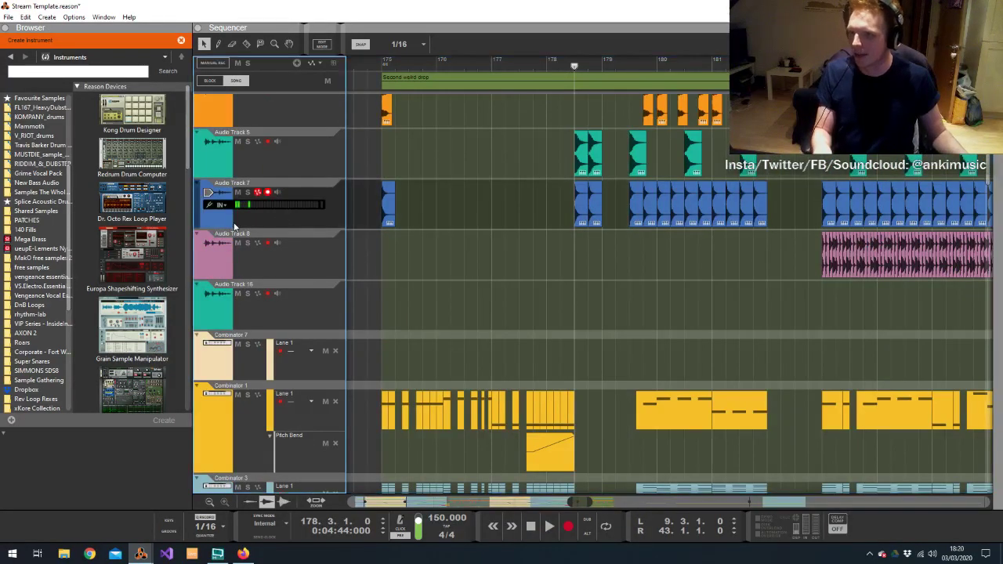
key(ctrl+t)
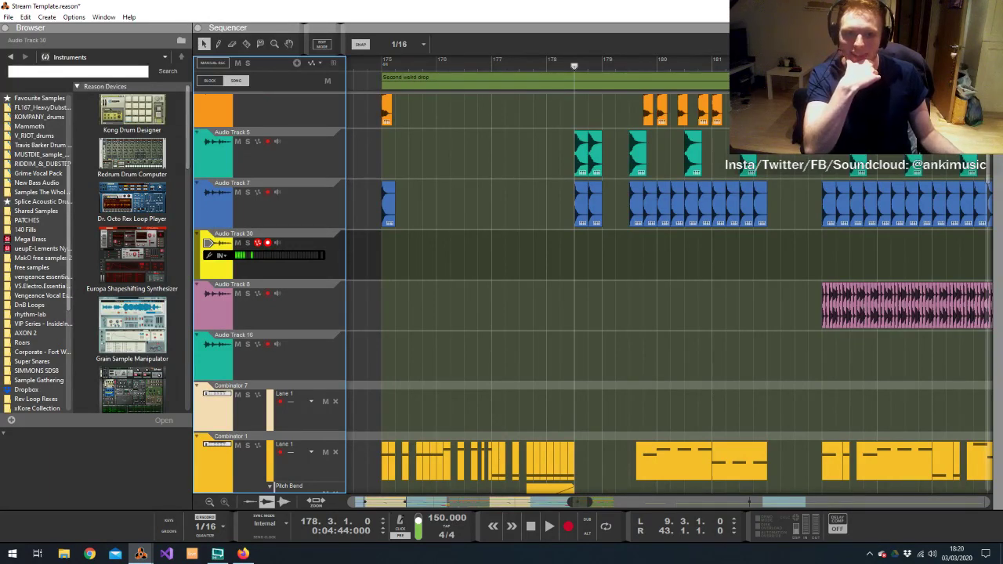
right_click(946, 553)
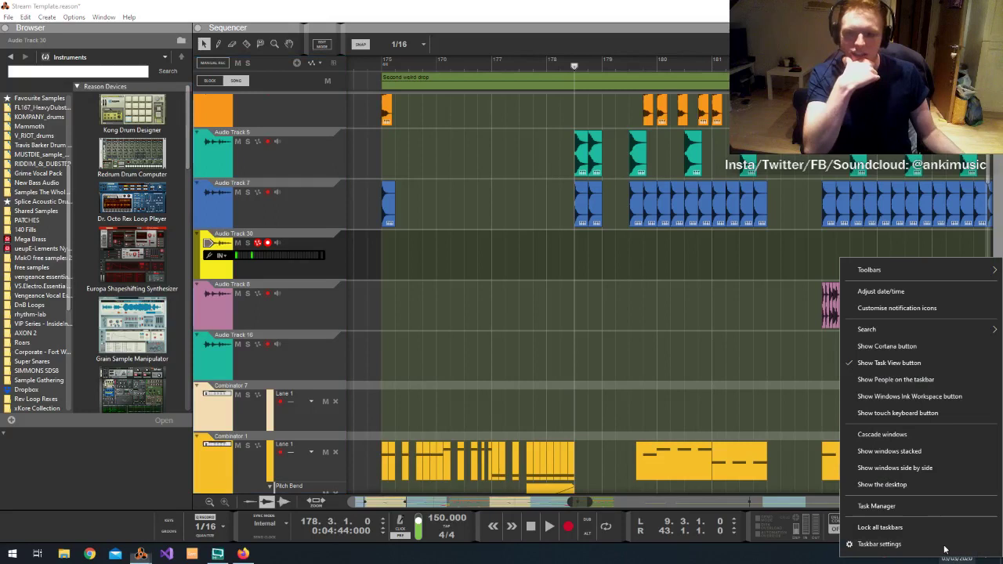
click(898, 290)
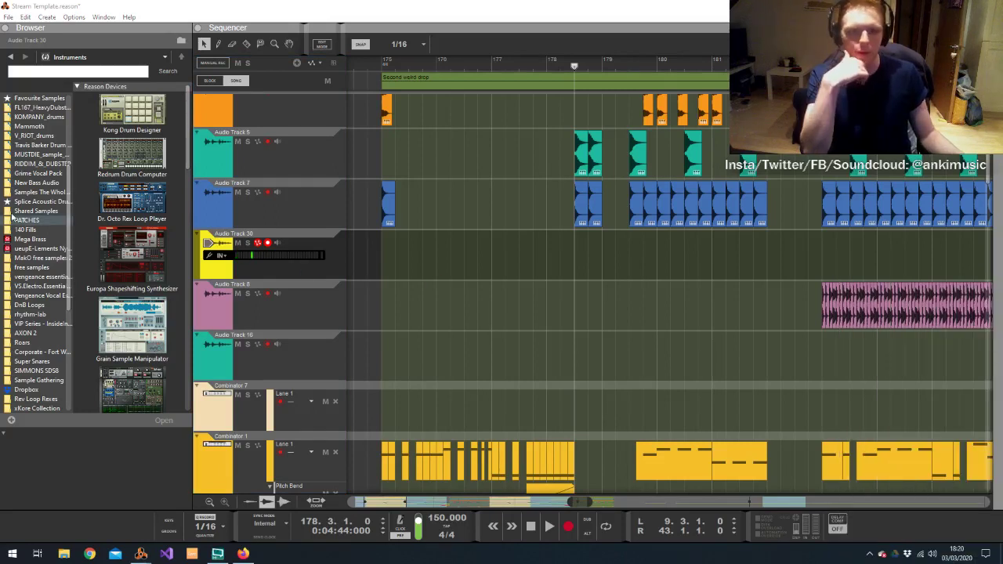
Open the New Bass Audio folder and audition its Bendy, Cluck, Dooiing and Fyond samples
scroll(39, 211, up, 3)
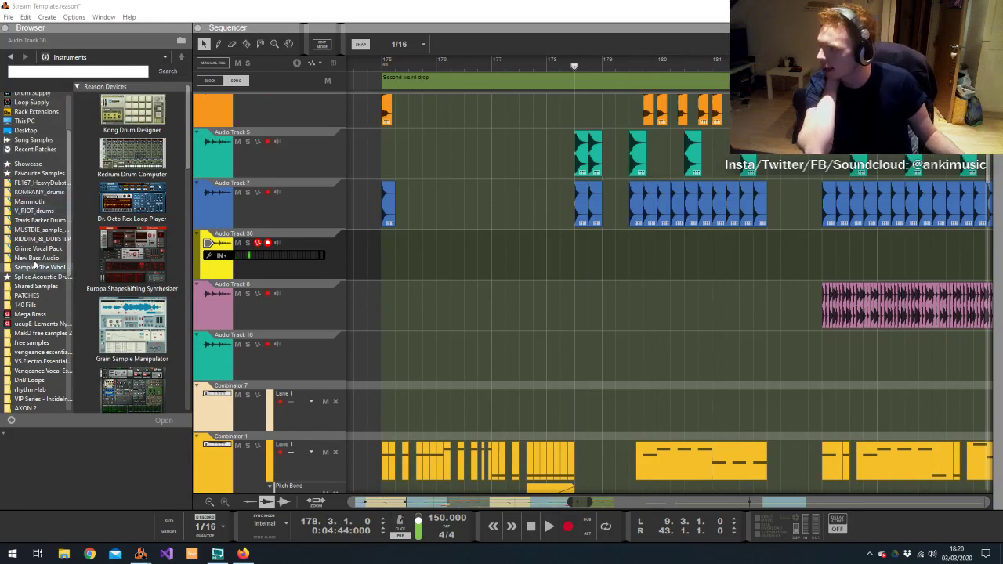
click(35, 258)
click(130, 125)
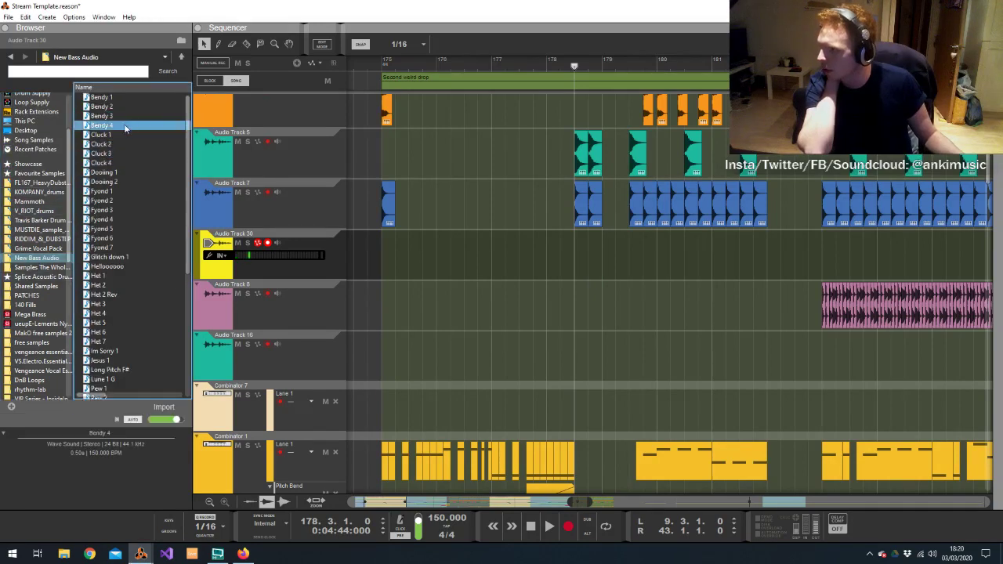
click(117, 107)
click(102, 163)
click(111, 145)
click(108, 163)
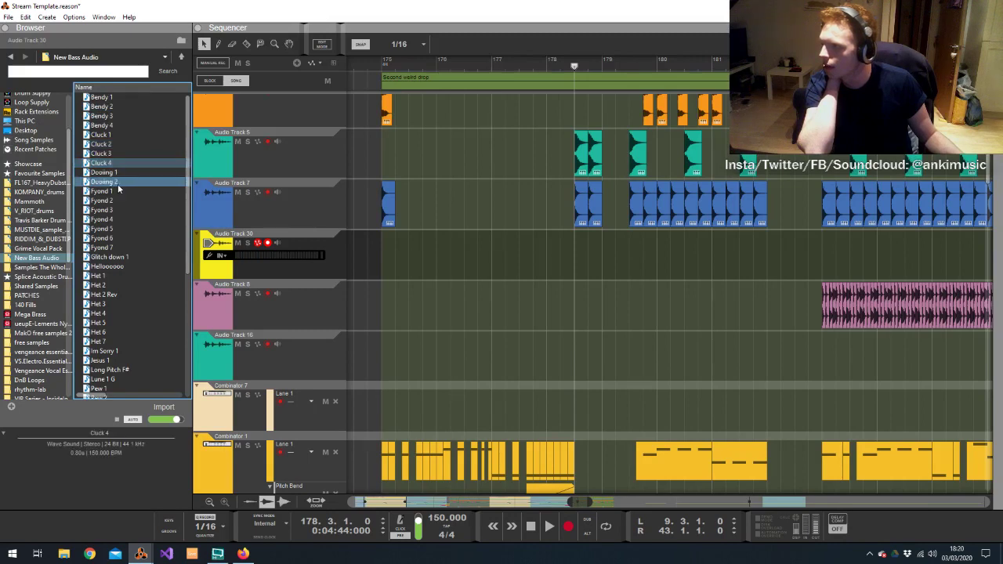
click(108, 135)
click(112, 146)
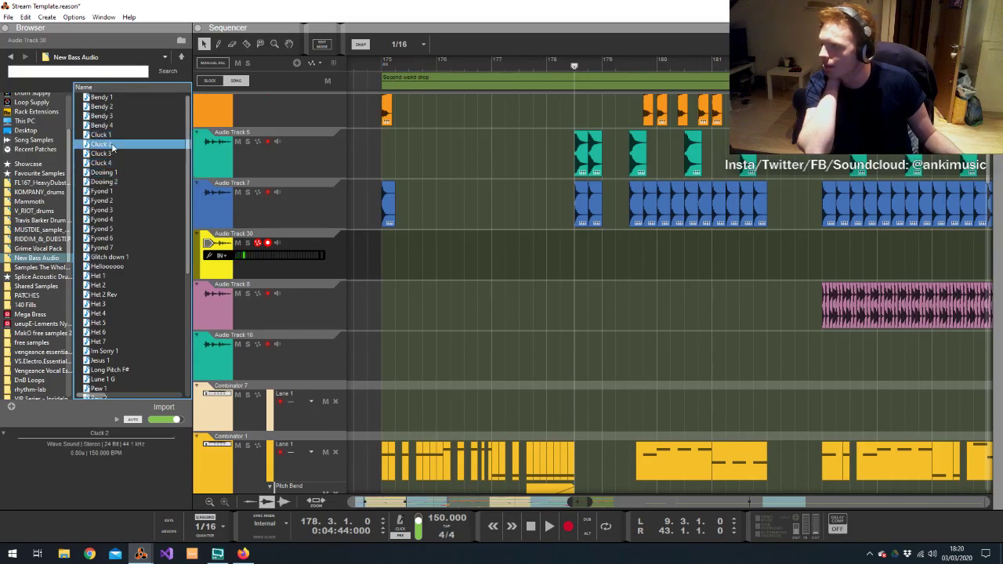
click(112, 136)
click(109, 174)
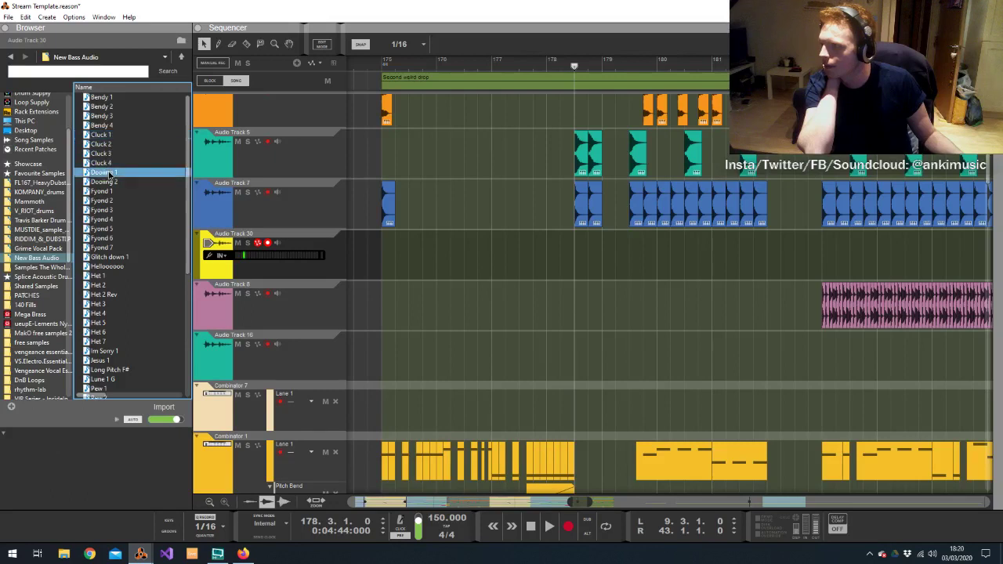
click(110, 195)
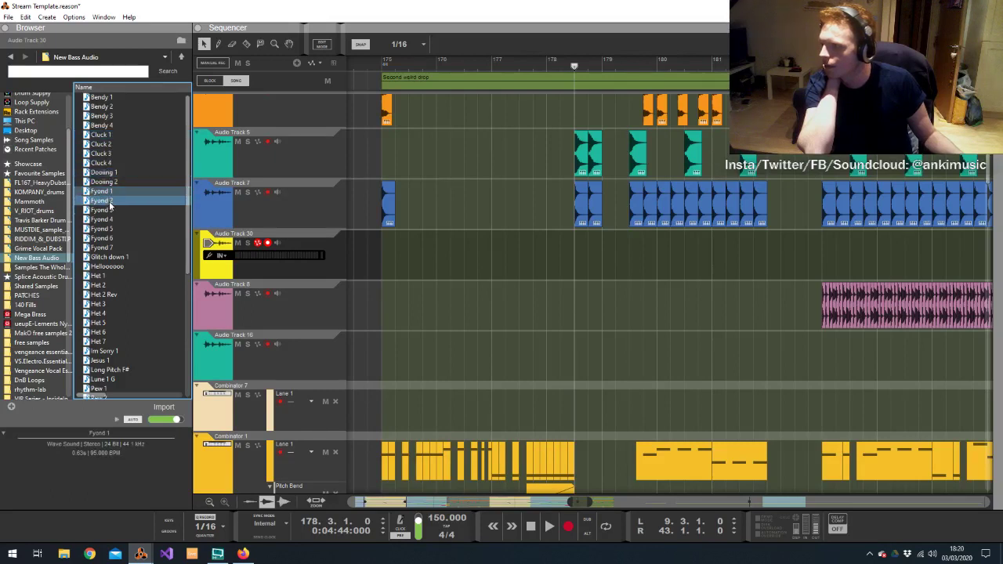
Place the Fyond 1 sample on Audio Track 30 at 178.3.1 and play the passage leading into it
mouse_move(108, 196)
mouse_down()
mouse_move(709, 302)
mouse_move(566, 251)
mouse_move(612, 251)
mouse_up()
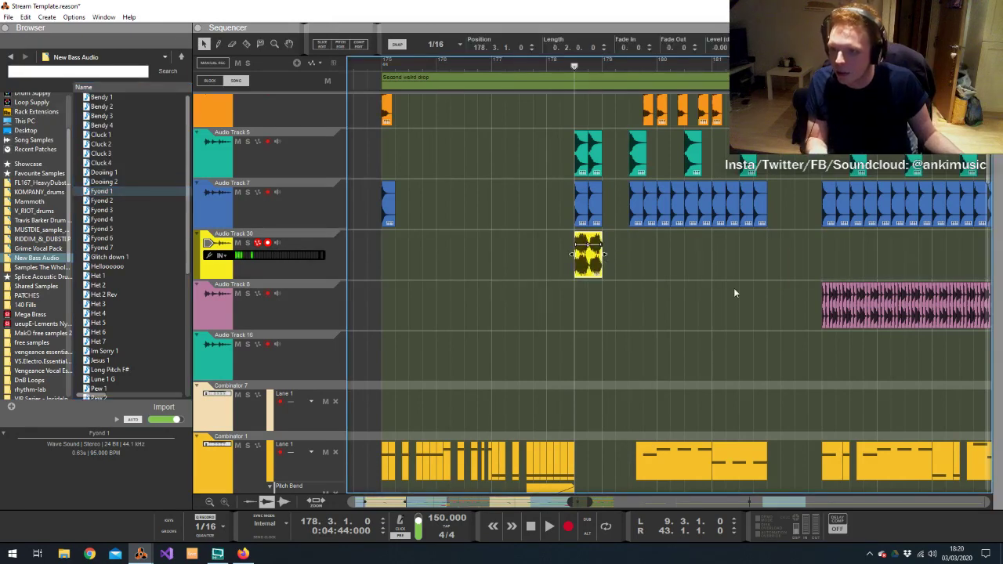
drag(734, 293, 541, 230)
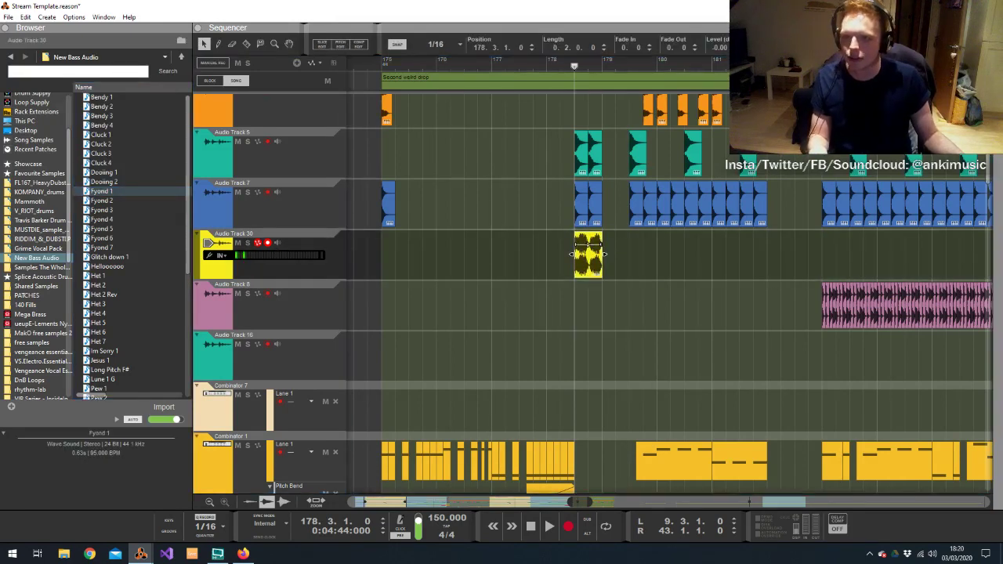
click(395, 59)
key(space)
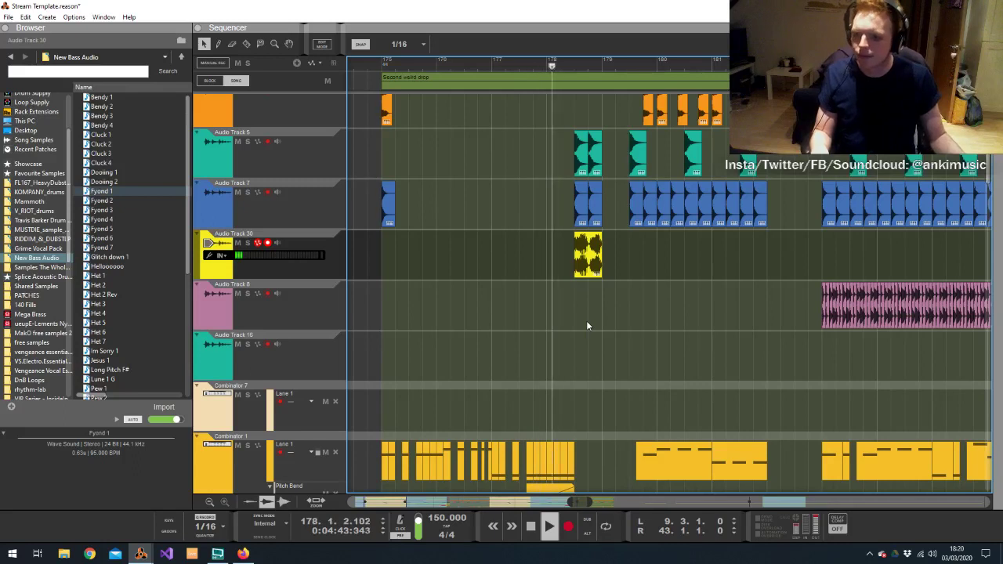
click(573, 60)
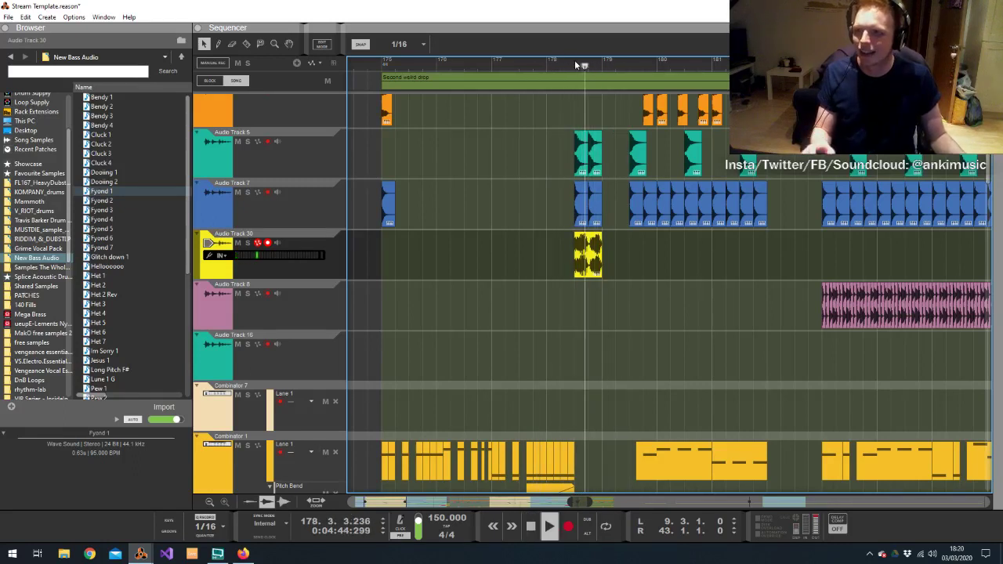
click(575, 65)
key(space)
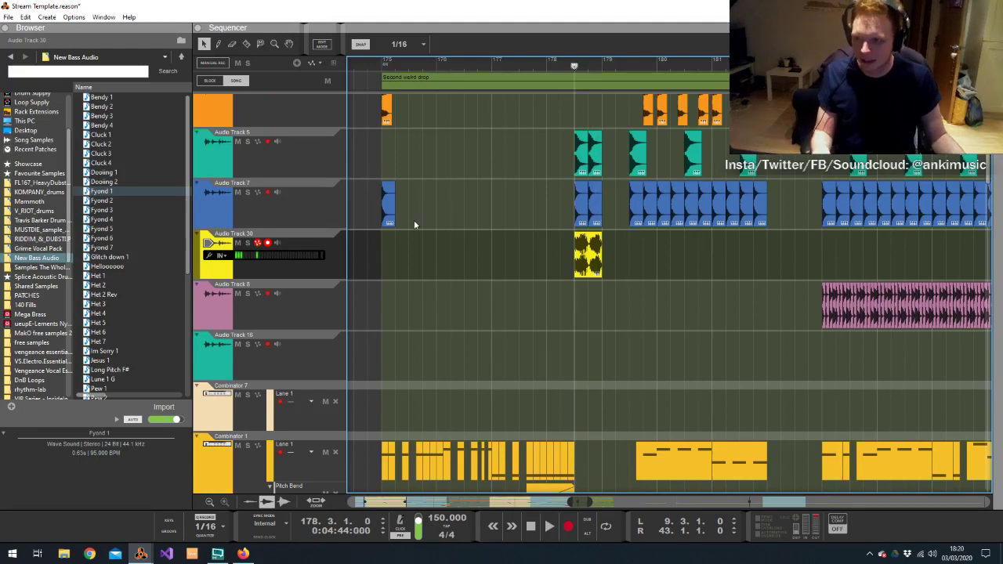
Insert an OTT_x64 multiband compressor on Audio Track 30 in the rack
key(alt+Tab)
click(455, 280)
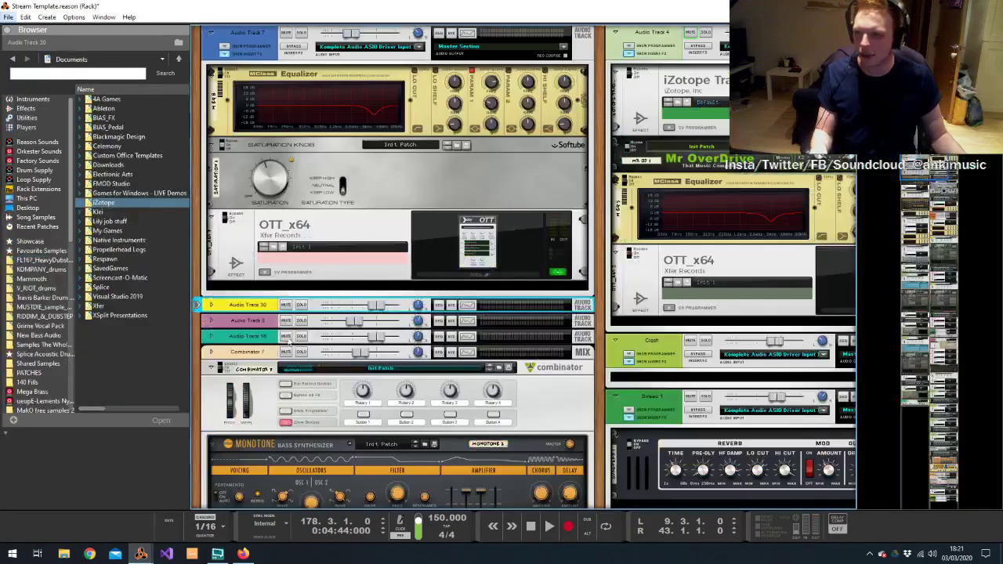
click(210, 306)
right_click(237, 344)
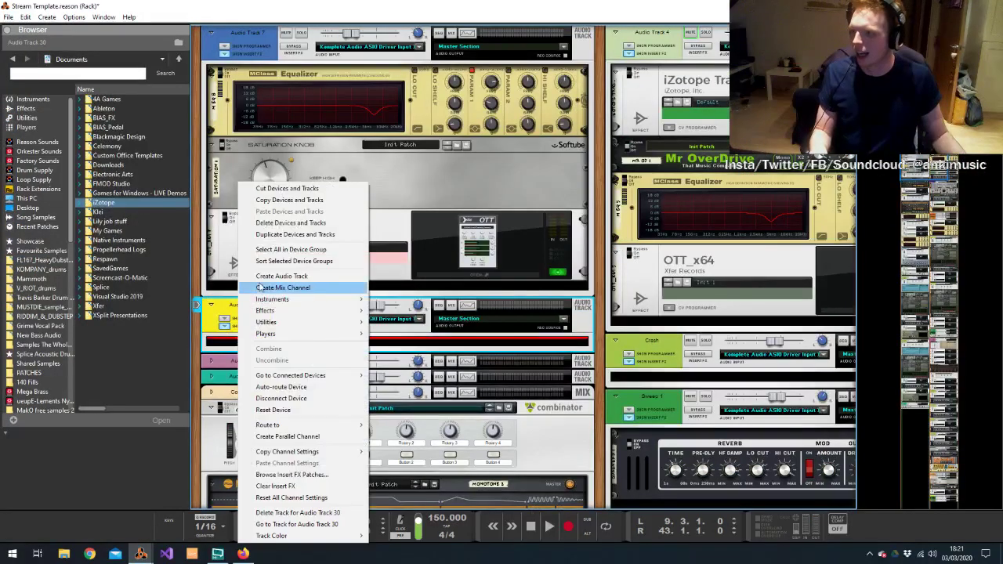
mouse_move(276, 311)
click(445, 165)
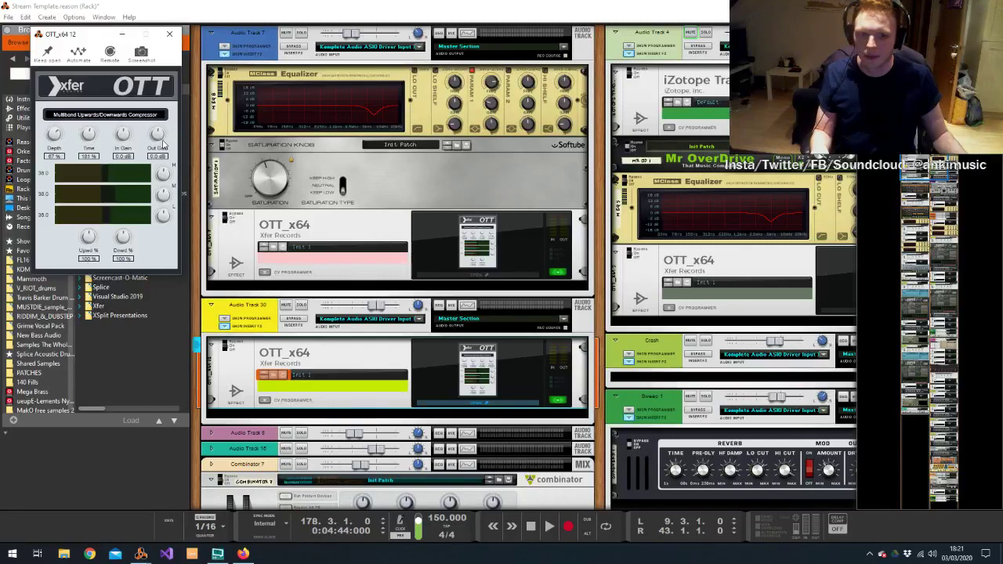
click(169, 36)
Play the Fyond 1 clip through the OTT from 178.3.1 and check the channel level of Audio Track 30
key(alt+Tab)
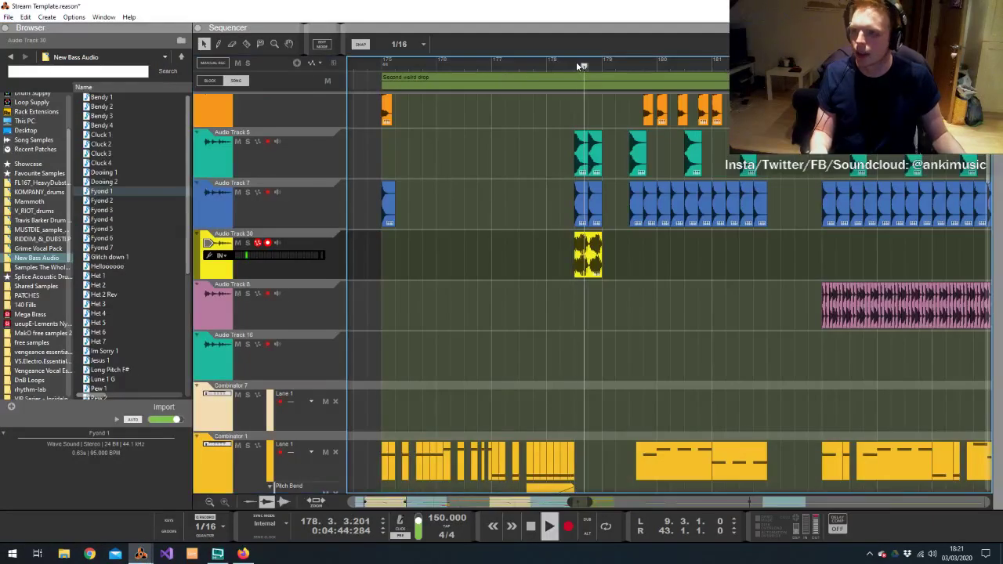
key(alt+Tab)
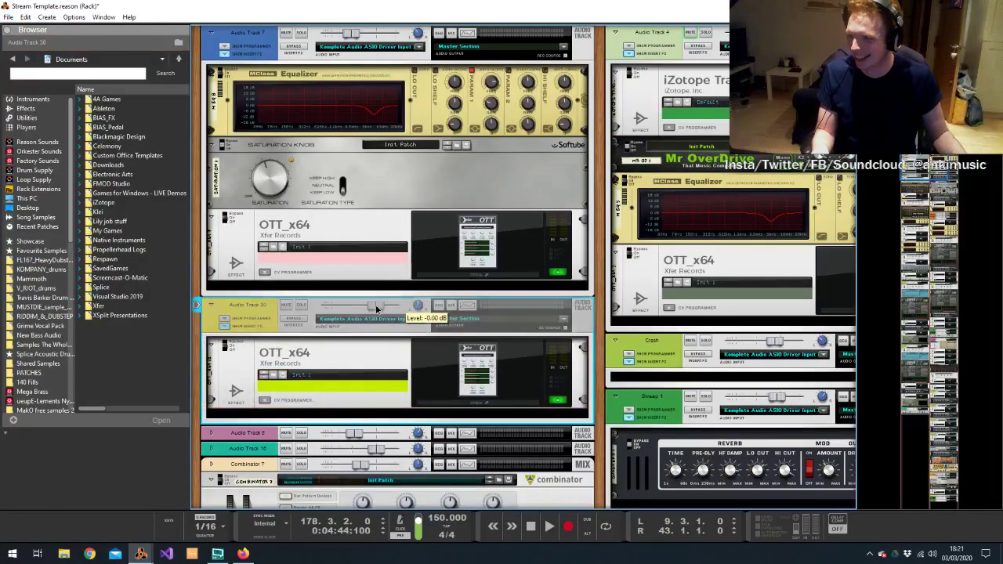
key(alt+Tab)
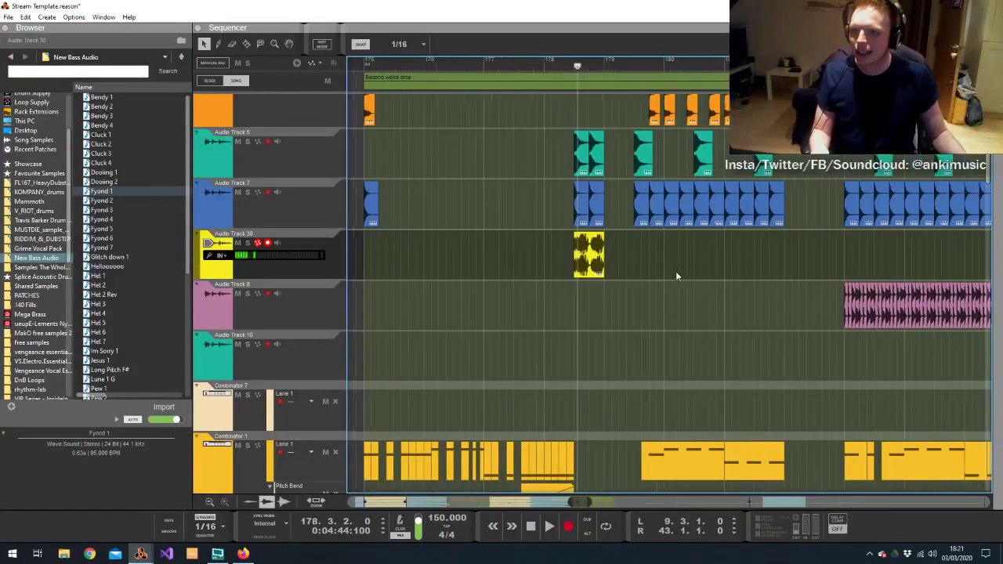
Split the Fyond 1 clip at 178.4.1 into two one-beat pieces and play the result from 178.1.1
scroll(675, 276, up, 3)
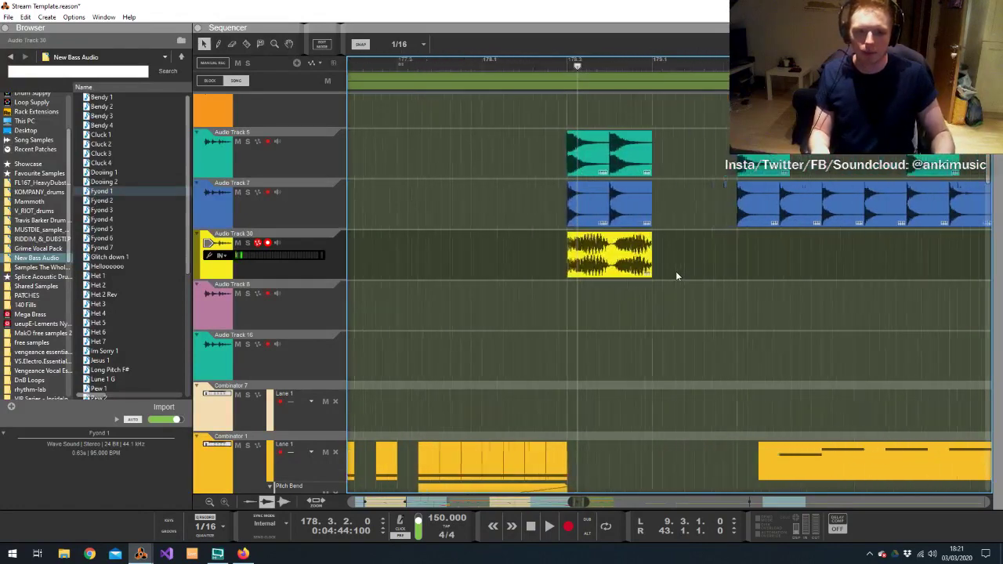
click(618, 247)
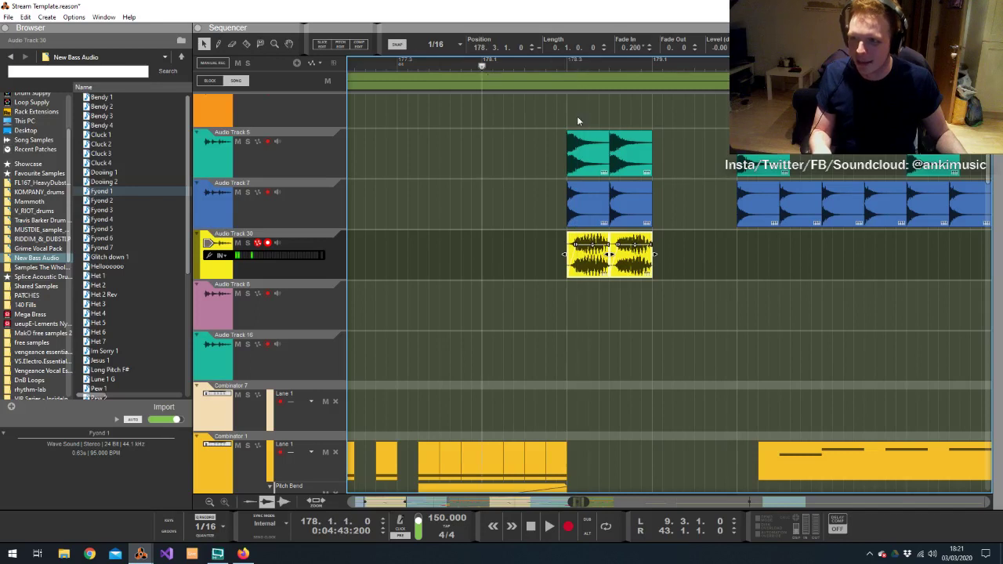
key(space)
click(700, 153)
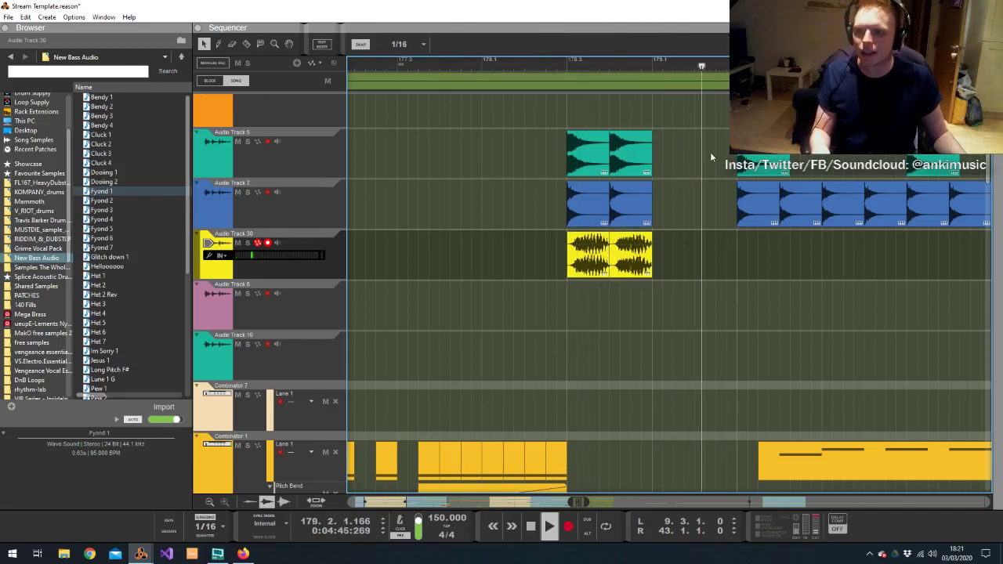
key(space)
click(663, 71)
click(694, 73)
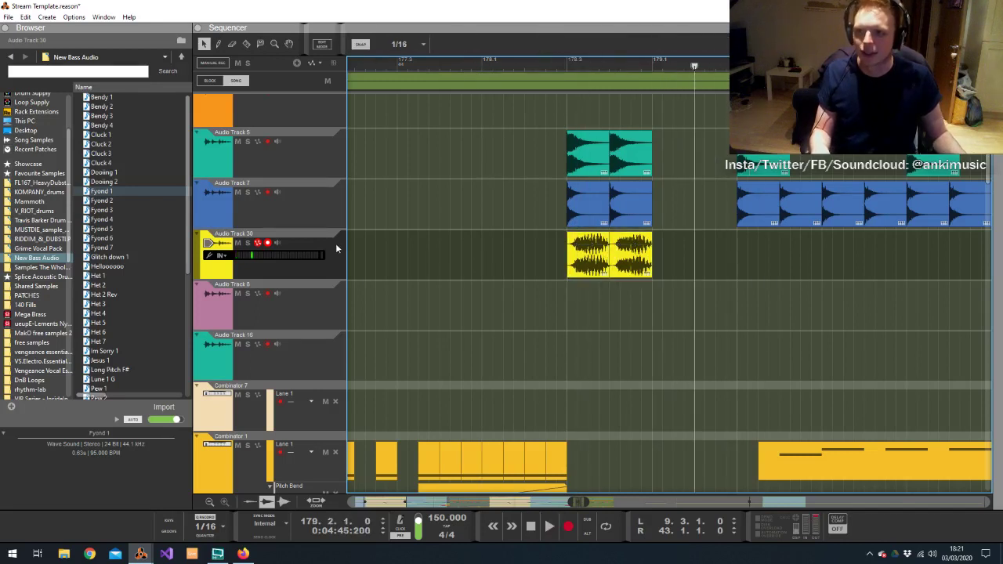
Create another audio track below Audio Track 30 and replay the passage with the split clips
key(ctrl+t)
click(718, 71)
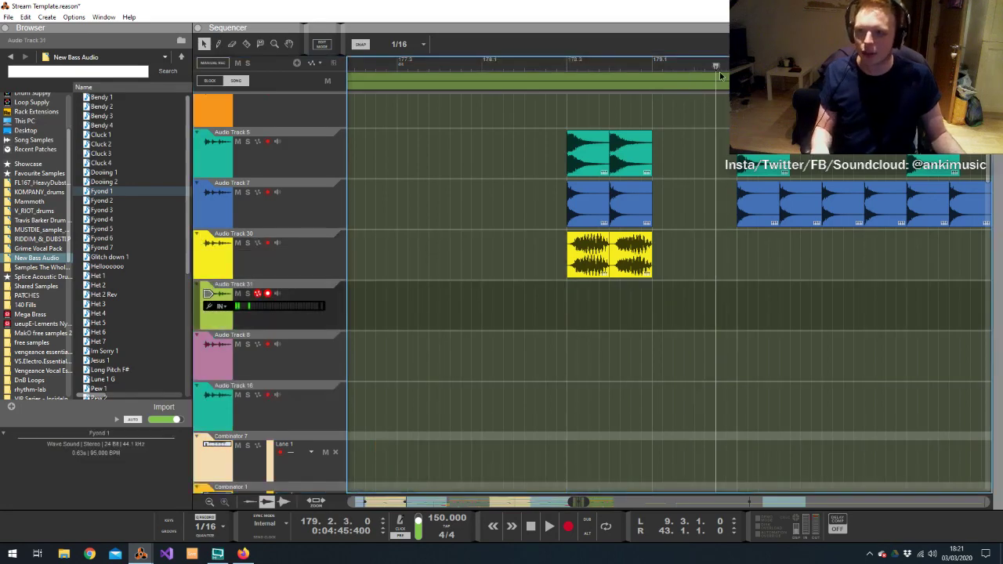
key(space)
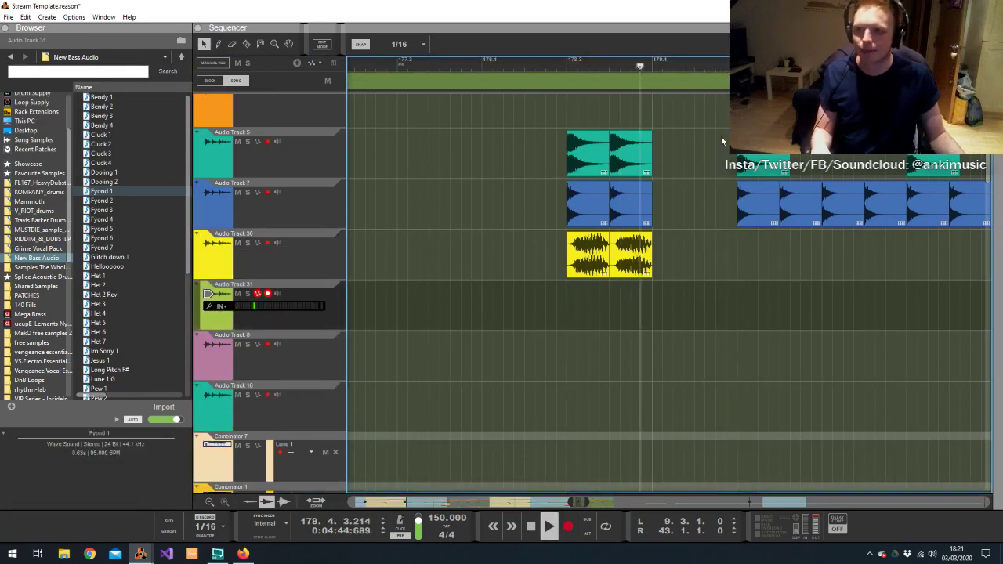
key(space)
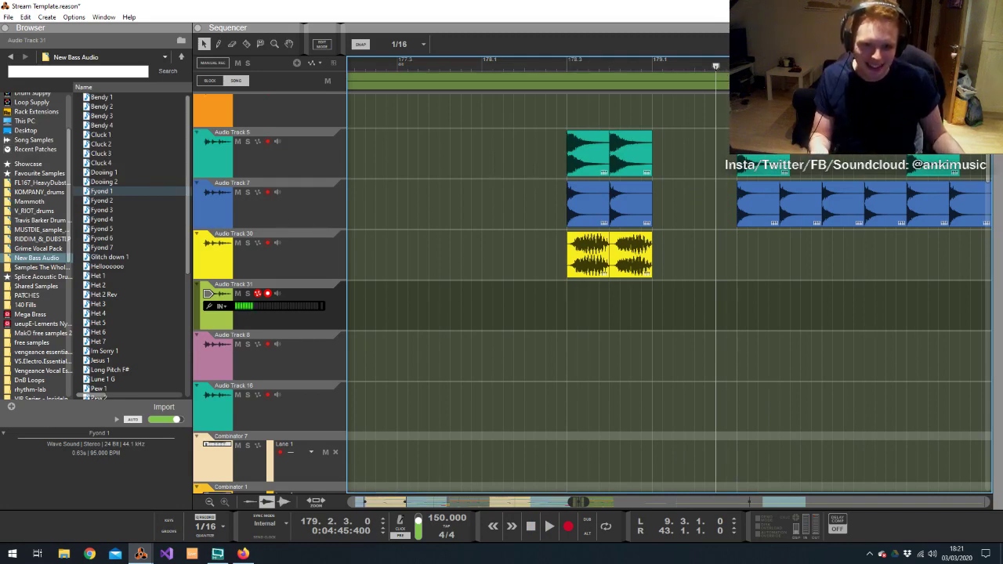
Record a take on Audio Track 31 starting at 177.2.2 and trim it to run from 178.2.4 to 179.1.1
click(565, 69)
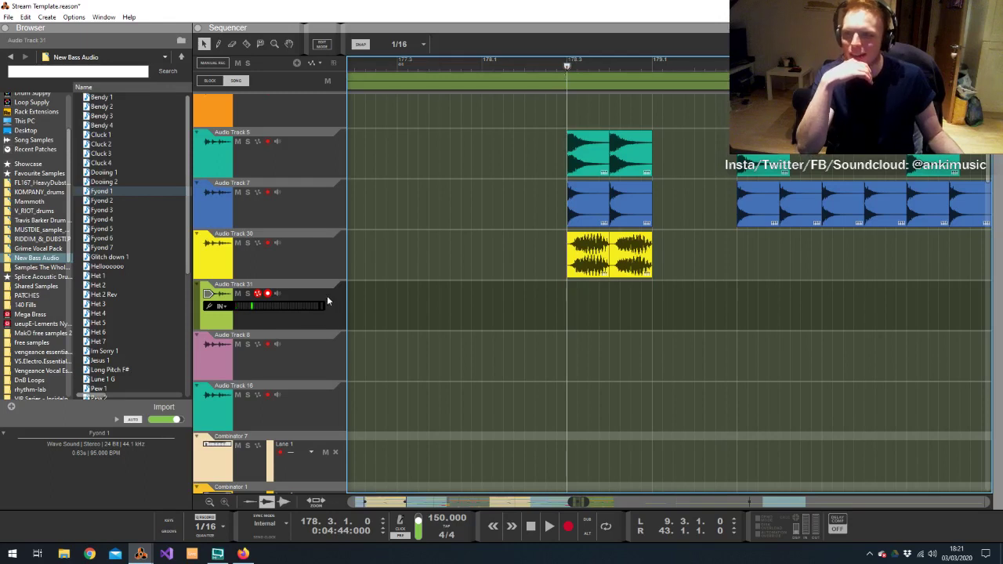
click(365, 69)
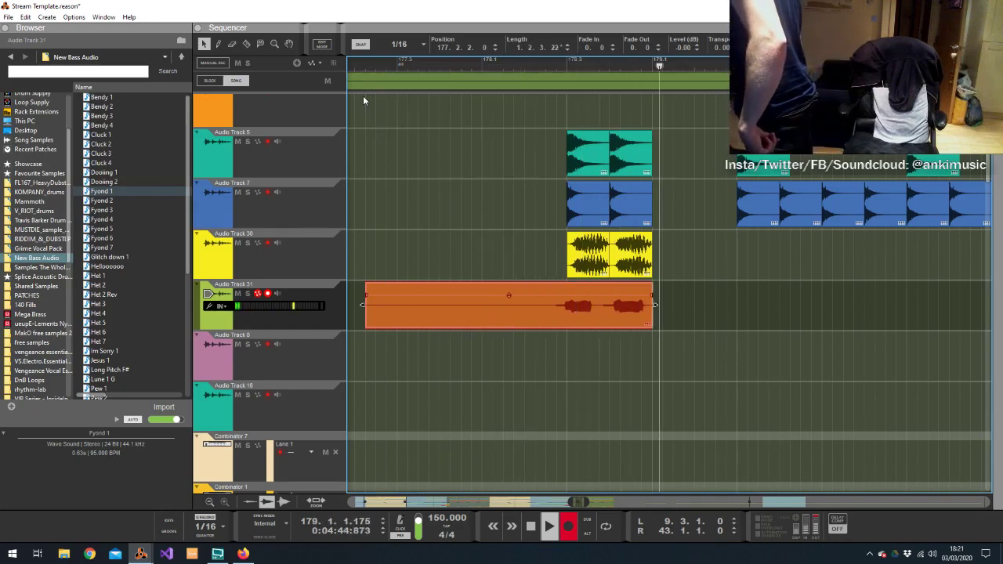
key(space)
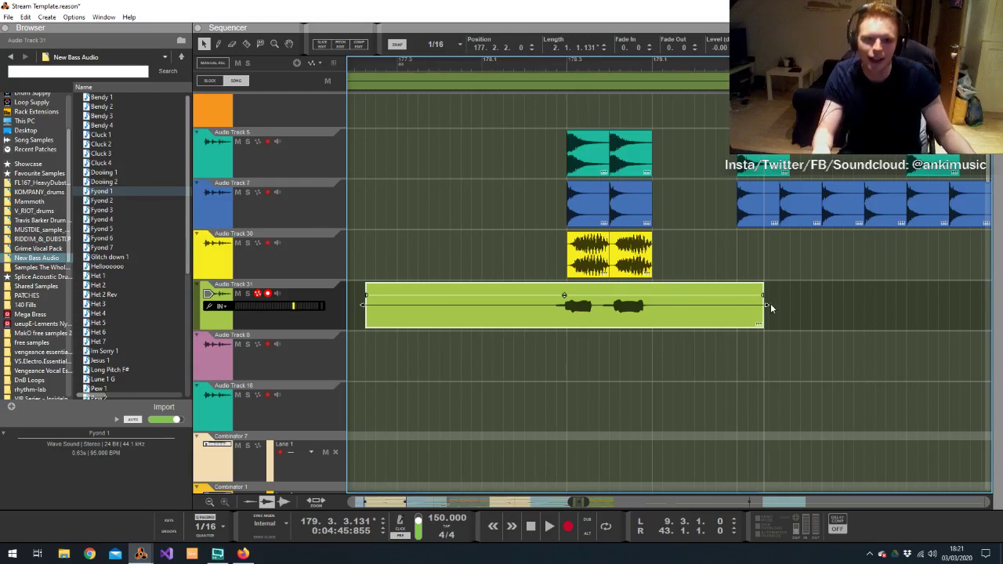
drag(765, 305, 648, 315)
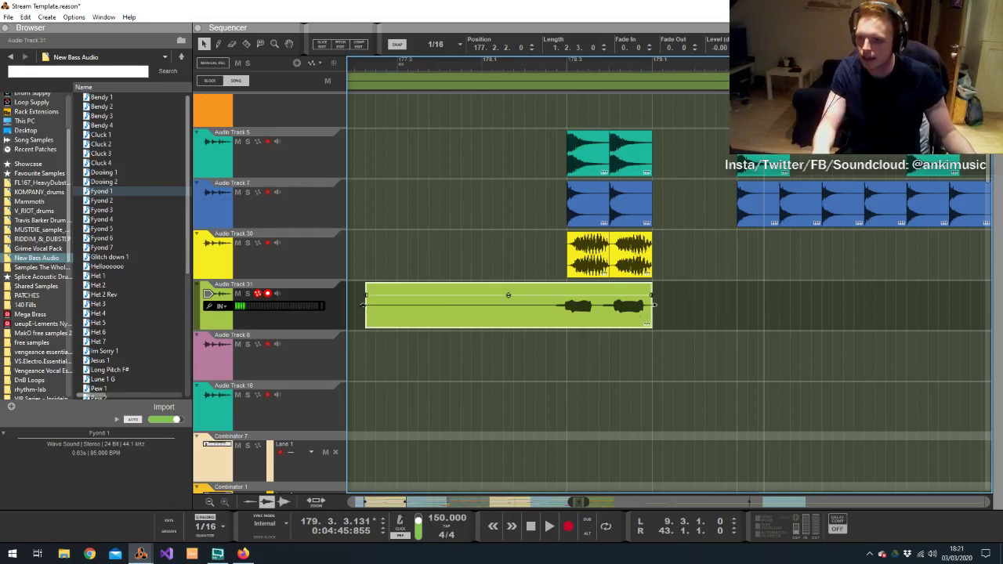
drag(363, 305, 547, 304)
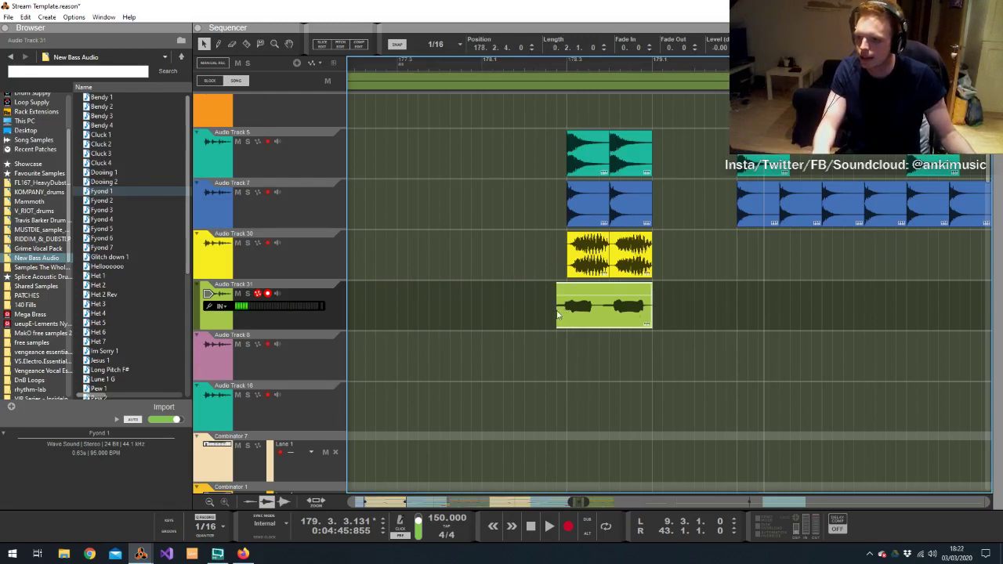
Trim the take on Audio Track 31 to start at 178.3.1 and play it soloed
drag(638, 308, 653, 307)
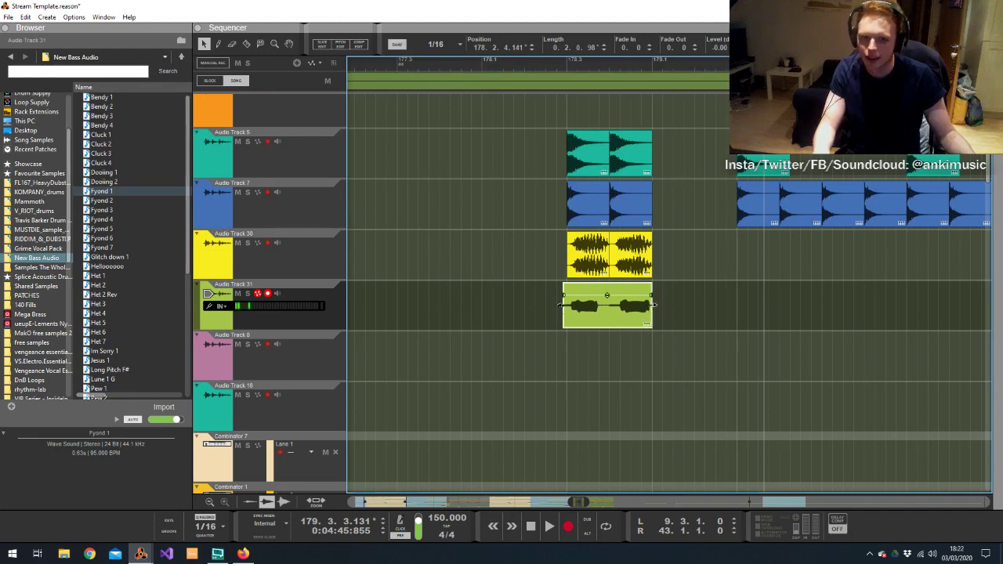
click(248, 294)
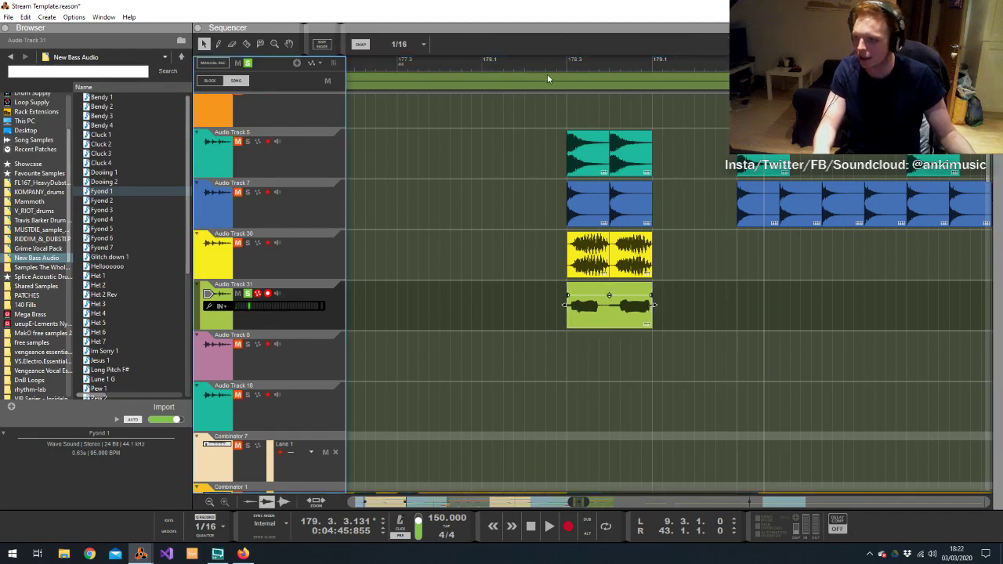
click(557, 67)
key(space)
click(568, 67)
key(space)
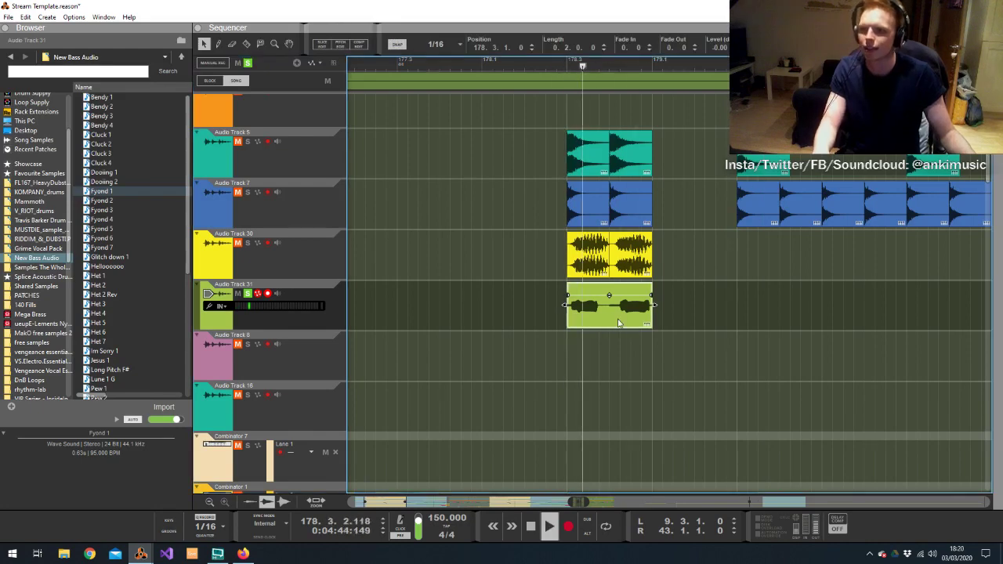
key(space)
Split the Audio Track 31 take at 178.4.1 and add a fade-in to both pieces
key(q)
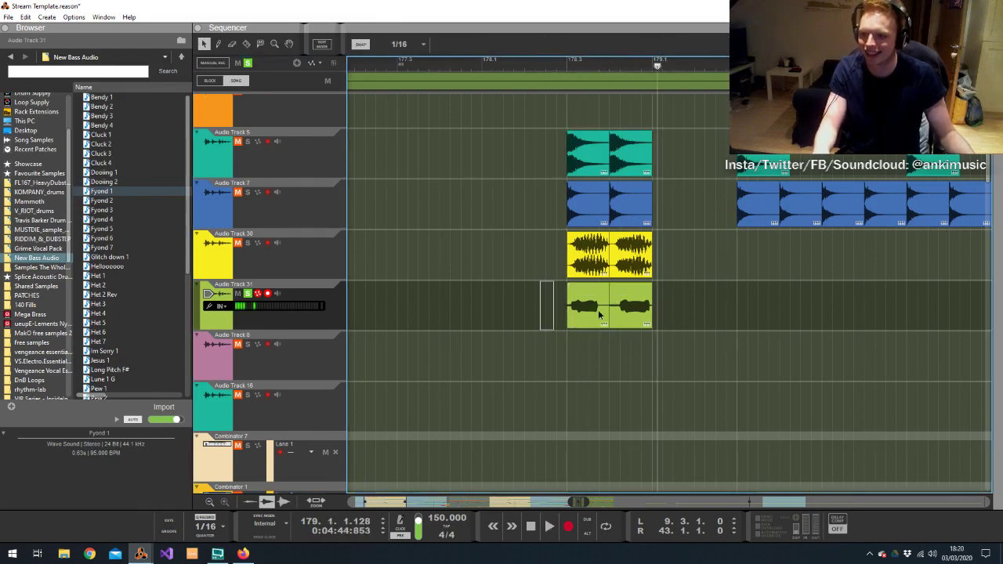
click(614, 299)
drag(703, 306, 562, 301)
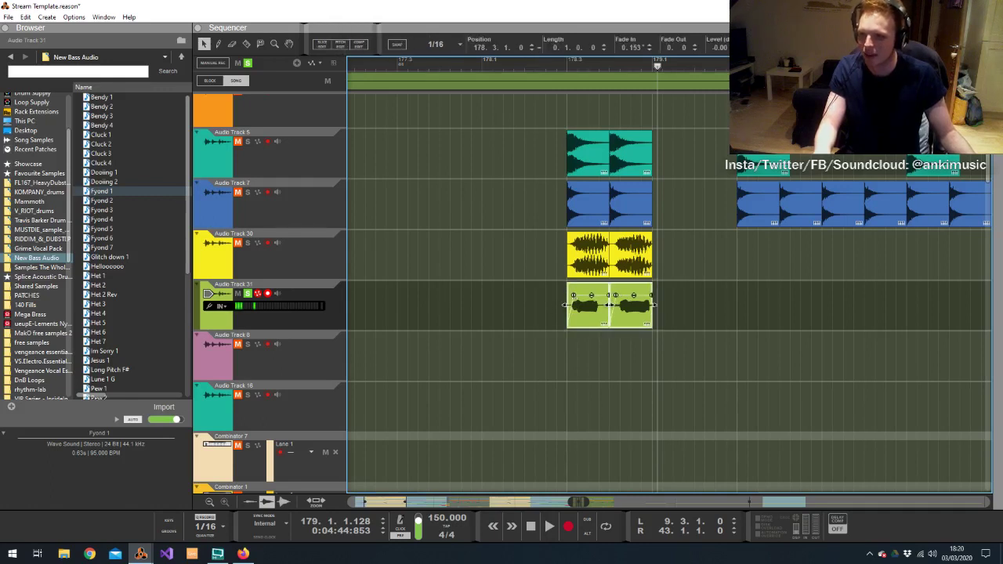
Solo Audio Tracks 30 and 31 together and play them from 178.3.1
click(257, 294)
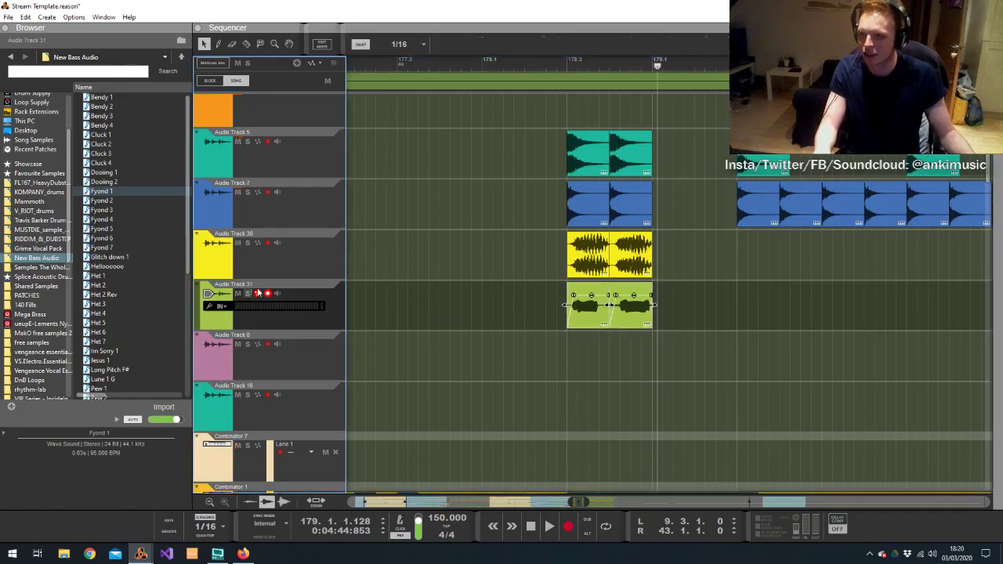
click(568, 59)
click(249, 244)
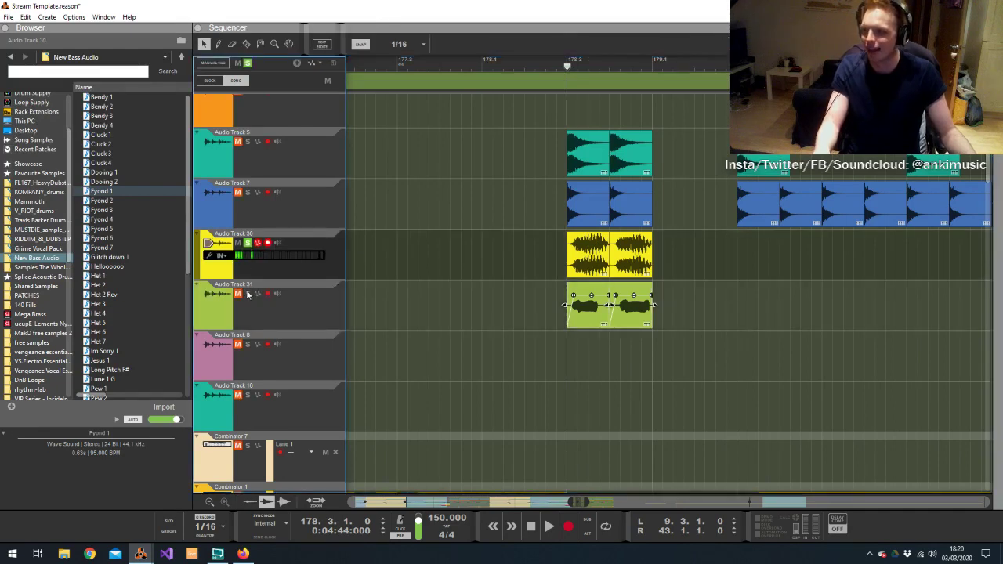
key(space)
key(space)
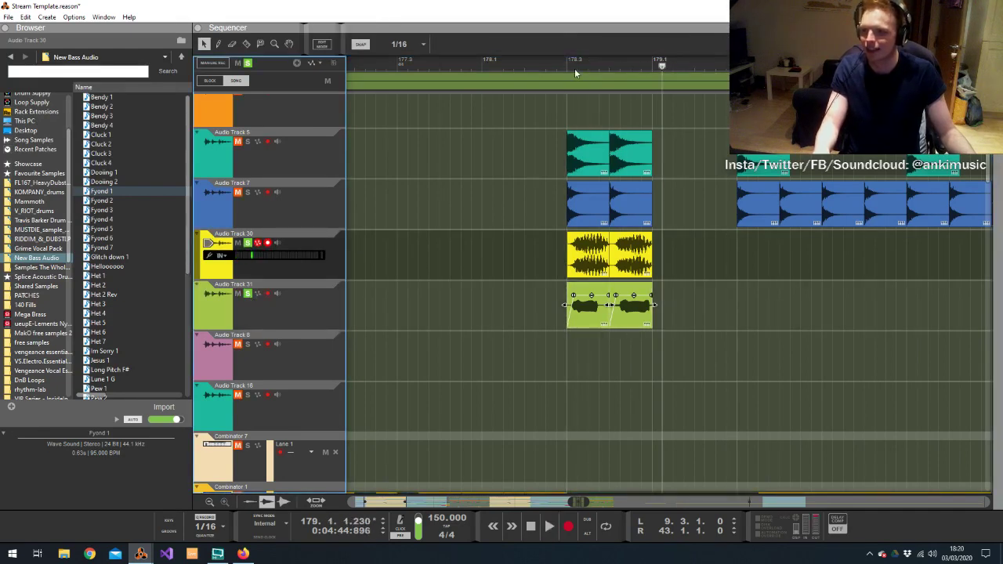
click(576, 69)
Insert a Mr OverDrive effect on Audio Track 31 in the rack
key(alt+Tab)
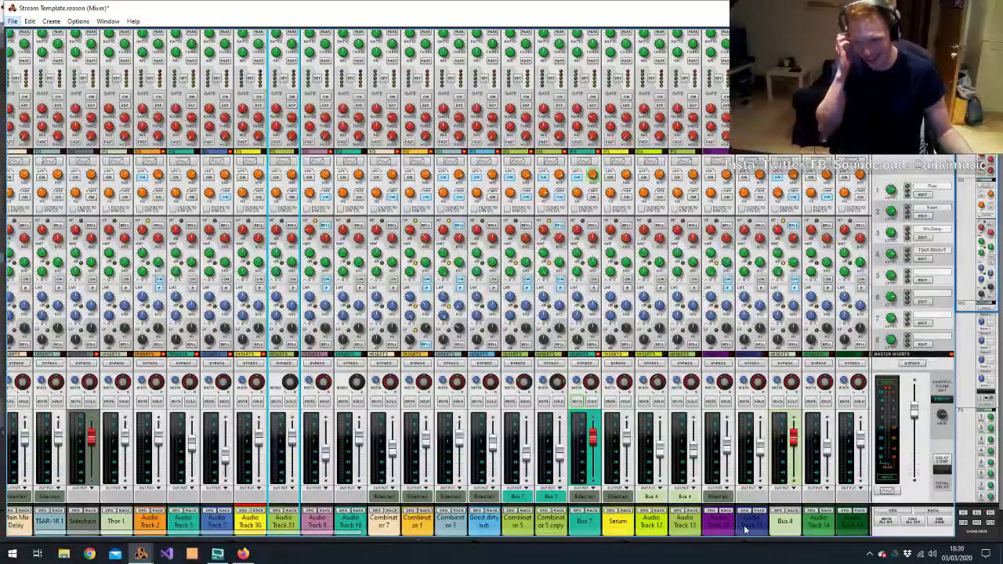
key(alt+Tab)
key(alt+Tab)
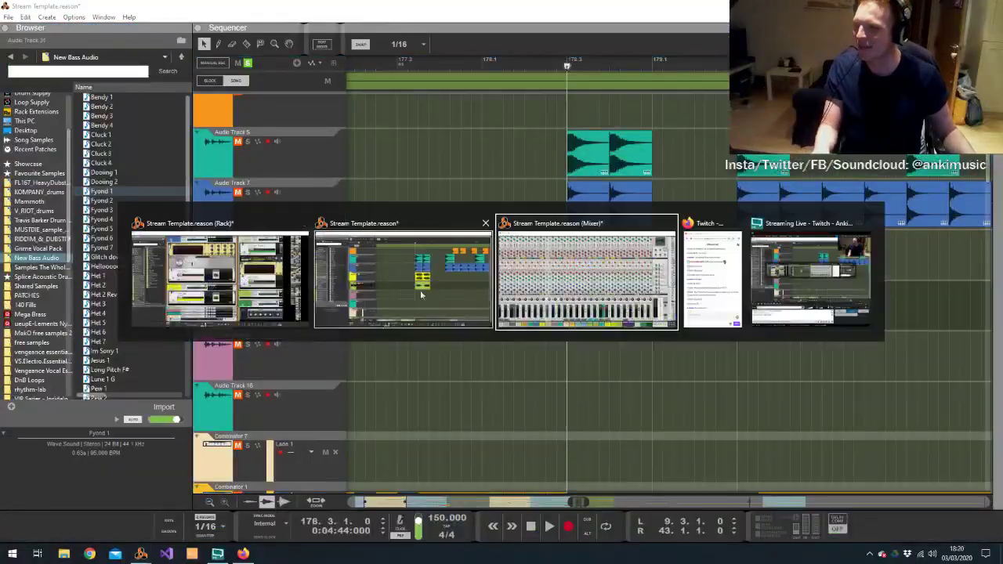
key(alt+Tab)
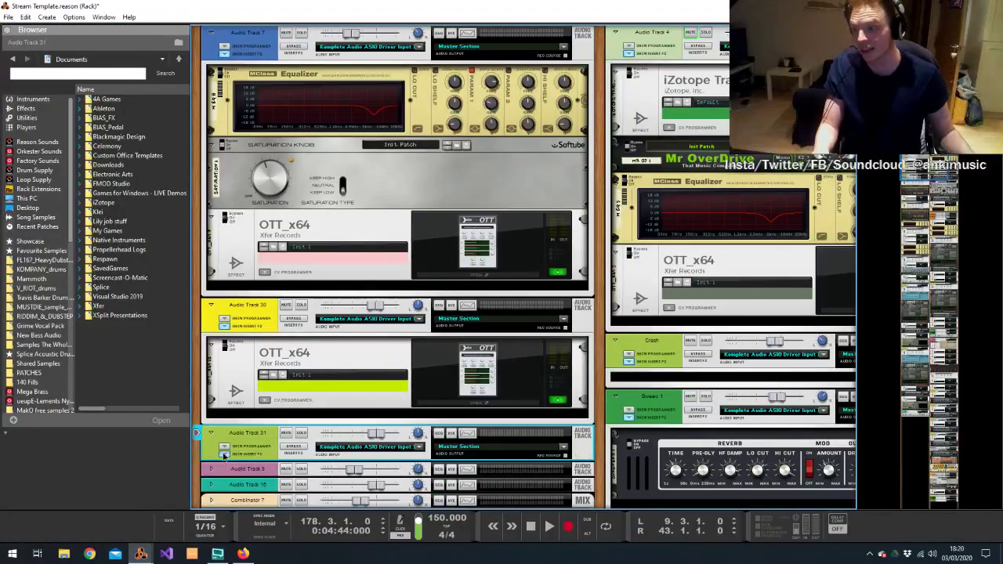
scroll(225, 456, down, 4)
right_click(295, 314)
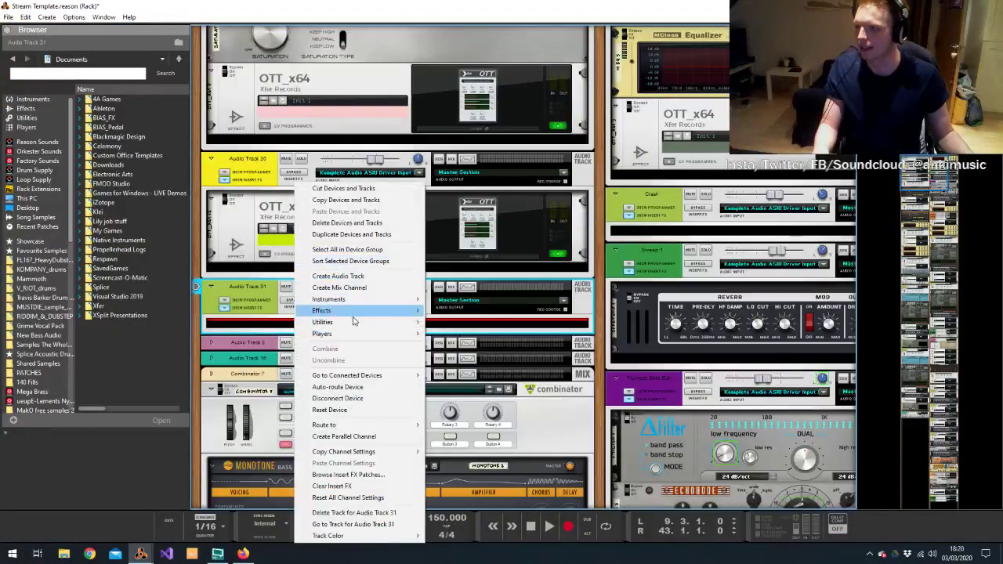
mouse_move(353, 314)
mouse_move(497, 249)
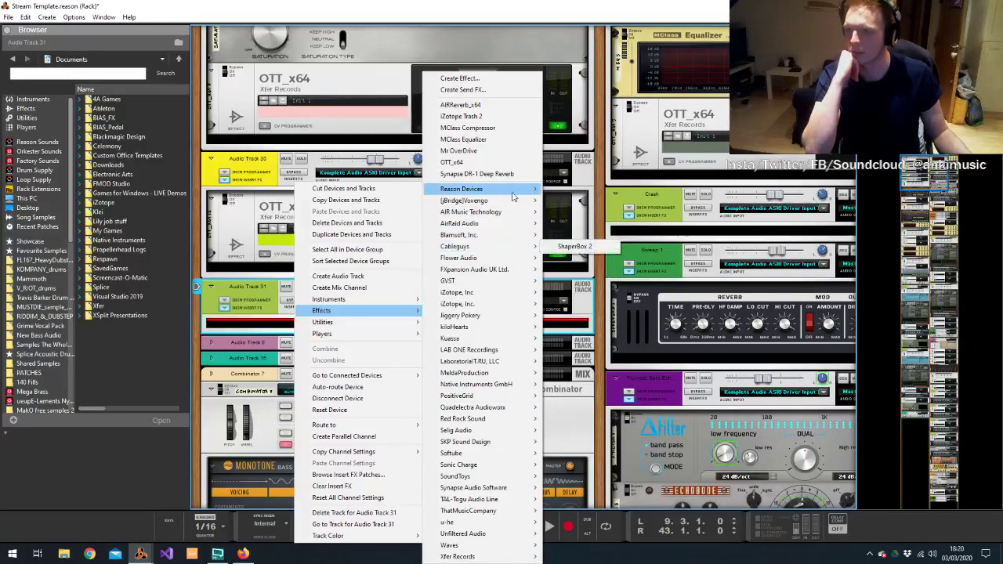
mouse_move(516, 191)
click(459, 151)
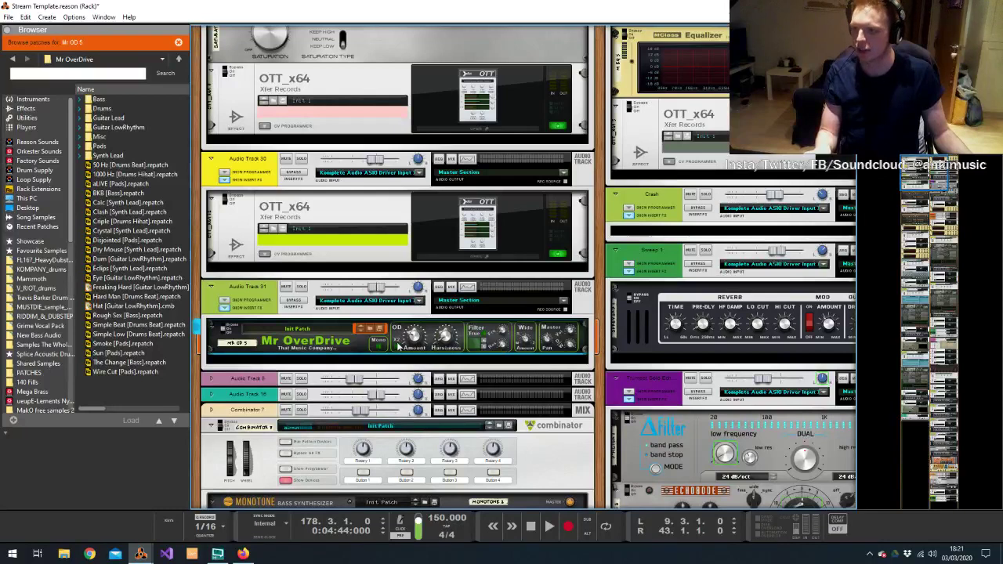
Play the soloed Audio Track 31 from 178.3.1 to hear the two clips through the overdrive
key(alt+Tab)
drag(710, 280, 486, 327)
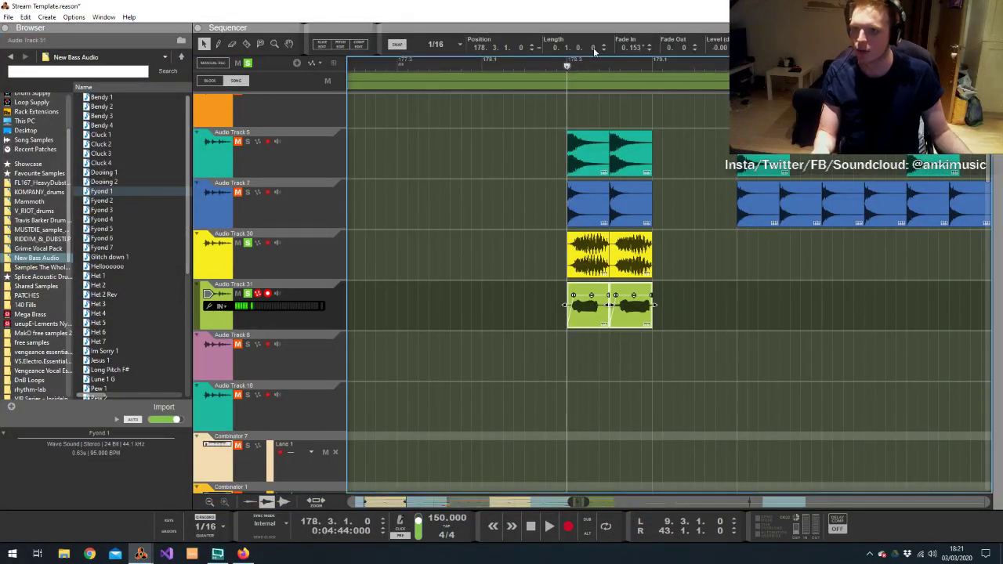
click(472, 163)
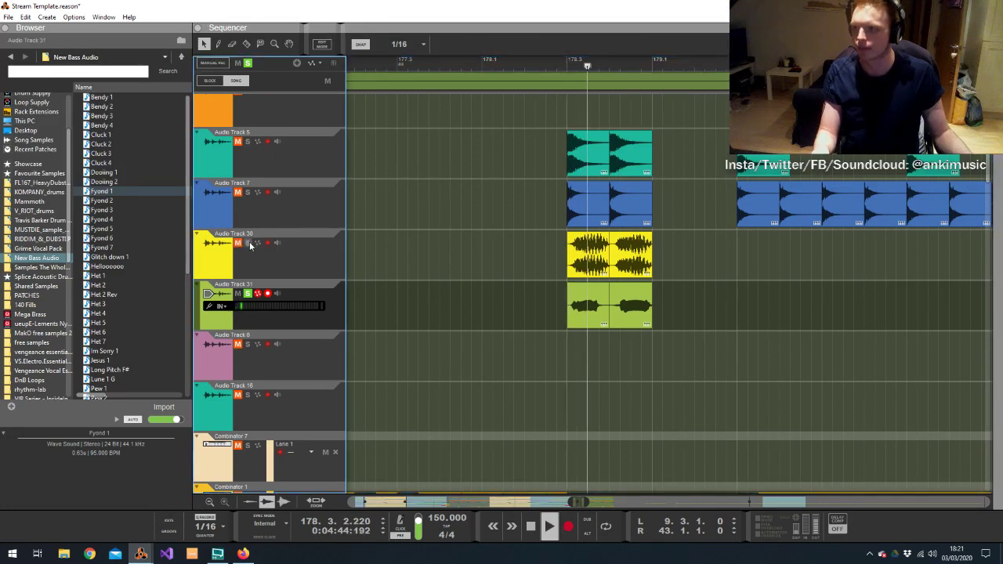
drag(459, 280, 701, 325)
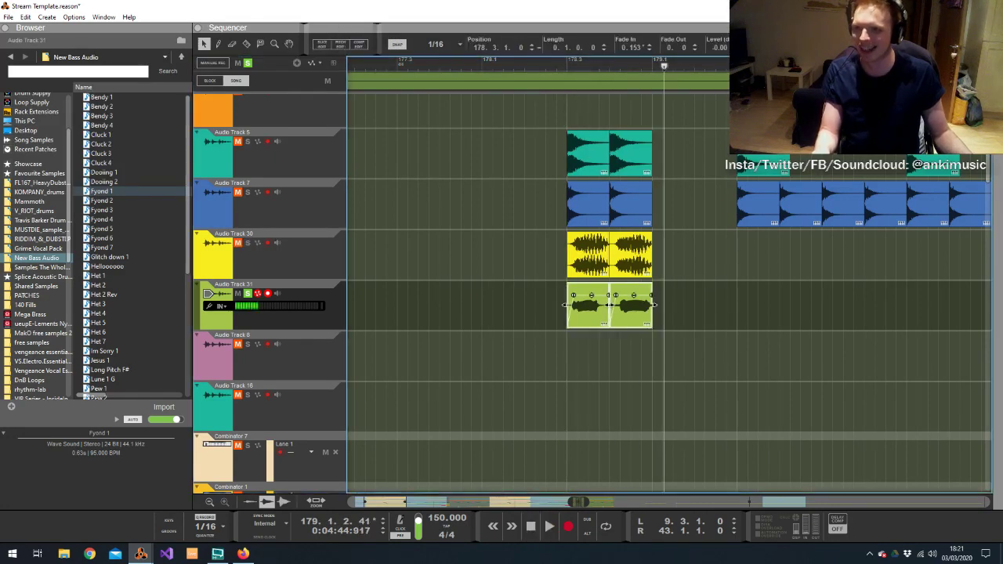
Lower the level of Audio Track 31 and insert a Softube TSAR-1R reverb after Mr OverDrive
key(alt+Tab)
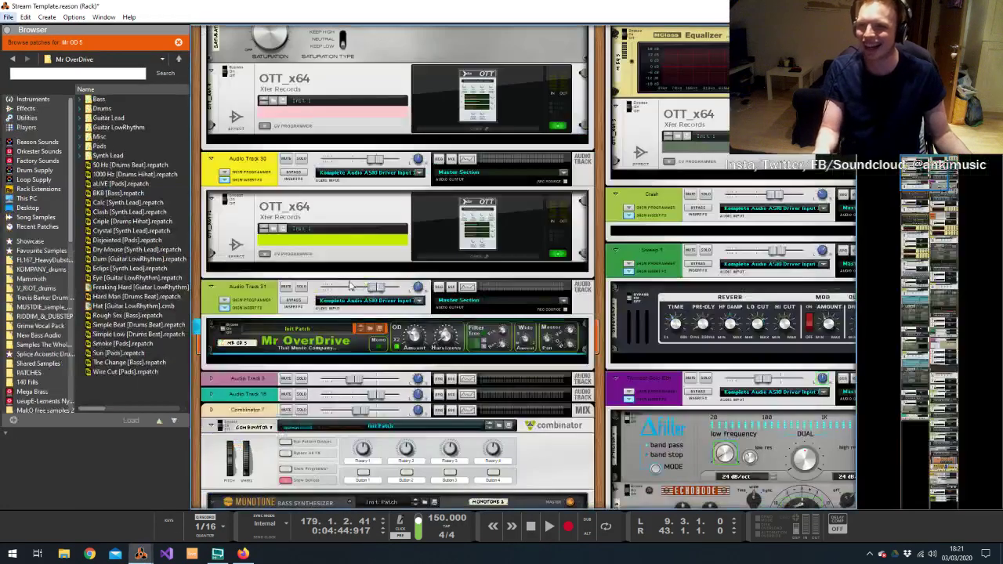
drag(375, 290, 365, 289)
right_click(324, 350)
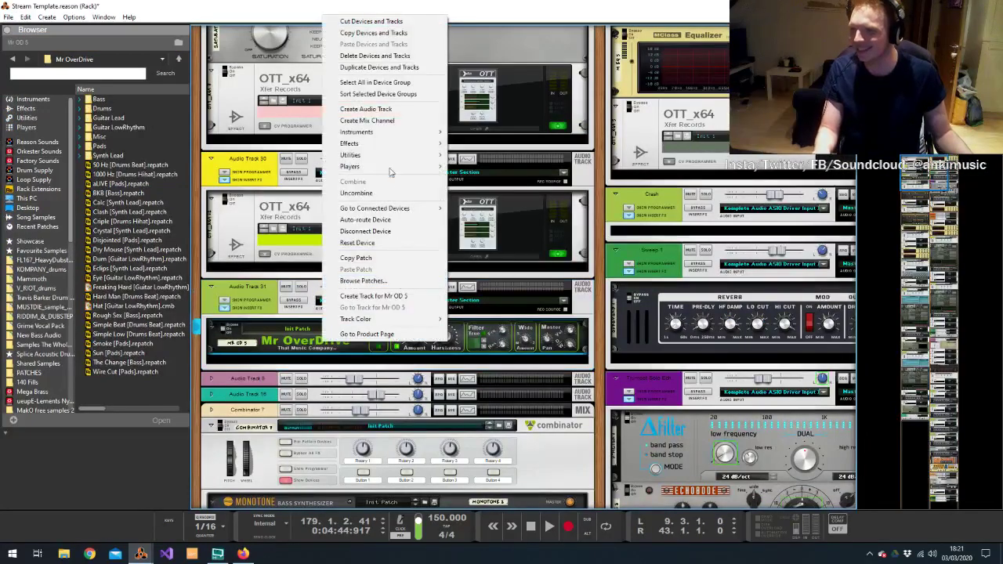
mouse_move(400, 143)
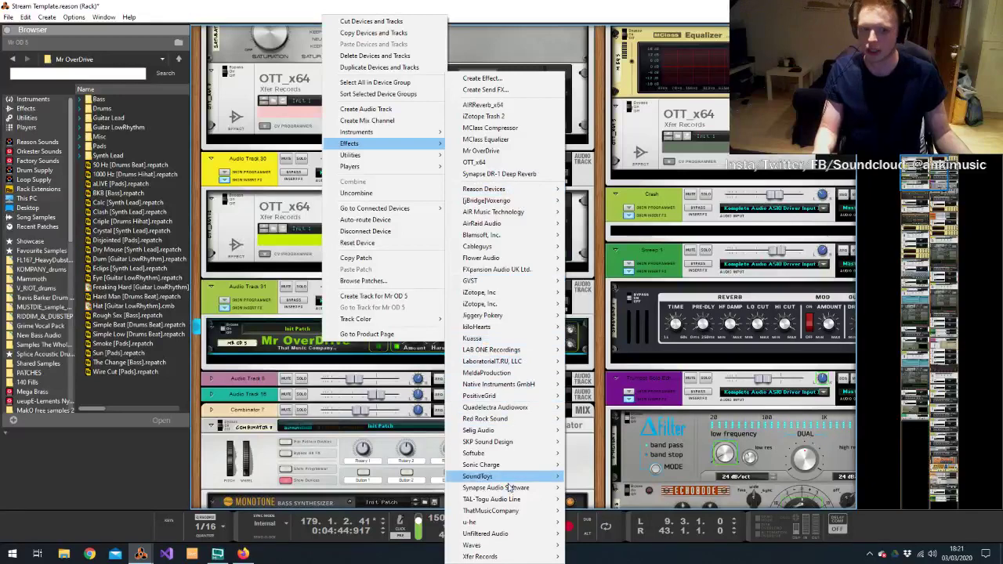
mouse_move(509, 453)
click(605, 464)
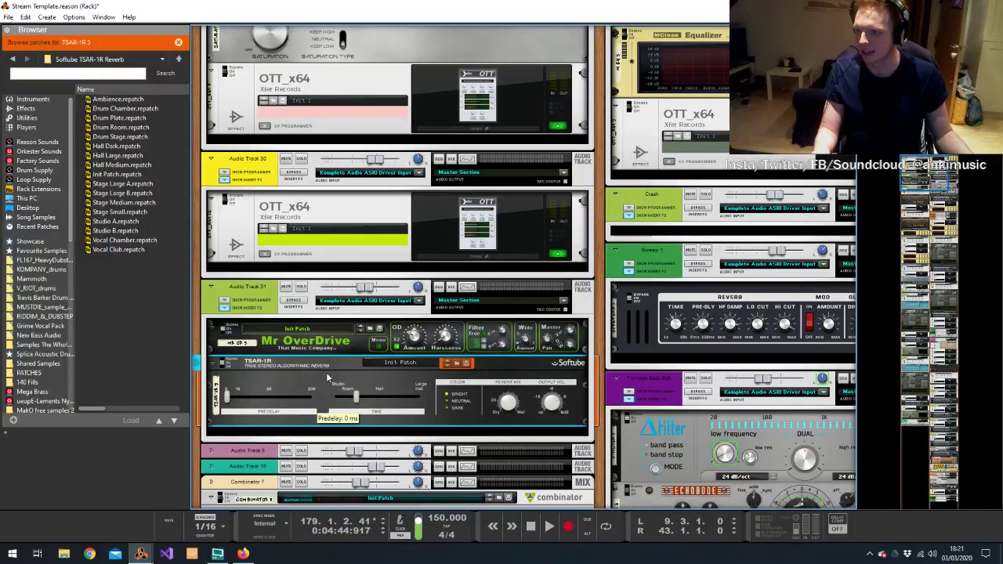
Play the Audio Track 31 clips from 178.3.1 through the overdrive and reverb
key(alt+Tab)
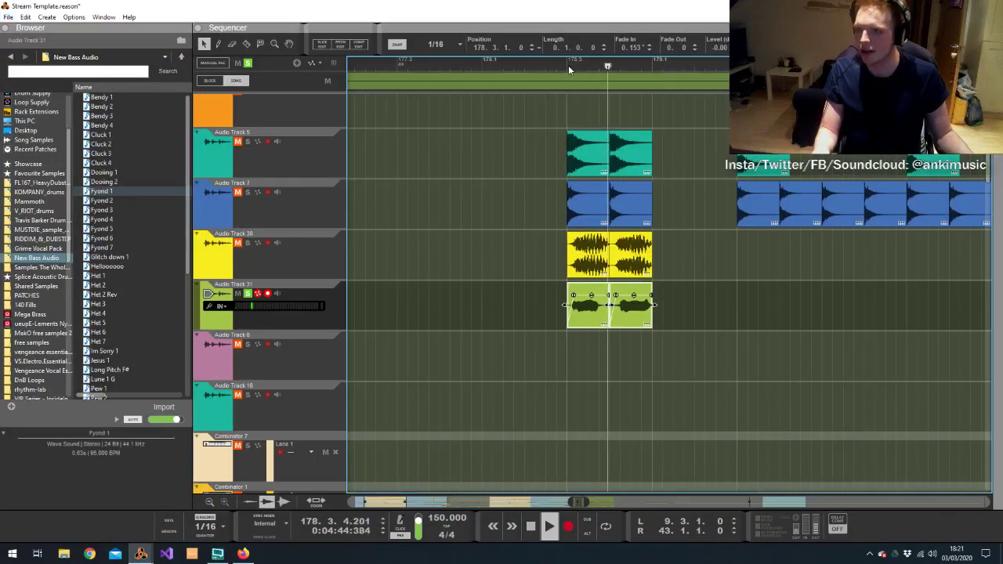
click(568, 65)
key(space)
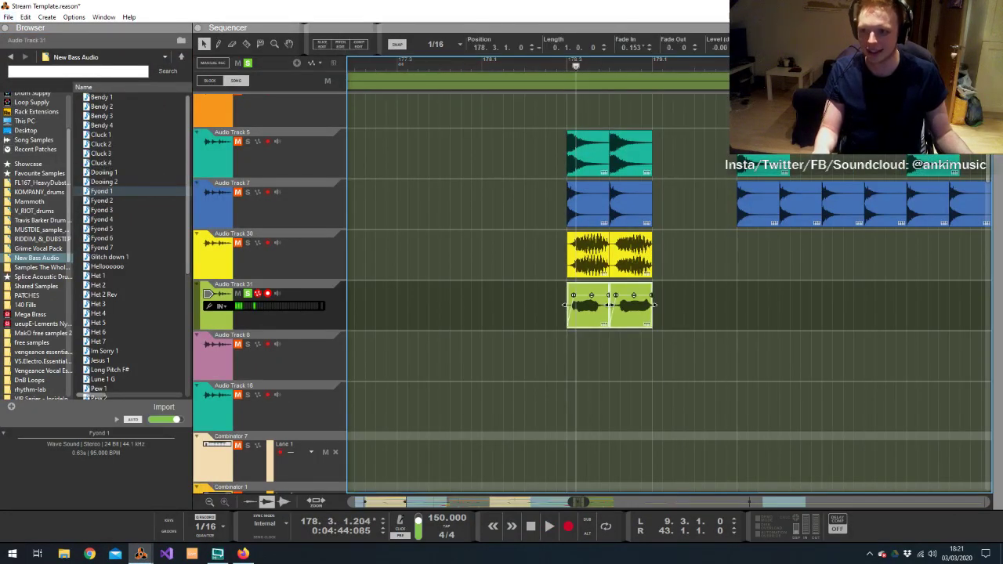
key(alt+Tab)
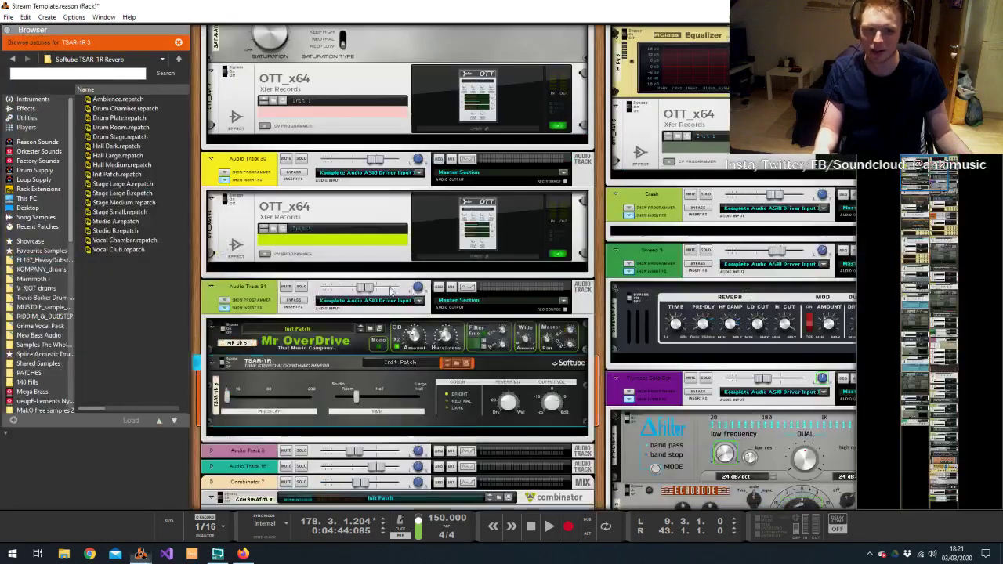
key(alt+Tab)
Add a Mute On/Off automation lane to Audio Track 31 and draw an automation clip from 179.1.1
alt+click(238, 294)
click(673, 329)
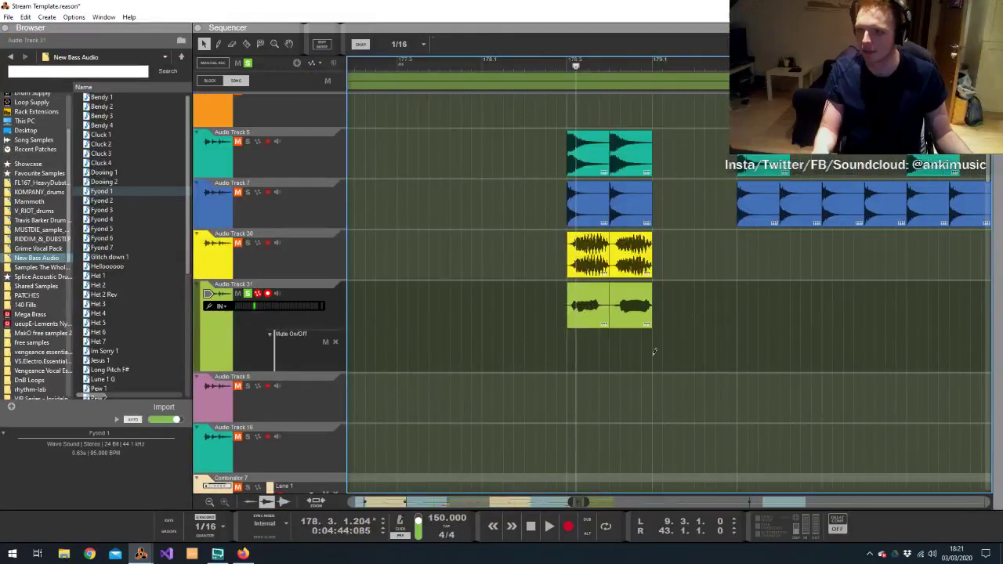
drag(654, 350, 743, 362)
double_click(723, 362)
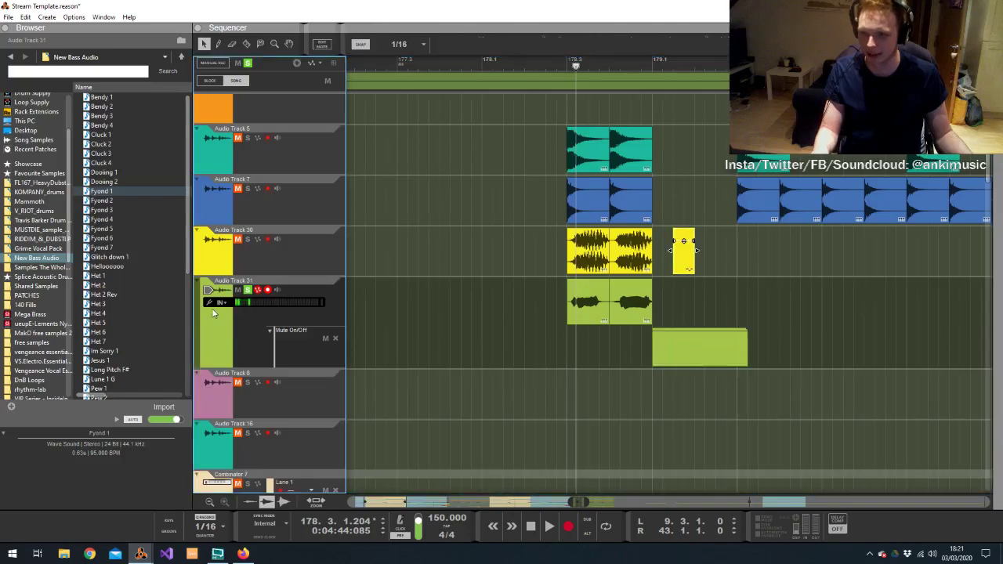
Cut Audio Track 31 by about 7 dB near 2.3 kHz in the Spectrum EQ
key(alt+Tab)
scroll(325, 248, up, 5)
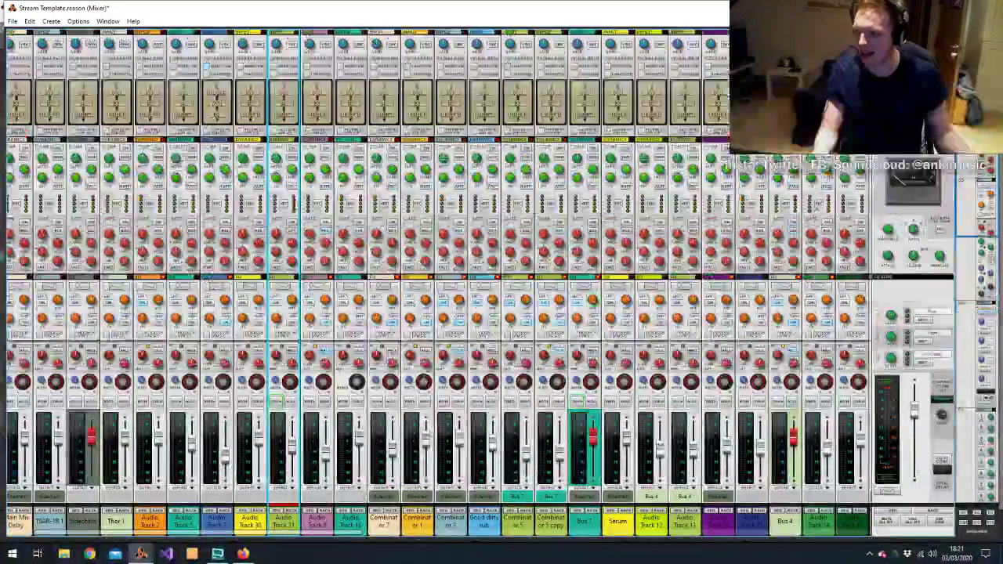
key(alt+Tab)
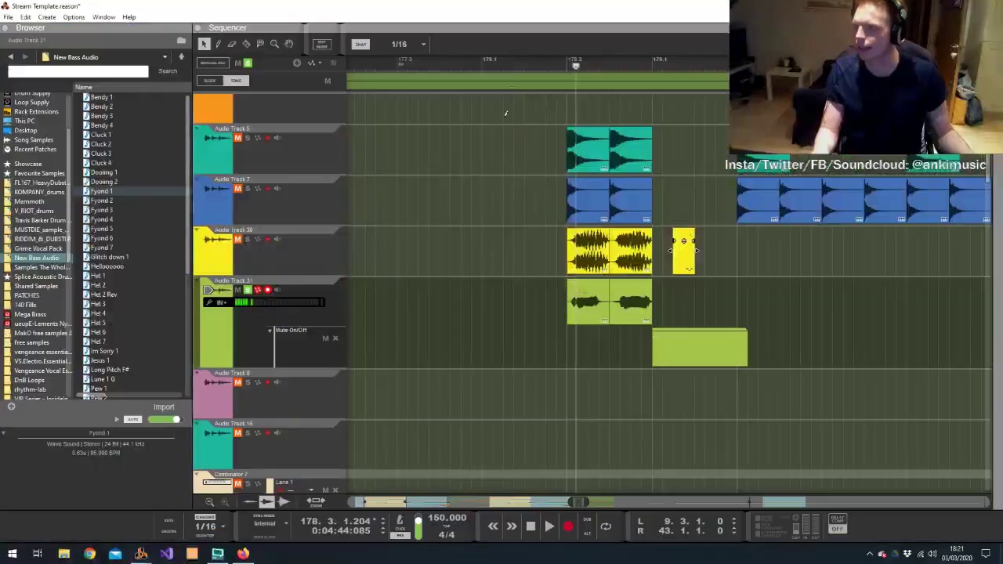
key(F2)
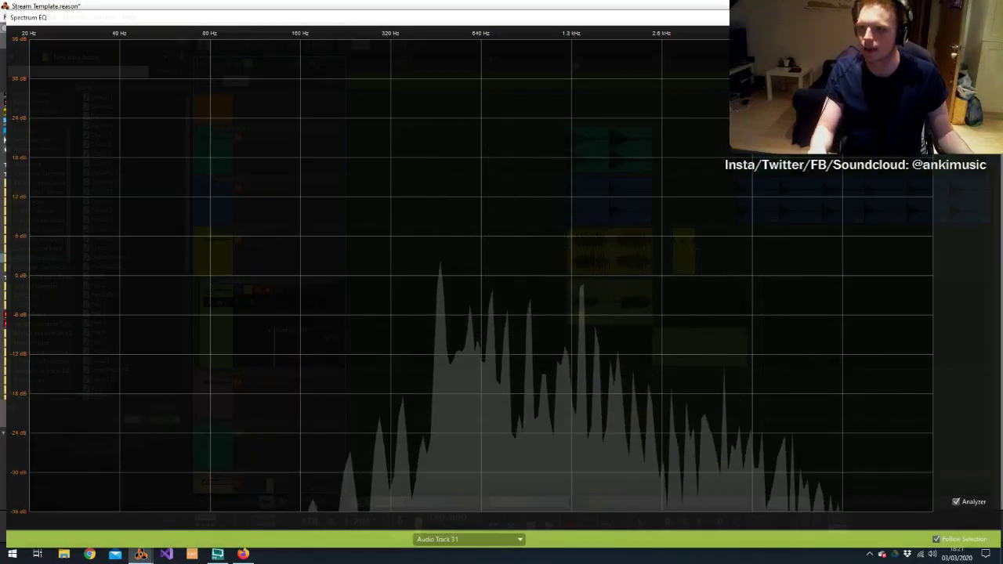
drag(633, 276, 647, 322)
key(F2)
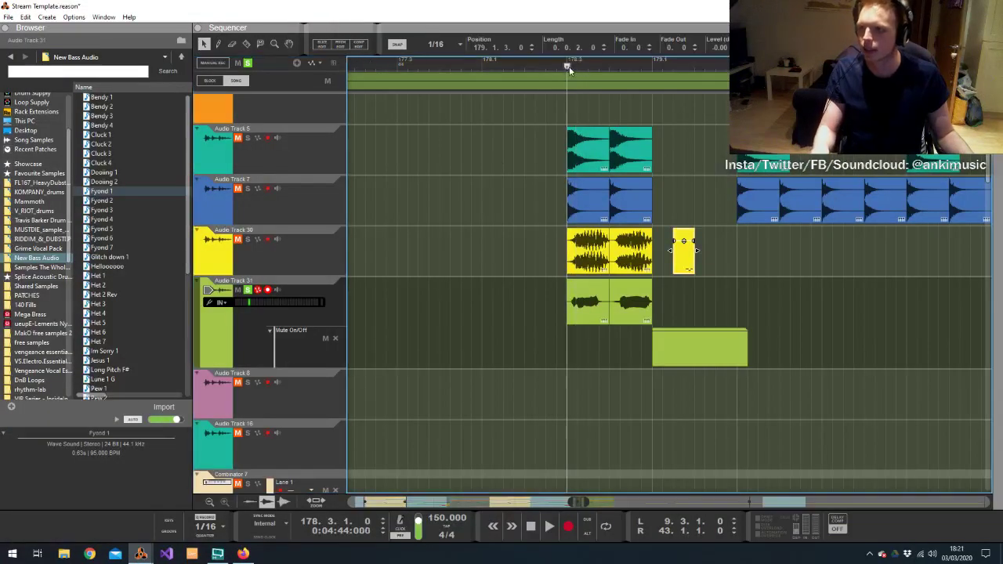
Play the take and set Audio Track 31's high pass filter to about 418 Hz in the Spectrum EQ
key(space)
key(F2)
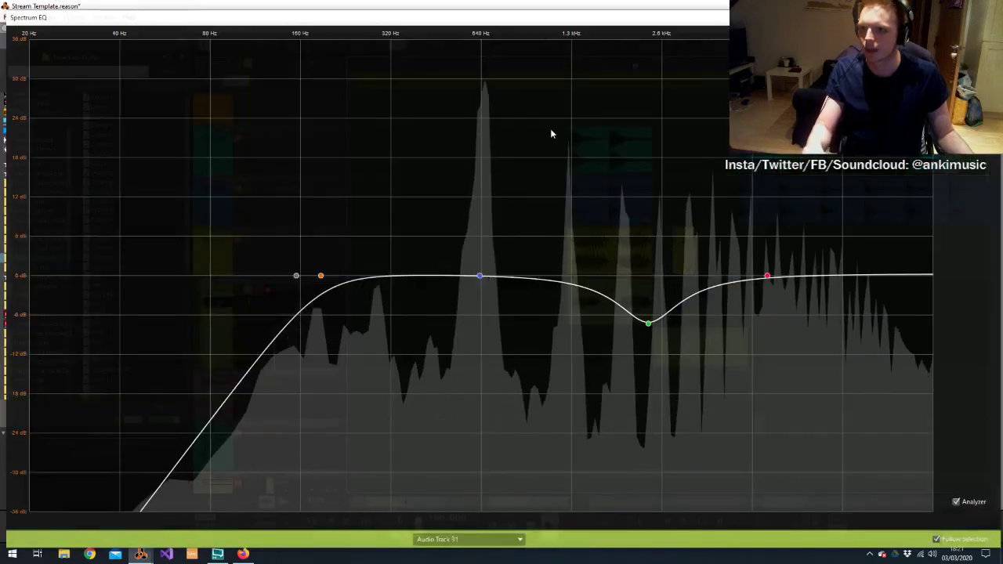
drag(321, 277, 425, 276)
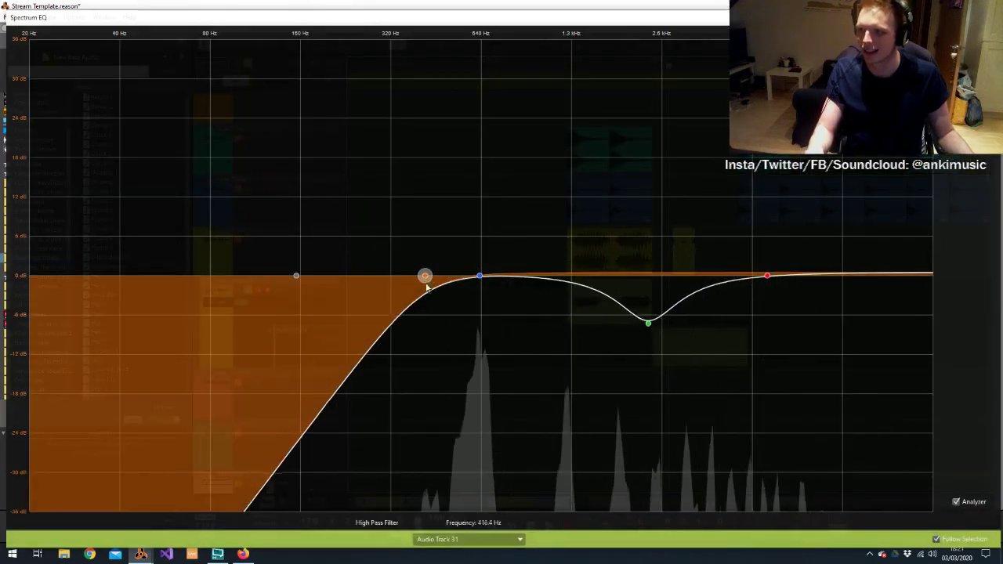
key(F2)
Add a Pan automation lane to Audio Track 31 and draw a sweep from about 91 at 178.3.1 to about -92 at 179.1.1
key(alt+Tab)
click(435, 327)
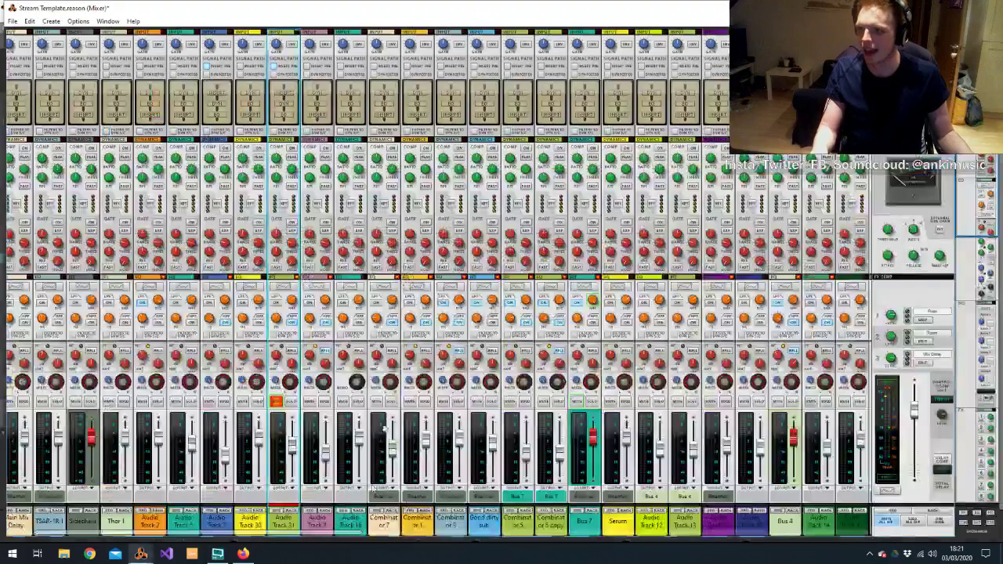
key(alt+Tab)
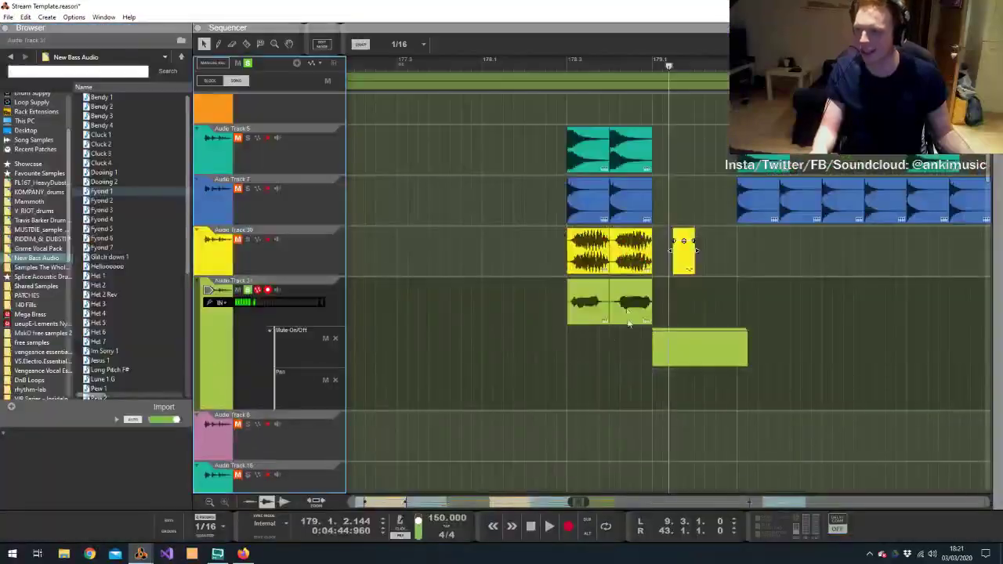
mouse_move(570, 385)
mouse_down()
mouse_move(664, 388)
mouse_move(655, 401)
mouse_up()
double_click(573, 392)
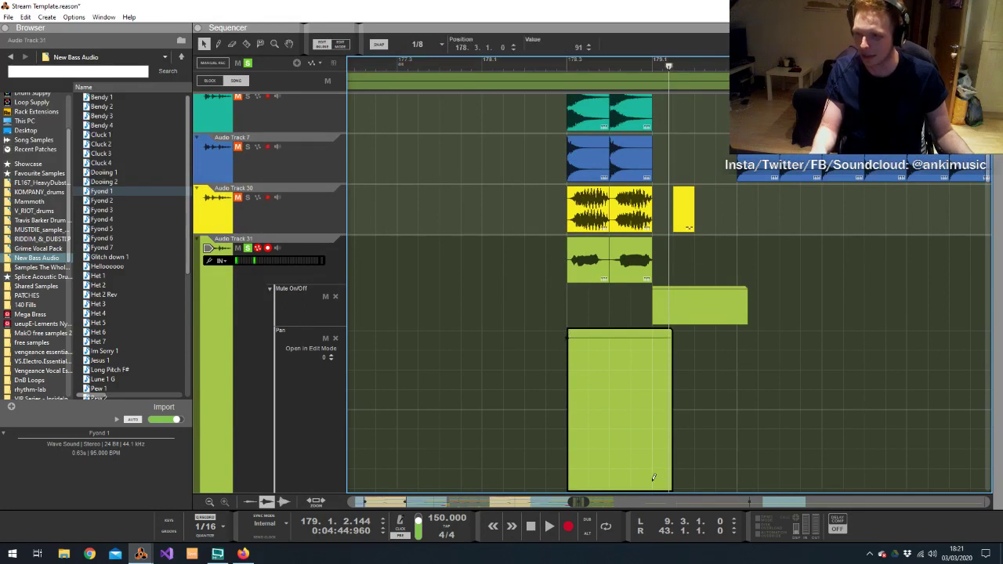
Clear all track mutes and solos and play the passage from 177.2.1
click(354, 63)
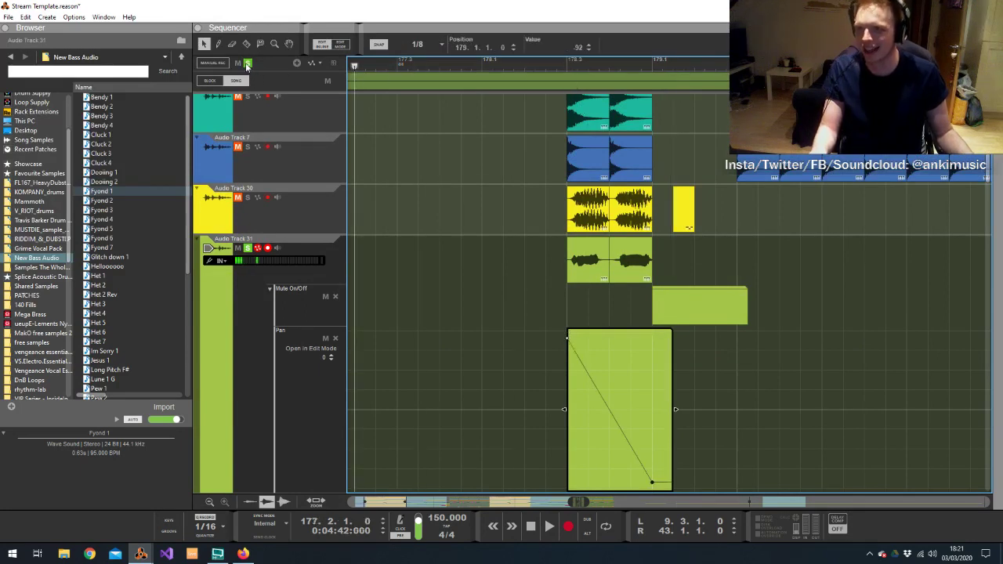
key(ctrl+e)
key(space)
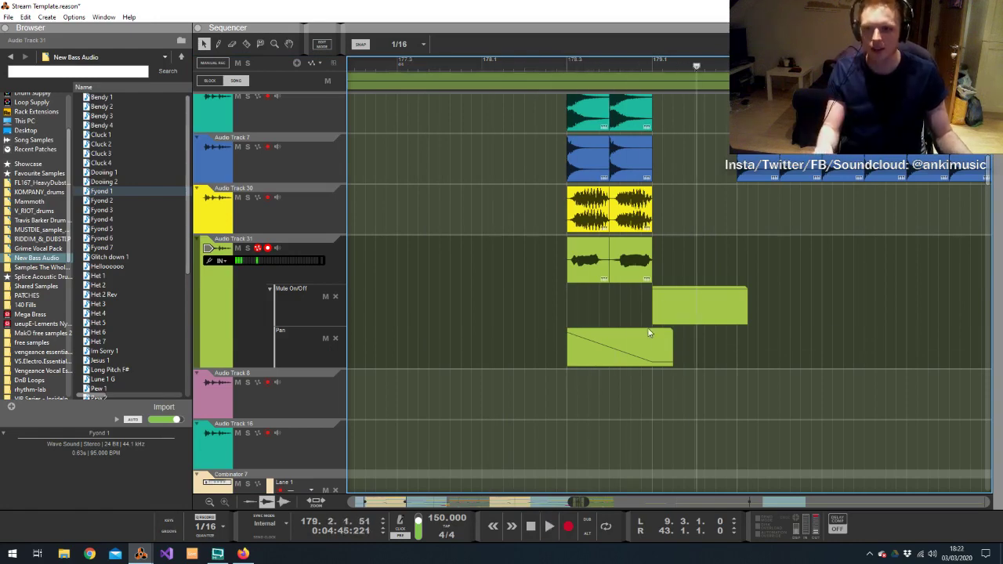
Lengthen the fade-ins of both Audio Track 31 clips and play the drop from 178.3.1
drag(533, 263, 642, 270)
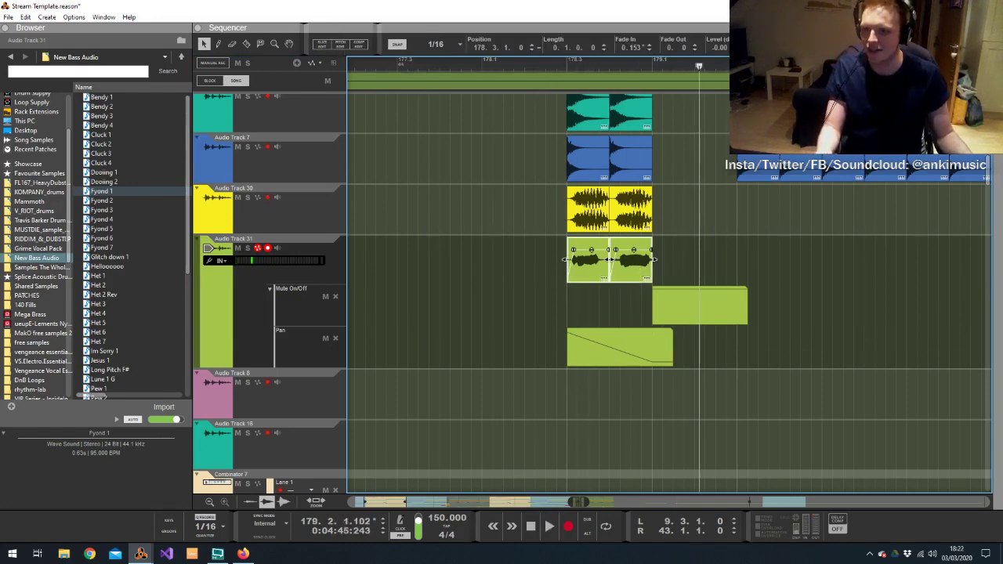
click(565, 63)
key(space)
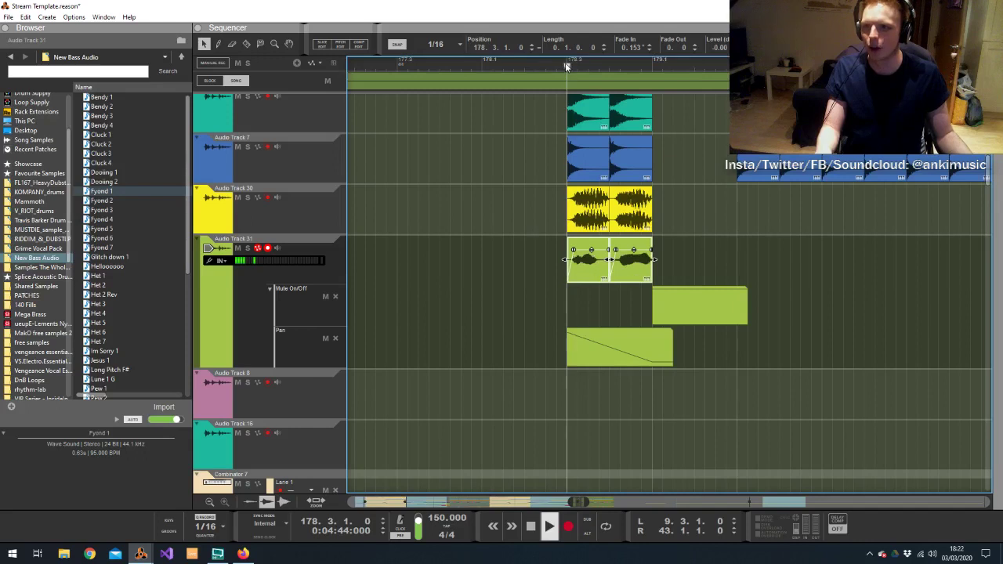
key(space)
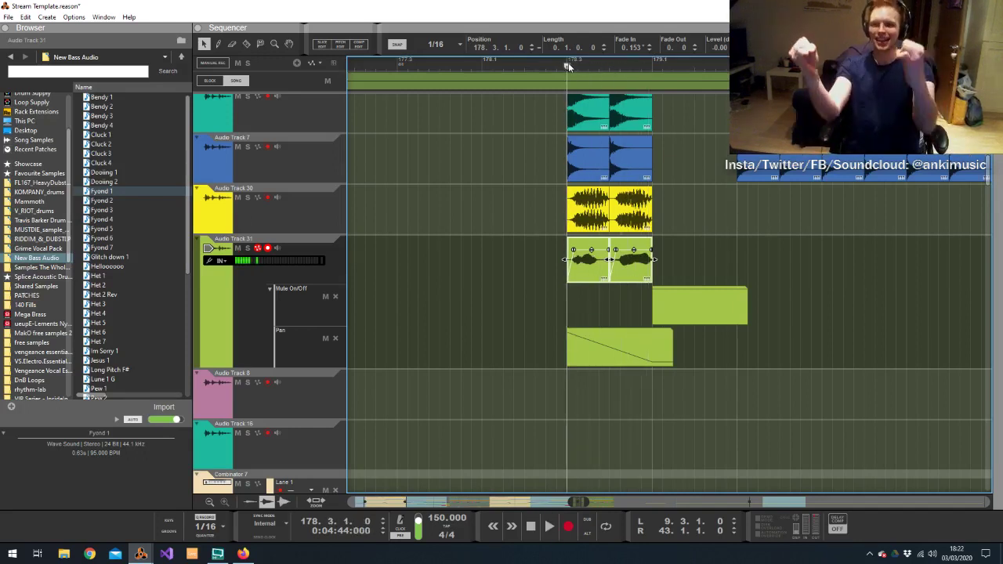
key(space)
key(space)
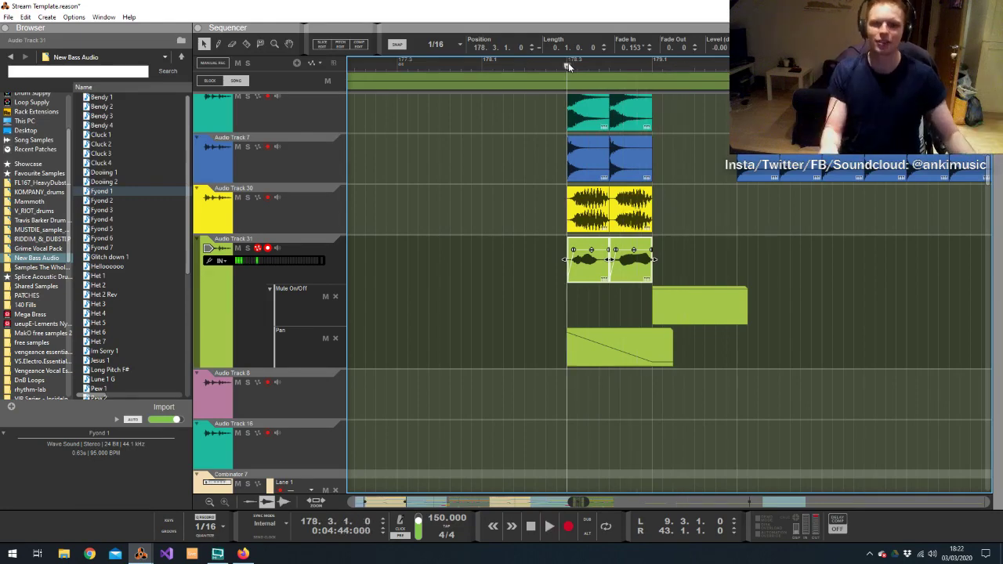
key(space)
click(807, 260)
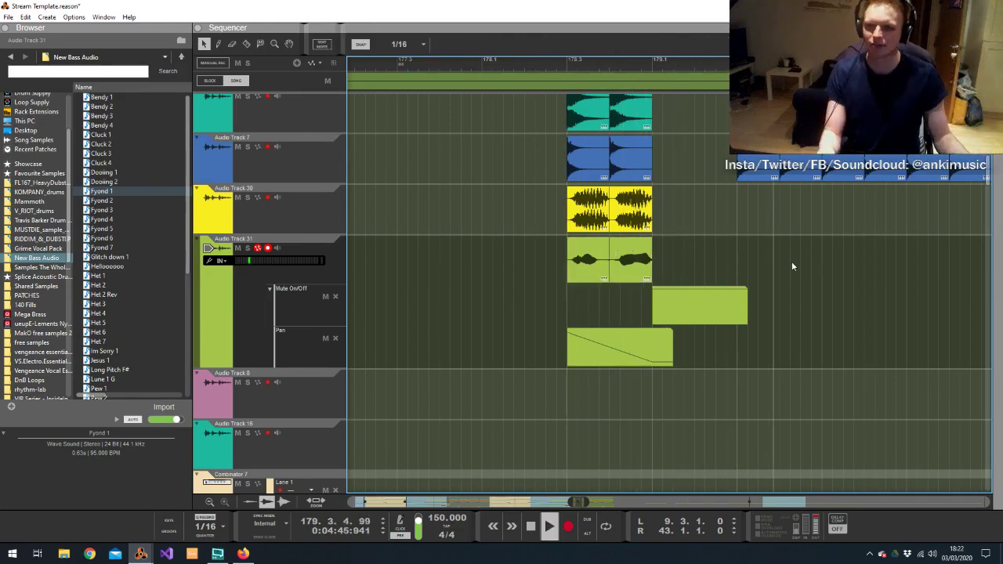
Audition the Het, Pew, Reese Hit, Rough and SQ samples in the New Bass Audio folder for the spot at 179.3.1
scroll(659, 232, down, 2)
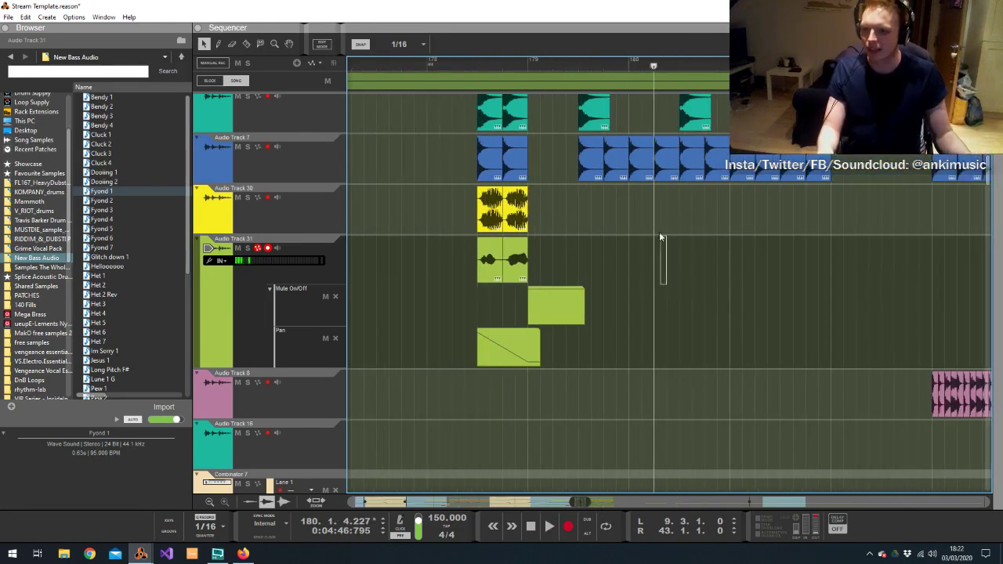
click(580, 71)
click(121, 267)
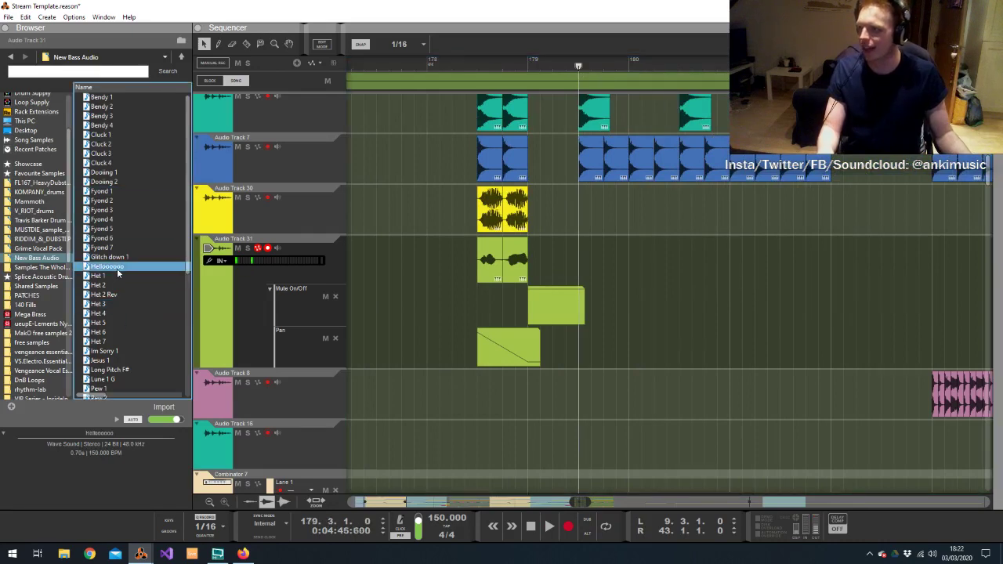
click(115, 289)
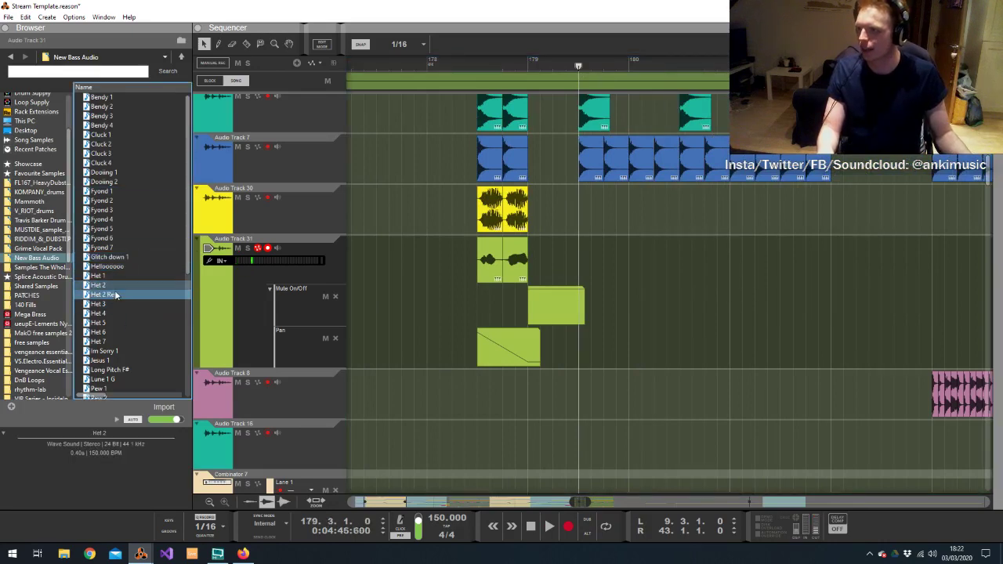
scroll(117, 298, down, 2)
click(118, 313)
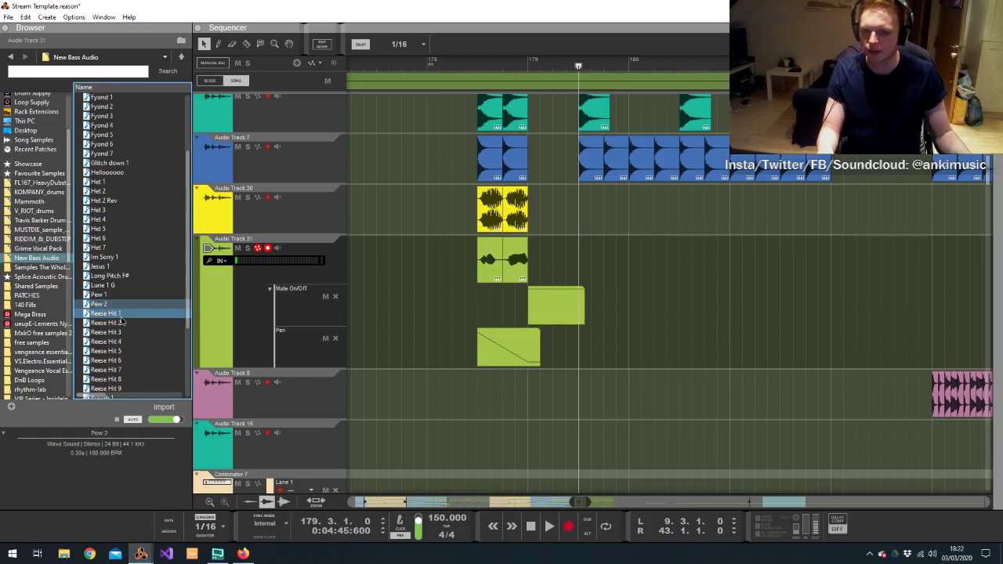
scroll(119, 322, down, 2)
click(122, 295)
click(123, 286)
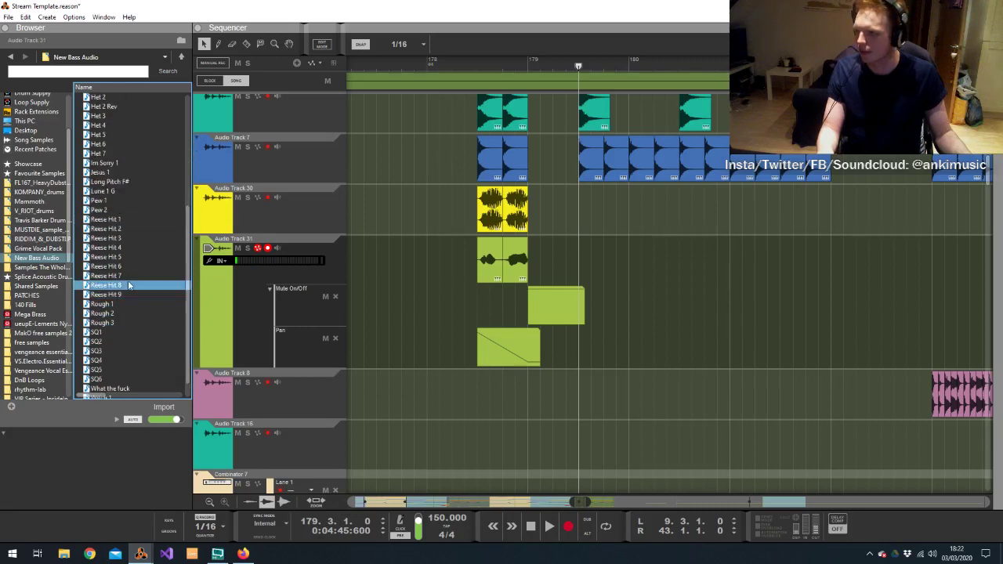
click(131, 247)
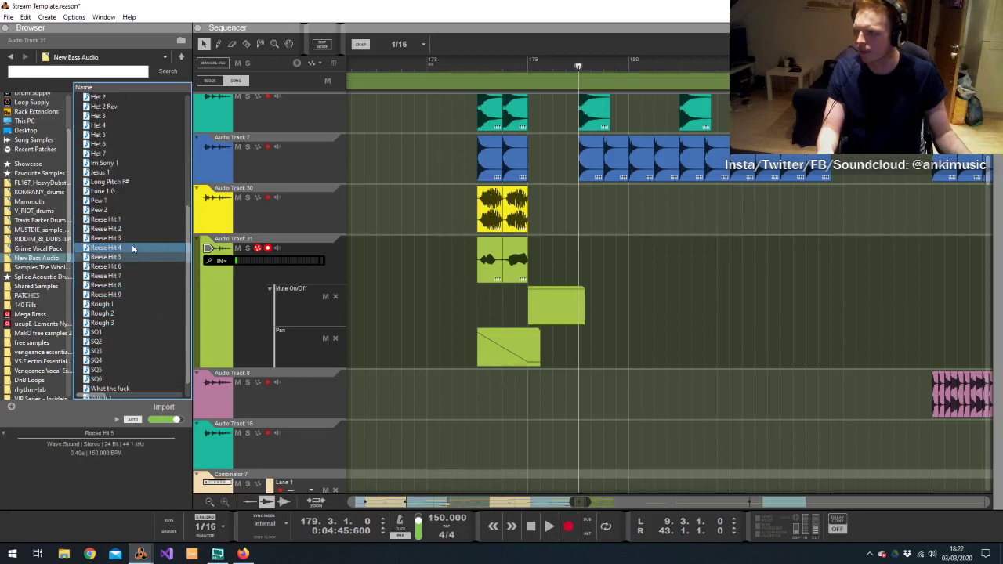
click(134, 239)
key(Up)
click(122, 305)
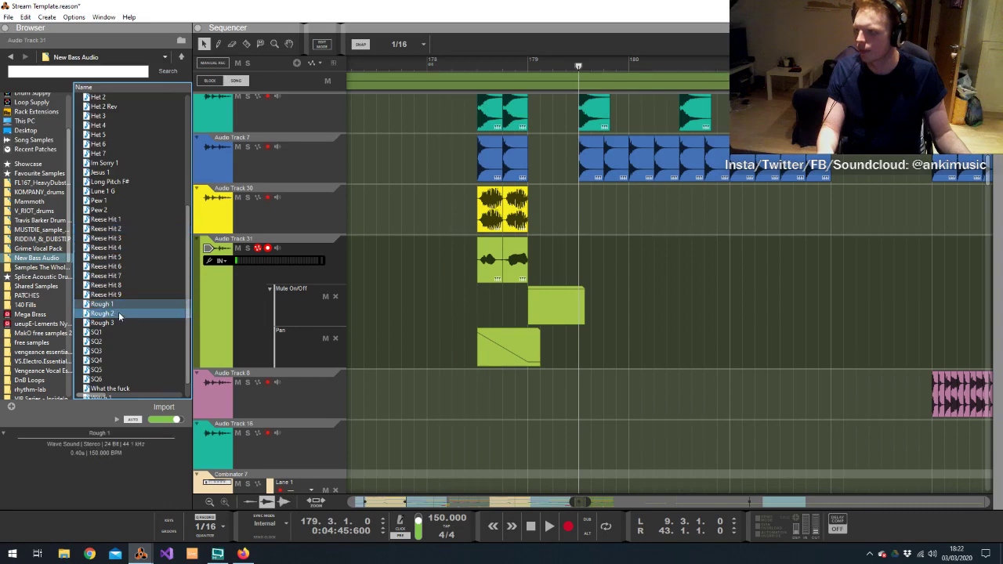
click(113, 333)
scroll(114, 337, down, 1)
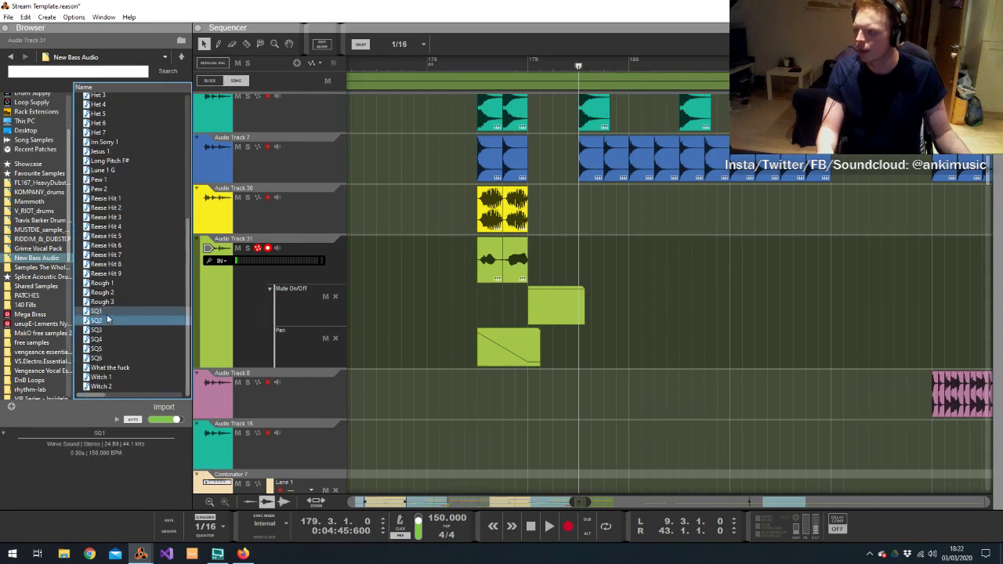
click(114, 359)
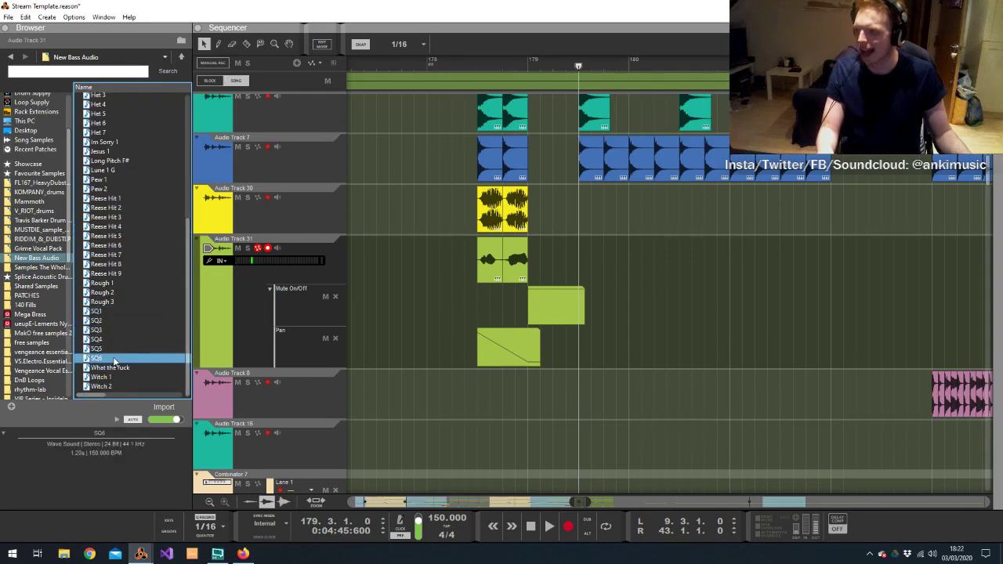
Place the SQ6 sample on Audio Track 30 at 179.3.1, trim it to one beat with short fades, and play it
drag(114, 360, 589, 208)
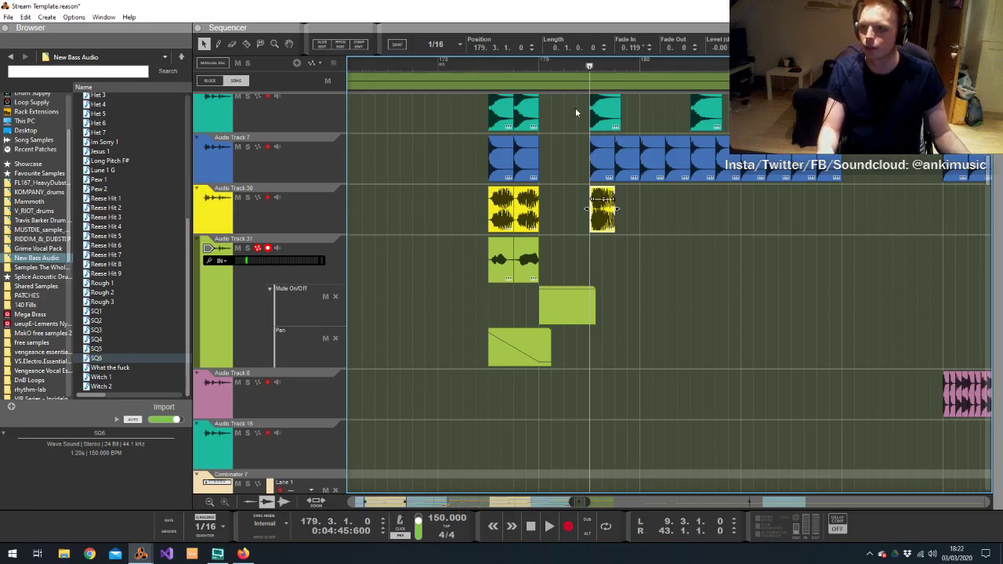
key(space)
drag(569, 69, 548, 76)
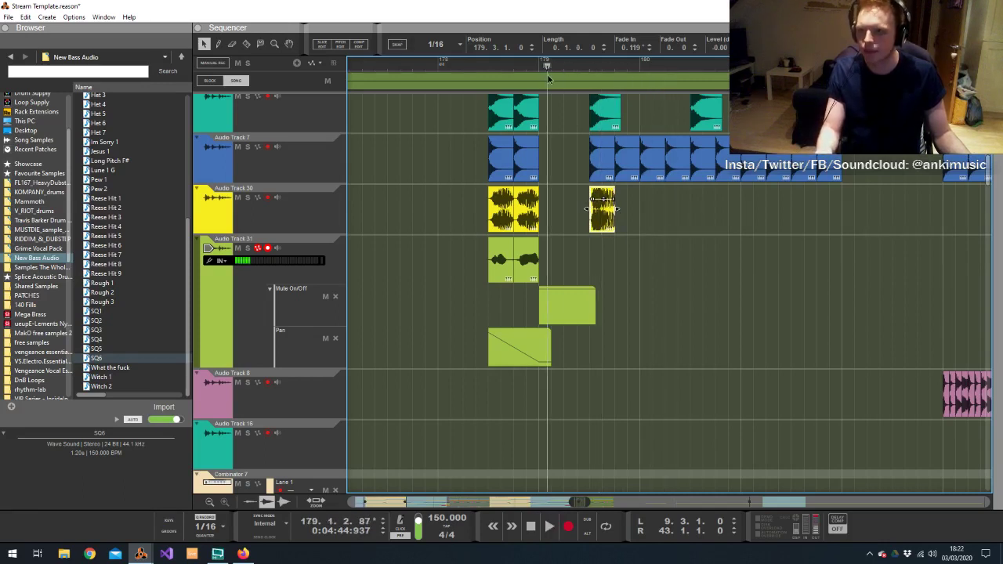
click(583, 67)
Disable stretch on the SQ6 clip at 179.3.1 and play it
right_click(610, 201)
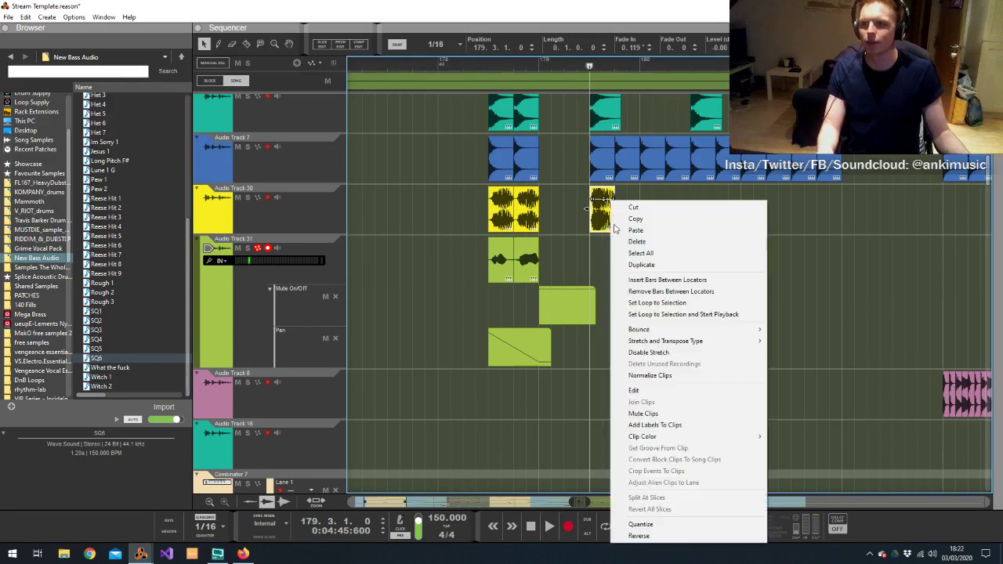
click(627, 352)
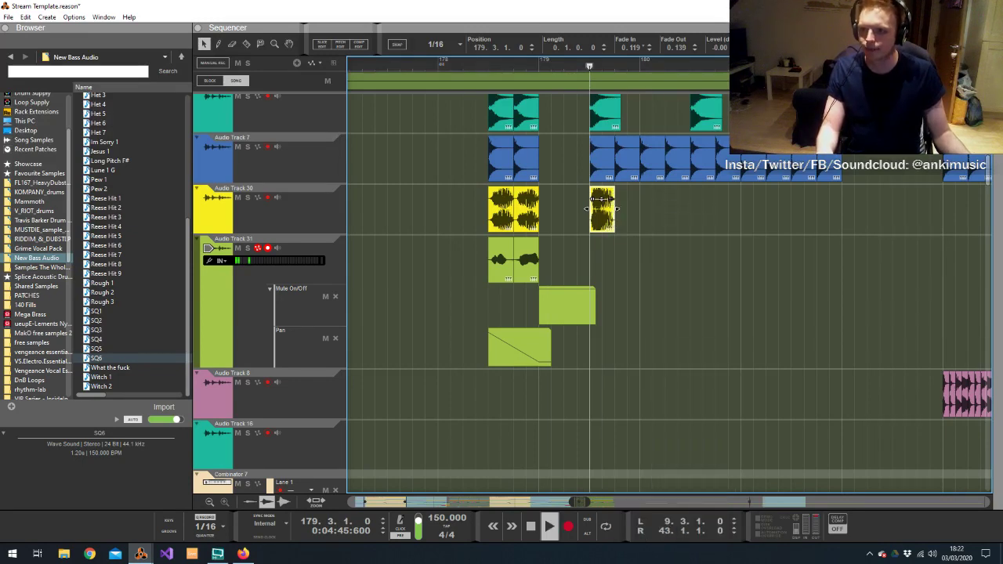
key(space)
click(590, 69)
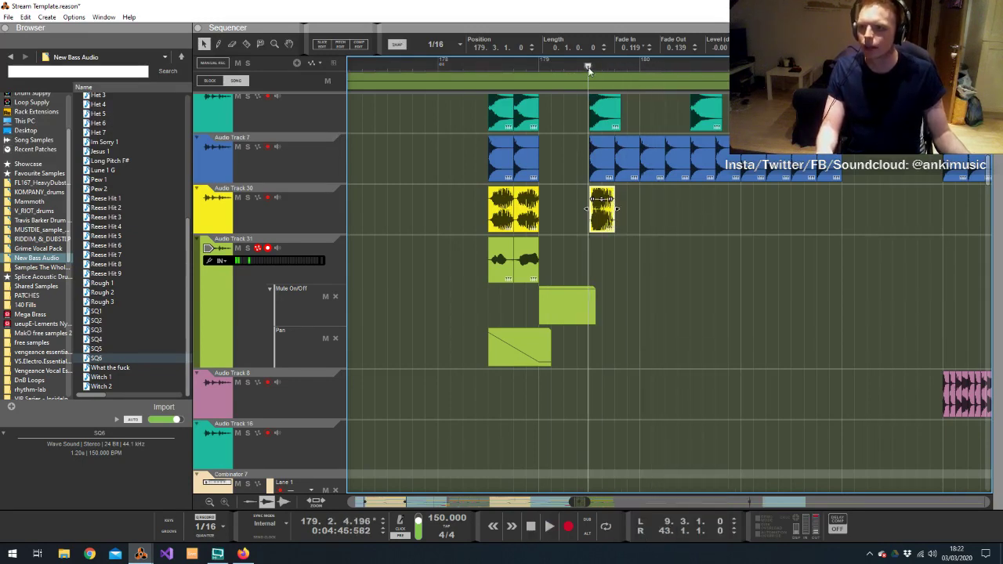
Lengthen the SQ6 clip's fade-in to about 0.213 and play it in context
scroll(588, 67, up, 4)
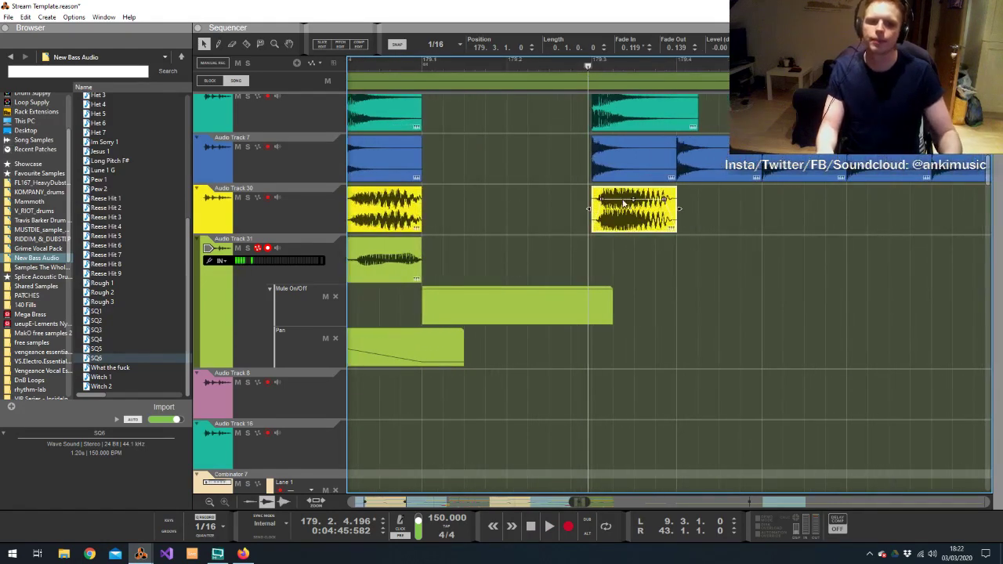
key(space)
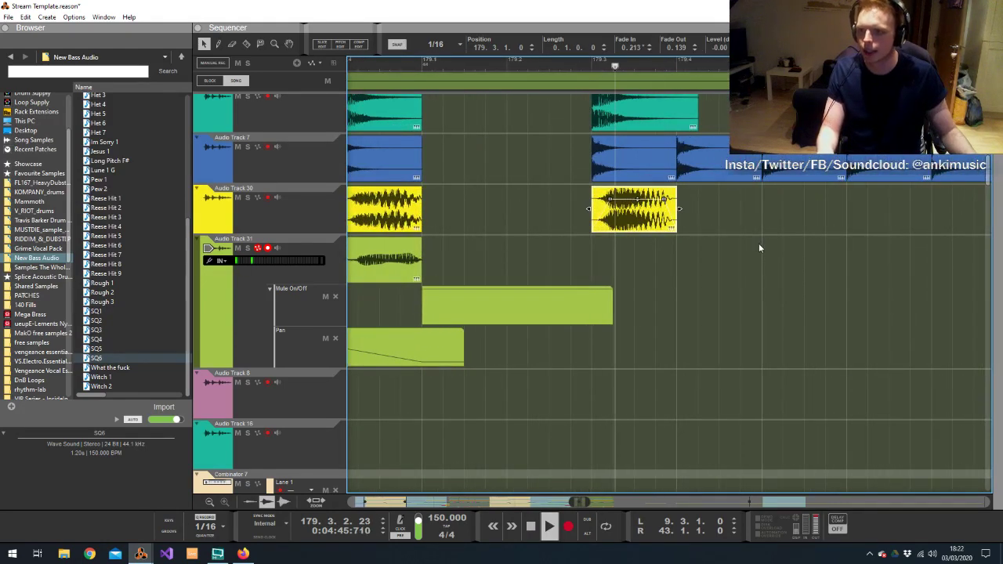
scroll(766, 231, down, 2)
scroll(766, 232, up, 1)
Move the song's end marker back to the end of the Second weird drop section
scroll(766, 231, down, 5)
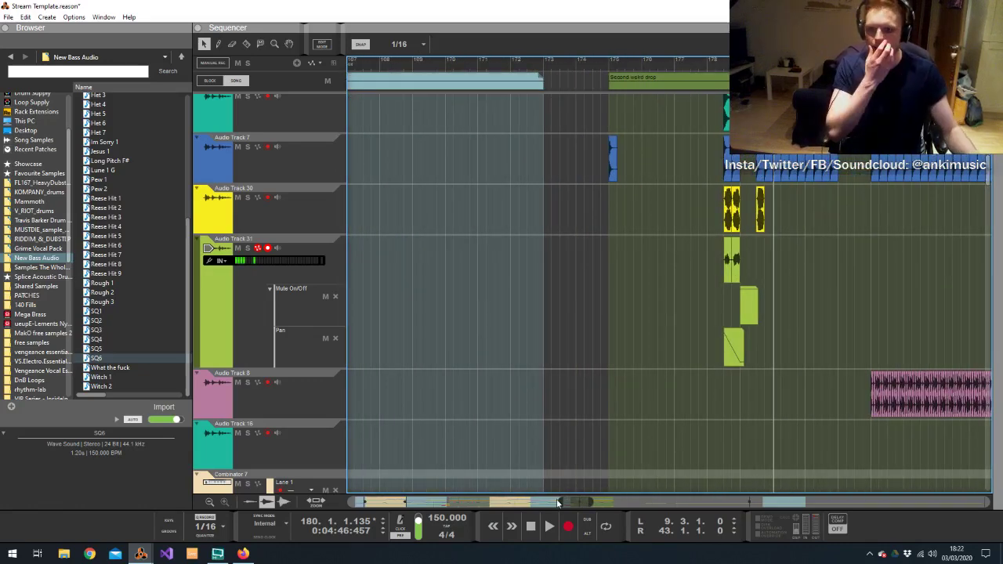
scroll(558, 502, down, 8)
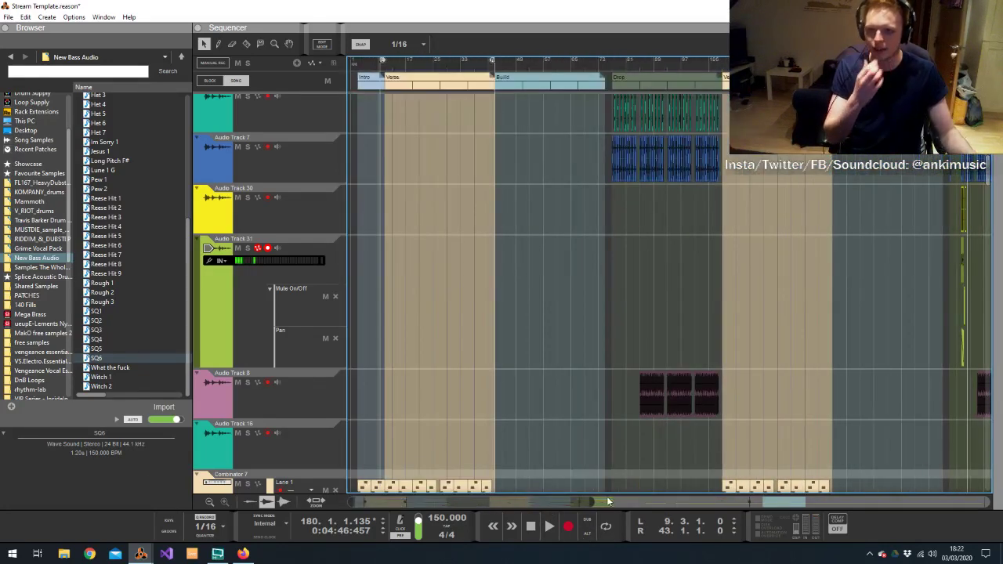
scroll(591, 503, down, 3)
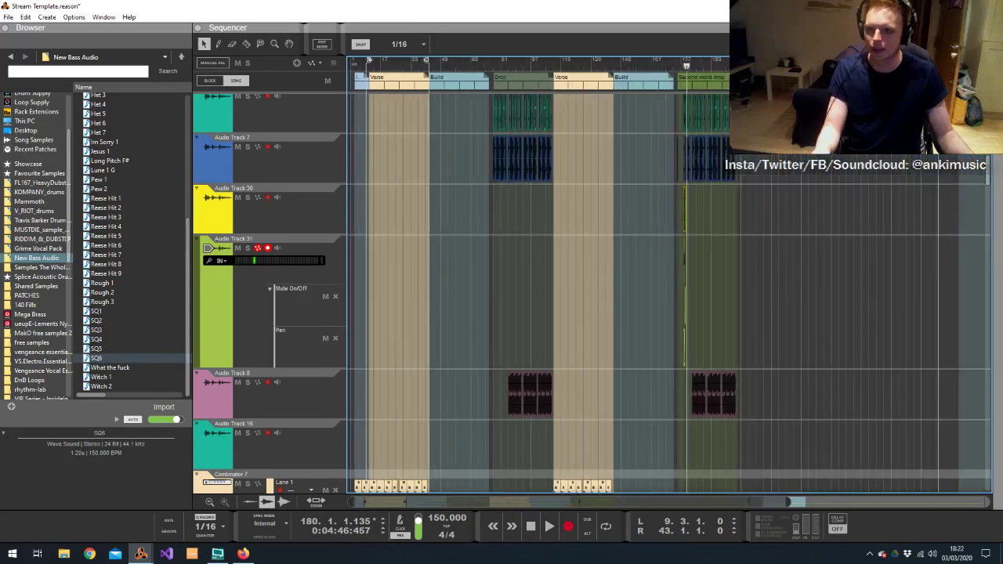
scroll(592, 294, up, 10)
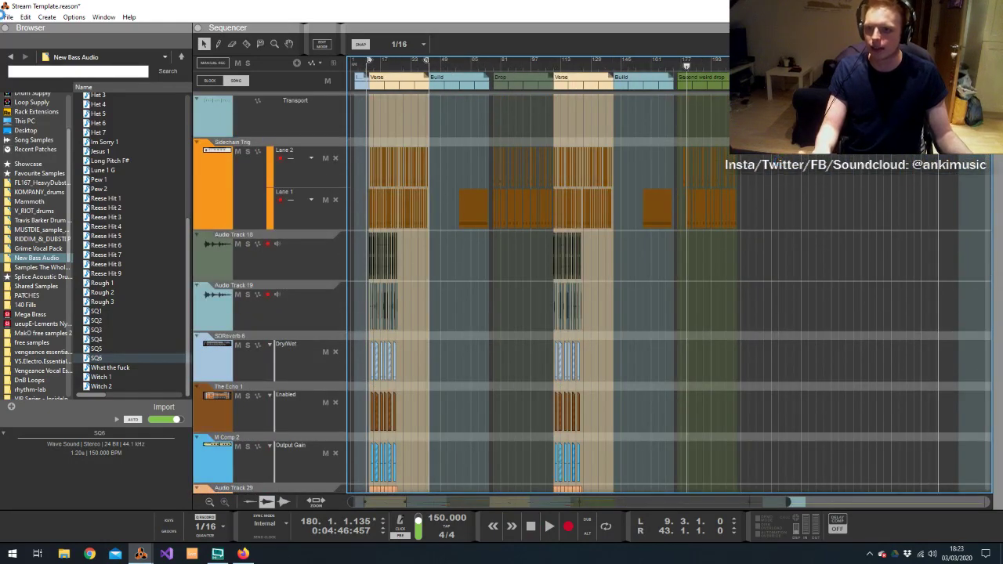
drag(938, 60, 745, 61)
Start exporting the song as a WAVE file to the Desktop under a name beginning with "Noot"
scroll(778, 174, down, 15)
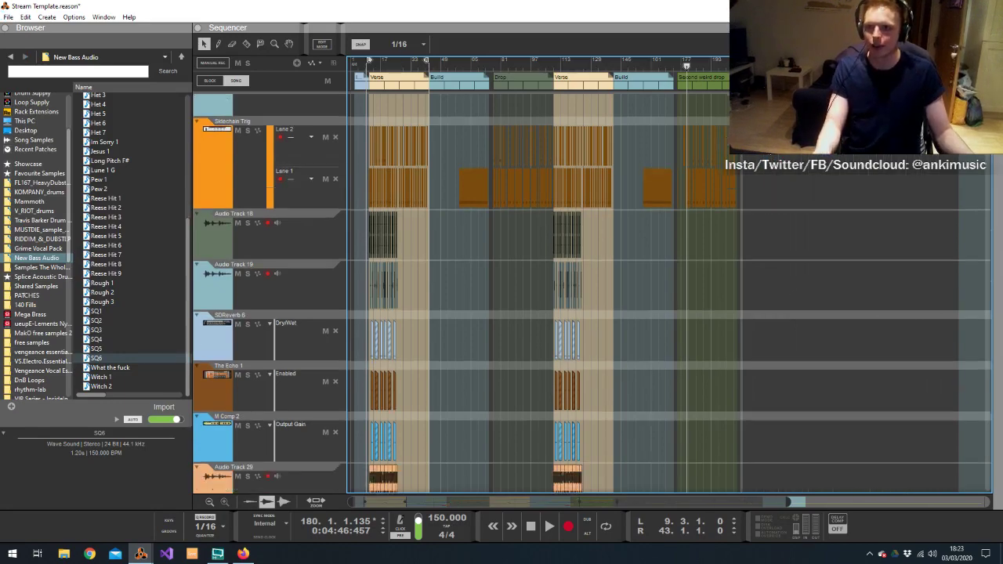
scroll(778, 173, down, 15)
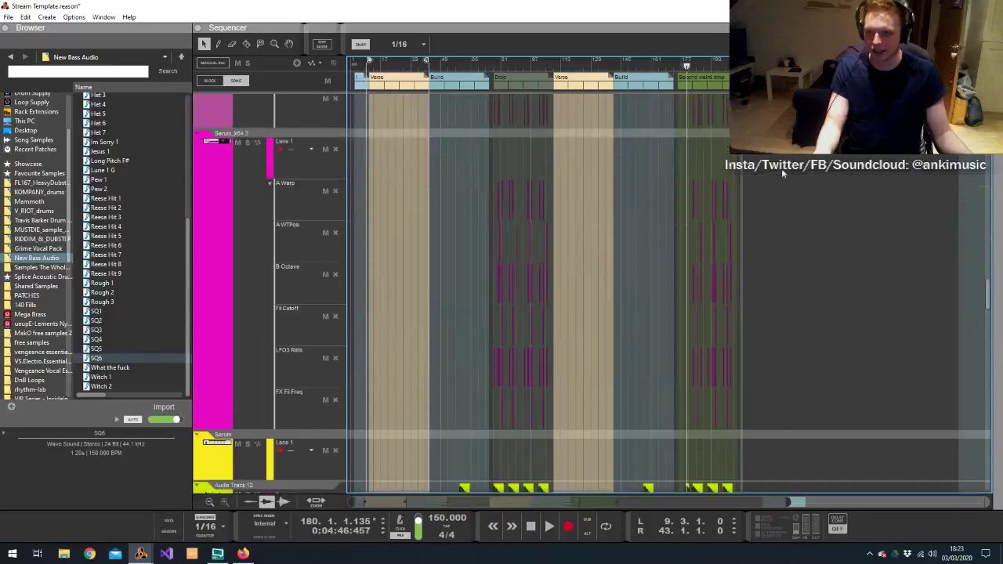
scroll(773, 170, up, 10)
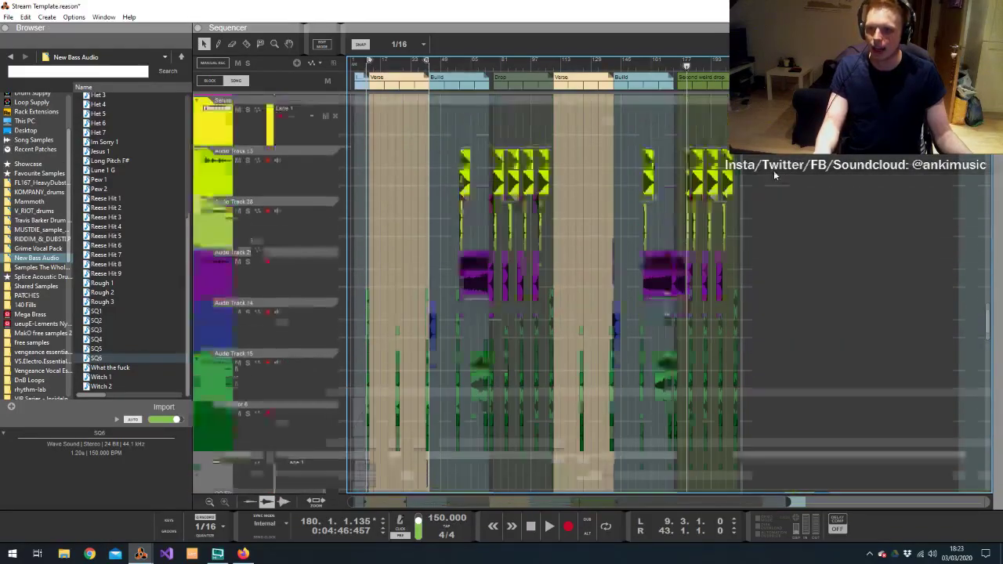
click(8, 17)
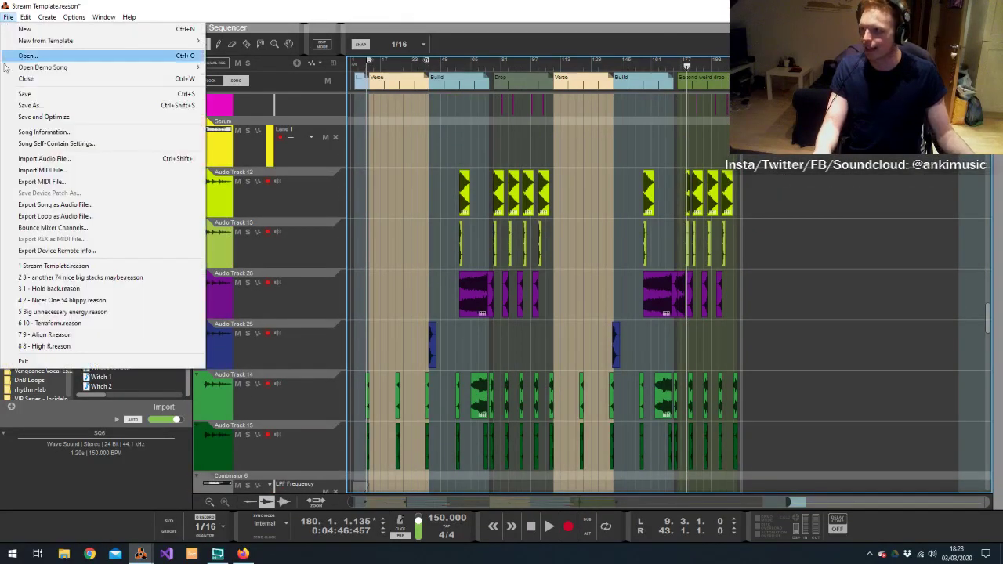
click(76, 207)
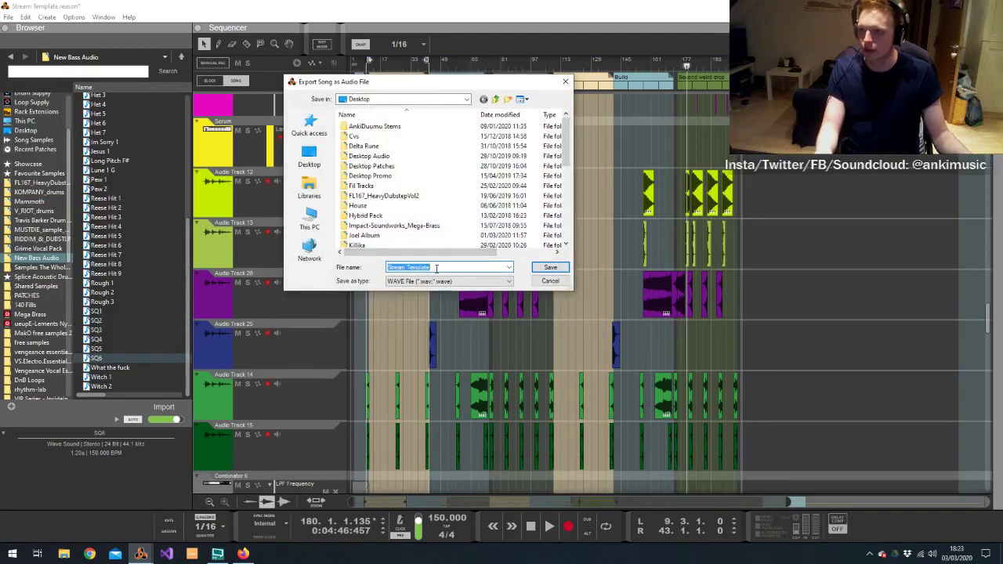
text(Test mix)
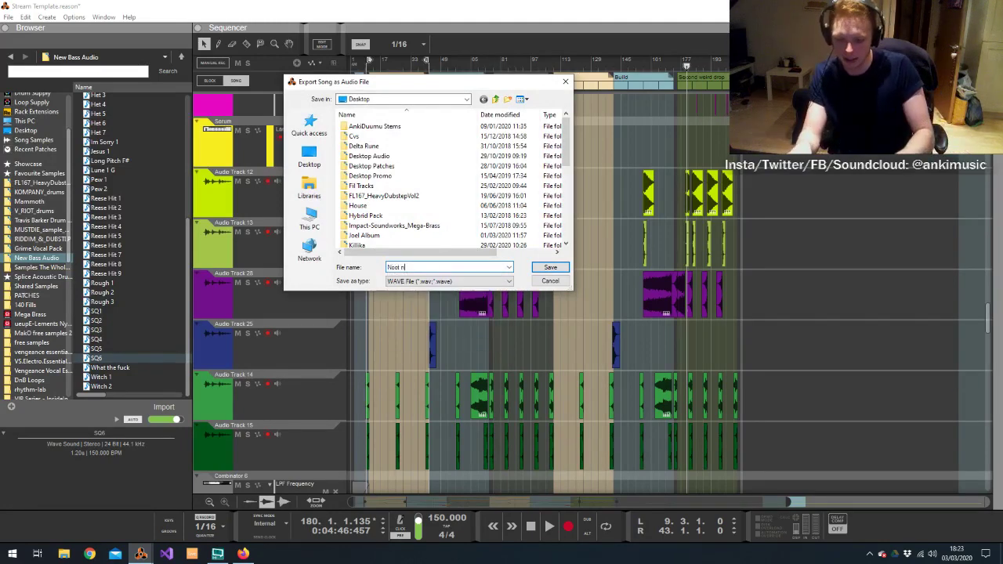
key(Return)
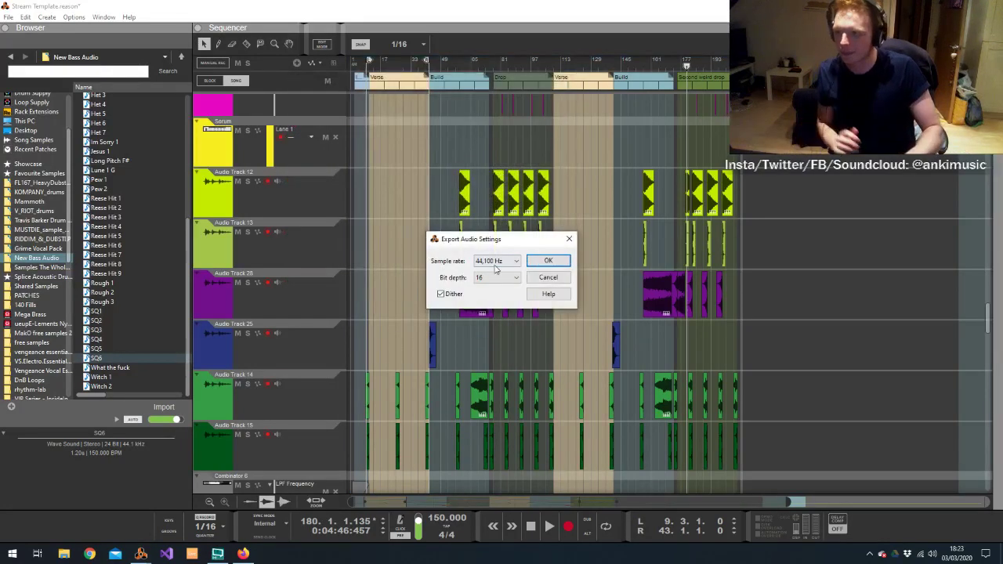
Set the export to a 48,000 Hz sample rate and 24-bit depth, and start rendering
click(495, 261)
click(496, 280)
click(496, 279)
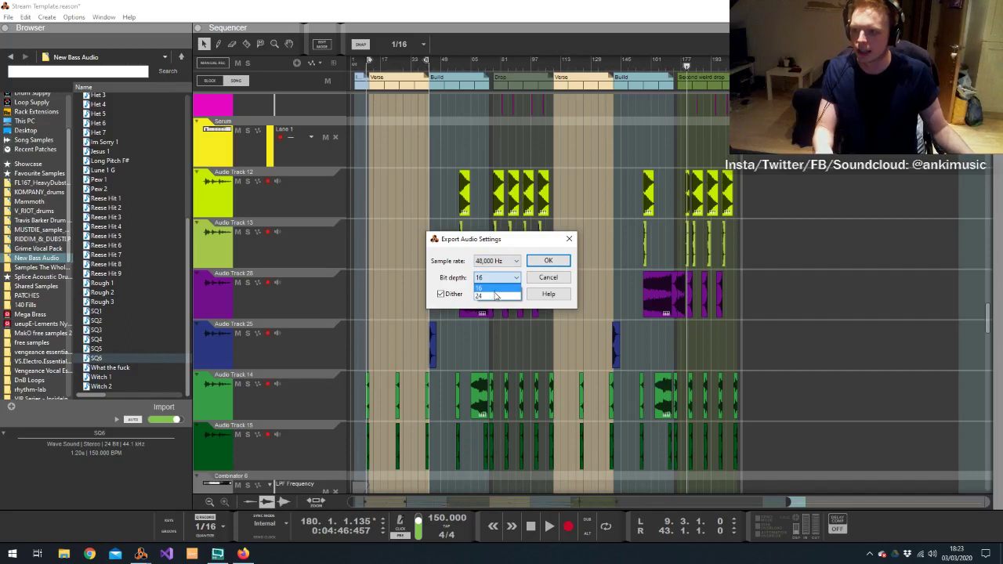
click(548, 262)
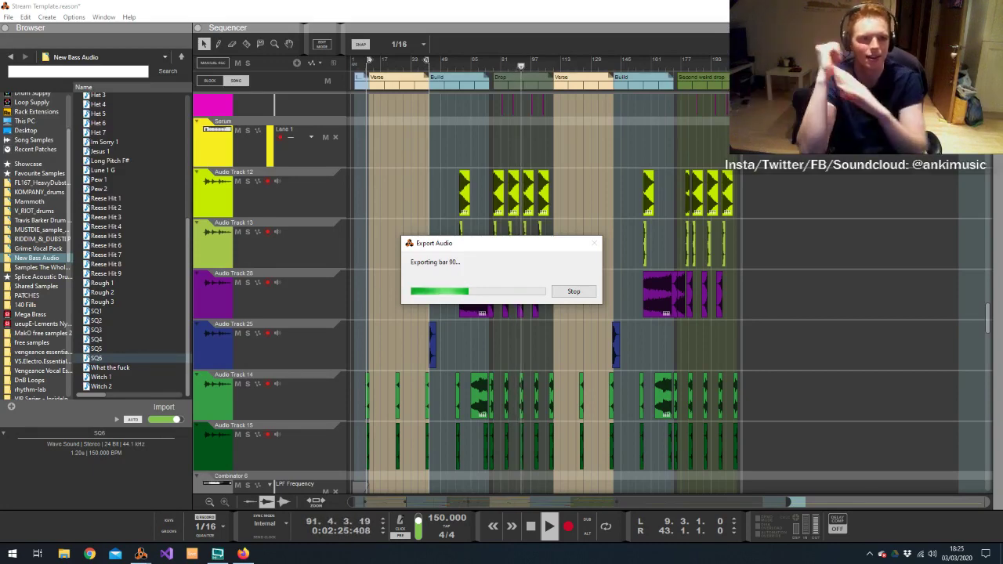
Stop the running audio export and delete the partly created file
click(580, 293)
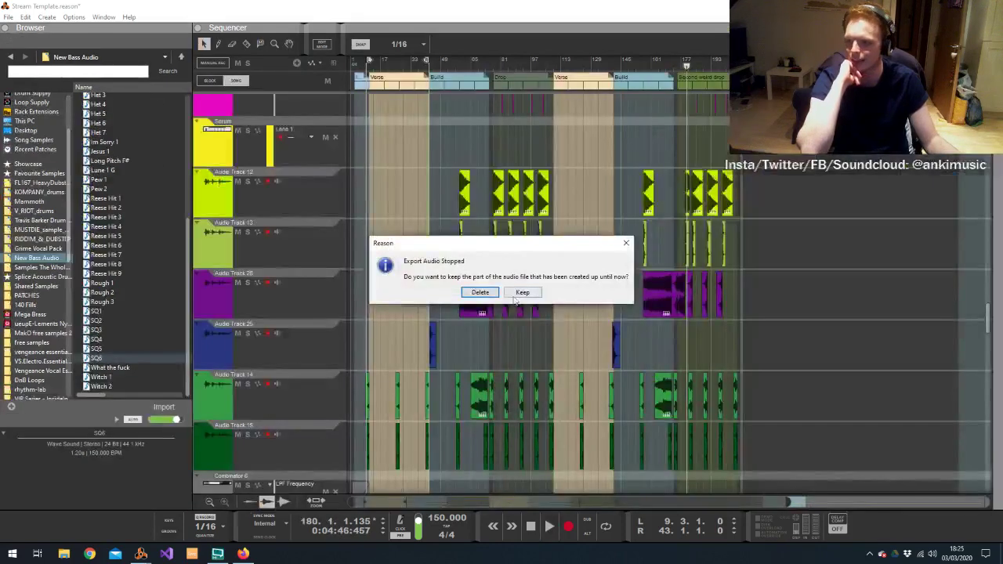
click(487, 291)
Return the song position to the start and set the sequencer's snap value to Bar
click(515, 71)
key(Home)
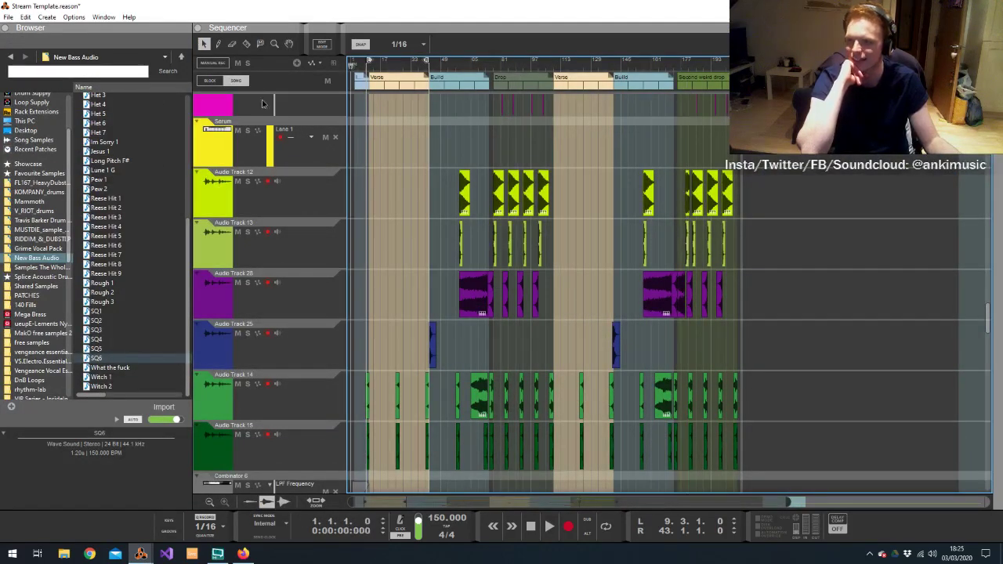
click(396, 46)
click(392, 50)
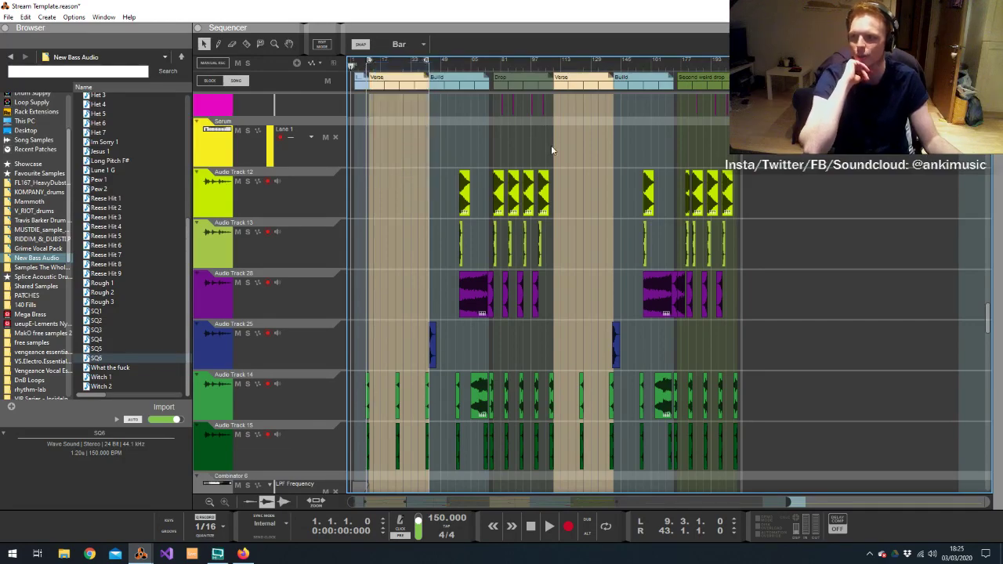
Play the song from the beginning with the Bus 3 Bounced and Combinator 4 tracks in view
scroll(685, 217, up, 4)
scroll(685, 212, up, 5)
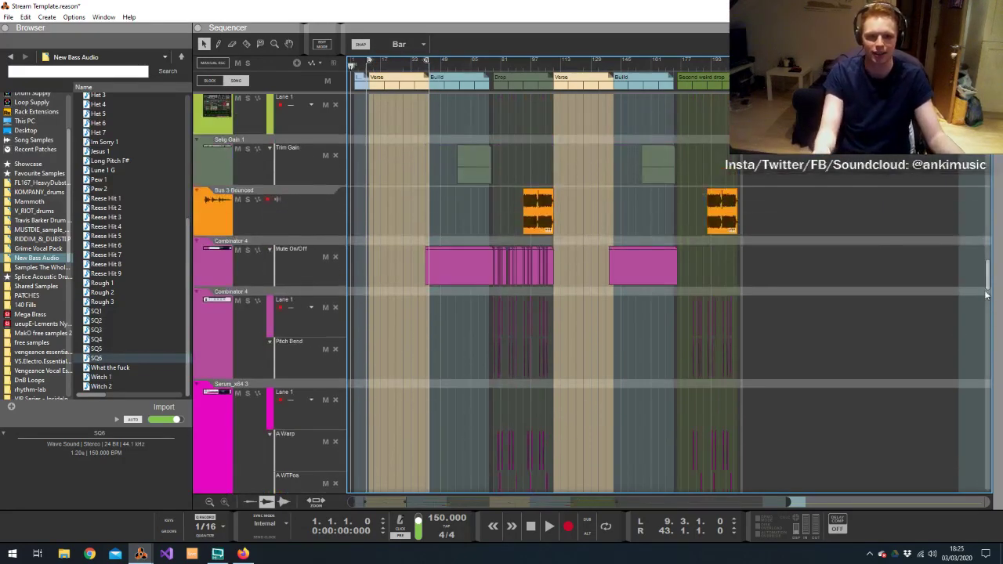
mouse_move(988, 286)
mouse_down()
mouse_move(984, 255)
mouse_move(979, 284)
mouse_up()
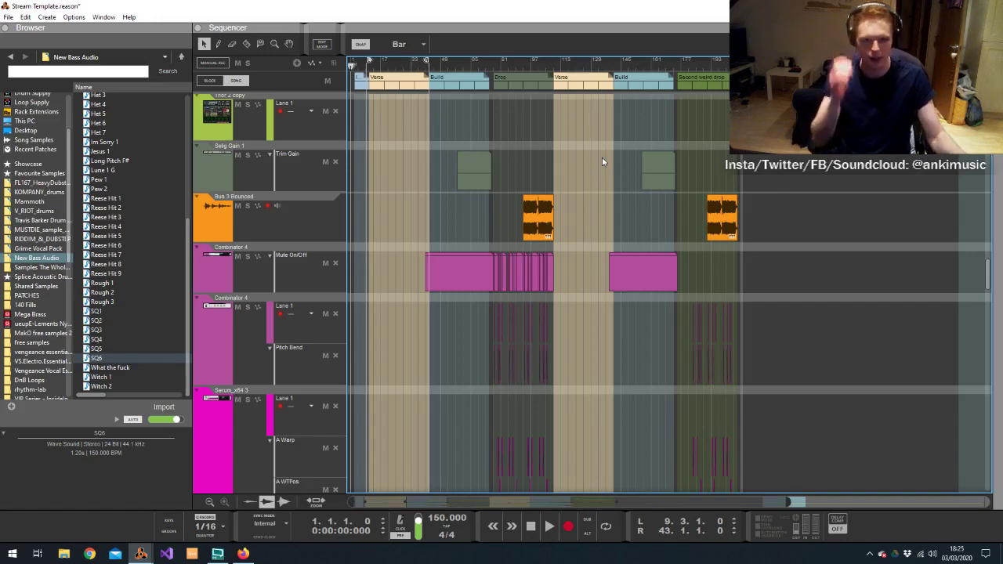
key(space)
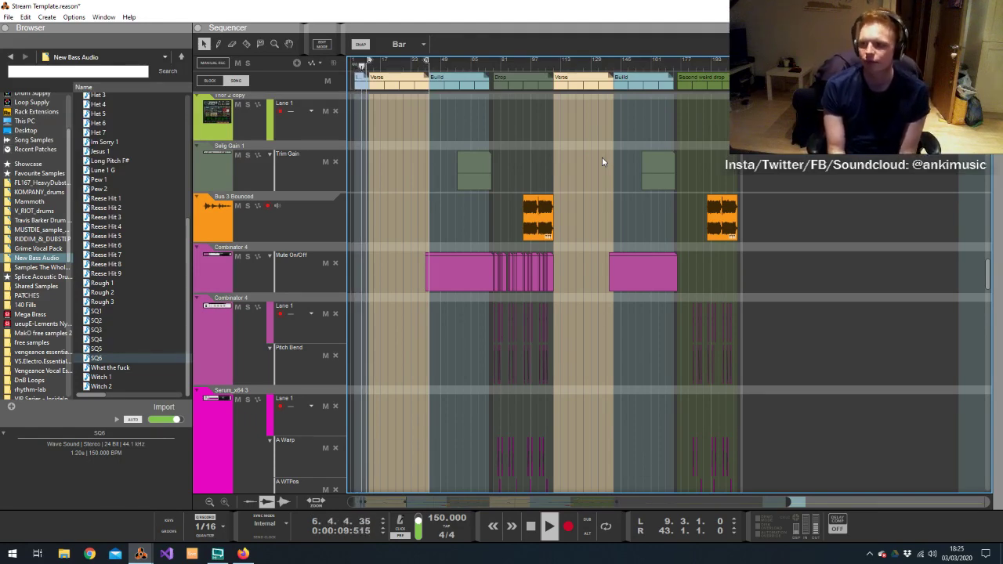
Stop playback and check the sample rate and buffer size in the audio preferences
click(26, 16)
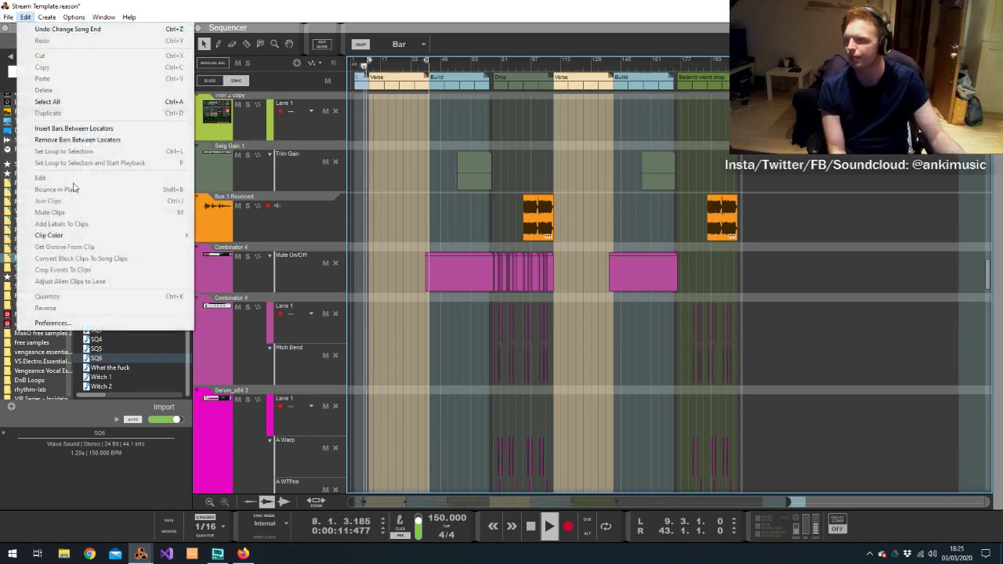
click(426, 230)
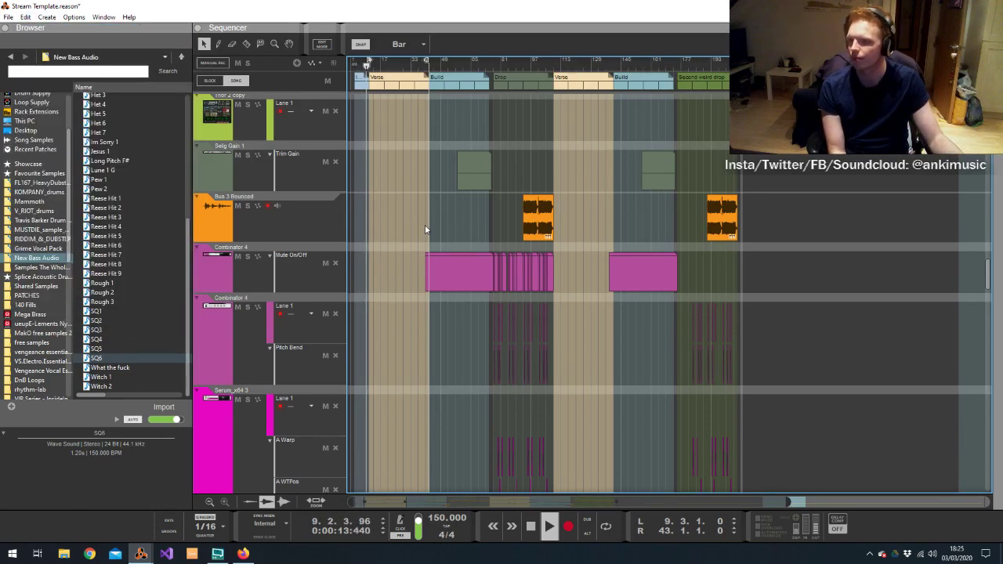
key(space)
click(25, 17)
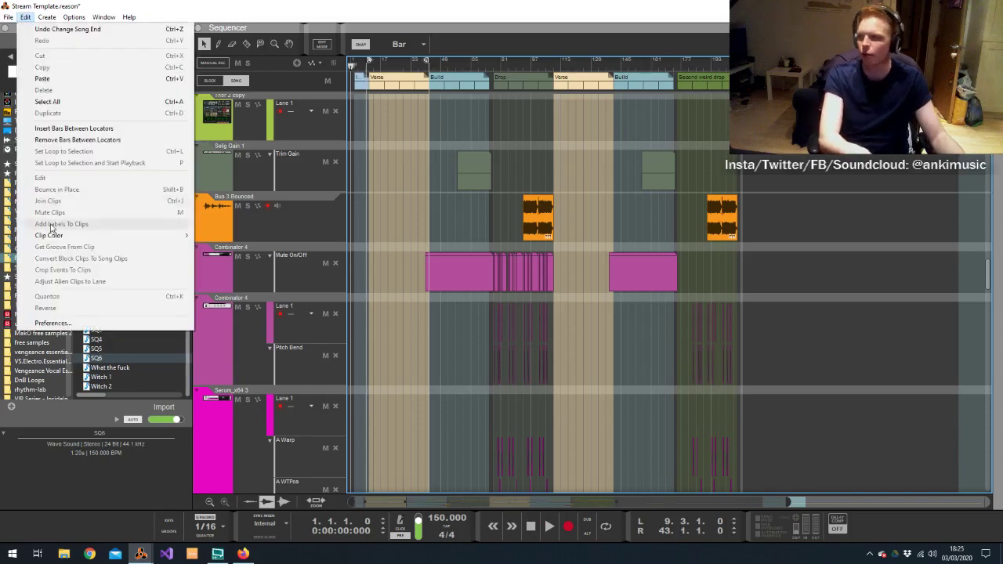
click(52, 323)
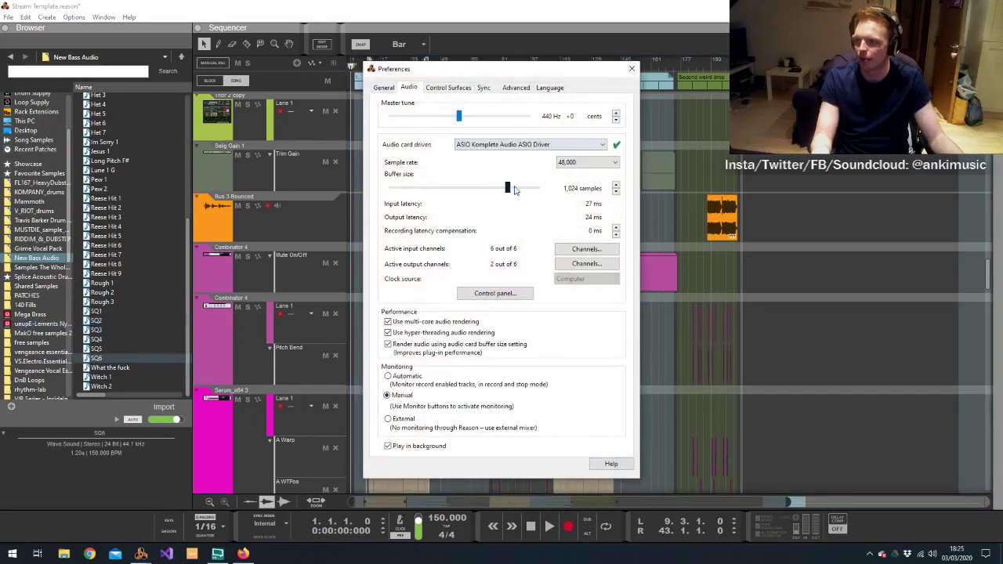
click(632, 70)
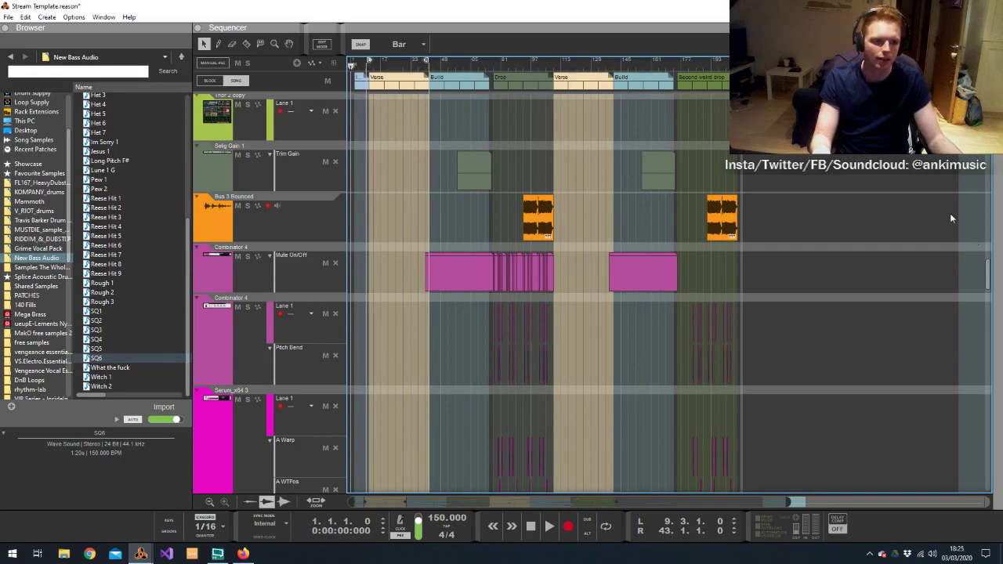
Start the VoxengoRecorder plug-in in the rack's master section and play the song from the start in the sequencer
key(alt+Tab)
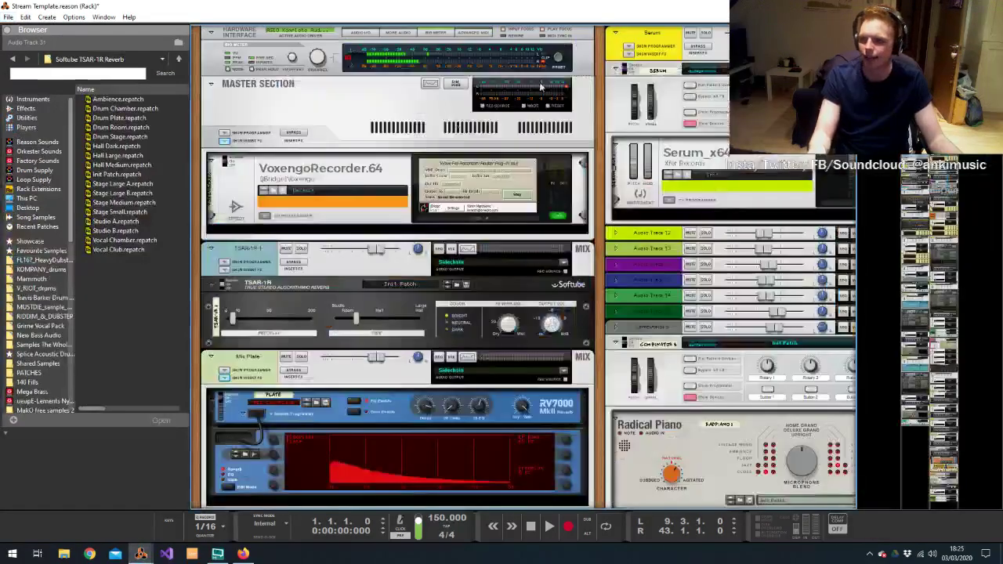
click(478, 188)
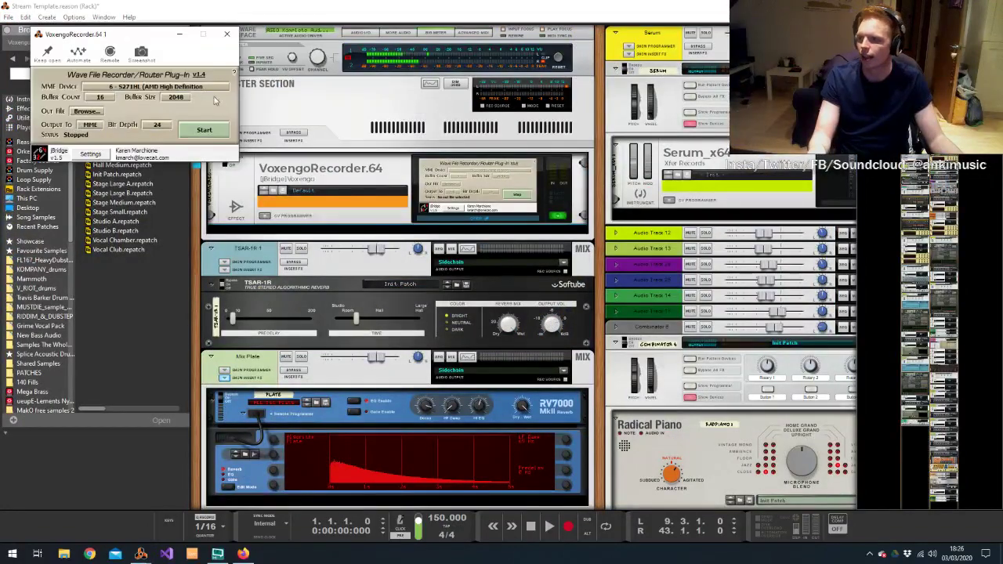
click(204, 129)
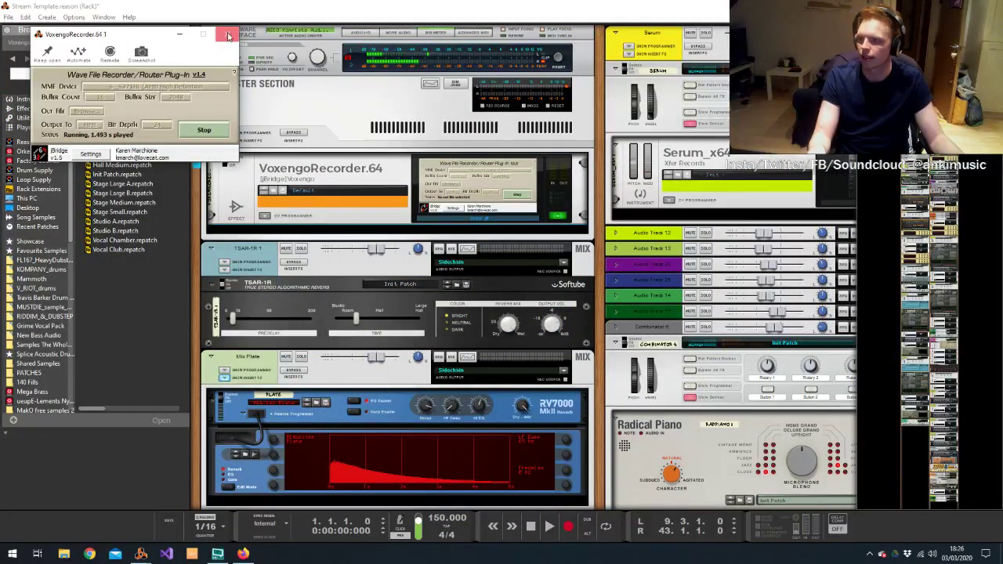
click(227, 36)
key(alt+Tab)
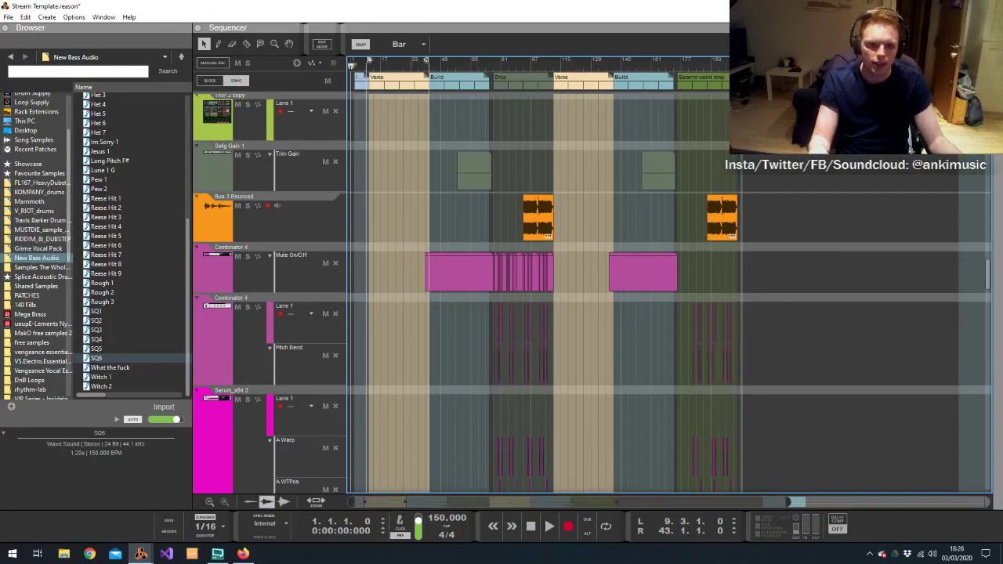
key(space)
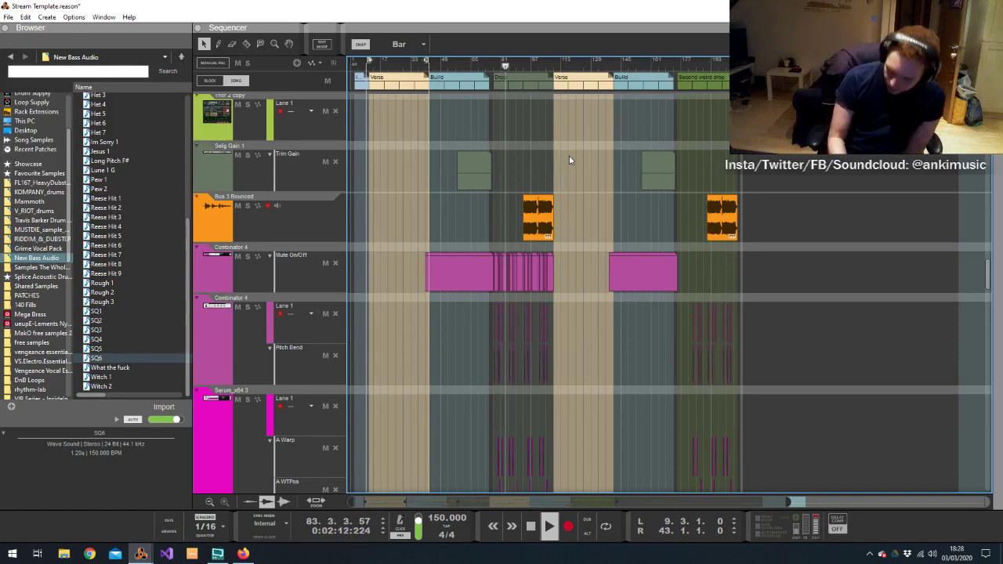
Open Audio Track 7's rack devices from the mixer and set its Saturation Knob to 4.3 during playback
key(alt+Tab)
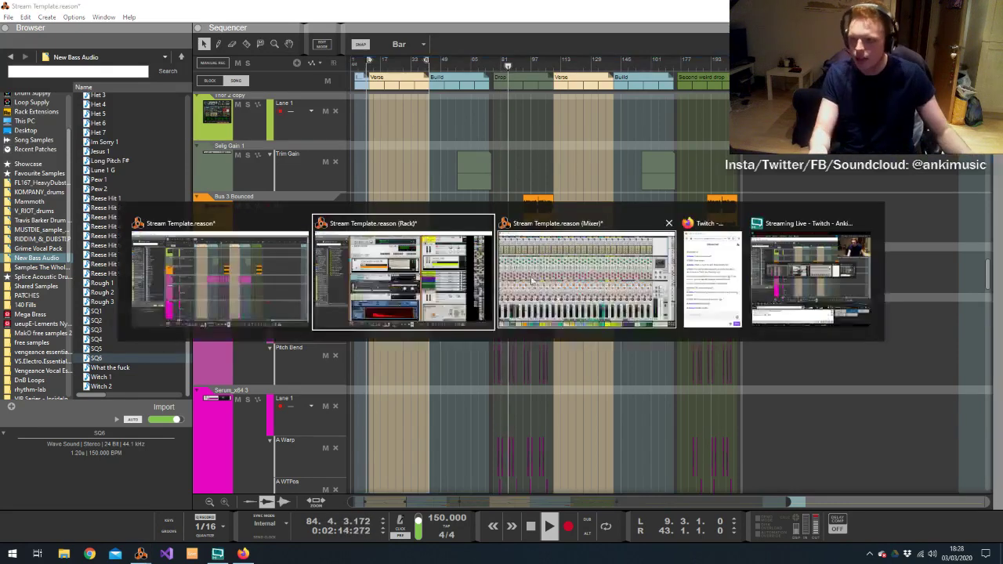
click(532, 281)
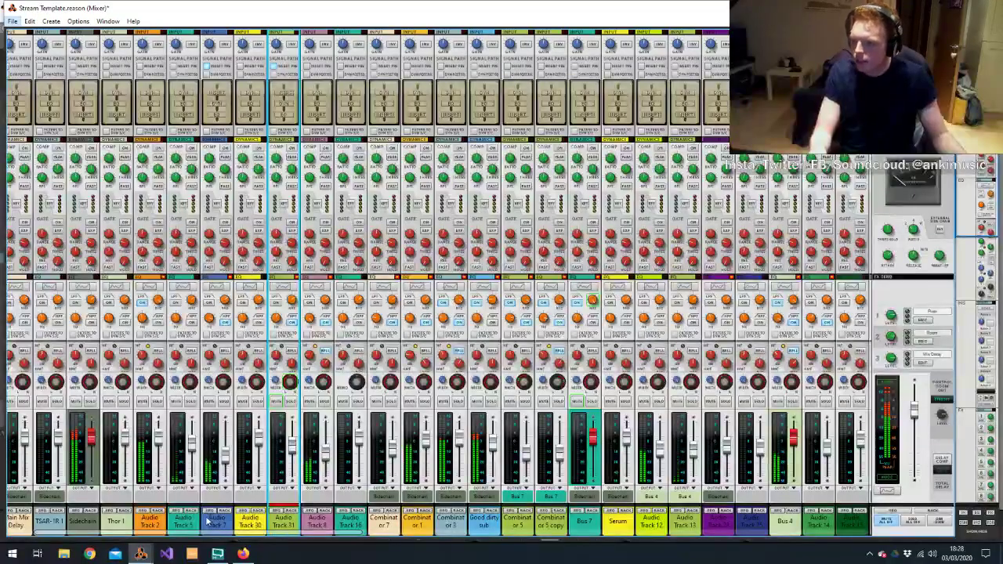
click(212, 520)
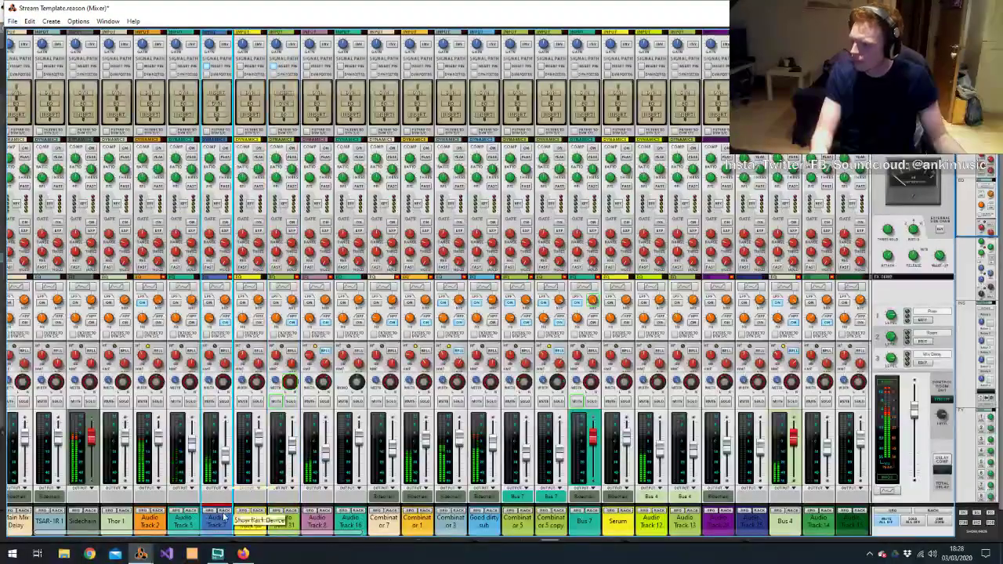
click(224, 516)
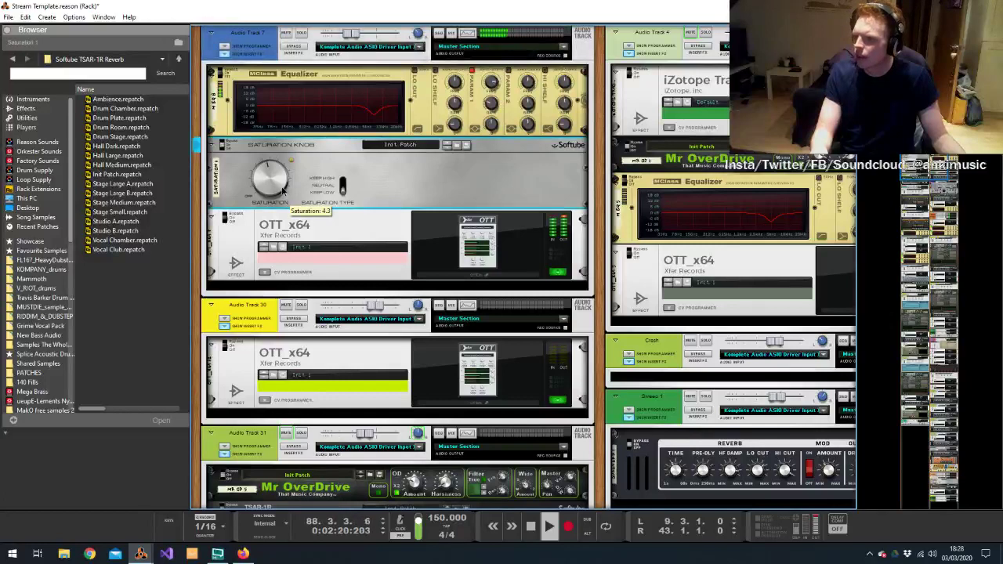
scroll(285, 190, up, 4)
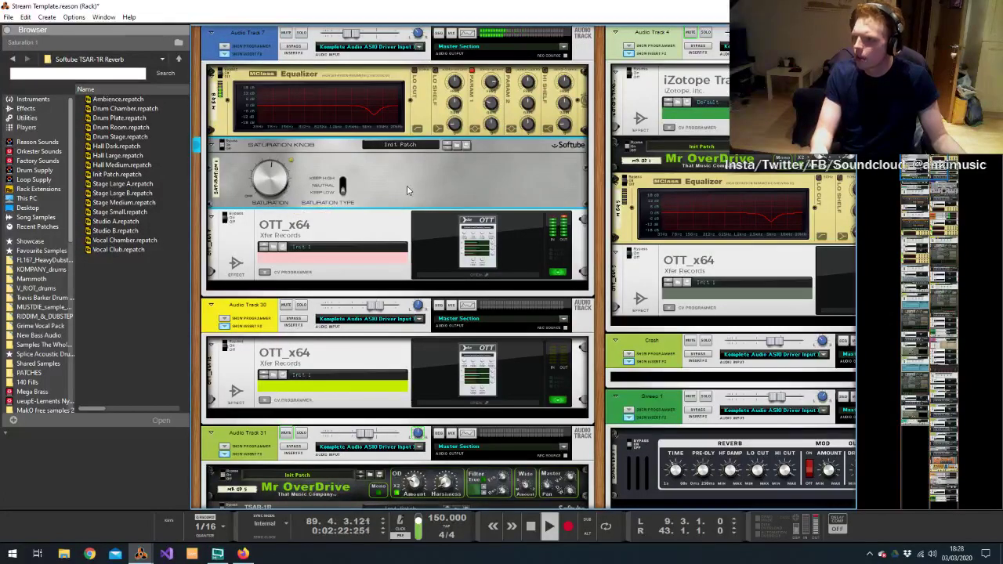
Check Audio Track 7's FX4 send level in the mixer and return to the sequencer tracks while the song plays
key(alt+Tab)
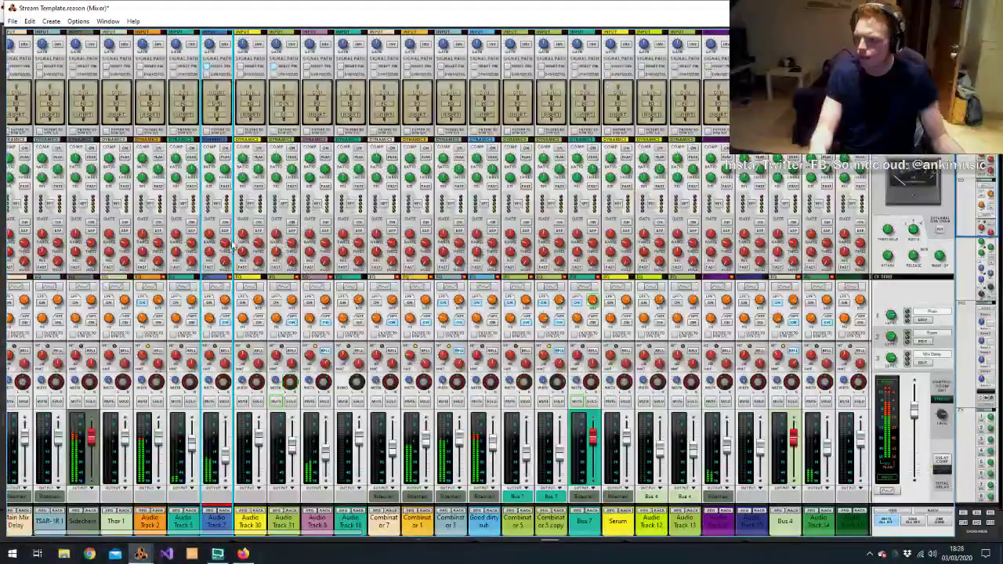
scroll(220, 290, down, 10)
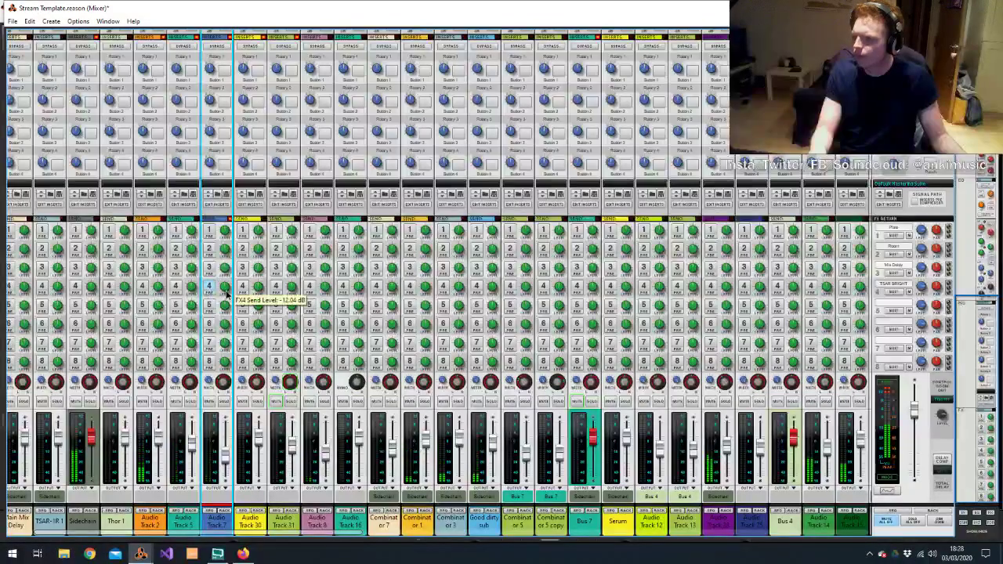
key(alt+Tab)
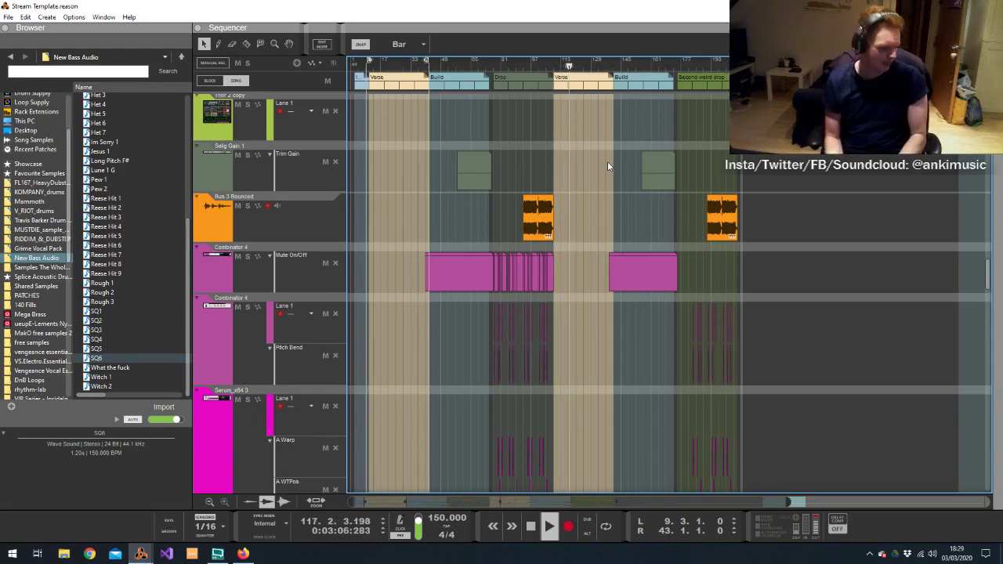
scroll(615, 296, down, 4)
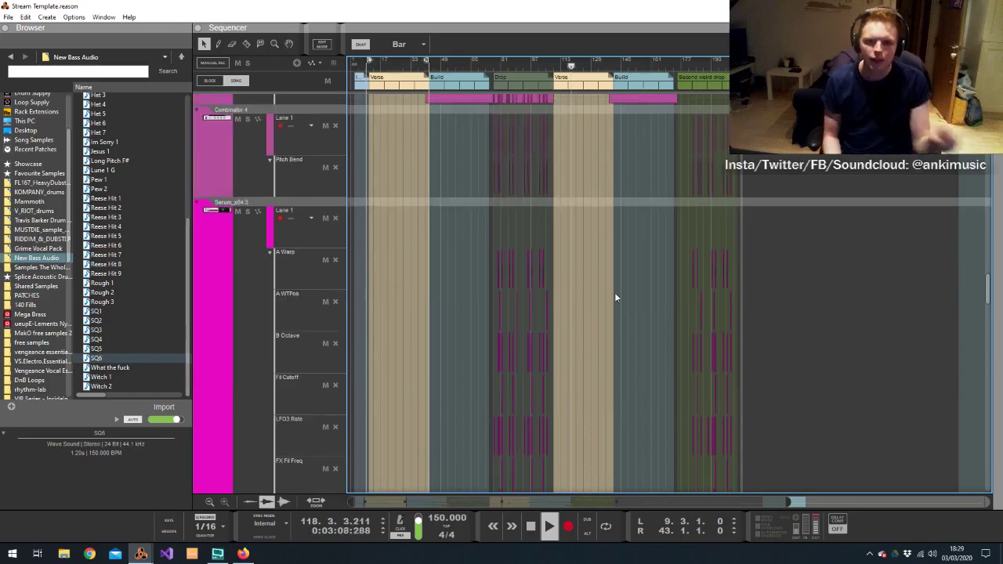
scroll(619, 290, down, 15)
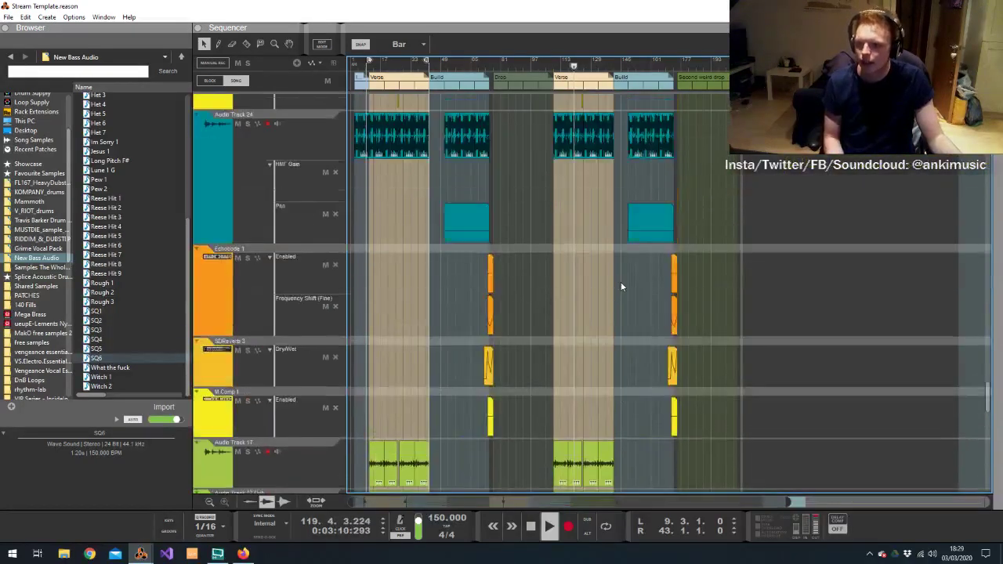
Open the Verse track's HMF Gain automation clip in the second Verse, raise its automation value slightly and leave the clip
scroll(621, 287, up, 3)
double_click(600, 222)
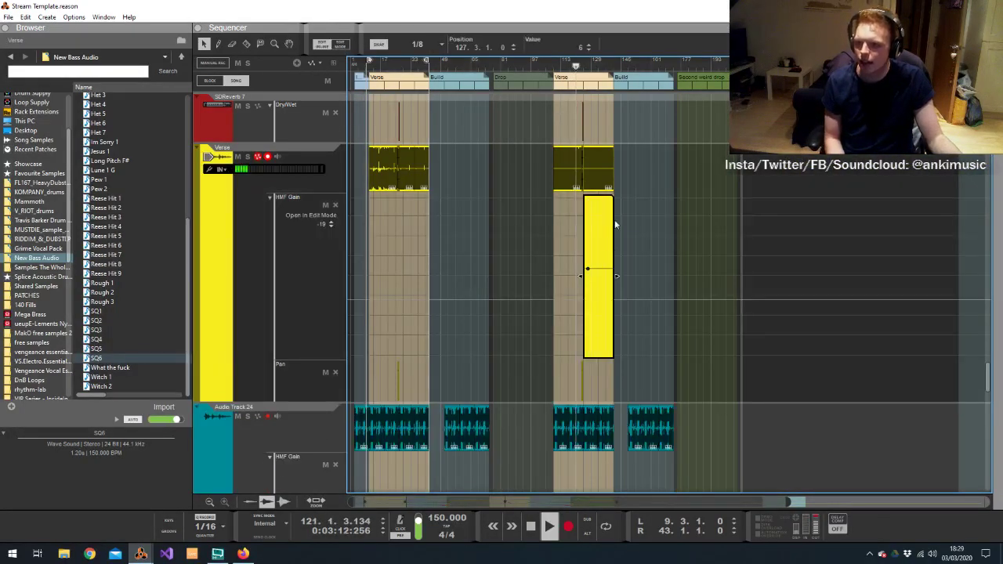
scroll(580, 43, up, 3)
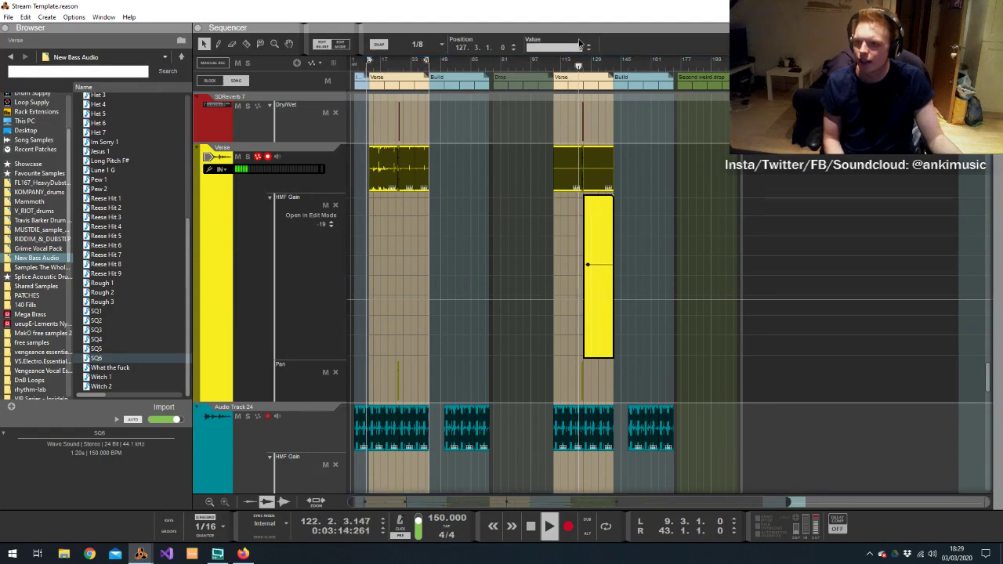
double_click(658, 112)
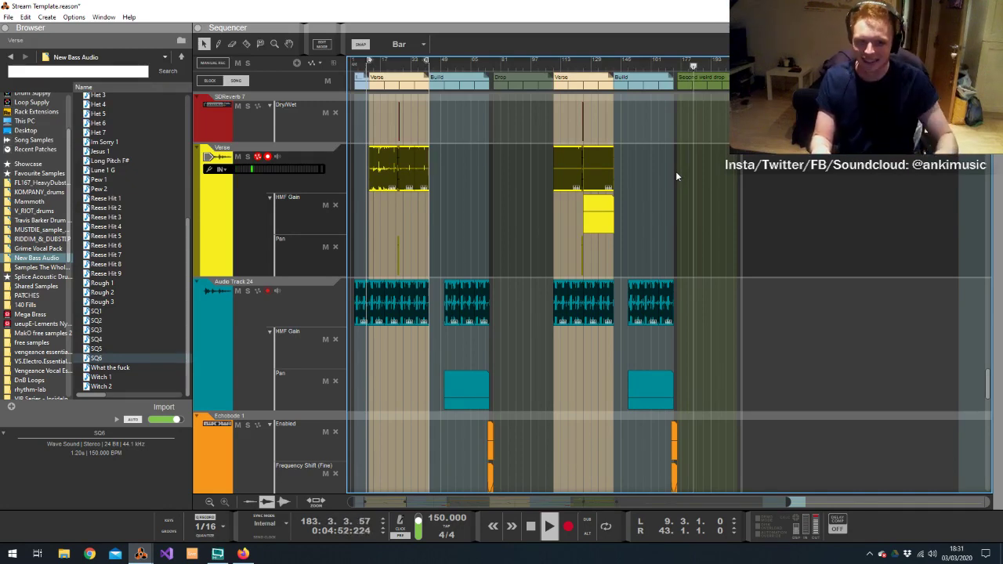
Stop playback, focus on the transition into the Second weird drop and replay the song from bar 173
key(space)
key(h)
key(h)
key(h)
key(h)
key(h)
key(h)
key(h)
key(h)
key(h)
key(h)
key(h)
key(h)
key(h)
key(h)
key(h)
key(h)
key(h)
key(h)
key(h)
key(h)
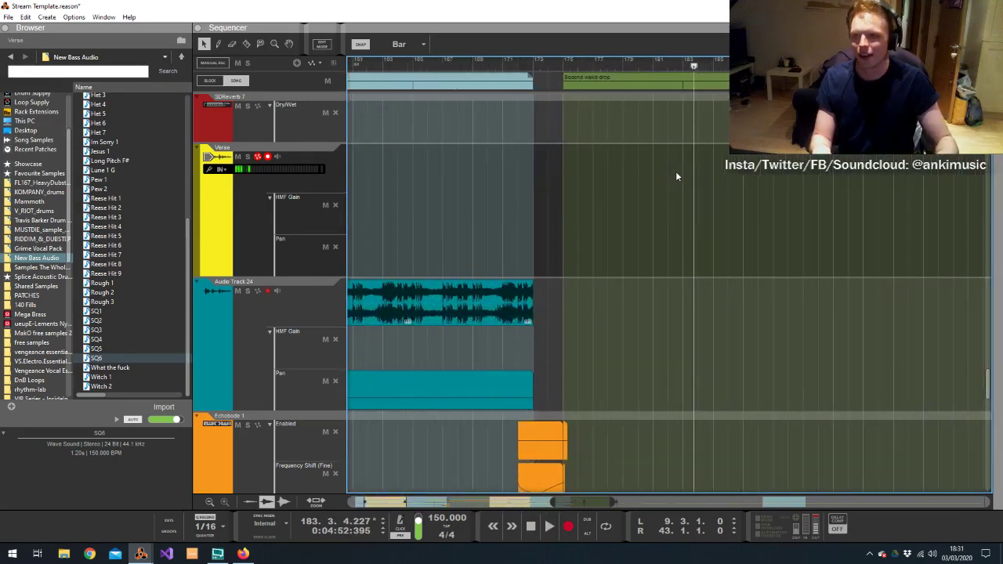
click(535, 62)
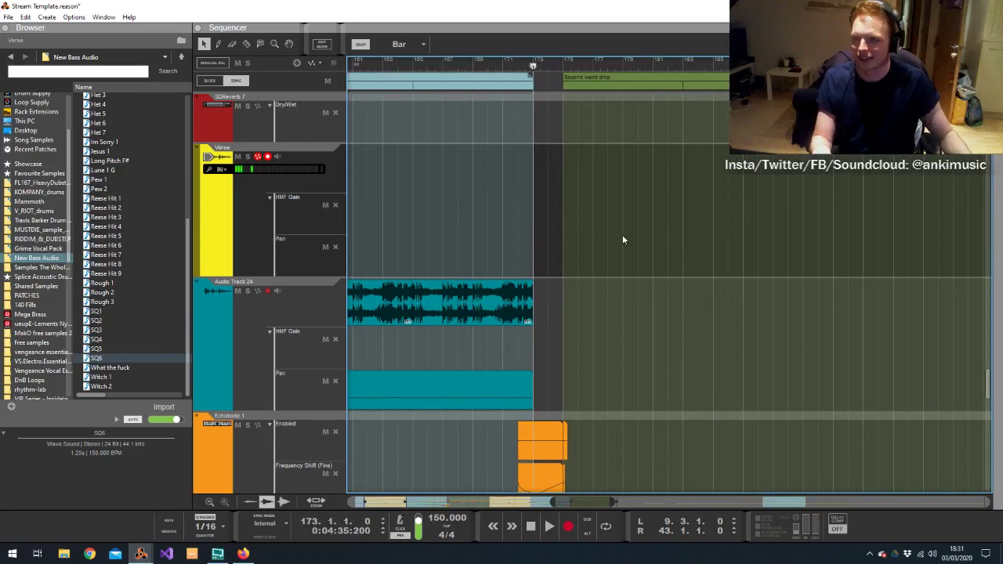
key(space)
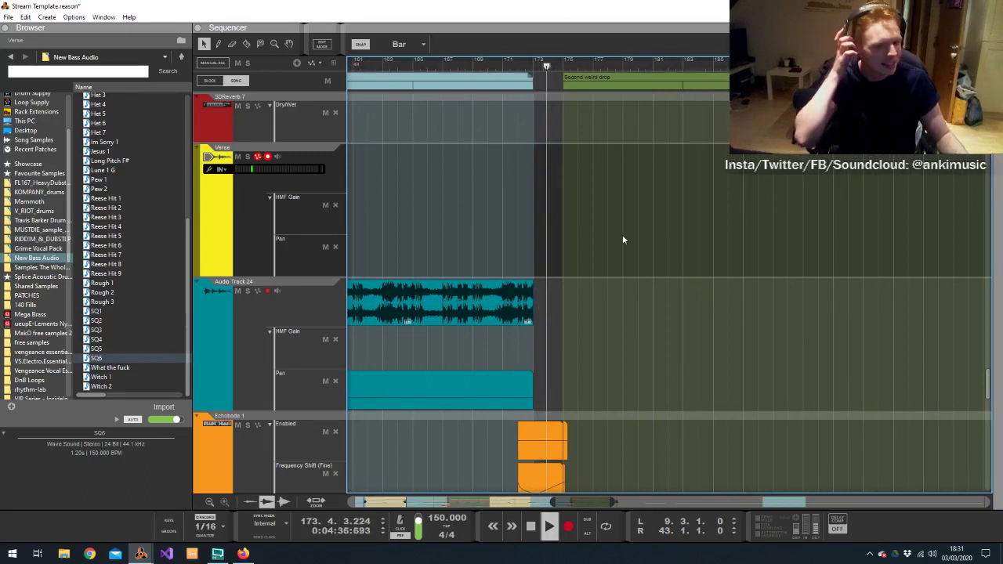
Stop playback and extend Combinator 4's Mute On/Off automation clip into the Second weird drop, to about bar 188
scroll(623, 236, up, 15)
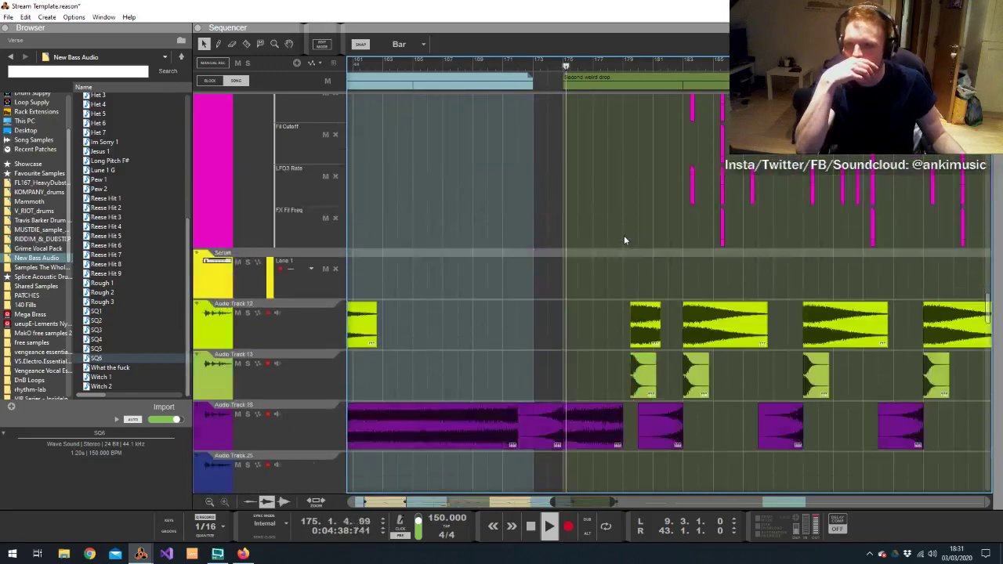
scroll(623, 235, up, 15)
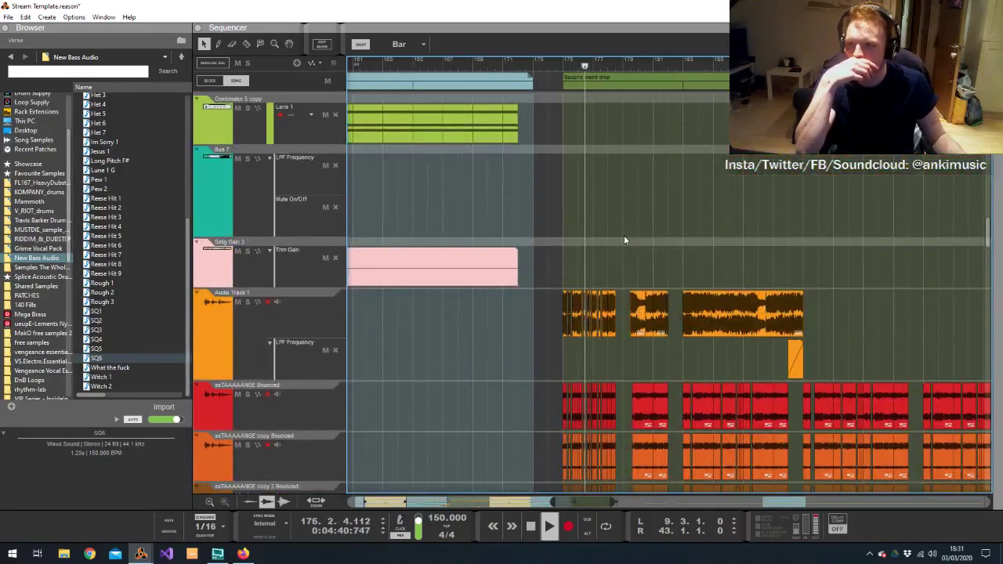
scroll(624, 240, down, 10)
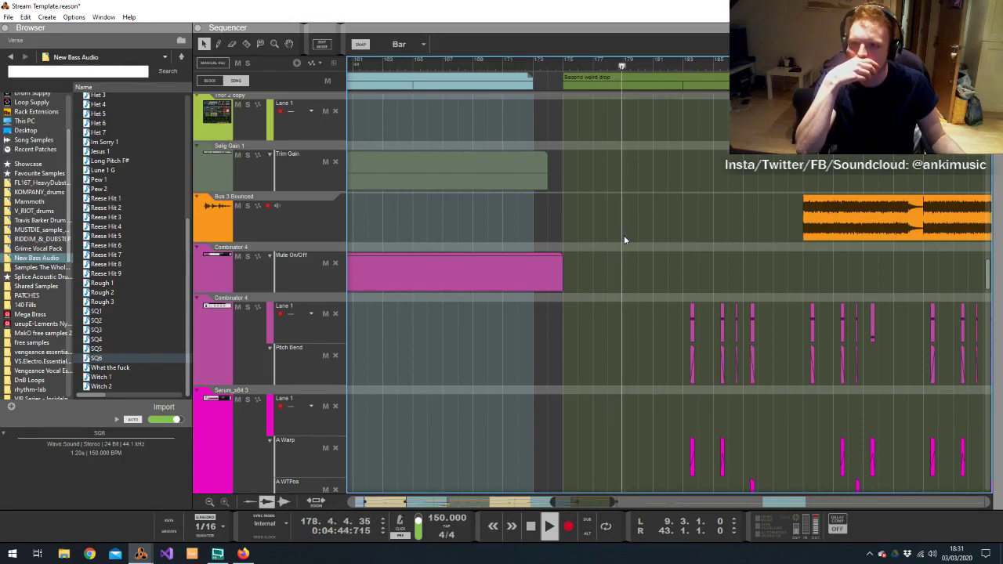
key(space)
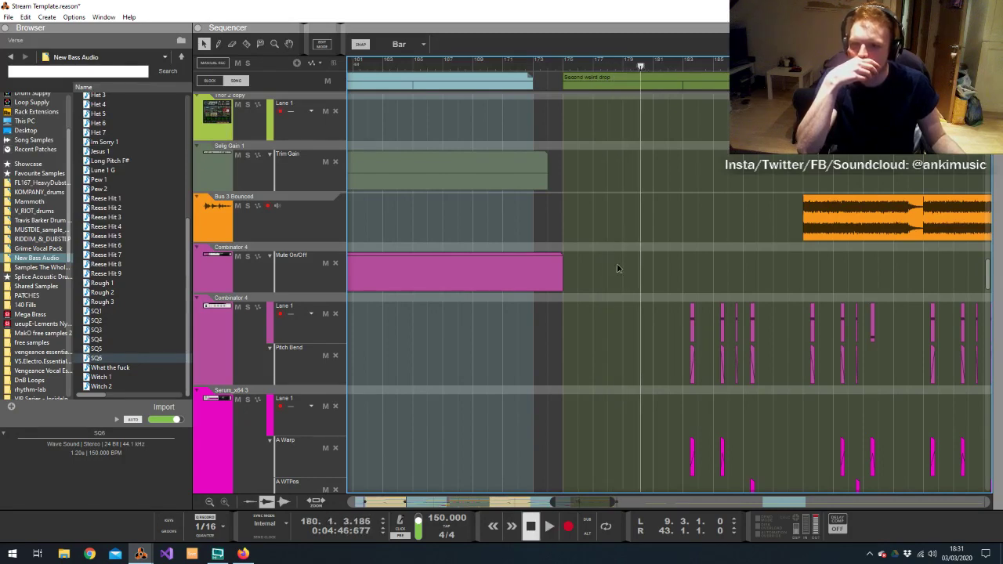
click(559, 273)
click(616, 92)
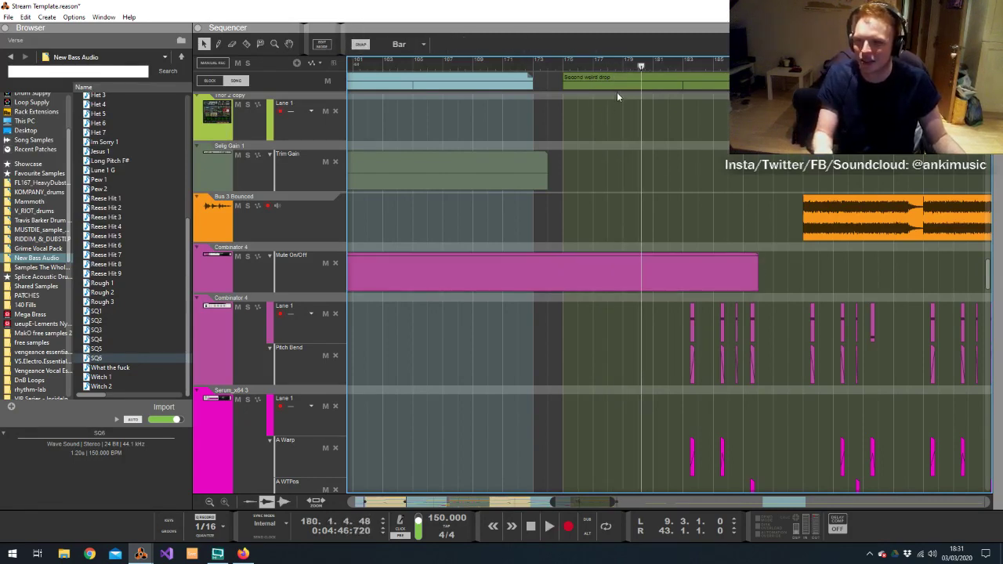
Replay the Second weird drop from about bar 178 to check the transition with the extended mute automation
scroll(617, 92, up, 5)
click(604, 63)
key(space)
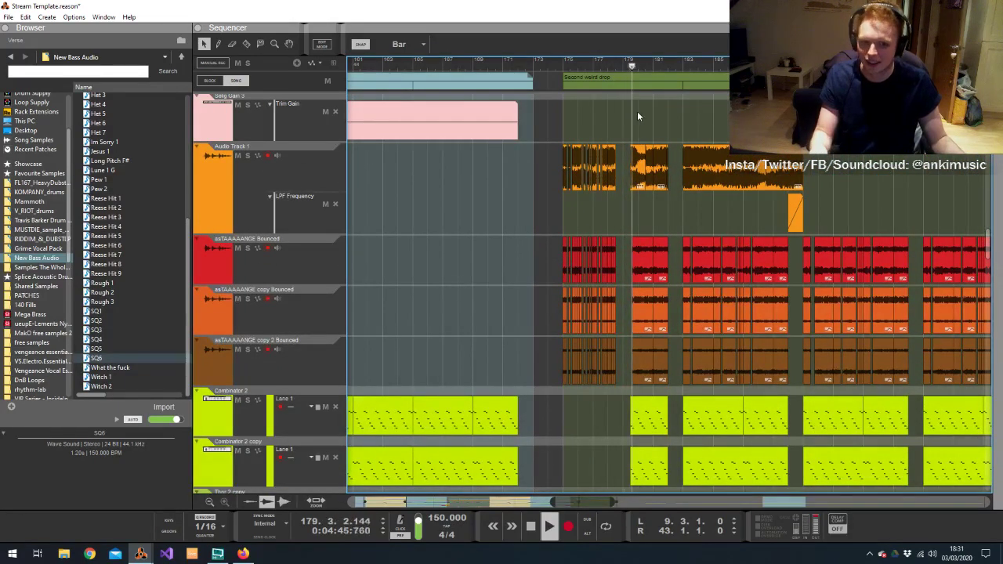
scroll(638, 116, up, 5)
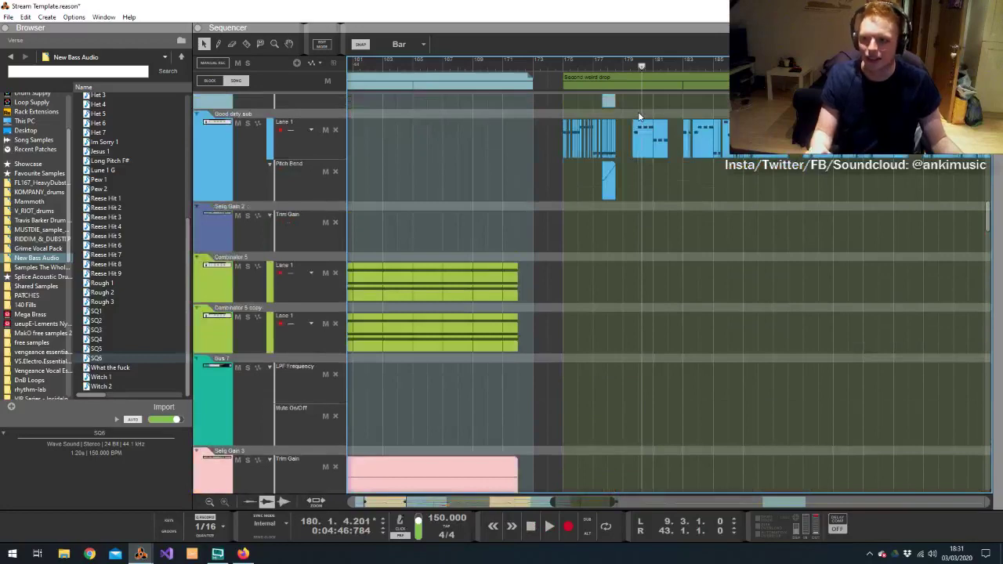
Raise the level of Audio Track 30's clip at bar 179 to 1.38 dB, replay from bar 178 and save the song
scroll(639, 114, down, 10)
click(632, 384)
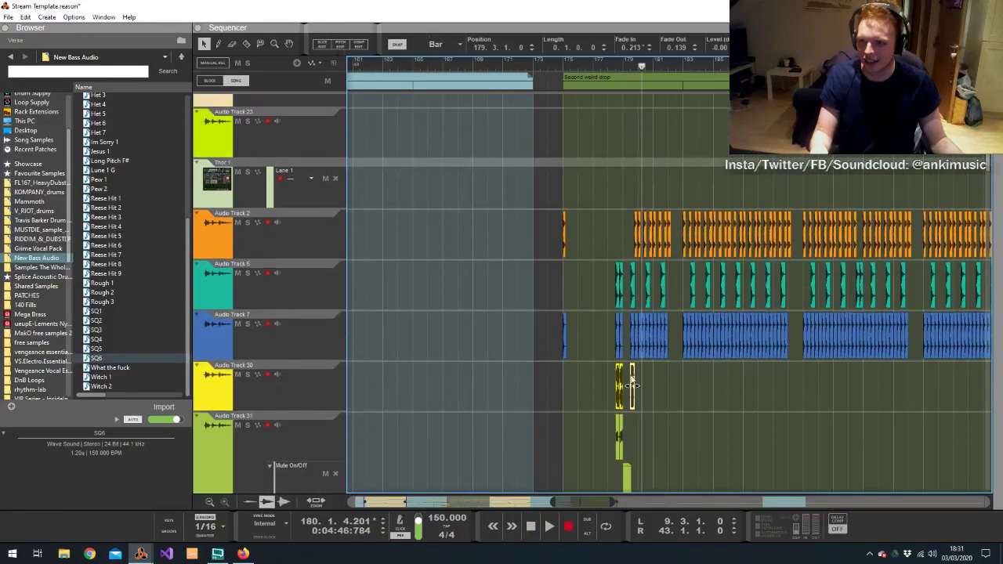
click(612, 64)
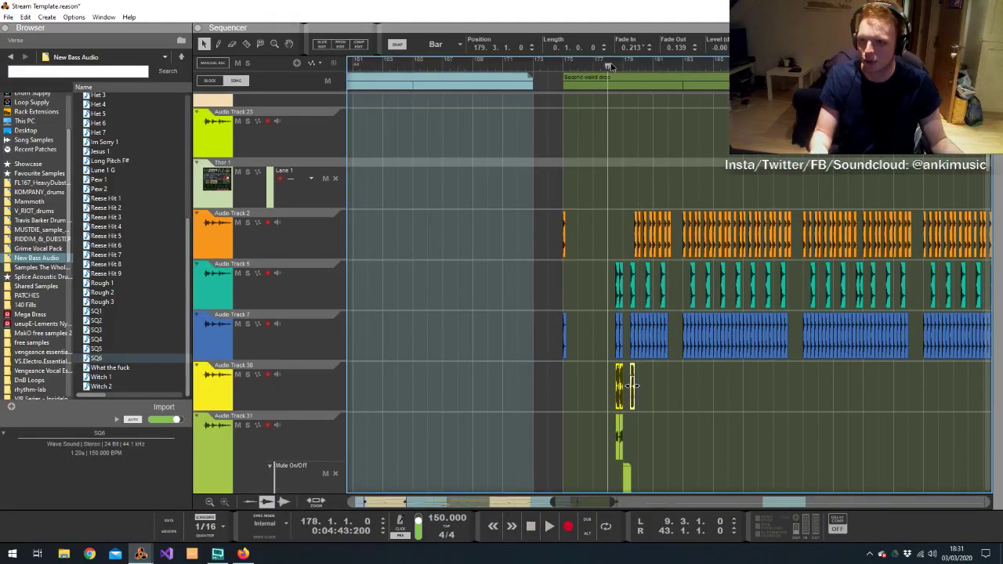
key(space)
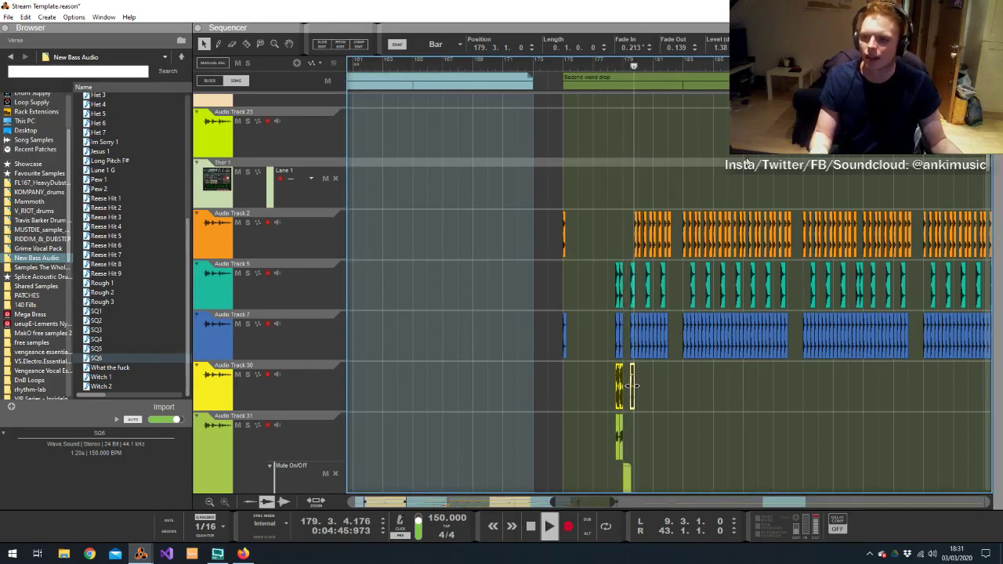
click(664, 395)
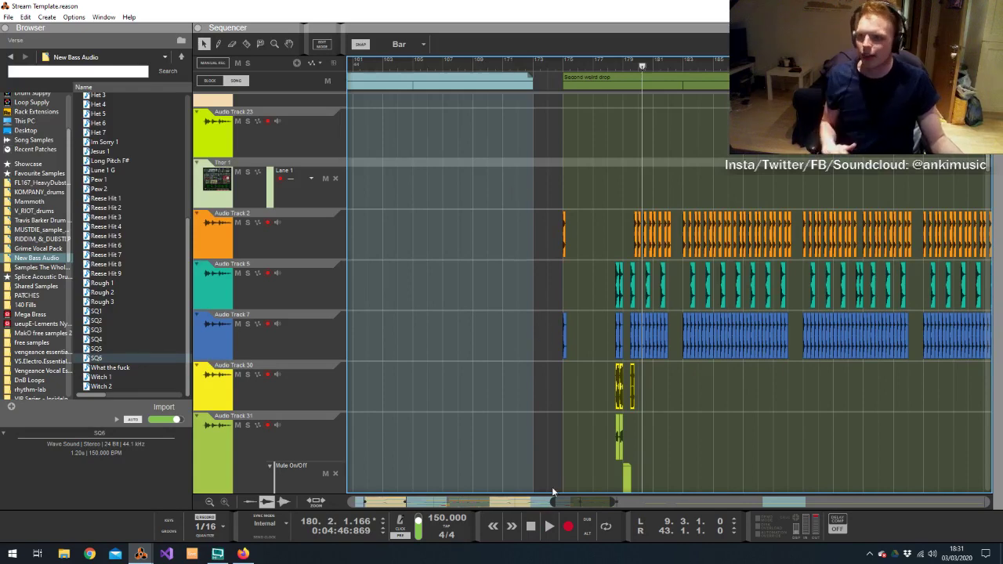
Show the whole song arrangement, from Intro to Second weird drop, starting at the uppermost tracks
drag(113, 502, 117, 502)
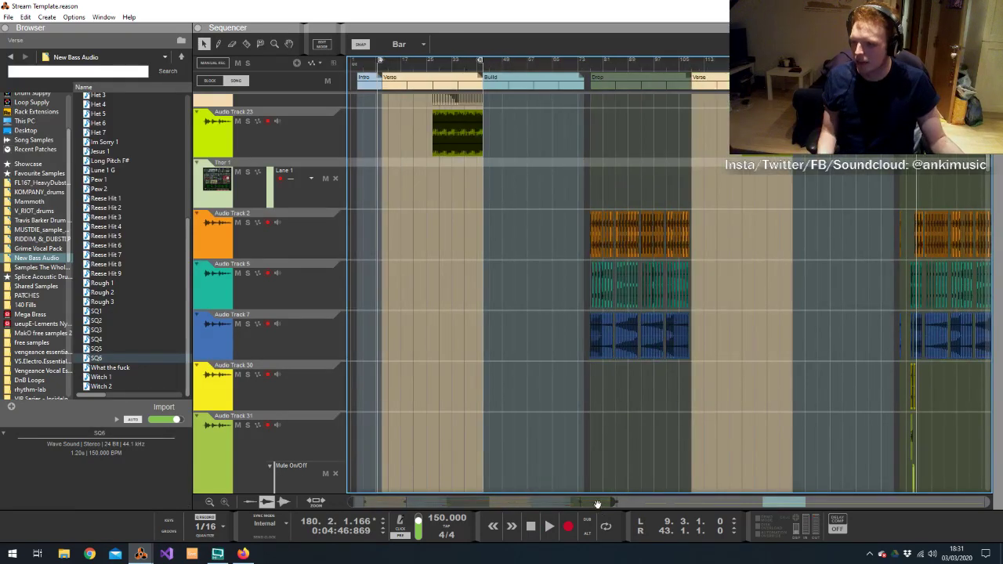
drag(615, 502, 968, 314)
scroll(665, 201, up, 4)
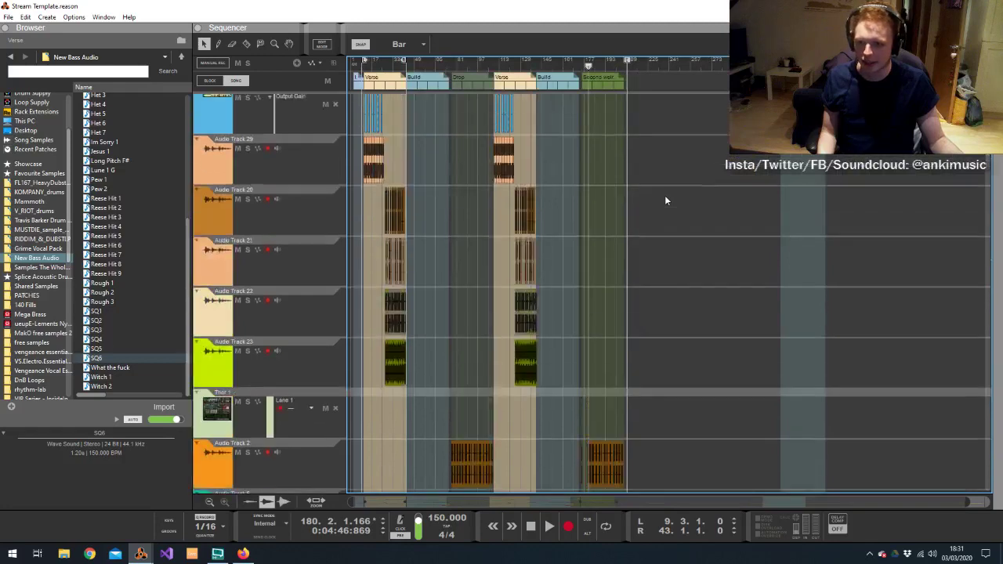
scroll(665, 200, up, 5)
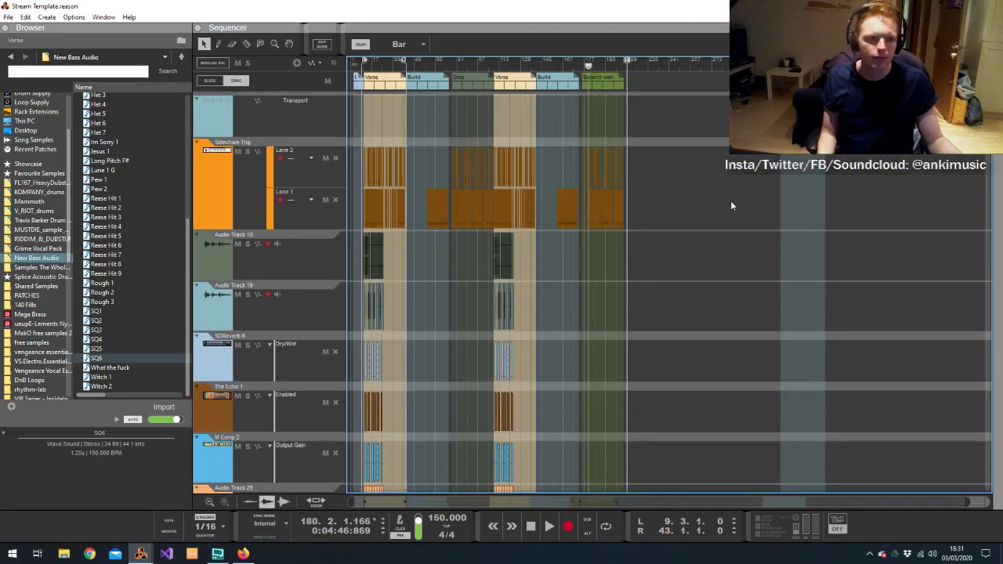